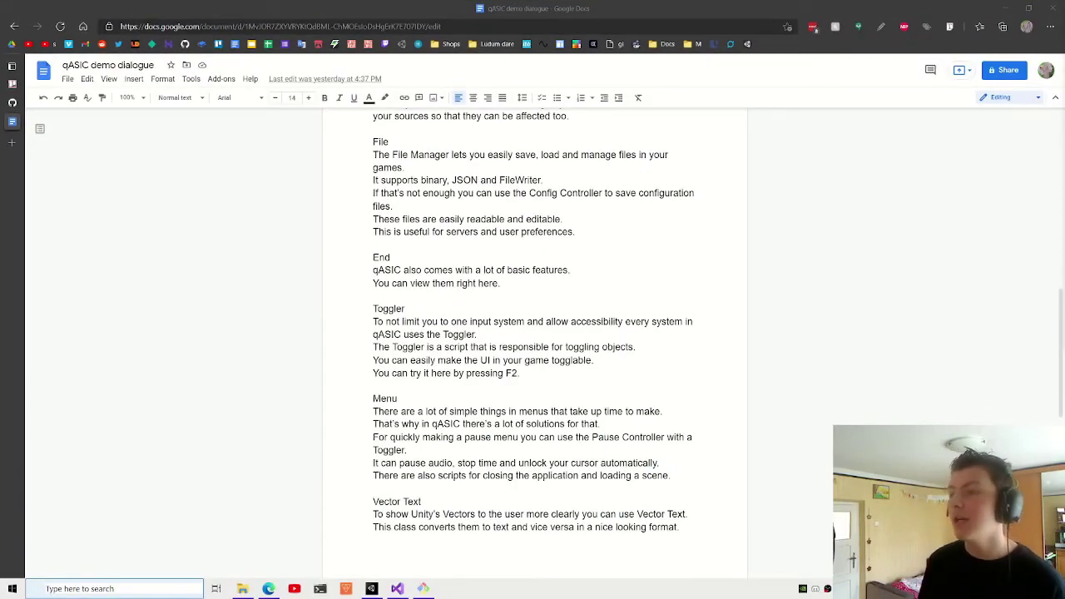
- Select all the dialogue text and set it in Spartan at size 12, after trying Roboto Mono
scroll(622, 213, "up", 10)
scroll(623, 214, "up", 5)
scroll(374, 139, "down", 20)
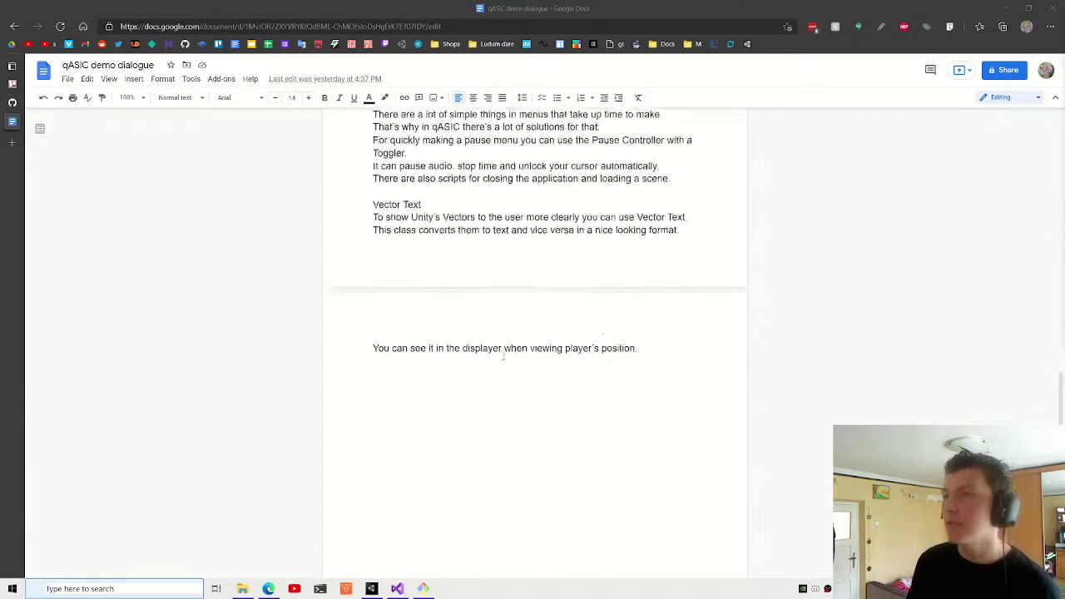
scroll(375, 139, "down", 1)
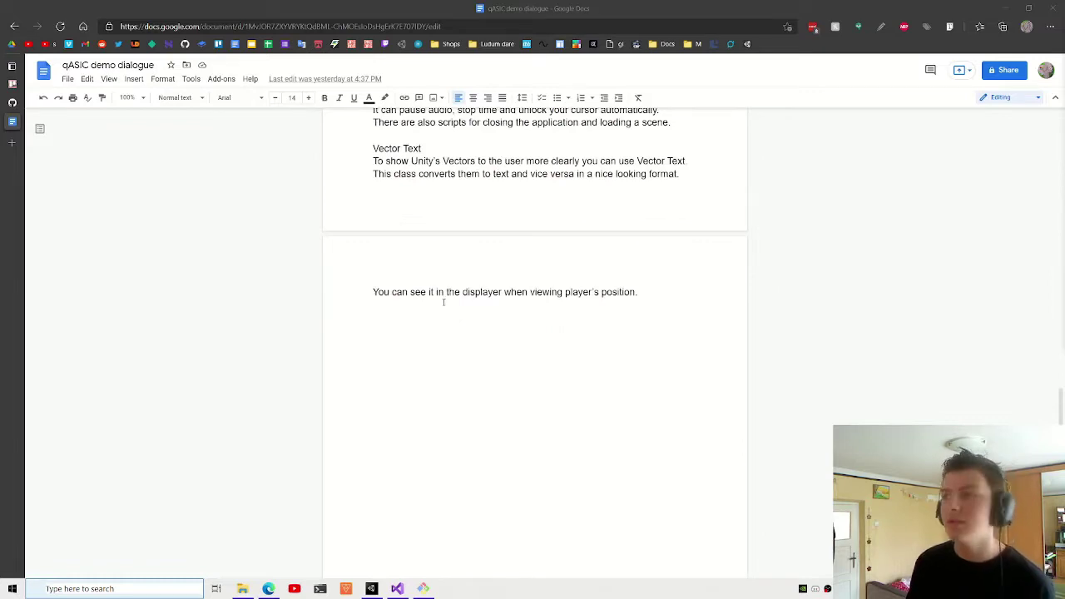
key("ctrl+a")
left_click(237, 98)
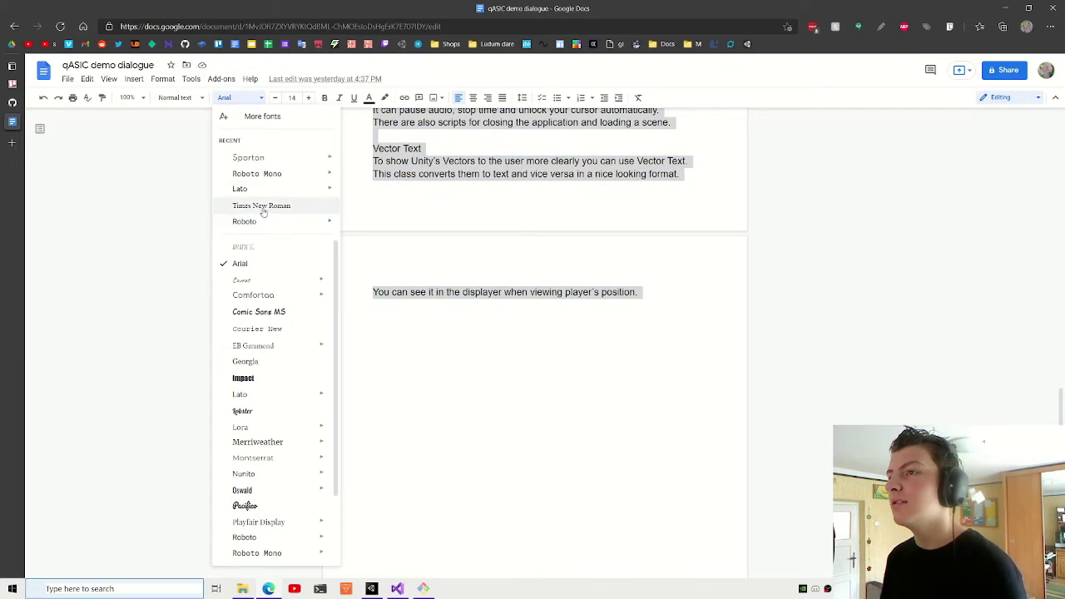
left_click(258, 172)
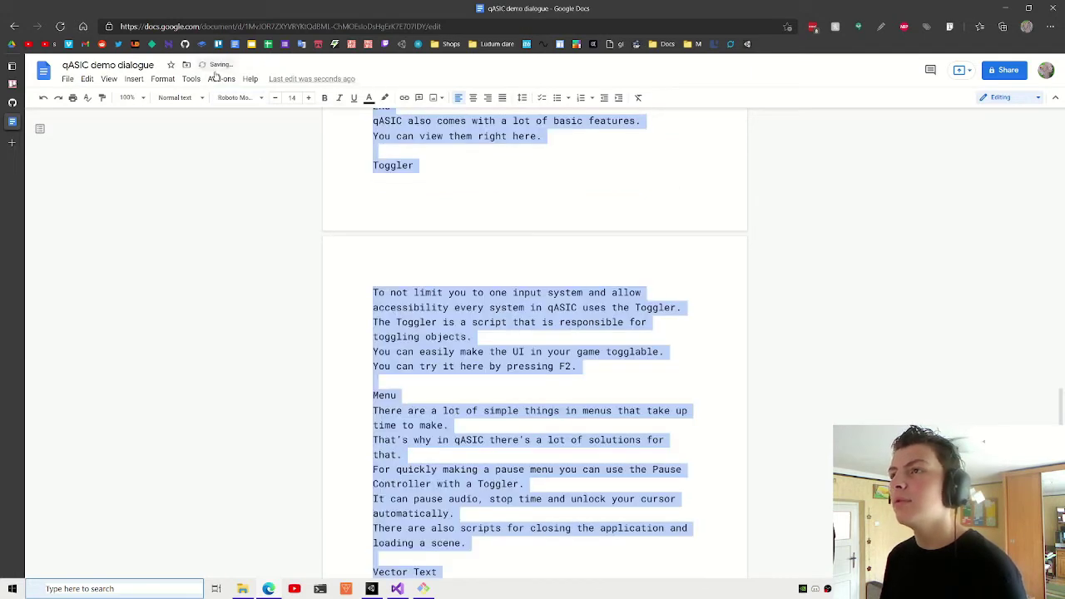
left_click(233, 98)
left_click(241, 170)
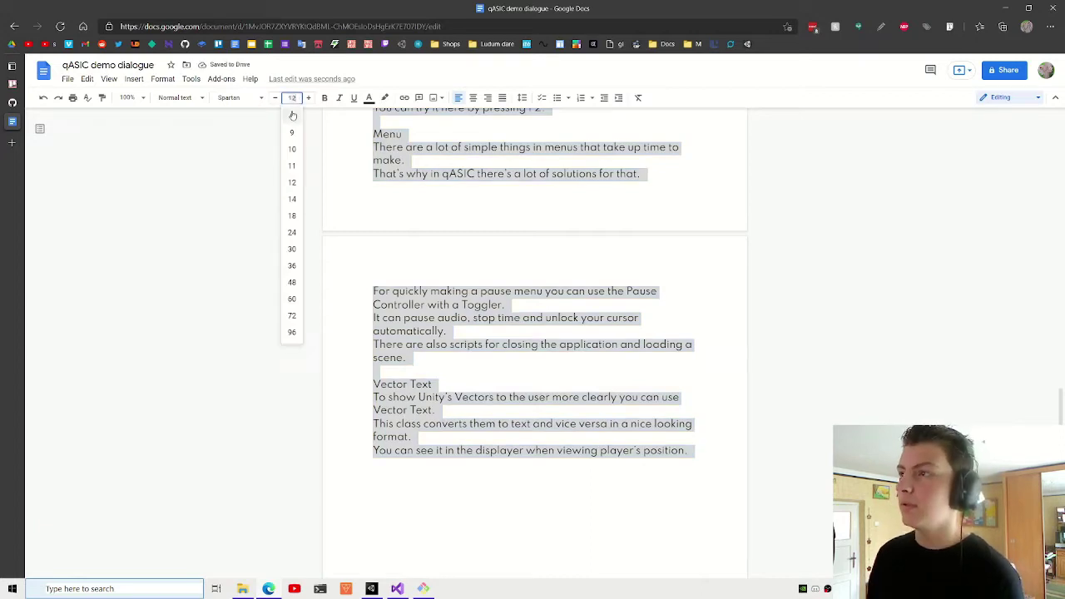
left_click(292, 116)
key("ctrl+z")
scroll(715, 374, "up", 2)
left_click(699, 366)
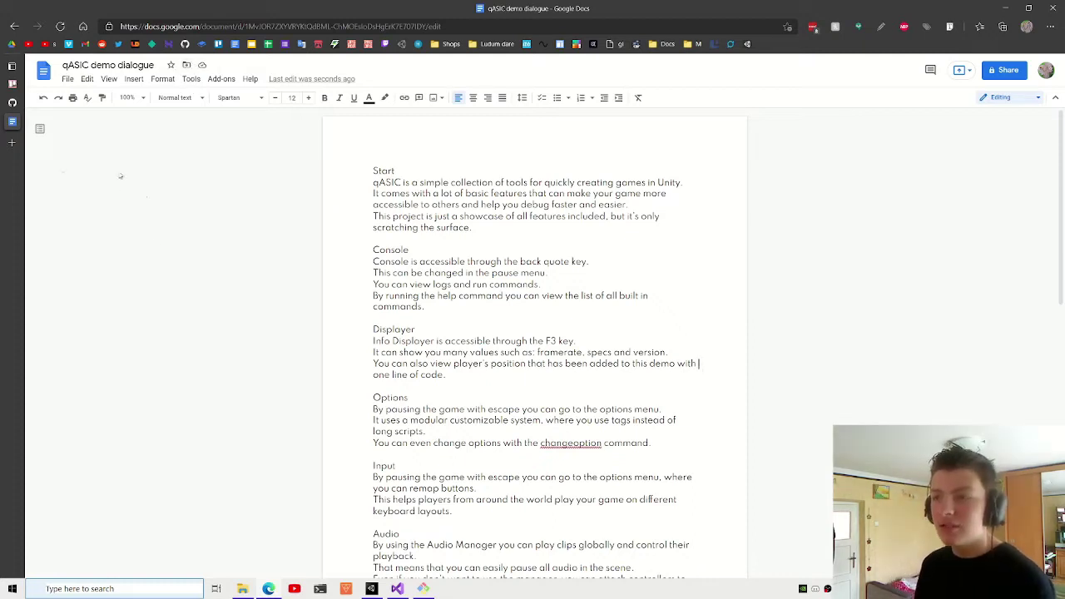
- Switch to the qASIC-demo GitHub repository tab in Edge's vertical tab strip
mouse_move(14, 111)
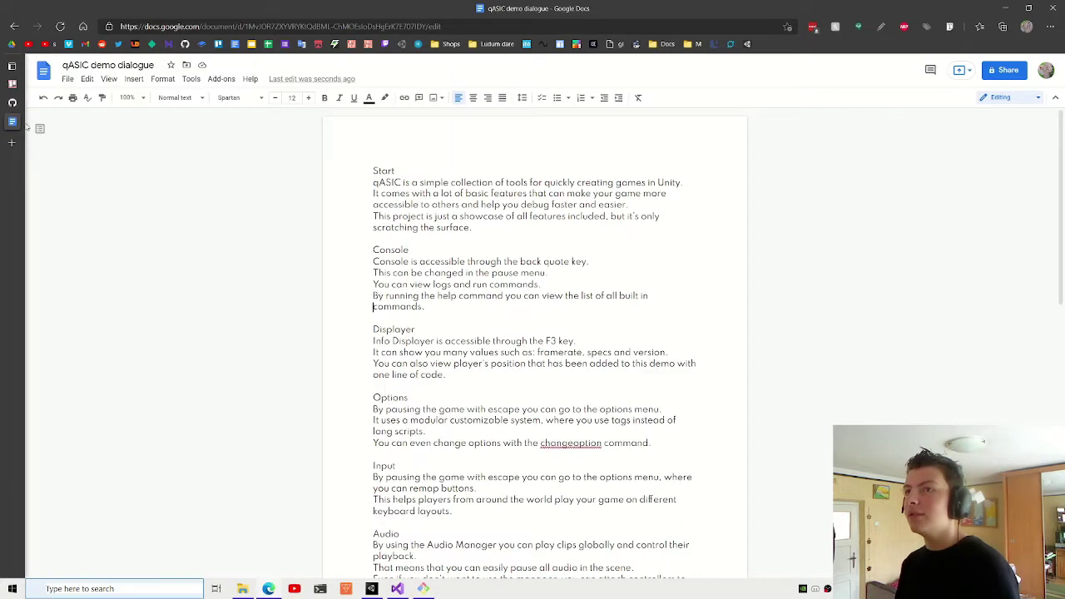
left_click(12, 102)
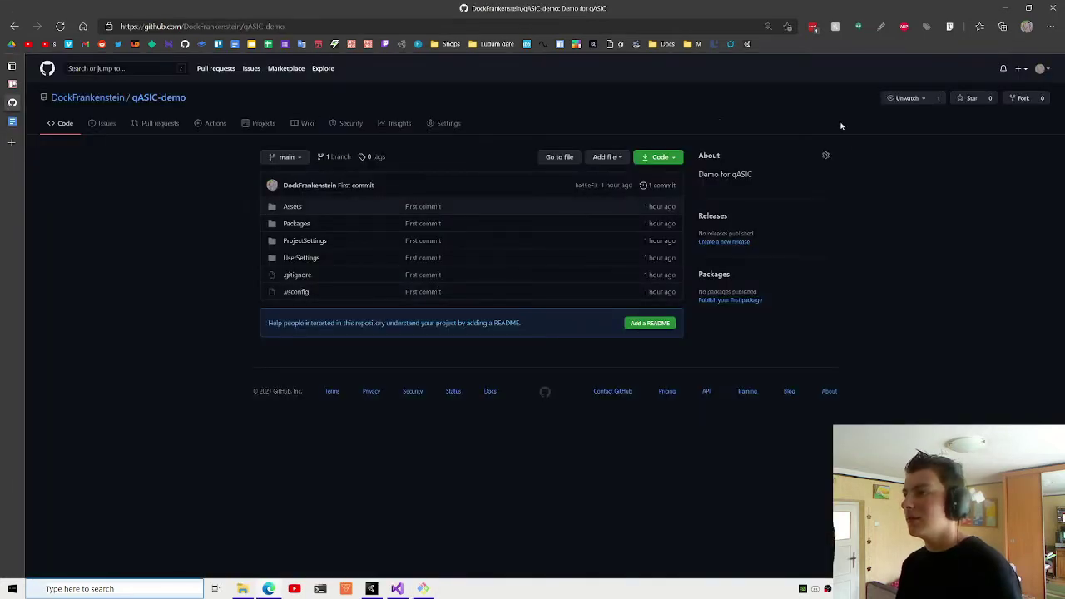
- Switch to Unity, look over the maze level in the Scene view and save the Game scene
left_click(371, 588)
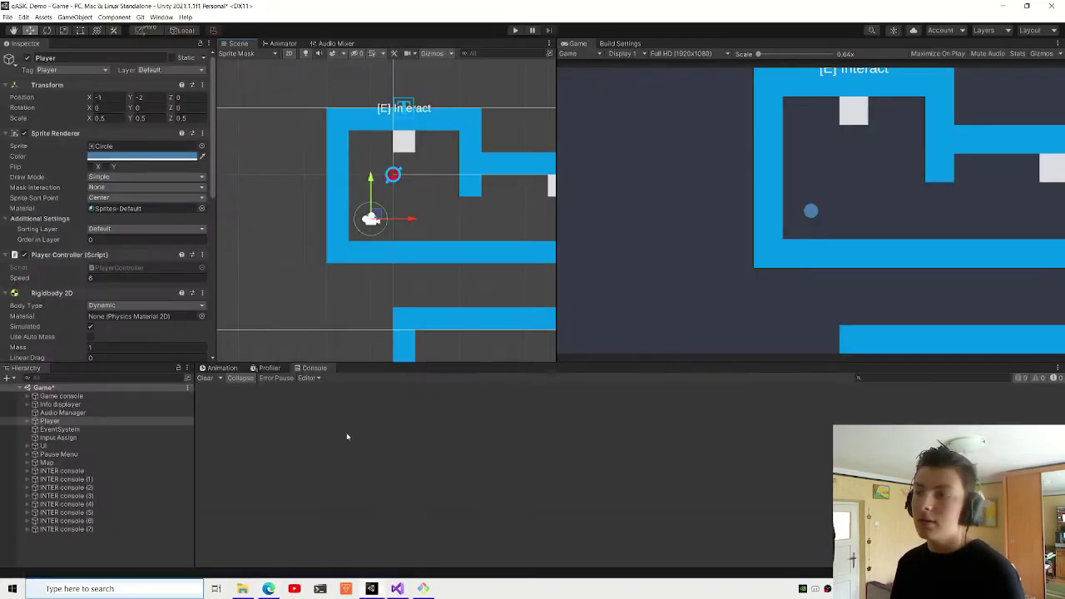
scroll(295, 246, "down", 1)
scroll(287, 252, "down", 3)
scroll(269, 213, "down", 3)
scroll(277, 137, "down", 2)
scroll(262, 143, "down", 1)
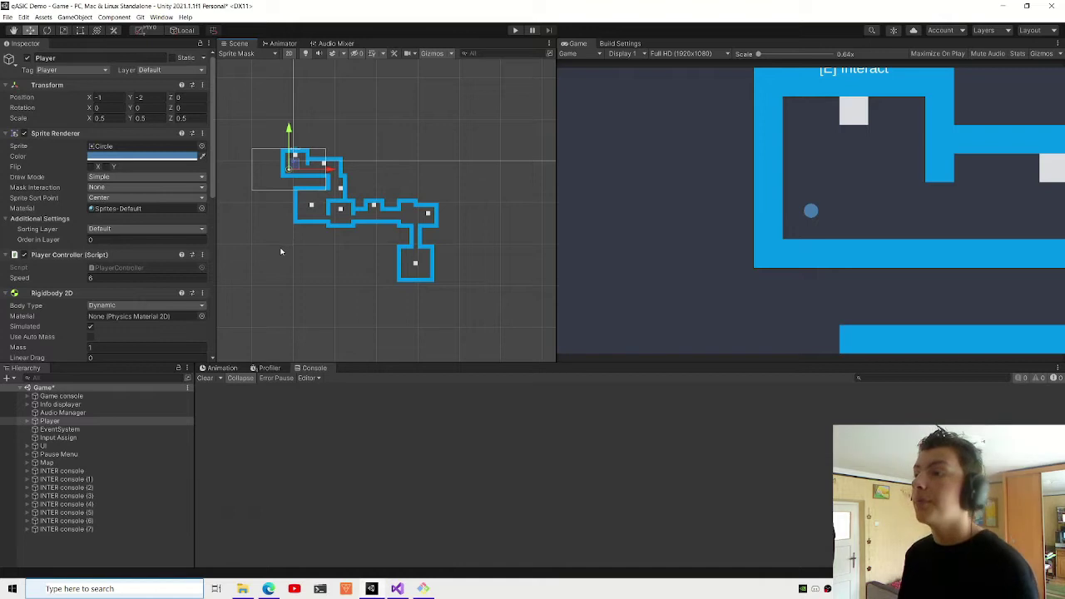
left_click(375, 278)
scroll(396, 219, "up", 2)
scroll(396, 224, "up", 2)
scroll(393, 233, "up", 2)
scroll(393, 233, "up", 1)
scroll(402, 205, "up", 2)
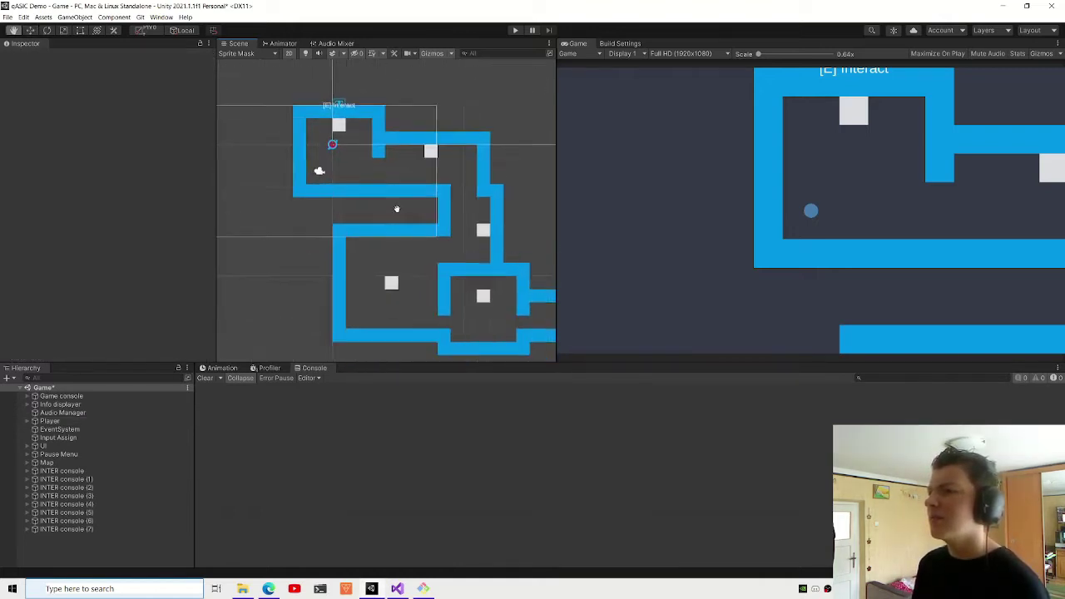
middle_click_drag(396, 202, 288, 190)
left_click(100, 414)
left_click(44, 543)
key("ctrl+s")
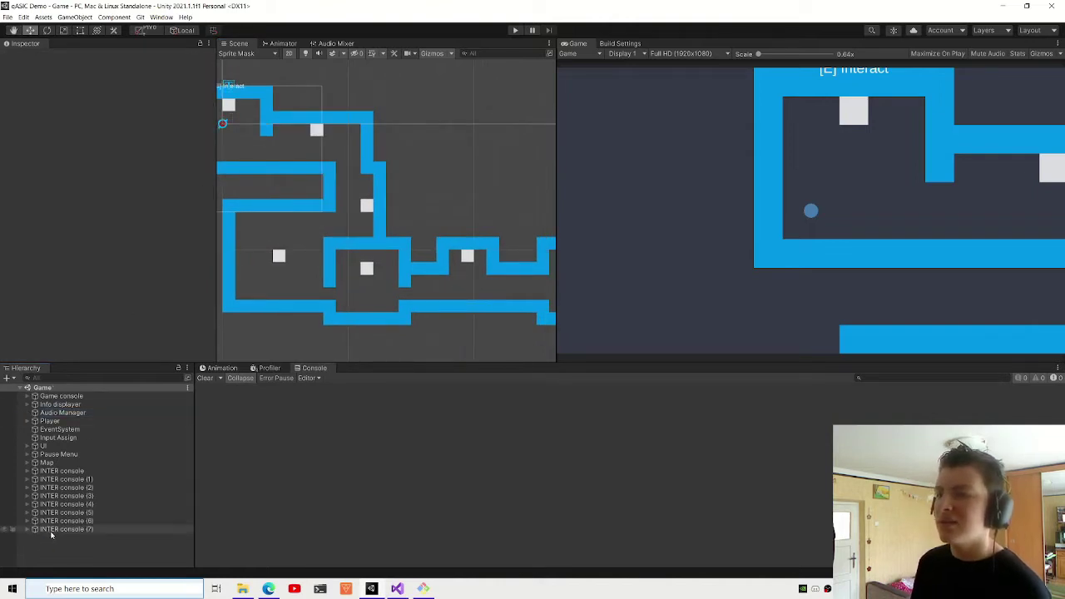
- Inspect the Game console, UI Canvas and INTER console objects, then show the Layout dropdown
middle_click_drag(221, 151, 290, 225)
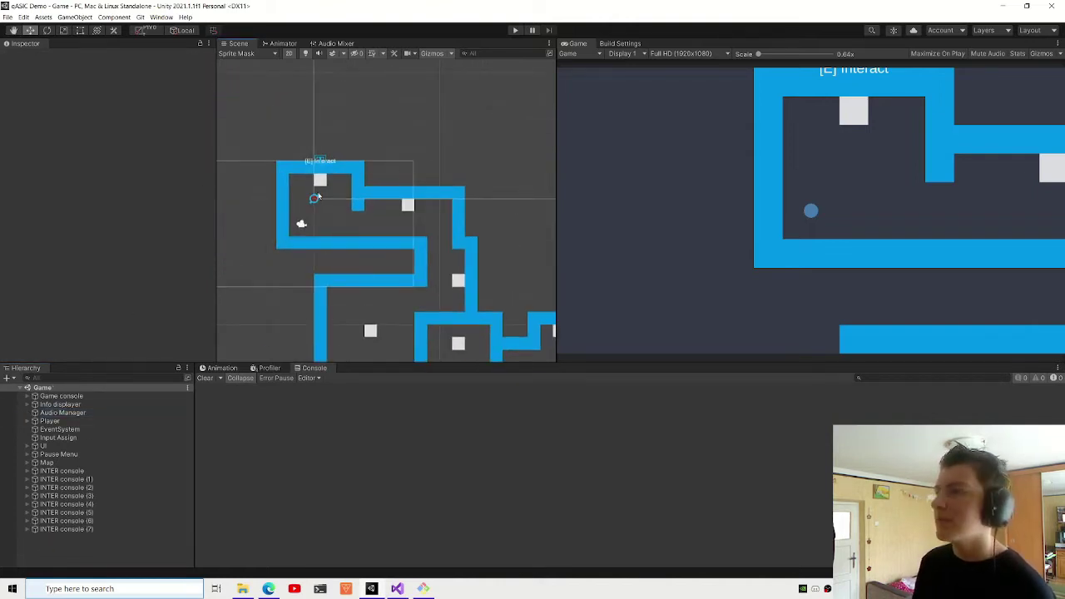
left_click(66, 397)
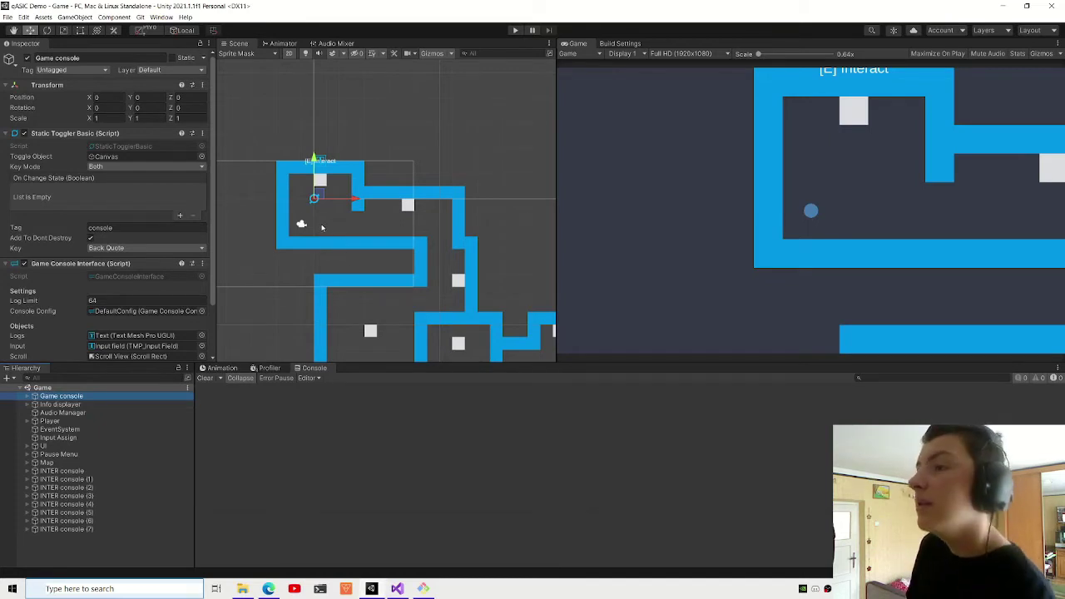
left_click(320, 176)
left_click(320, 177)
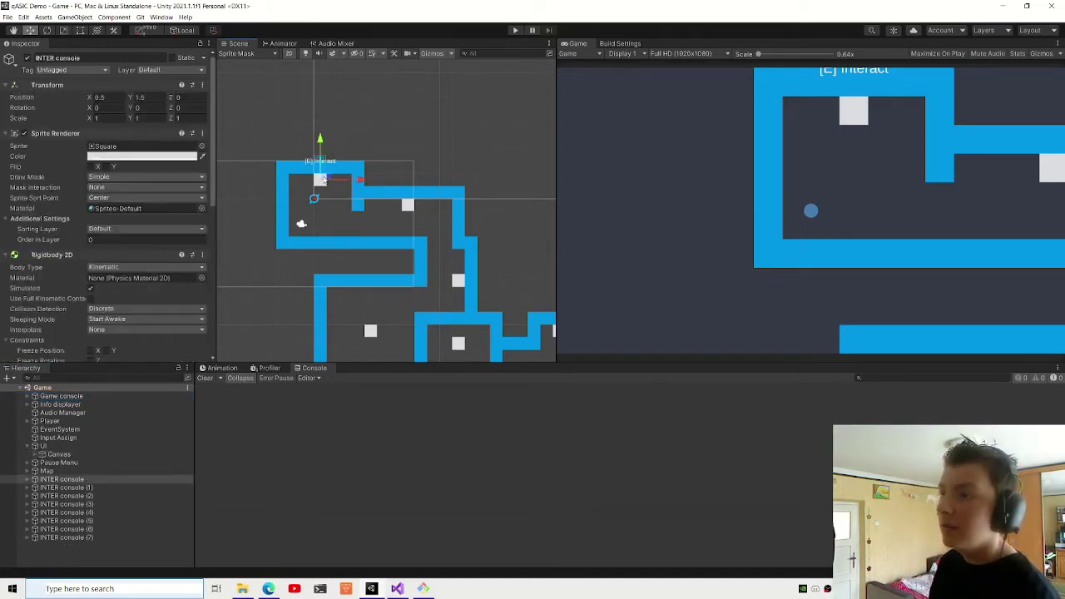
left_click(90, 481)
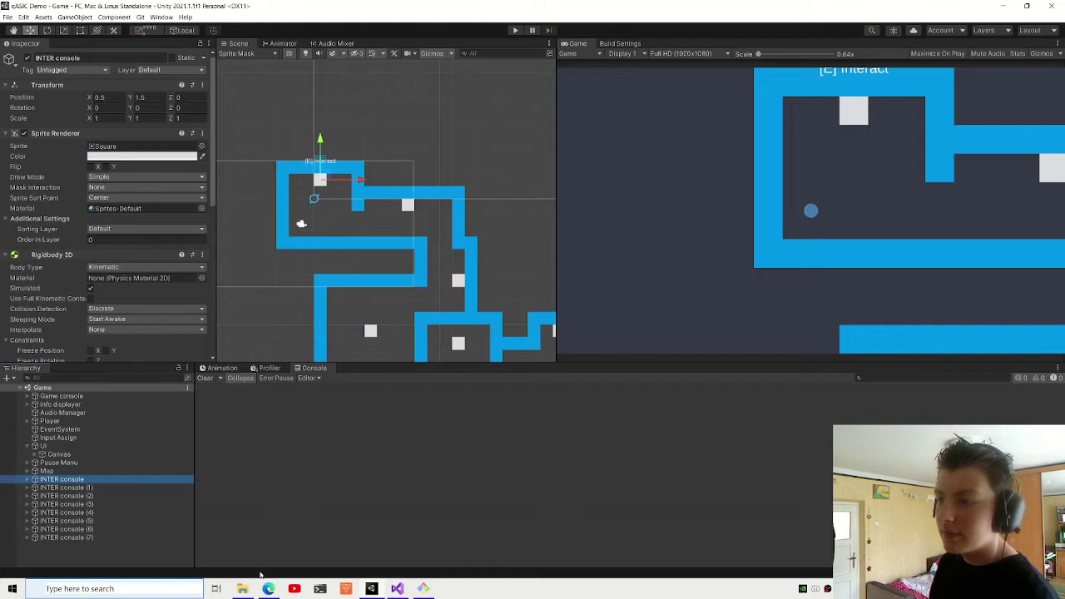
left_click(268, 588)
left_click(267, 582)
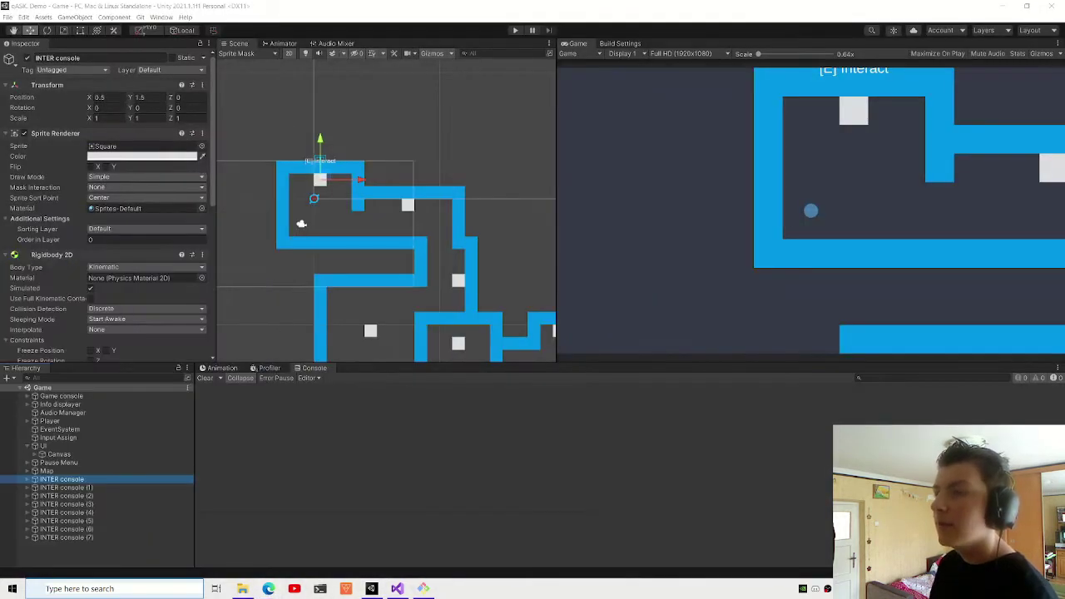
left_click(1030, 30)
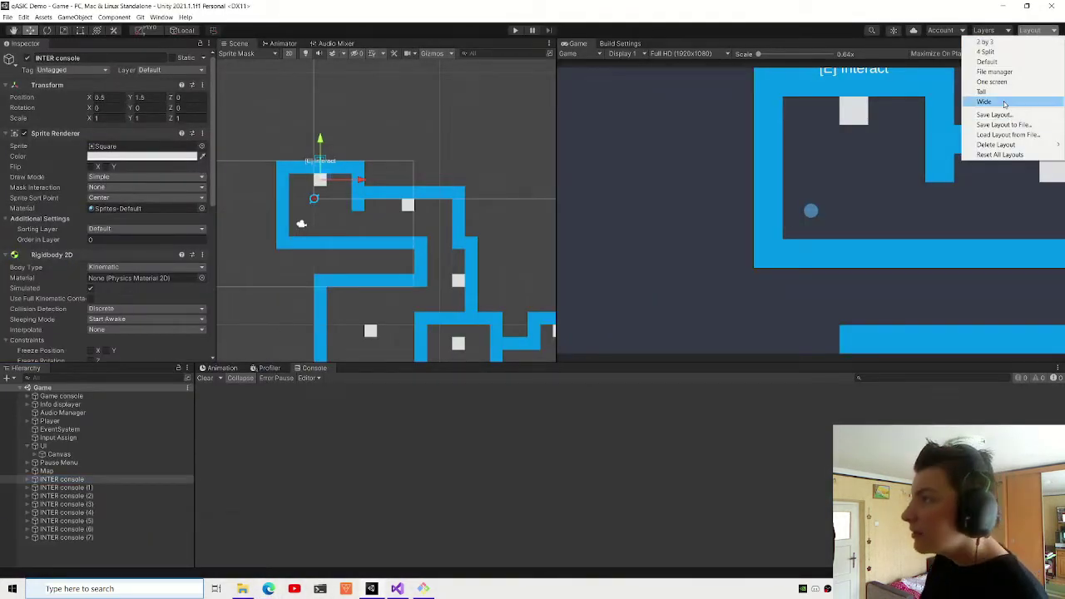
- Switch to the One screen layout and cut INTER console's Dialogue list down to one entry
left_click(992, 82)
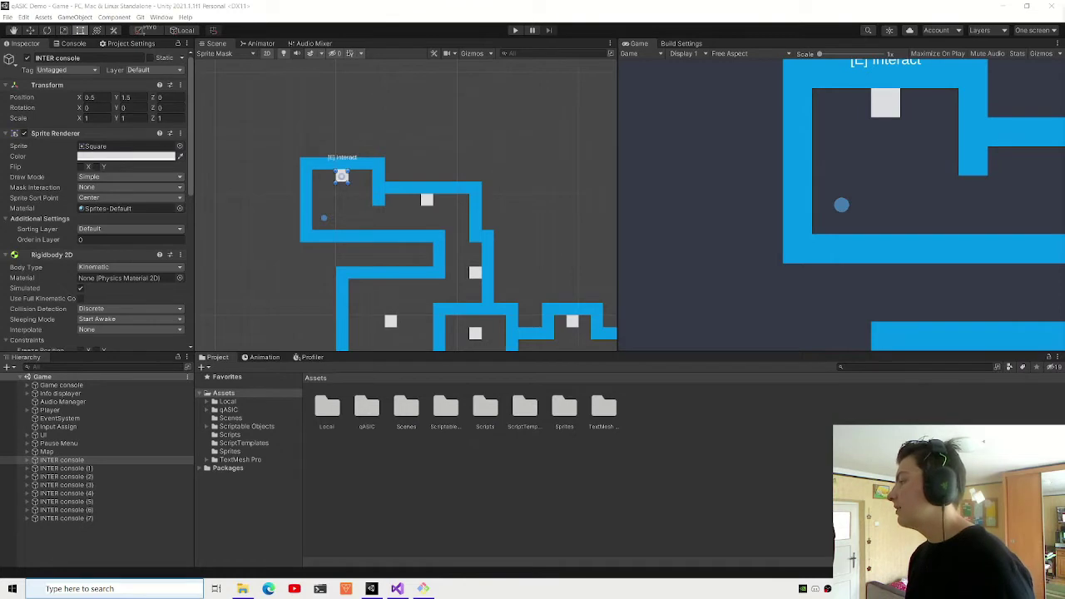
scroll(339, 191, "up", 1)
left_click(65, 463)
scroll(49, 250, "down", 5)
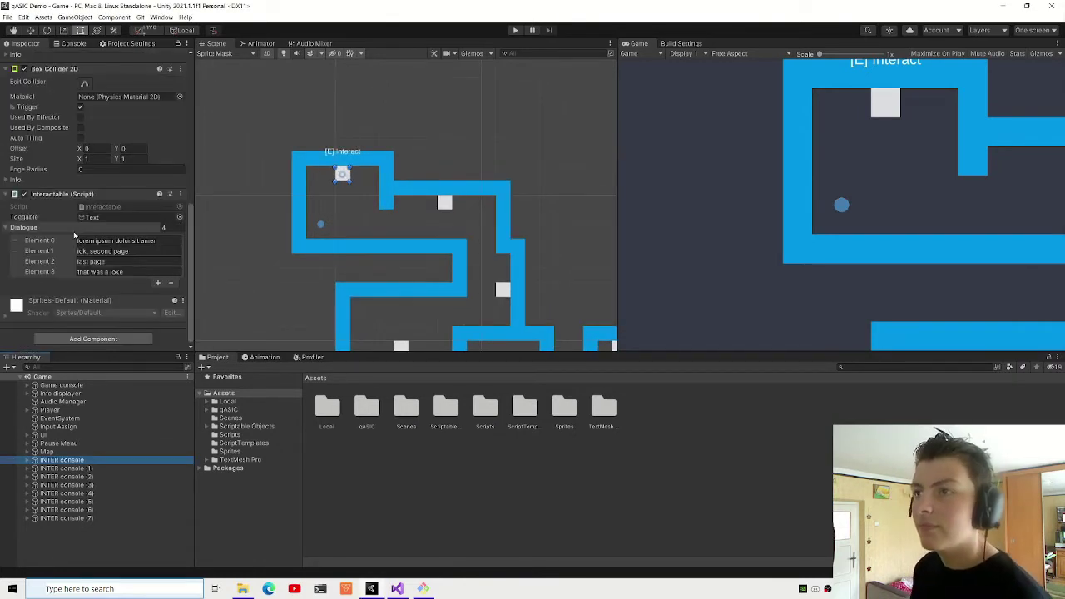
left_click(39, 271)
left_click(39, 240, "shift")
left_click(171, 283)
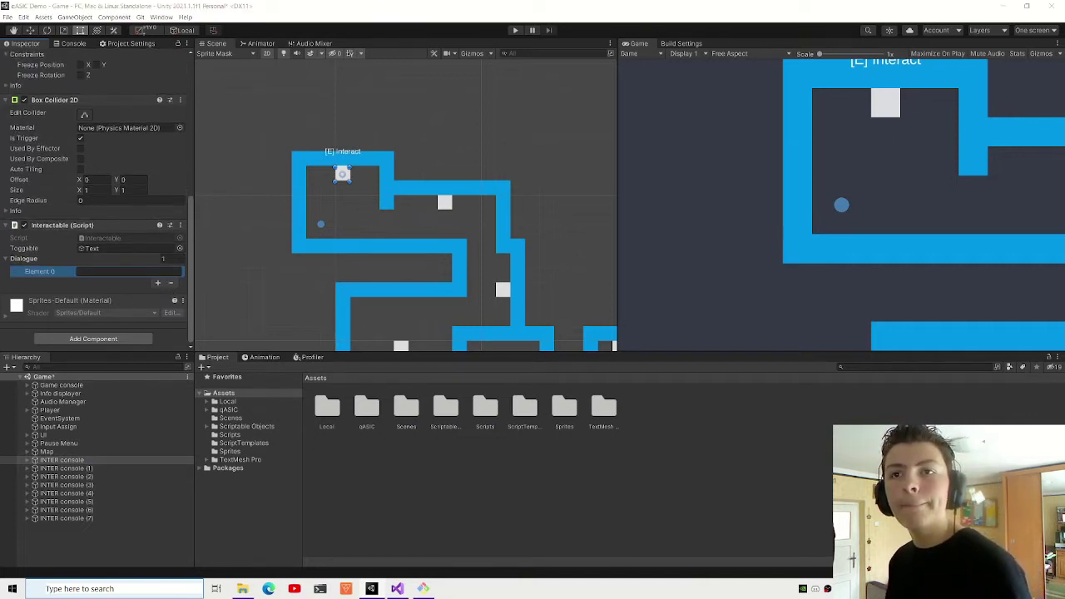
- Paste the three qASIC intro sentences into Dialogue Elements 0–2, save the scene and enter Play mode
key("ctrl+v")
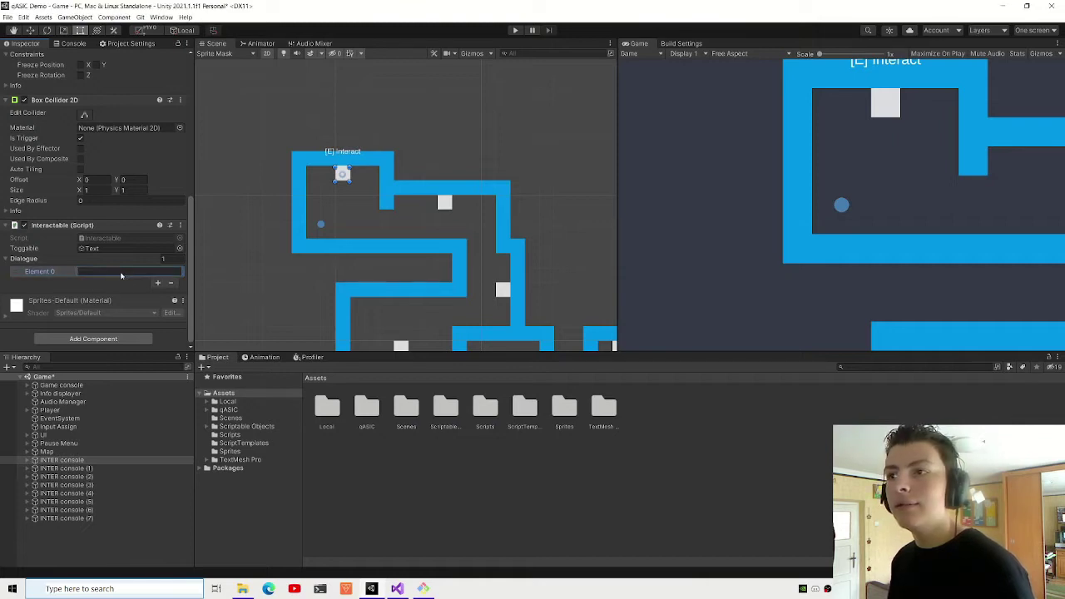
left_click(157, 283)
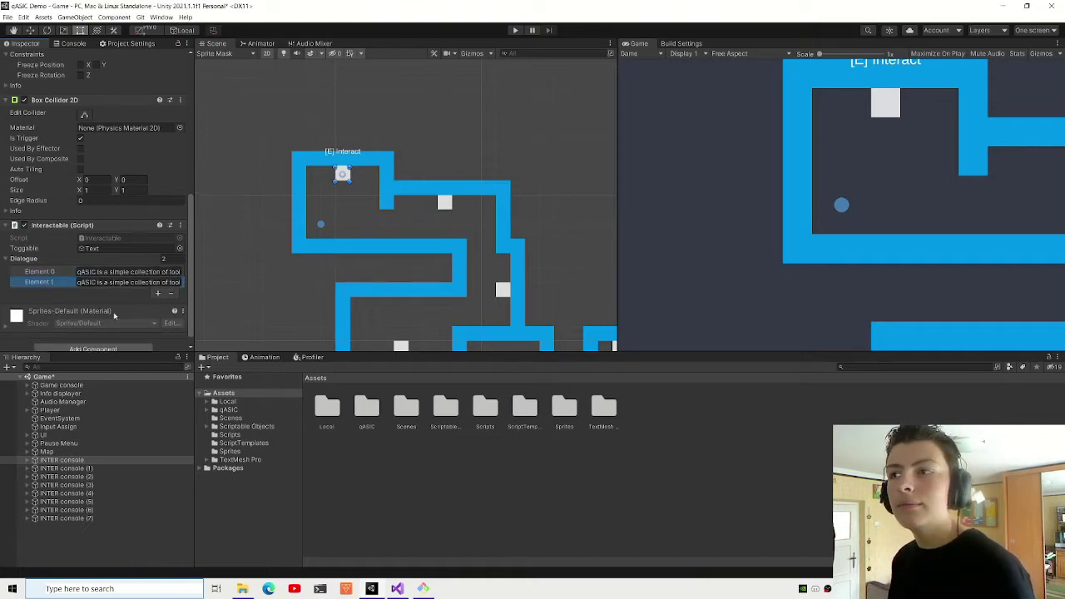
left_click(158, 294)
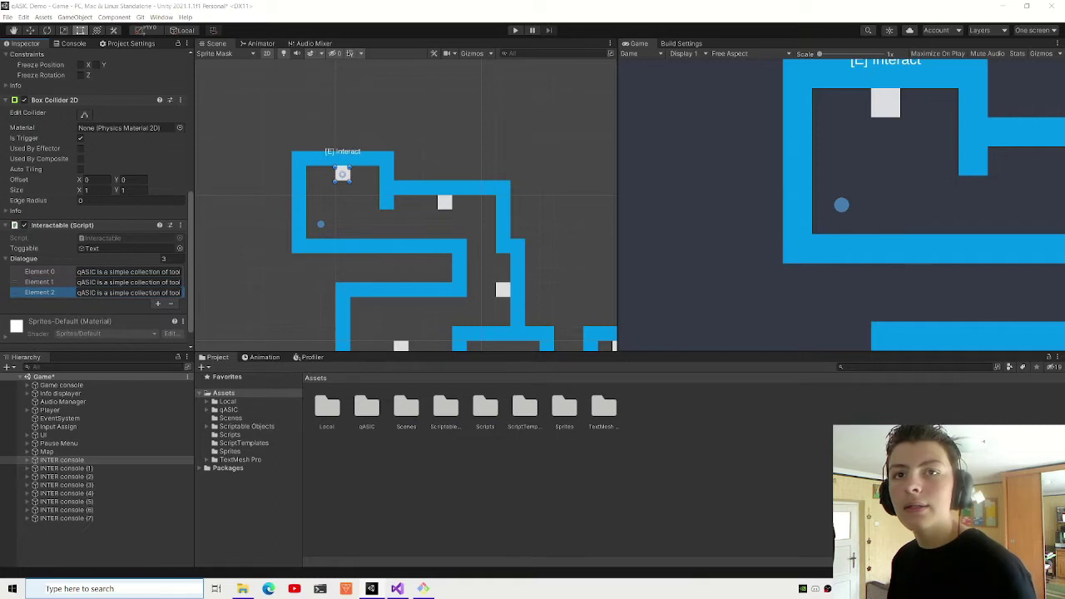
left_click(129, 283)
key("ctrl+v")
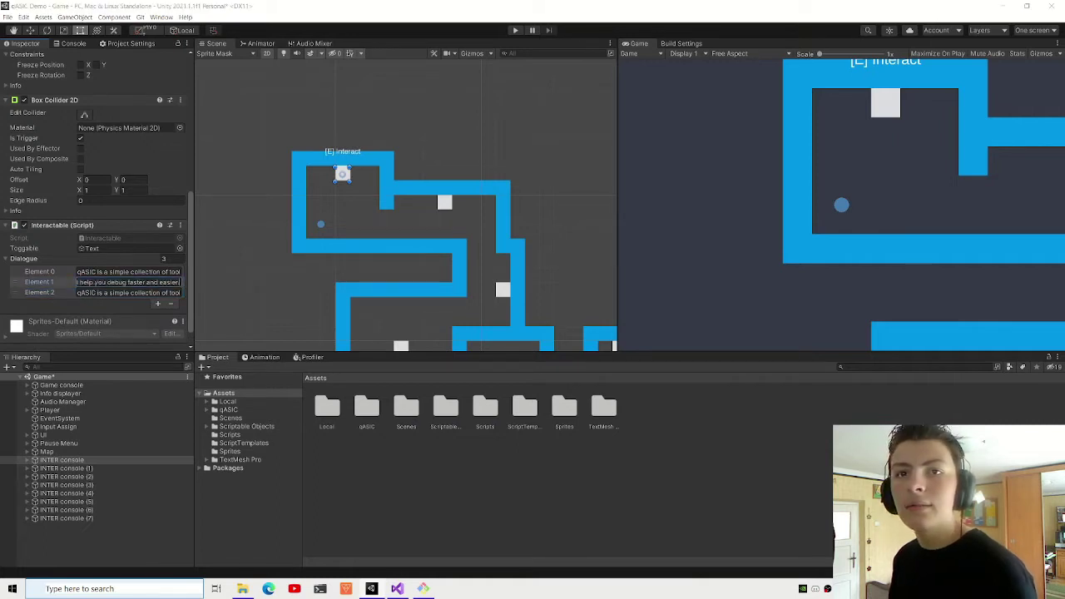
left_click(129, 293)
key("ctrl+v")
key("ctrl+s")
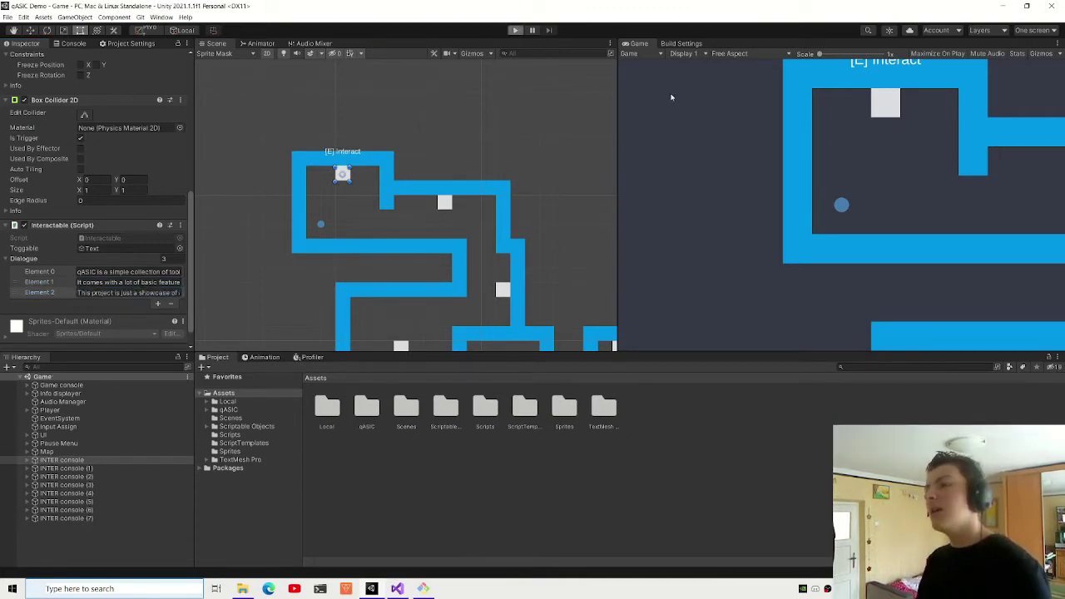
key("ctrl+p")
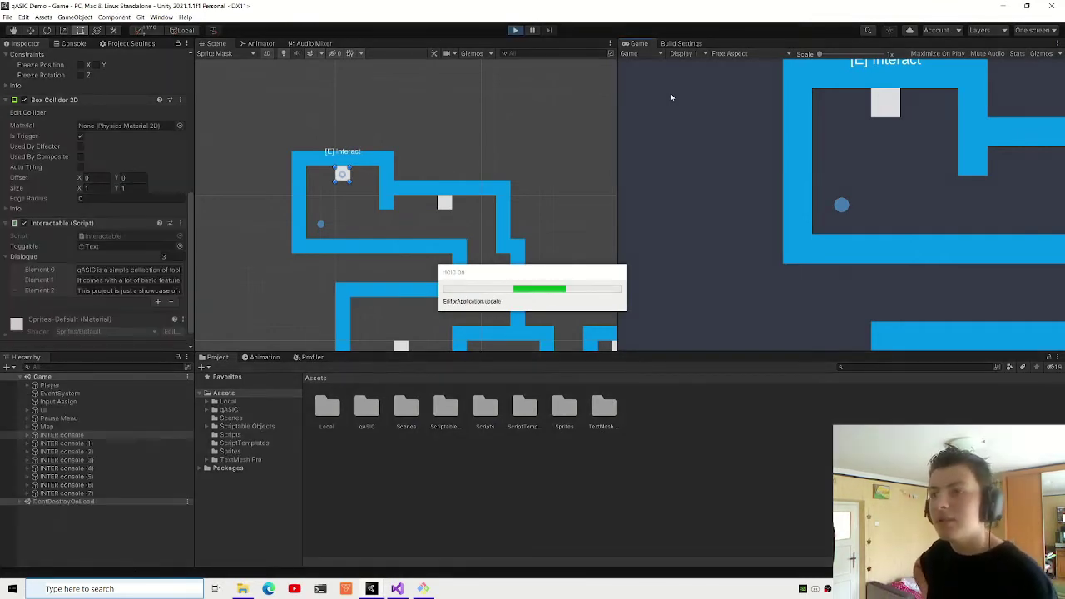
- In Play mode, walk the player up to the console and trigger its dialogue
key("w")
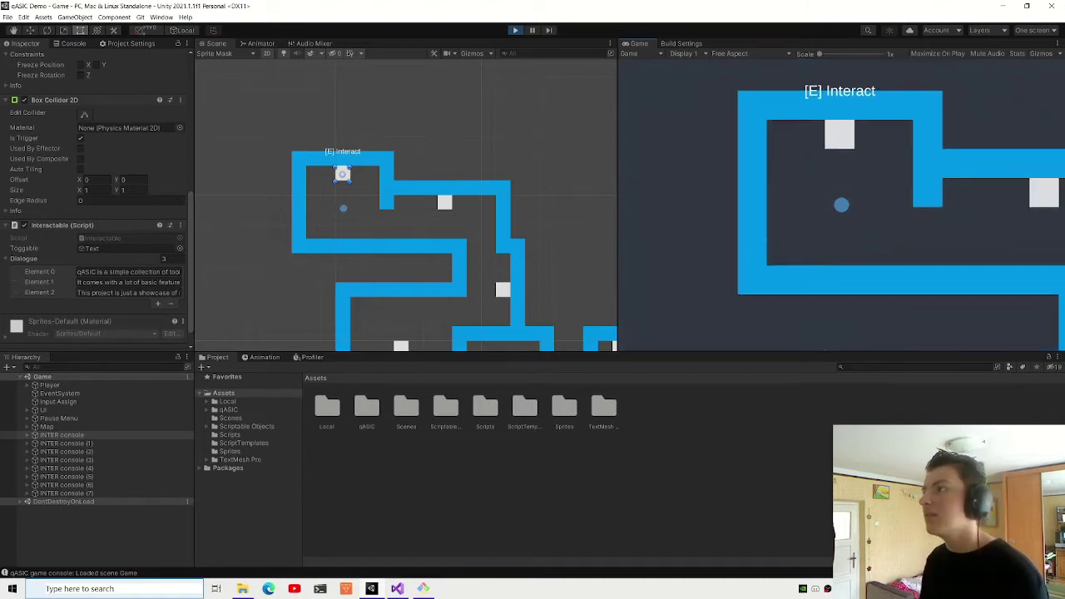
key("e")
key("e")
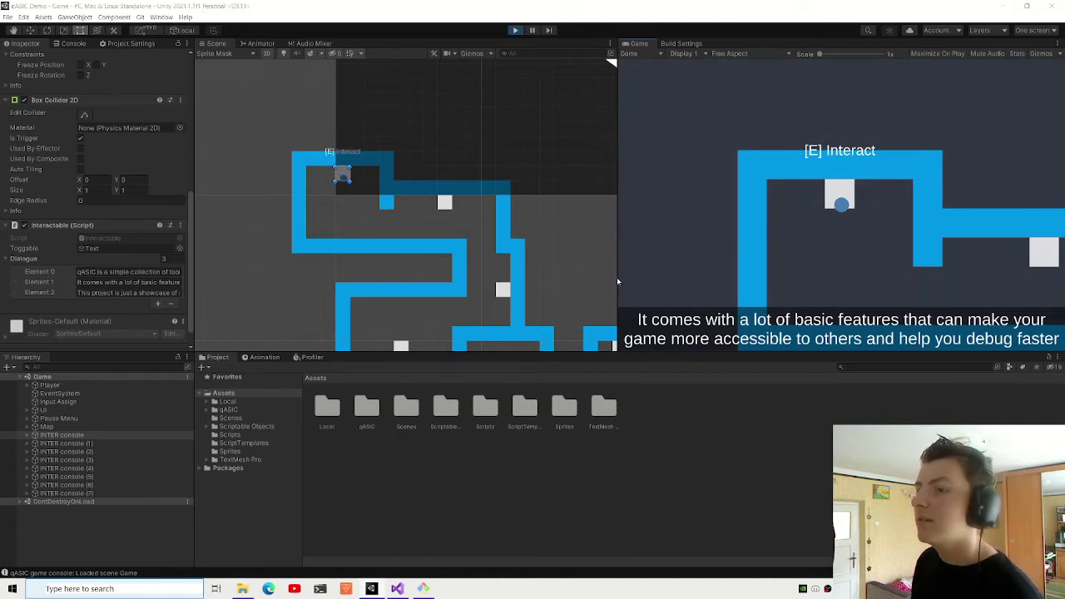
key("alt+Tab")
key("super")
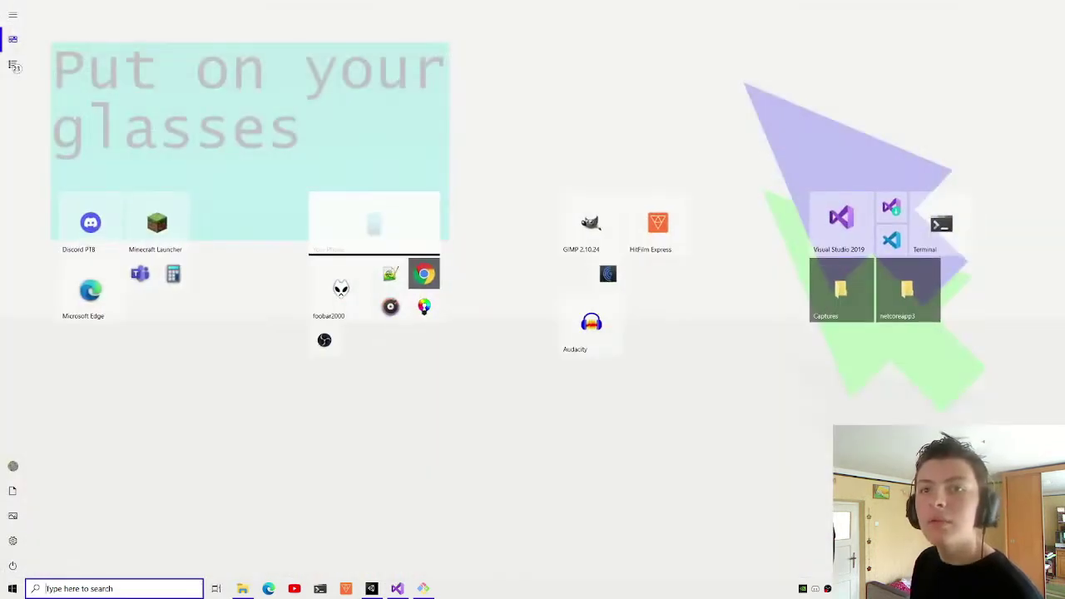
key("super")
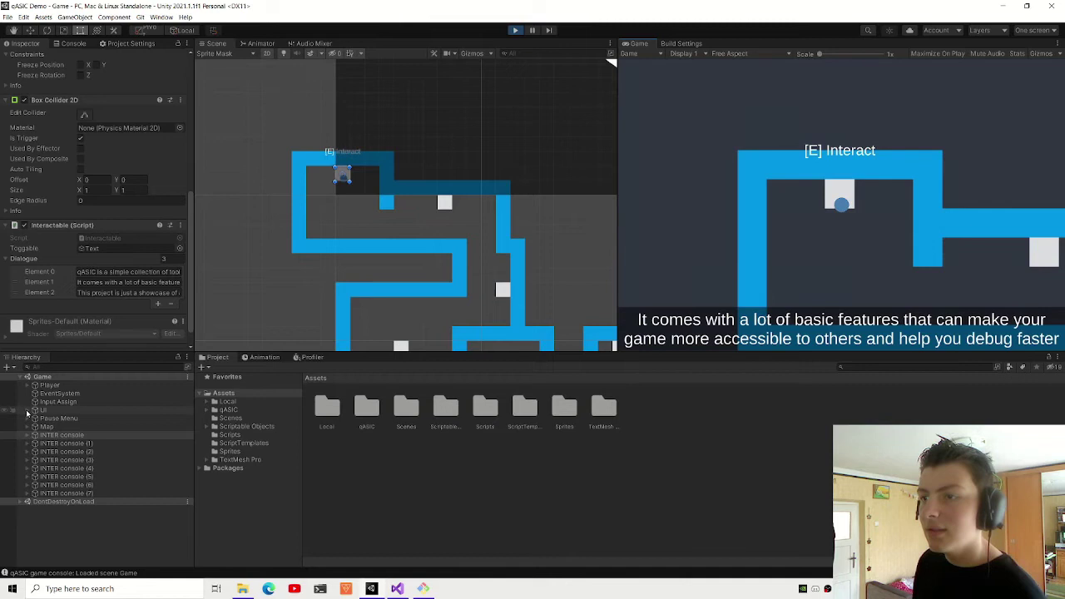
- Select the caption's Text (TMP) object under UI > Canvas > Image
left_click(27, 410)
left_click(34, 419)
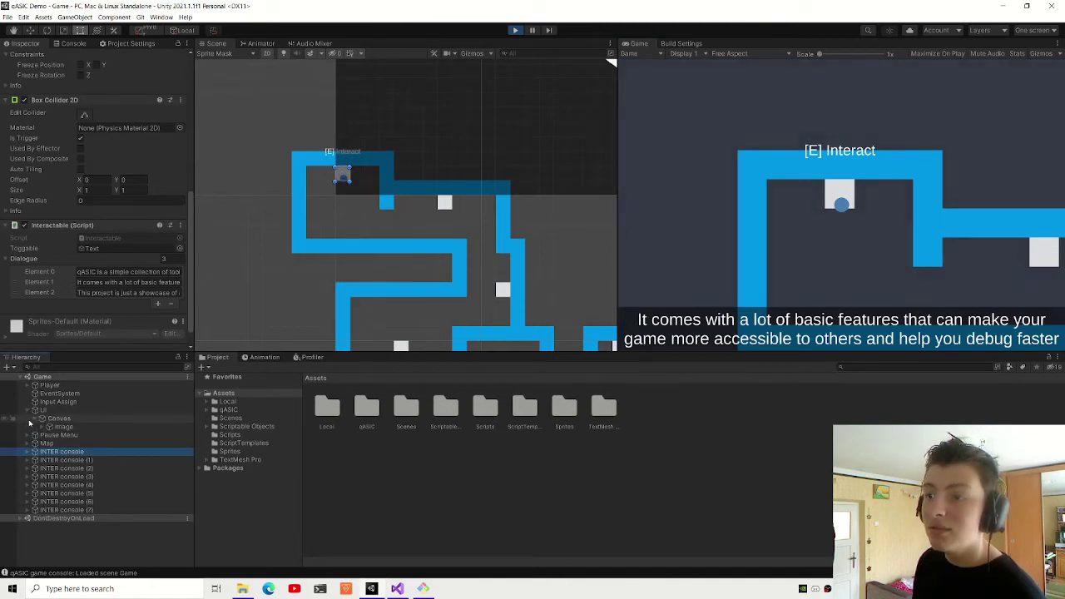
left_click(43, 426)
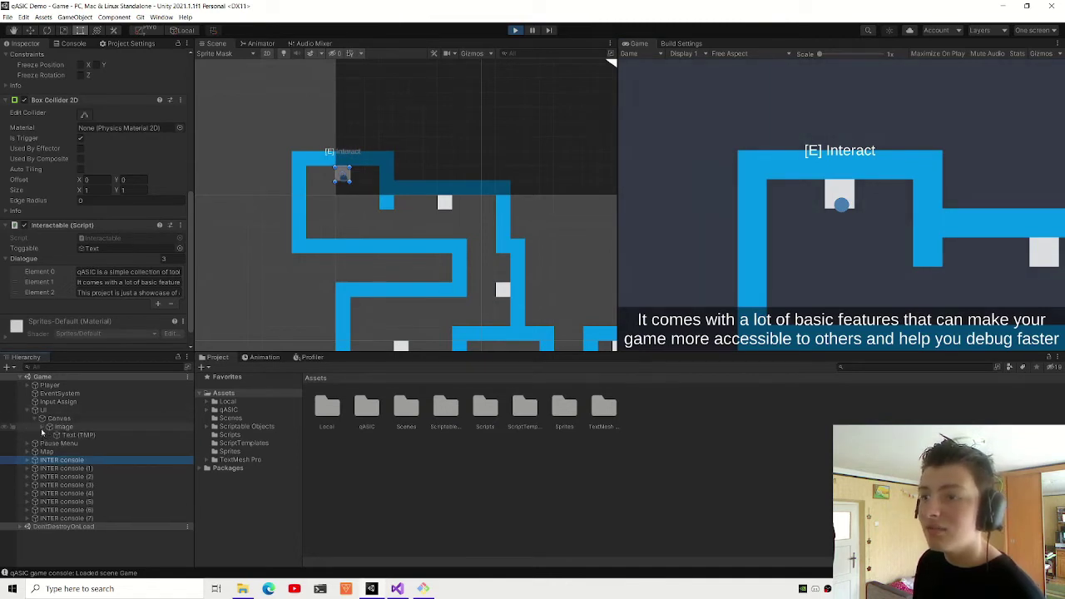
left_click(59, 436)
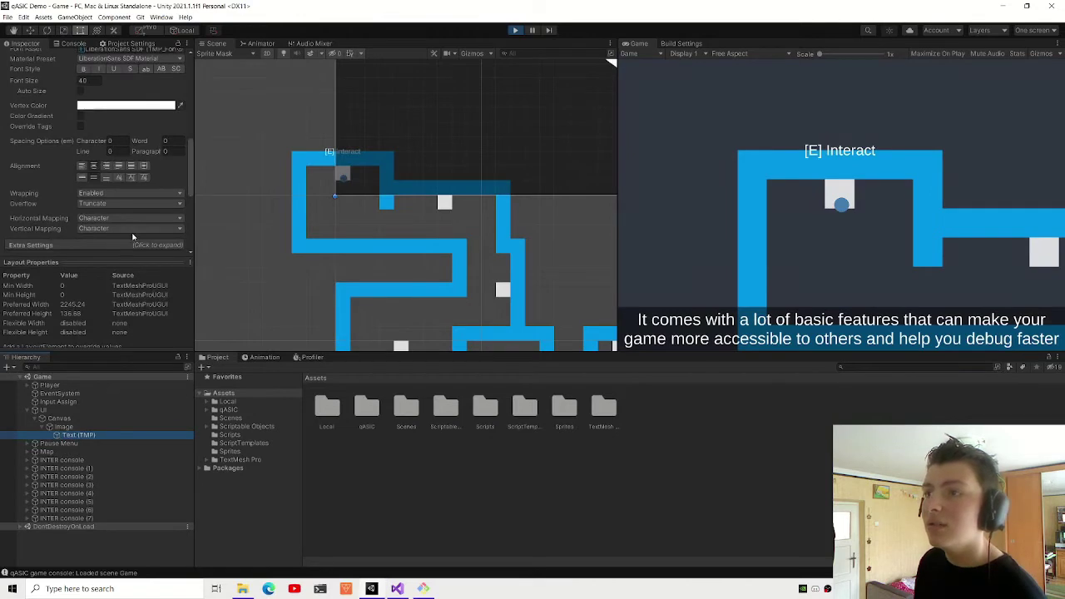
scroll(133, 238, "up", 3)
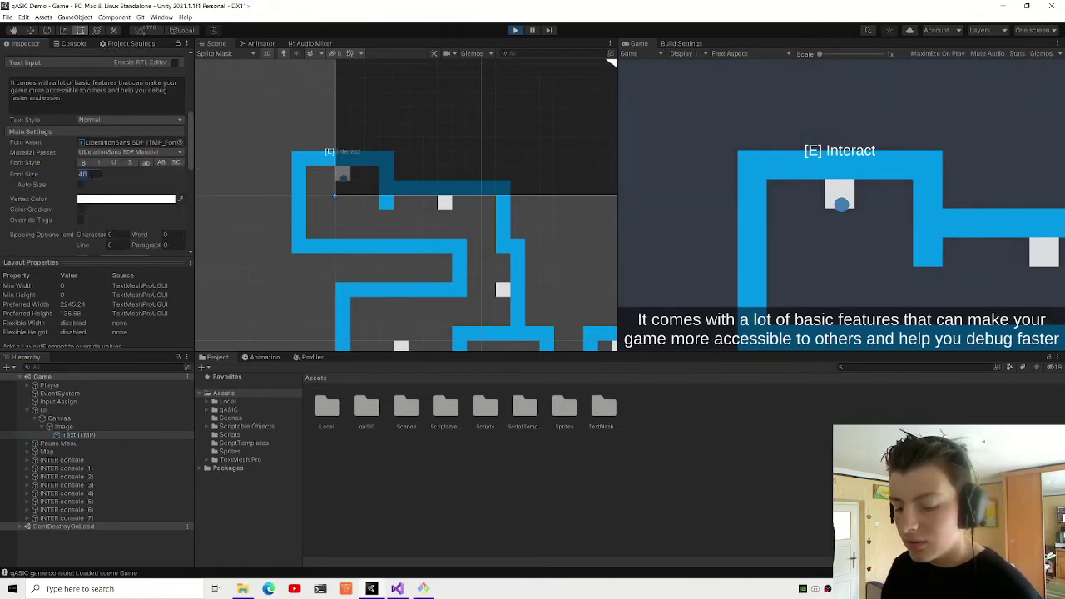
- Change the caption's font size from 40 to 30 and stop Play mode
type("35")
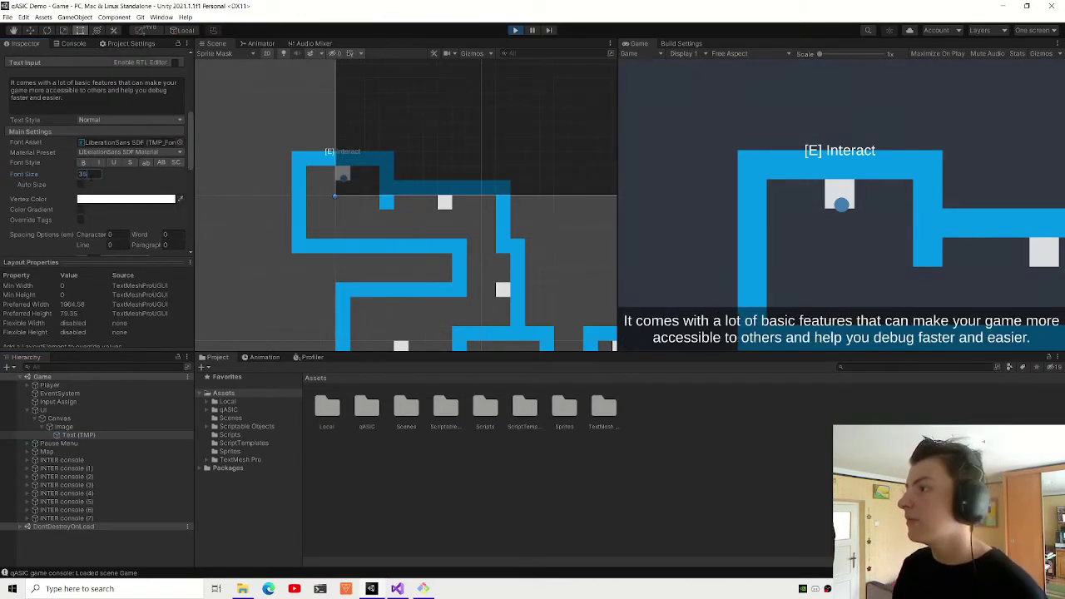
key("BackSpace")
type("4")
key("BackSpace")
type("3")
key("BackSpace")
type("2")
key("BackSpace")
type("0")
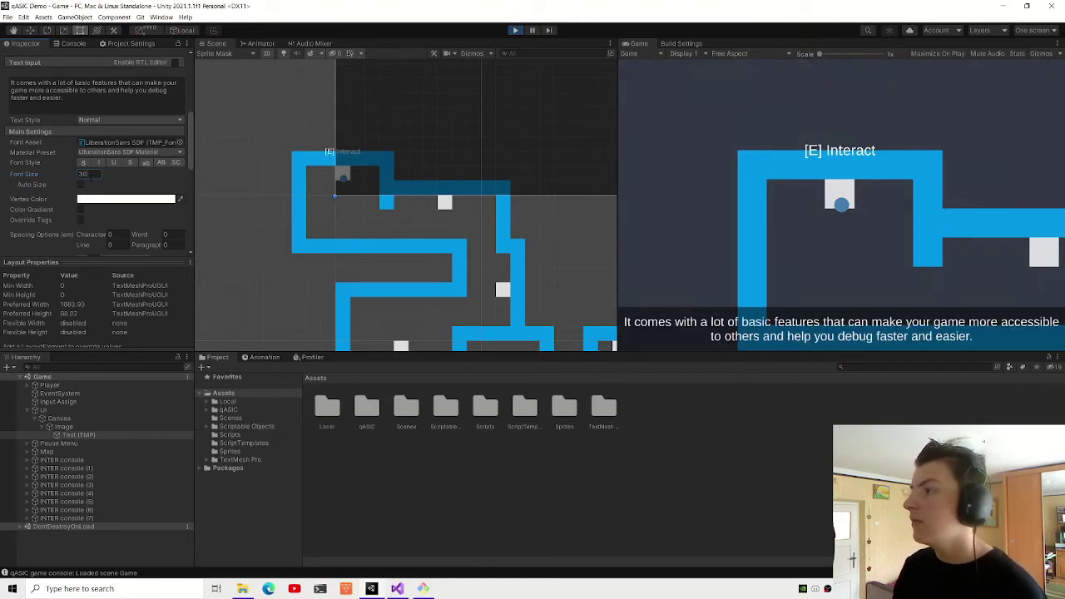
left_click(514, 30)
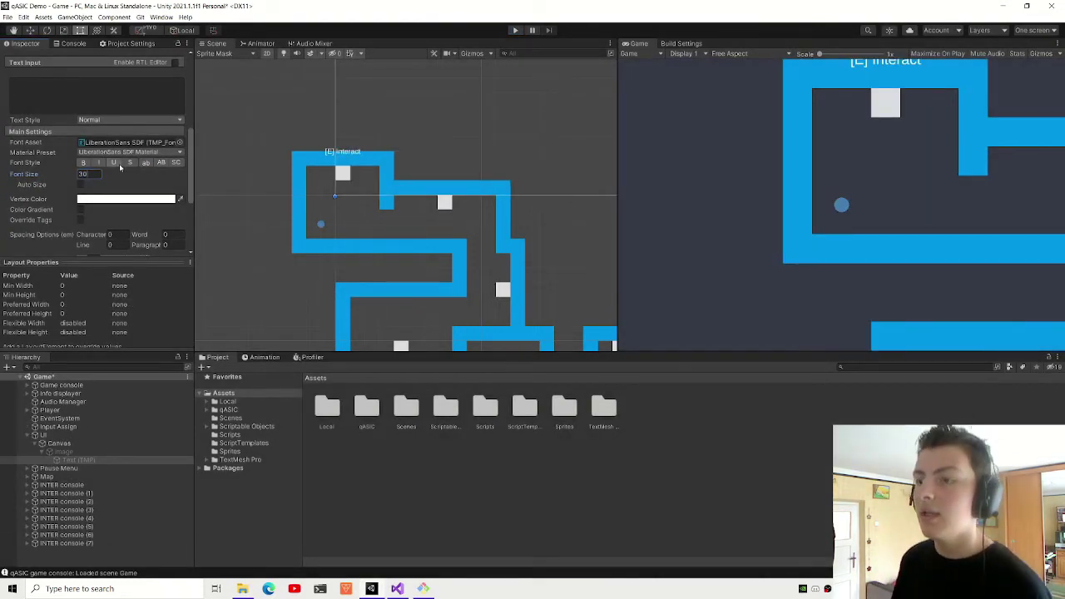
- Rename the top-left INTER console object to 'INTER start'
left_click(28, 436)
left_click(58, 460)
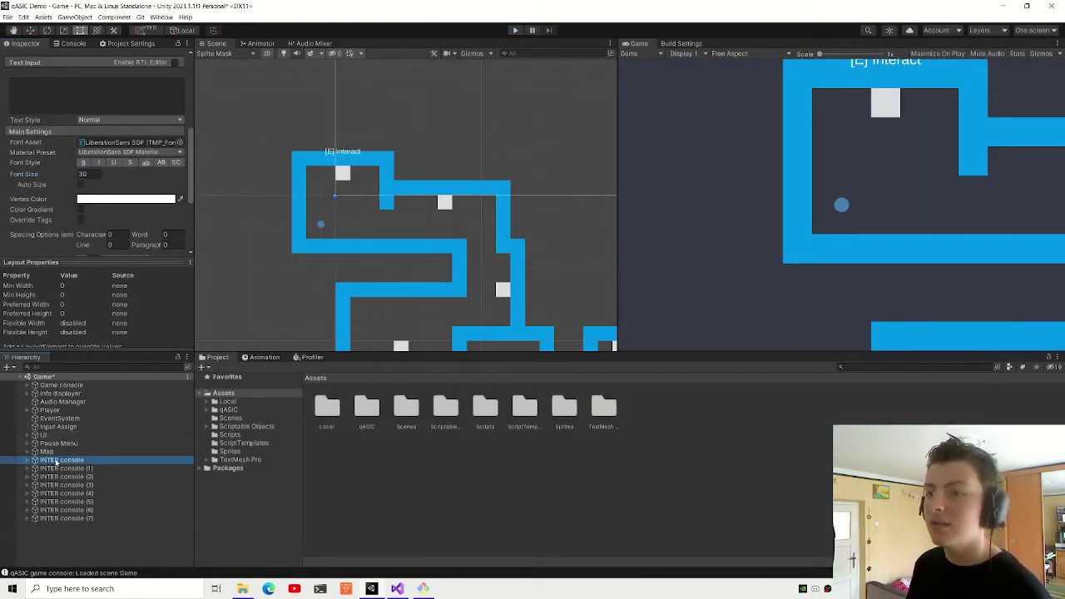
left_click(67, 468)
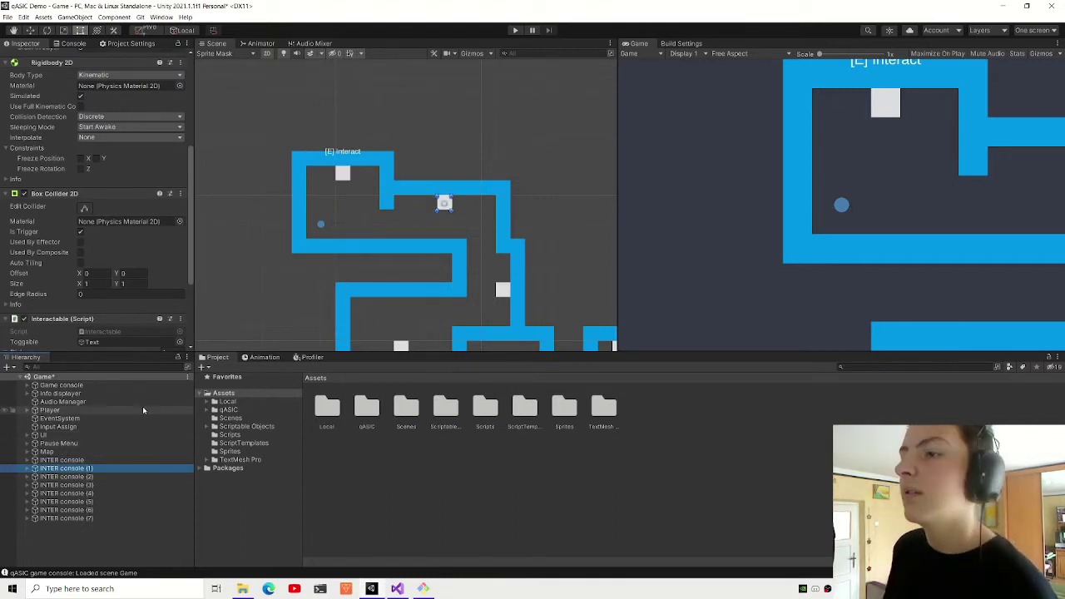
left_click(67, 460)
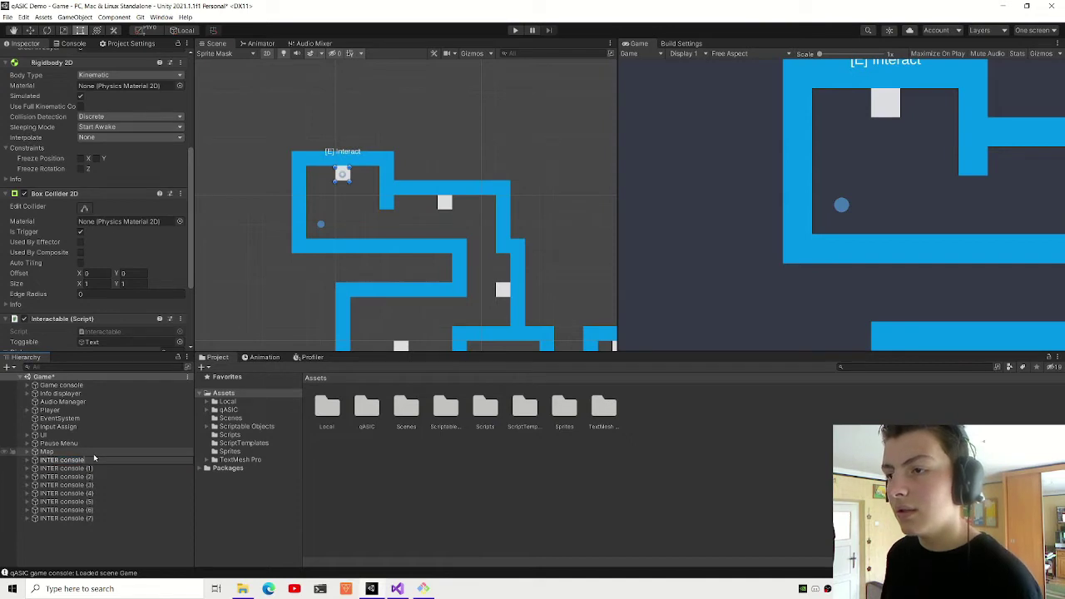
left_click(94, 460)
type("INTER sta")
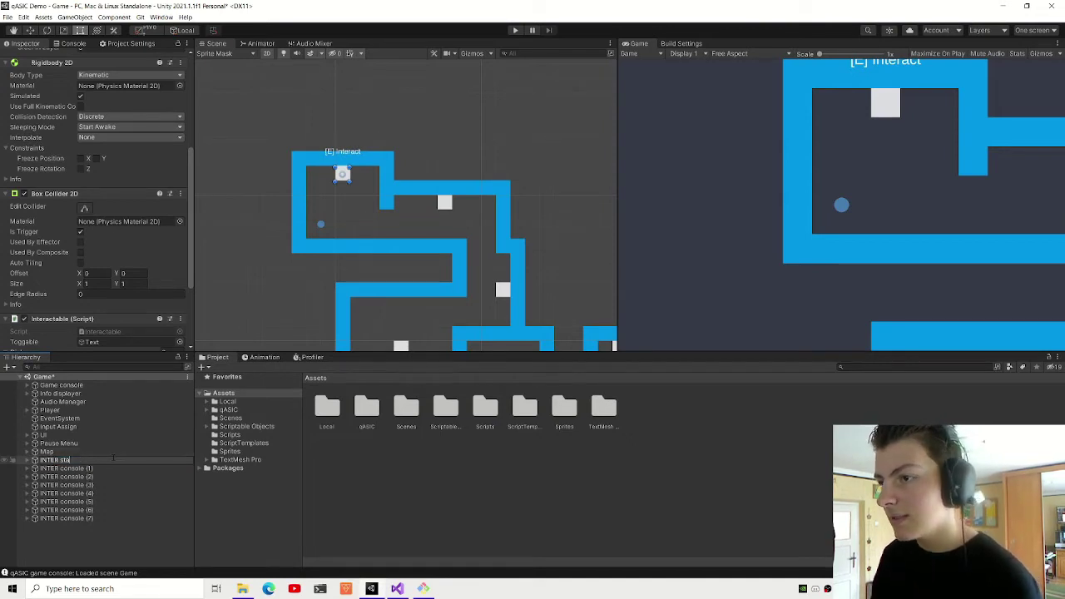
type("rt")
key("Return")
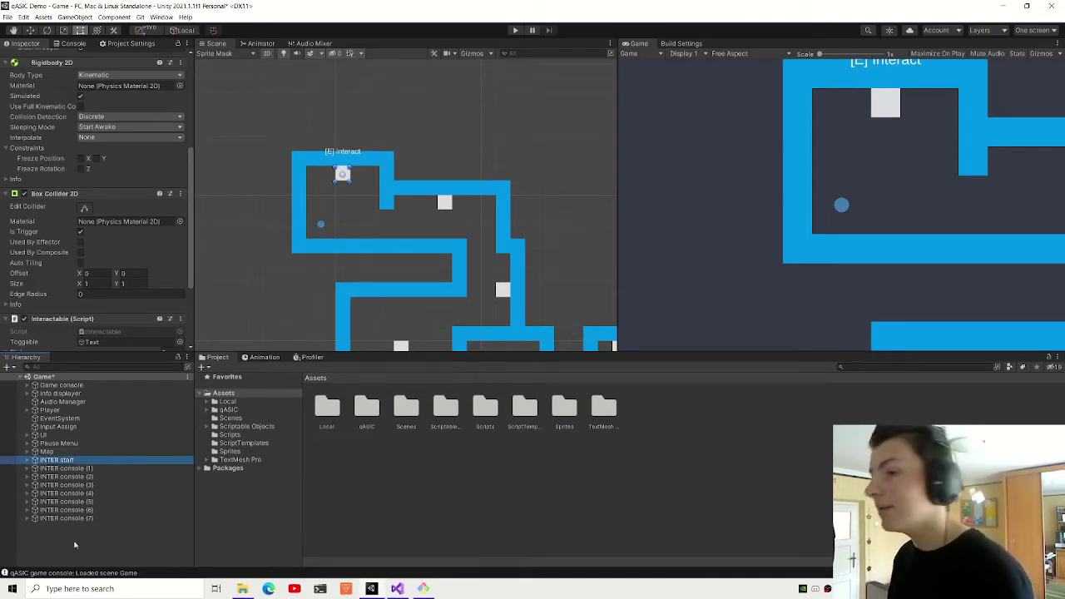
- Rename INTER console (1) to 'INTER console'
left_click(104, 469)
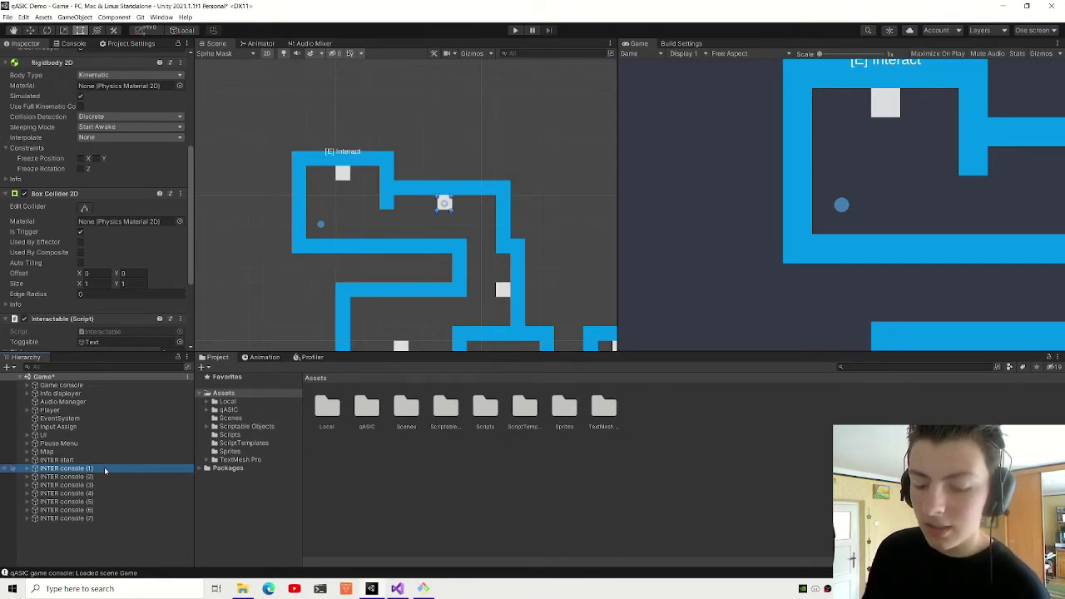
key("F2")
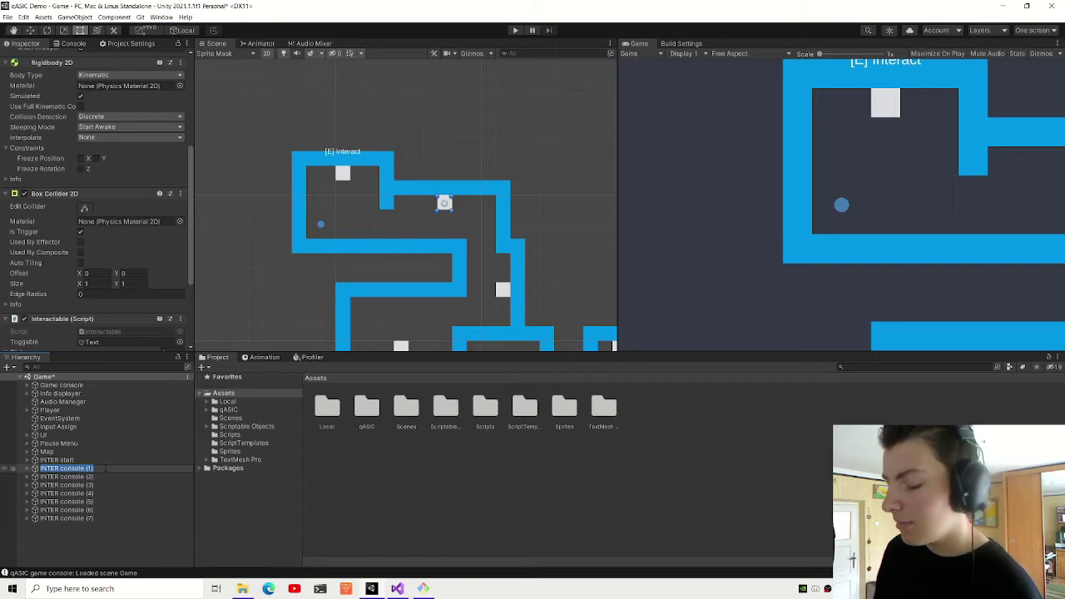
key("End")
key("BackSpace")
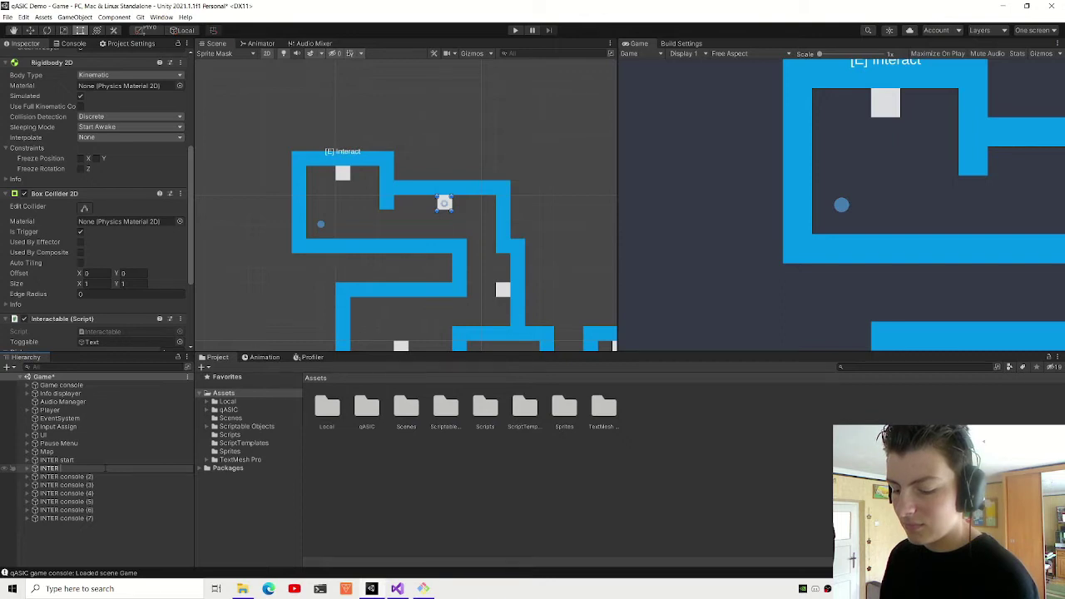
type("console")
key("Return")
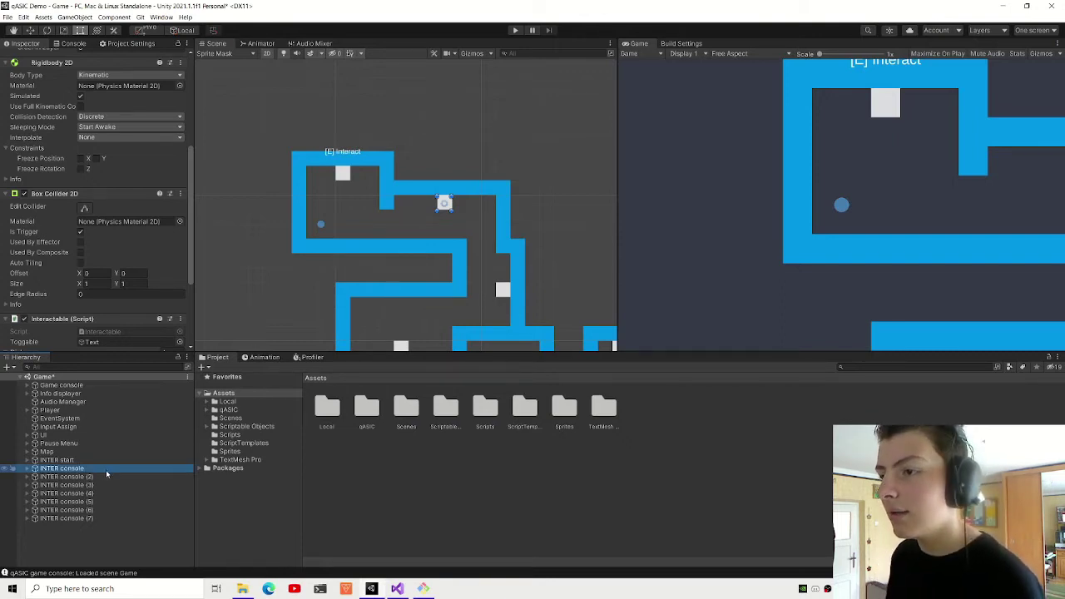
- Rename INTER console (2) to 'INTER displayer'
left_click(115, 477)
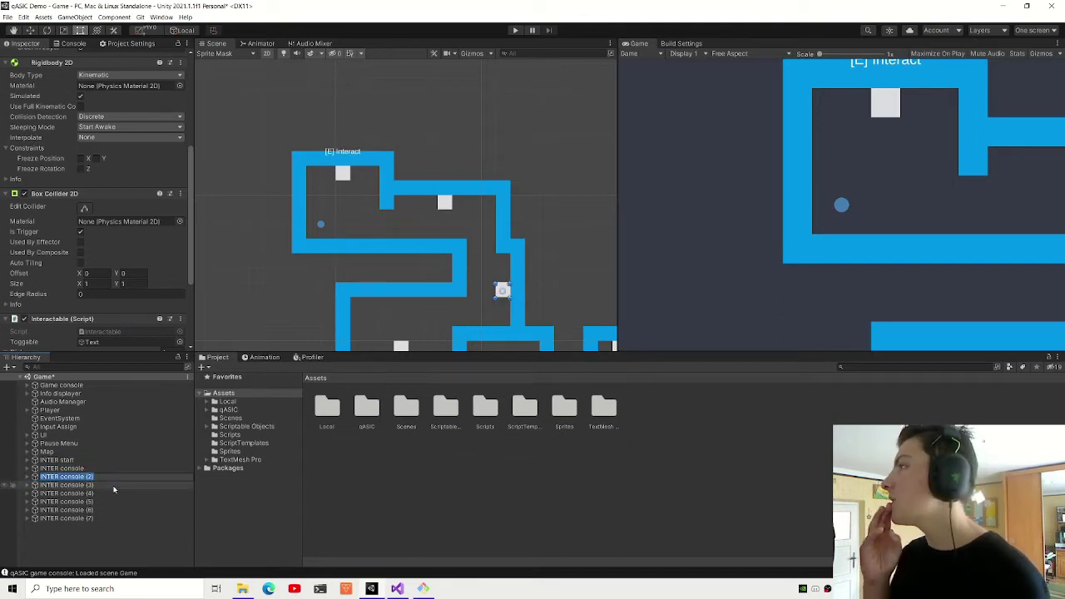
key("F2")
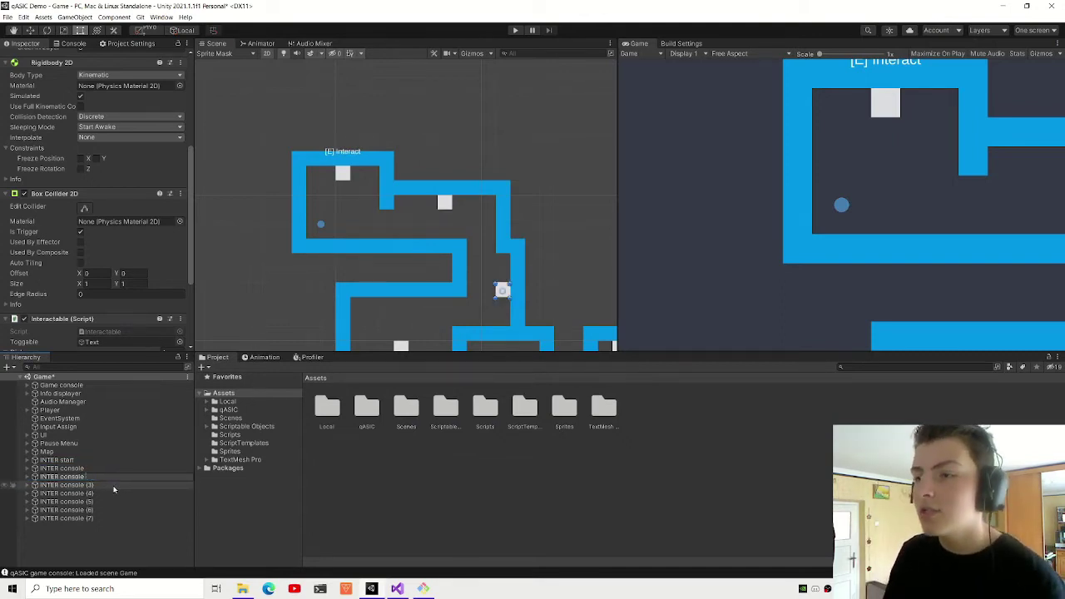
key("BackSpace")
key("BackSpace")
key("BackSpace")
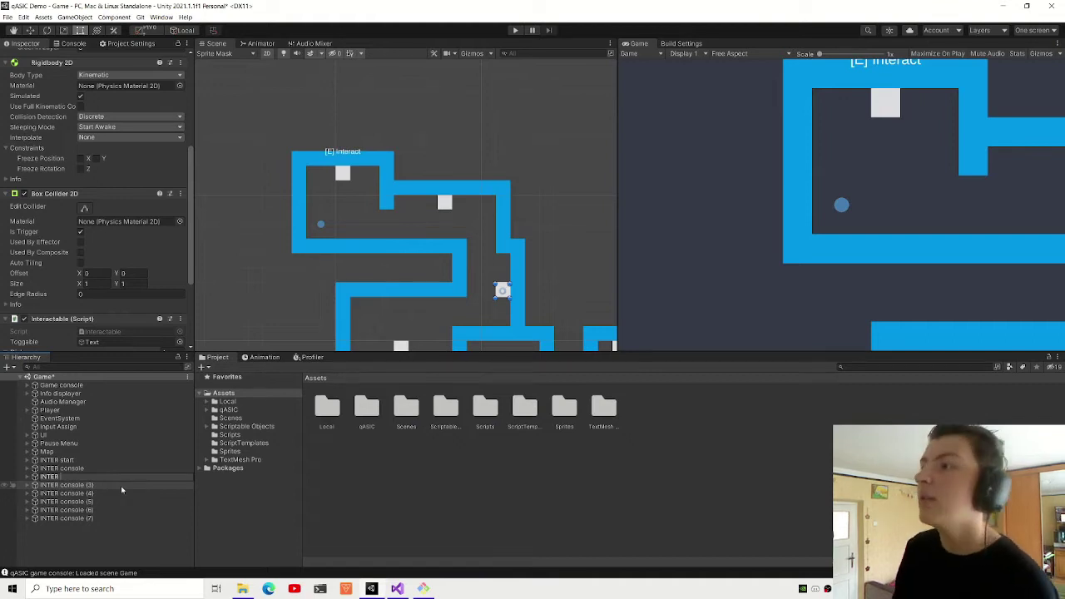
type("displayer")
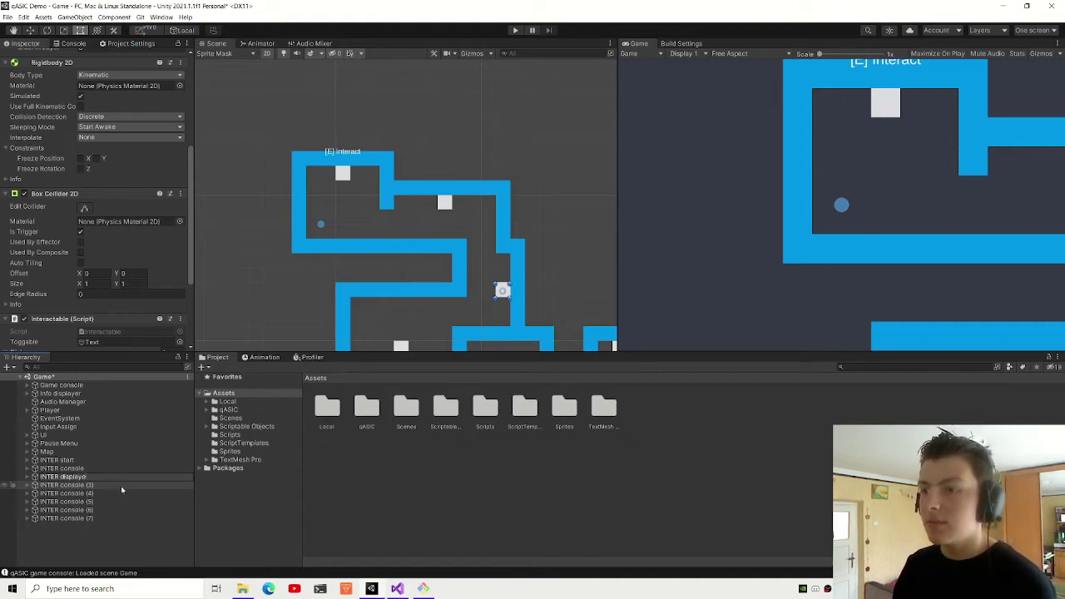
key("Return")
middle_click_drag(494, 190, 522, 80)
- Rename INTER console (3) and (4) to 'INTER options' and 'INTER Input'
left_click(111, 485)
left_click(144, 486)
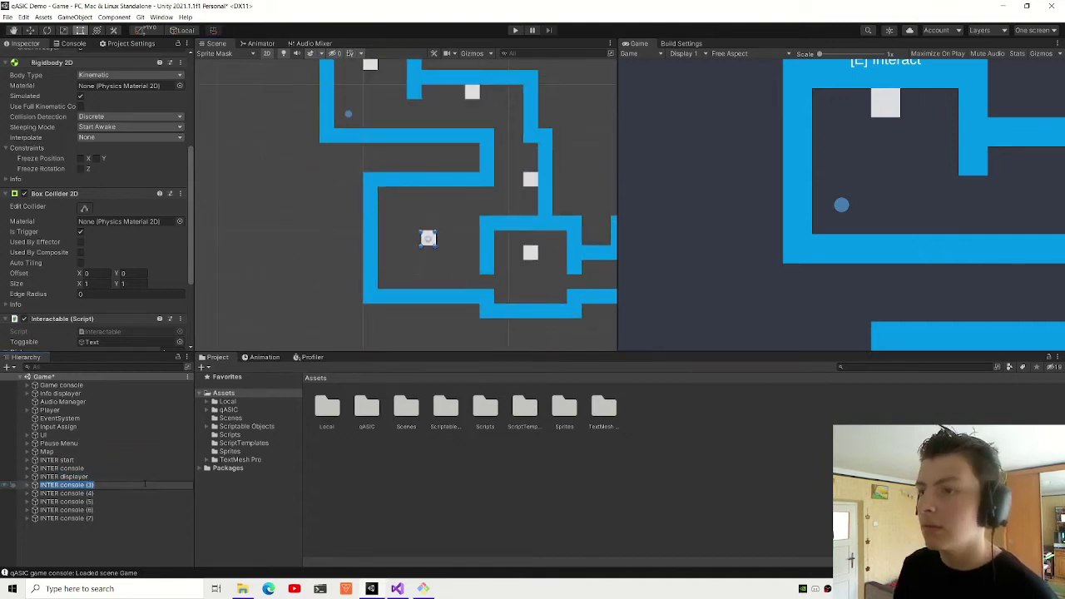
key("BackSpace")
key("BackSpace")
key("BackSpace")
key("BackSpace")
key("BackSpace")
key("BackSpace")
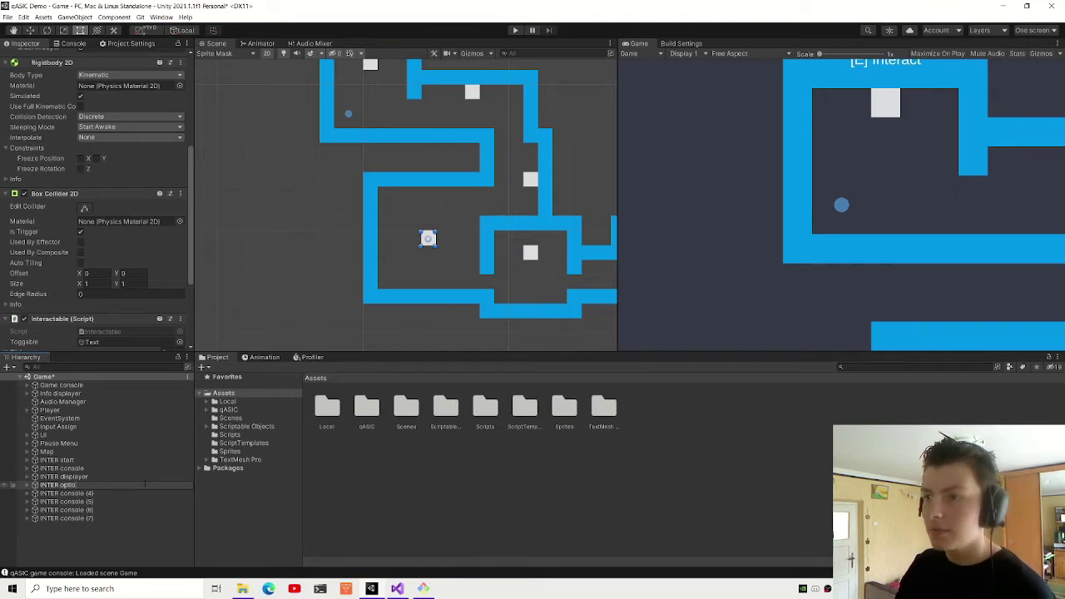
type("ns")
key("Return")
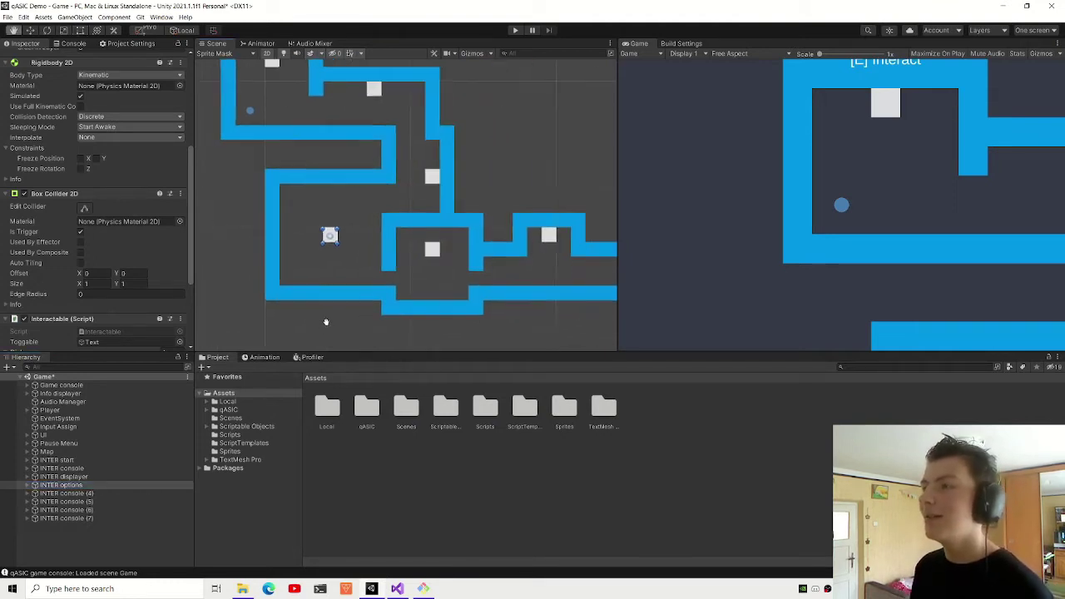
left_click(112, 493)
key("F2")
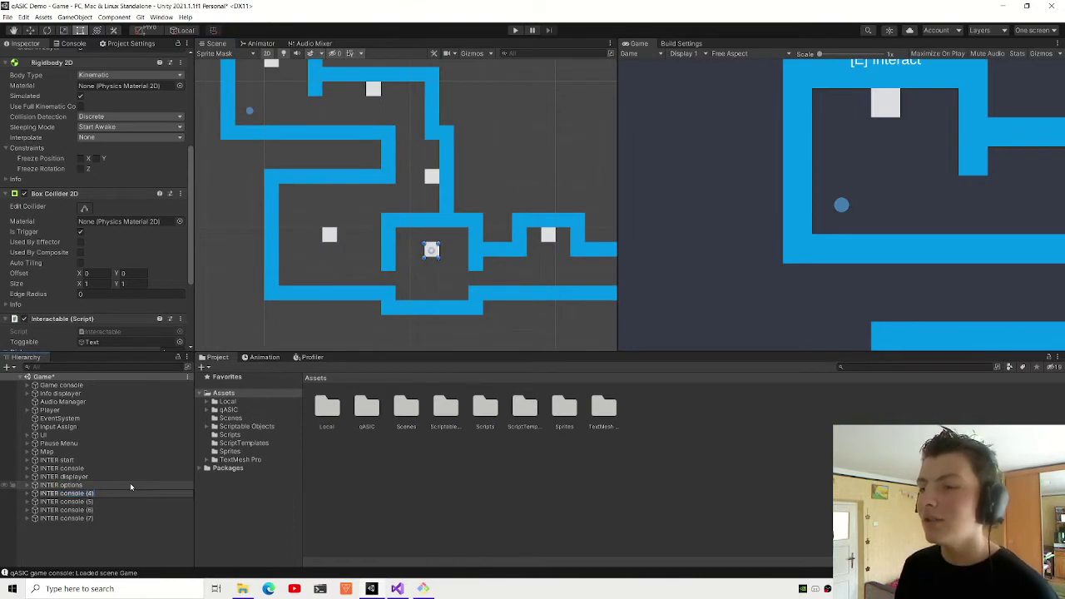
key("BackSpace")
key("BackSpace")
key("BackSpace")
key("BackSpace")
key("BackSpace")
key("BackSpace")
key("BackSpace")
key("BackSpace")
key("BackSpace")
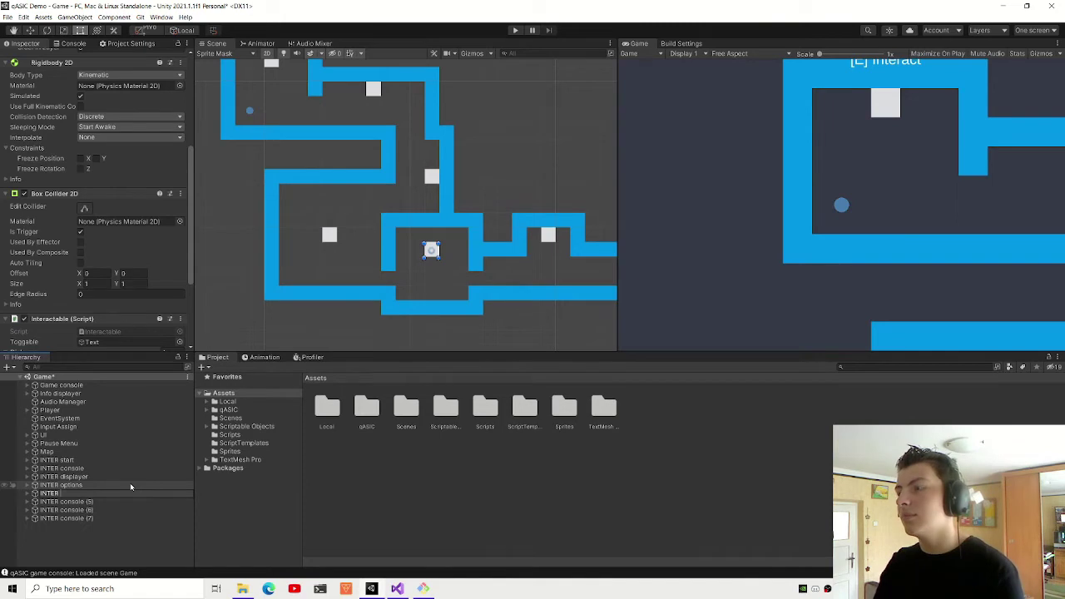
type("Input")
key("Return")
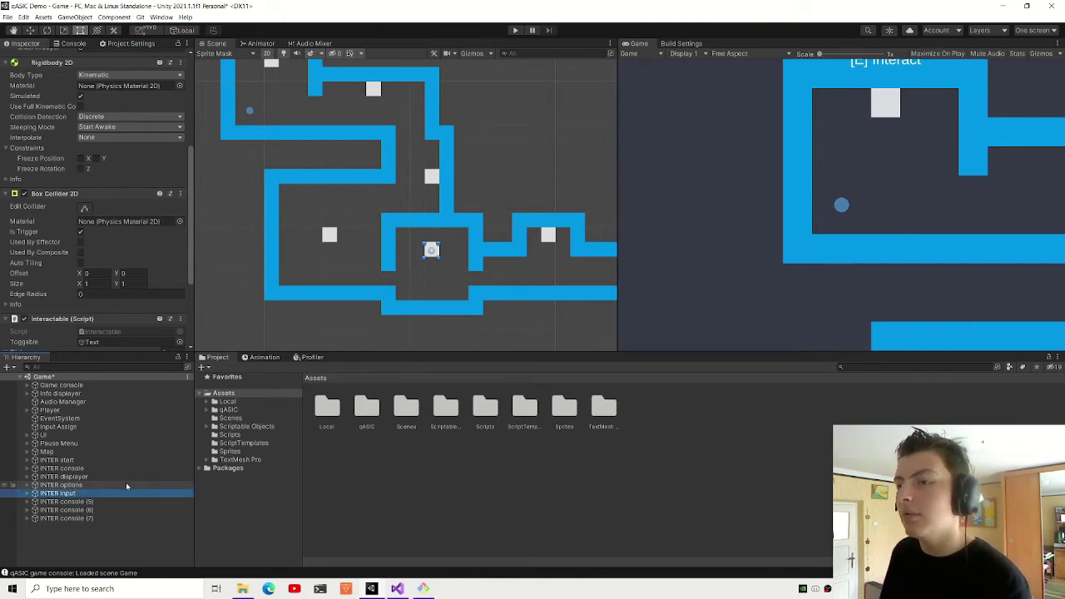
- Rename INTER console (5) to 'INTER audio' and INTER console (6) to 'INTER file'
left_click(145, 502)
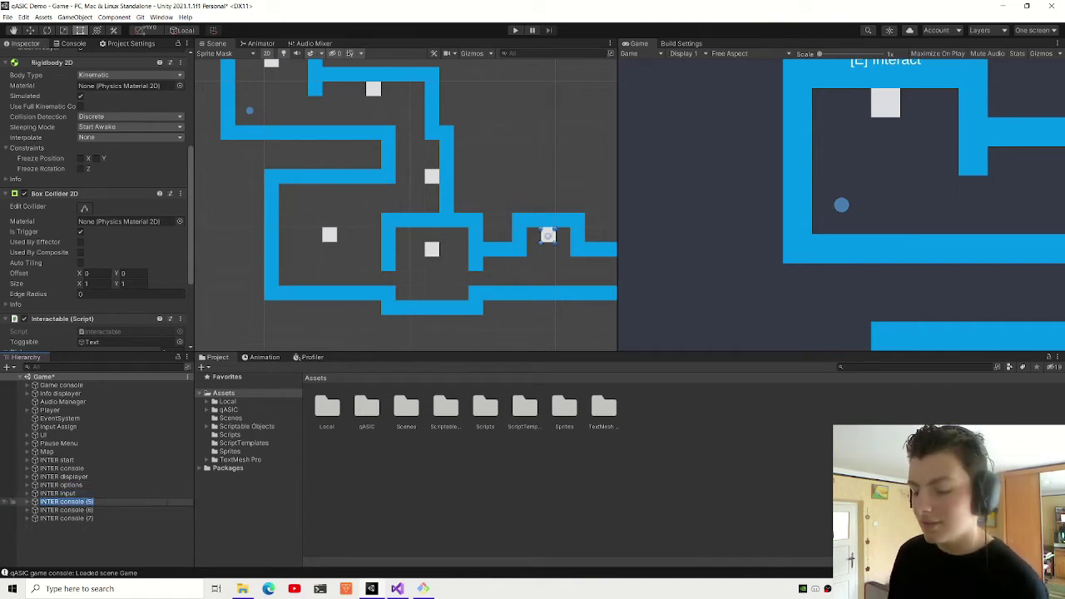
left_click(602, 381)
type("INTER")
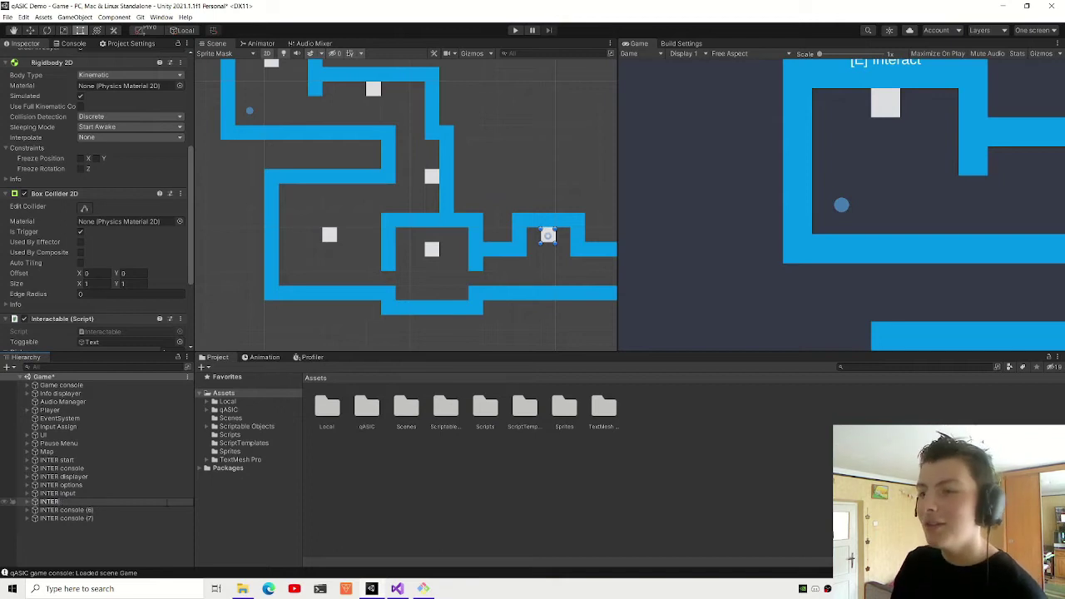
type("audio")
key("Return")
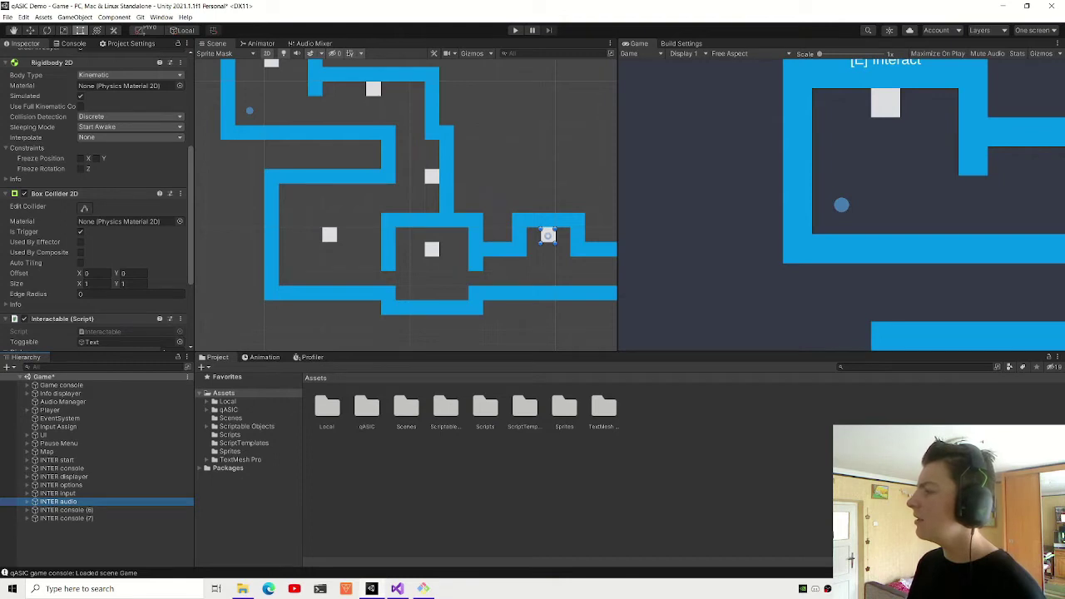
left_click(167, 519)
left_click(167, 510)
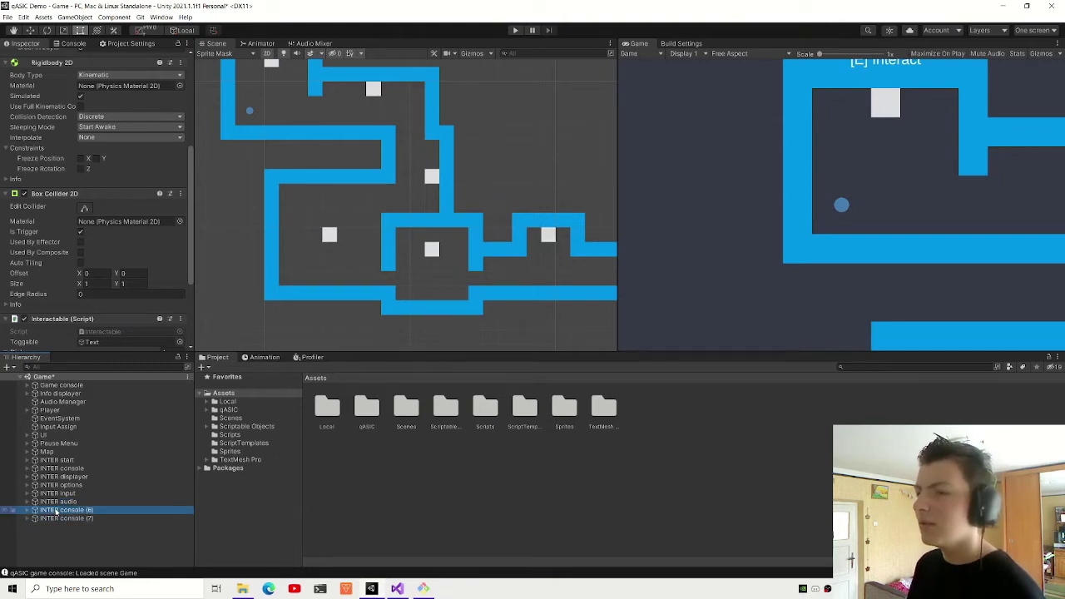
key("F2")
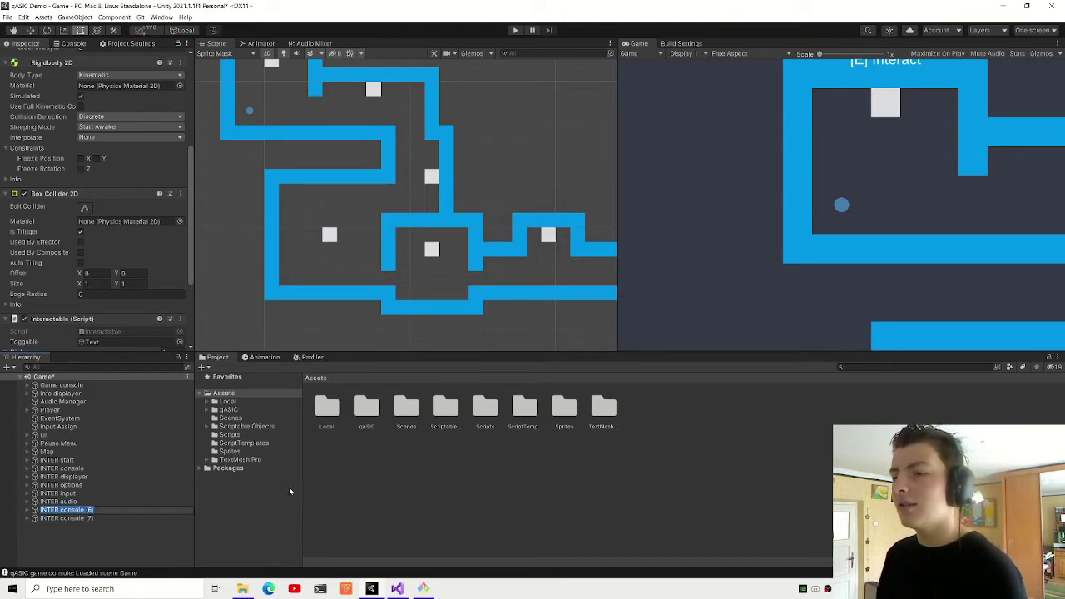
key("BackSpace")
key("BackSpace")
key("BackSpace")
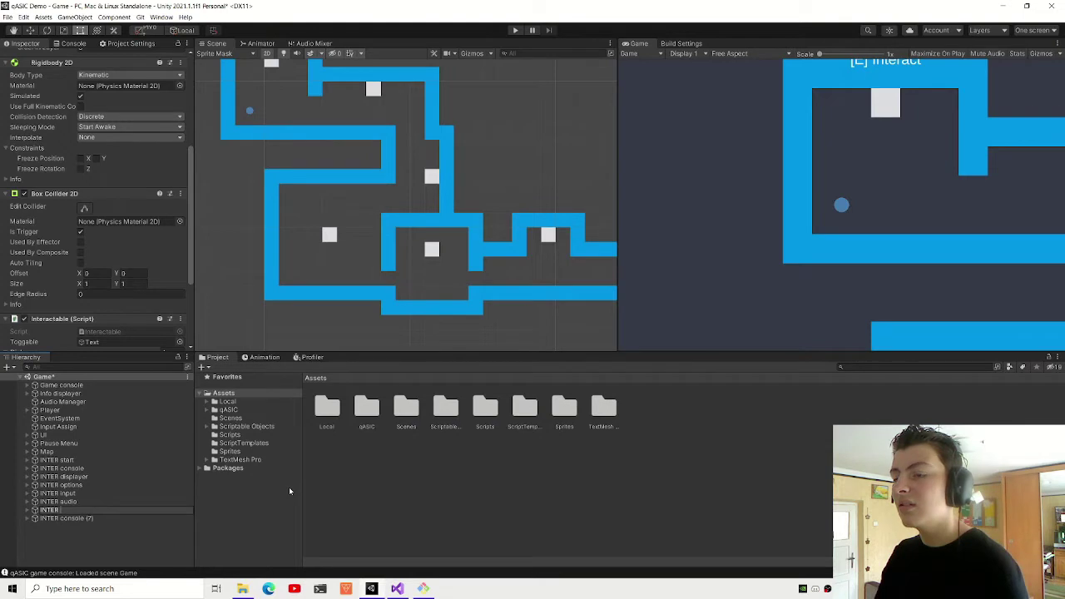
type("file")
key("Return")
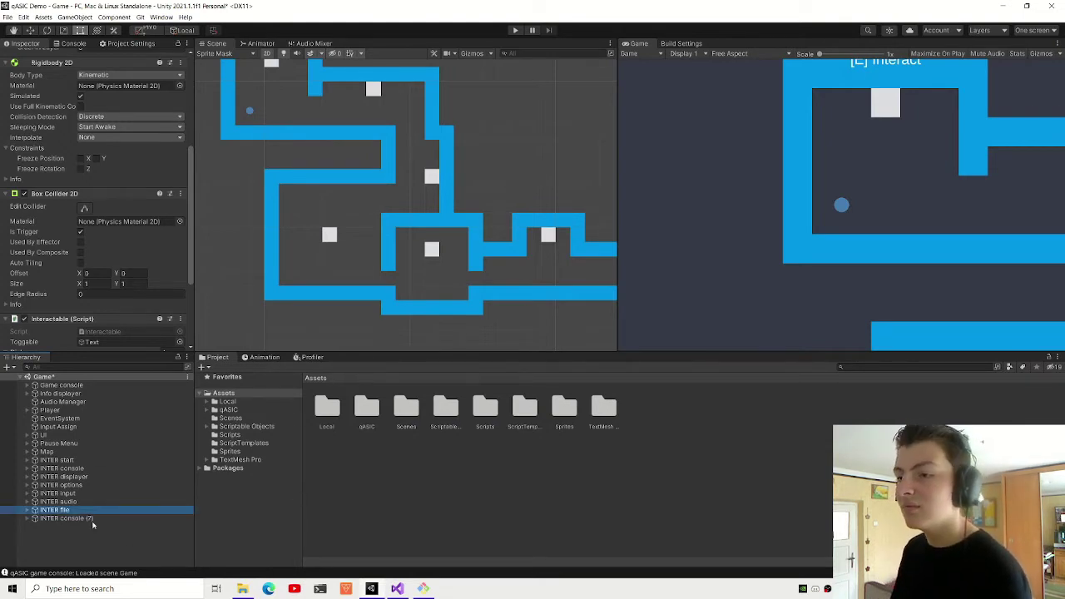
- Rename INTER console (7) to 'INTER file' too and frame it in the Scene view
left_click(93, 520)
key("F2")
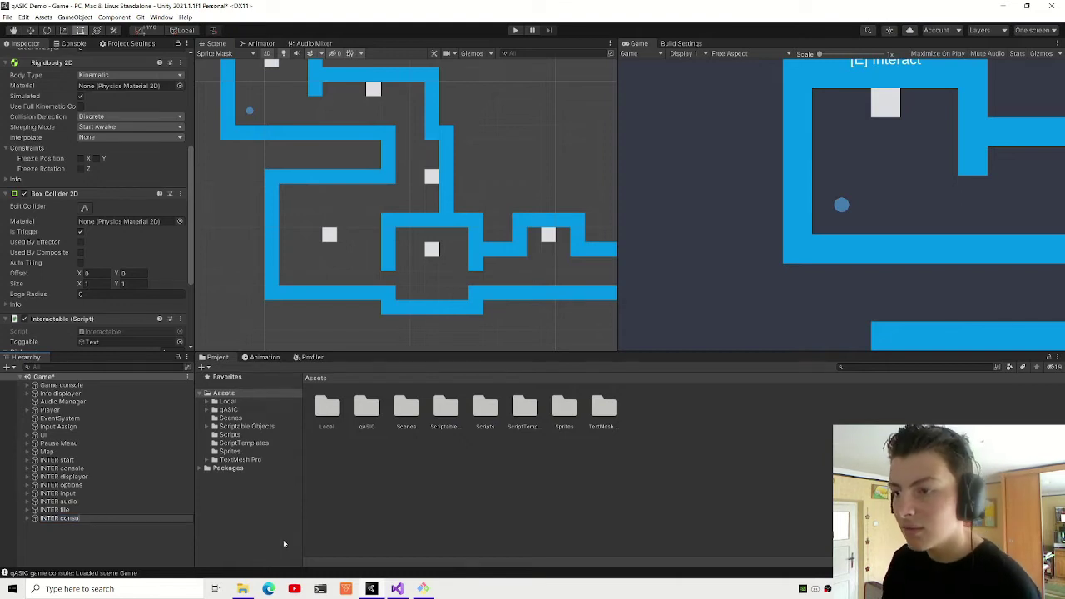
key("BackSpace")
key("BackSpace")
key("BackSpace")
type("file")
key("Return")
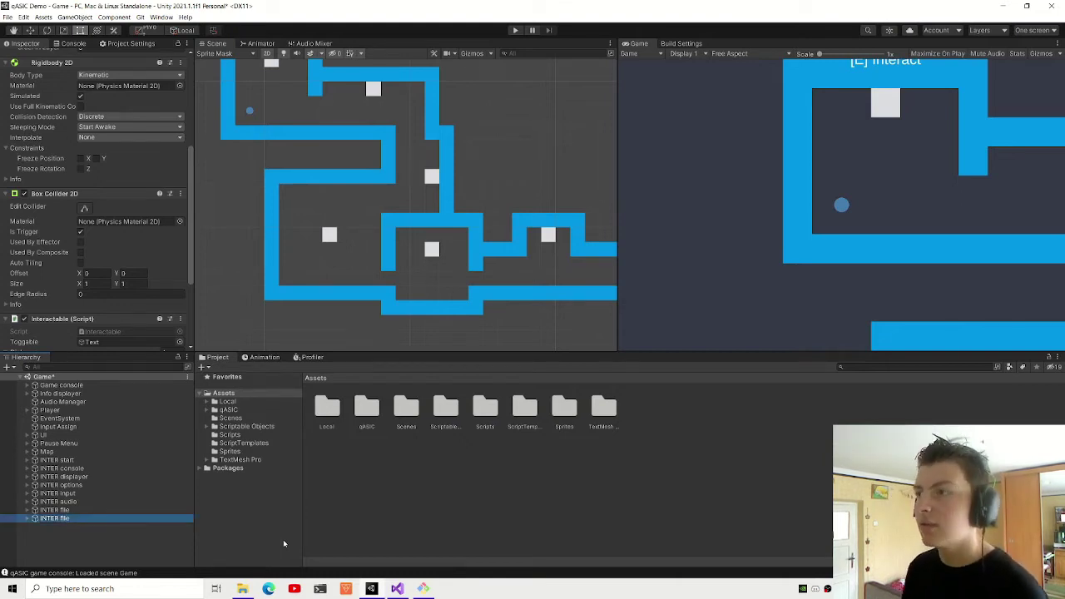
key("f")
left_click(30, 30)
scroll(435, 172, "up", 2)
left_click(65, 518)
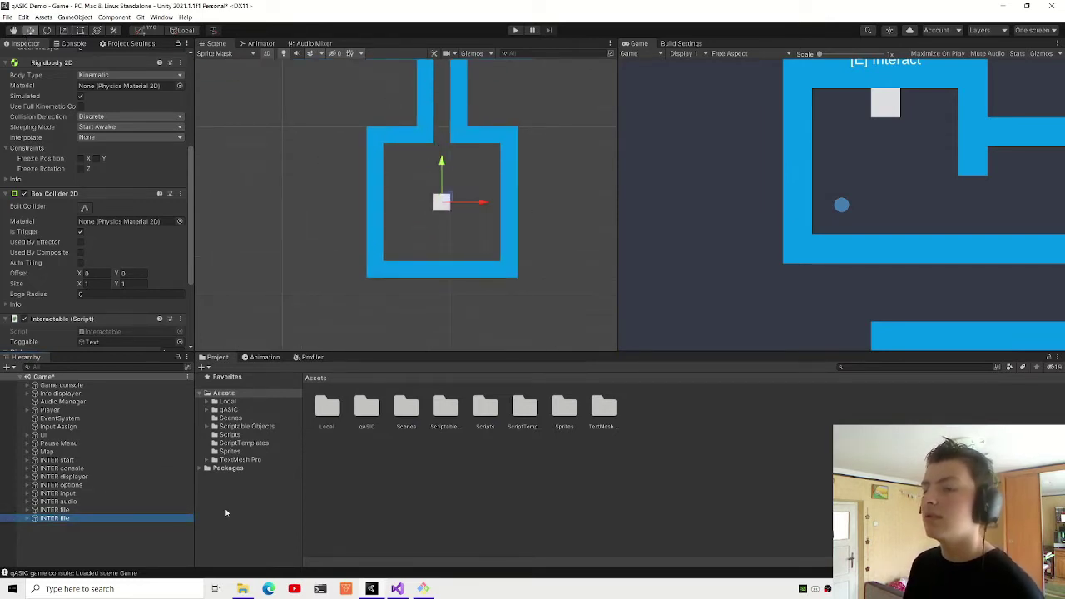
- Rename the second INTER file object to INTER end and make two copies, moving one to the room's upper-left
key("F2")
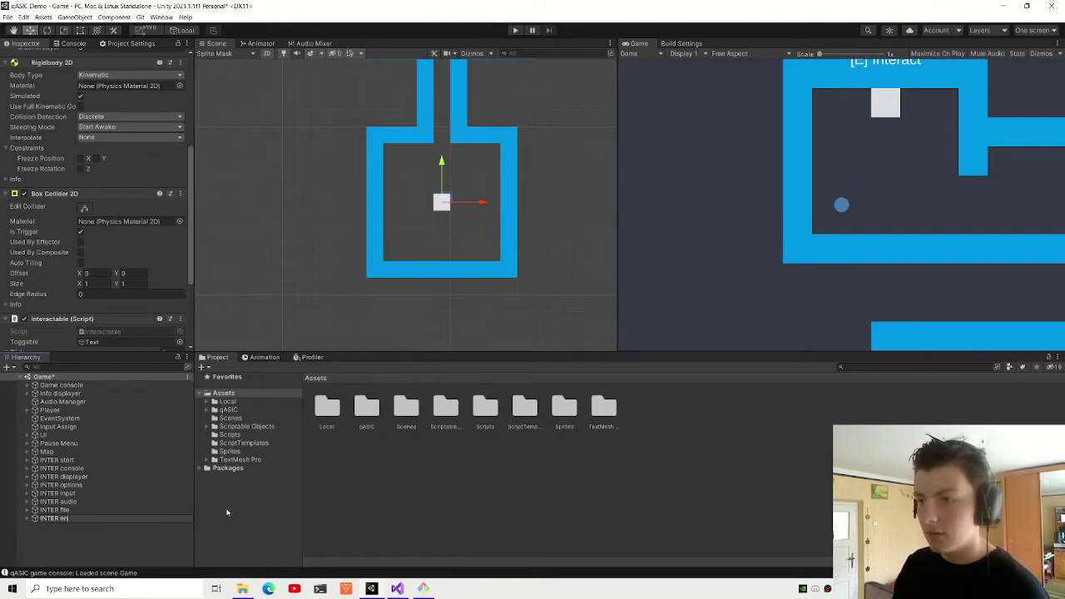
type("end")
key("Return")
key("ctrl+d")
mouse_move(442, 201)
left_mouse_down()
mouse_move(396, 184)
mouse_move(492, 184)
mouse_move(446, 252)
left_mouse_up()
key("ctrl+d")
key("ctrl+d")
- Rename the first INTER end copy to INTER menu
left_click(84, 527)
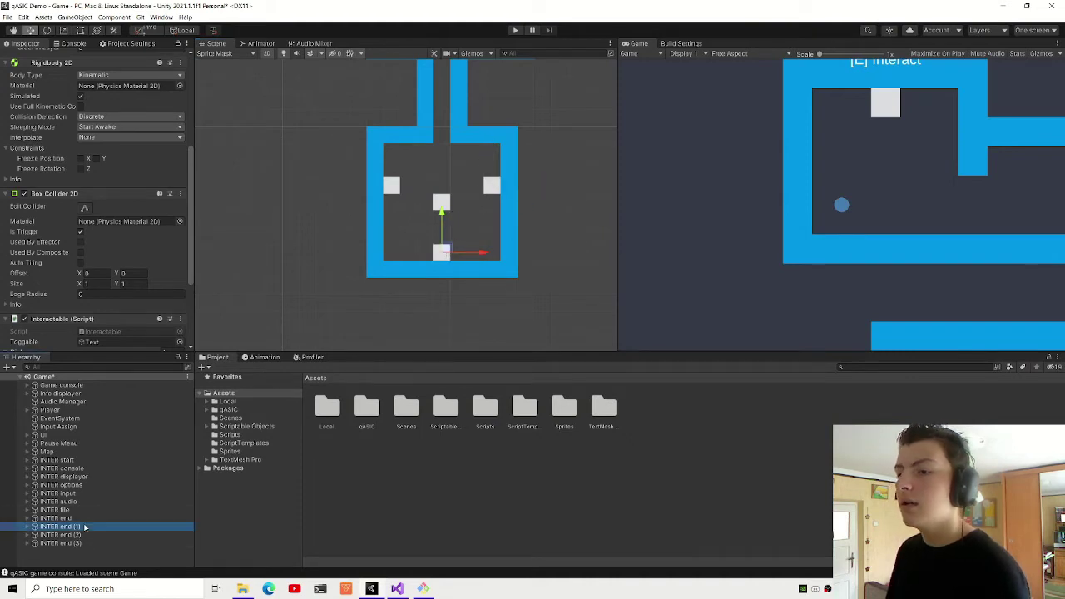
key("F2")
type("INTER")
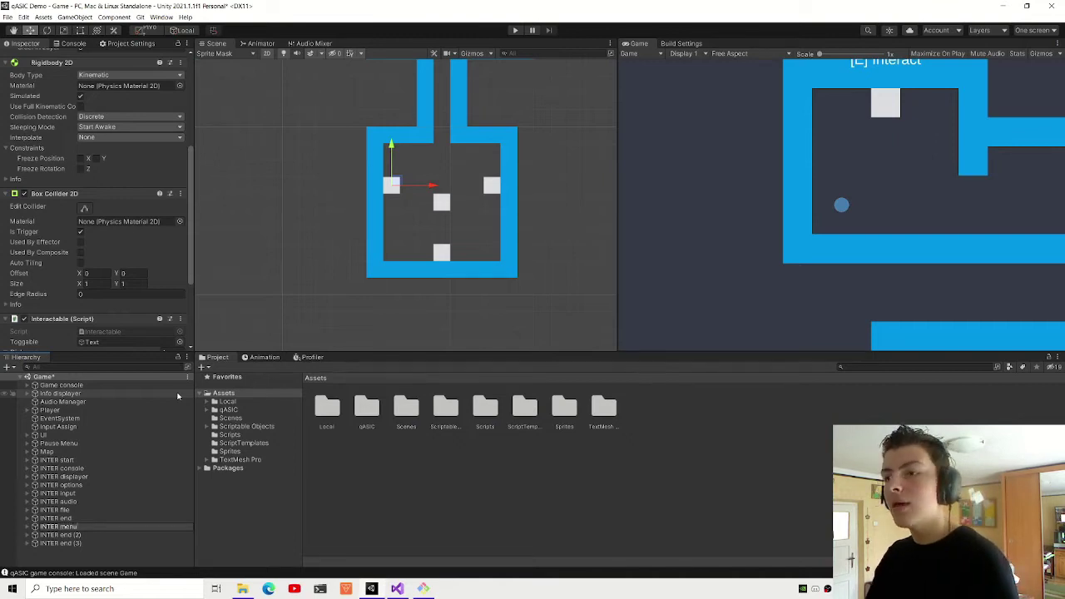
type("menu")
key("Return")
- Rename the remaining copies to INTER vector and INTER toggler
left_click(174, 543)
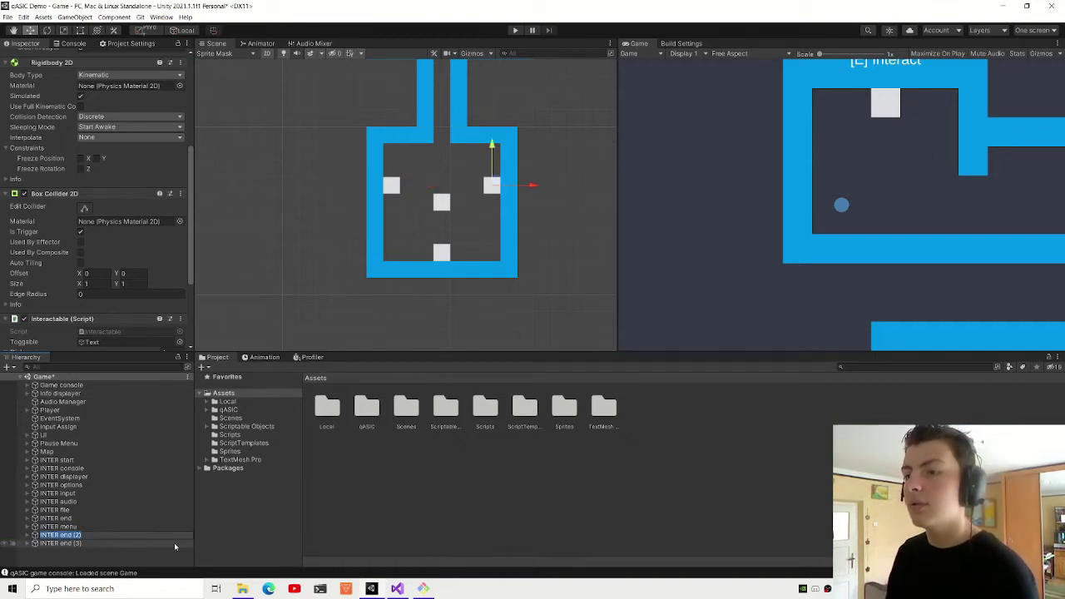
type("vec")
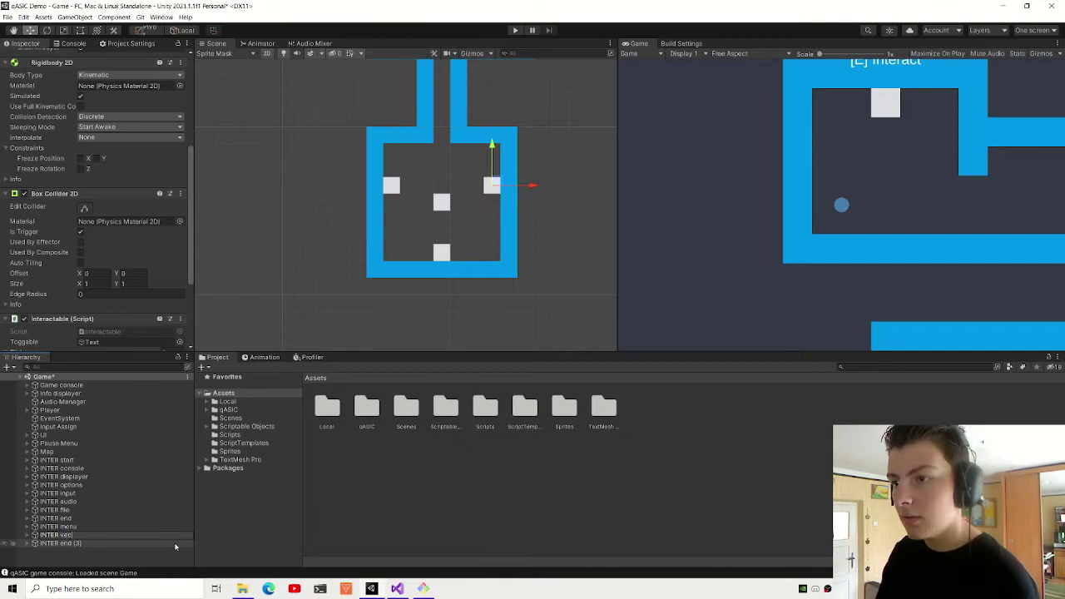
type("tor")
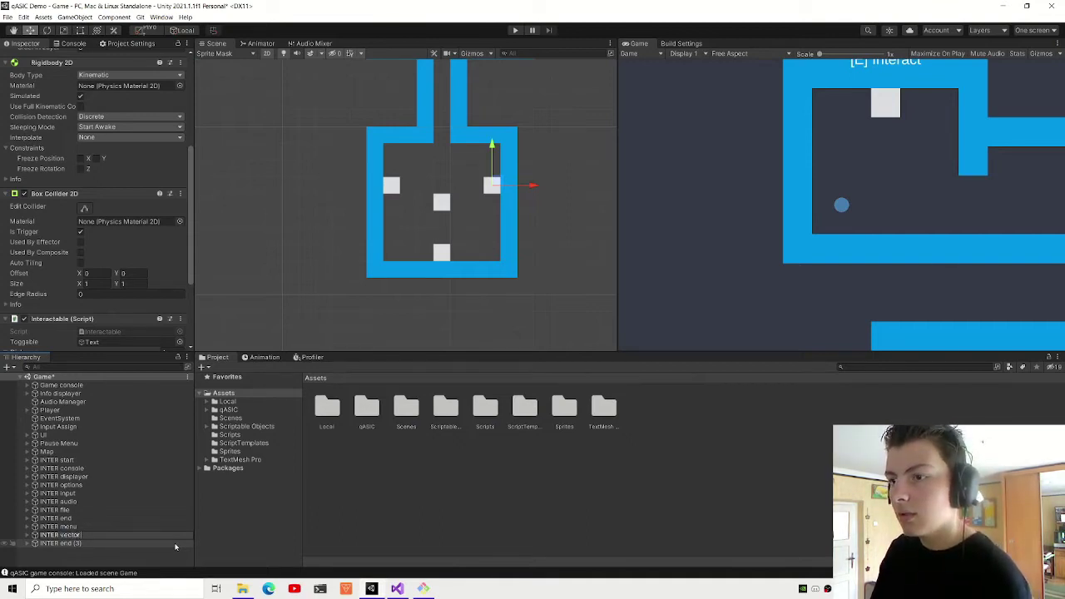
key("Return")
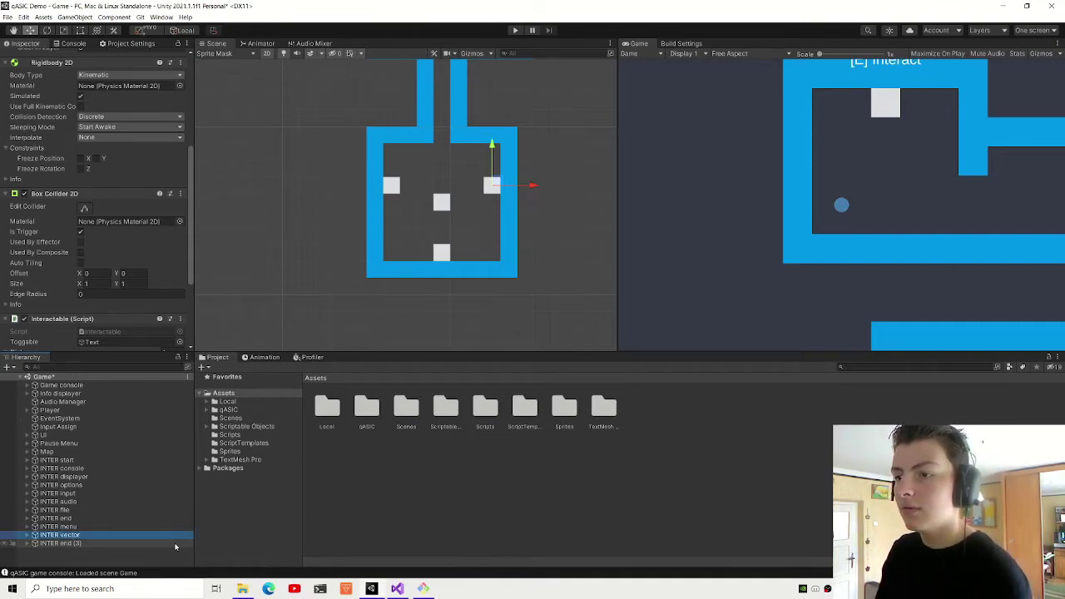
left_click(175, 543)
key("F2")
key("BackSpace")
key("BackSpace")
key("BackSpace")
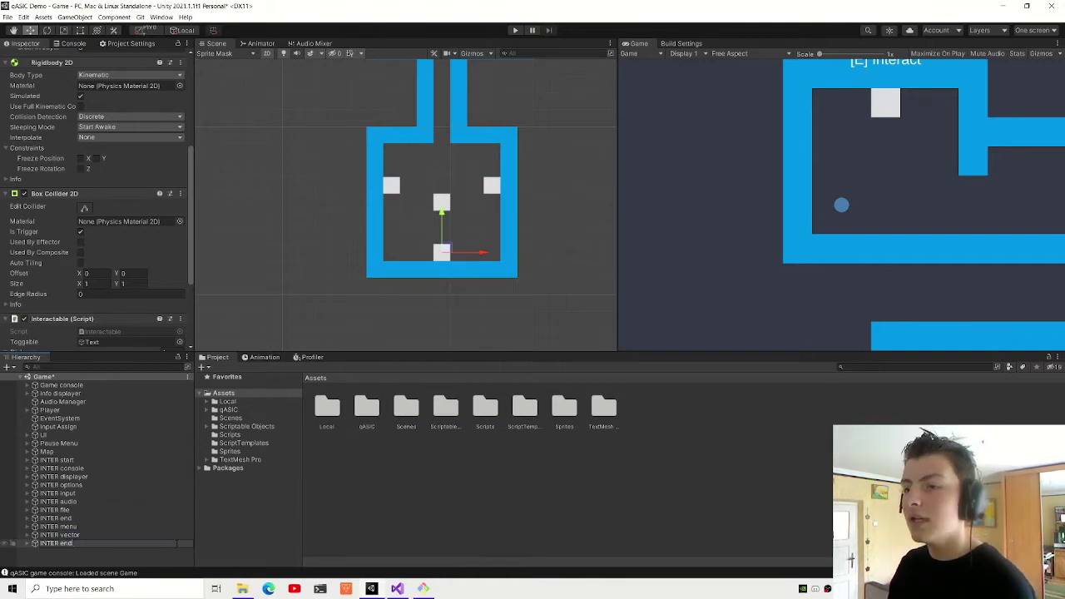
type("togler")
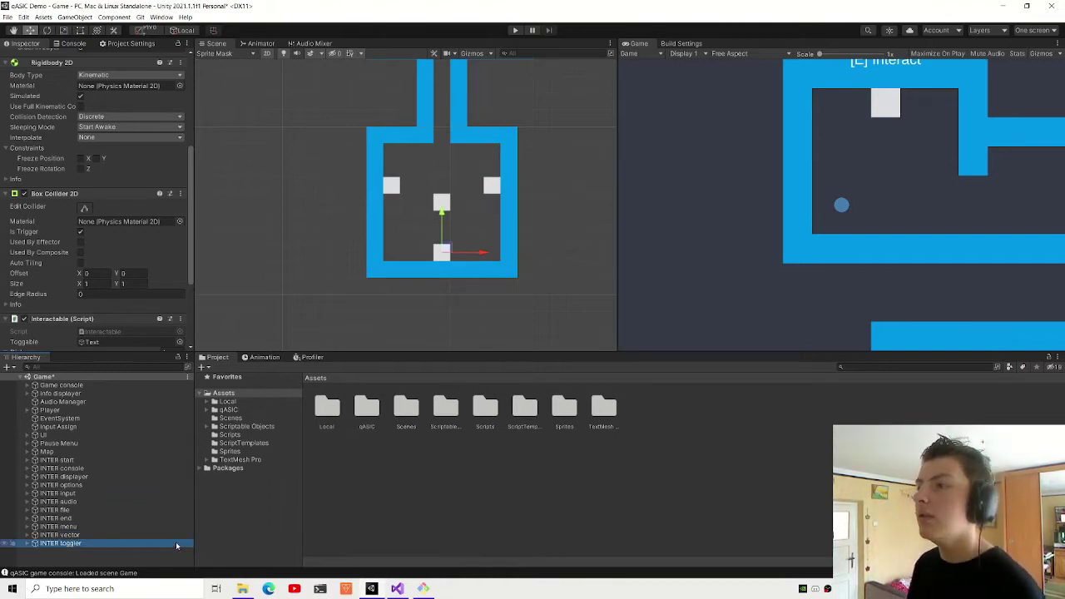
left_click(93, 462)
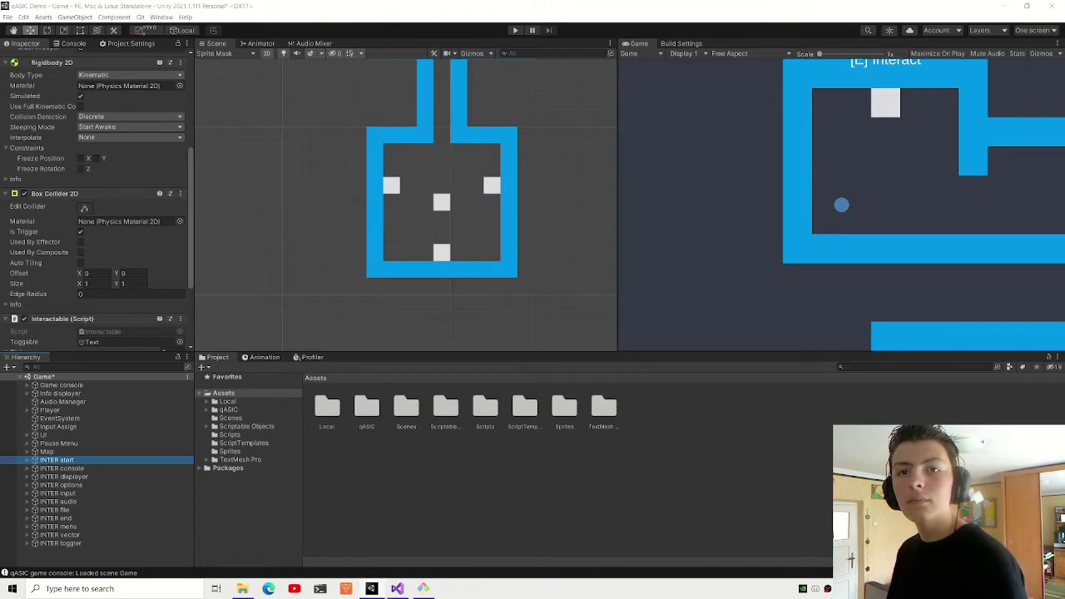
- Paste INTER console's Dialogue Elements 0–3: console access, pause-menu note, logs and commands, built-in commands hint
left_click(63, 467)
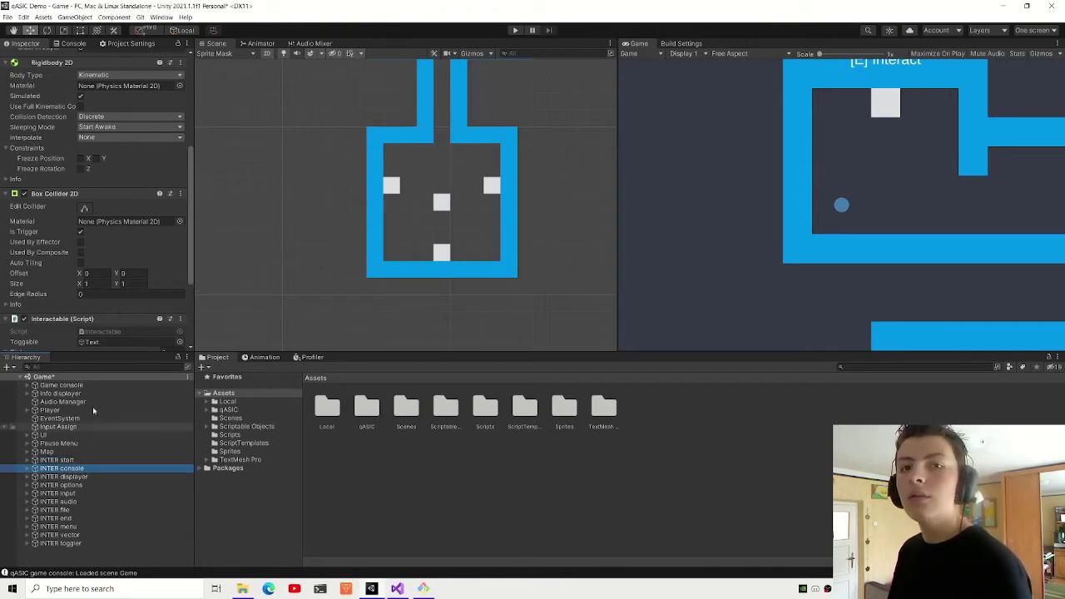
scroll(96, 250, "down", 3)
left_click(116, 272)
key("ctrl+v")
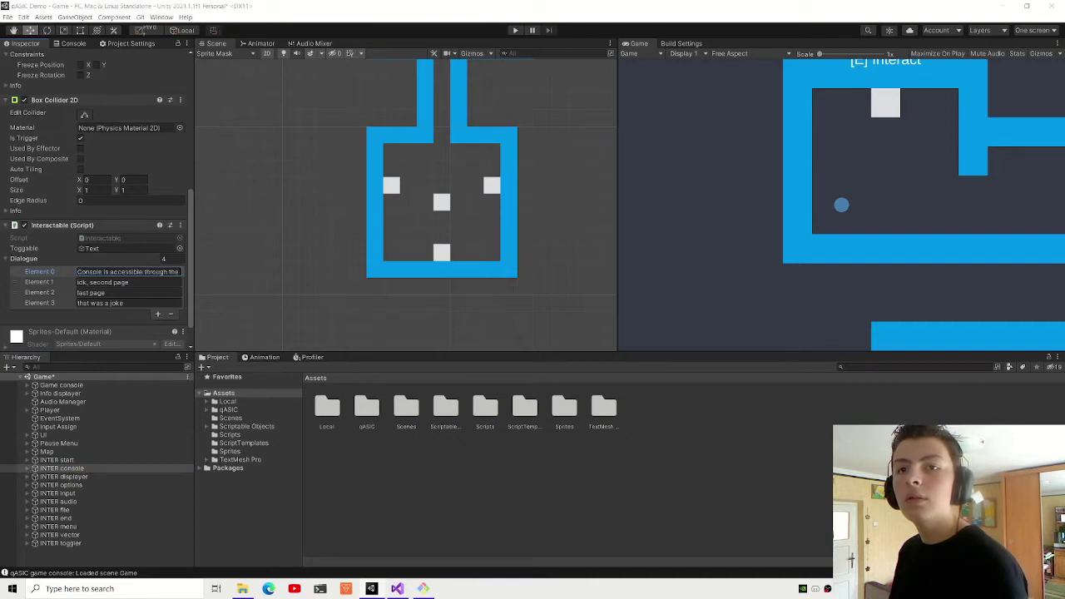
left_click(125, 282)
type("This can be changed in the pause menu.")
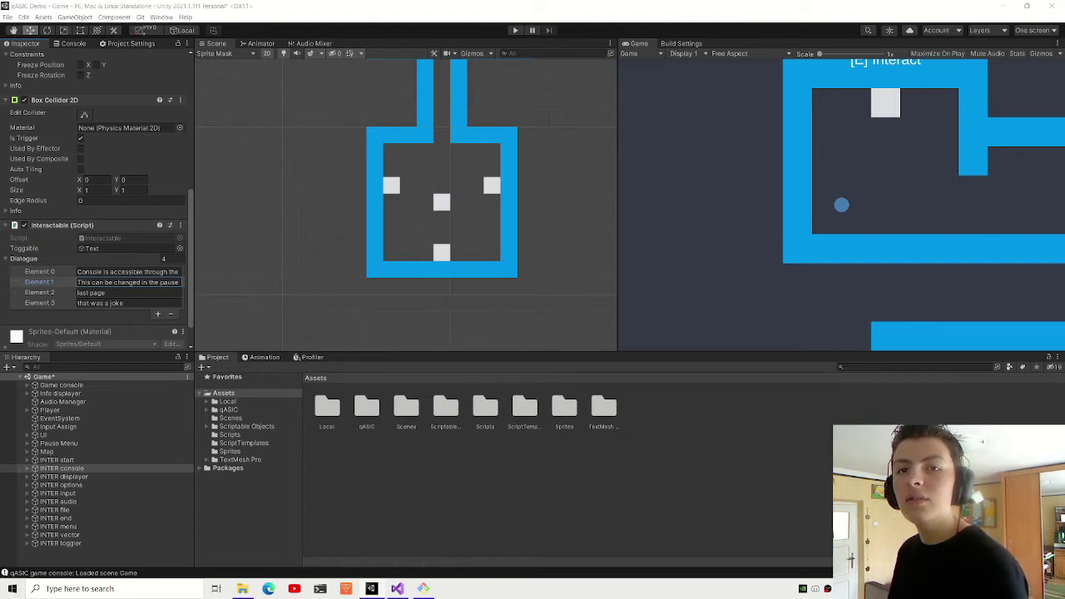
left_click(125, 293)
key("ctrl+v")
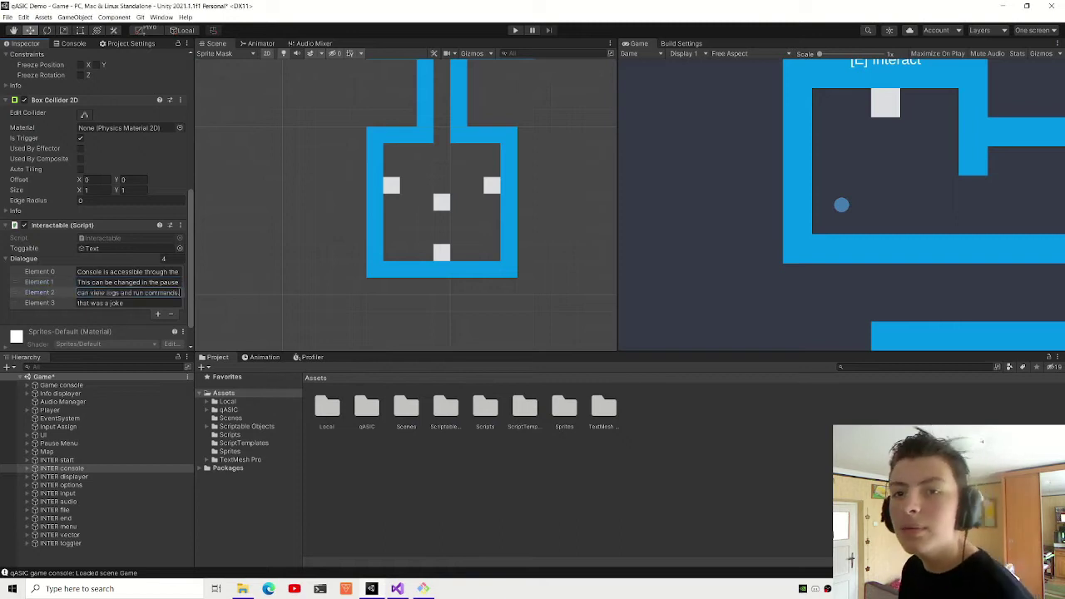
left_click(125, 303)
key("ctrl+v")
left_click(71, 477)
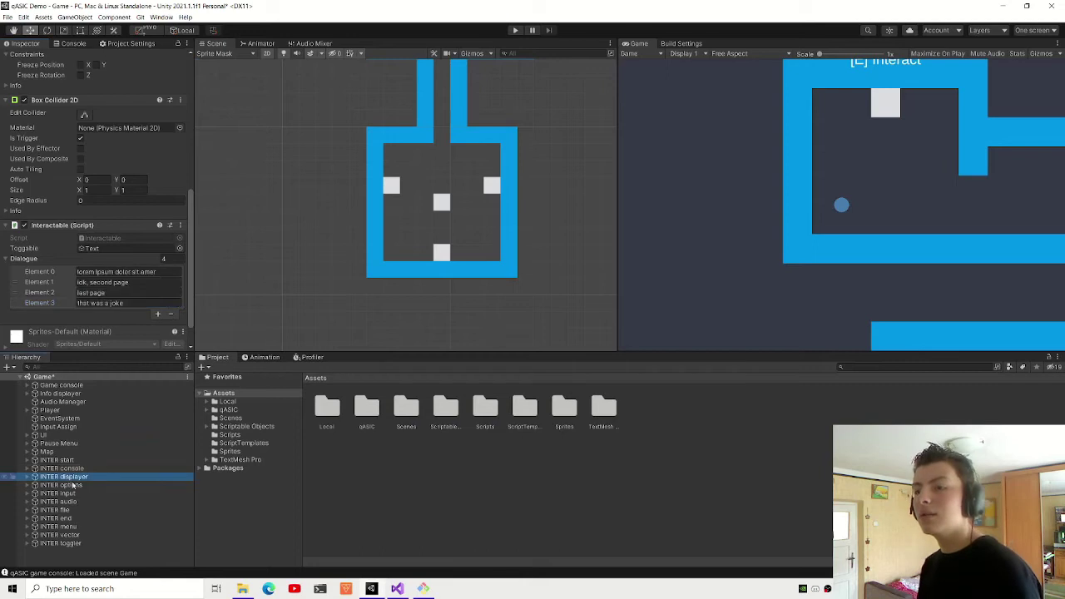
- Remove all placeholder dialogue elements from INTER displayer through INTER toggler
left_click(90, 542, "shift")
left_click(73, 305)
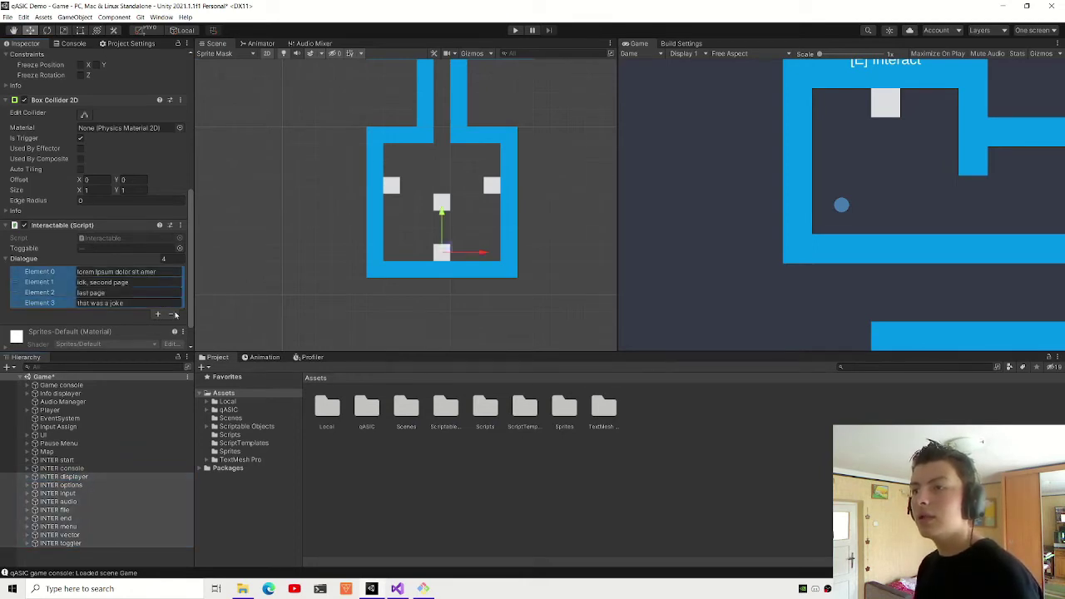
left_click(172, 314)
left_click(80, 480)
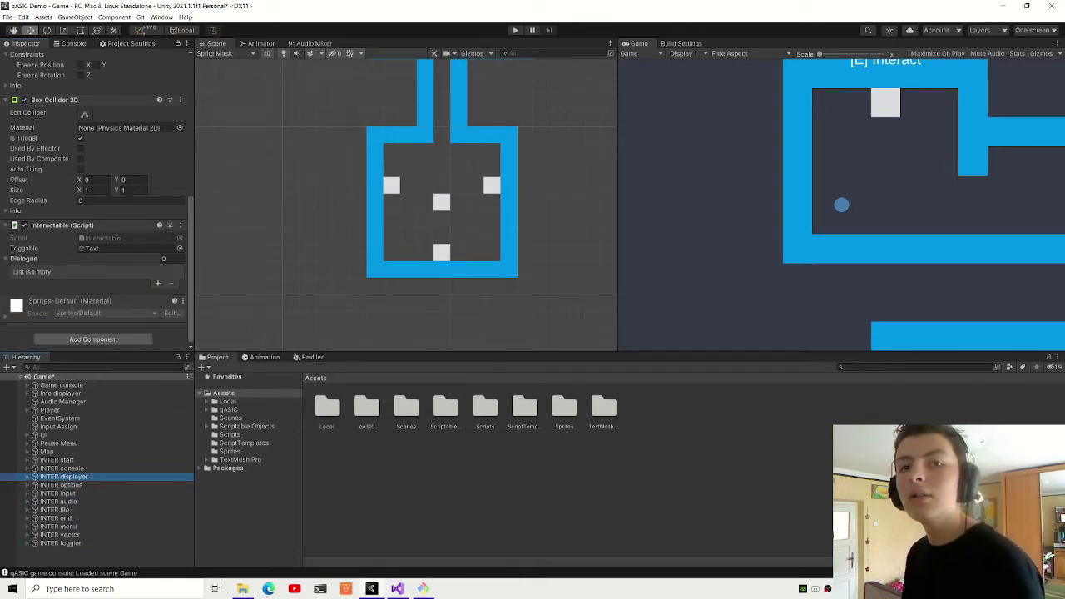
- Add INTER displayer dialogue lines describing the Info Displayer and the values it shows
left_click(157, 282)
key("ctrl+v")
left_click(158, 283)
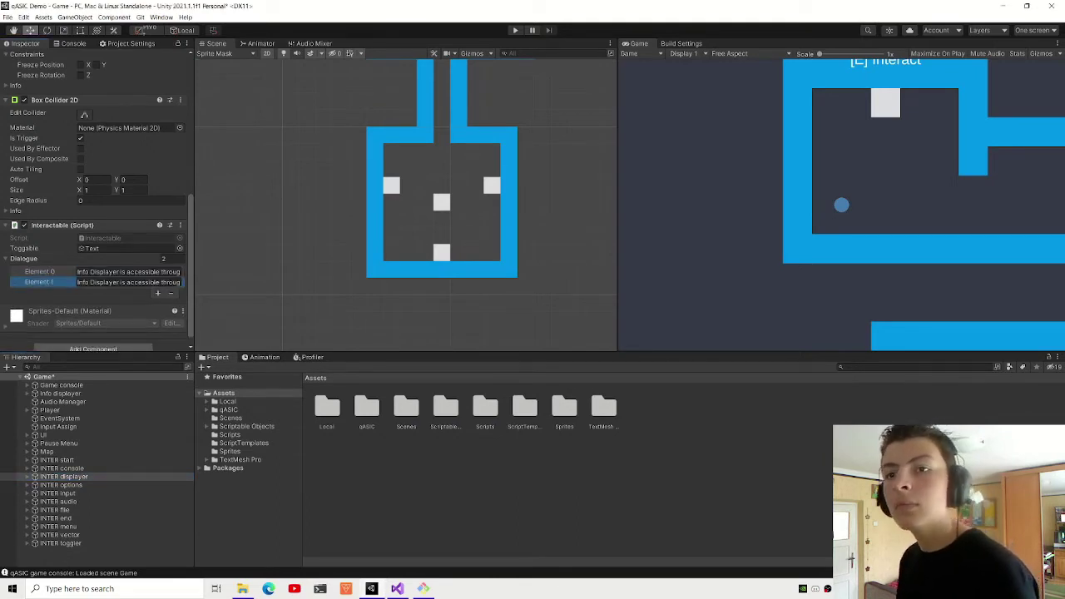
left_click(152, 282)
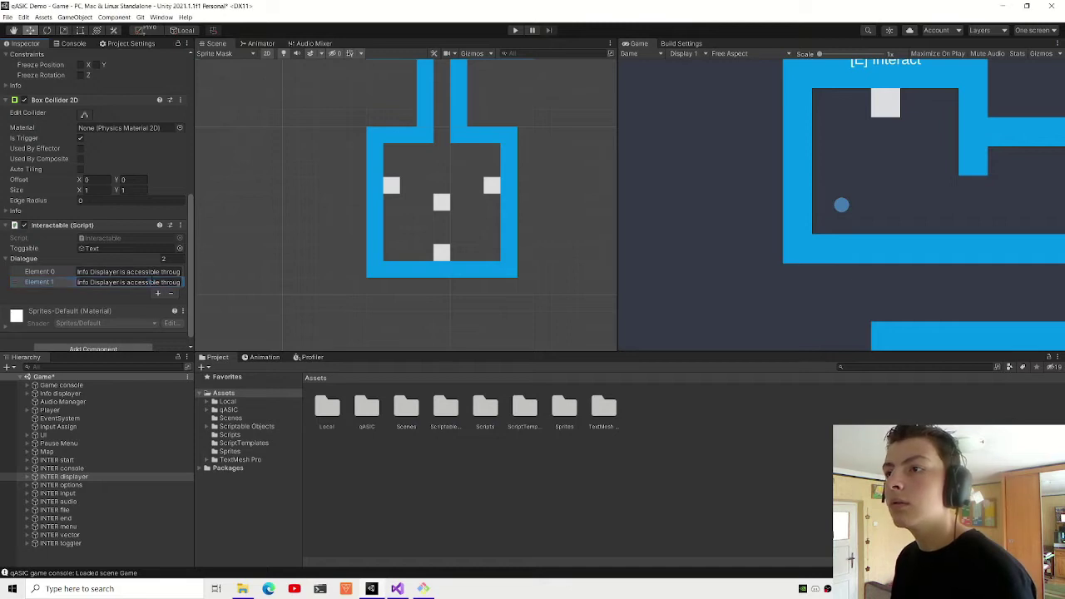
key("ctrl+v")
left_click(157, 293)
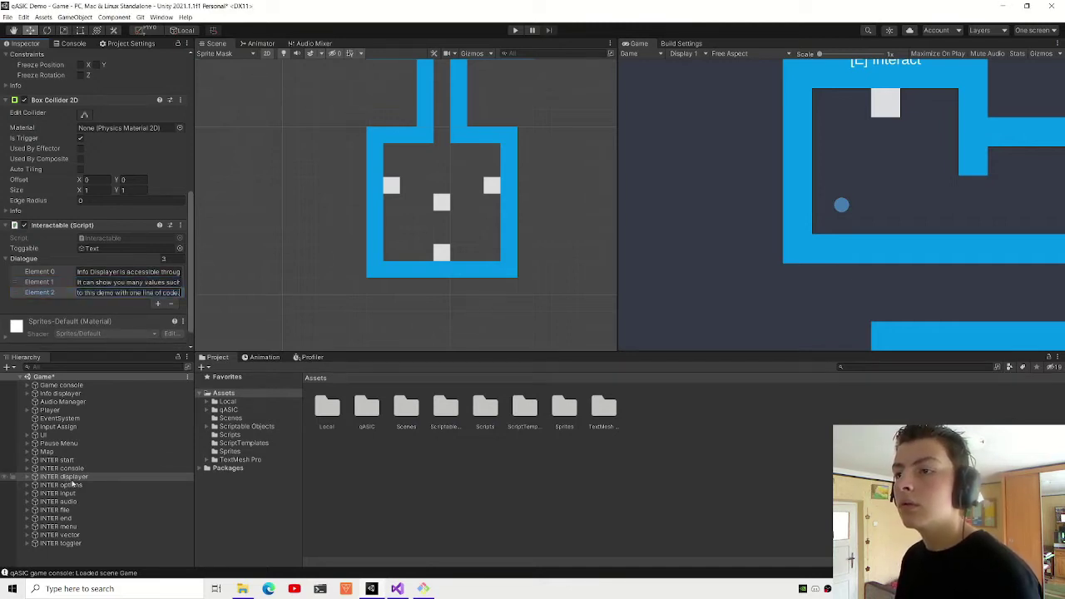
left_click(79, 485)
- Give INTER options three dialogue lines, typing 'By pausing the game with escape' and 'It uses a modular customizable sy'
left_click(159, 284)
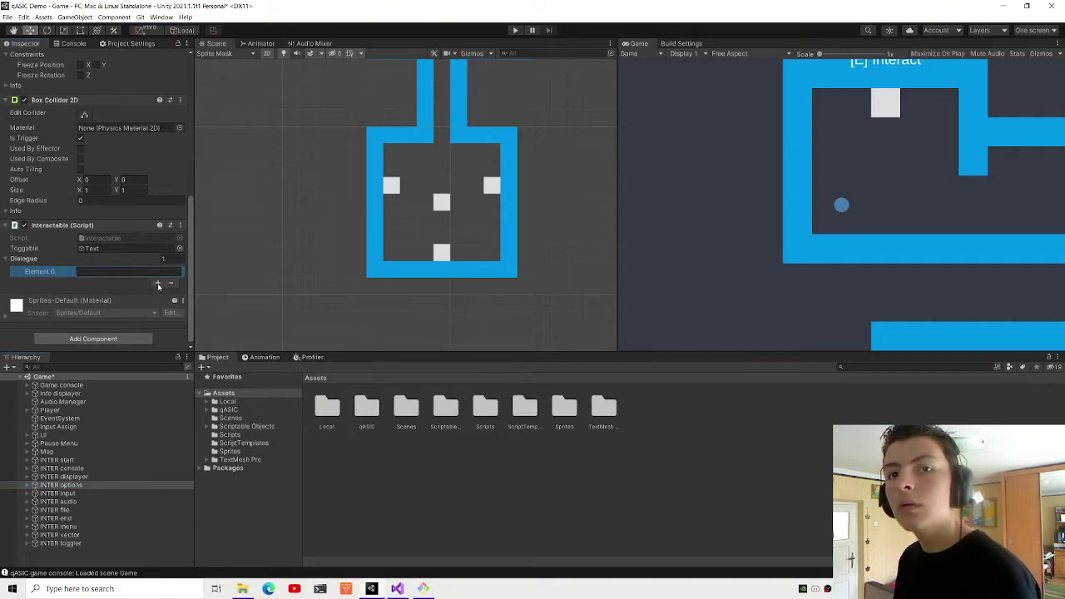
left_click(158, 283)
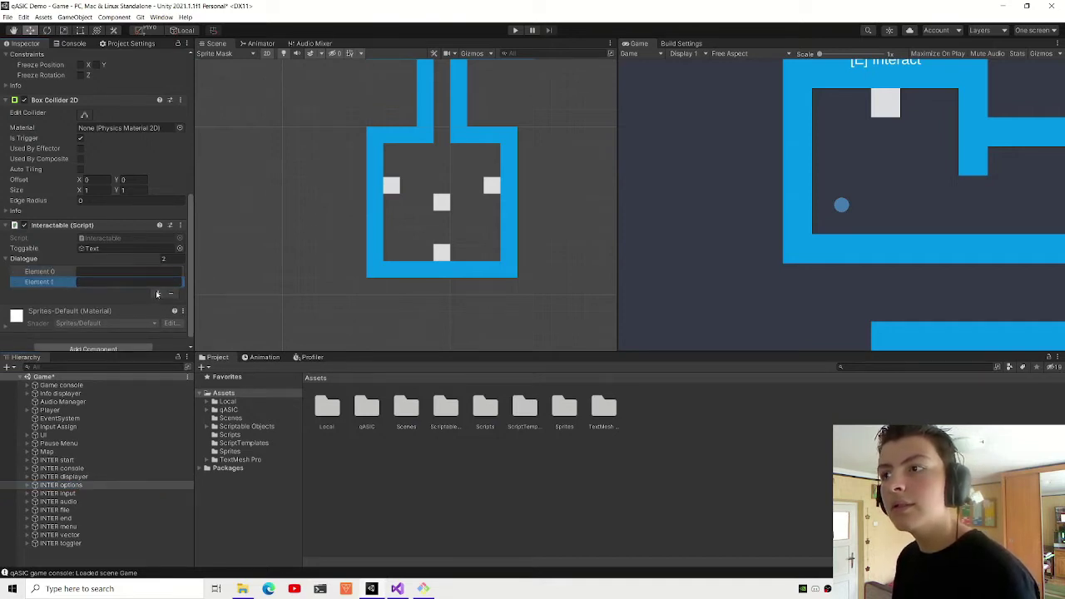
left_click(158, 294)
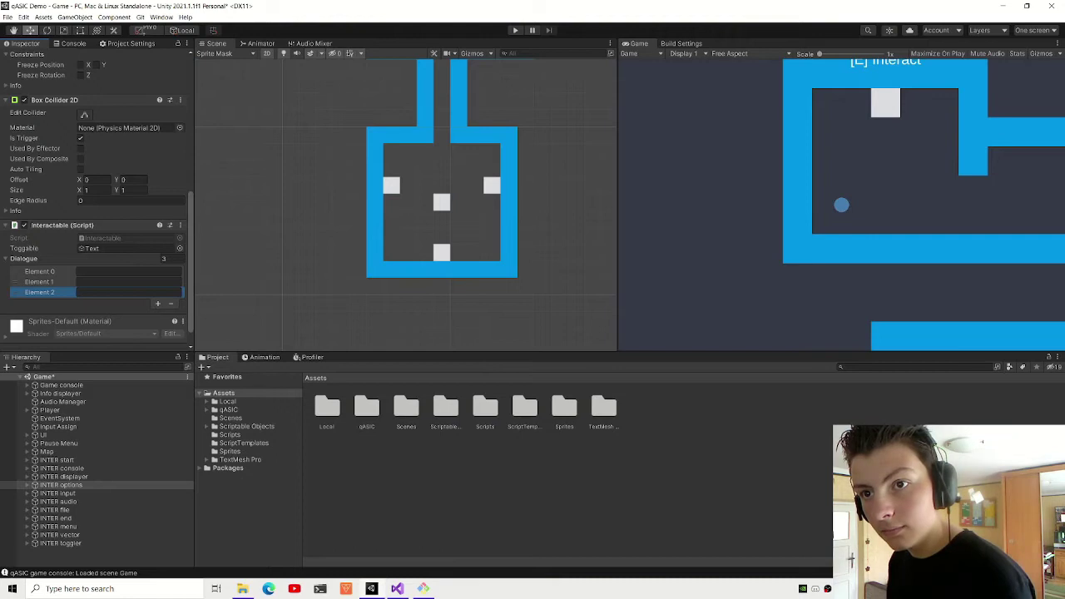
left_click(129, 272)
type("By pausing the game with escape")
left_click(129, 283)
type("It uses a modular customizable sy")
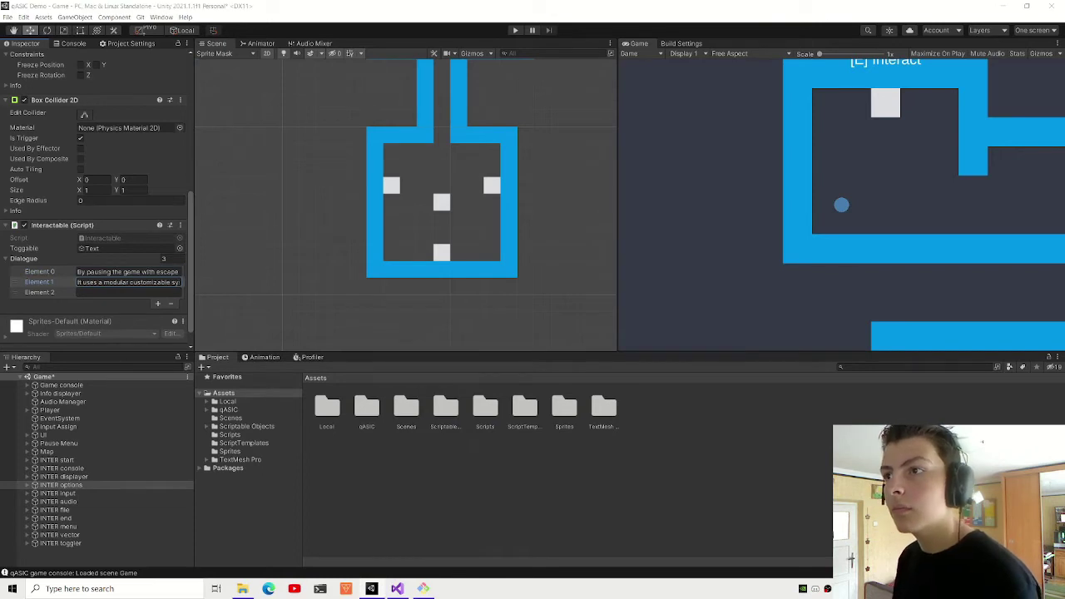
- Give INTER input two pasted dialogue lines on button remapping and different keyboard layouts
left_click(58, 494)
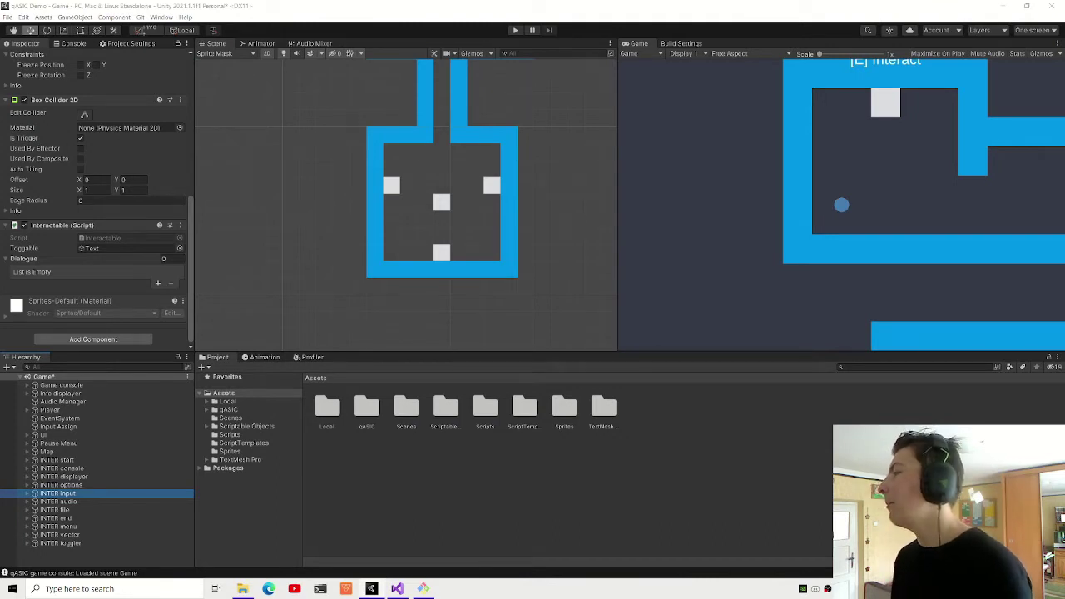
left_click(157, 284)
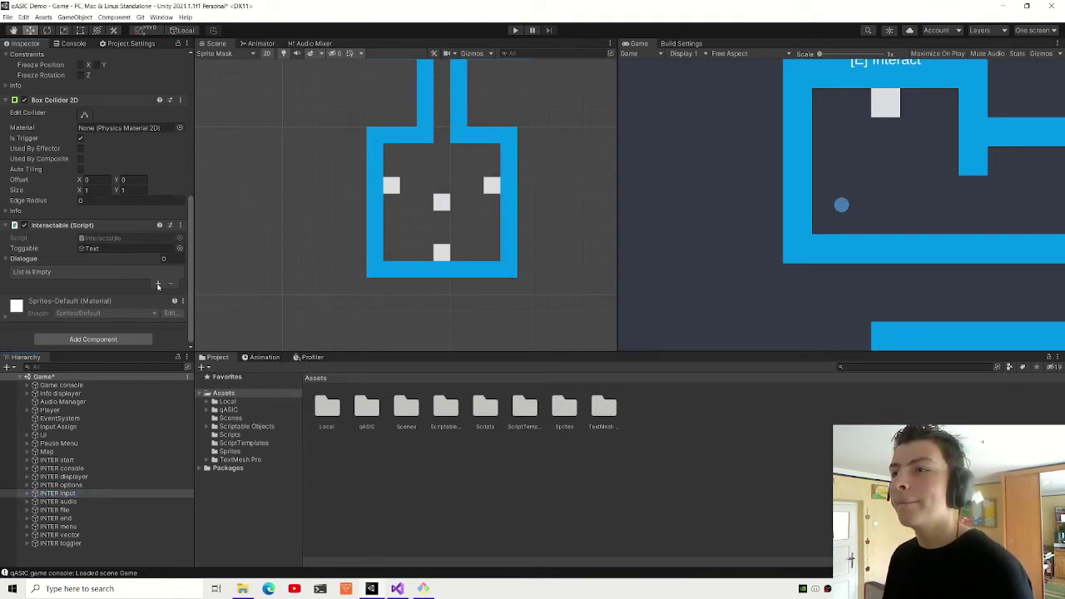
key("ctrl+v")
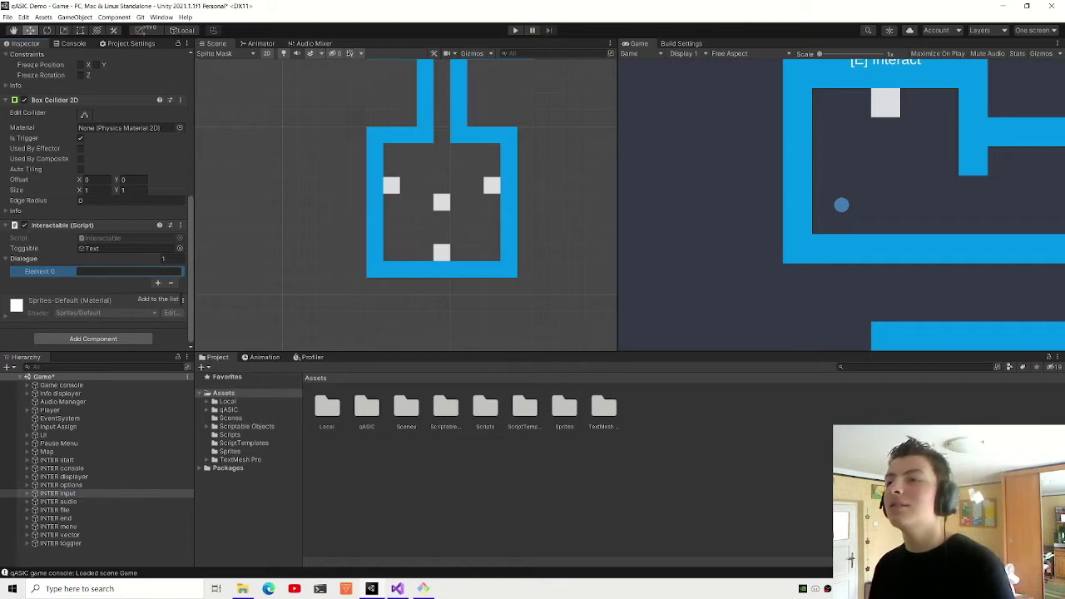
left_click(157, 284)
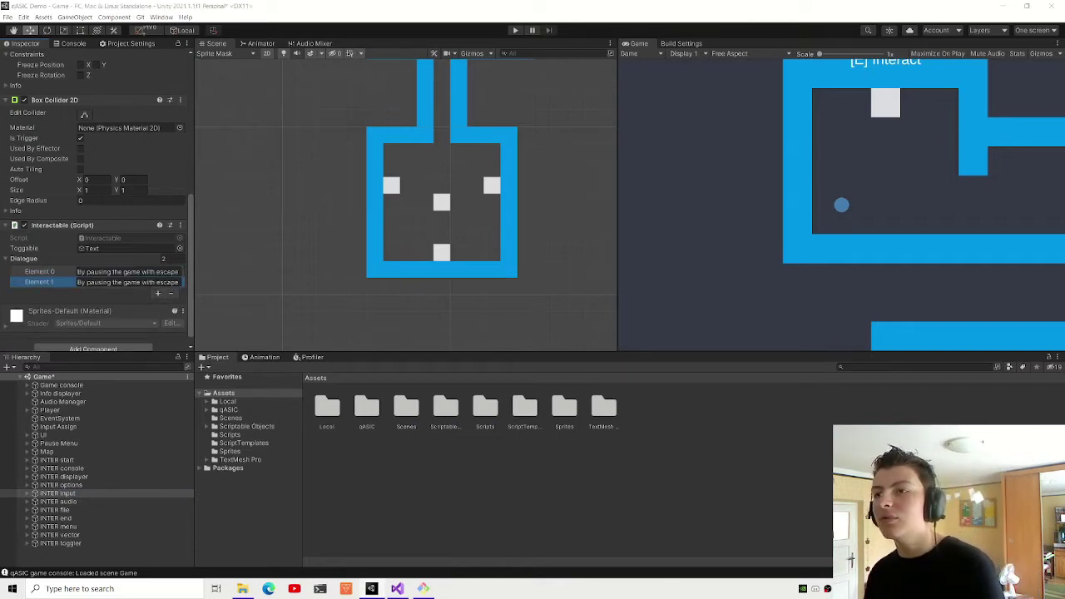
left_click(86, 283)
key("ctrl+v")
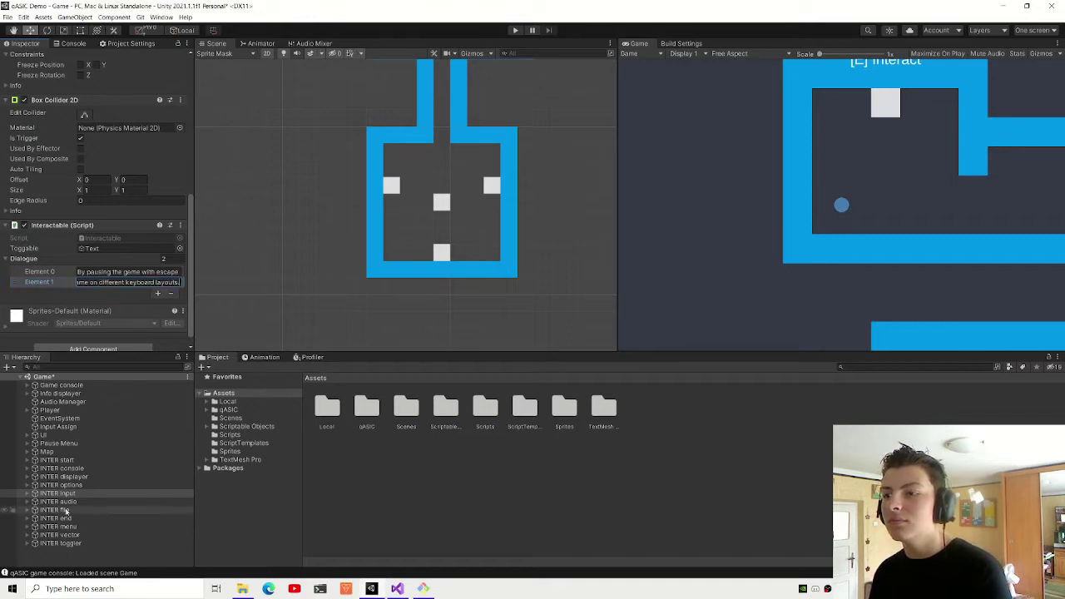
scroll(368, 268, "down", 3)
scroll(380, 278, "down", 2)
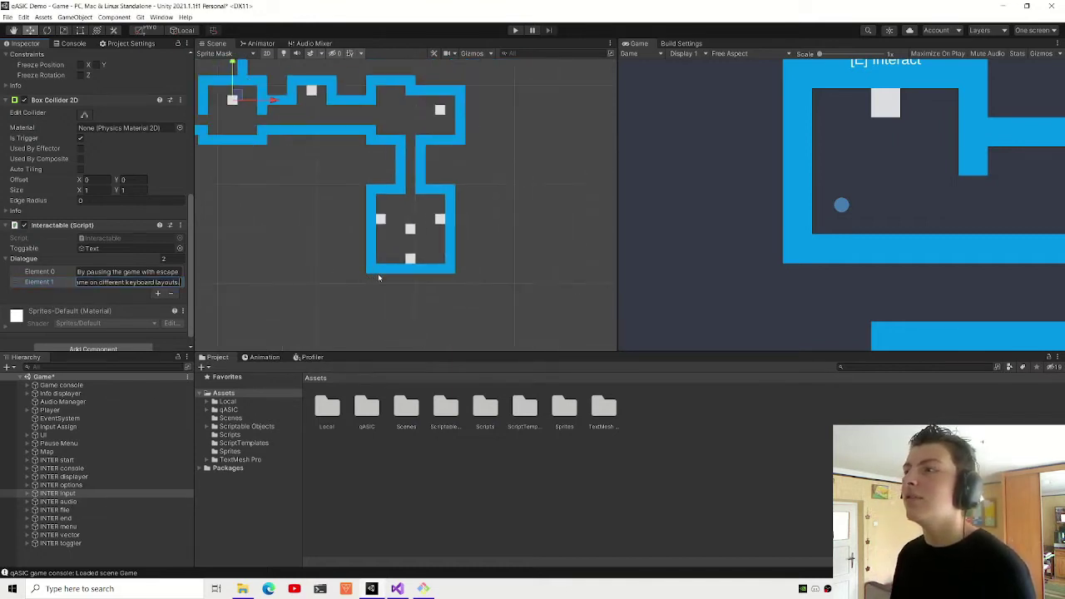
left_click(83, 502)
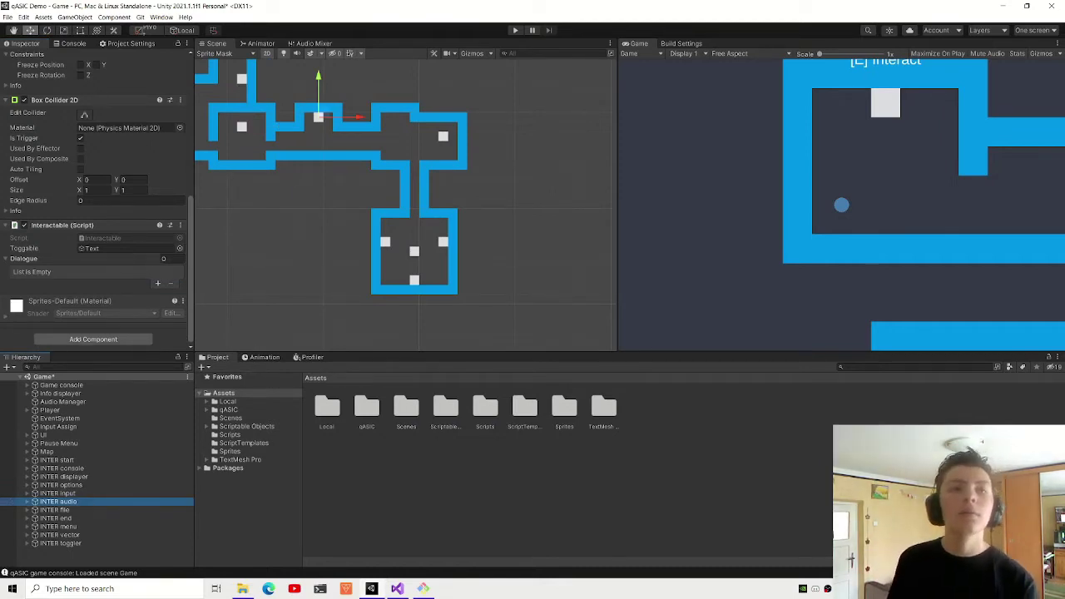
- In Chrome, open the qASIC board from Trello's Boards list, then bring up the Vods folder
key("alt+Tab")
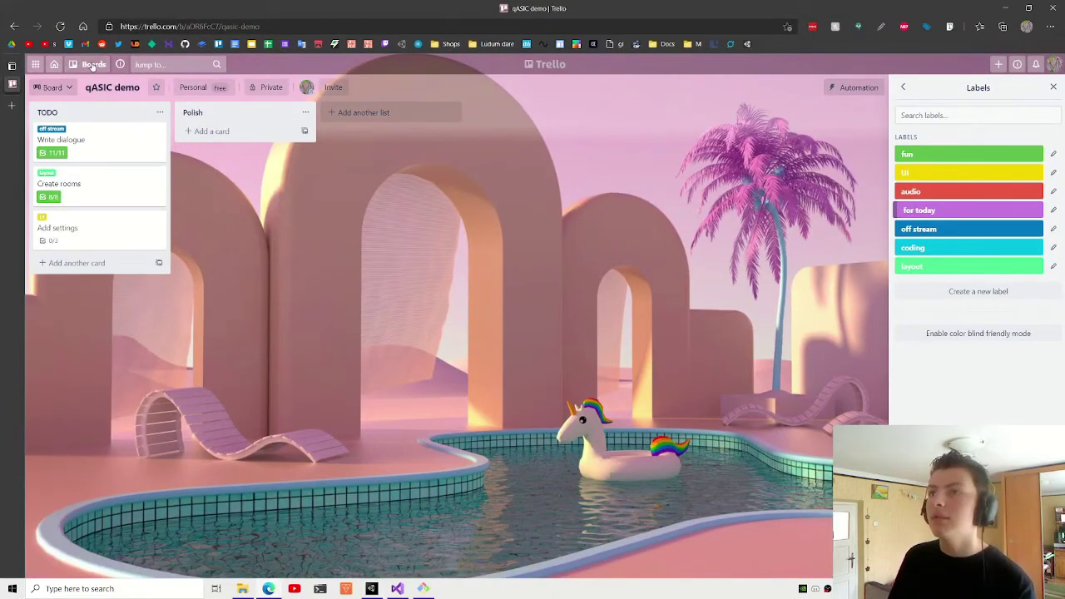
left_click(92, 66)
left_click(71, 217)
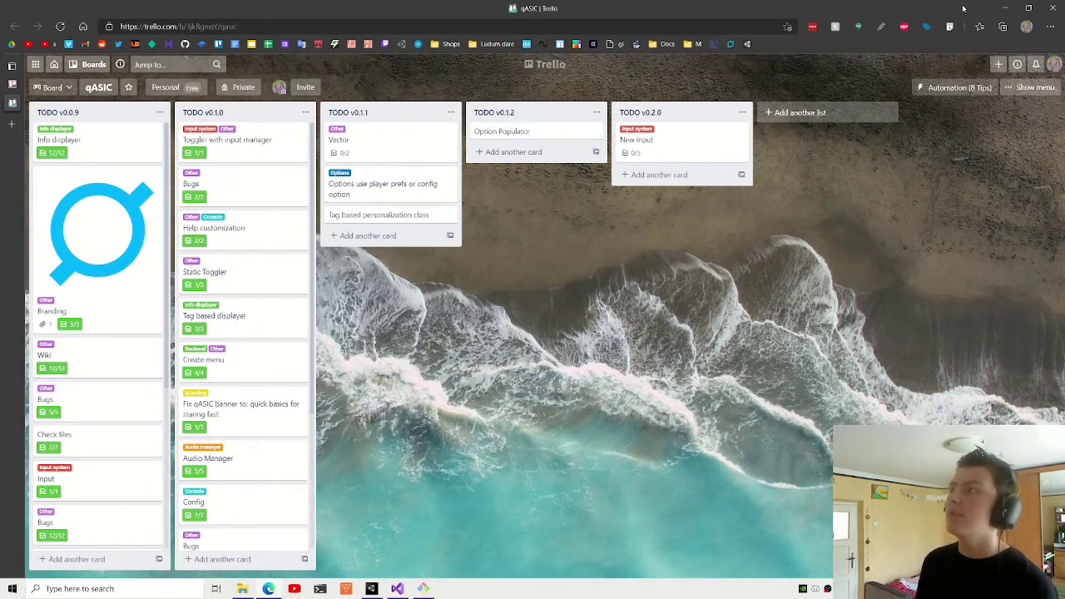
left_click(243, 588)
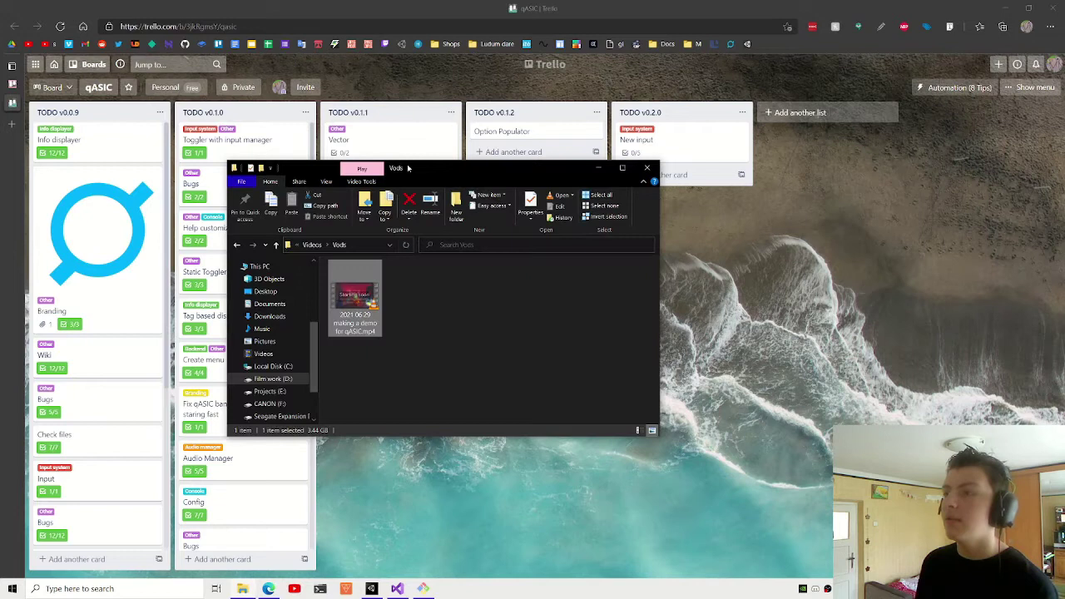
- Minimise the Vods File Explorer window
left_click(595, 170)
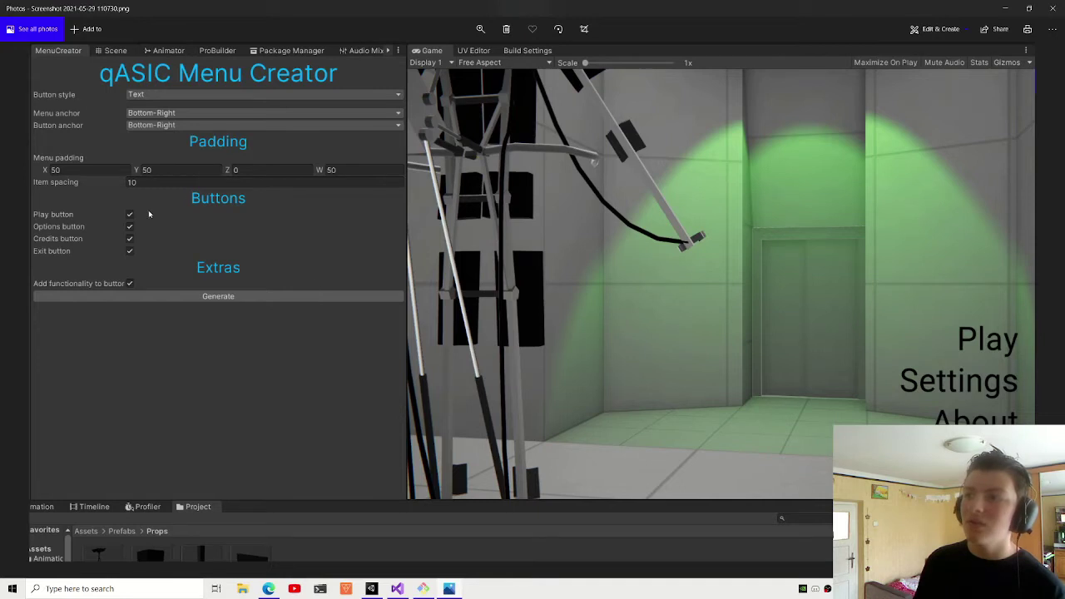
- Close the qASIC Menu Creator screenshot in Photos
left_click(1057, 9)
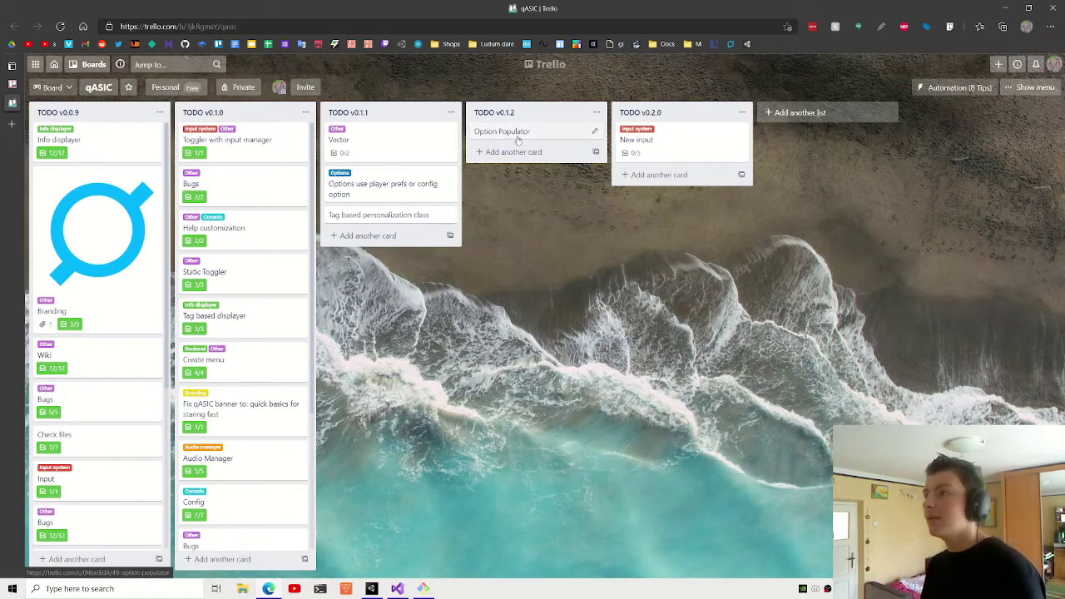
- Open the New input card from TODO v0.2.0 and look over its five-item checklist
left_click(646, 142)
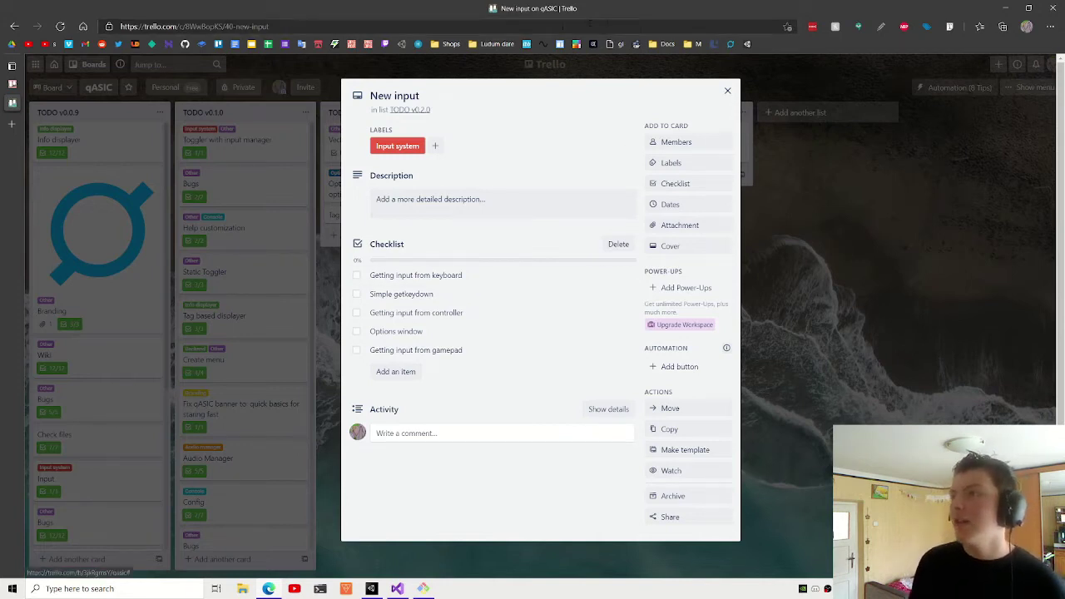
left_click(662, 44)
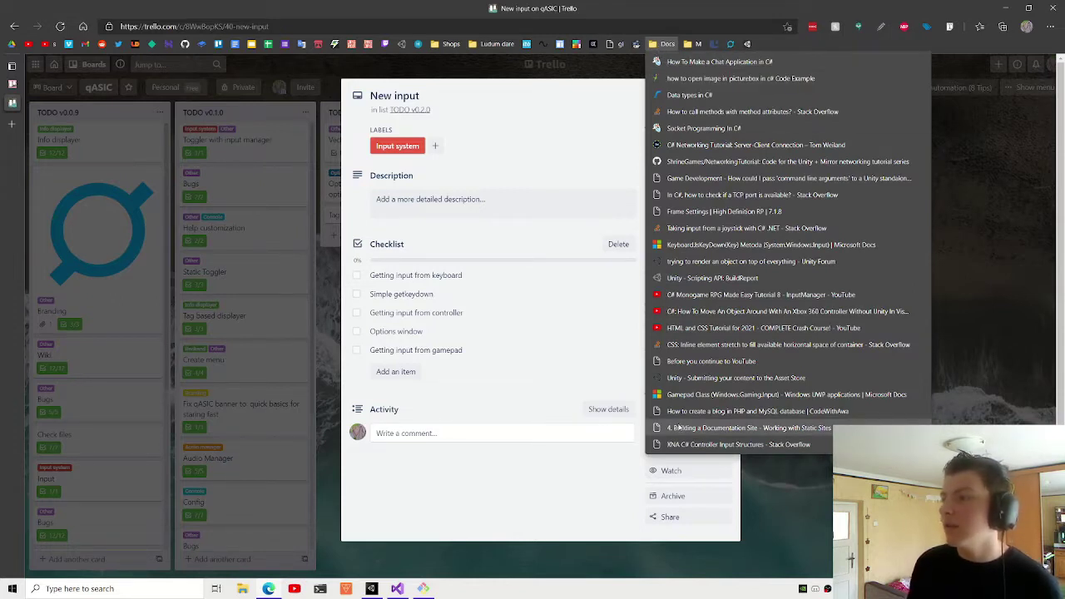
left_click(525, 208)
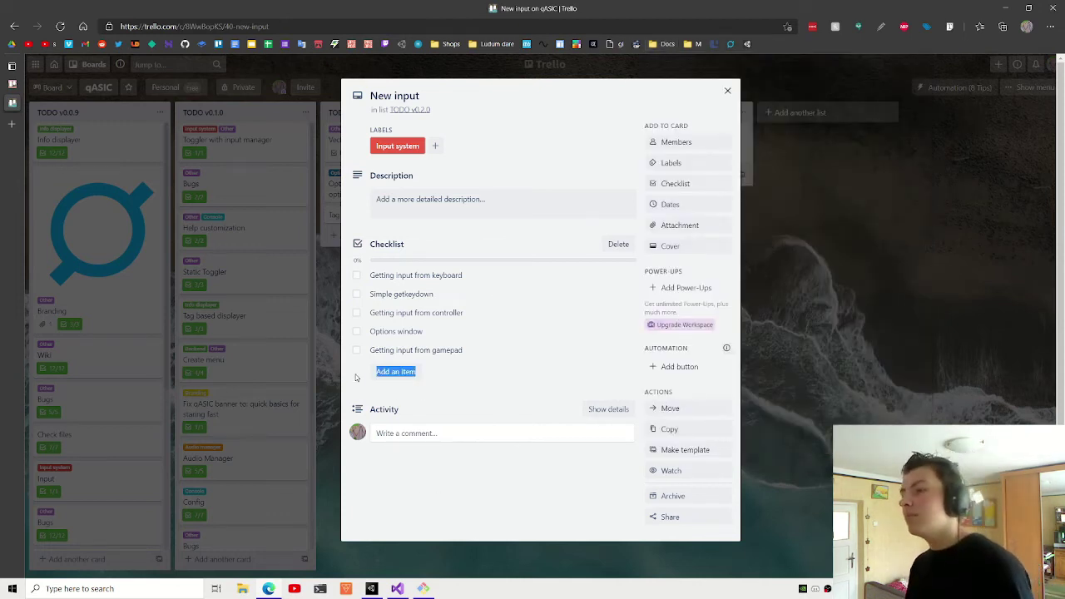
left_click_drag(455, 376, 360, 238)
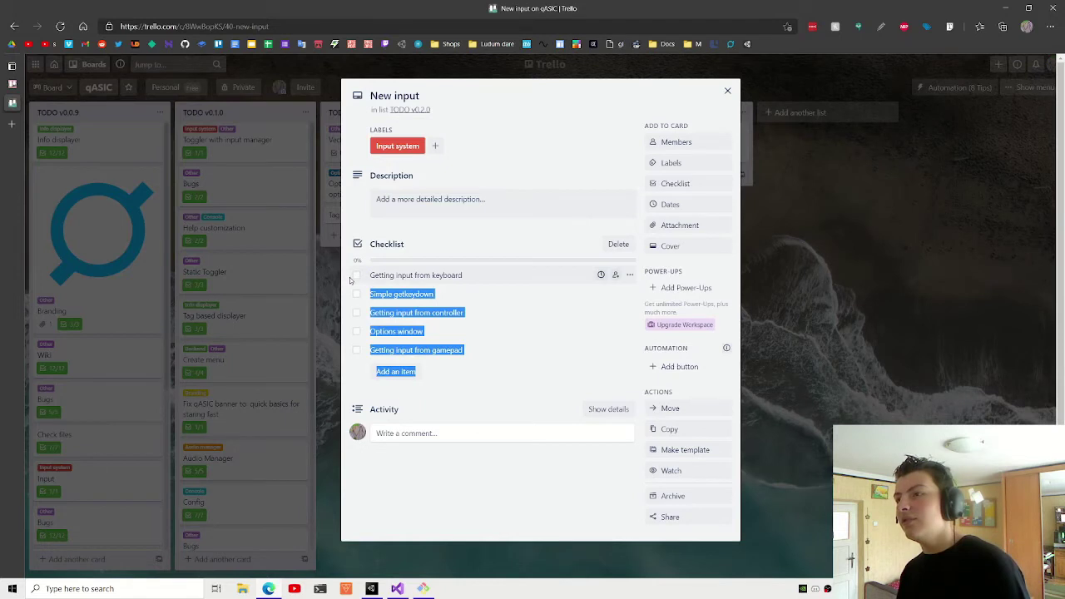
left_click(361, 238)
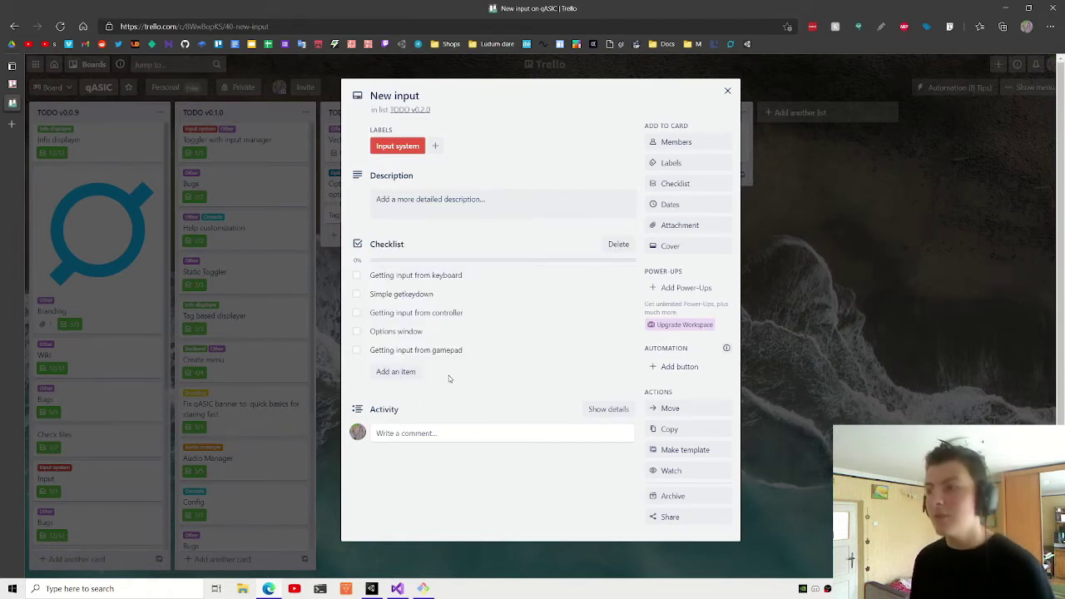
left_click_drag(451, 380, 333, 297)
left_click_drag(449, 379, 359, 281)
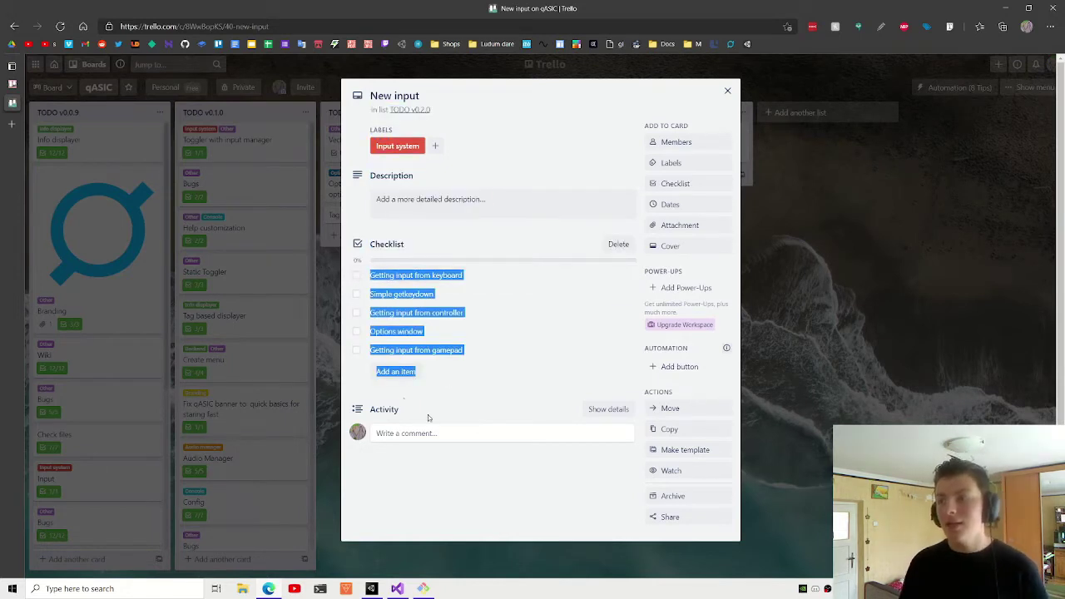
left_click(447, 388)
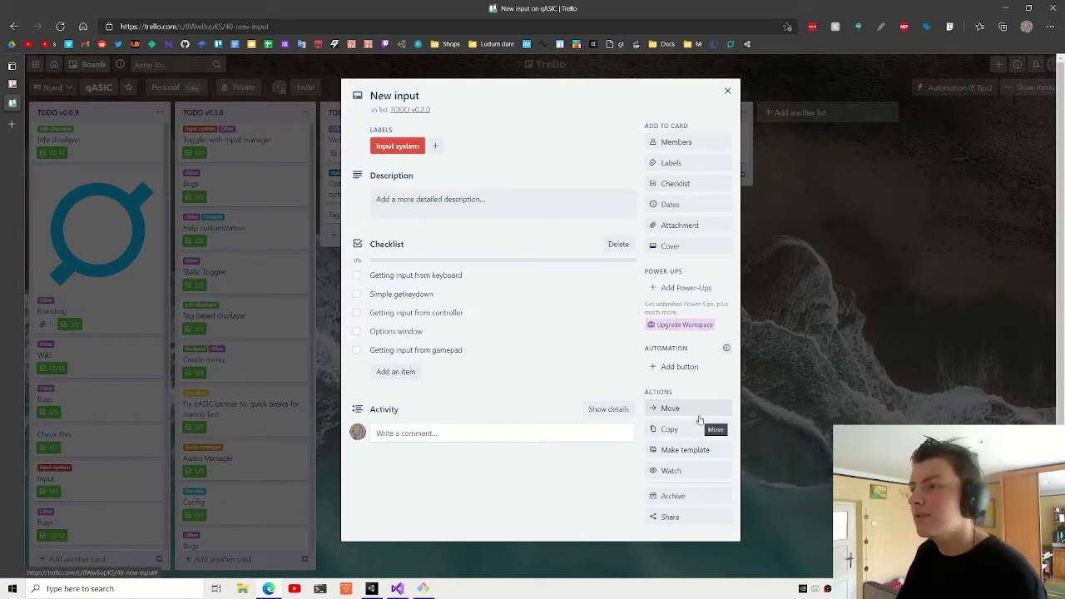
- Look at OpenGit.cs in Visual Studio and test Git > Open Git Bash in Unity
left_click(398, 589)
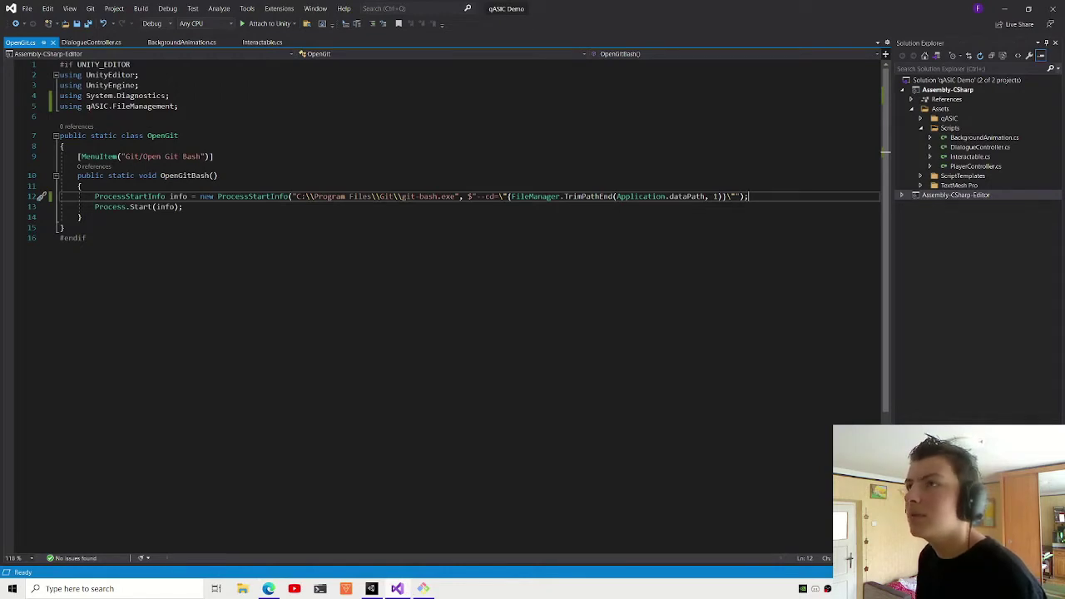
key("alt+Tab")
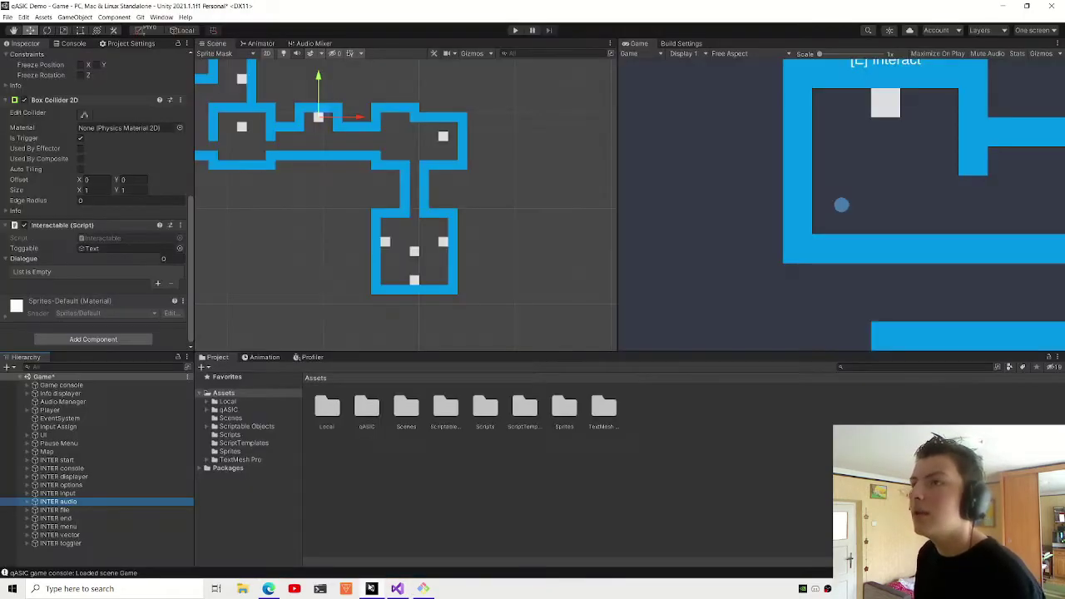
left_click(139, 28)
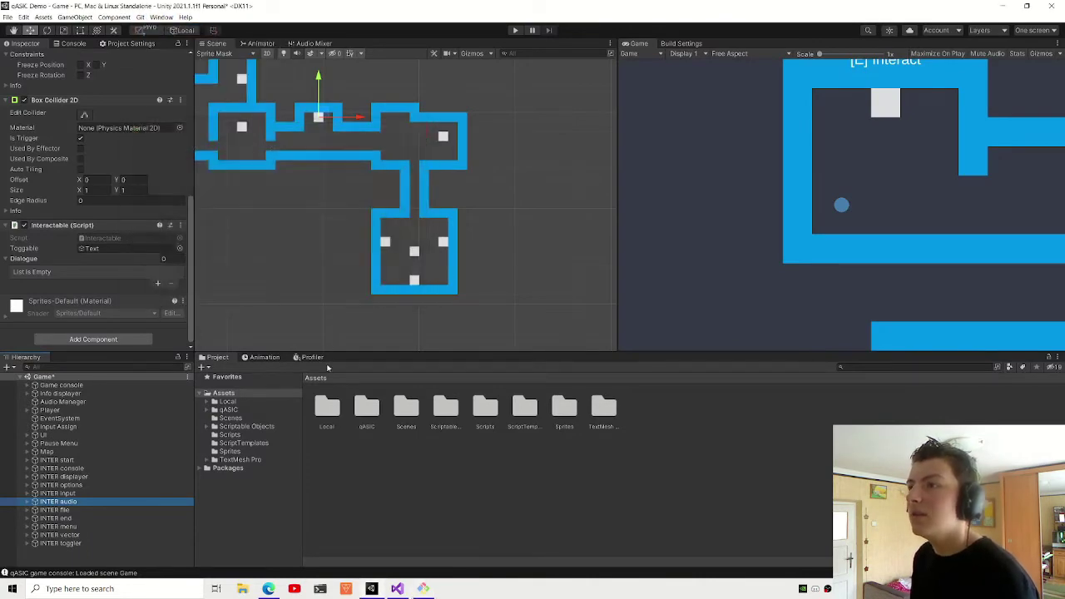
- Inspect the path argument in OpenGit.cs again, then return to the Unity editor
left_click(405, 589)
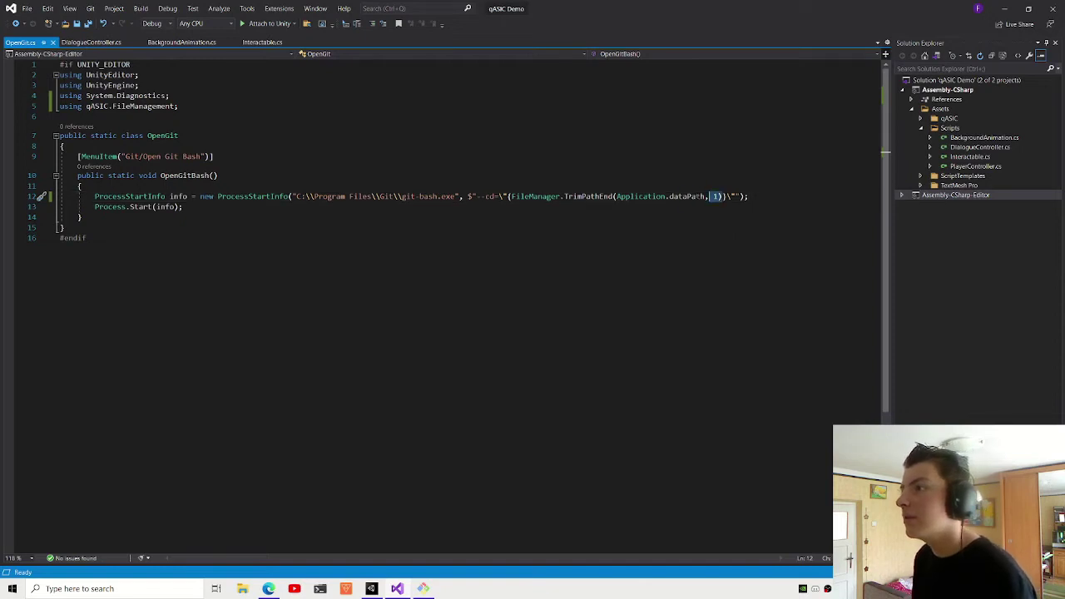
left_click_drag(725, 196, 487, 196)
left_click(62, 227)
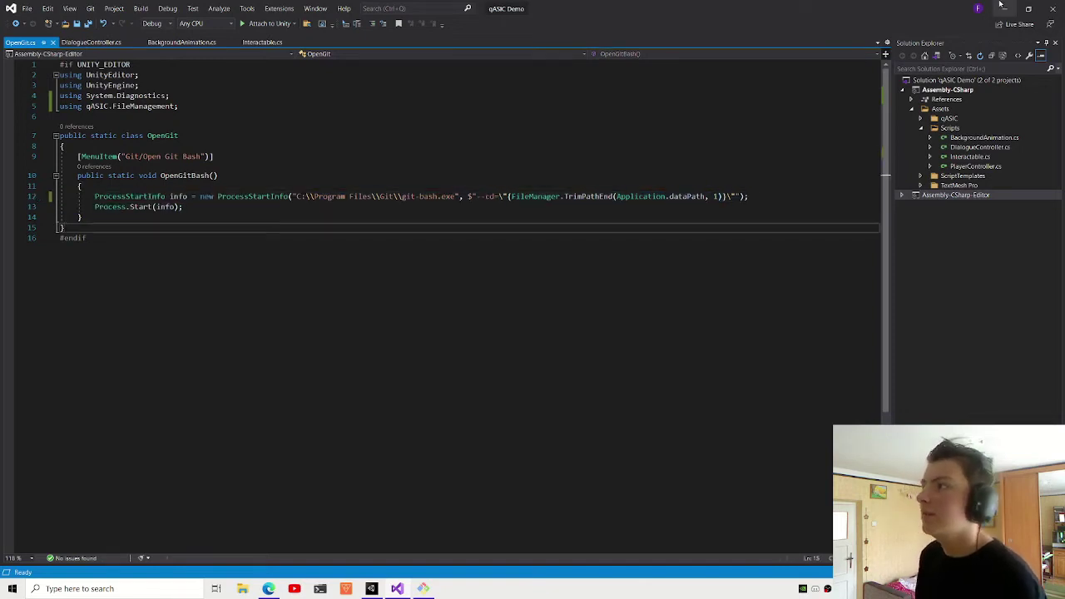
key("alt+Tab")
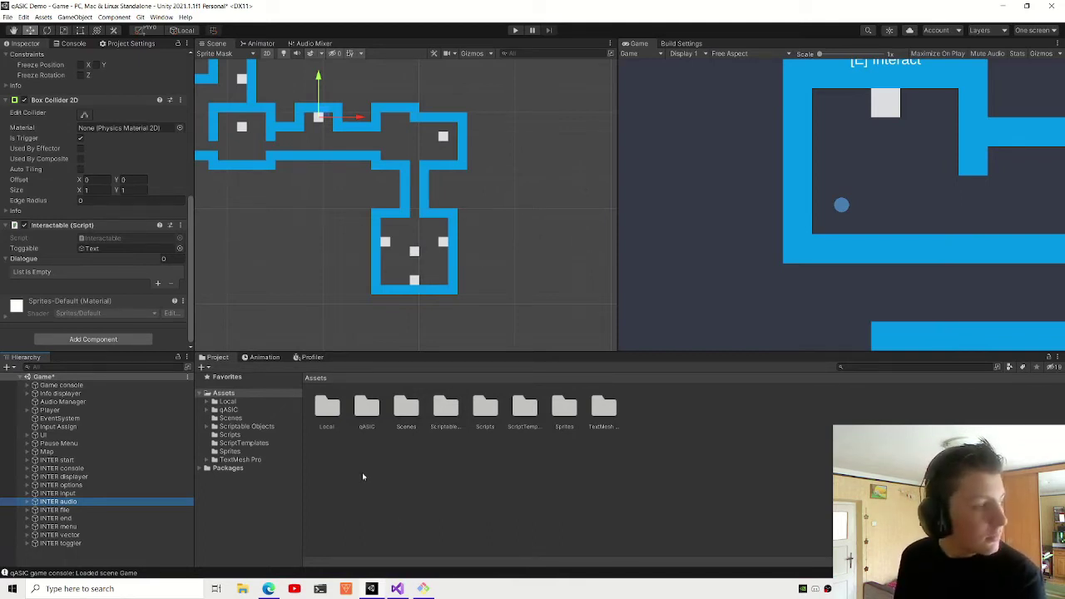
key("alt+Tab")
left_click(63, 227)
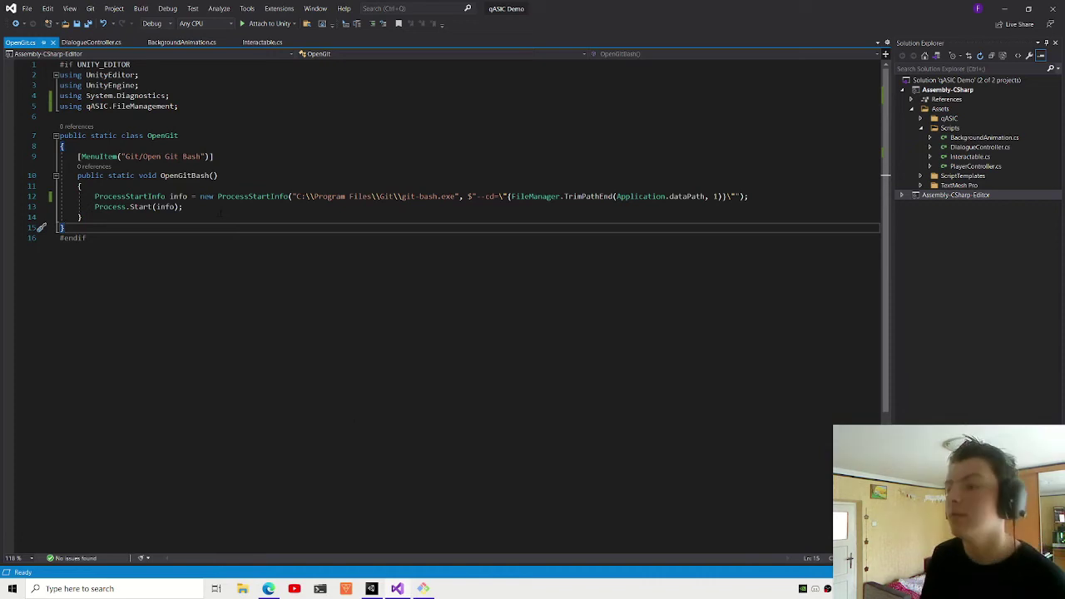
left_click(372, 586)
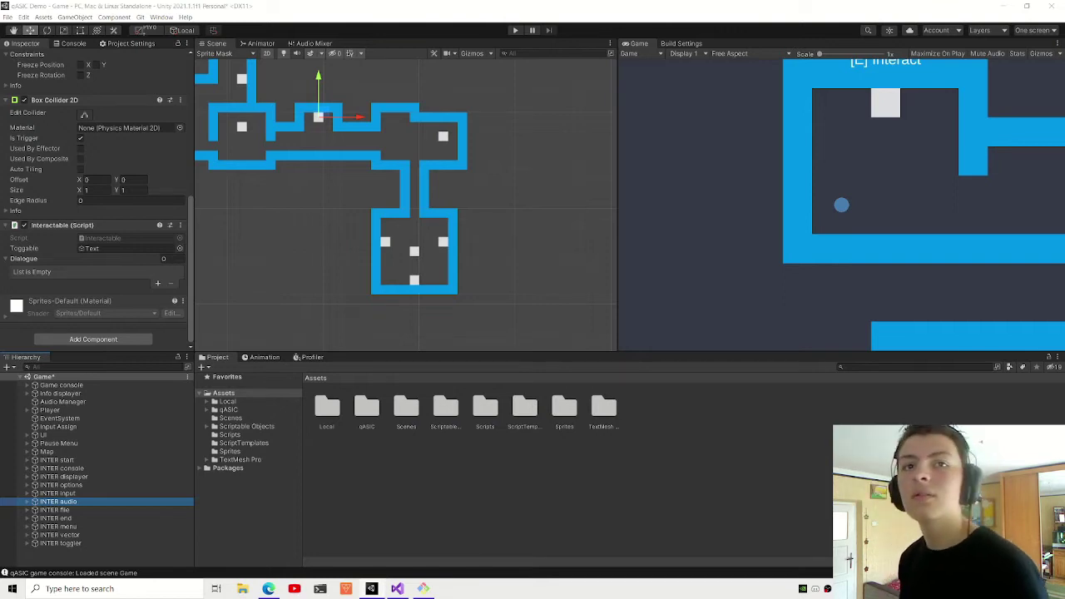
- Fill INTER audio's dialogue lines with the Audio Manager description sentences
left_click(157, 283)
key("ctrl+v")
left_click(157, 283)
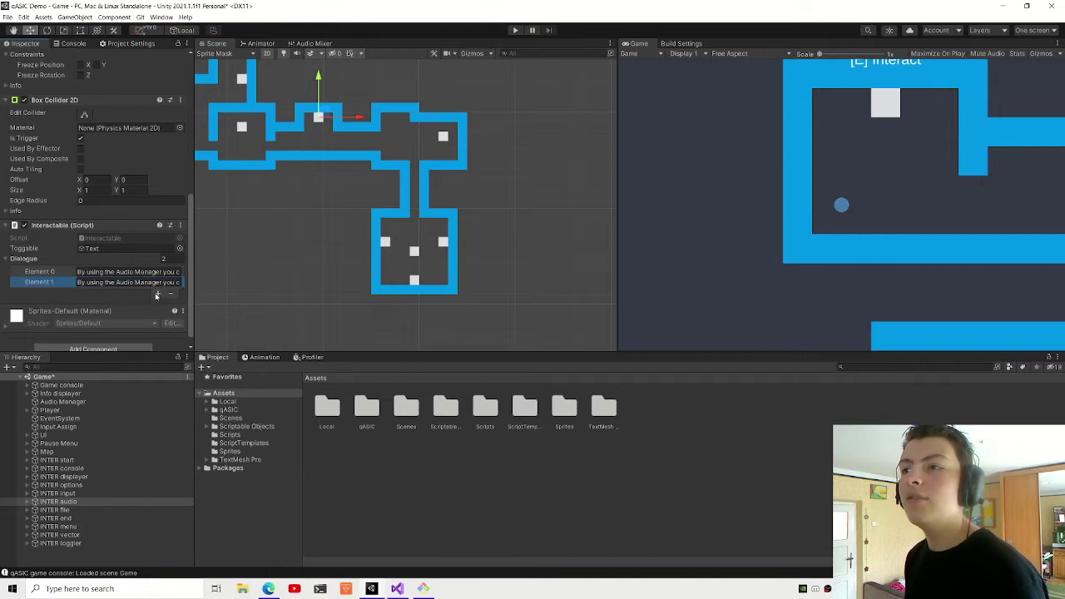
left_click(157, 295)
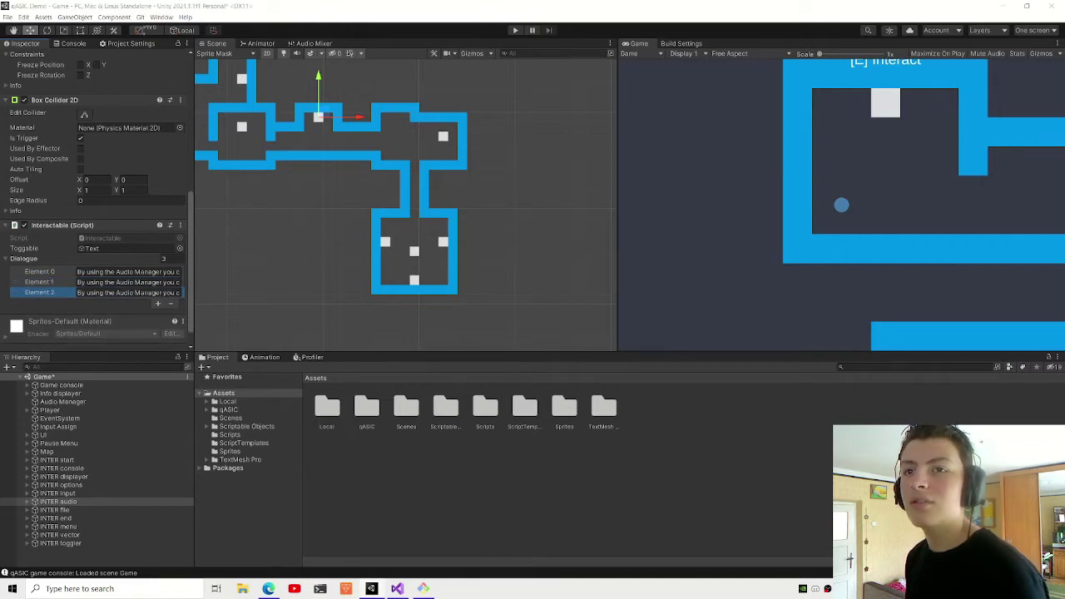
left_click(128, 282)
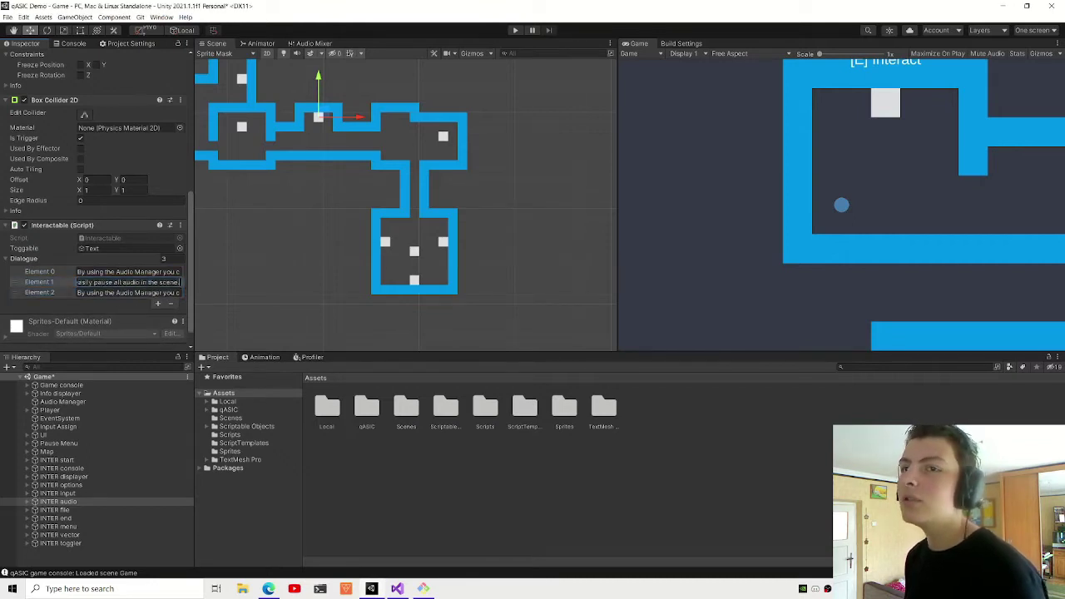
key("Return")
left_click(128, 292)
key("ctrl+v")
left_click(157, 304)
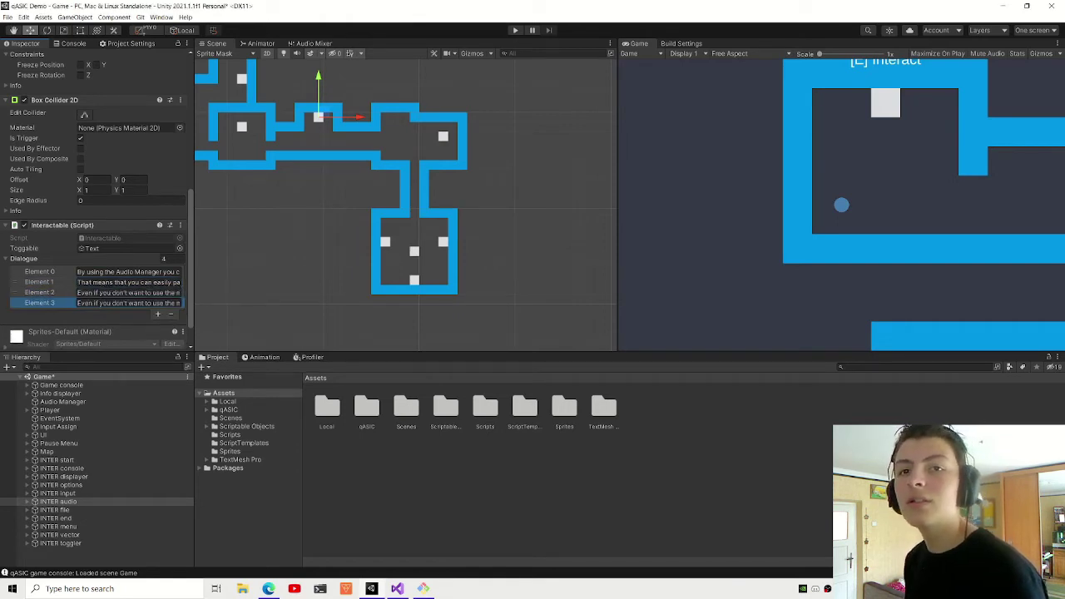
- Give INTER file dialogue lines with the File Manager introduction and supported file formats
left_click(54, 509)
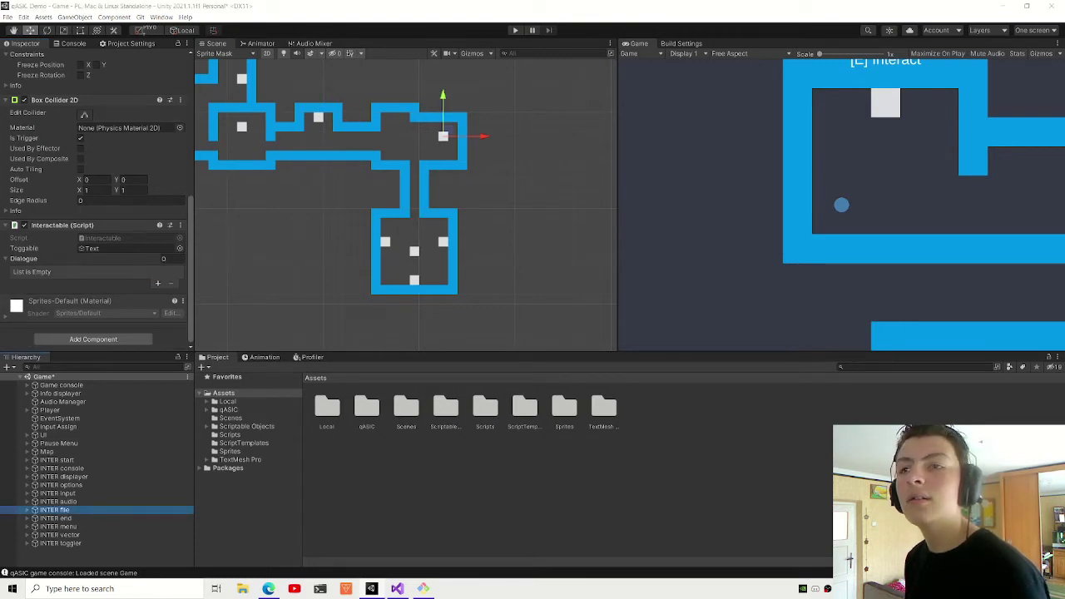
left_click(157, 283)
left_click(158, 283)
left_click(128, 271)
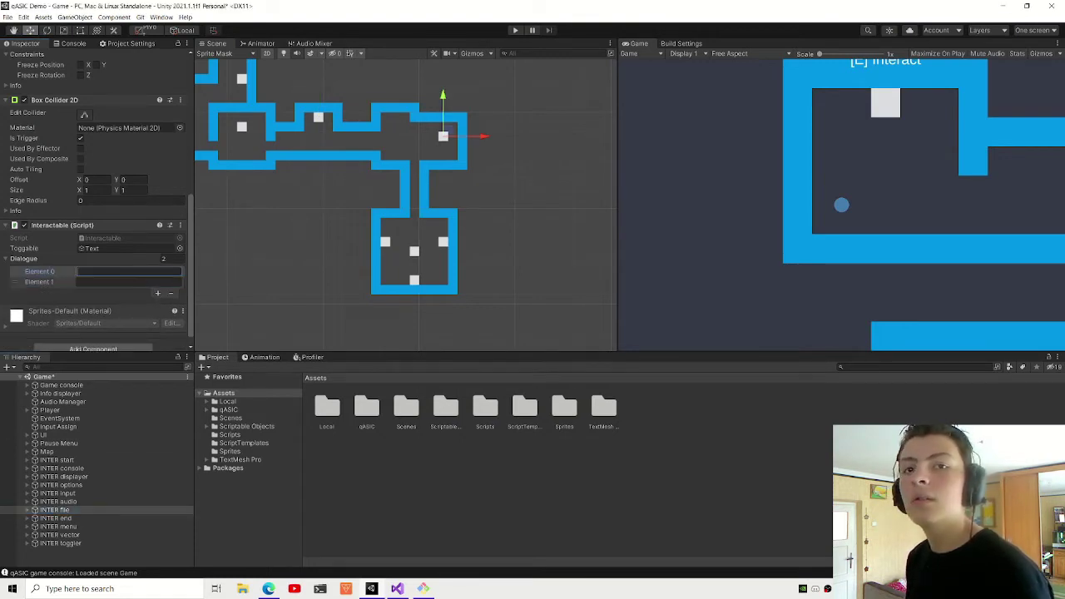
key("ctrl+v")
key("Return")
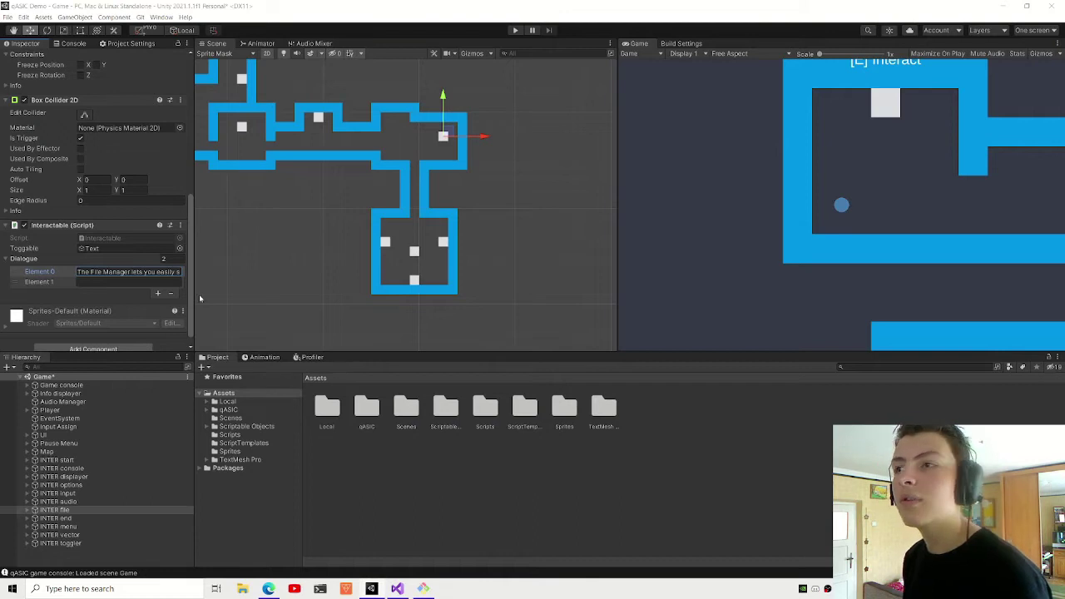
left_click(158, 294)
left_click(128, 282)
key("ctrl+v")
key("Return")
- Add INTER file's configuration-files, readable-files and fifth dialogue lines, then select INTER end
left_click(119, 292)
key("ctrl+v")
left_click(157, 304)
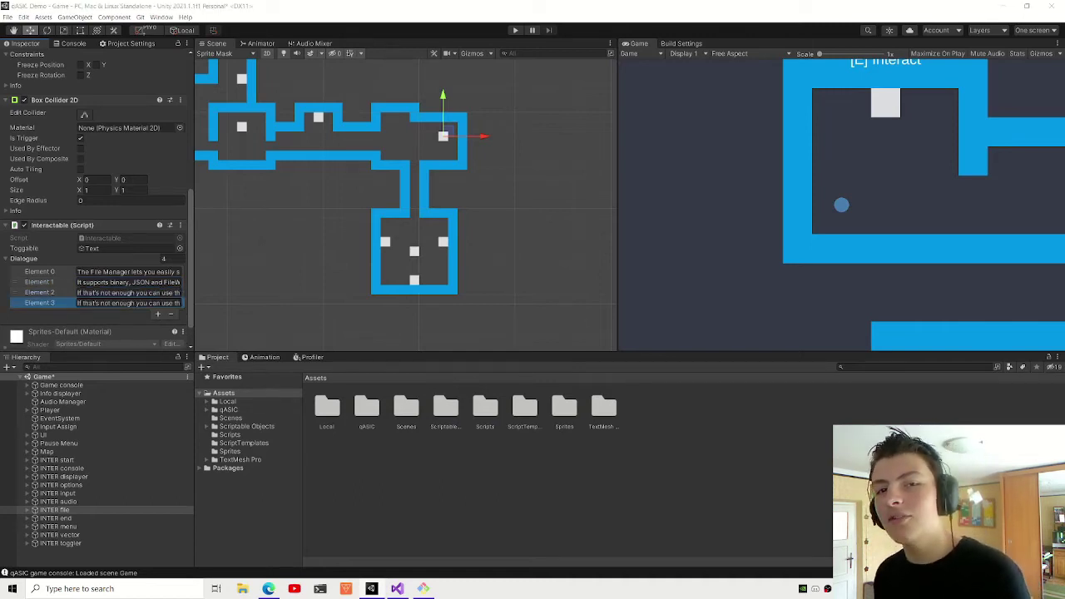
left_click(129, 303)
key("ctrl+v")
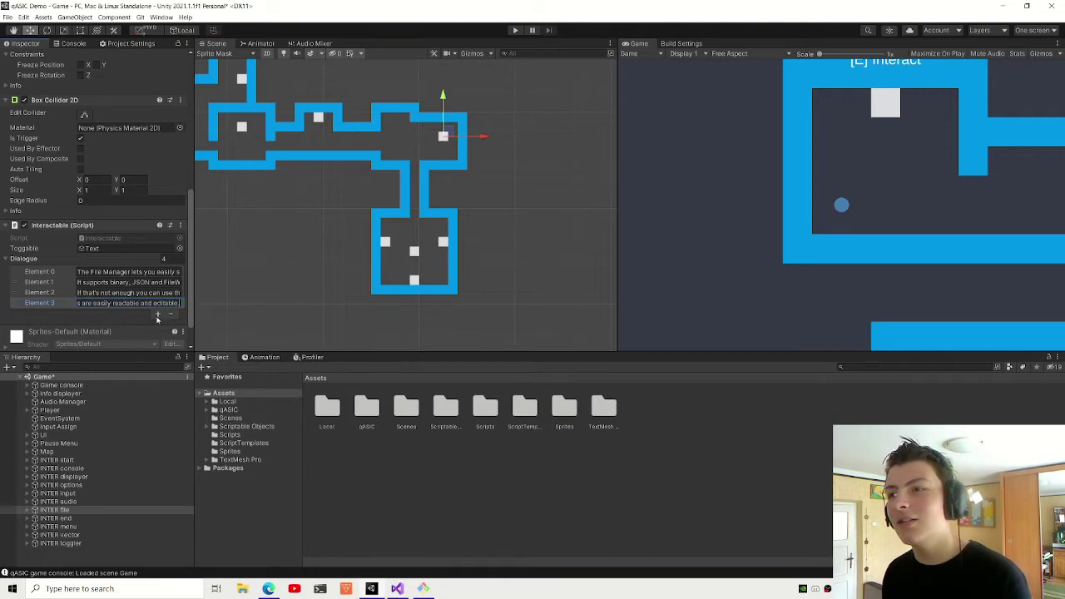
left_click(157, 314)
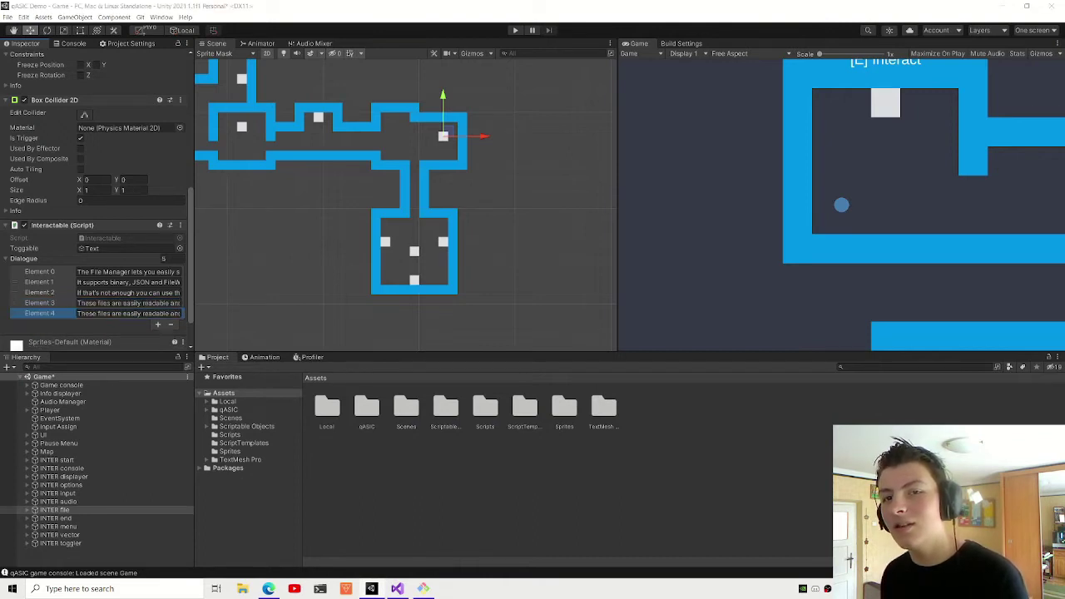
left_click(129, 314)
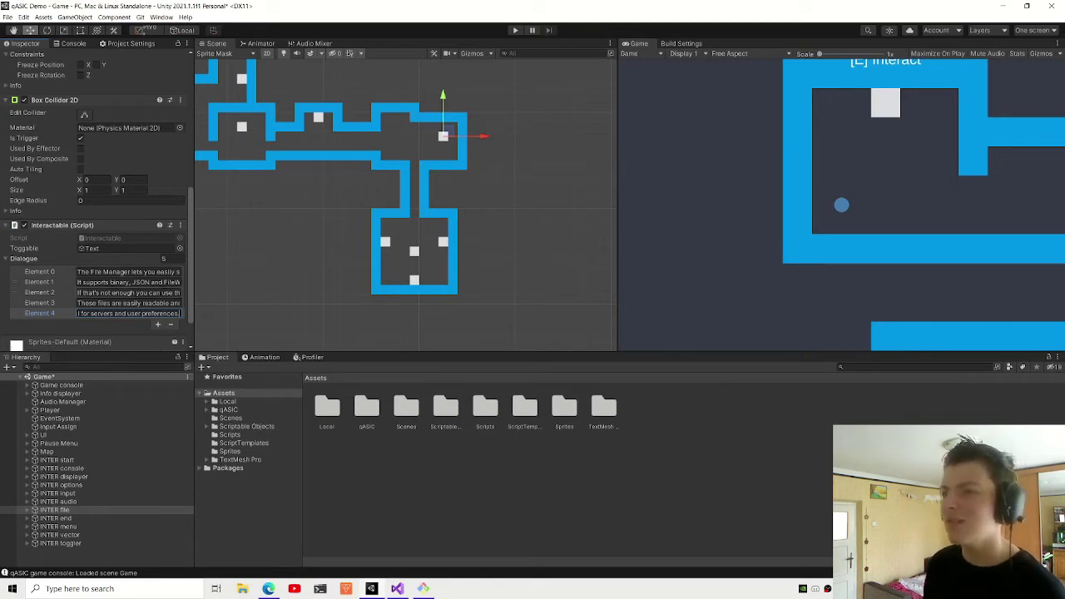
left_click(54, 518)
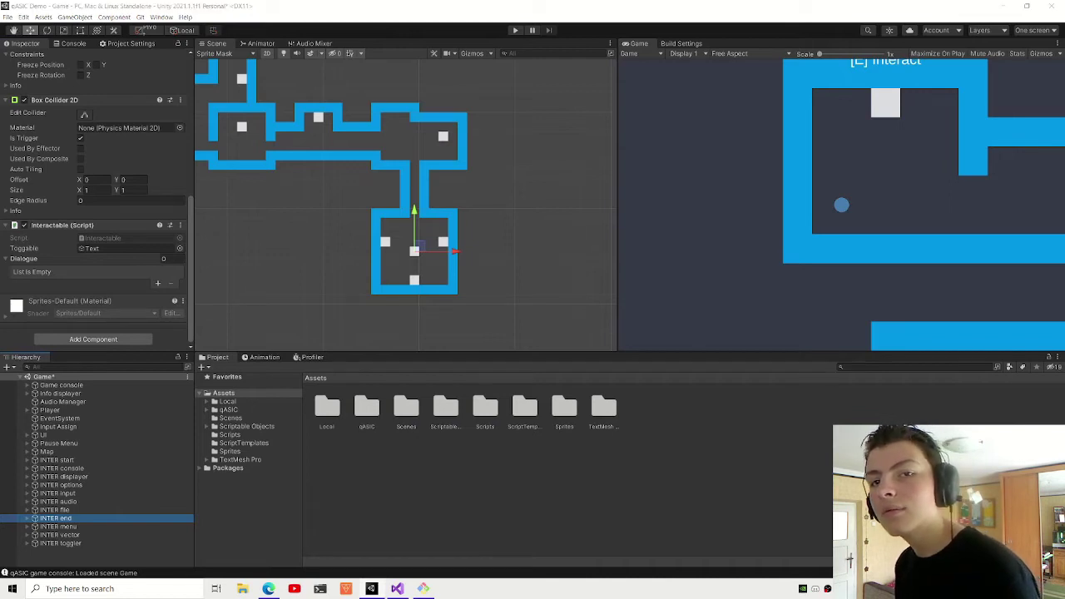
- Add two qASIC introduction lines, including the basic features sentence, to INTER end's dialogue
left_click(157, 282)
type("qASIC also comes with a lot of basic features.")
left_click(158, 293)
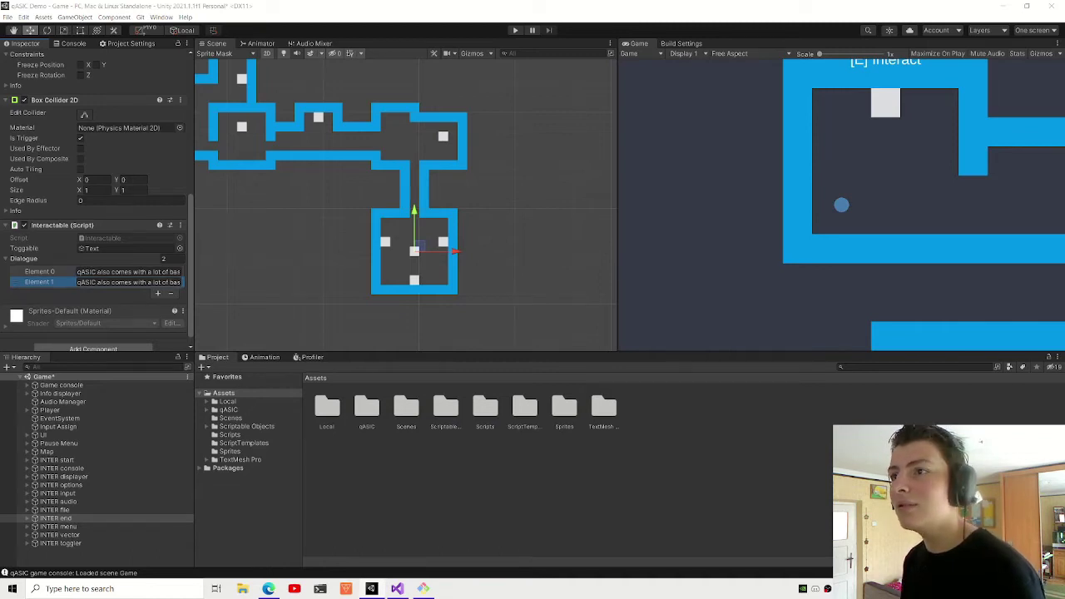
- Fill INTER menu's first three dialogue lines, ending with the pause menu sentence
left_click(65, 527)
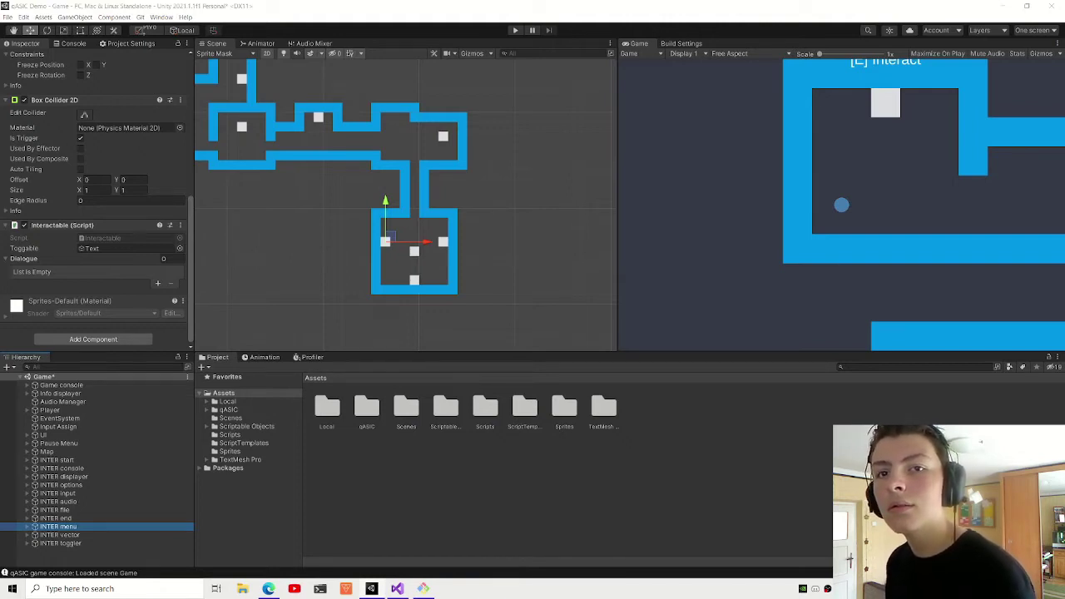
key("ctrl+z")
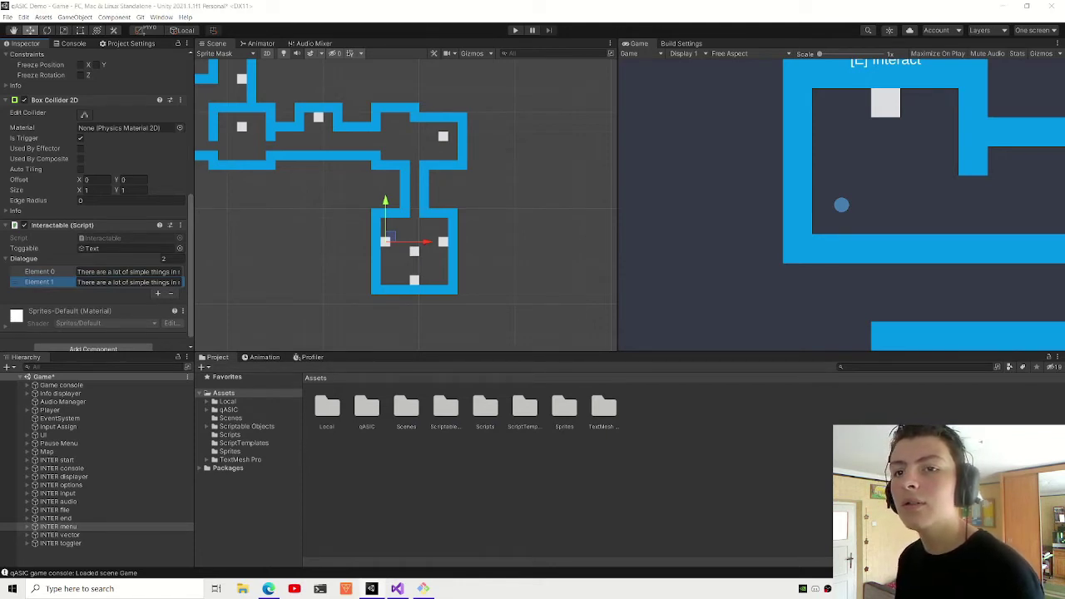
key("ctrl+y")
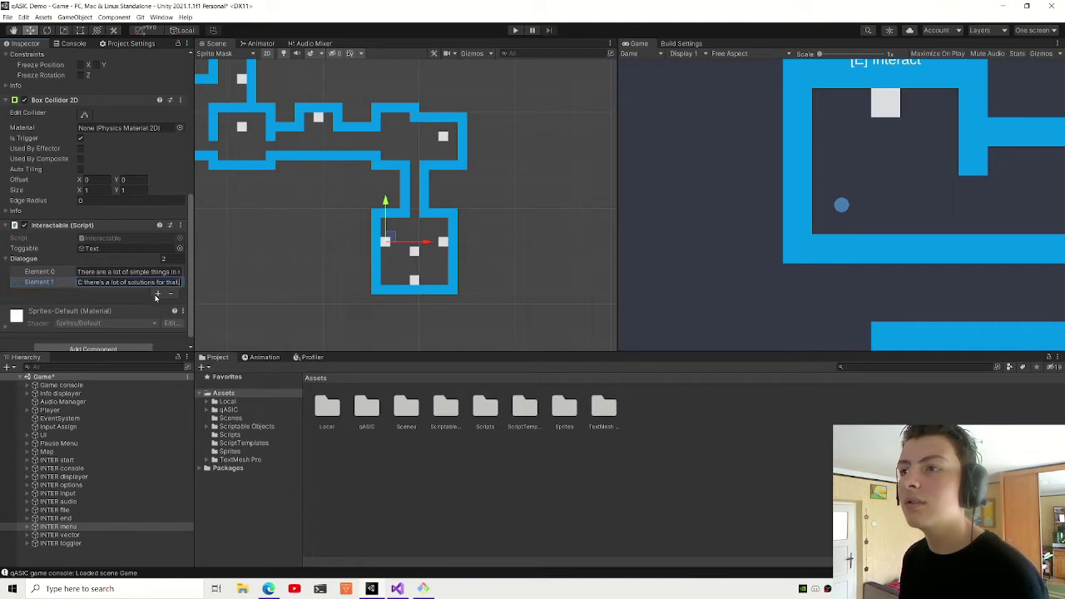
key("ctrl+y")
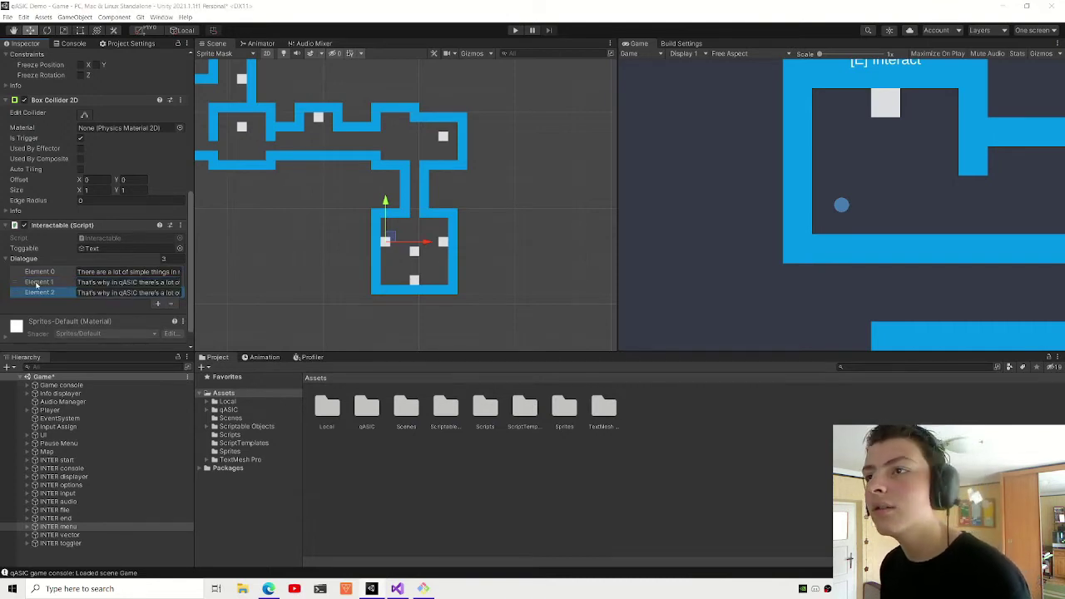
left_click(99, 293)
key("ctrl+v")
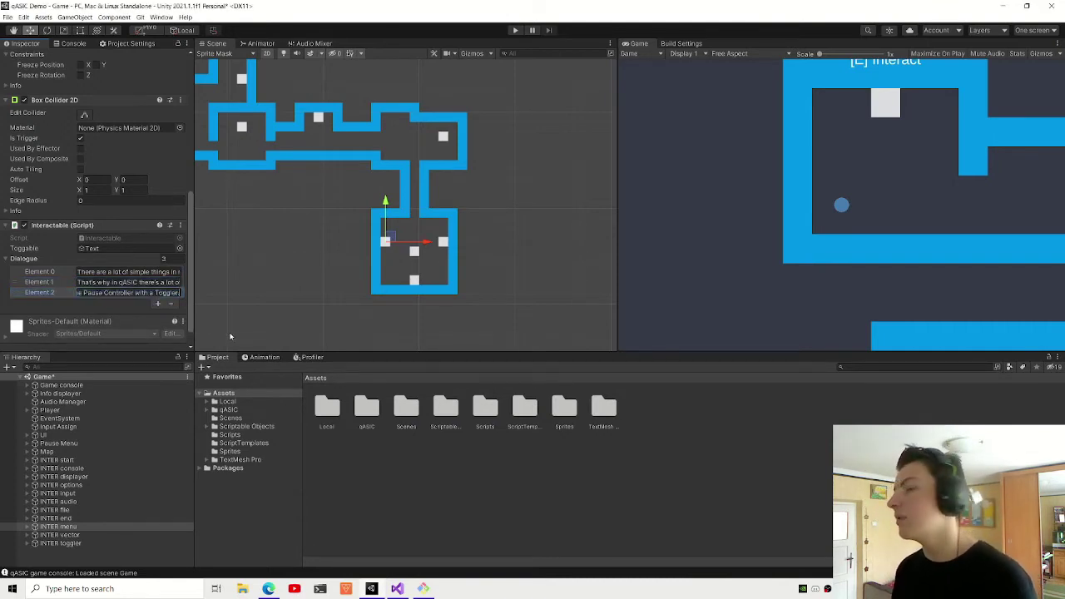
- Add INTER menu lines on pausing audio and time and closing scripts, then remove the extra element
left_click(157, 303)
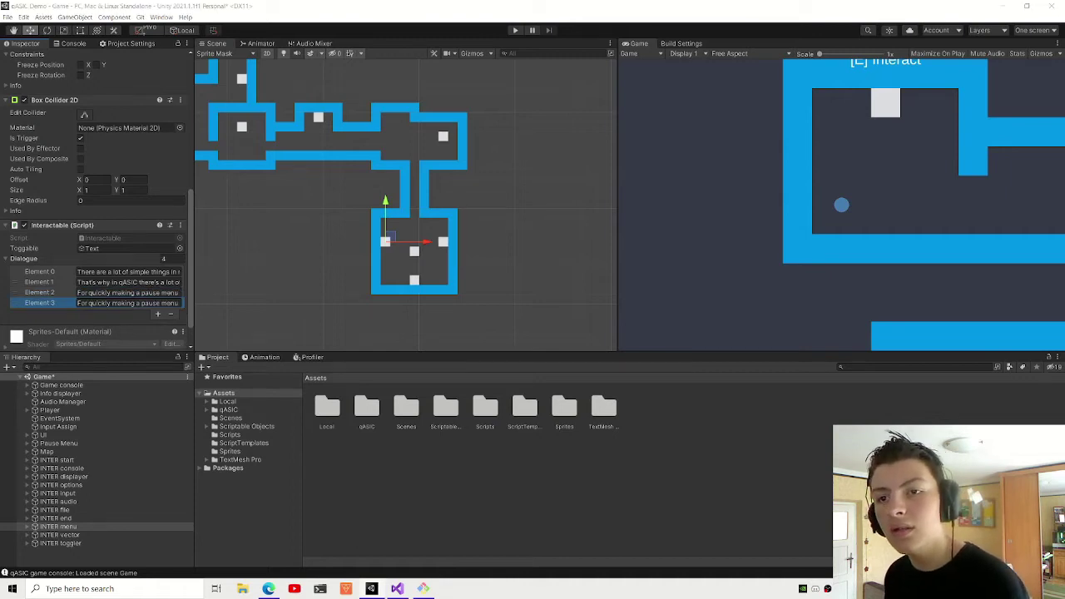
key("ctrl+v")
left_click(157, 313)
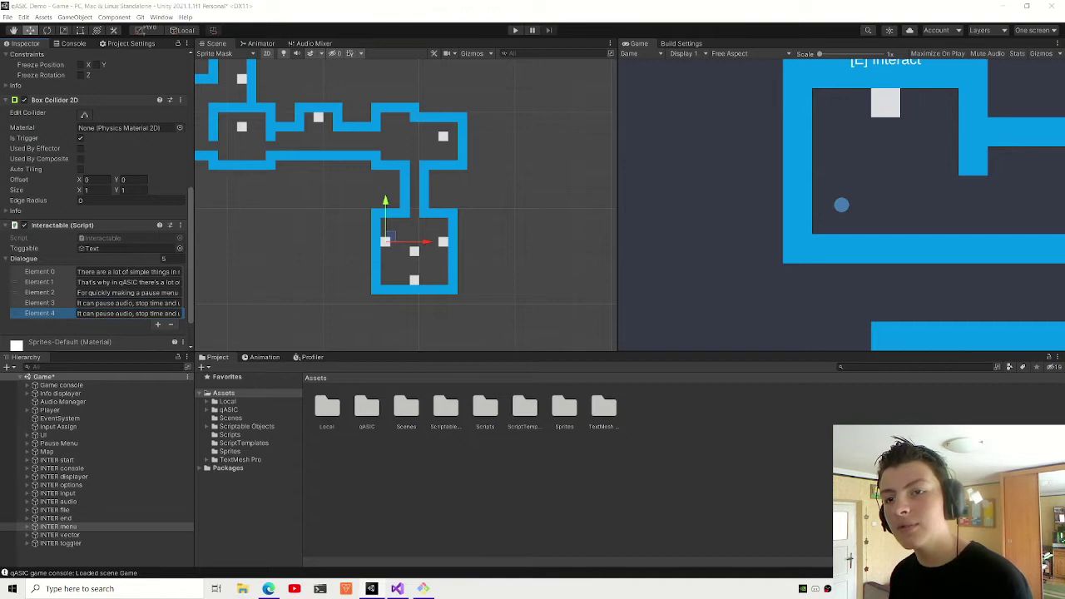
key("ctrl+v")
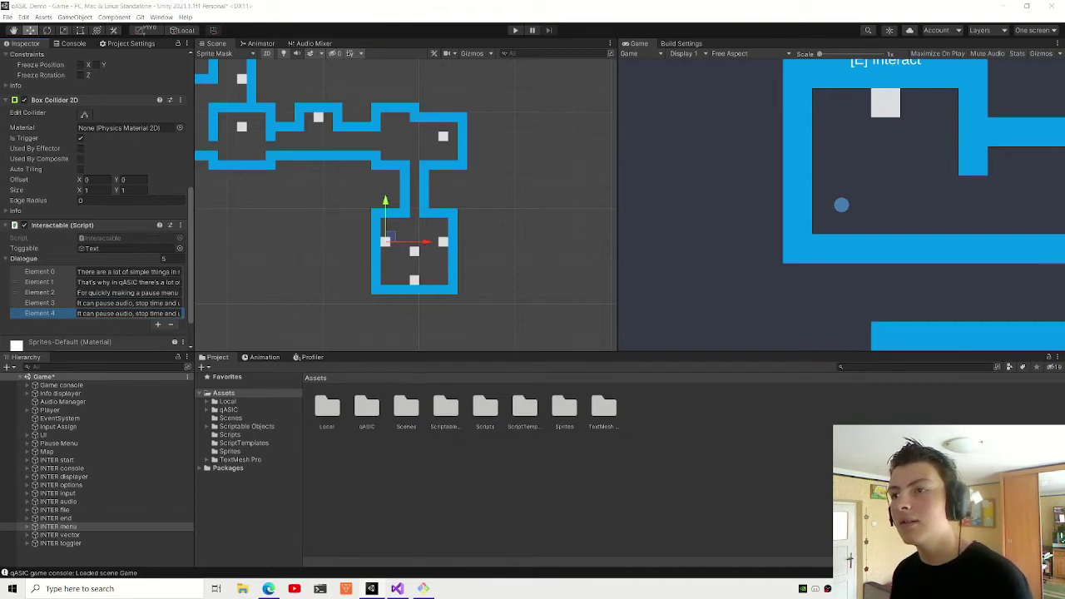
left_click(157, 323)
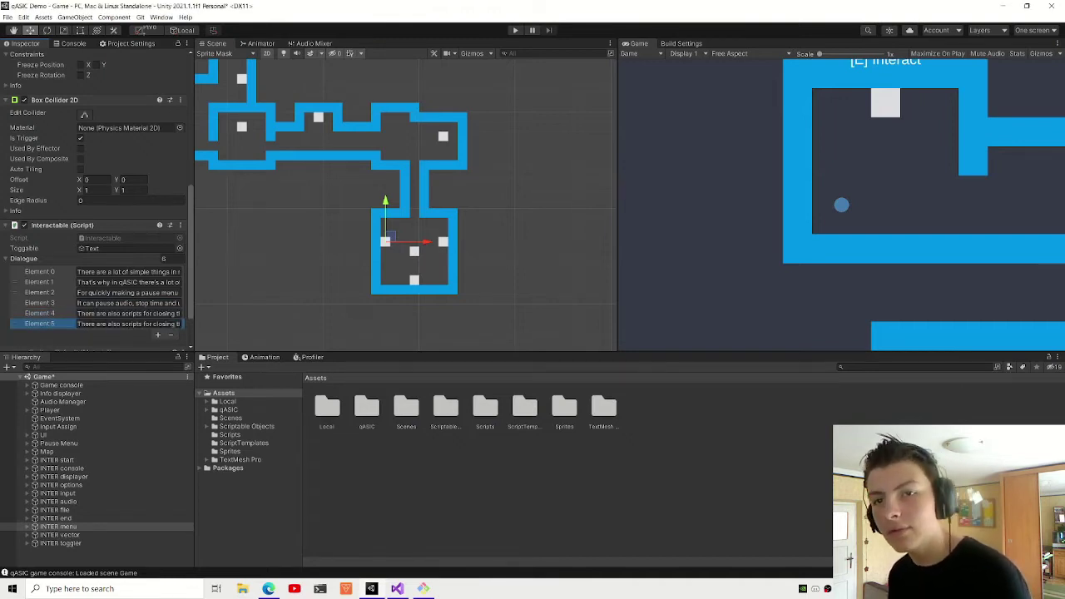
left_click(121, 325)
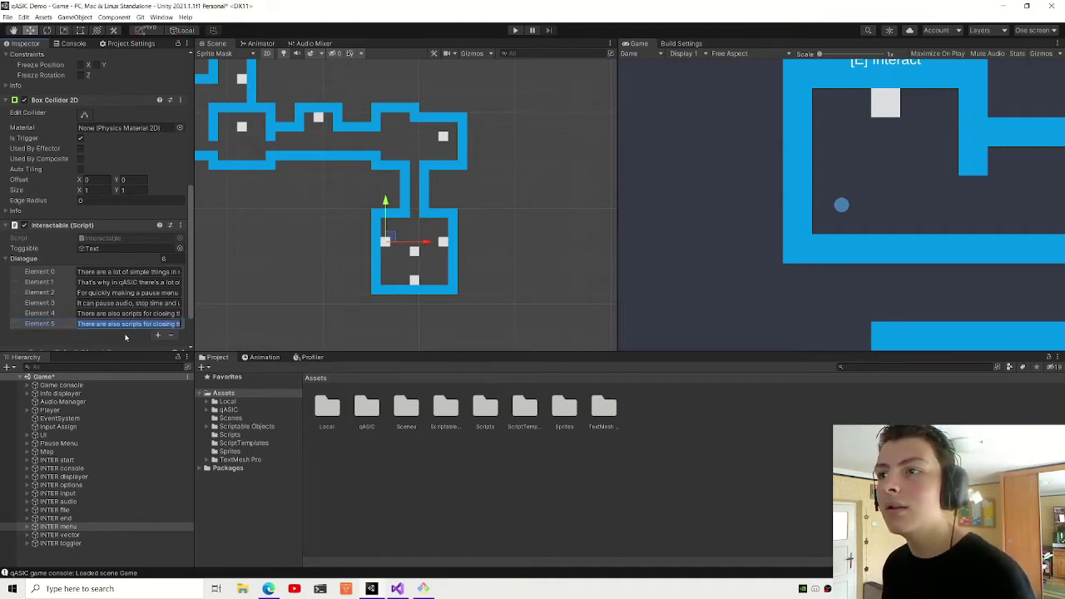
left_click(170, 336)
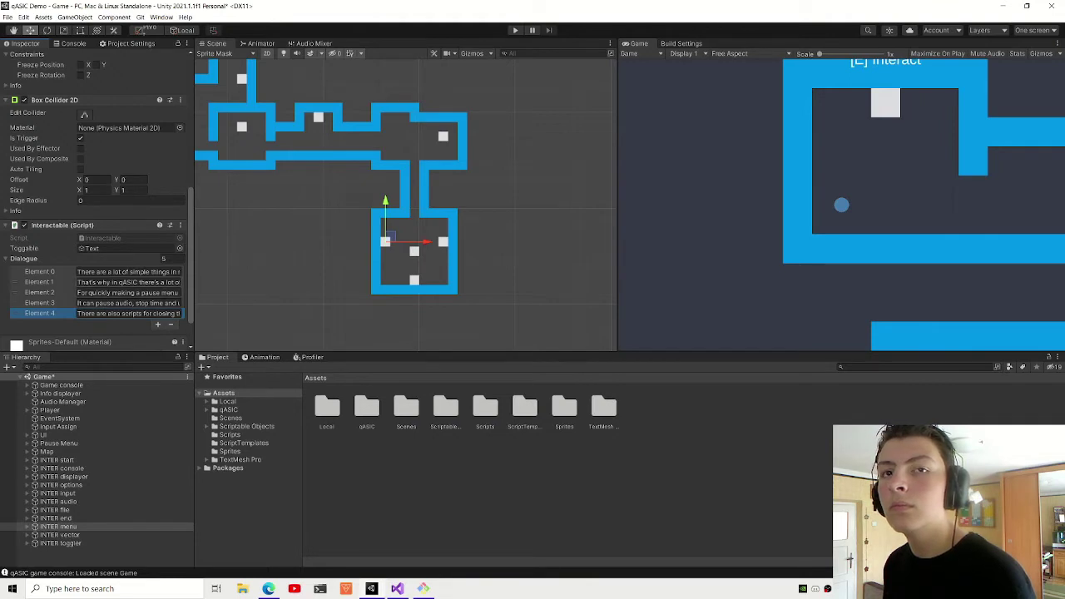
- Give INTER vector three dialogue lines: the Vector Text, vector conversion and displayer sentences
left_click(60, 535)
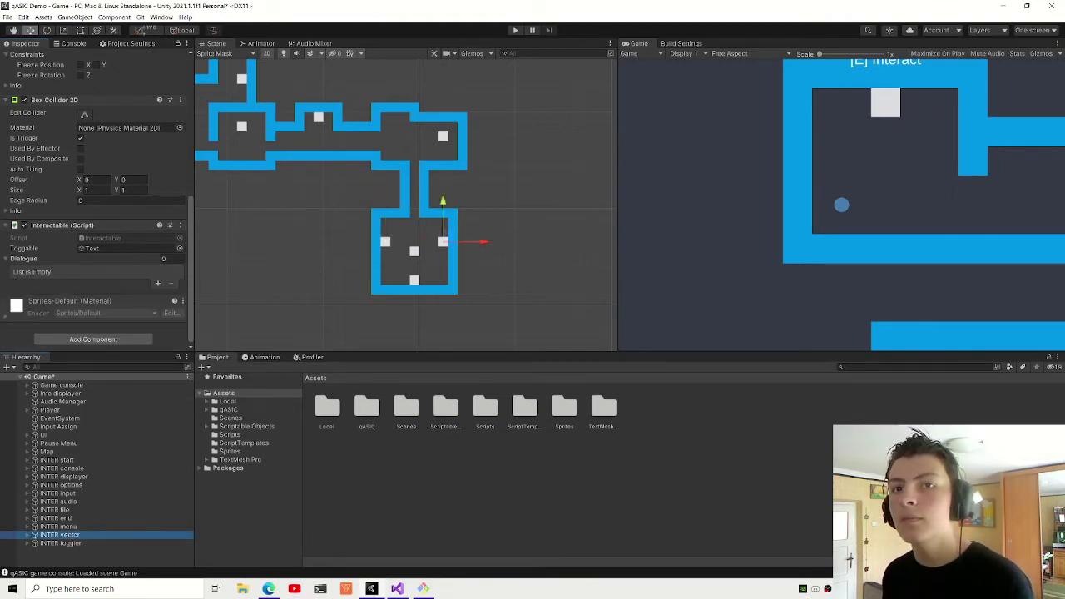
left_click(158, 284)
key("ctrl+v")
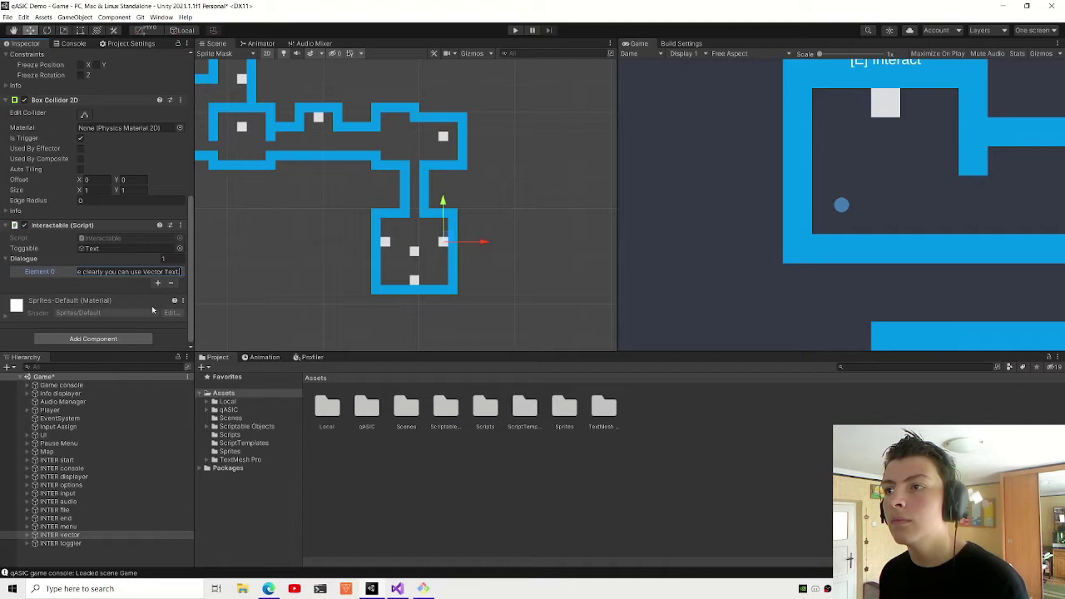
left_click(157, 284)
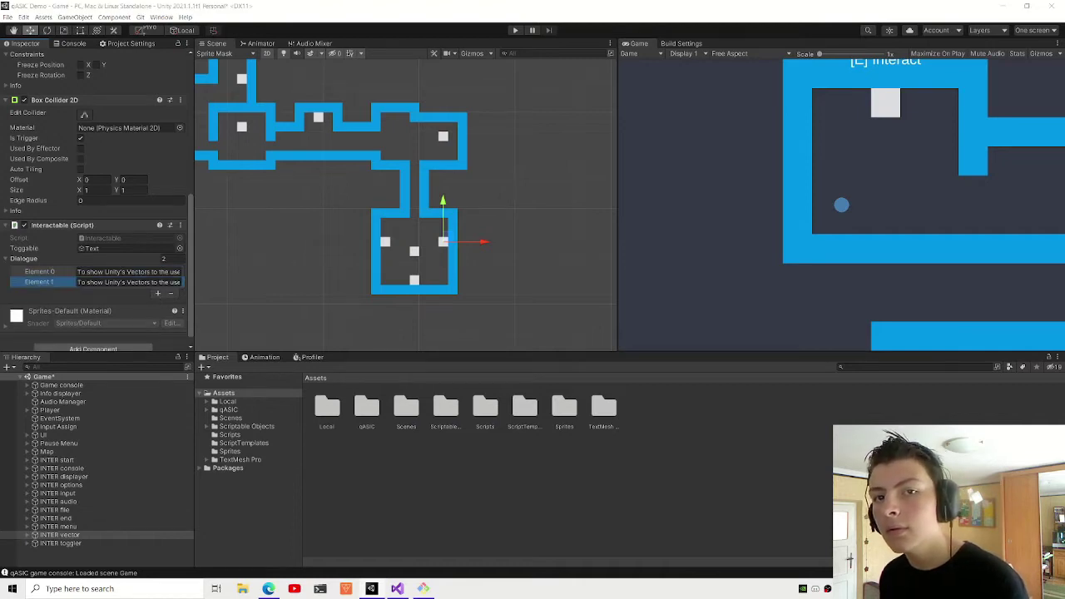
key("ctrl+v")
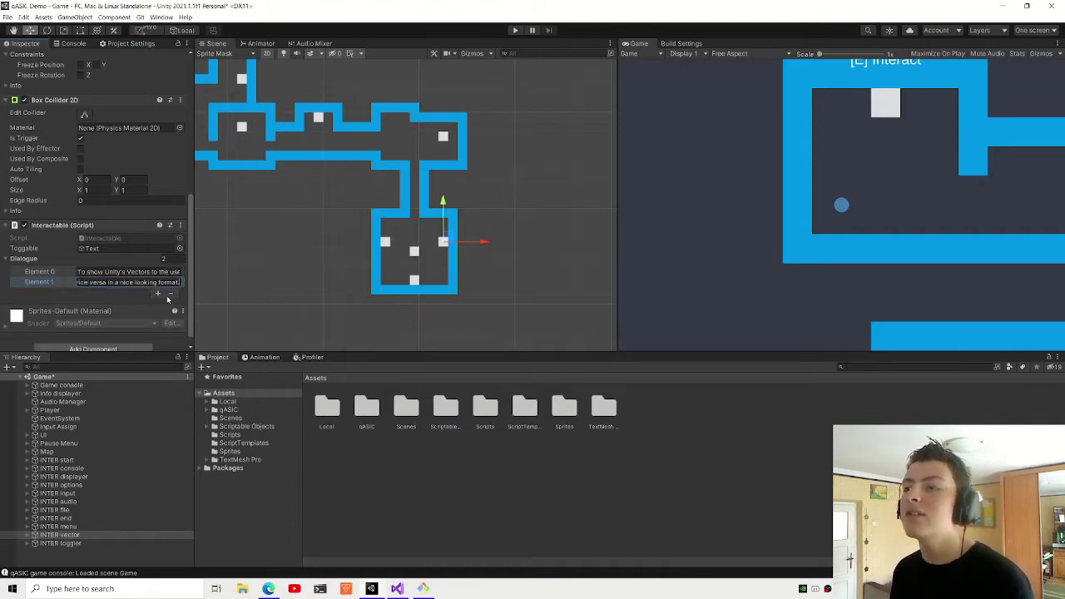
left_click(157, 294)
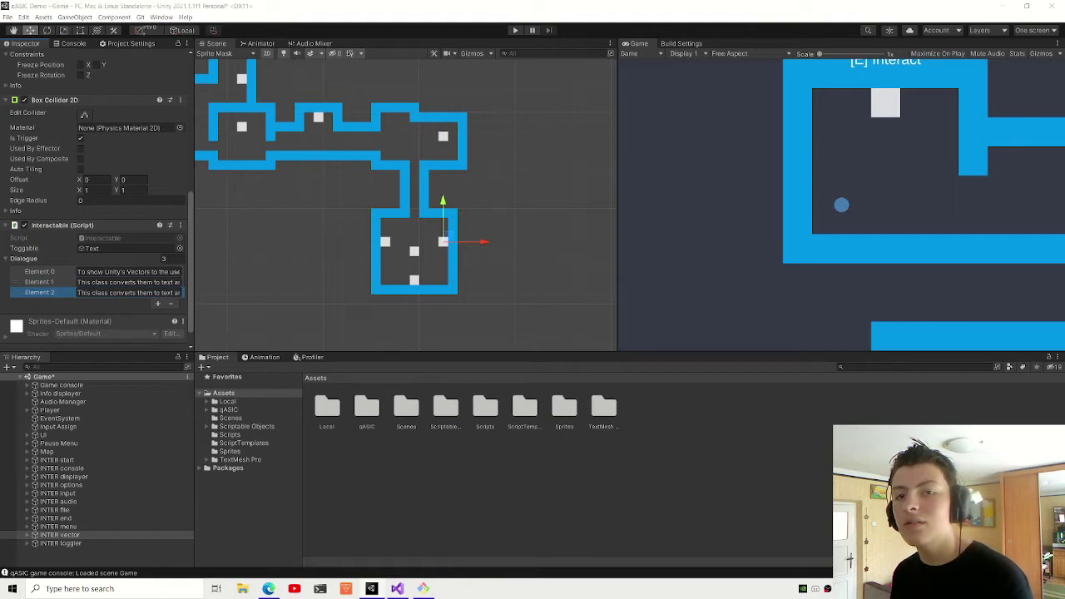
key("ctrl+v")
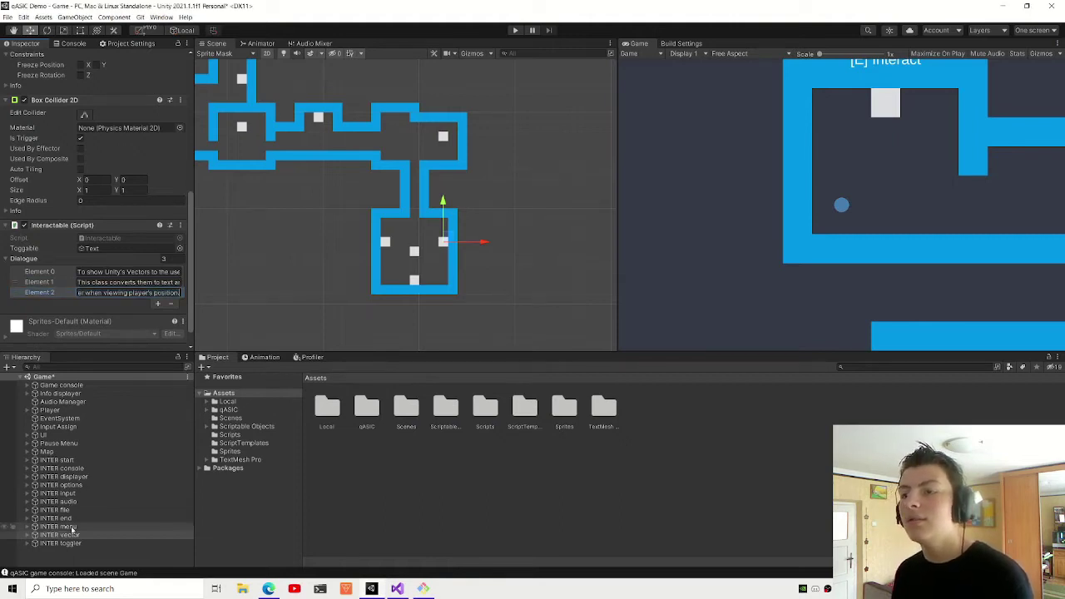
- Fill INTER toggler's four dialogue lines with the input system, Toggler description and F2 try-it hint
left_click(76, 543)
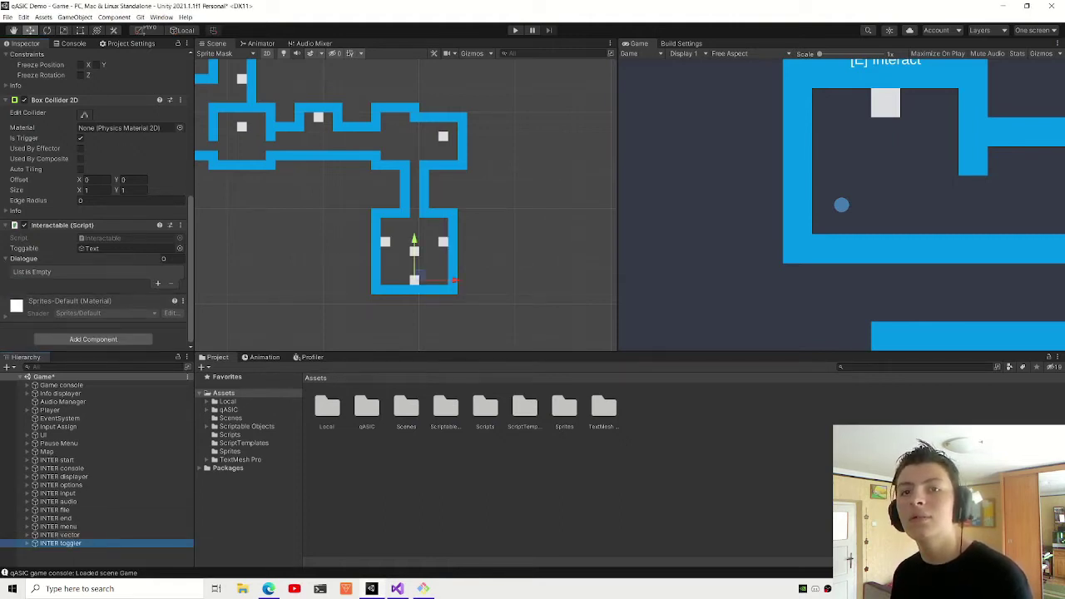
left_click(158, 283)
left_click(129, 271)
key("ctrl+v")
left_click(157, 283)
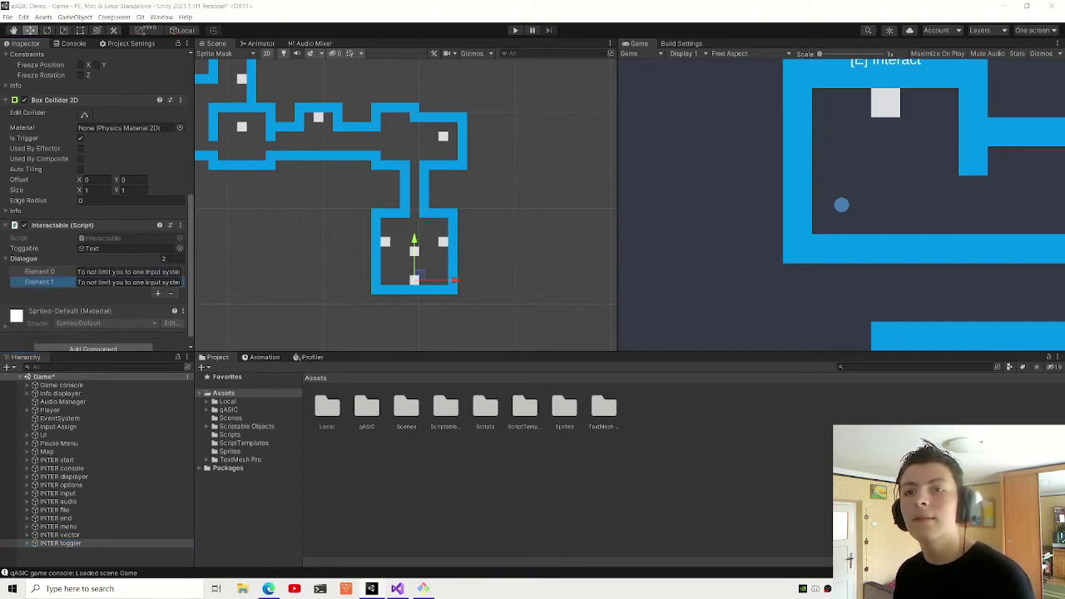
left_click(129, 282)
key("ctrl+v")
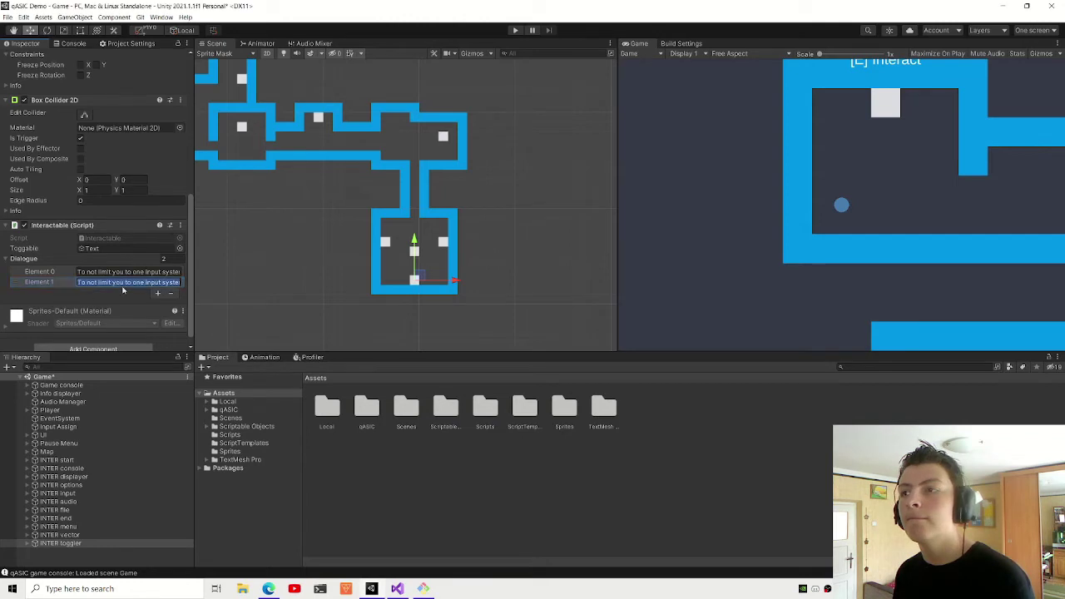
left_click(157, 292)
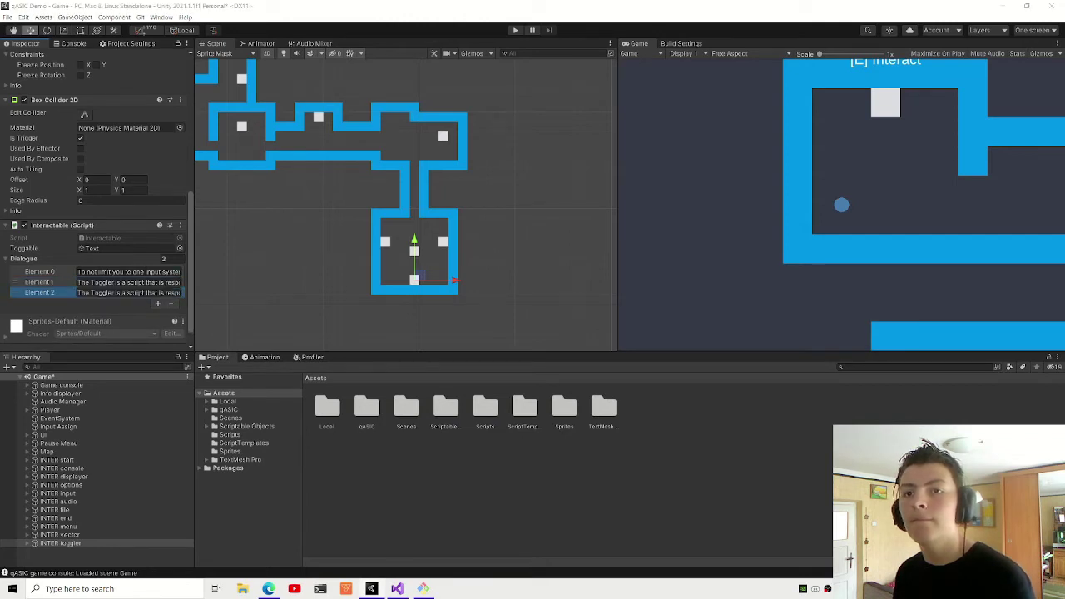
left_click(152, 292)
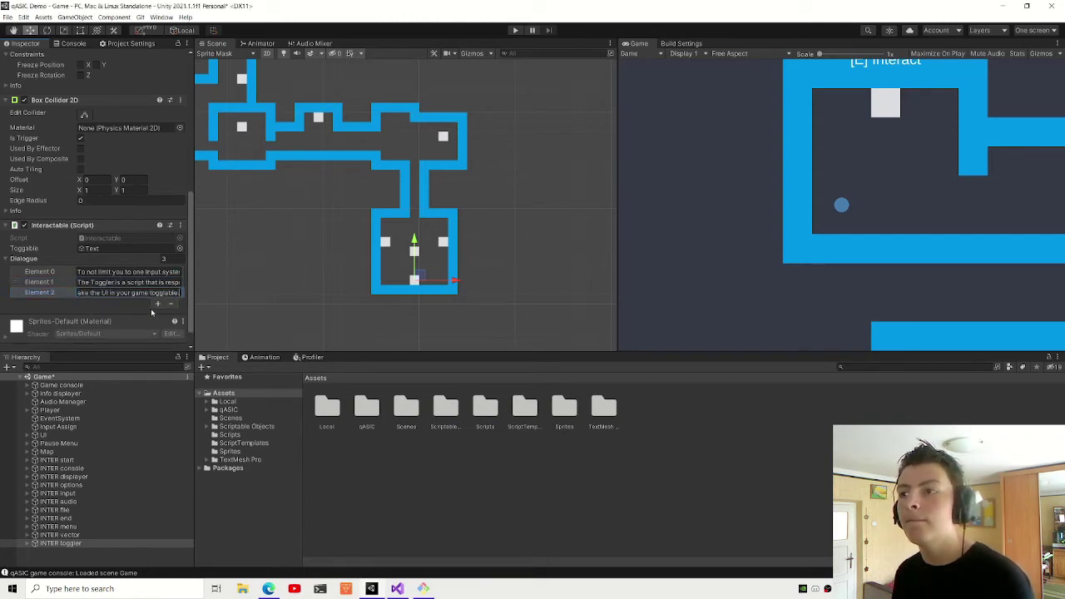
left_click(159, 305)
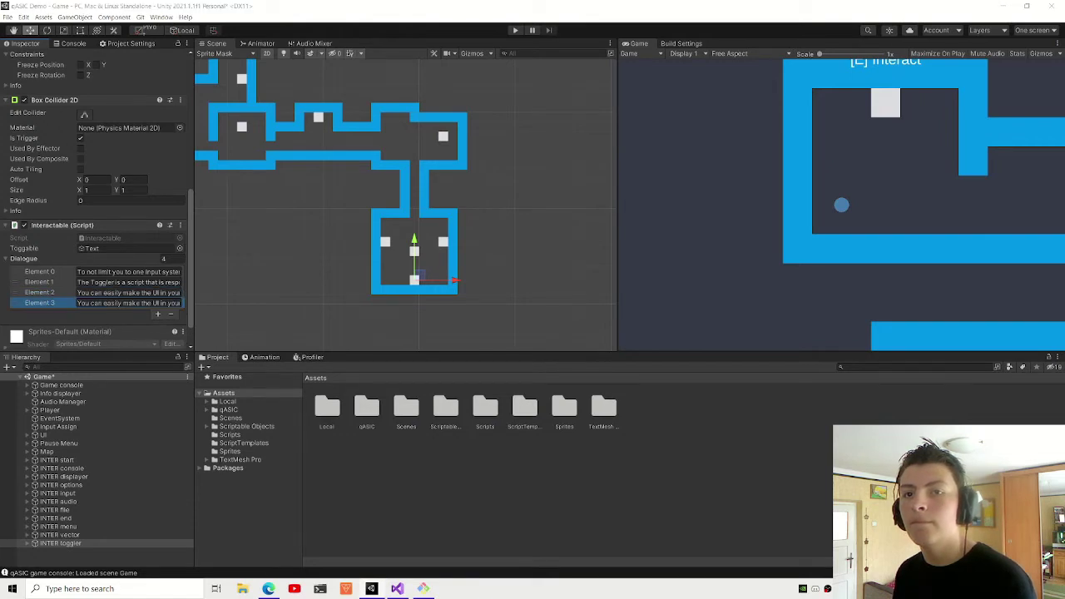
key("ctrl+v")
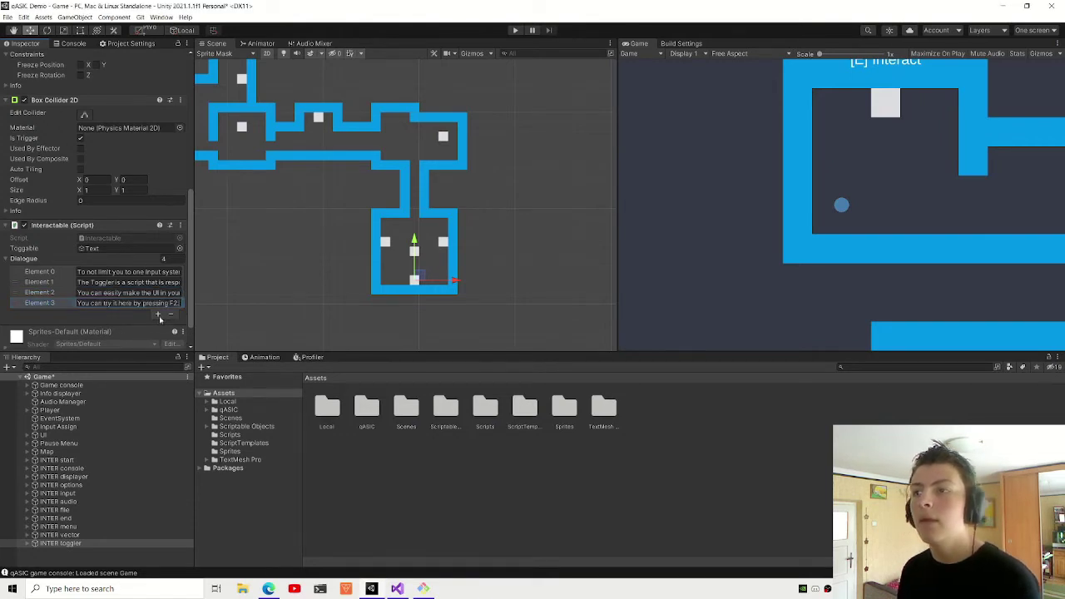
left_click(85, 545)
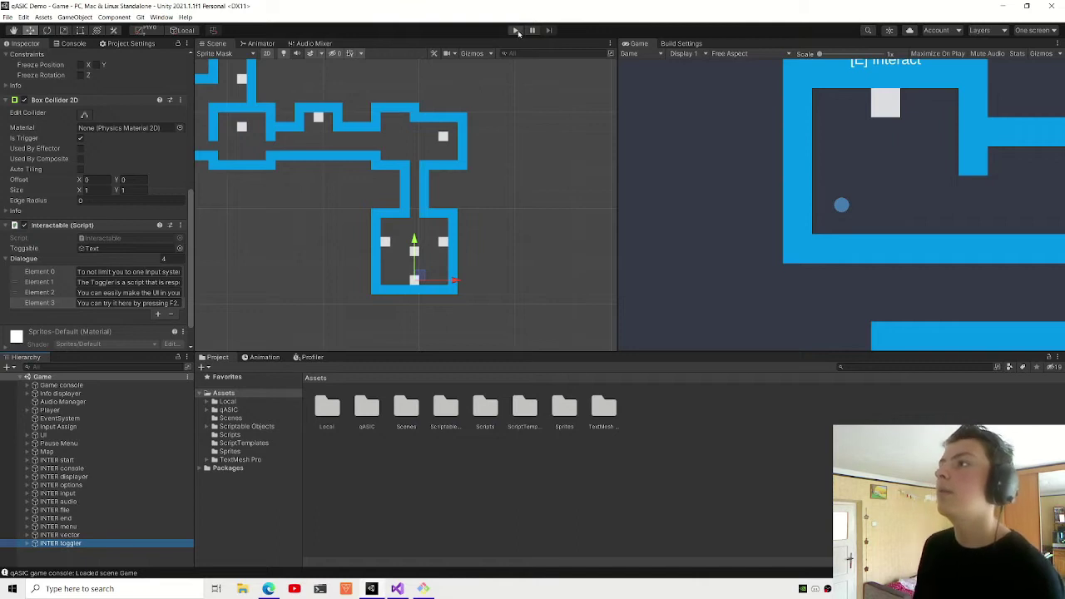
- Enter Play mode and walk to the first box to read the qASIC introduction
left_click(515, 30)
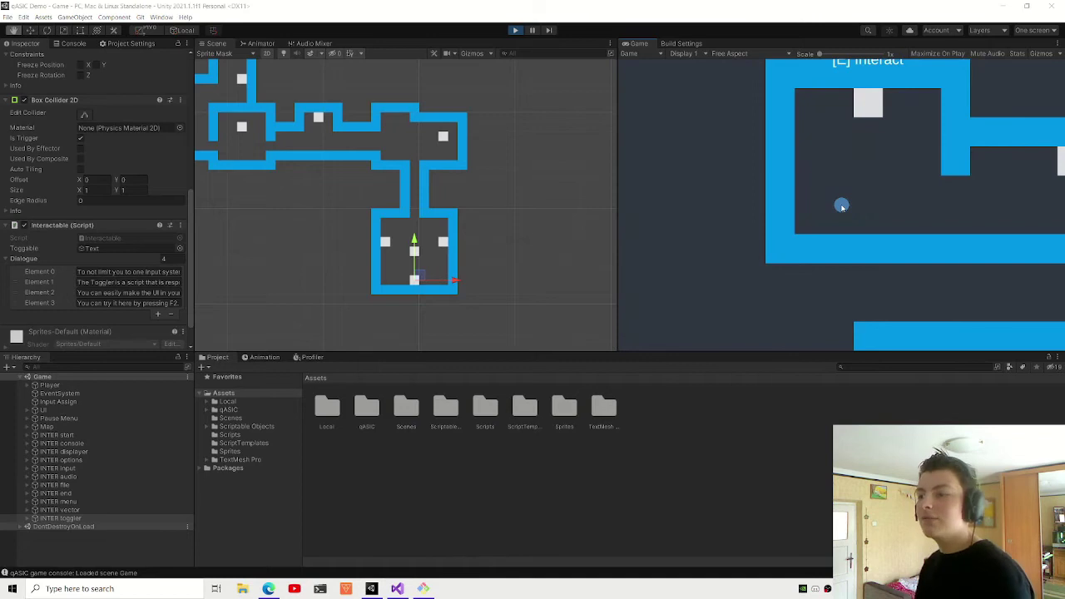
left_click(314, 505)
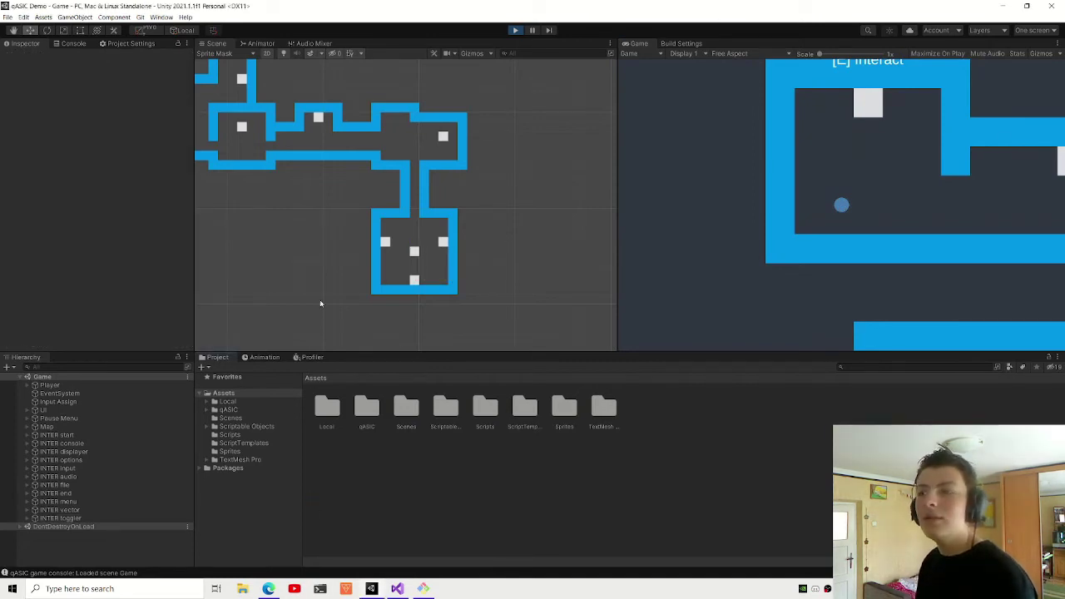
double_click(485, 408)
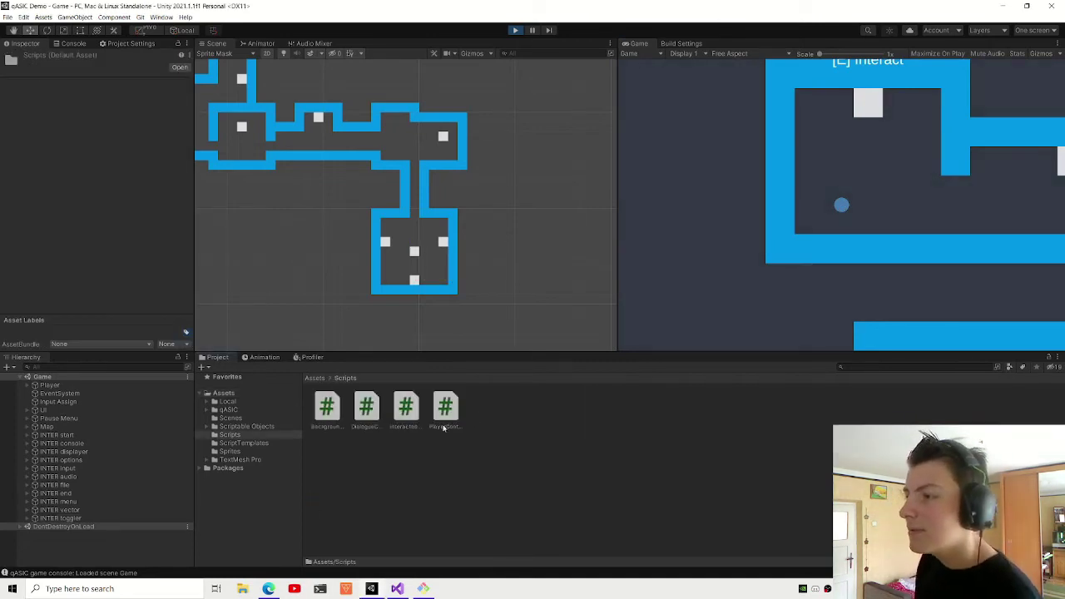
key("w")
key("e")
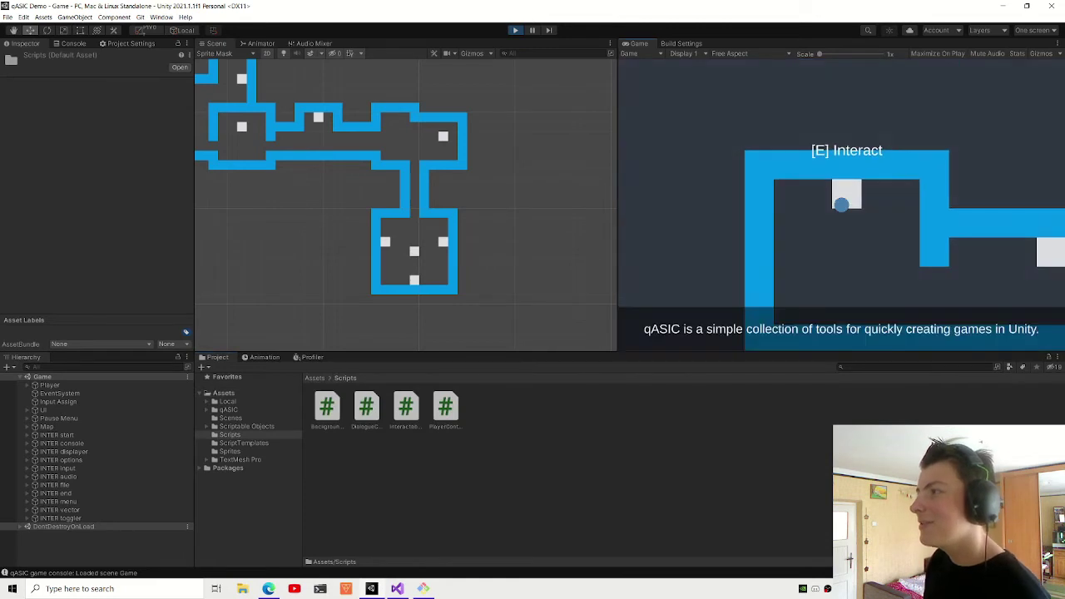
key("e")
key("e")
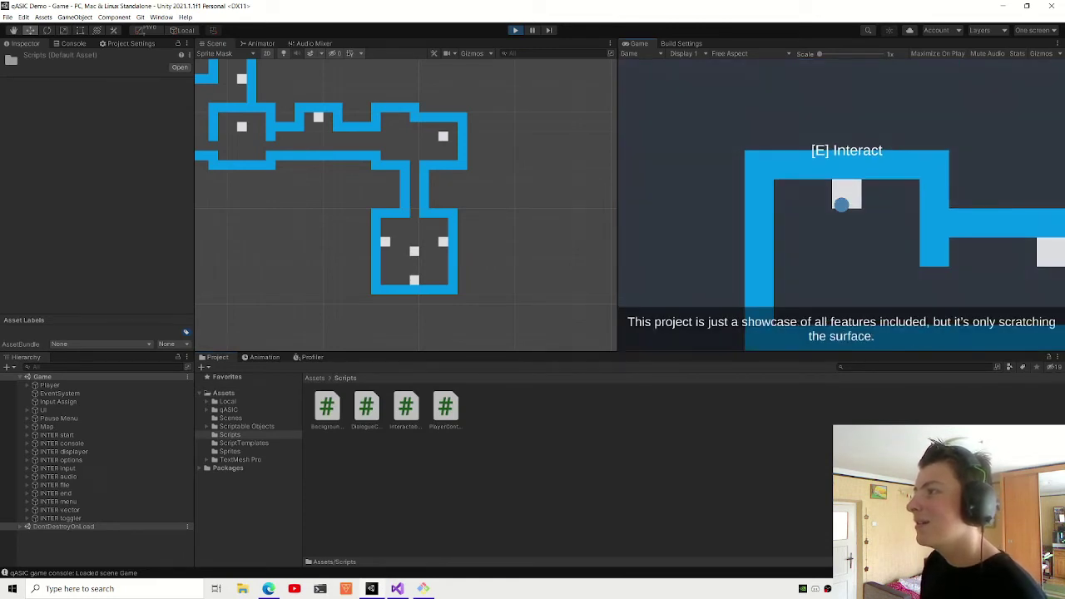
key("e")
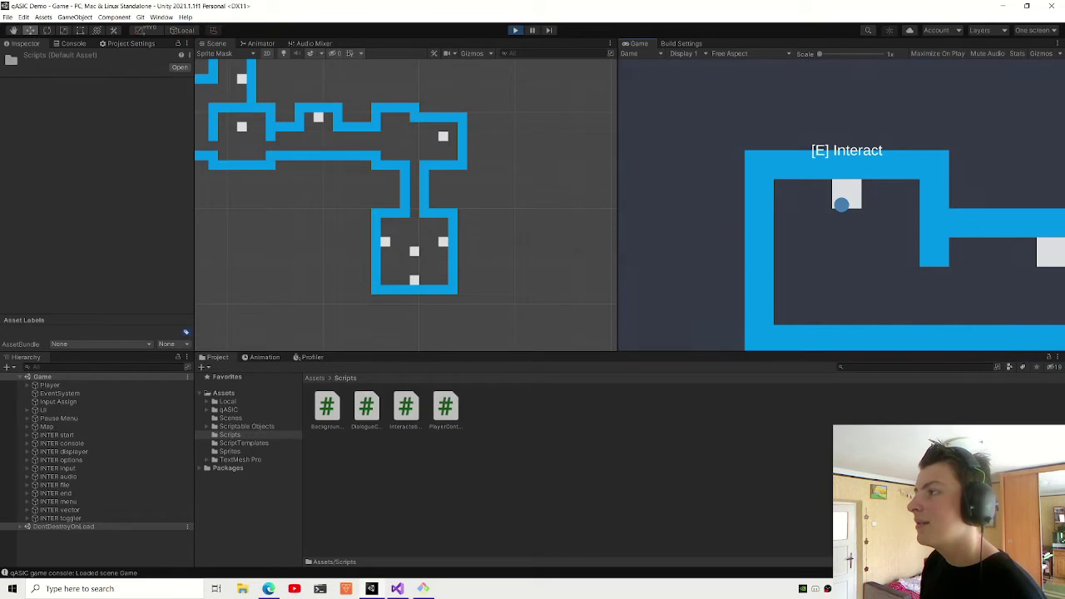
- Read the console box dialogue through the help command line, then the Info Displayer dialogue
key("s")
key("d")
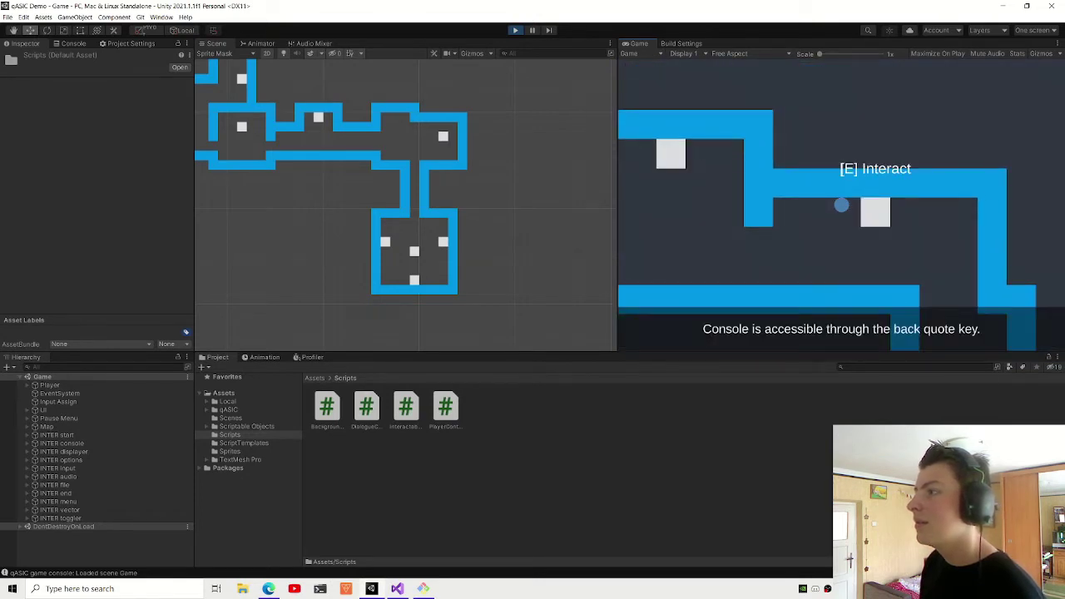
key("e")
key("e")
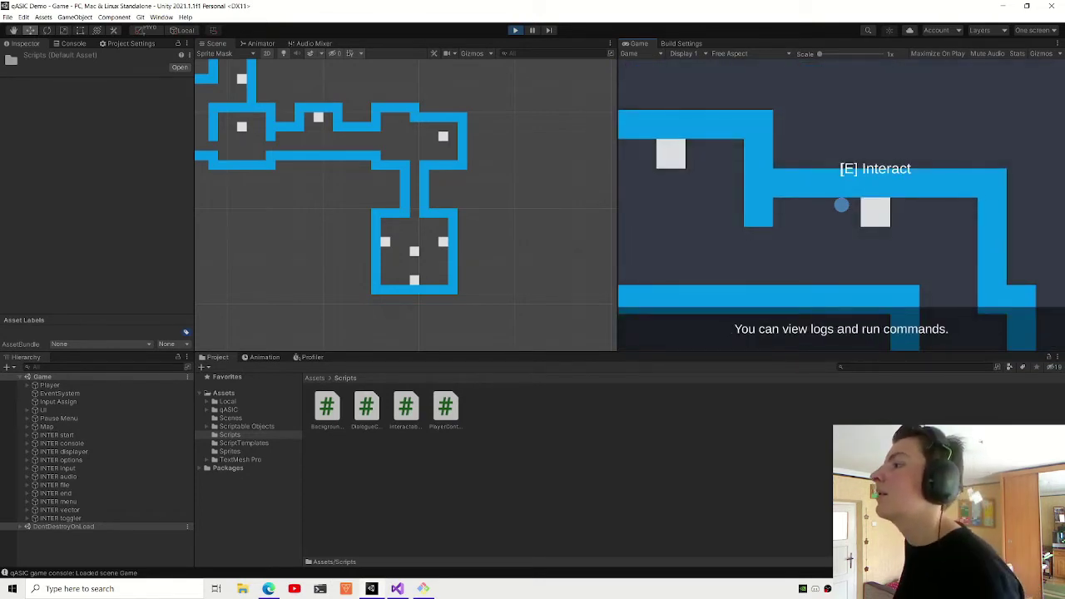
key("e")
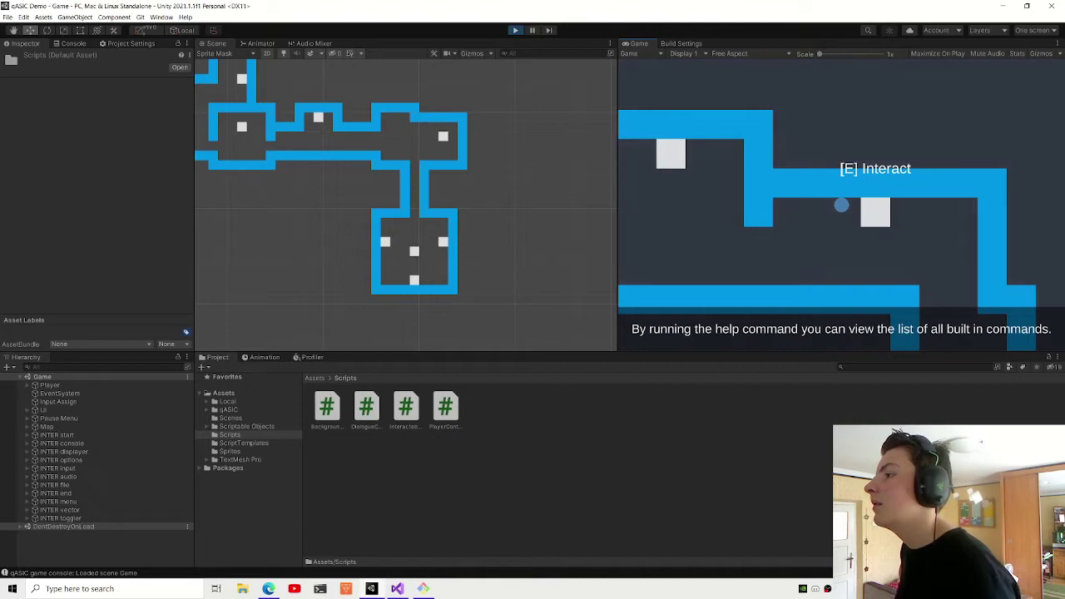
key("e")
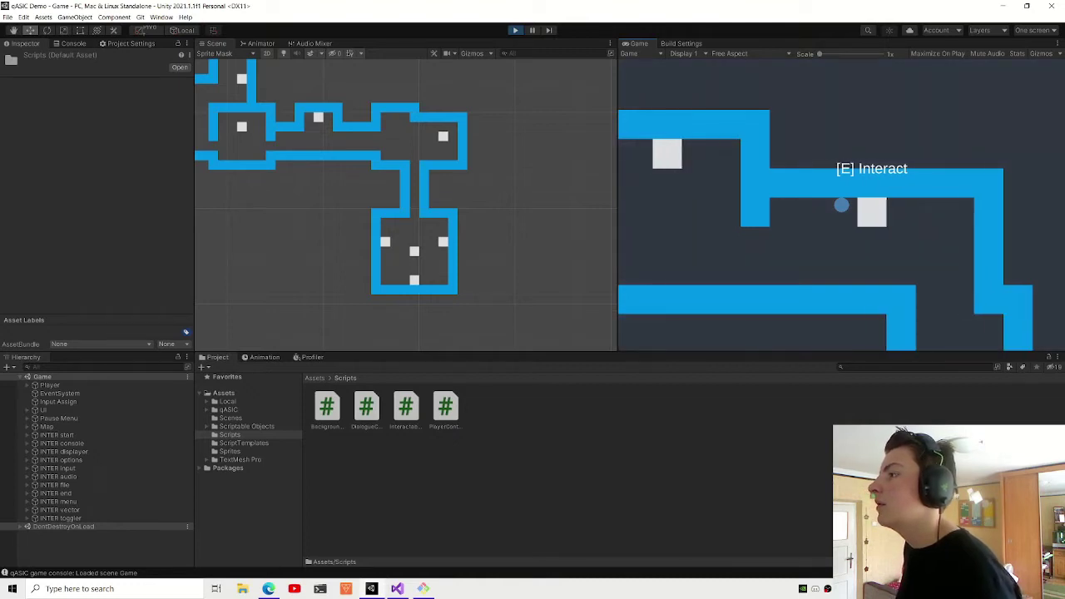
key("w")
key("s")
key("d")
key("e")
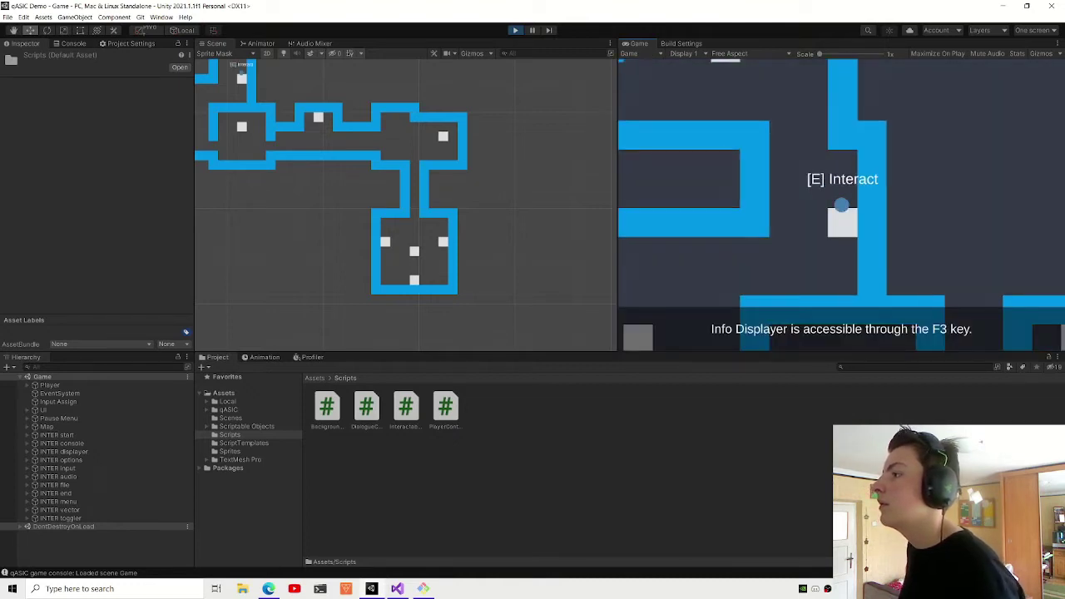
key("e")
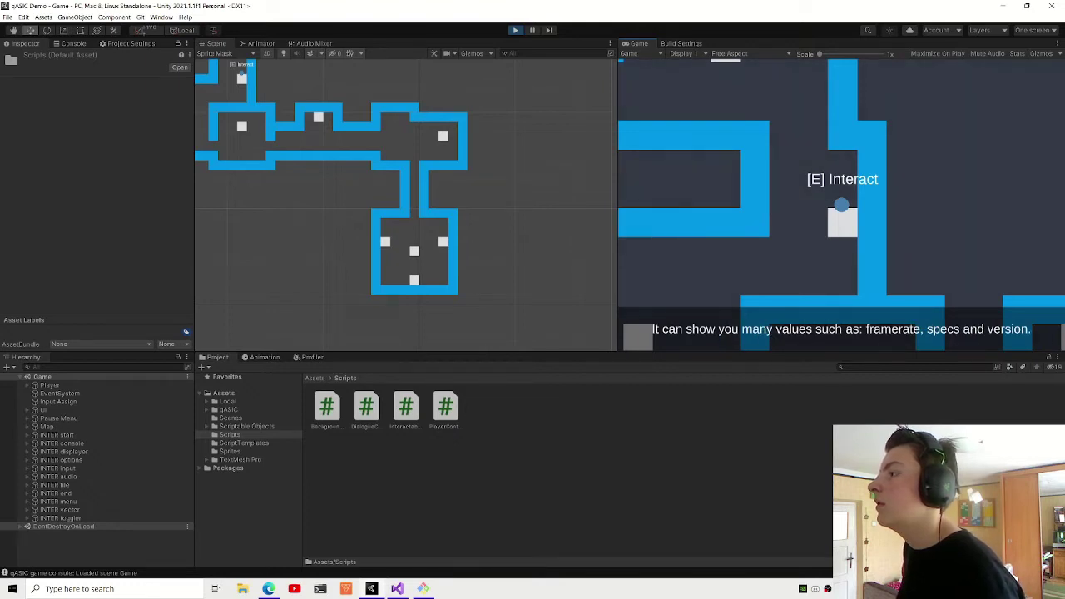
key("e")
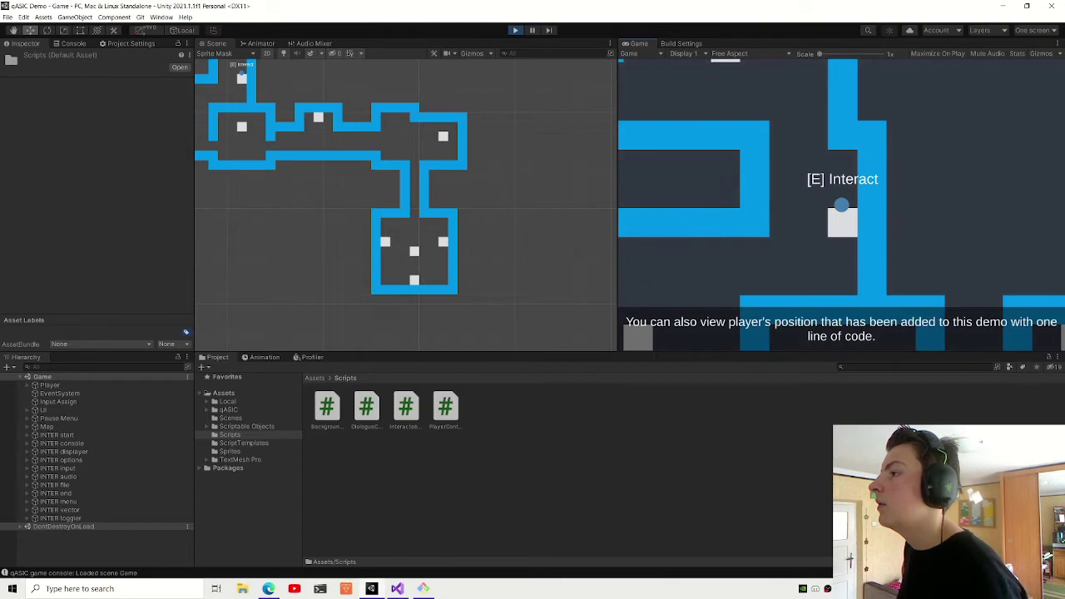
- Walk on to read the pause menu box and the next box's dialogue
key("e")
key("s")
key("a")
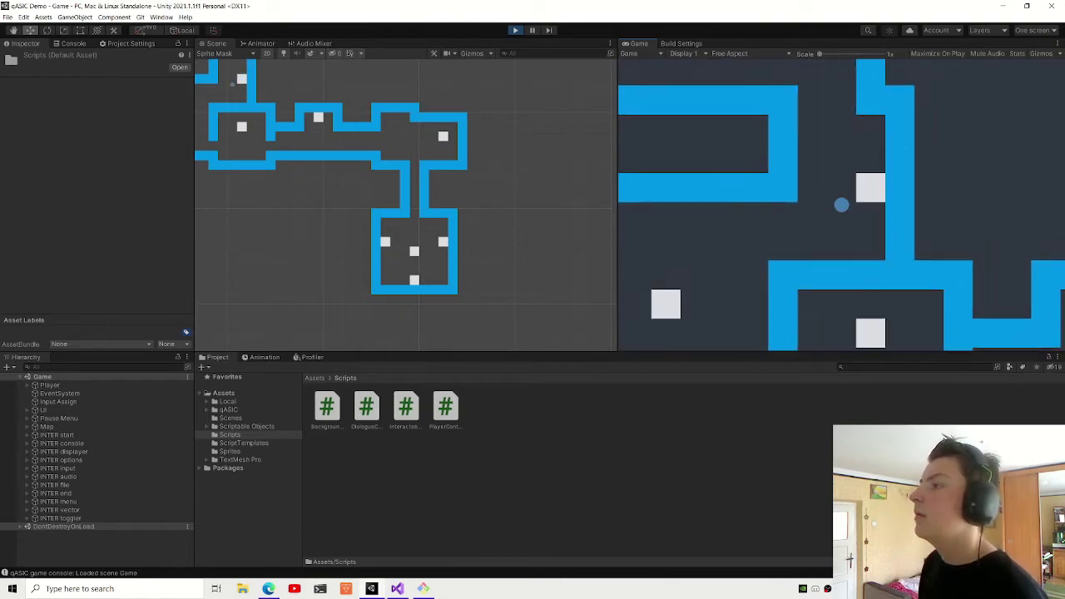
key("d")
key("e")
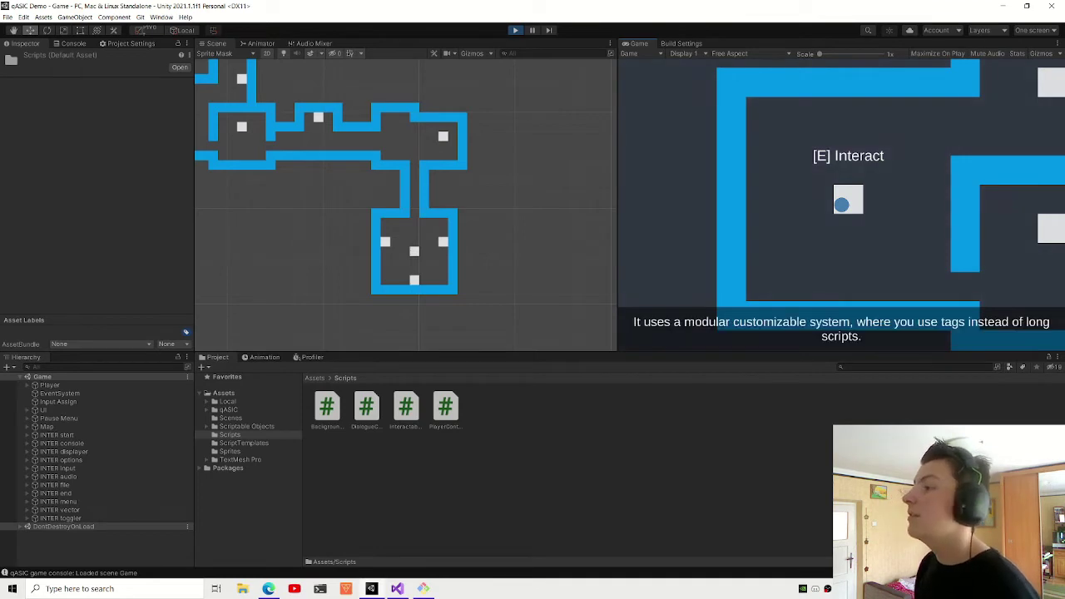
key("d")
key("s")
key("d")
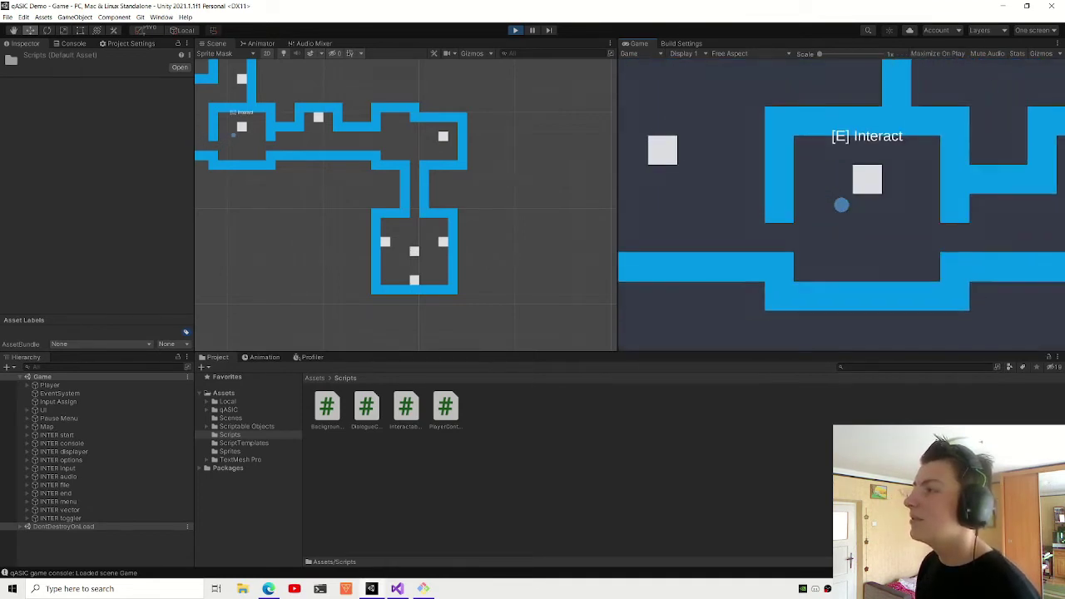
key("w")
key("e")
- Read the Audio Manager and File Manager dialogues, then walk into the lower room
key("s")
key("d")
key("d")
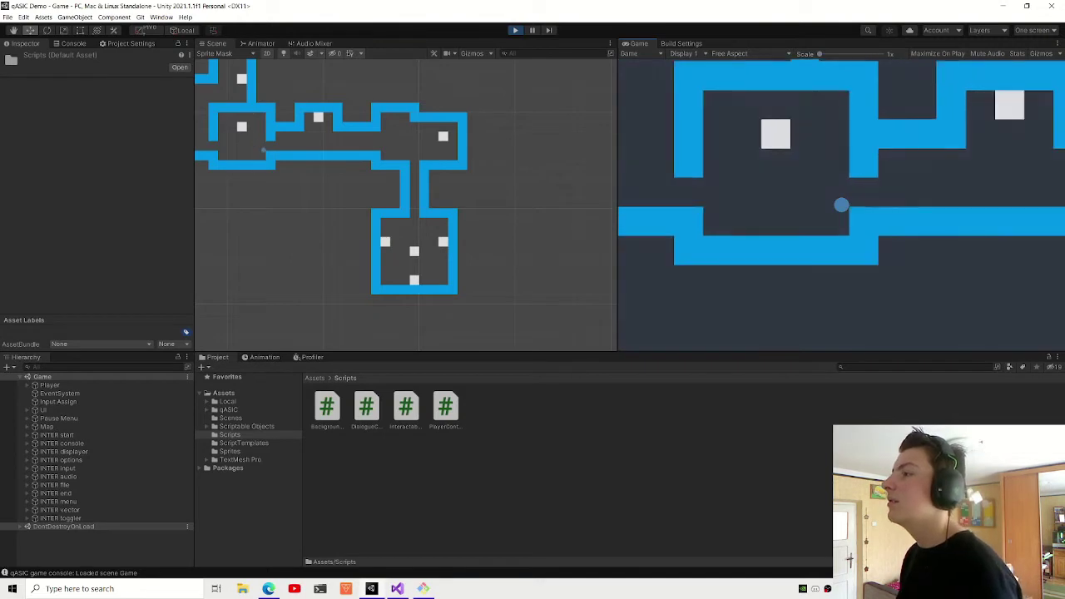
key("w")
key("e")
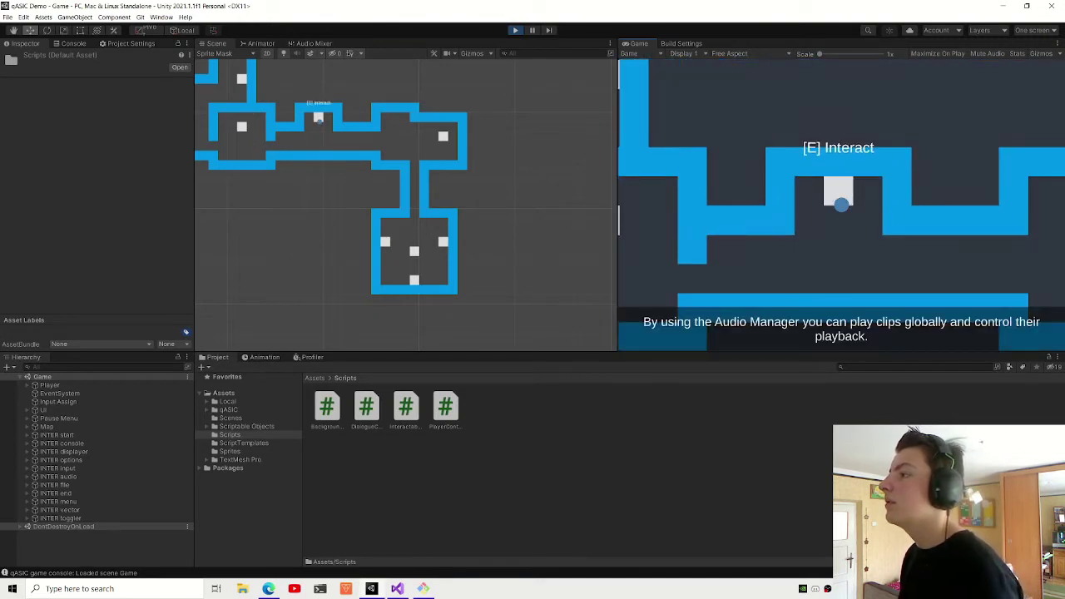
key("d")
key("s")
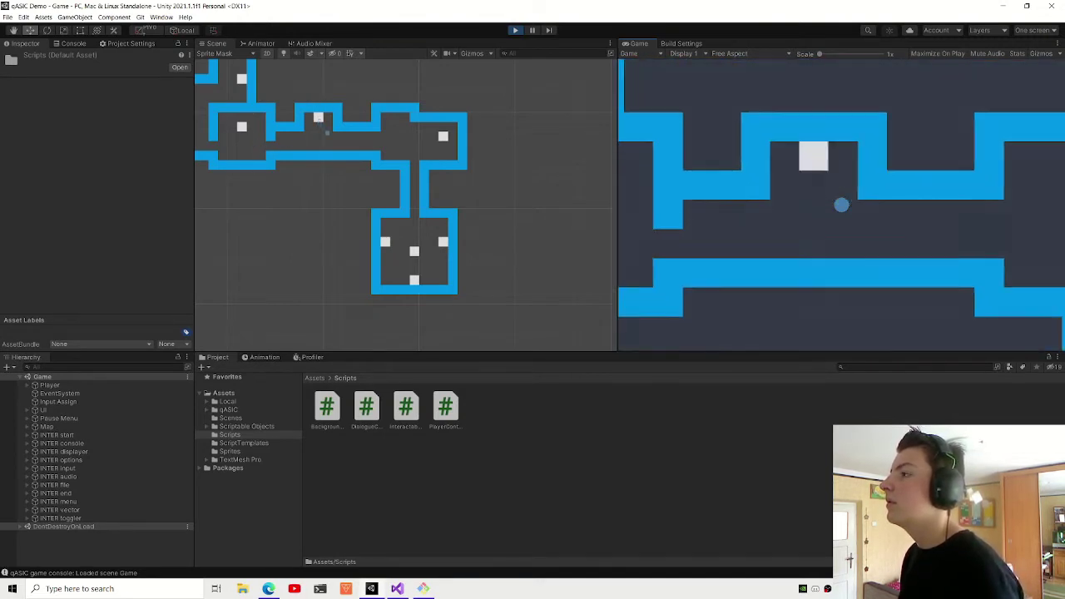
key("d")
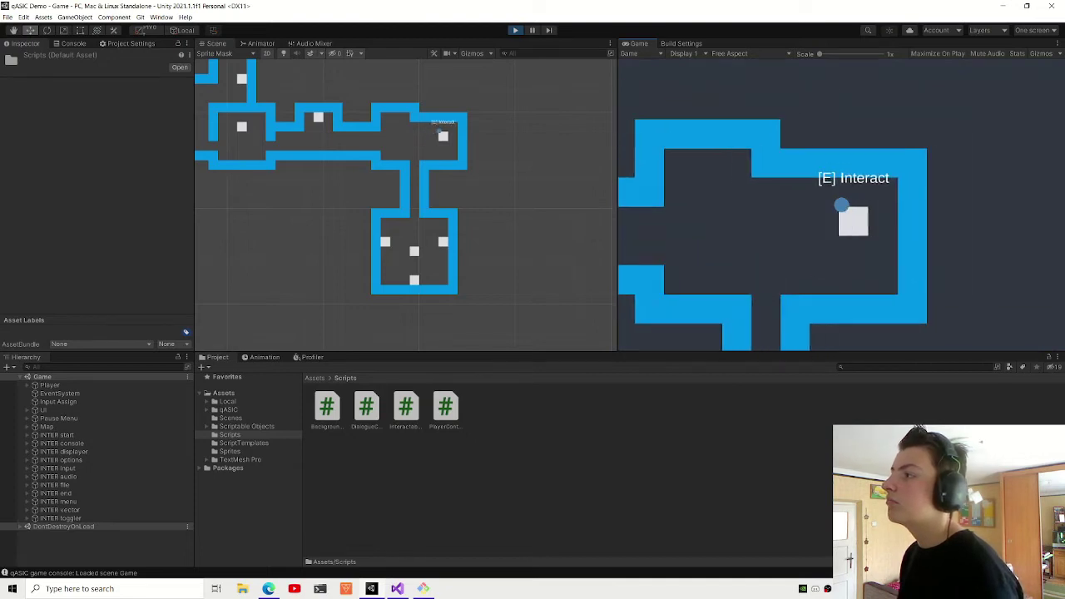
key("e")
key("e")
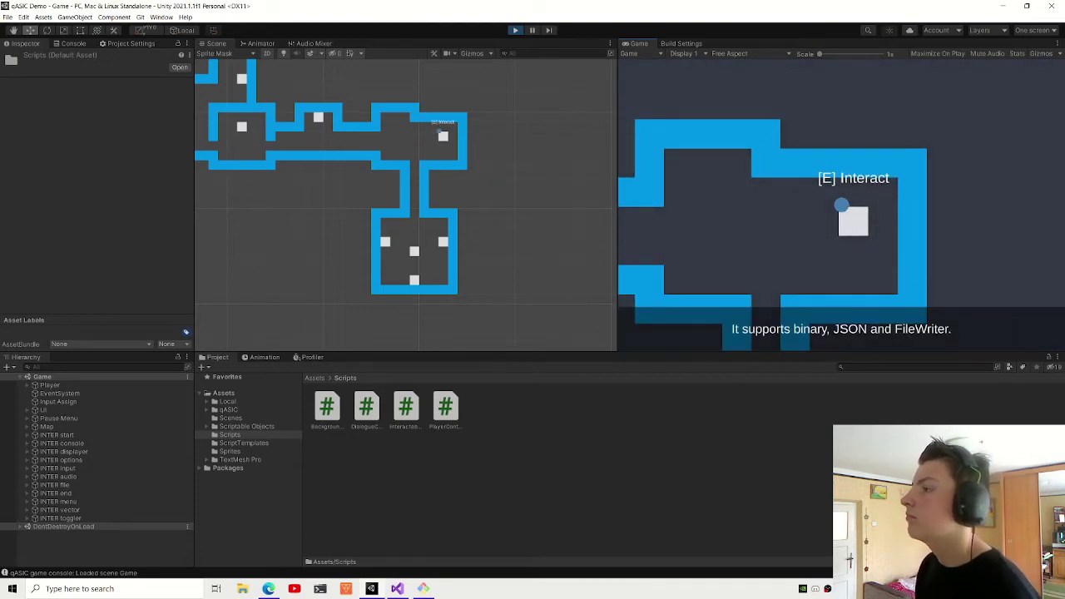
key("e")
key("e")
key("e")
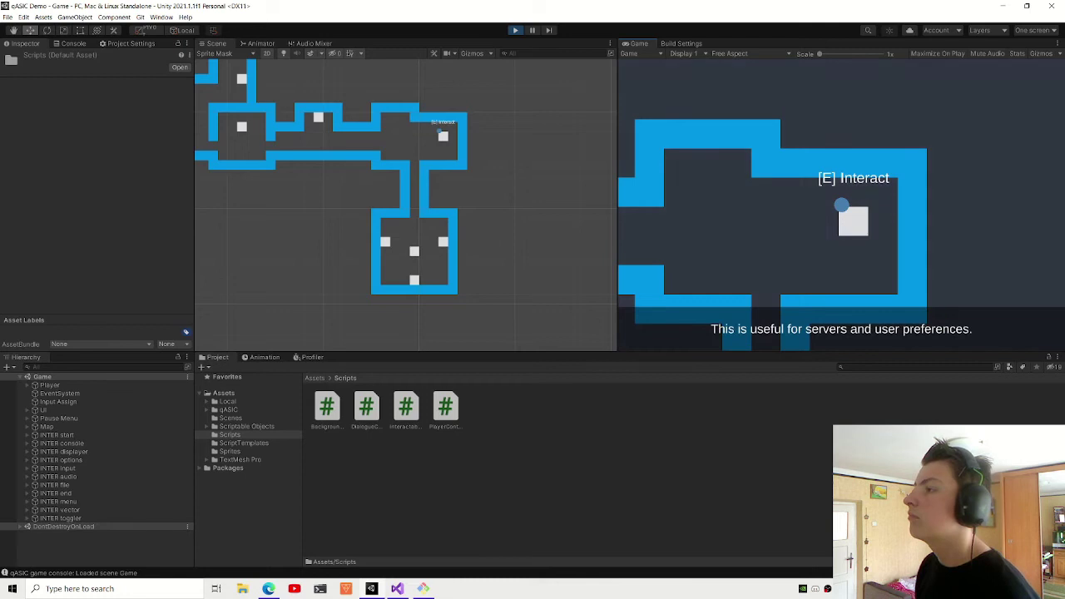
key("e")
key("a")
key("s")
key("s")
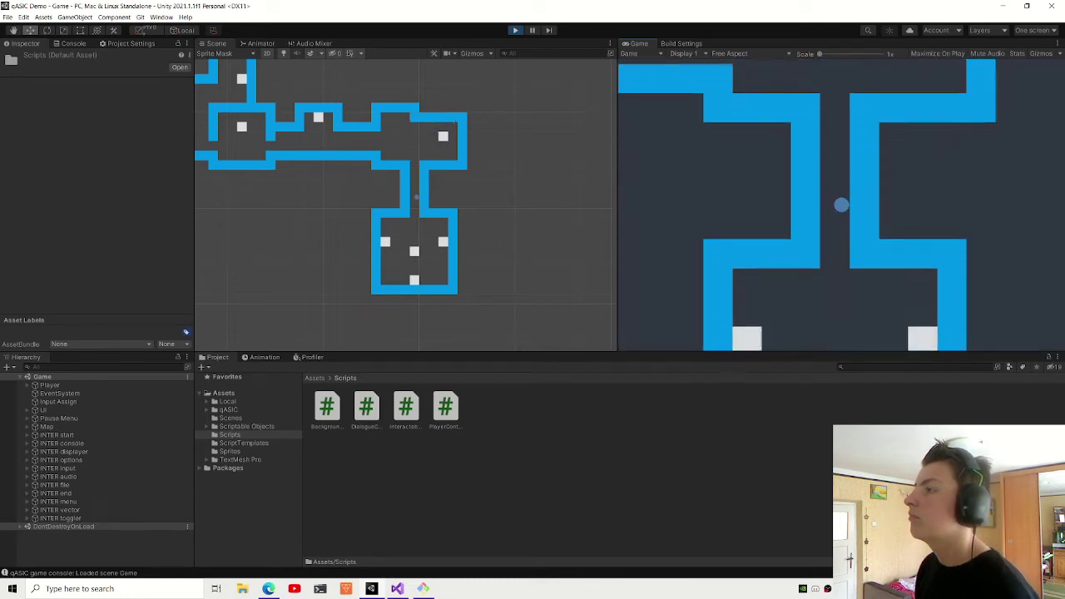
key("e")
key("e")
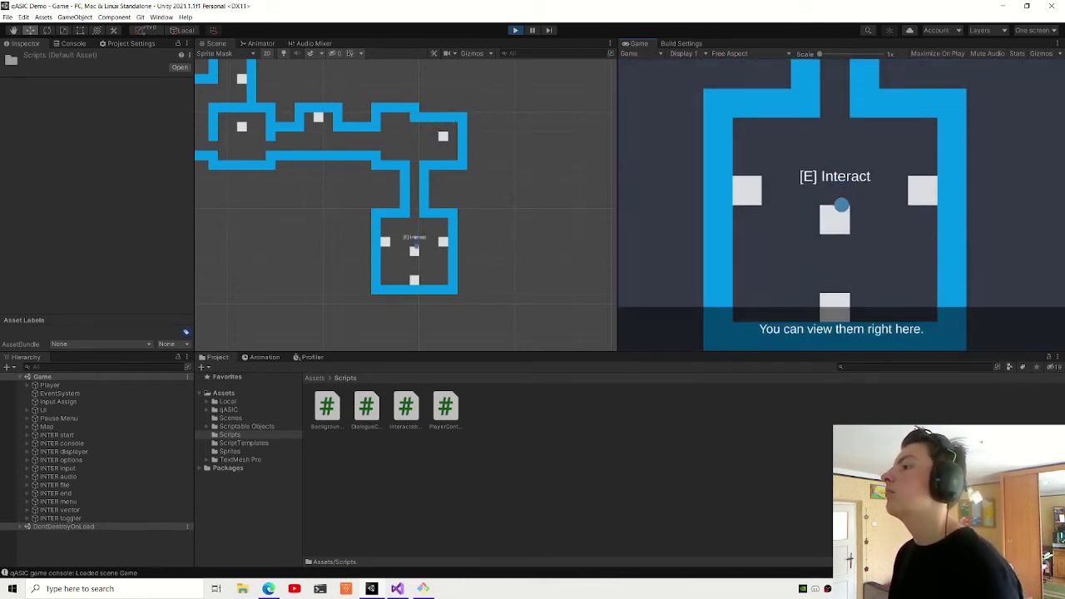
key("e")
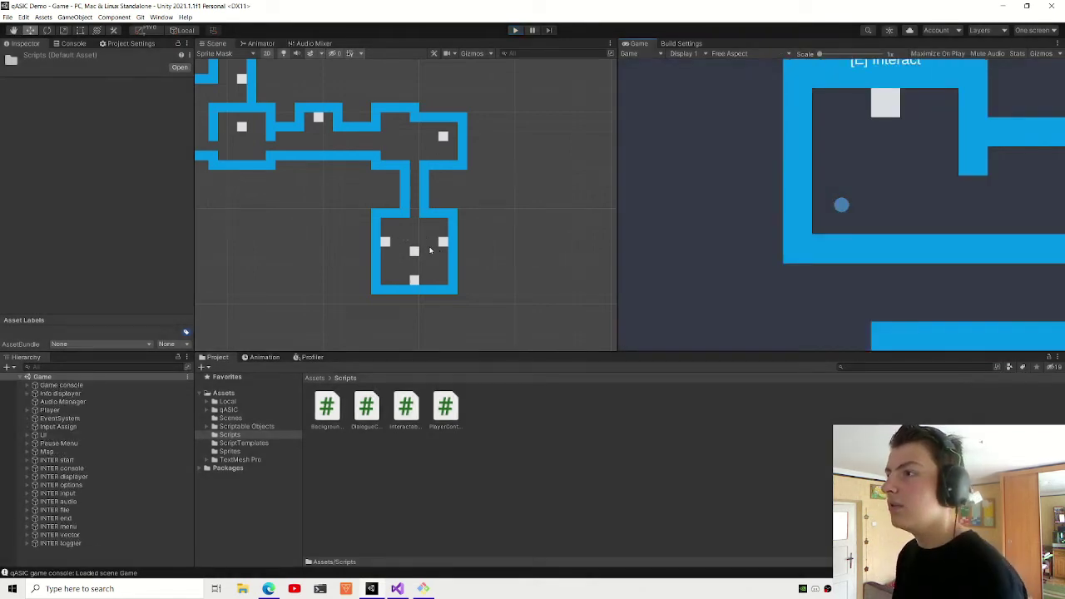
- Raise INTER end from Y -24.5 to -22.5 and nudge INTER menu slightly down
left_click(413, 260)
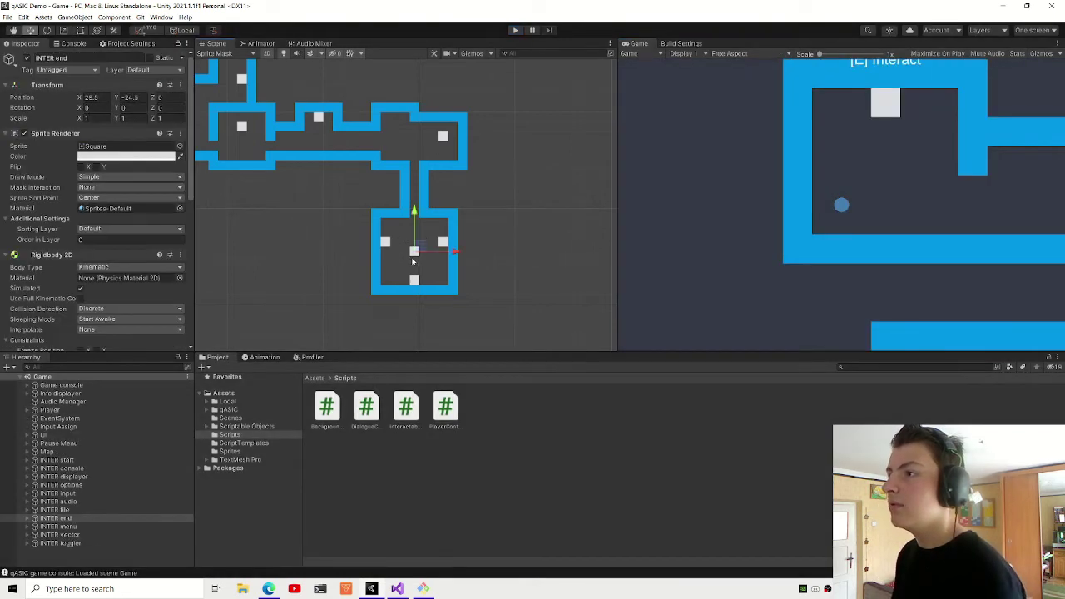
left_click_drag(422, 246, 422, 228)
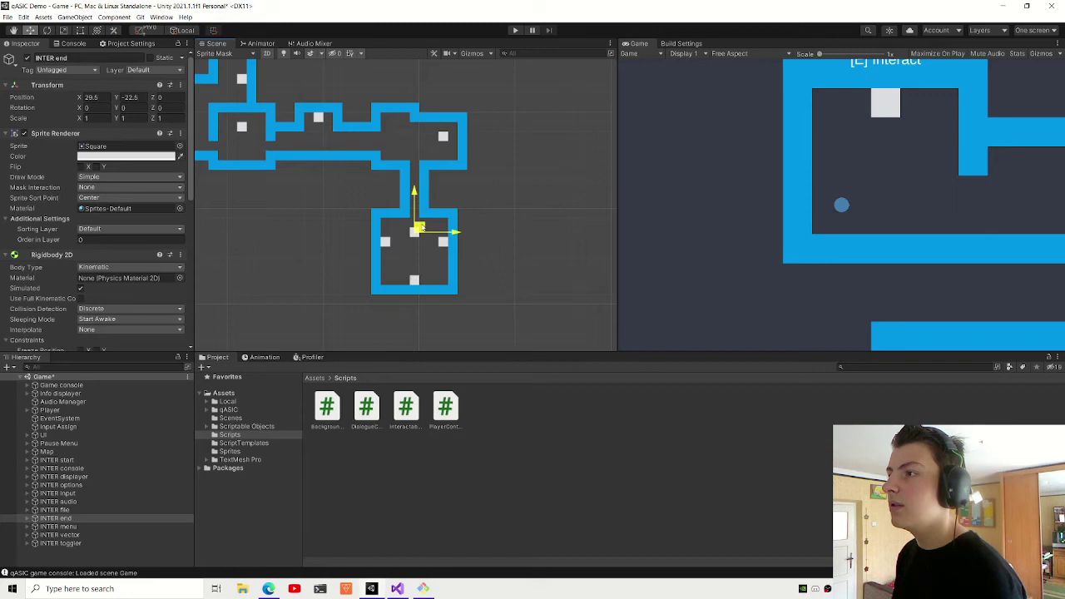
left_click(479, 276)
left_click_drag(384, 242, 391, 256)
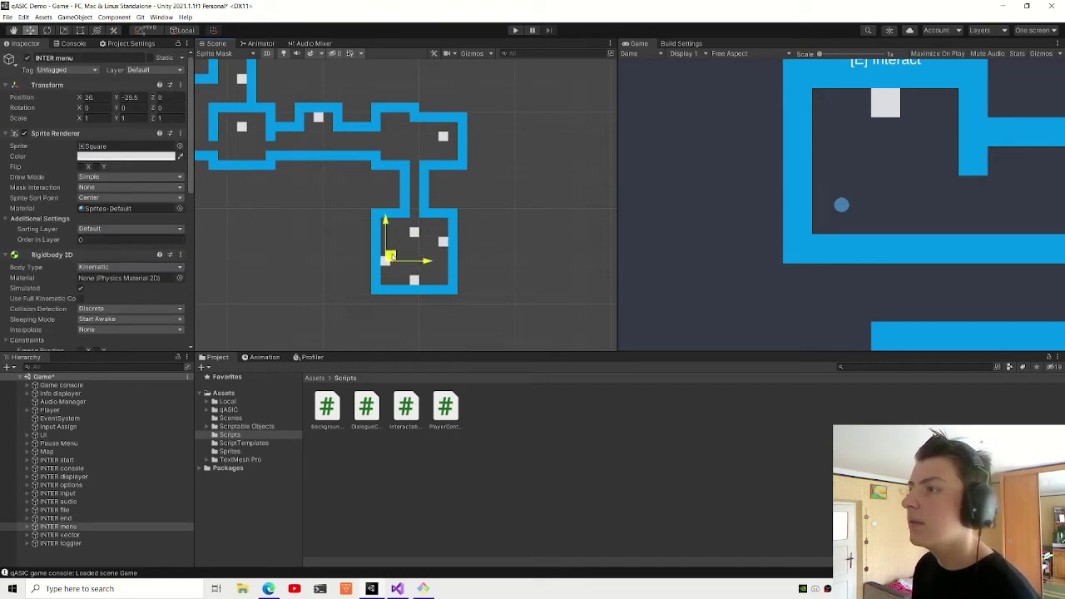
scroll(393, 262, "up", 3)
left_click(481, 254)
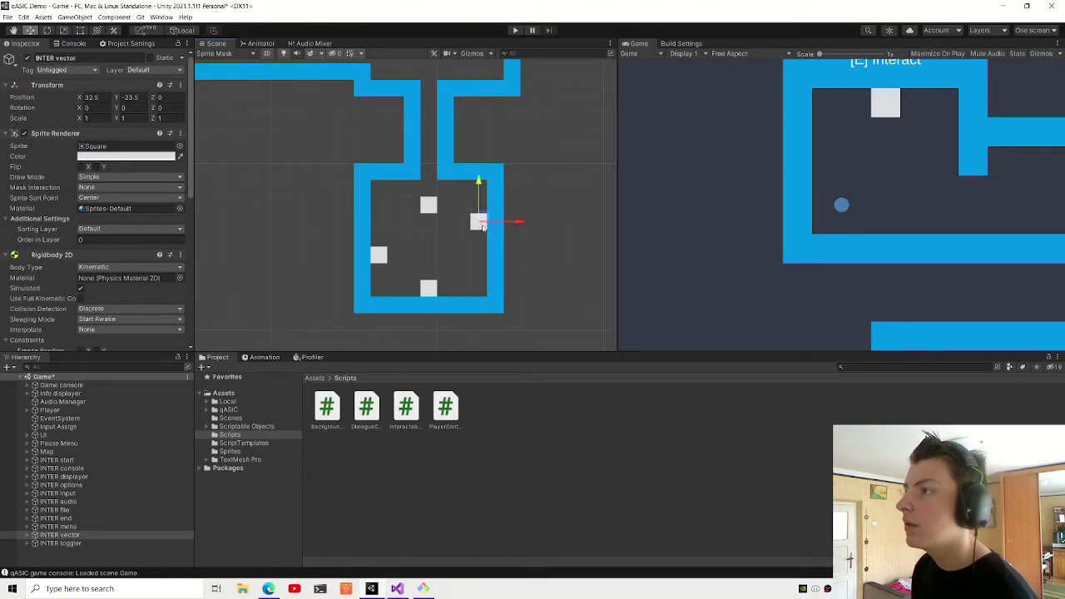
left_click(507, 270)
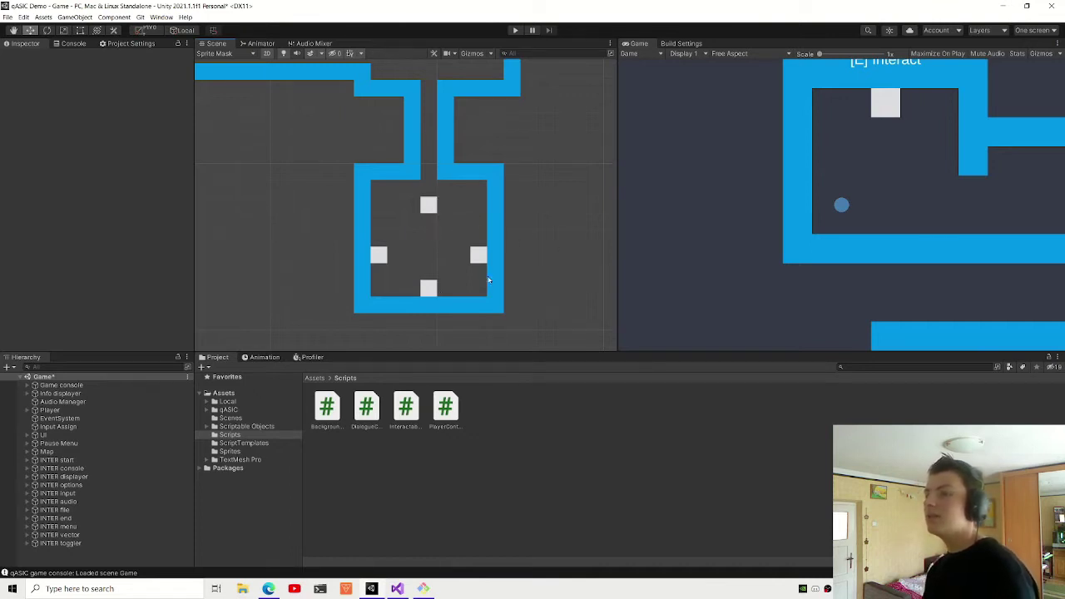
- Save the Game scene, review the whole maze, and collapse INTER start in the Hierarchy
key("ctrl+s")
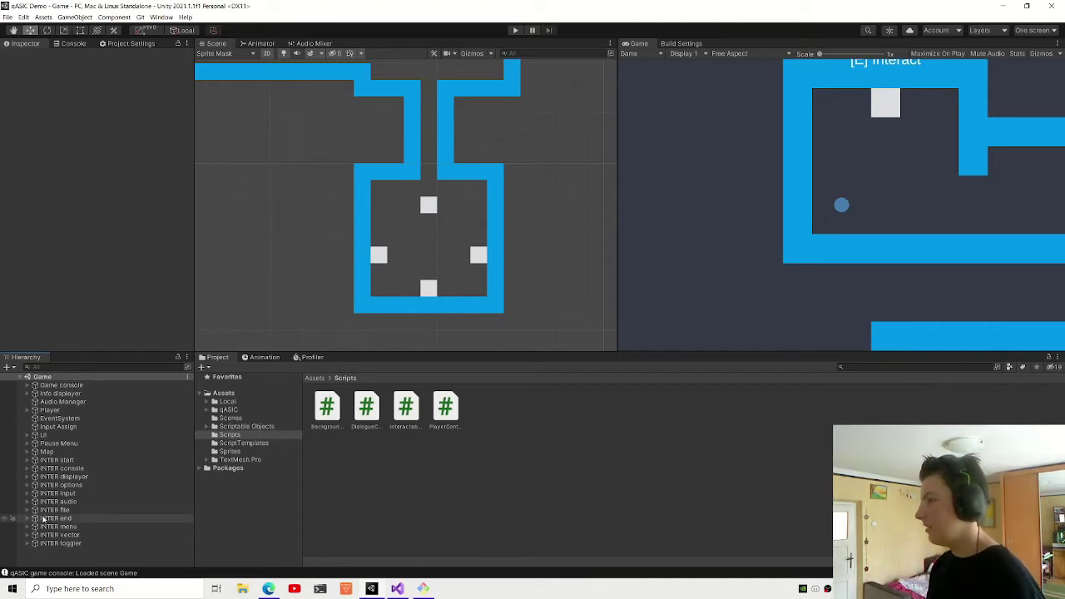
scroll(528, 214, "down", 3)
scroll(550, 241, "down", 2)
scroll(571, 268, "down", 2)
left_click_drag(571, 268, 344, 80)
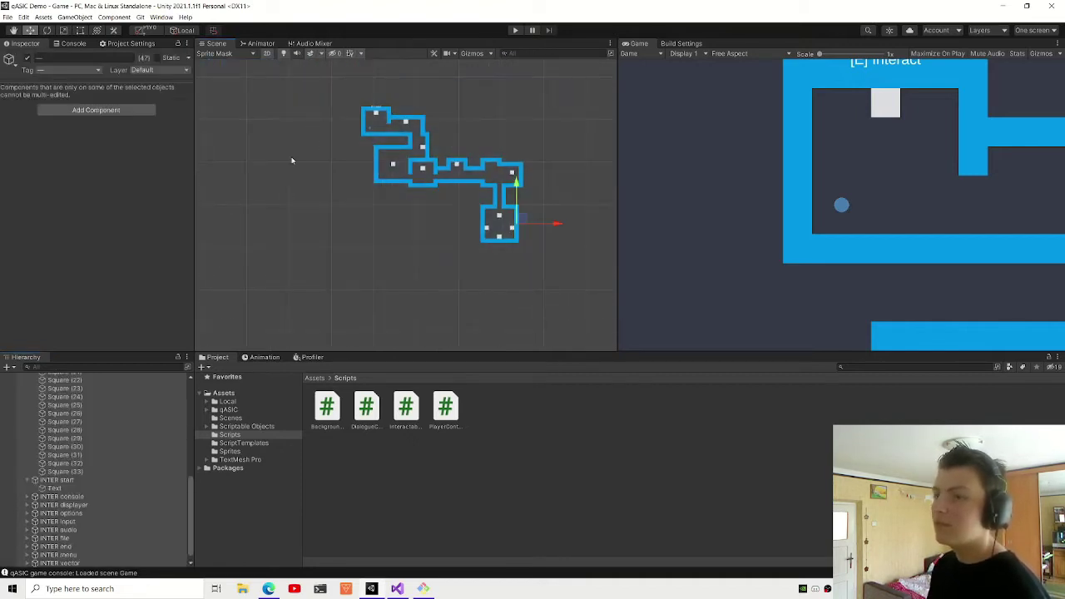
left_click(291, 160)
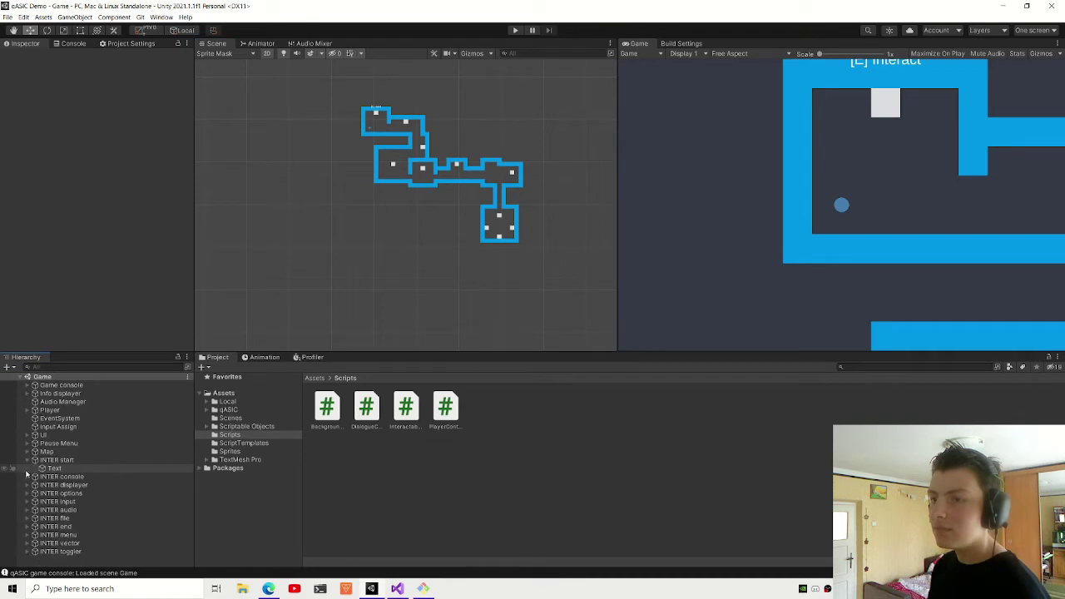
left_click(27, 460)
scroll(367, 124, "up", 3)
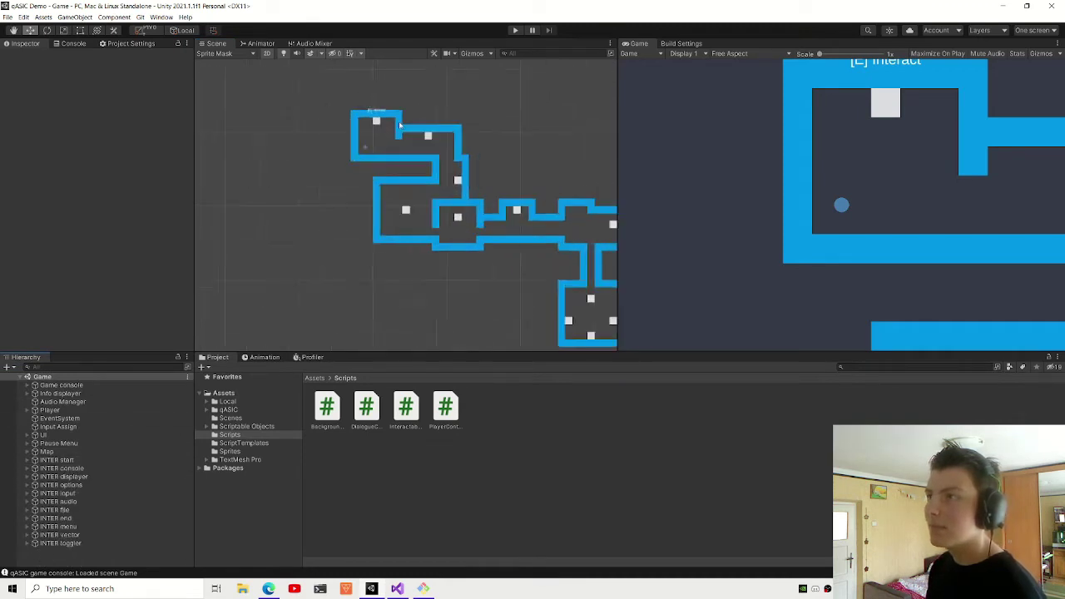
scroll(367, 124, "up", 3)
scroll(367, 124, "up", 3)
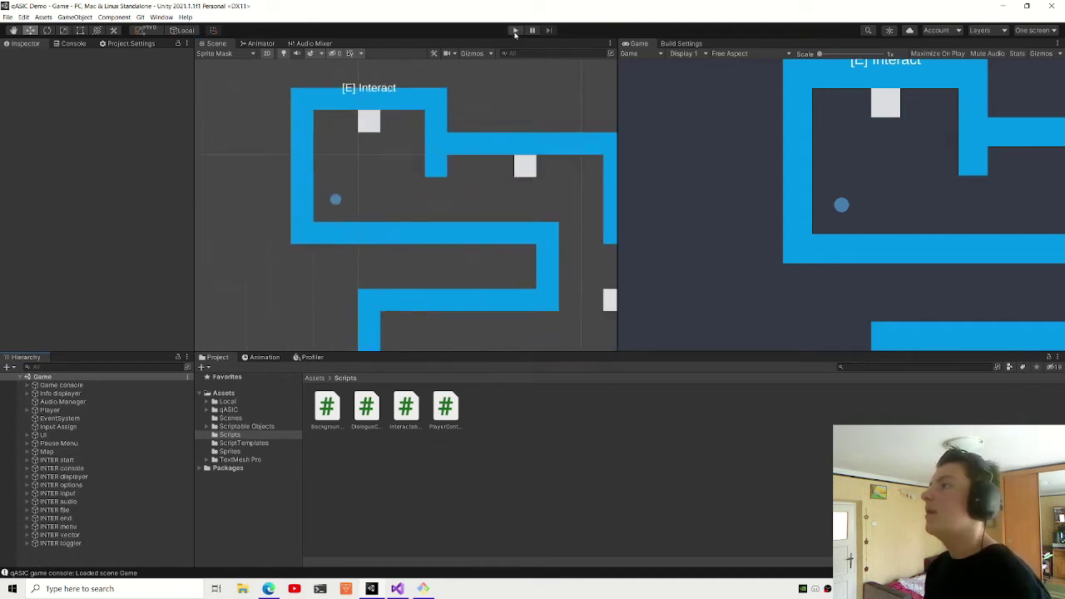
- Play the game and walk around the starting room until the [E] Interact prompt appears
left_click(515, 31)
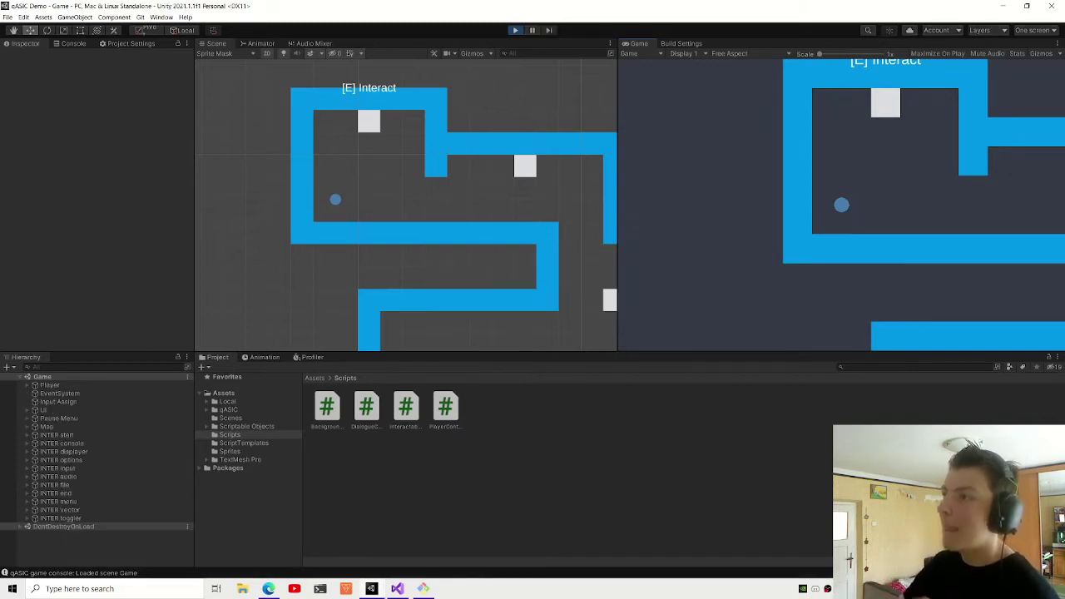
key("d")
key("w")
key("s")
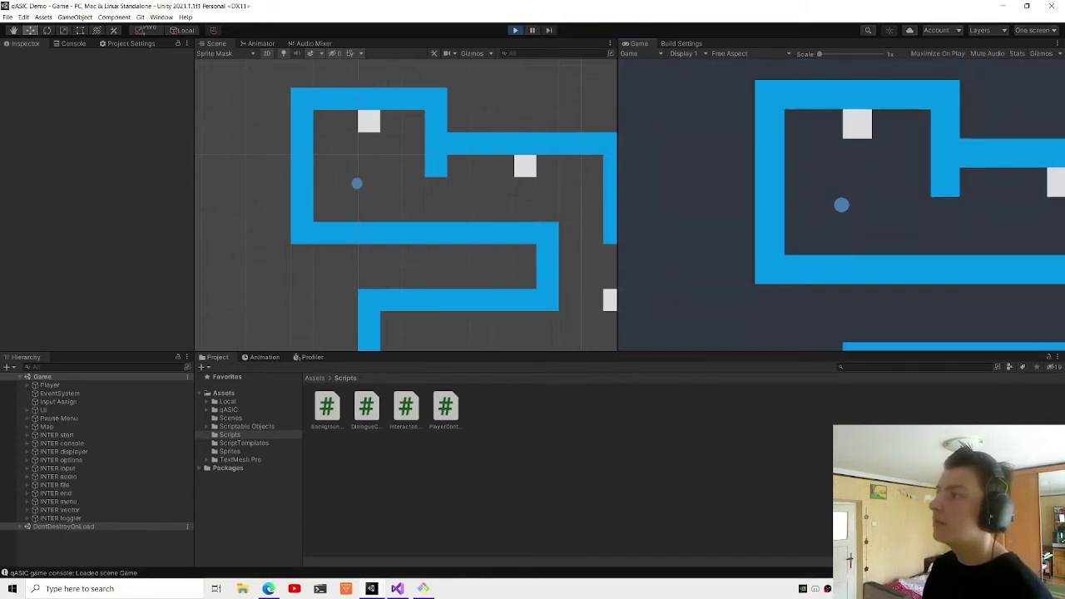
key("d")
key("s")
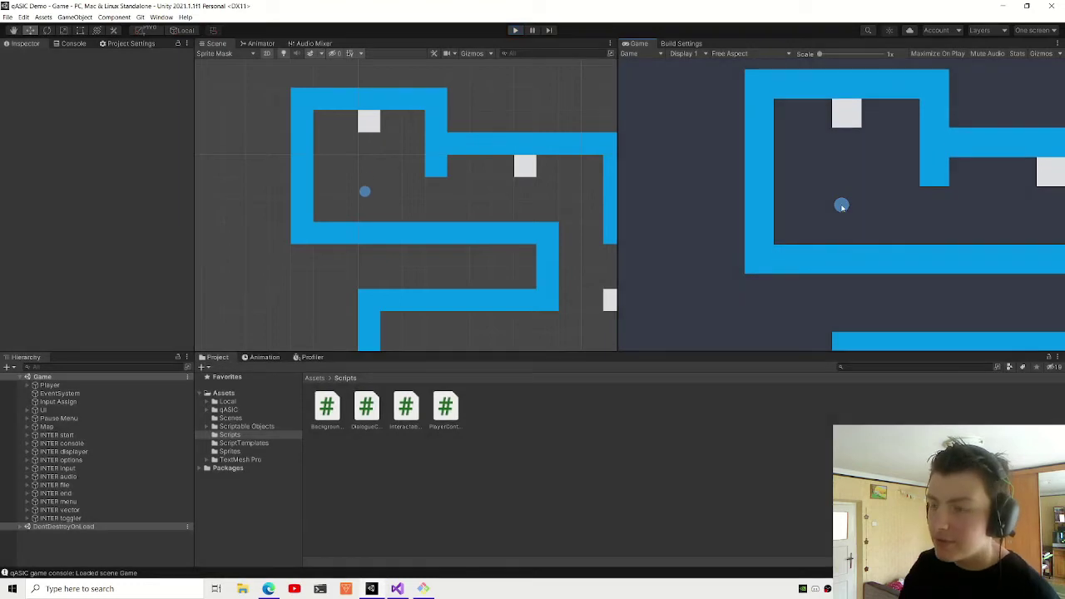
key("a")
key("s")
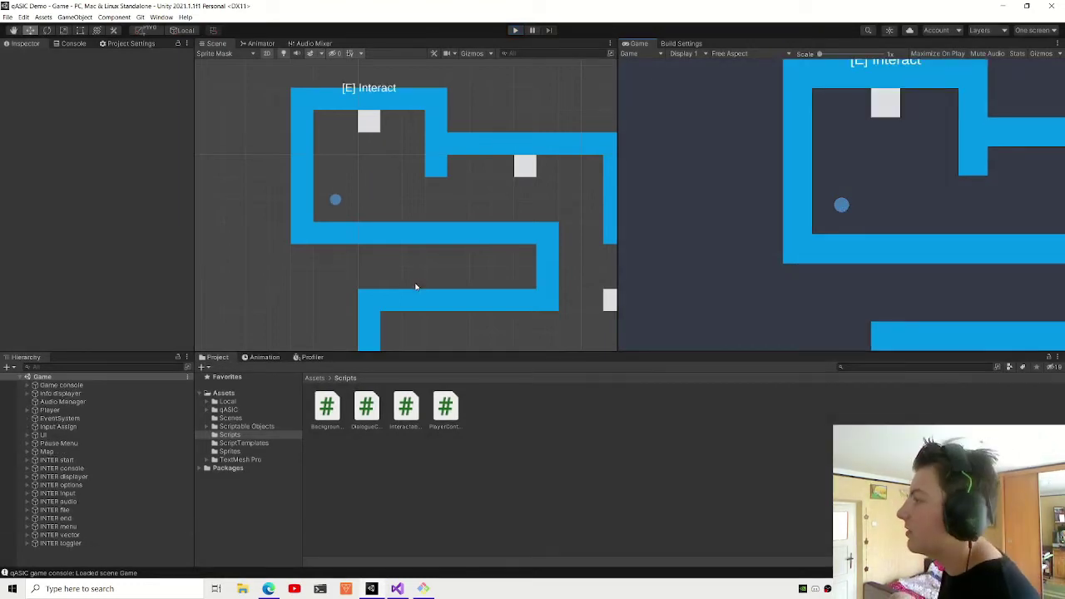
- Zoom out and pan the Scene view over the level, then zoom back in
scroll(316, 242, "down", 2)
scroll(320, 216, "down", 3)
scroll(325, 193, "down", 3)
scroll(325, 193, "down", 3)
middle_click_drag(378, 291, 369, 267)
scroll(485, 226, "up", 1)
scroll(478, 228, "up", 2)
scroll(433, 213, "up", 2)
scroll(366, 192, "up", 2)
scroll(308, 171, "up", 2)
scroll(262, 152, "up", 2)
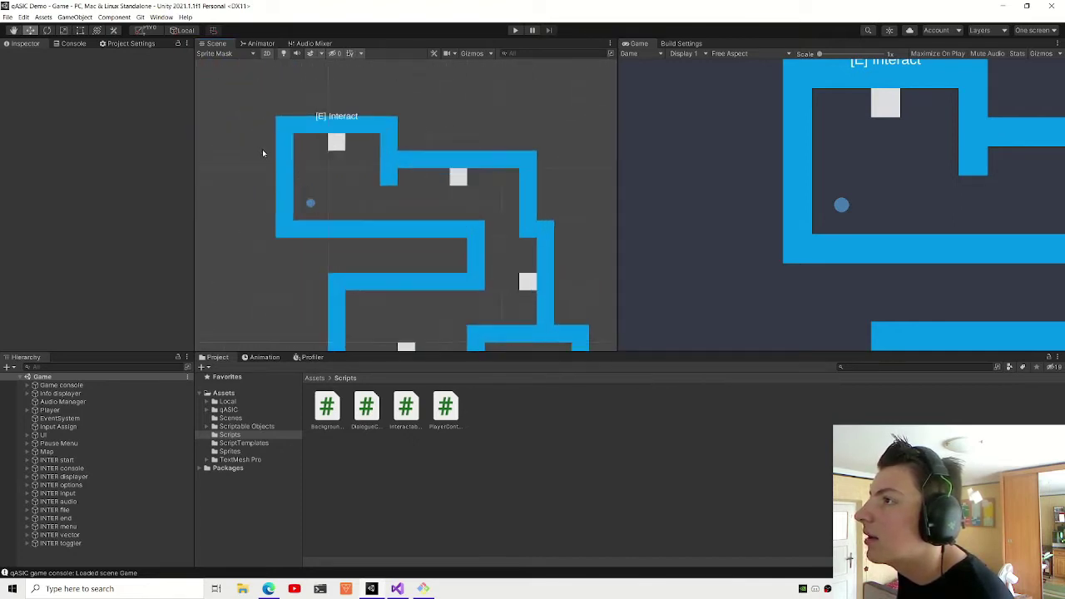
scroll(266, 160, "up", 2)
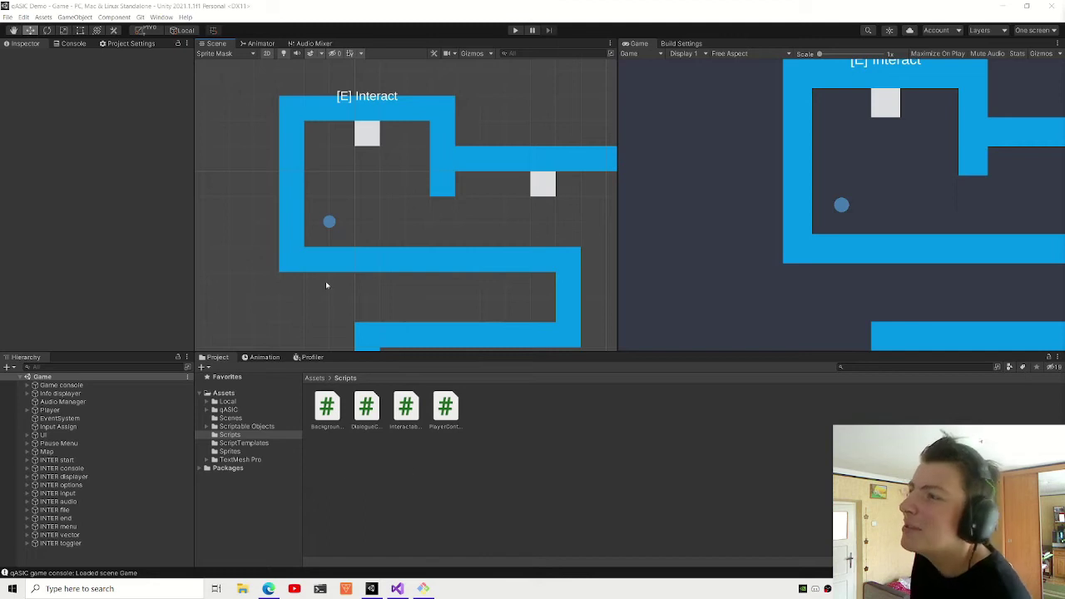
left_click(330, 220)
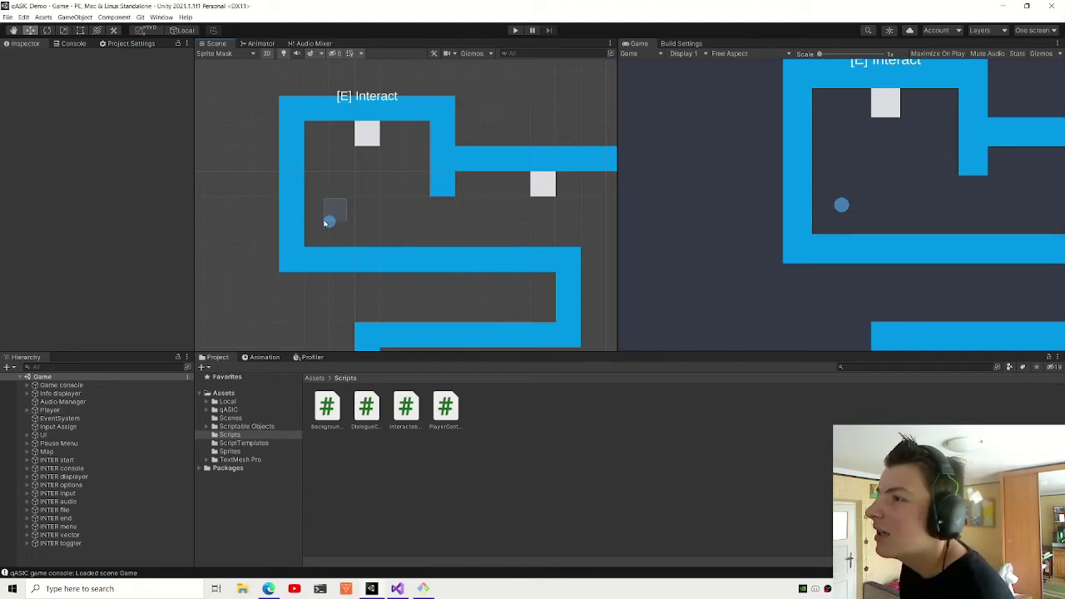
left_click(373, 200)
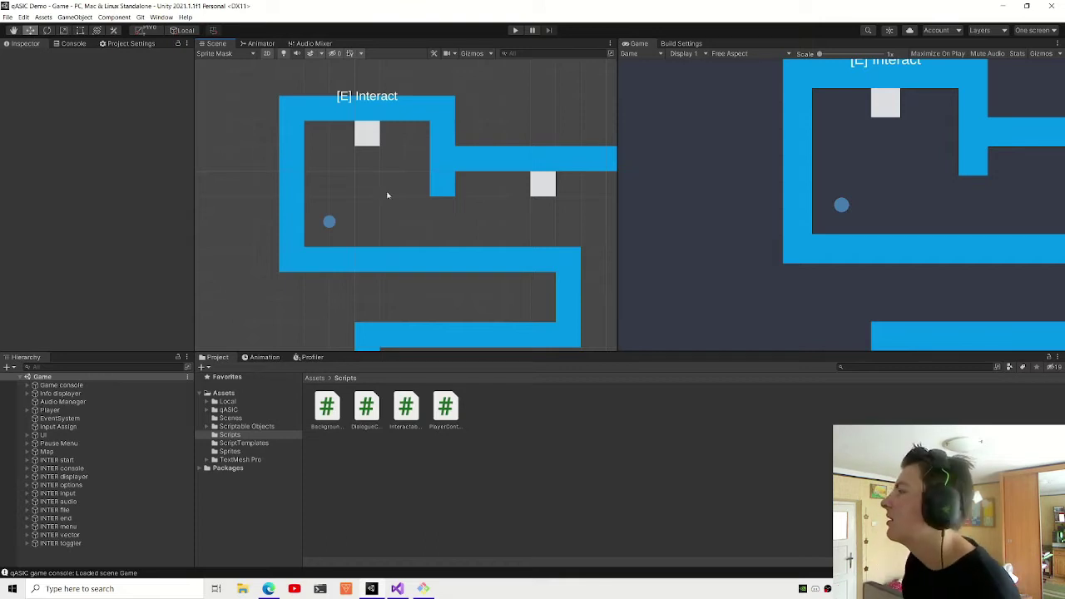
scroll(286, 250, "down", 1)
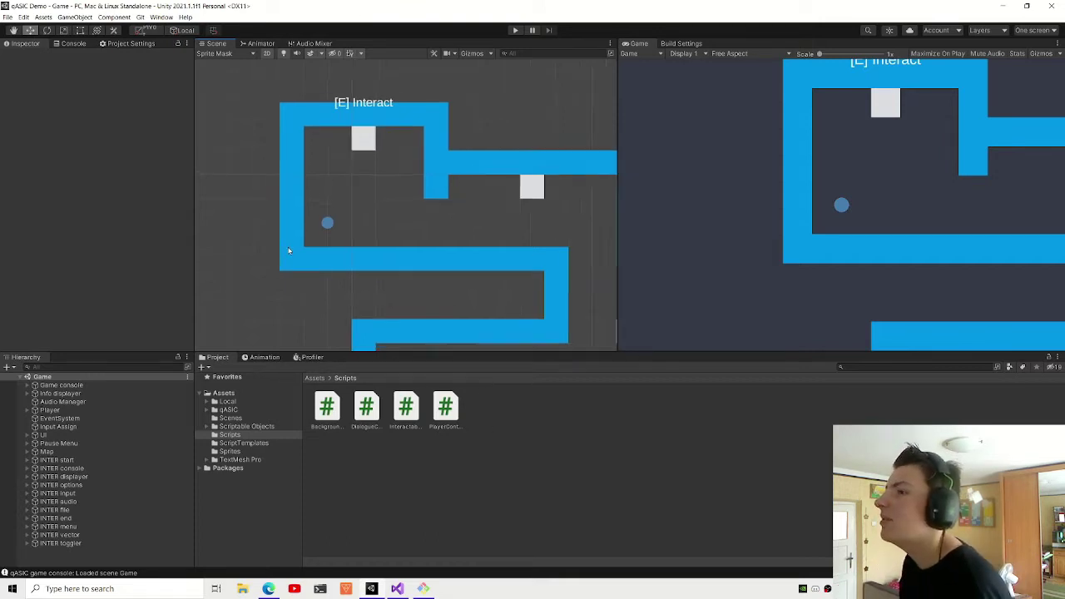
scroll(283, 258, "down", 1)
scroll(267, 258, "down", 2)
scroll(266, 258, "down", 2)
scroll(282, 271, "down", 2)
scroll(332, 321, "down", 2)
middle_click_drag(332, 321, 337, 265)
left_click_drag(264, 161, 491, 331)
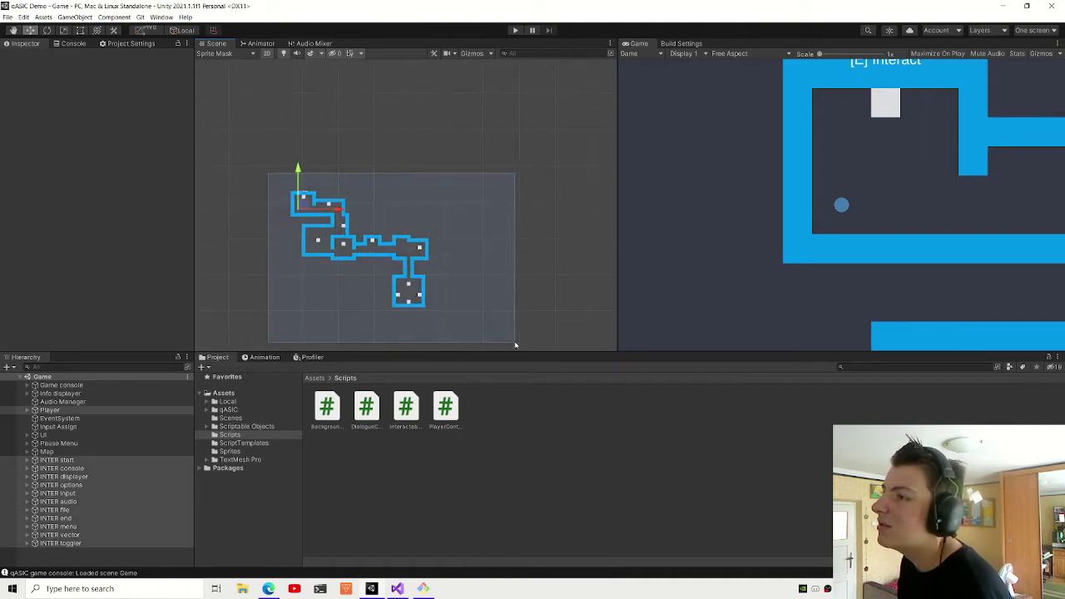
left_click(346, 372)
scroll(83, 458, "up", 5)
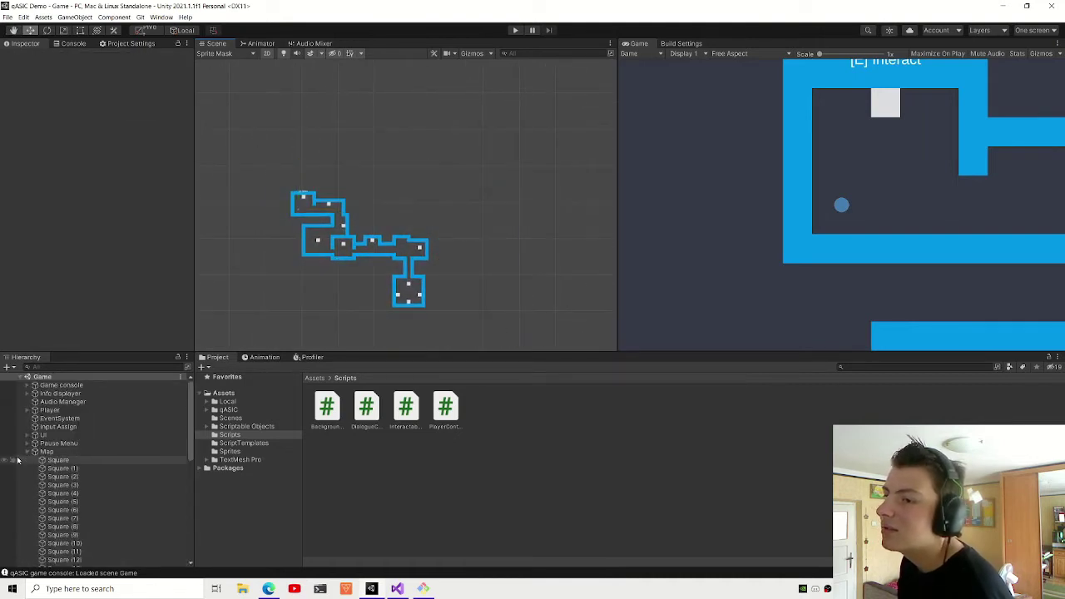
left_click(28, 452)
left_click(28, 460)
left_click(33, 461)
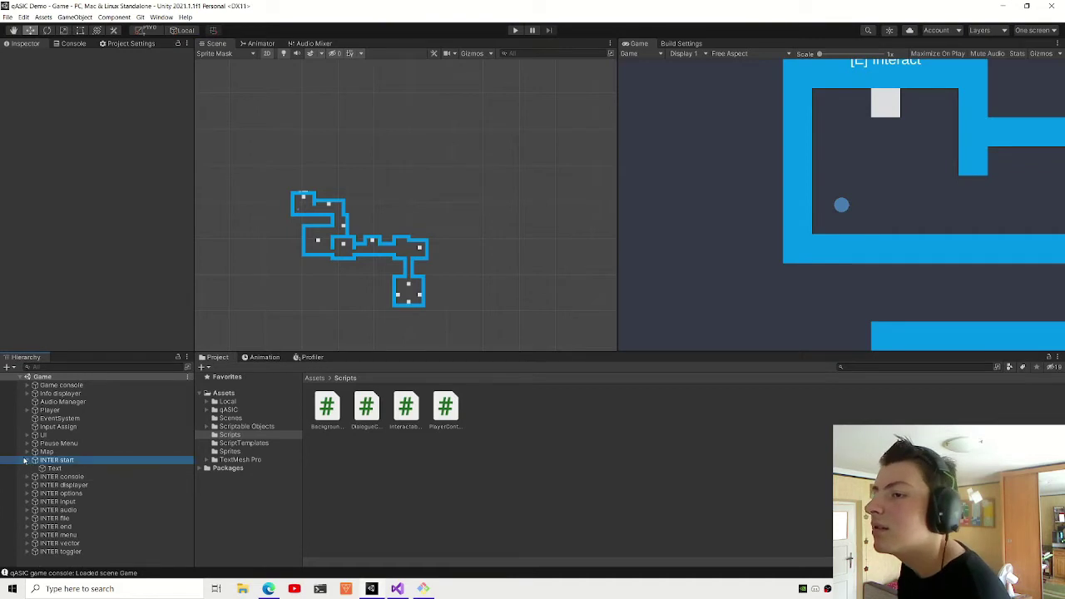
left_click(269, 181)
scroll(281, 197, "up", 2)
scroll(327, 210, "up", 4)
scroll(324, 208, "up", 3)
left_click(304, 171)
left_click(212, 299)
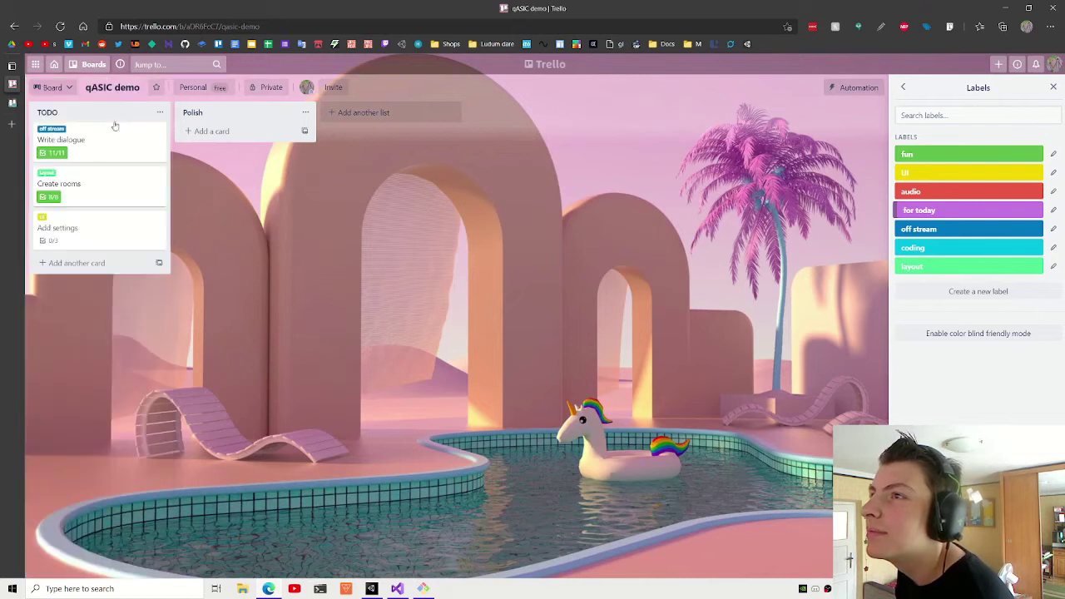
left_click(84, 237)
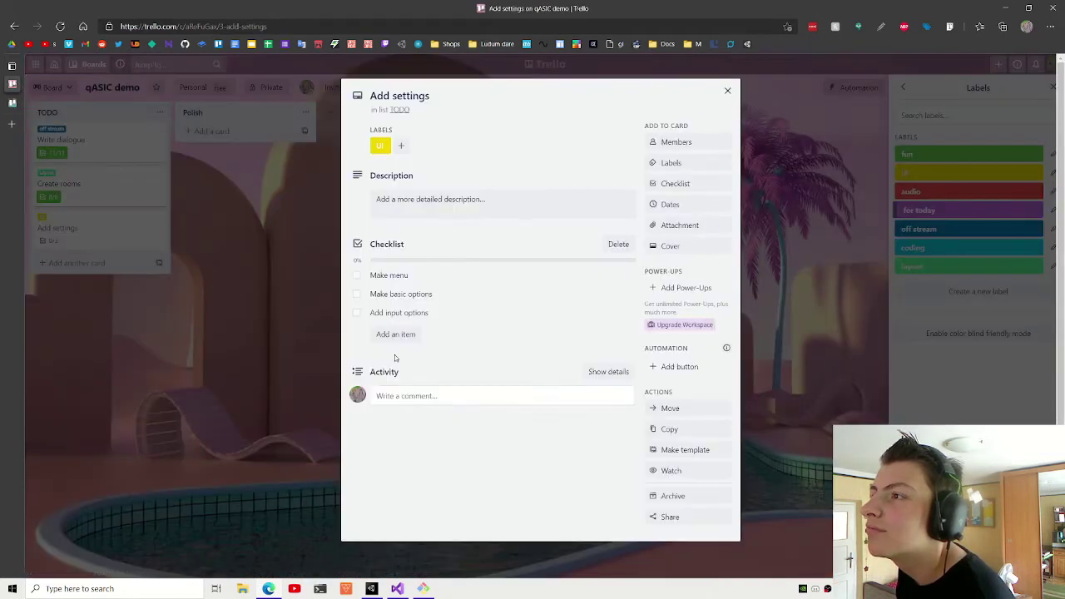
key("Escape")
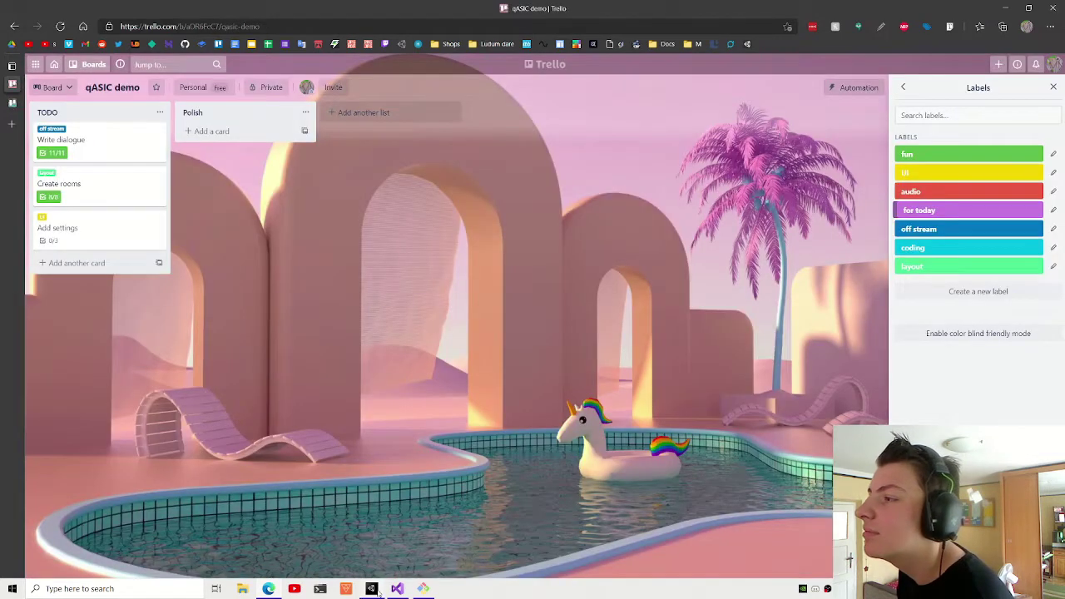
left_click(372, 588)
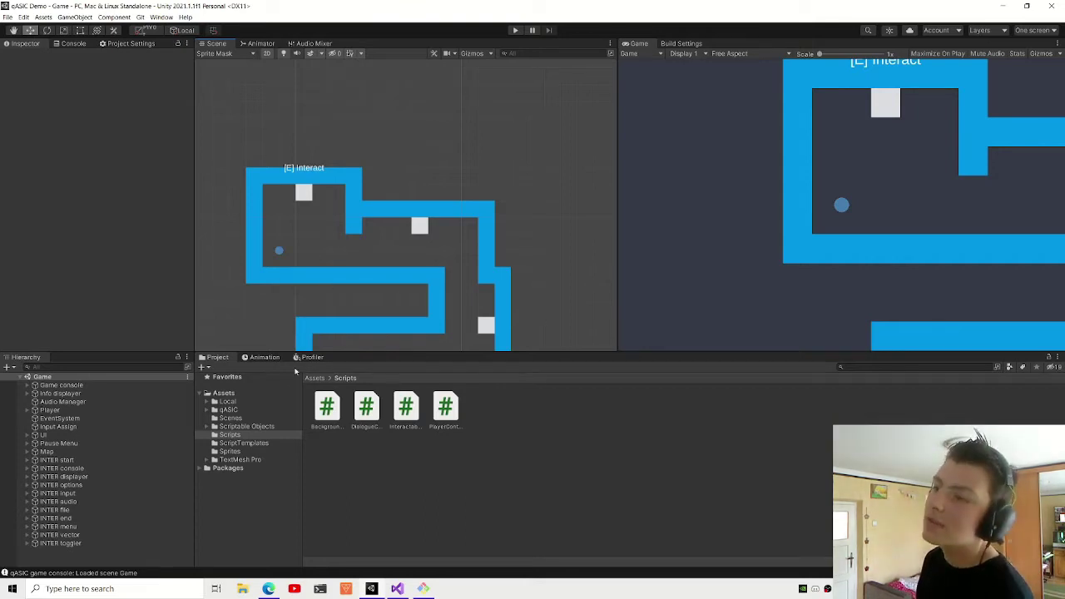
- Return from the git terminal to Unity and zoom out over the Game scene's blue maze
key("alt+Tab")
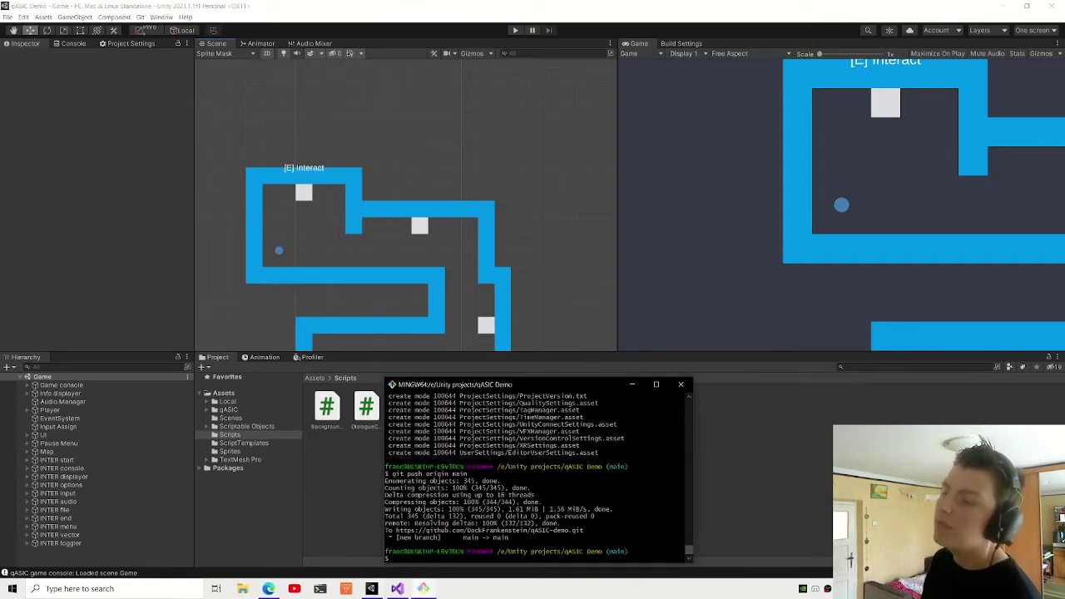
left_click(244, 297)
scroll(261, 329, "down", 1)
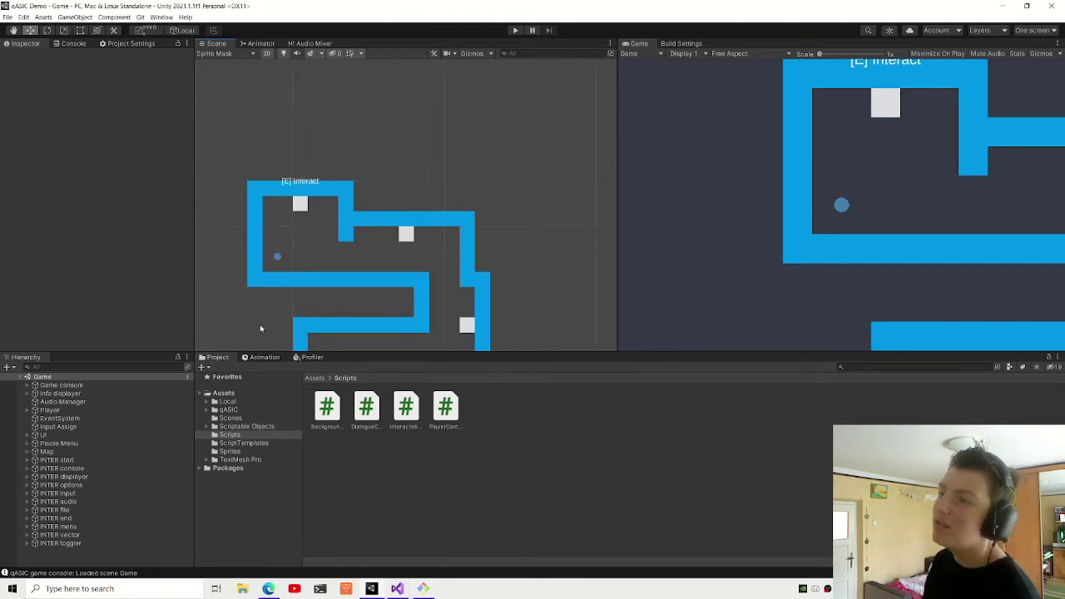
scroll(277, 228, "down", 2)
scroll(378, 169, "down", 2)
scroll(372, 151, "down", 2)
scroll(371, 151, "down", 1)
scroll(366, 146, "down", 1)
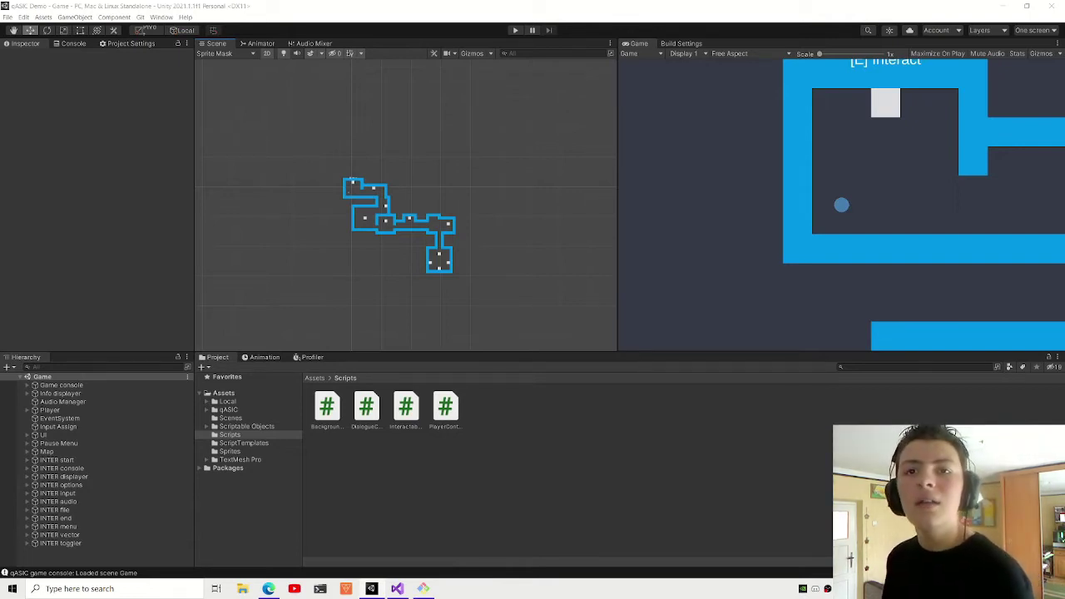
- Snip the Netlify usage card showing 736 MB/100 GB bandwidth and 7/300 build minutes
key("super+shift+s")
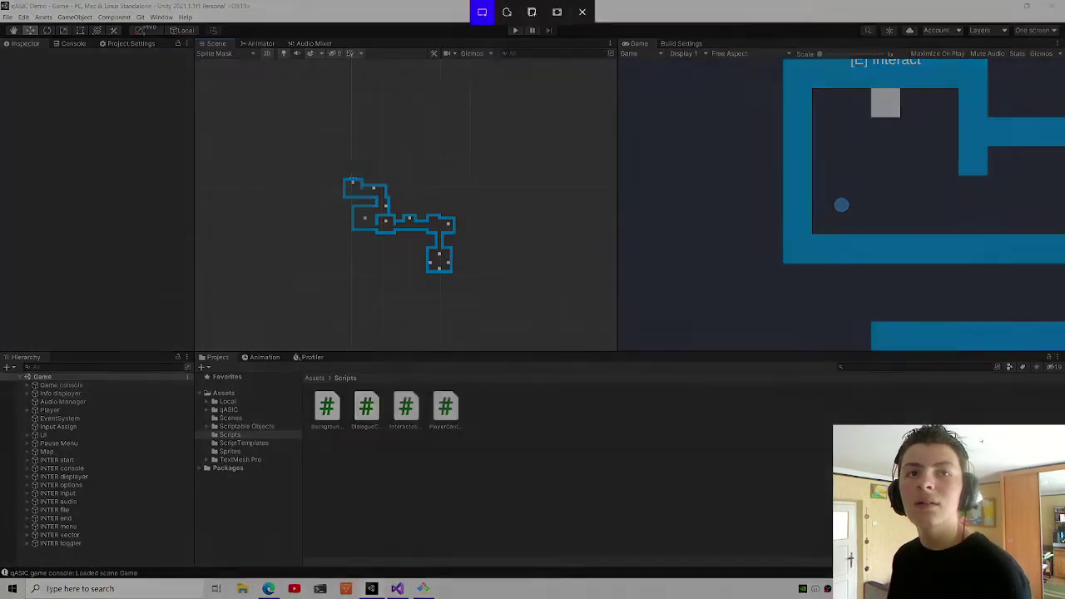
key("Escape")
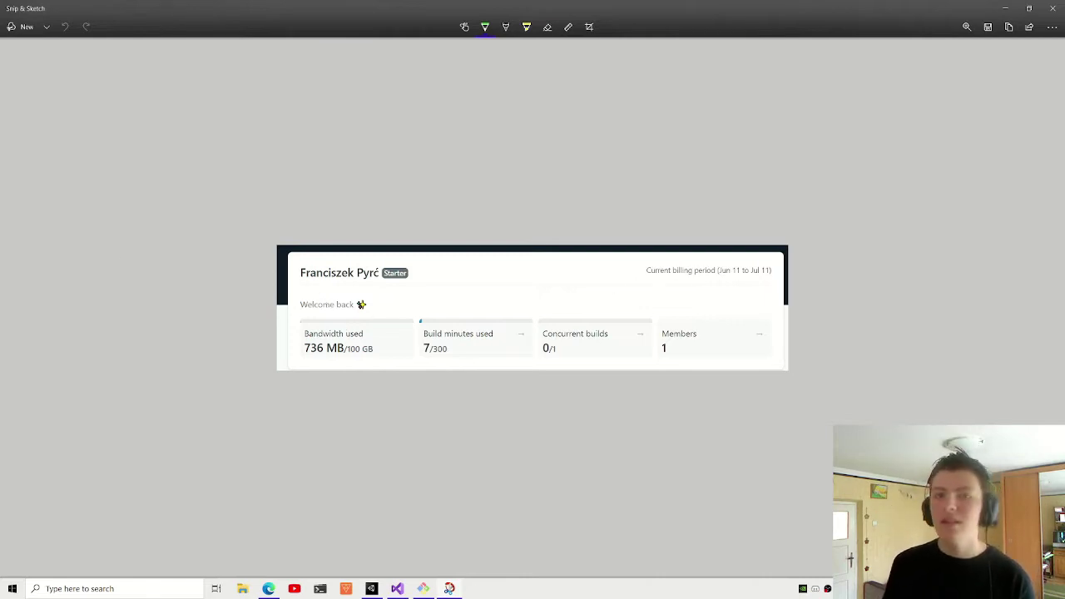
left_click(1033, 593)
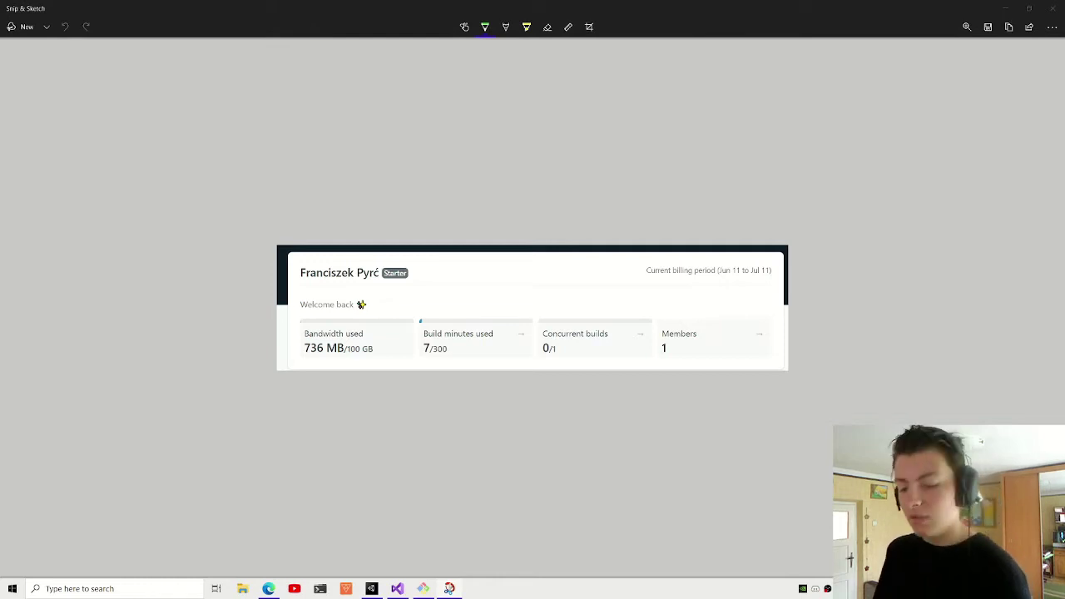
- Search 'netlify bandwidth u…' in Edge and open the 'Netlify and bandwidth' article
type("net")
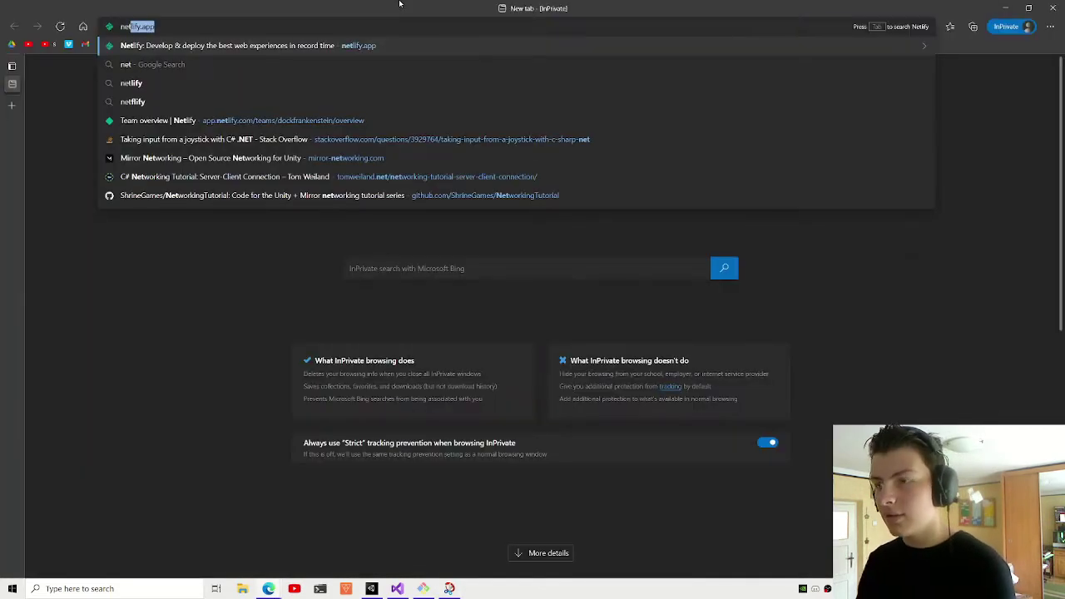
type("lify bandwidt")
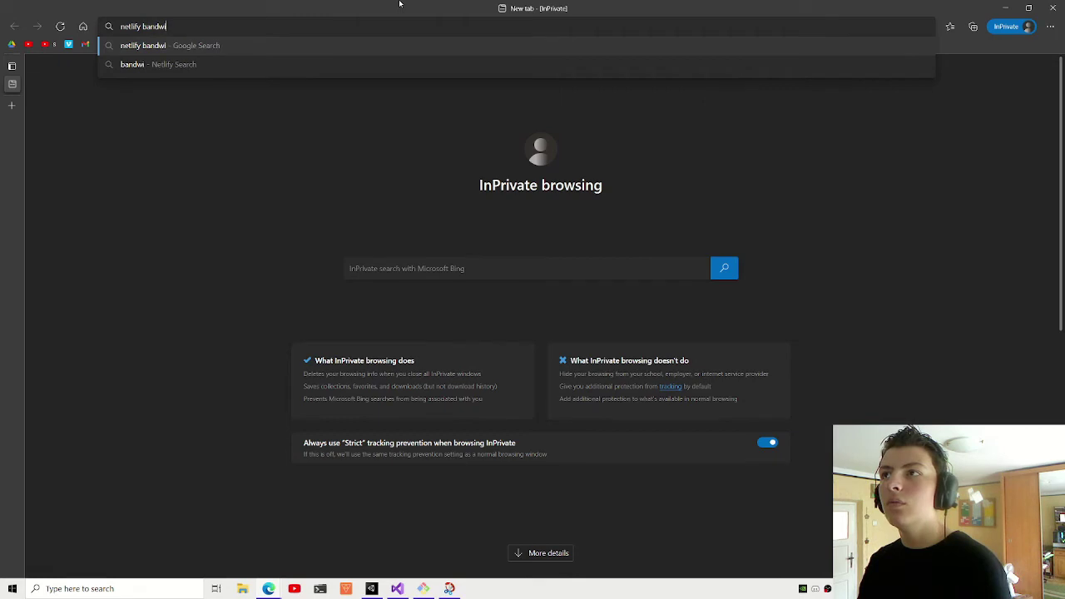
type("h used will it reset?")
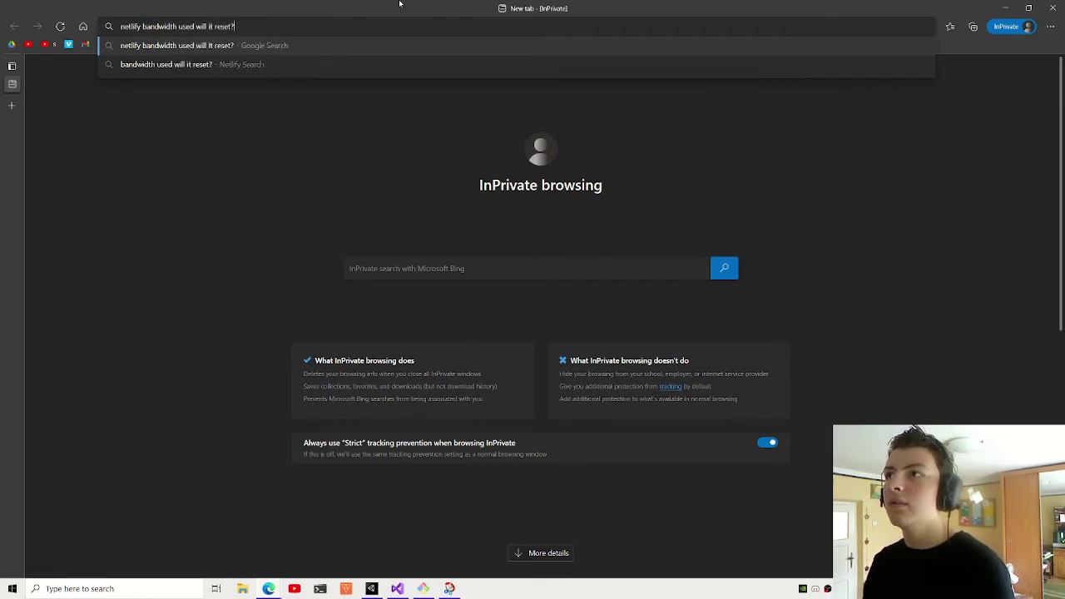
key("Return")
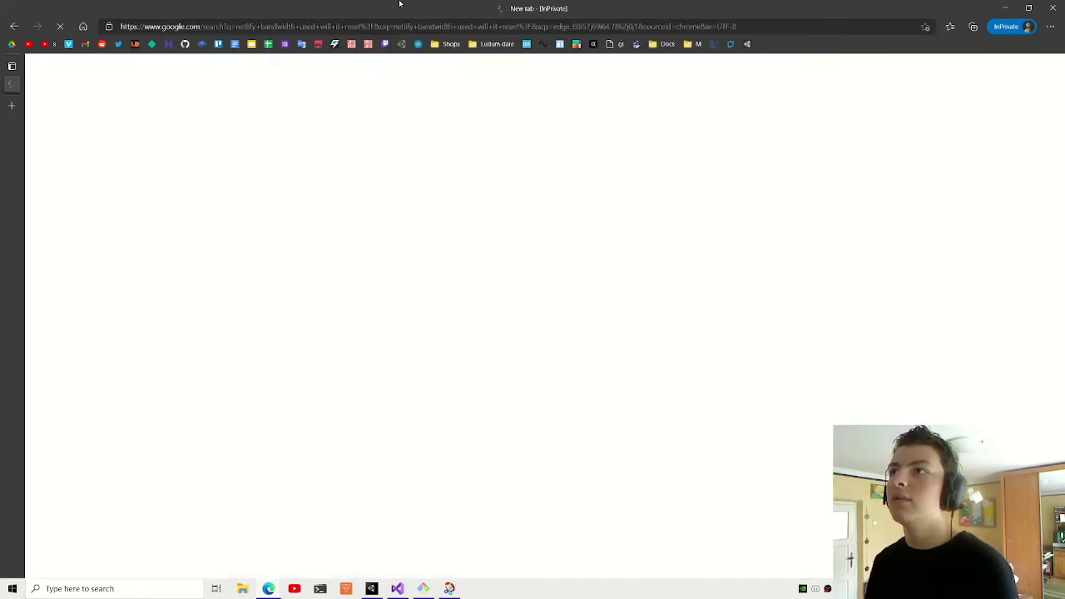
left_click(556, 501)
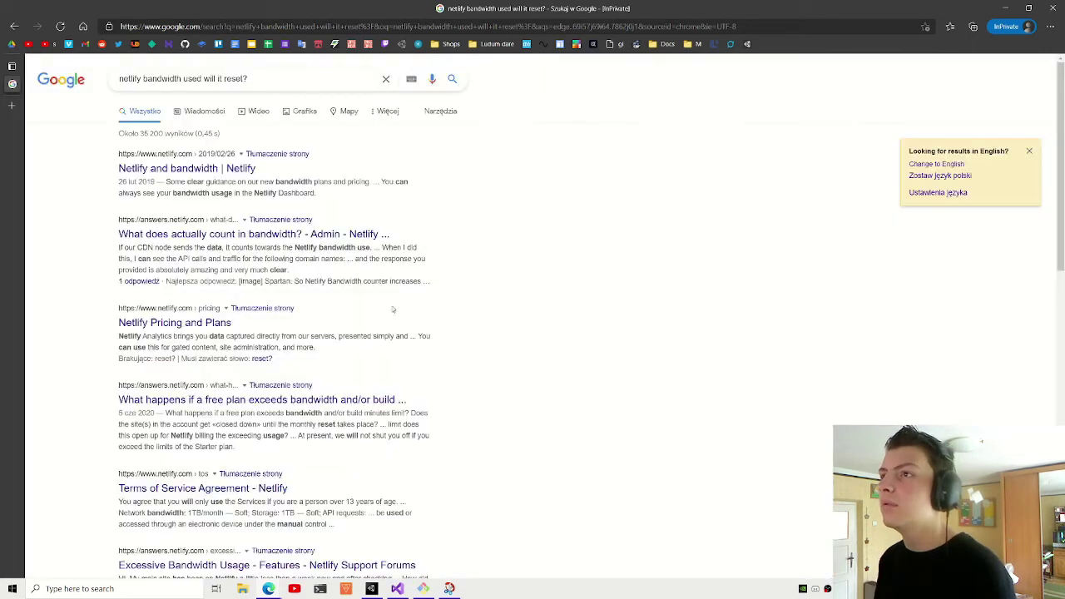
left_click(209, 168)
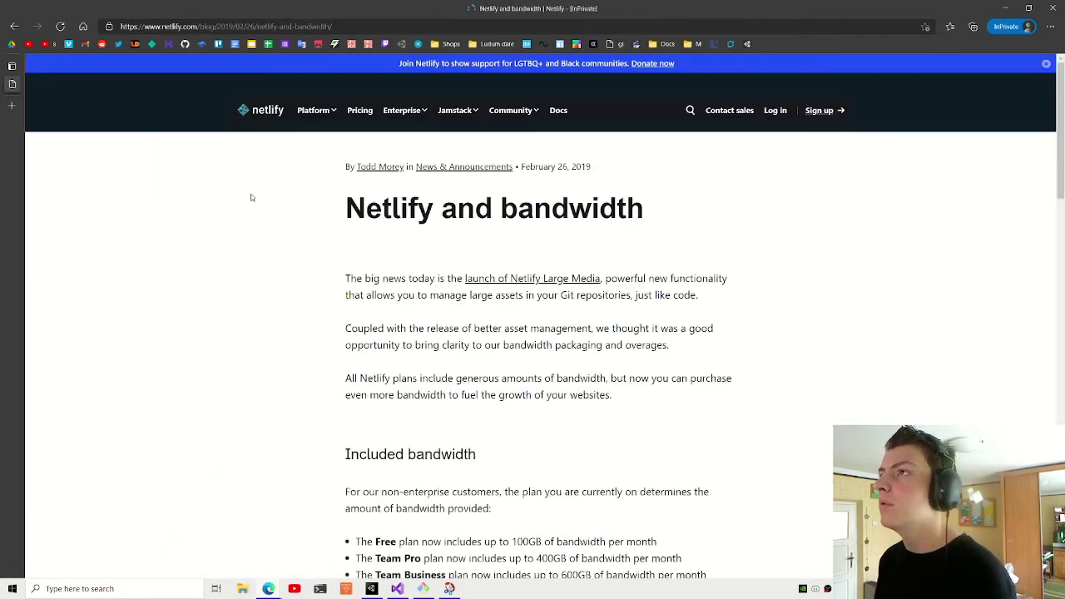
- Read the article, noting the Free plan's 100GB monthly bandwidth allowance and included plans
left_click_drag(410, 278, 653, 311)
left_click(653, 311)
scroll(653, 311, "down", 4)
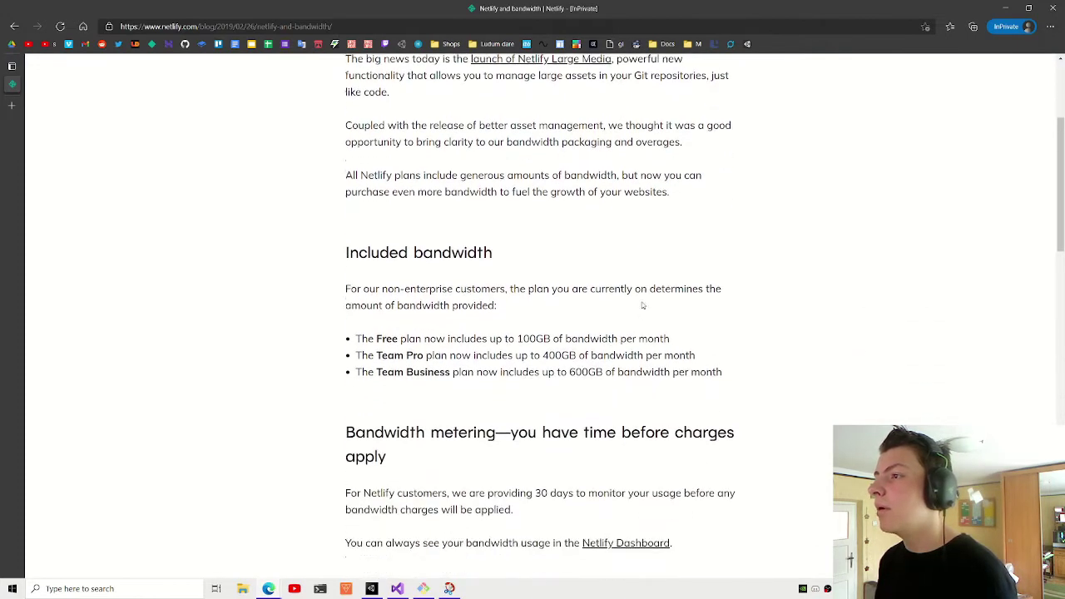
left_click_drag(426, 243, 551, 243)
left_click(551, 243)
left_click_drag(669, 243, 423, 210)
left_click(423, 209)
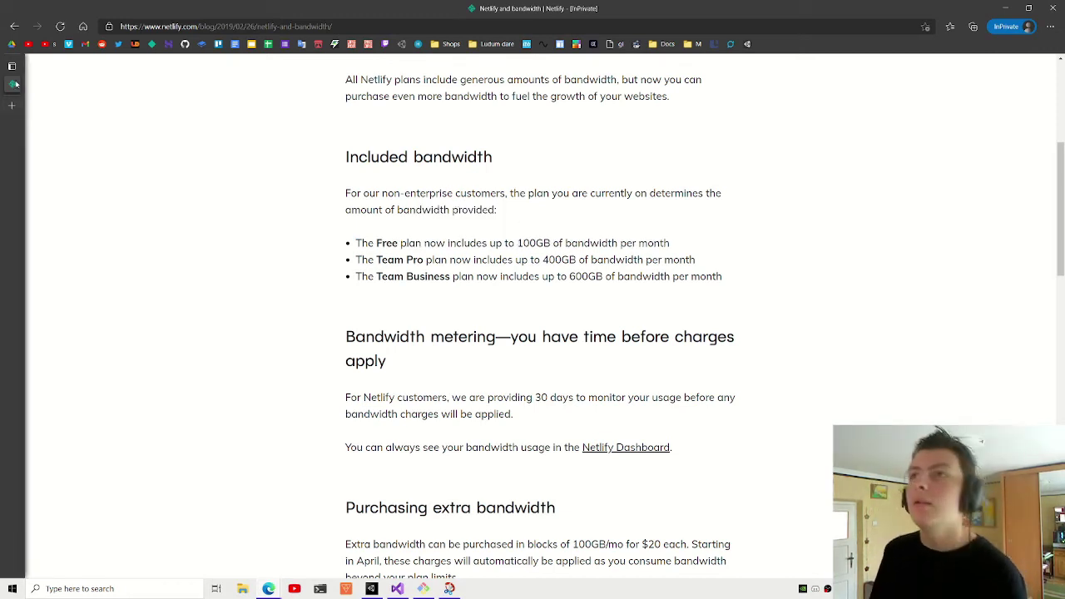
key("ctrl+l")
- Search 'netlify build minutes' and open the Build Minutes Pricing FAQ and Netlify Pricing results in new tabs
type("netl")
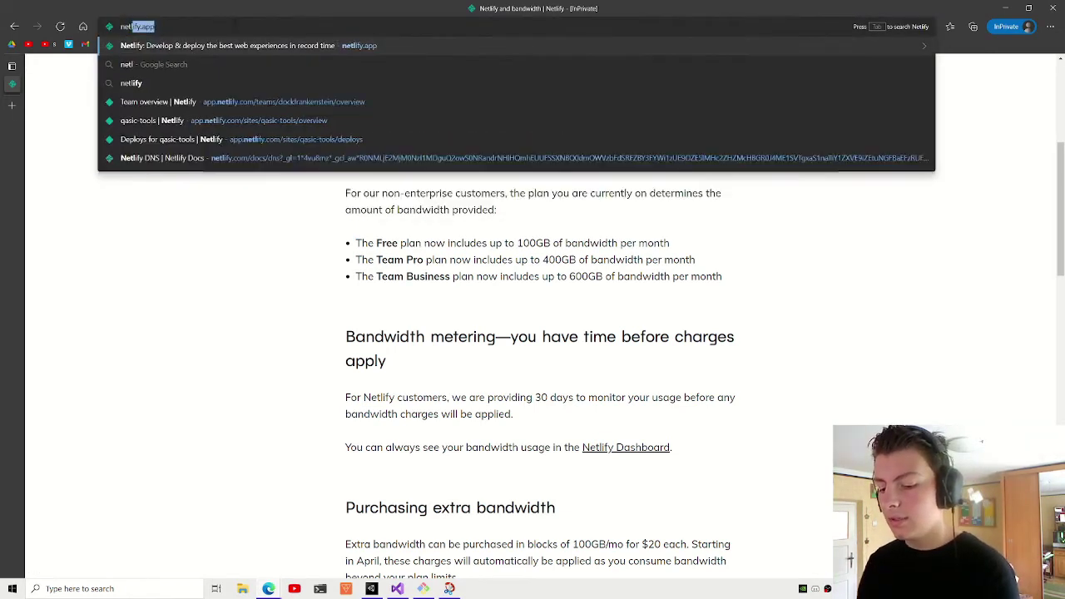
type("ify build minutes")
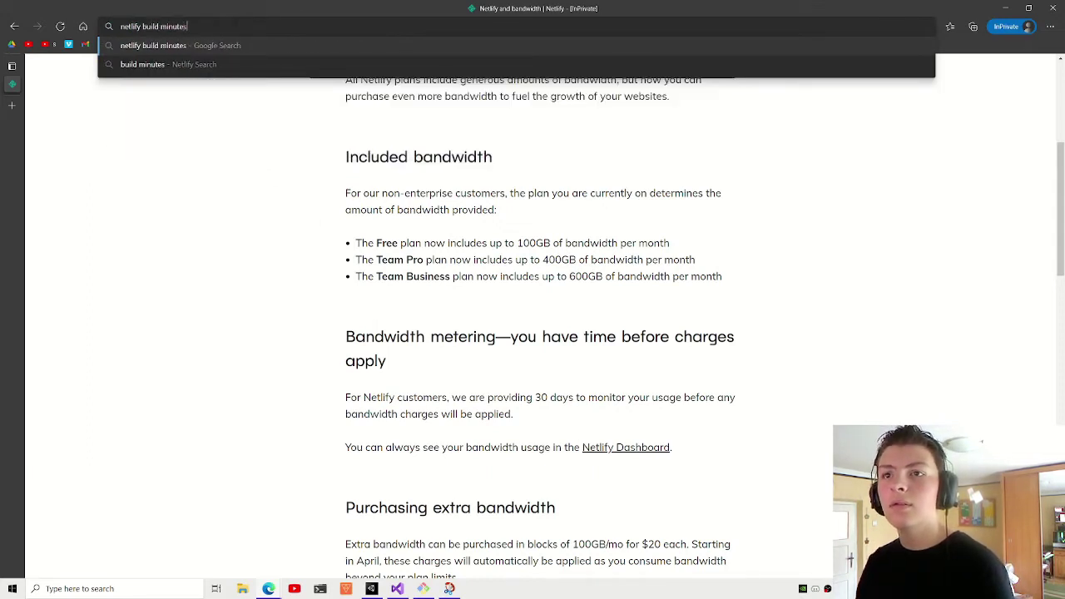
key("Return")
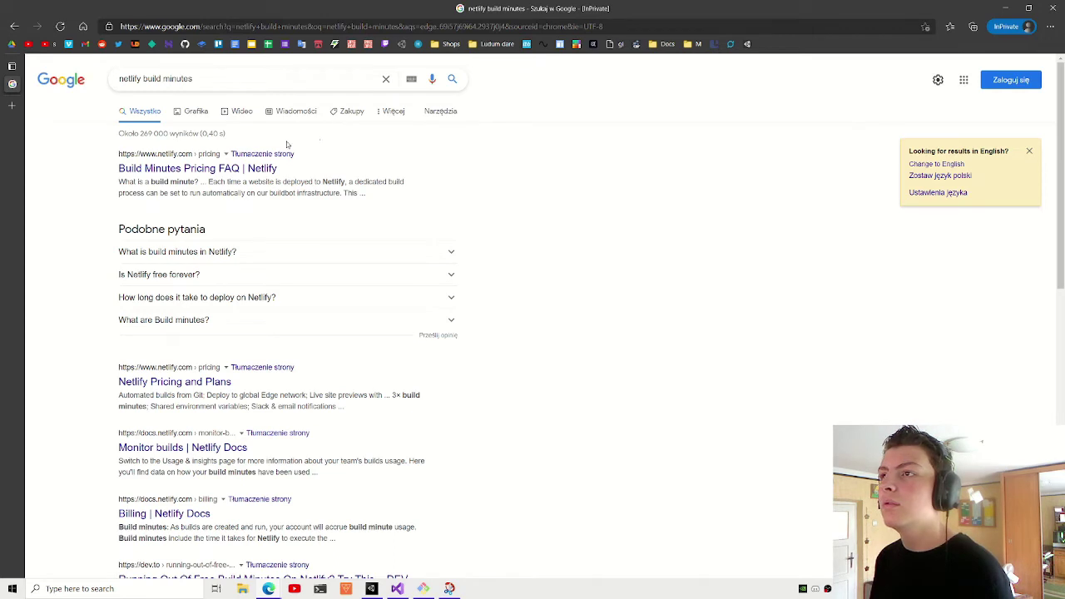
middle_click(221, 170)
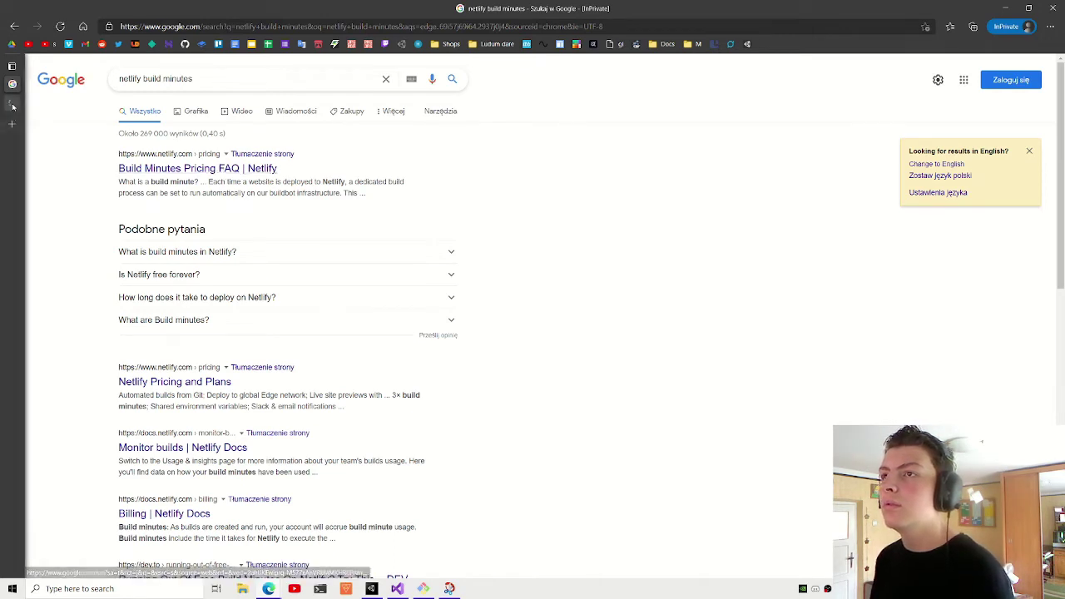
middle_click(185, 391)
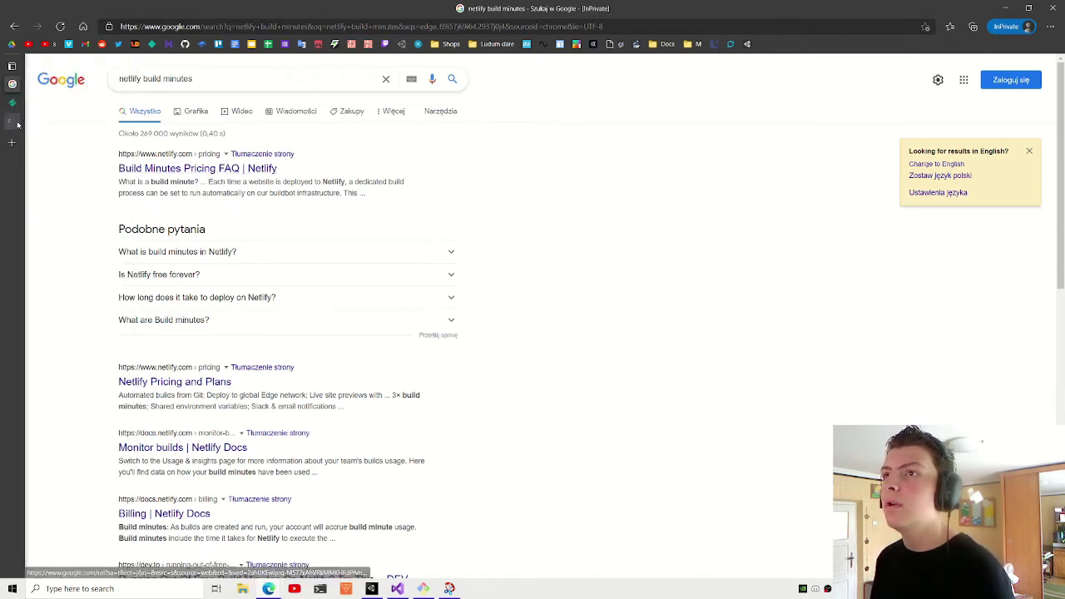
left_click(12, 121)
left_click(13, 102)
scroll(375, 287, "down", 2)
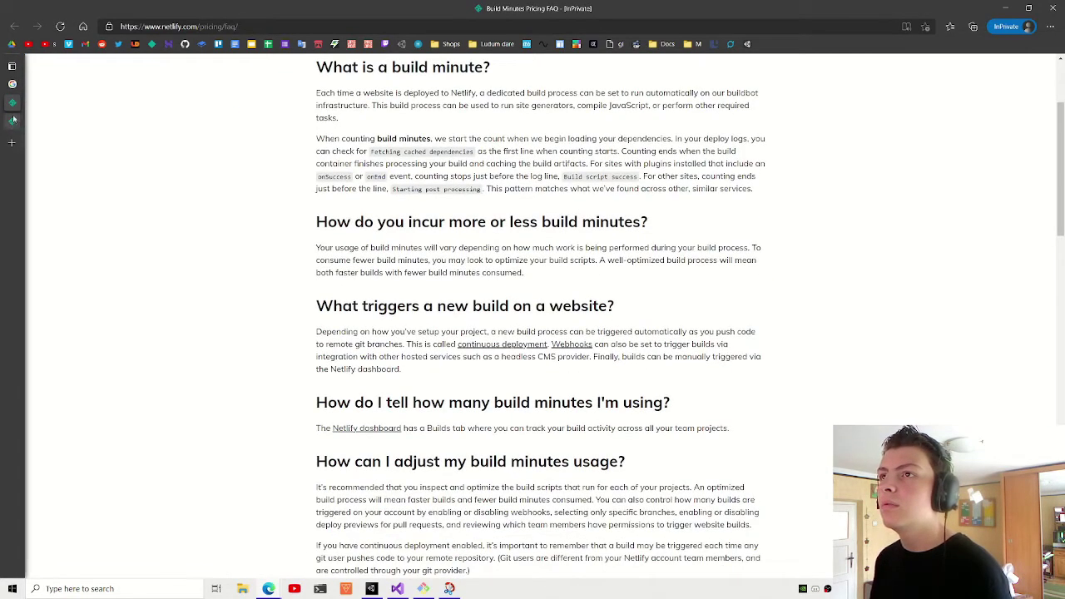
- Back in the Google tab, refine the query to 'netlify build minutes reset'
left_click(33, 84)
left_click(232, 76)
type("reset")
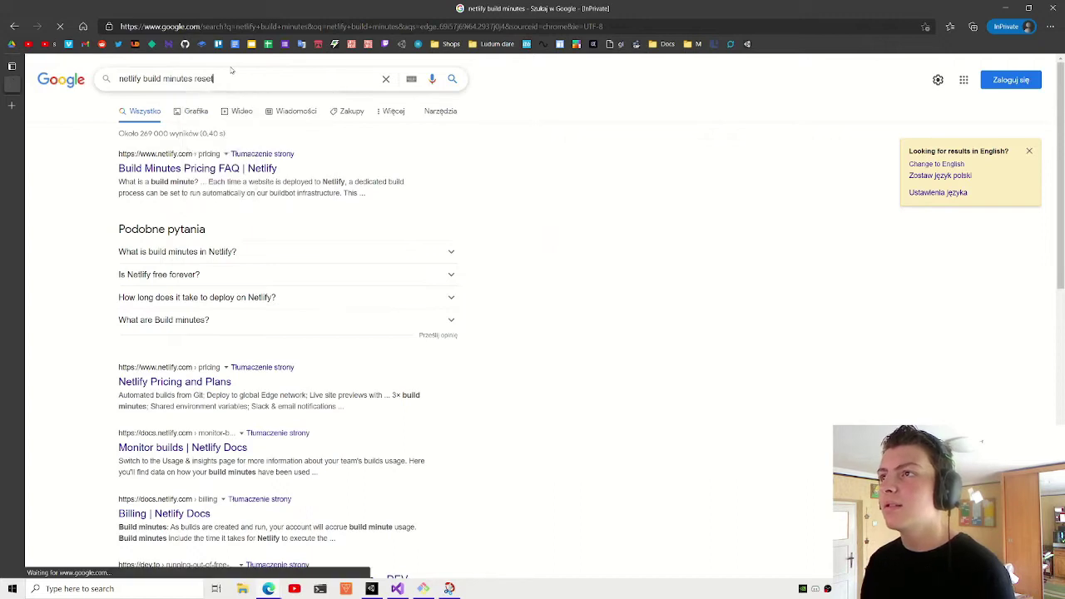
key("Return")
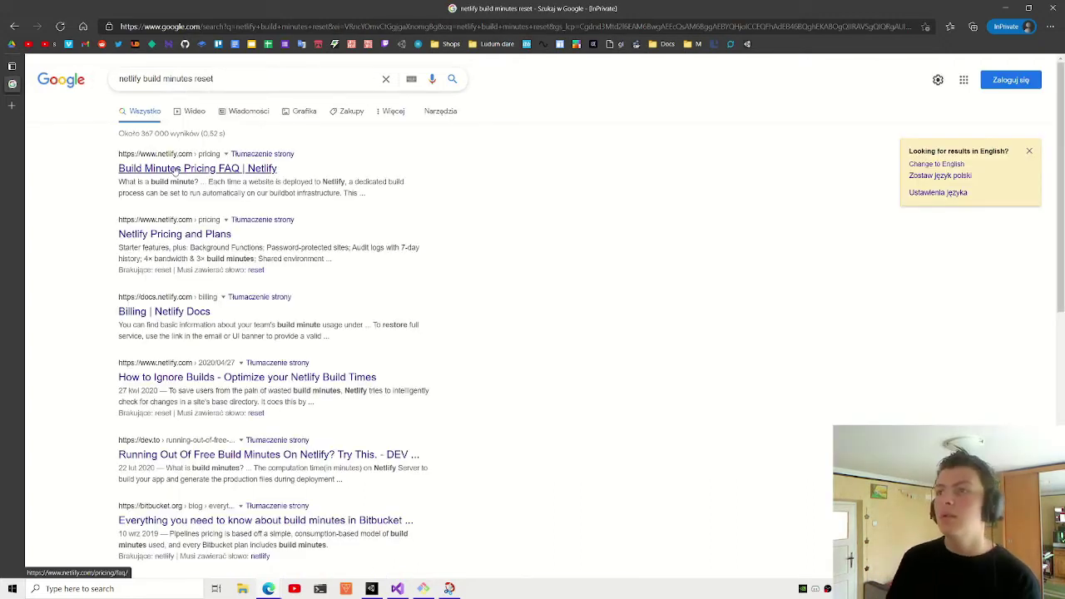
scroll(175, 171, "down", 1)
- Open the Build Minutes Pricing FAQ and search the page for 'res'
left_click(179, 89)
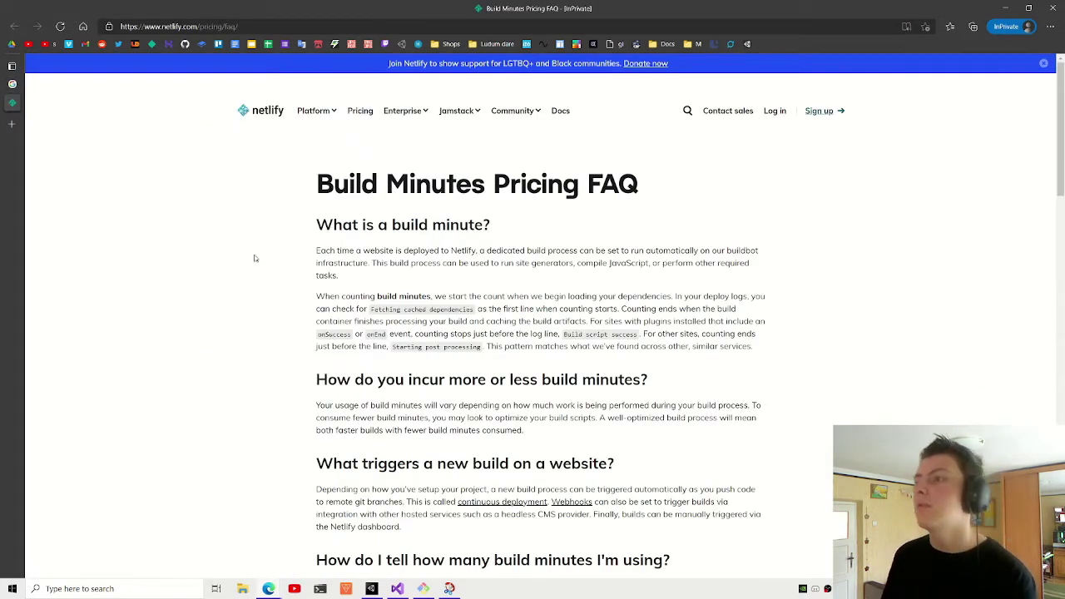
key("ctrl+f")
type("res")
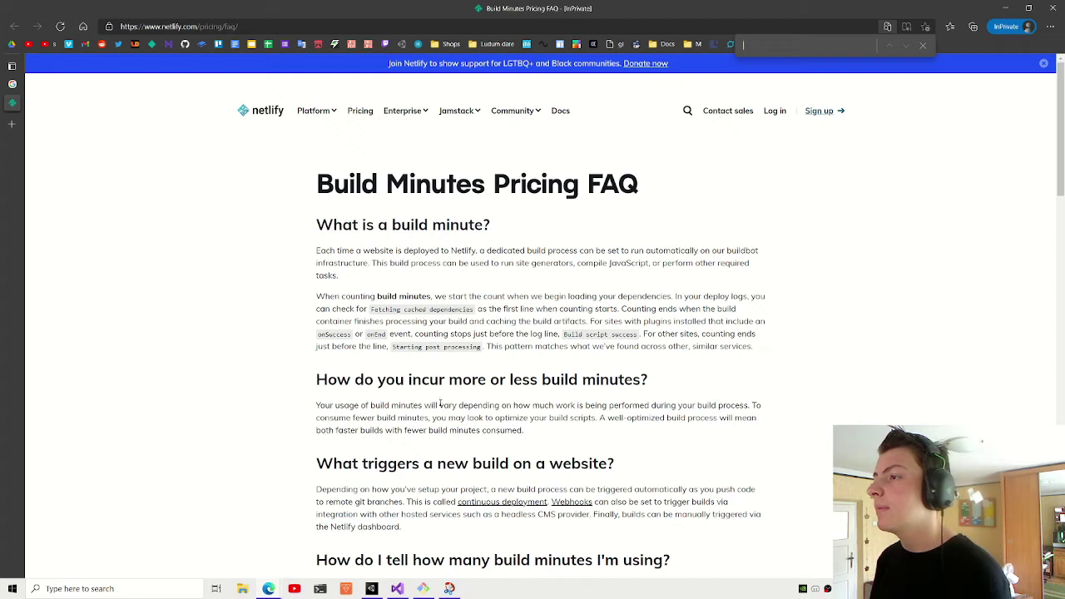
scroll(447, 372, "down", 1)
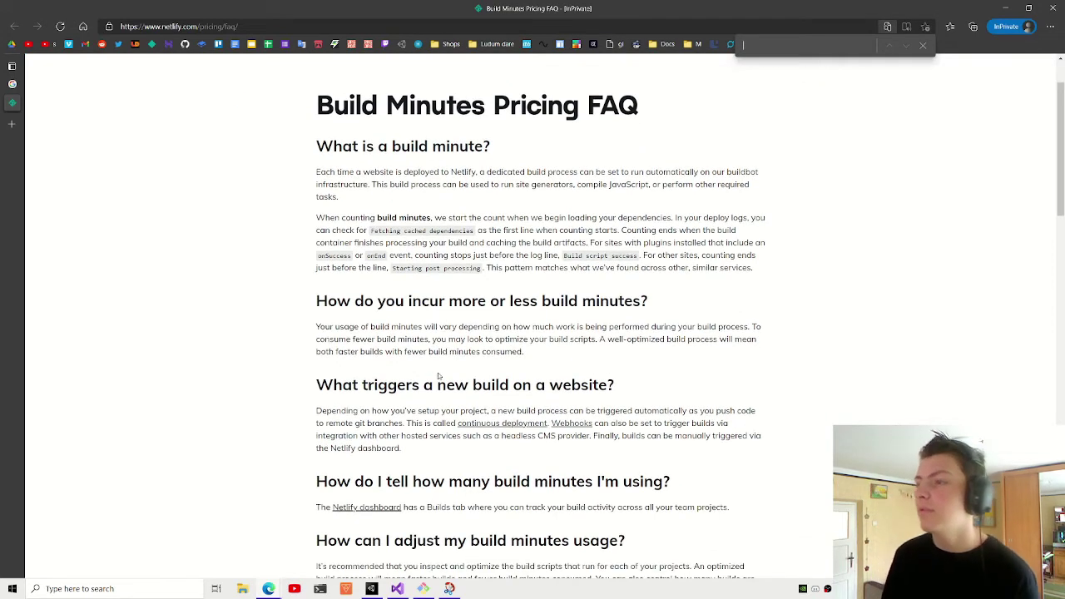
scroll(428, 375, "down", 1)
scroll(445, 404, "down", 2)
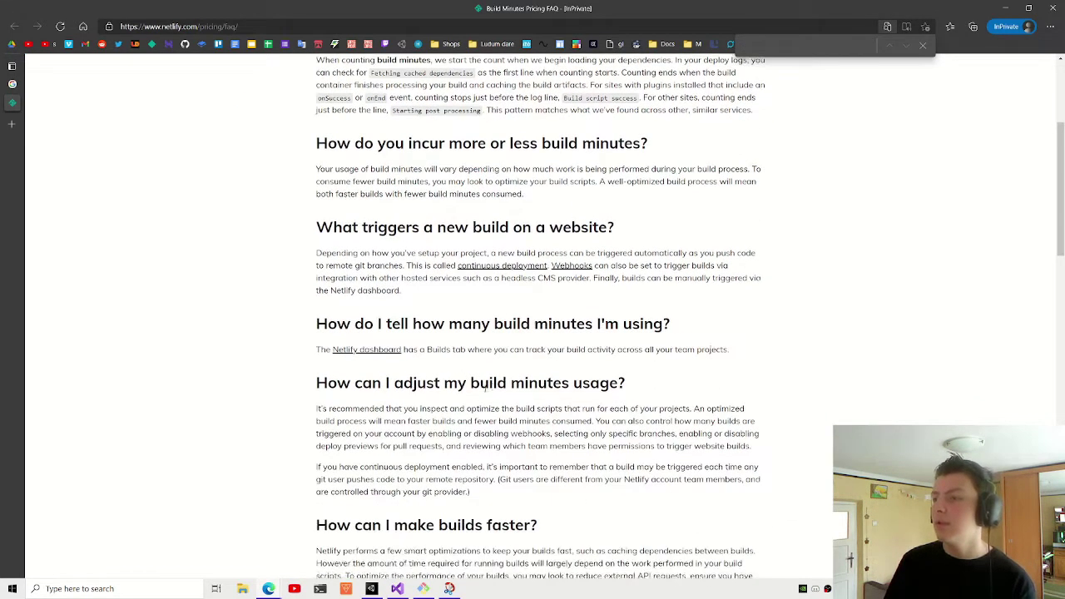
scroll(453, 425, "down", 2)
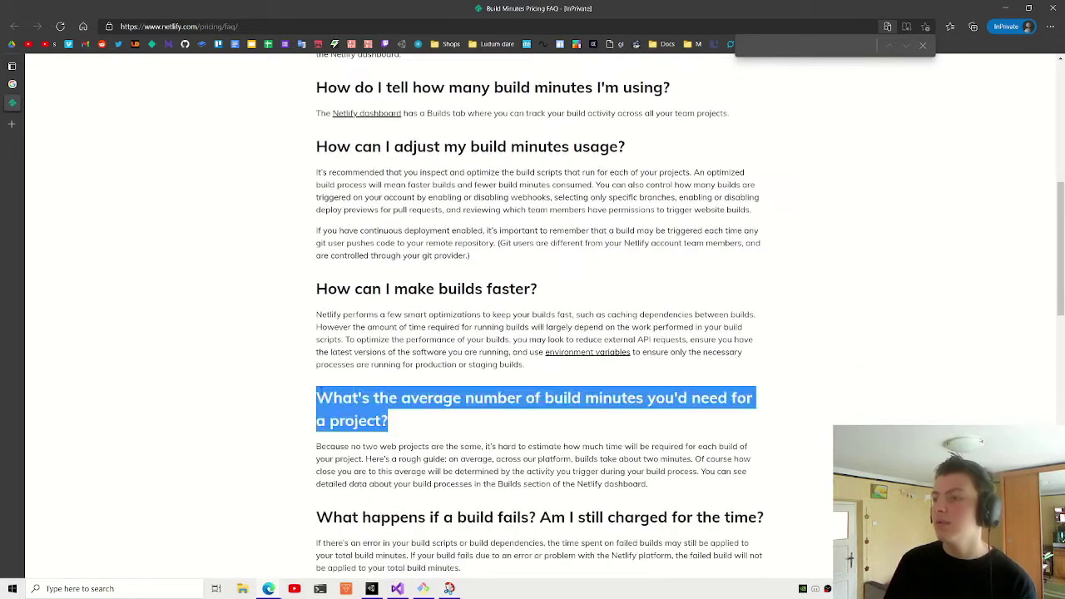
scroll(440, 414, "down", 2)
- Highlight the build-fails, limit notification, build minutes packs, roll-over and Starter plan FAQ headings
triple_click(347, 356)
left_click(439, 391)
scroll(439, 391, "down", 1)
triple_click(416, 356)
left_click(416, 378)
scroll(415, 382, "down", 1)
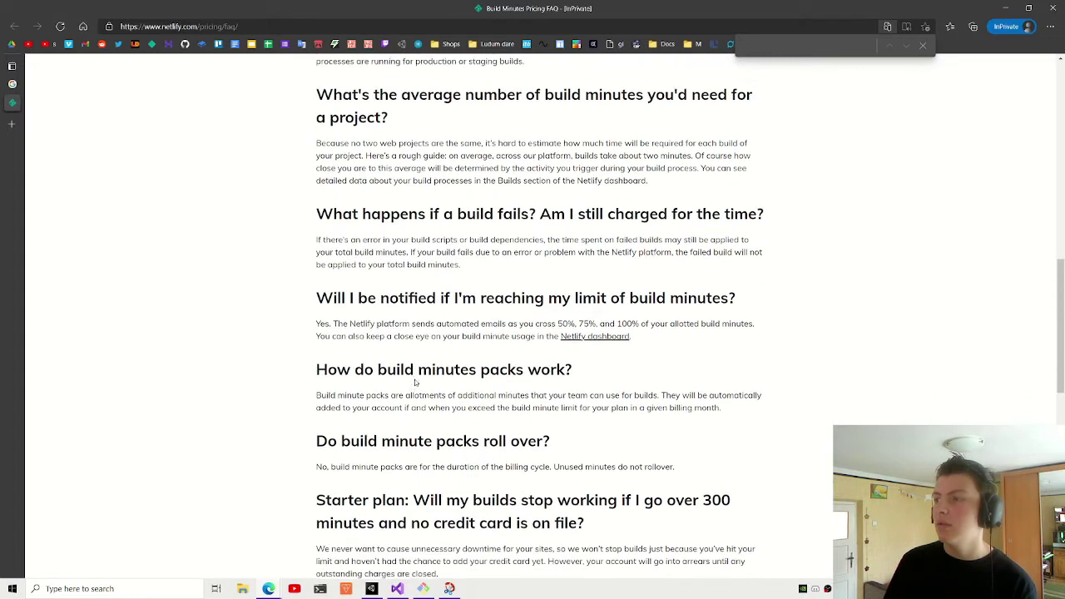
triple_click(416, 376)
left_click(416, 376)
scroll(410, 366, "down", 1)
triple_click(401, 352)
triple_click(408, 410)
scroll(607, 340, "down", 1)
left_click(621, 358)
- Highlight the Starter plan question and its overage answer paragraph
left_click_drag(626, 363, 300, 333)
left_click(369, 369)
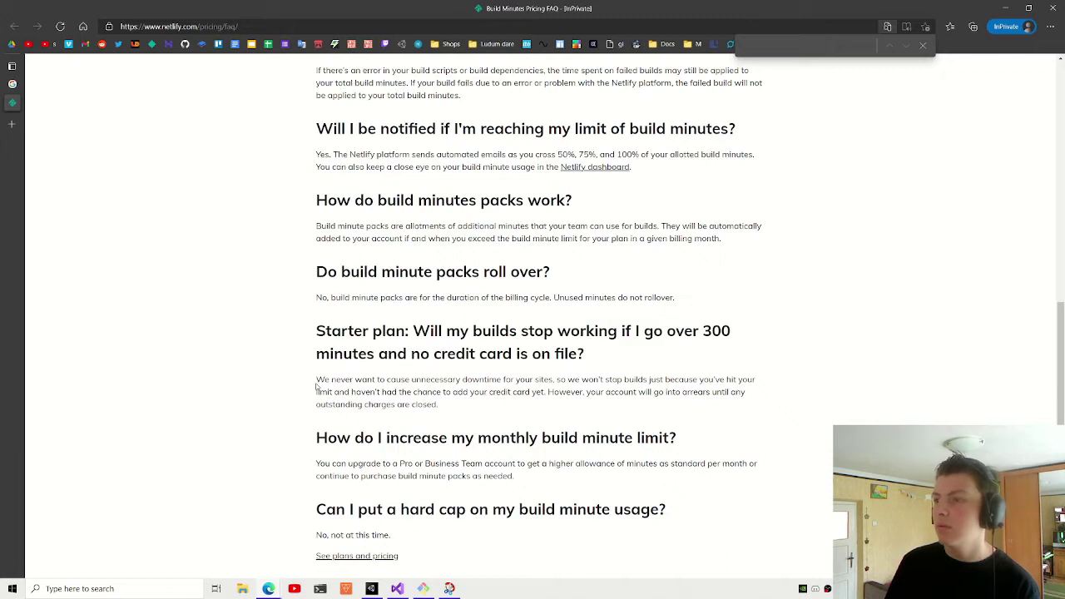
left_click_drag(317, 385, 492, 403)
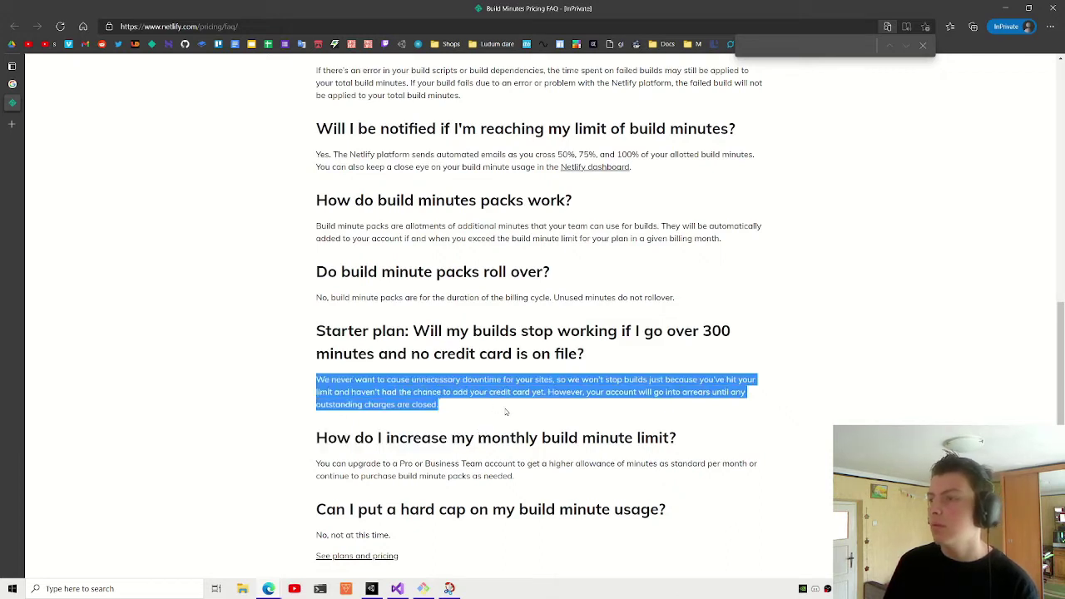
left_click(505, 411)
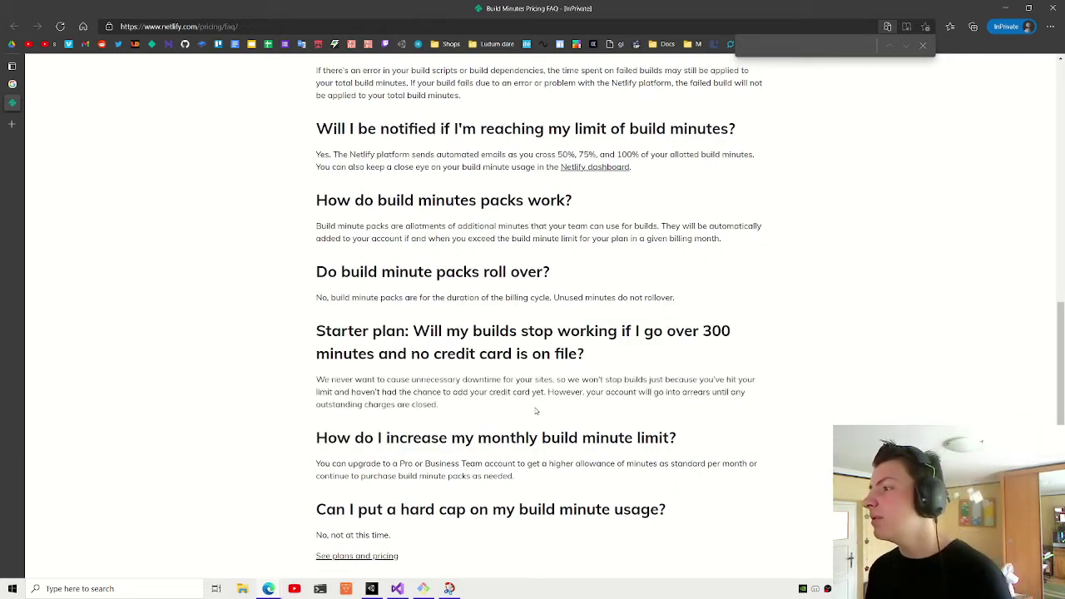
left_click_drag(464, 406, 325, 380)
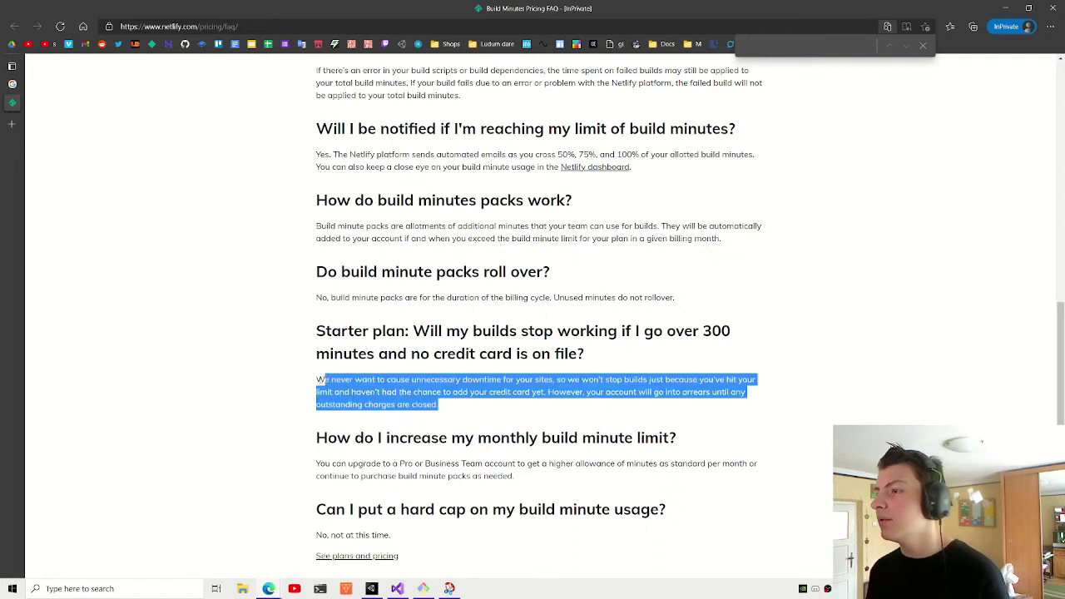
left_click_drag(484, 408, 294, 379)
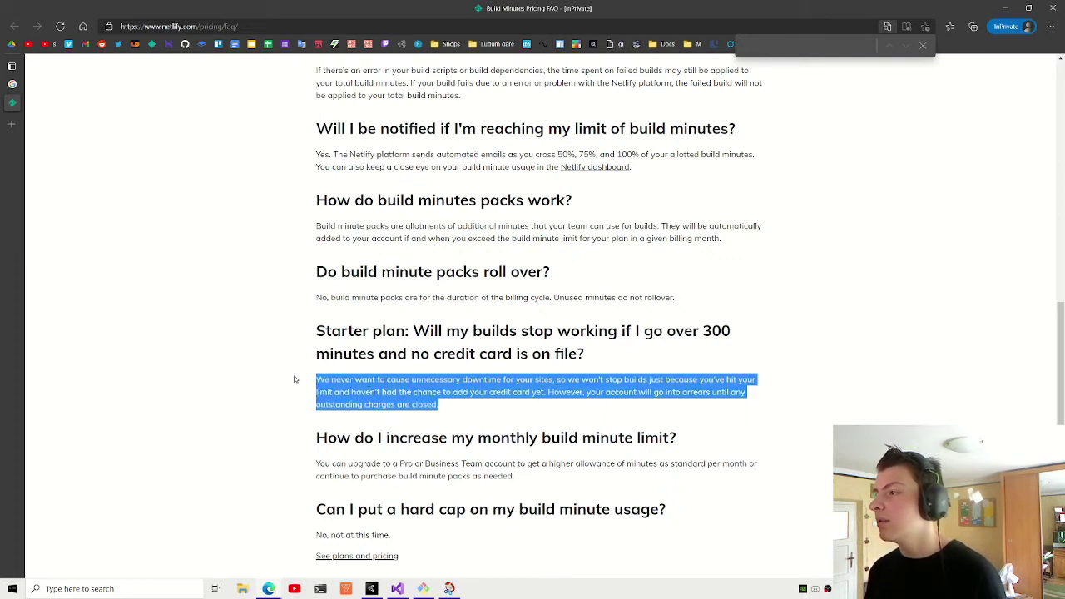
left_click(499, 411)
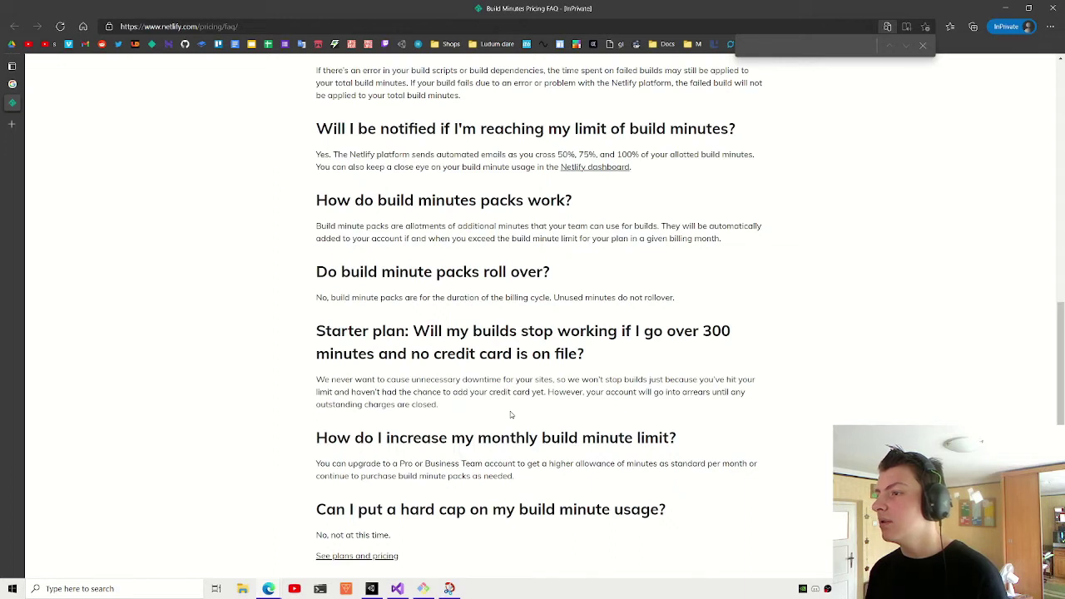
- Read the build minute limit answer, then return to the 'netlify build minutes reset' results
scroll(511, 414, "down", 1)
mouse_move(348, 355)
left_mouse_down()
mouse_move(546, 400)
mouse_move(317, 366)
left_mouse_up()
left_click(545, 400)
left_click(457, 414)
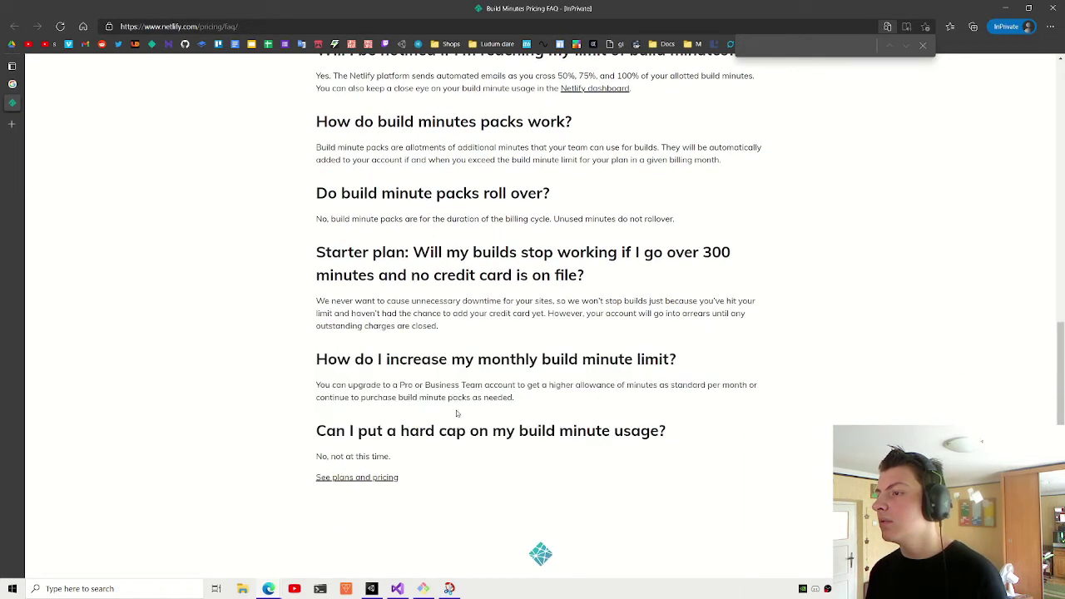
scroll(445, 423, "down", 2)
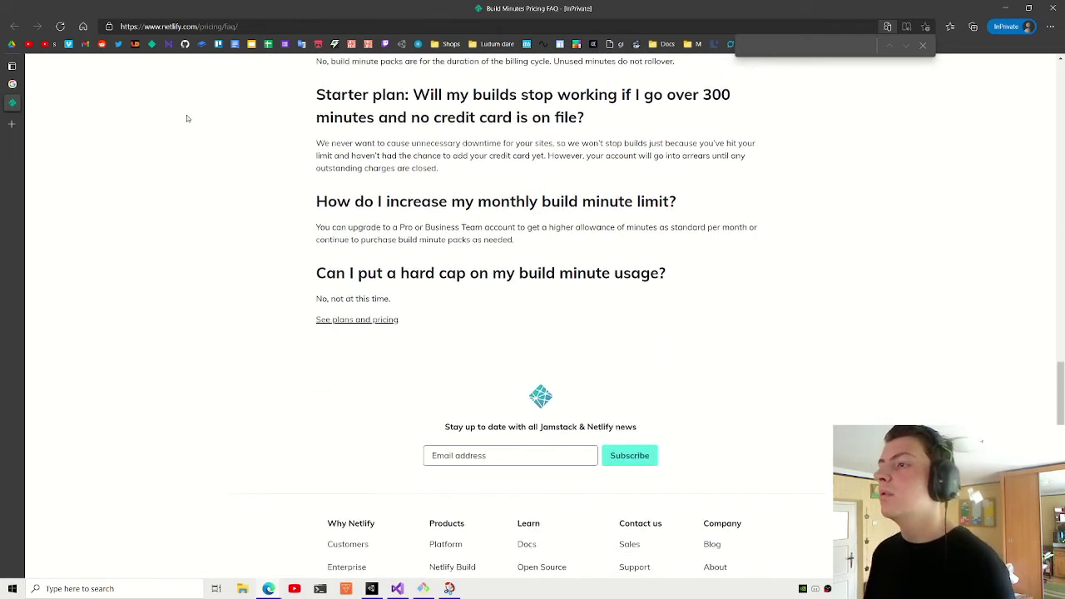
left_click(13, 85)
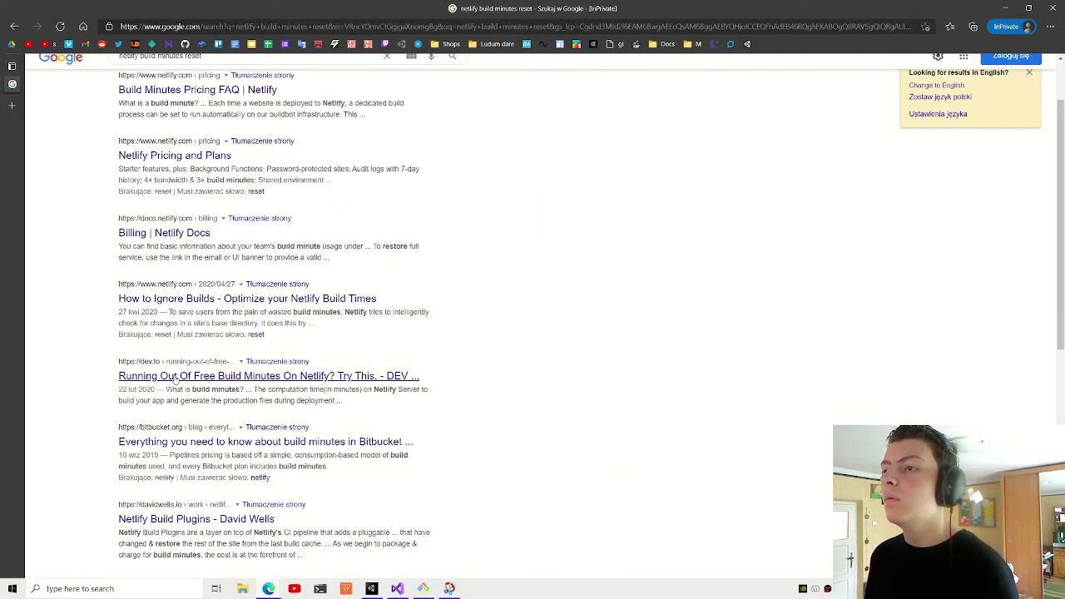
scroll(275, 379, "up", 2)
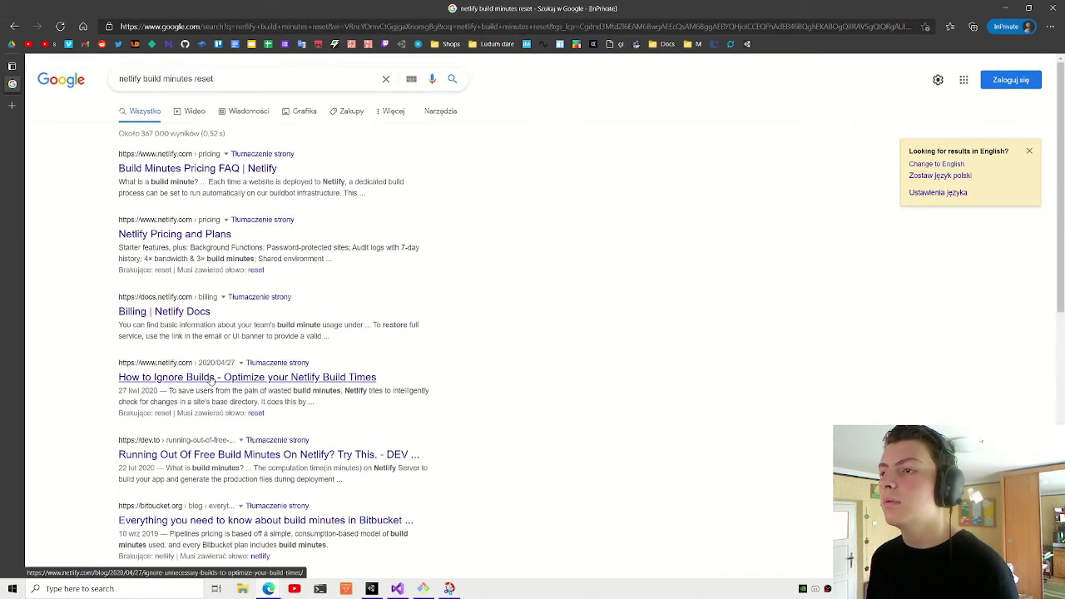
scroll(216, 383, "down", 3)
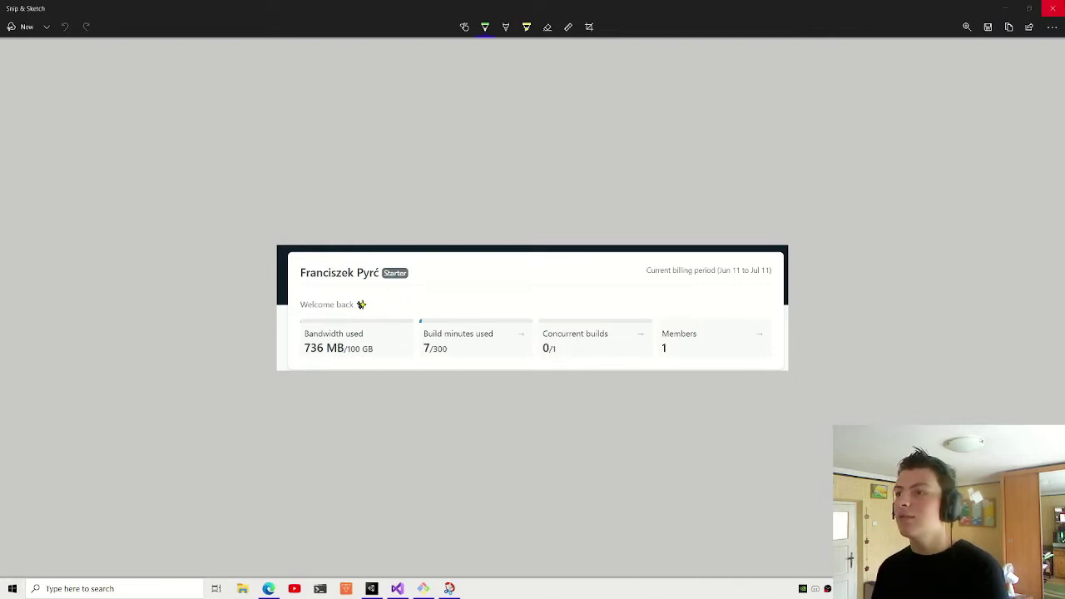
- Close the Snip & Sketch window holding the account usage snip to bring Unity back
left_click(1048, 15)
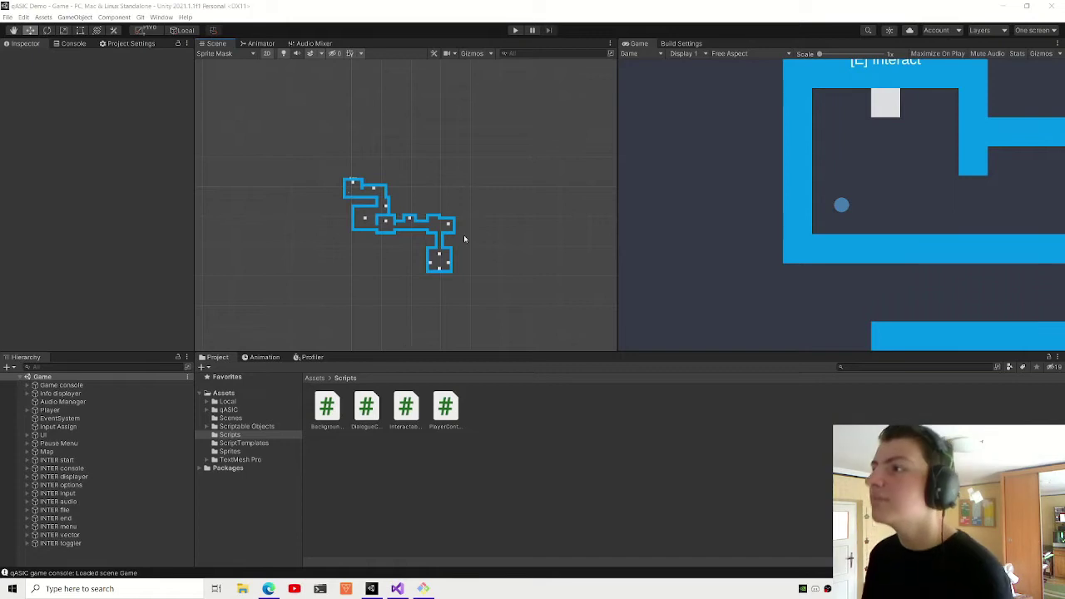
middle_click_drag(464, 225, 464, 211)
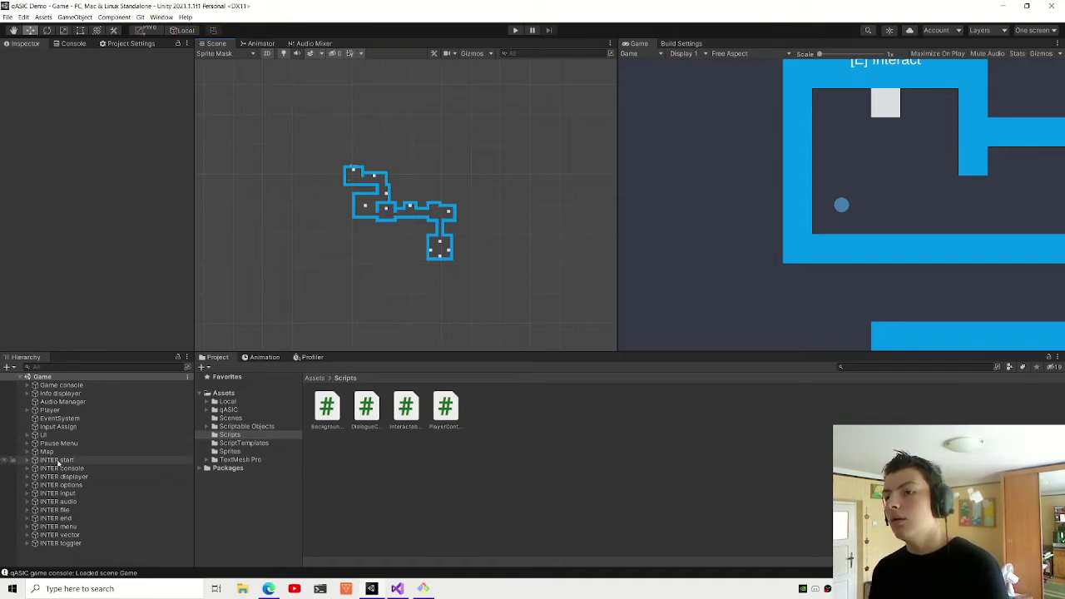
scroll(471, 260, "up", 3)
left_click_drag(469, 279, 551, 237)
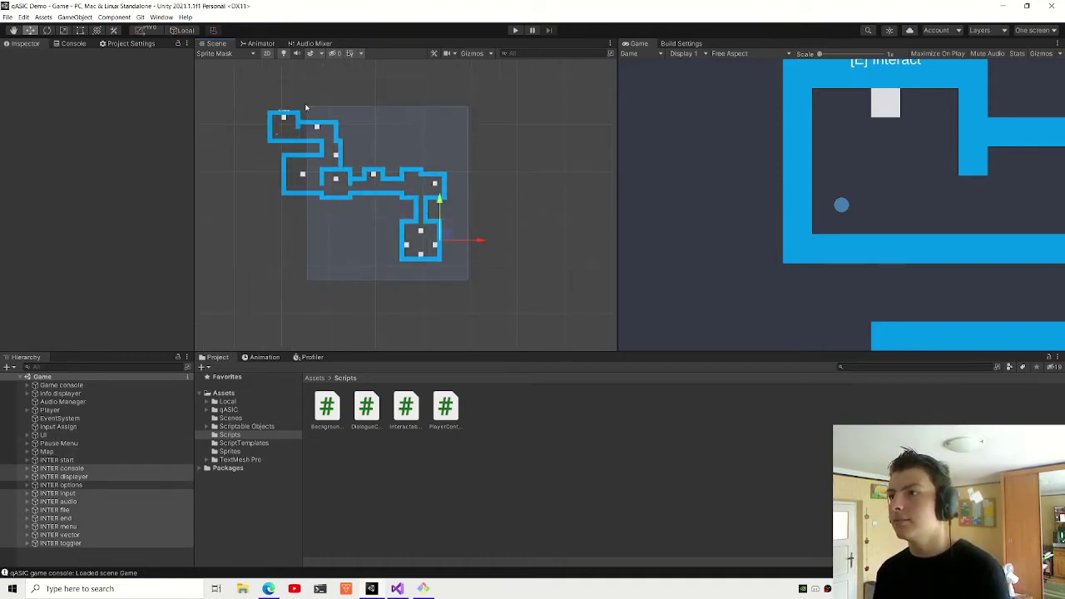
left_click_drag(515, 298, 225, 60)
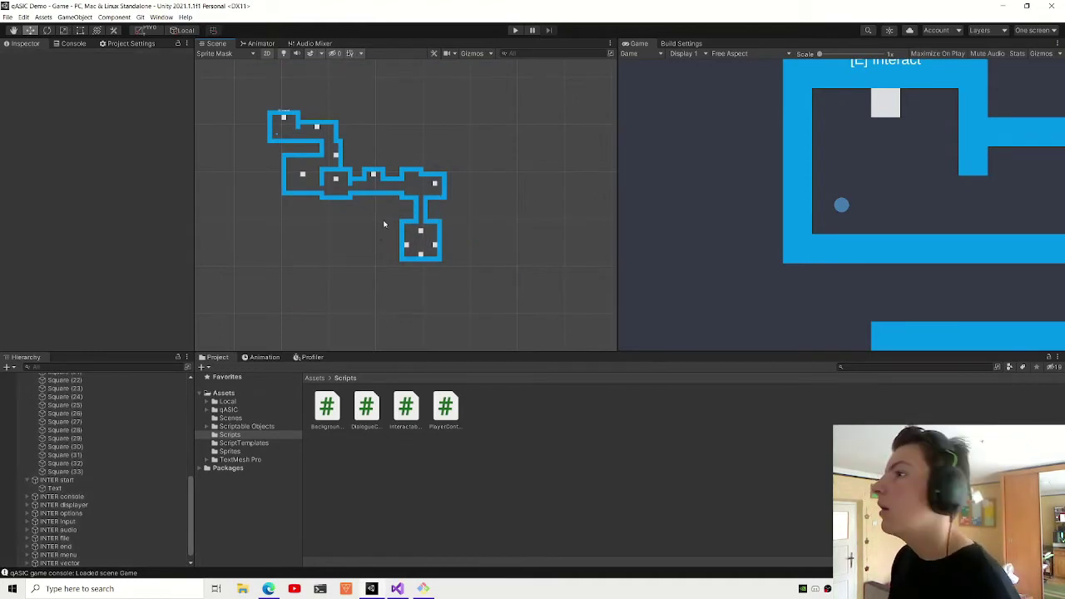
left_click_drag(294, 106, 488, 269)
scroll(83, 466, "up", 5)
scroll(84, 466, "up", 5)
left_click(27, 452)
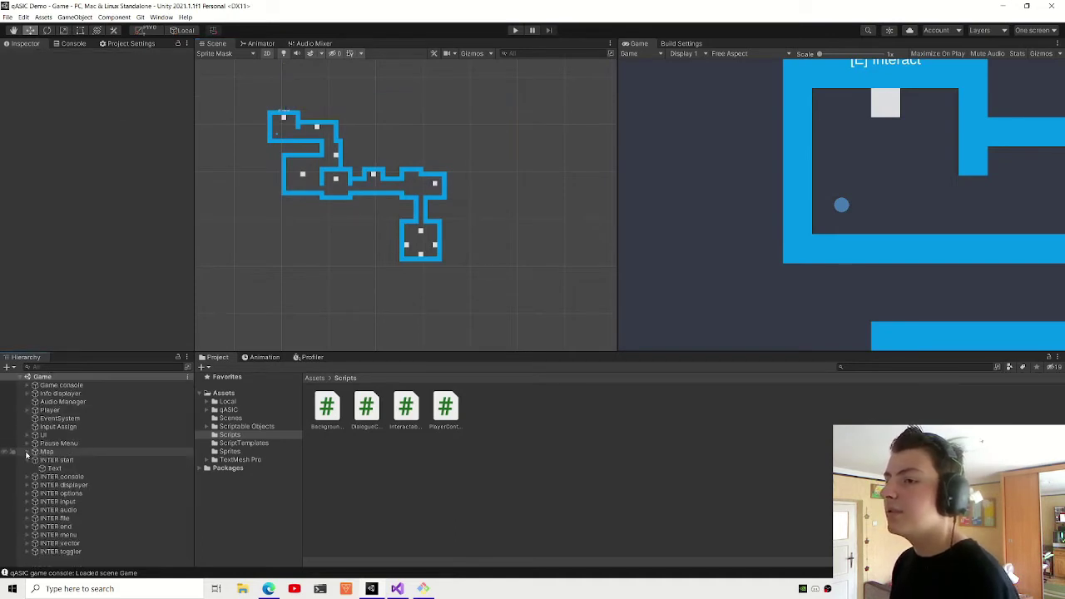
left_click(29, 460)
left_click(28, 460)
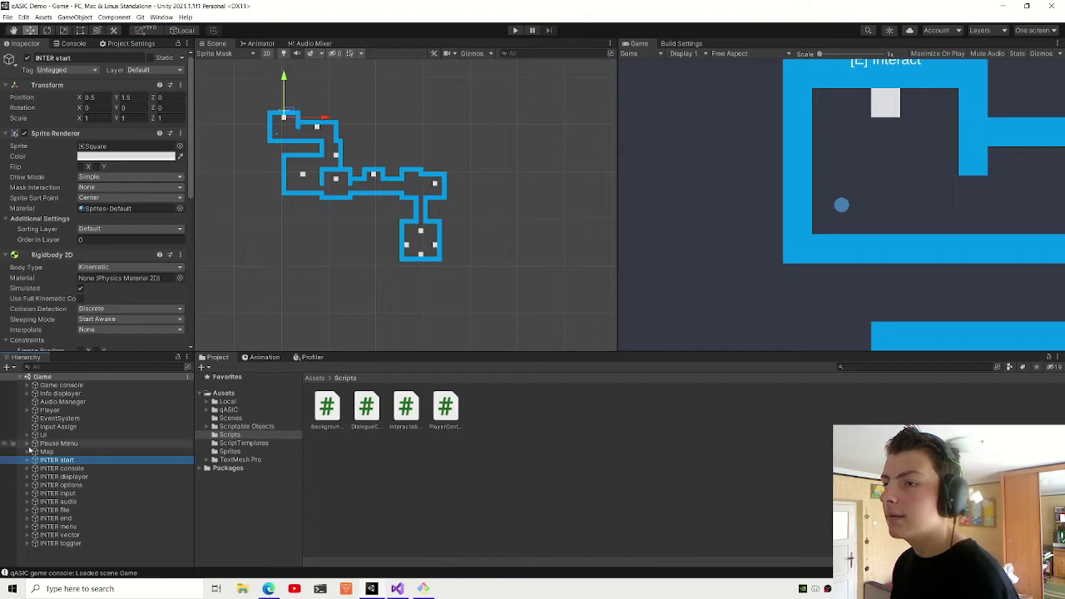
- Enable the Pause Menu's Canvas and frame it in the Scene view
left_click(28, 445)
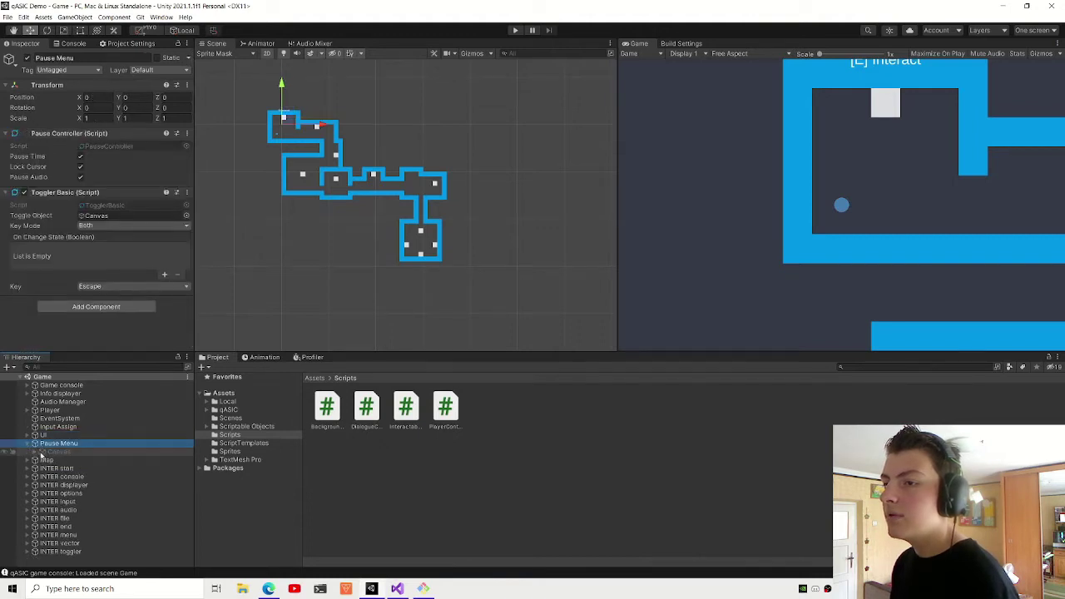
left_click(41, 453)
left_click(28, 58)
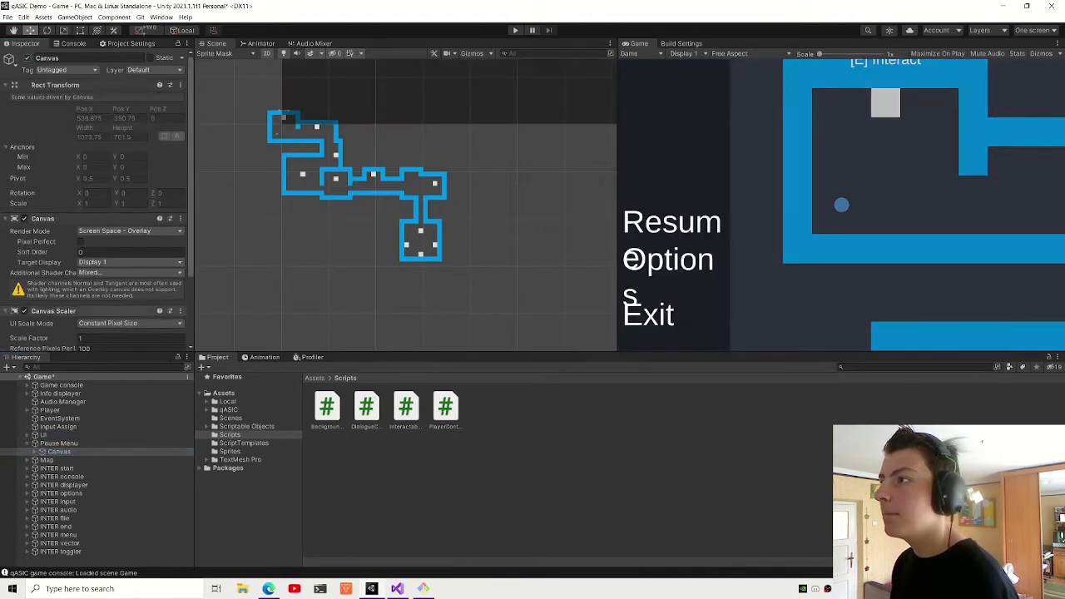
double_click(94, 451)
scroll(387, 243, "up", 1)
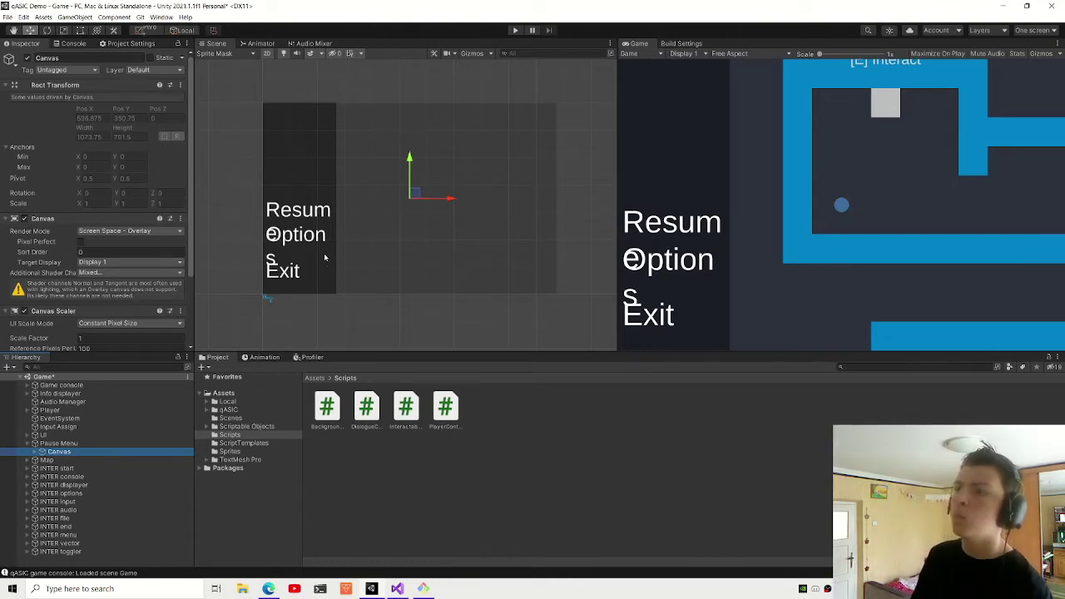
- Select the Resume, Options and Exit buttons under Menu and turn on Auto Size for their text
left_click(36, 452)
left_click(49, 468)
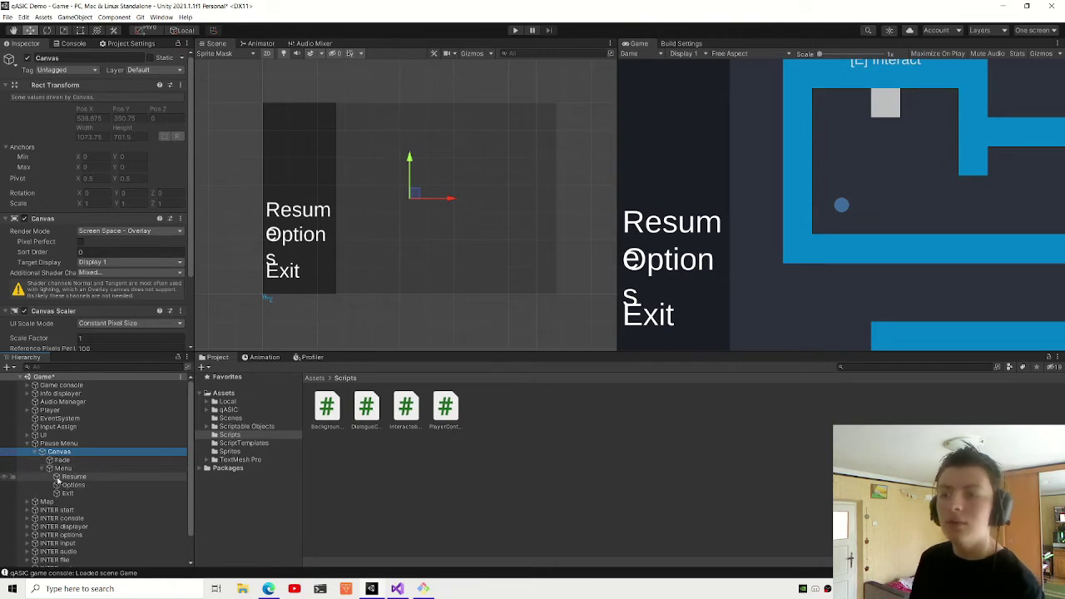
left_click(83, 492)
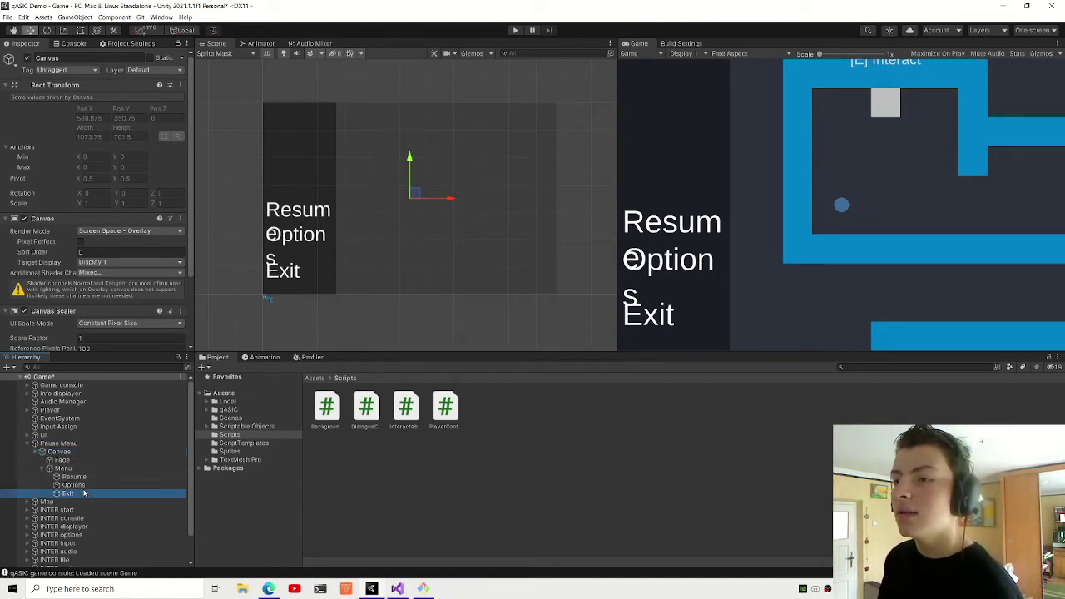
left_click(73, 476, "shift")
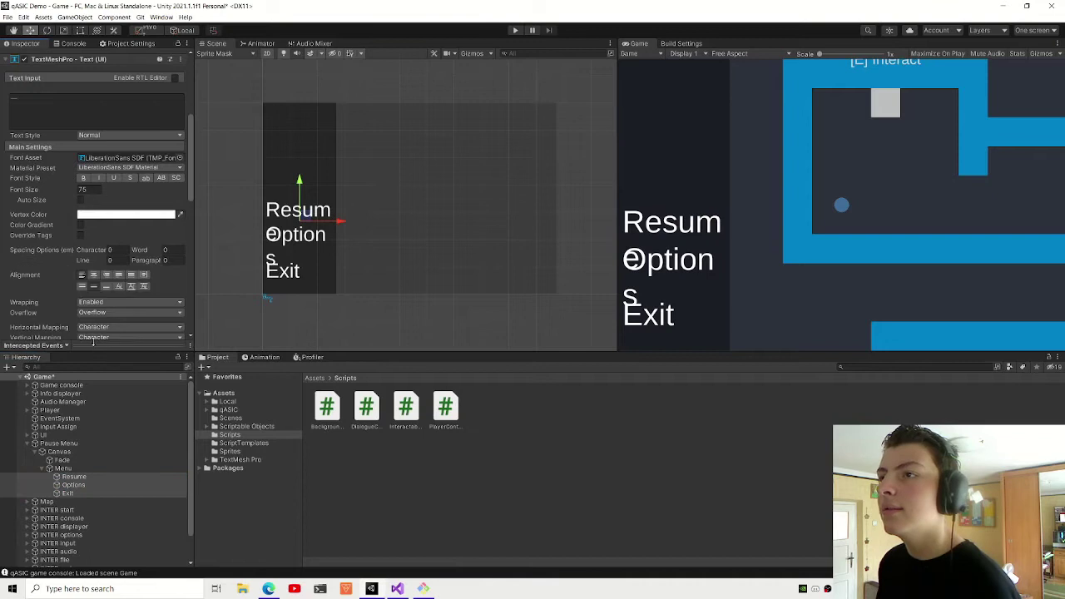
scroll(115, 221, "up", 3)
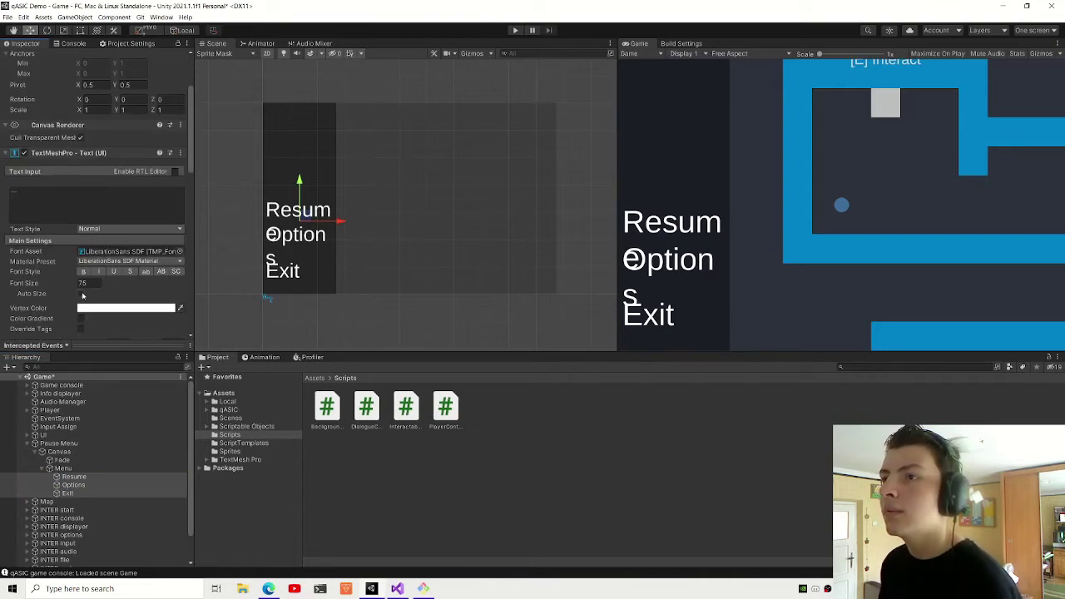
left_click(81, 294)
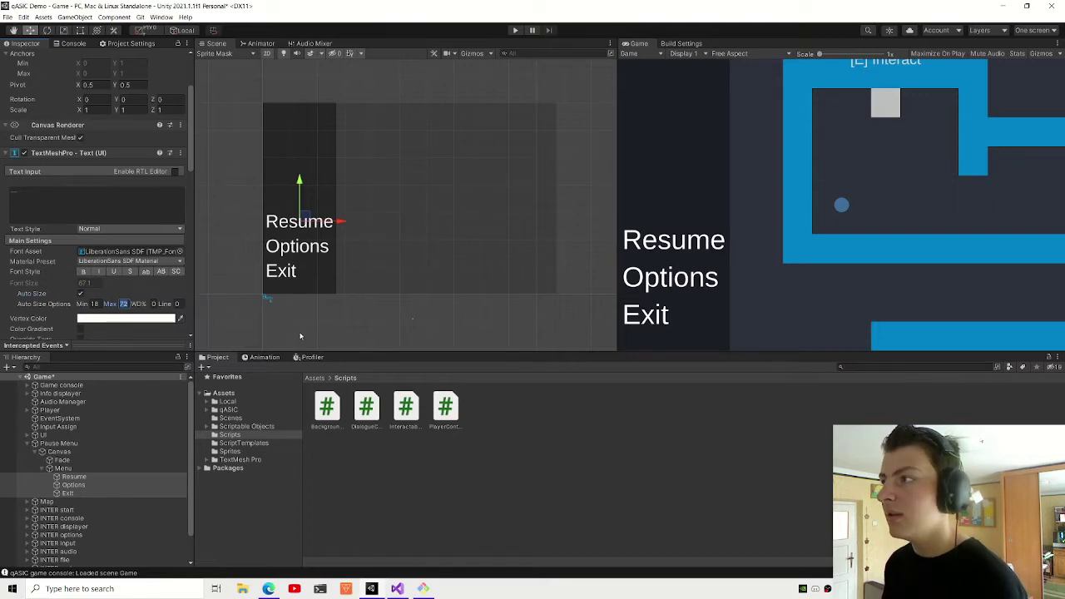
mouse_move(619, 255)
left_mouse_down()
mouse_move(865, 240)
mouse_move(654, 215)
left_mouse_up()
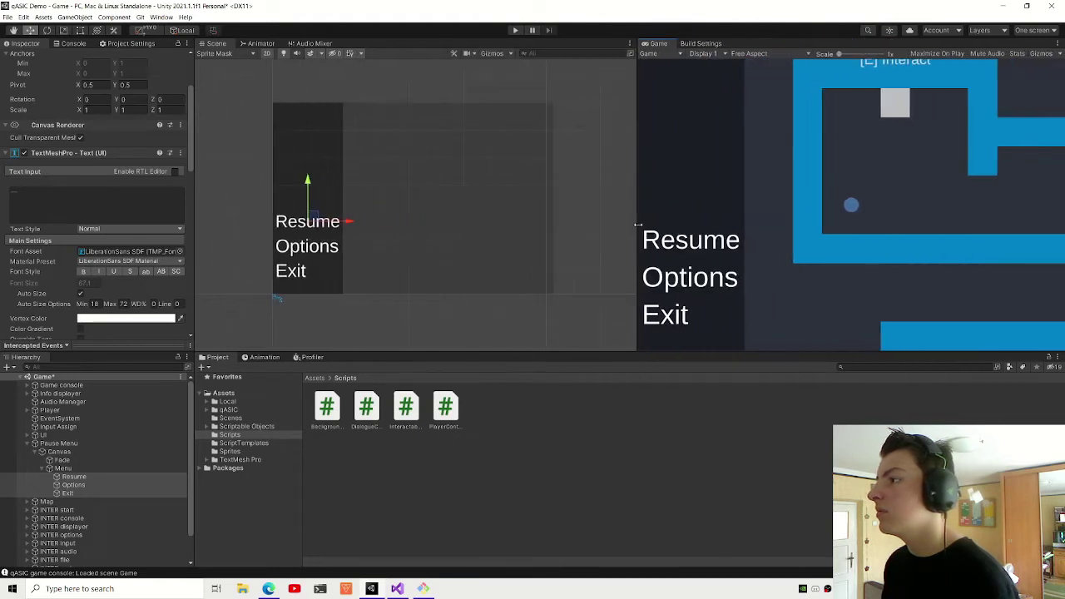
left_click(58, 443)
- Set the Canvas Scaler to Scale With Screen Size with reference resolution 920×1080
left_click(59, 451)
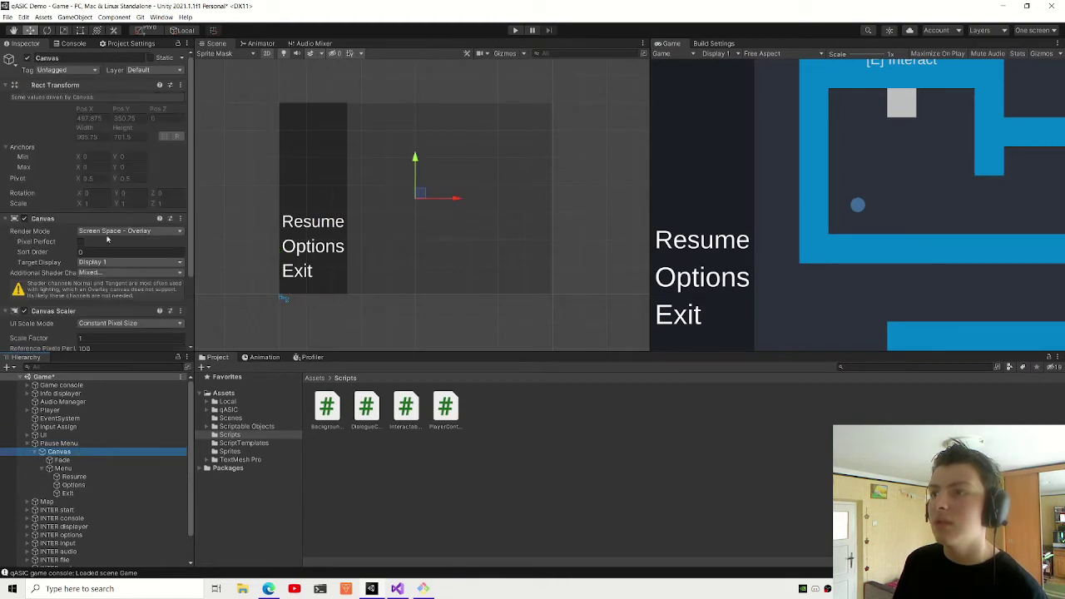
left_click(117, 235)
left_click(117, 249)
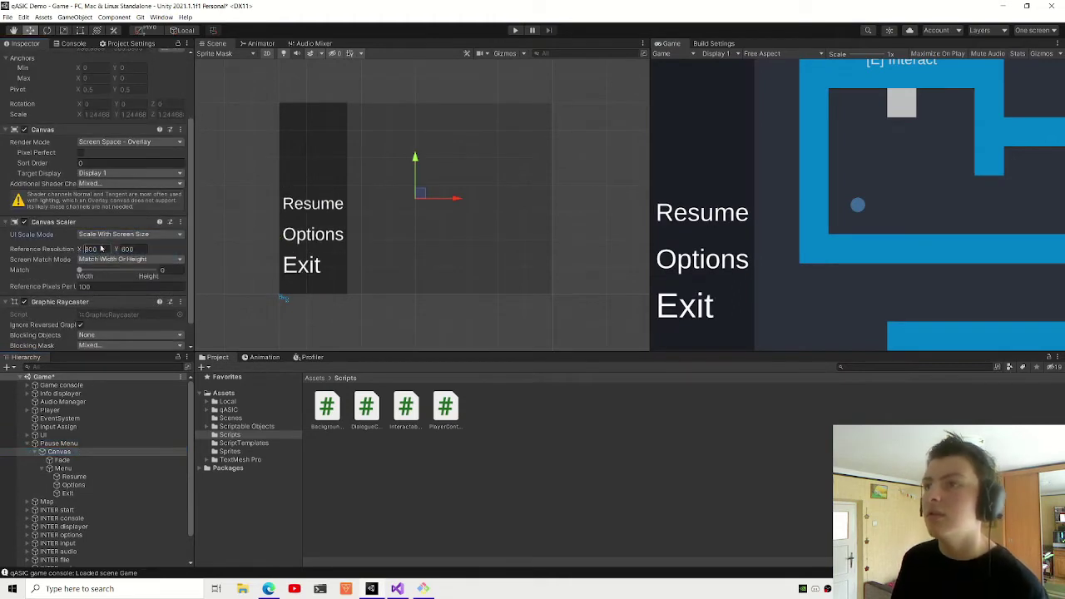
type("920")
key("Tab")
type("1080")
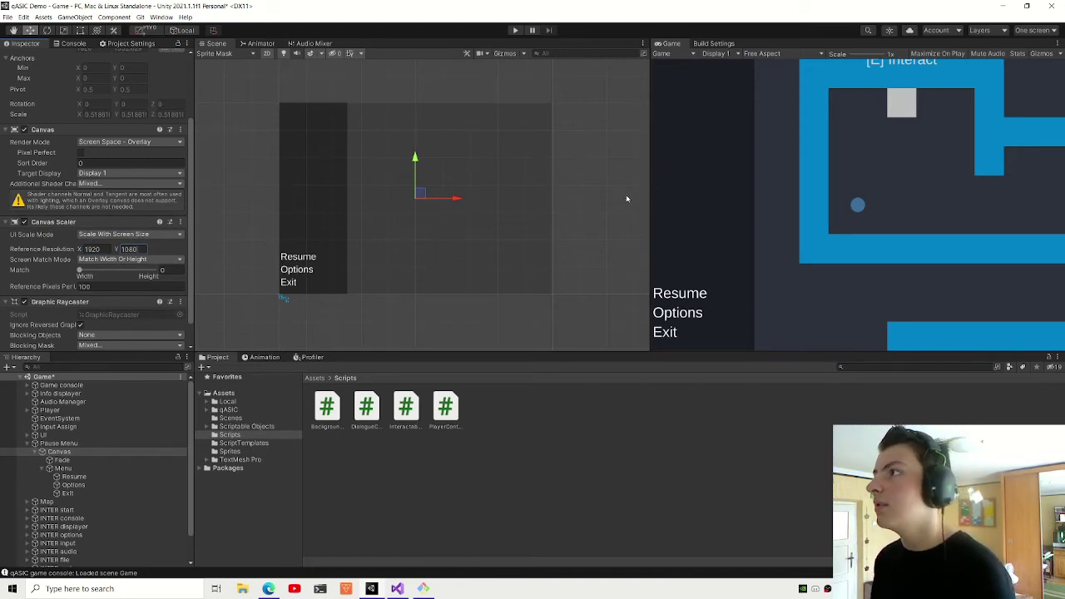
mouse_move(651, 194)
left_mouse_down()
mouse_move(508, 196)
mouse_move(634, 195)
left_mouse_up()
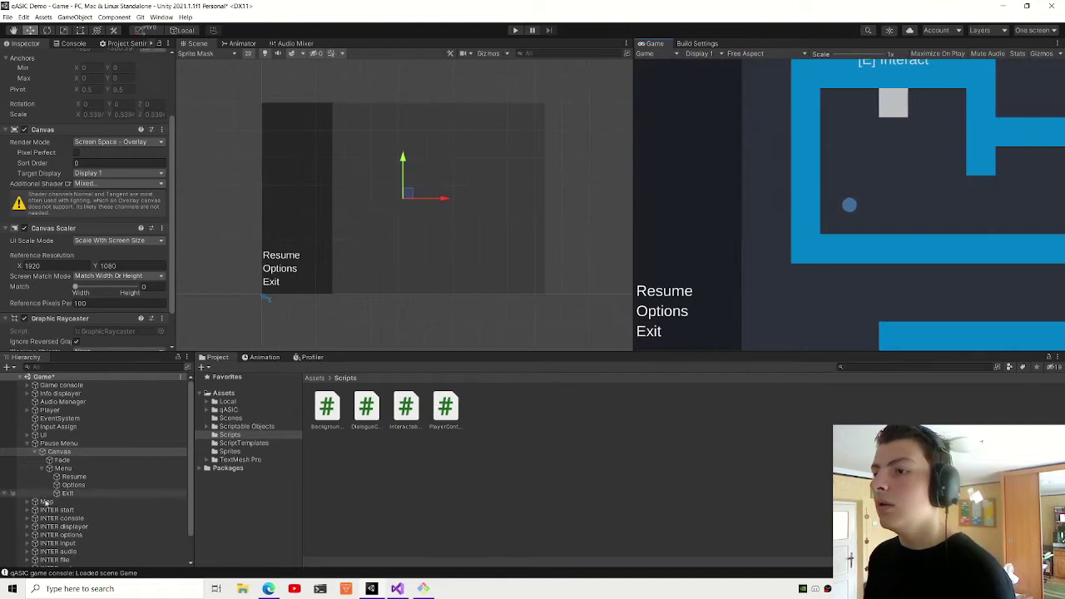
- Turn Auto Size off for the Resume, Options and Exit button text
left_click(79, 476)
left_click(68, 492, "shift")
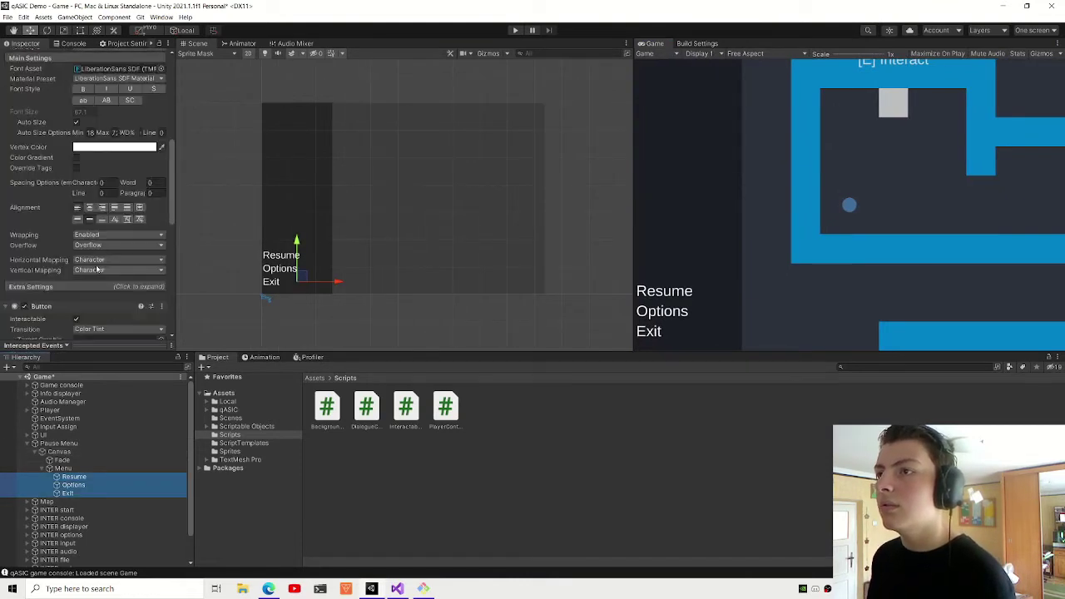
left_click(76, 123)
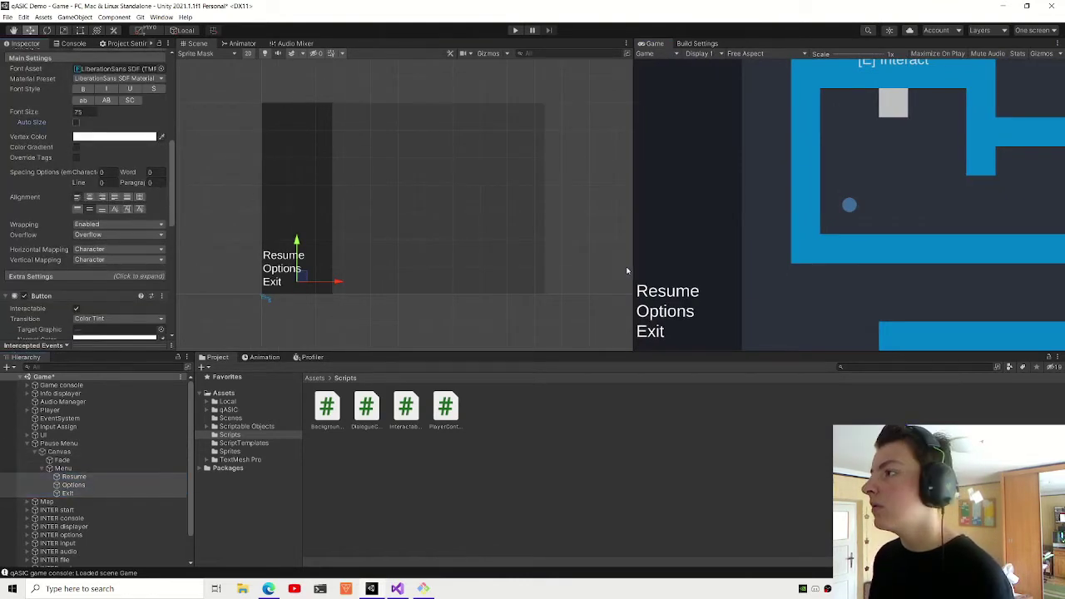
left_click(630, 259)
mouse_move(632, 255)
left_mouse_down()
mouse_move(778, 262)
mouse_move(709, 262)
left_mouse_up()
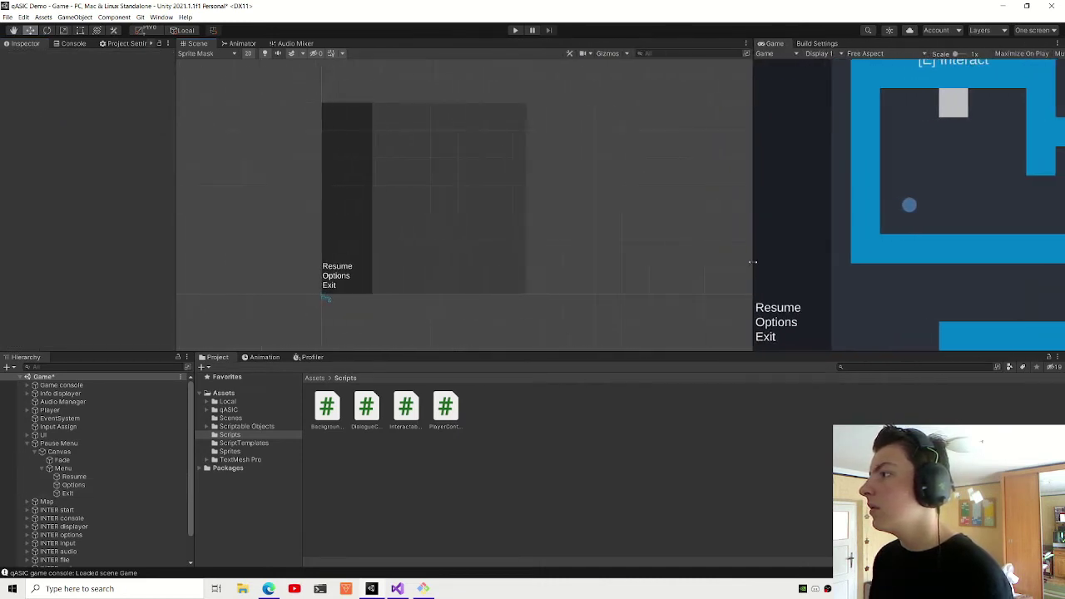
- Slide the Canvas Scaler match fully to width and compare the button text size in the Game view
left_click(52, 444)
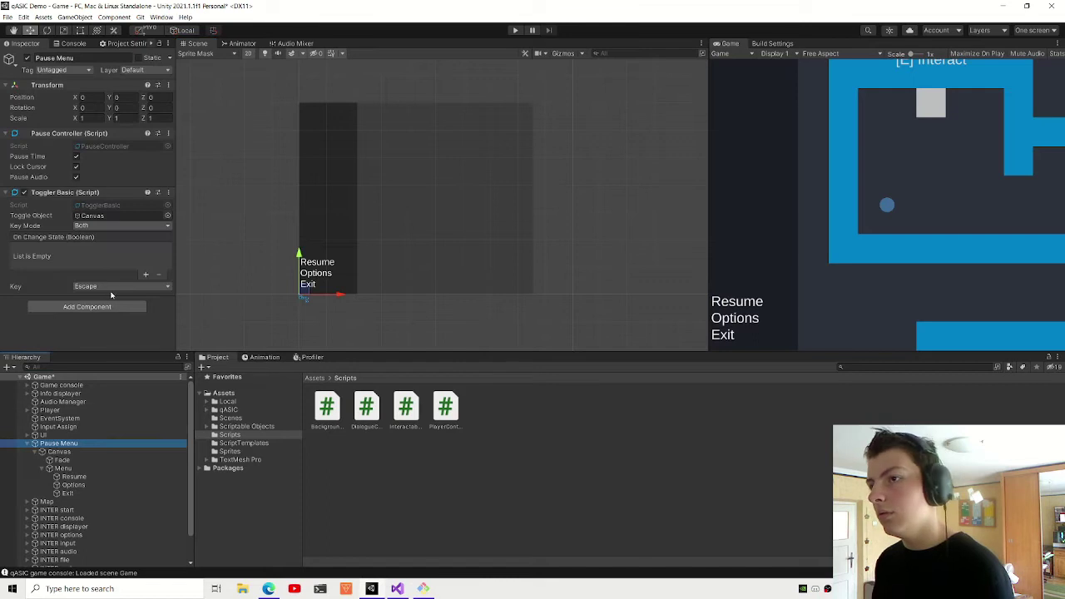
left_click(67, 451)
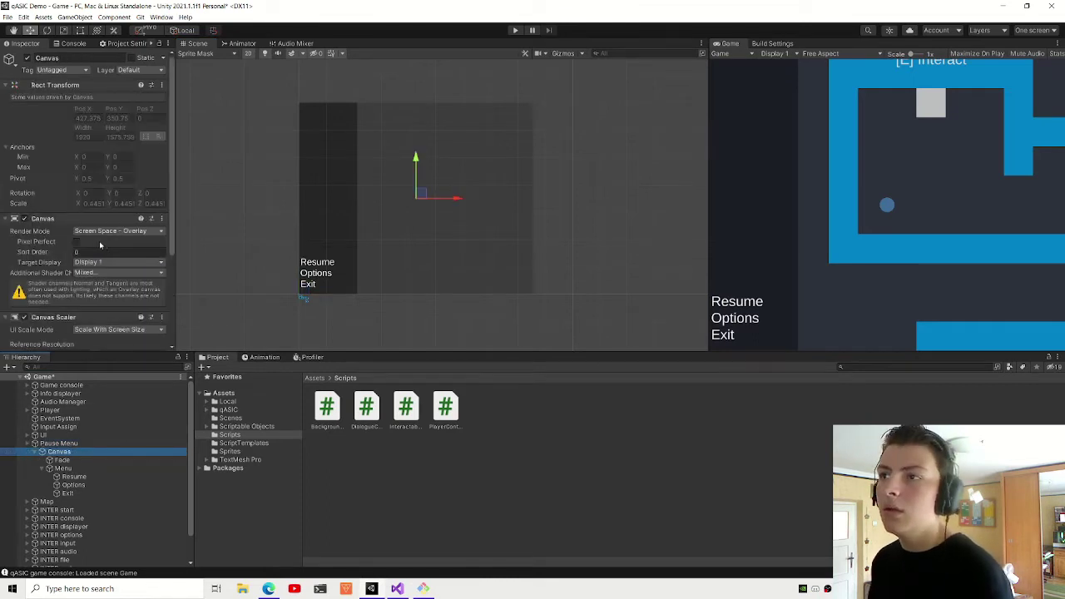
scroll(100, 245, "down", 3)
mouse_move(75, 282)
left_mouse_down()
mouse_move(705, 246)
mouse_move(710, 237)
left_mouse_up()
left_click_drag(135, 282, 75, 282)
mouse_move(708, 273)
left_mouse_down()
mouse_move(563, 244)
mouse_move(855, 231)
mouse_move(604, 244)
mouse_move(624, 244)
left_mouse_up()
left_click(73, 477)
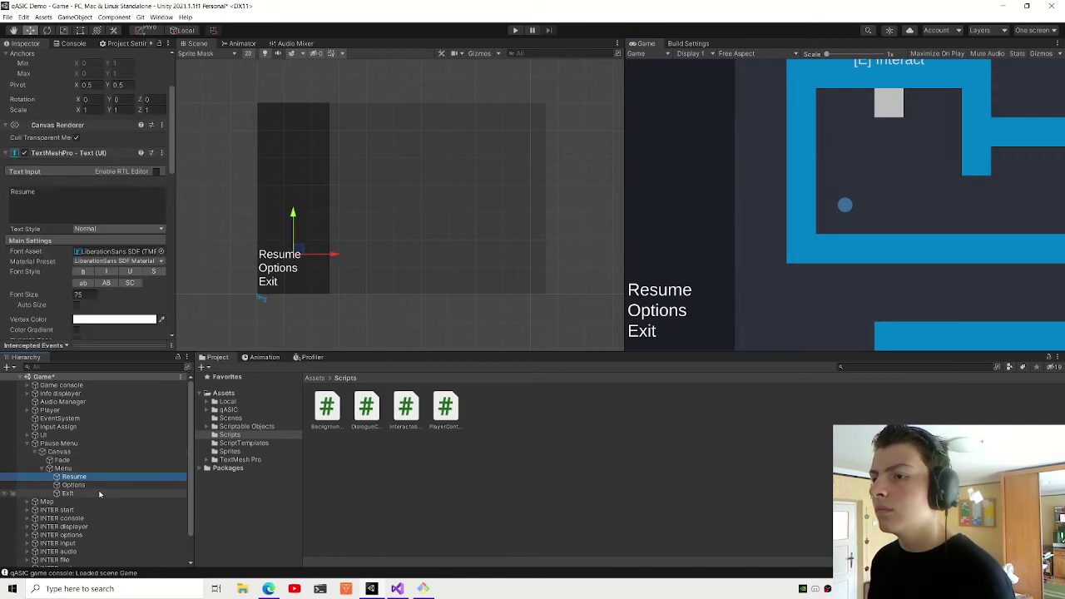
left_click(99, 495, "shift")
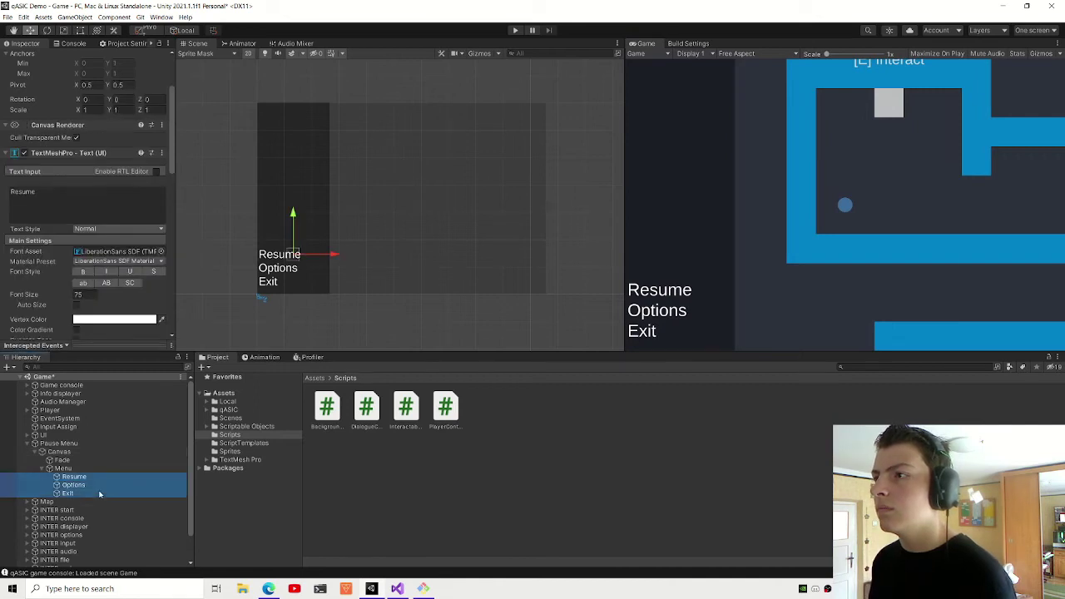
- Try a match of 0.5, then settle on 0.2, resizing the Game view to test text scaling
left_click(83, 444)
left_click(89, 452)
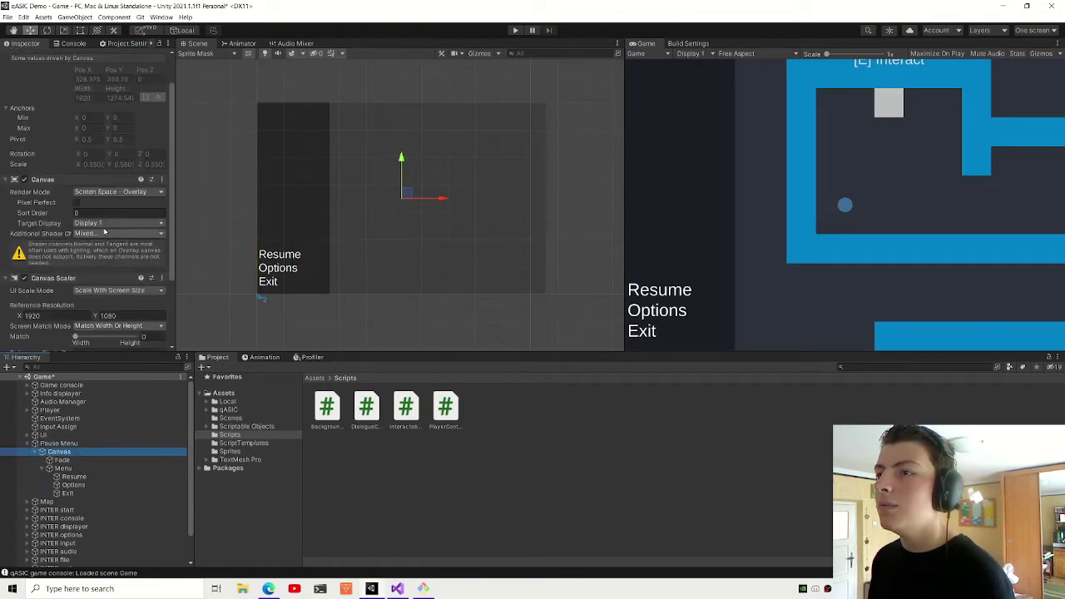
scroll(96, 304, "down", 3)
type("0.5")
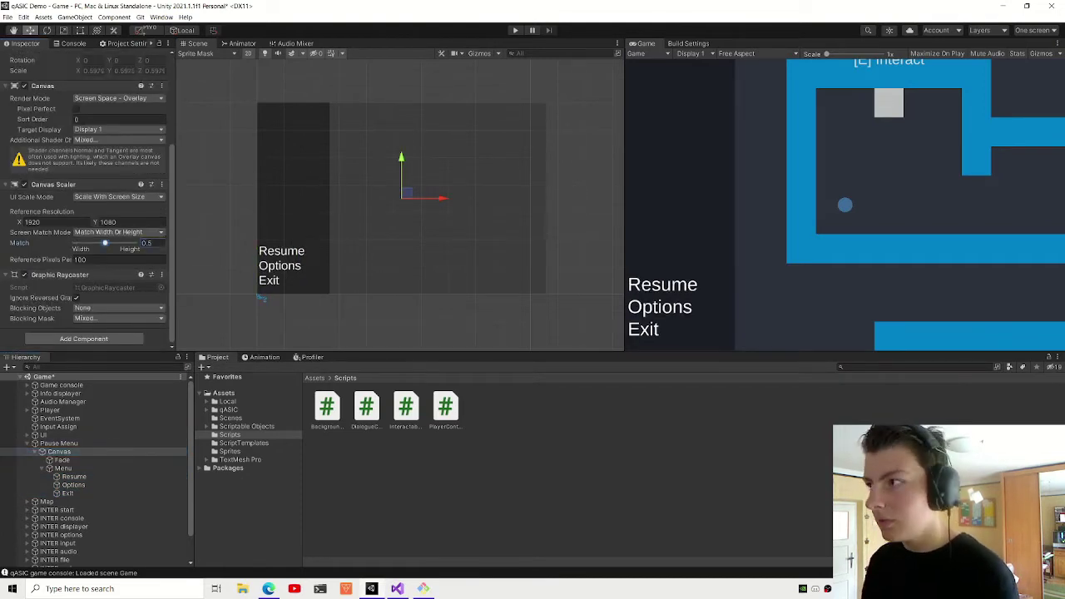
left_click_drag(626, 212, 834, 192)
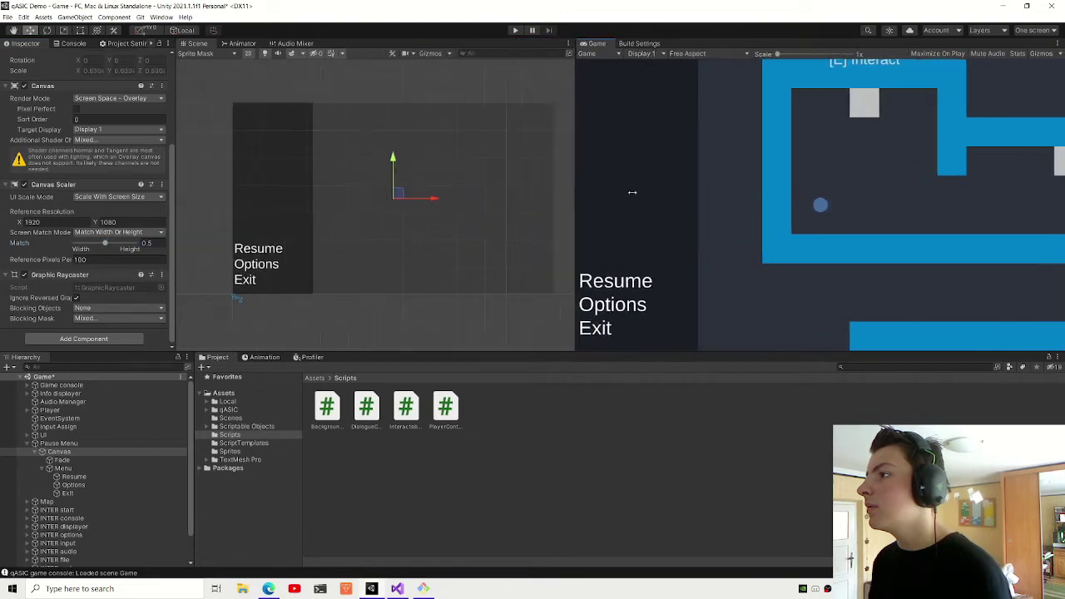
left_click_drag(882, 191, 652, 190)
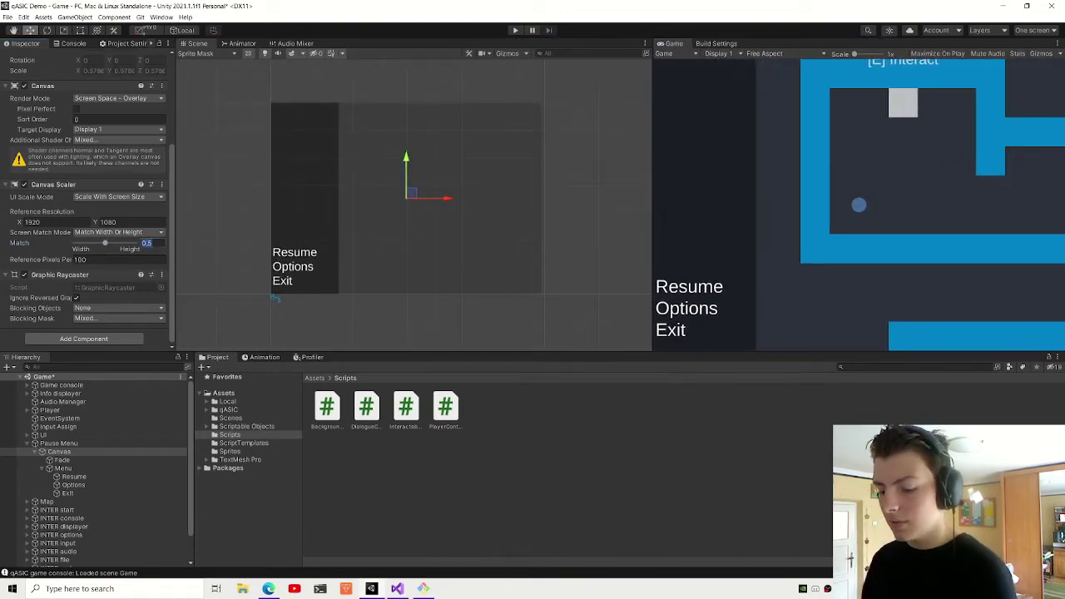
left_click_drag(105, 243, 87, 243)
left_click_drag(654, 208, 746, 200)
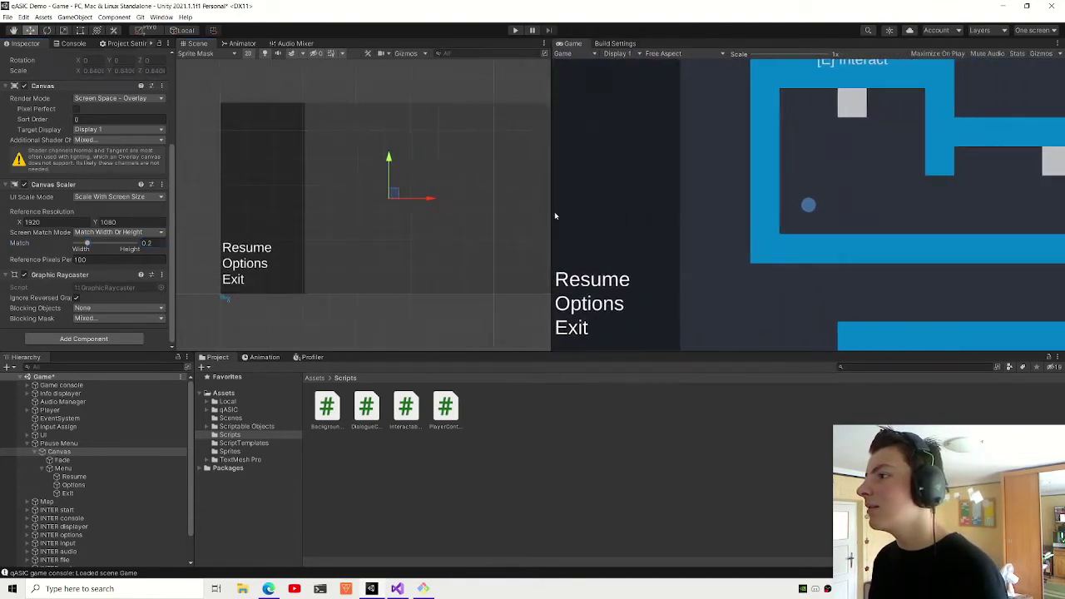
left_click_drag(747, 200, 614, 214)
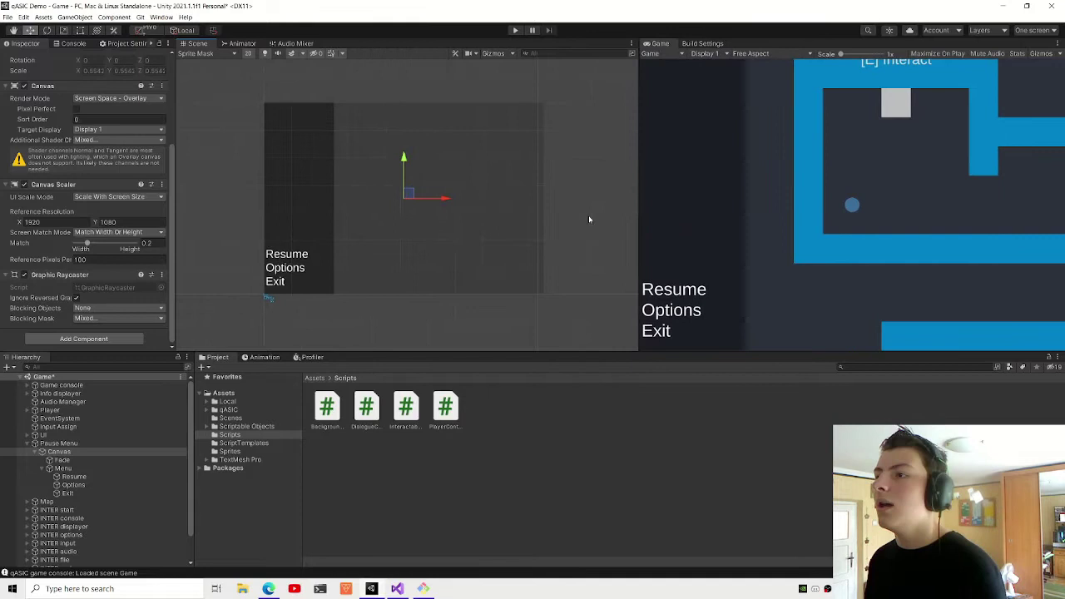
left_click(41, 470)
- Add a UI Image under the Canvas and give it the stretch-all anchor preset
right_click(60, 454)
mouse_move(124, 362)
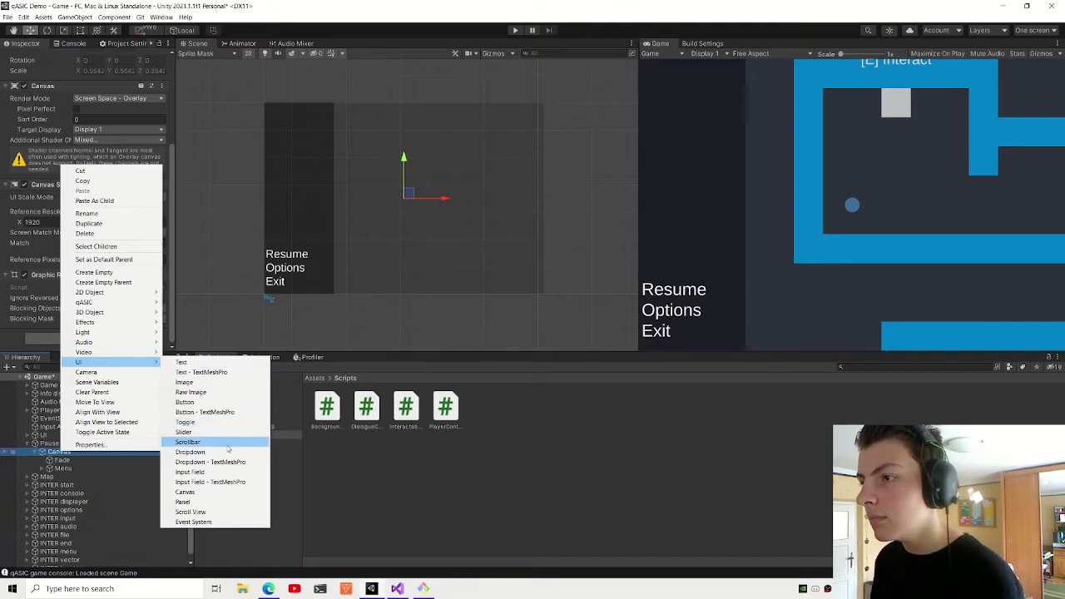
left_click(193, 383)
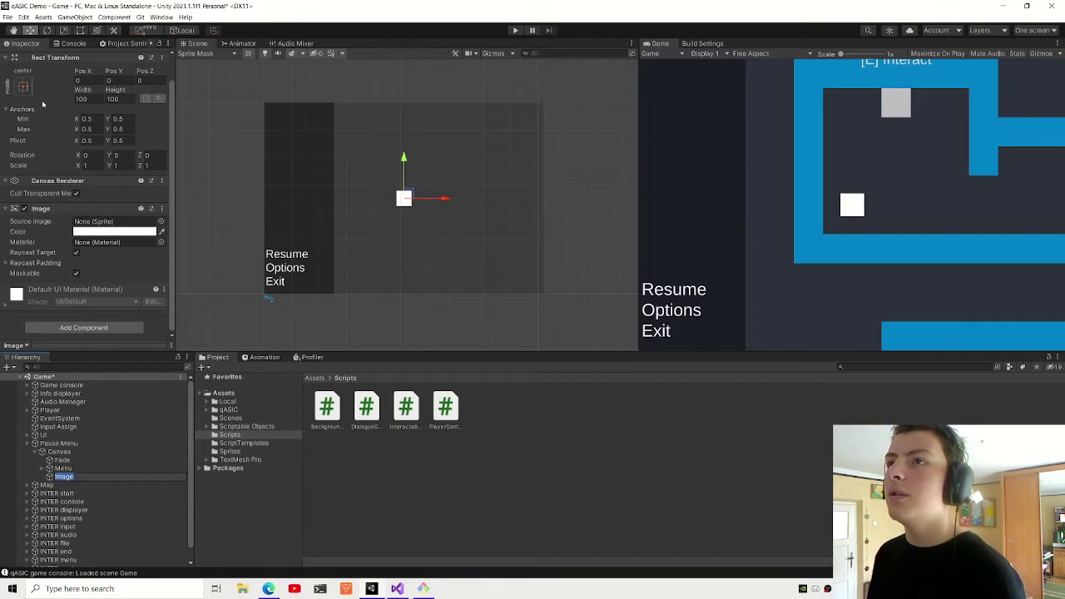
left_click(23, 87)
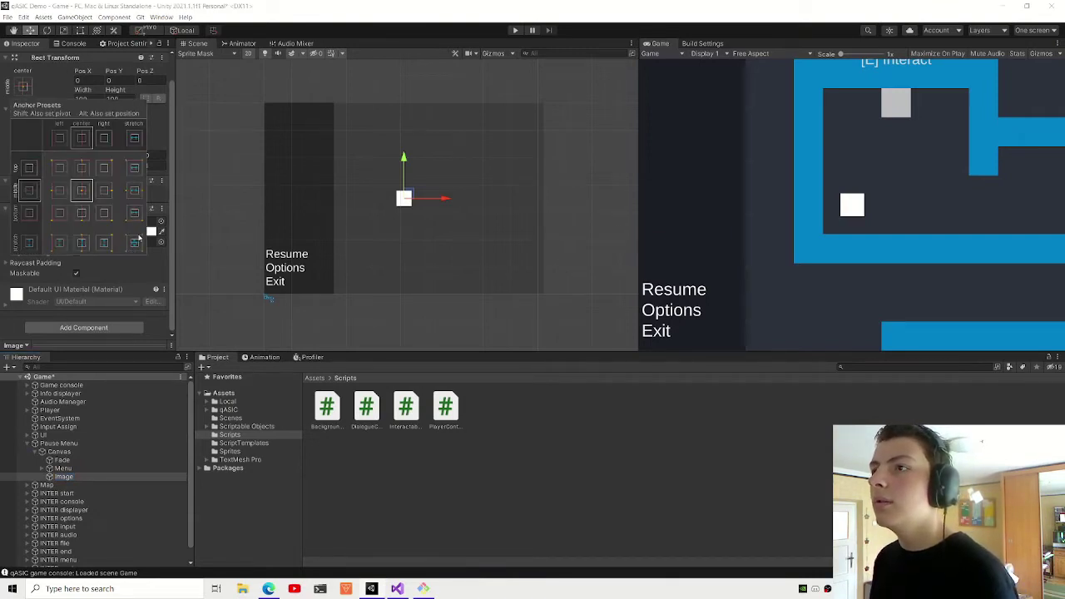
left_click(138, 239, "alt")
- Set the image's Left, Top, Right and Bottom margins to 100
type("100")
key("Tab")
type("100")
key("shift+Tab")
key("shift+Tab")
key("shift+Tab")
type("100")
key("shift+Tab")
type("00")
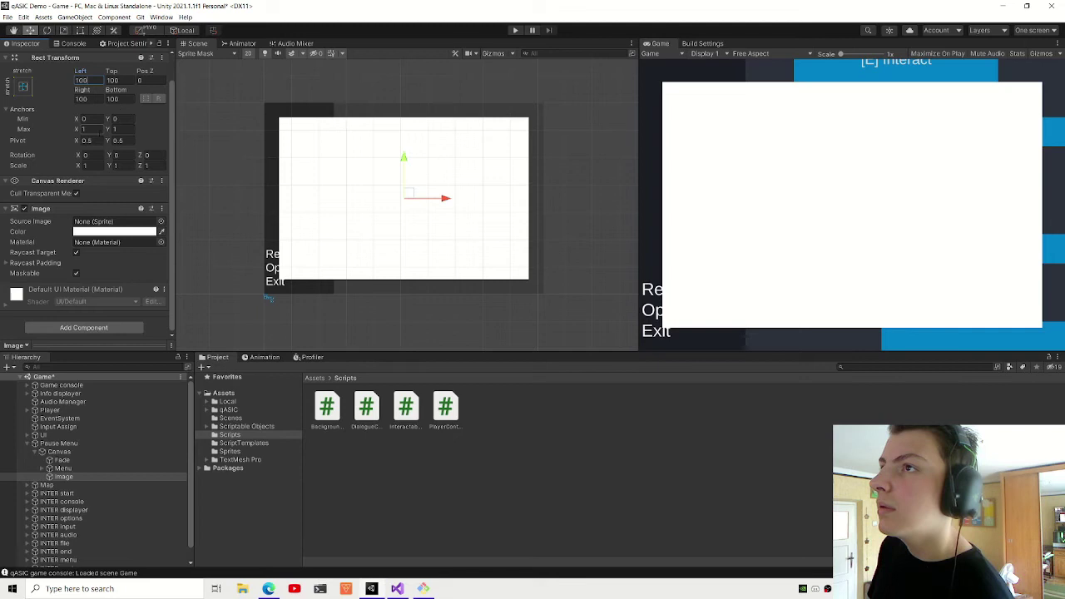
- Set the image's Anchors Min X to 0.25, entering 100 again for the margin
left_click(66, 454)
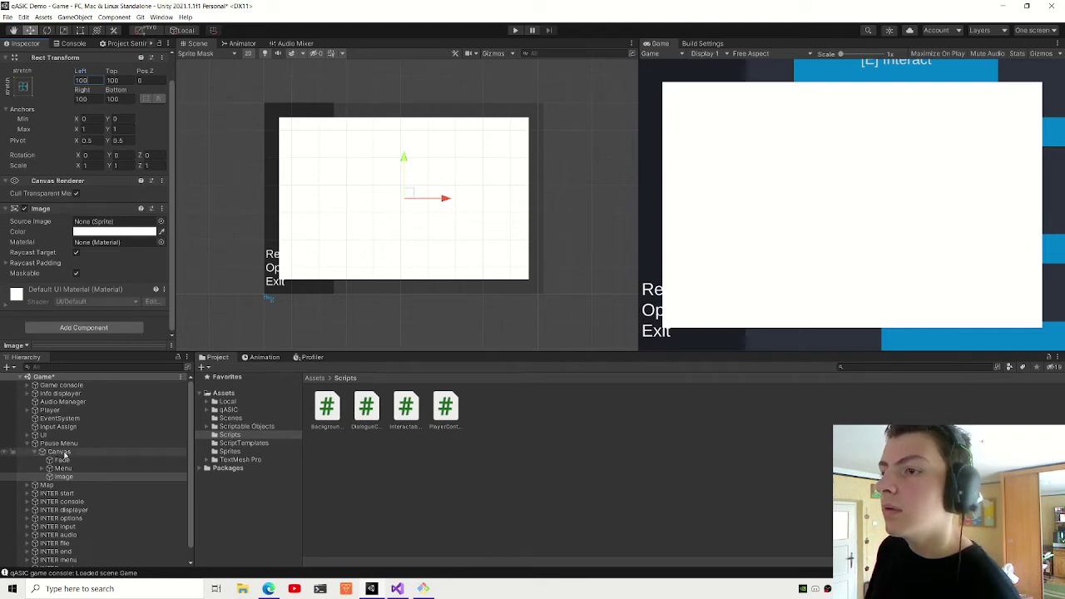
left_click(75, 470)
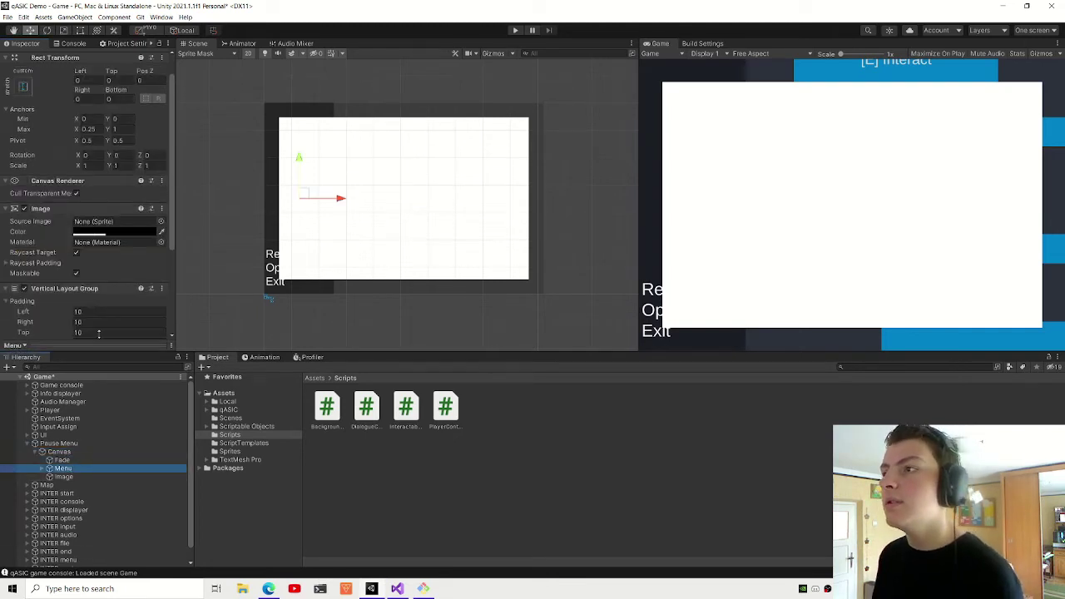
left_click(65, 476)
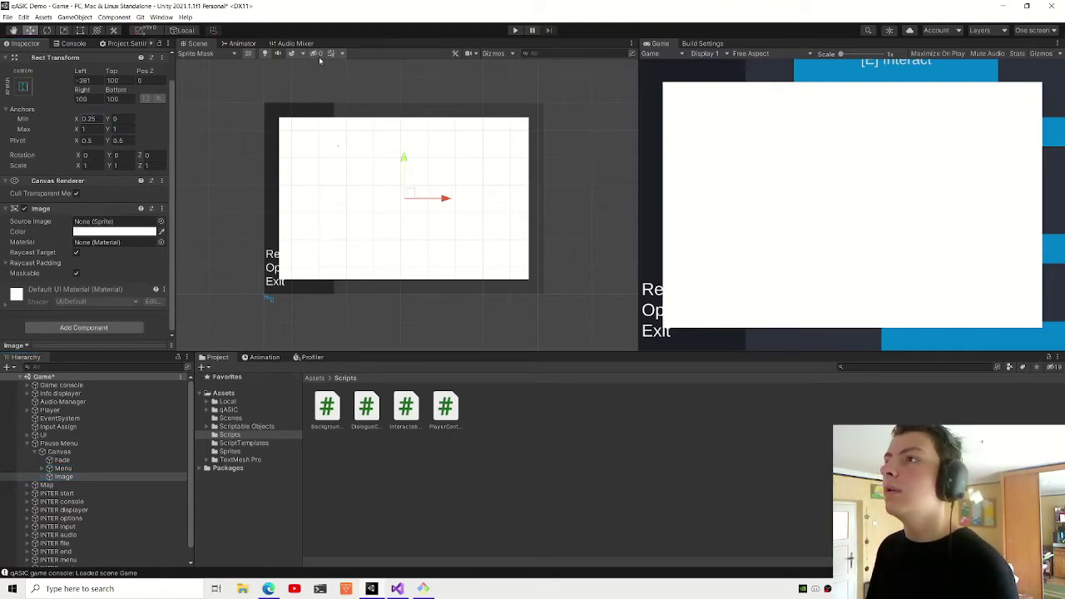
left_click(410, 163)
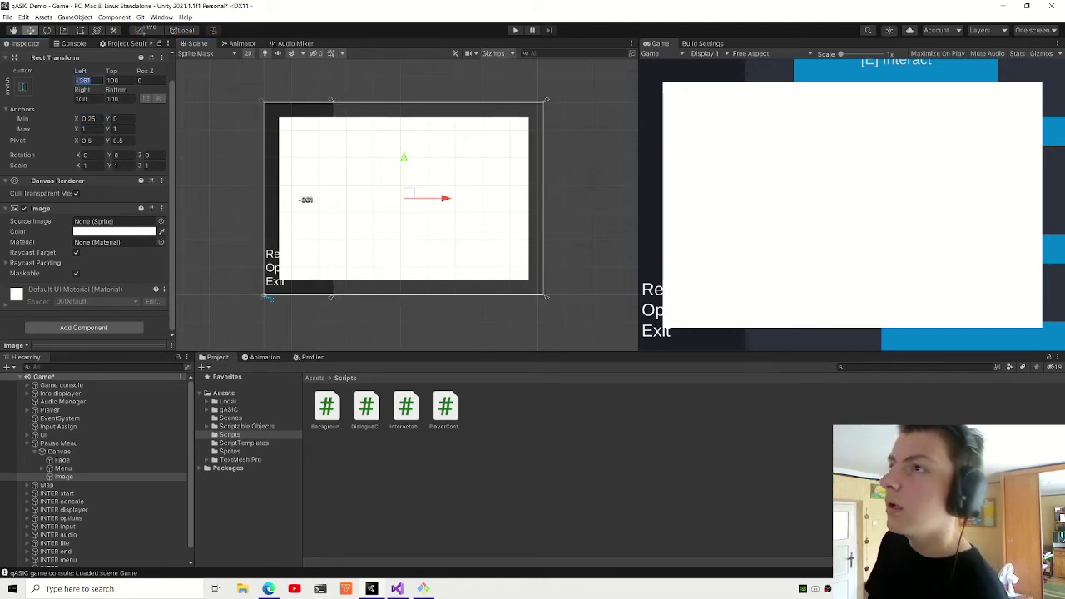
type("100")
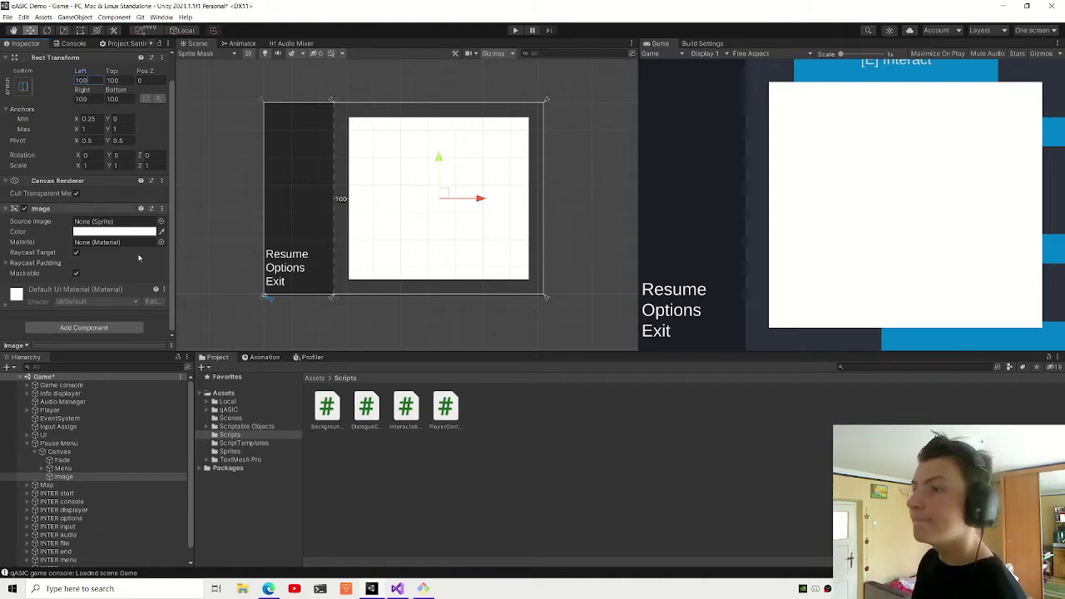
- Rename the new Image to Settings
right_click(63, 479)
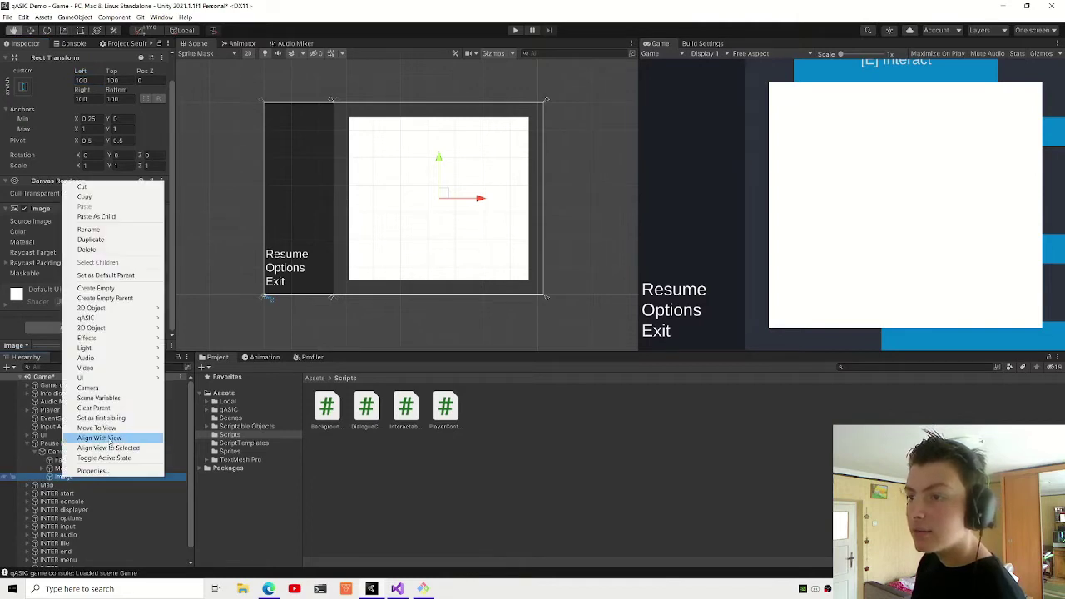
left_click(55, 477)
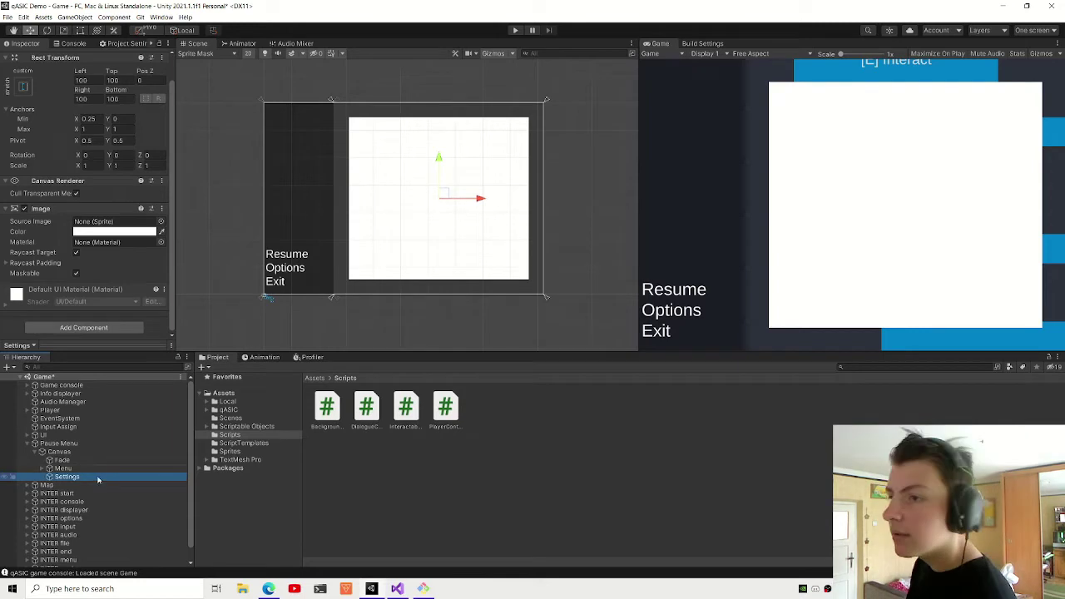
right_click(99, 480)
left_click(77, 459)
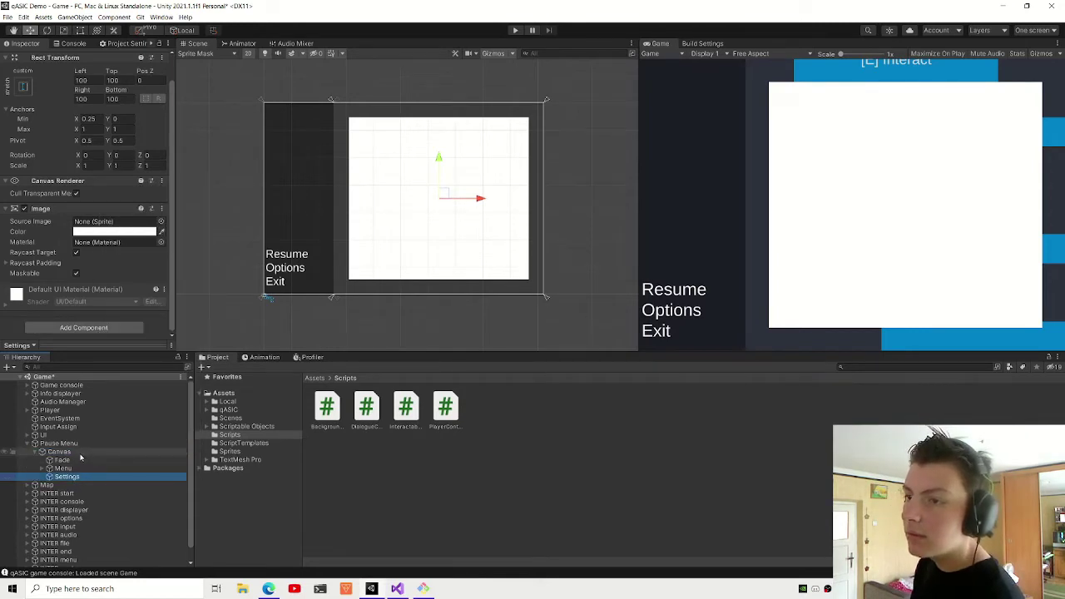
- Add a Scroll View under the Canvas, undoing an accidentally added Scrollbar
right_click(81, 452)
mouse_move(159, 366)
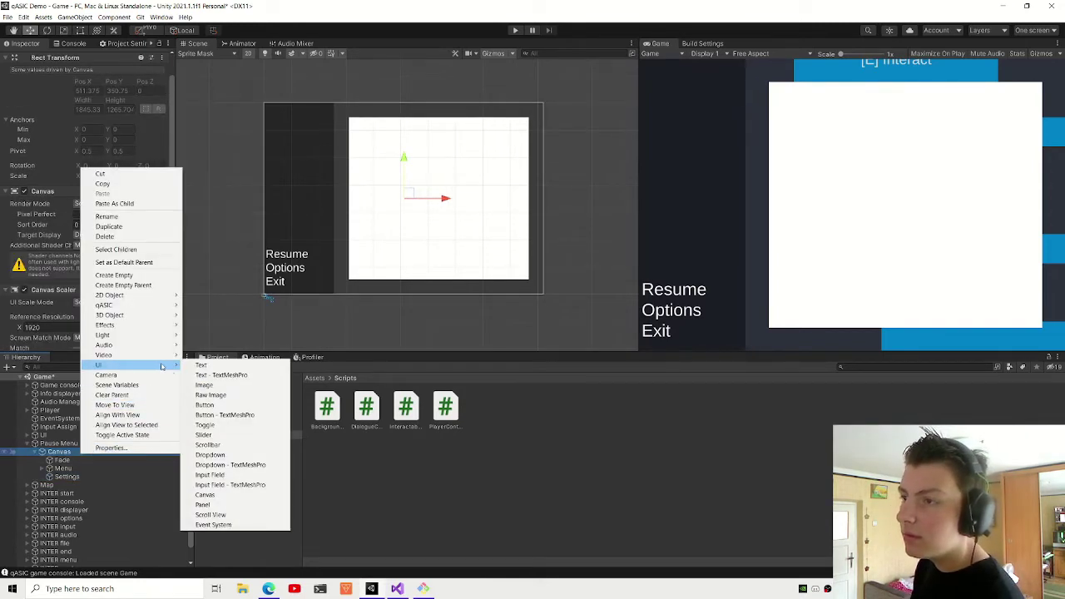
left_click(235, 445)
key("ctrl+z")
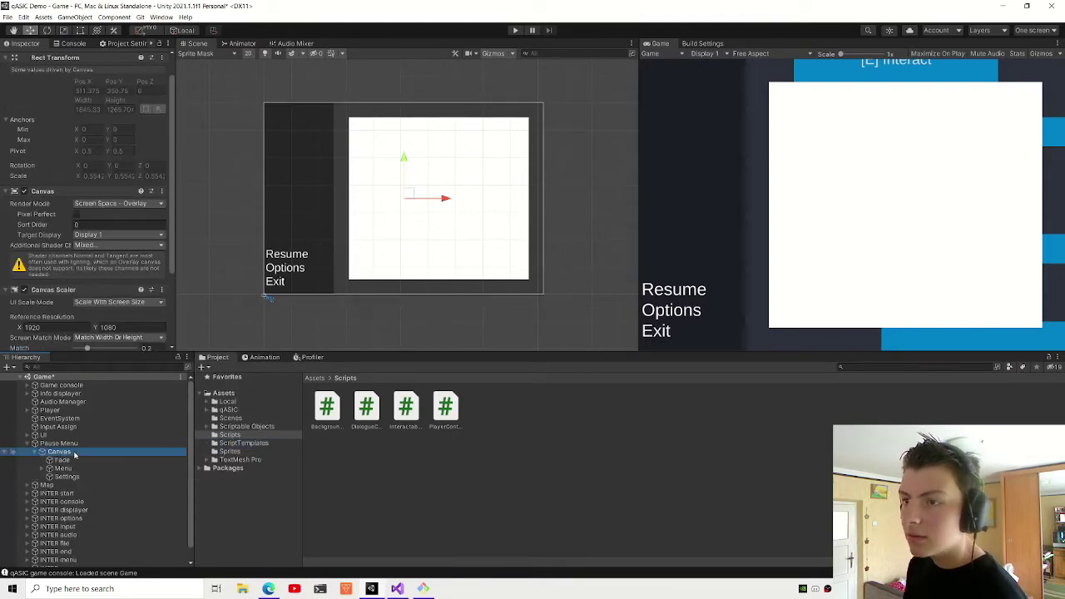
right_click(80, 451)
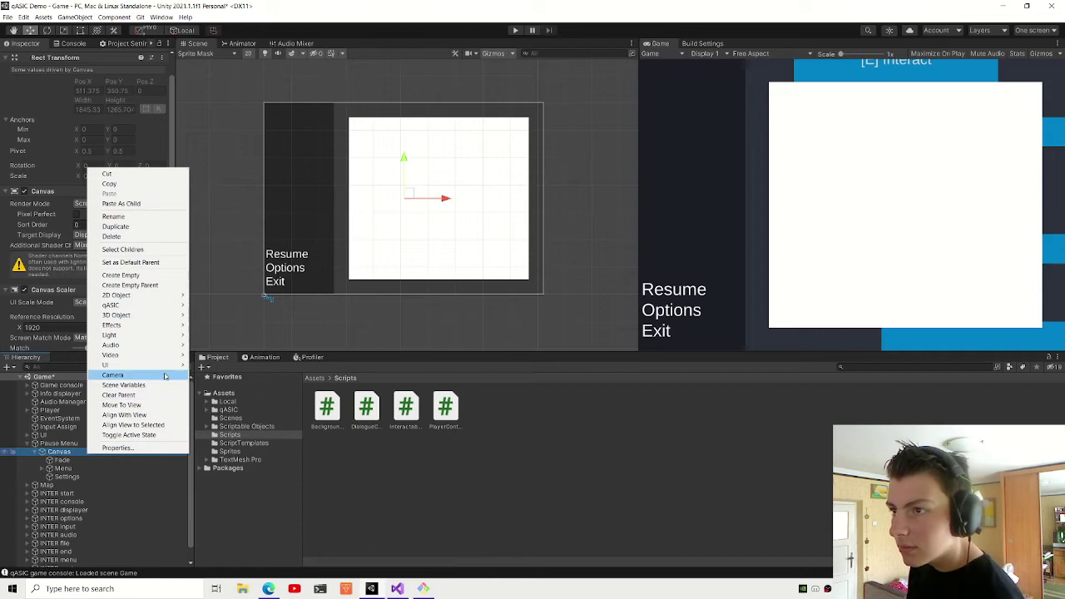
mouse_move(177, 366)
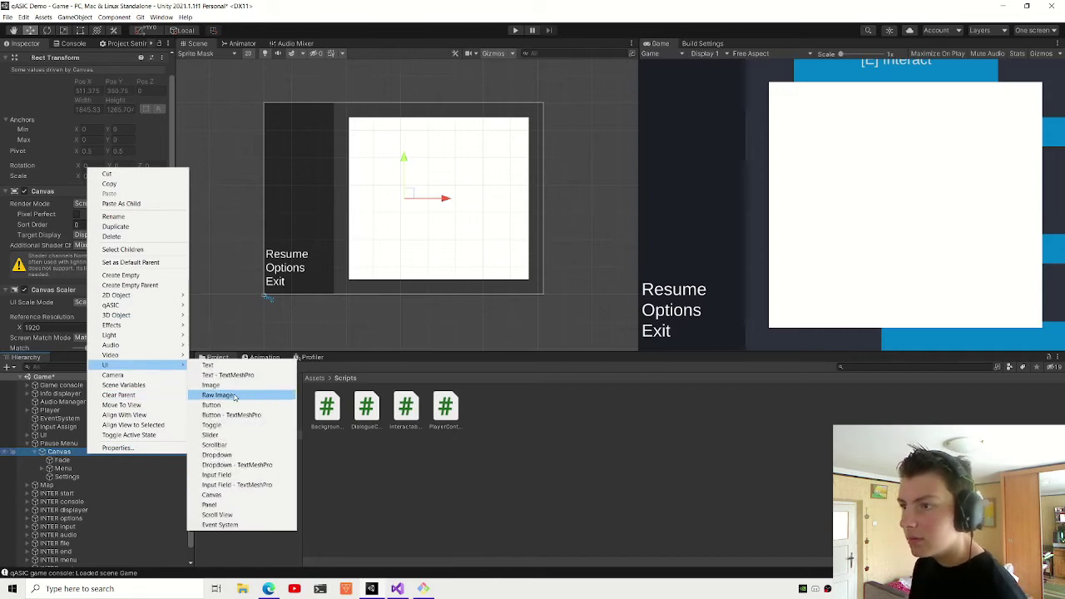
left_click(249, 514)
- Delete the Settings panel and bring up the Scroll View's anchor presets
left_click(83, 477)
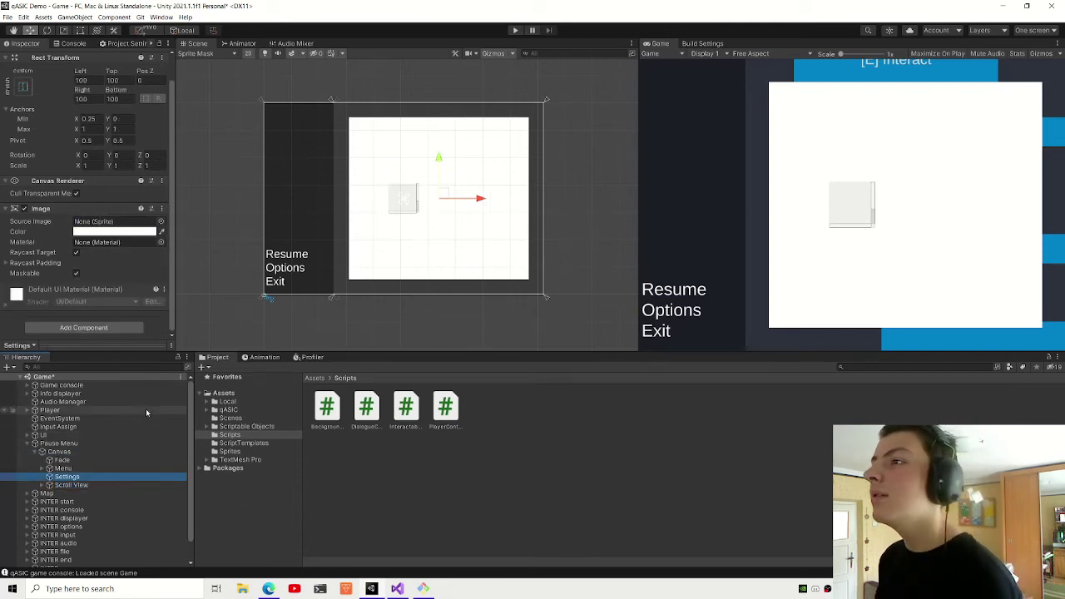
key("Delete")
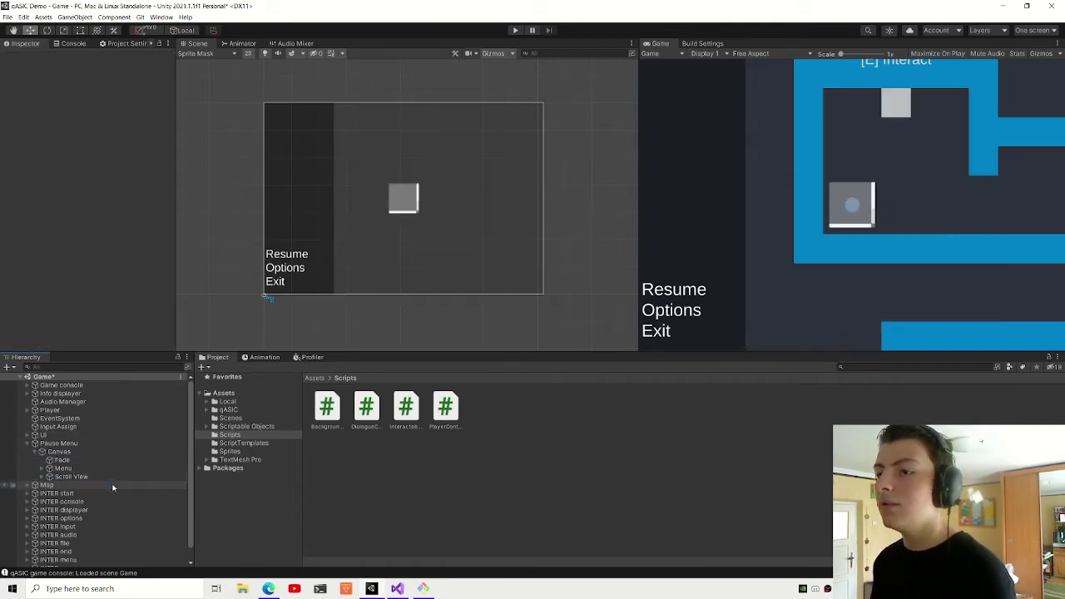
left_click(113, 476)
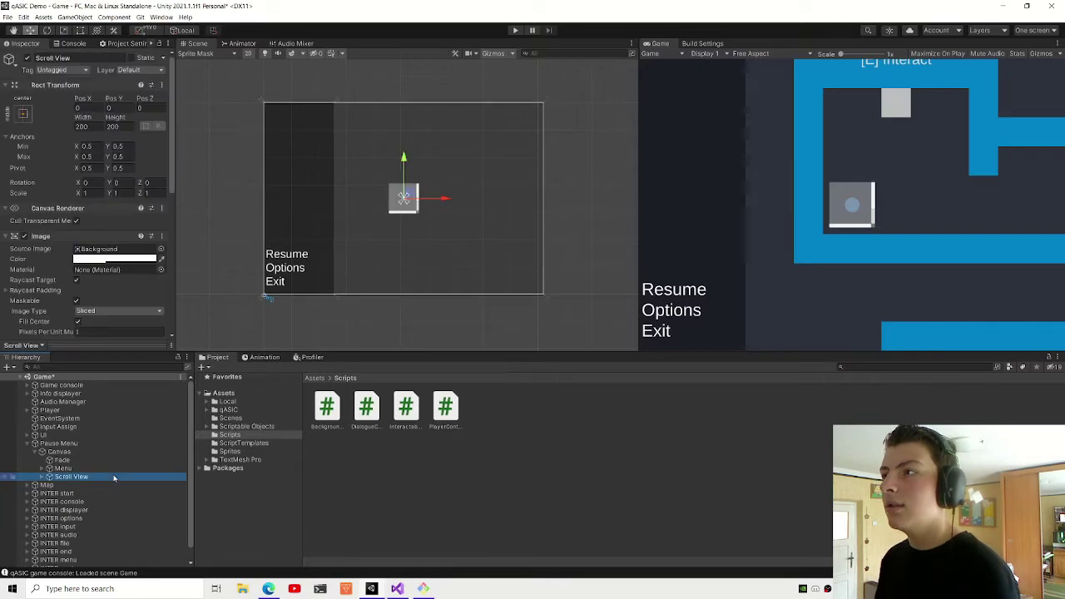
left_click(24, 113)
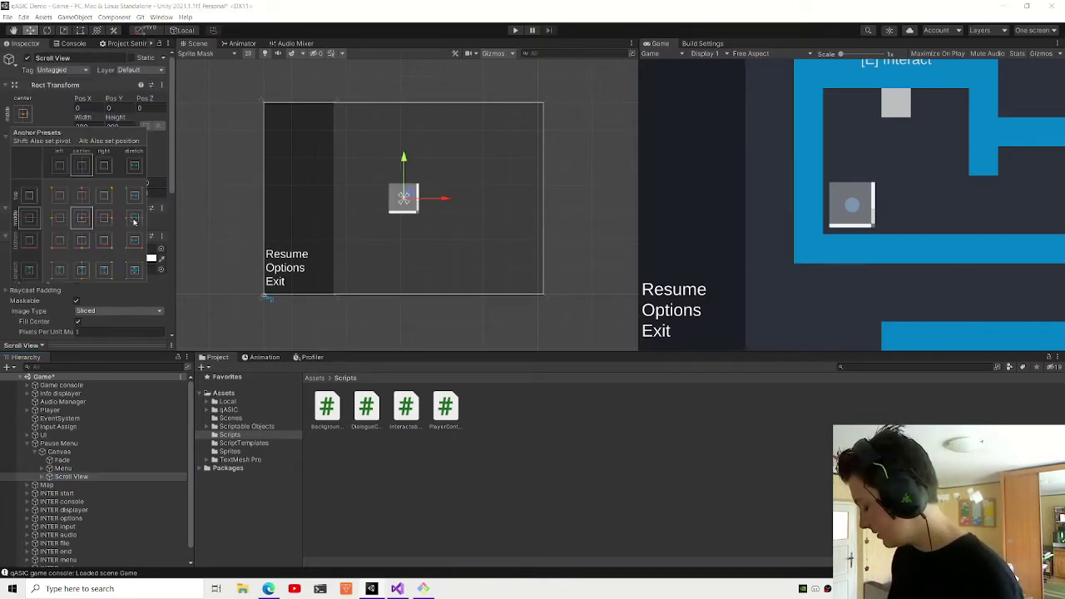
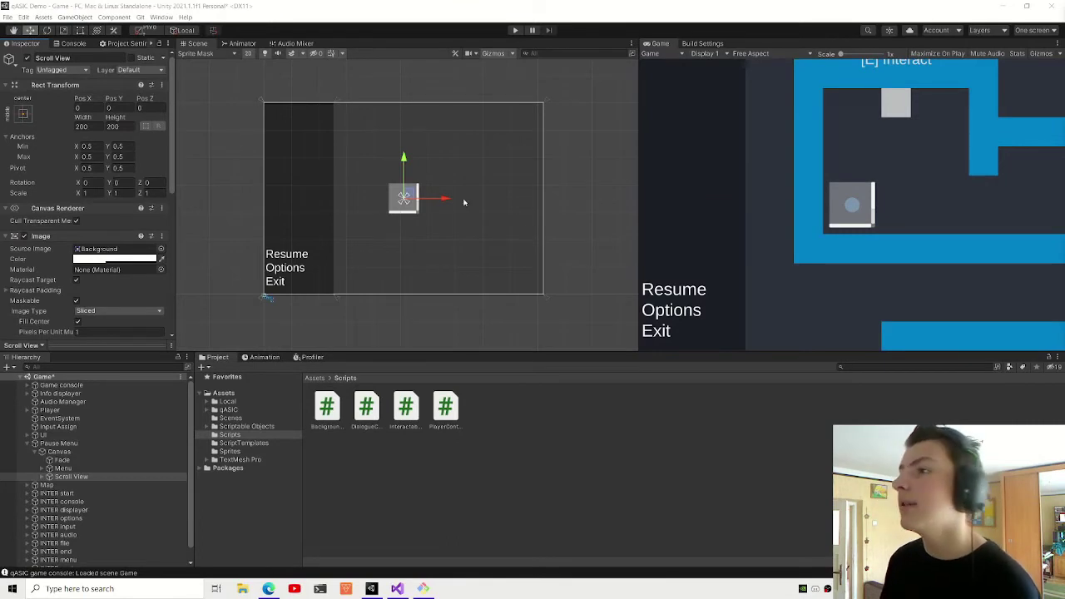
- Delete the Scroll View's Scrollbar Horizontal object
left_click(99, 476)
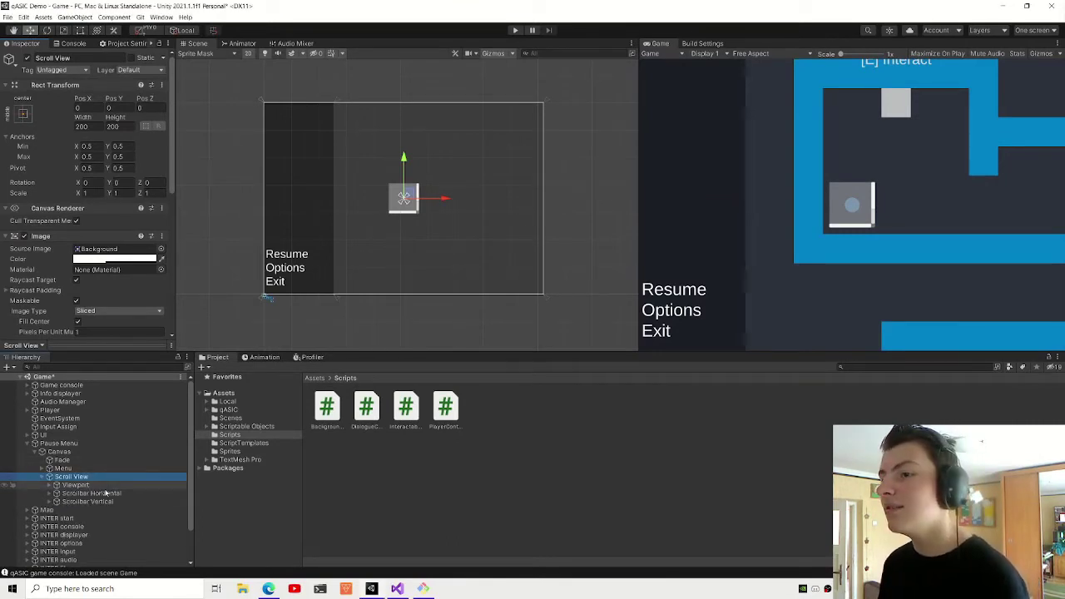
left_click(108, 494)
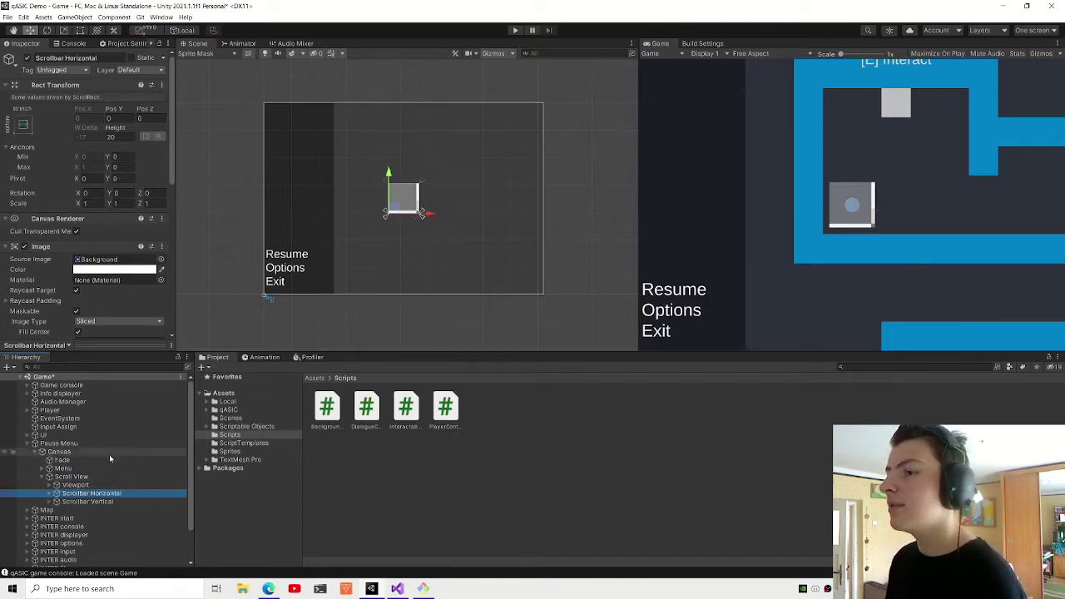
key("Delete")
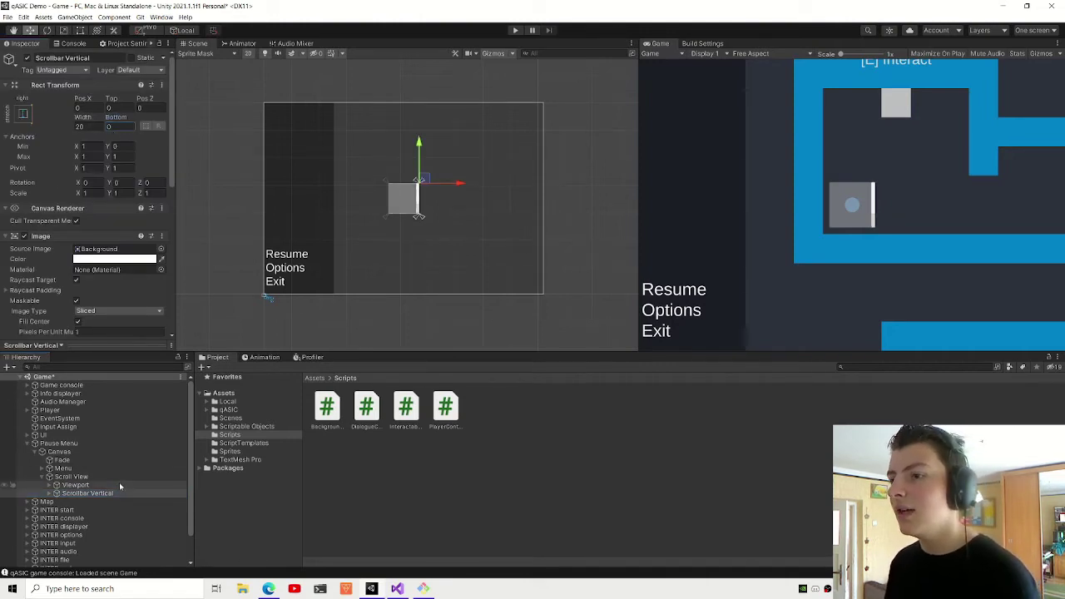
- Set the Scroll View's Image colour to black (000000), comparing it against the Menu's colour
left_click(120, 485)
left_click(100, 480)
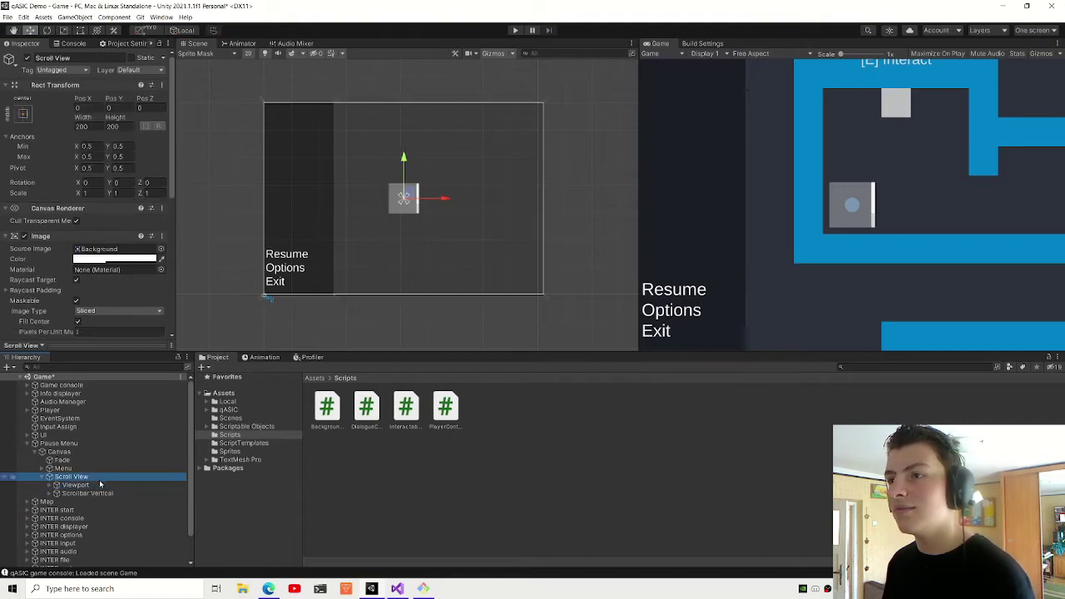
left_click(124, 260)
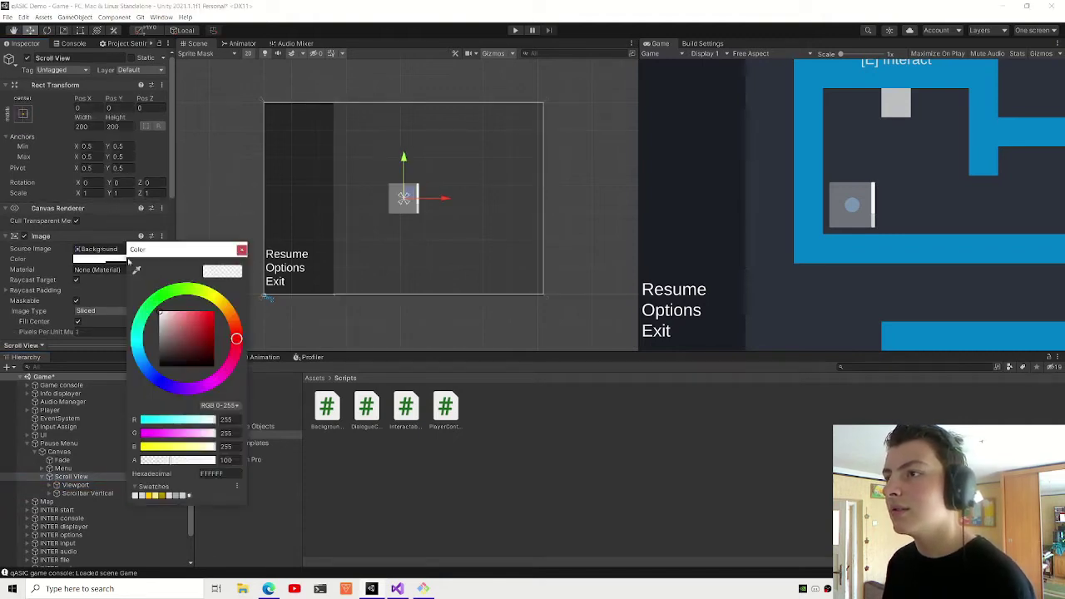
left_click_drag(162, 316, 28, 436)
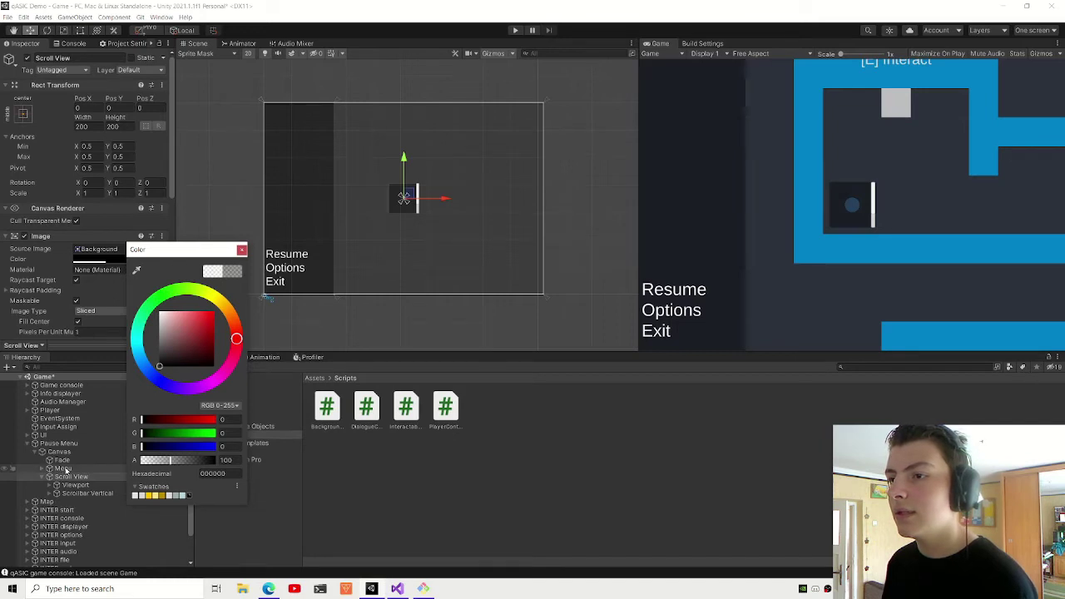
left_click(66, 471)
left_click(112, 260)
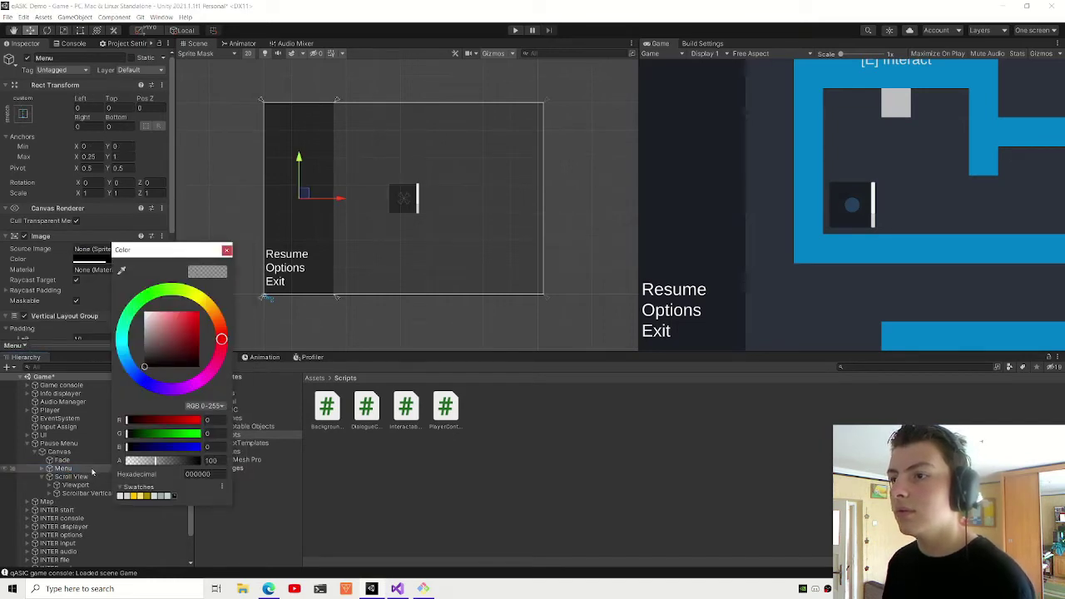
left_click(72, 476)
left_click(99, 259)
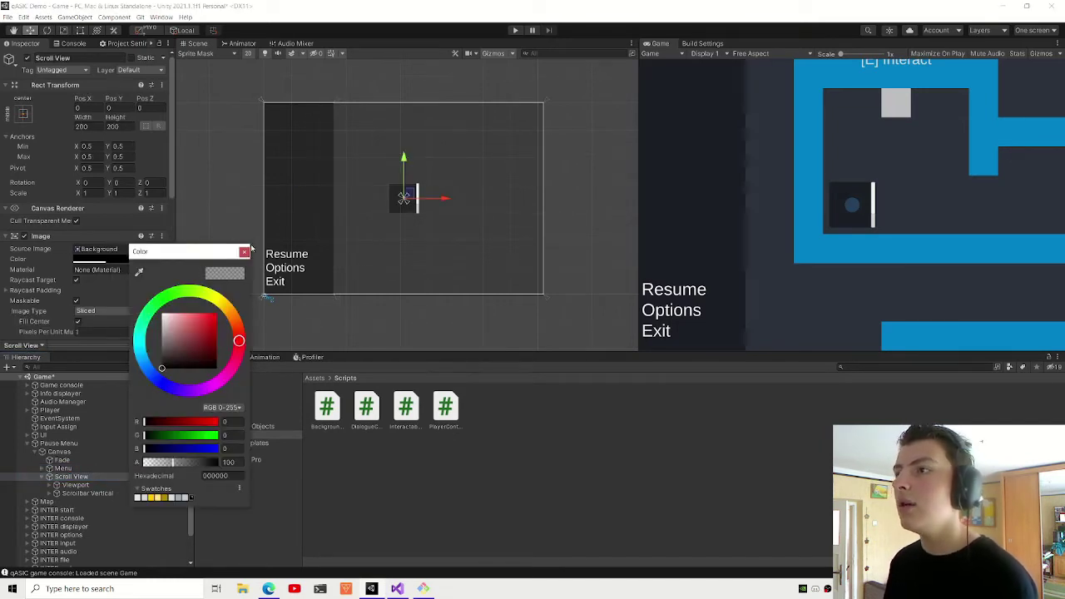
left_click(244, 252)
scroll(402, 229, "up", 2)
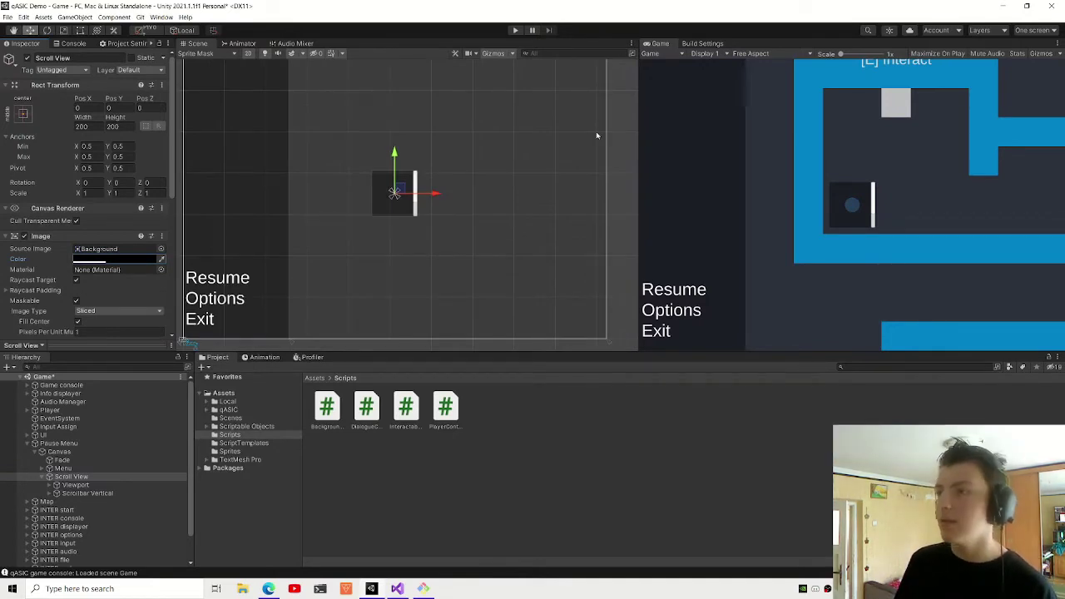
- Check the Viewport's image colour without changing it
scroll(323, 245, "down", 2)
scroll(323, 245, "down", 1)
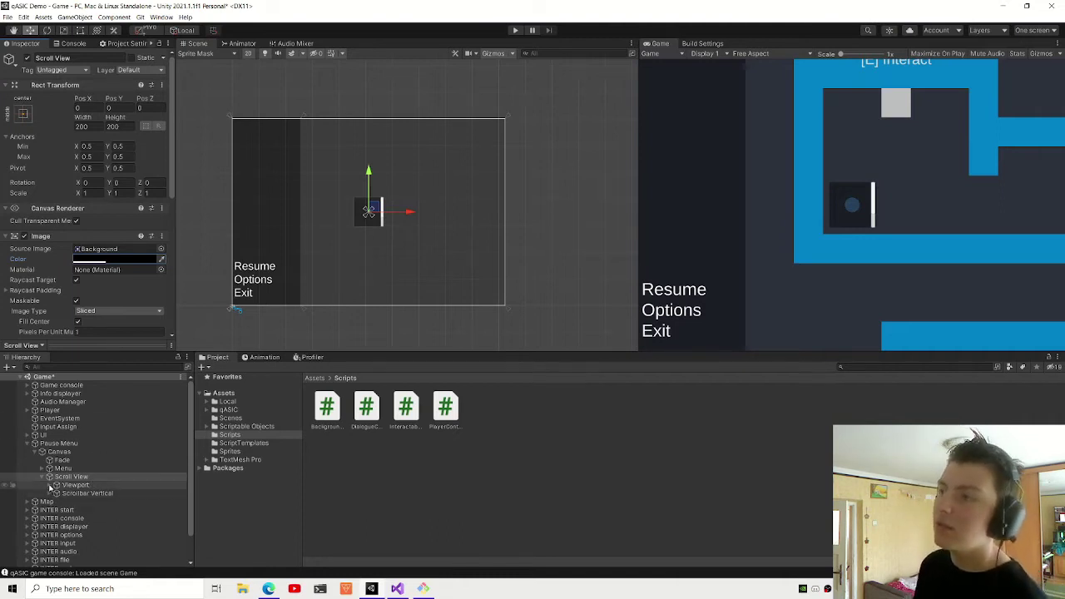
left_click(58, 485)
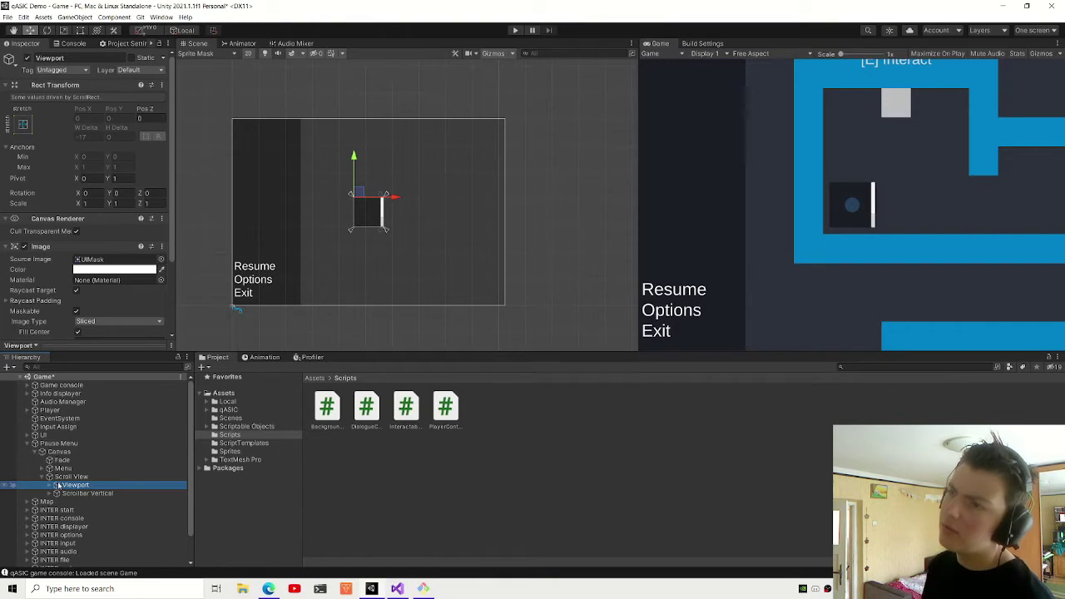
left_click(100, 270)
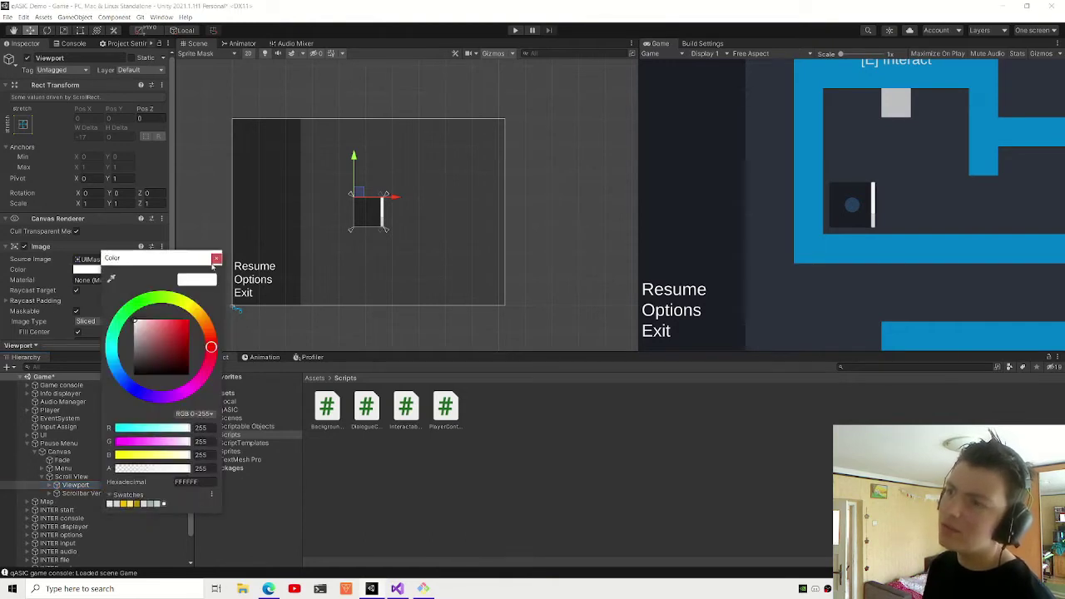
left_click(214, 259)
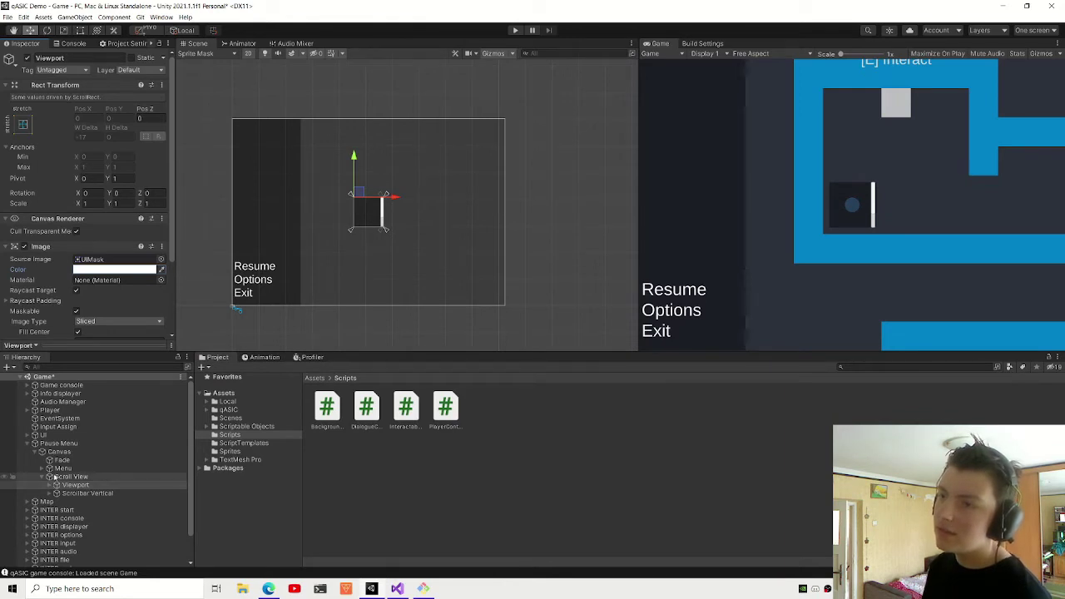
left_click(80, 485, "ctrl")
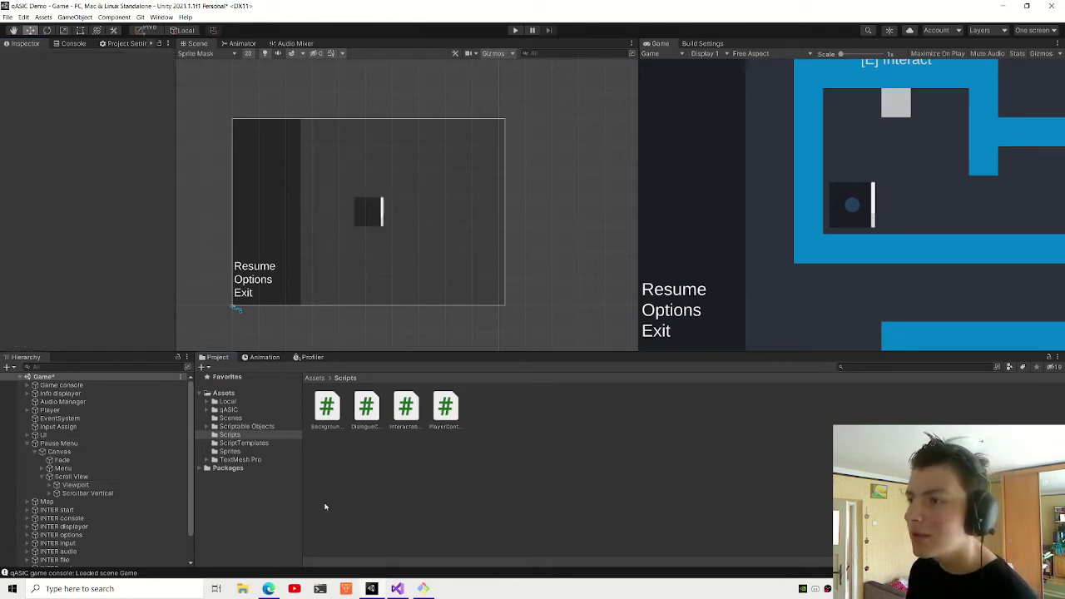
- Colour the Scrollbar Vertical image black with alpha 100
left_click(79, 494)
left_click(75, 485)
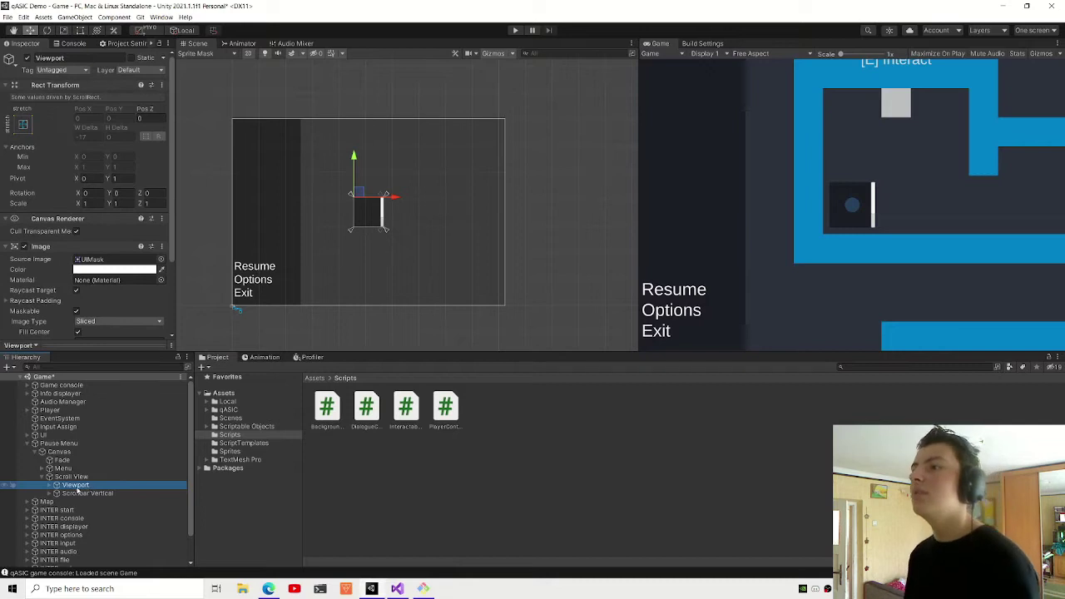
left_click(62, 494)
left_click(51, 493)
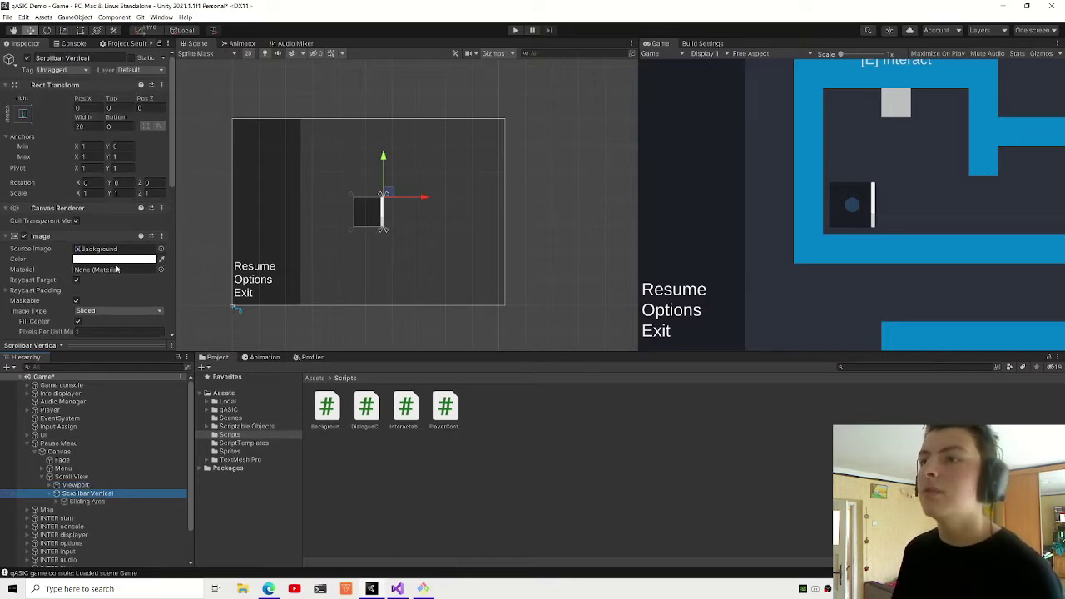
left_click(96, 259)
left_click_drag(171, 349, 16, 522)
left_click(218, 464)
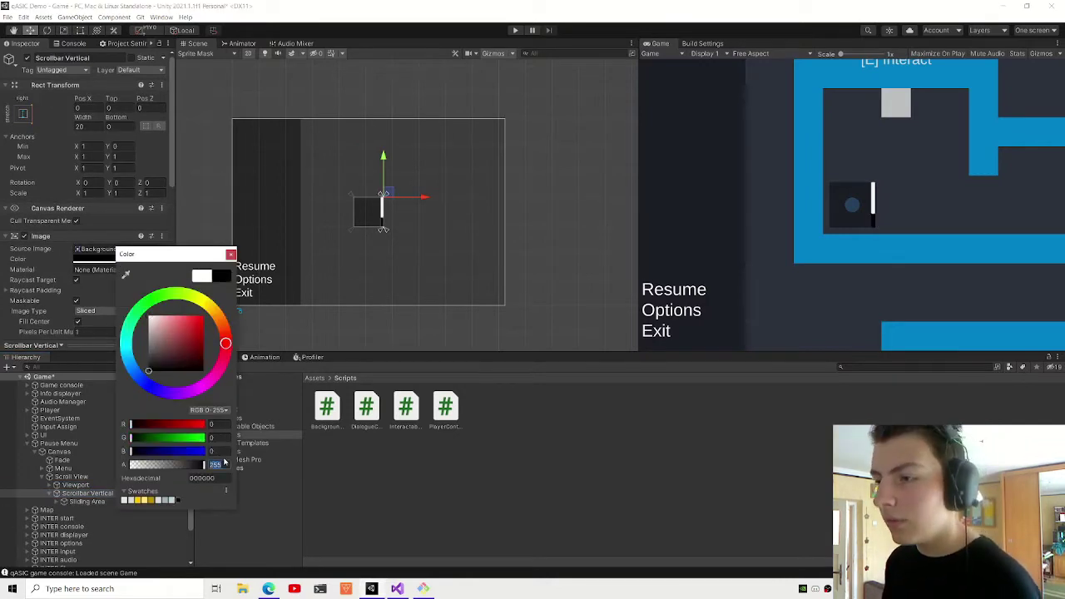
type("100")
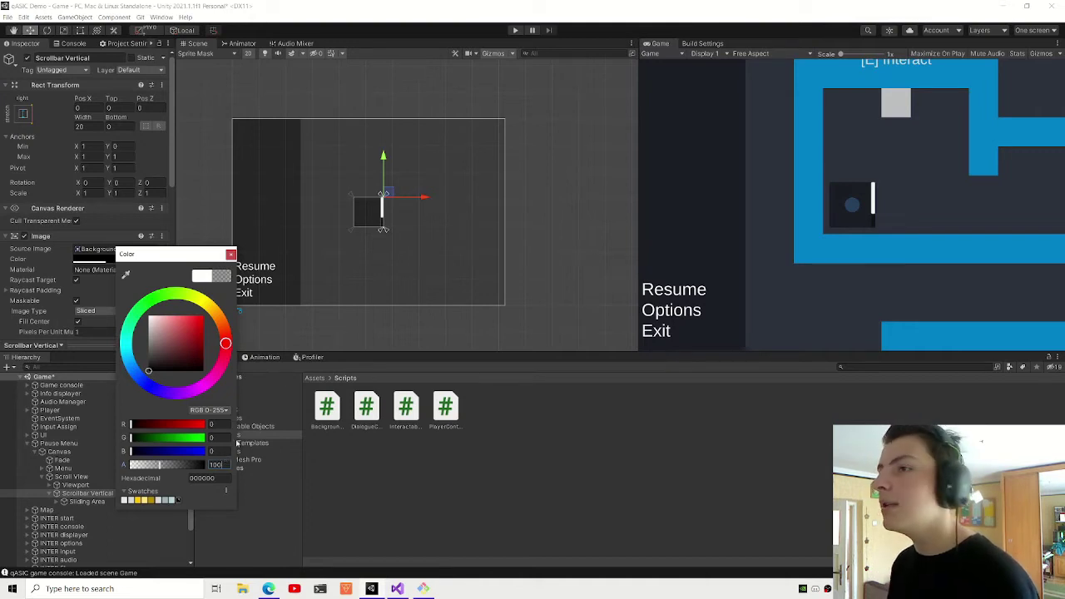
left_click(230, 254)
- Set Source Image to None on both the Scrollbar Vertical and the Scroll View
left_click(143, 250)
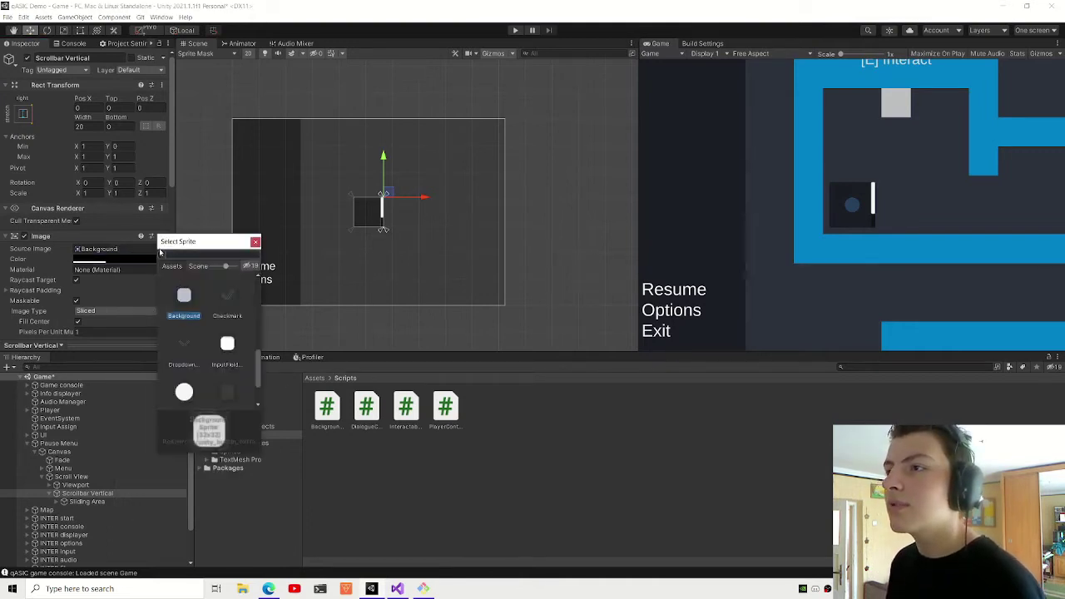
double_click(182, 292)
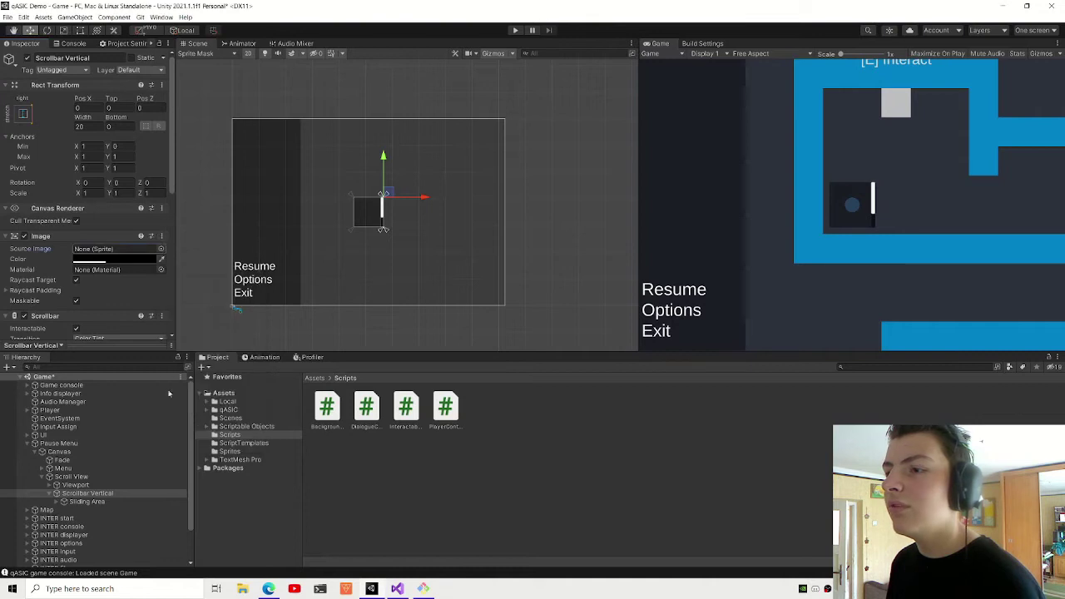
left_click(61, 468)
left_click(62, 476)
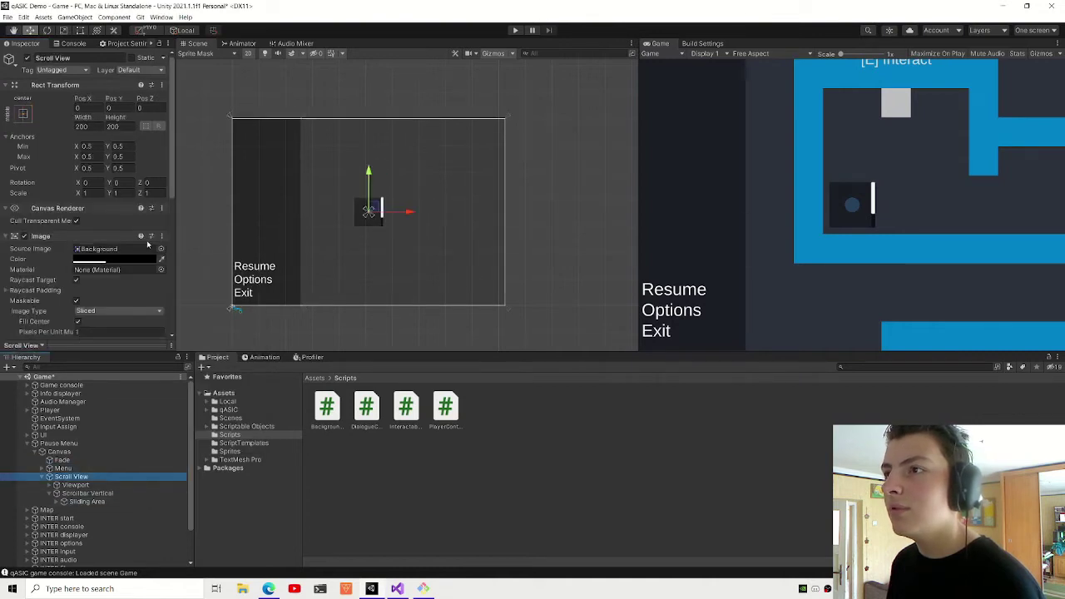
left_click(160, 249)
double_click(186, 290)
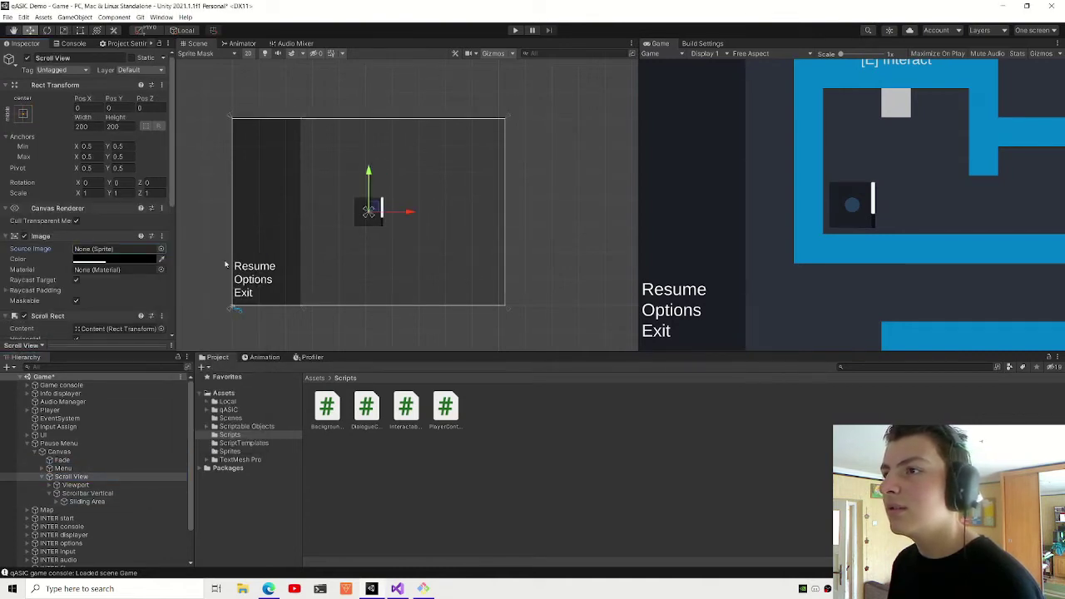
- Try stretching the Handle's anchors, then undo the change
left_click(86, 502)
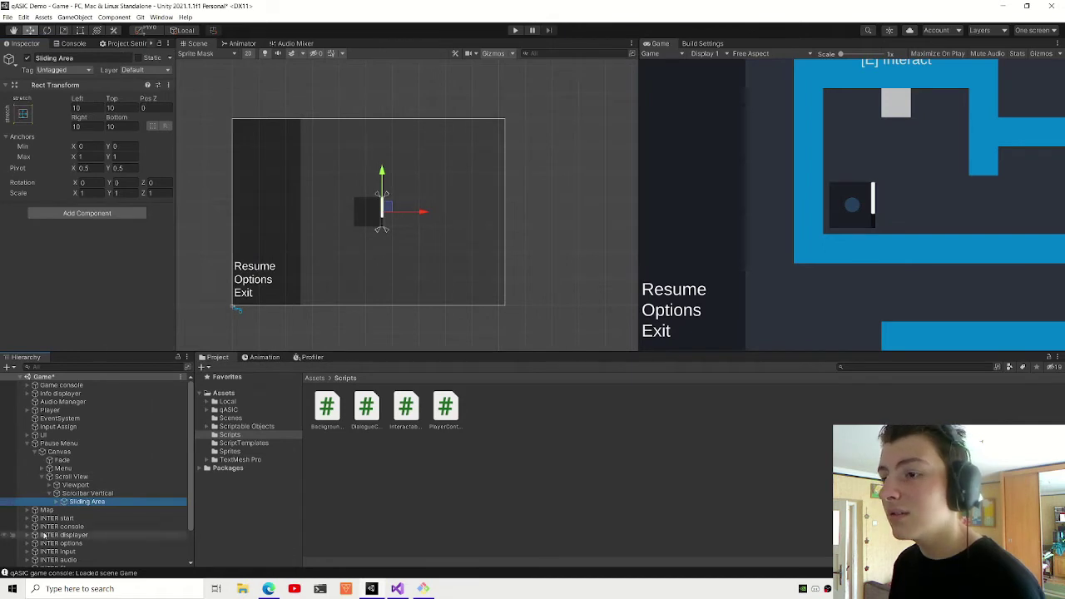
left_click(22, 113)
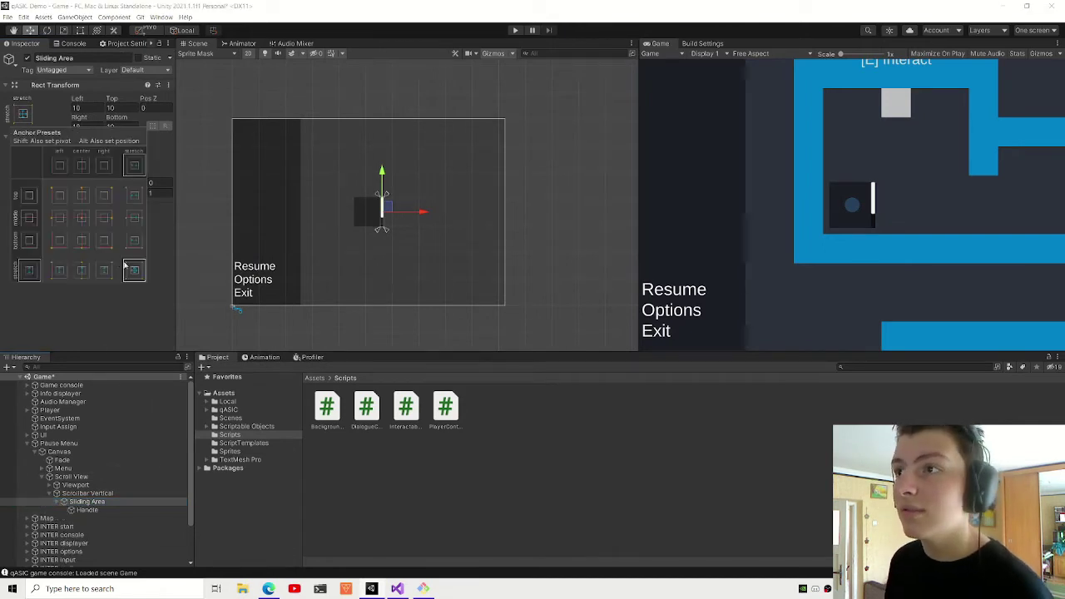
left_click(125, 265)
left_click(72, 511)
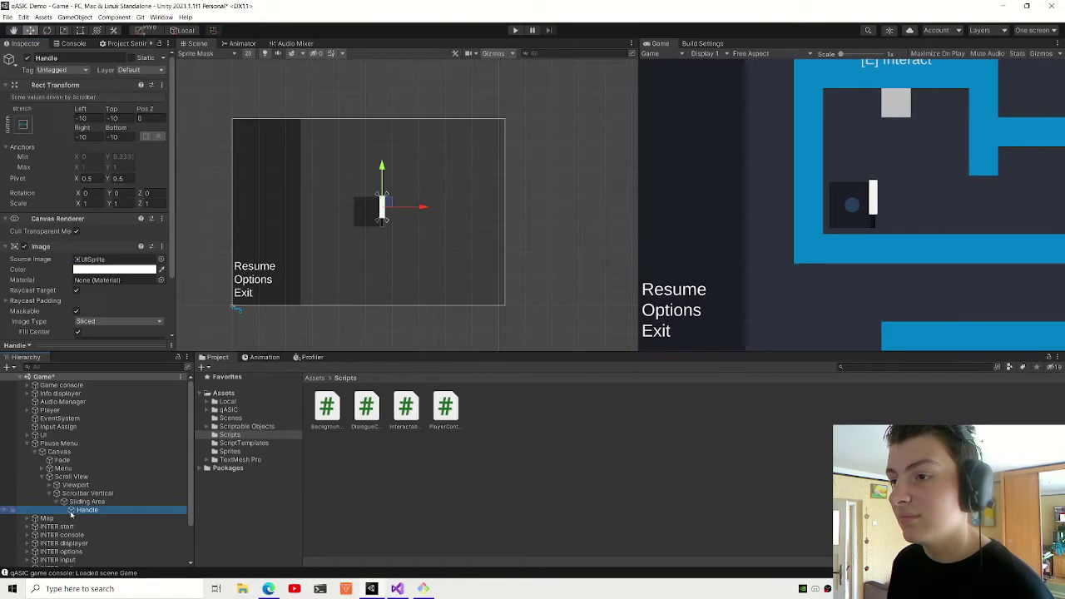
left_click(22, 123)
left_click(125, 265, "alt")
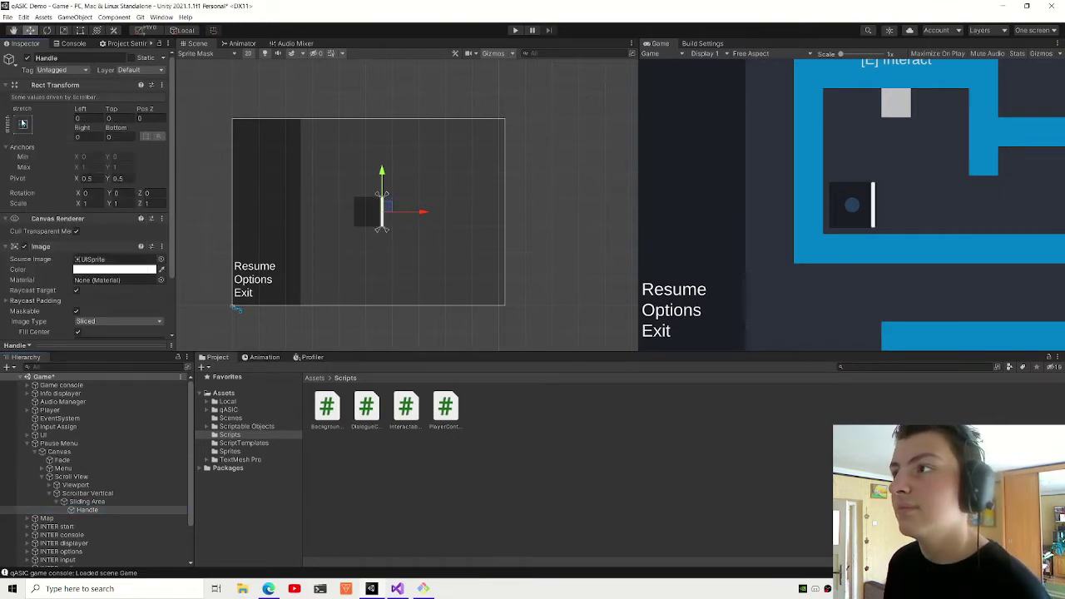
key("ctrl+z")
key("f")
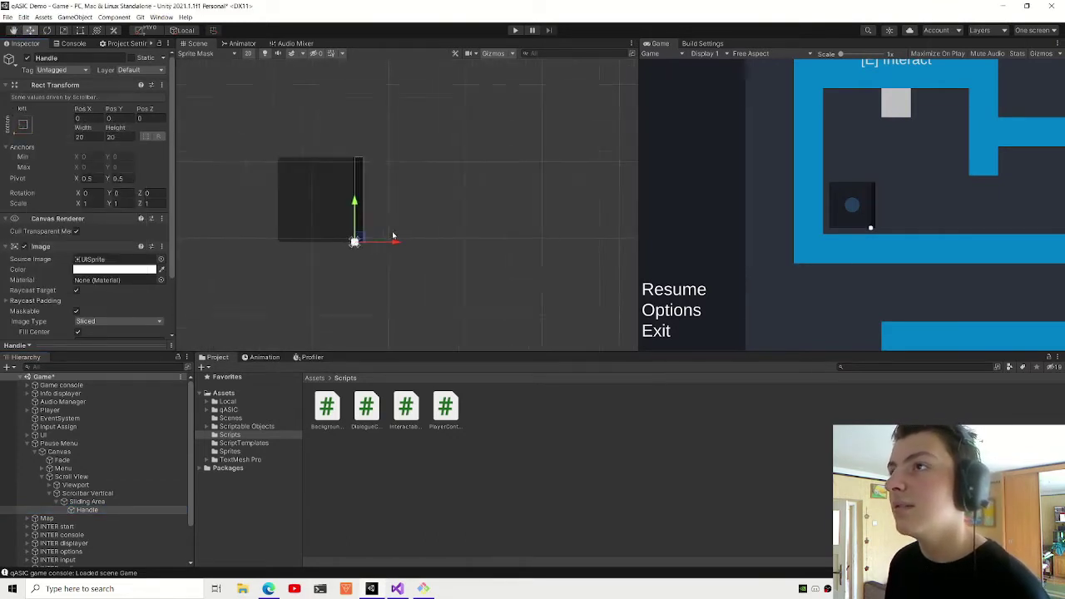
scroll(356, 269, "up", 2)
scroll(353, 271, "up", 2)
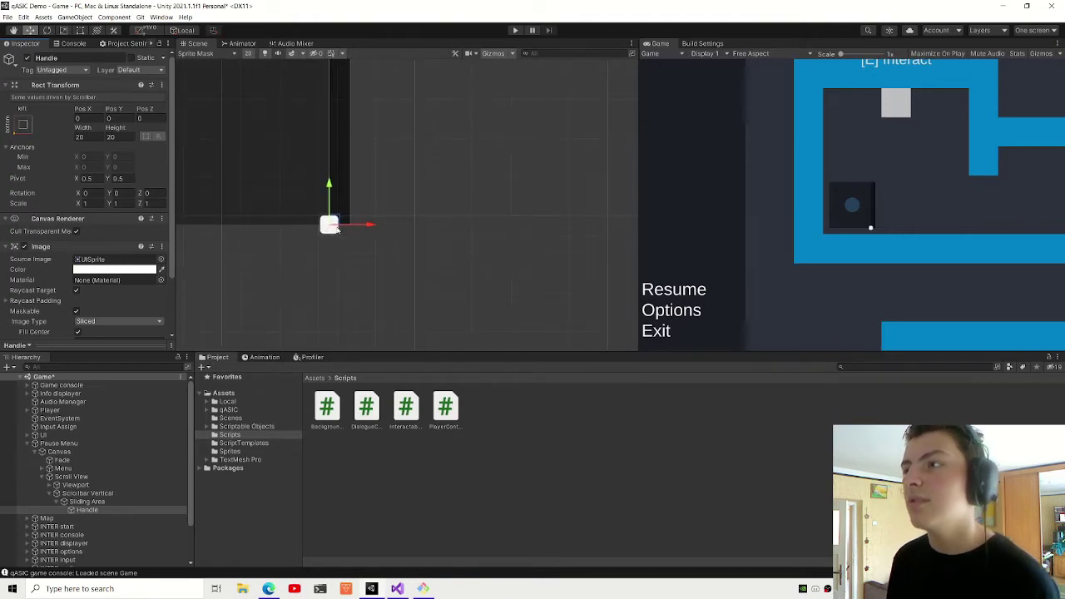
- Stretch the Sliding Area with zero margins and review the Handle's anchor presets unchanged
left_click(87, 501)
left_click(119, 503)
left_click(13, 119)
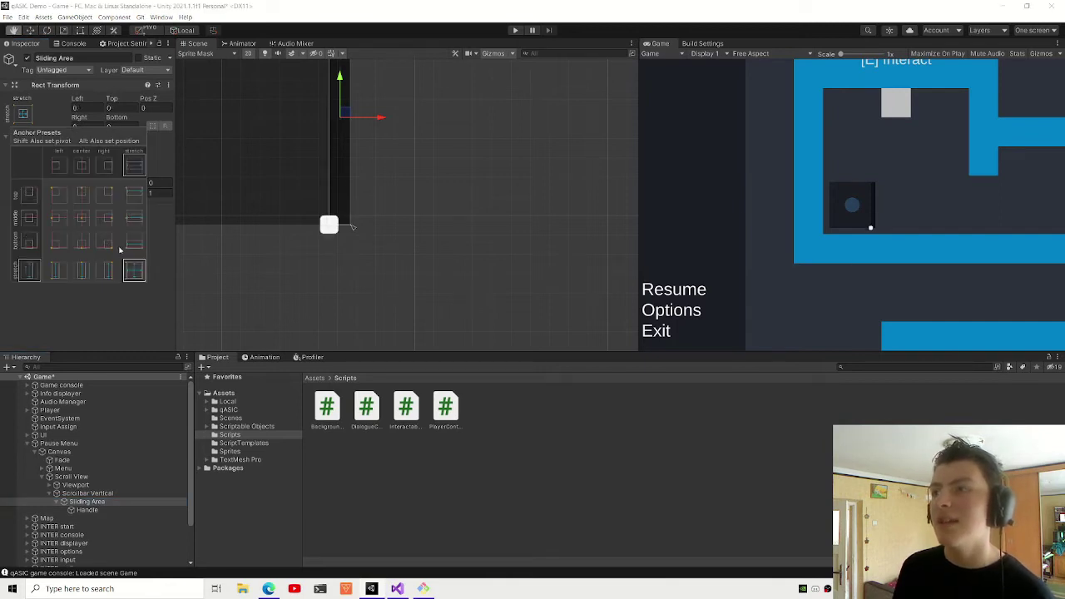
left_click(135, 272, "alt")
left_click(87, 510)
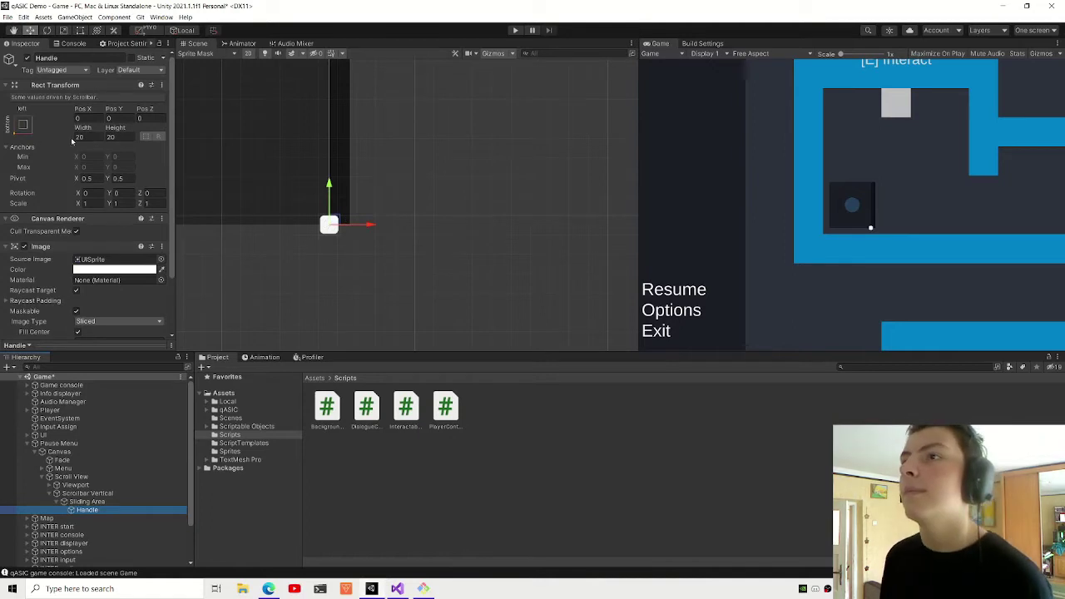
left_click(20, 126)
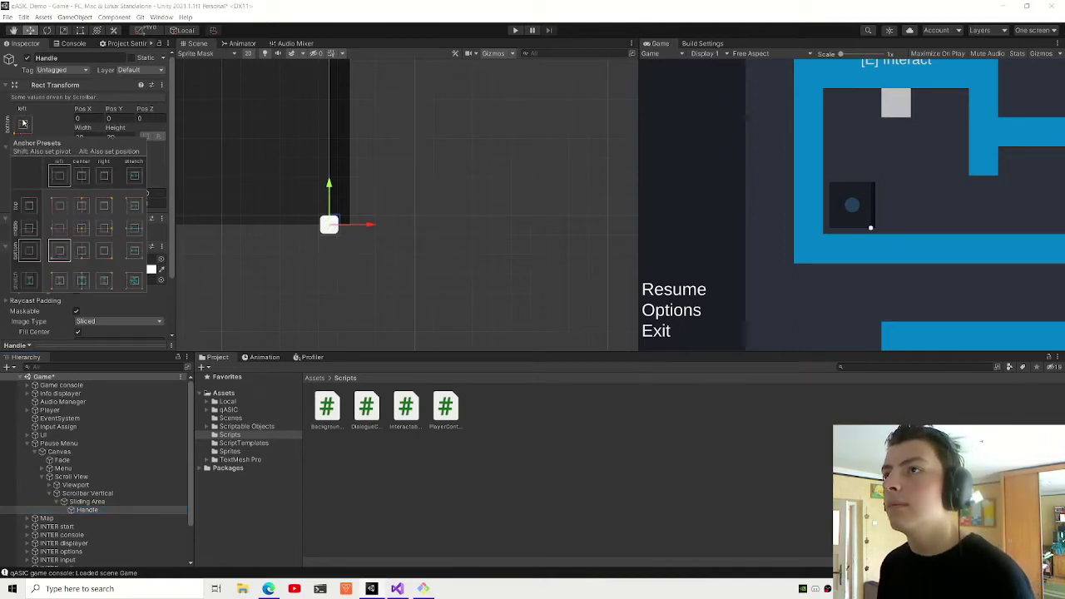
left_click(133, 280)
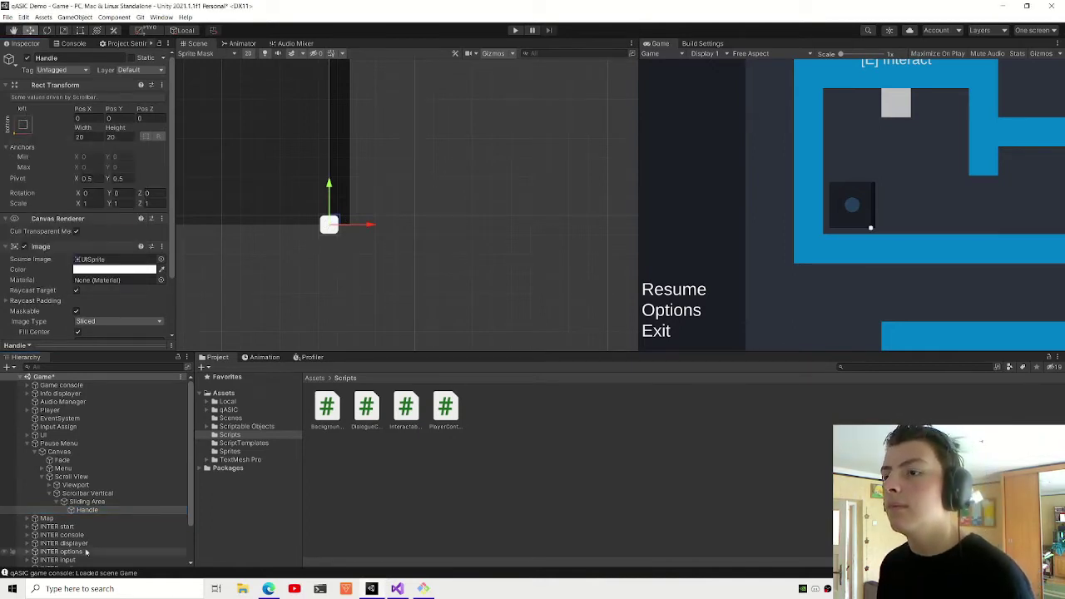
- Review the Scrollbar Vertical's component settings
left_click(83, 493)
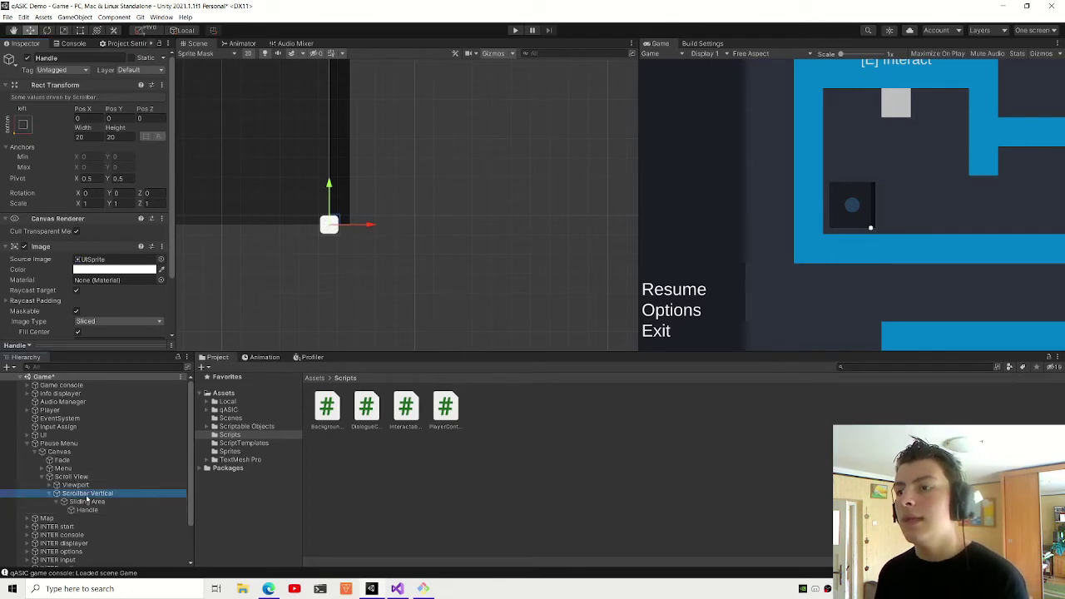
scroll(124, 256, "down", 4)
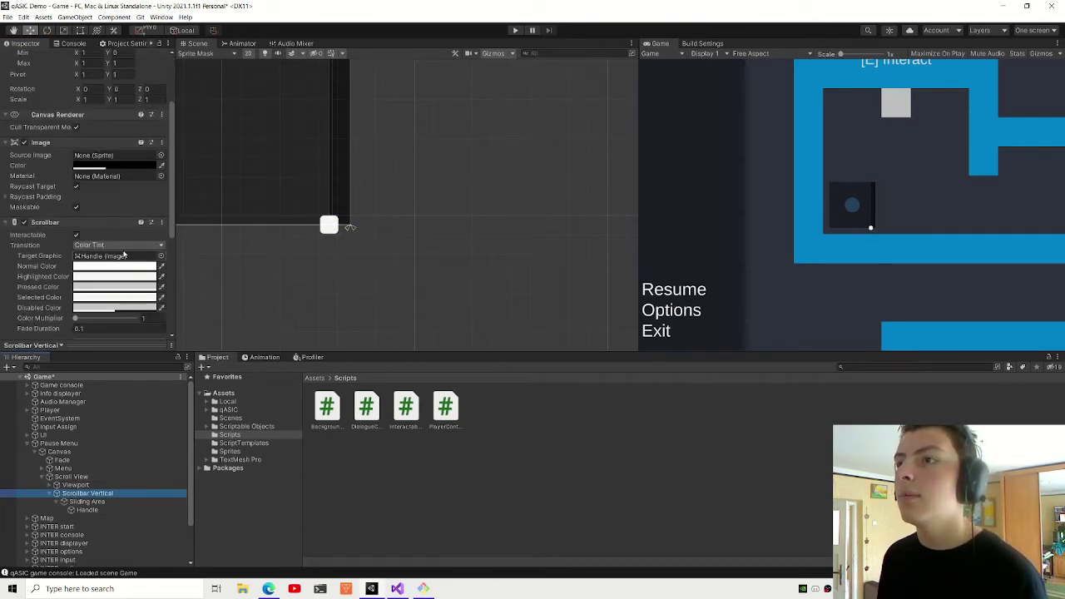
scroll(98, 214, "down", 4)
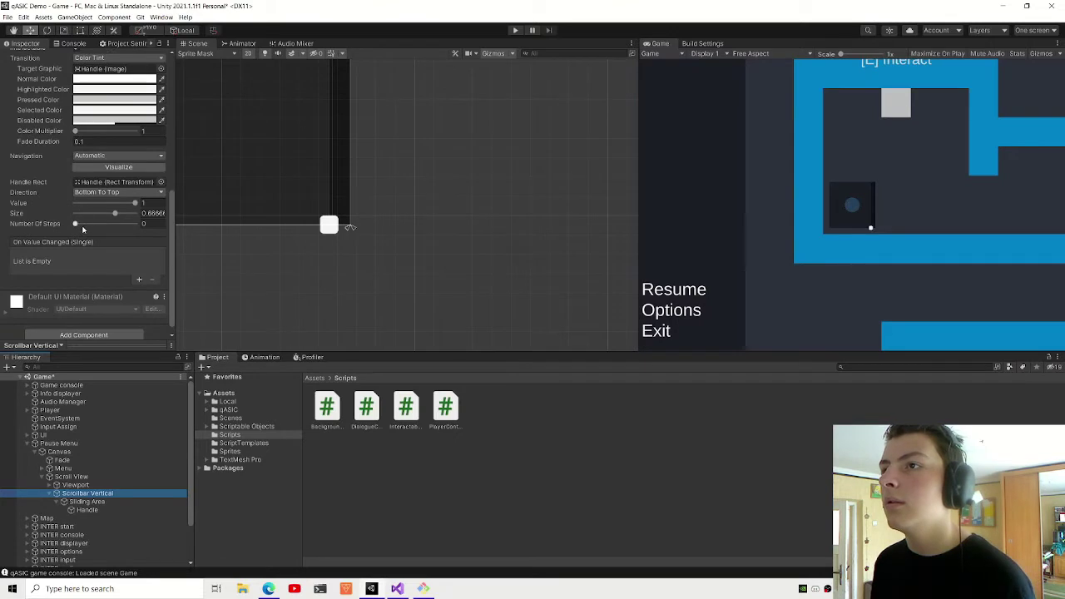
left_click_drag(135, 203, 75, 203)
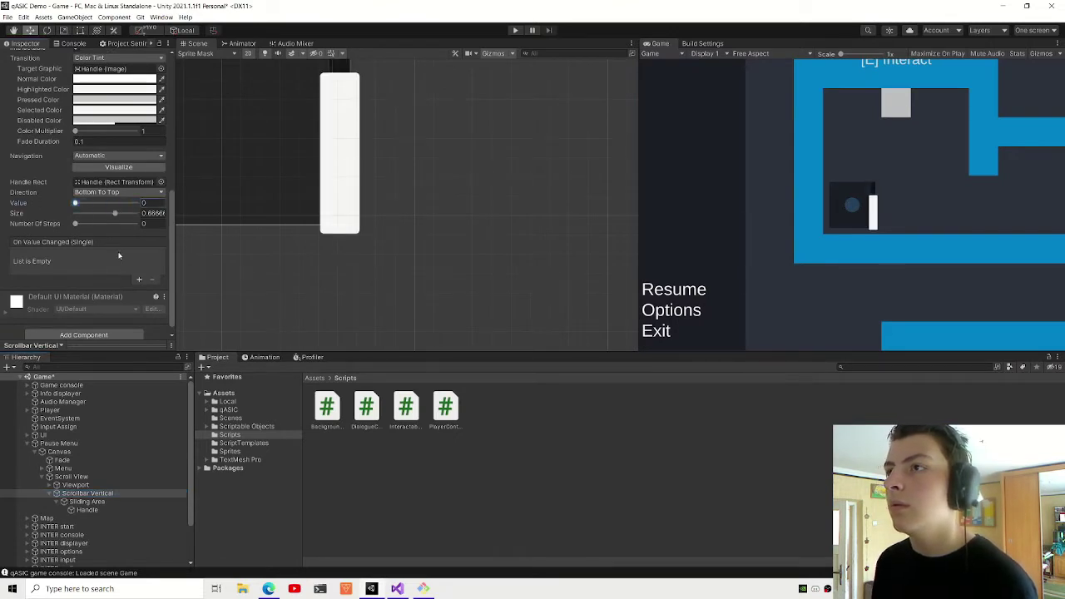
- Set the Handle's Left, Right, Top and Bottom offsets to 0
left_click(87, 509)
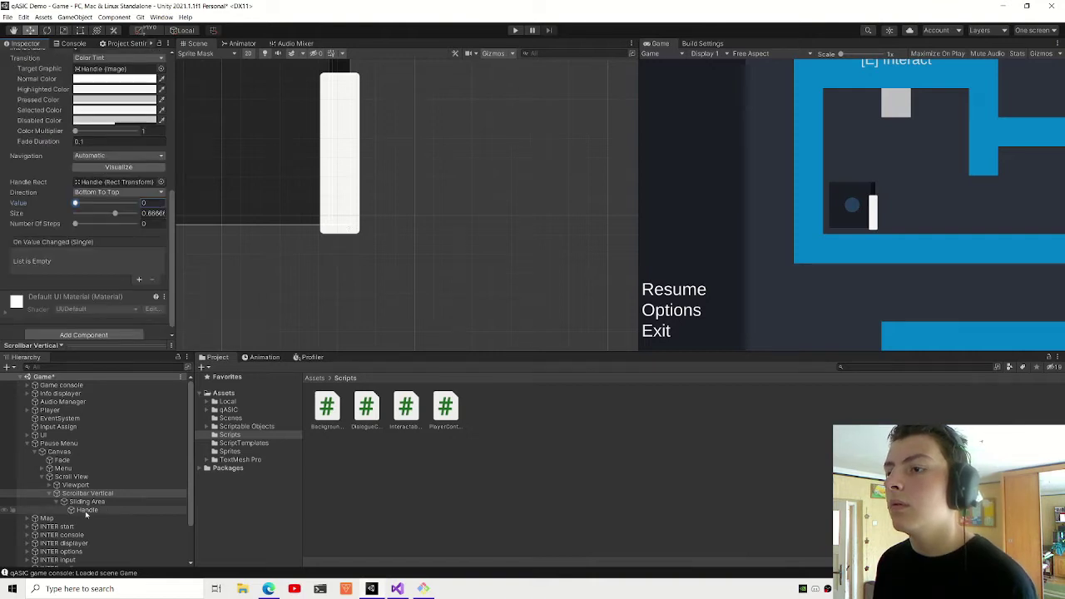
scroll(84, 208, "up", 3)
left_click(80, 137)
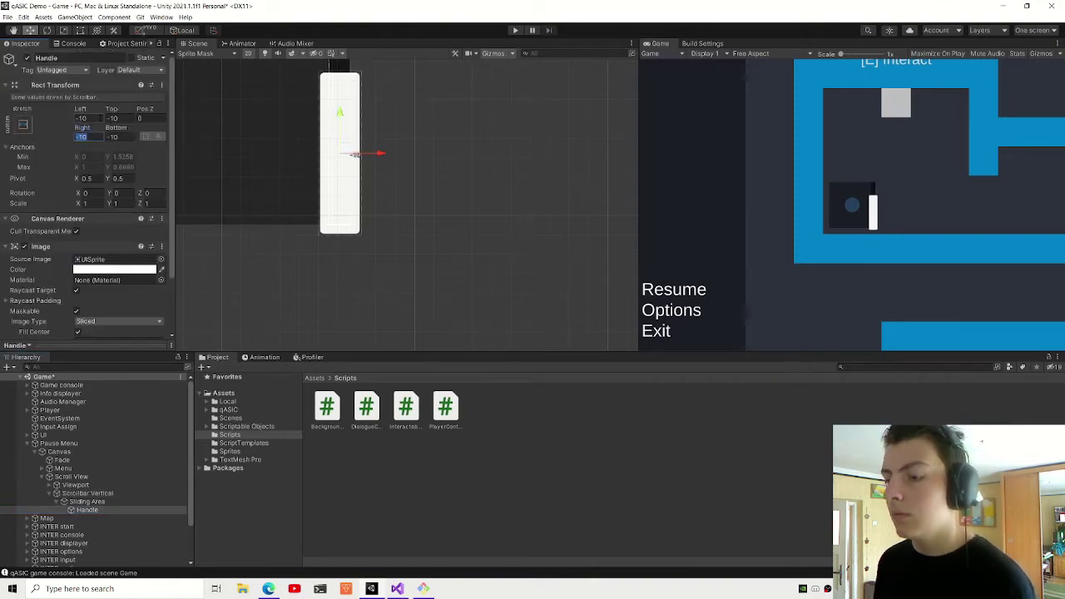
type("0")
left_click(81, 118)
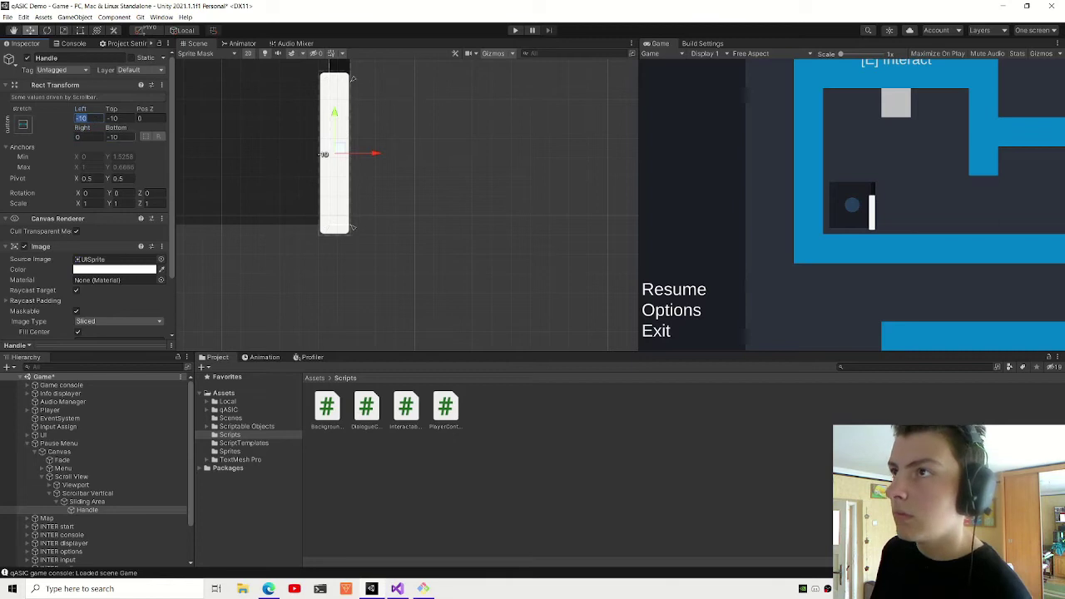
type("0")
left_click(112, 137)
type("0")
left_click(112, 118)
type("0")
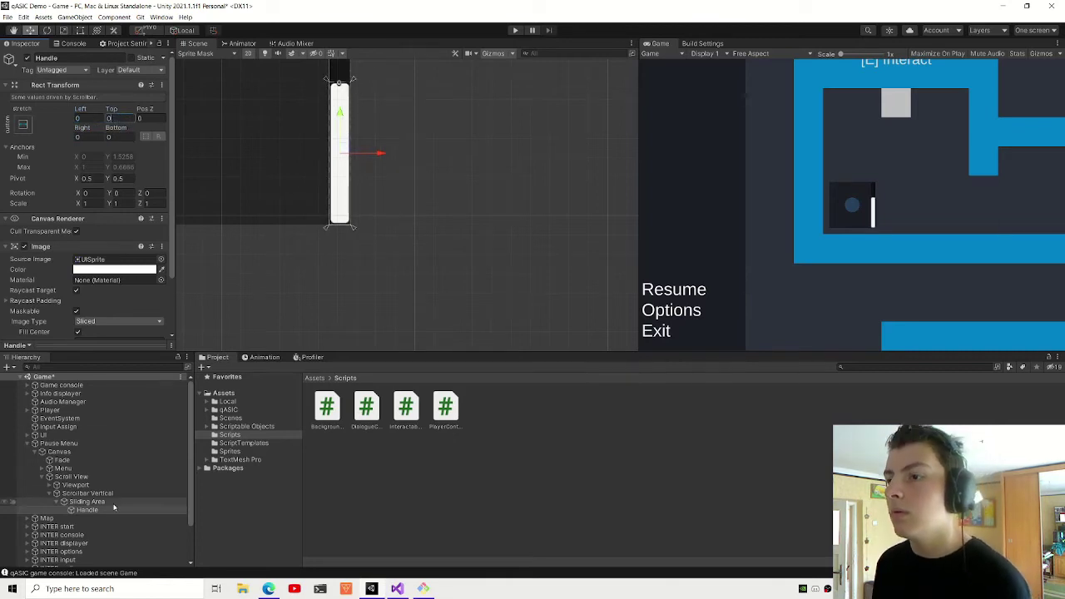
- Drag the Scrollbar Vertical's Value slider down to 0
left_click(91, 494)
scroll(109, 250, "down", 3)
scroll(109, 302, "down", 2)
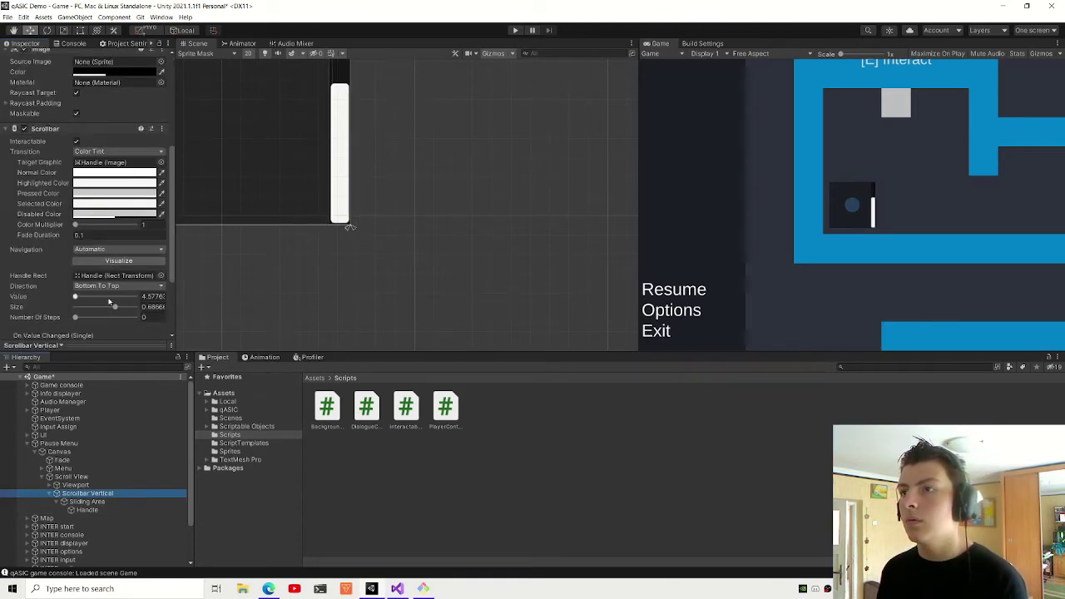
left_click_drag(76, 298, 75, 298)
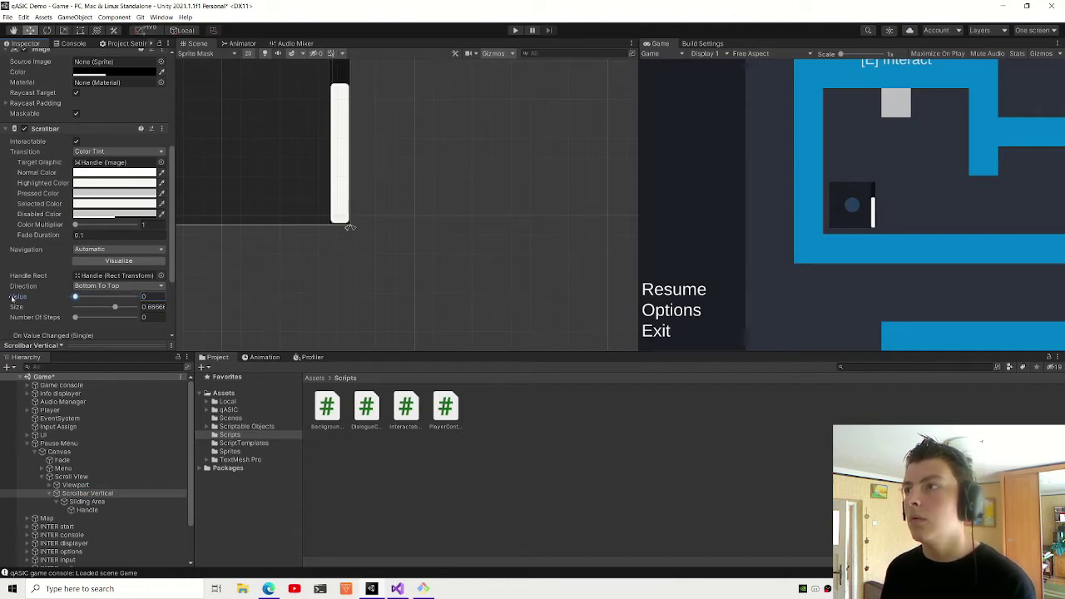
scroll(430, 231, "down", 2)
scroll(423, 176, "up", 2)
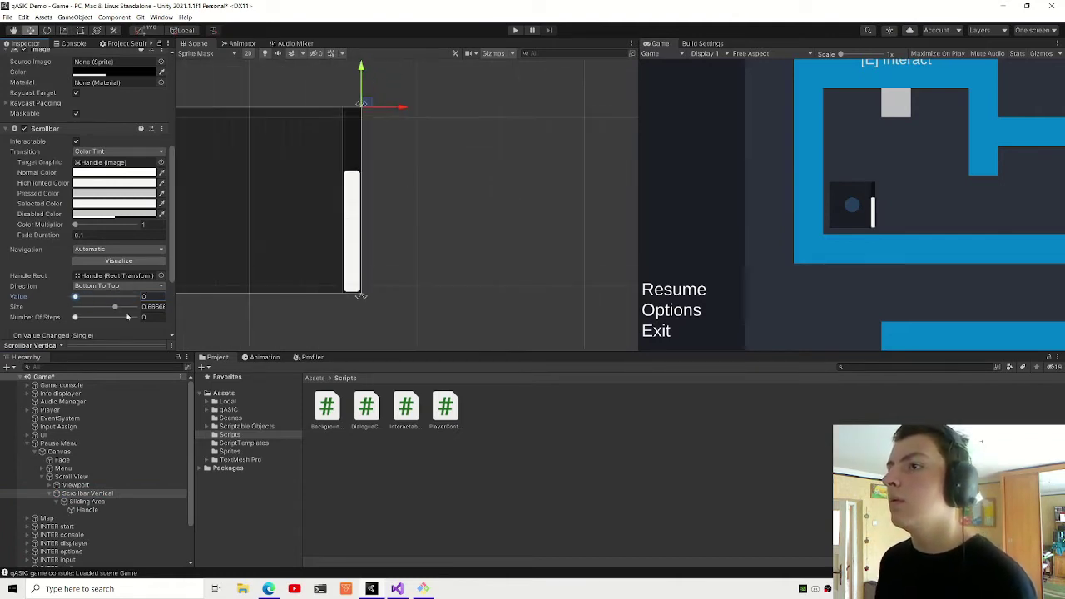
left_click_drag(76, 298, 75, 297)
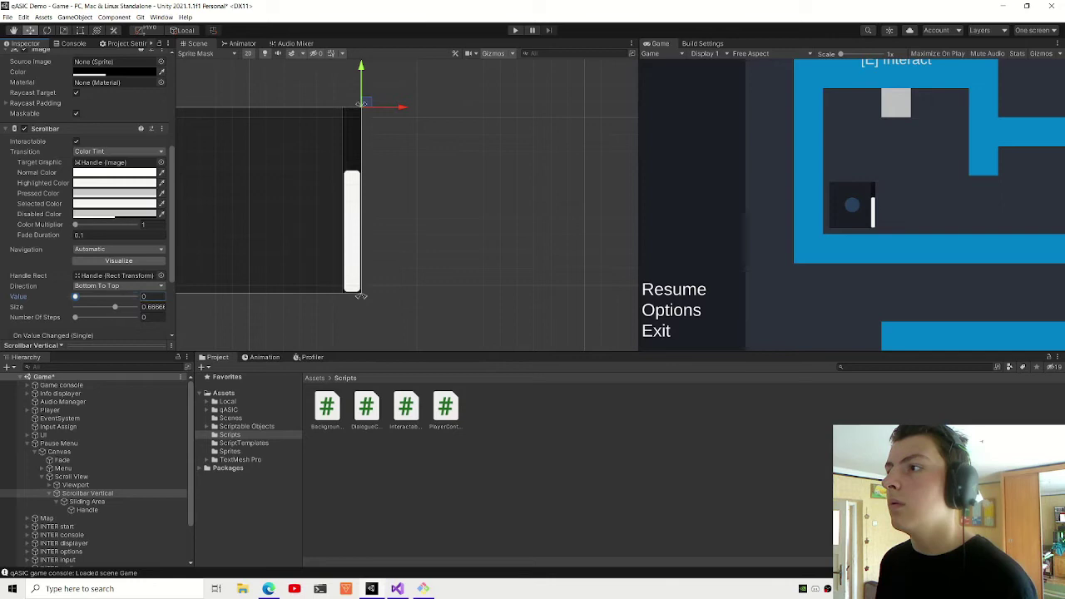
- Set the Handle's Source Image to None and its colour to black 000000 at alpha 100
left_click(88, 509)
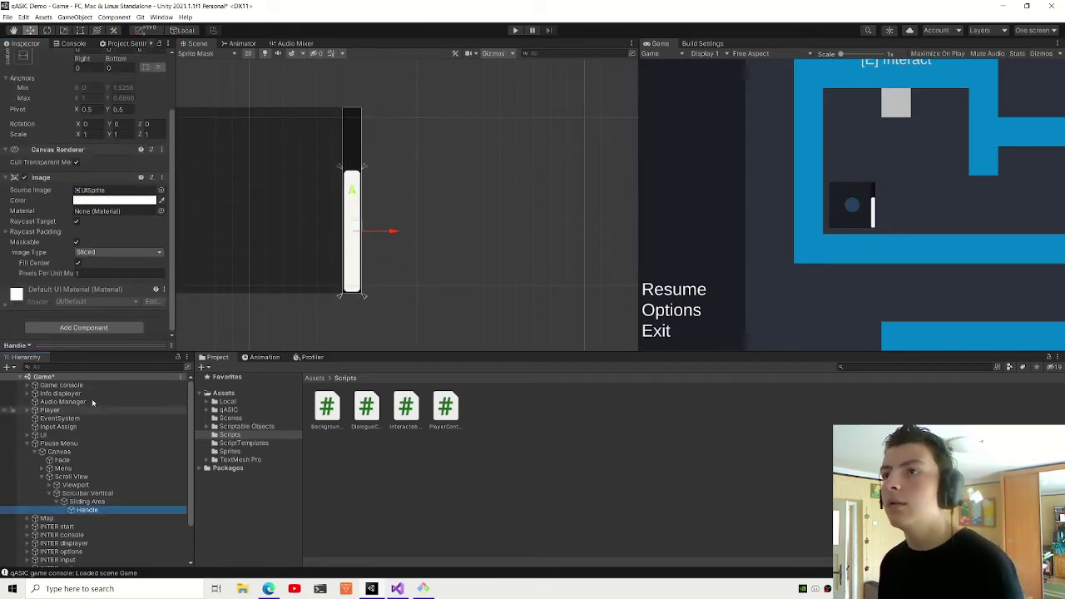
left_click(100, 200)
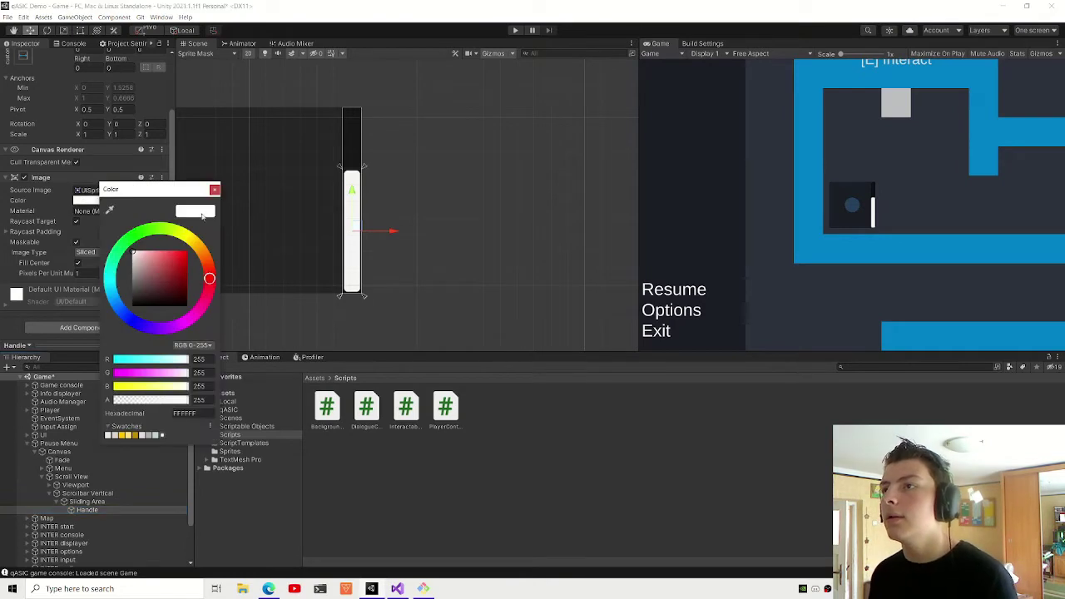
left_click(215, 190)
left_click(158, 190)
scroll(179, 226, "up", 5)
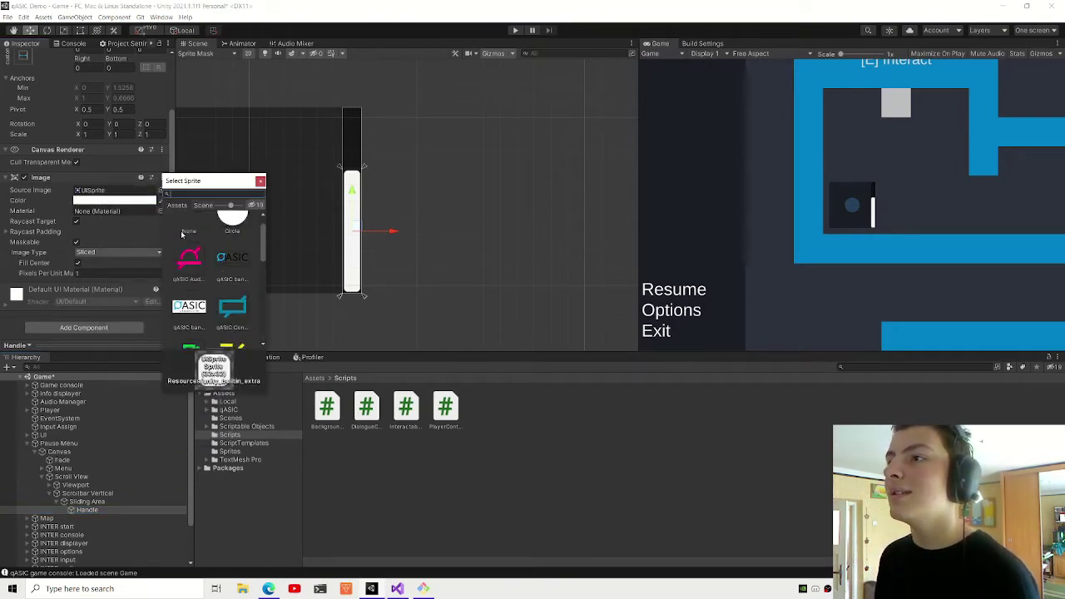
double_click(180, 230)
left_click(150, 231)
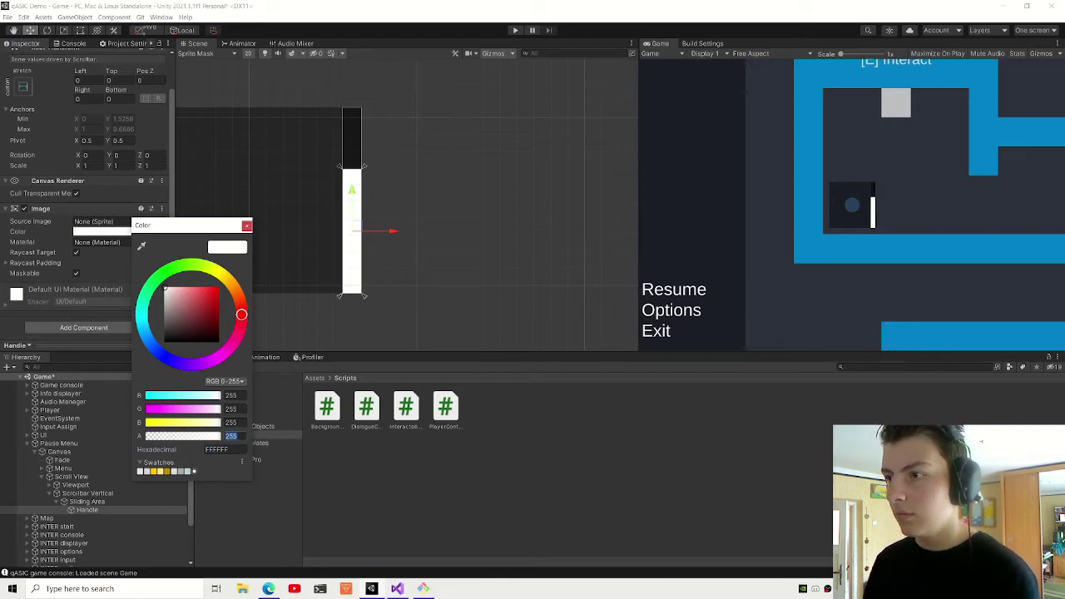
type("100")
left_click_drag(166, 339, 50, 421)
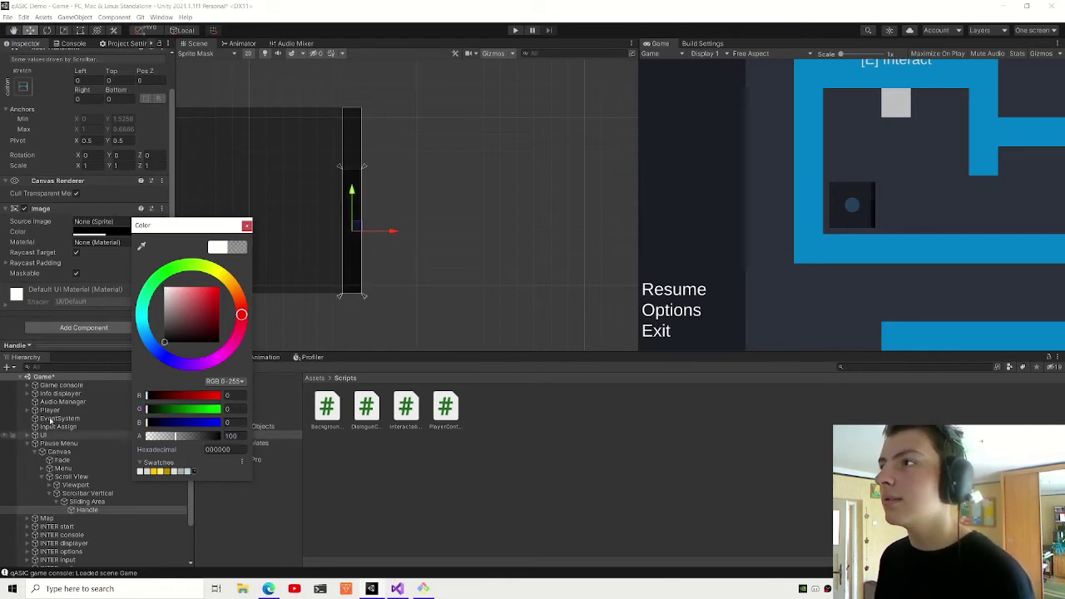
left_click(246, 225)
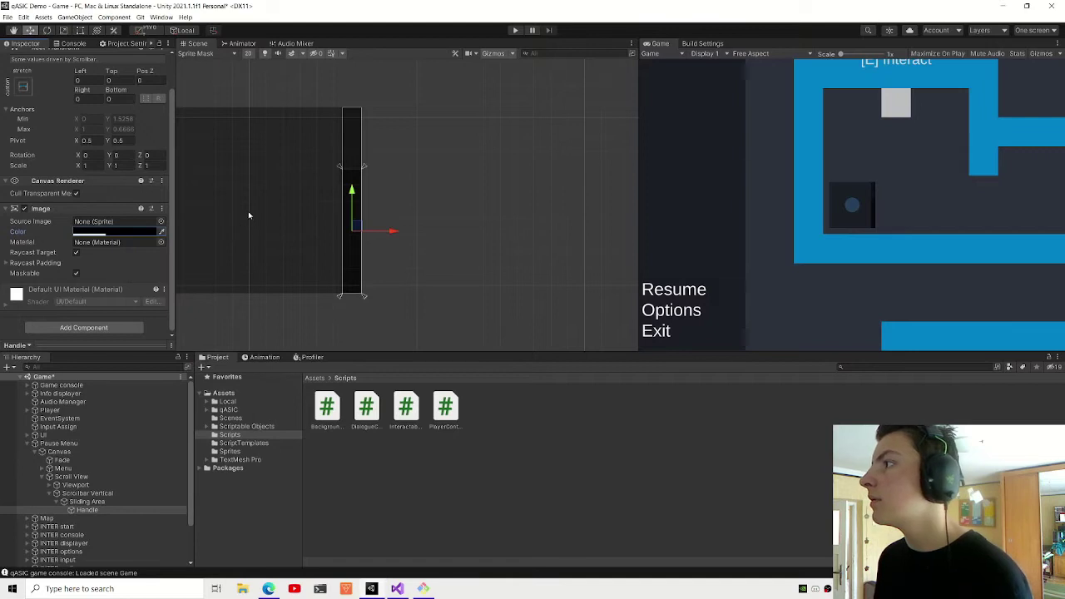
- Stretch-anchor the Scroll View with Min X 0.25 and Left, Right, Top, Bottom offsets of 100
left_click(75, 485)
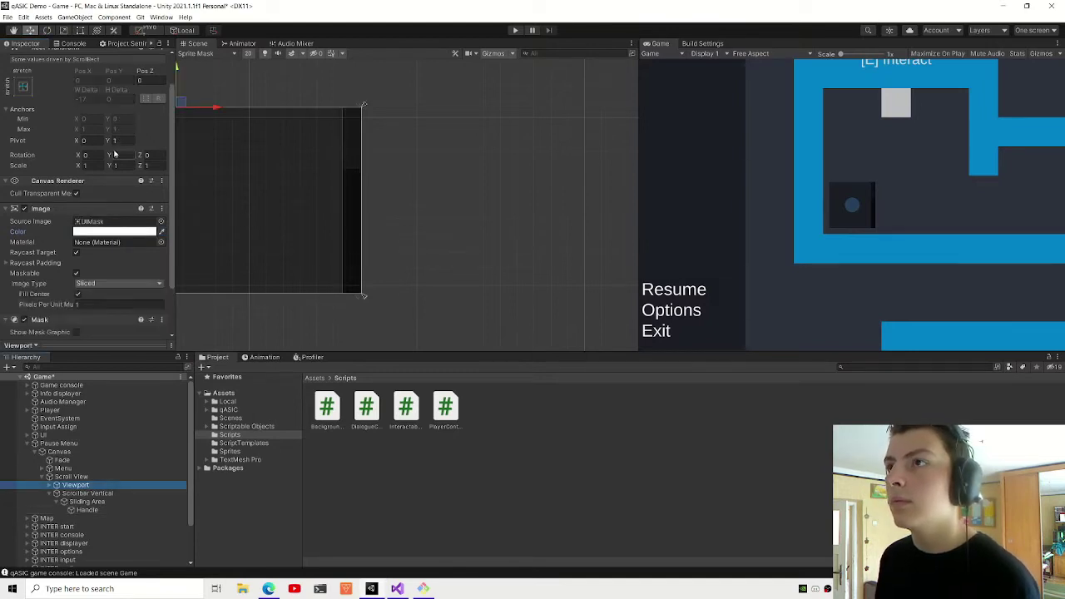
left_click(72, 477)
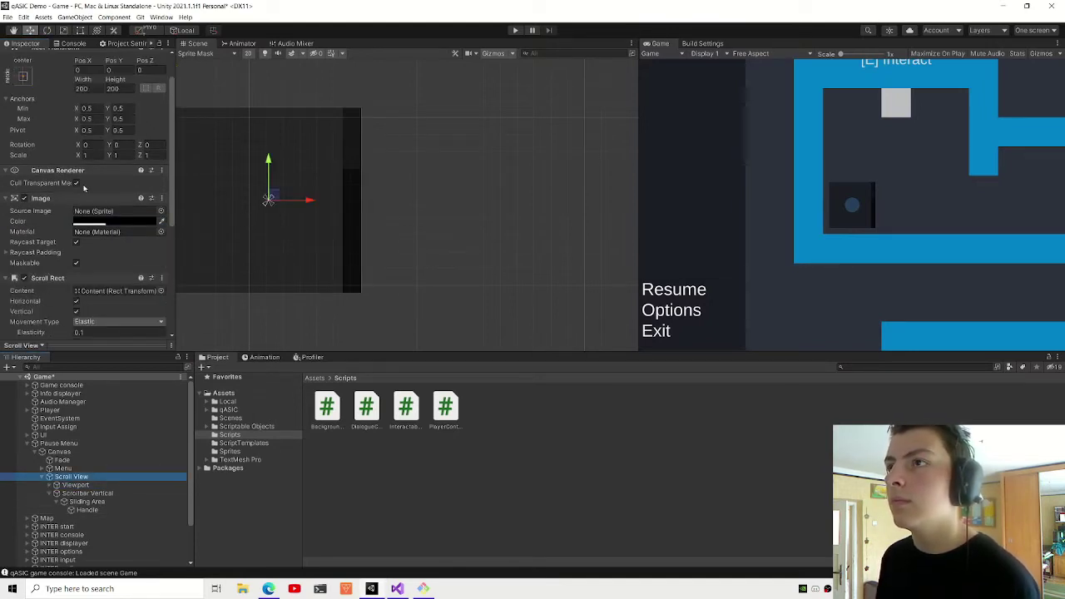
left_click(23, 76)
left_click(135, 233, "alt")
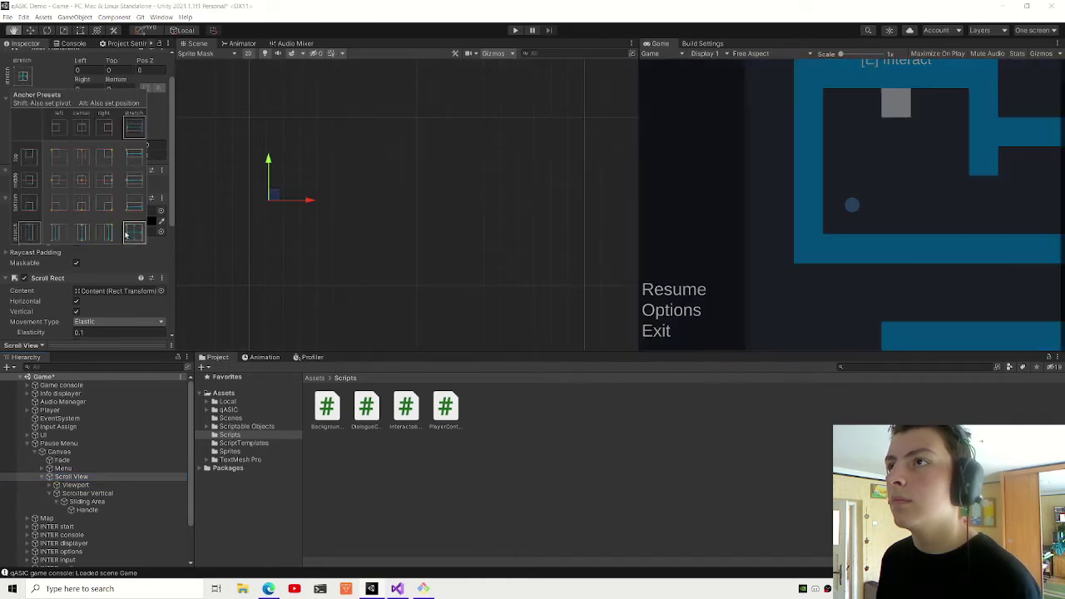
left_click(16, 79)
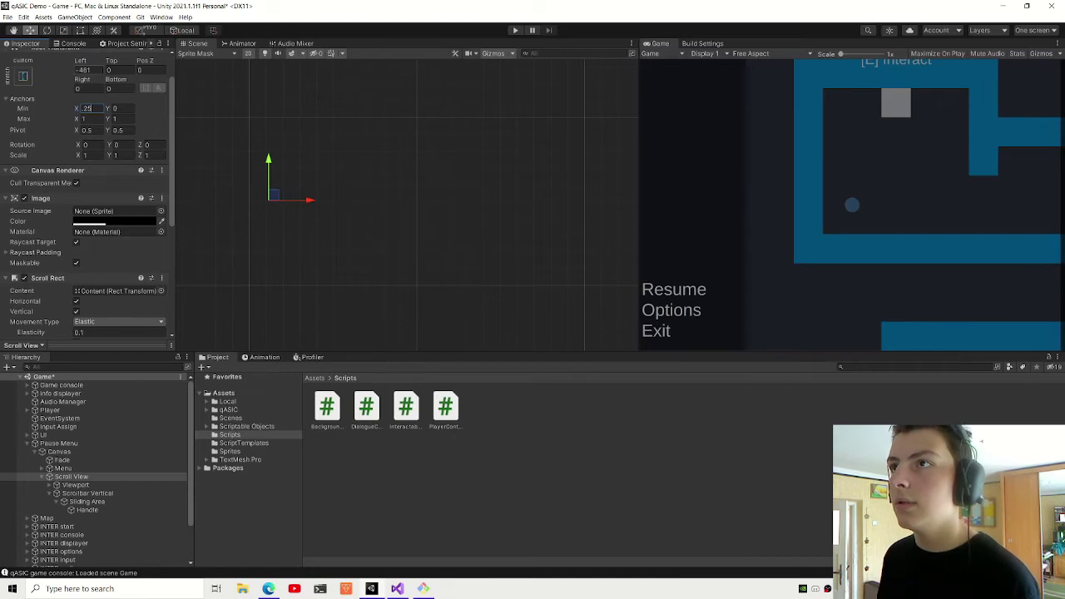
type("100")
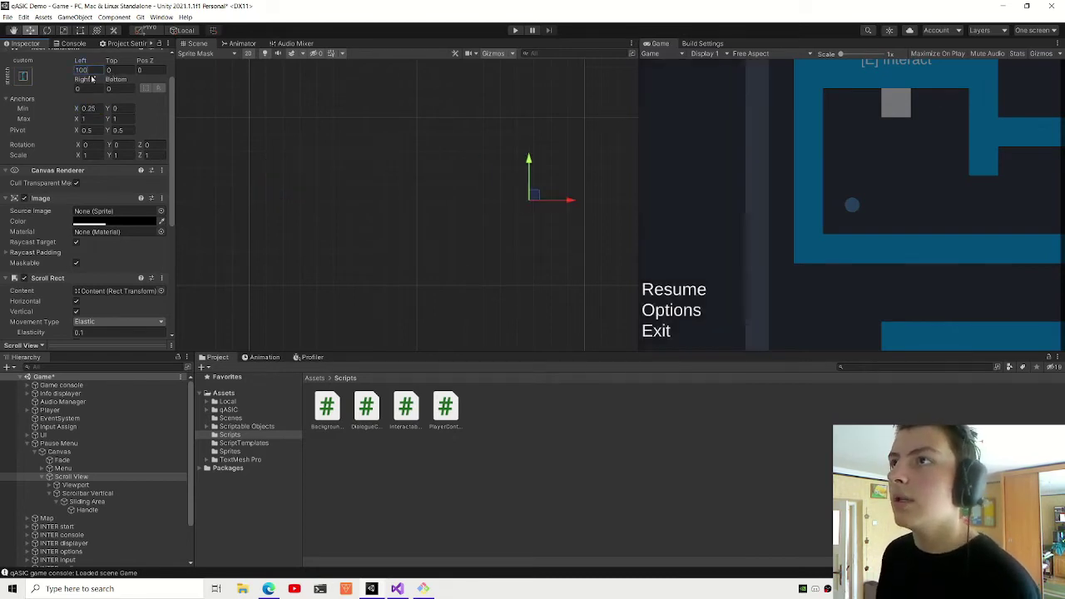
left_click(83, 88)
type("100100")
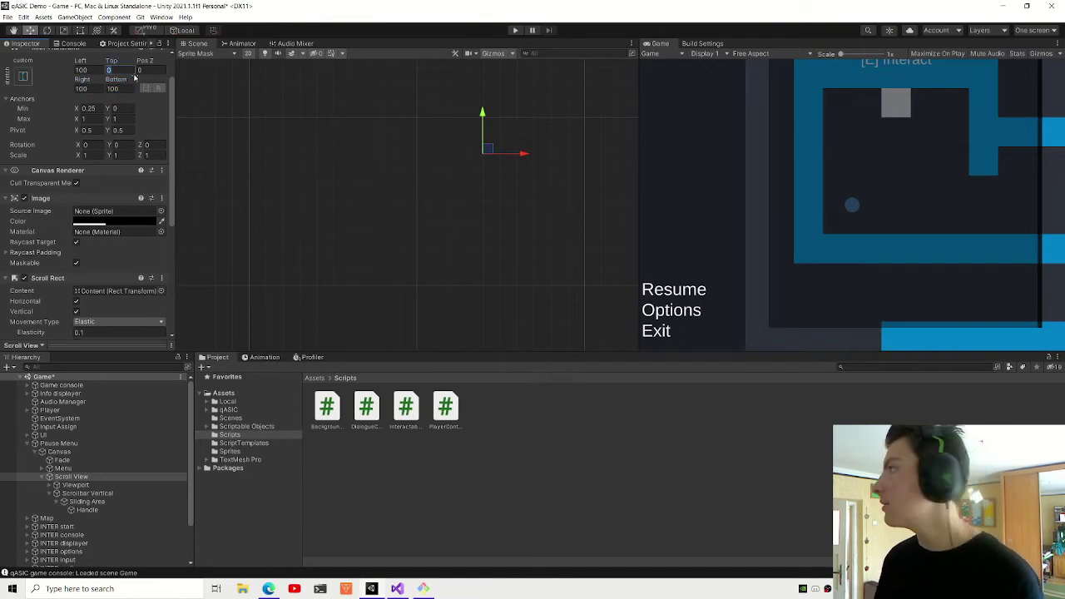
type("100")
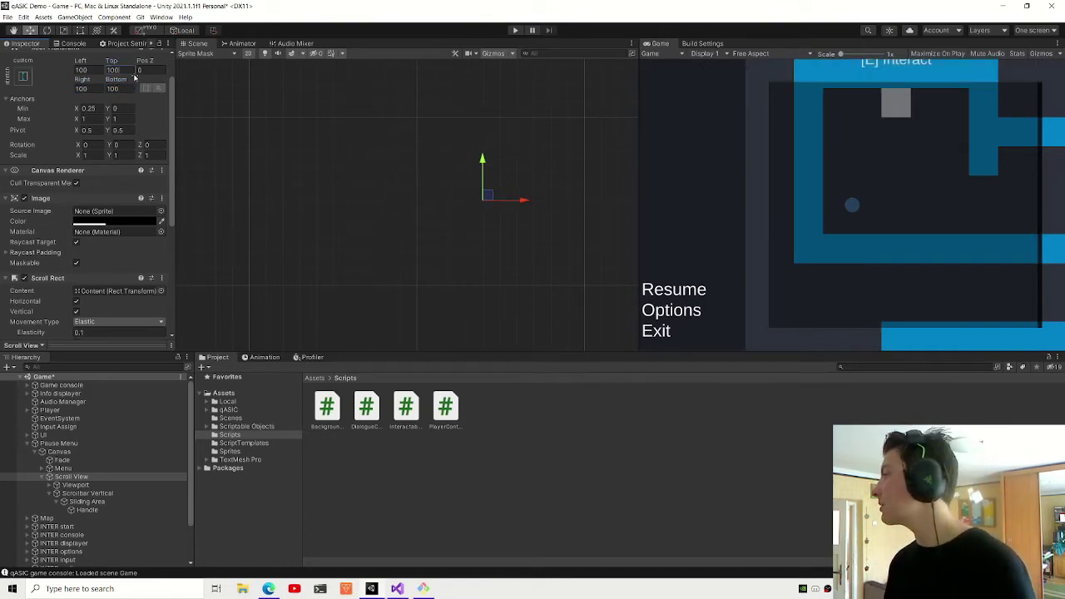
scroll(340, 219, "down", 5)
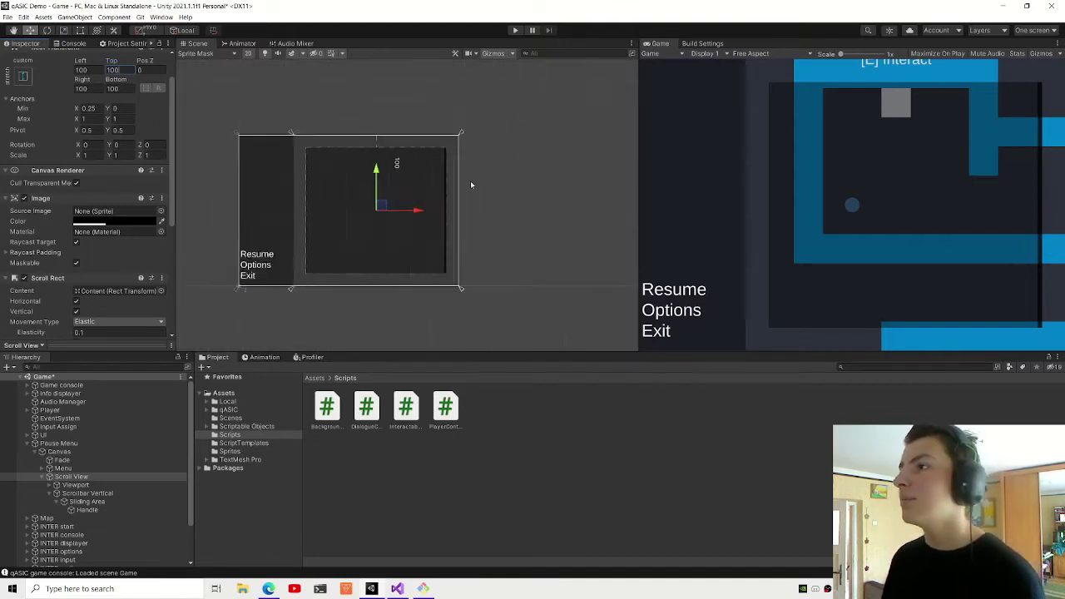
scroll(319, 221, "up", 3)
scroll(249, 104, "down", 2)
scroll(273, 255, "up", 2)
- Switch to the Rect Tool and inspect the Scroll View's 100-unit margins and its Viewport
left_click(330, 277)
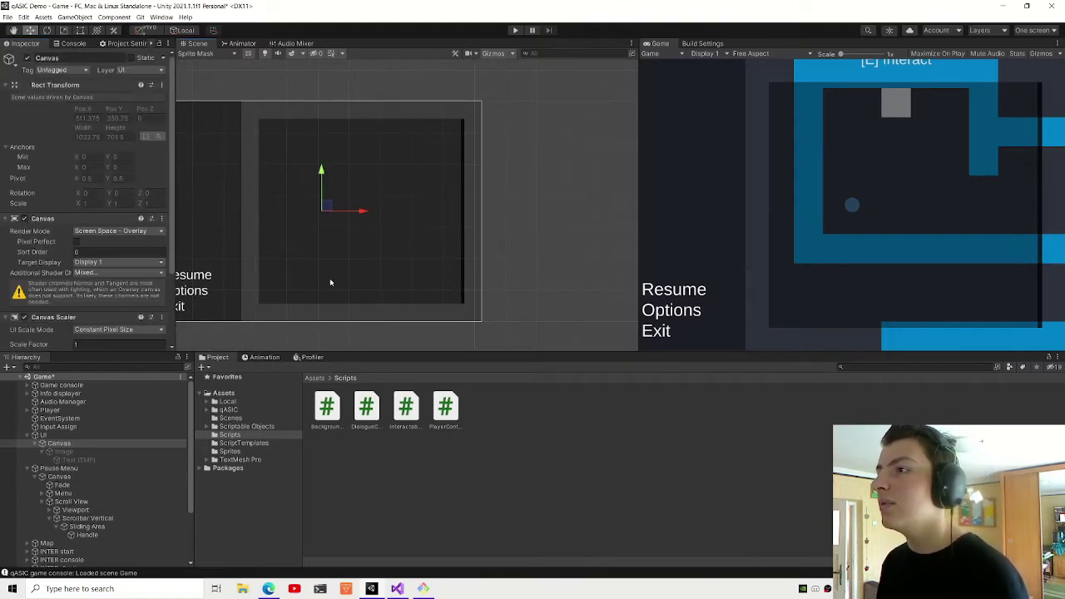
left_click(88, 528)
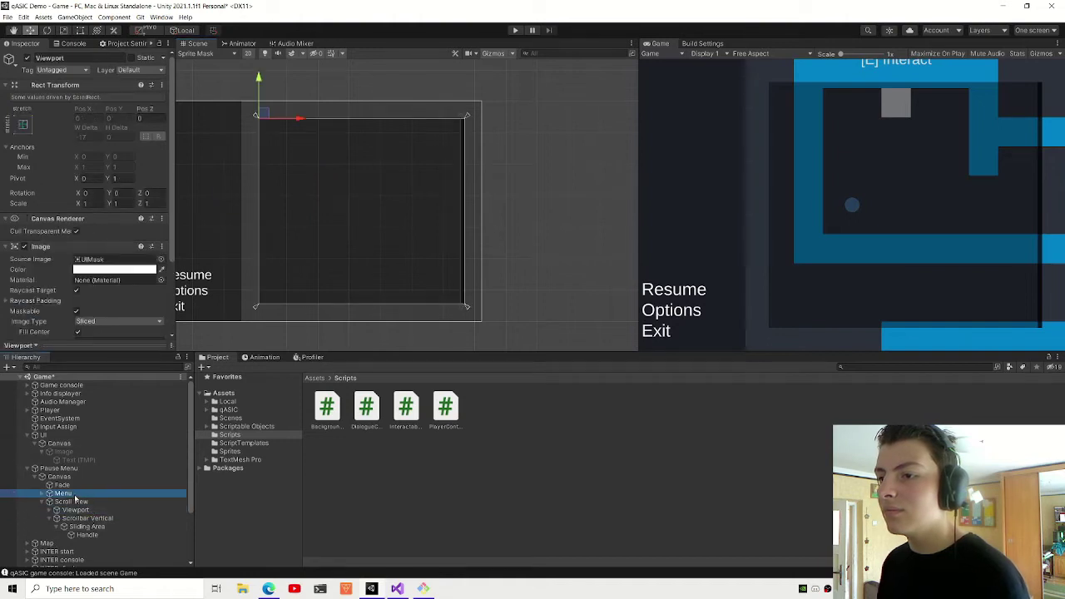
left_click(72, 502)
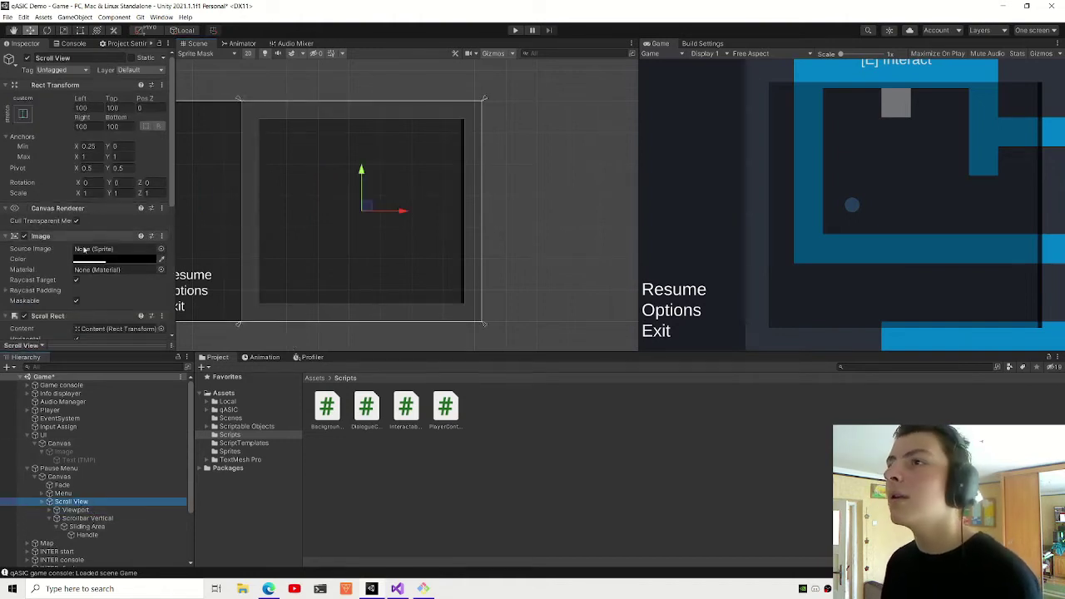
left_click(80, 31)
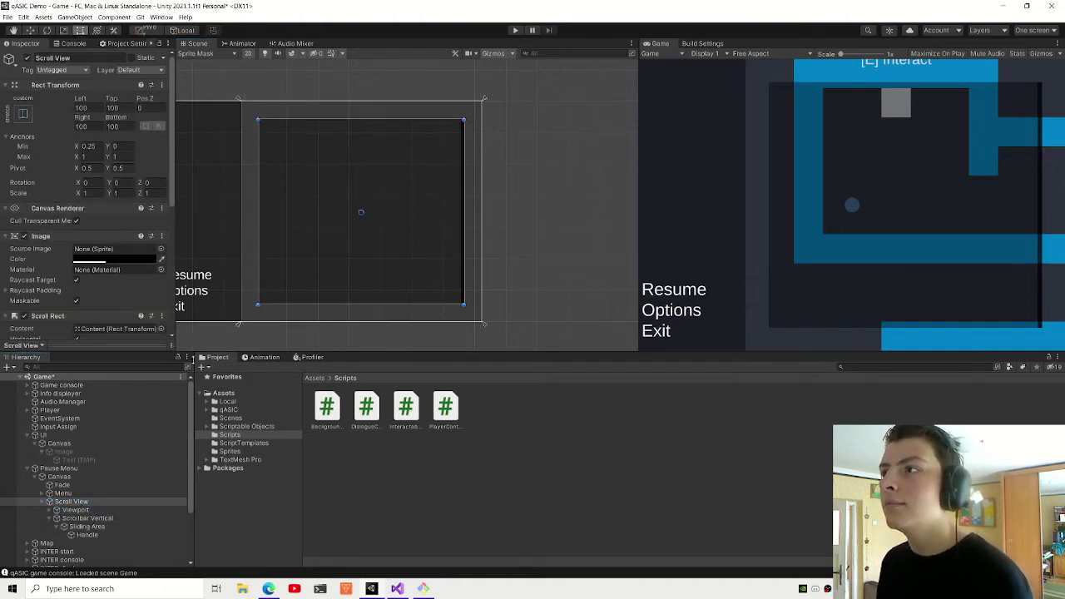
left_click(108, 510)
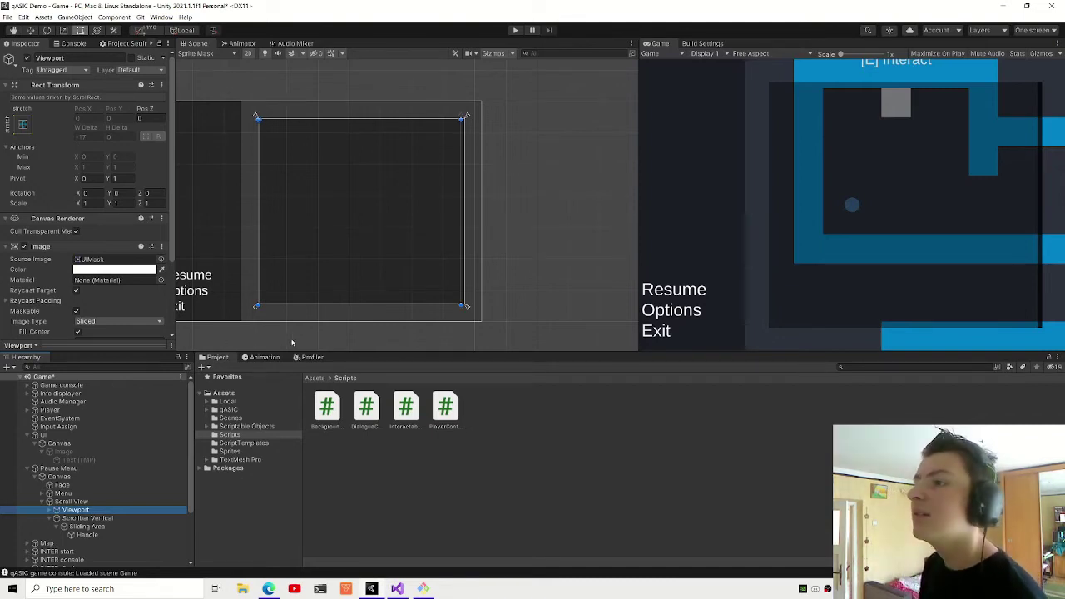
- Widen the Game view and set the Scrollbar Vertical's width to 40
left_click(92, 518)
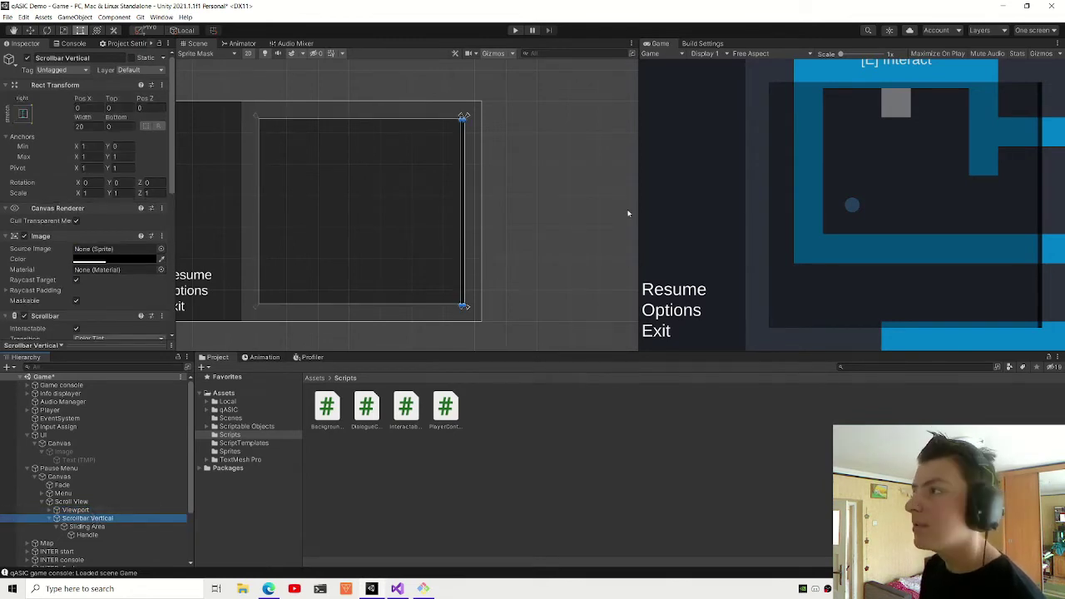
mouse_move(638, 222)
left_mouse_down()
mouse_move(487, 217)
mouse_move(766, 217)
left_mouse_up()
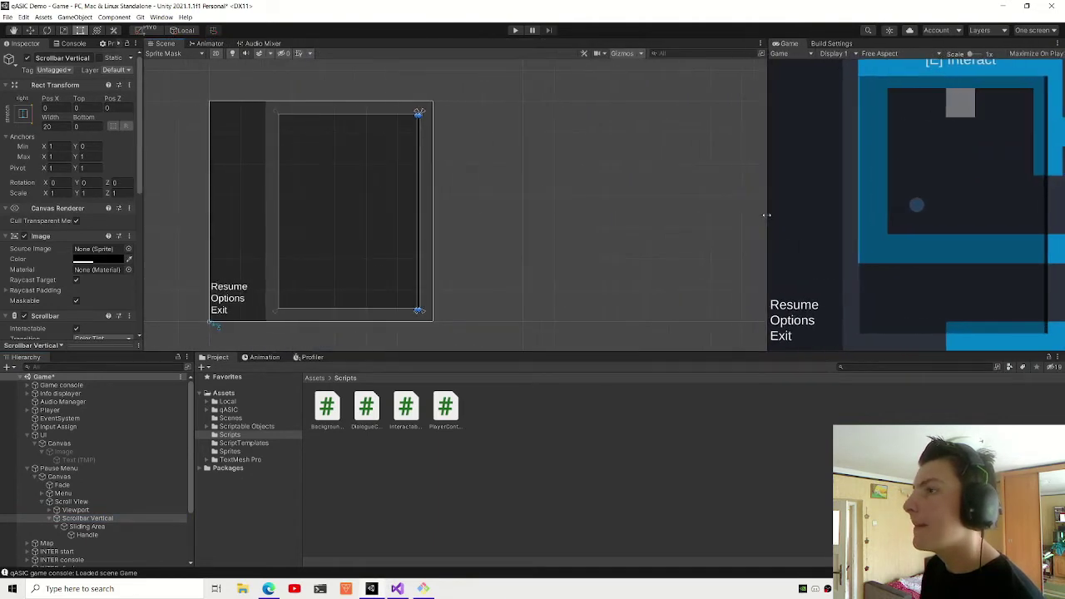
left_click(103, 535)
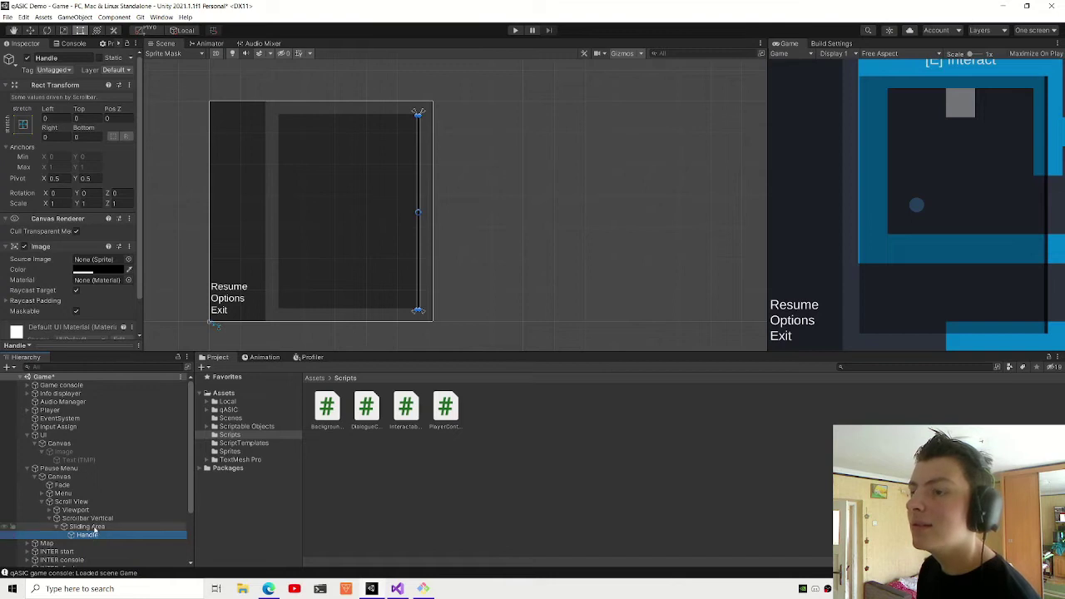
left_click(92, 519)
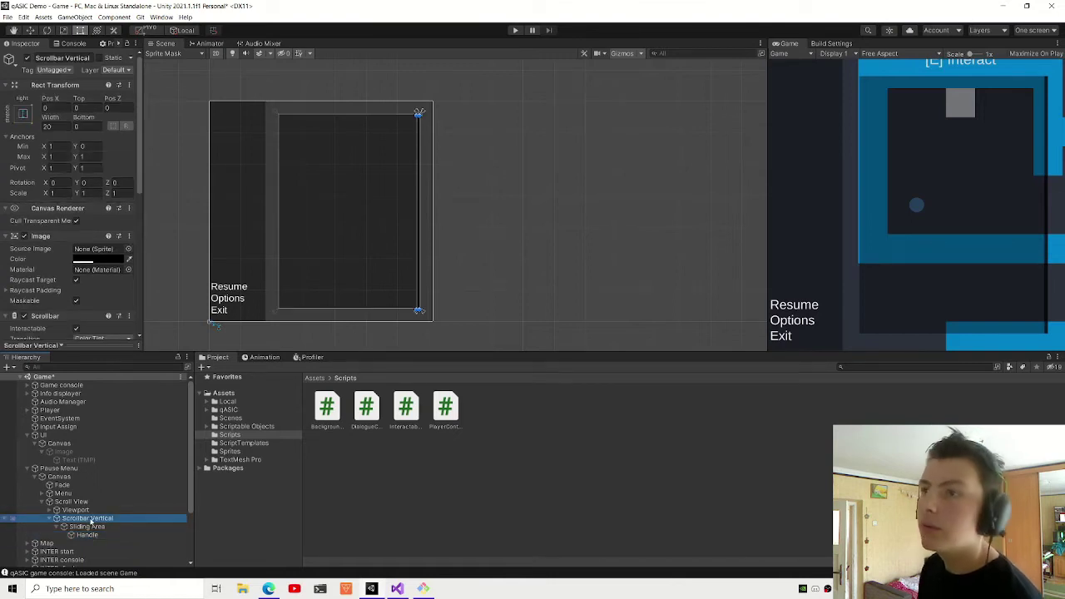
left_click(88, 527)
left_click(89, 519)
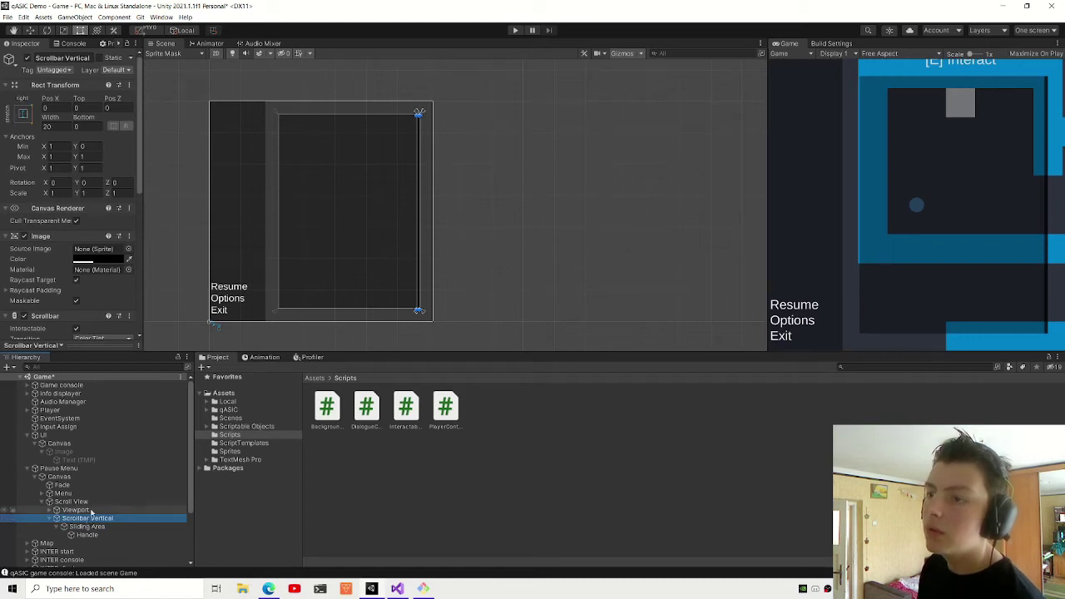
scroll(90, 516, "down", 2)
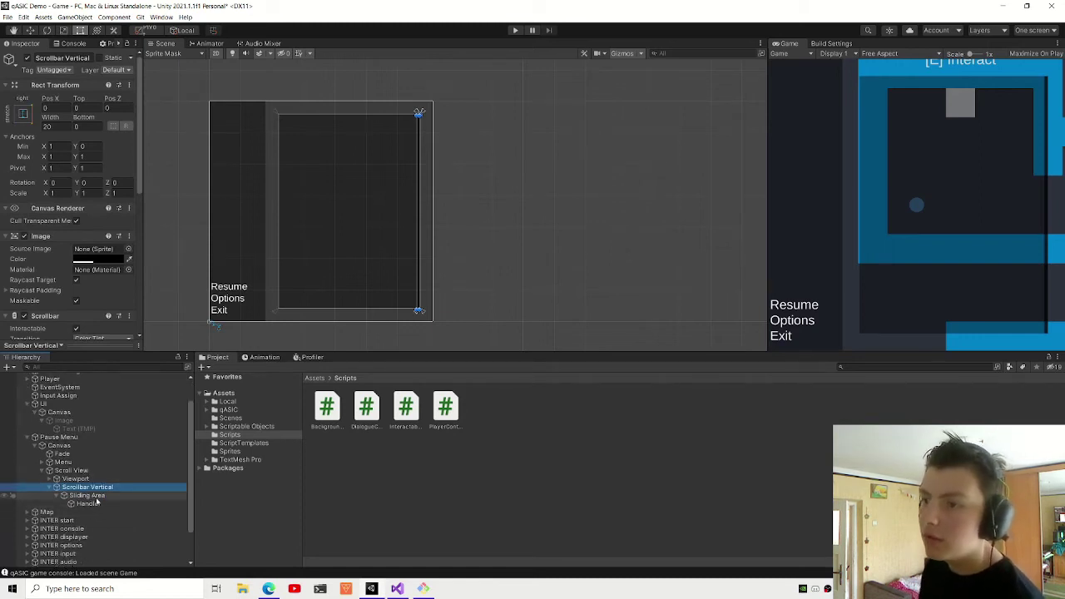
left_click(55, 125)
left_click(55, 137)
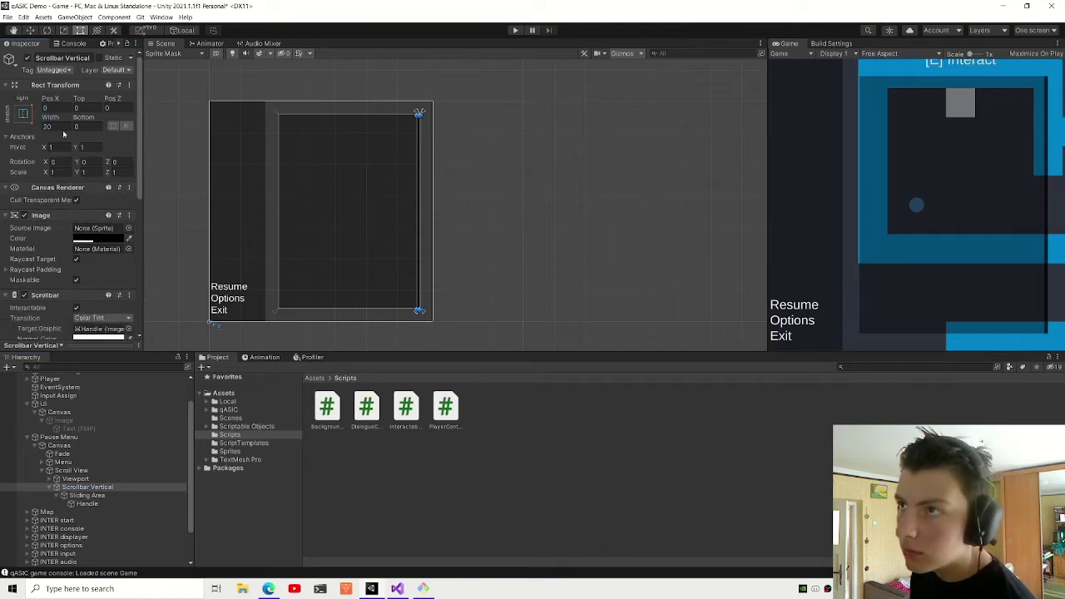
type("40")
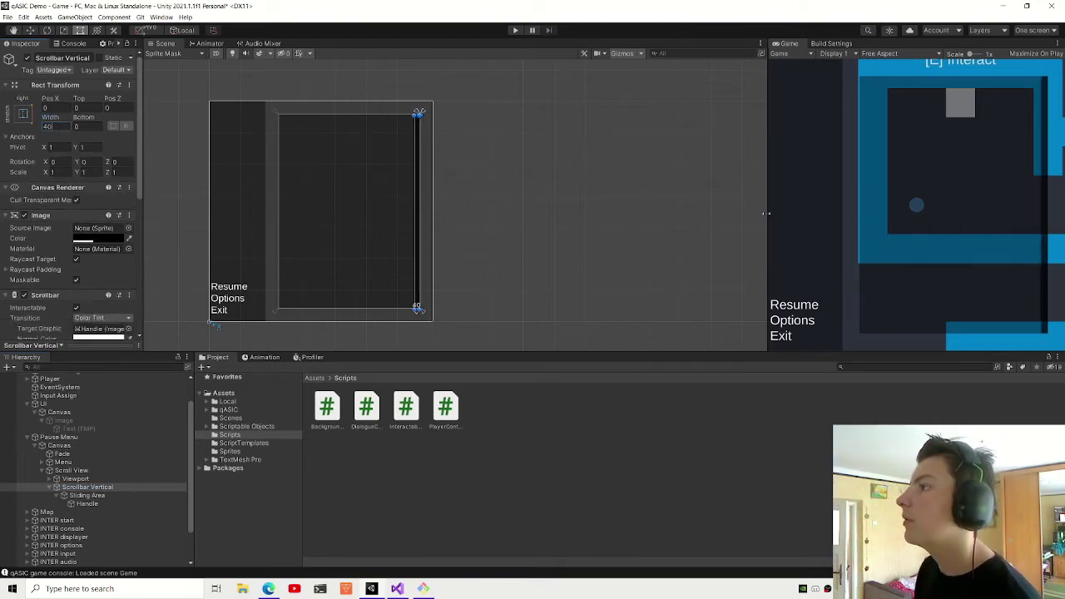
- Preview the Game view at Full HD (1920x1080), then return to Free Aspect and expand the Viewport
left_click(832, 53)
left_click(786, 53)
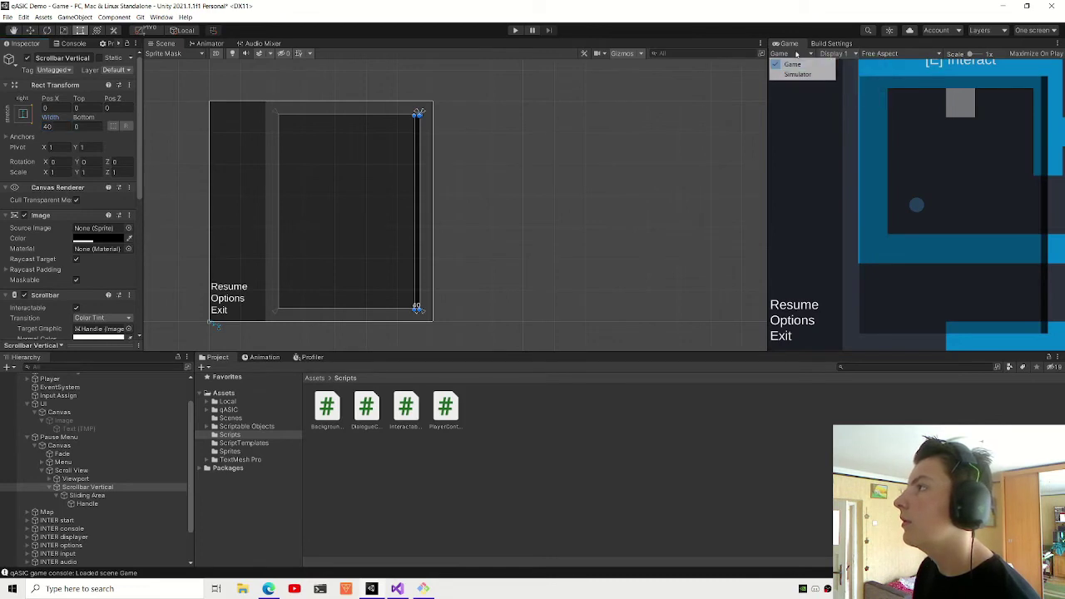
left_click(884, 54)
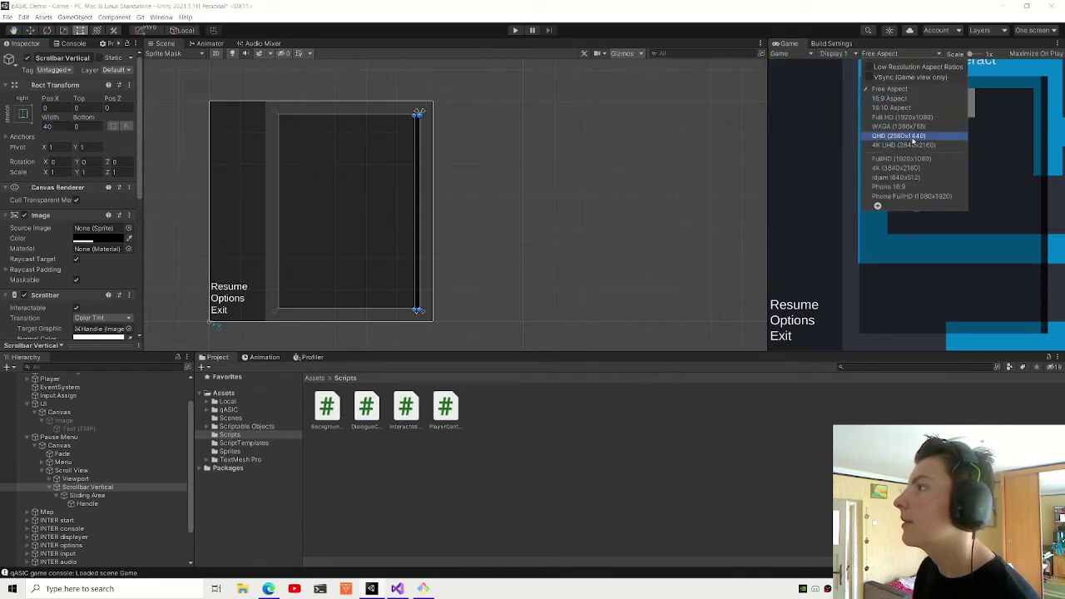
left_click(905, 116)
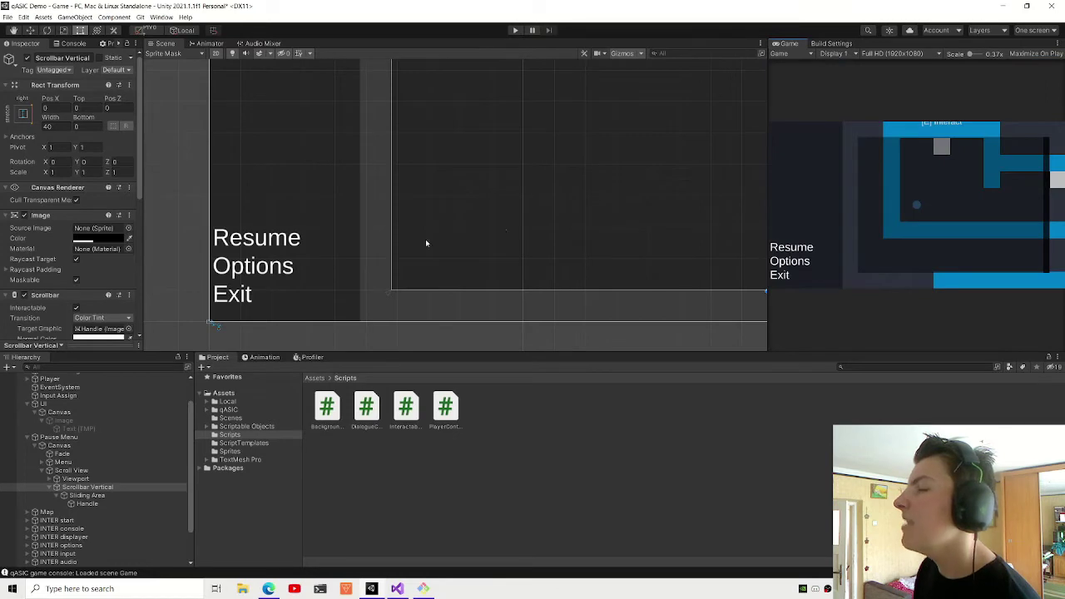
left_click(874, 55)
left_click(894, 89)
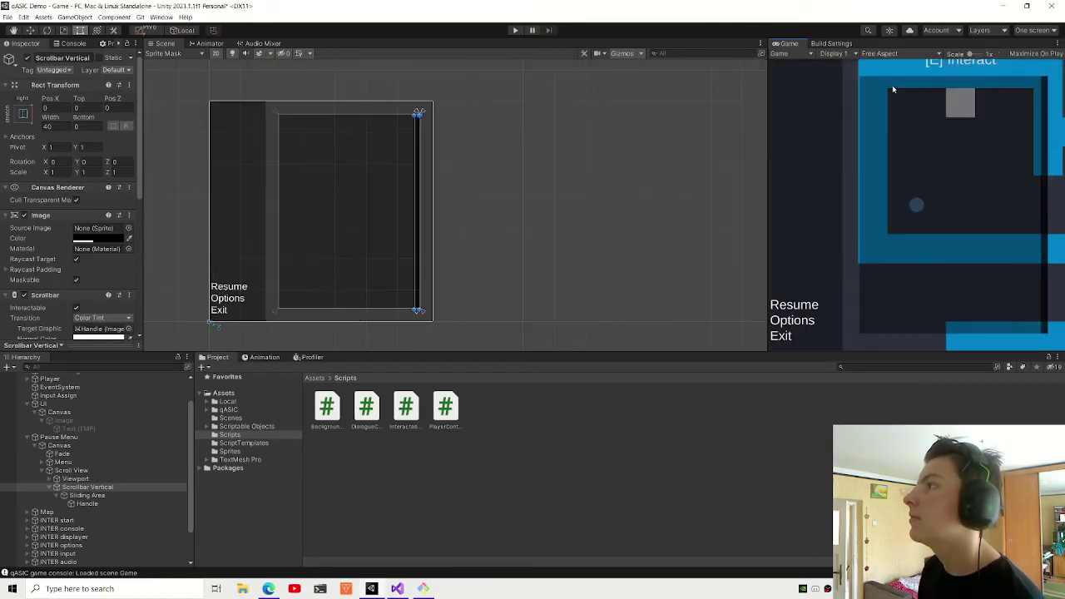
scroll(371, 323, "up", 2)
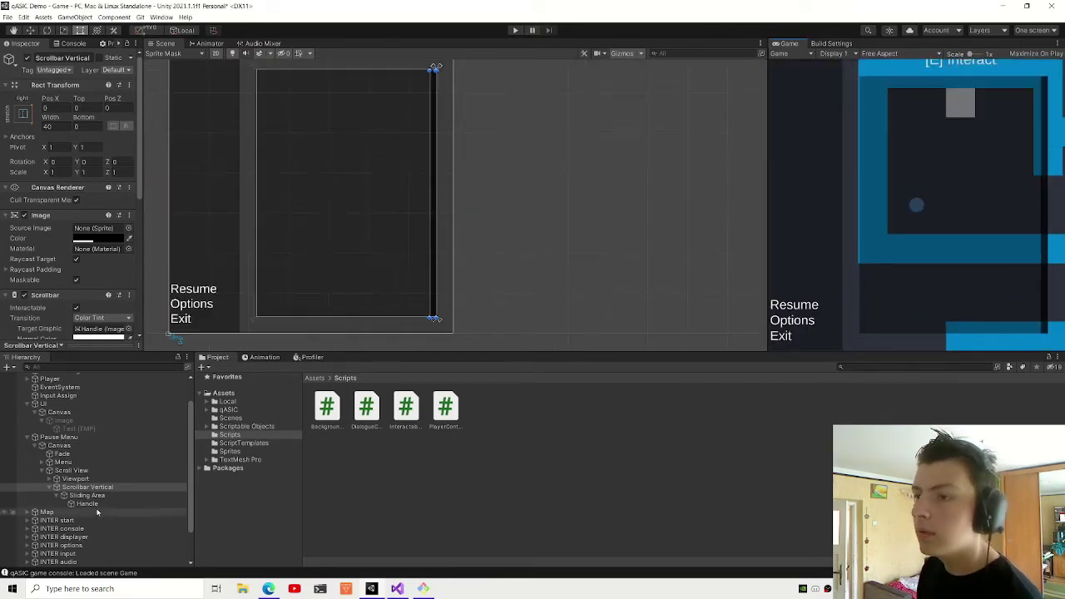
left_click(75, 479)
left_click(56, 478)
- Add a Horizontal Layout Group component to Content
left_click(79, 488)
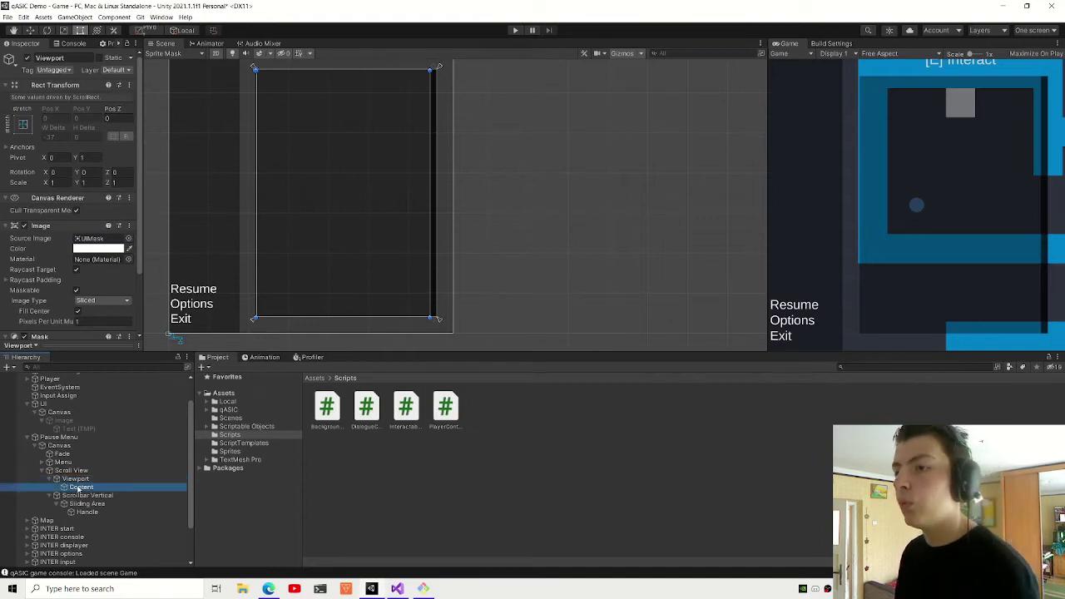
right_click(78, 491)
key("Escape")
left_click(70, 192)
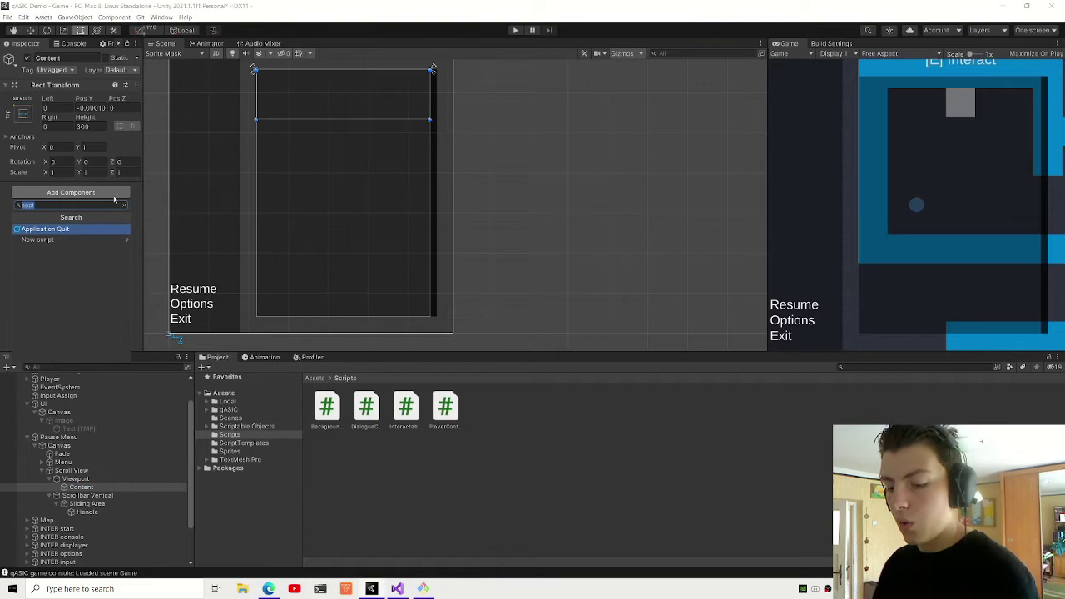
type("log")
type("ho")
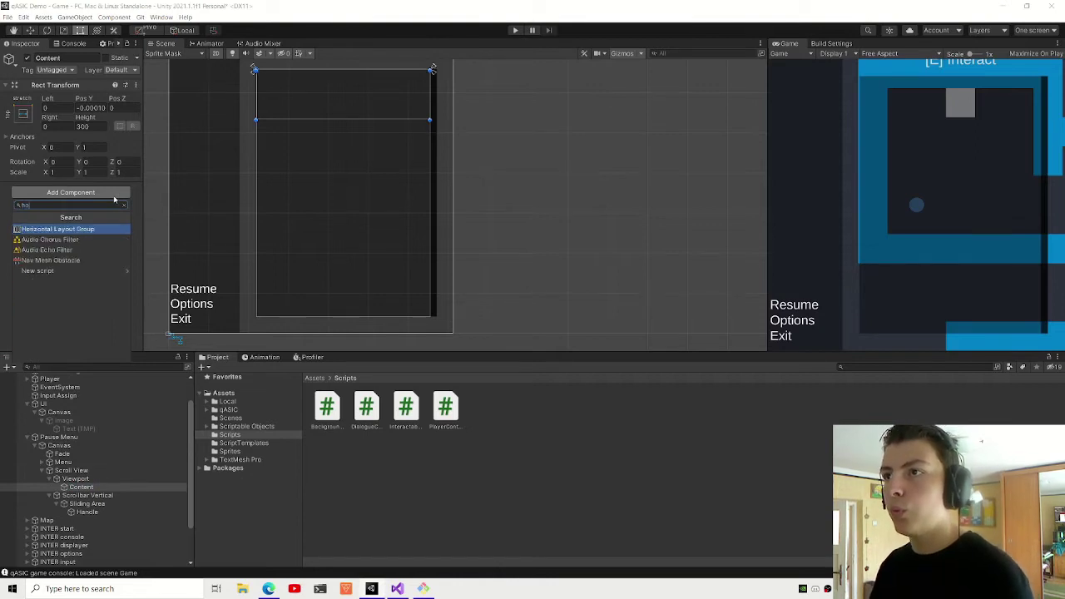
key("Return")
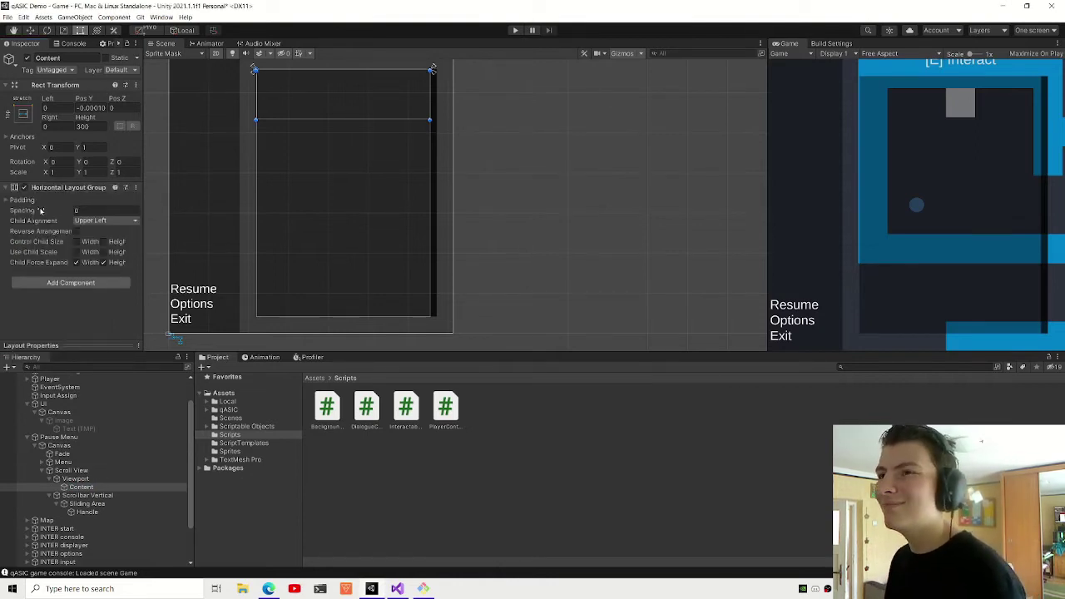
left_click(24, 201)
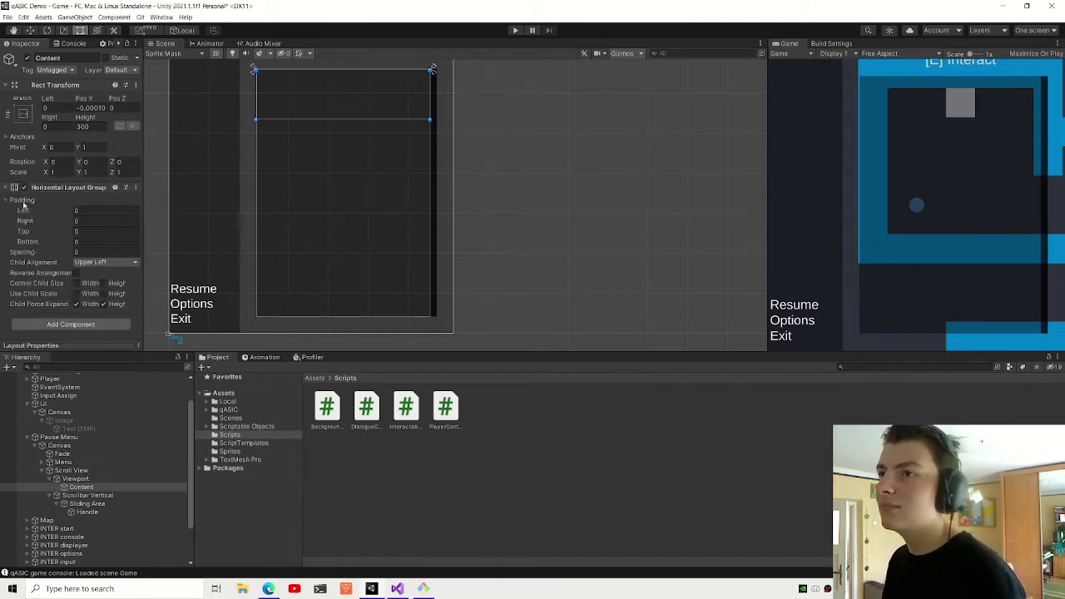
- Create an empty child GameObject under Content and duplicate it with Ctrl+D
right_click(81, 488)
mouse_move(134, 399)
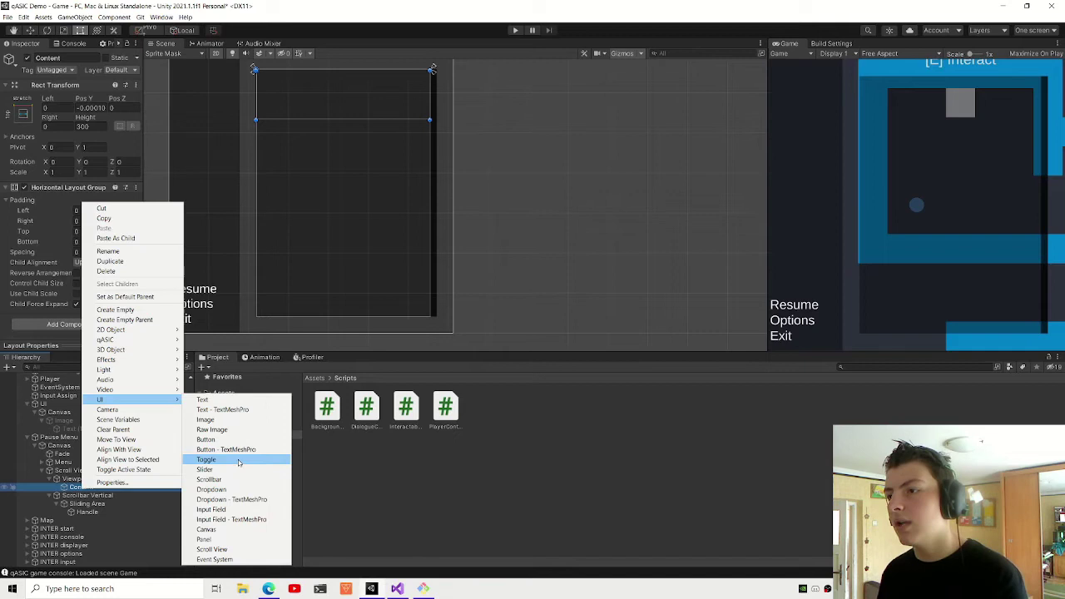
left_click(115, 310)
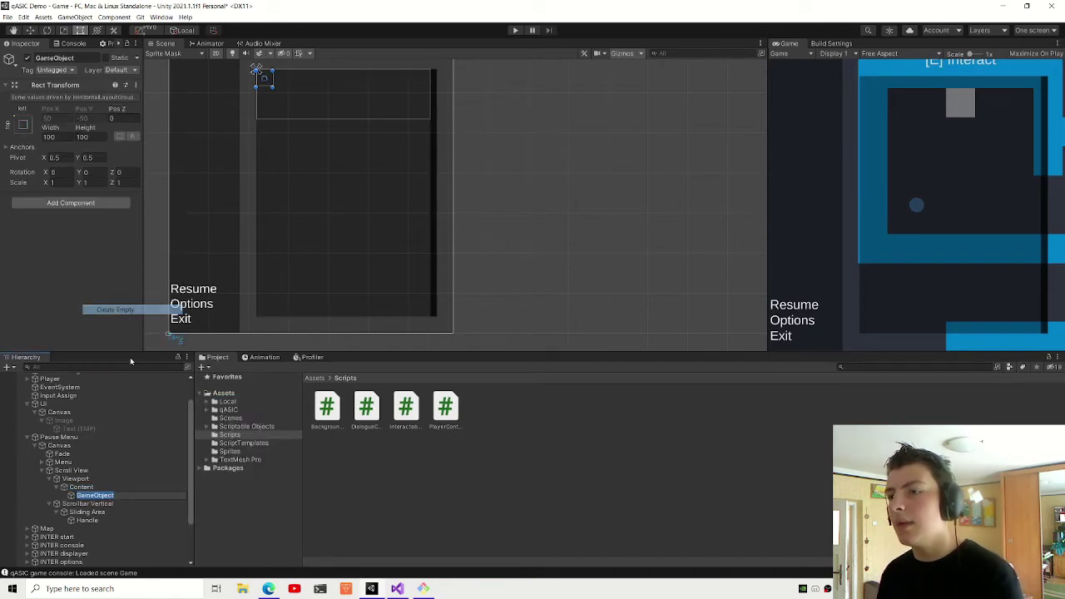
left_click(23, 125)
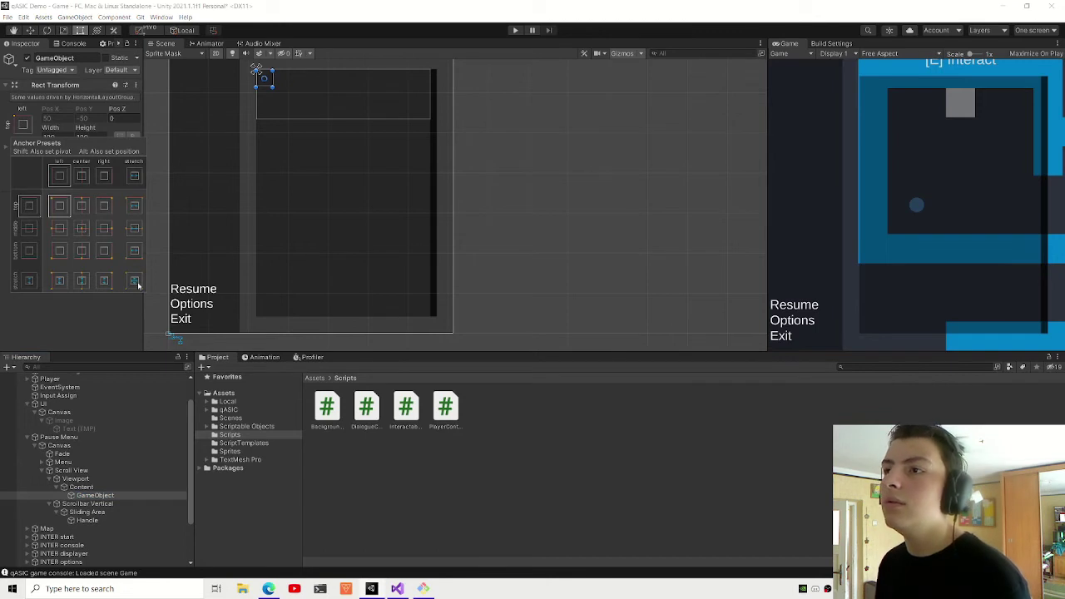
key("Escape")
left_click(74, 479)
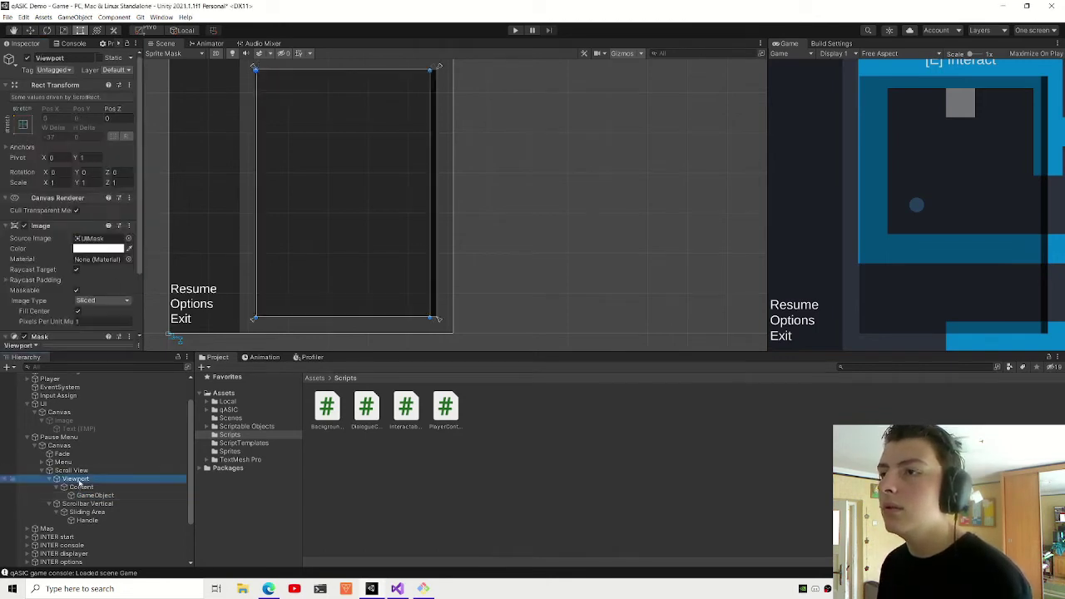
left_click(104, 486)
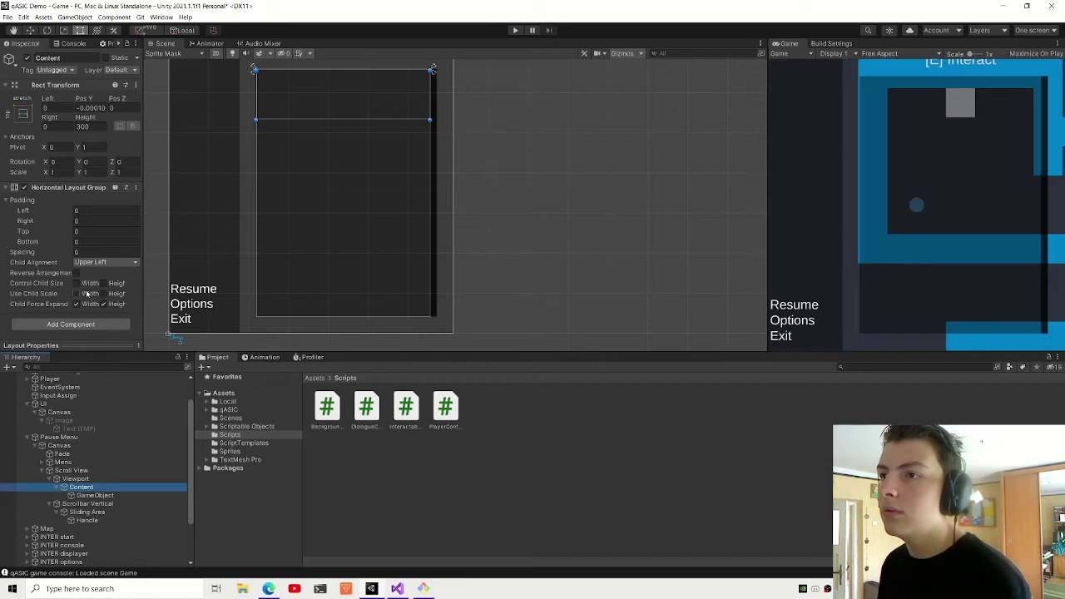
left_click(94, 495)
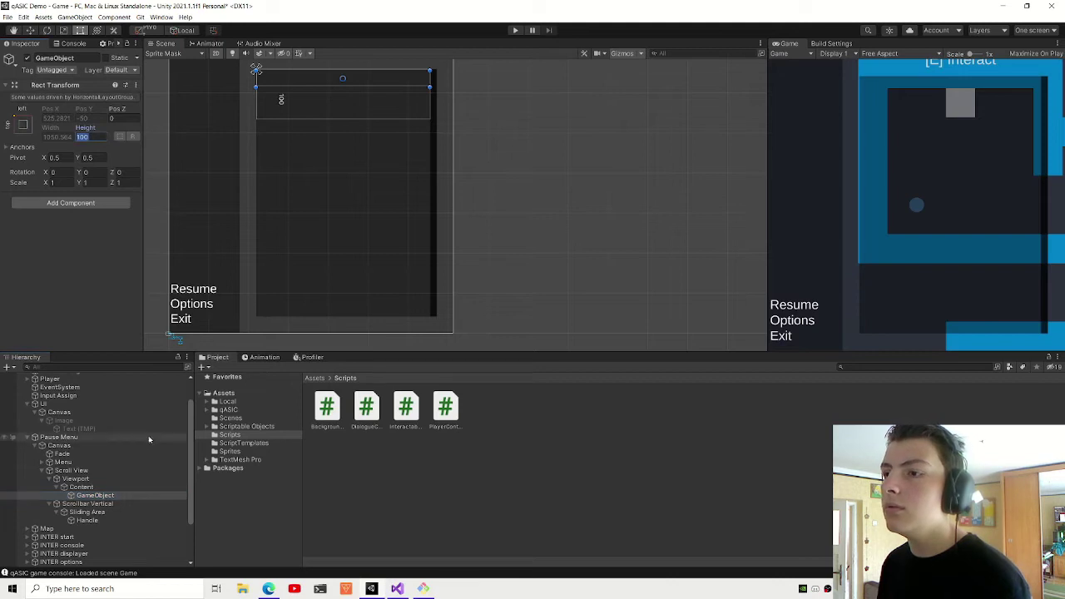
left_click(109, 495)
key("ctrl+d")
key("ctrl+d")
key("ctrl+d")
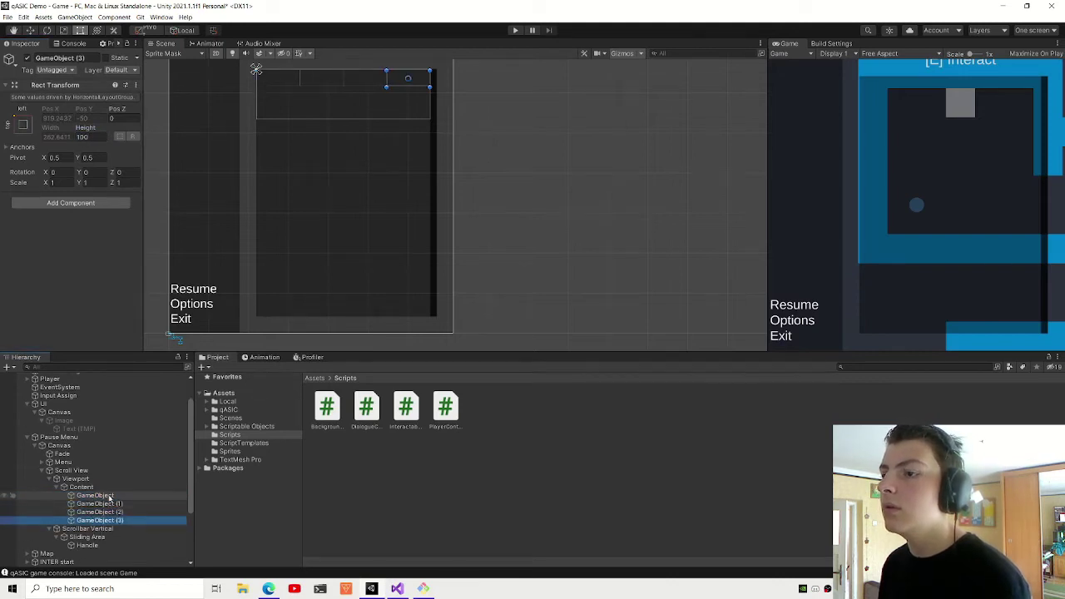
- Replace Content's Horizontal Layout Group with a Vertical Layout Group
left_click(83, 486)
left_click(133, 187)
left_click(136, 187)
left_click(175, 209)
left_click(95, 193)
type("vert")
key("Return")
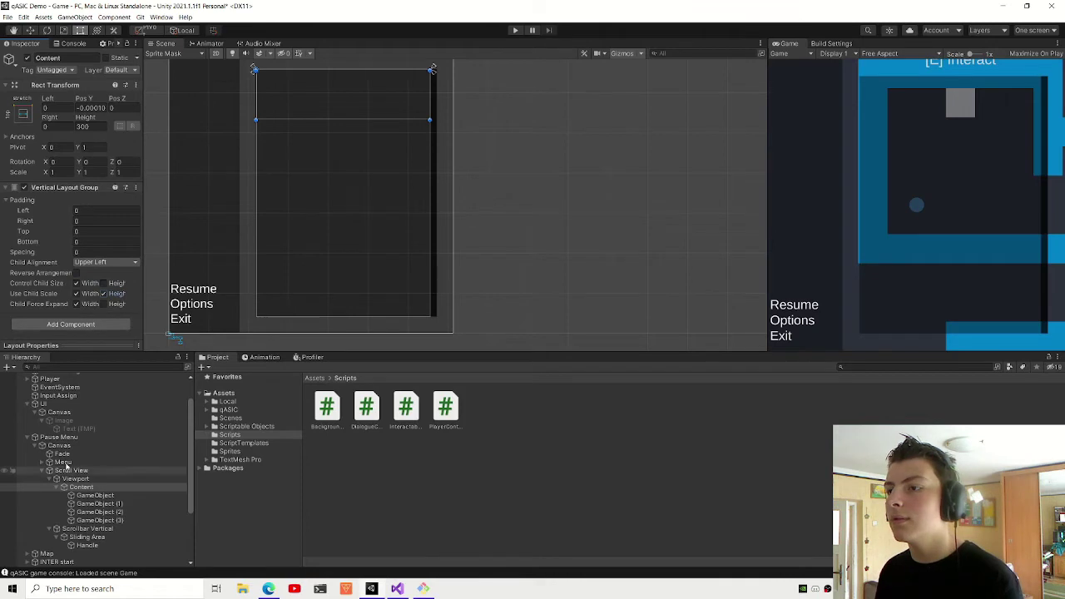
- Check the list rows, then set Content's Pos Y to 0
left_click(119, 503)
left_click(119, 497)
left_click(119, 504)
left_click(120, 512)
left_click(121, 521)
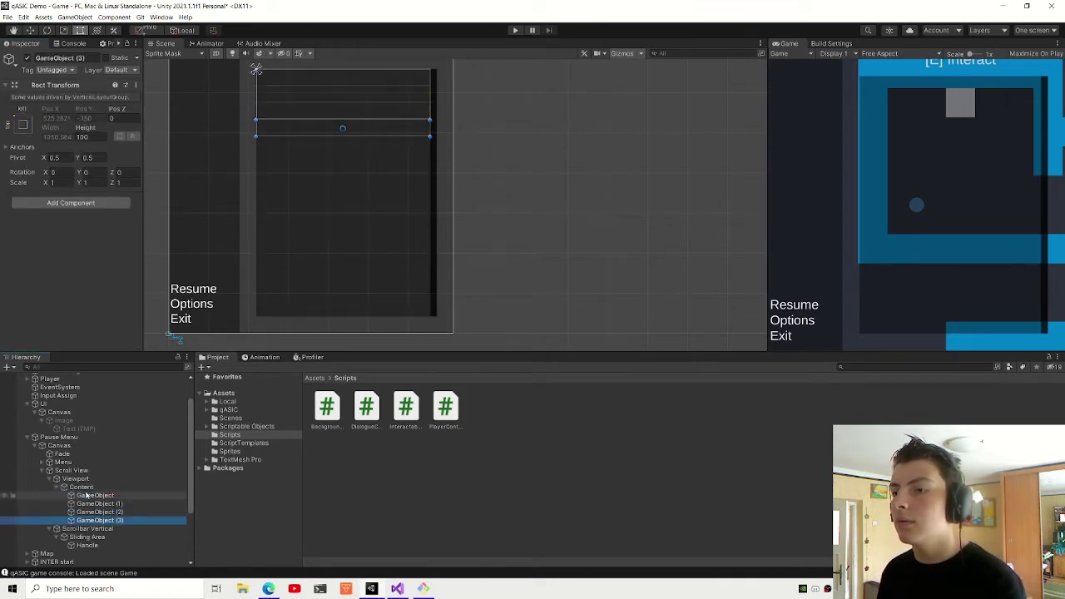
left_click(100, 487)
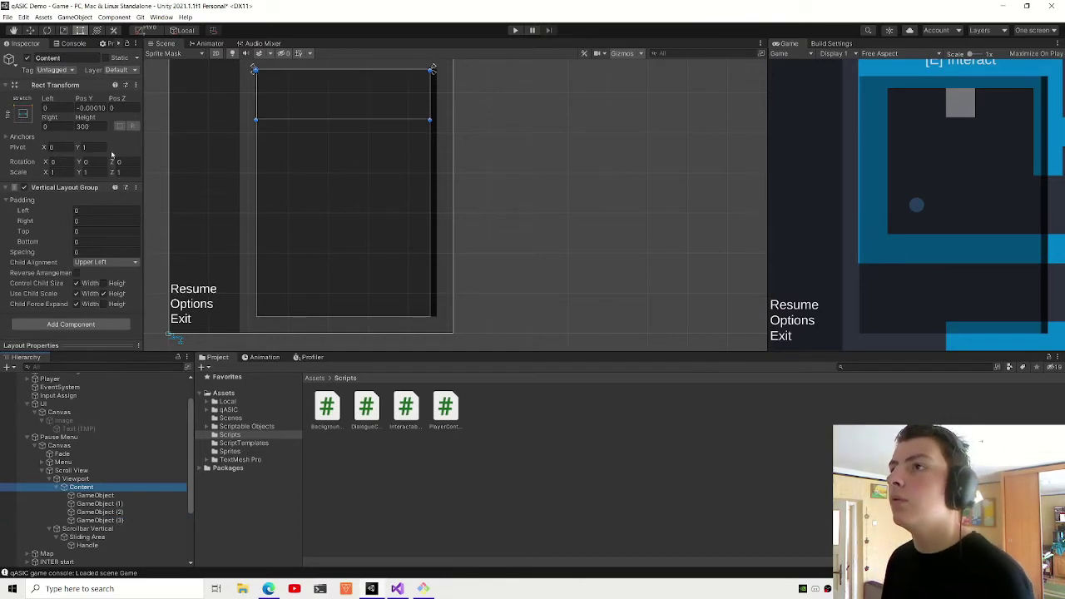
left_click(92, 108)
type("0")
key("Return")
- Add a Content Size Fitter to Content with Vertical Fit set to Min Size
left_click(100, 326)
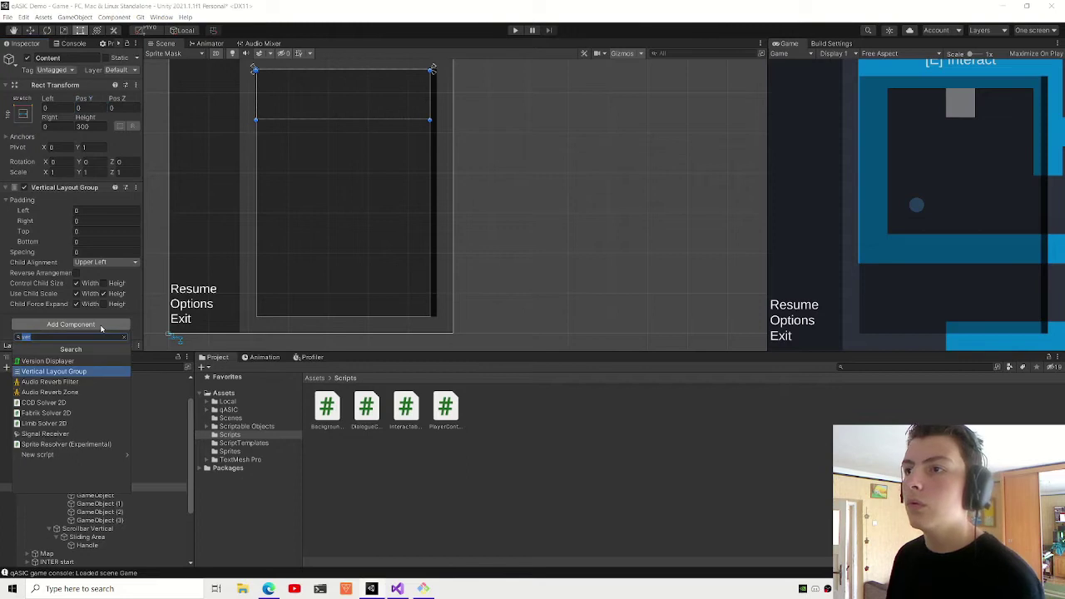
type("content")
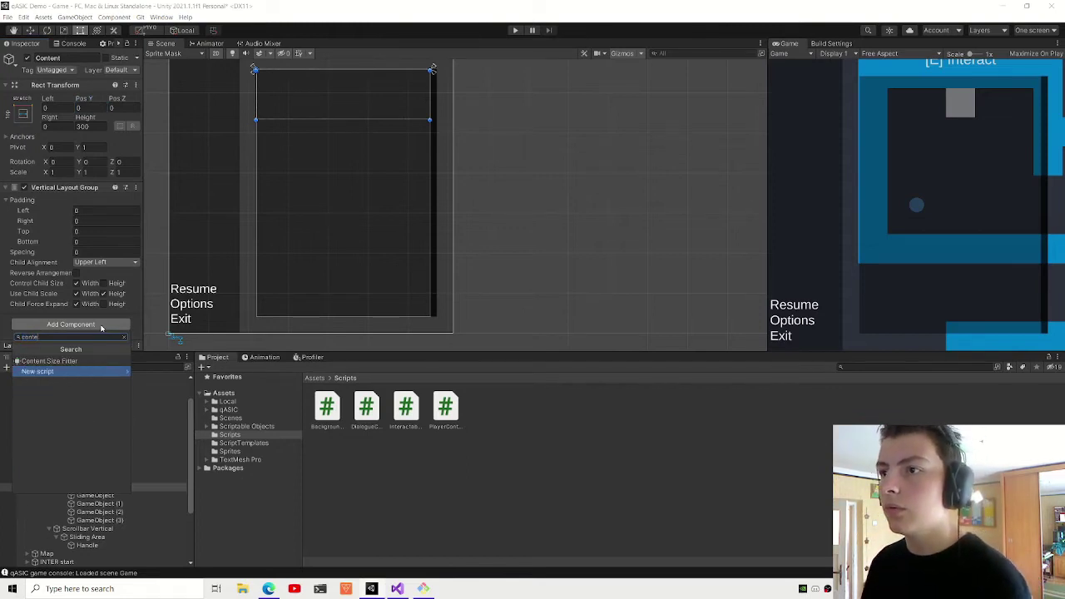
key("Return")
scroll(101, 330, "down", 2)
left_click(99, 306)
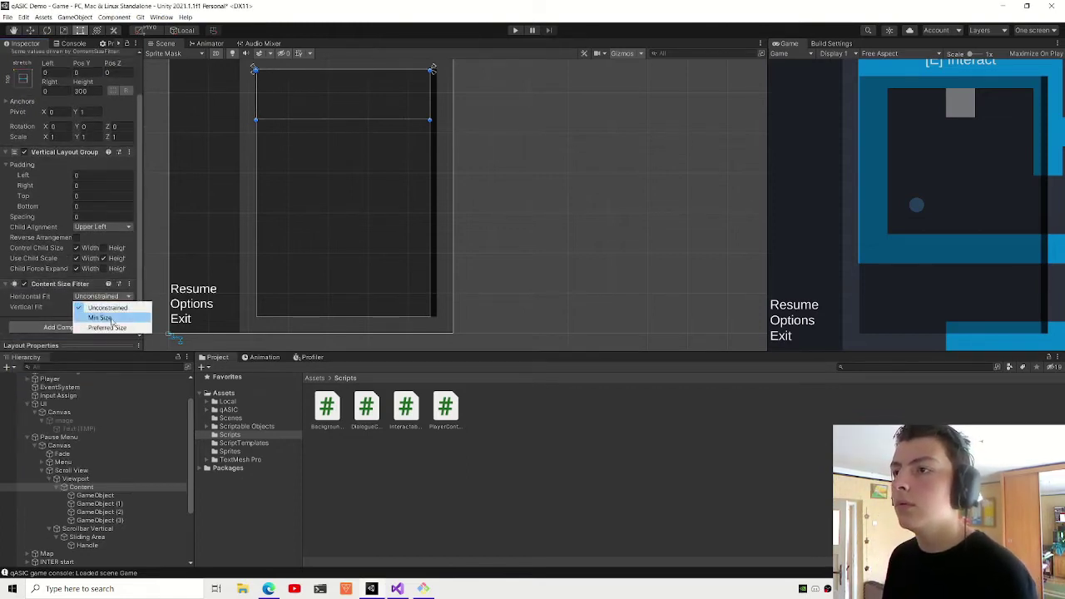
left_click(106, 307)
left_click(100, 307)
left_click(99, 317)
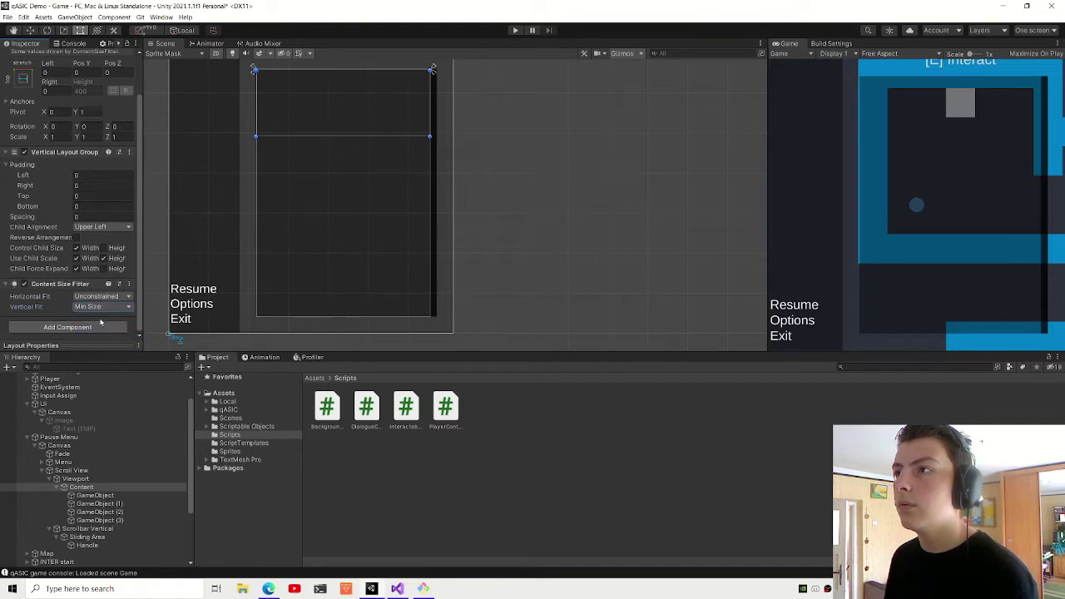
- Duplicate the GameObject (3) list row, then select the Scroll View
left_click(85, 520)
key("ctrl+d")
key("ctrl+d")
key("ctrl+d")
key("ctrl+d")
key("ctrl+d")
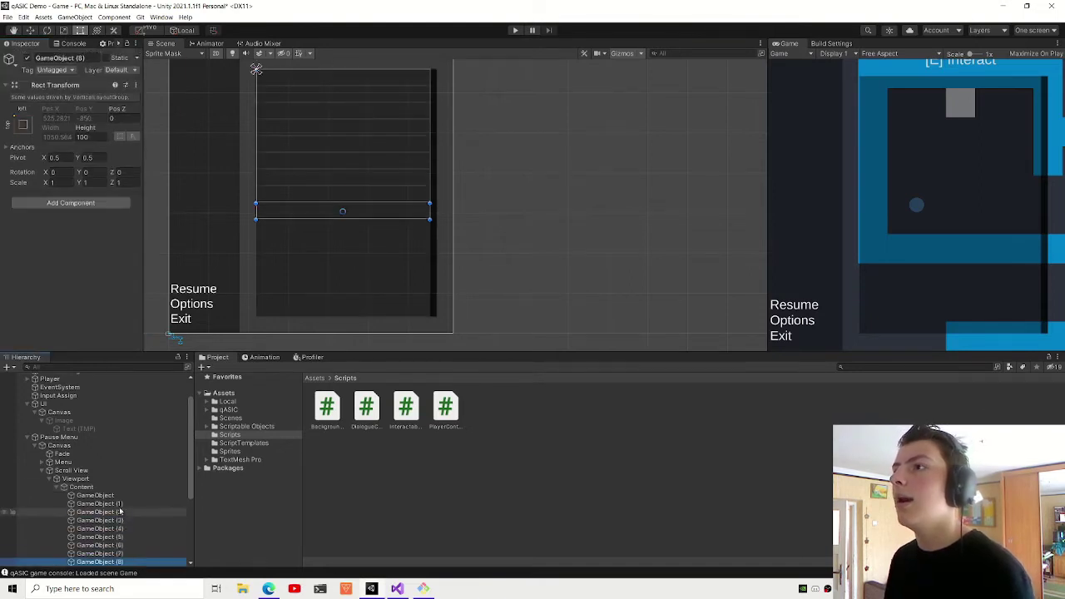
key("ctrl+d")
key("ctrl+d")
key("ctrl+d")
key("ctrl+d")
key("ctrl+d")
key("ctrl+d")
key("ctrl+d")
key("ctrl+z")
key("ctrl+z")
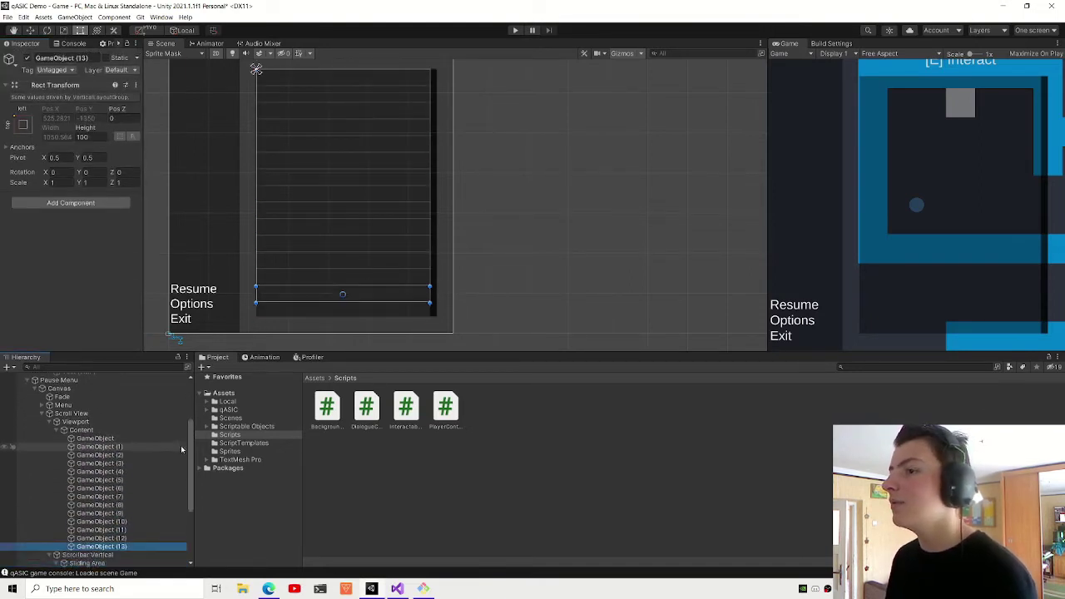
key("ctrl+z")
left_click(71, 414)
scroll(61, 264, "down", 5)
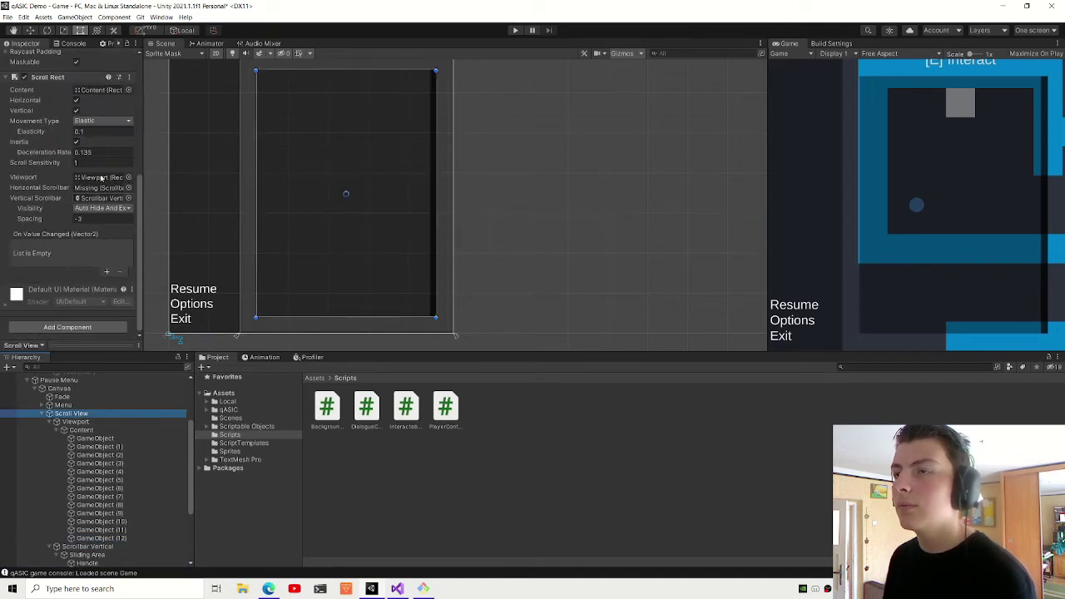
- Turn off horizontal scrolling, set Clamped movement, sensitivity 35 and spacing 0, then enter Play mode
left_click(77, 100)
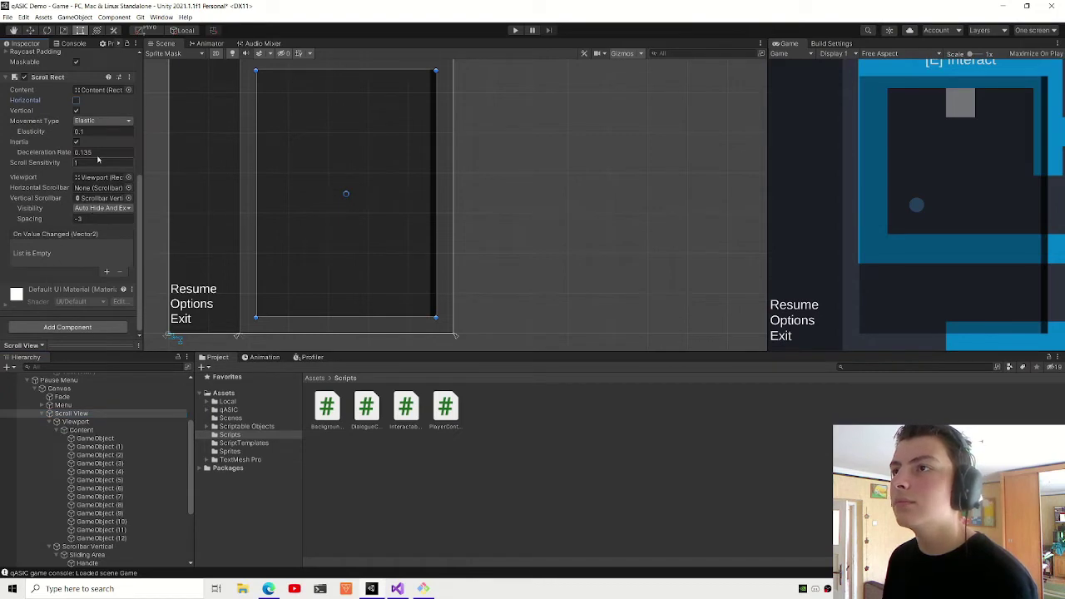
left_click(104, 121)
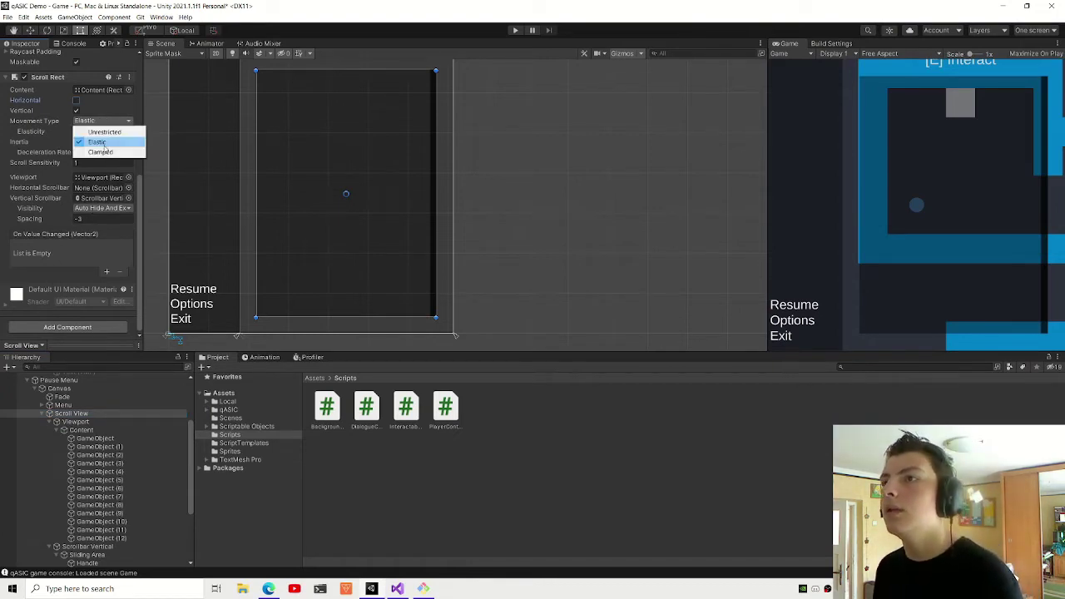
left_click(95, 148)
type("35")
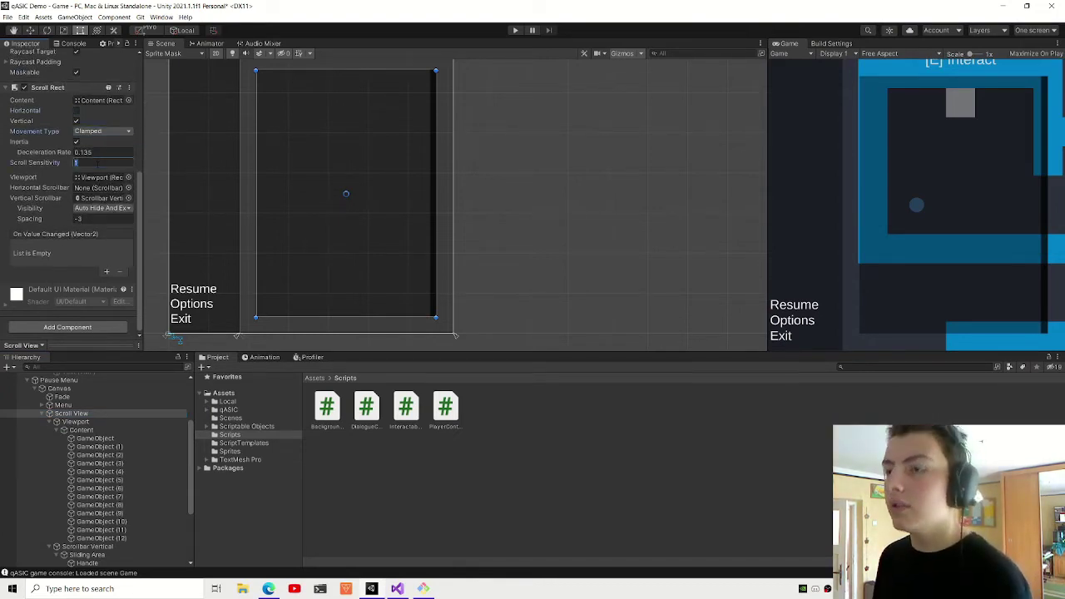
left_click(98, 219)
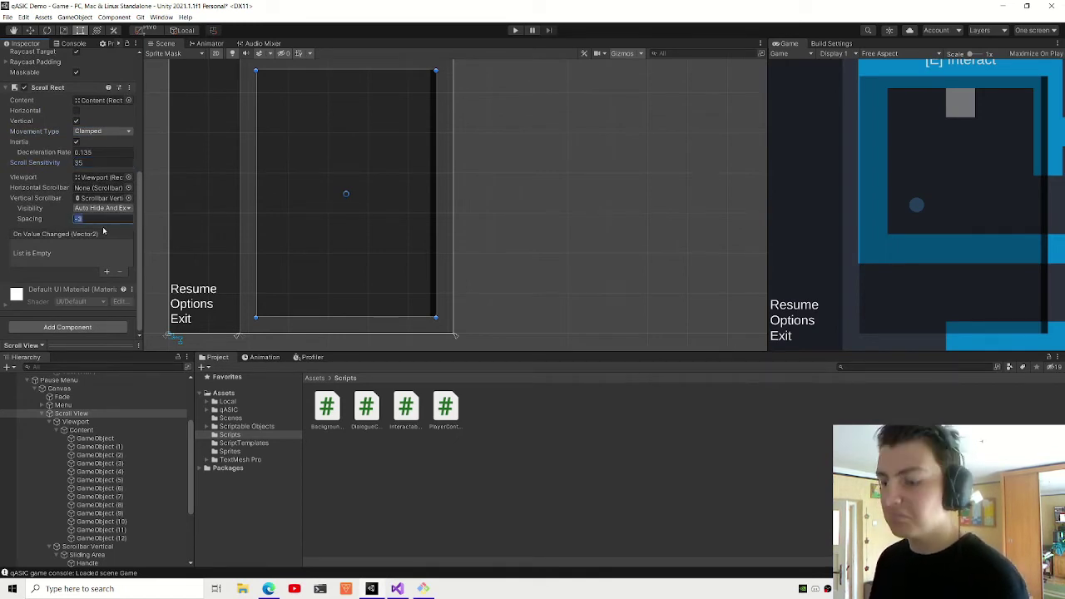
type("0")
left_click(80, 208)
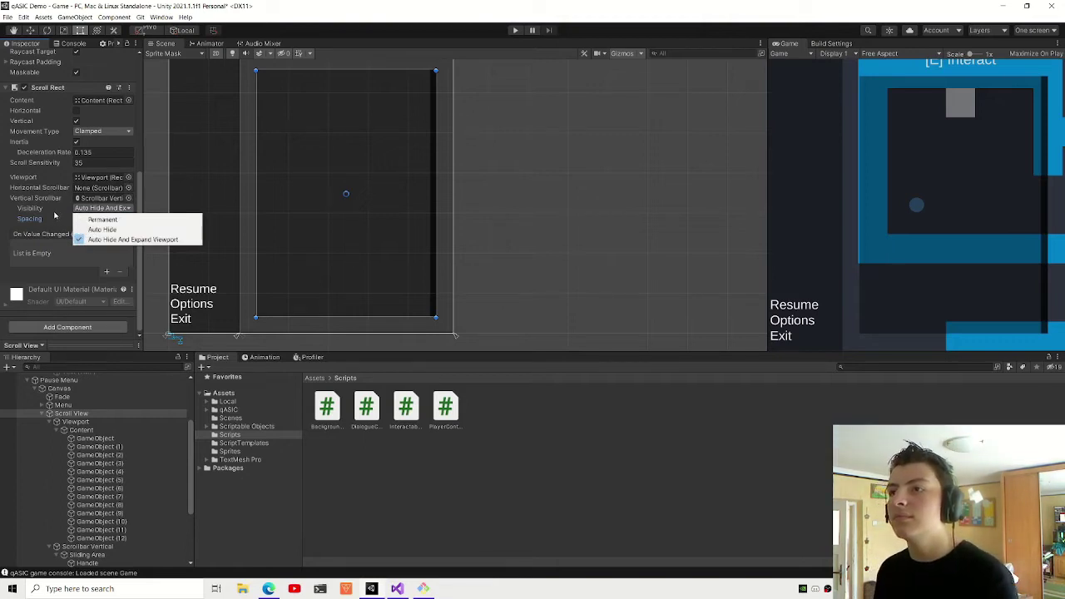
left_click(54, 216)
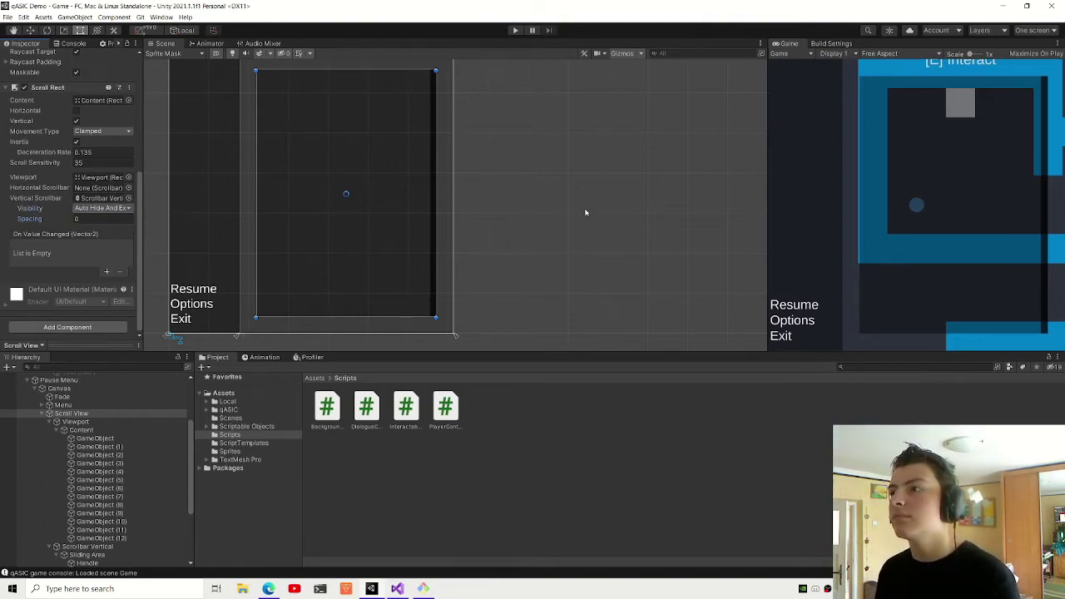
left_click(517, 30)
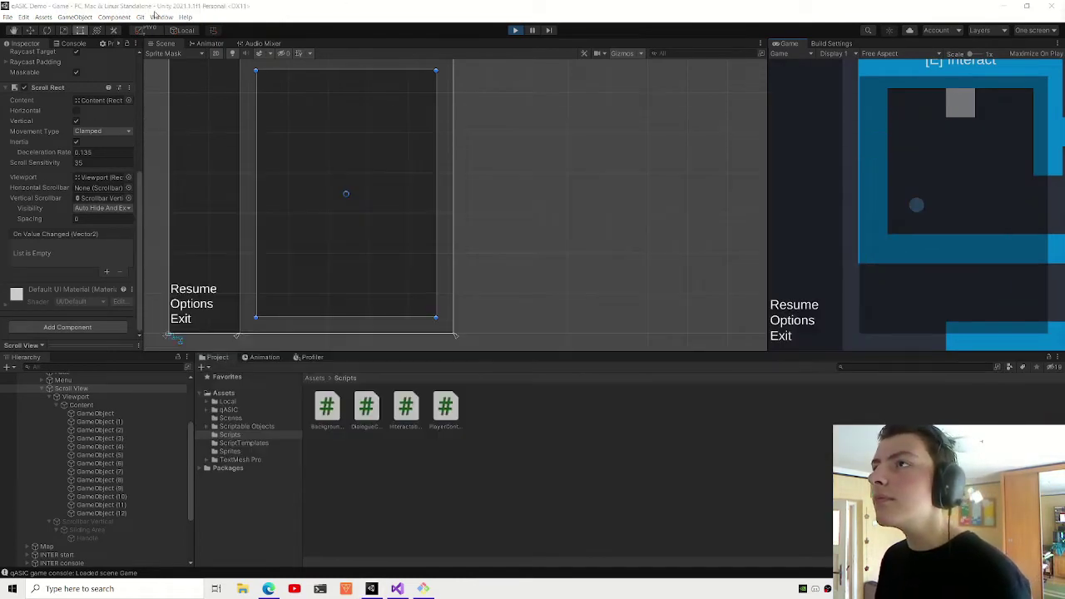
- Open the qASIC Debug window and browse its Console and Other pages
left_click(156, 16)
mouse_move(234, 97)
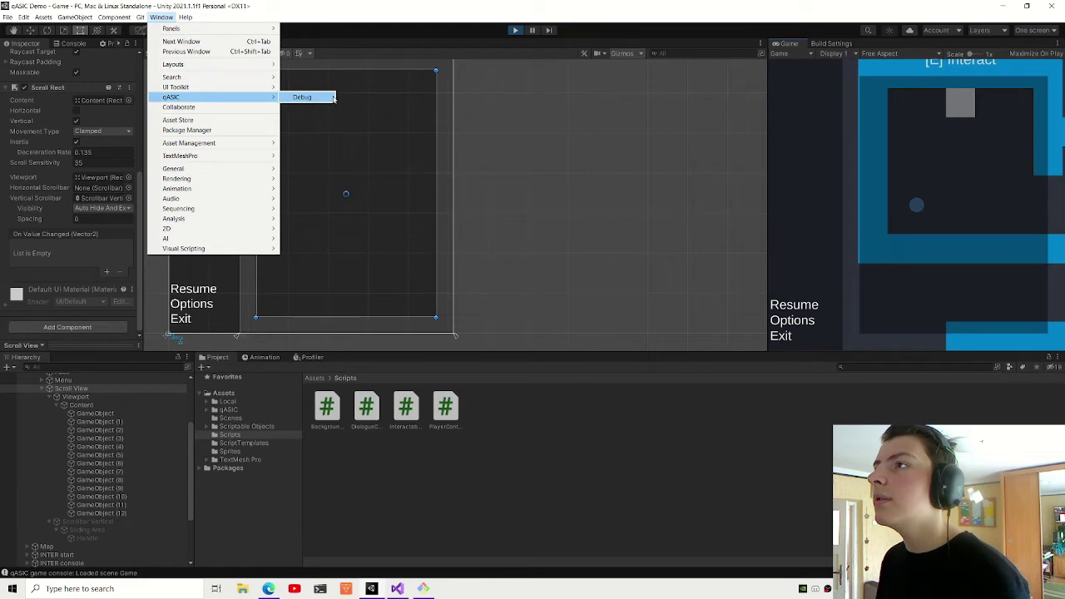
left_click(333, 98)
left_click(314, 195)
left_click(315, 214)
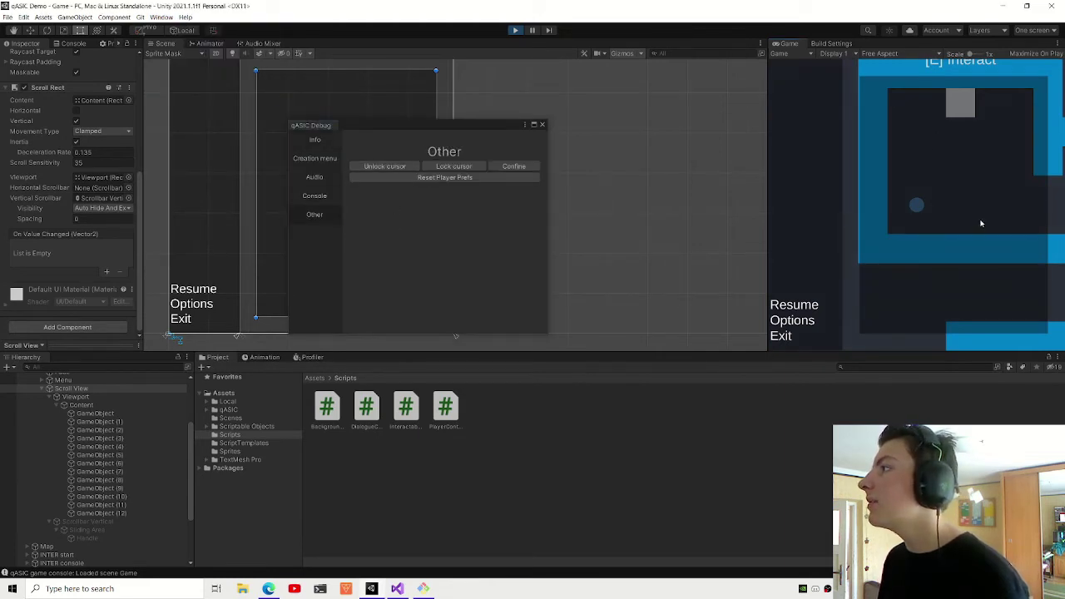
- Duplicate GameObject (12) several times, then close the qASIC Debug window
left_click(105, 514)
key("ctrl+d")
key("ctrl+d")
key("ctrl+d")
key("ctrl+d")
key("ctrl+d")
key("ctrl+d")
key("ctrl+d")
key("ctrl+d")
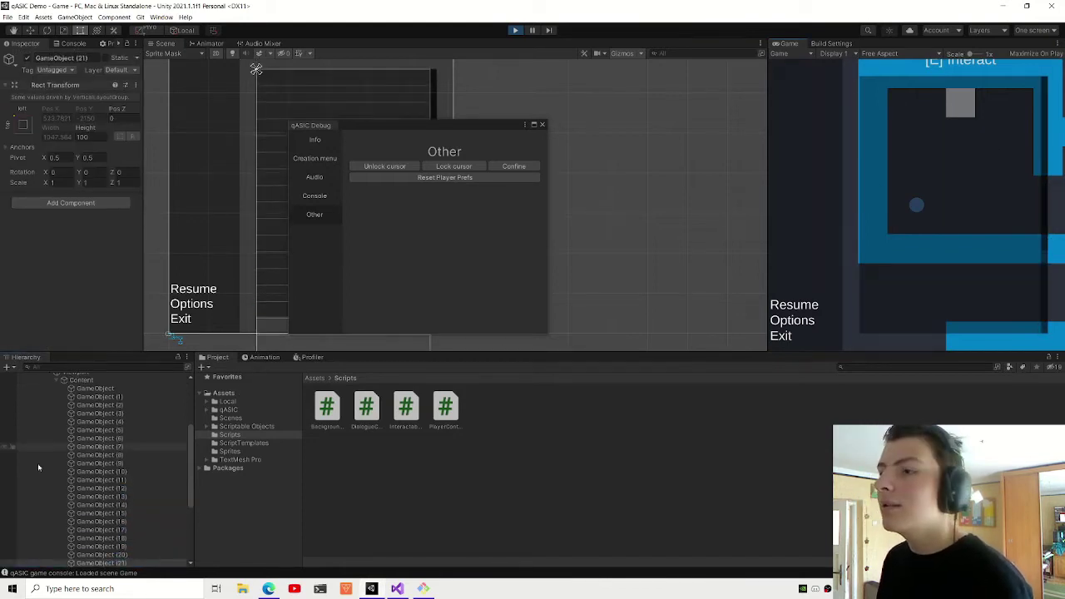
scroll(103, 487, "up", 5)
left_click(106, 486)
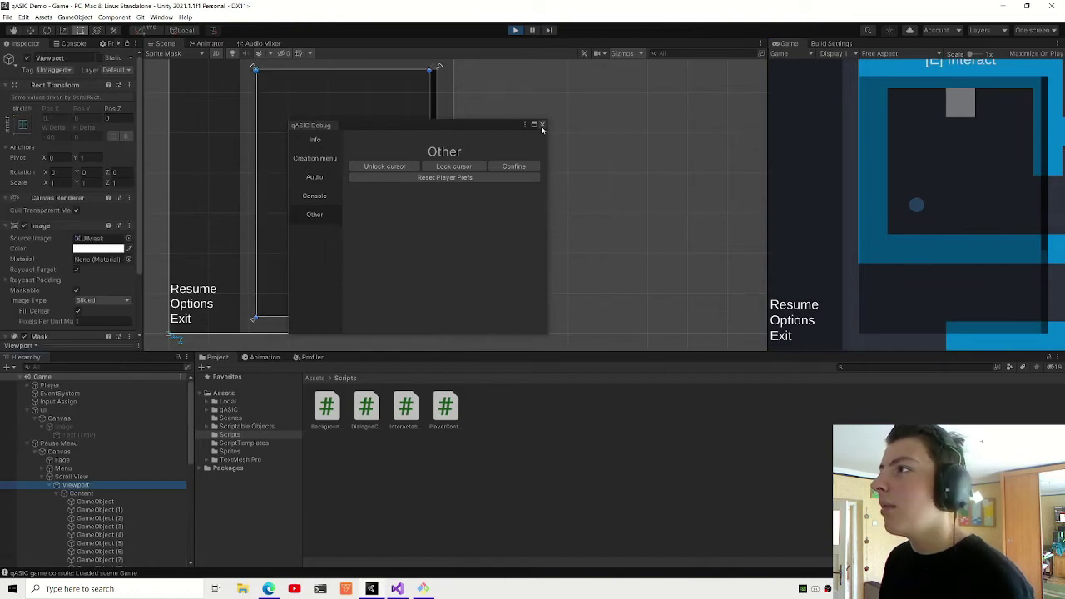
left_click(542, 127)
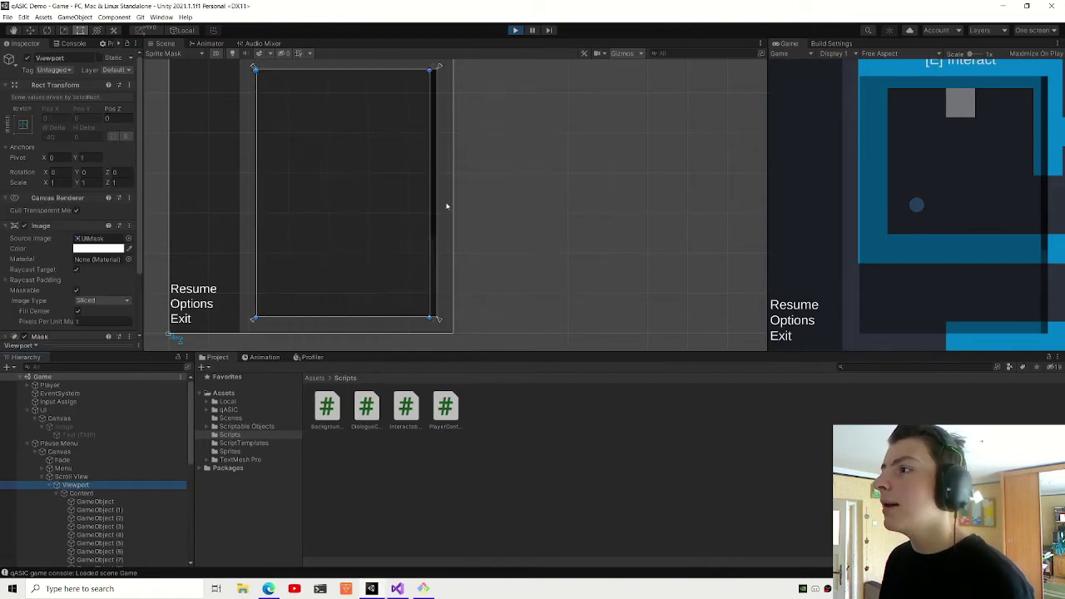
- Expand Scrollbar Vertical in the Hierarchy to reveal its Sliding Area and Handle
left_click(49, 477)
left_click(49, 477)
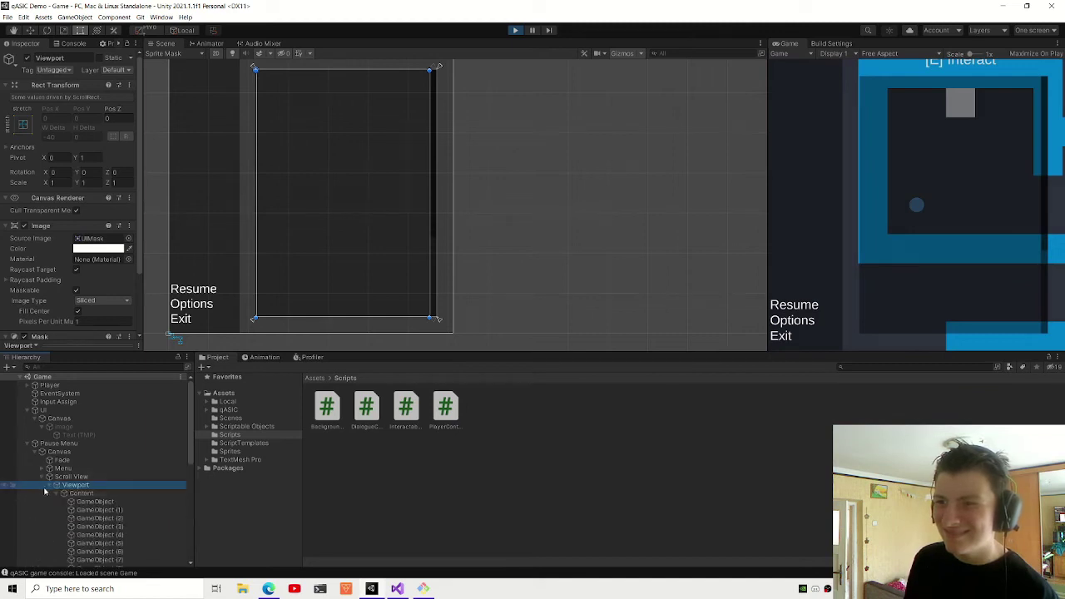
left_click(56, 502)
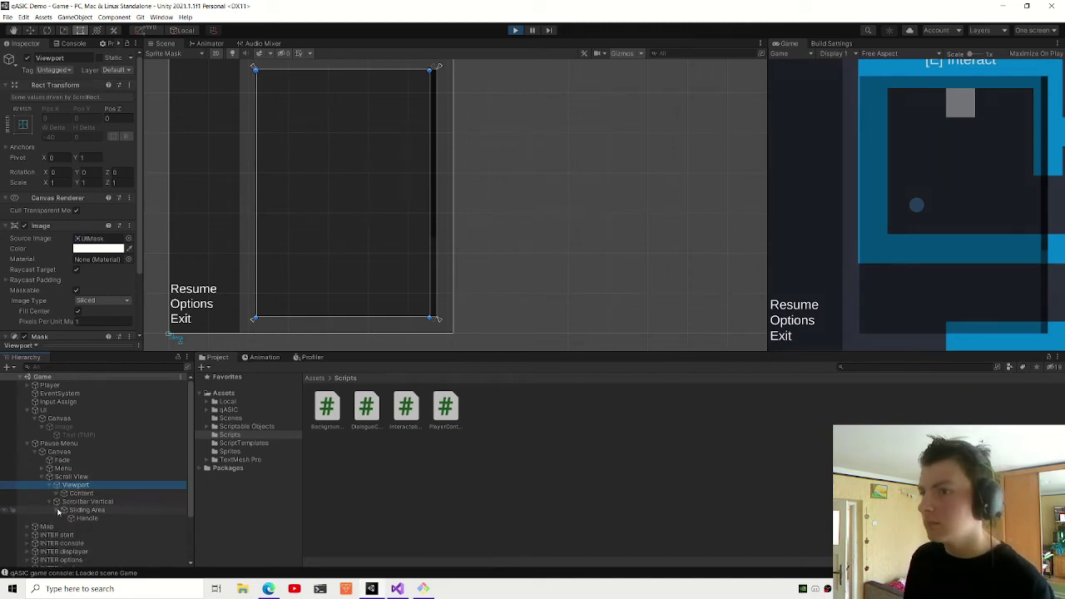
- Set the scrollbar Handle's Image colour alpha to 128
left_click(87, 518)
left_click(106, 248)
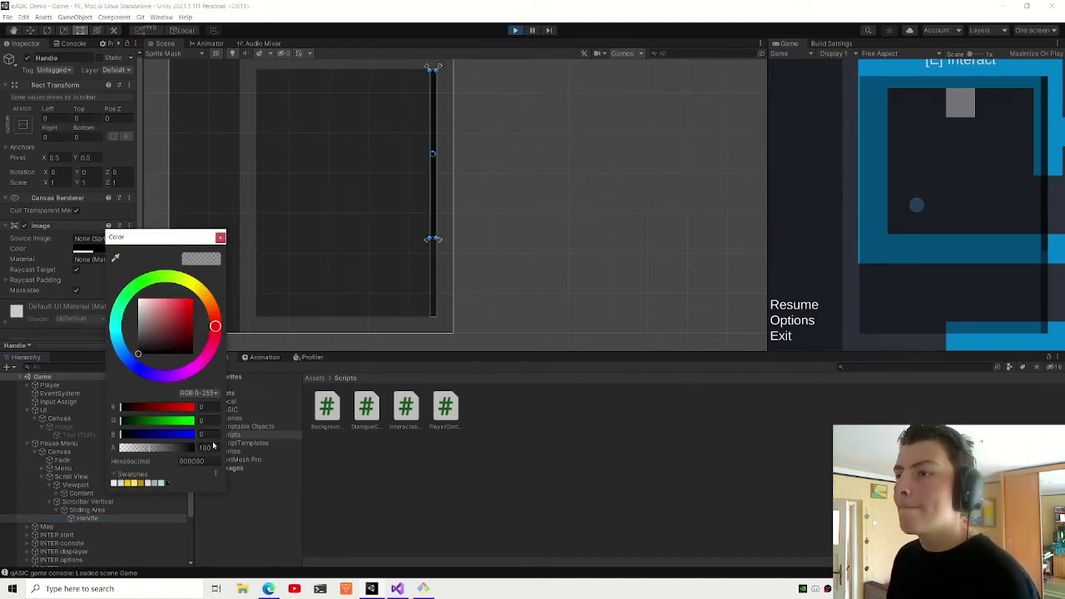
type("128")
key("Return")
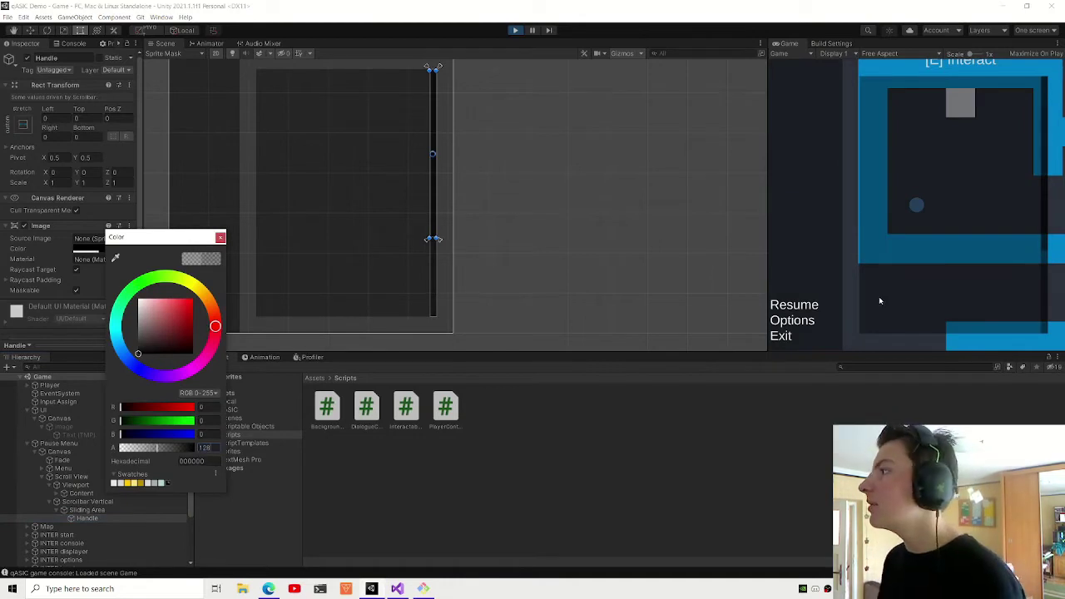
left_click(220, 238)
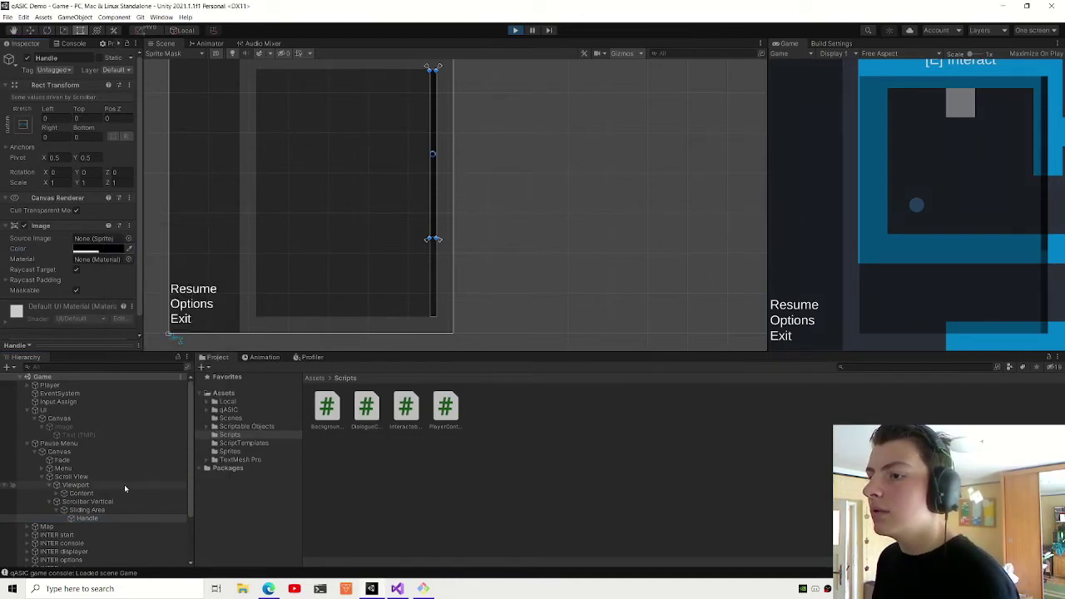
- Remove the background Image from Scrollbar Vertical and restart Play mode
left_click(86, 501)
left_click(26, 214)
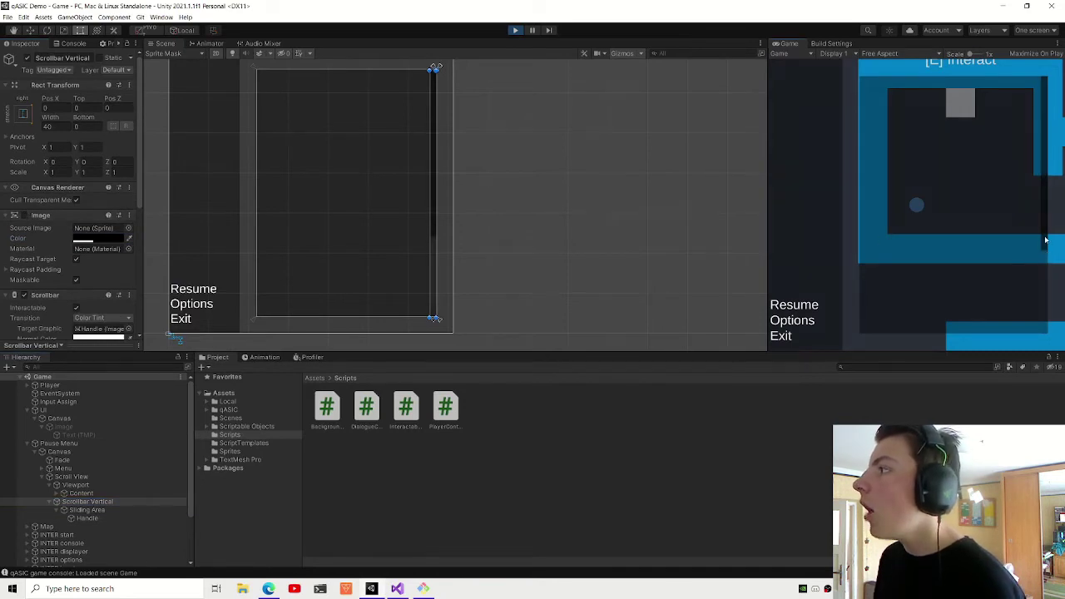
left_click(516, 30)
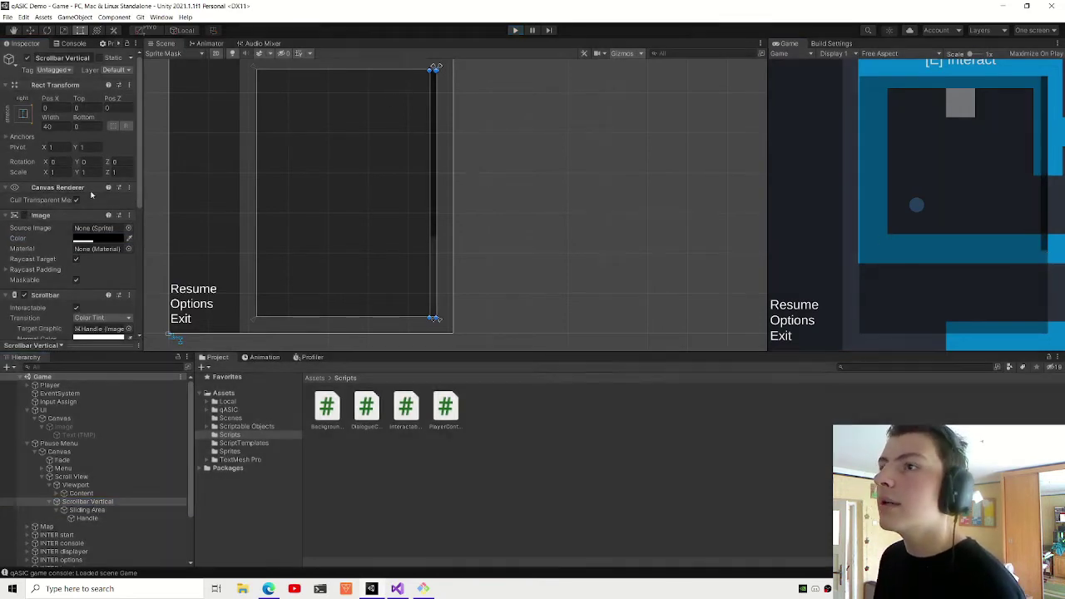
left_click(129, 215)
left_click(166, 239)
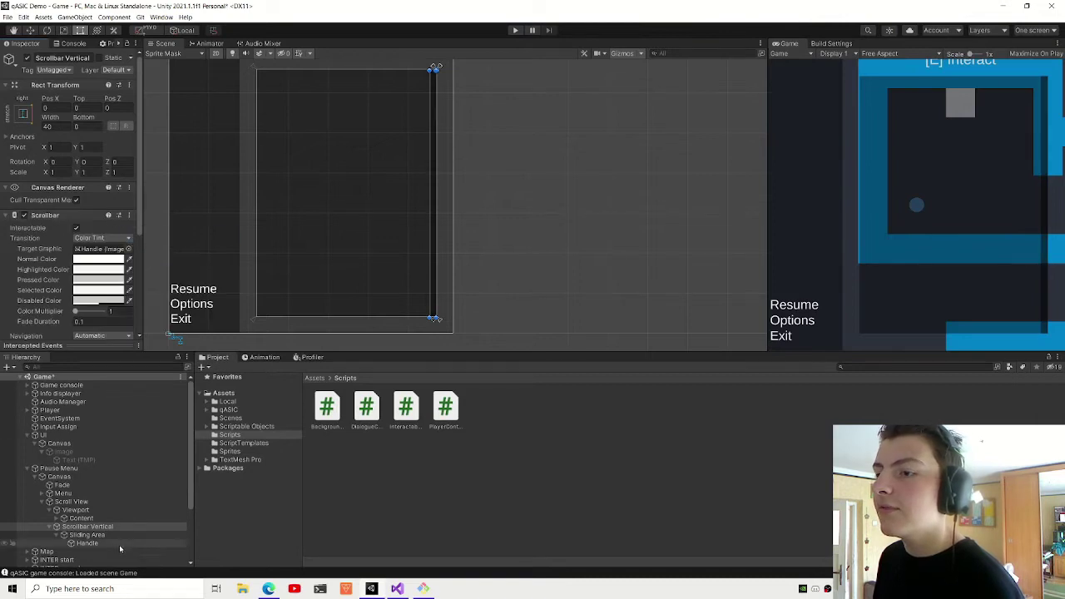
left_click(516, 30)
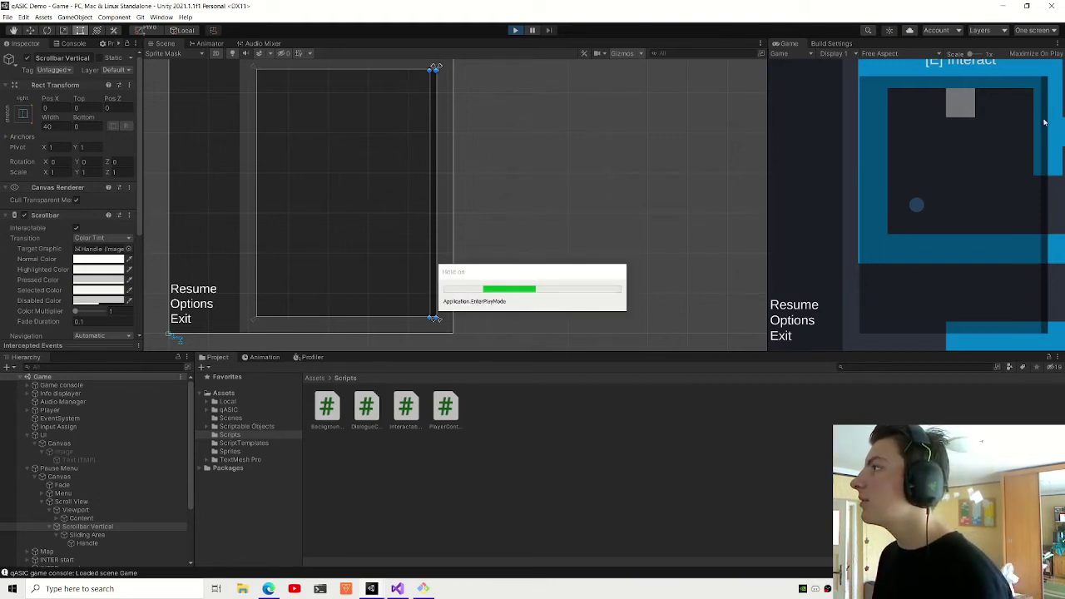
- Duplicate GameObject (12) eight times to fill the scroll list
key("alt+Tab")
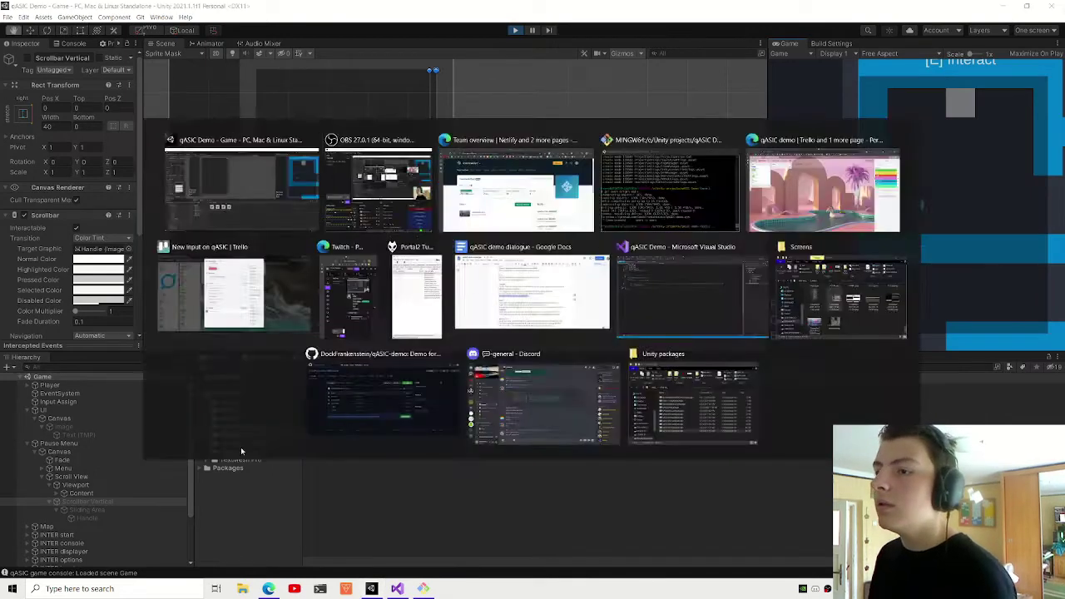
scroll(89, 464, "down", 3)
left_click(109, 431)
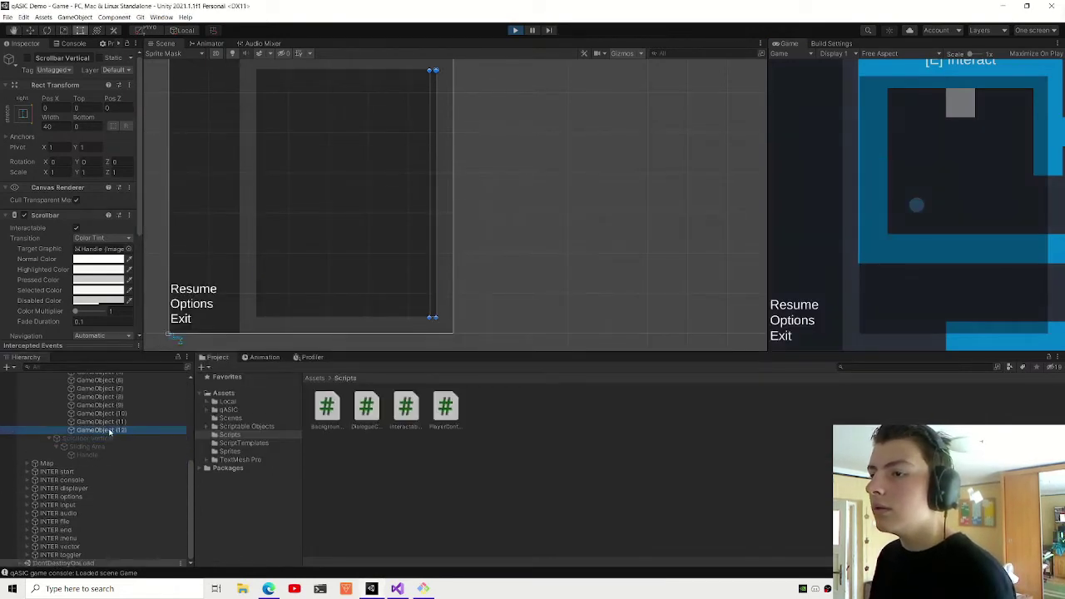
key("ctrl+d")
key("ctrl+d")
key("ctrl+d")
key("ctrl+d")
key("ctrl+d")
key("ctrl+d")
key("ctrl+d")
key("ctrl+d")
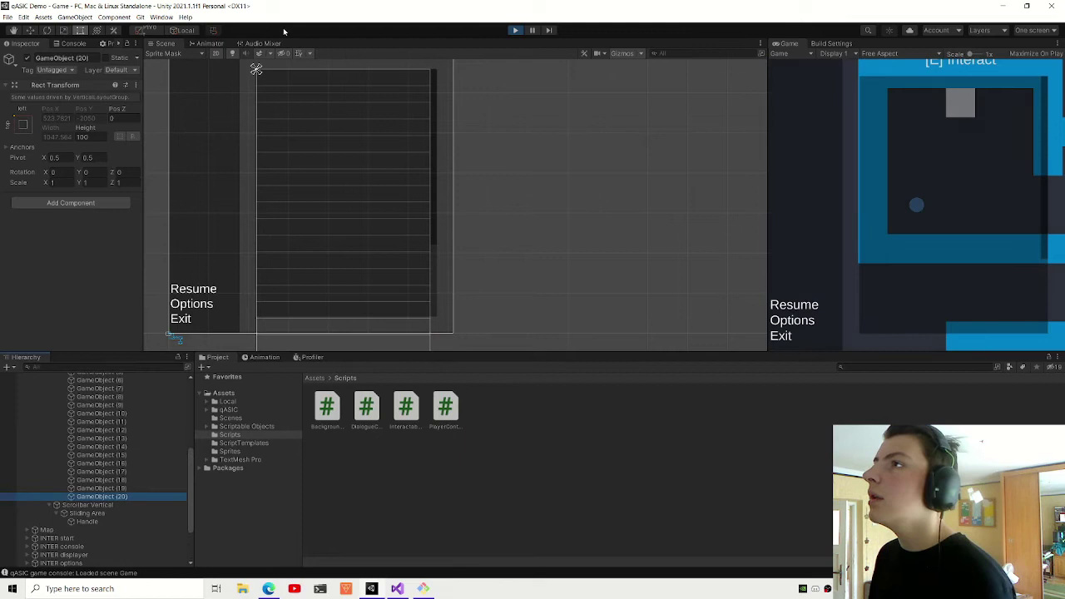
- Set the scrollbar Handle's colour alpha to 150 and widen the Game view
left_click(516, 31)
left_click(118, 481)
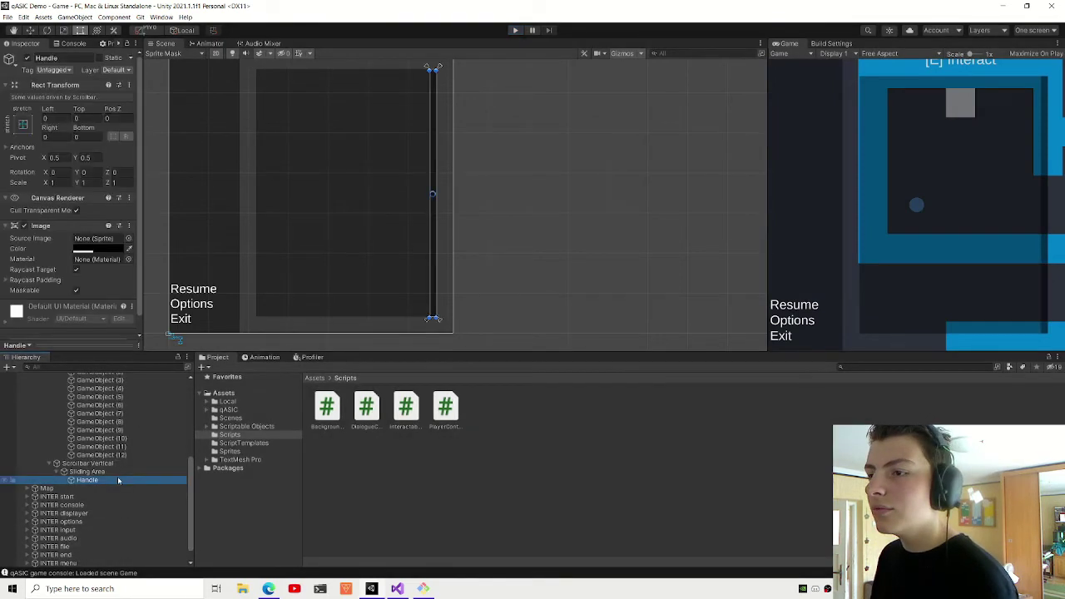
left_click(99, 250)
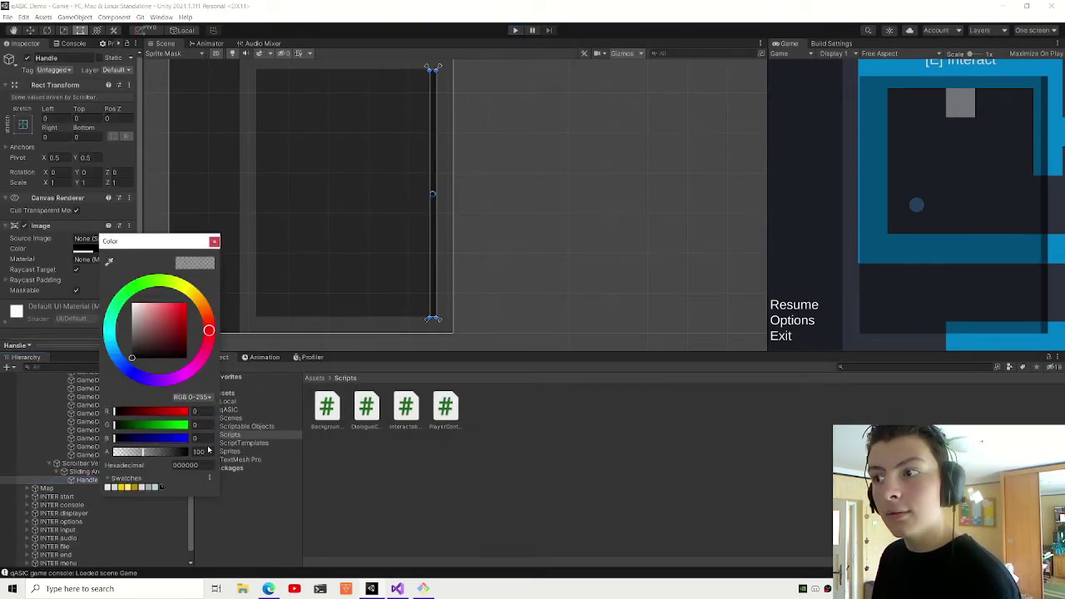
type("200")
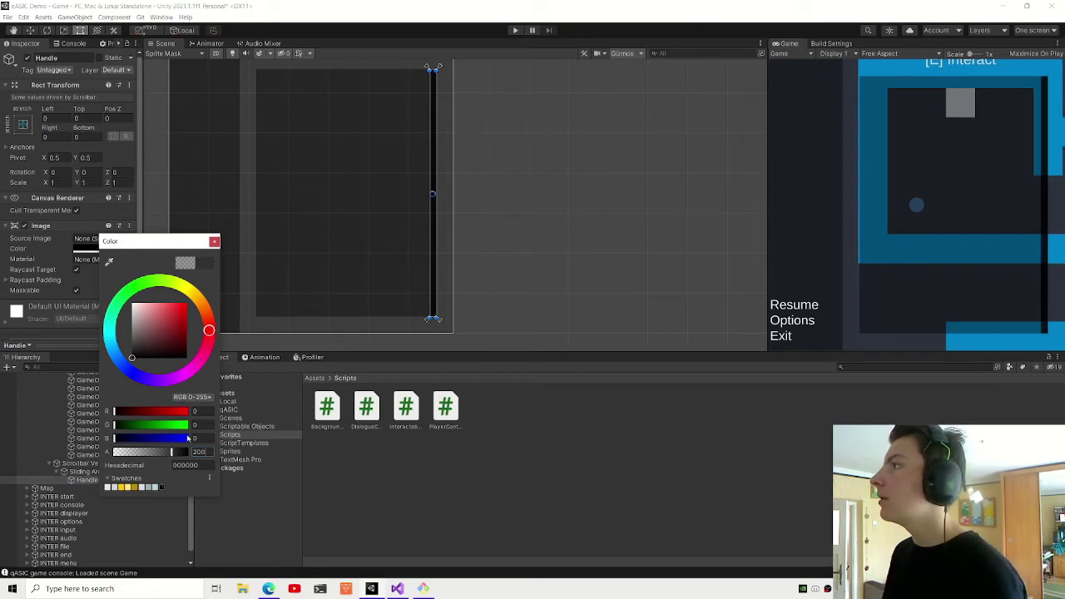
type("128")
type("150")
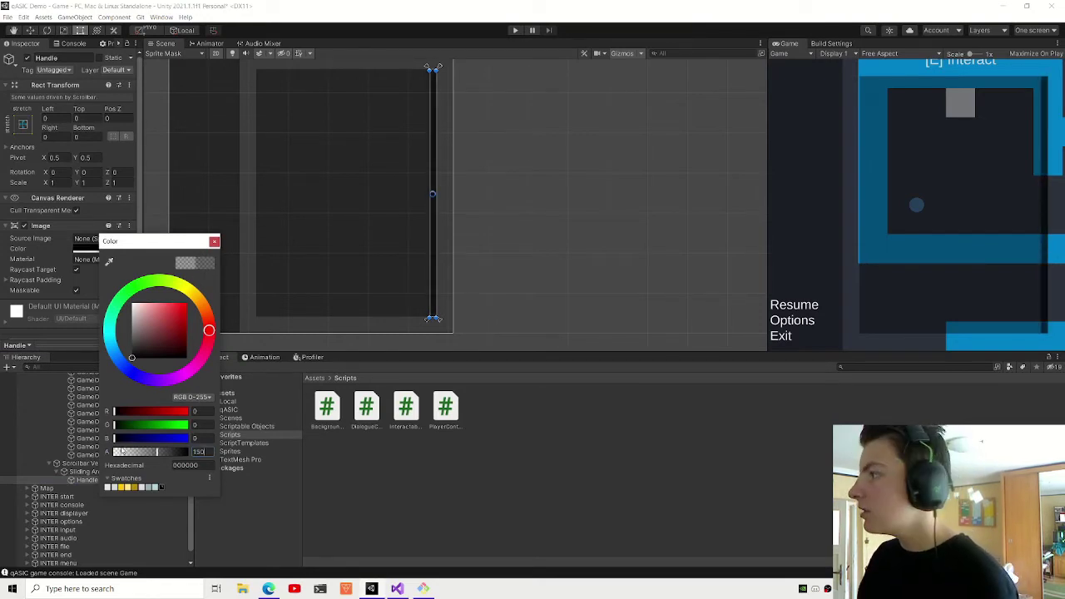
type("1")
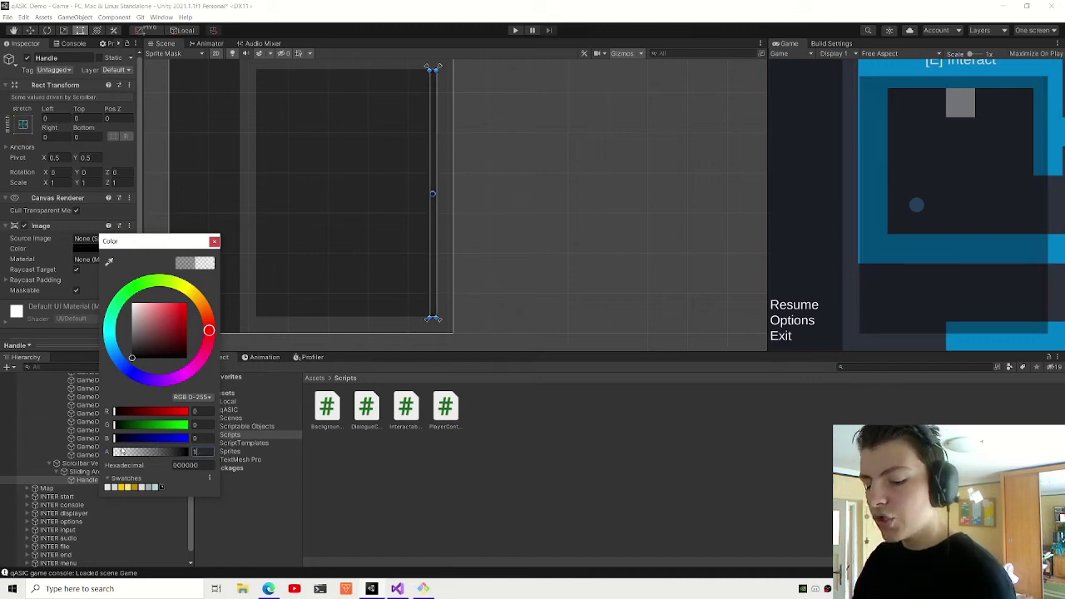
type("5")
key("BackSpace")
type("0")
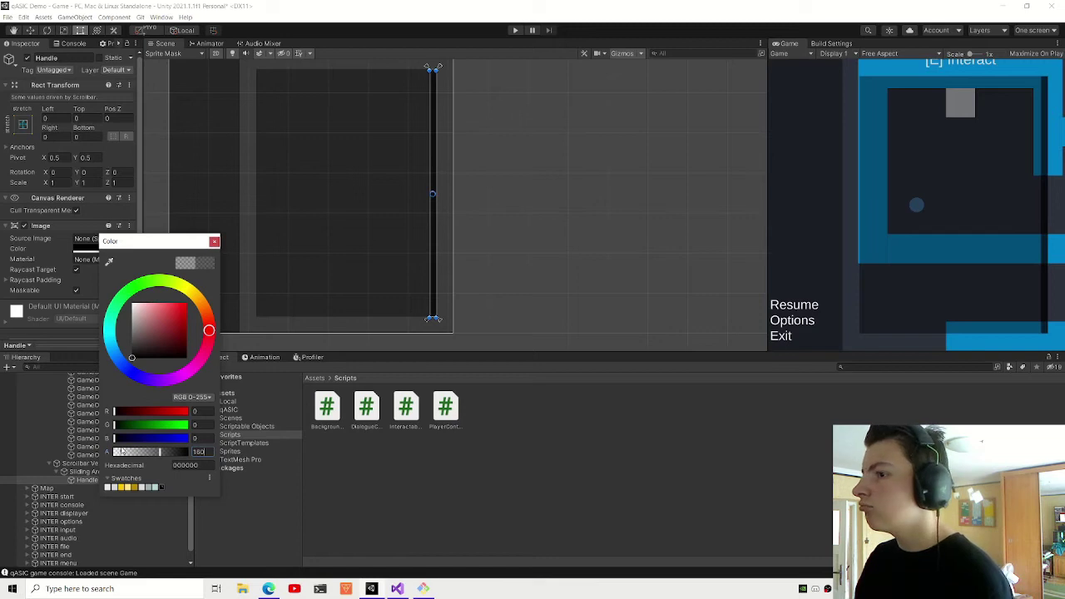
key("BackSpace")
key("BackSpace")
type("50")
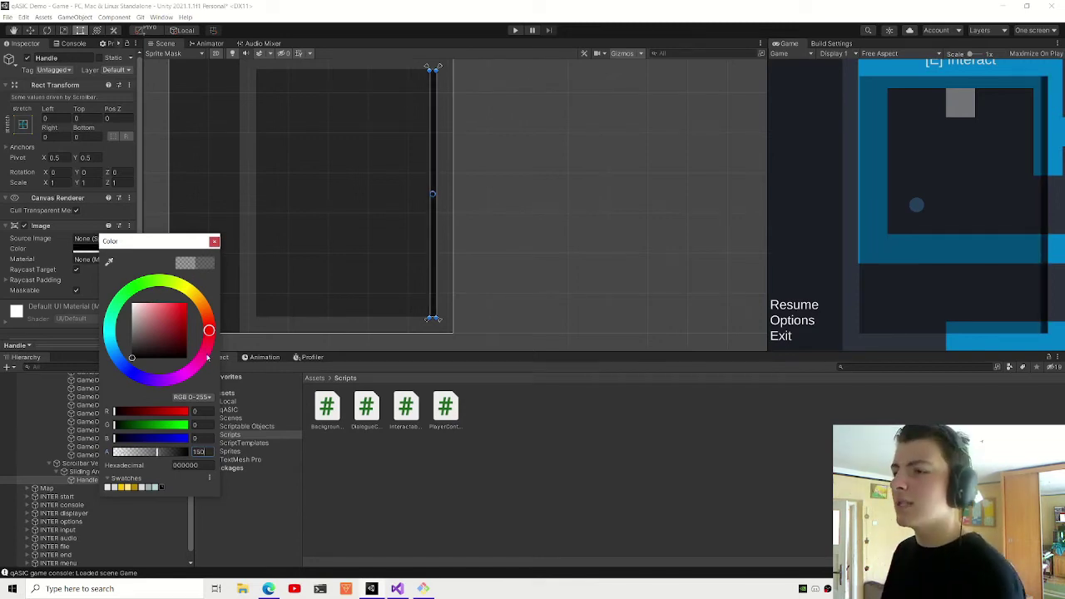
left_click(213, 242)
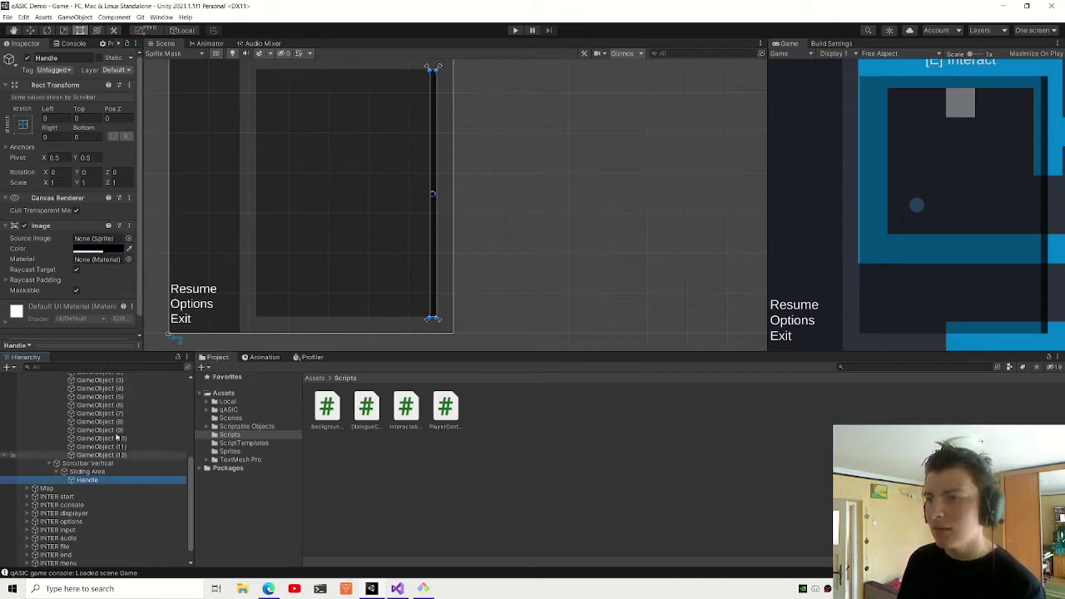
left_click_drag(767, 152, 500, 143)
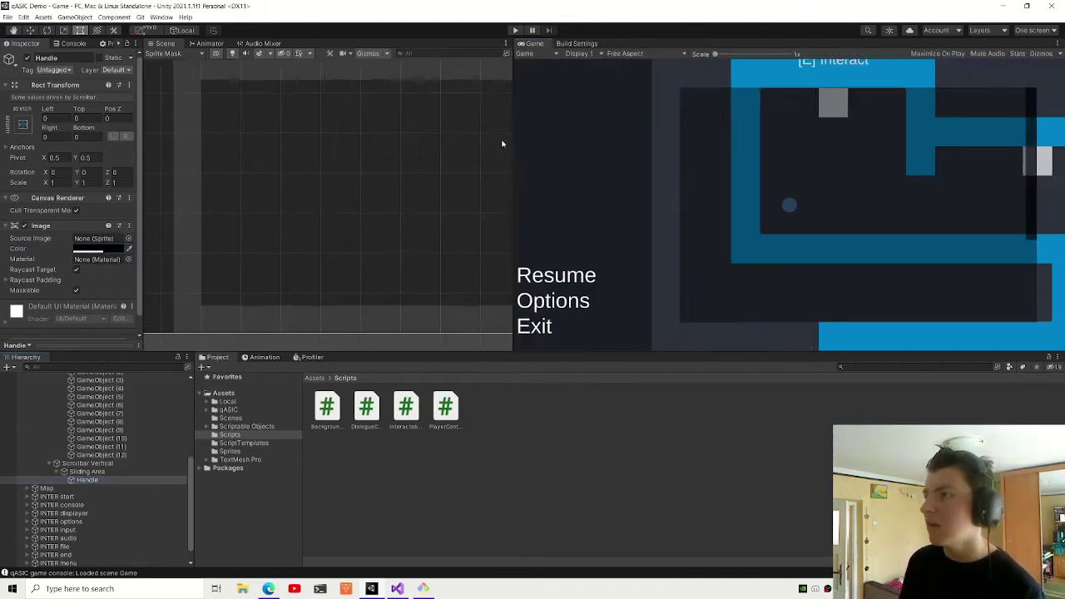
left_click(100, 455)
- Enter Play mode and open the qASIC Debug window on its Other page
scroll(254, 254, "down", 5)
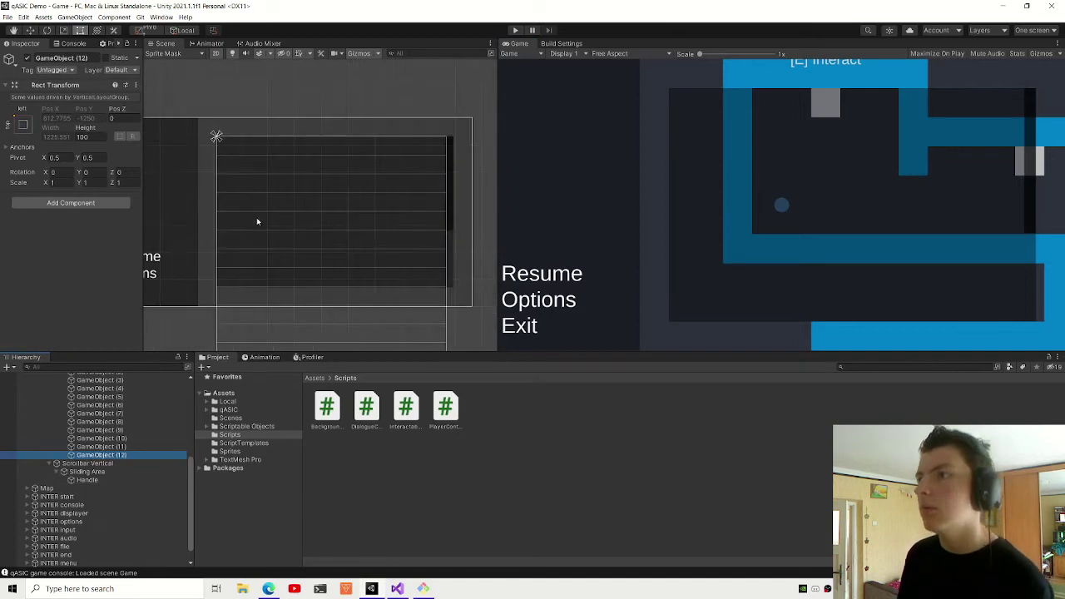
key("ctrl+p")
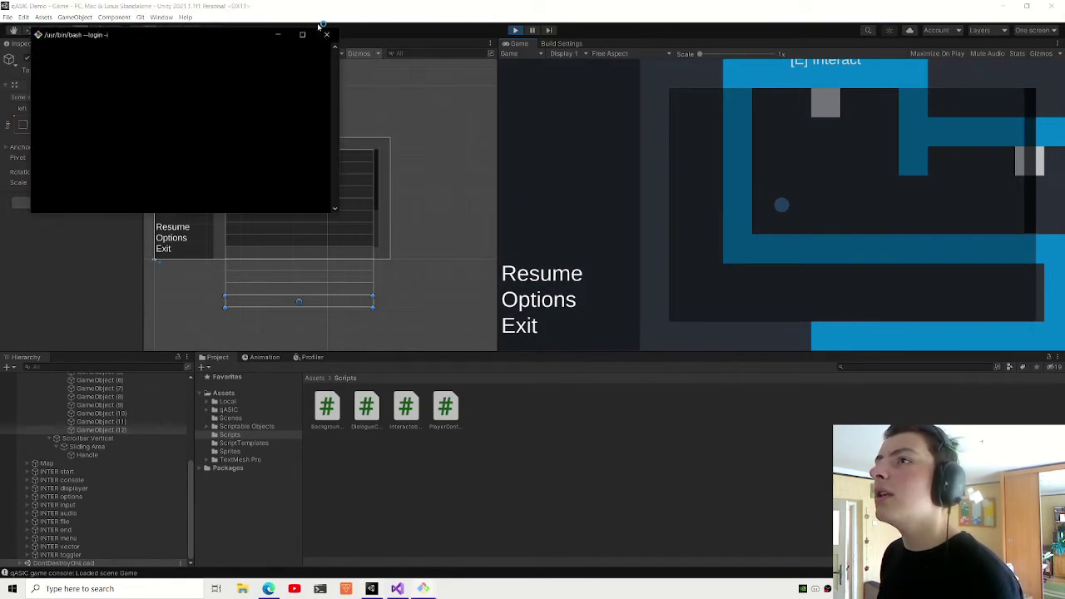
left_click(162, 16)
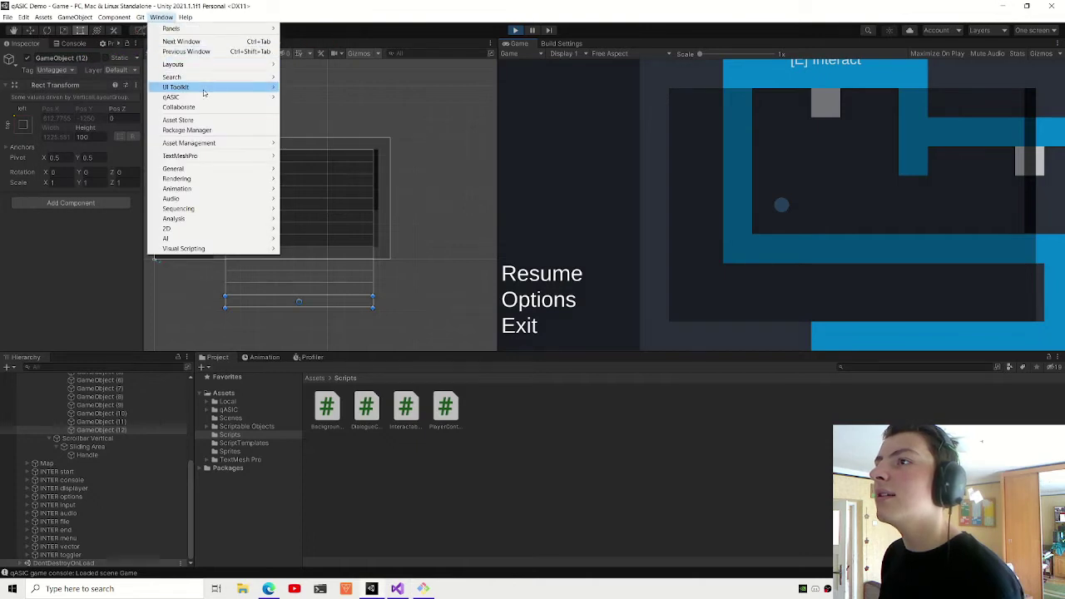
mouse_move(249, 97)
left_click(283, 100)
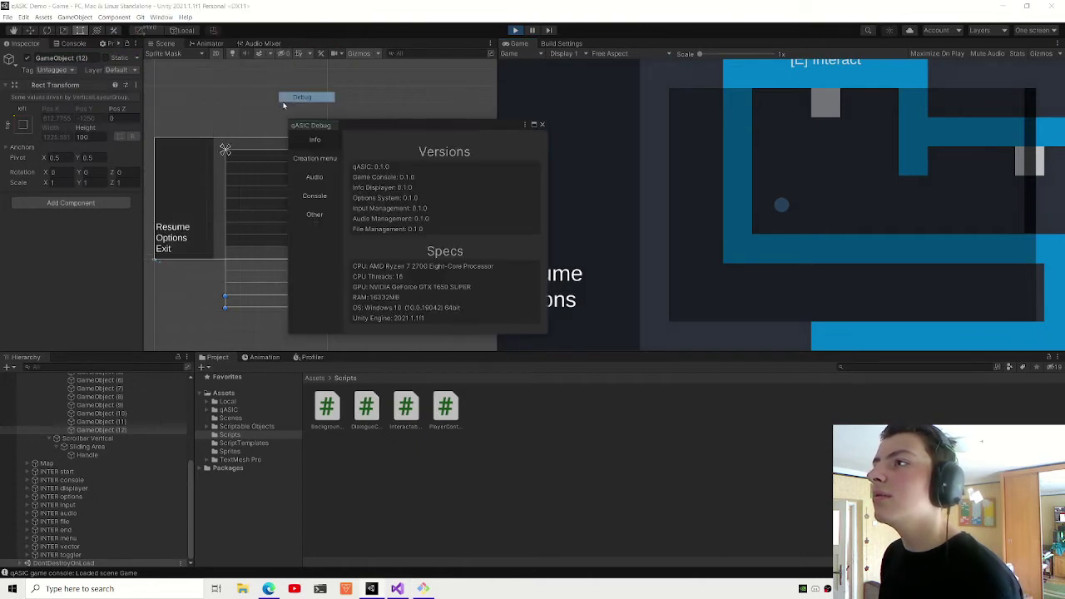
left_click(327, 214)
left_click_drag(392, 126, 205, 92)
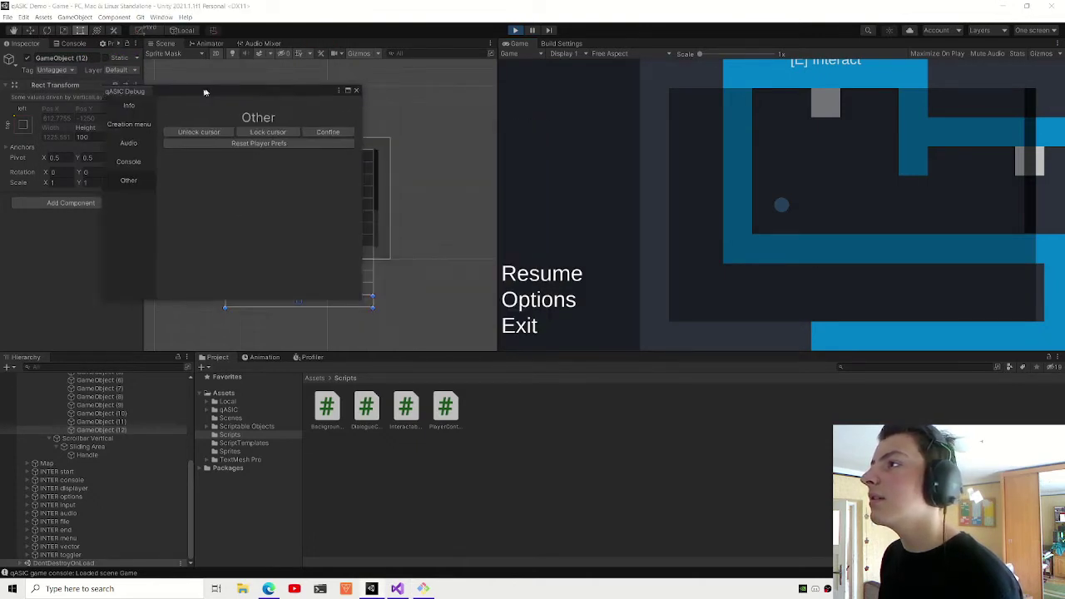
left_click(673, 208)
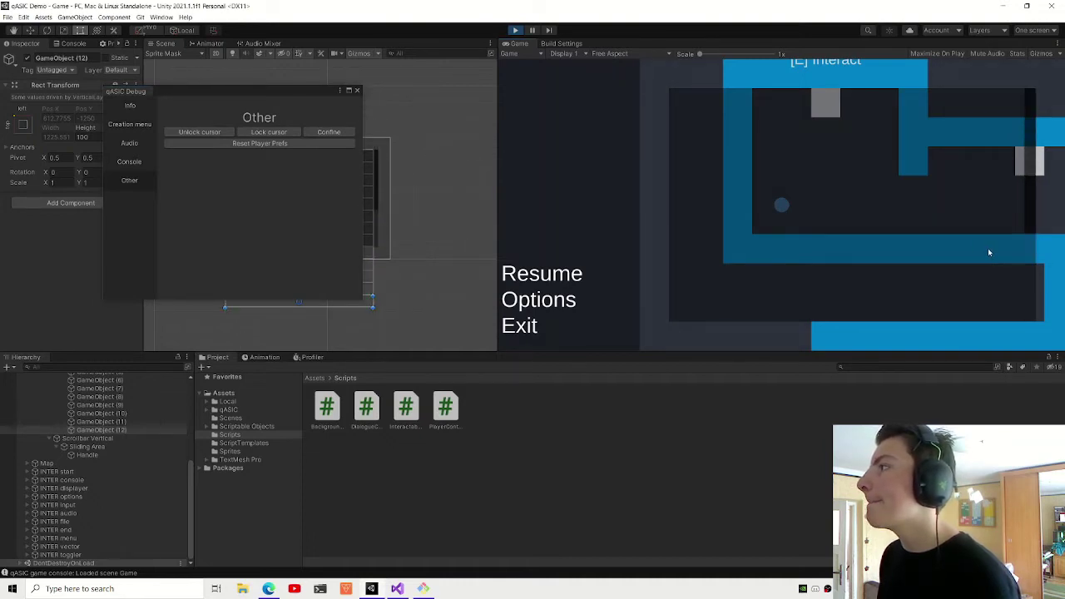
- Set the Scroll View's Scroll Sensitivity to 50, then exit Play mode
scroll(79, 491, "up", 5)
scroll(79, 491, "up", 5)
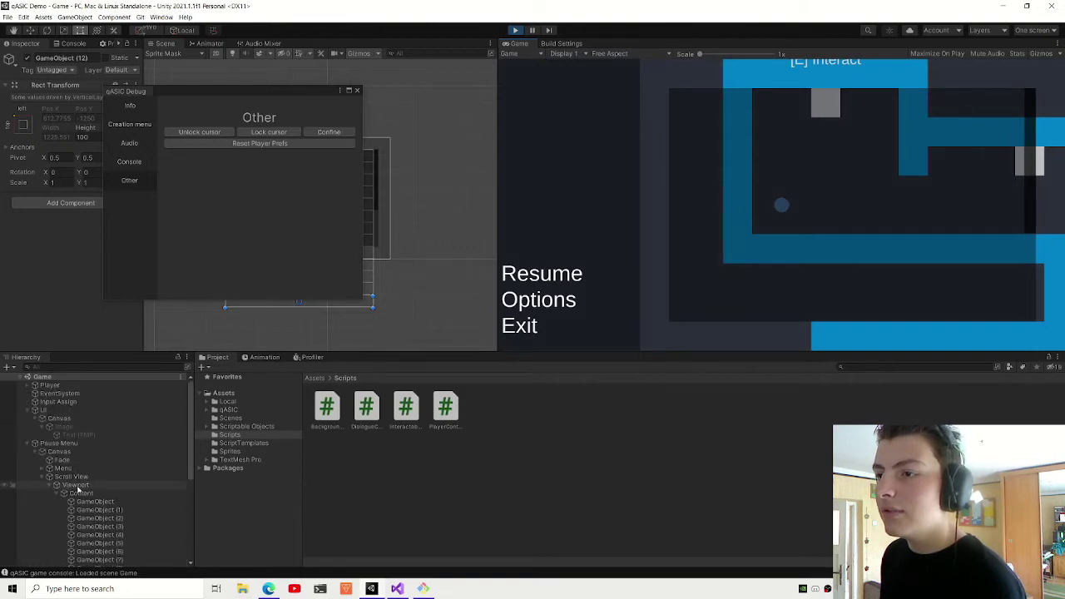
left_click(79, 491)
left_click(83, 477)
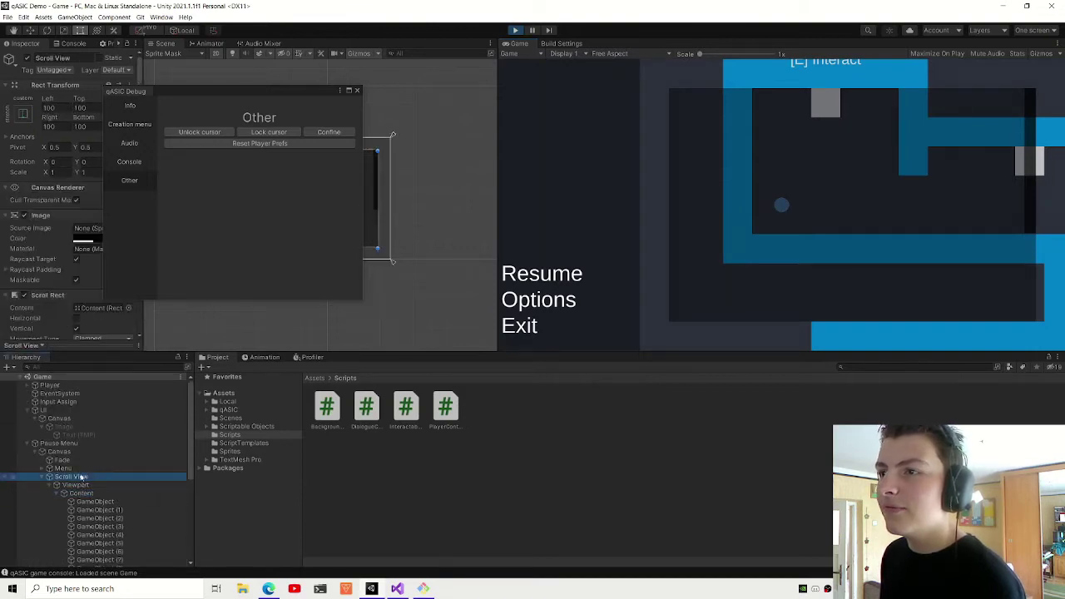
scroll(65, 289, "down", 3)
left_click(87, 276)
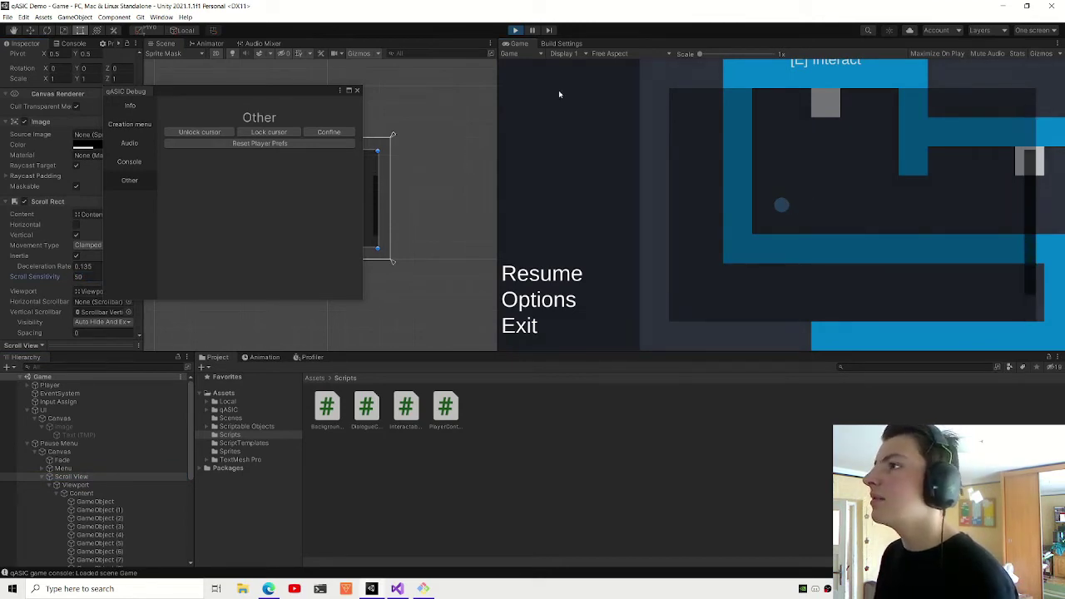
left_click_drag(283, 91, 401, 156)
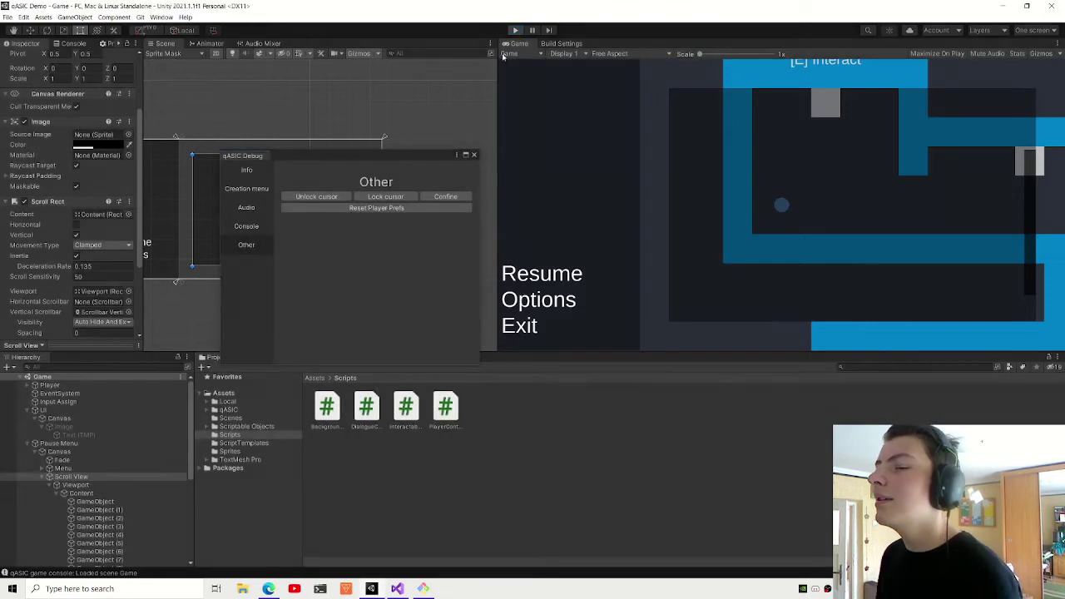
key("ctrl+p")
- Delete the extra list items GameObject (1) through GameObject (12) from Content
left_click(107, 539)
scroll(108, 537, "down", 5)
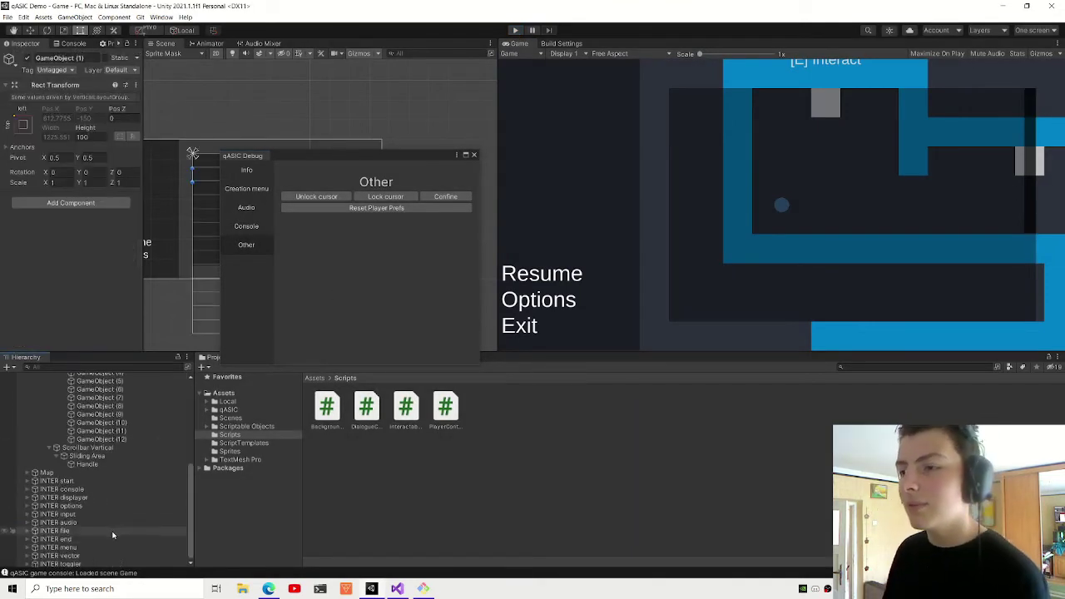
left_click(108, 441, "shift")
key("Delete")
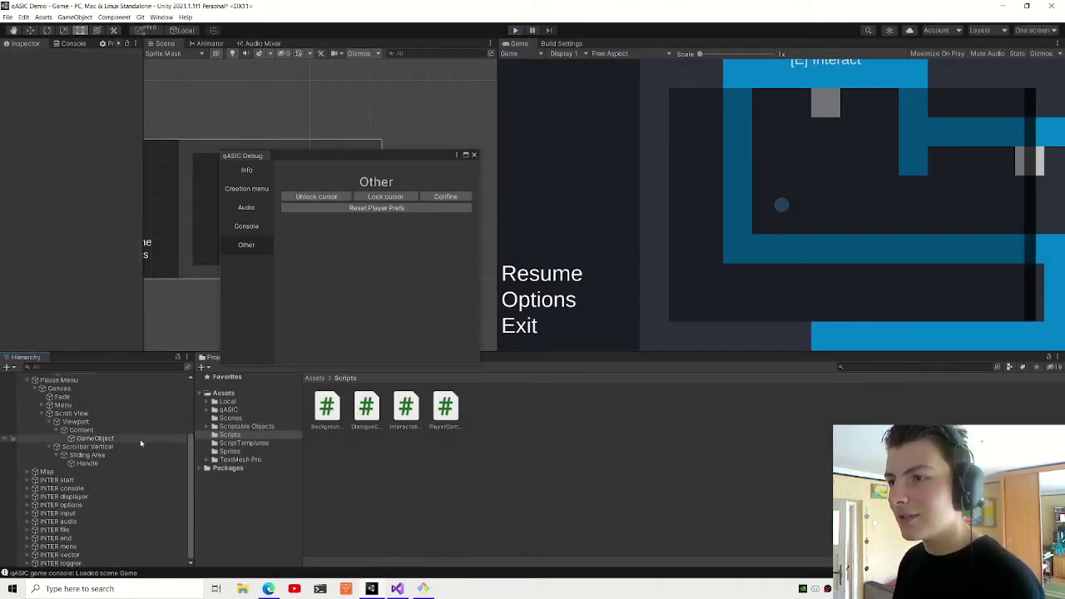
- Rename the remaining list item to Toggle and bring up its UI create submenu
left_click(138, 436)
key("F2")
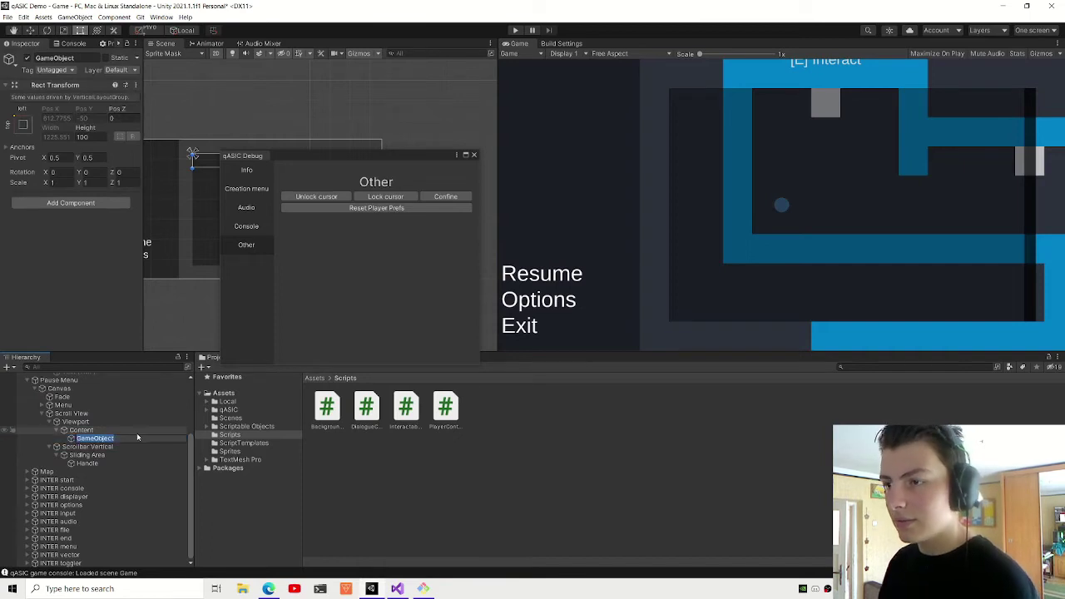
type("Toggle")
key("Return")
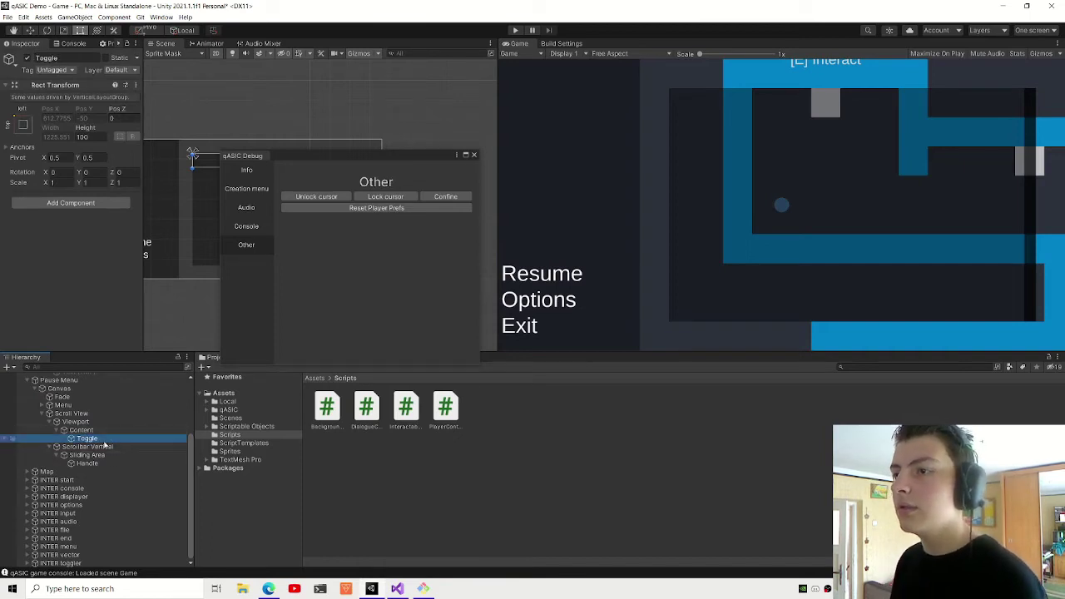
right_click(106, 443)
mouse_move(158, 351)
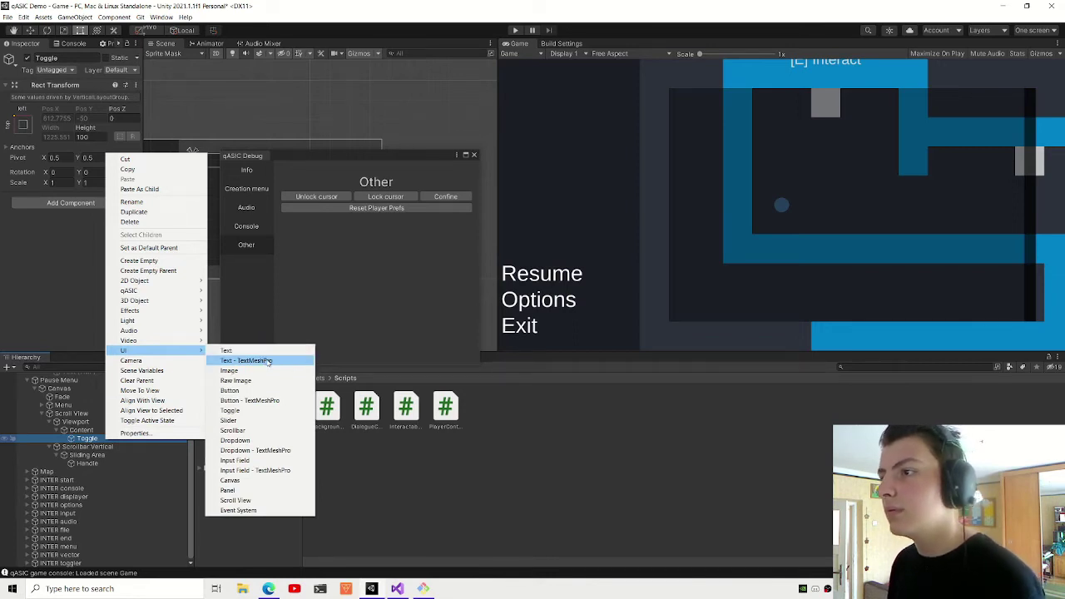
- Add a TextMeshPro text child named Label under Toggle and dock the debug window
left_click(268, 362)
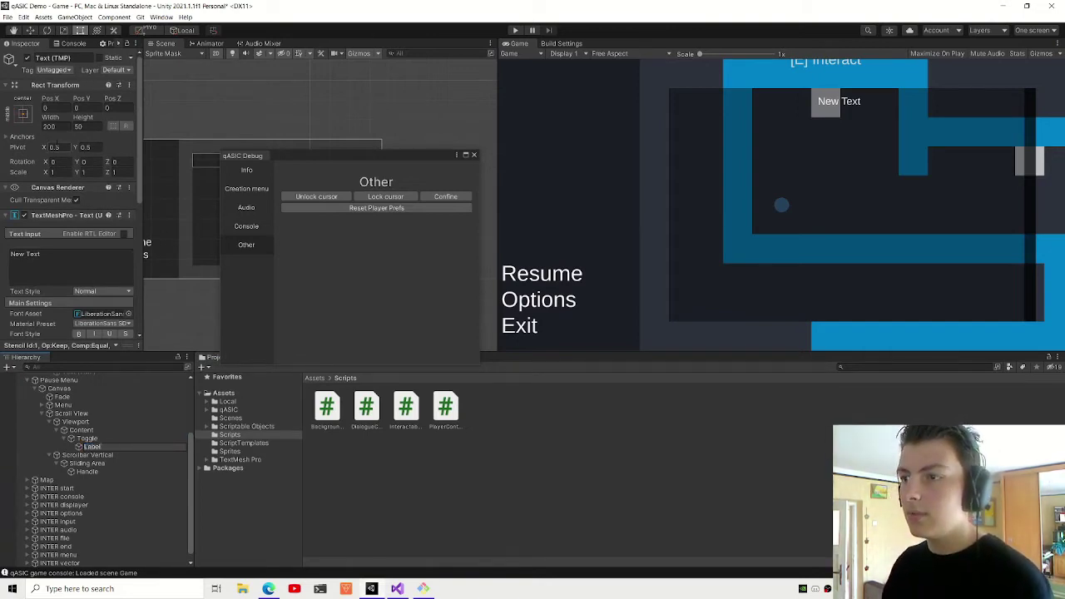
key("Return")
mouse_move(236, 160)
left_mouse_down()
mouse_move(407, 190)
mouse_move(313, 43)
left_mouse_up()
left_click(164, 43)
- Stretch the Label's anchors to fill the Toggle object
scroll(277, 163, "up", 1)
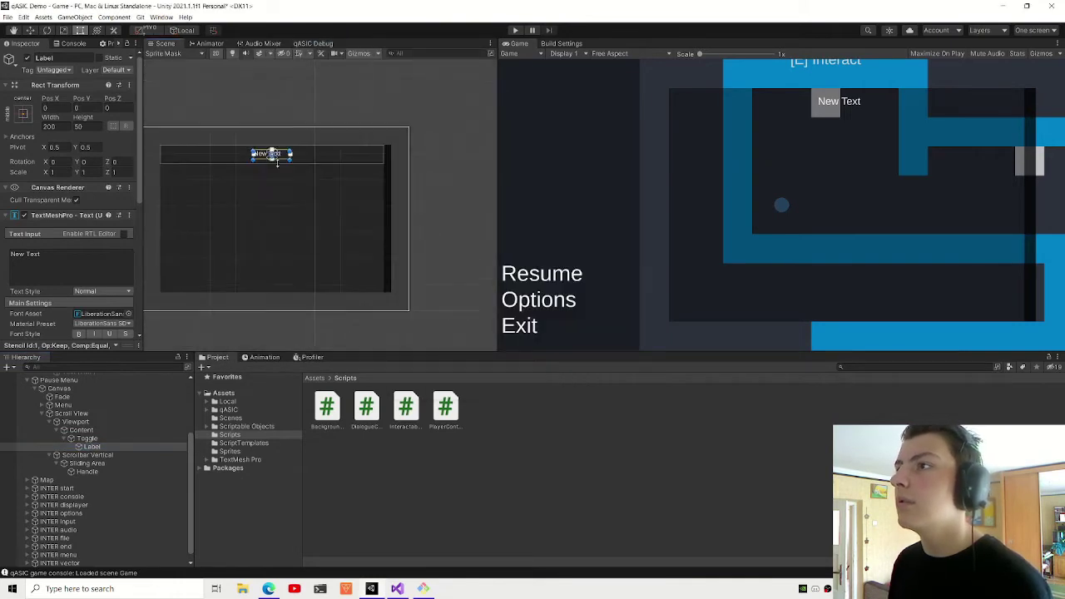
scroll(277, 163, "up", 2)
left_click(23, 112)
left_click(134, 270)
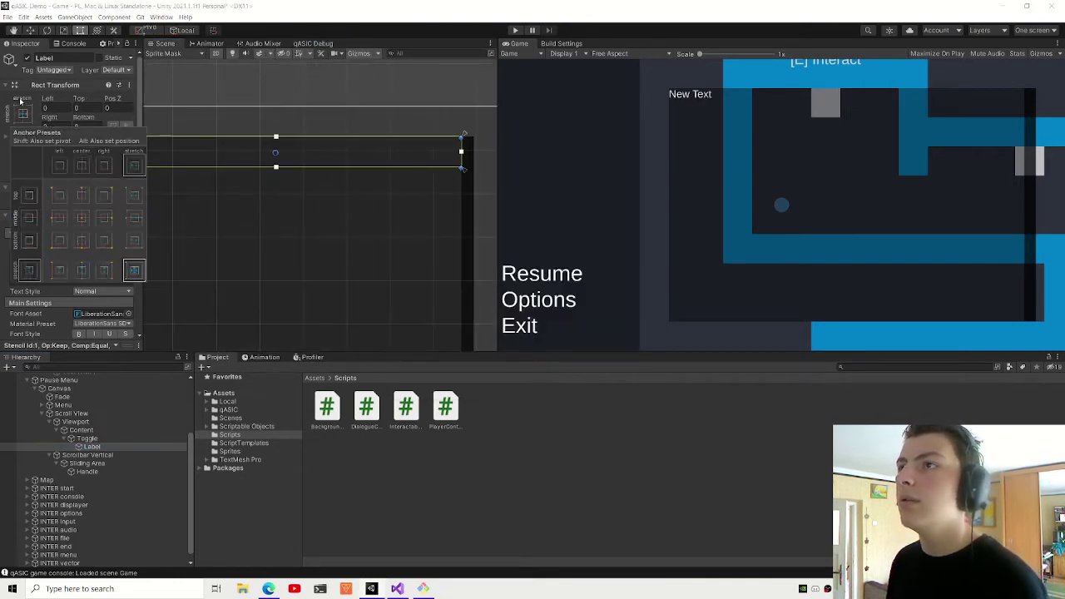
left_click(21, 100)
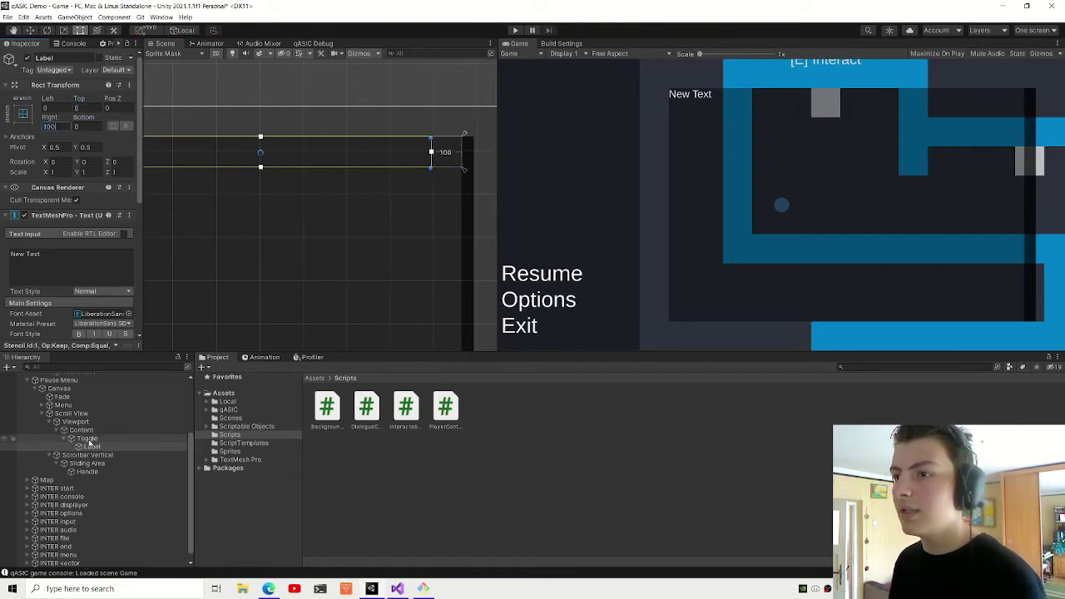
right_click(87, 439)
mouse_move(116, 350)
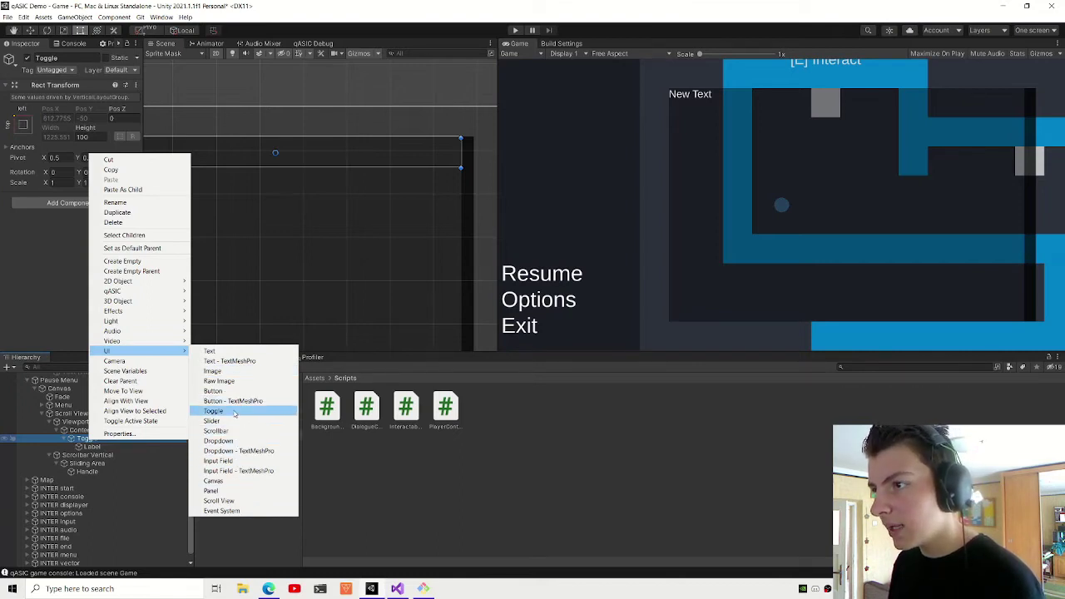
- Add a stock UI Toggle under Toggle and inspect its Label and settings
left_click(237, 412)
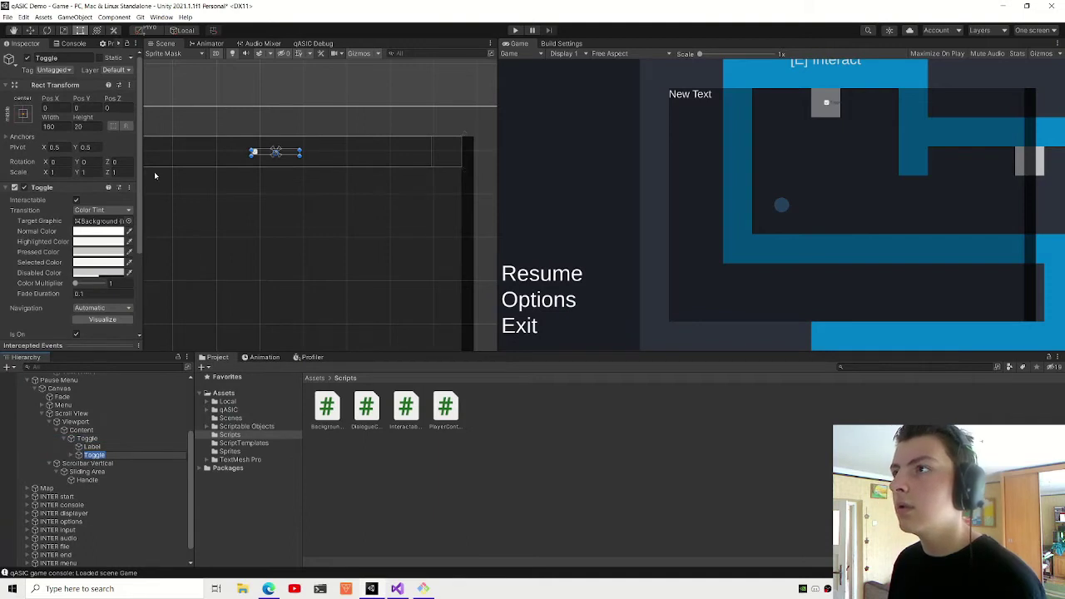
left_click(78, 455)
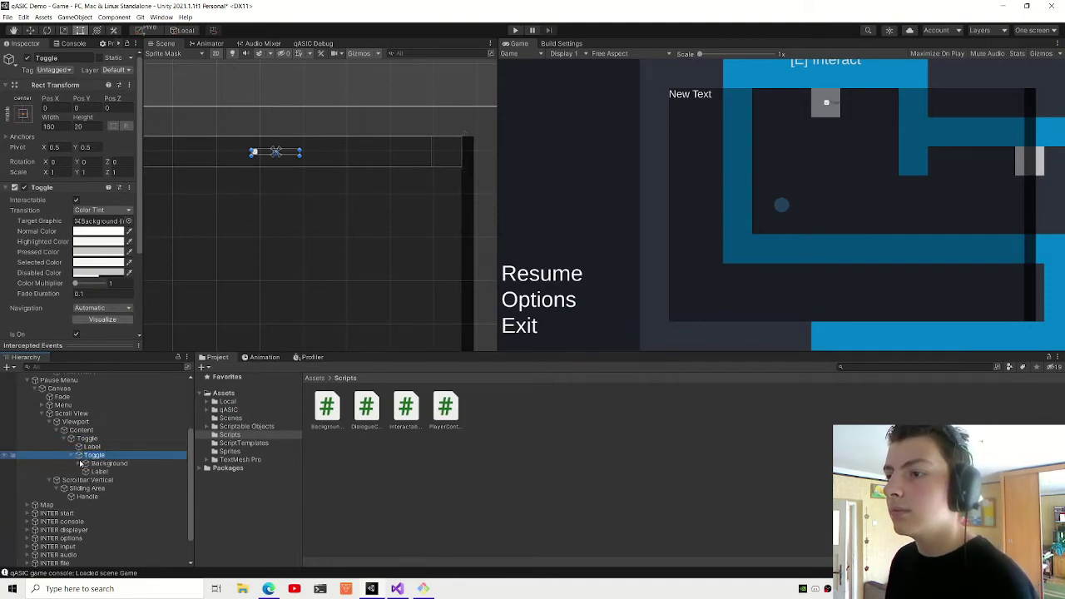
left_click(96, 472)
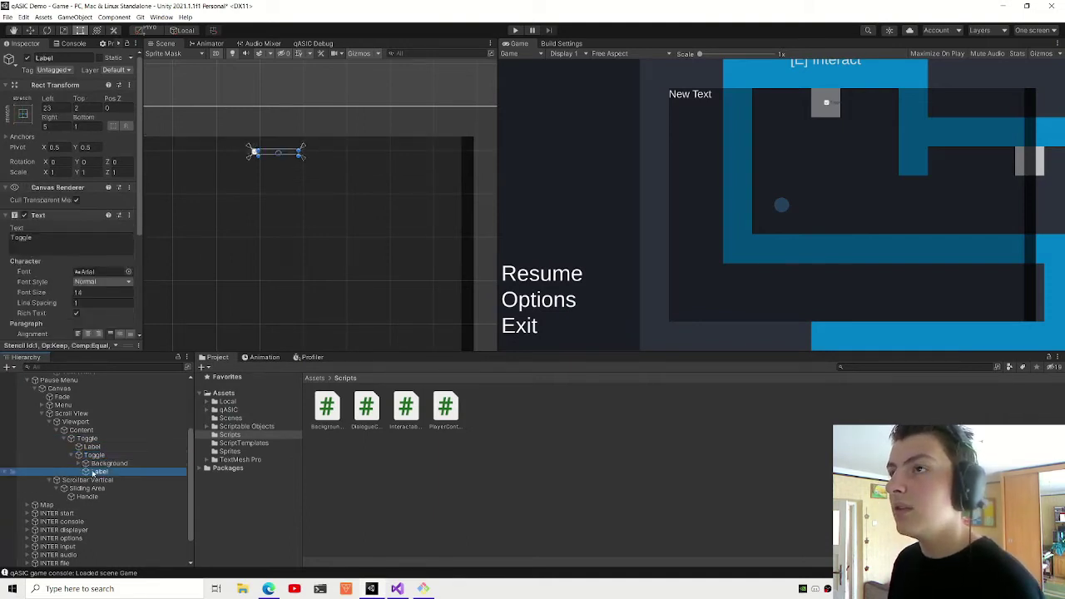
left_click(96, 463)
key("Up")
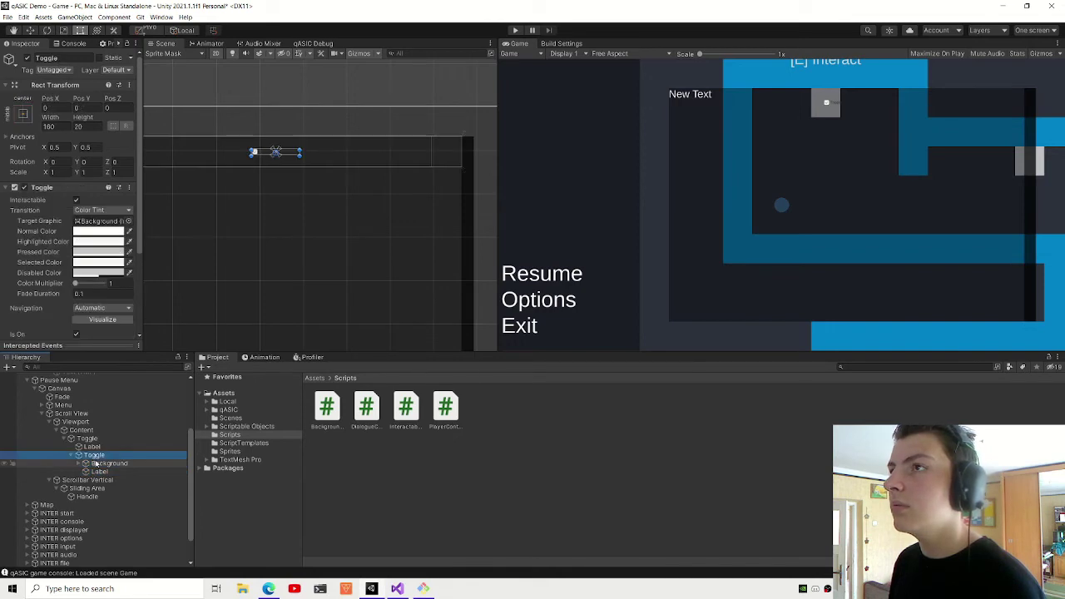
- Inspect the stock toggle's Background image and the Checkmark inside it
left_click(96, 463)
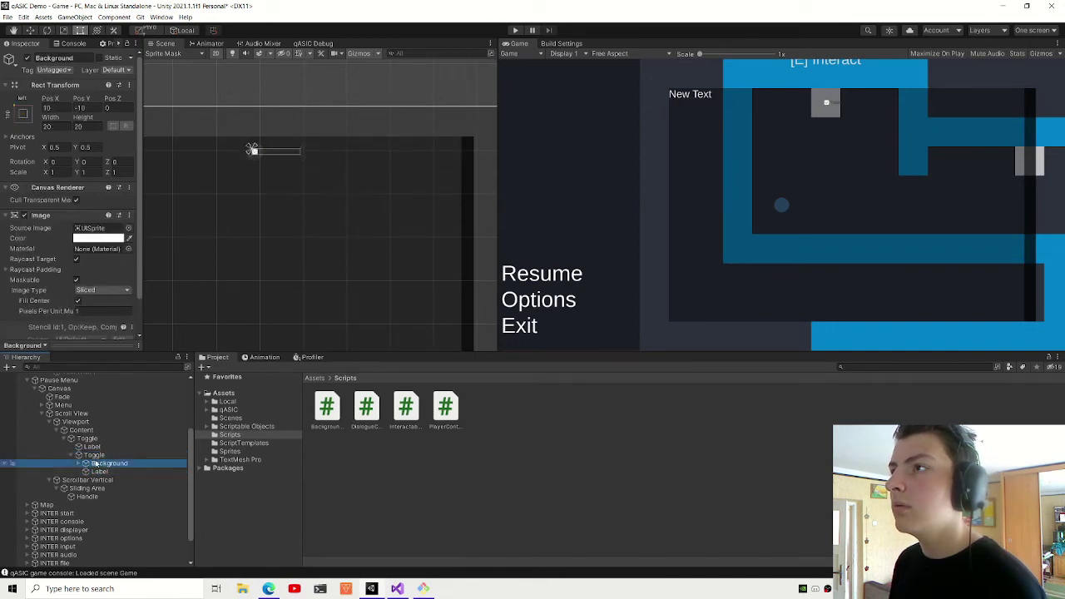
key("Up")
left_click(100, 472)
key("Up")
key("Up")
left_click(86, 463)
left_click(104, 463)
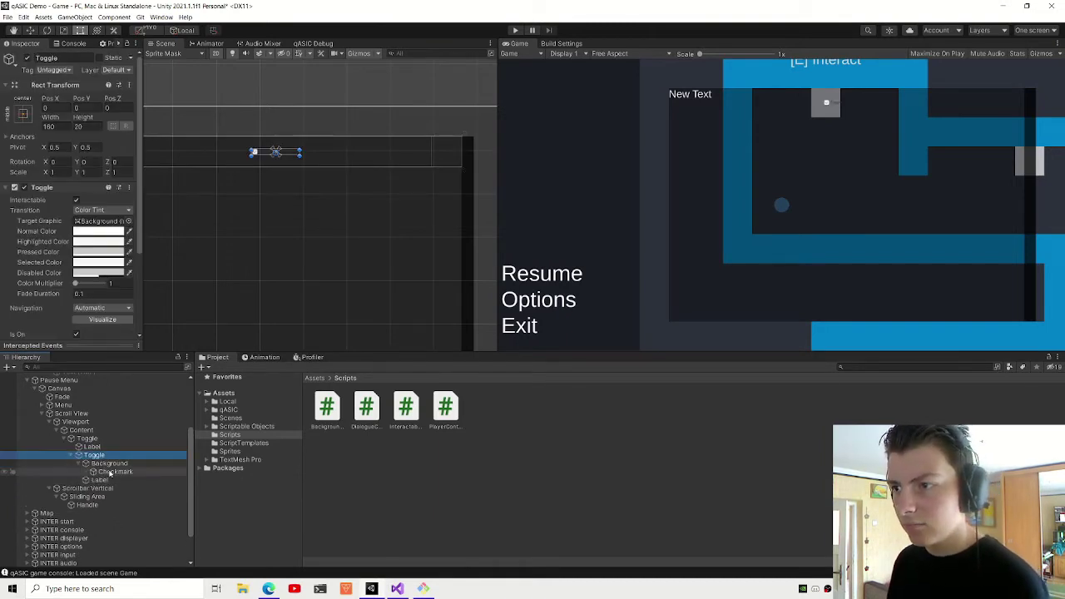
left_click(138, 456)
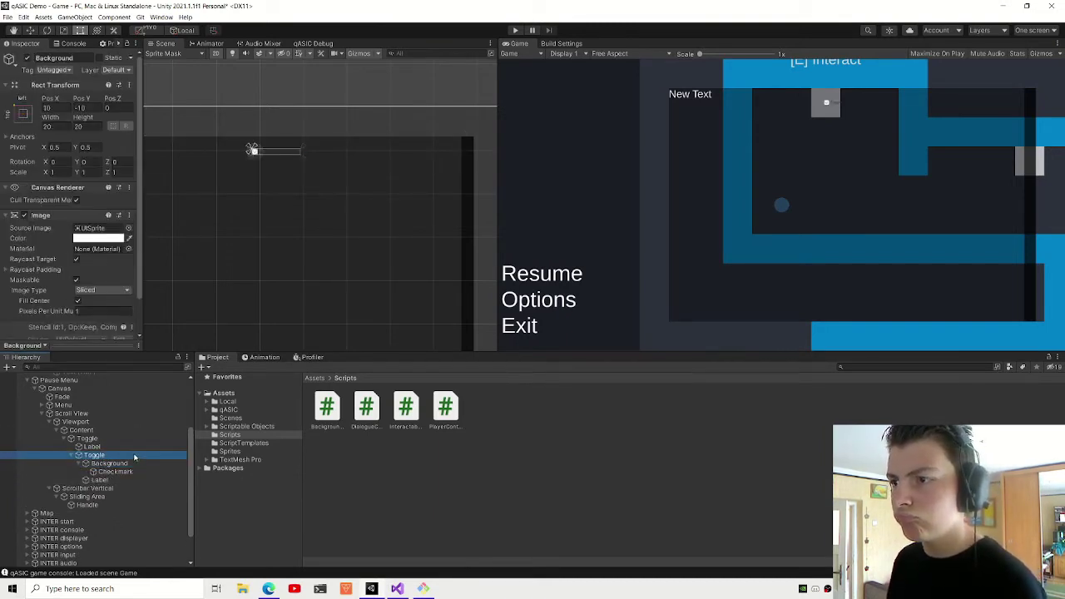
scroll(85, 270, "down", 3)
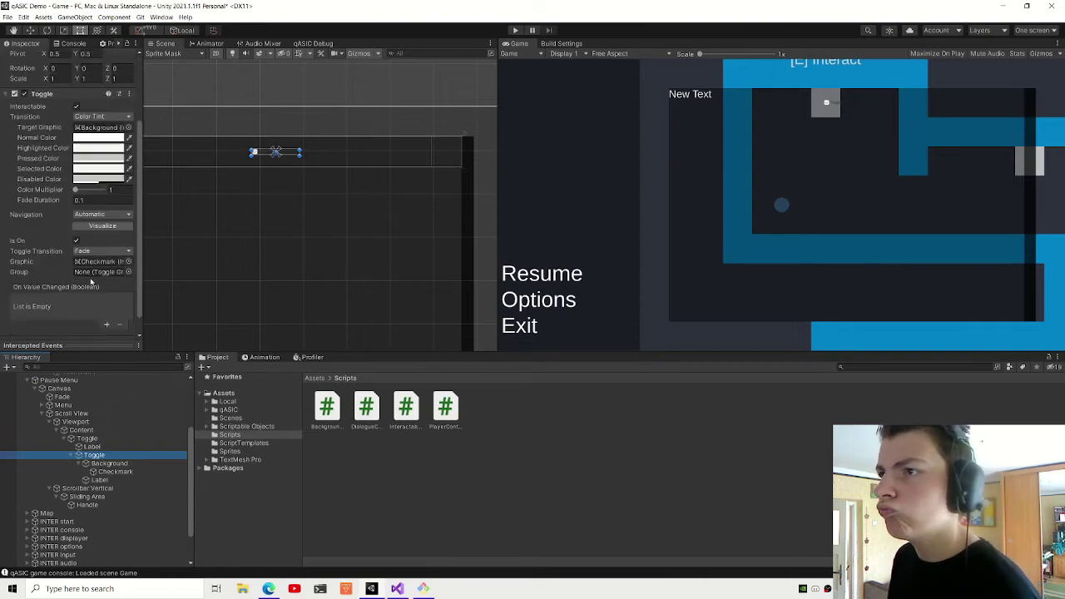
- Delete the stock toggle and add an Image under Toggle anchored right, stretched vertically
key("Delete")
left_click(103, 438)
right_click(103, 439)
mouse_move(192, 349)
left_click(237, 373)
left_click(23, 114)
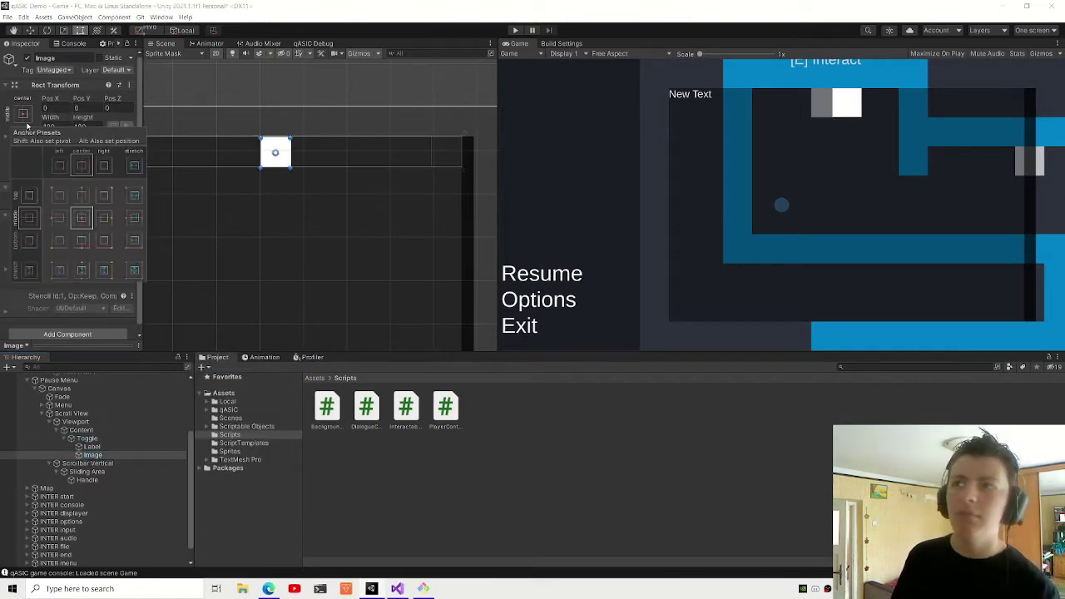
left_click(105, 270, "alt")
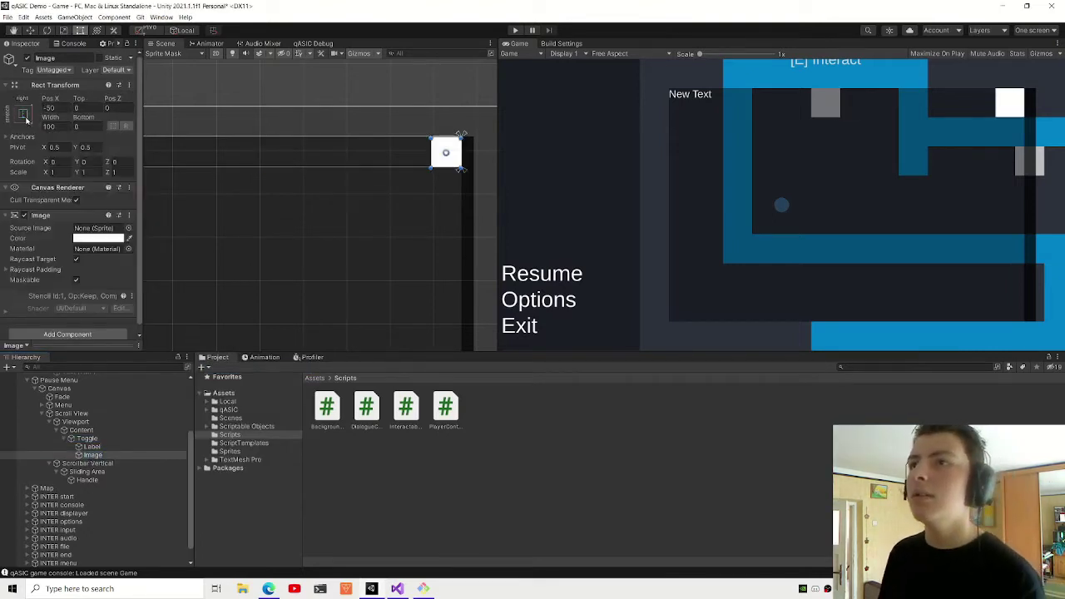
left_click(78, 147)
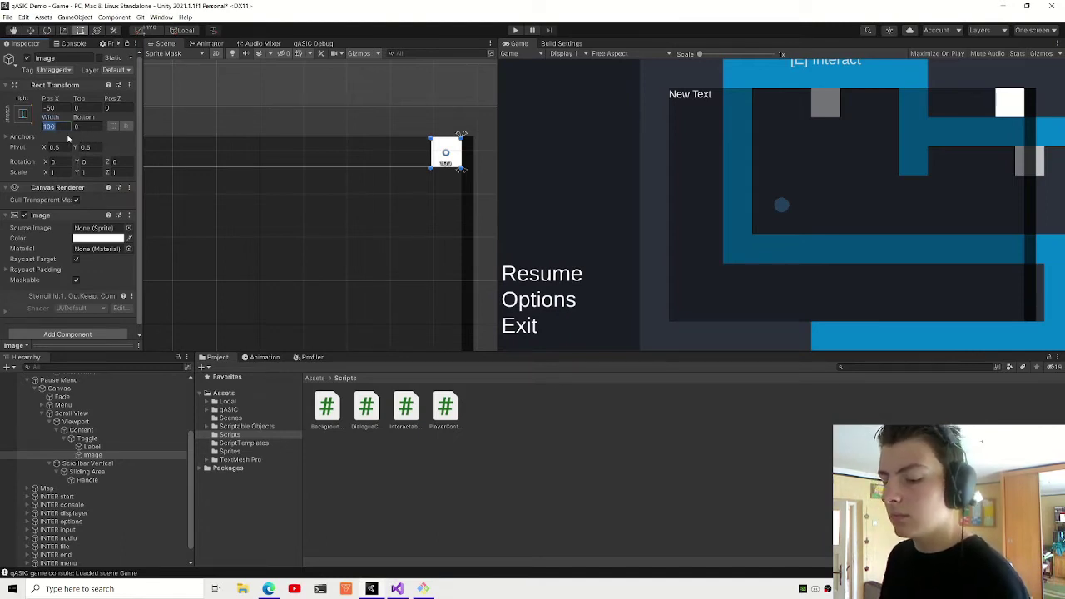
- Size the Image 80 wide with Top/Bottom 10 and Pos X -50, then start renaming it
type("80")
type("10")
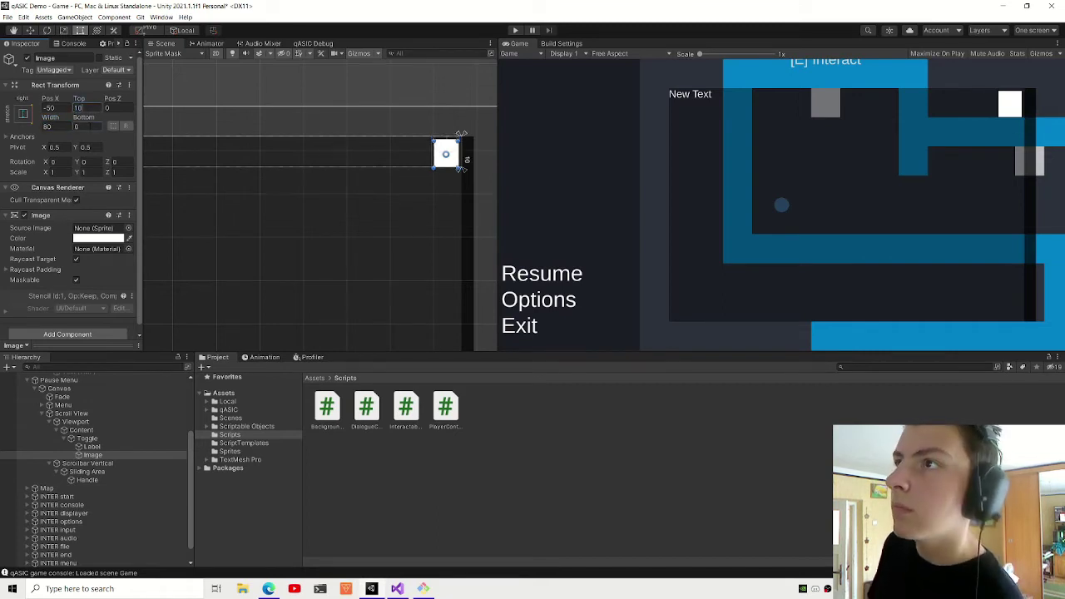
key("Tab")
type("10")
left_click(52, 107)
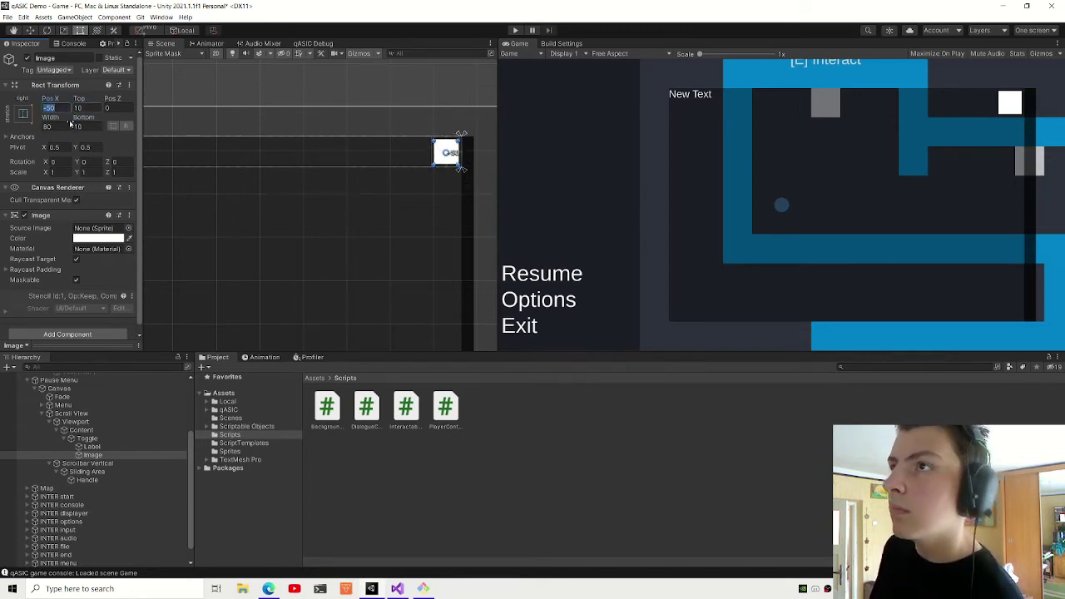
type("-80")
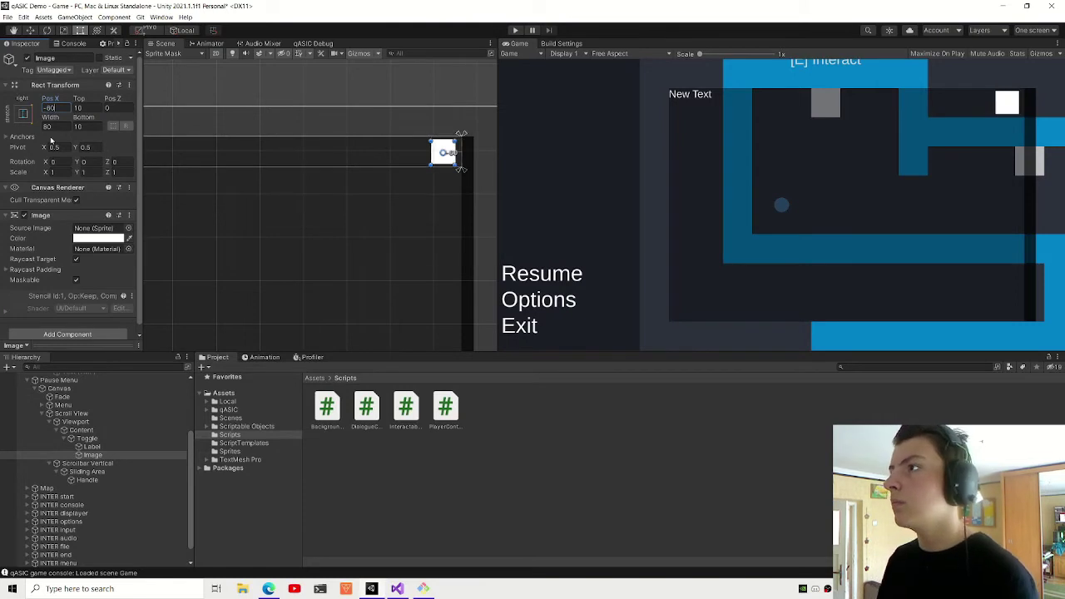
key("BackSpace")
key("BackSpace")
type("50")
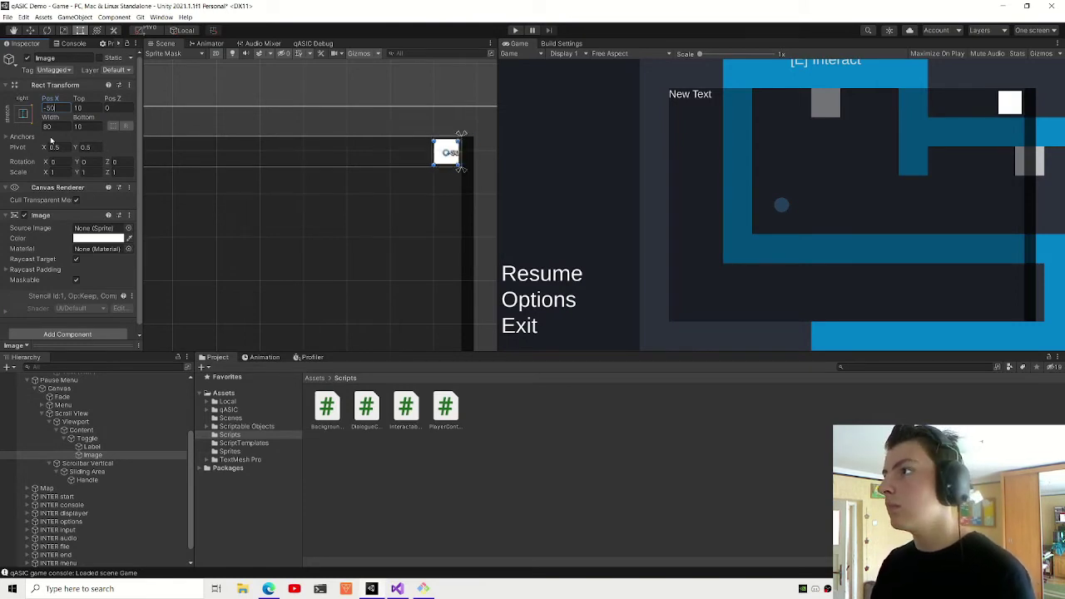
left_click(94, 455)
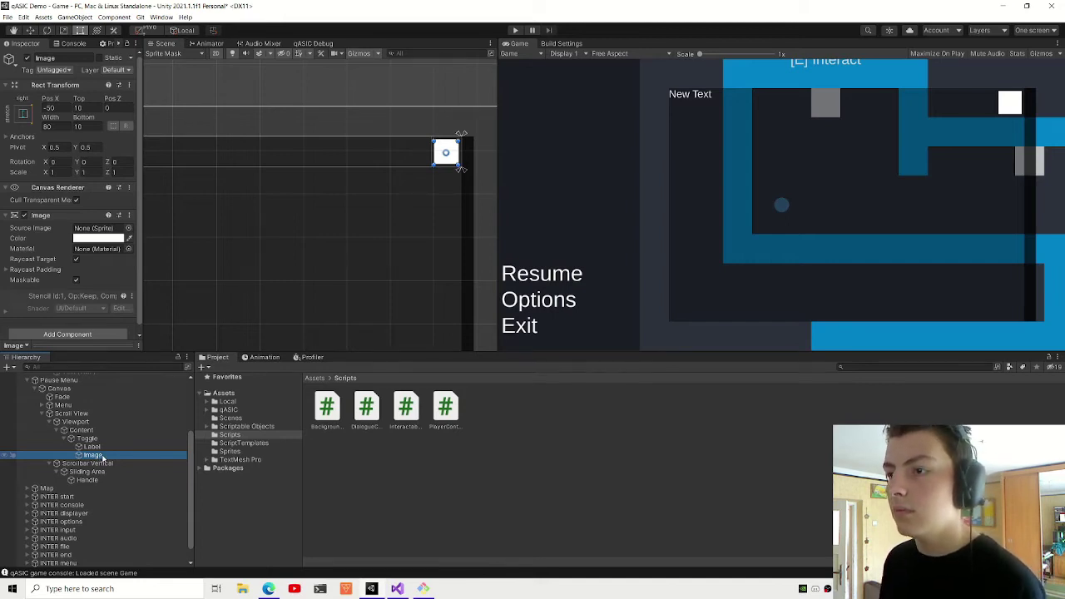
left_click(104, 456)
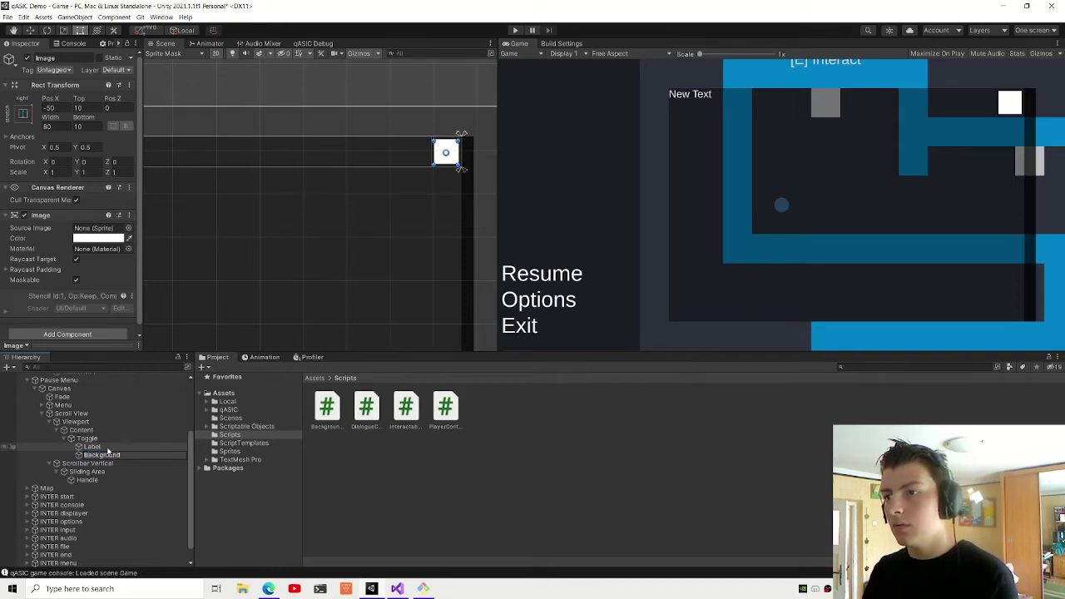
- Name it Background and add an inner Image stretched to fill it with 10 insets all round
key("Return")
right_click(107, 454)
mouse_move(163, 356)
left_click(241, 363)
left_click(22, 114)
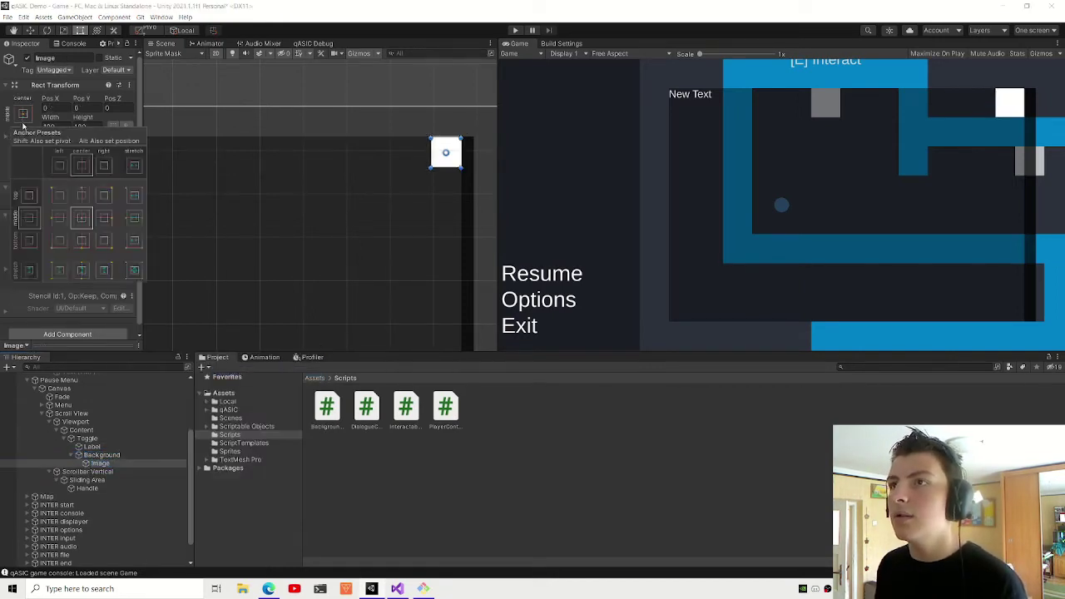
left_click(136, 272)
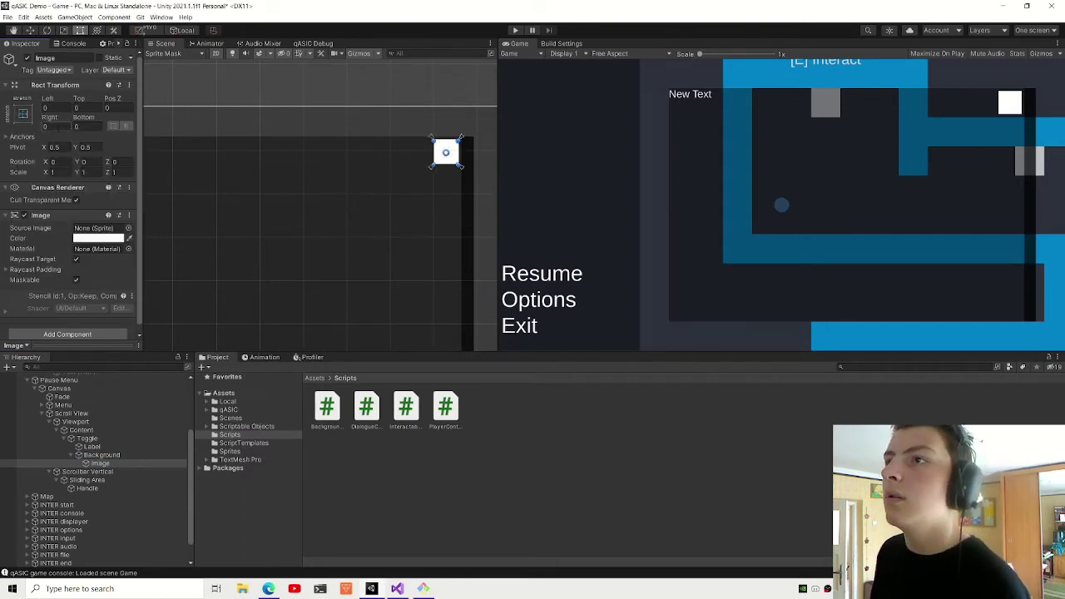
type("10")
key("Tab")
type("10")
key("Tab")
type("10")
key("Tab")
- Make the inner Image black with alpha 150
left_click(100, 238)
left_click_drag(129, 293, 129, 348)
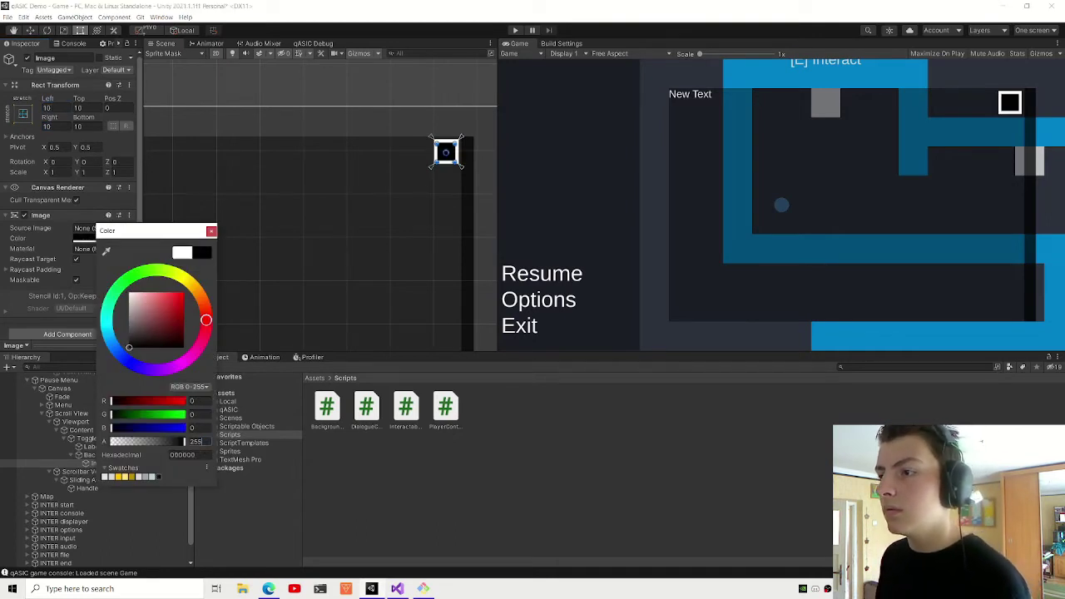
type("150")
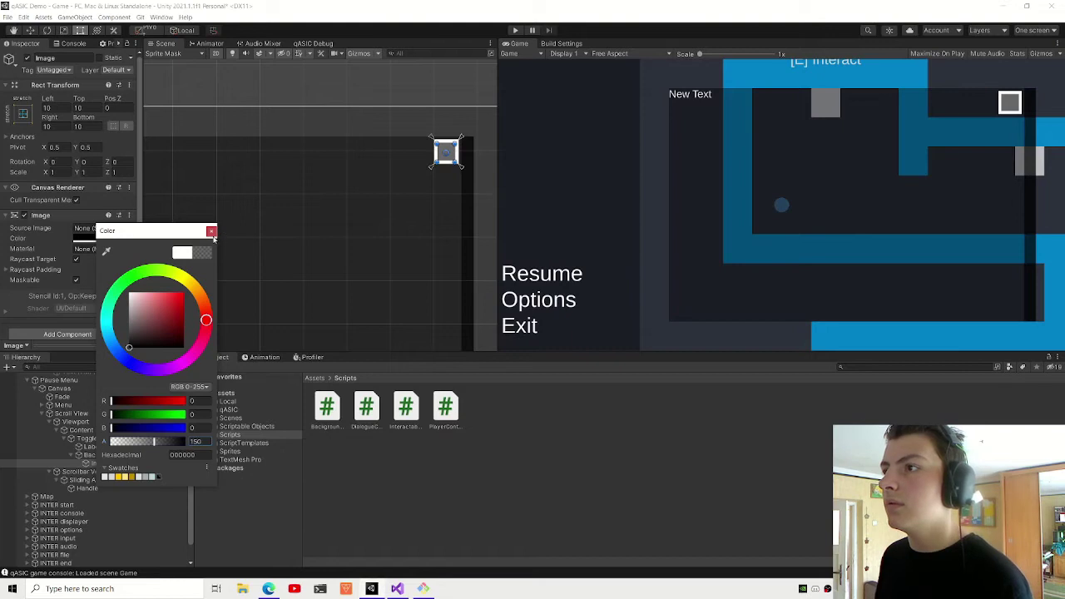
left_click(211, 232)
- Try a black Background colour, then revert Background to fully opaque white
left_click(94, 456)
left_click(100, 239)
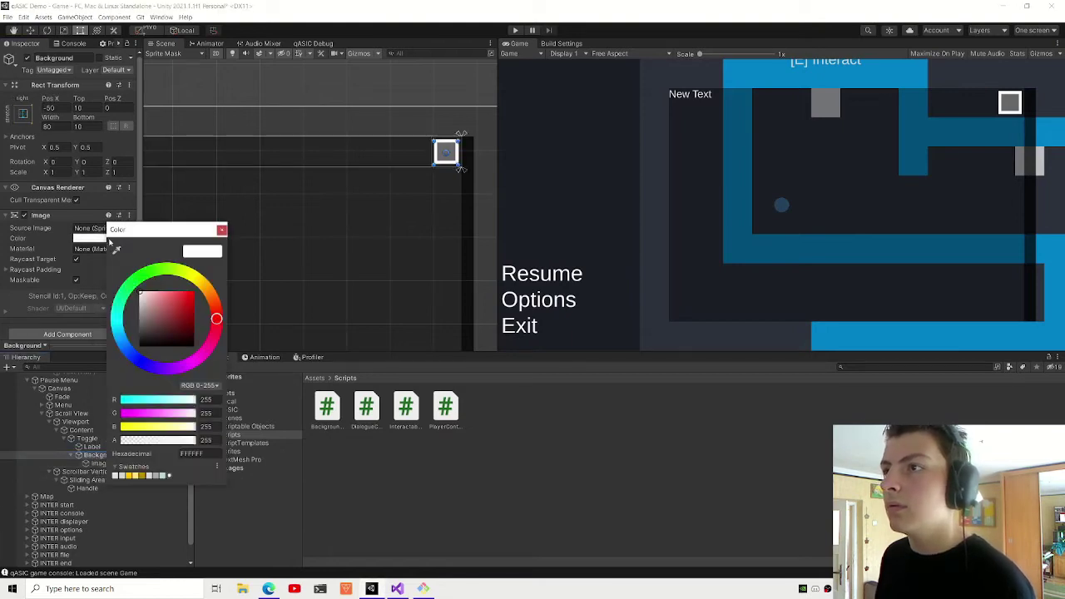
type("100")
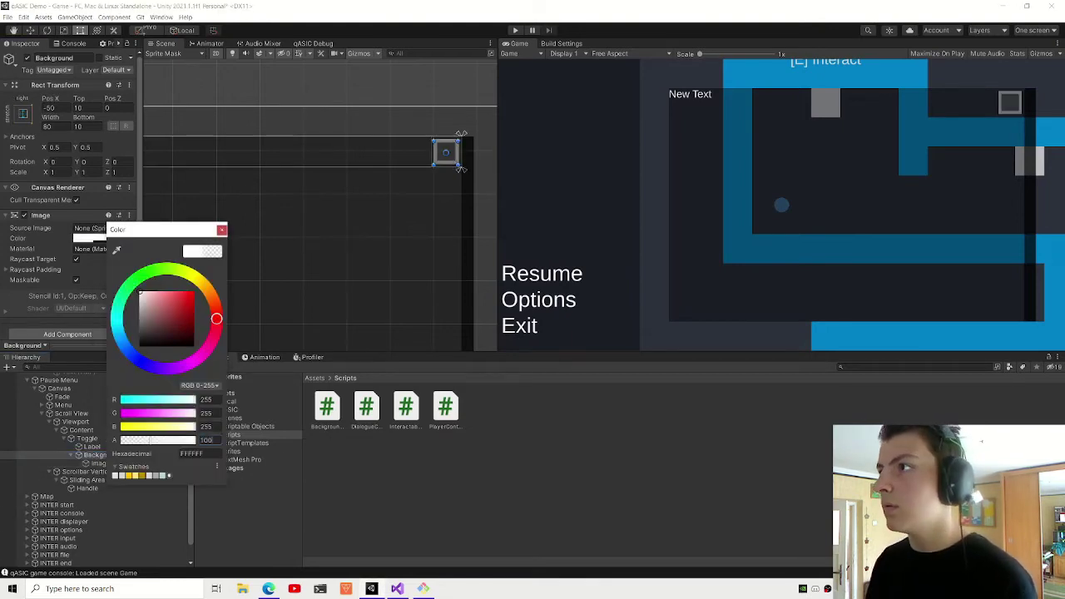
left_click_drag(107, 396, 46, 441)
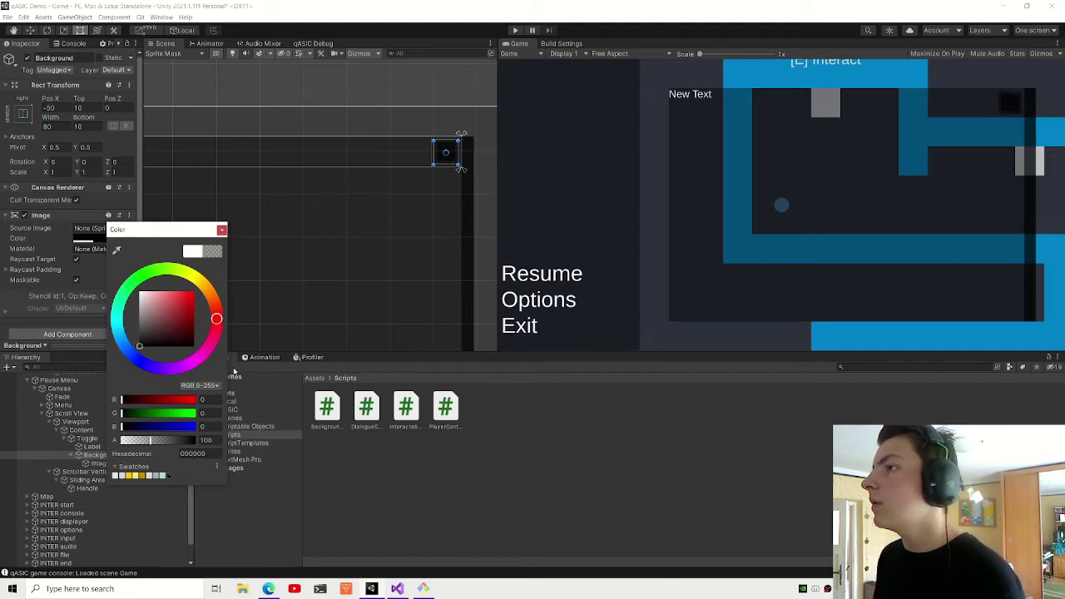
key("ctrl+z")
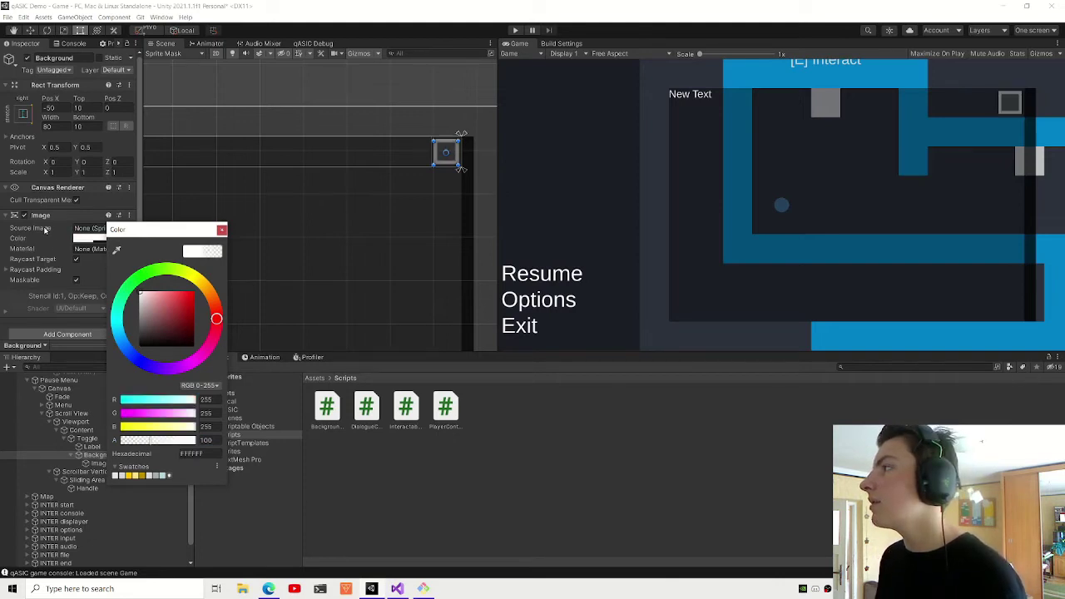
left_click_drag(211, 437, 239, 443)
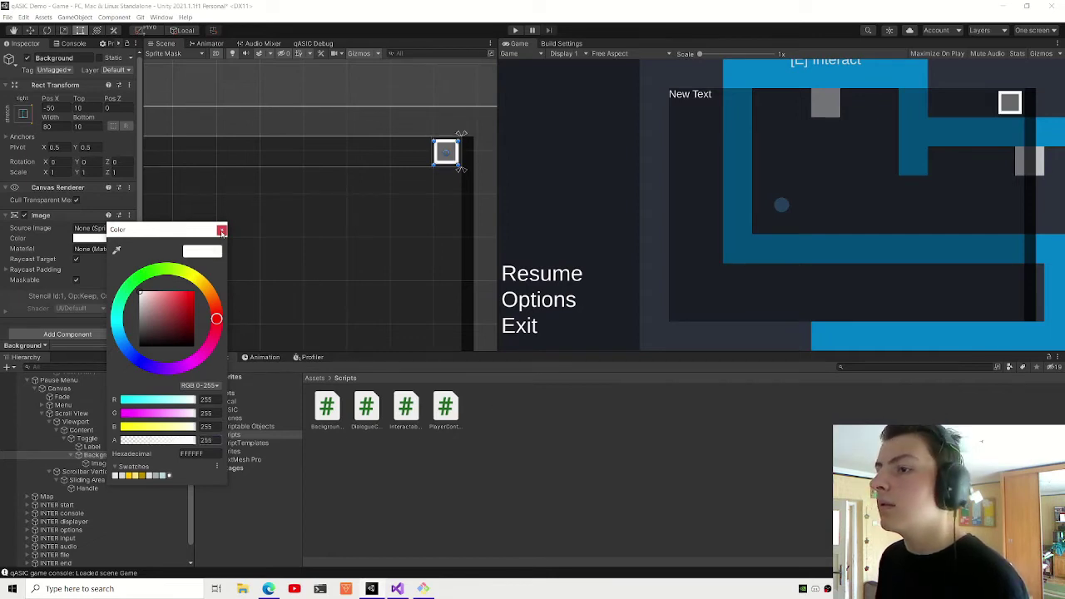
left_click(222, 232)
- Check the inner Image's colour and set Background's alpha to 150
left_click(108, 463)
left_click(93, 239)
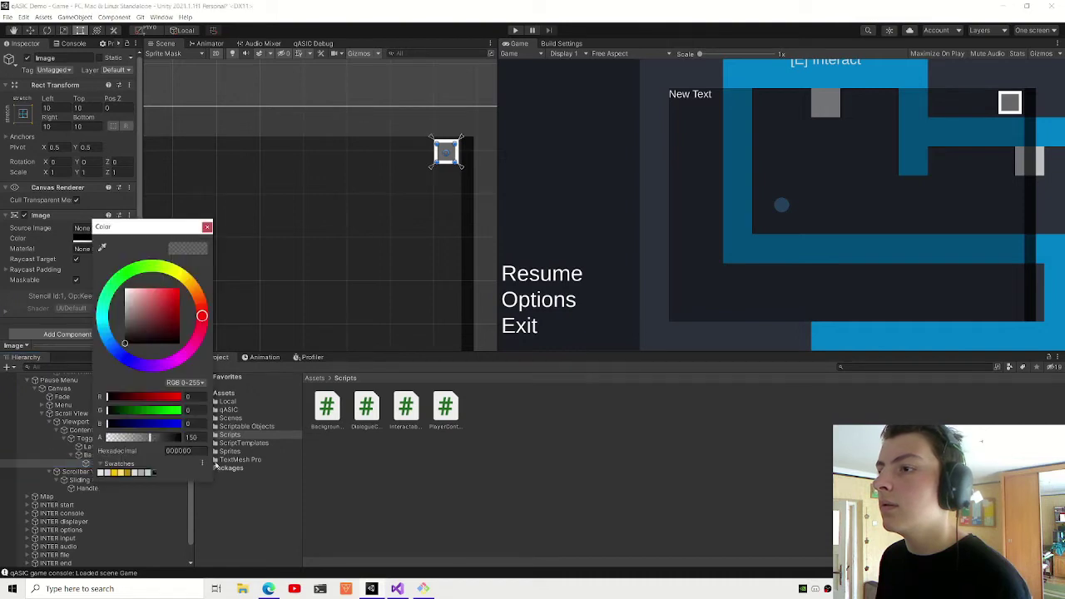
left_click(207, 227)
left_click(97, 456)
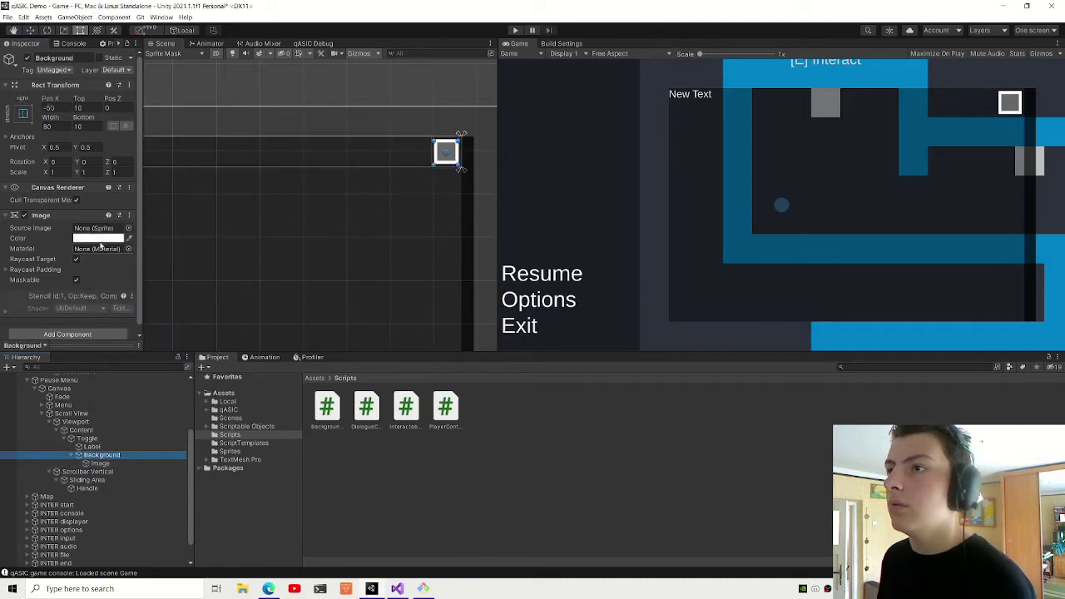
left_click(100, 240)
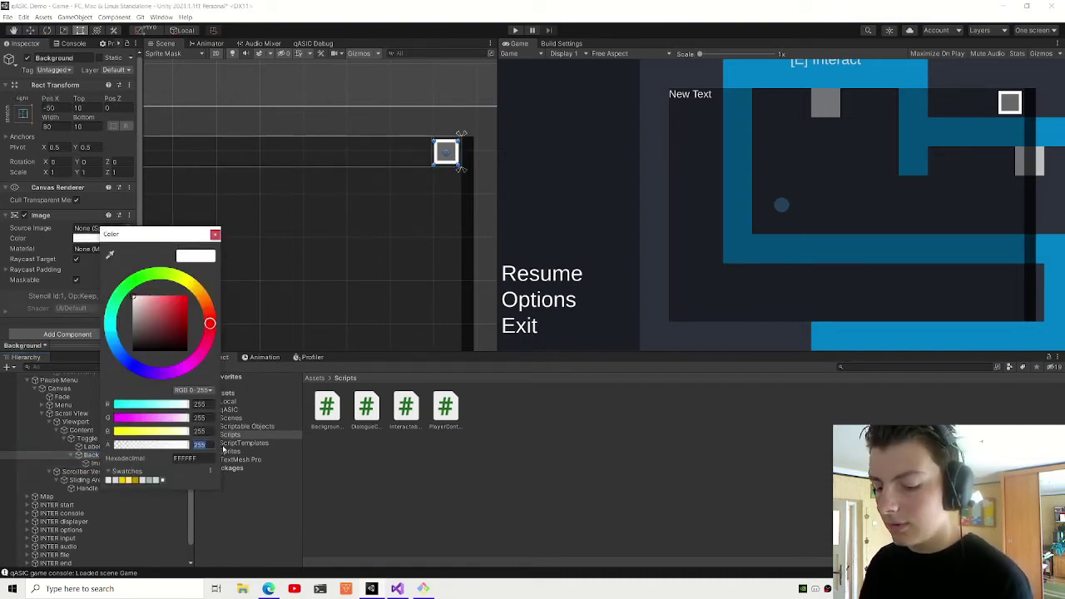
type("150")
left_click(215, 235)
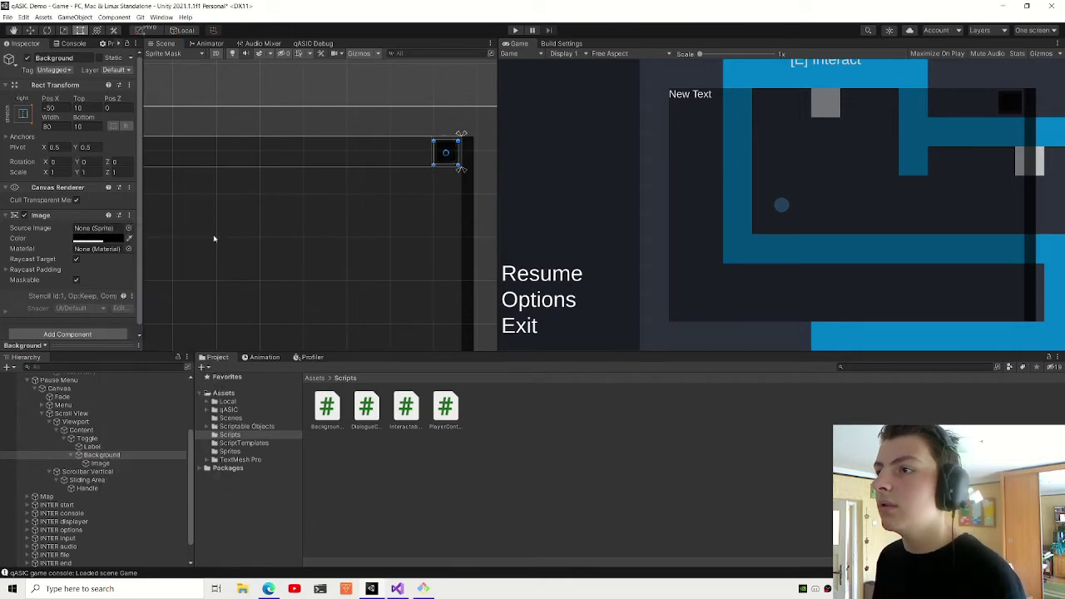
- Recolour the inner Image black and change Background's opacity to 75
left_click(98, 463)
left_click(91, 239)
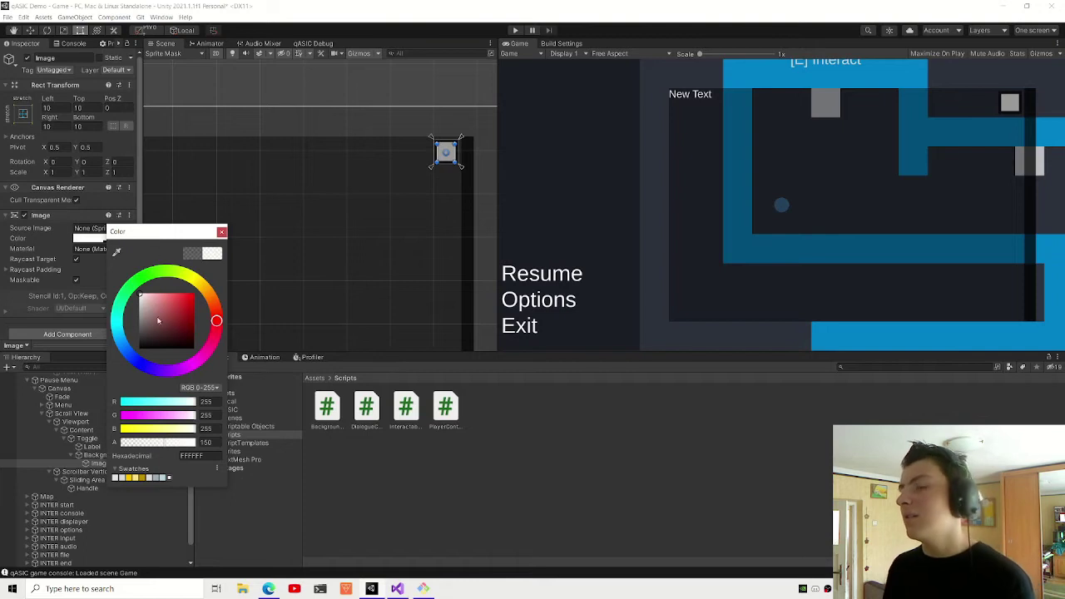
left_click_drag(152, 328, 105, 391)
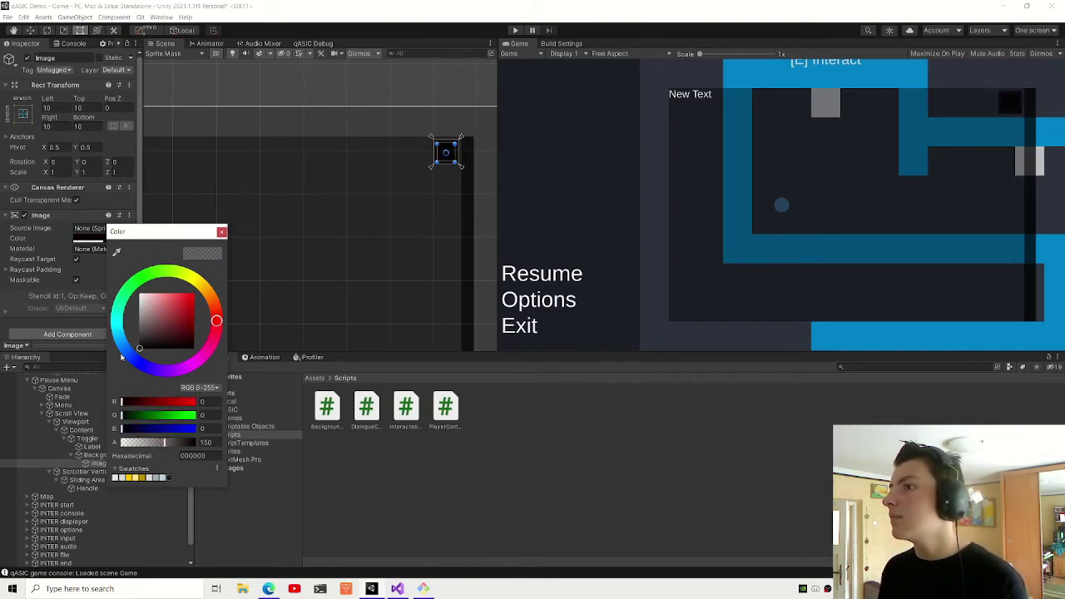
left_click(221, 232)
left_click(96, 455)
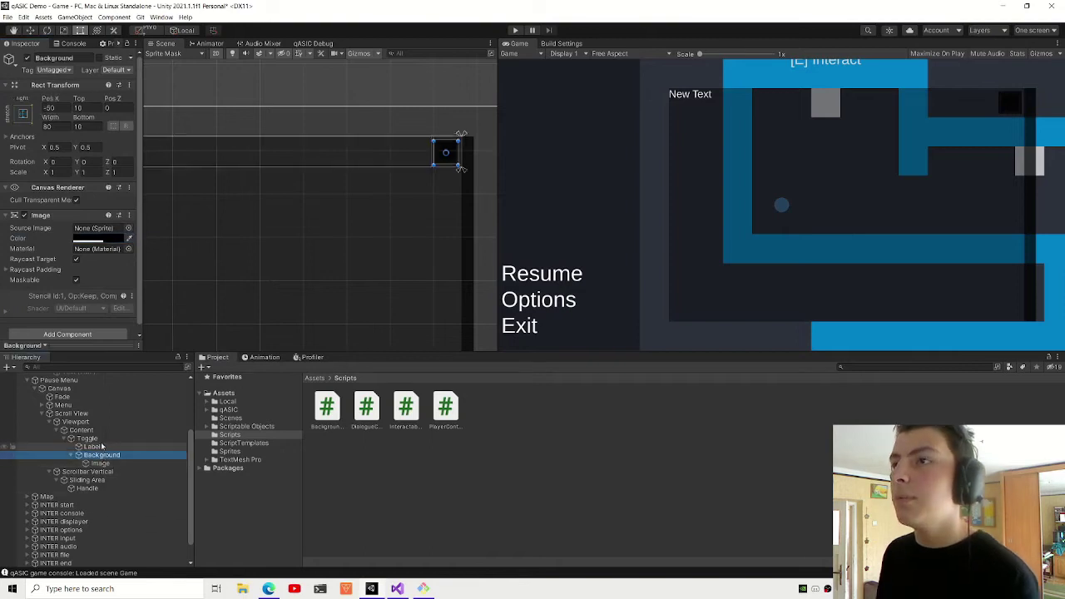
left_click(92, 239)
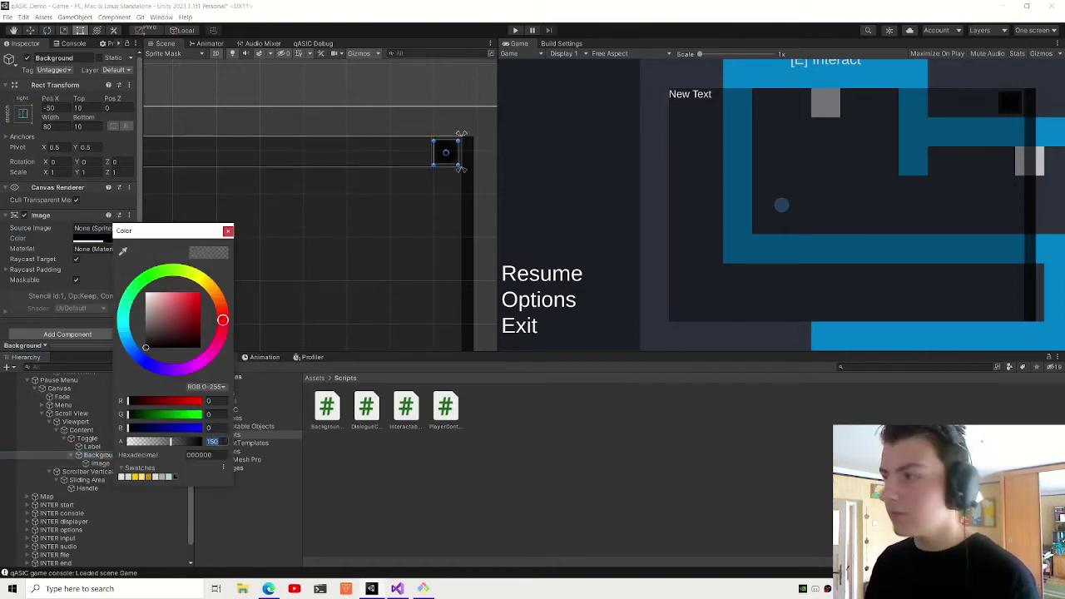
type("50")
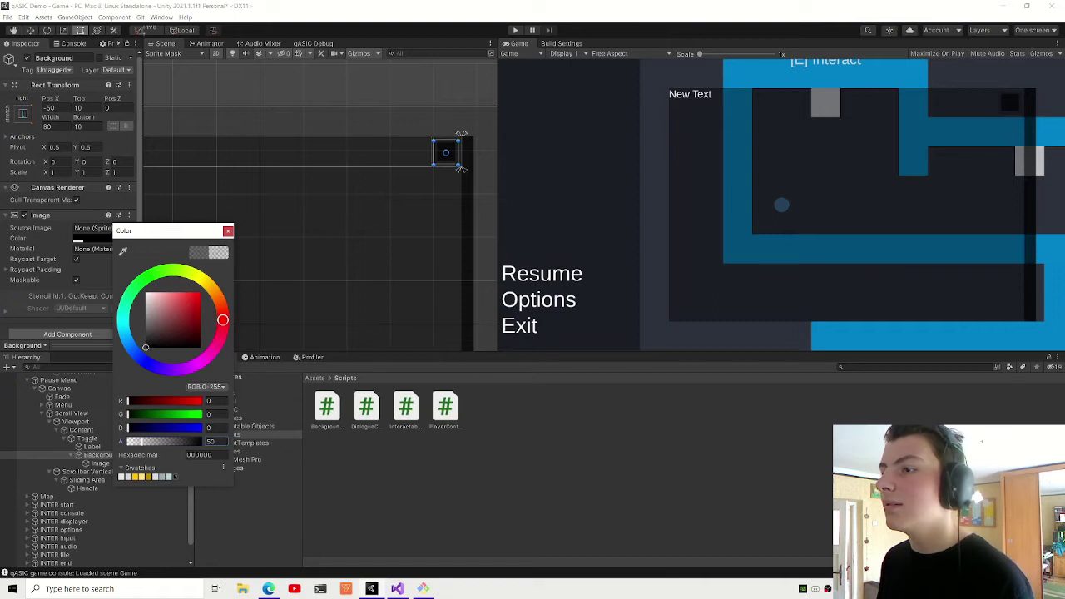
key("BackSpace")
key("BackSpace")
type("75")
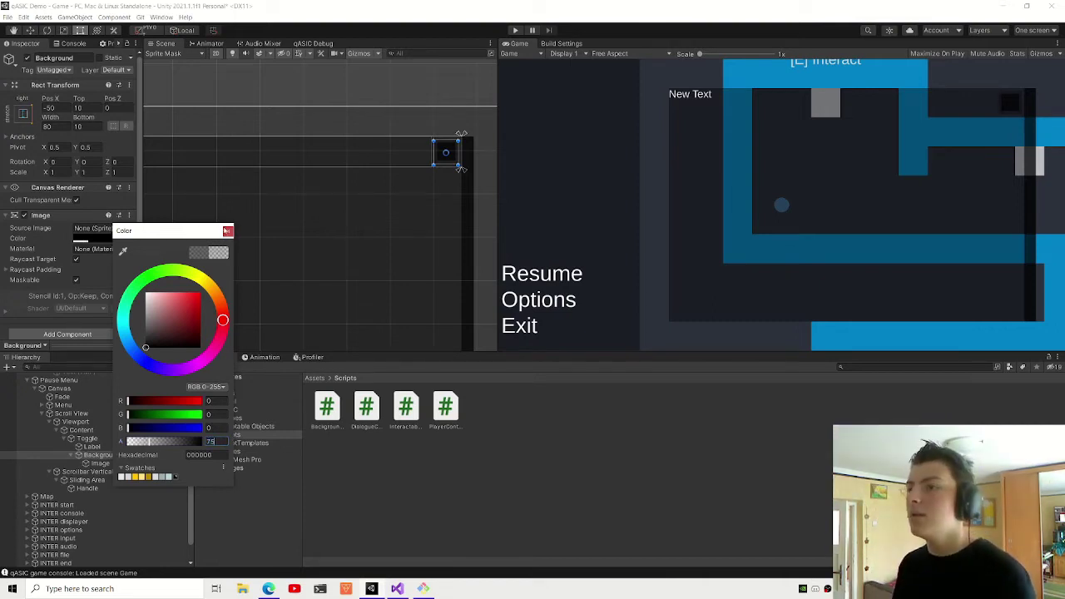
- Inspect the Label object, then reselect Background and reopen its colour settings
left_click(100, 447)
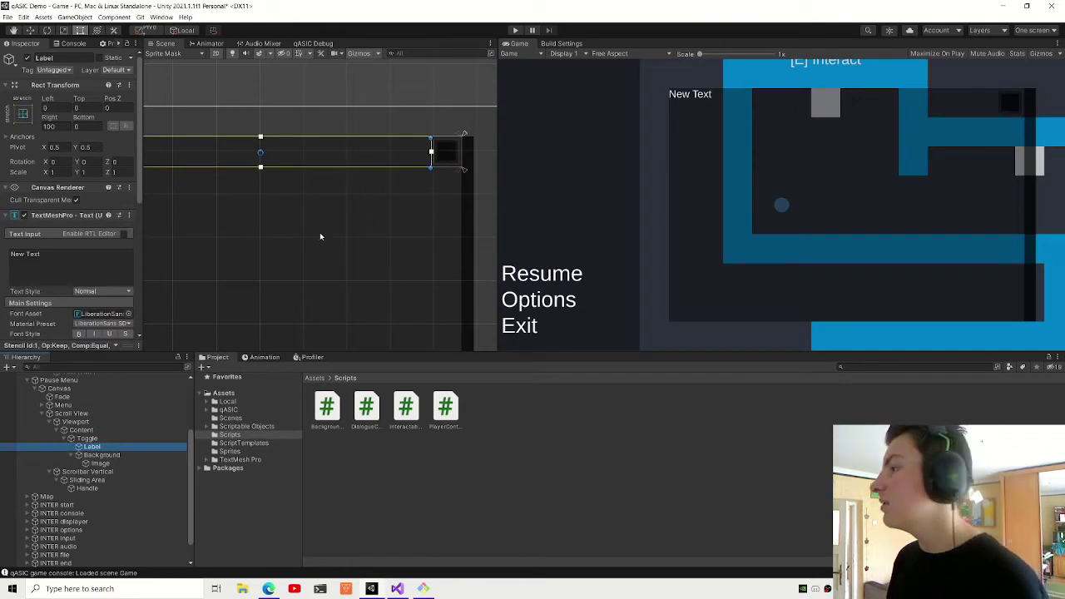
left_click(101, 456)
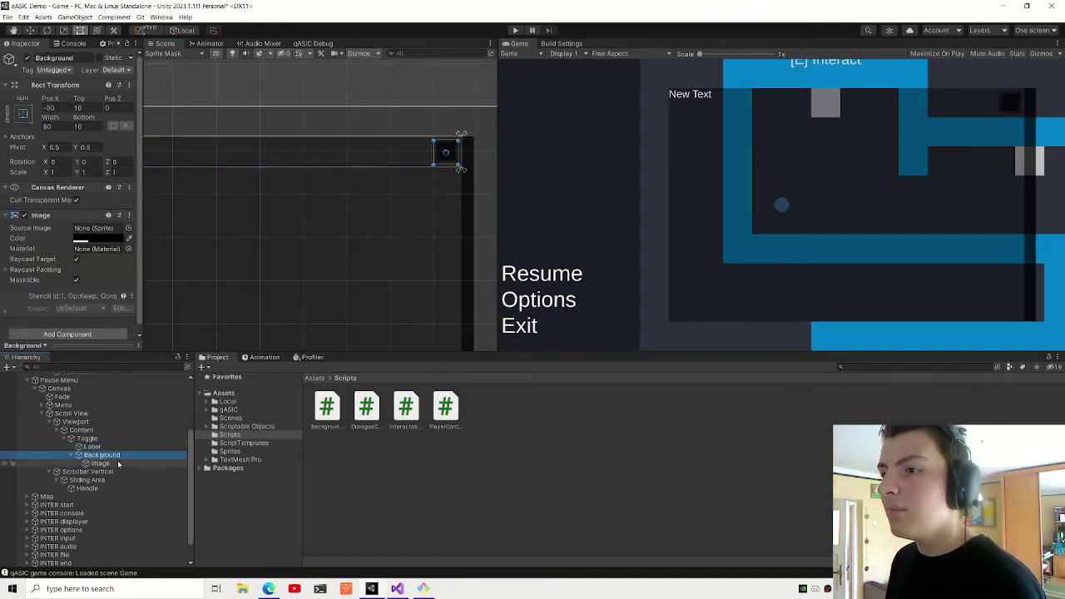
left_click(100, 239)
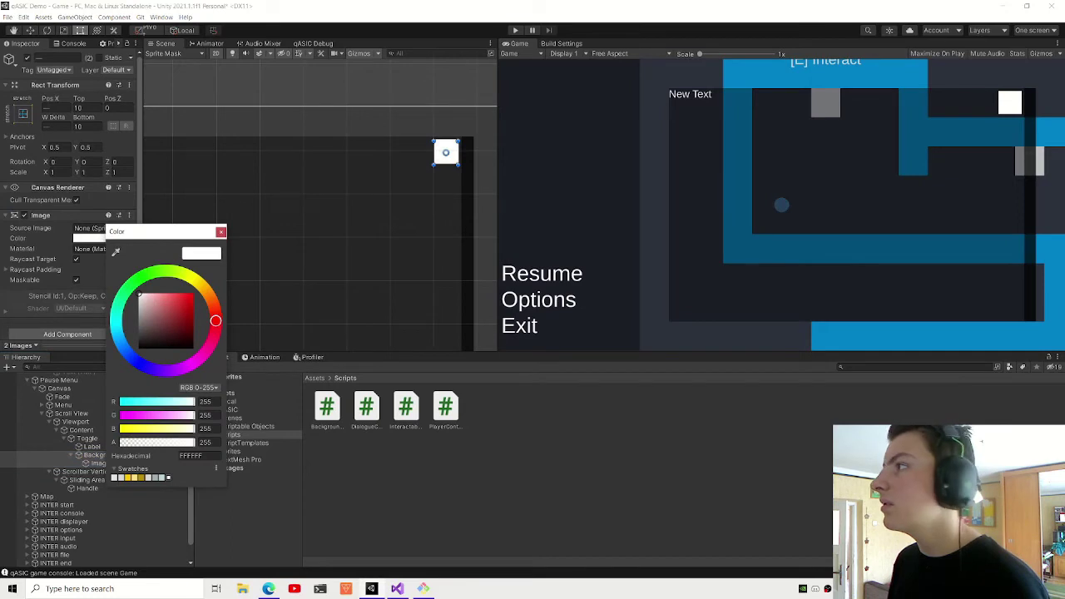
left_click(221, 231)
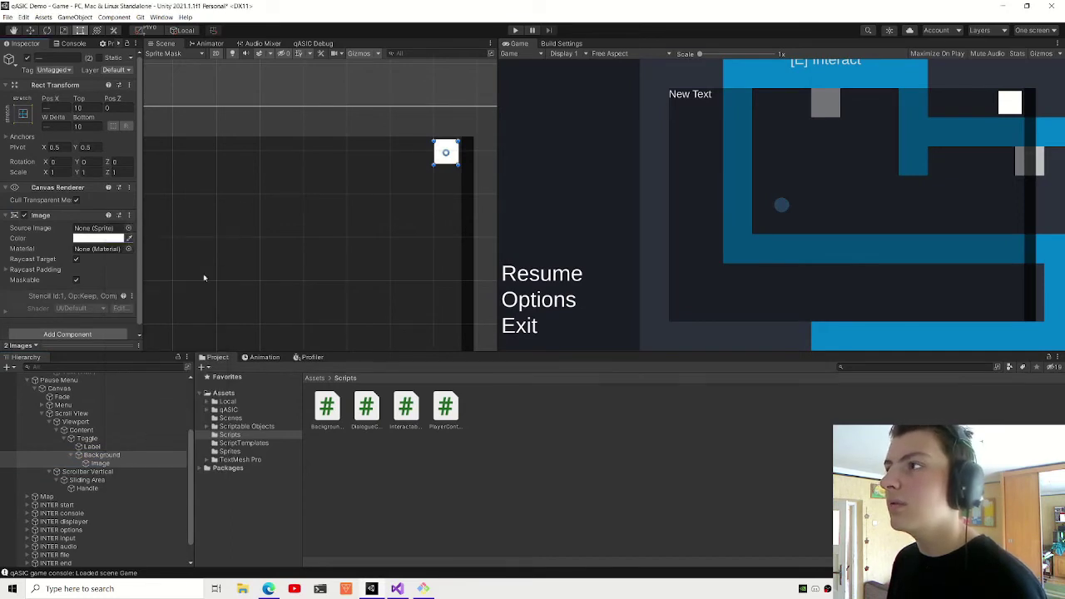
left_click(100, 455)
left_click(103, 237)
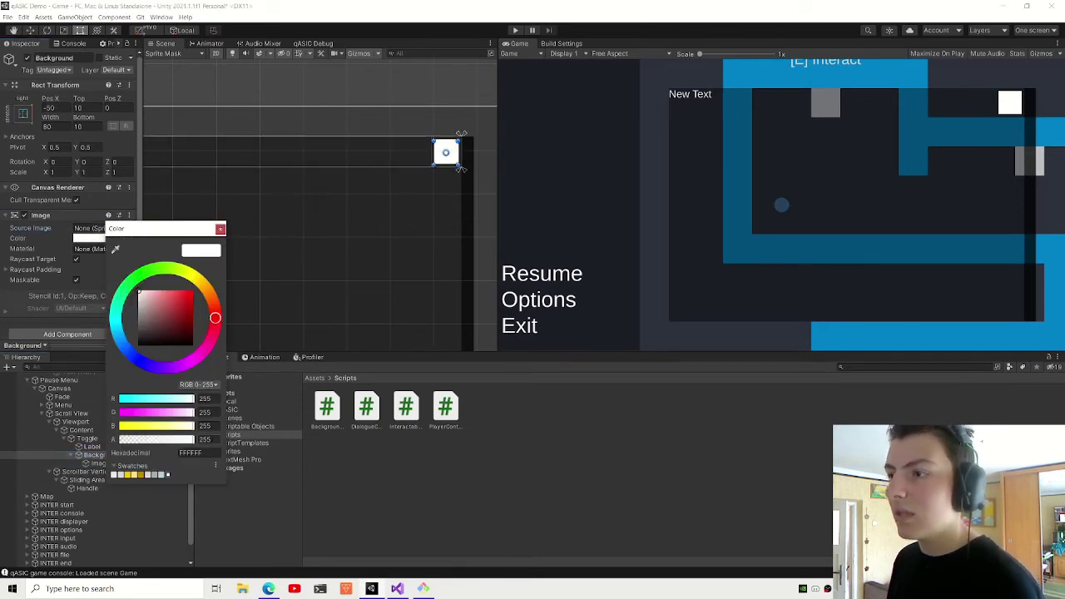
- Recolour both images together, then set the inner Image's alpha to 255
left_click(220, 229)
left_click(98, 463, "shift")
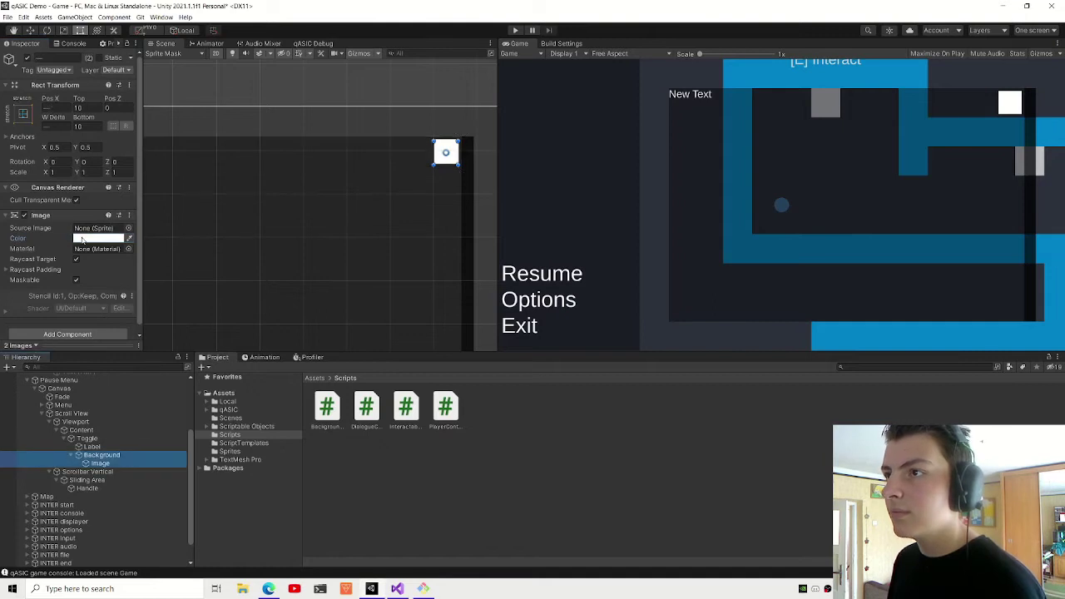
left_click(97, 240)
type("100")
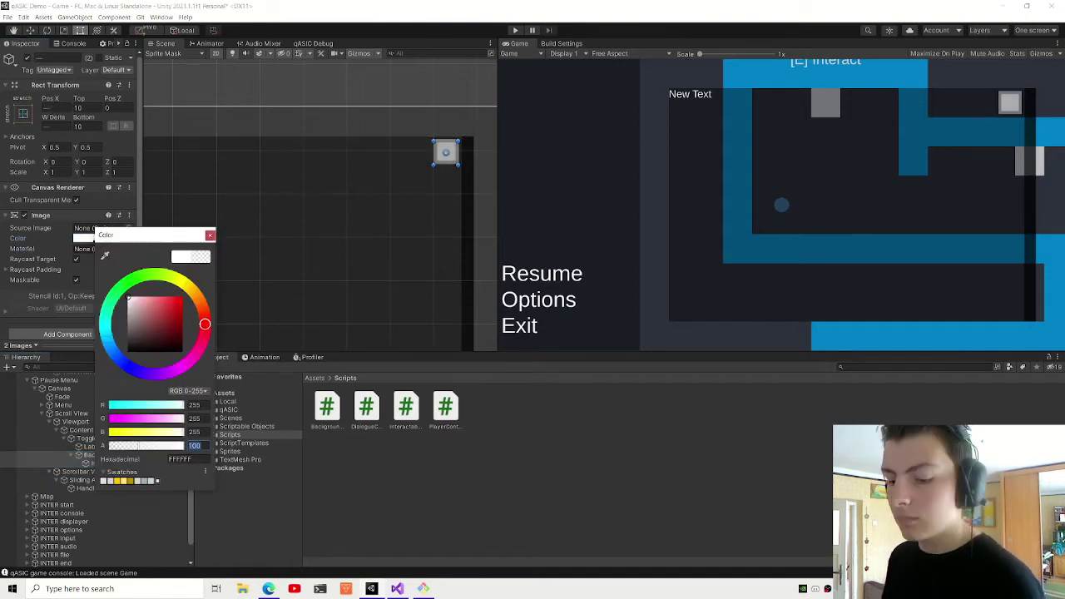
type("150")
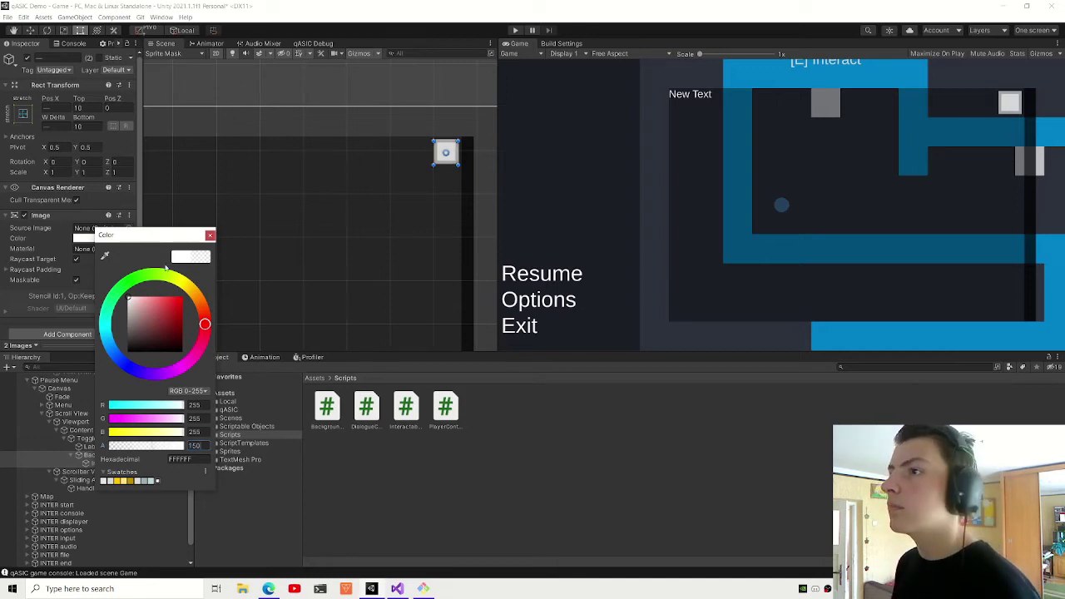
left_click(210, 236)
left_click(98, 463)
left_click(109, 239)
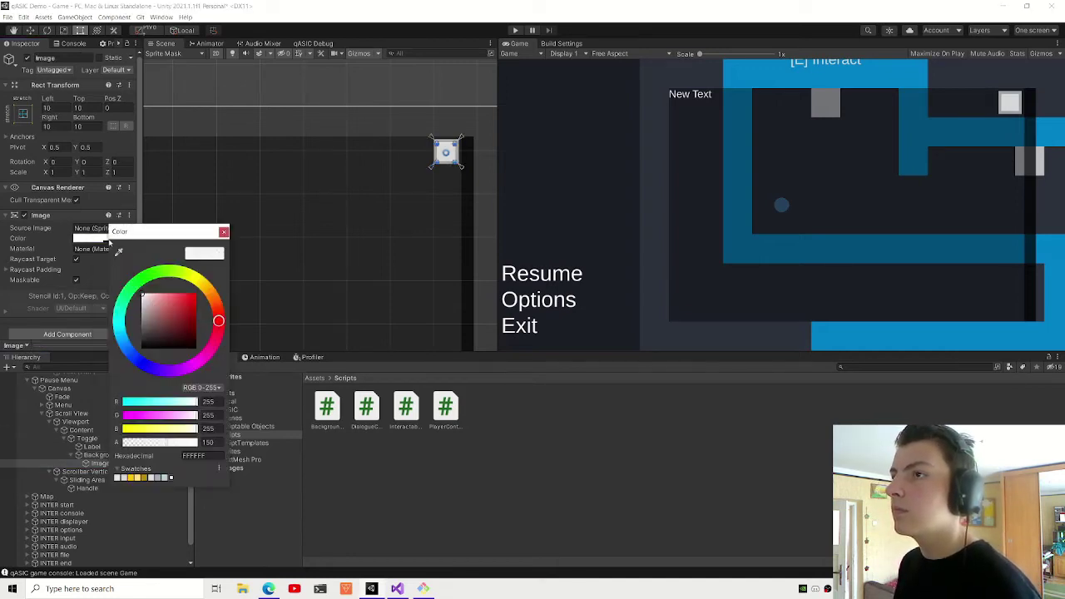
type("255")
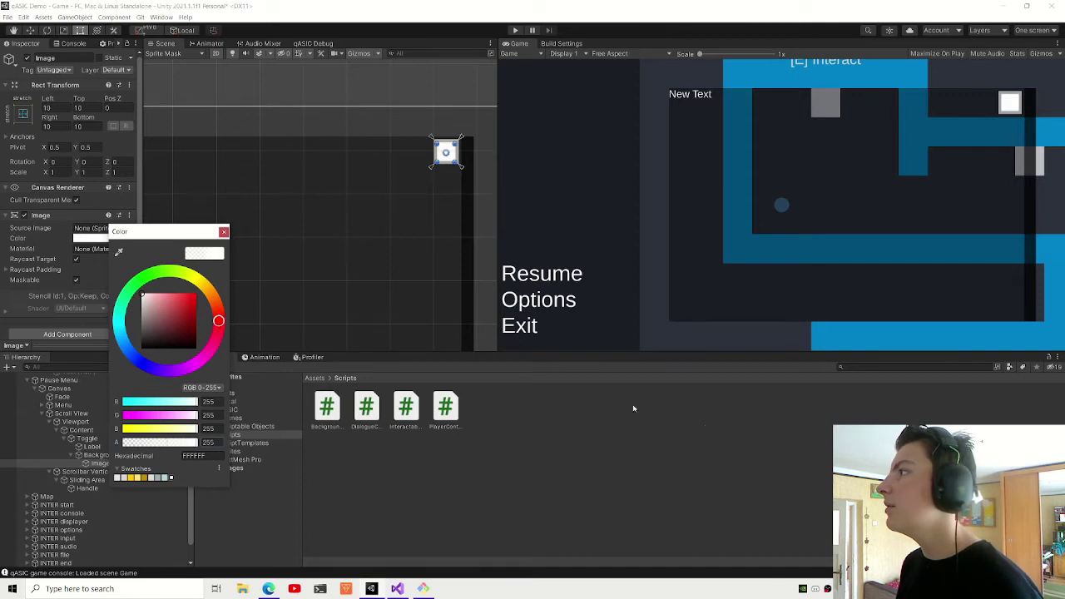
- Toggle the inner Image off and on to preview, then make Background fully opaque white
left_click(224, 231)
left_click(28, 58)
left_click(28, 57)
left_click(27, 57)
left_click(104, 456)
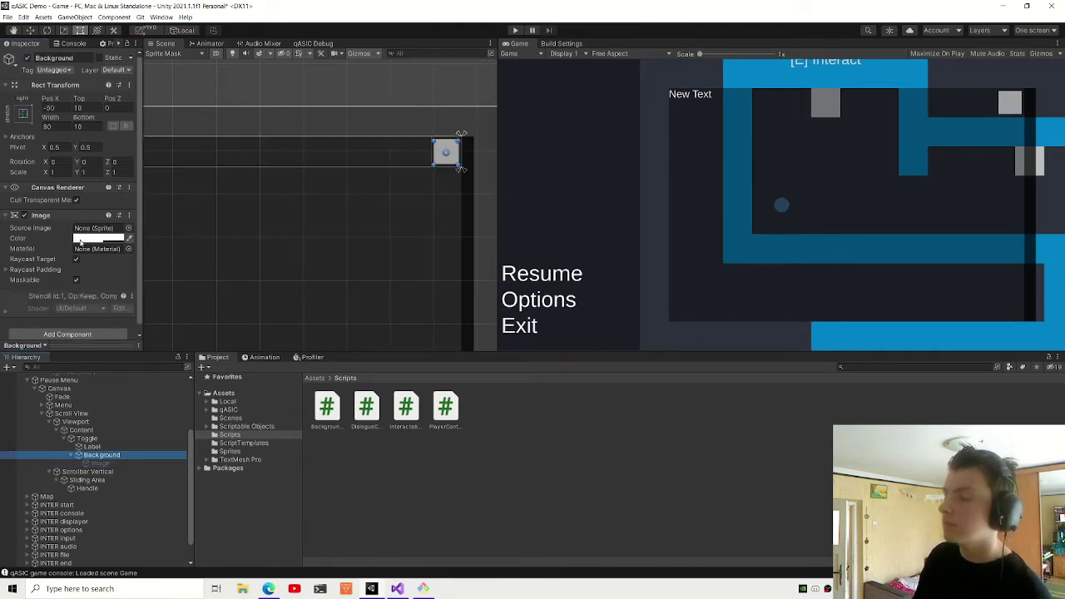
left_click(96, 238)
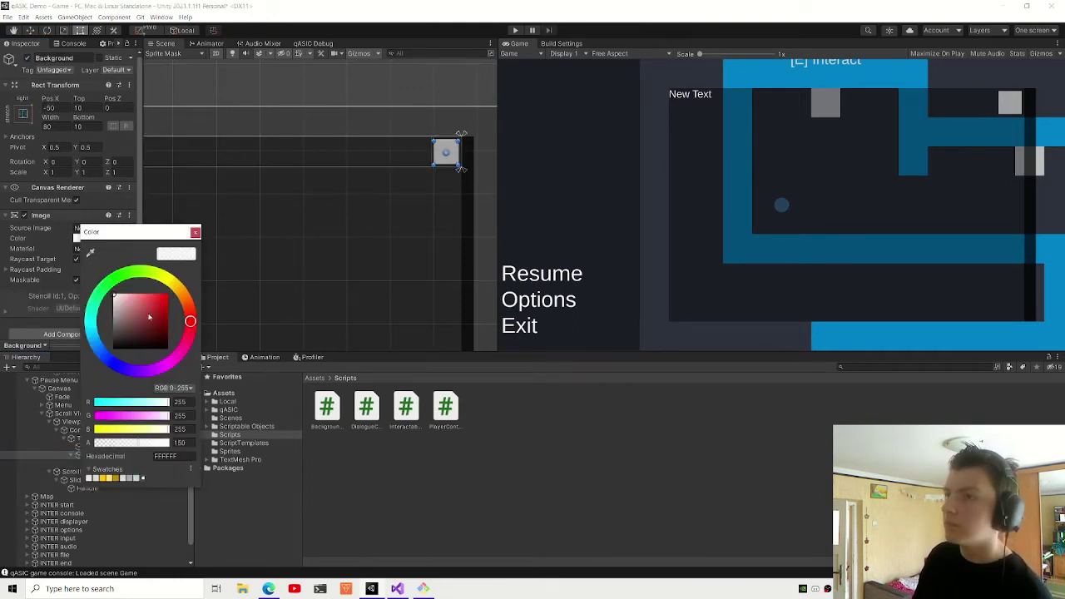
left_click_drag(138, 447, 374, 316)
- Set the inner Image to black at semi-transparent alpha 150
left_click(133, 464)
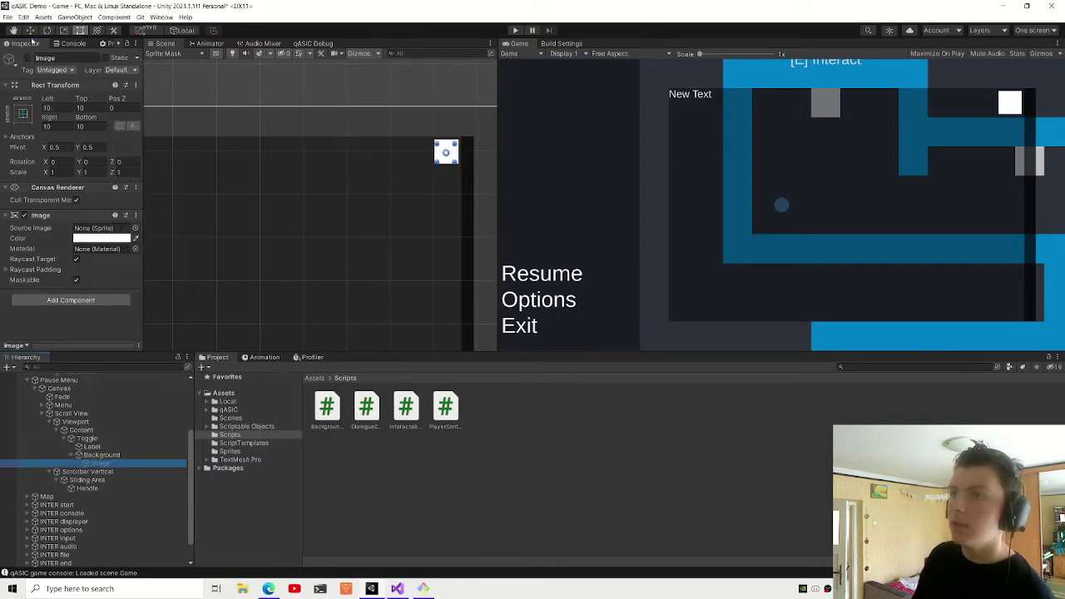
left_click(100, 238)
left_click(129, 348)
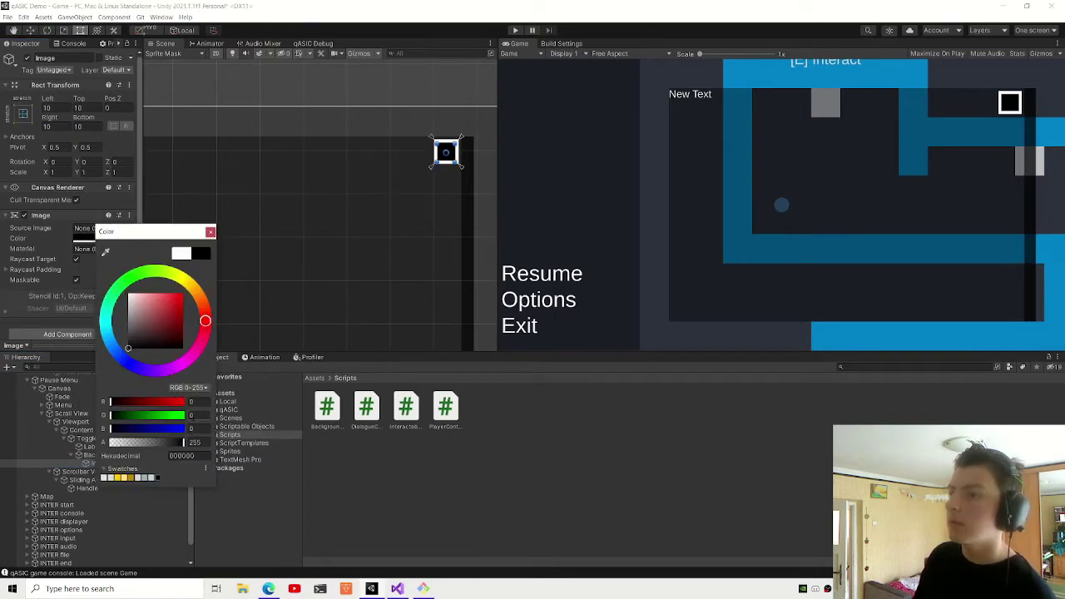
left_click_drag(183, 441, 152, 442)
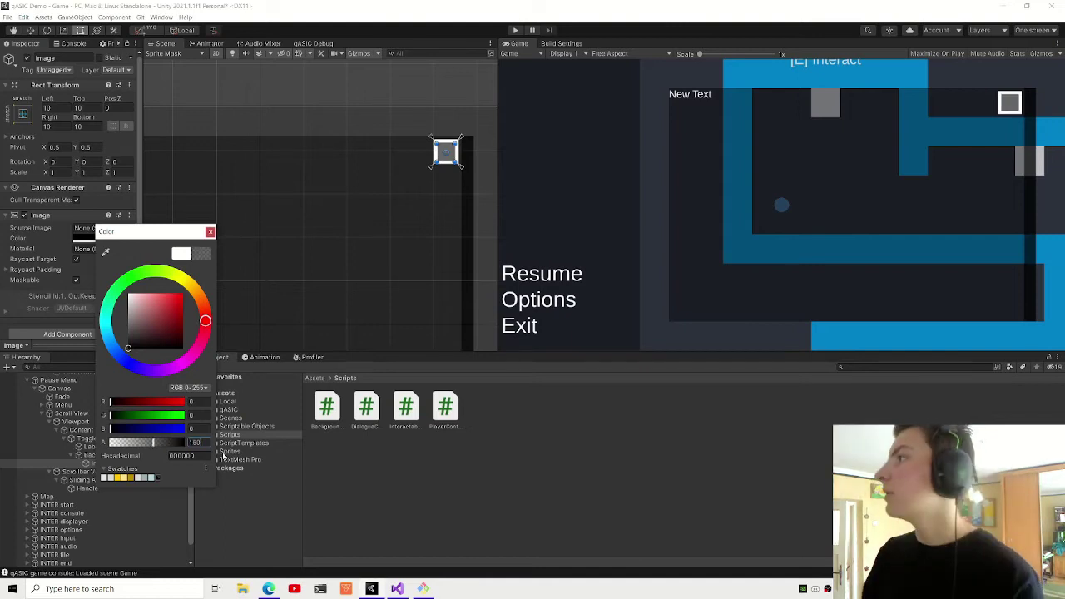
left_click(210, 232)
left_click(73, 456)
- Add a Toggle component and an Image component to the Toggle object
left_click(86, 438)
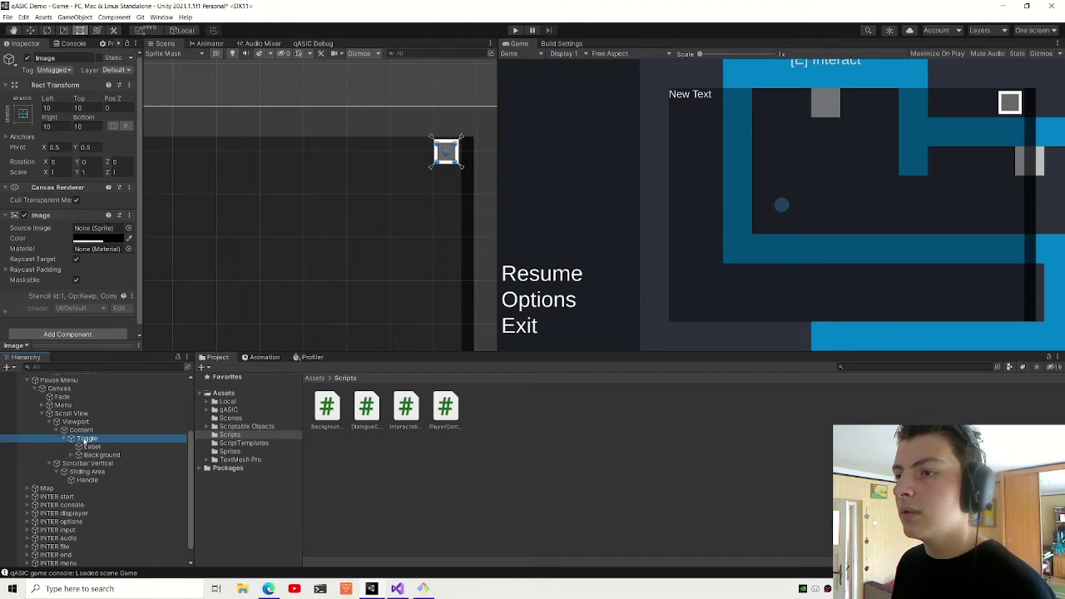
left_click(70, 203)
type("toggle")
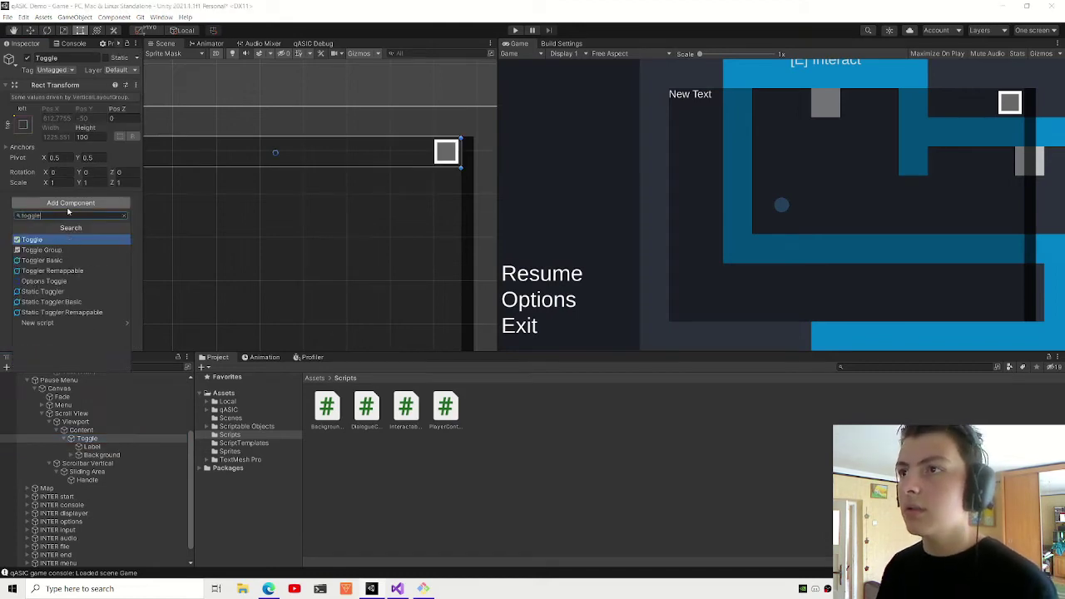
key("Return")
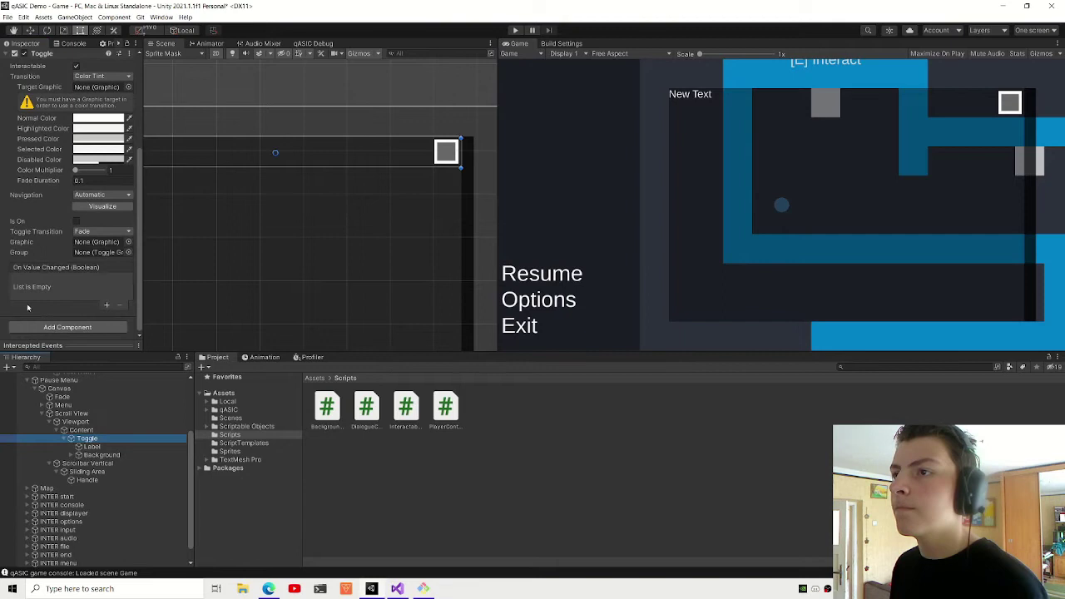
scroll(67, 250, "down", 3)
left_click(56, 326)
type("image")
key("Return")
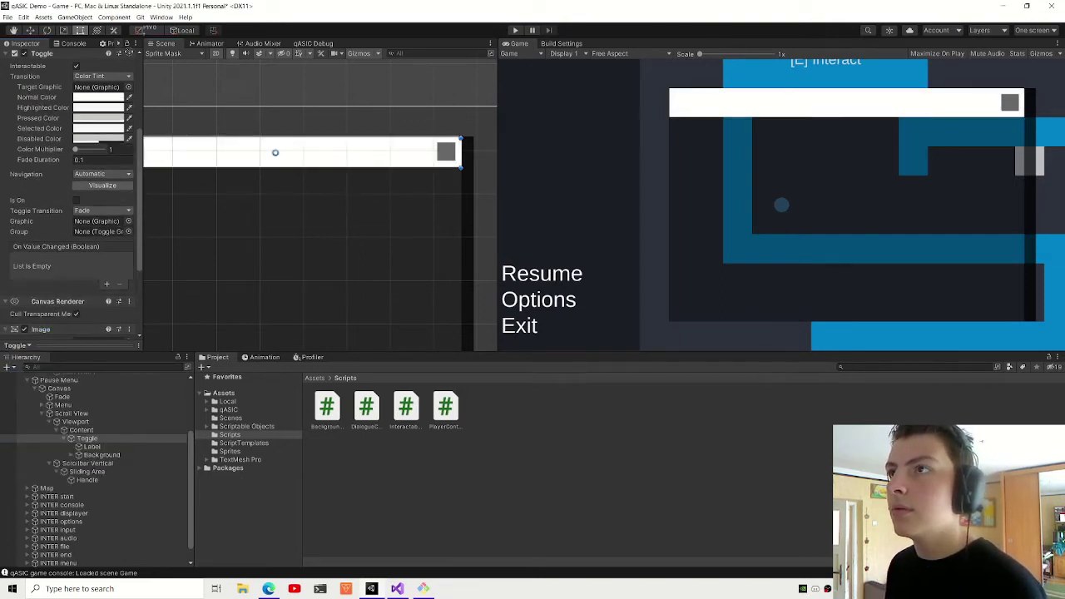
- Set the colour fade duration to 0 and tint the Toggle's Image black (000000) at alpha 100
scroll(92, 125, "down", 2)
scroll(93, 149, "down", 2)
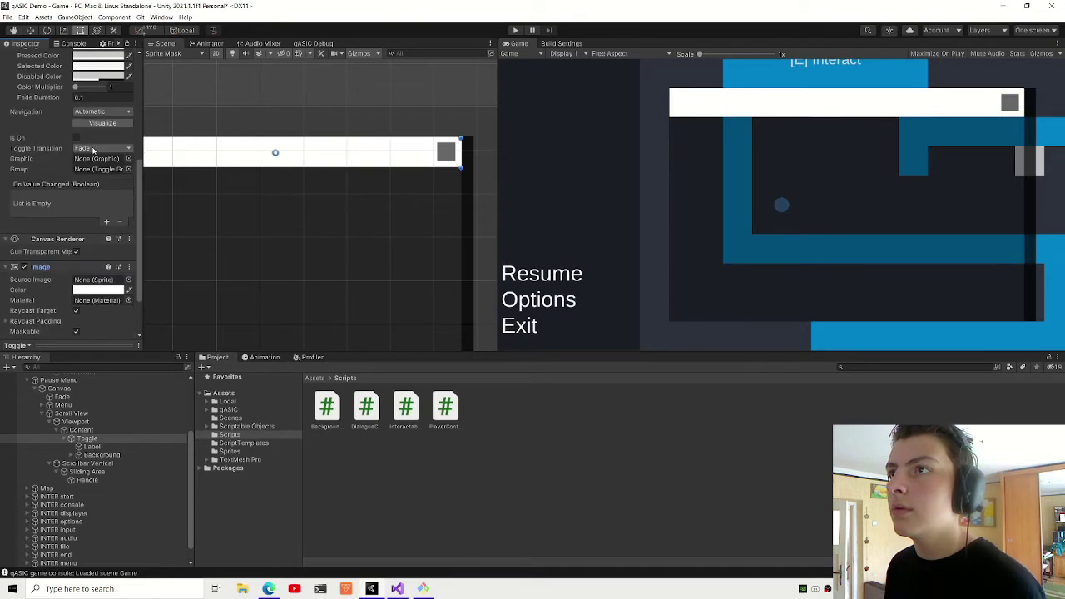
left_click(92, 96)
type("0")
scroll(97, 106, "down", 2)
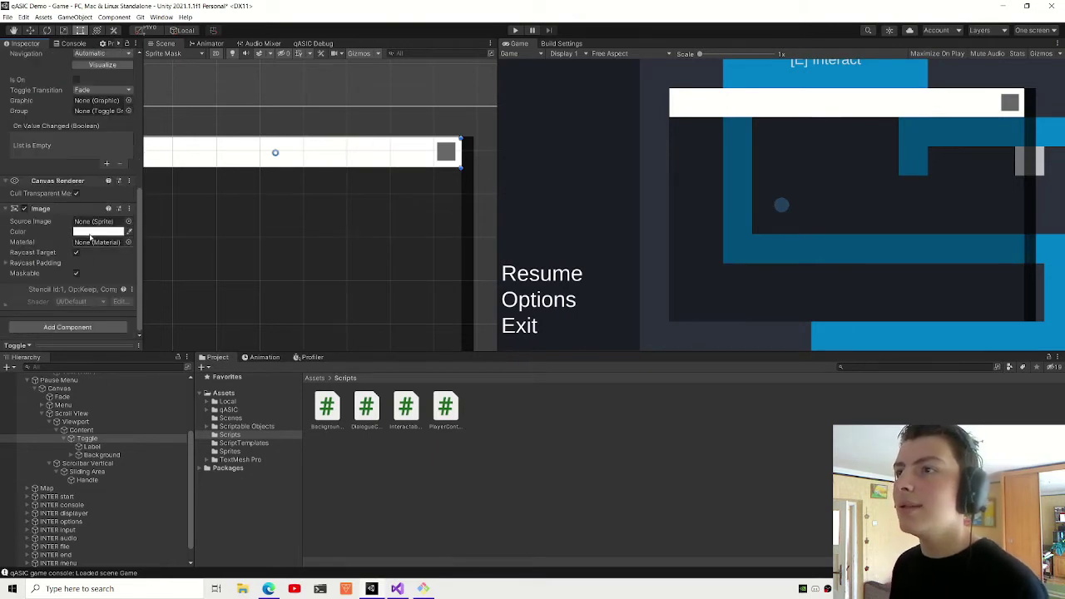
left_click(100, 231)
left_click_drag(167, 299, 122, 342)
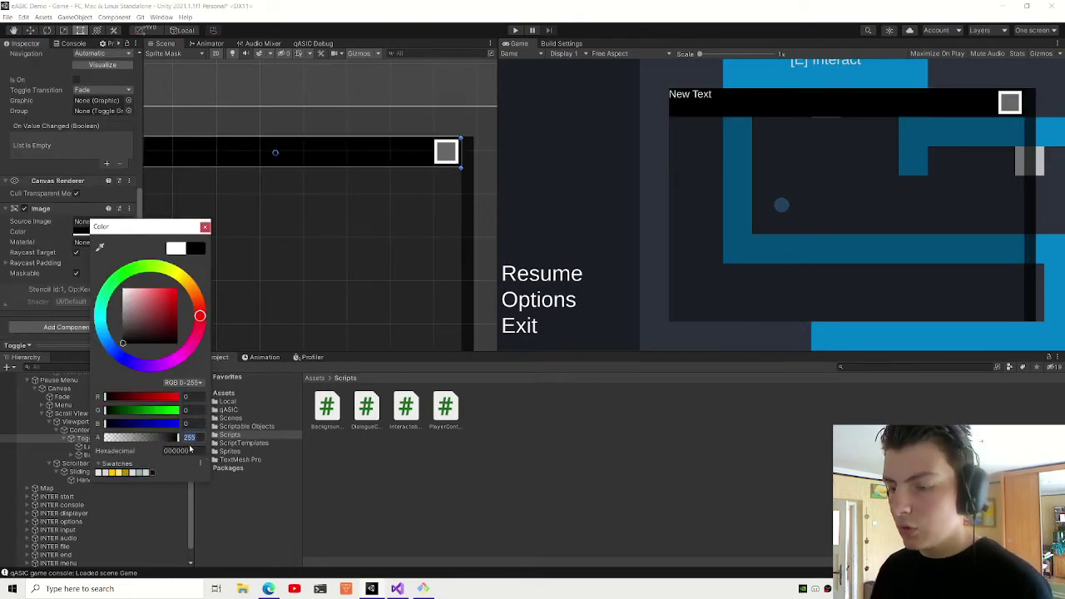
type("100")
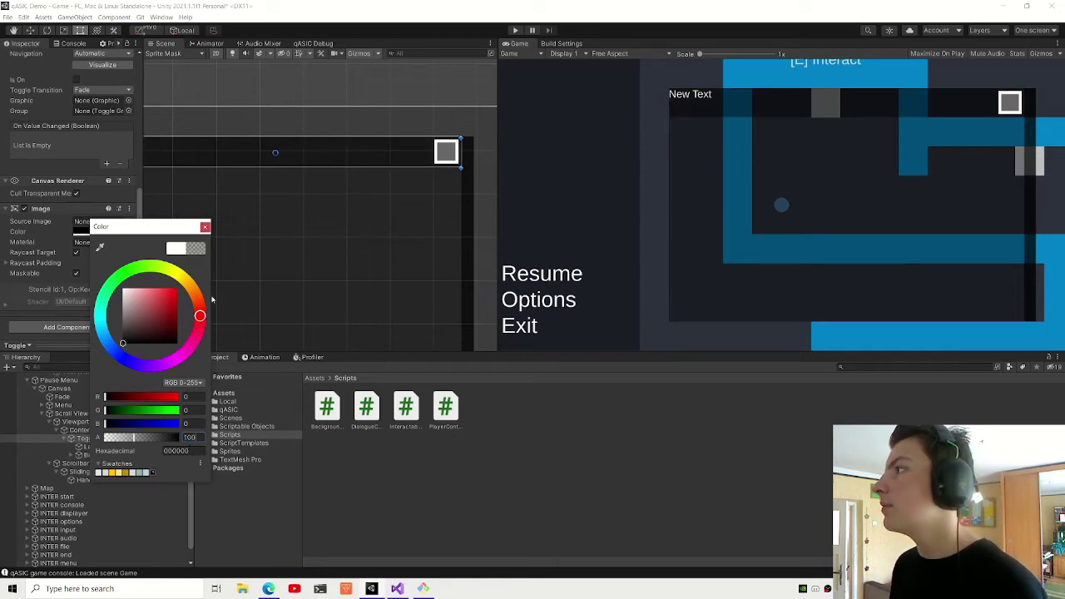
left_click(206, 228)
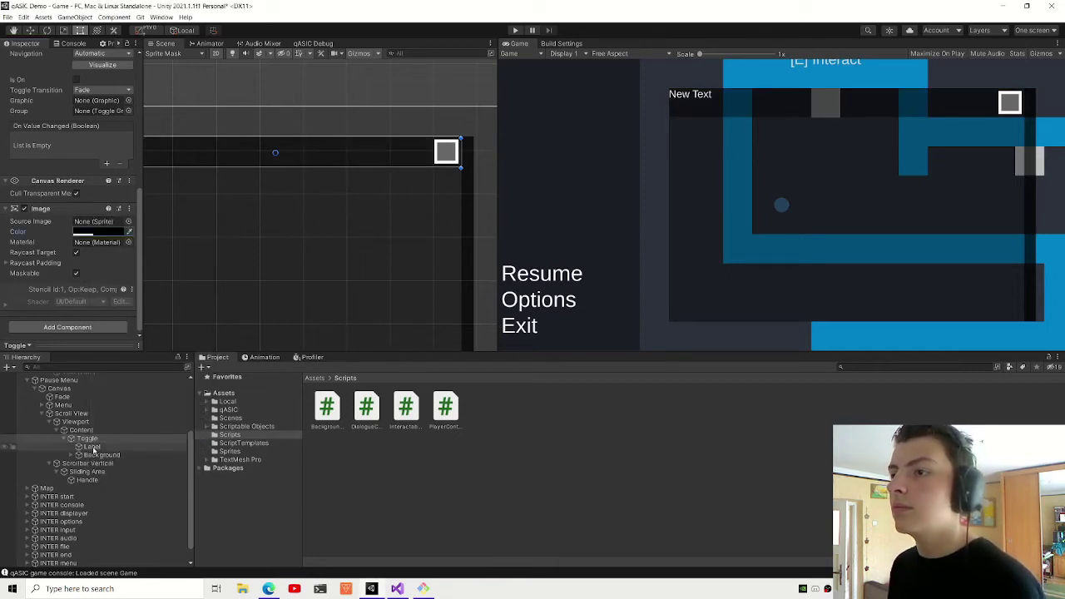
- Centre the Label's TextMeshPro text vertically and widen the Inspector panel
left_click(91, 447)
scroll(48, 99, "up", 2)
scroll(38, 107, "up", 2)
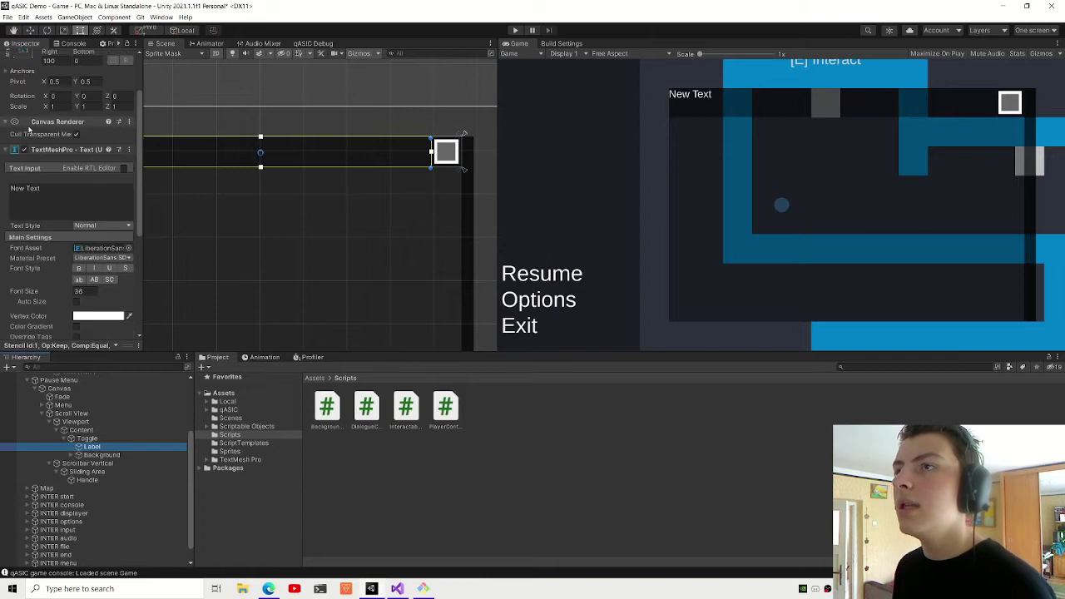
scroll(30, 112, "up", 2)
scroll(64, 212, "down", 5)
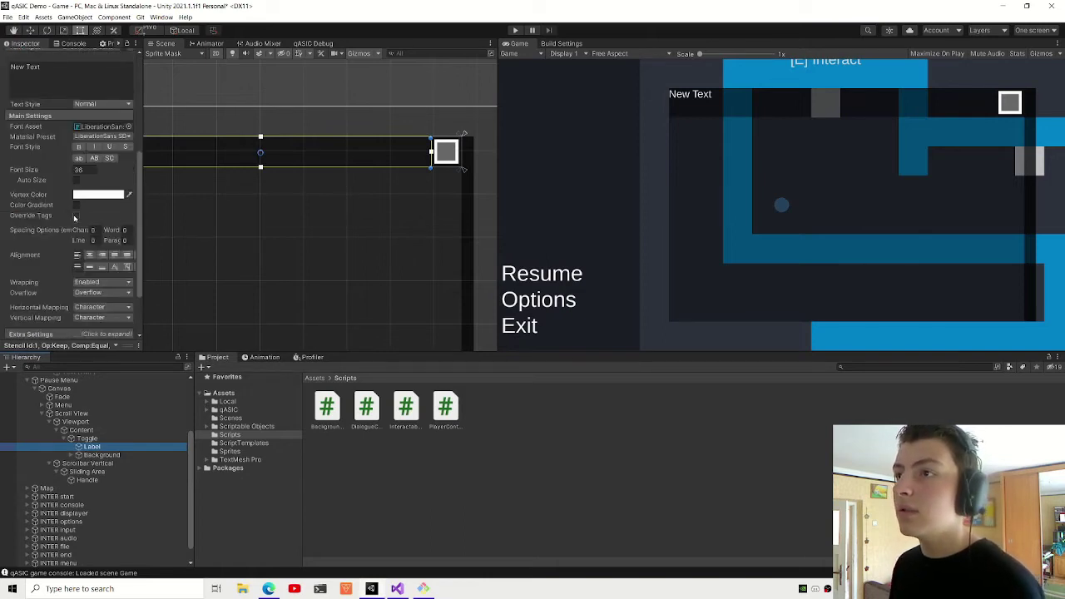
left_click(93, 270)
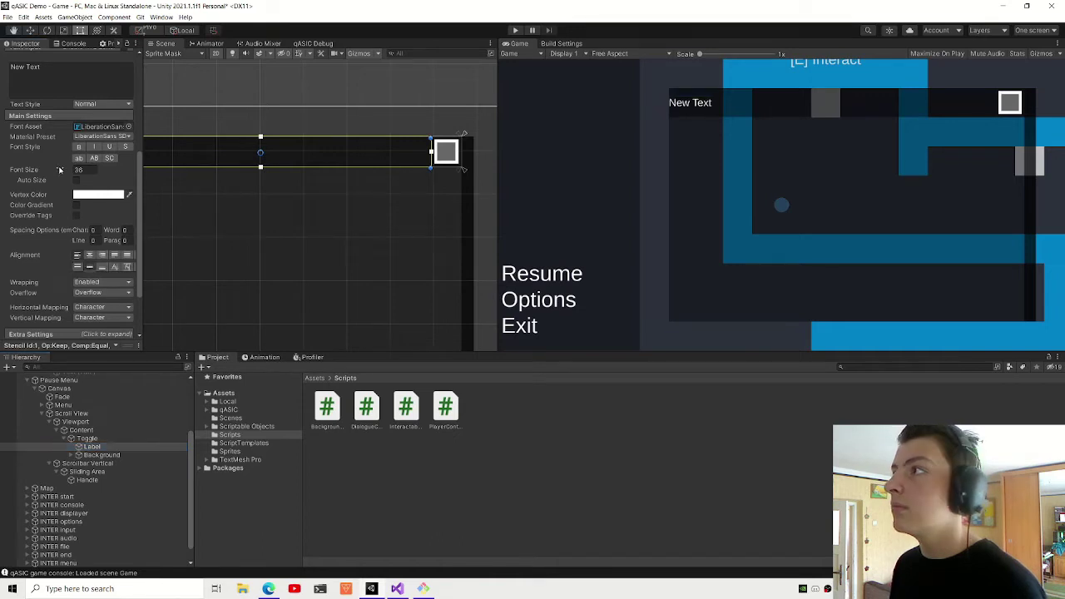
left_click(77, 180)
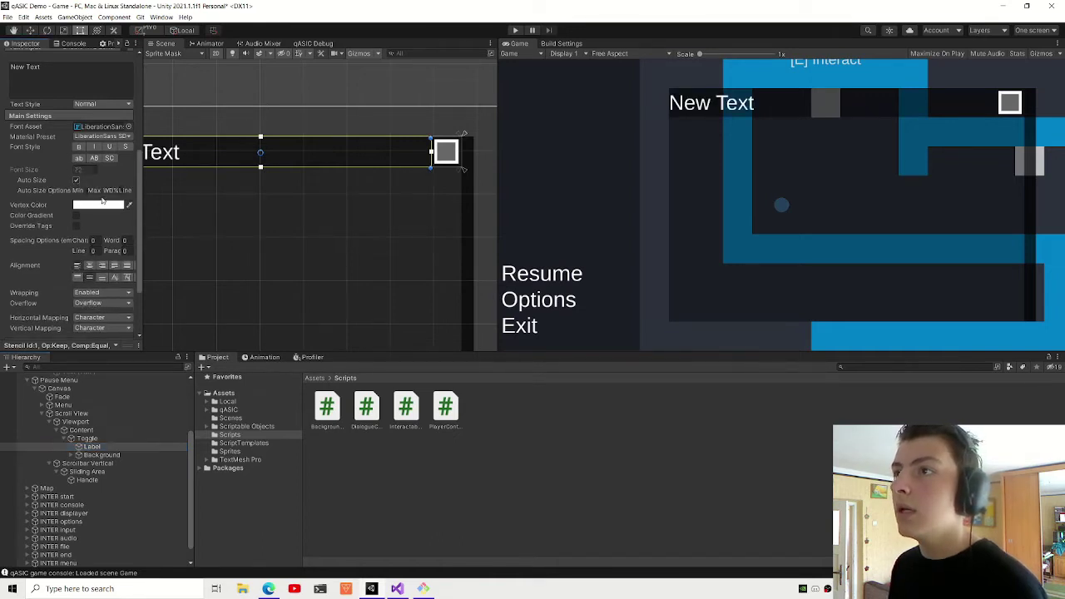
left_click_drag(143, 190, 210, 190)
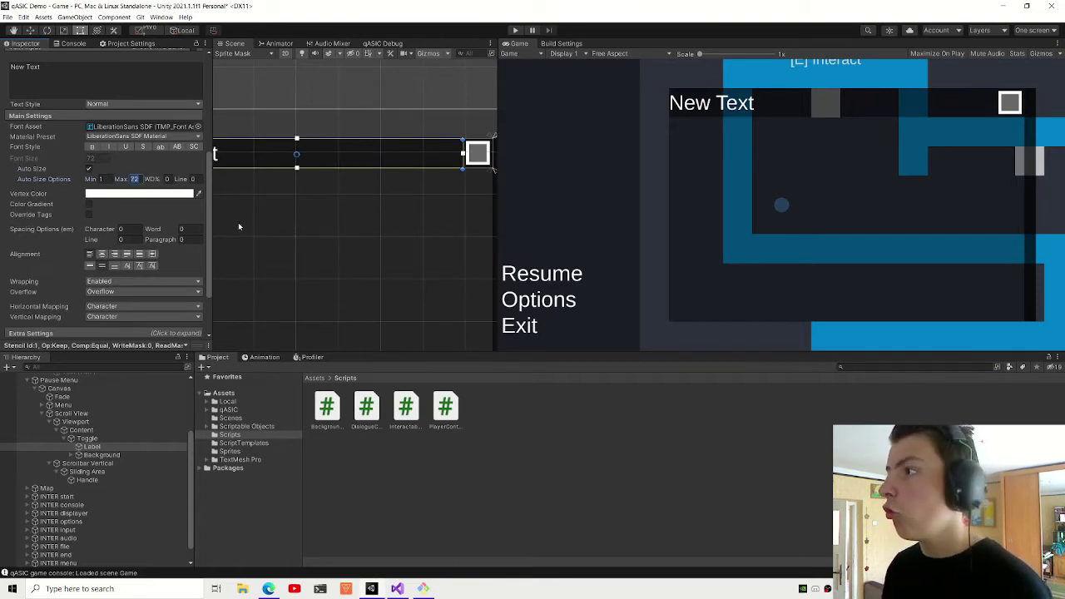
- Check Resume's font size, then turn off Auto Size and give the Label font size 75
scroll(120, 424, "up", 2)
left_click(44, 436)
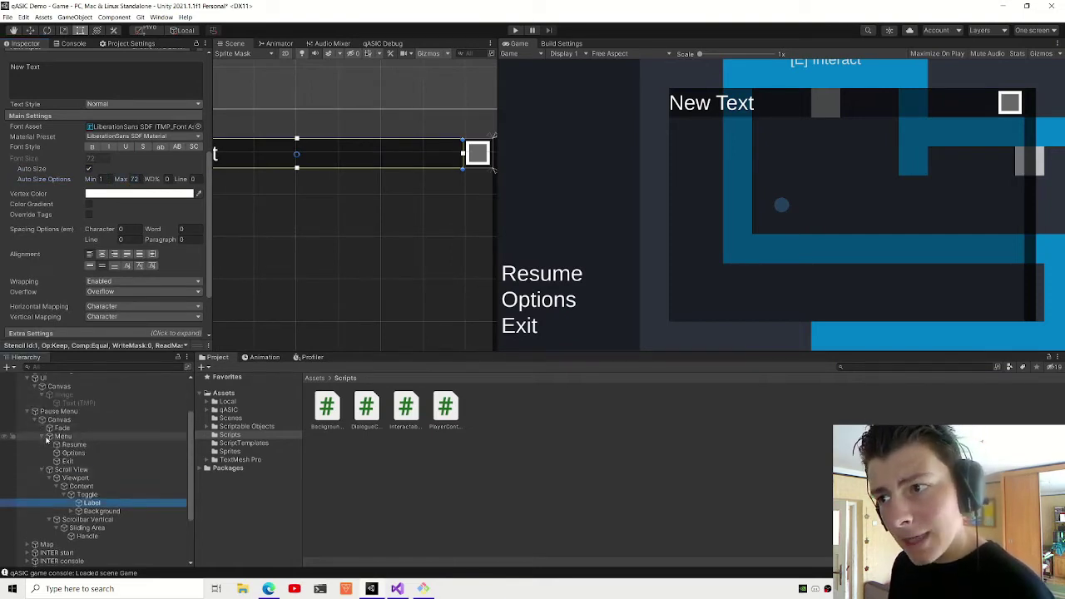
left_click(73, 444)
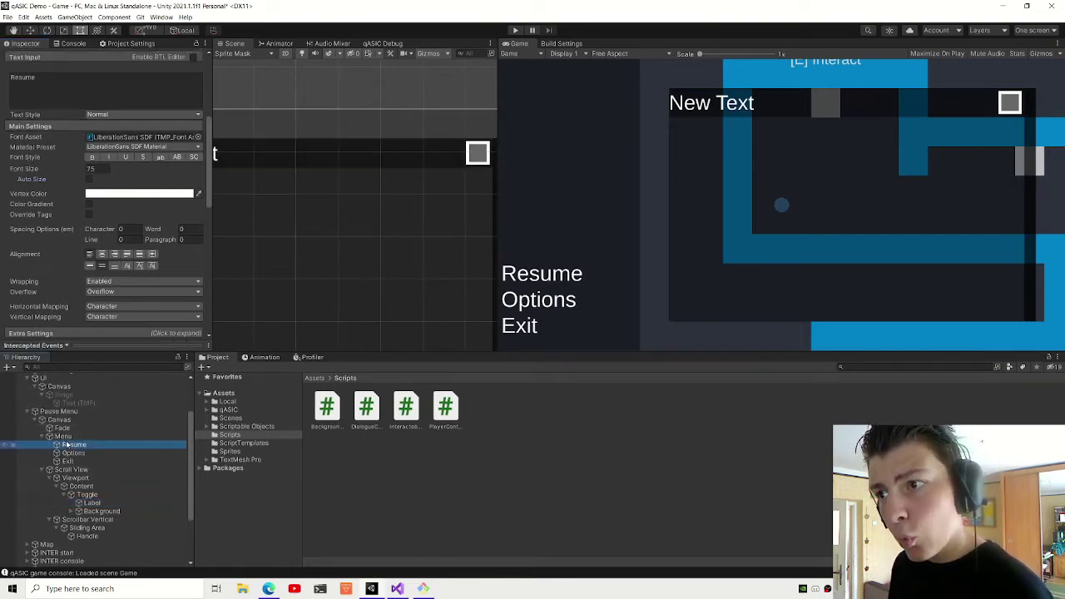
left_click(108, 503)
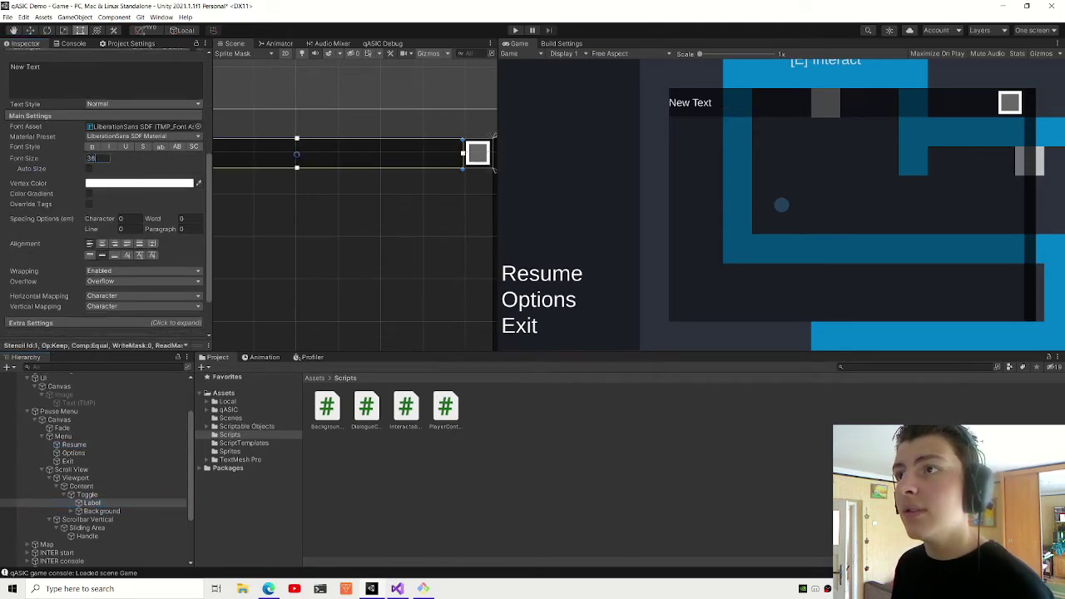
left_click(91, 169)
double_click(96, 159)
type("75")
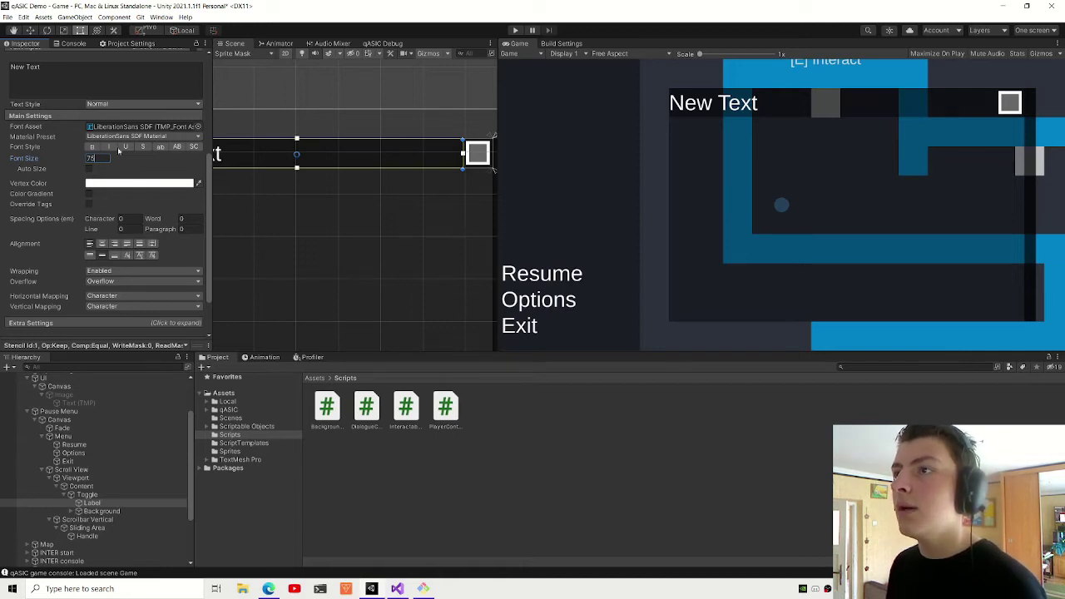
left_click(71, 495)
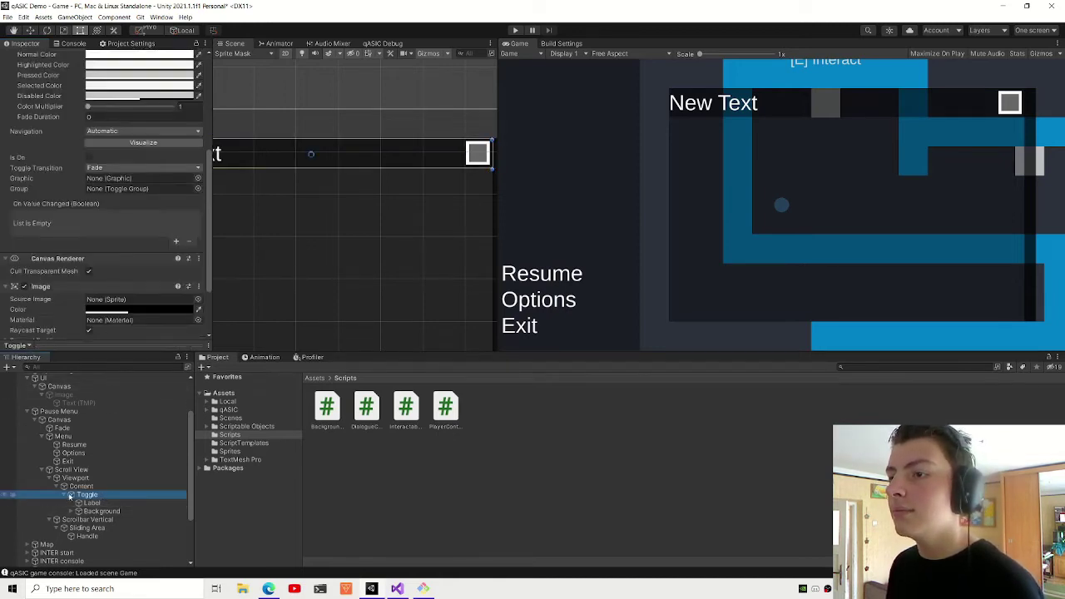
- Select Content, glance at the Viewport mask, and set the Vertical Layout Group Spacing to 10
double_click(81, 486)
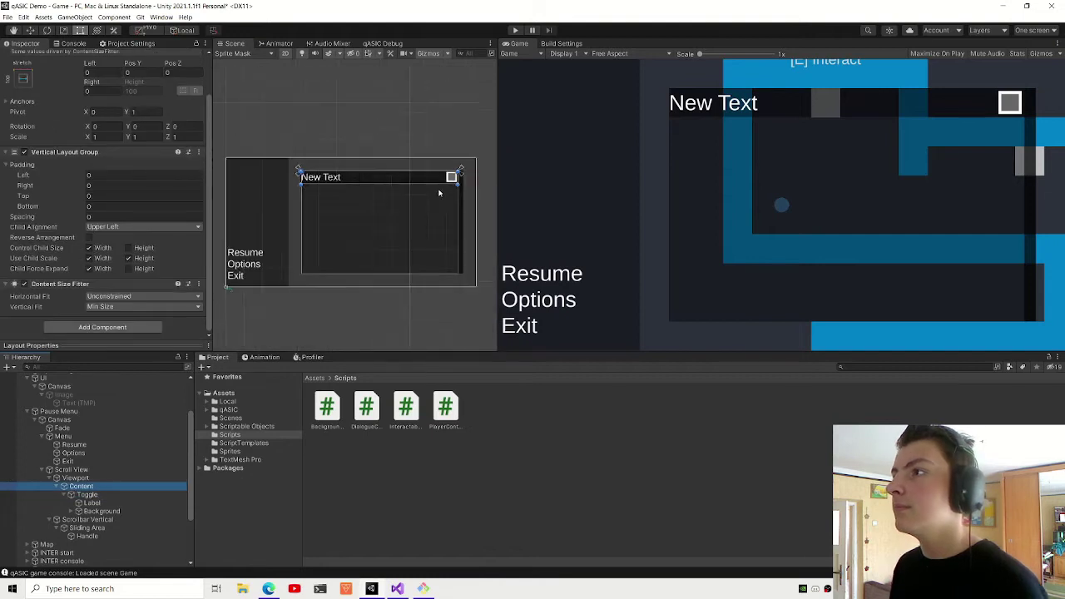
left_click(57, 486)
left_click(56, 503)
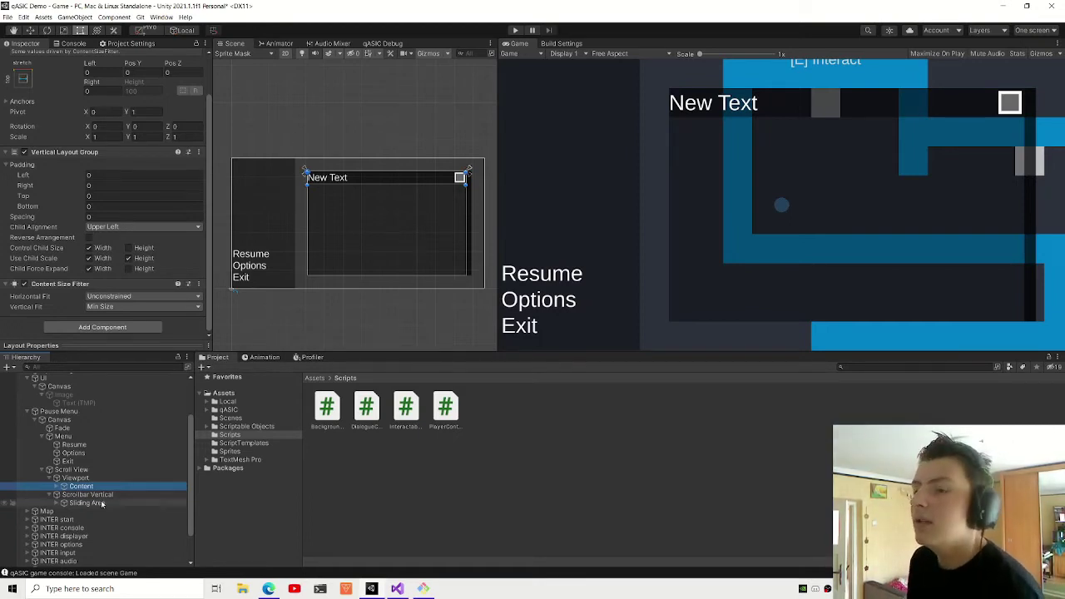
left_click(74, 478)
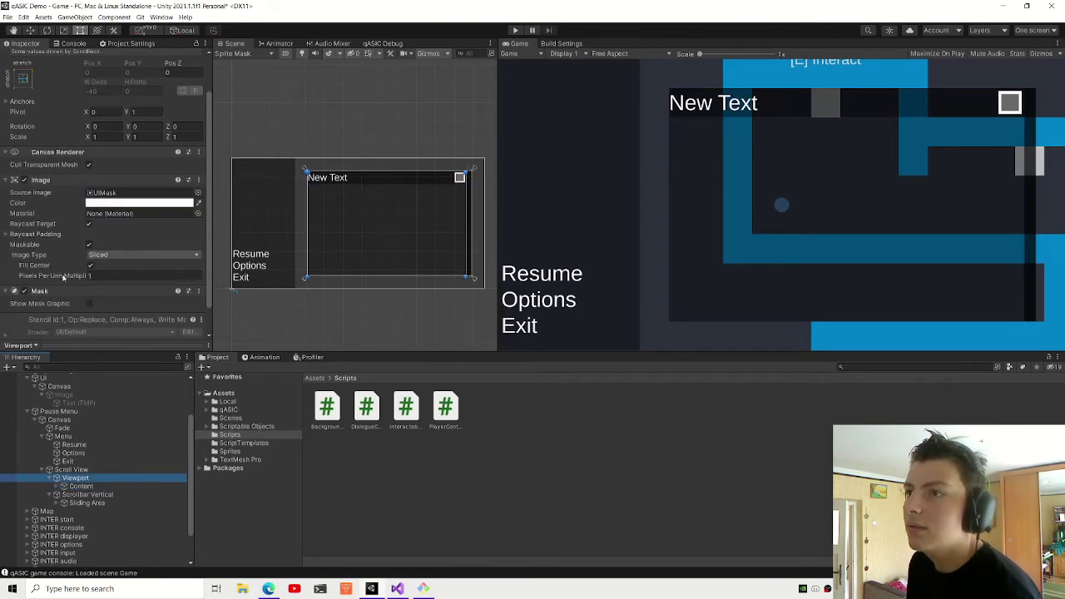
left_click(81, 487)
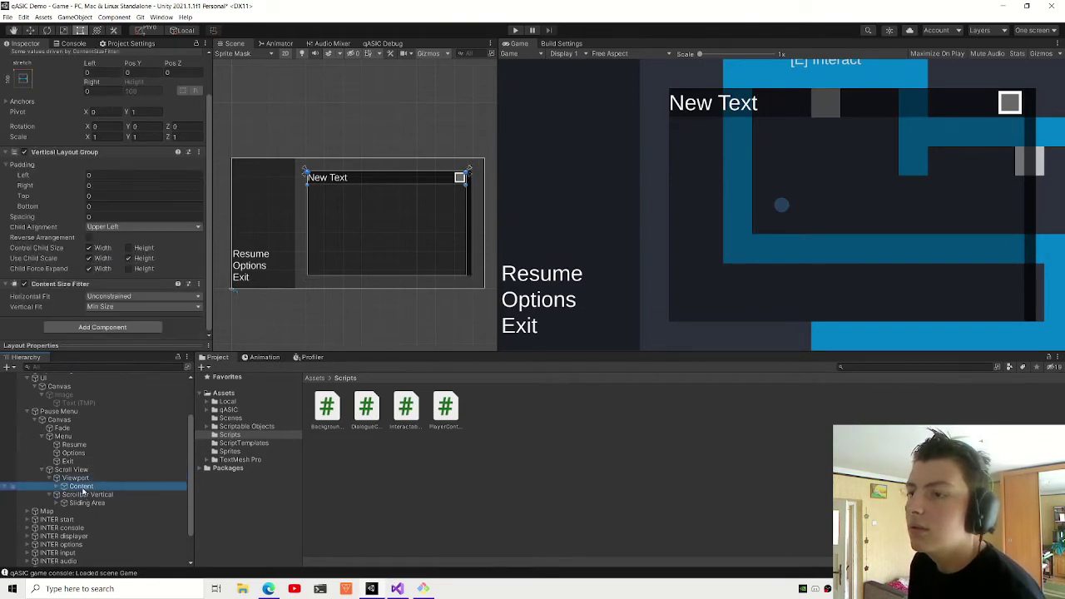
left_click(116, 216)
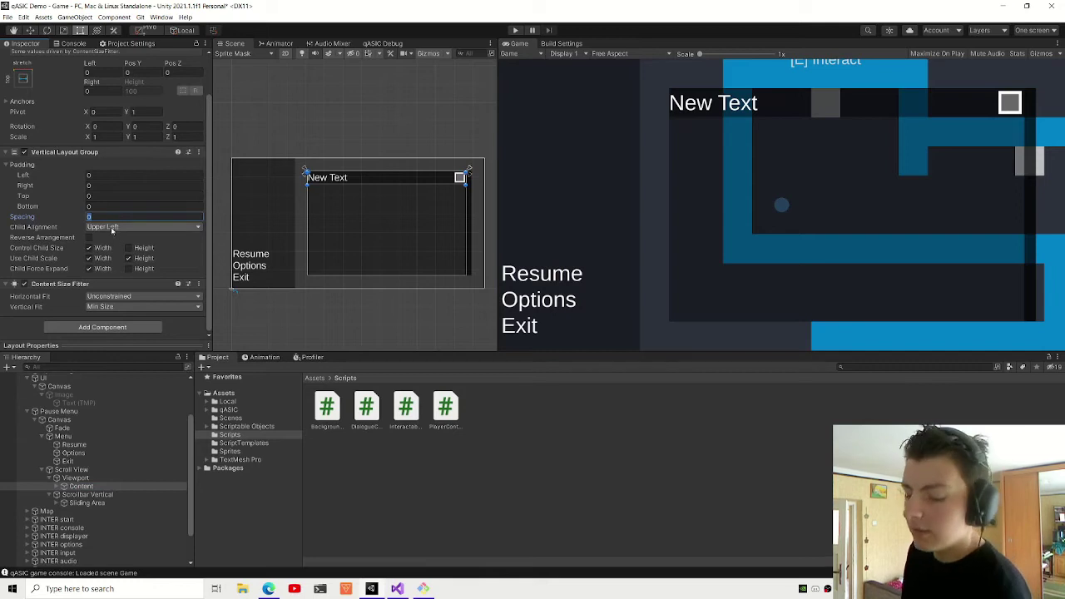
type("10")
- Duplicate the Toggle row for preview and set Content's Left/Right/Top/Bottom padding to 10
left_click(57, 486)
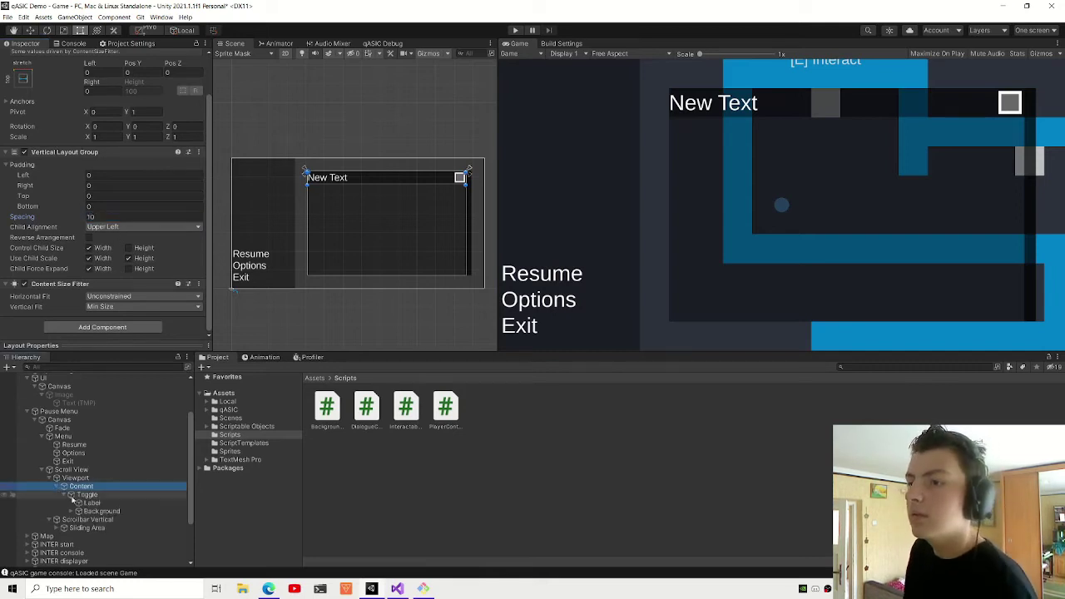
left_click(87, 494)
key("ctrl+d")
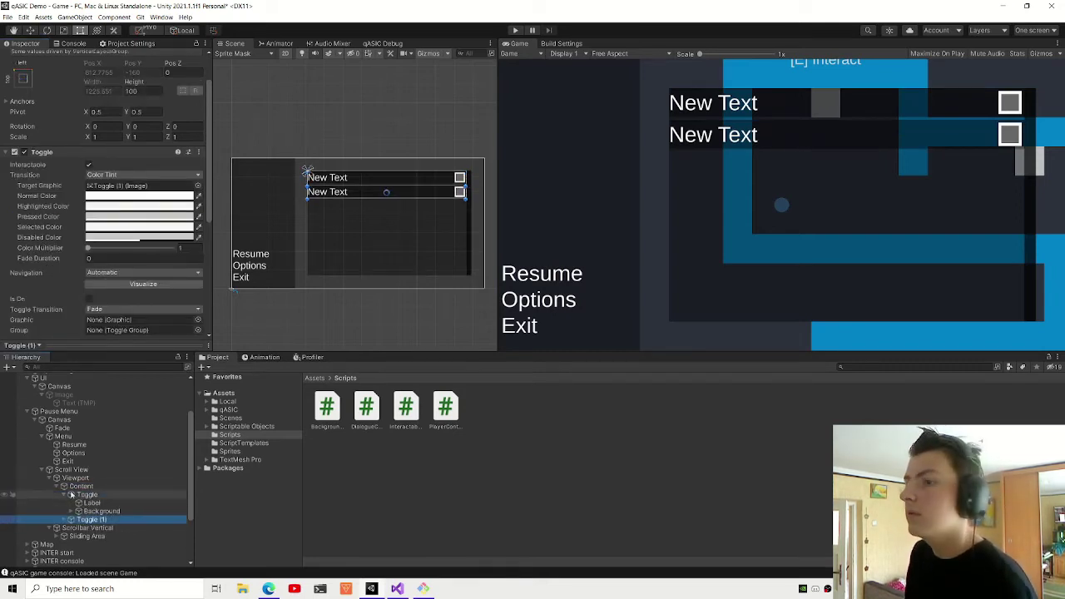
left_click(87, 496)
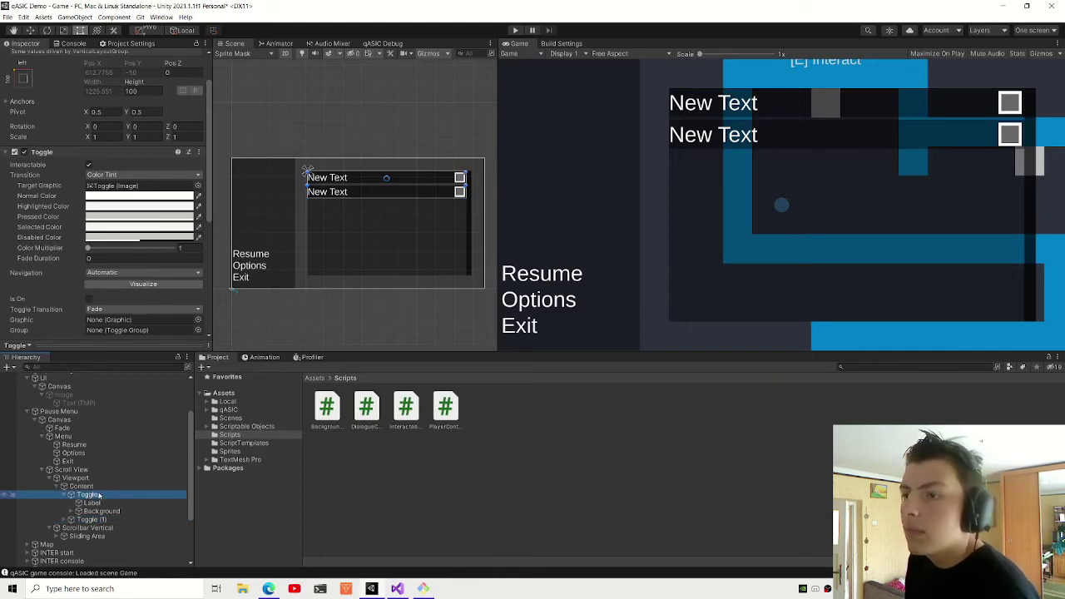
left_click(83, 486)
left_click(142, 205)
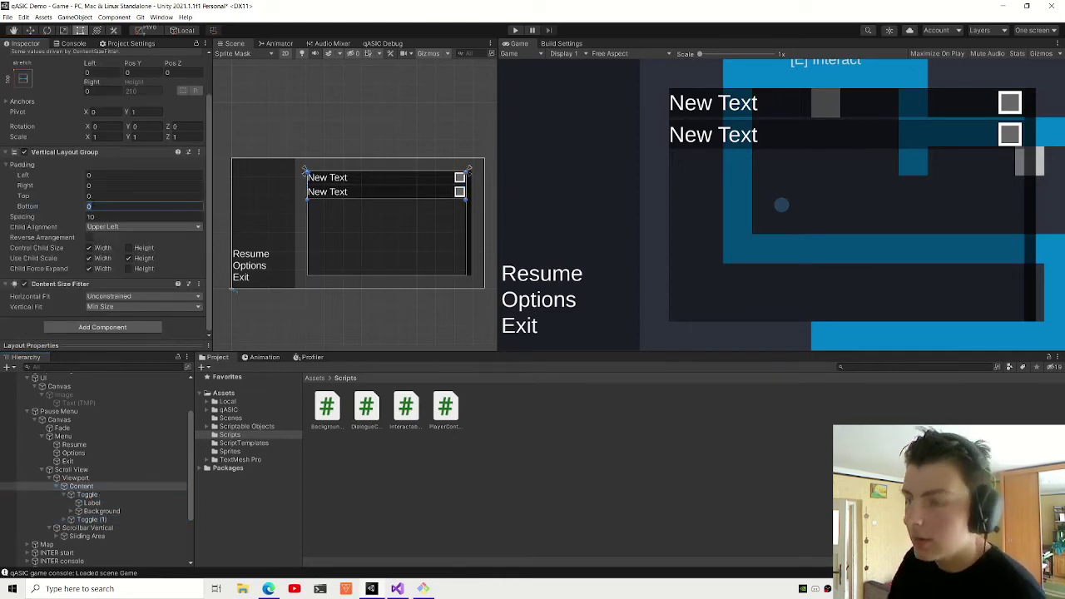
type("10")
left_click(97, 196)
type("10")
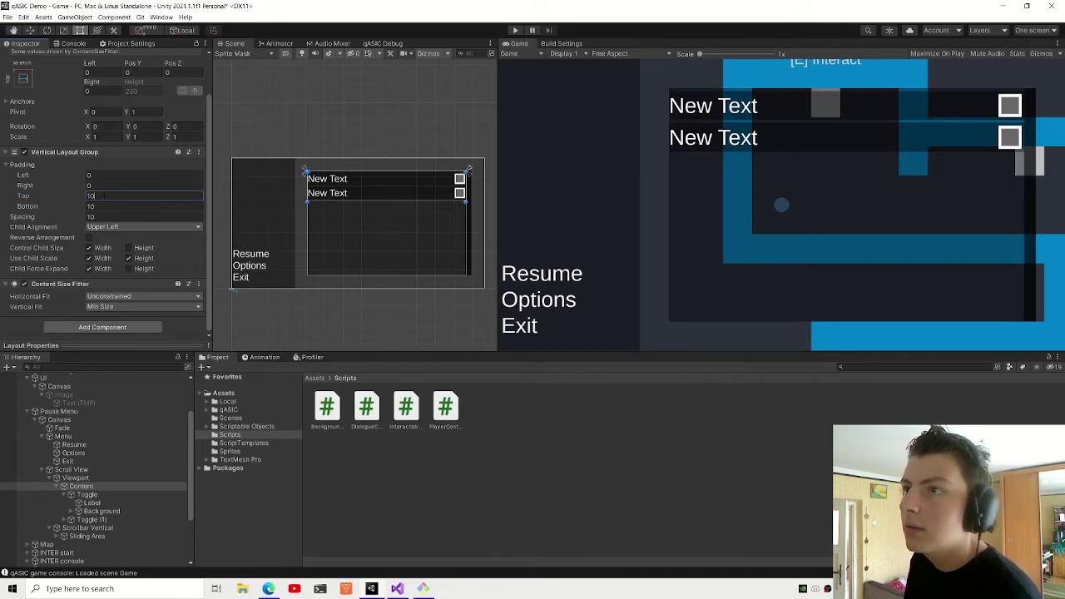
left_click(142, 184)
type("10")
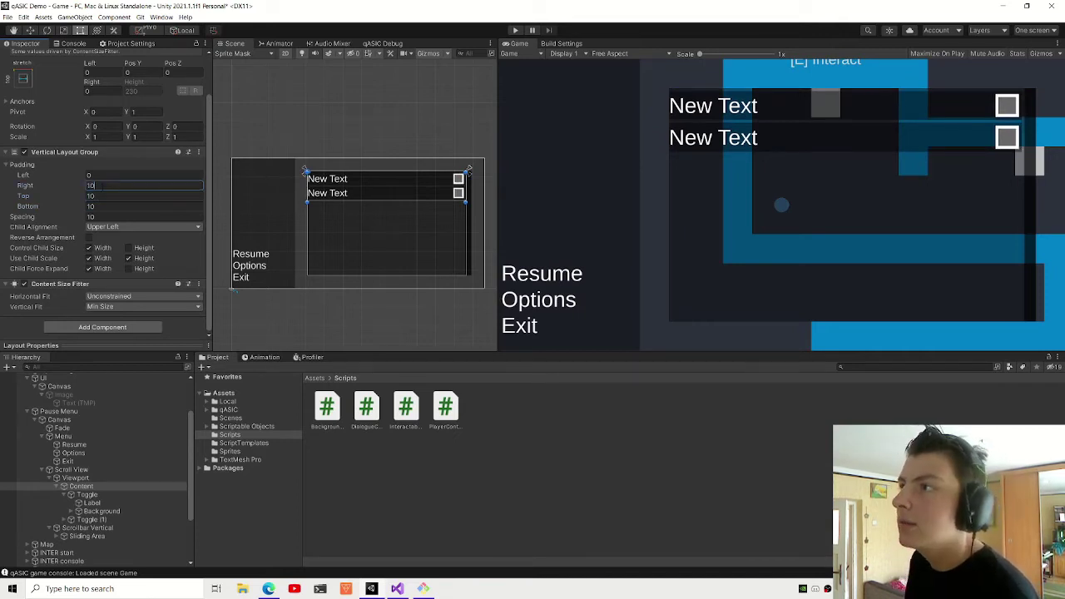
left_click(100, 176)
type("10")
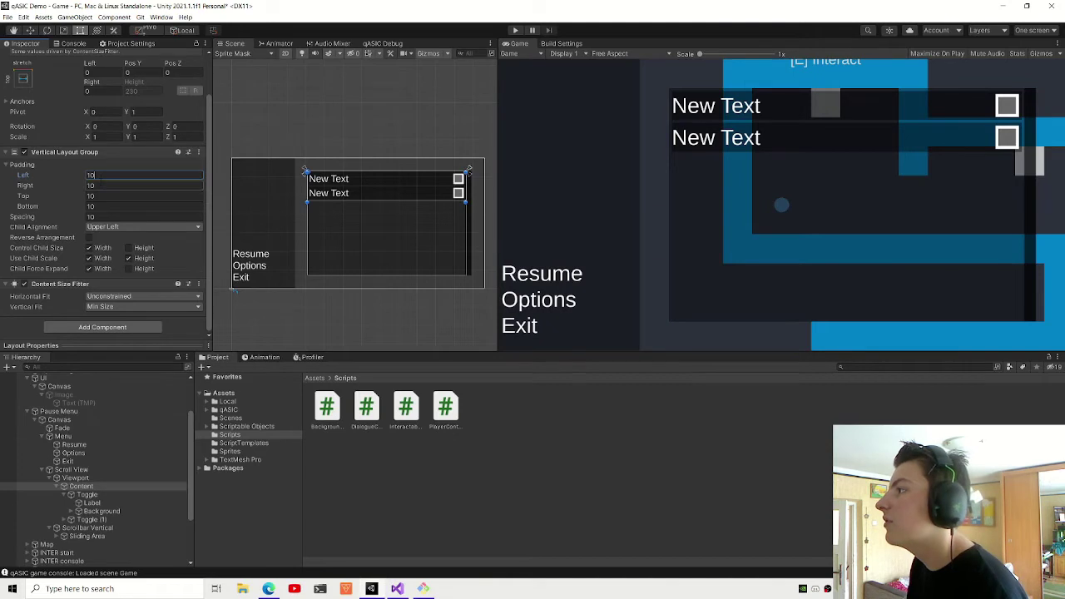
- Delete the duplicate Toggle (1), leaving a single toggle row
left_click(71, 521)
key("Delete")
left_click(86, 494)
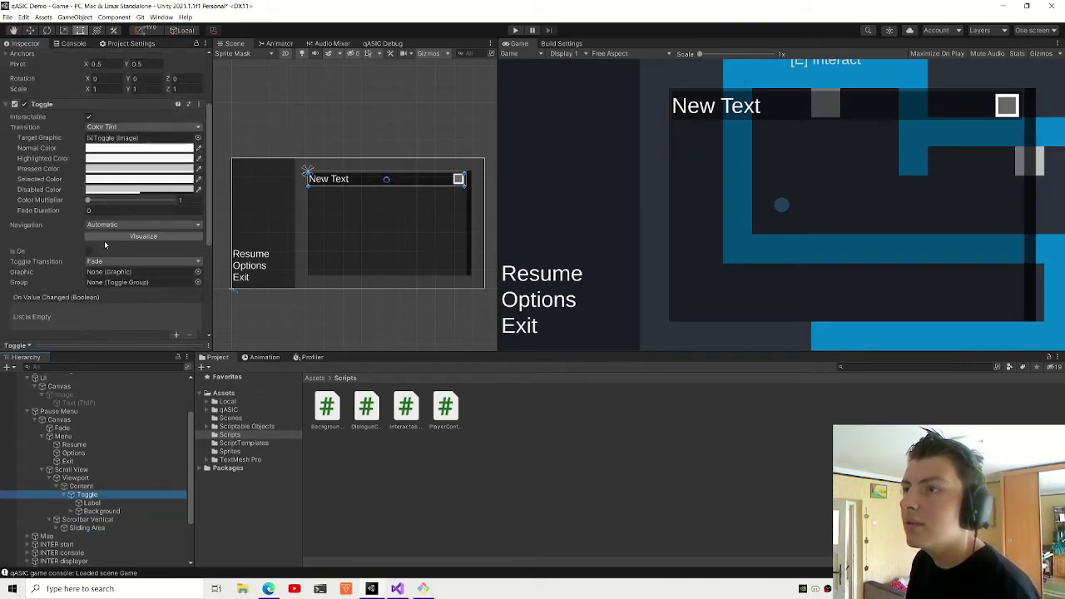
scroll(104, 240, "down", 5)
- Add the Options Toggle script to the Toggle object
left_click(108, 332)
type("option")
key("Down")
key("Down")
key("Down")
key("Down")
key("Return")
- Set the Option Name to 'fullscreen' with saving of the option turned on
scroll(196, 323, "down", 3)
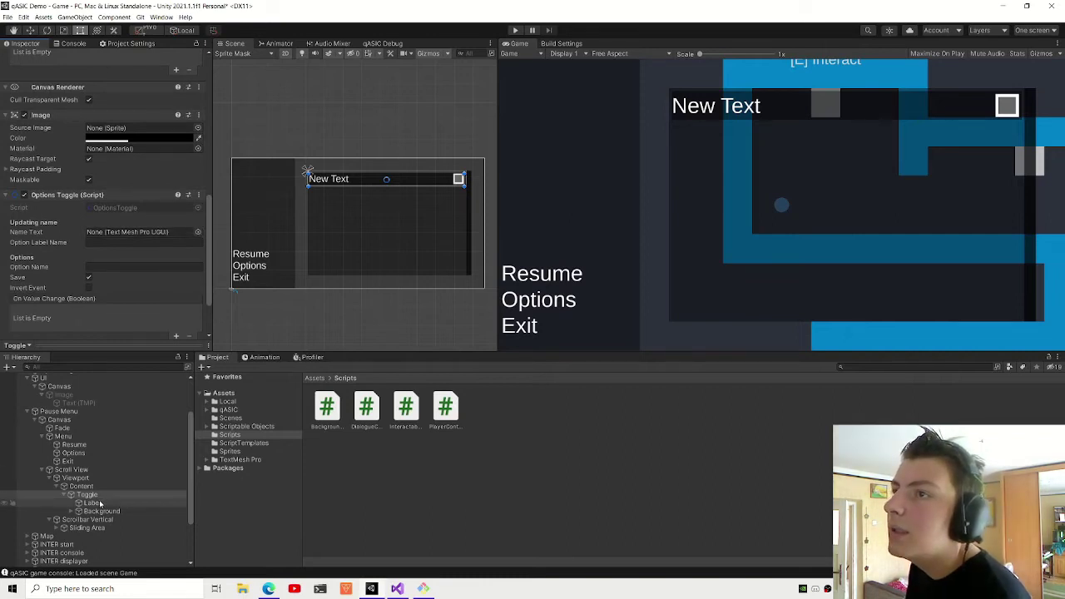
scroll(125, 266, "down", 2)
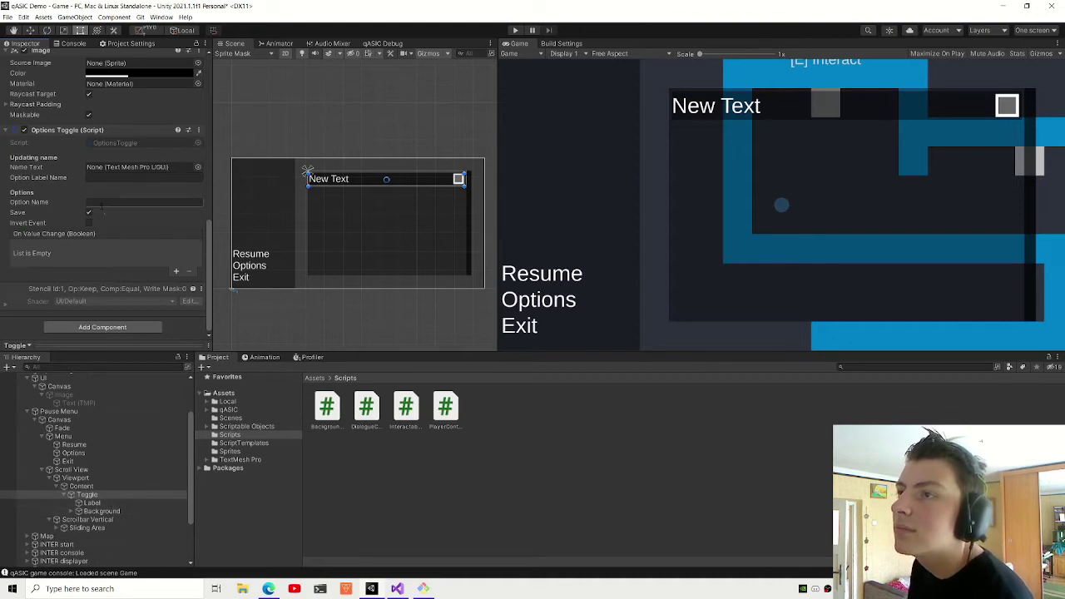
type("fullscreen")
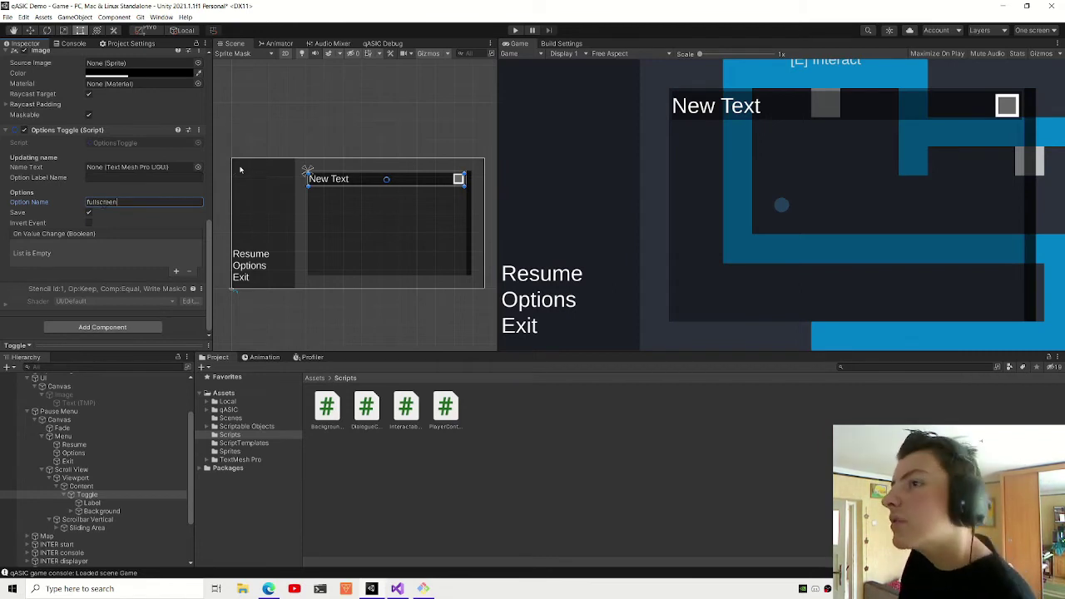
left_click(89, 213)
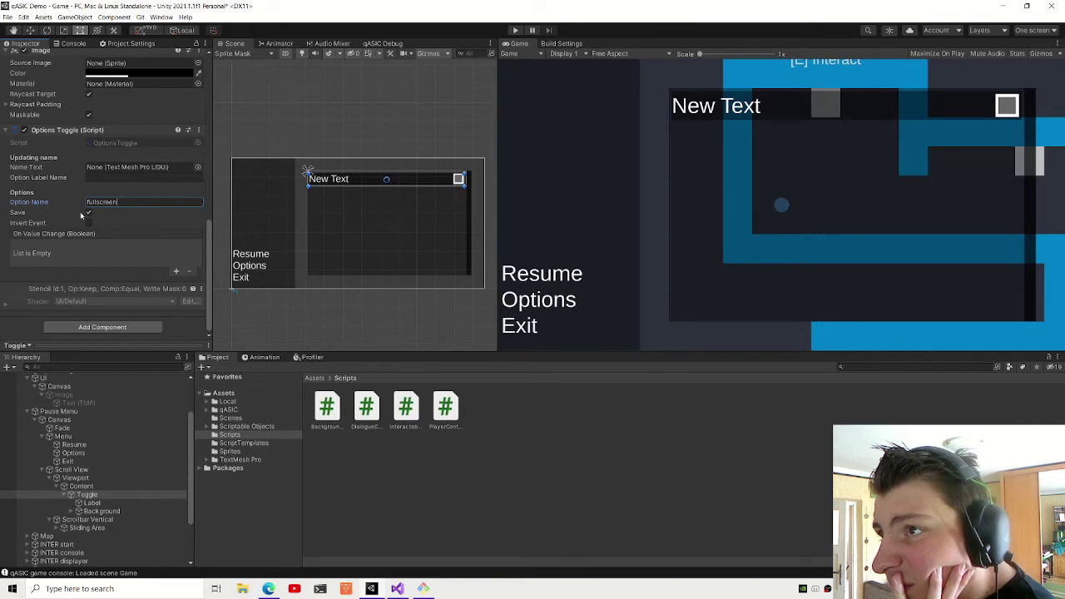
left_click(88, 214)
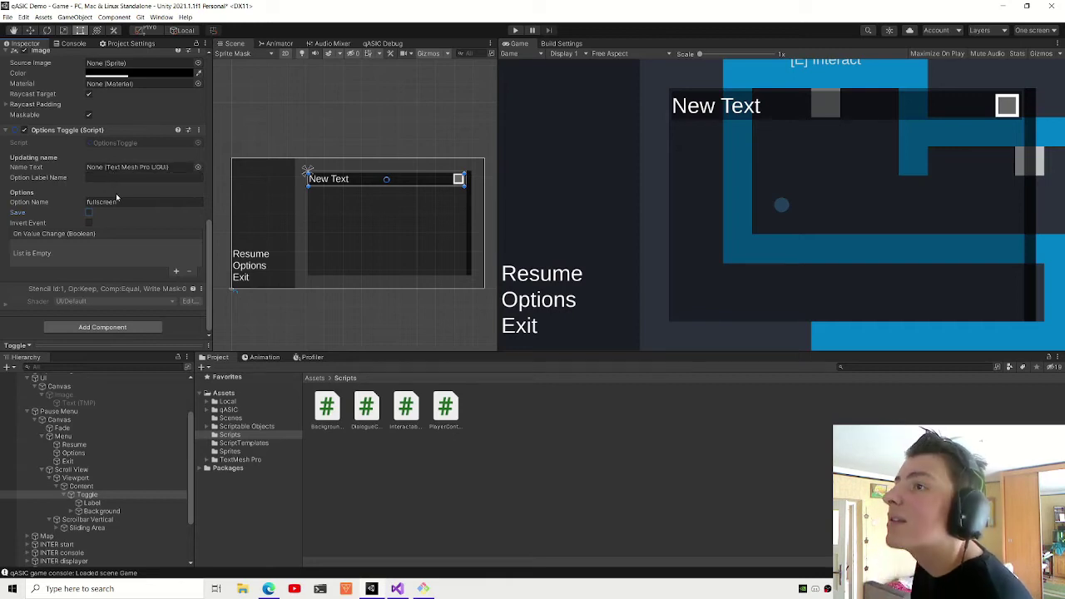
left_click(89, 213)
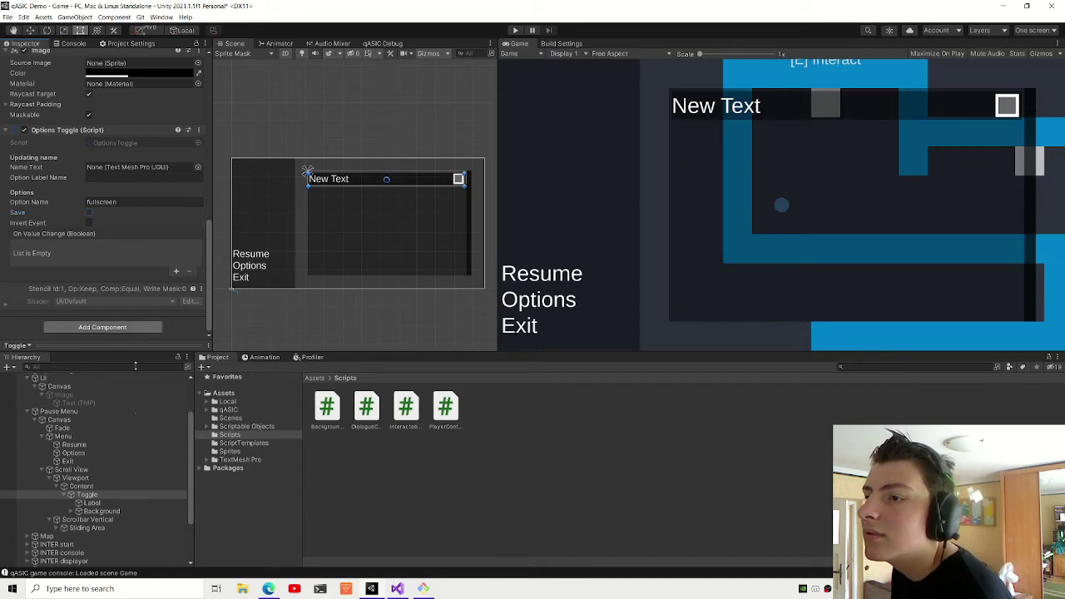
left_click(88, 496)
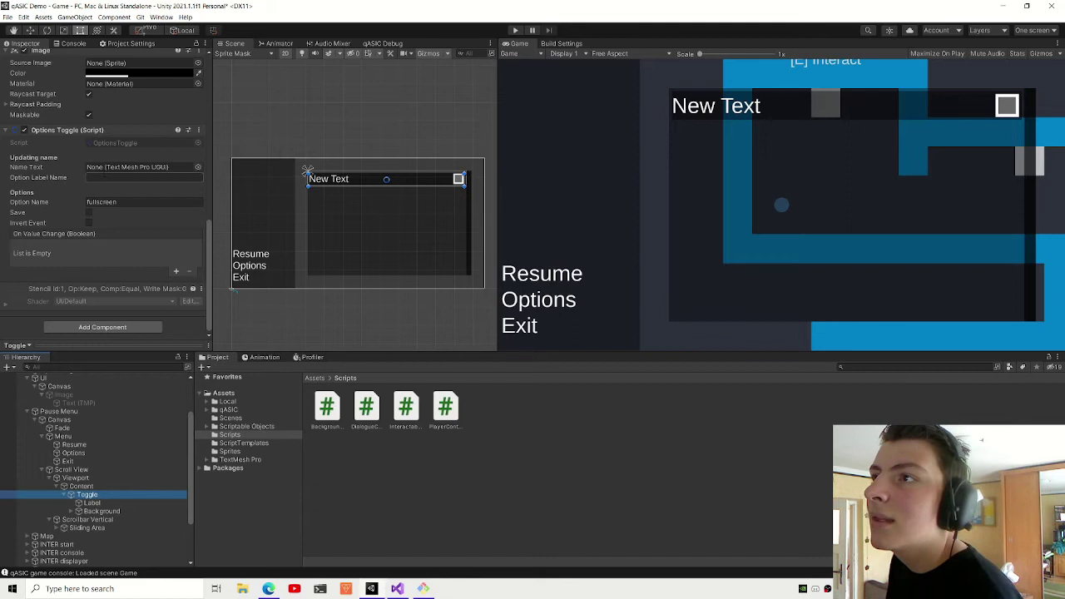
- Enter Play mode and show the qASIC Debug window's Console page
left_click(143, 177)
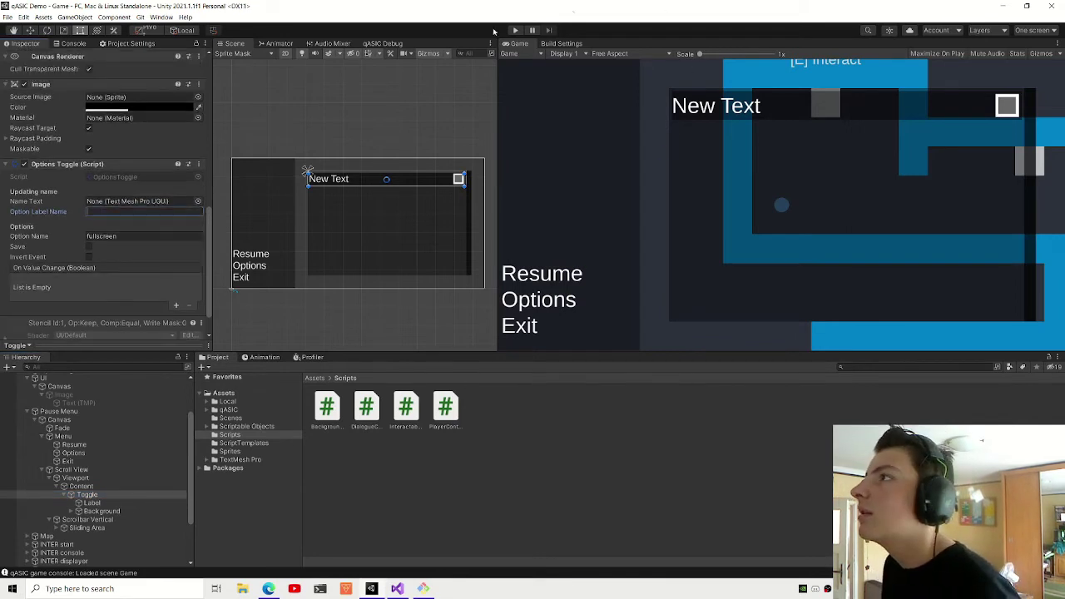
left_click(515, 31)
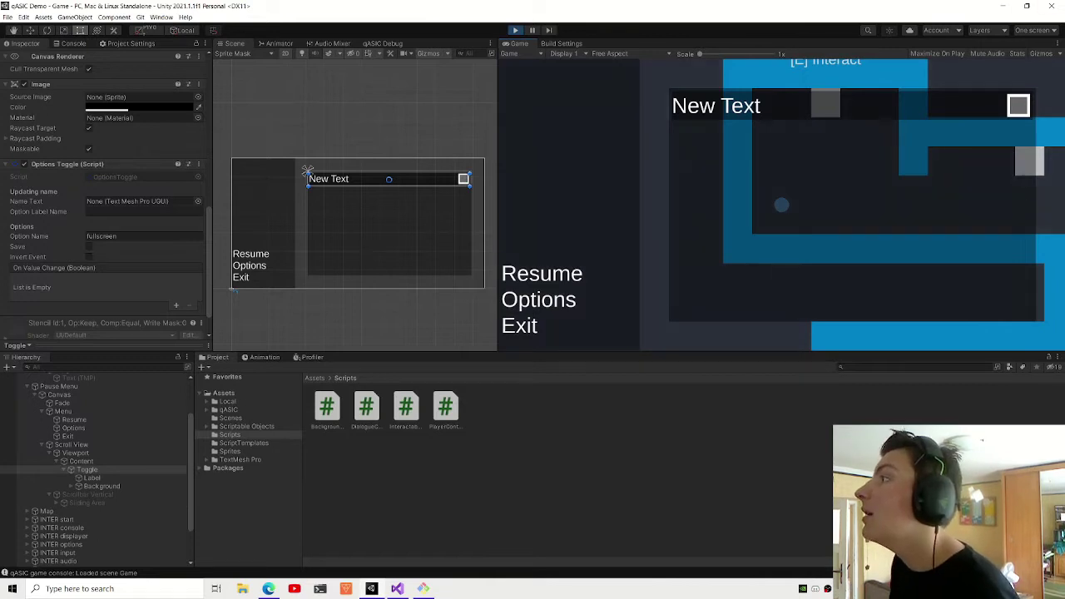
key("q")
key("t")
left_click(382, 43)
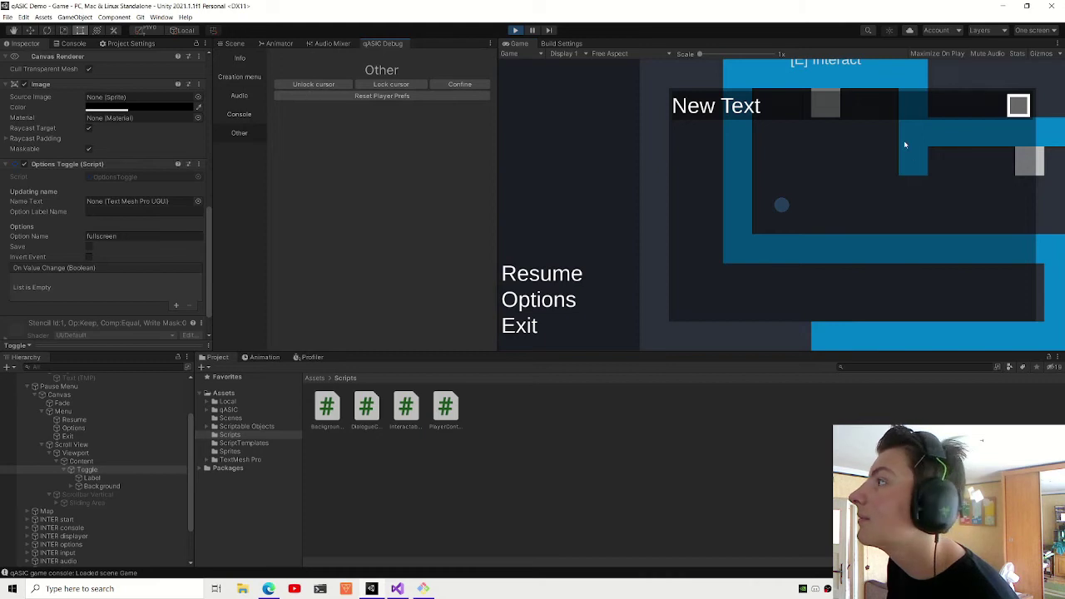
left_click(239, 76)
left_click(244, 115)
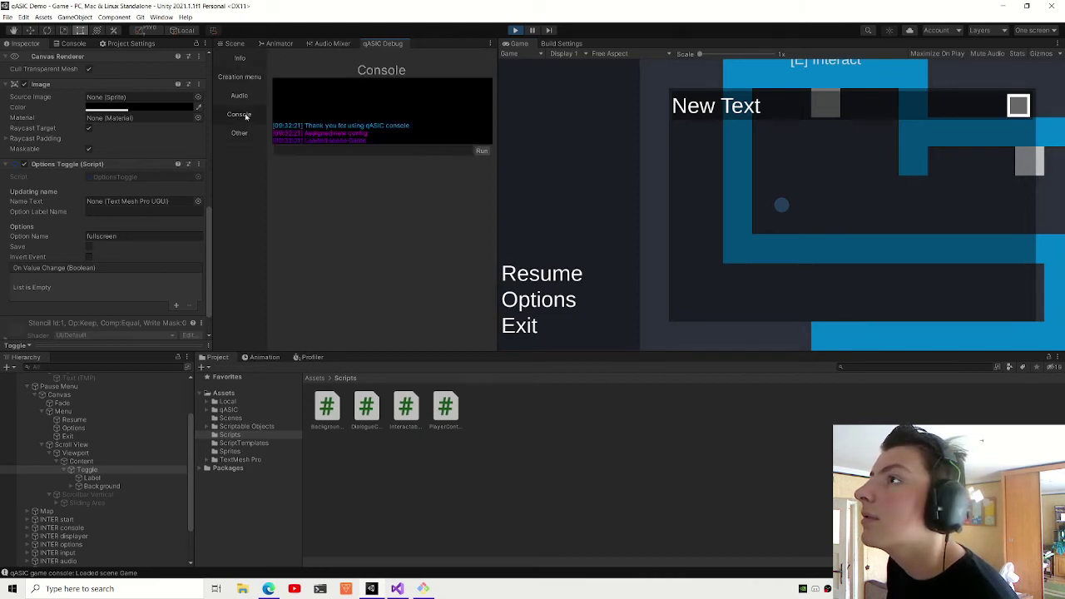
- Flip the in-game fullscreen toggle, check the logged changes, then stop Play mode
left_click(978, 108)
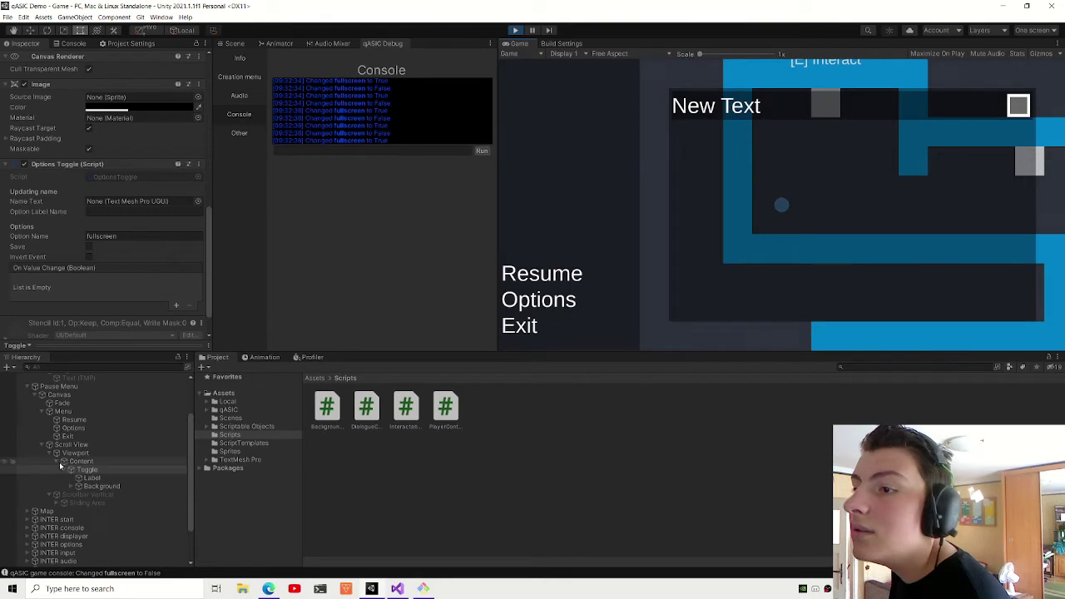
scroll(152, 246, "up", 5)
scroll(150, 228, "up", 4)
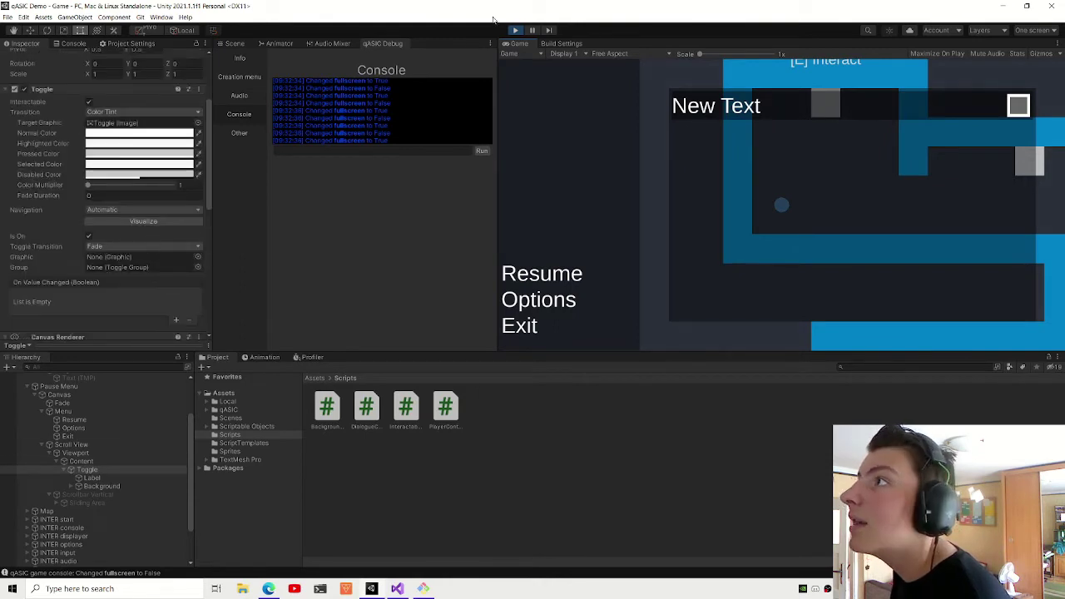
left_click(515, 30)
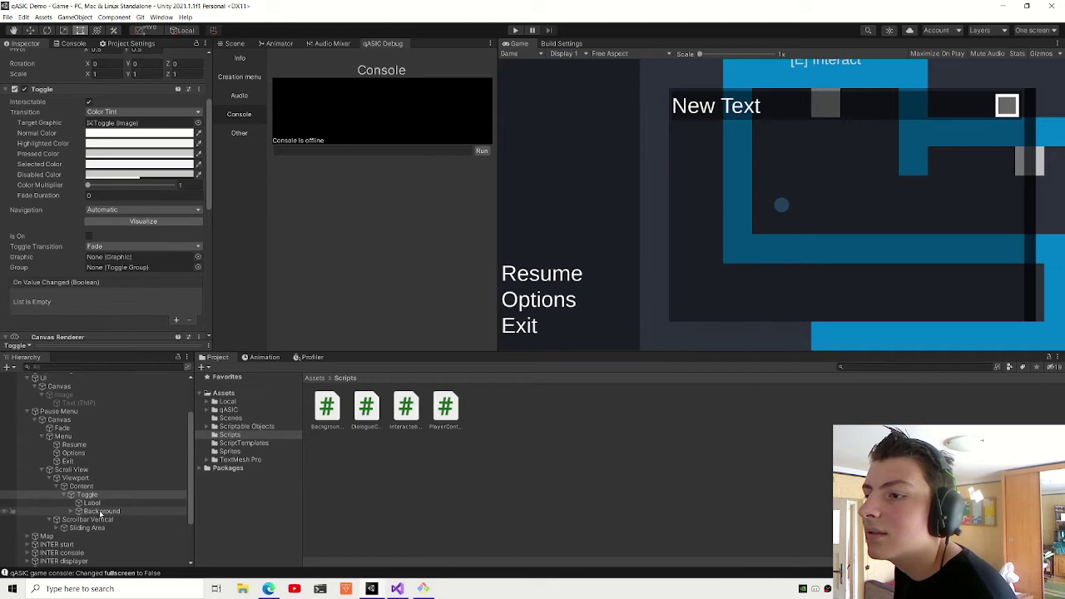
- Expand Background and drag its Image into the Toggle's Graphic field
left_click(71, 511)
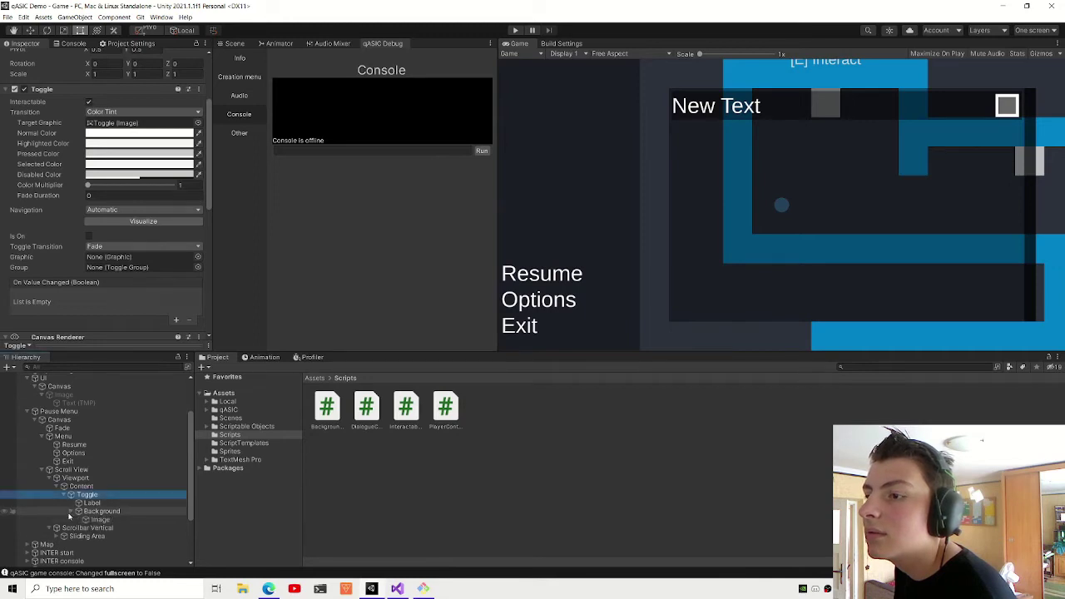
left_click_drag(96, 520, 140, 263)
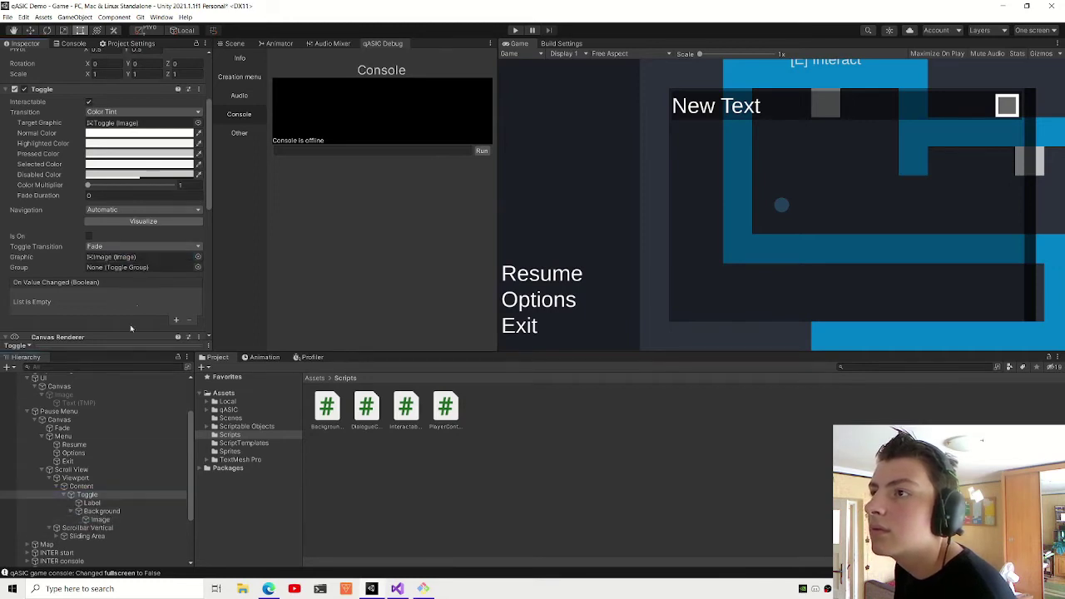
scroll(34, 419, "up", 3)
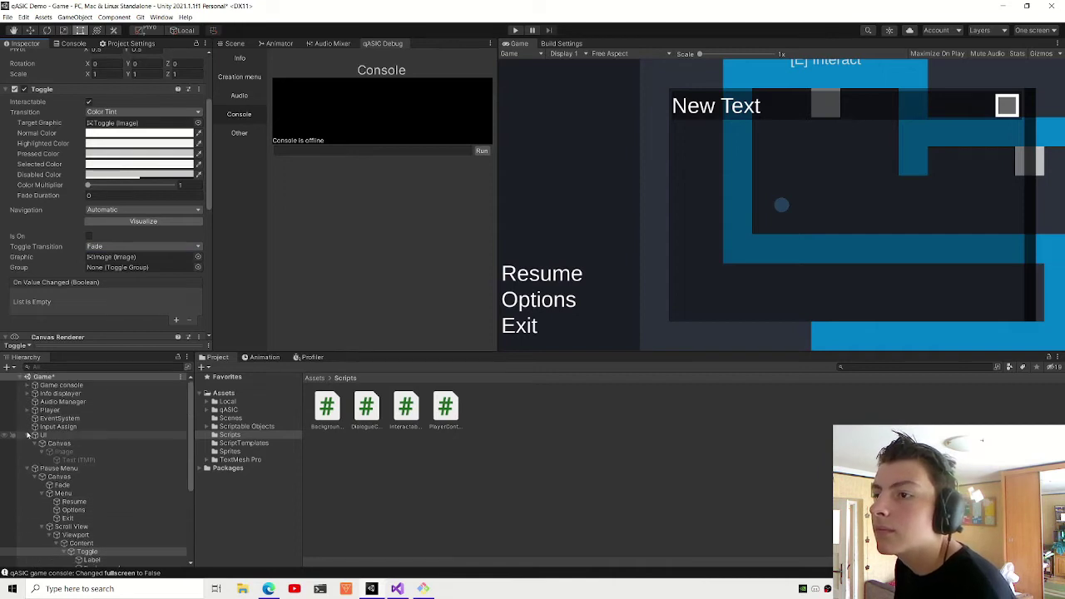
- Select the Input Assign object in the Hierarchy and start Play mode
right_click(71, 379)
mouse_move(106, 488)
mouse_move(194, 531)
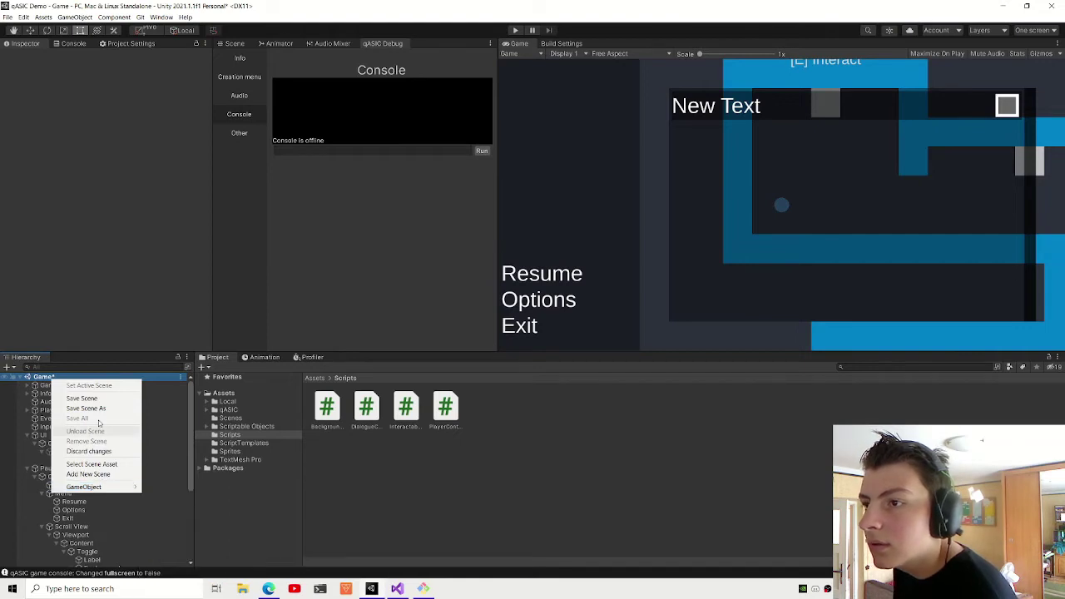
left_click(45, 380)
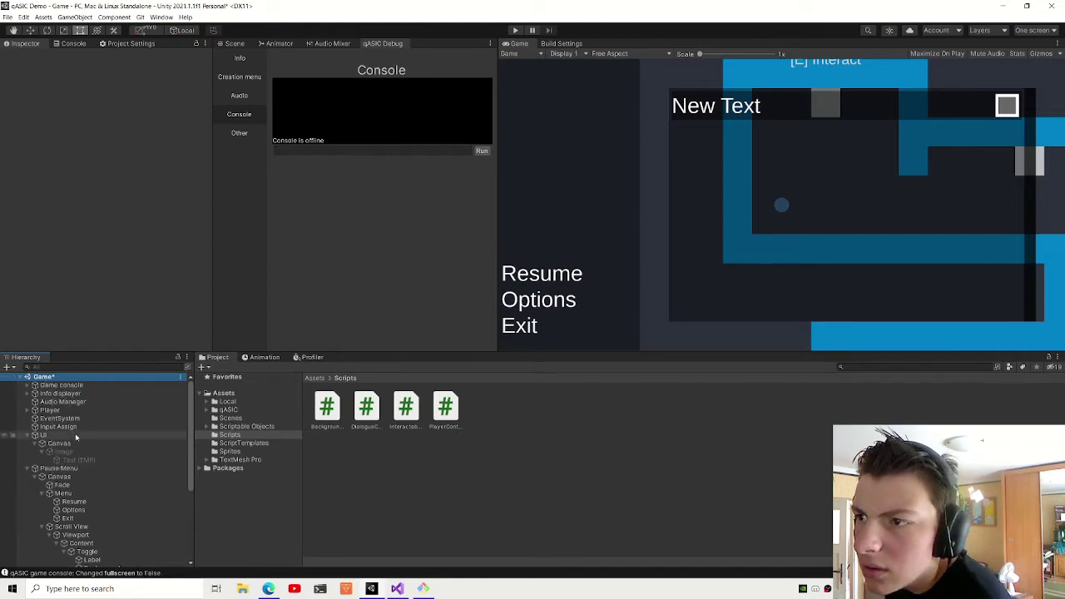
left_click(72, 427)
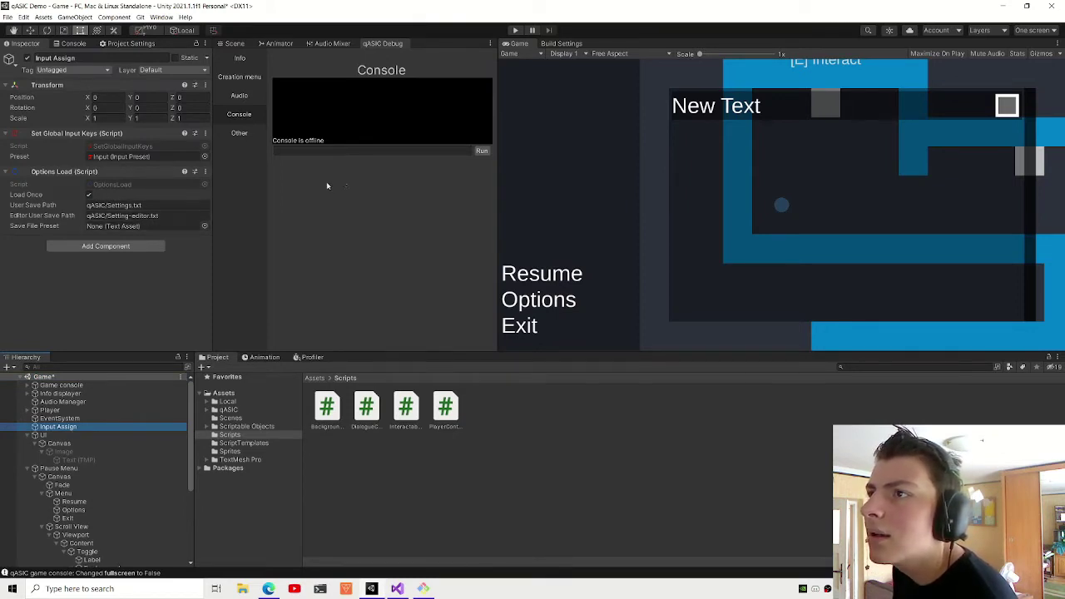
left_click(515, 30)
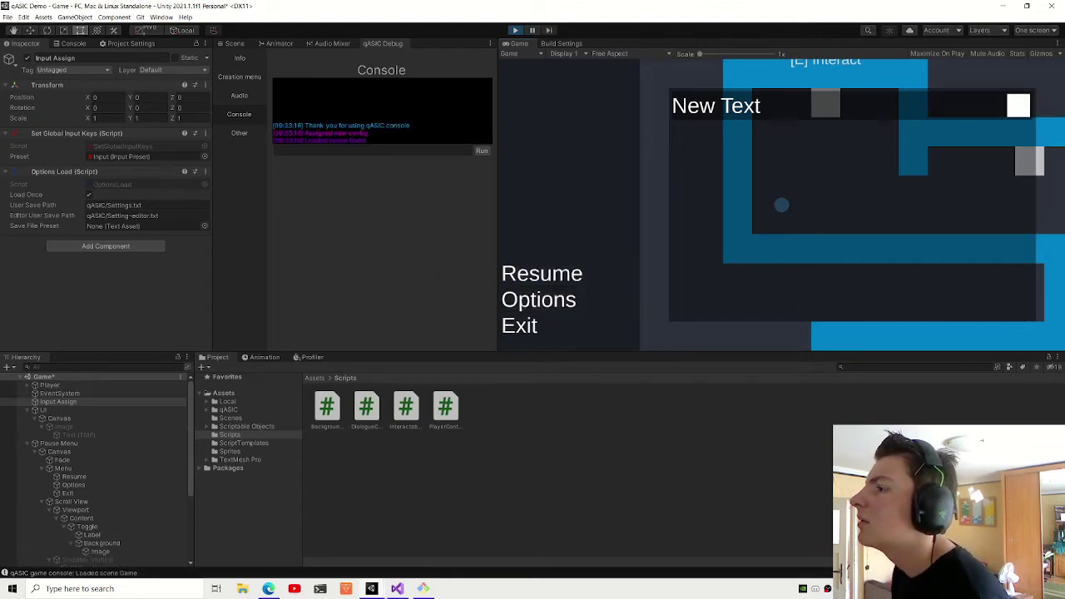
- Toggle fullscreen off and on repeatedly while watching the qASIC console log, then stop playing
left_click(239, 133)
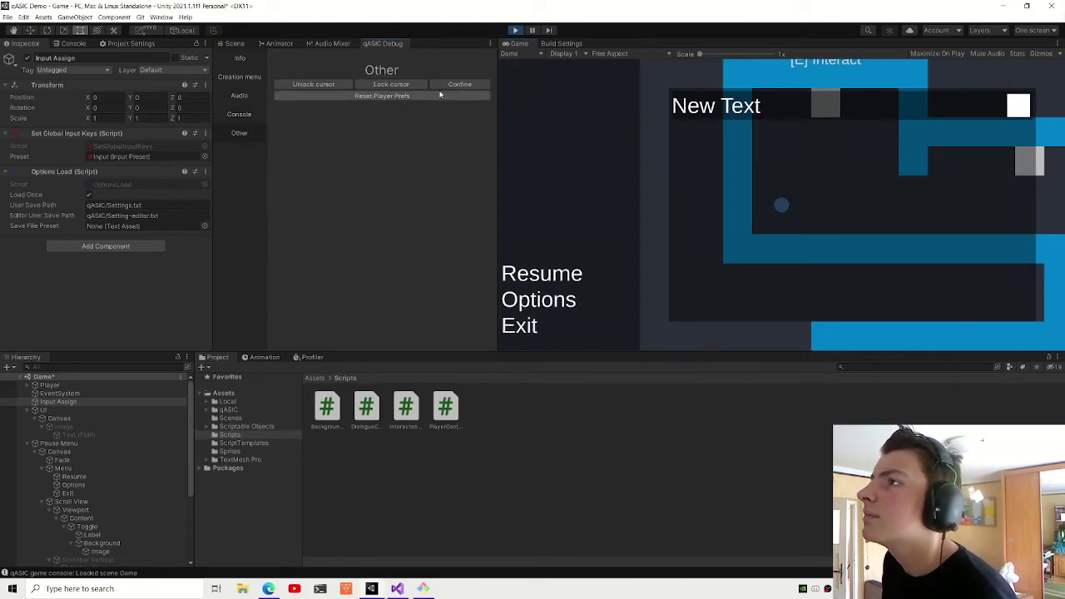
left_click(238, 114)
left_click(1019, 105)
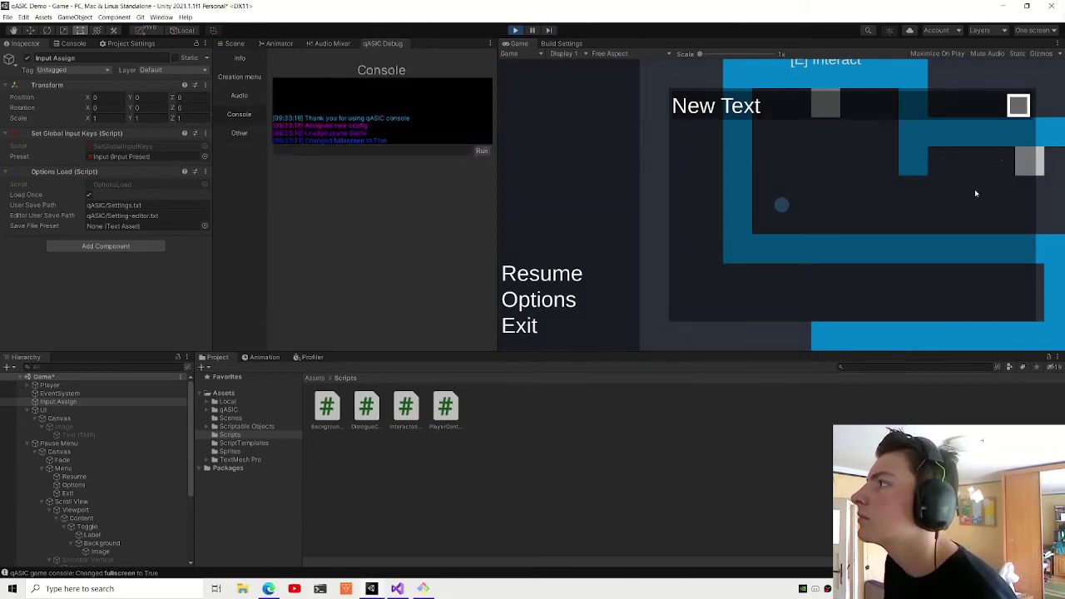
left_click(1017, 109)
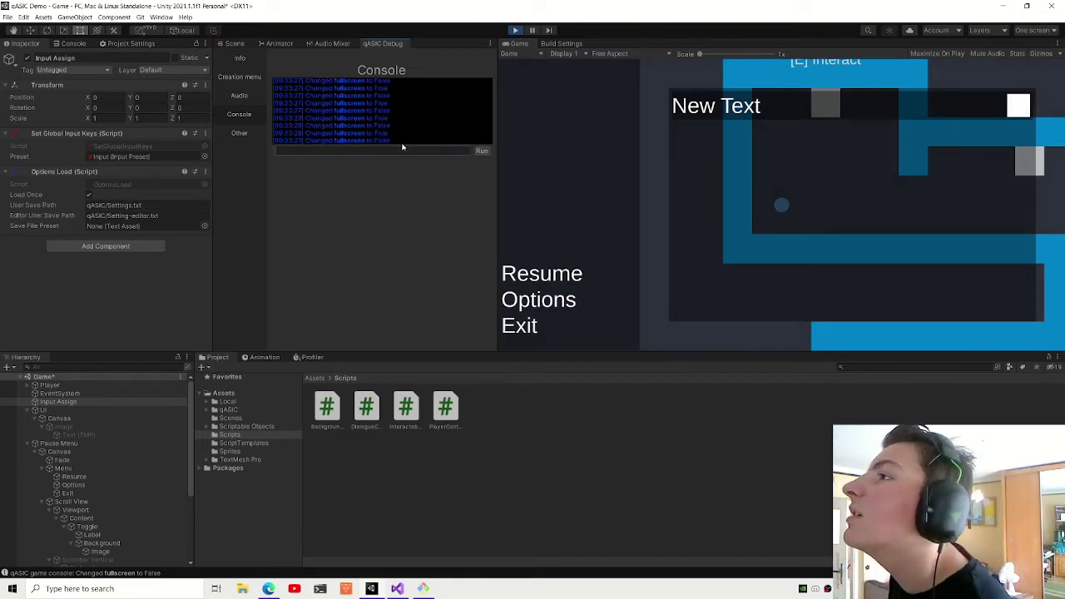
left_click(1011, 110)
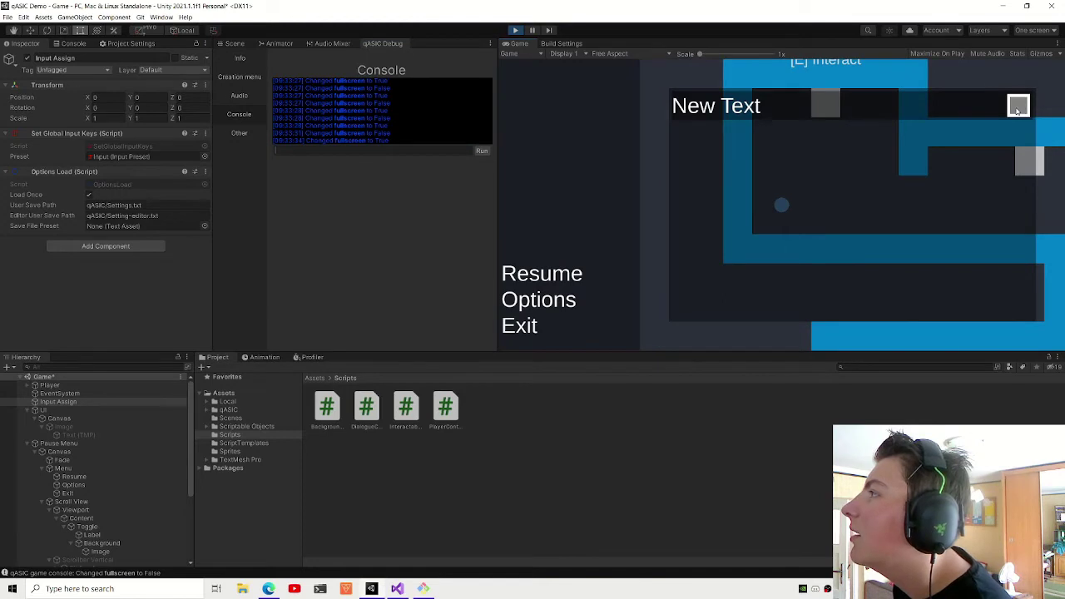
left_click(1020, 113)
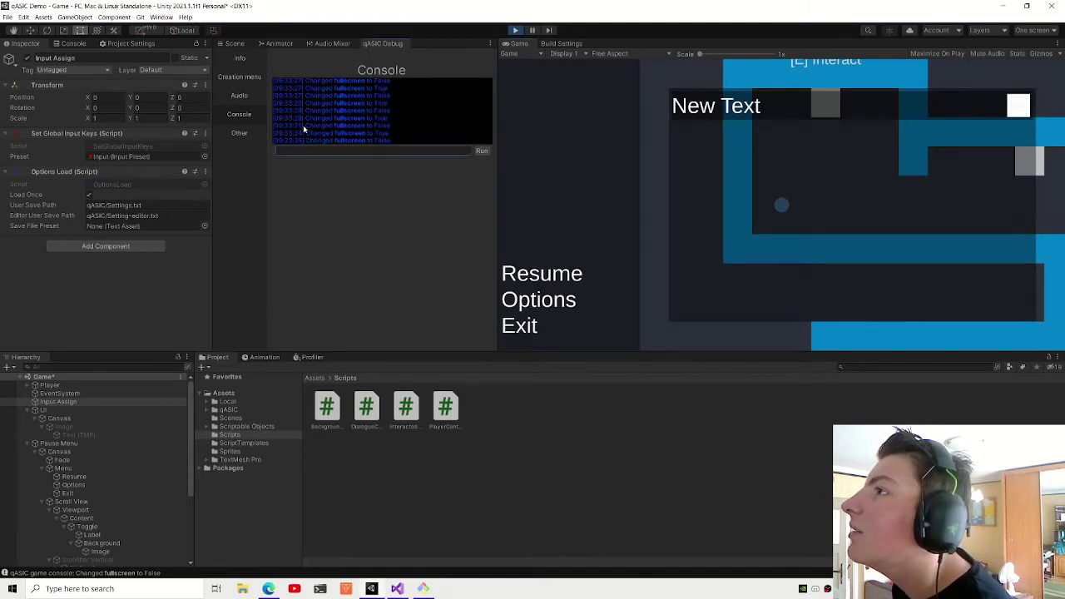
left_click(1023, 113)
left_click(1017, 108)
left_click(409, 121)
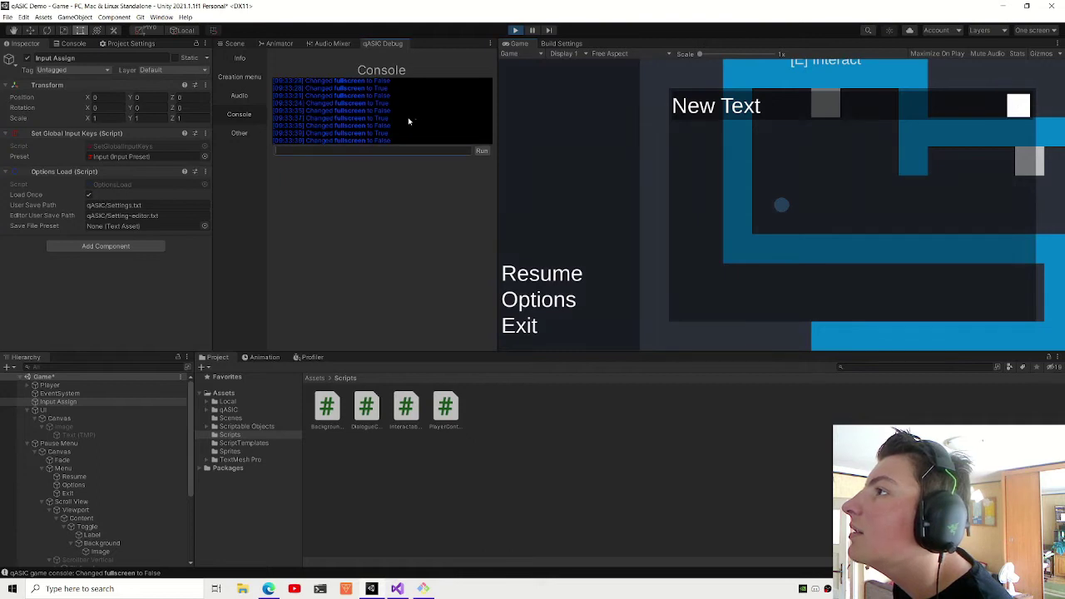
left_click(513, 31)
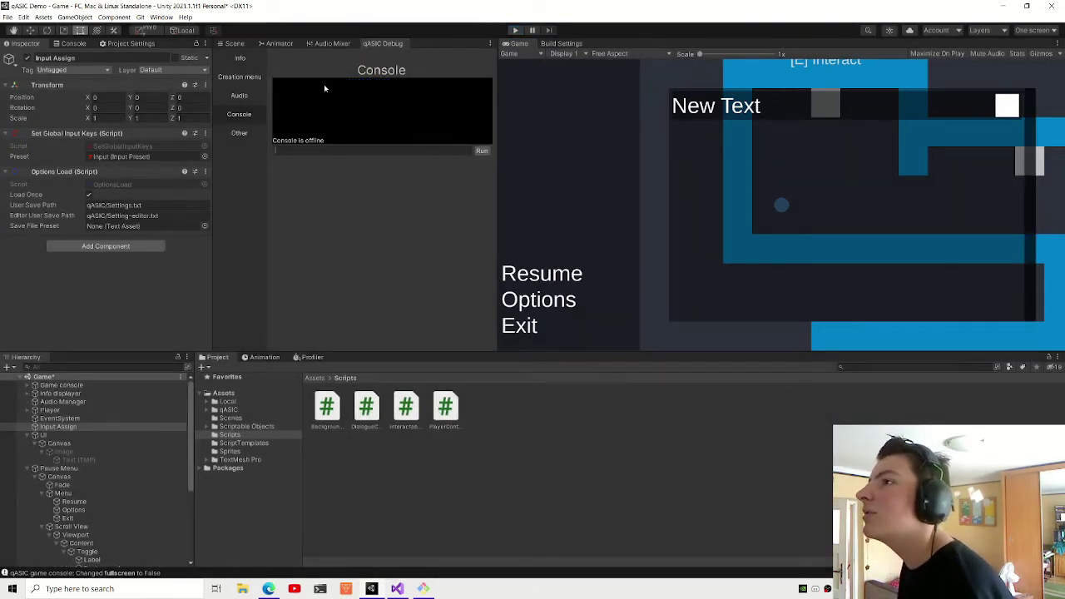
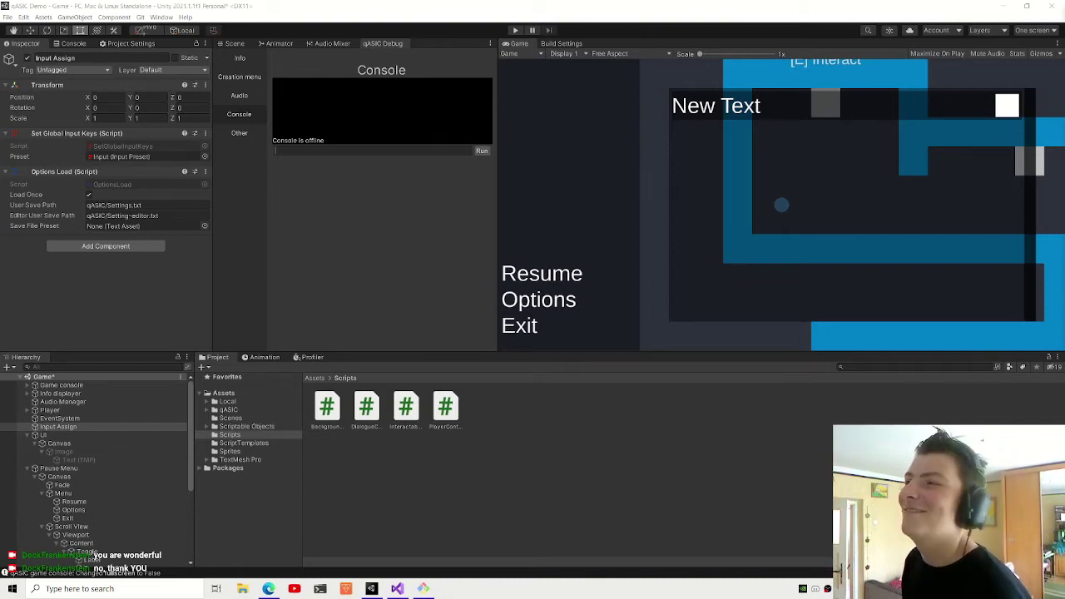
- Show the pause menu in the Scene view and select its Toggle, bringing up its Options Toggle script (option name fullscreen)
left_click(329, 149)
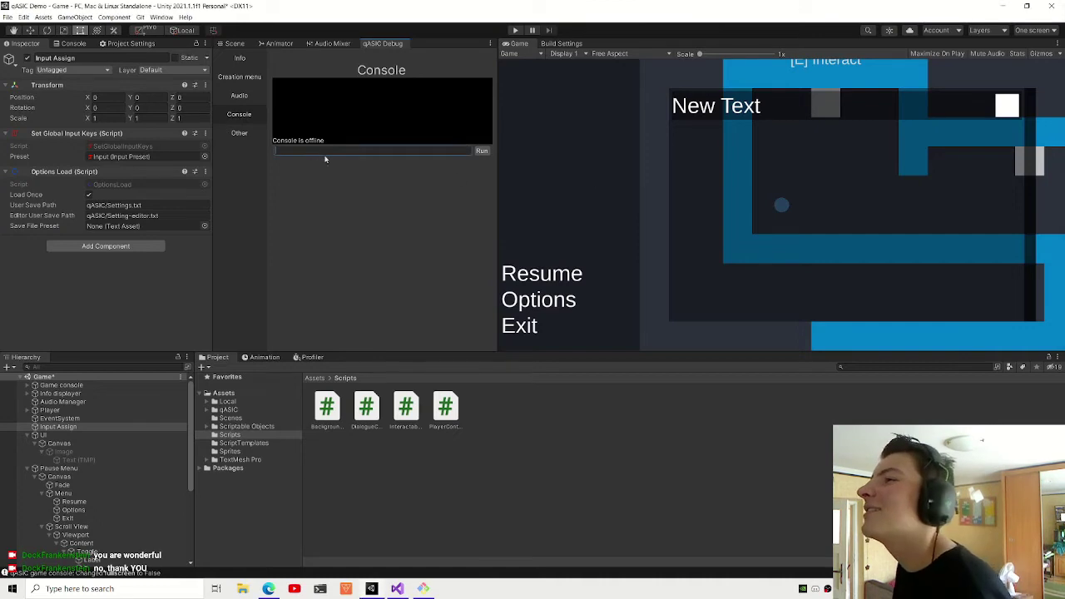
left_click(233, 43)
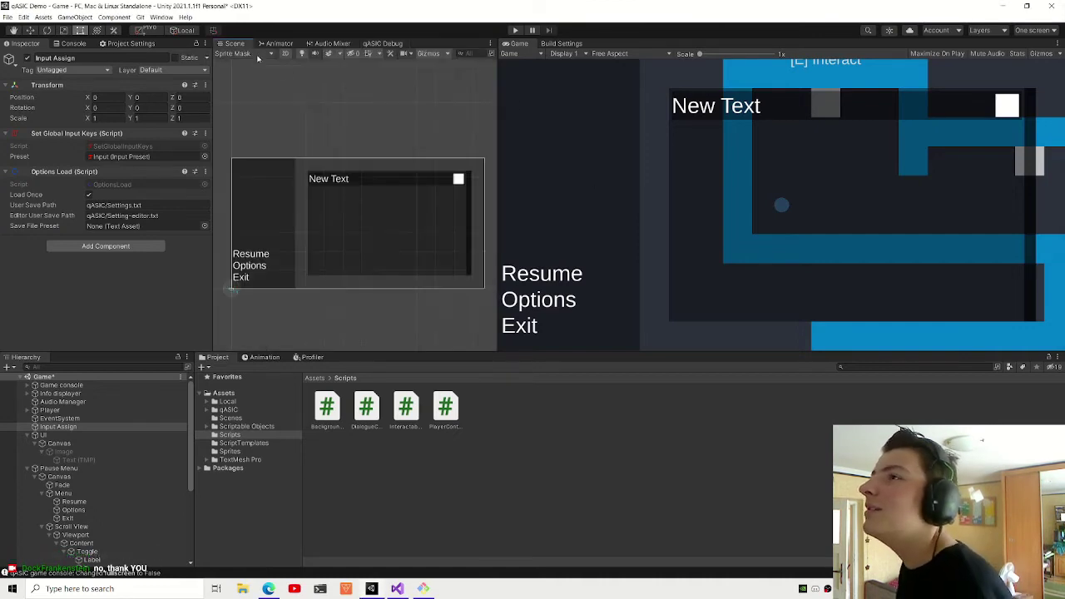
scroll(338, 104, "up", 2)
left_click(372, 172)
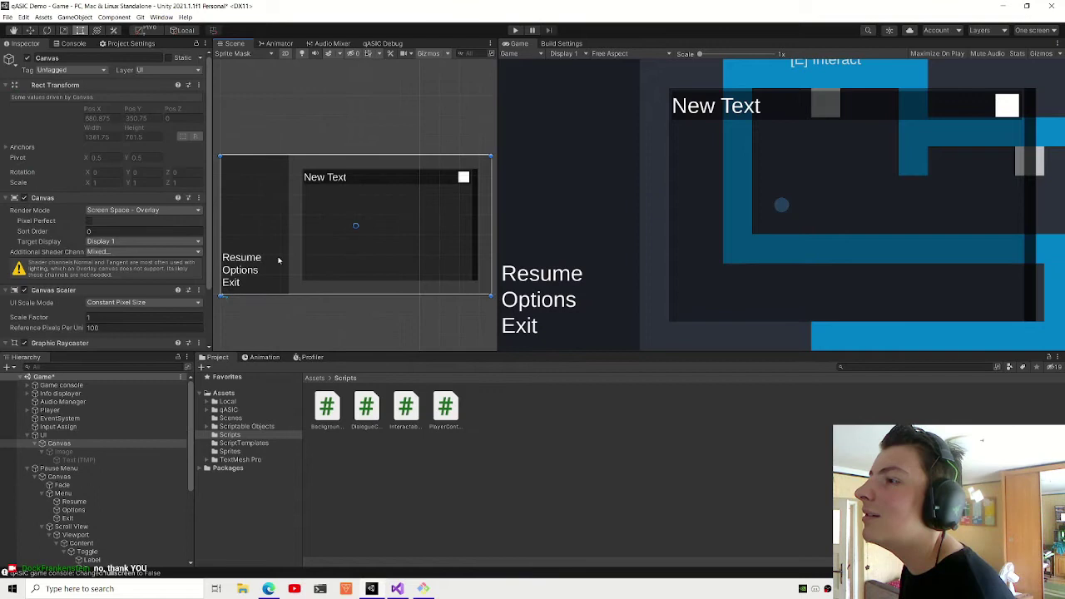
scroll(74, 463, "down", 3)
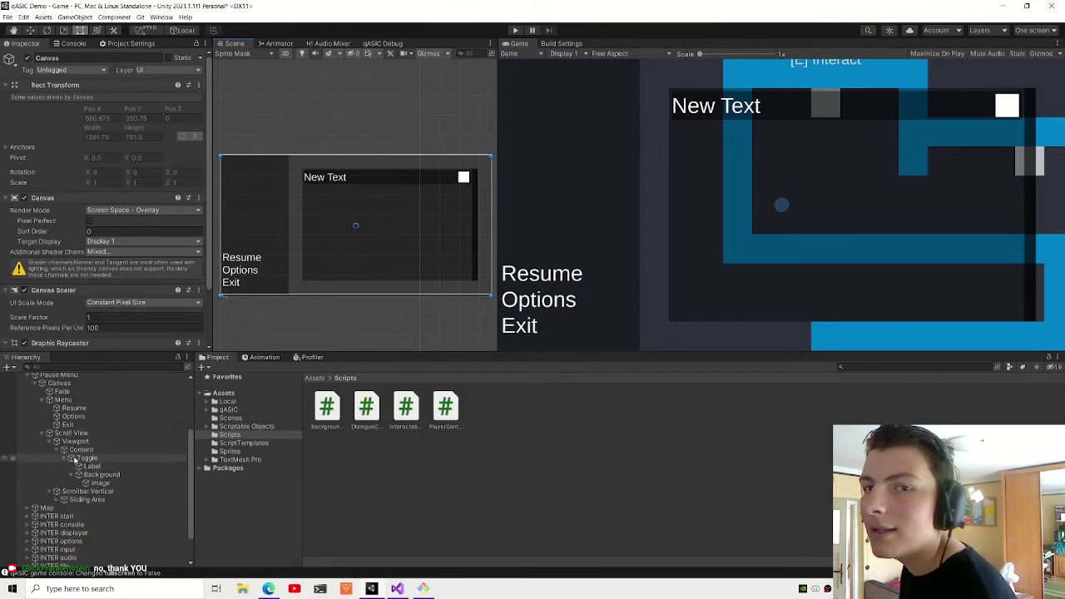
left_click(76, 458)
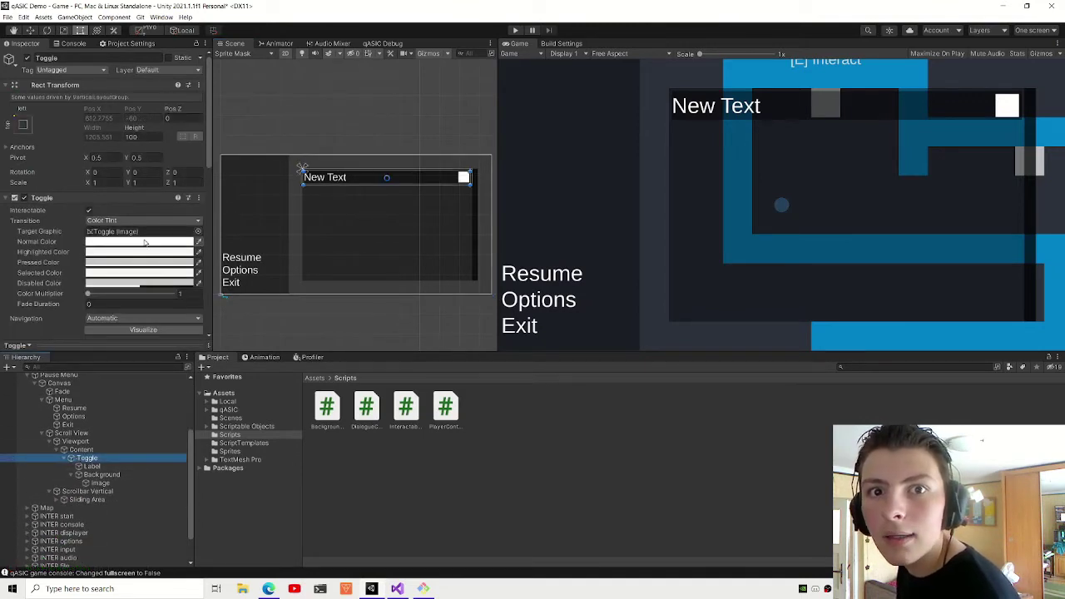
scroll(150, 233, "down", 5)
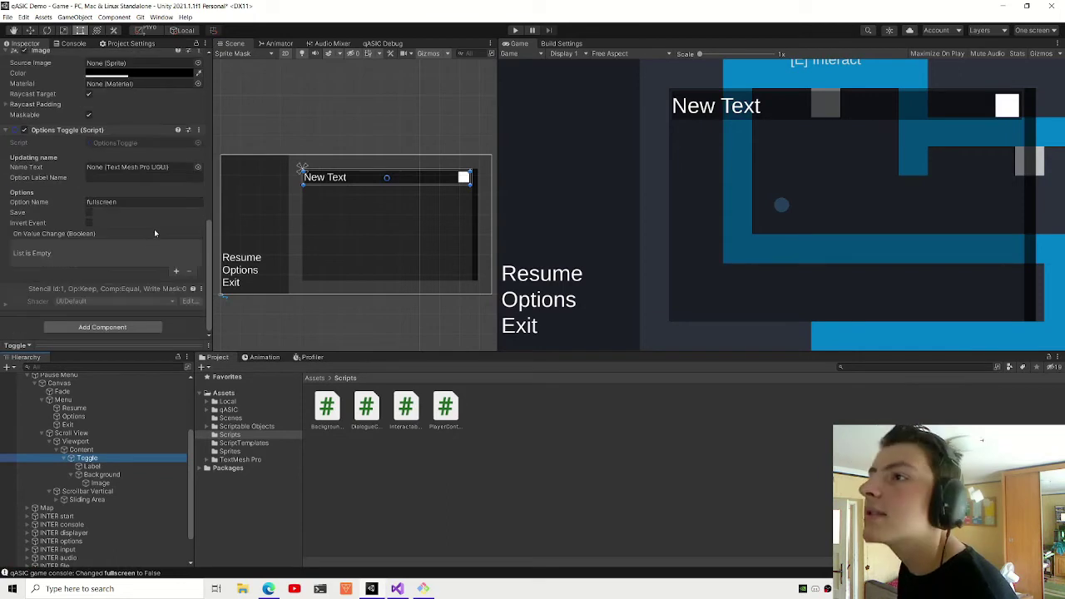
left_click(102, 169)
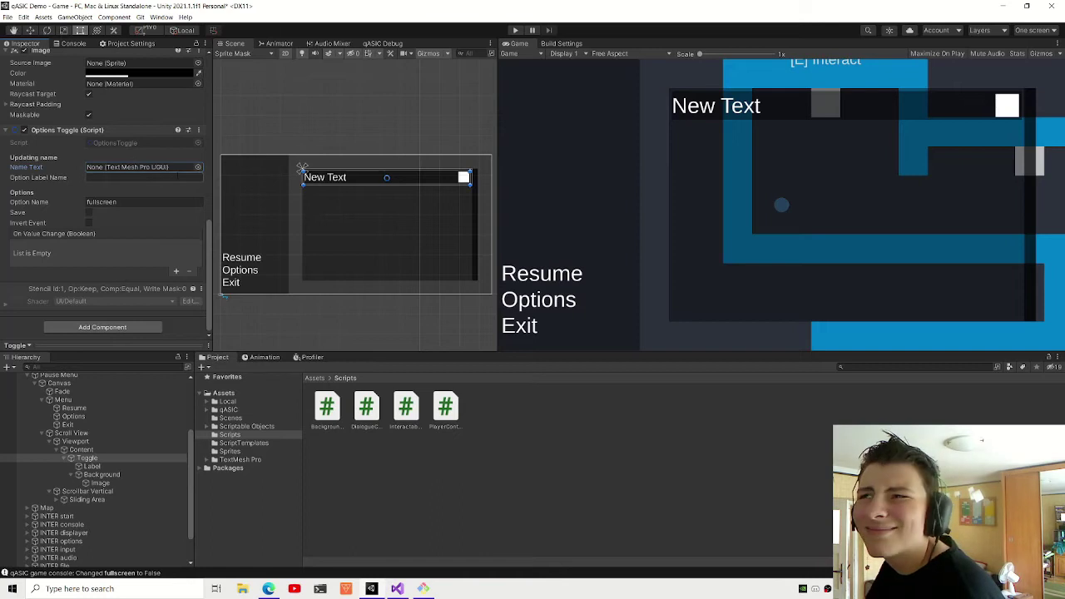
left_click(180, 177)
left_click(181, 167)
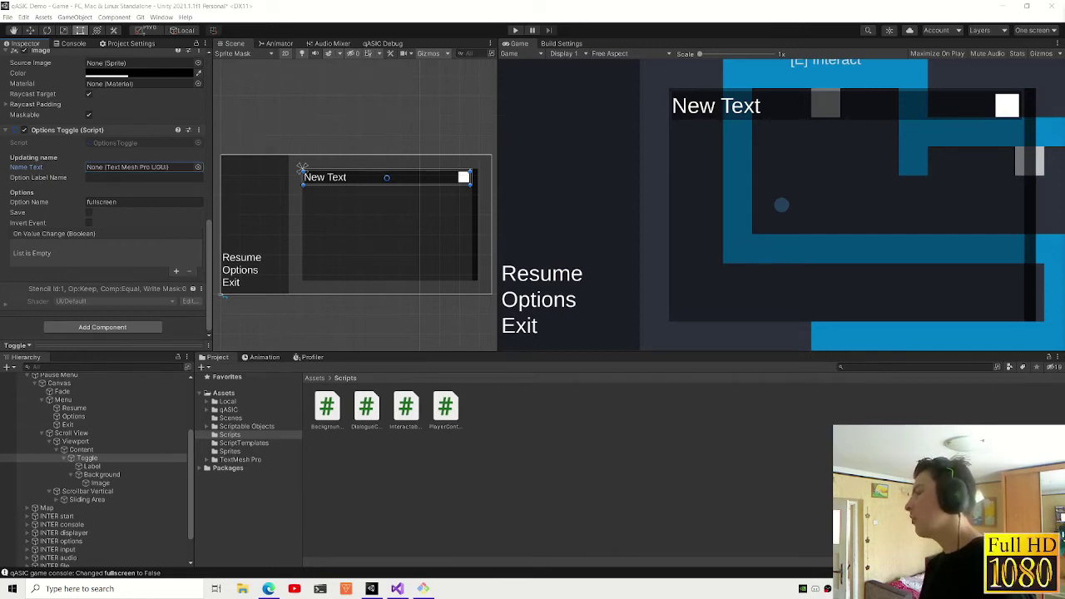
left_click(158, 177)
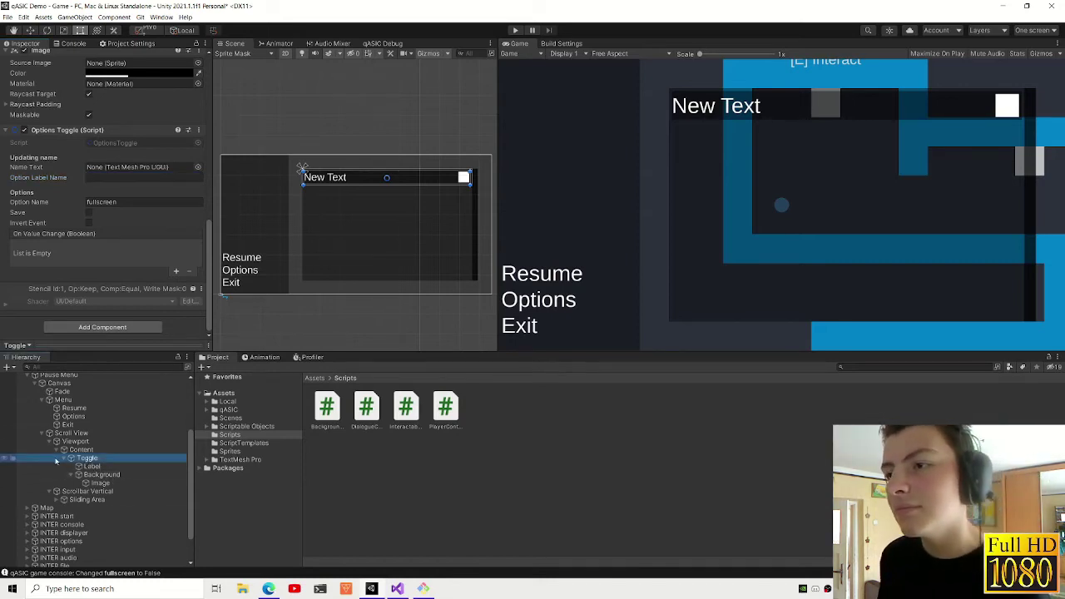
- Change the toggle's Label text to 'Fullscreen'
left_click(87, 459)
left_click(92, 467)
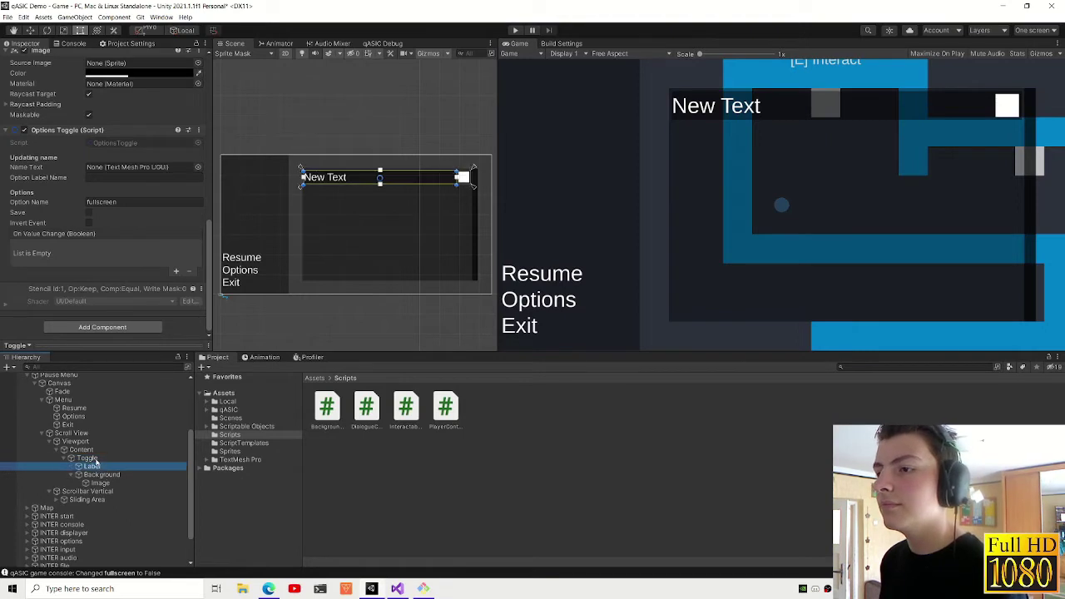
left_click(75, 258)
type("Fullscreen")
left_click(65, 459)
- Duplicate the Fullscreen toggle with Ctrl+D, creating Toggle (1)
left_click(65, 460)
left_click(80, 450)
left_click(105, 459)
key("ctrl+d")
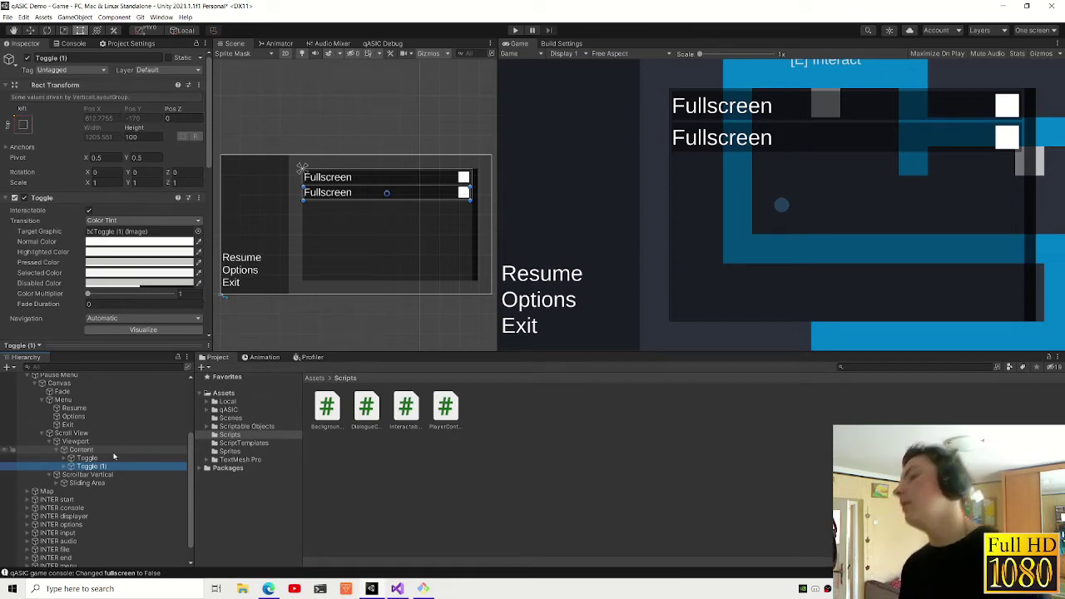
left_click(65, 468)
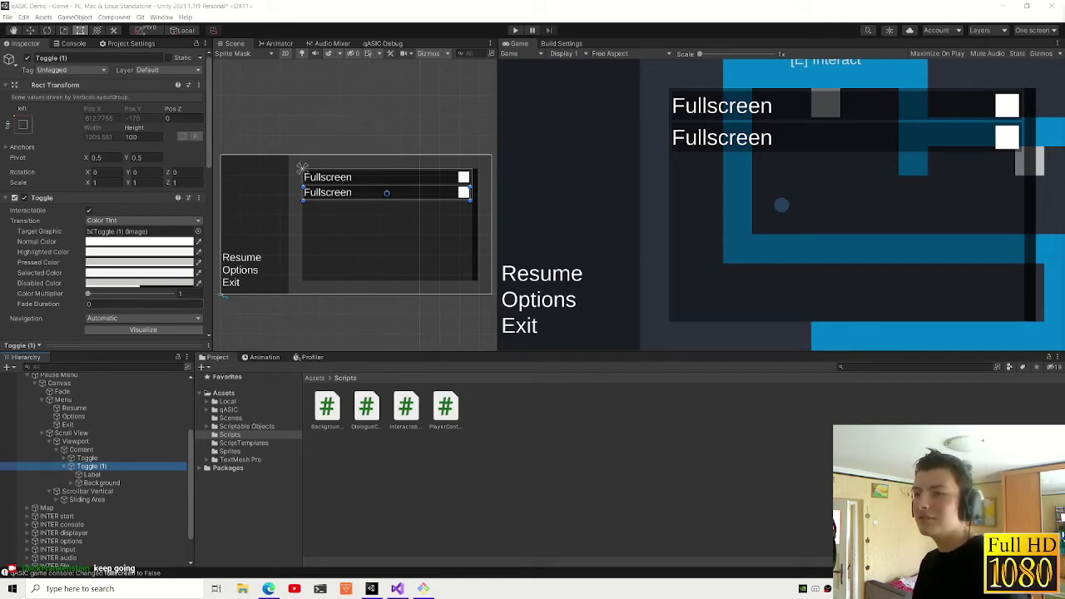
- Set Toggle (1)'s Options Toggle option name to 'vsync'
scroll(103, 271, "down", 5)
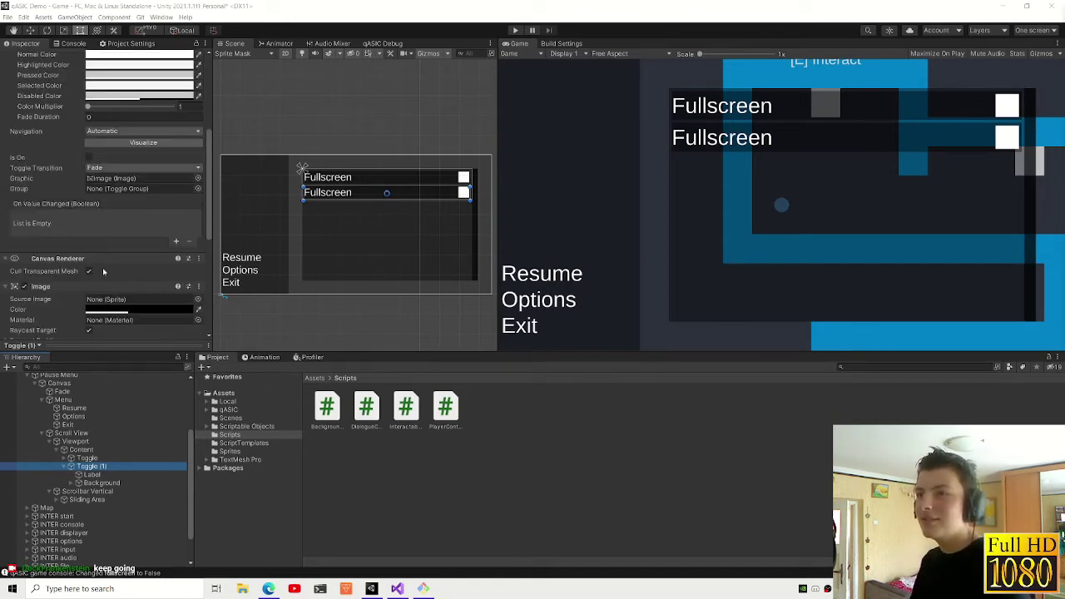
left_click(64, 467)
left_click(87, 458)
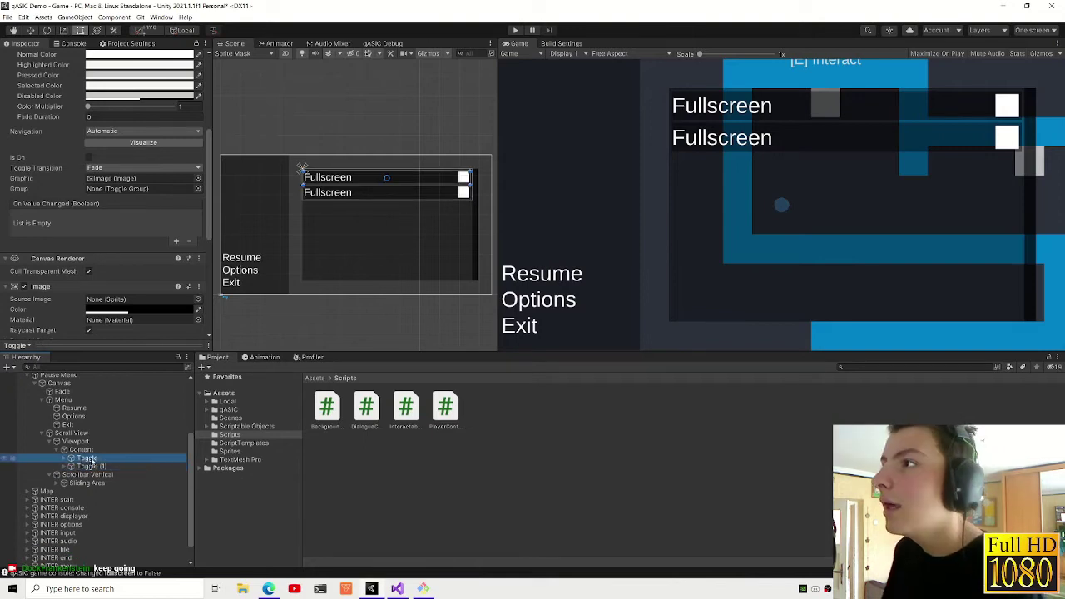
left_click(94, 459)
type("F")
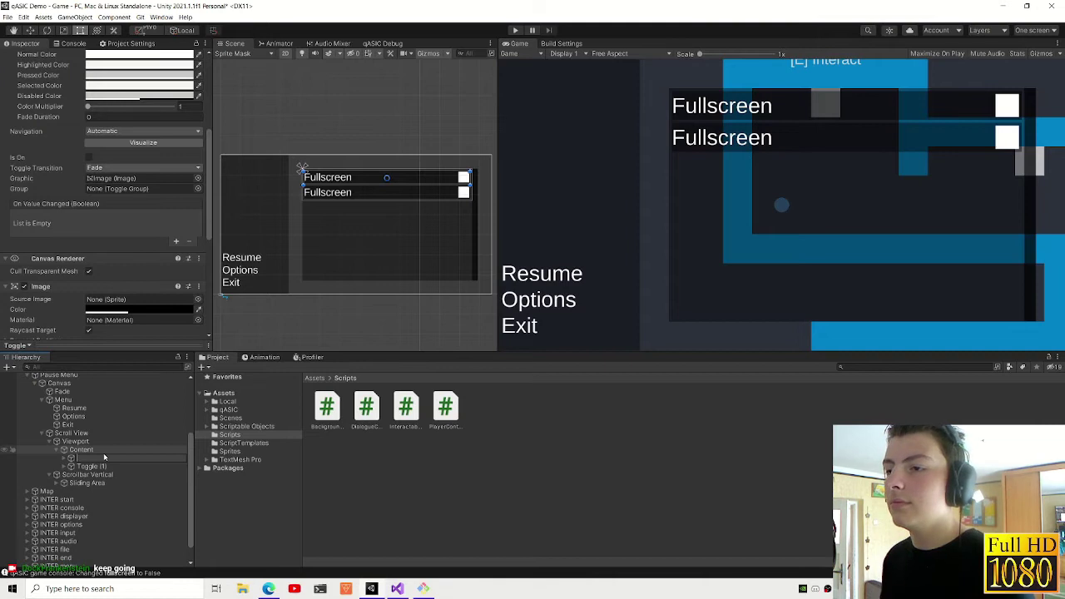
left_click(91, 467)
scroll(119, 260, "up", 5)
double_click(133, 296)
type("vsync")
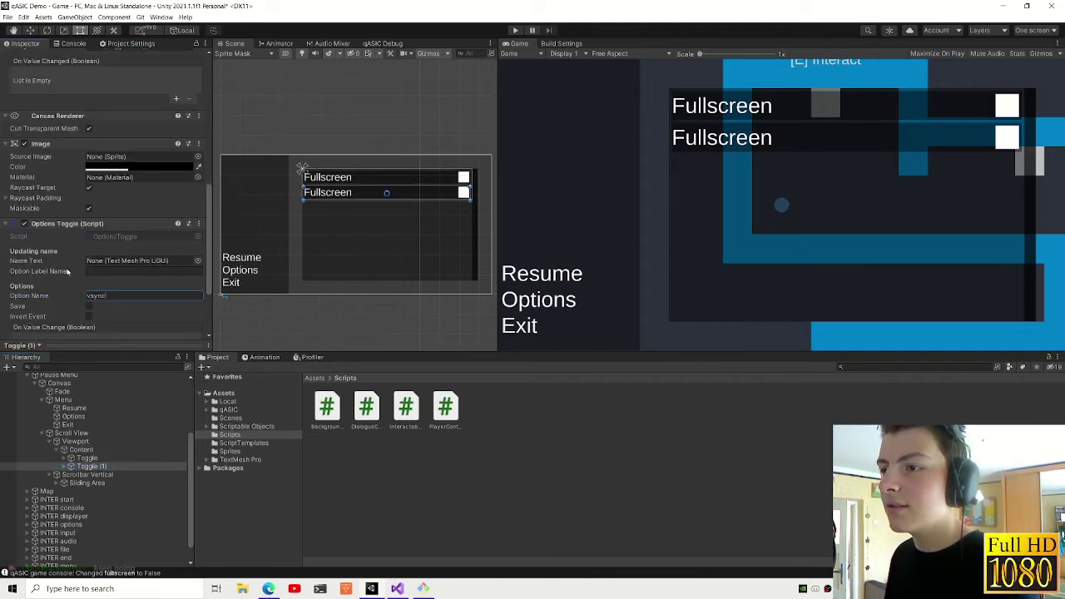
- Replace Toggle (1)'s label text with 'Vsync'
left_click(65, 466)
left_click(91, 475)
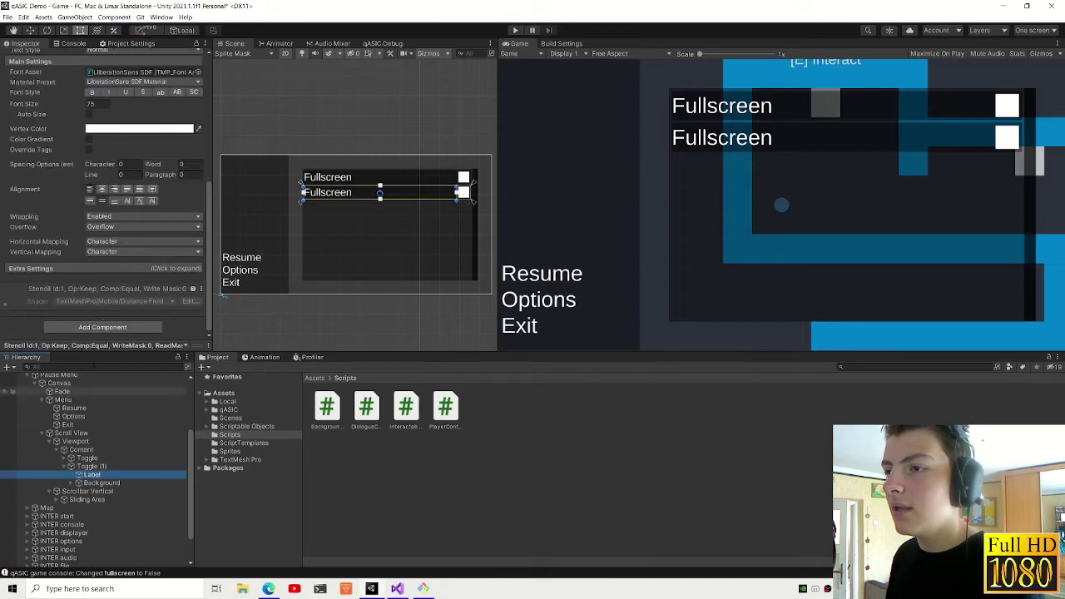
scroll(123, 200, "up", 5)
left_click(123, 200)
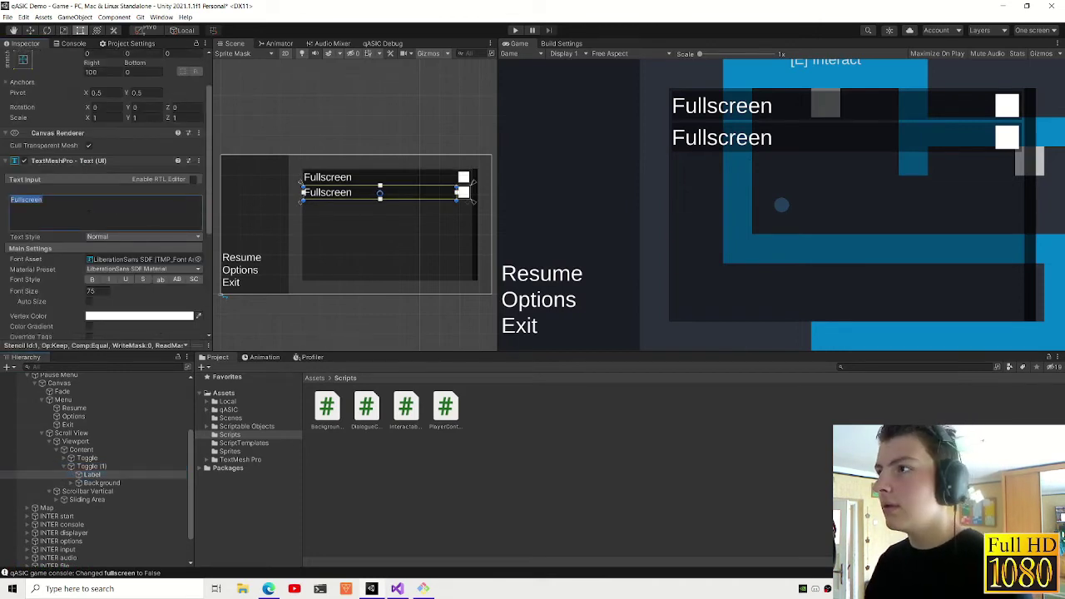
type("Vsync")
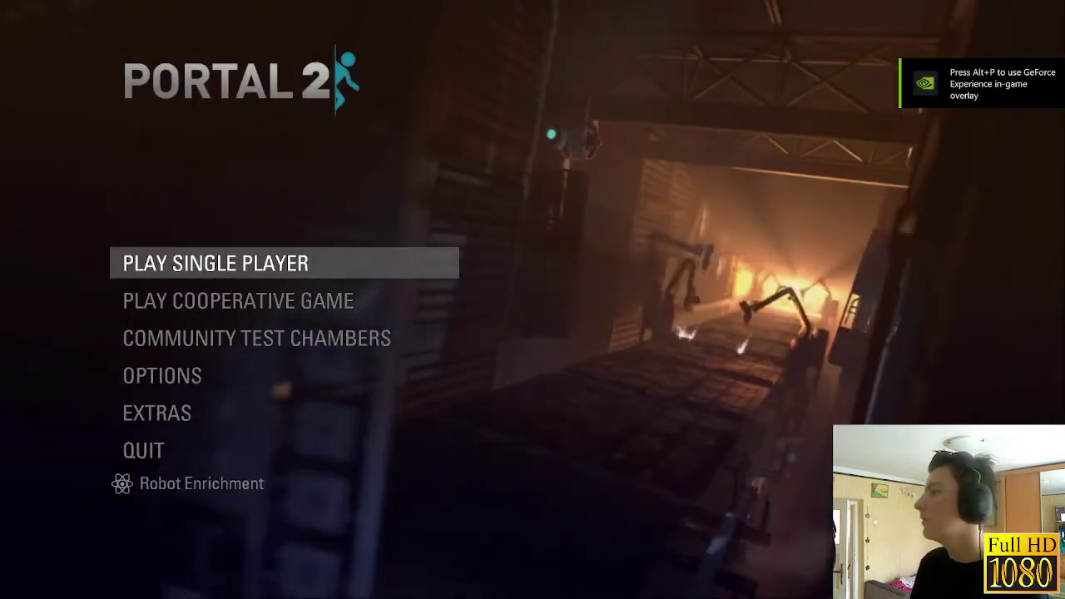
- In Portal 2, review the Video and Advanced Video settings, including Wait For Vertical Sync
left_click(171, 391)
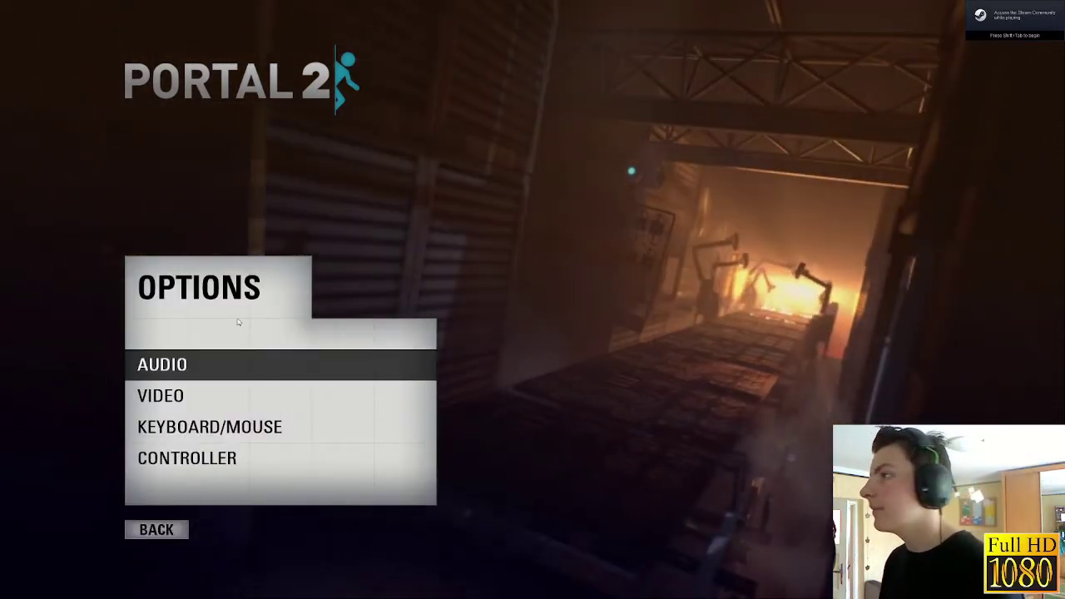
key("Down")
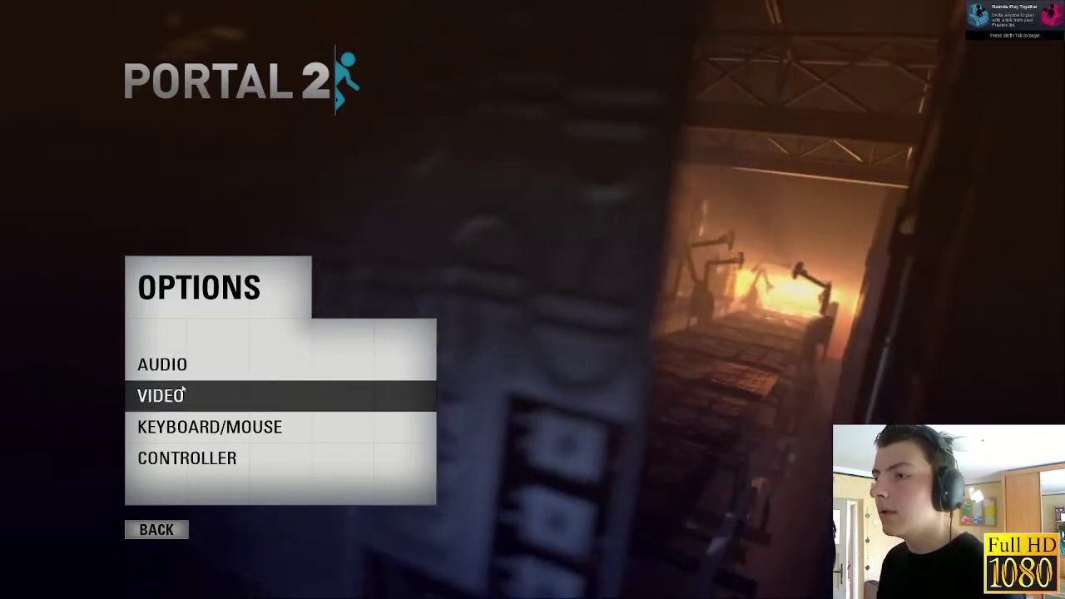
left_click(206, 393)
key("Up")
key("Up")
key("Up")
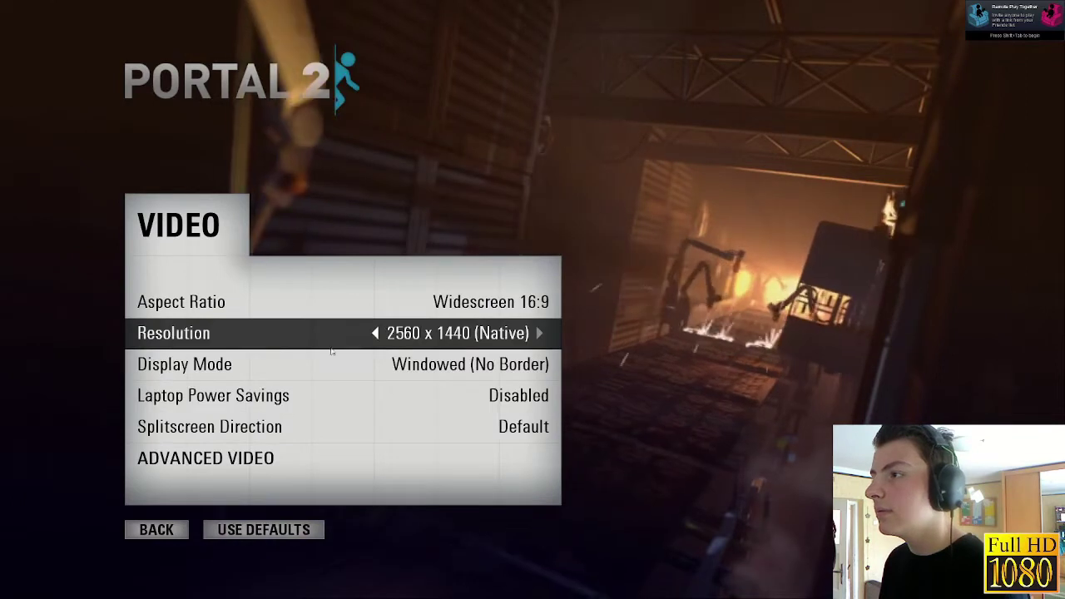
key("Down")
key("Down")
key("Down")
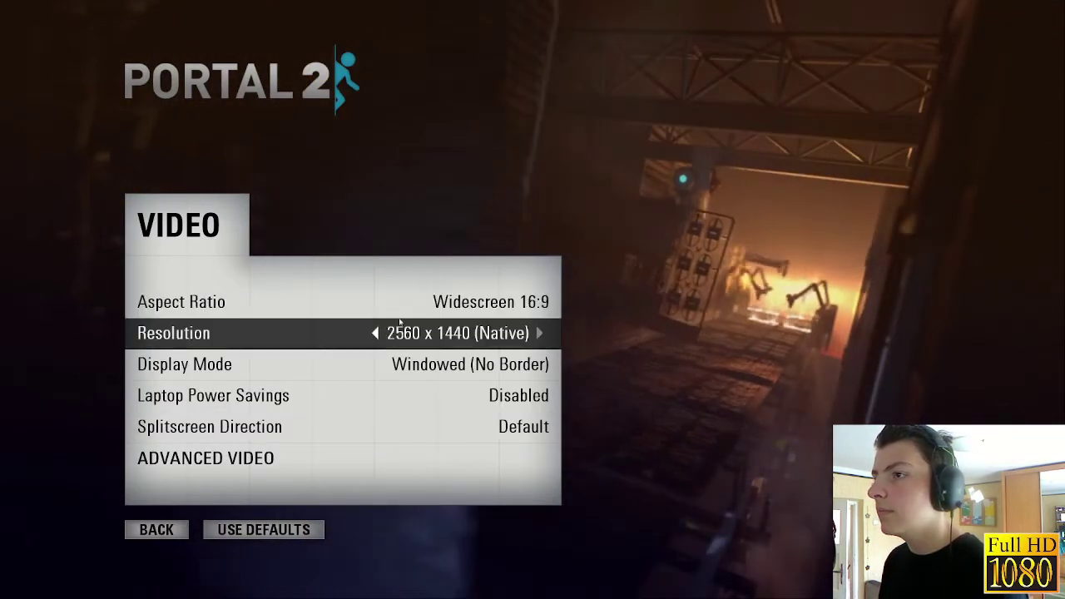
left_click(231, 460)
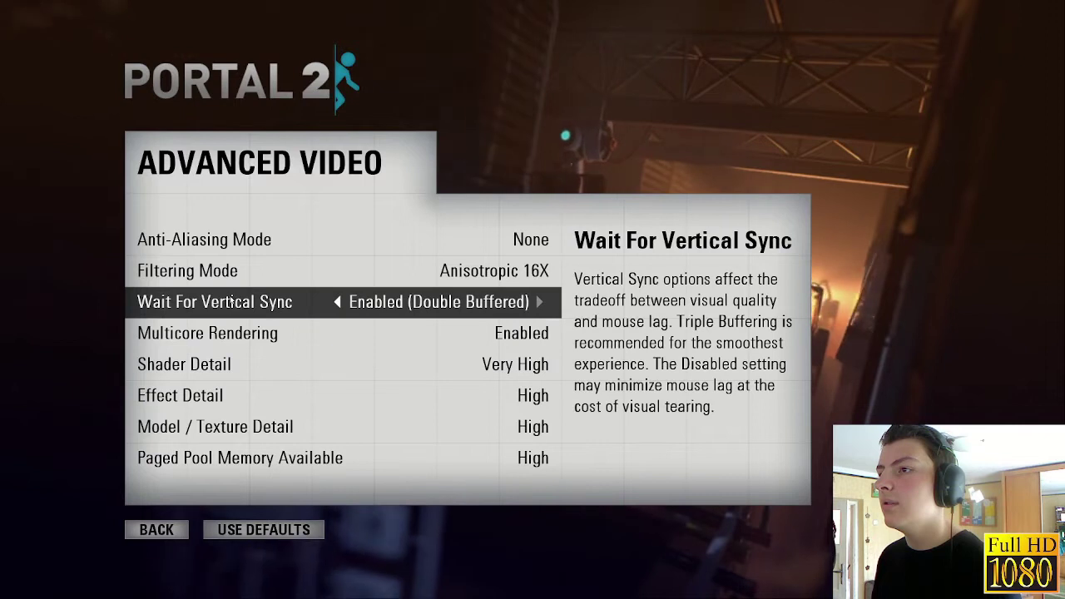
- Back out to Portal 2's main menu and quit the game
left_click(143, 530)
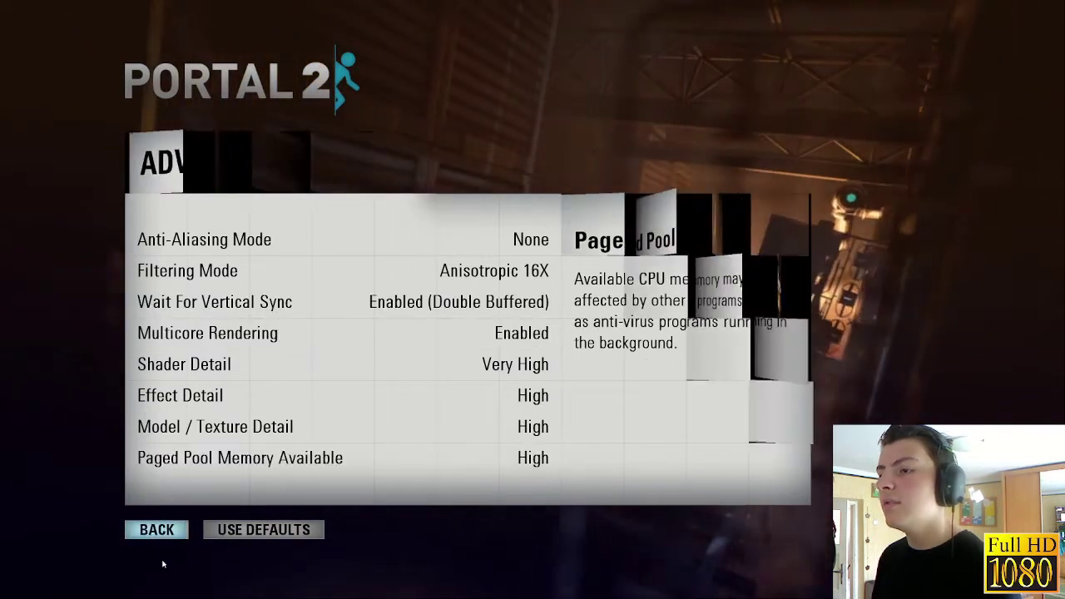
key("Escape")
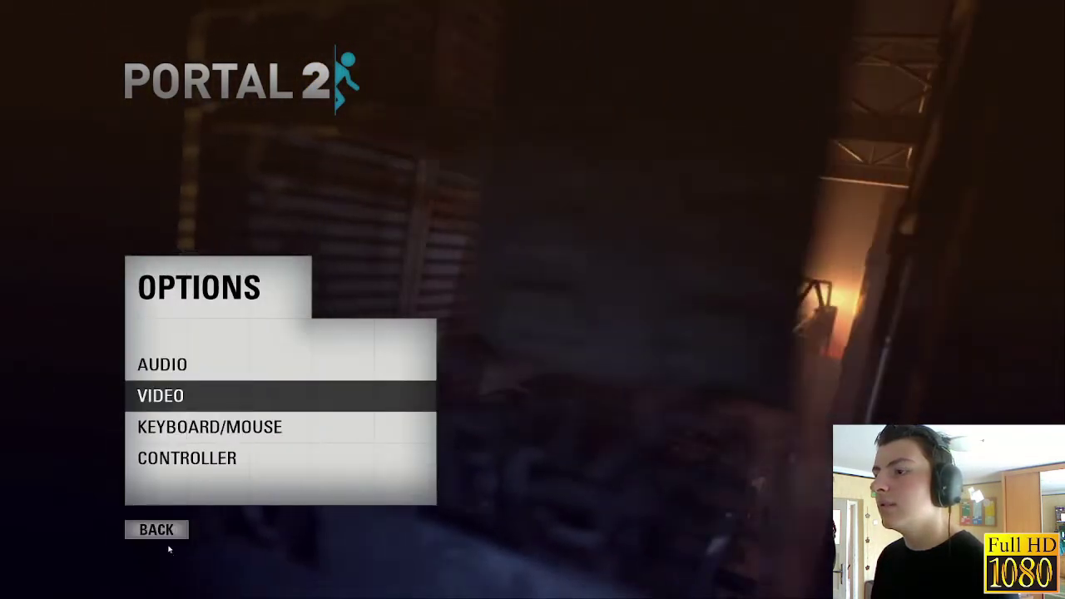
key("Escape")
left_click(158, 456)
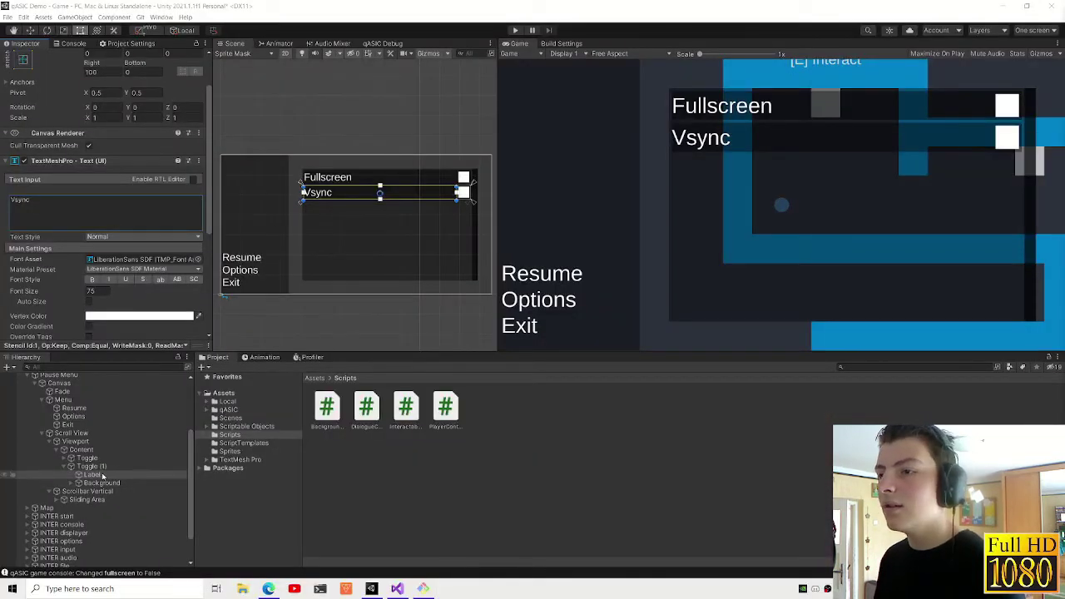
- Inset both toggle labels' Rect Transform offsets by 10 (Right 110)
left_click(71, 457)
left_click(92, 466)
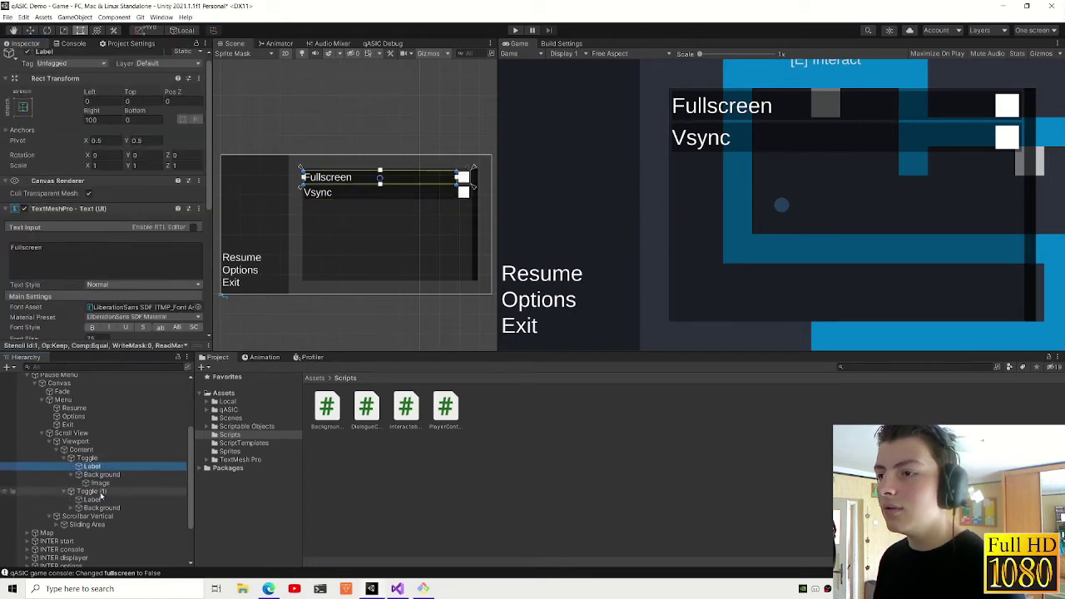
left_click(103, 498, "ctrl")
left_click(88, 101)
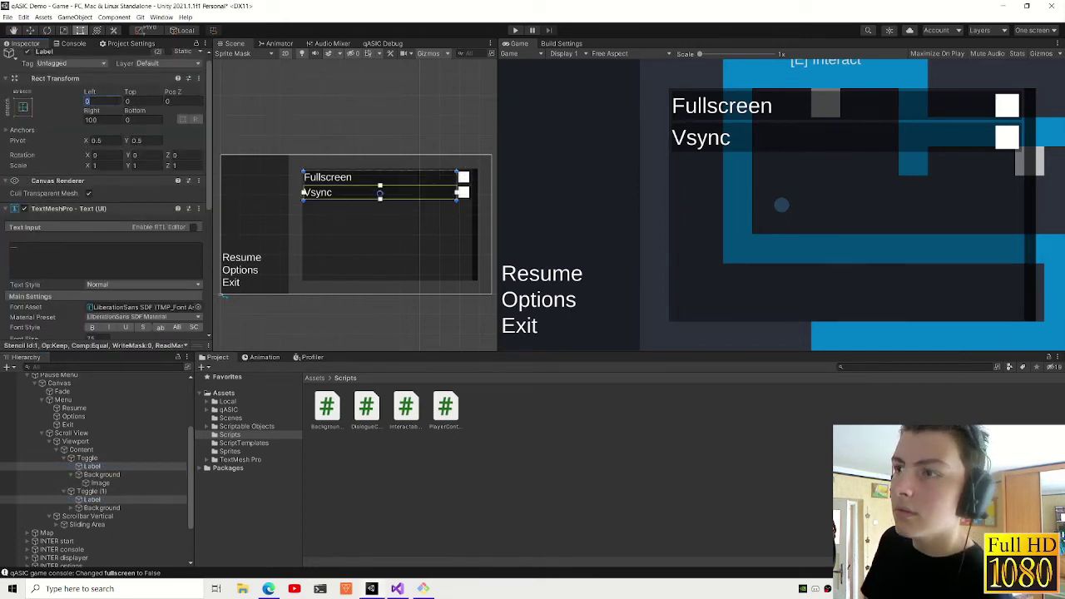
type("10")
key("Tab")
type("10")
key("Tab")
key("Tab")
key("Tab")
type("10")
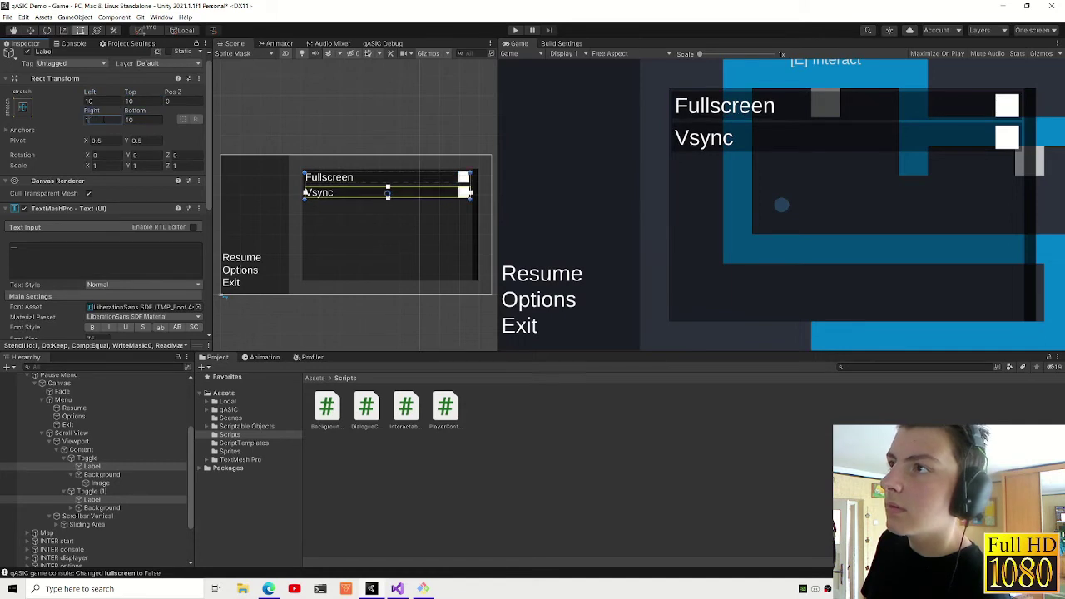
type("110")
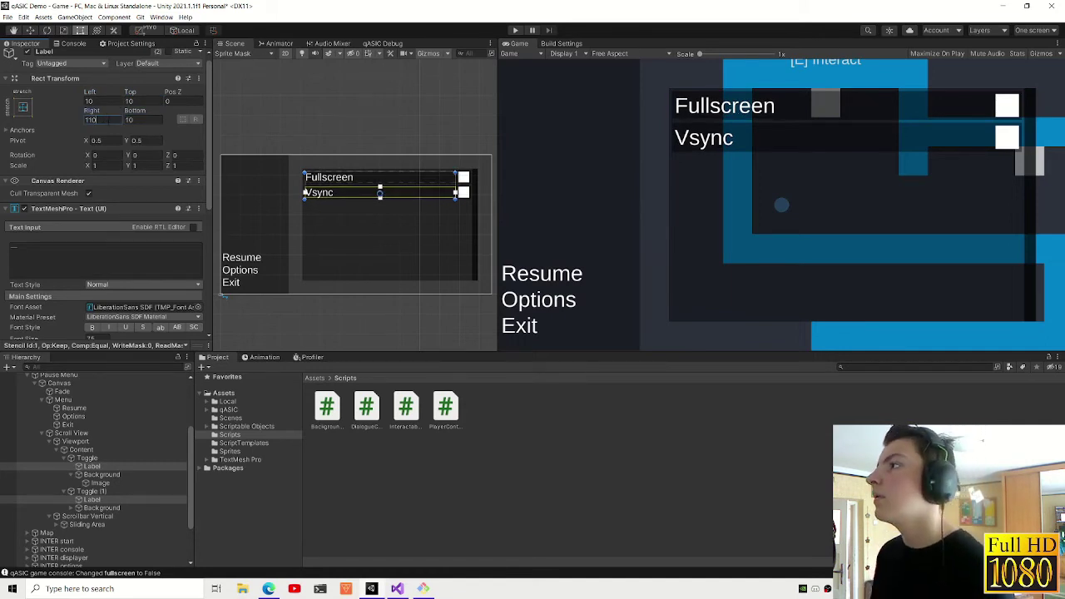
- Set font size 70 on the toggle labels and on Resume, Options and Exit
scroll(95, 236, "down", 3)
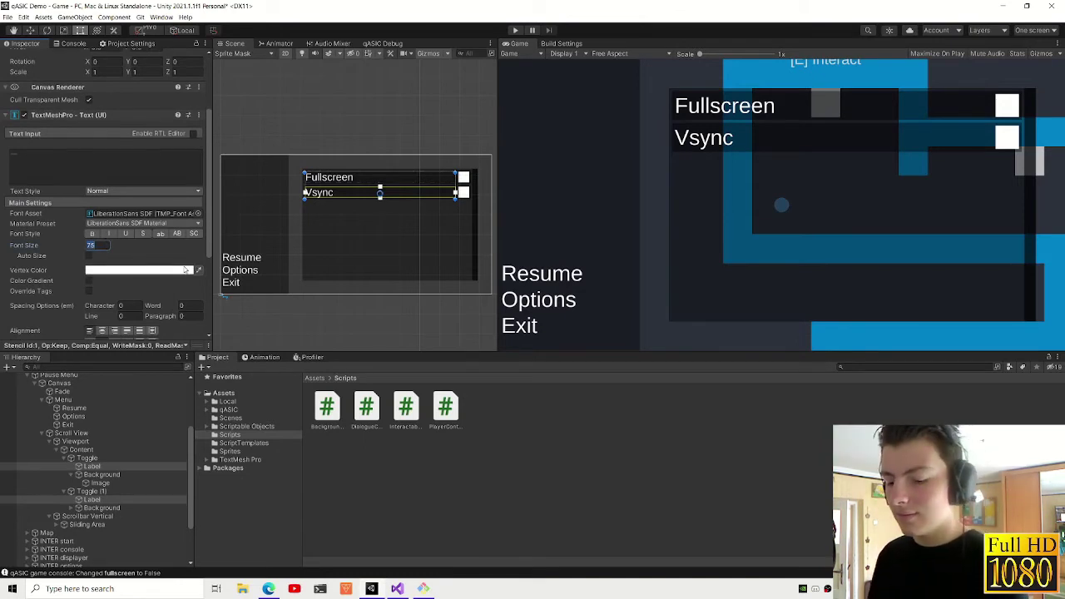
type("70")
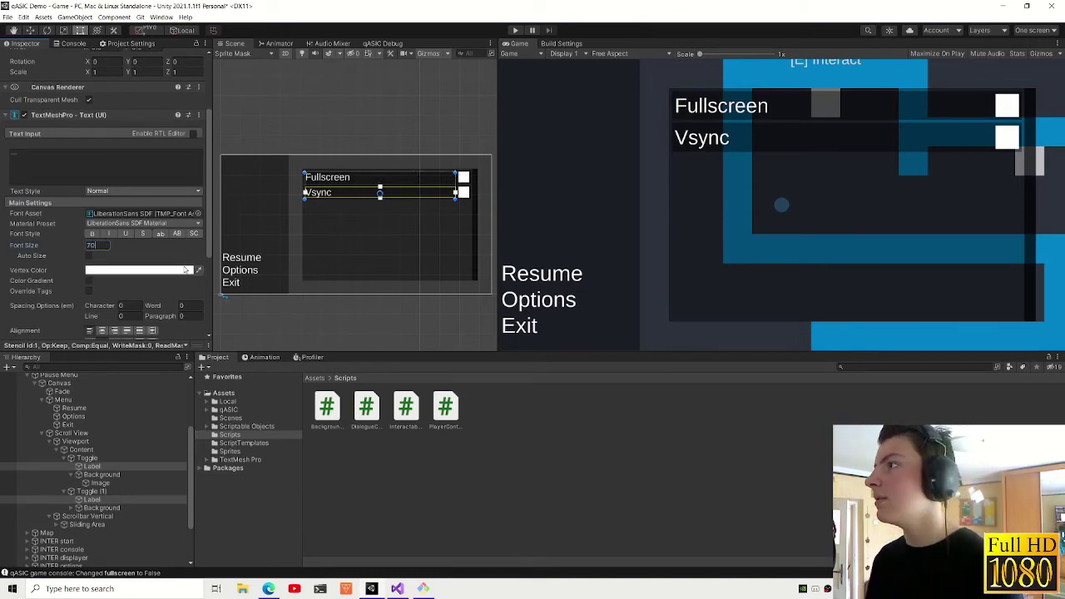
left_click(73, 408)
left_click(77, 425, "shift")
left_click(110, 257)
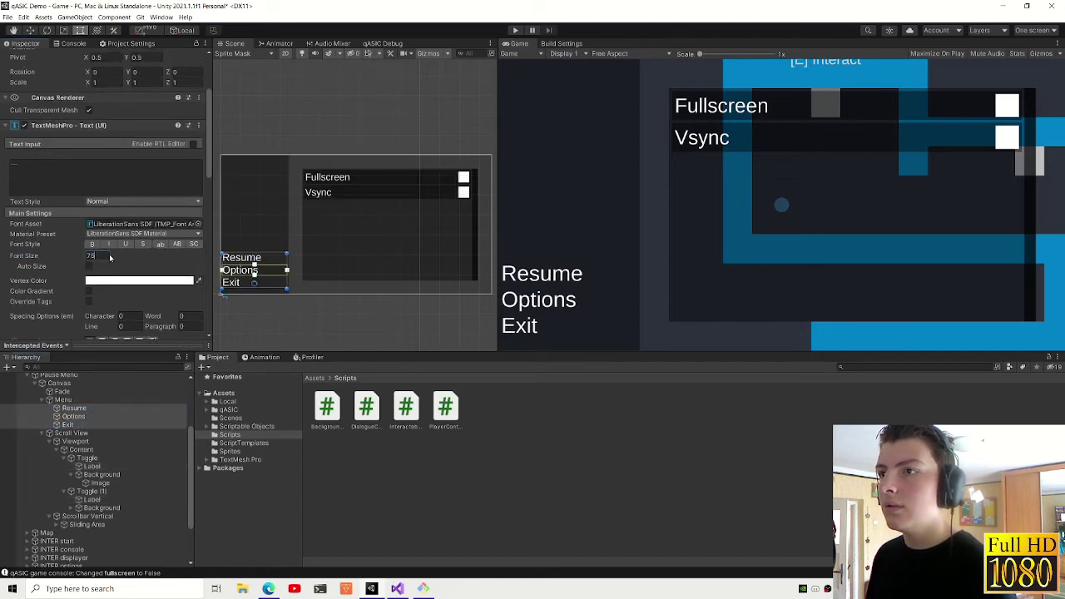
type("70")
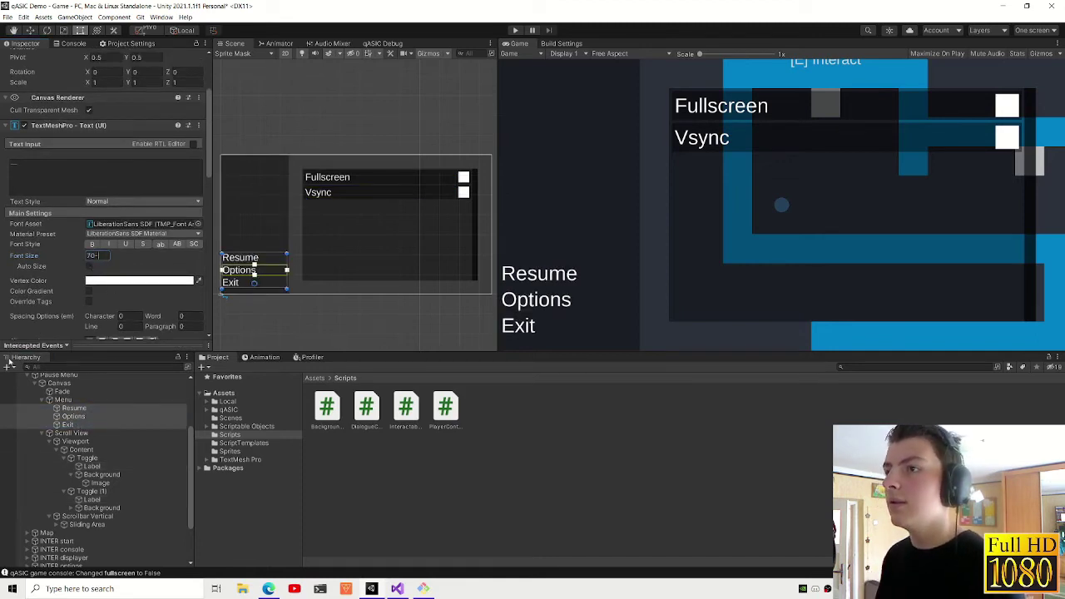
- Rename the first toggle object to 'Fullscreen' in the Hierarchy
left_click(98, 483)
left_click(71, 475)
left_click(83, 482)
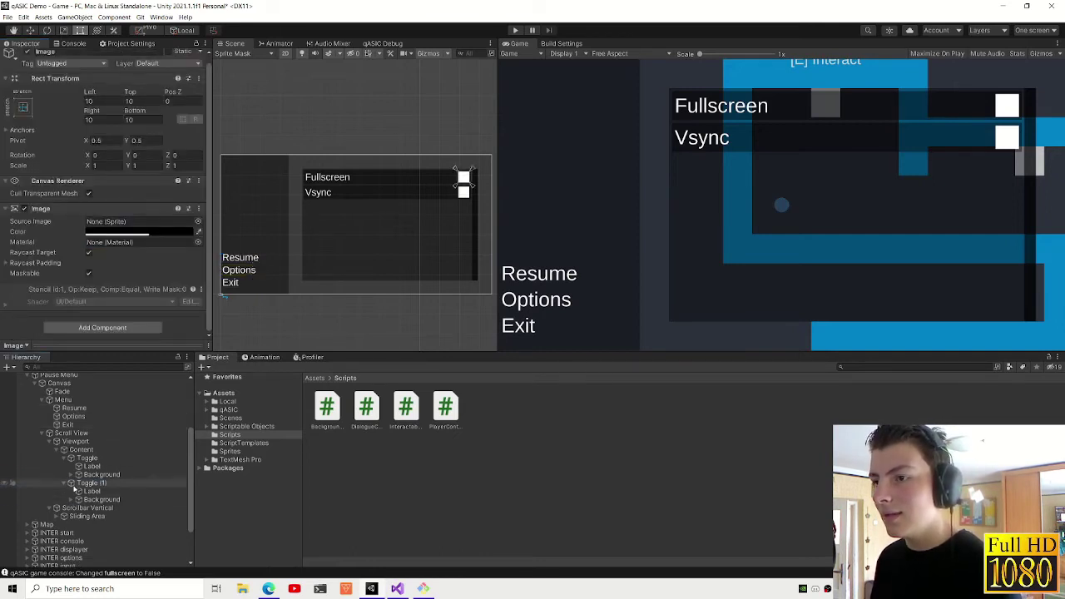
left_click(71, 482)
left_click(72, 458)
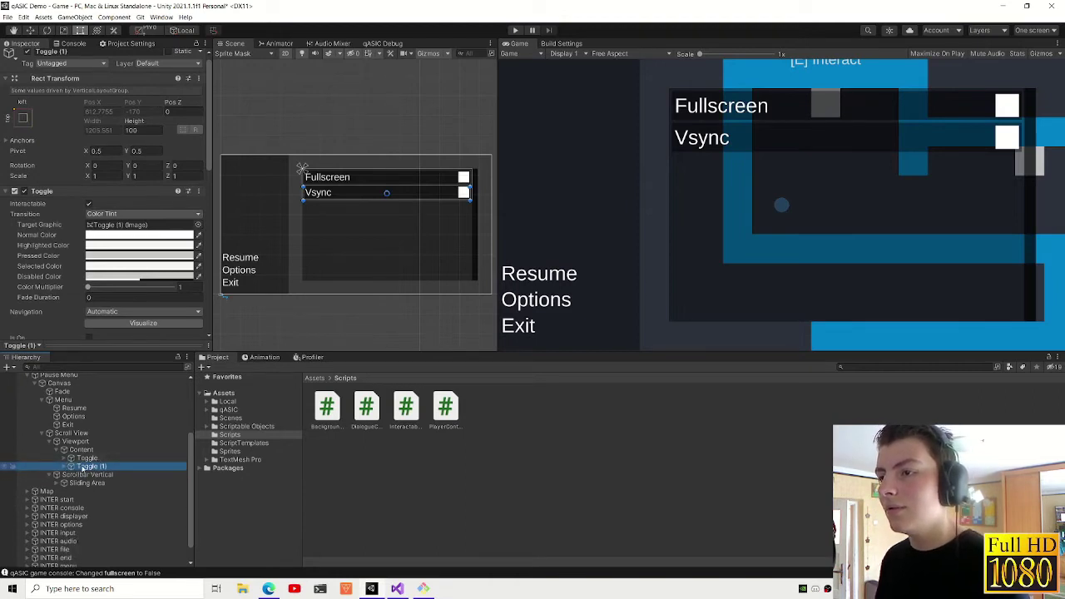
left_click(114, 459)
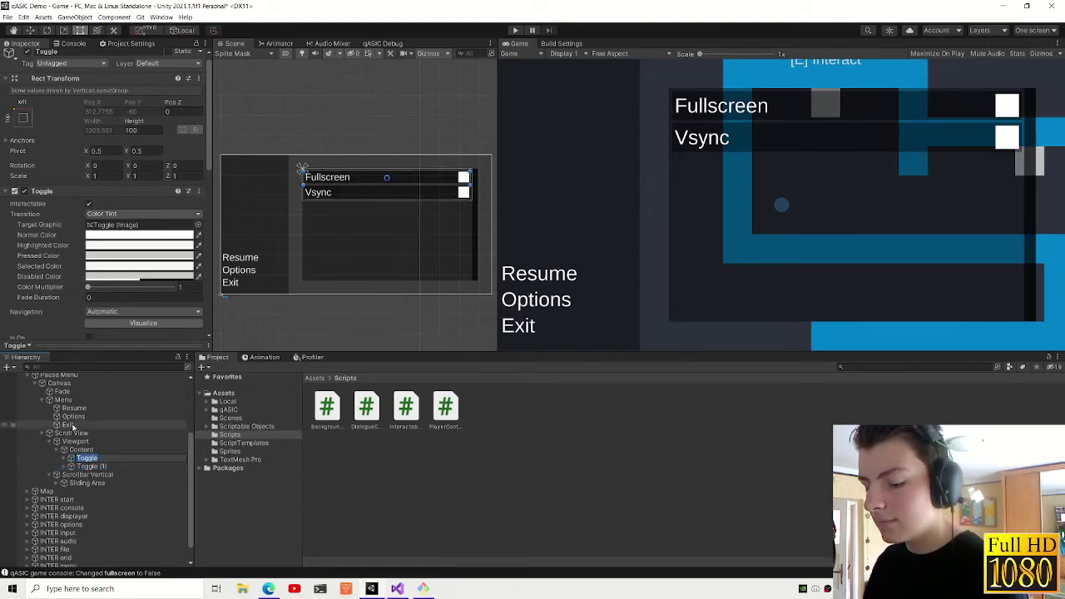
type("Fullscren")
key("Return")
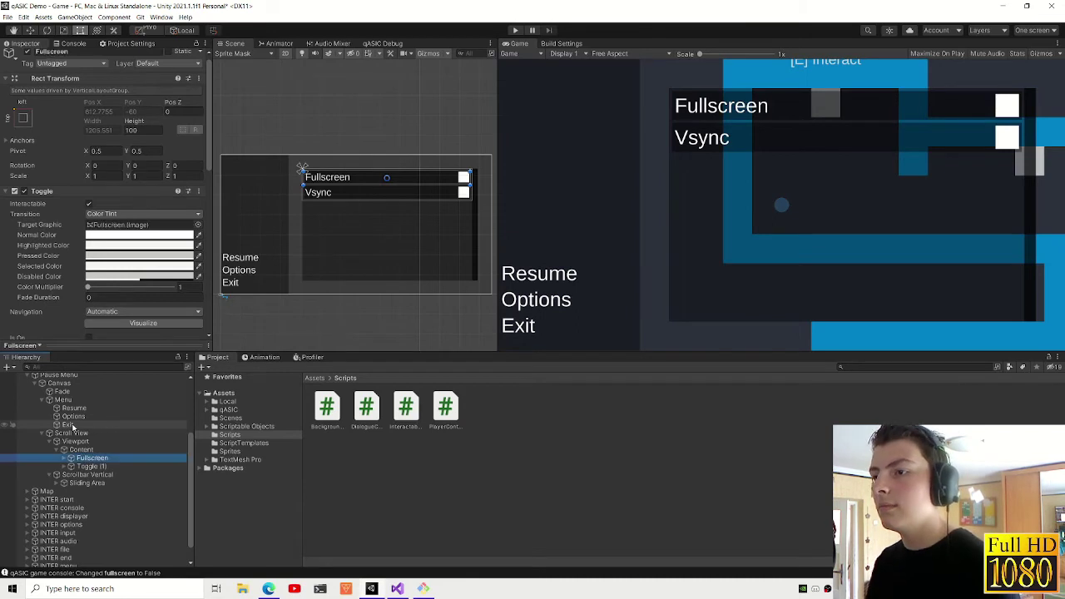
left_click(93, 464)
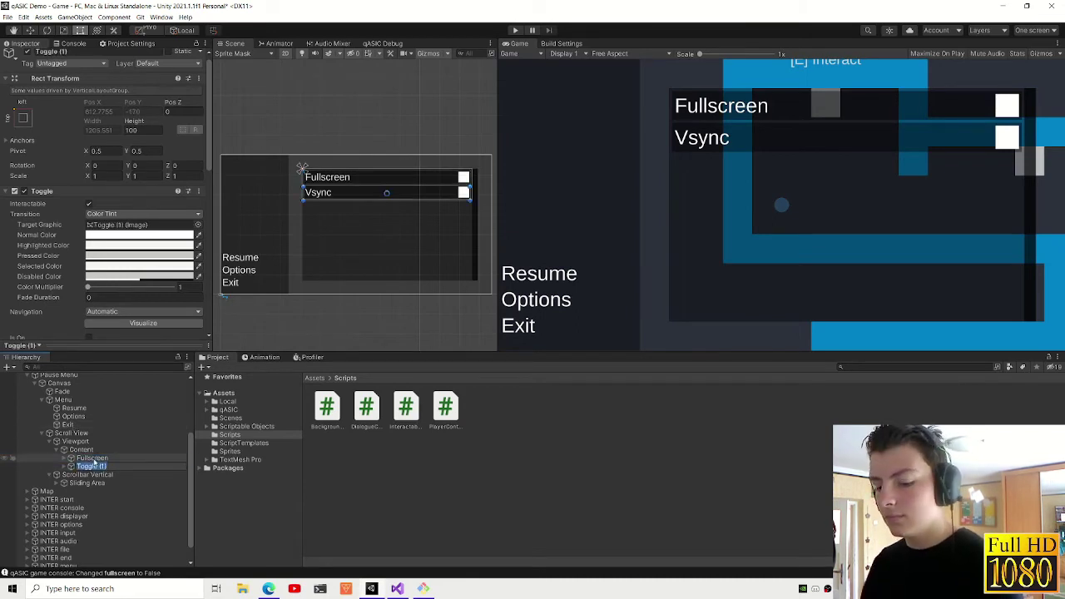
type("Vsync")
- Add a TextMeshPro Dropdown under Content and set its height to 100
right_click(106, 449)
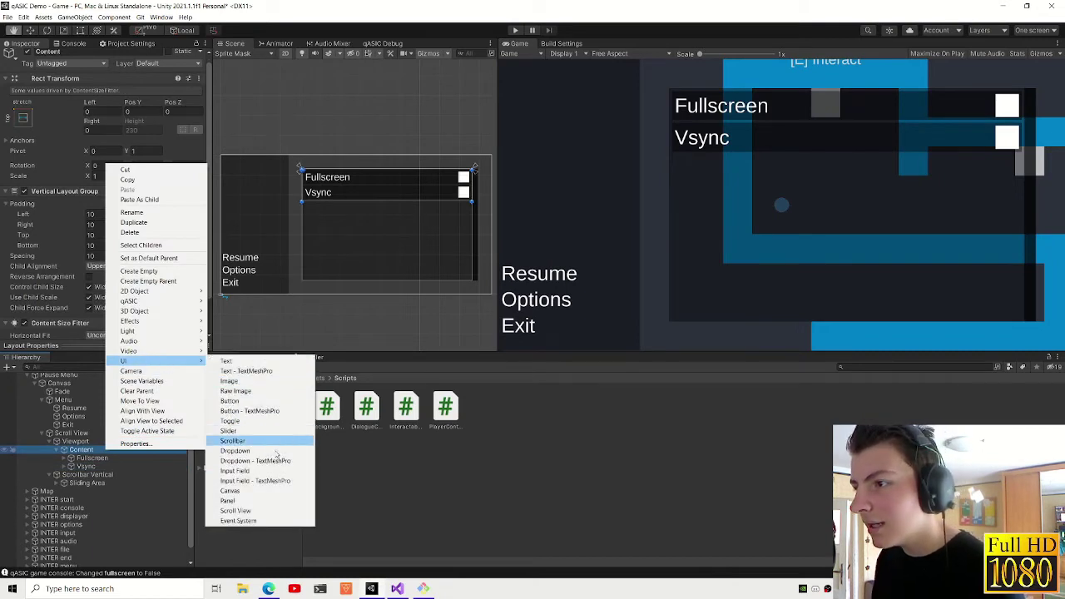
left_click(250, 460)
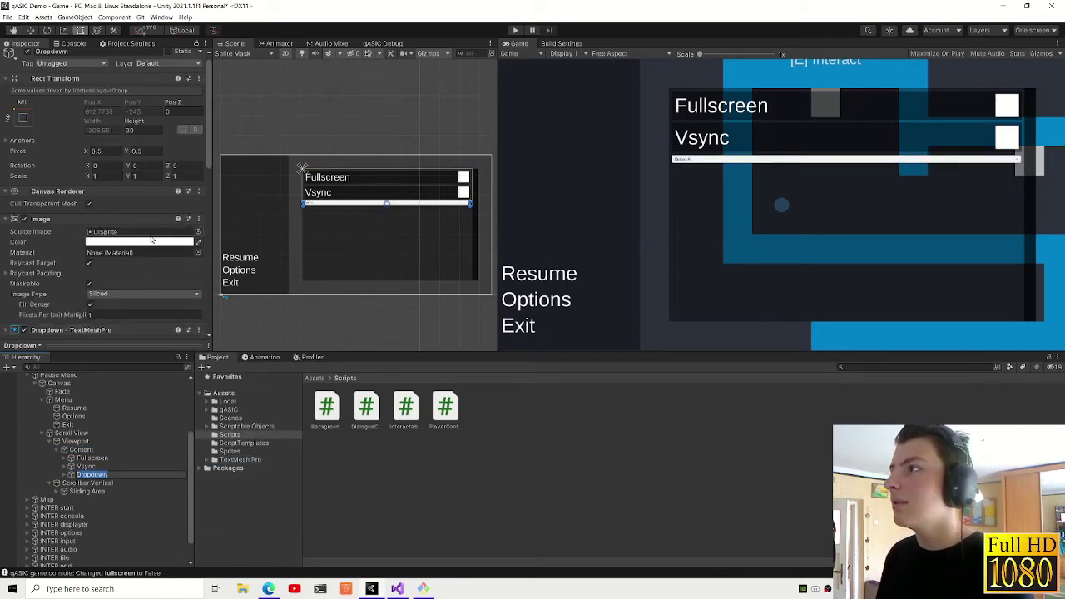
type("100")
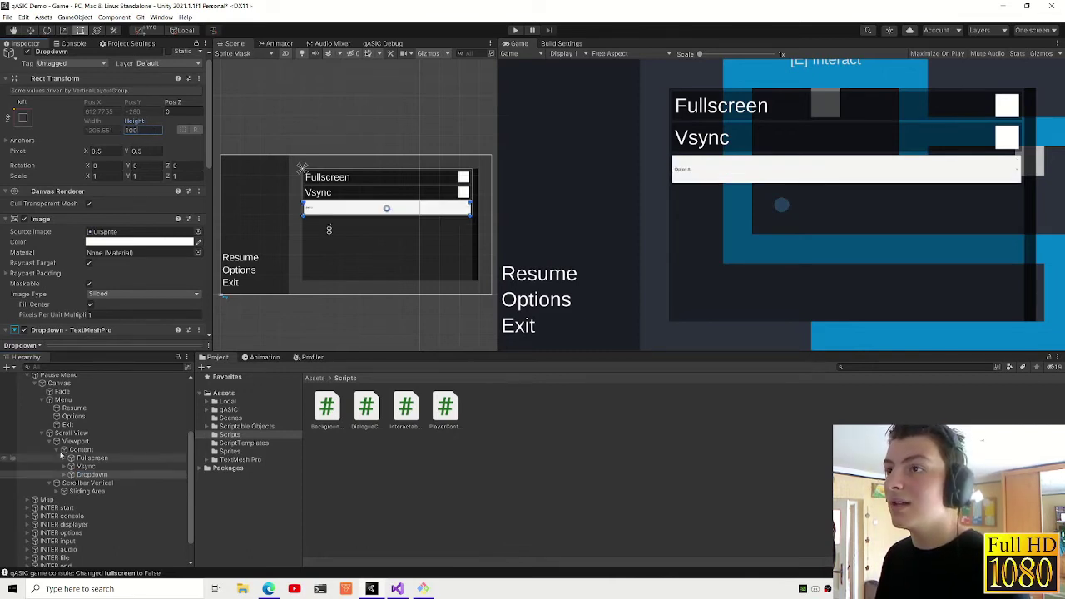
left_click(198, 232)
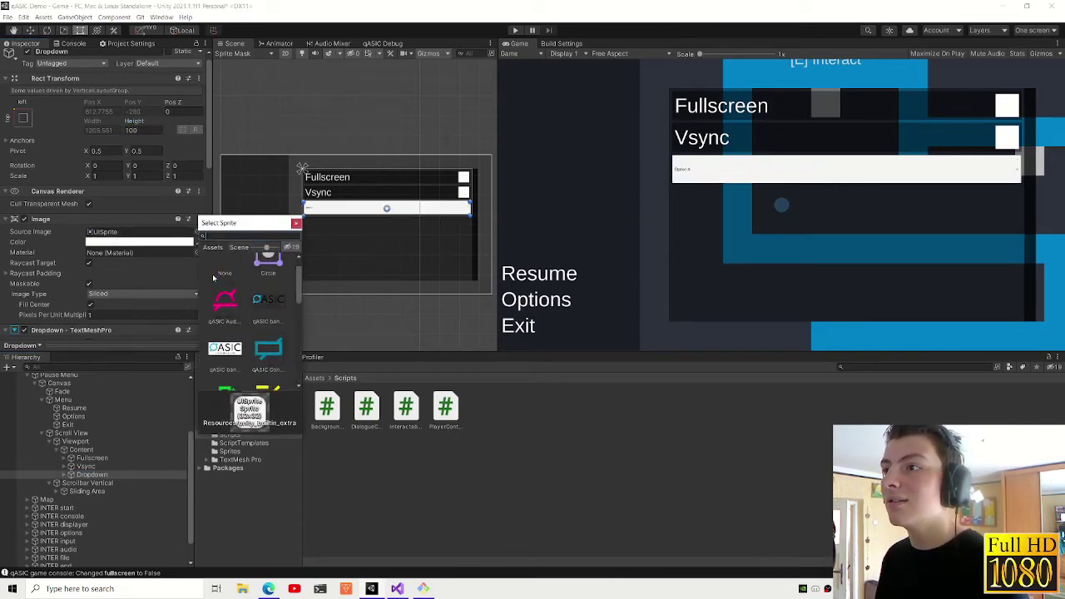
- Set the dropdown background's Source Image to None and its colour to black
left_click(225, 283)
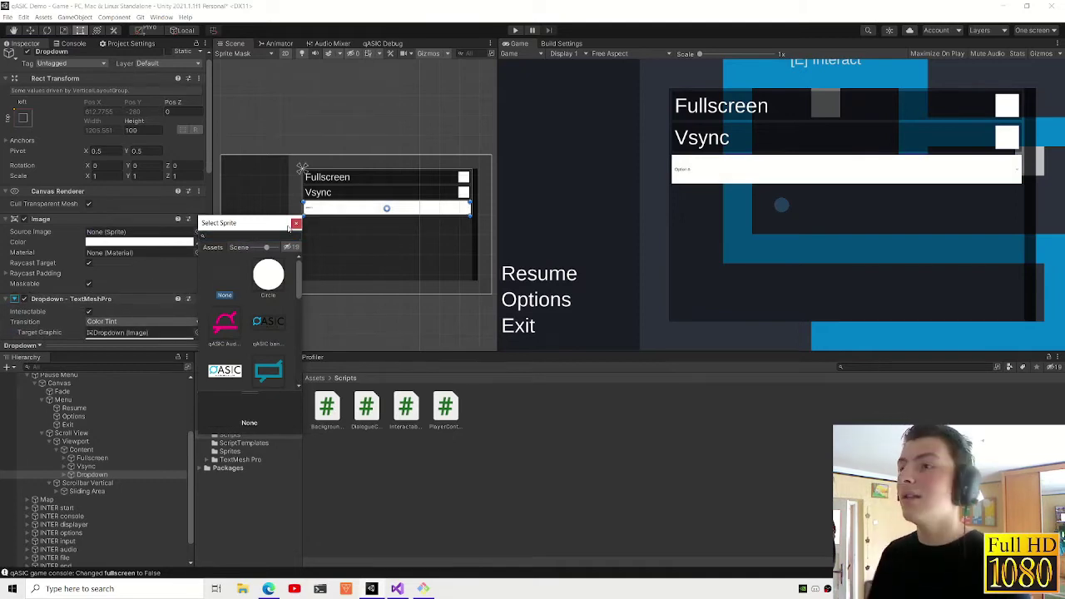
key("Escape")
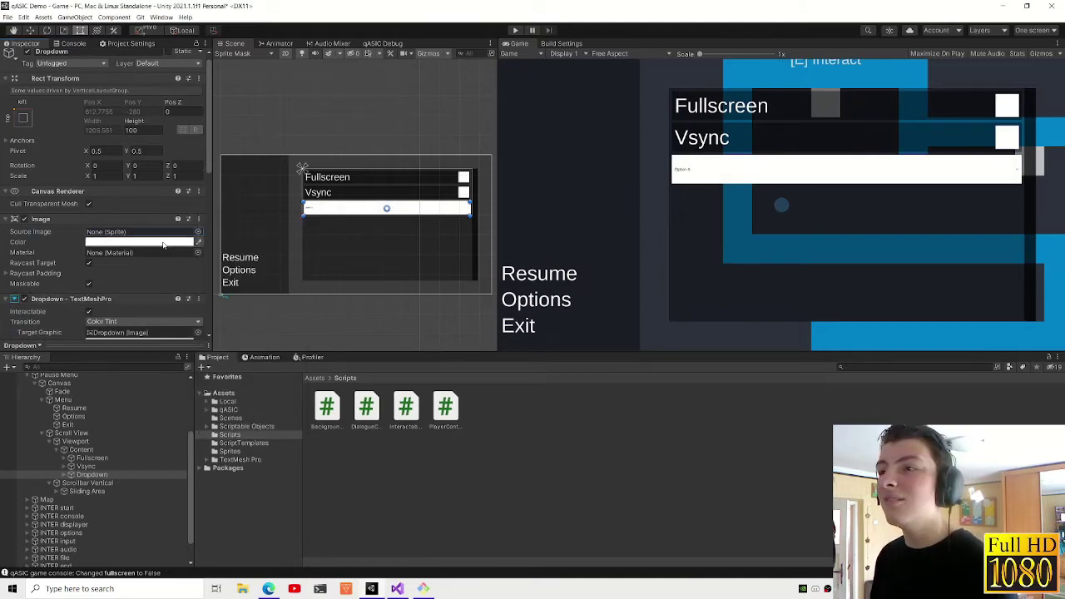
left_click(163, 244)
left_click(194, 351)
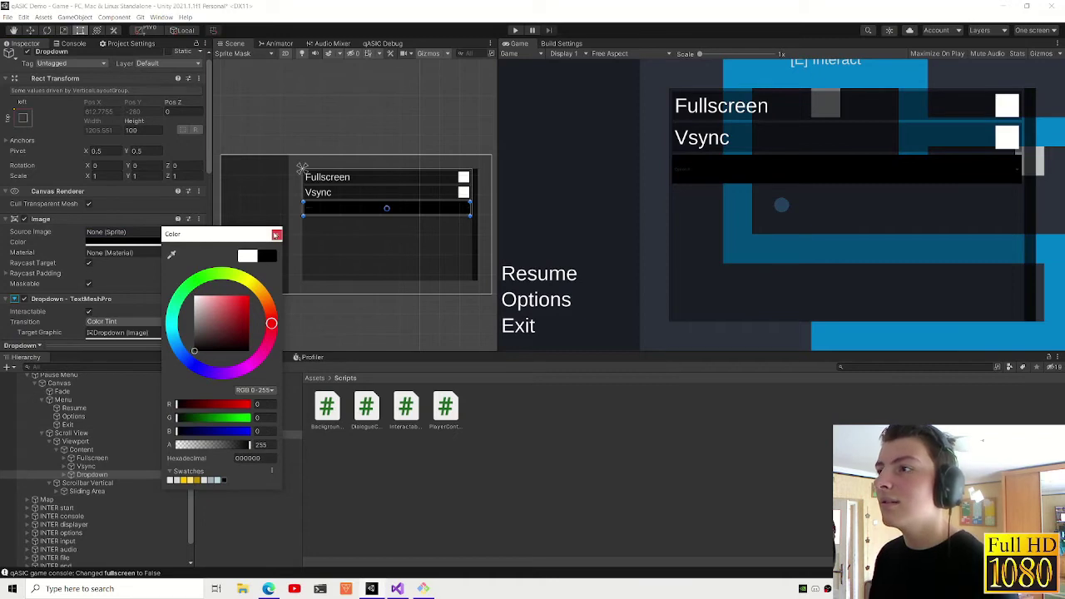
left_click(86, 466)
- Set the dropdown background colour's alpha to 100
scroll(120, 255, "down", 5)
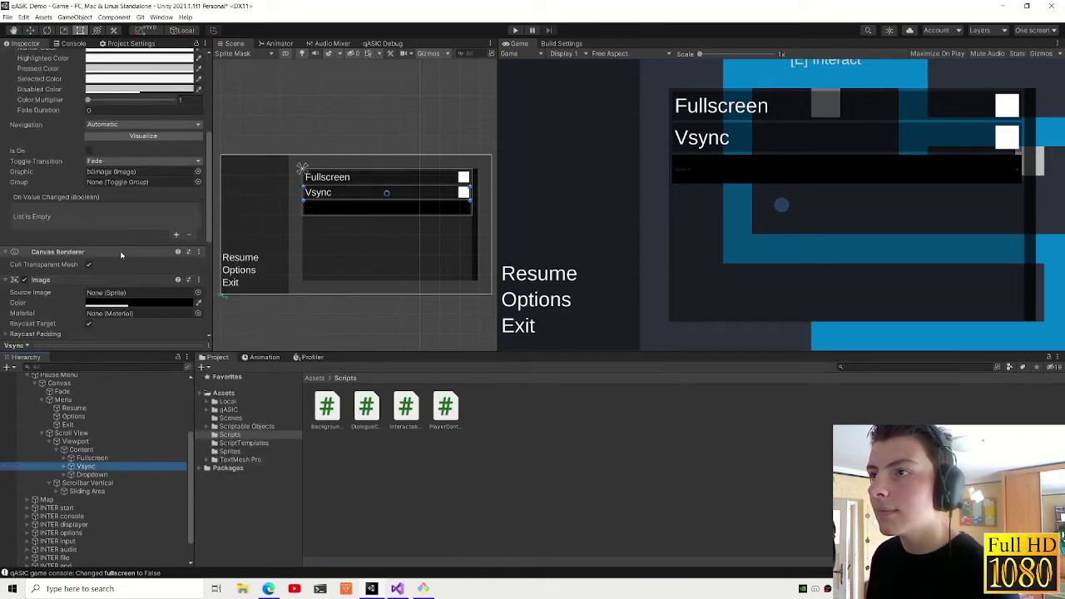
left_click(119, 305)
left_click(92, 475)
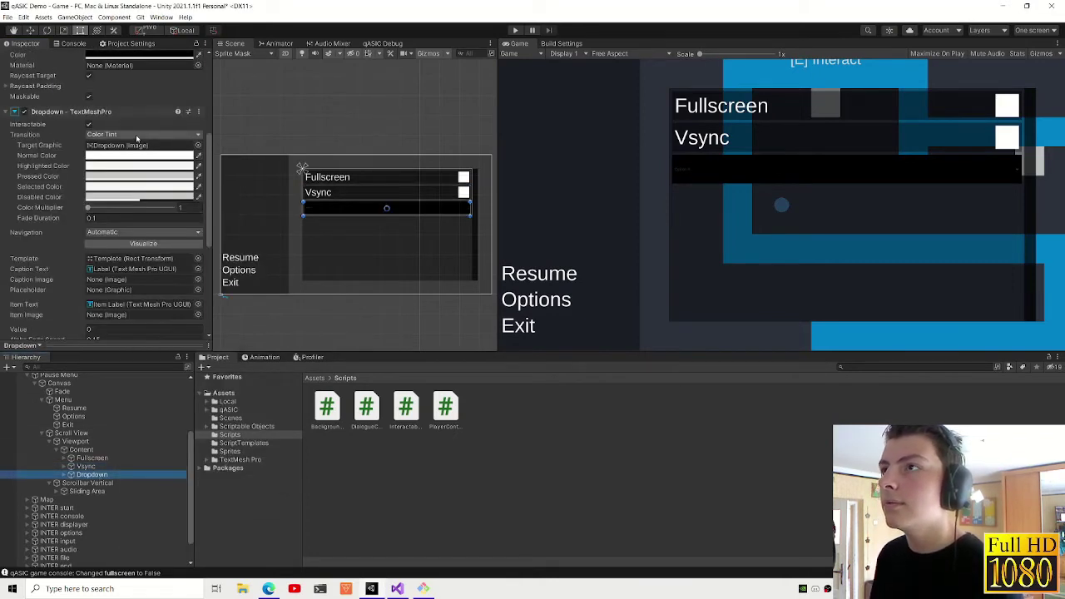
scroll(137, 139, "up", 3)
left_click(153, 149)
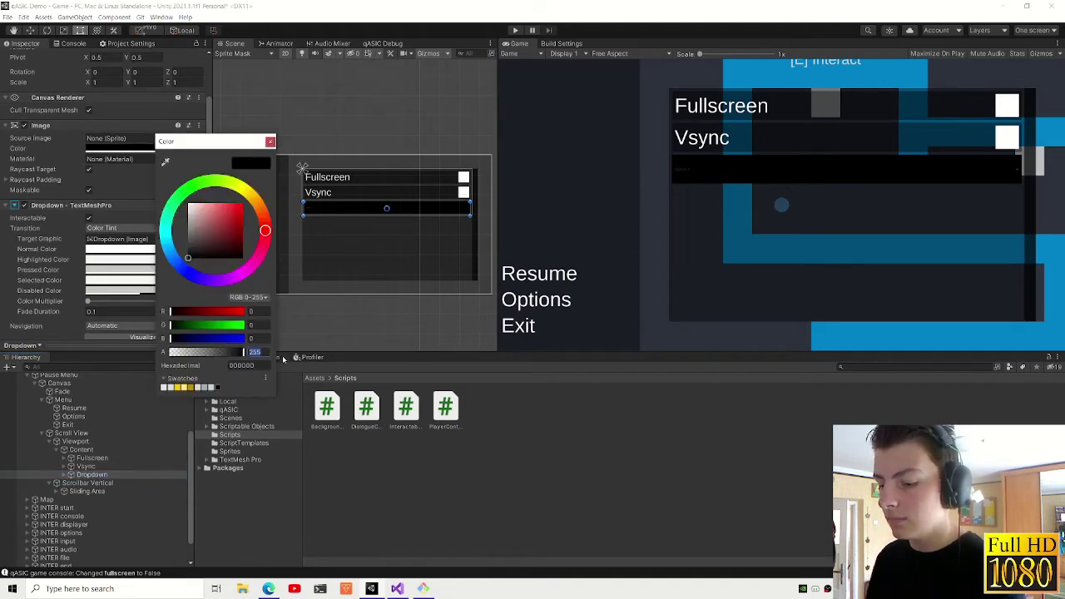
type("100")
left_click(270, 141)
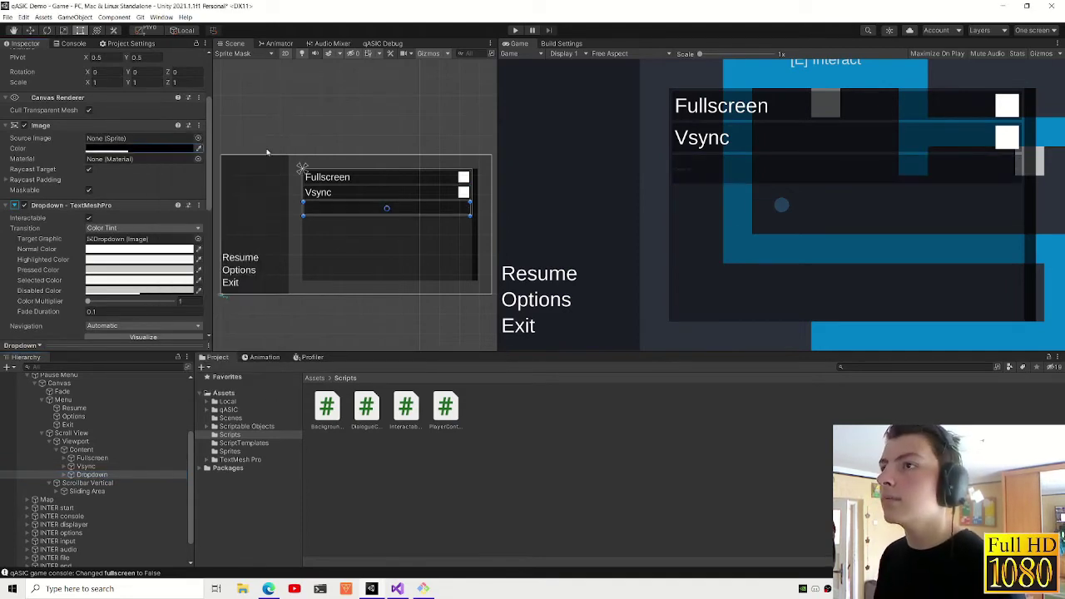
scroll(127, 250, "down", 3)
scroll(128, 250, "down", 3)
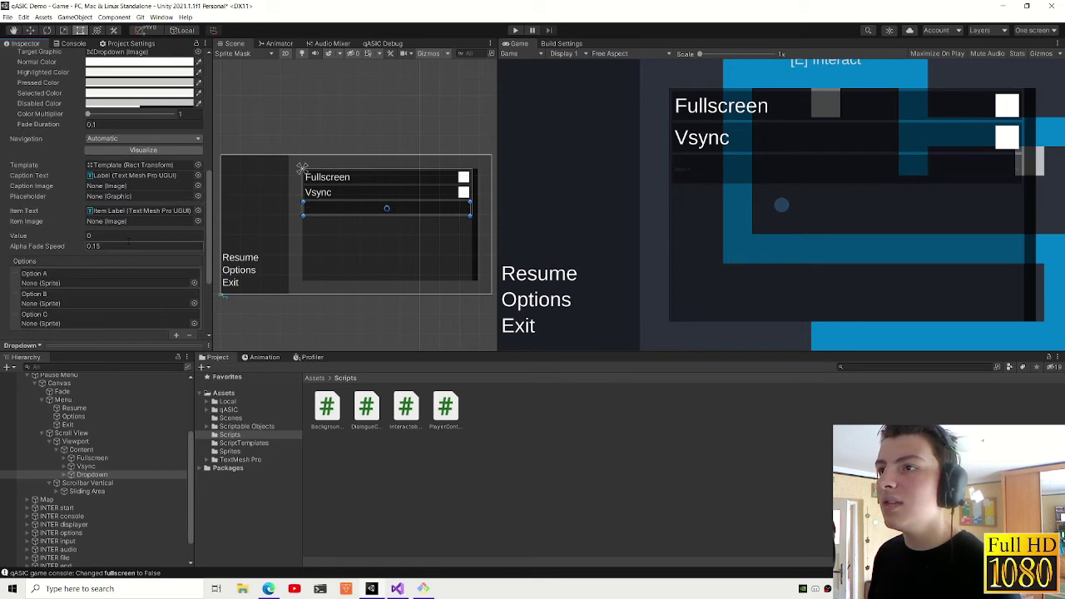
scroll(108, 250, "down", 3)
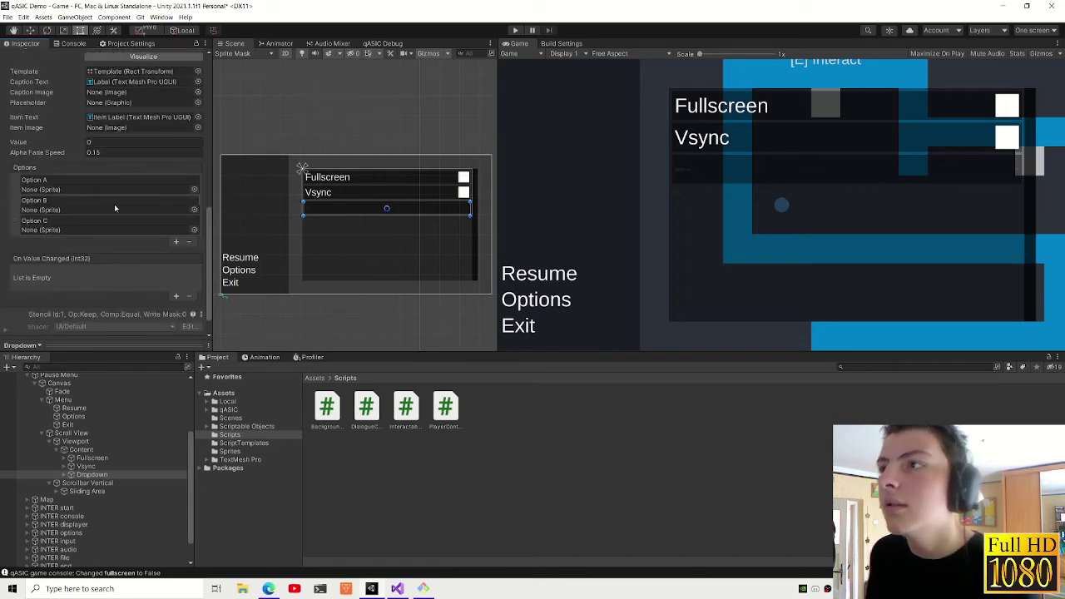
- Delete the dropdown's default Option A, B and C entries
left_click(14, 231)
left_click(189, 241)
left_click(189, 222)
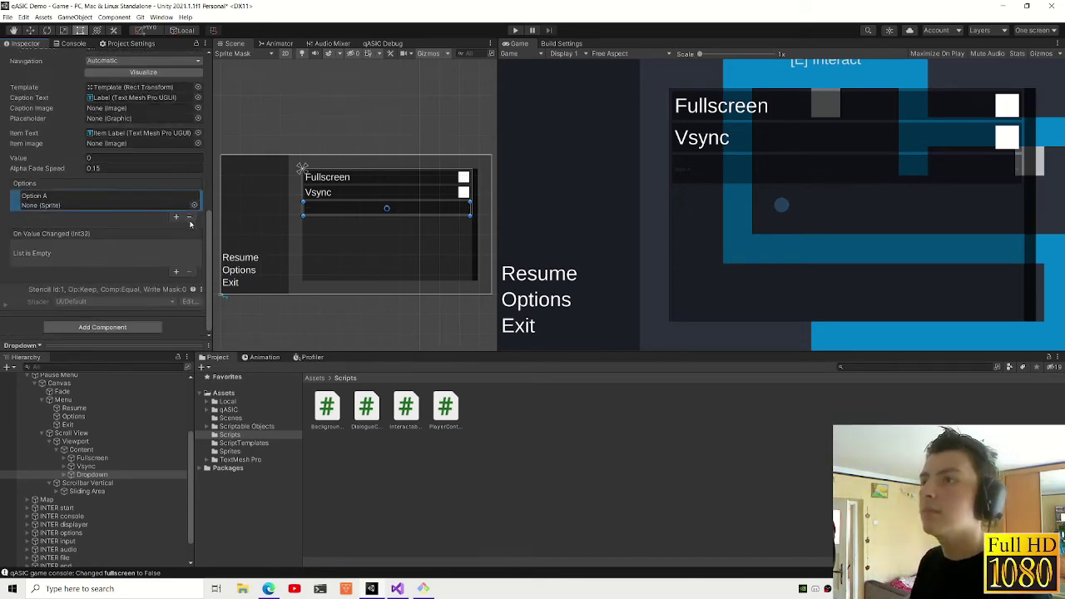
left_click(189, 221)
- Add the Options Resolution Dropdown script to the Dropdown
left_click(150, 327)
type("a")
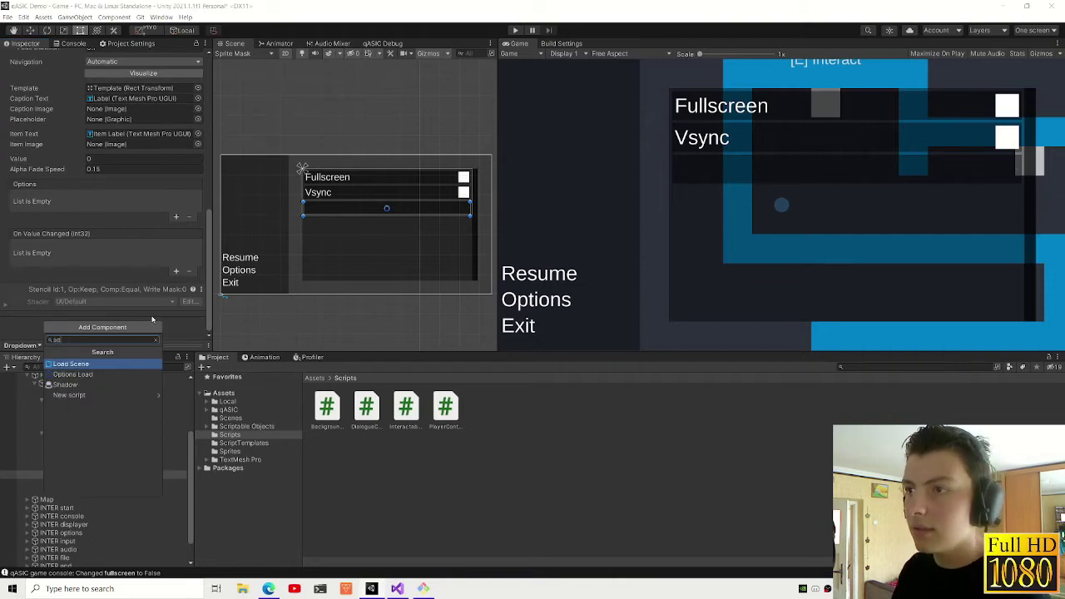
key("BackSpace")
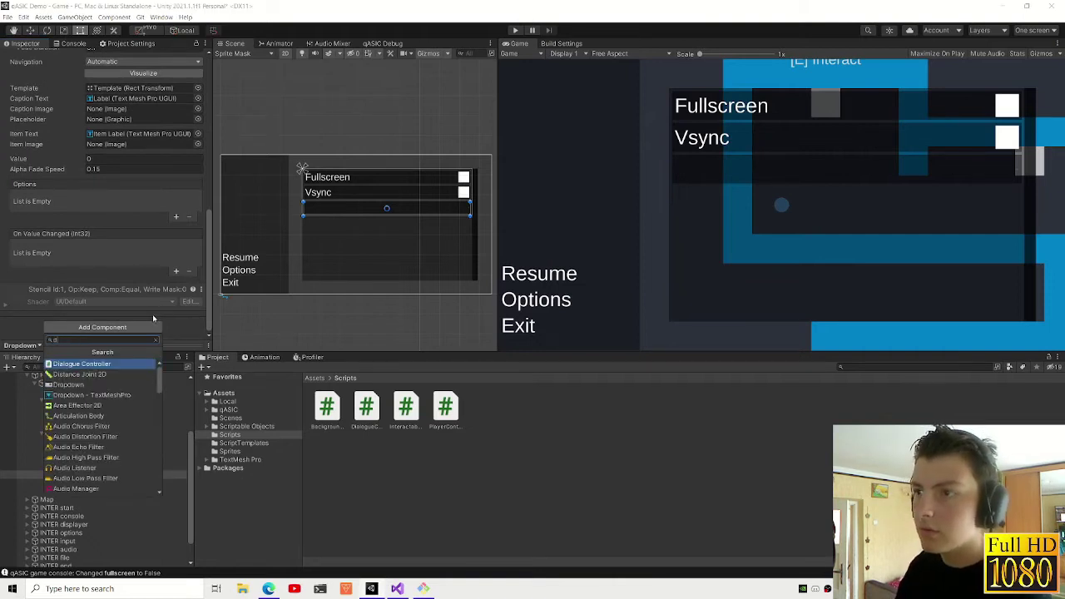
type("drop")
key("Down")
key("Down")
key("Down")
key("Down")
key("Return")
scroll(161, 300, "down", 3)
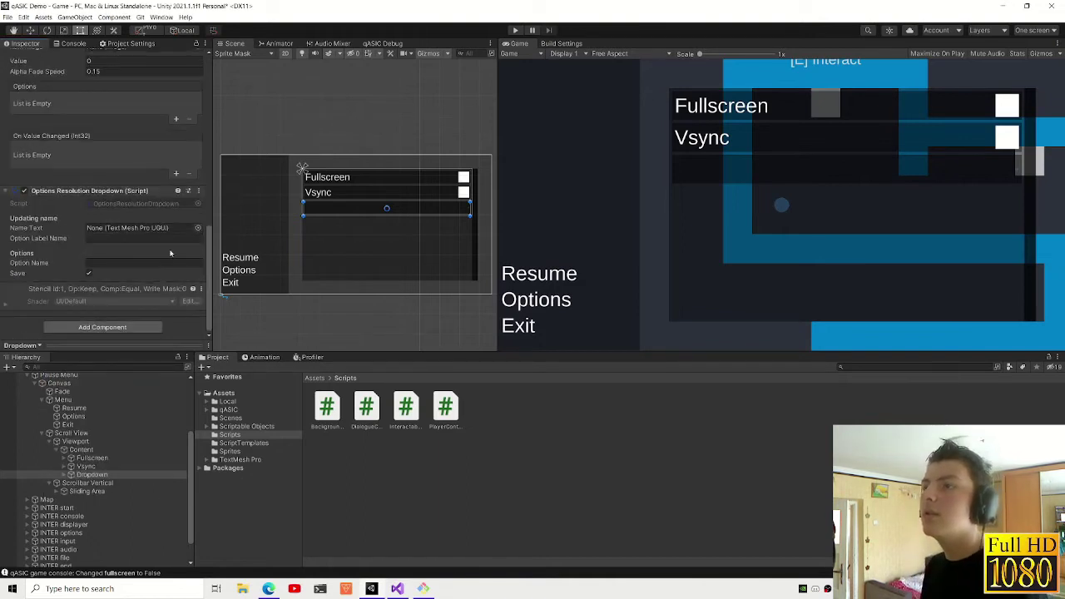
- Assign the dropdown's Label as Name Text, with label name 'Resolution:' and option name 'resolution'
left_click(65, 476)
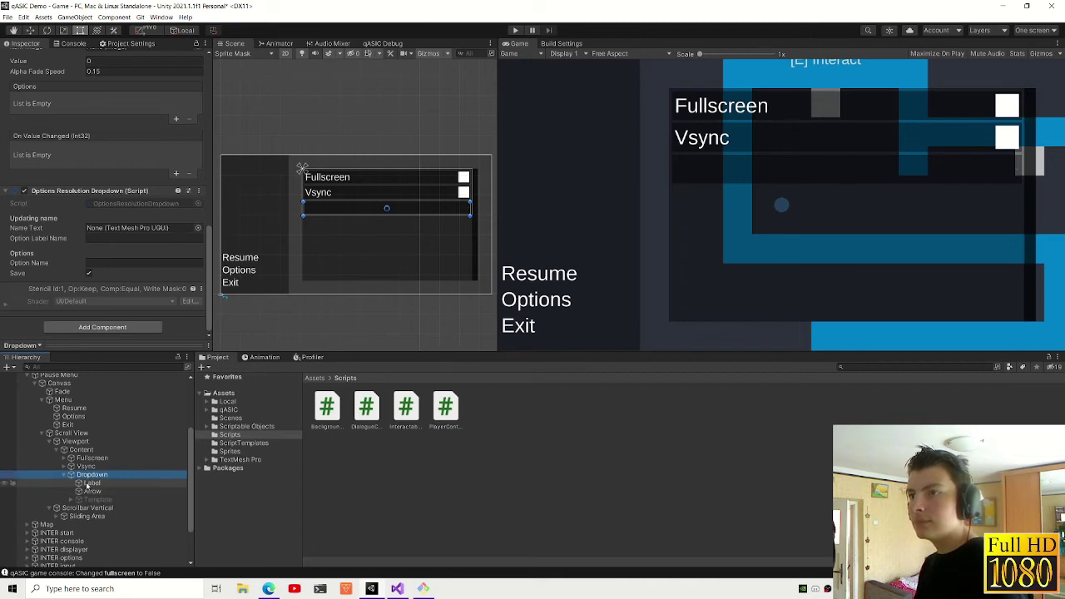
left_click_drag(91, 486, 98, 229)
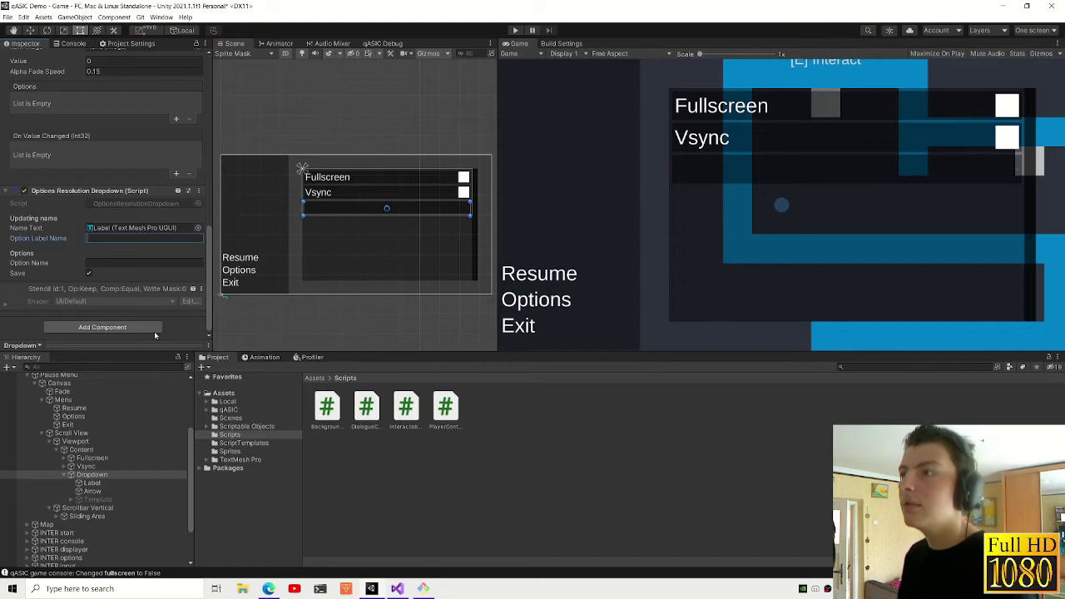
type("Resol")
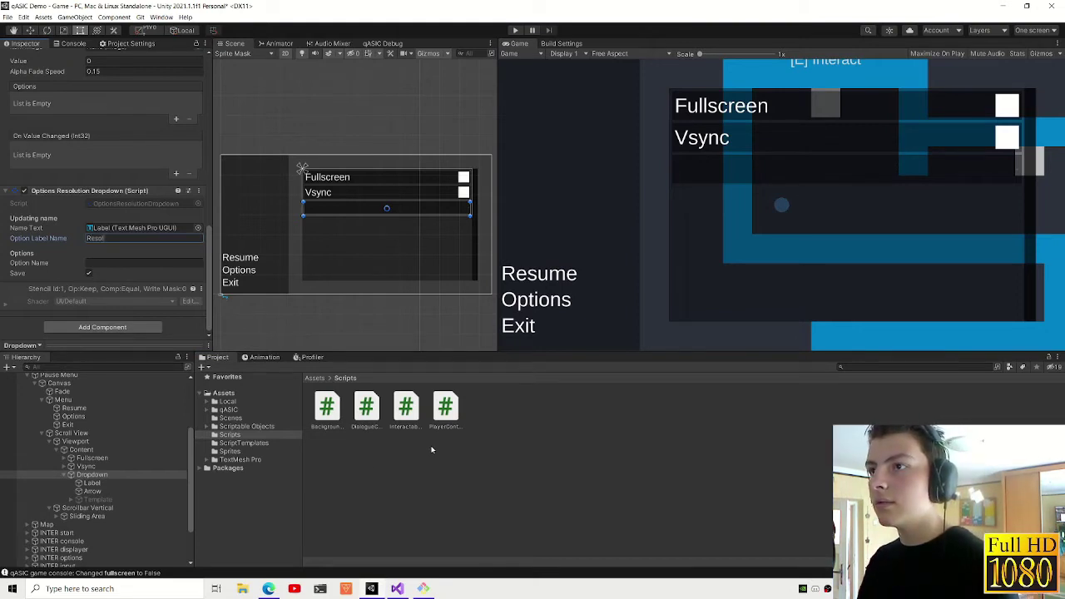
type("ution:")
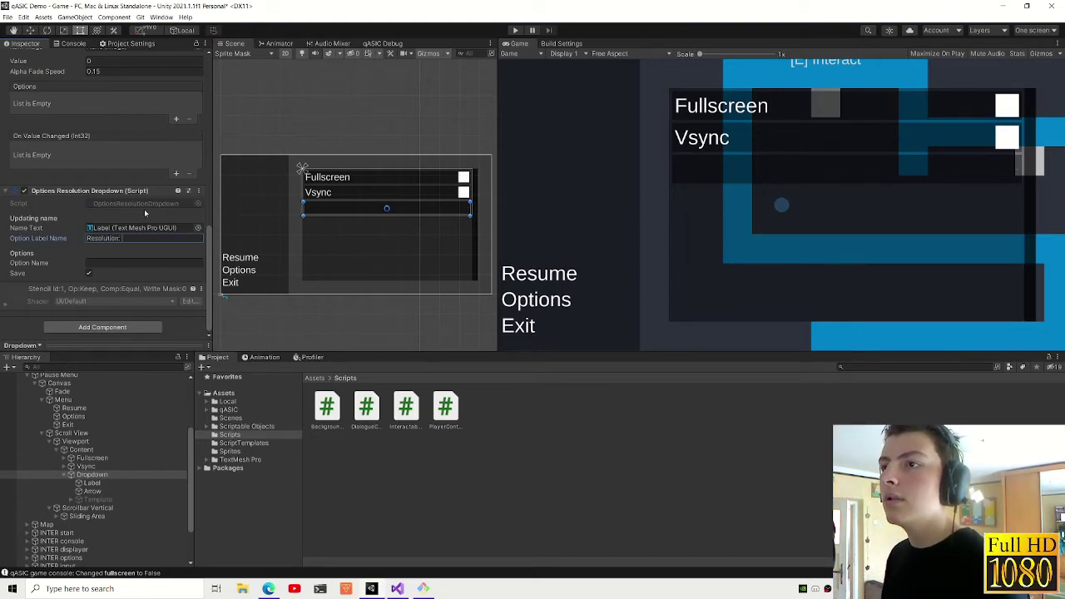
left_click(91, 263)
type("resolution")
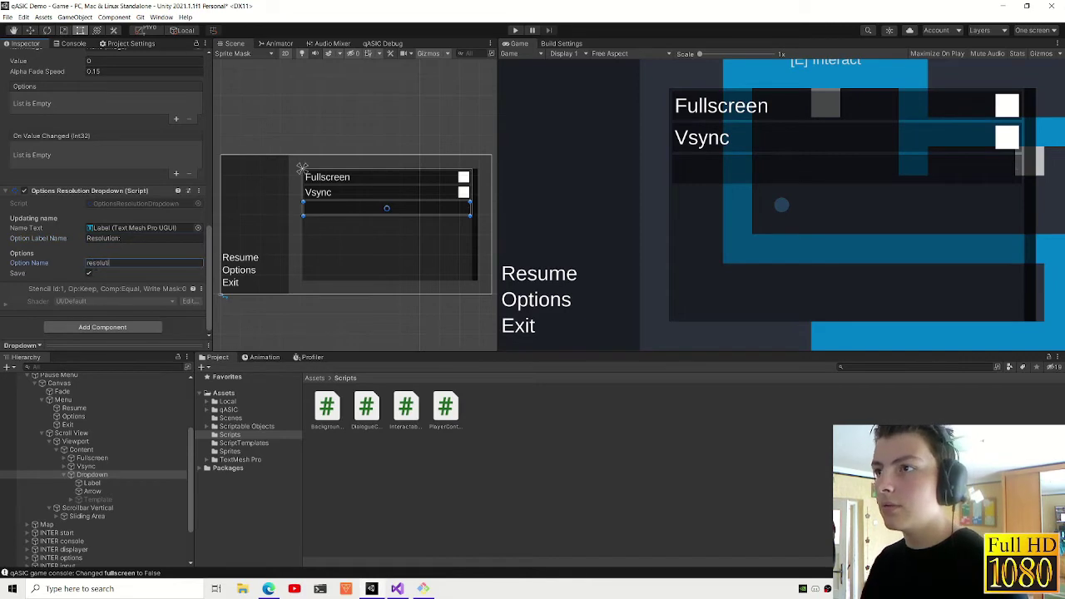
scroll(107, 177, "up", 2)
scroll(107, 177, "up", 3)
scroll(106, 178, "up", 3)
scroll(125, 208, "down", 3)
scroll(136, 223, "up", 2)
scroll(136, 223, "down", 2)
scroll(136, 223, "down", 3)
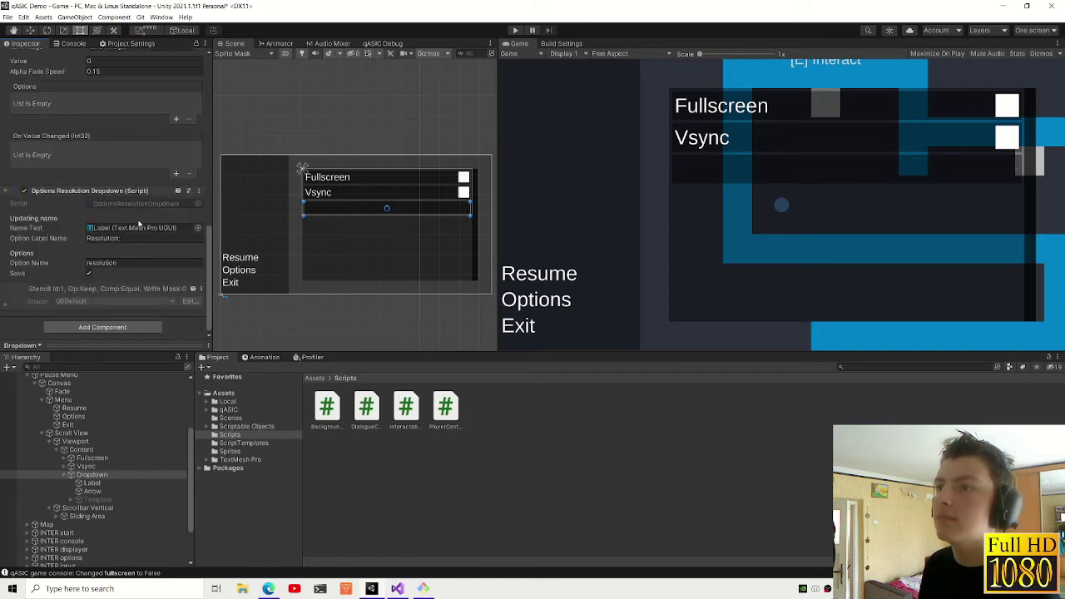
- Copy the Vsync label's TextMeshPro component
left_click(79, 500)
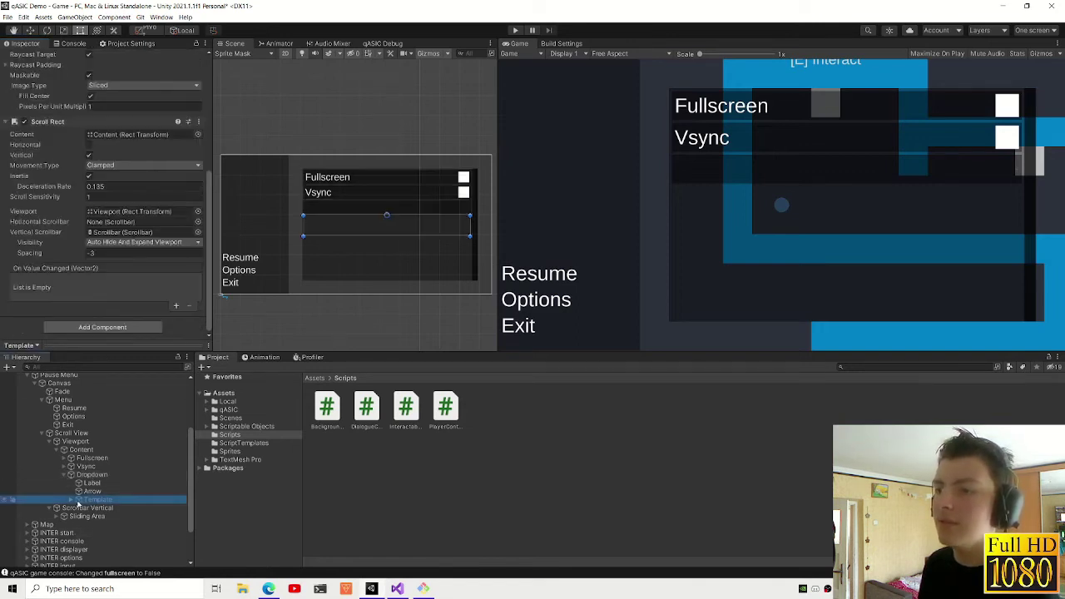
left_click(70, 500)
key("Up")
key("Up")
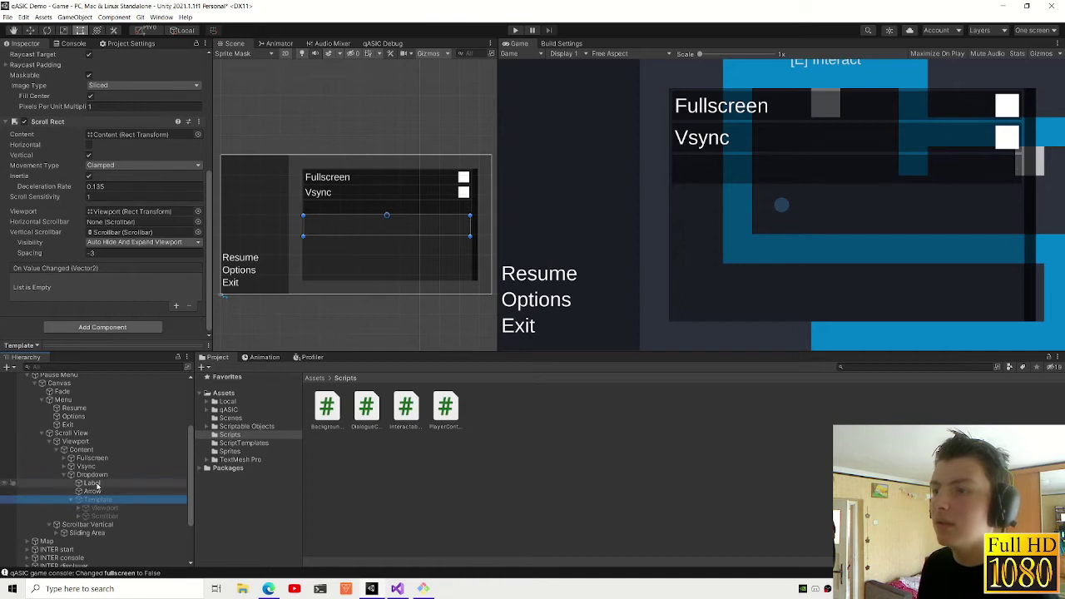
scroll(108, 306, "up", 3)
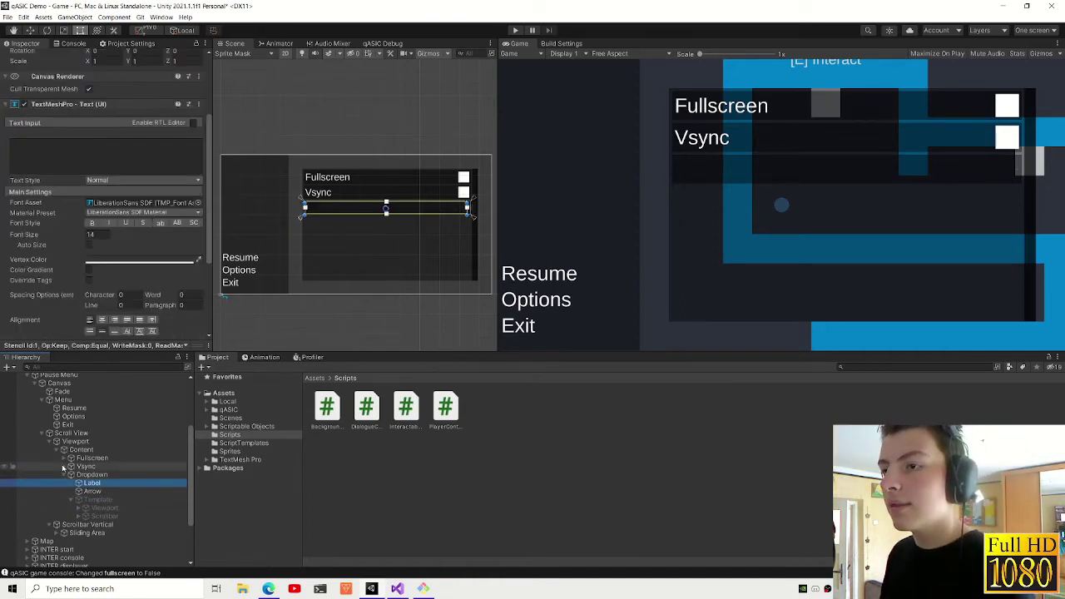
left_click(65, 466)
left_click(92, 474)
left_click(198, 104)
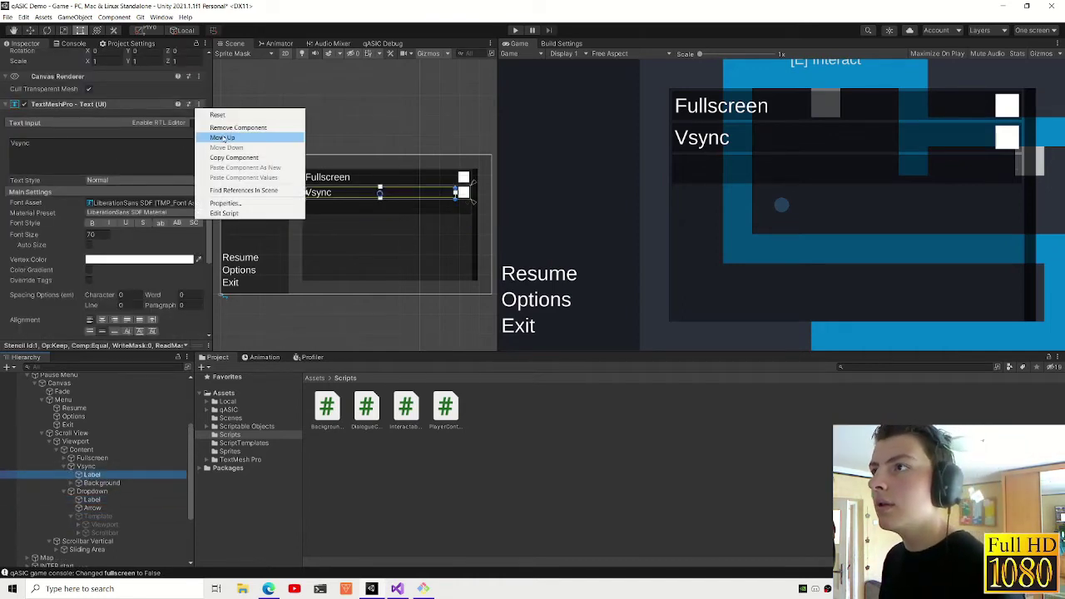
left_click(238, 155)
- Paste the copied values onto the Dropdown's Label, which now reads 'Resolution: 1920x1080'
left_click(93, 499)
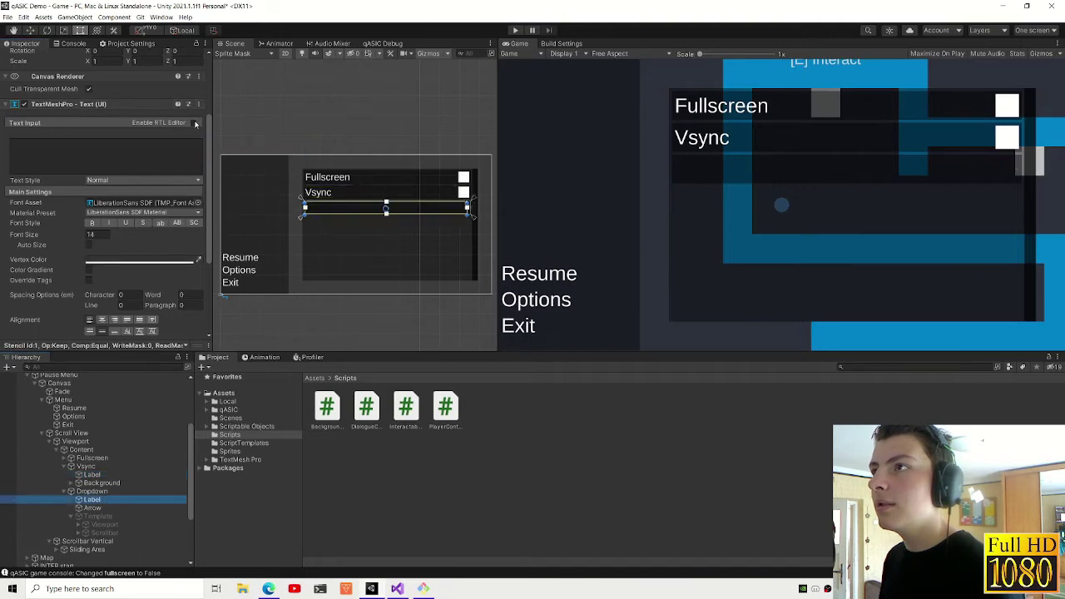
left_click(198, 104)
left_click(249, 177)
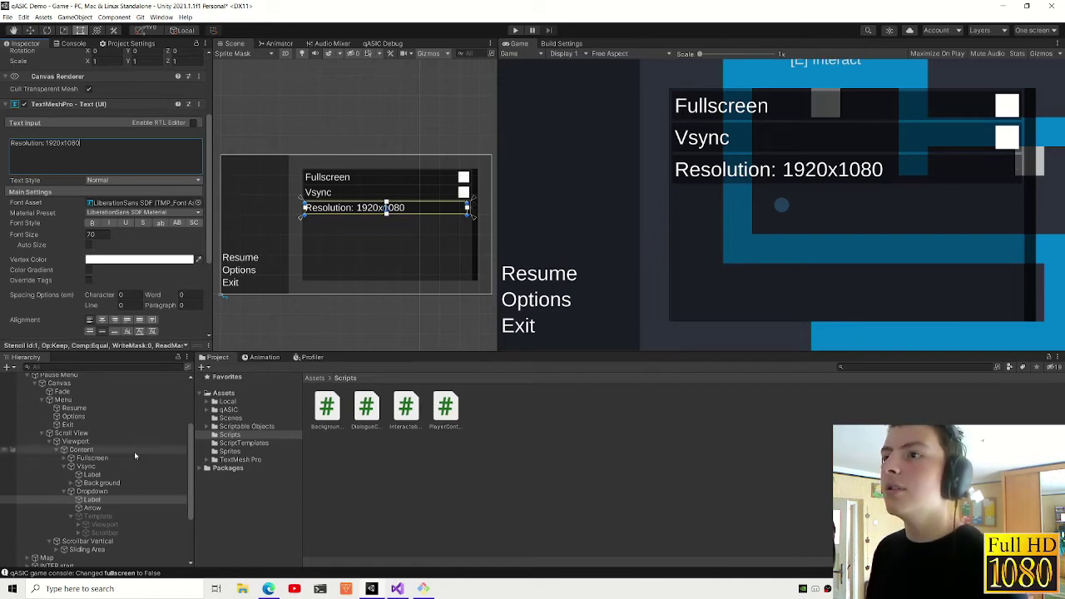
left_click(96, 507)
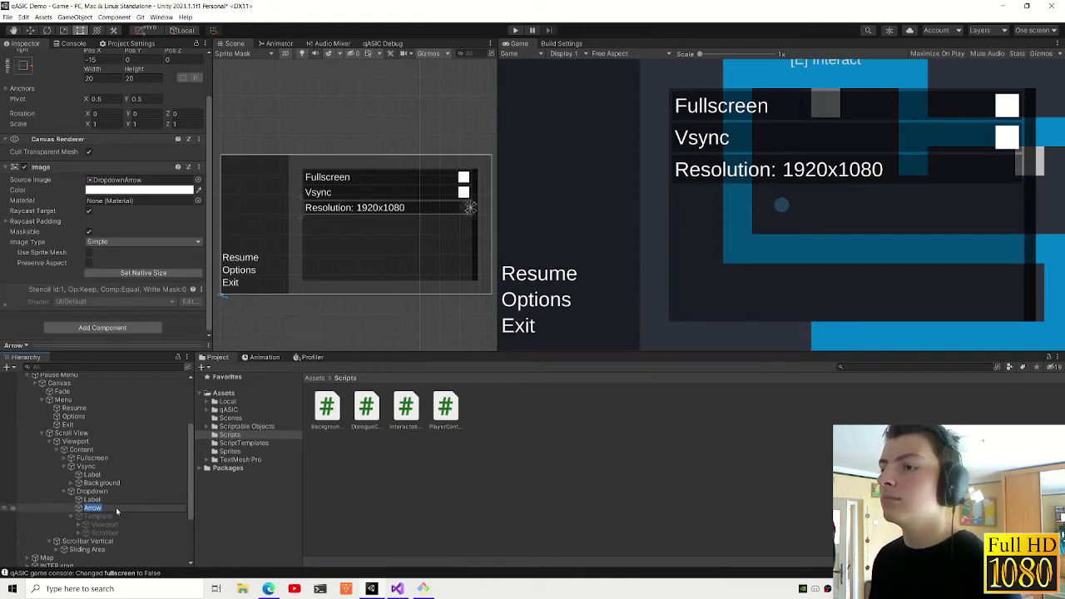
left_click(143, 499)
- Delete the dropdown's Arrow object, empty its Label text, and reselect the Dropdown
left_click(146, 507)
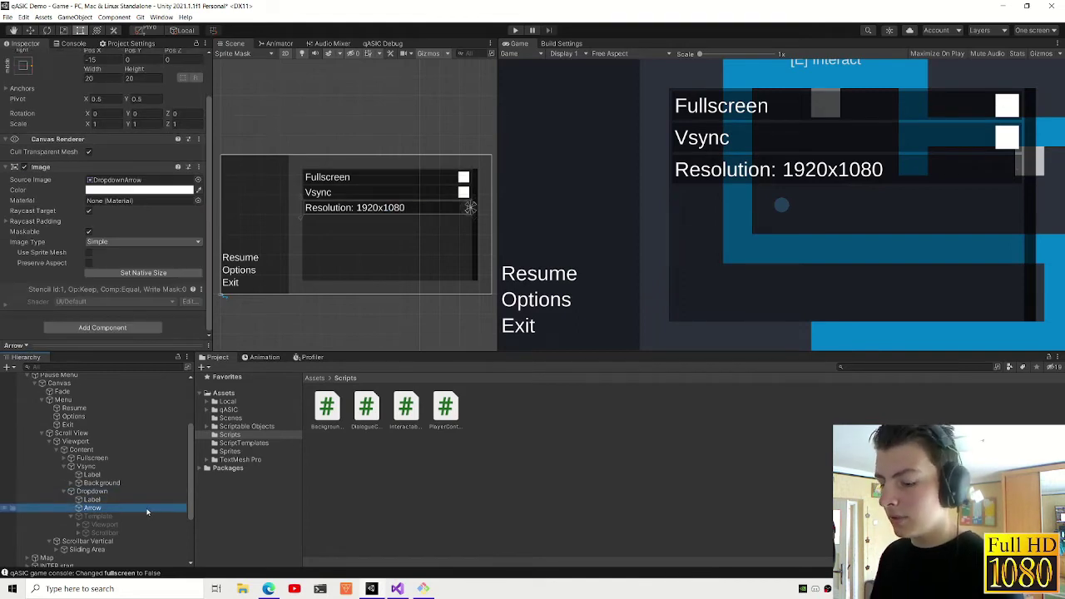
key("Delete")
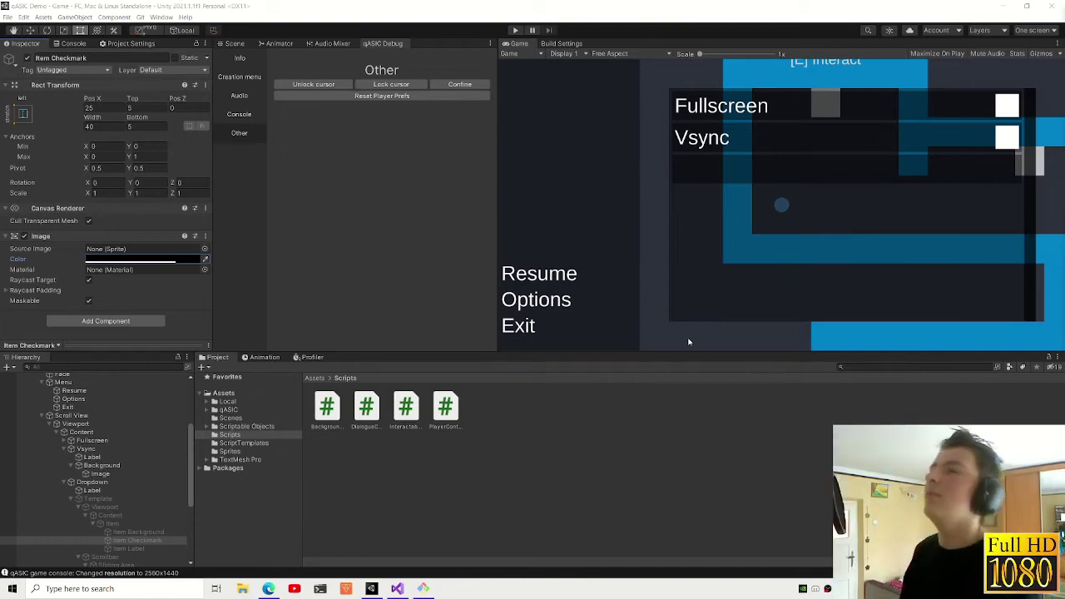
left_click(117, 541)
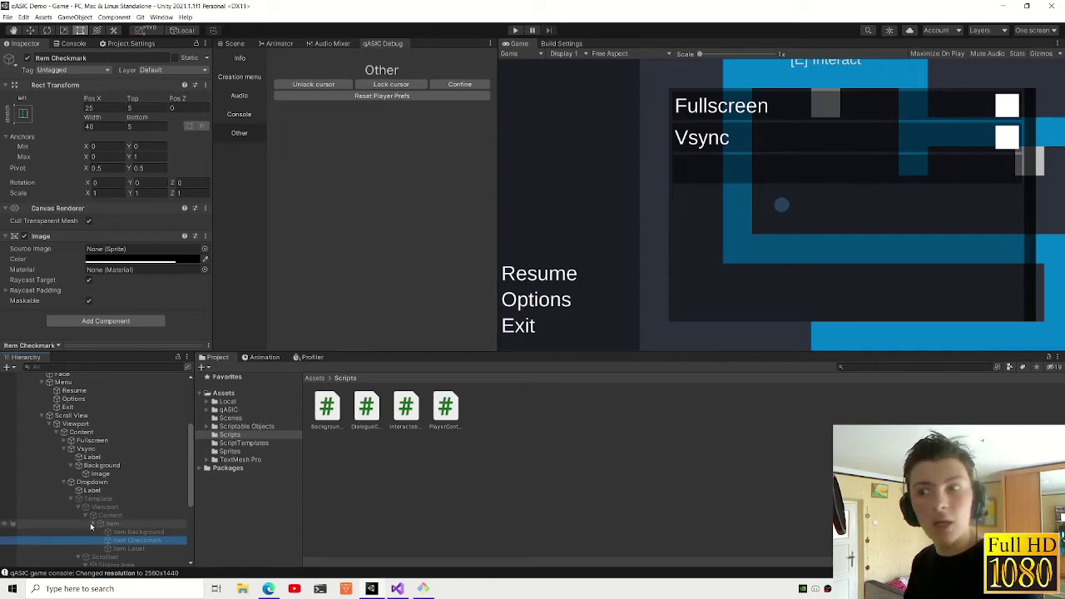
left_click(86, 492)
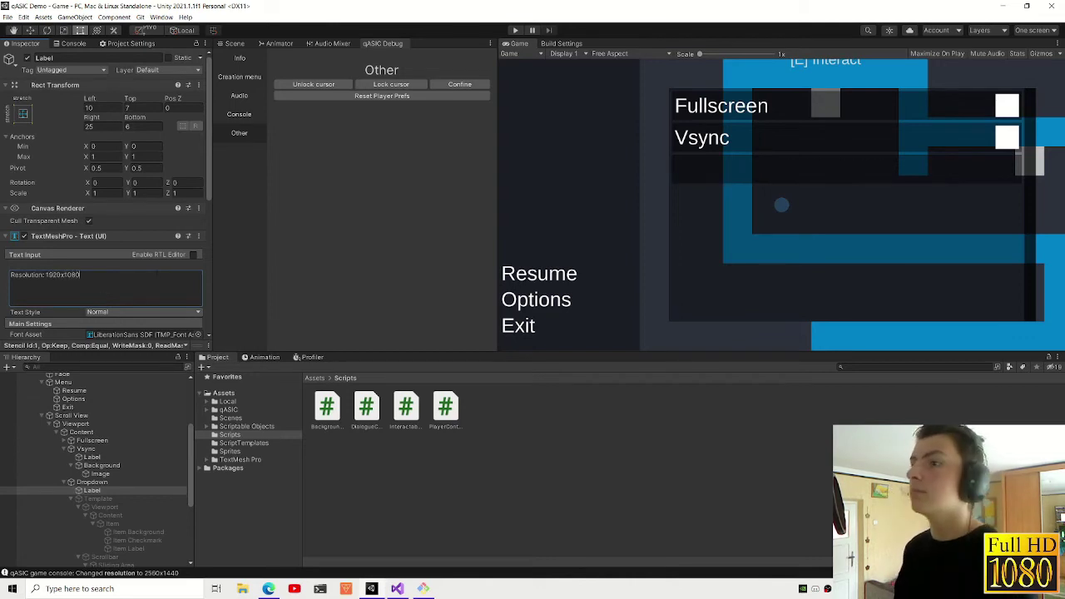
left_click(122, 491)
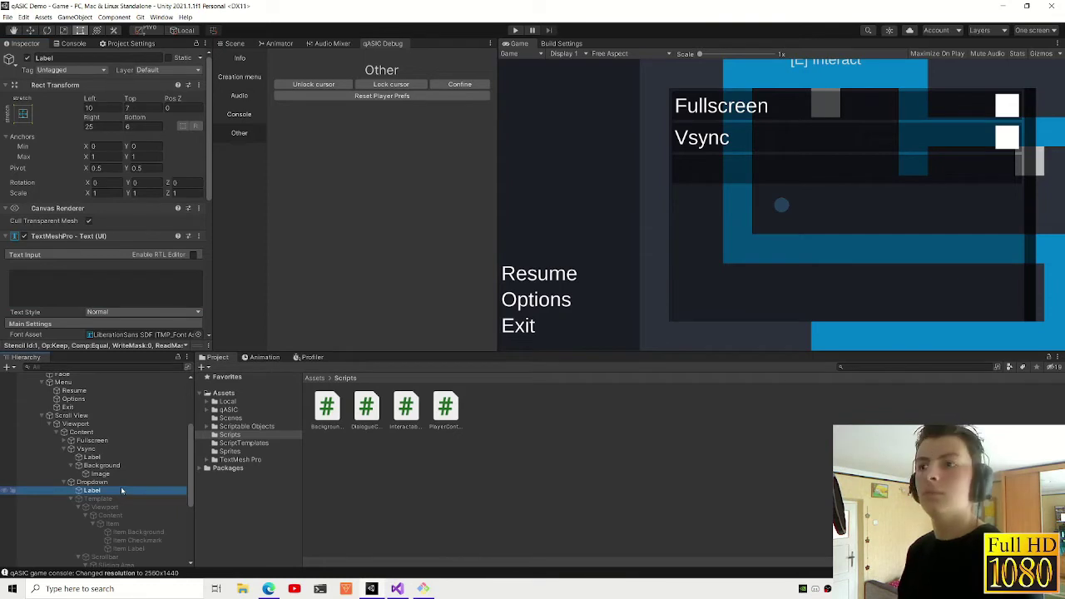
left_click(120, 484)
scroll(67, 265, "down", 10)
- Open the resolution dropdown script in Visual Studio, then return to the Unity editor
scroll(67, 266, "down", 2)
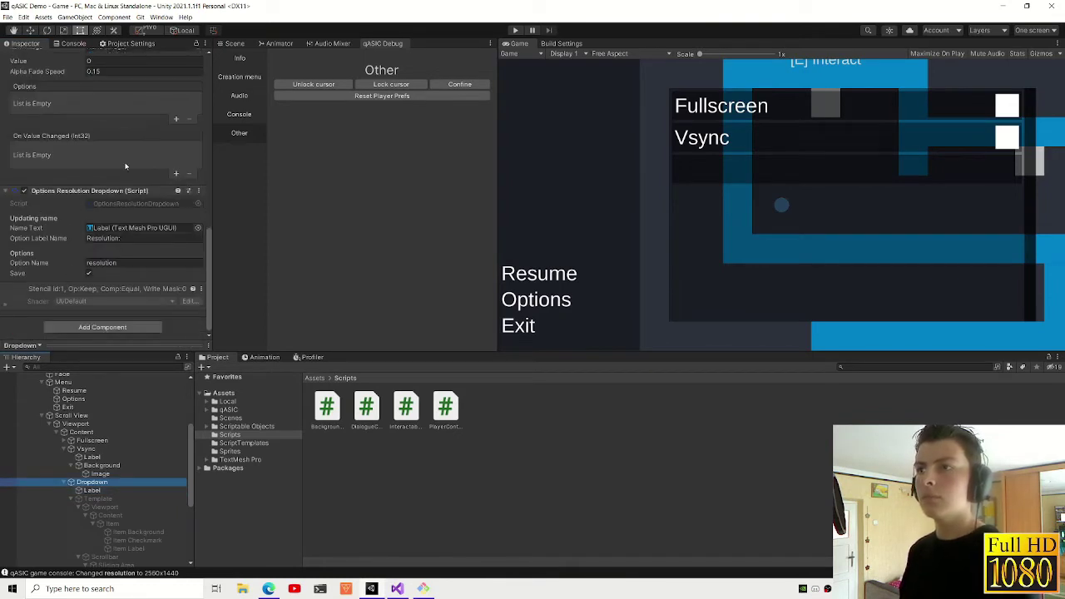
double_click(113, 205)
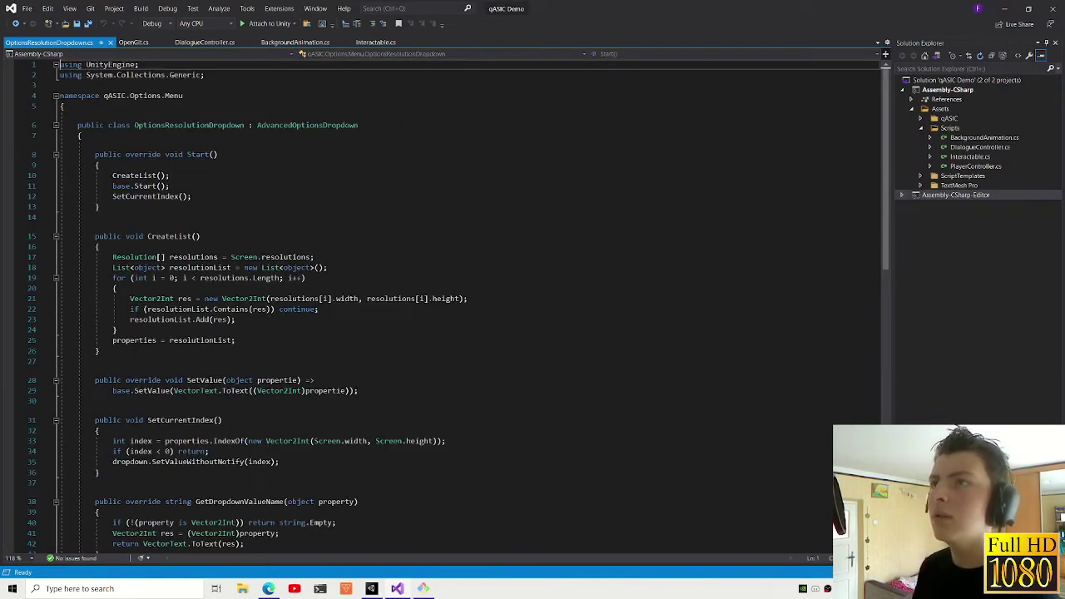
key("ctrl+F4")
key("alt+Tab")
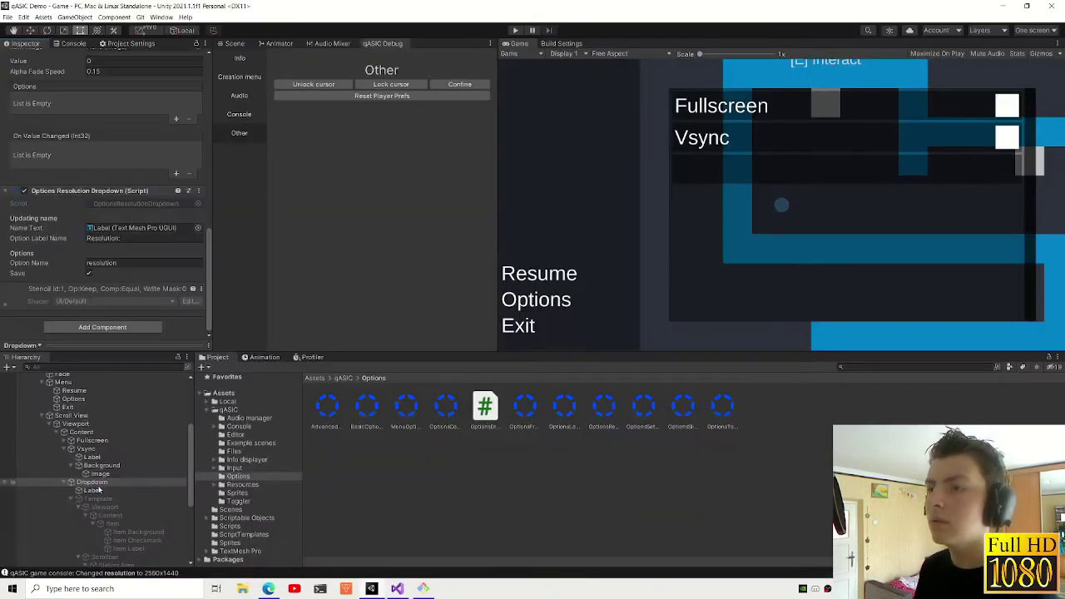
- Select the OptionsDropdown script in qASIC/Options and view its code
left_click(96, 483)
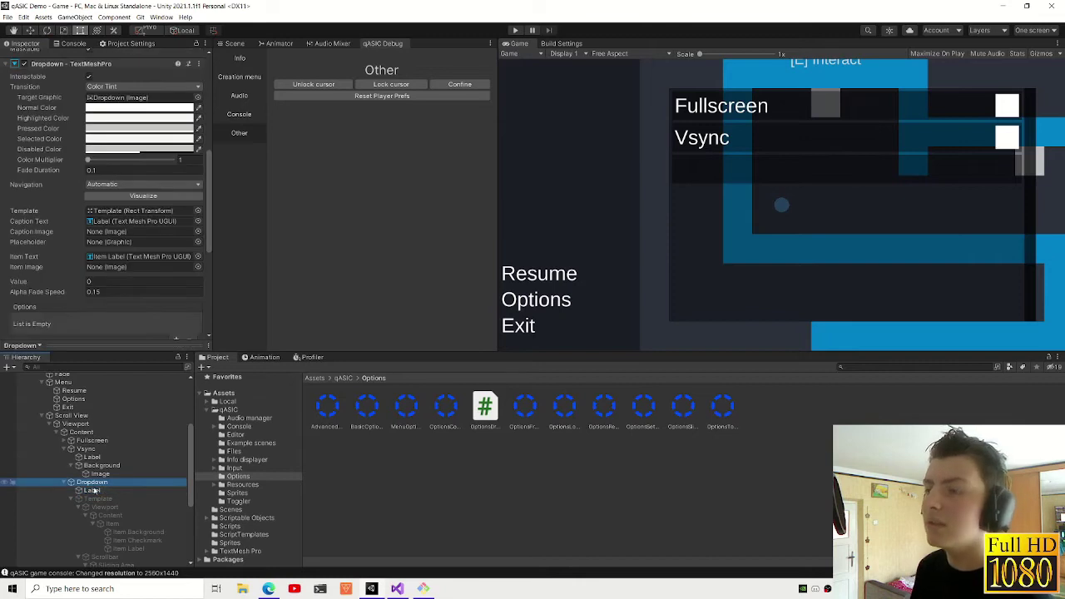
left_click(79, 500)
left_click(496, 426)
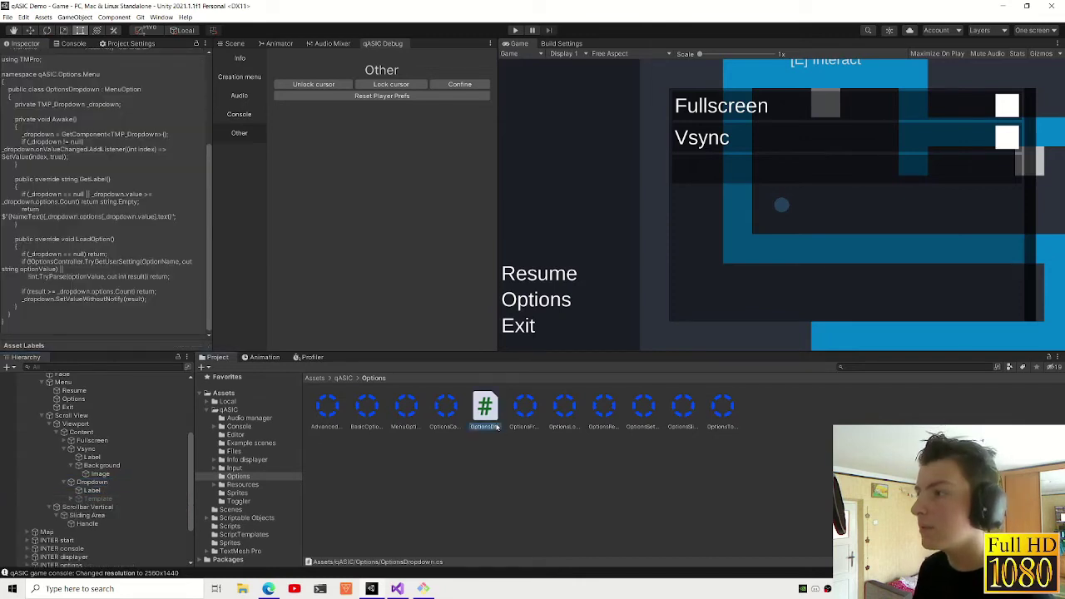
scroll(5, 210, "up", 5)
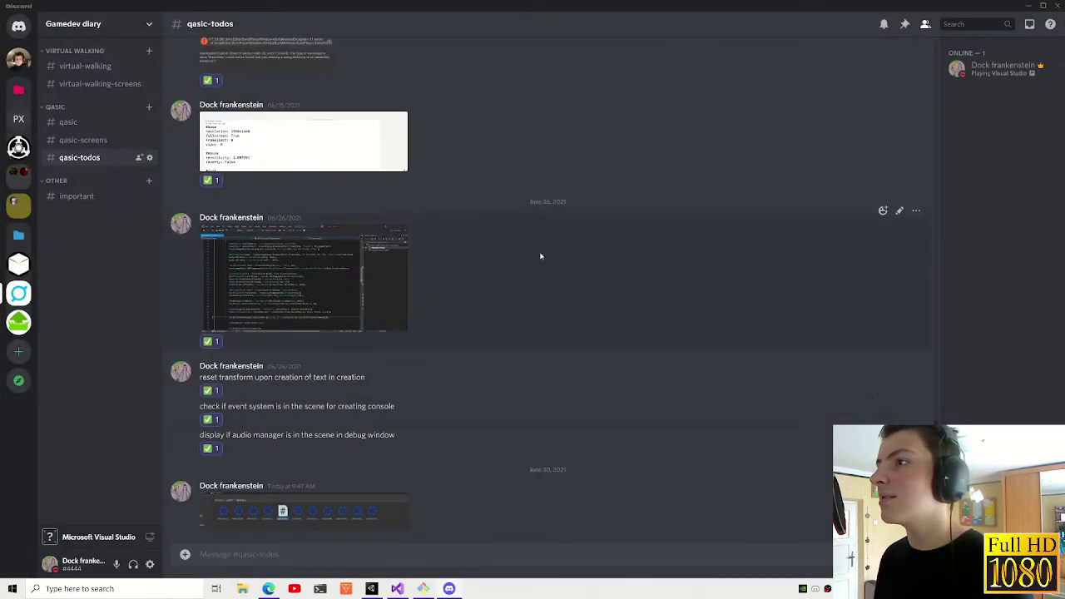
key("alt+F4")
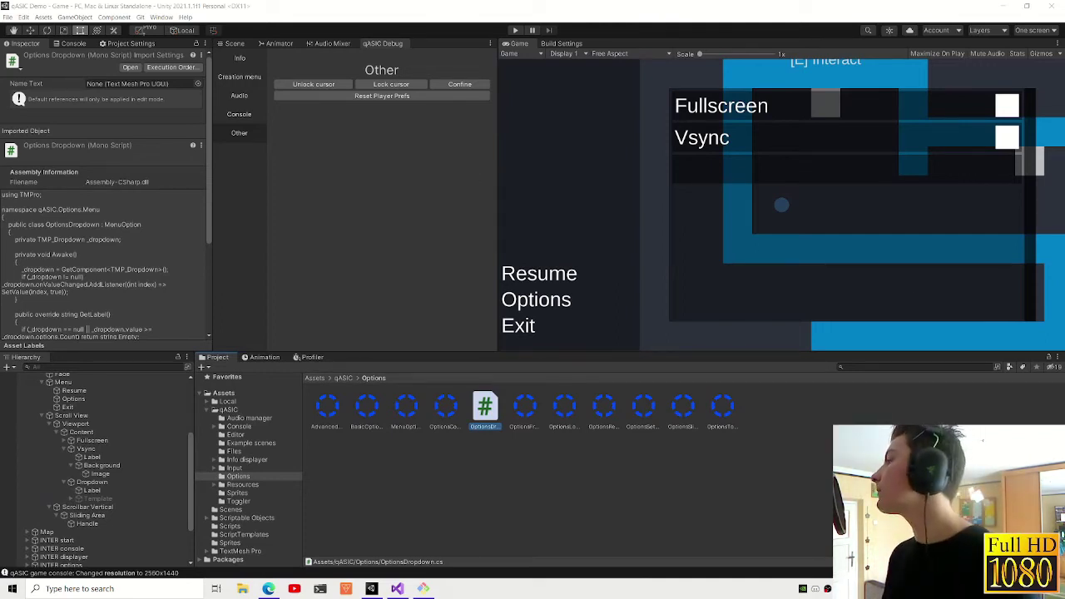
- Centre the options panel in the Scene view and duplicate the Dropdown object
left_click(235, 38)
scroll(420, 189, "down", 3)
scroll(365, 140, "up", 1)
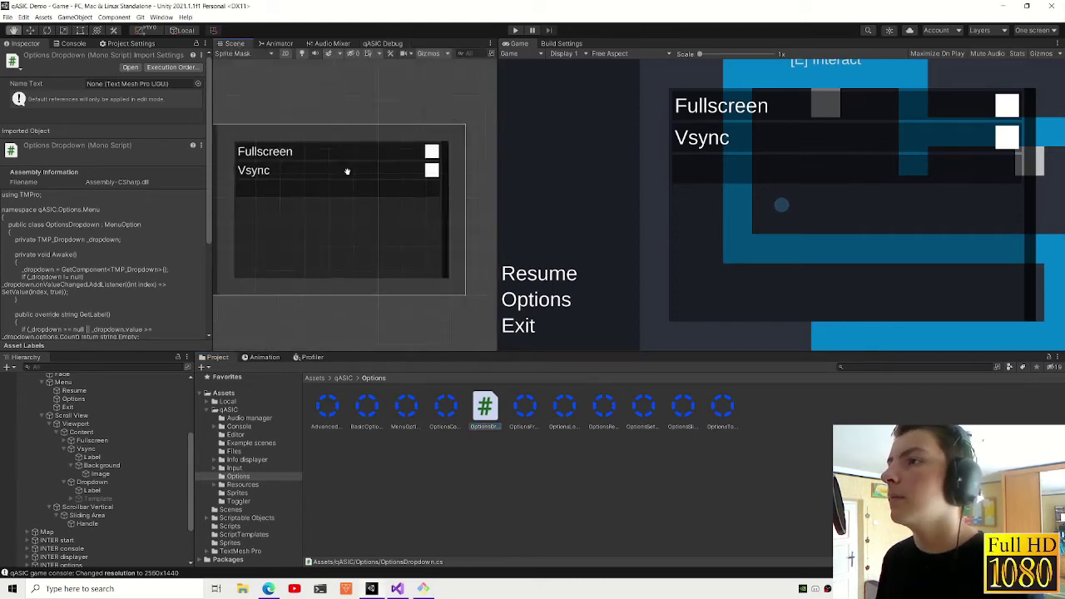
middle_click_drag(347, 172, 375, 183)
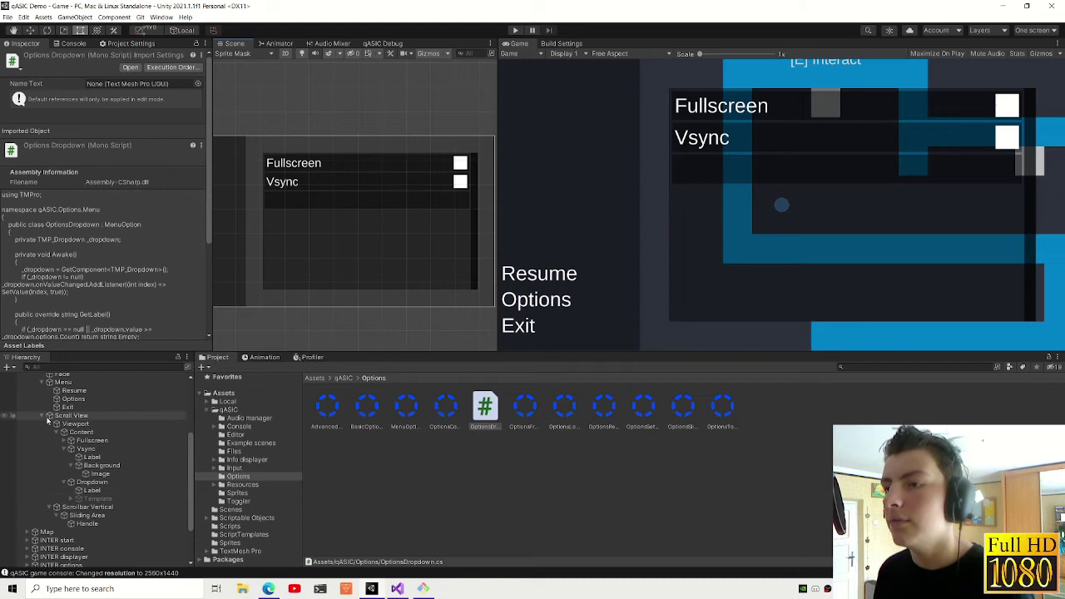
left_click(71, 483)
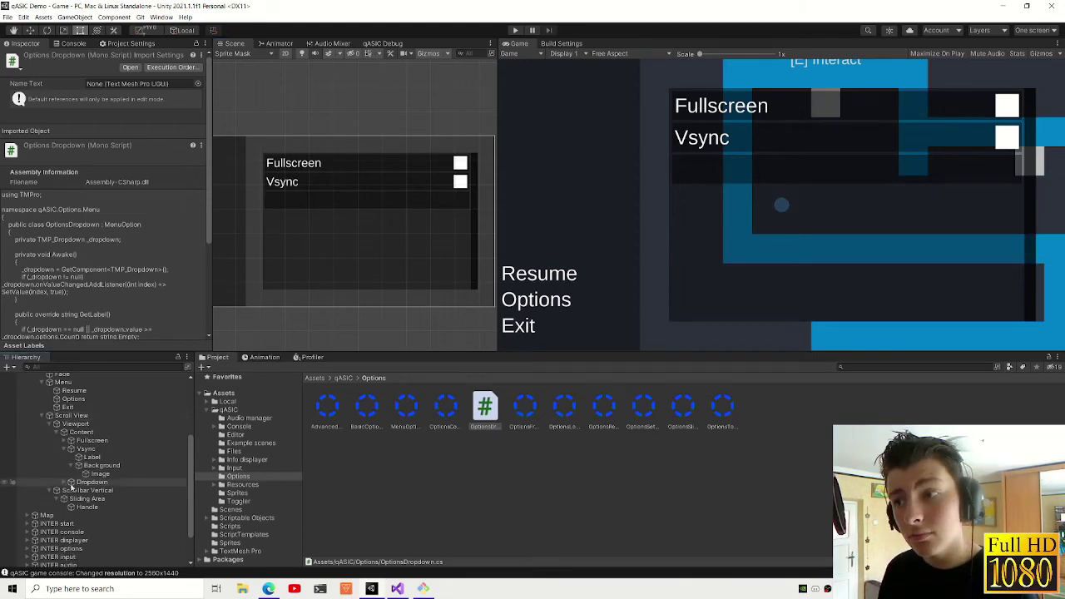
left_click(80, 483)
left_click(71, 448)
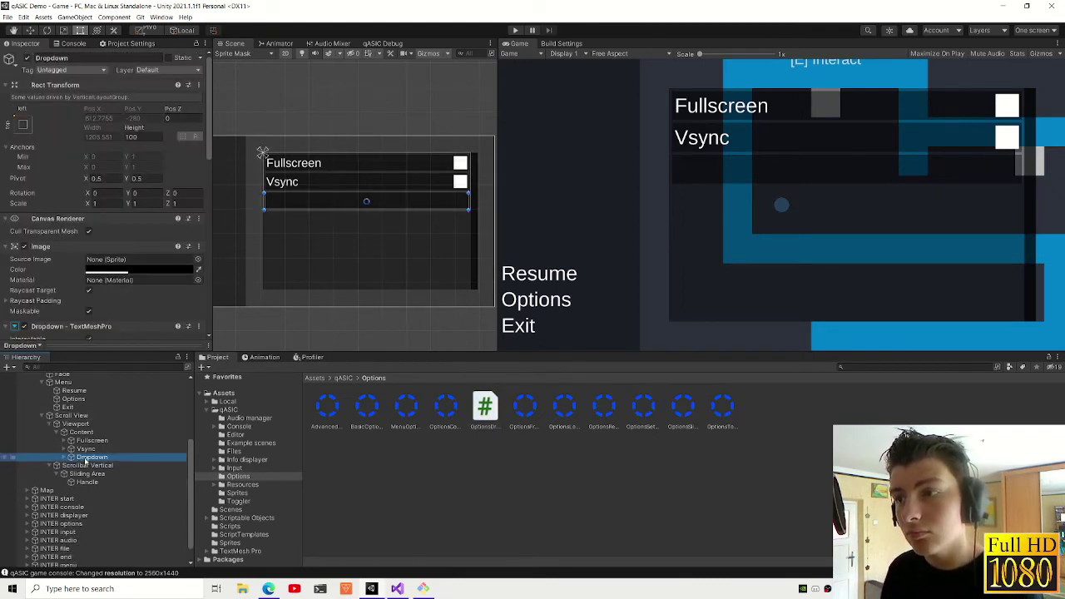
key("ctrl+d")
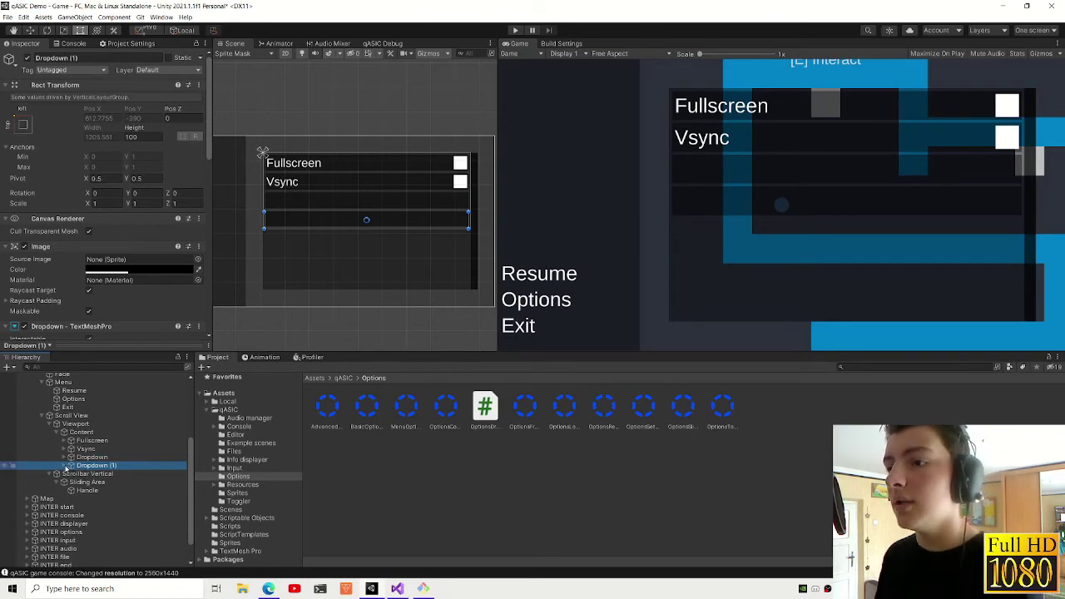
- Replace the copy's resolution script with the Options Framelimit Dropdown script
scroll(104, 208, "down", 5)
scroll(104, 208, "down", 5)
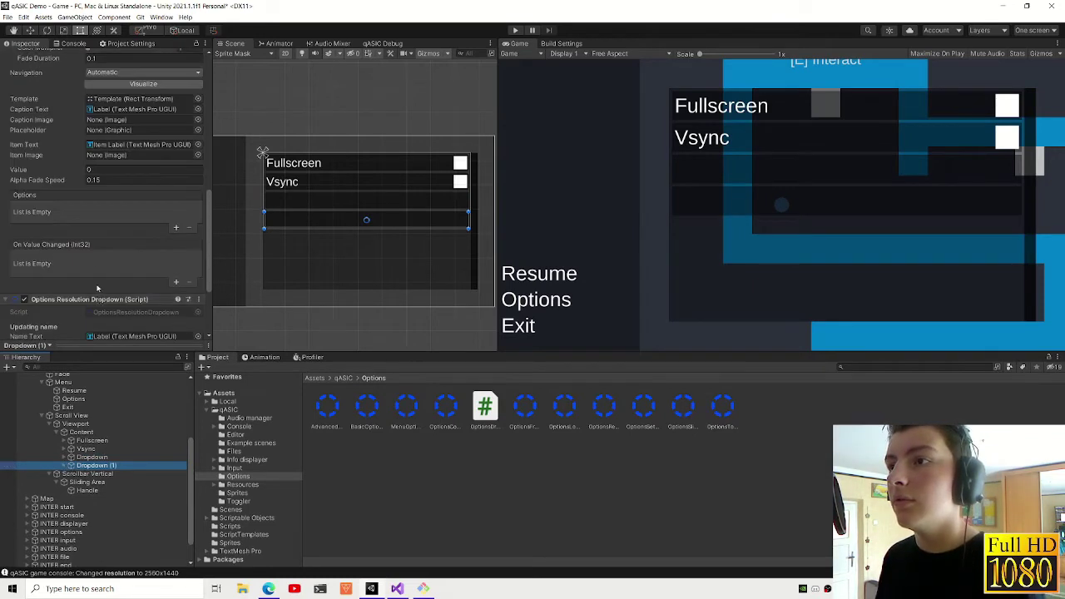
scroll(104, 208, "down", 5)
left_click(198, 191)
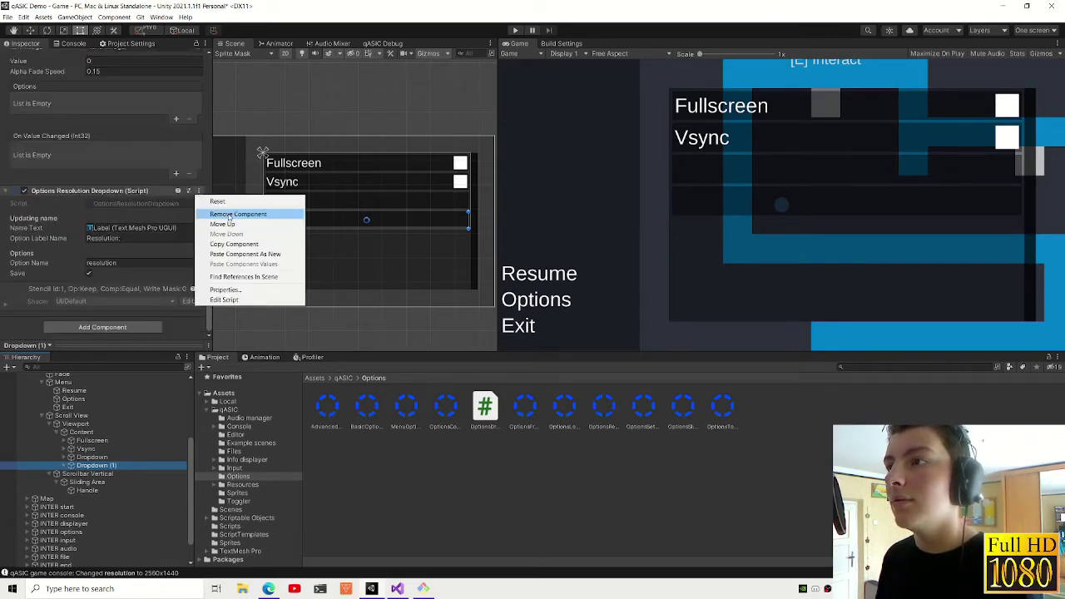
left_click(241, 213)
left_click(119, 325)
type("frame")
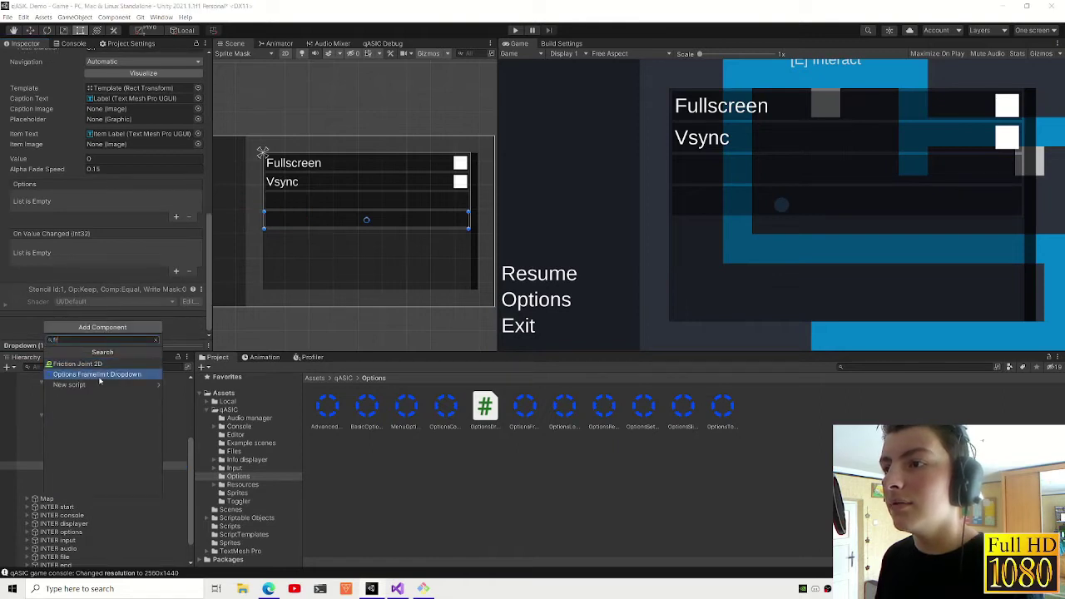
left_click(101, 379)
scroll(109, 289, "down", 3)
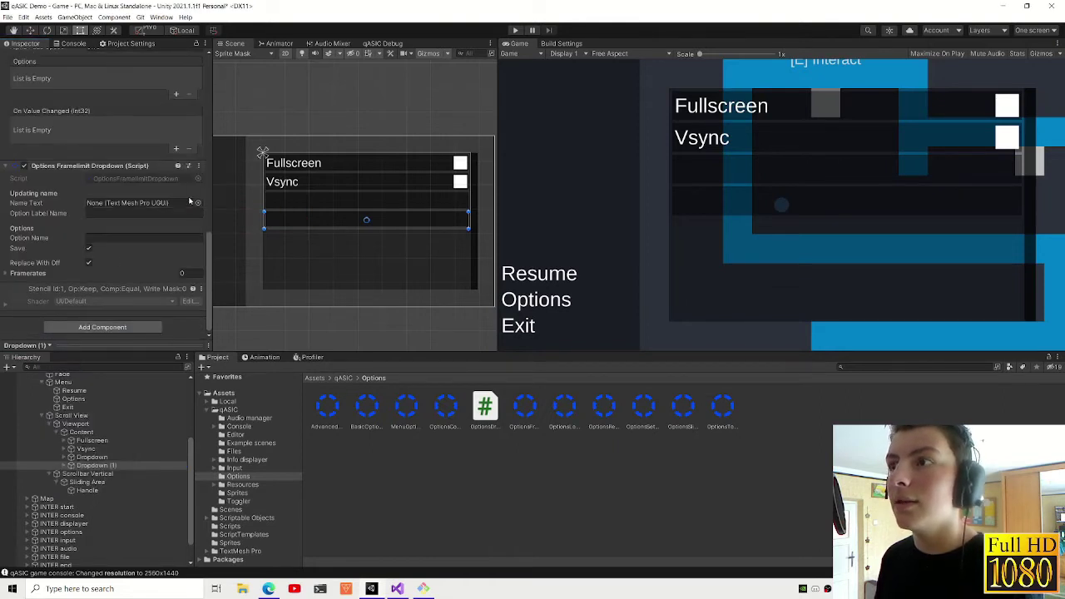
- Assign Dropdown (1)'s Label as Name Text and set the label to 'Framerate limit:'
left_click(67, 469)
left_click_drag(91, 473, 141, 203)
left_click(141, 213)
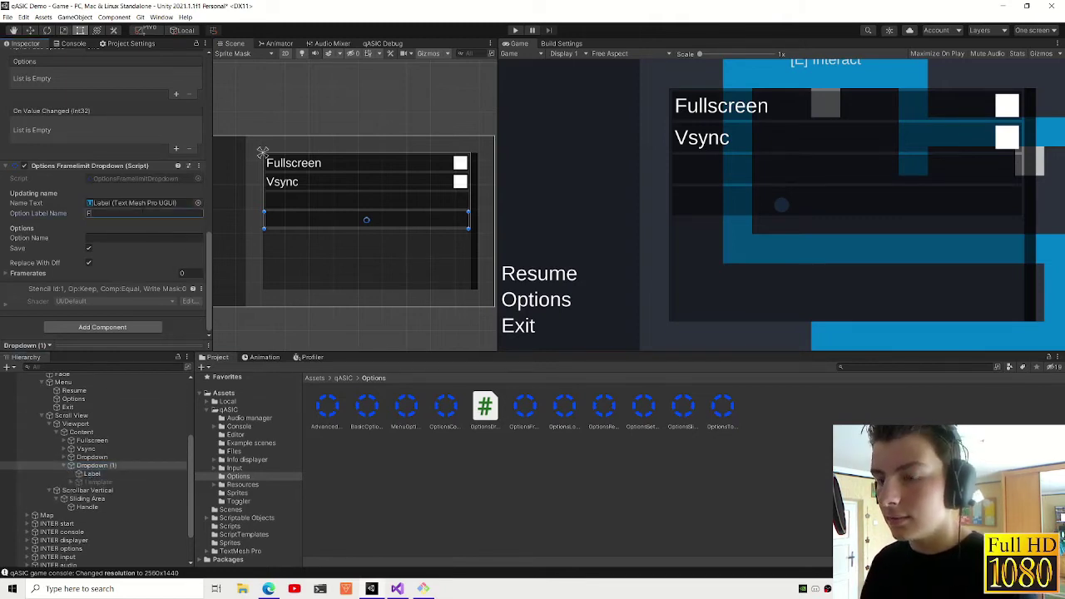
type("Framerate:")
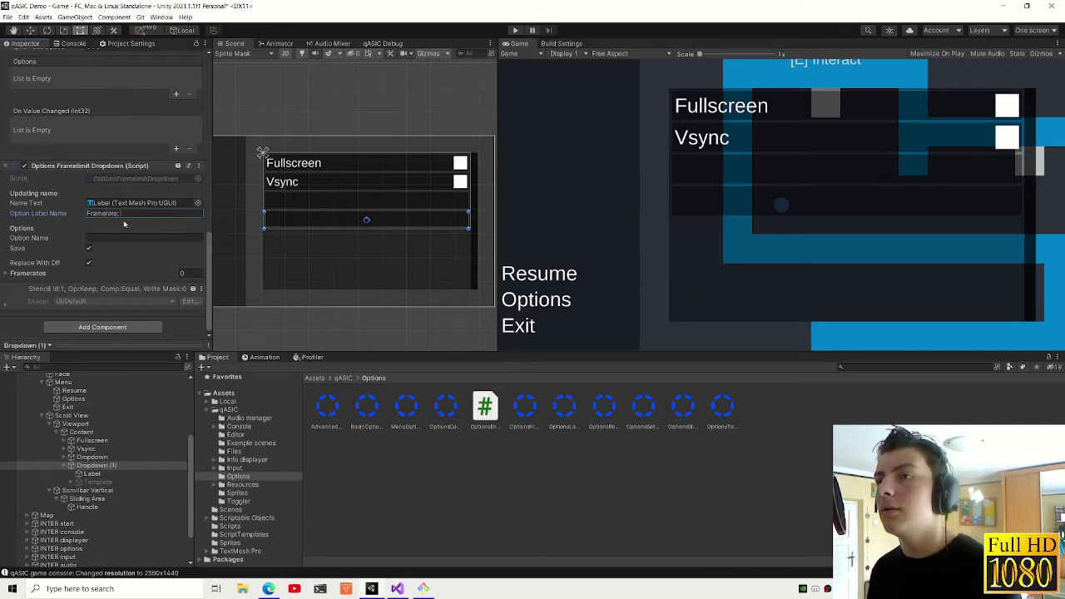
key("ctrl+a")
type("F")
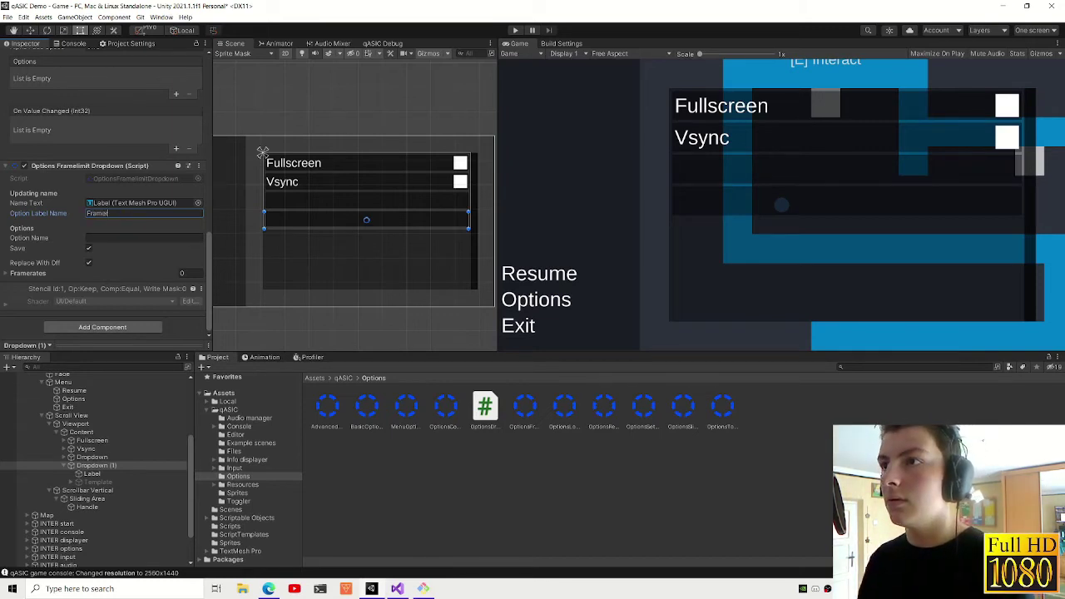
type(":")
key("Tab")
type("framelimit")
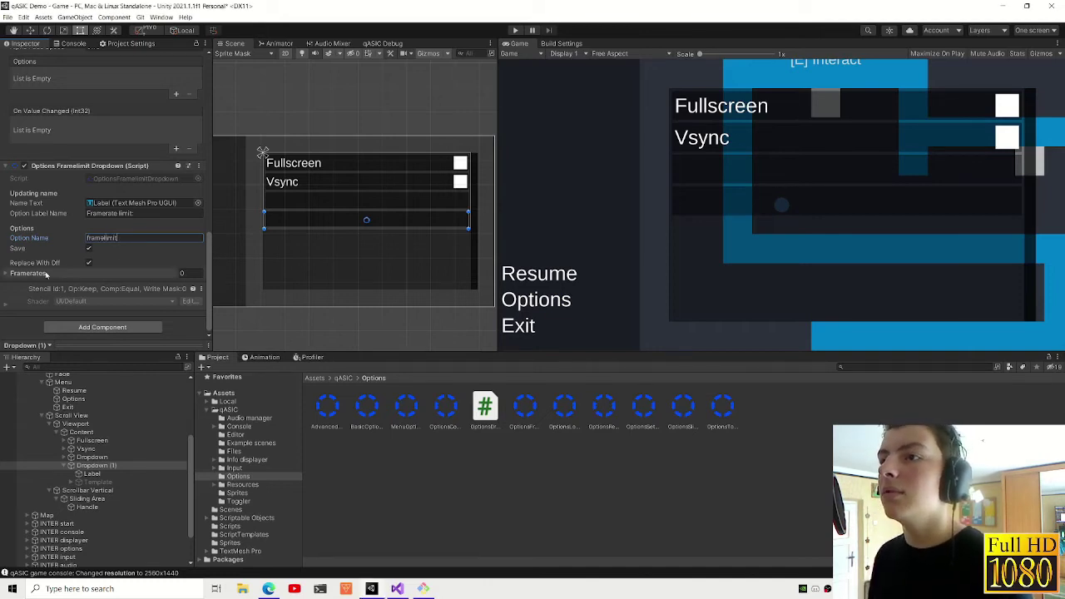
- Add three elements to the Framerates list and set Element 0 to -1
left_click(27, 272)
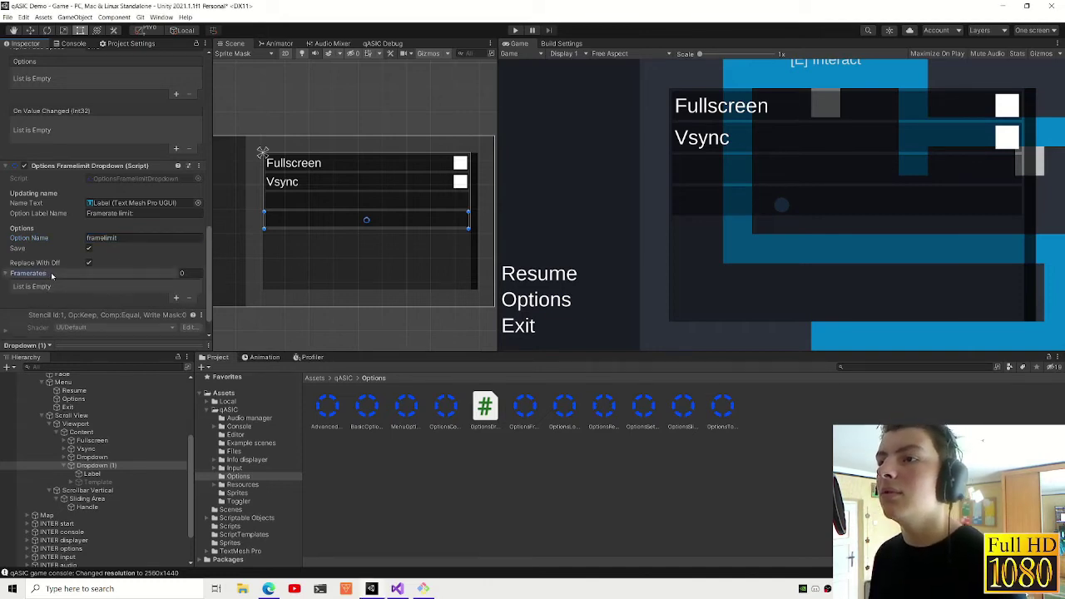
left_click(176, 302)
left_click(177, 302)
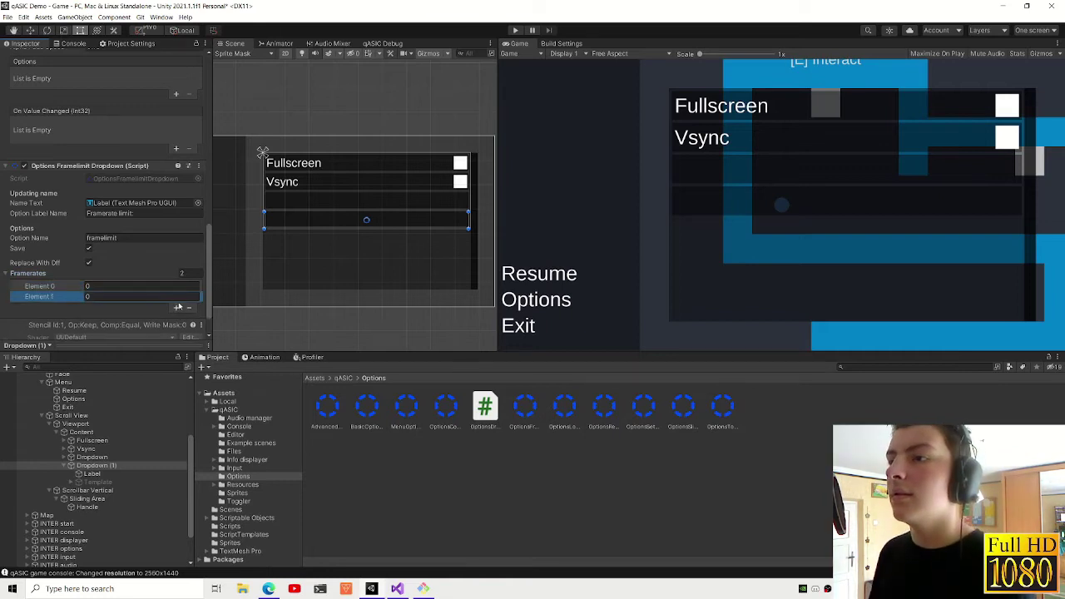
left_click(178, 318)
left_click(27, 273)
left_click(141, 287)
type("-1")
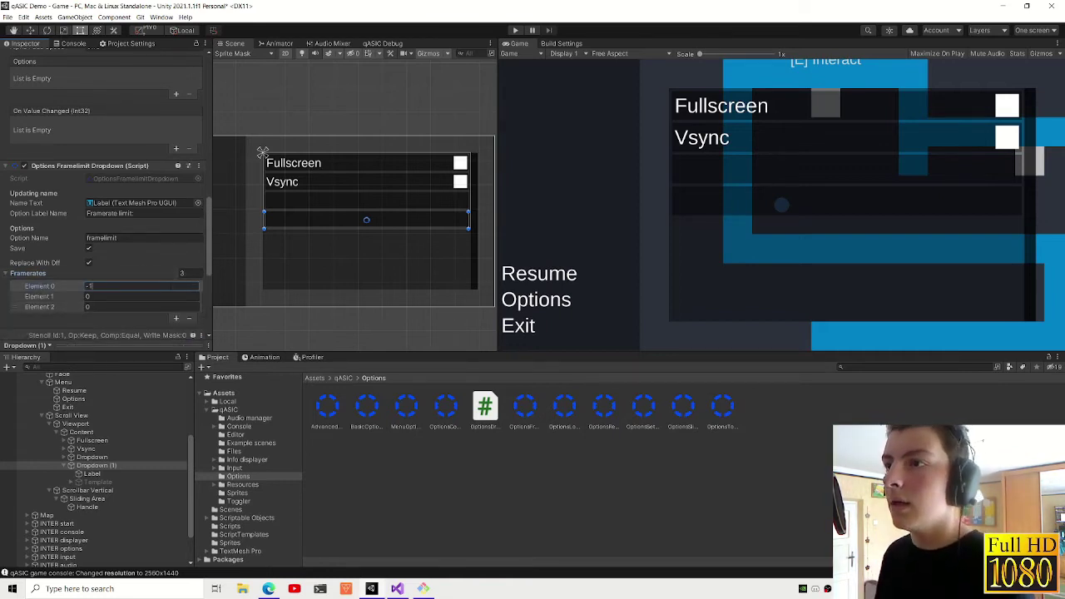
left_click(141, 296)
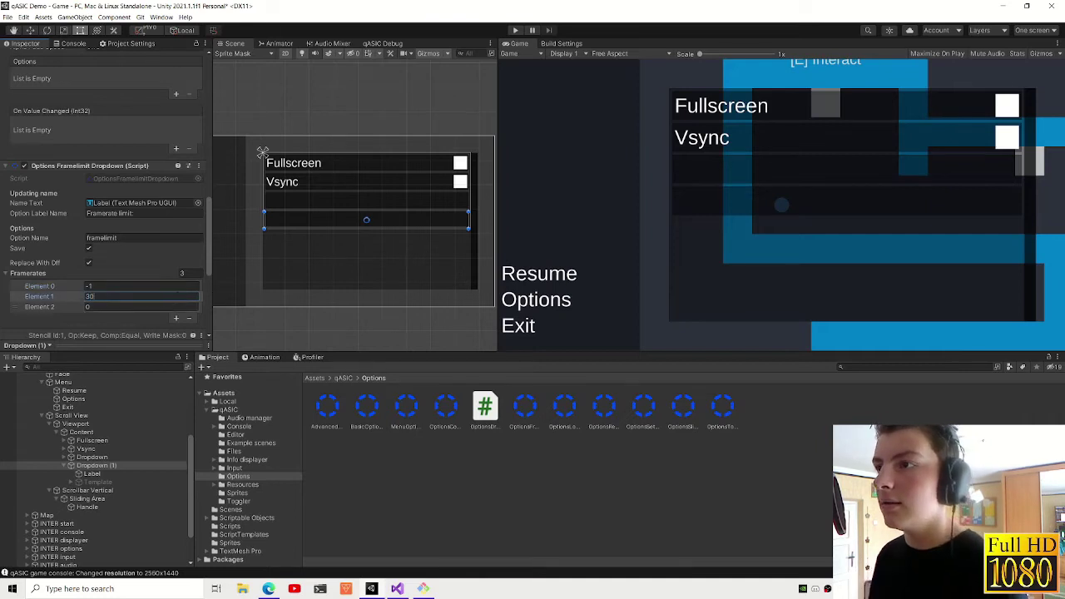
- Add two more Framerates elements and enter 60 and 240
scroll(167, 307, "down", 3)
left_click(177, 225)
left_click(125, 214)
type("60")
key("Tab")
type("120")
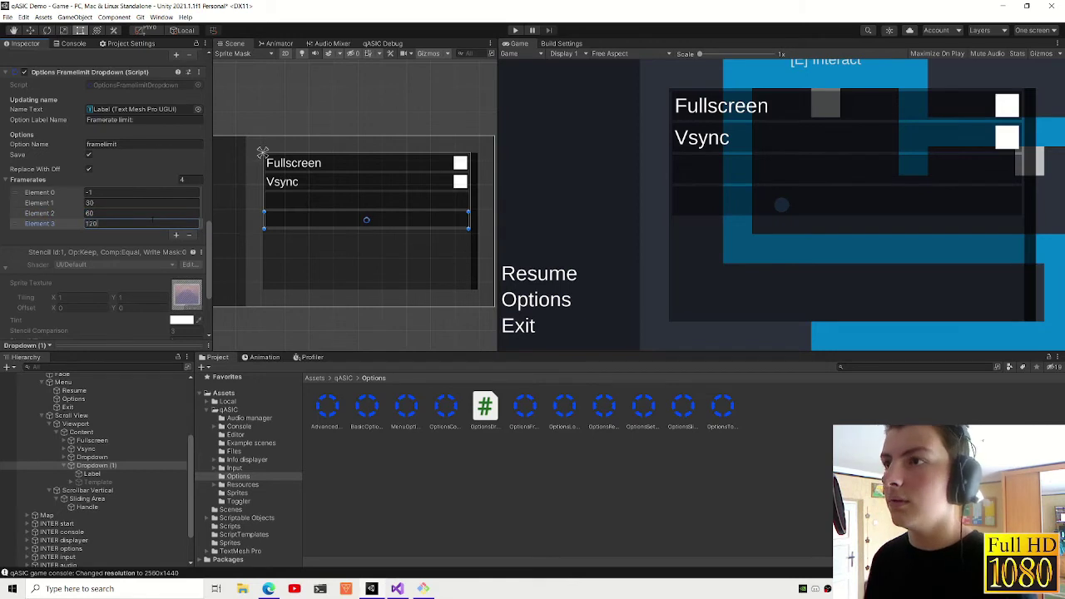
left_click(176, 235)
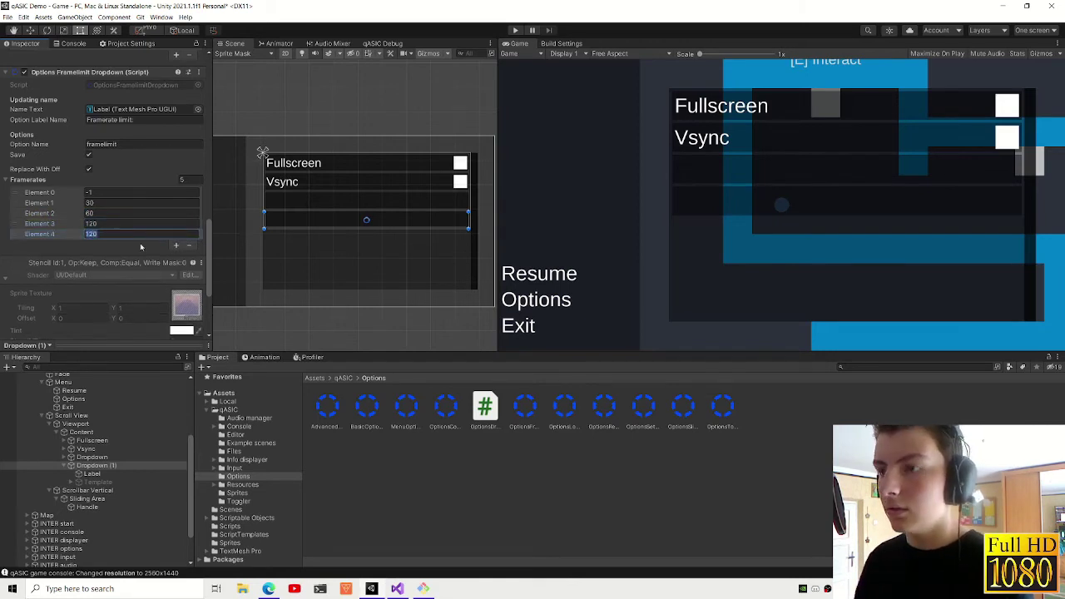
type("240")
left_click(52, 181)
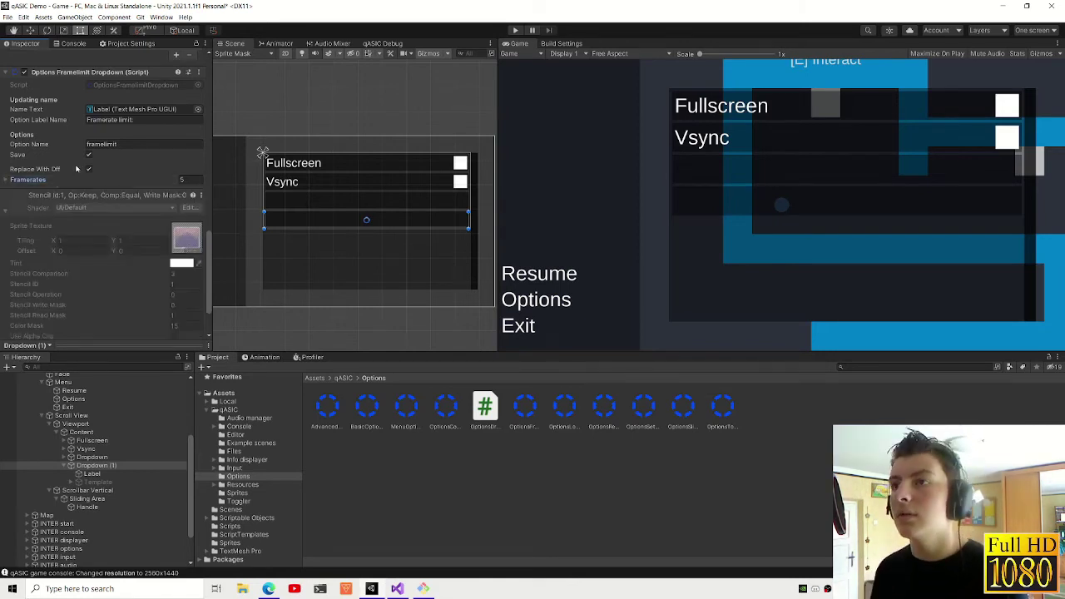
scroll(23, 214, "up", 3)
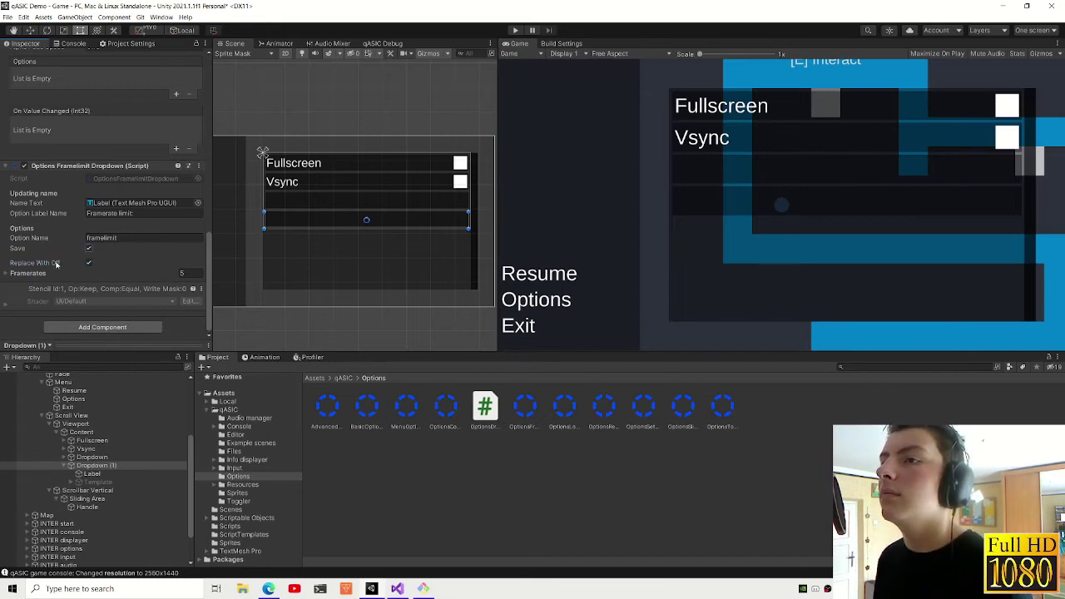
mouse_move(56, 264)
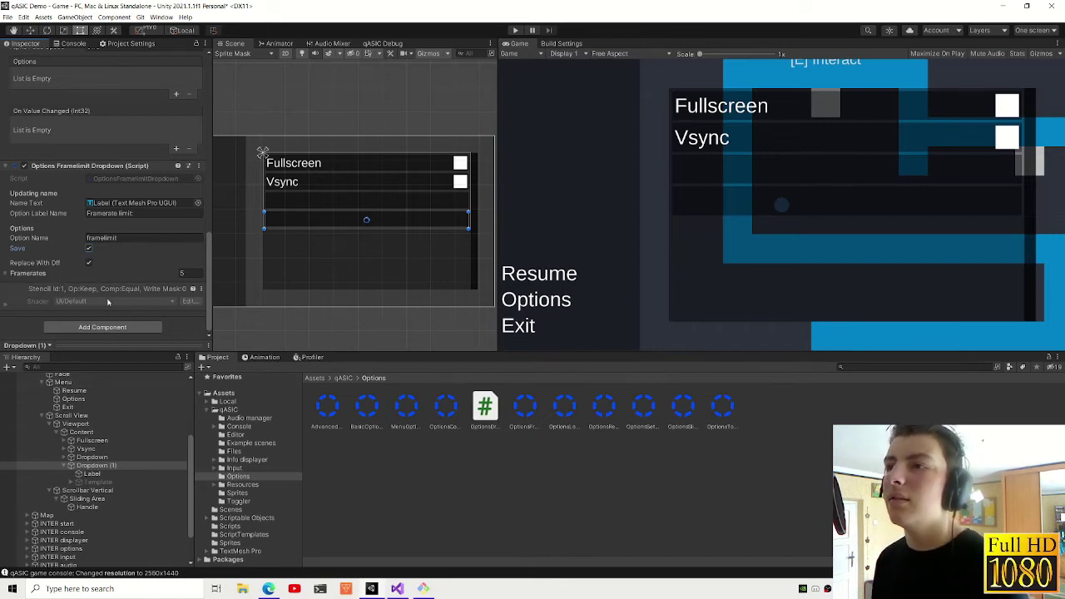
- Set Fade Duration to 0 on both Dropdown and Dropdown (1), then enter Play mode
left_click(77, 467)
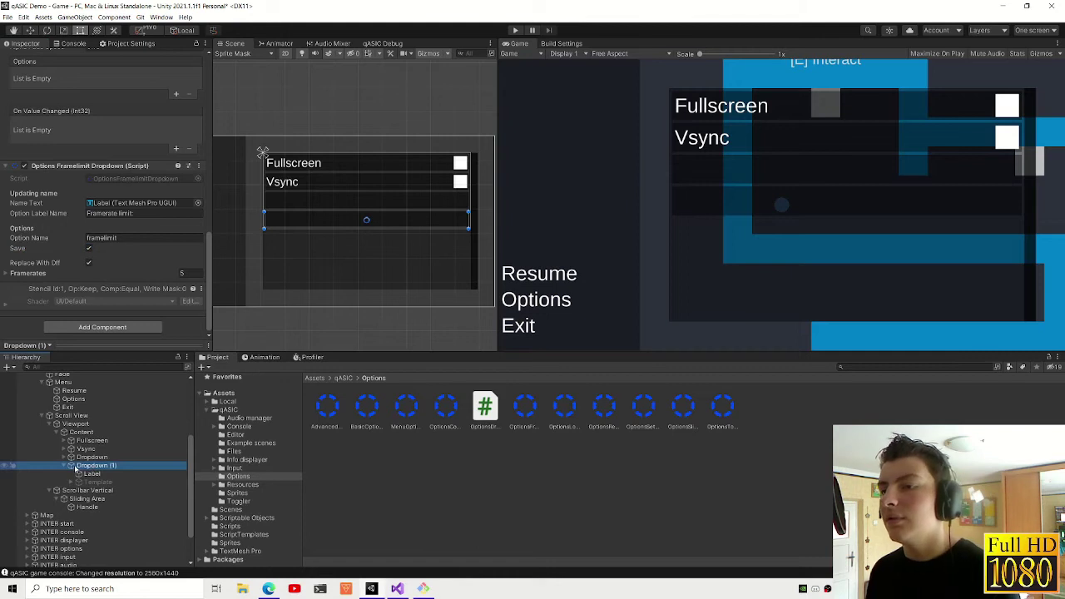
left_click(66, 466)
scroll(108, 193, "up", 5)
scroll(108, 193, "up", 1)
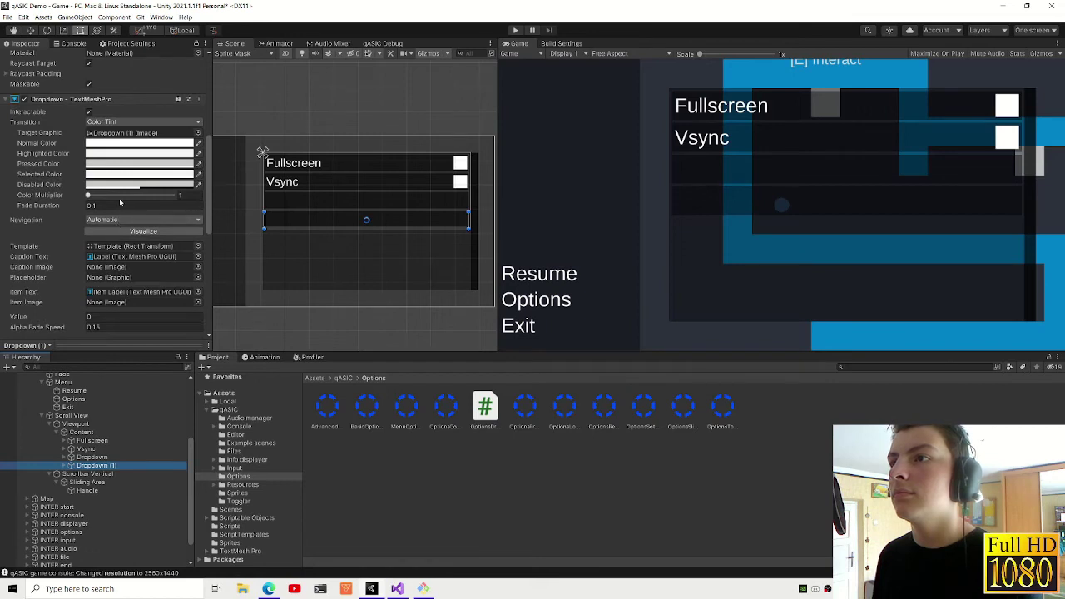
left_click(103, 458, "ctrl")
left_click(127, 207)
type("0")
key("Return")
left_click(516, 30)
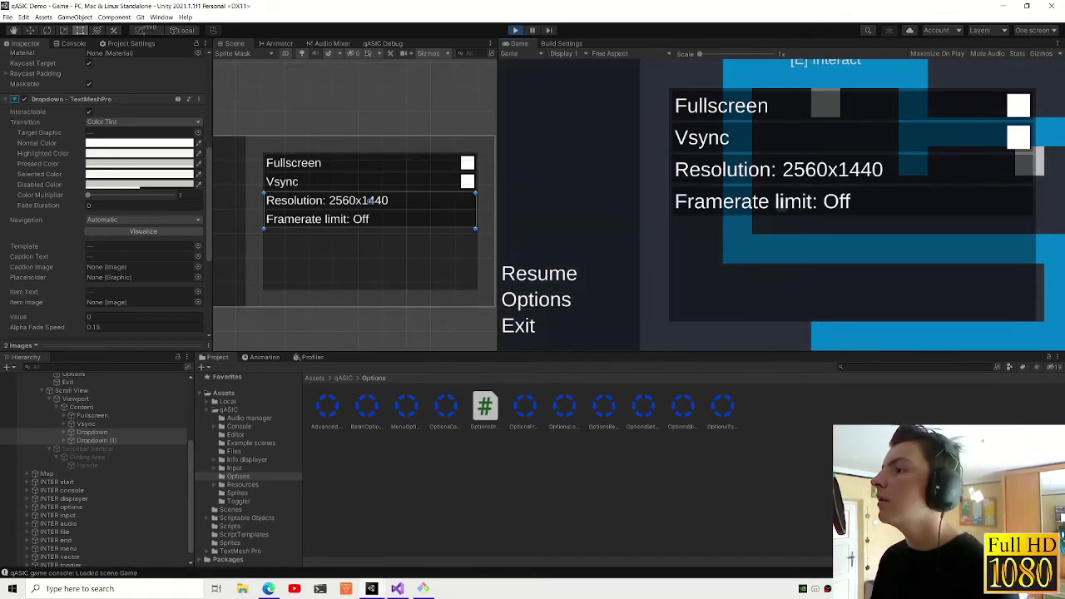
- Unlock the cursor from the qASIC debug panel and pick the 1024x768 resolution in-game
left_click(382, 43)
left_click(340, 85)
left_click(802, 177)
scroll(744, 217, "down", 2)
scroll(744, 218, "down", 2)
scroll(744, 218, "down", 1)
left_click(744, 213)
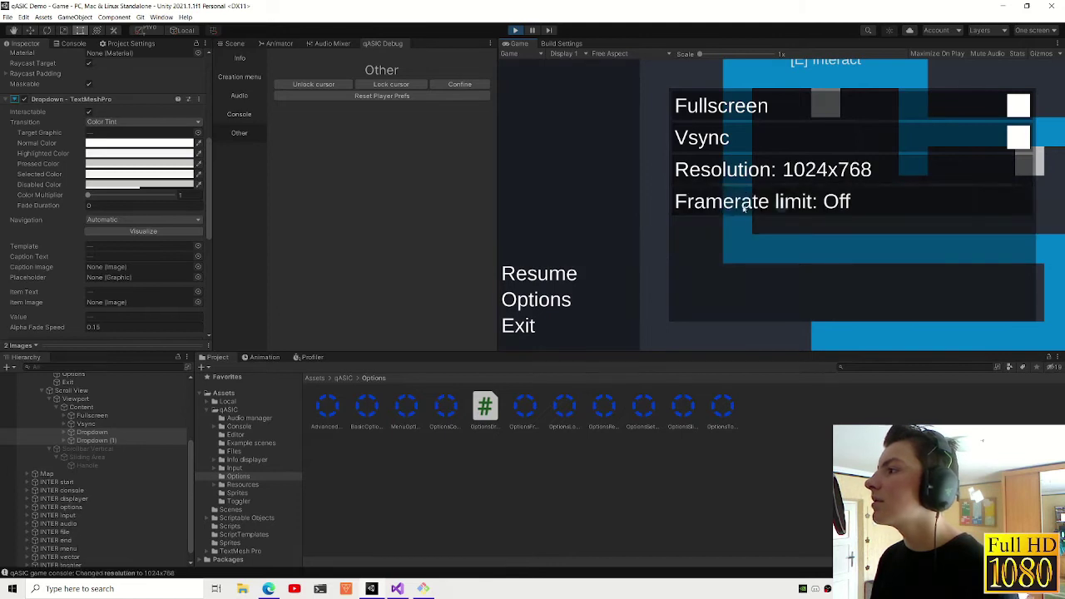
- Set the framerate limit to 120, check the console, then set it back to Off
left_click(744, 206)
key("grave")
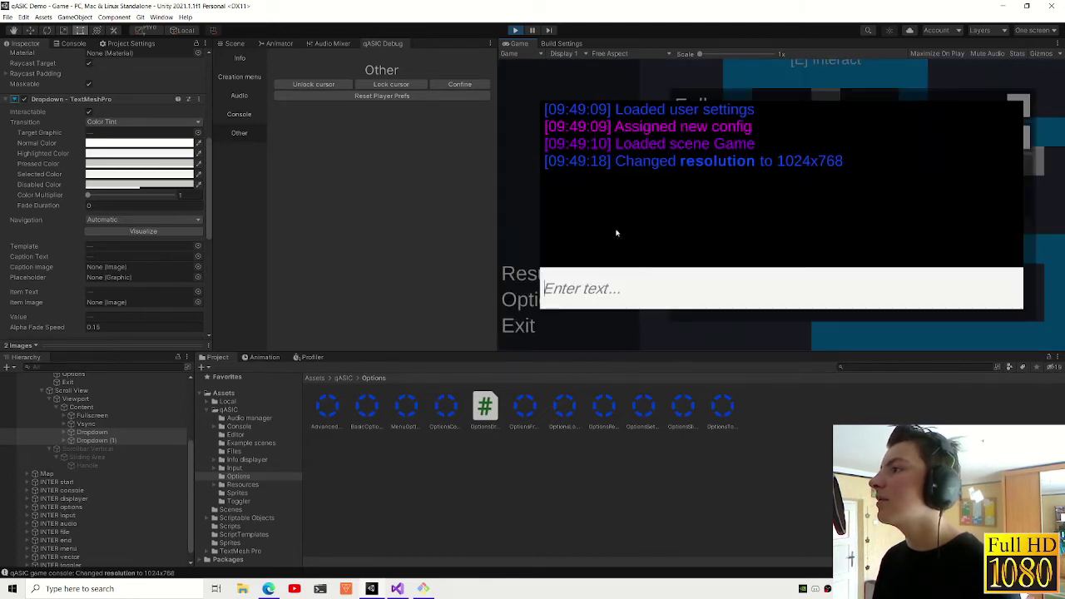
key("grave")
left_click(733, 204)
left_click(714, 264)
key("grave")
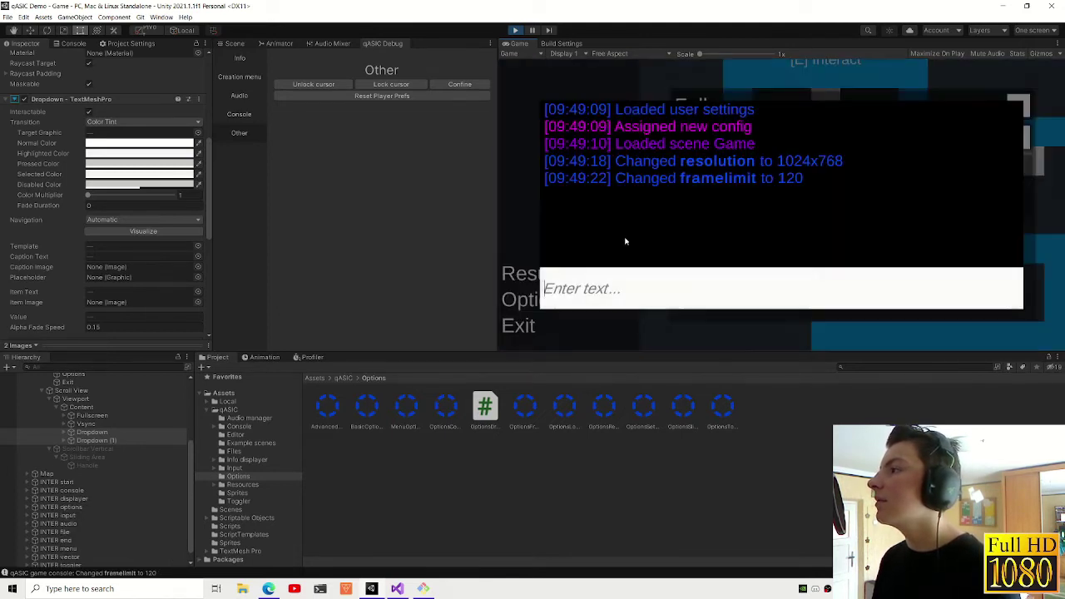
key("grave")
left_click(743, 204)
left_click(747, 223)
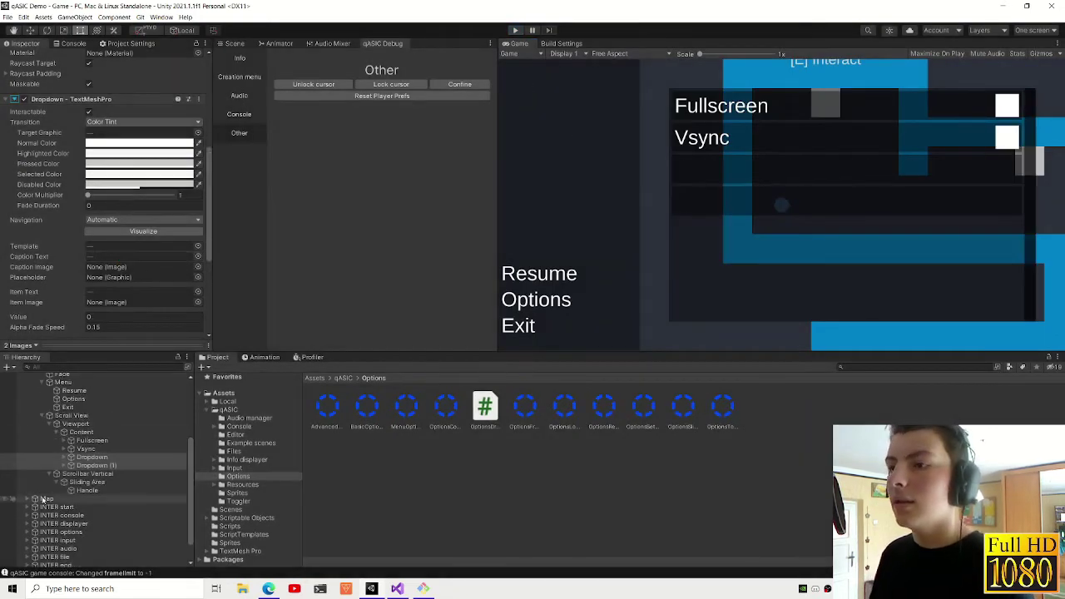
- Select the Vsync toggle and turn on its Is On value
left_click(87, 450)
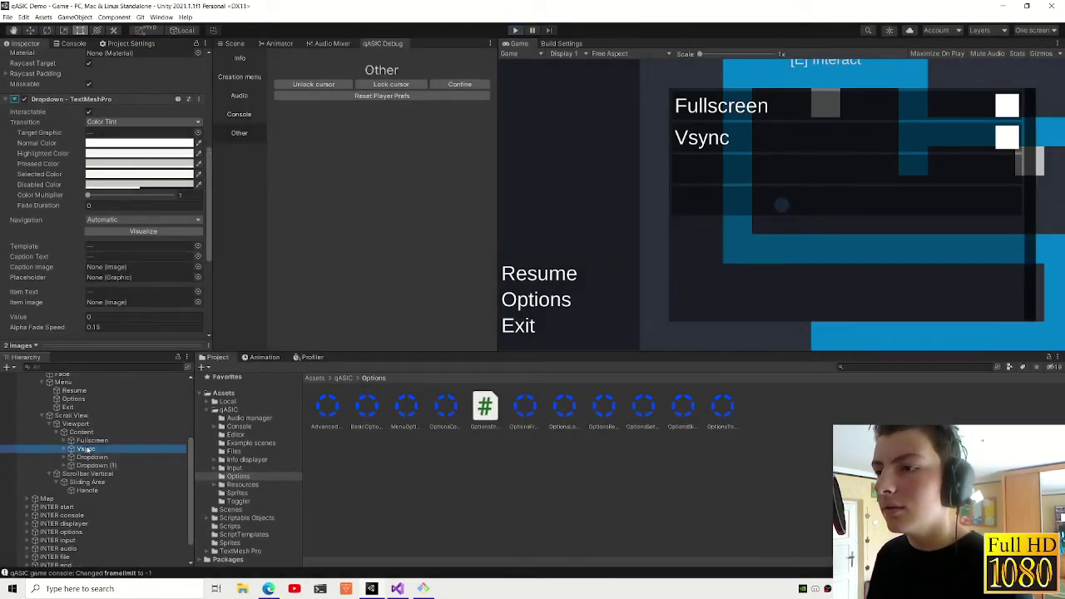
scroll(109, 250, "down", 5)
scroll(109, 250, "up", 2)
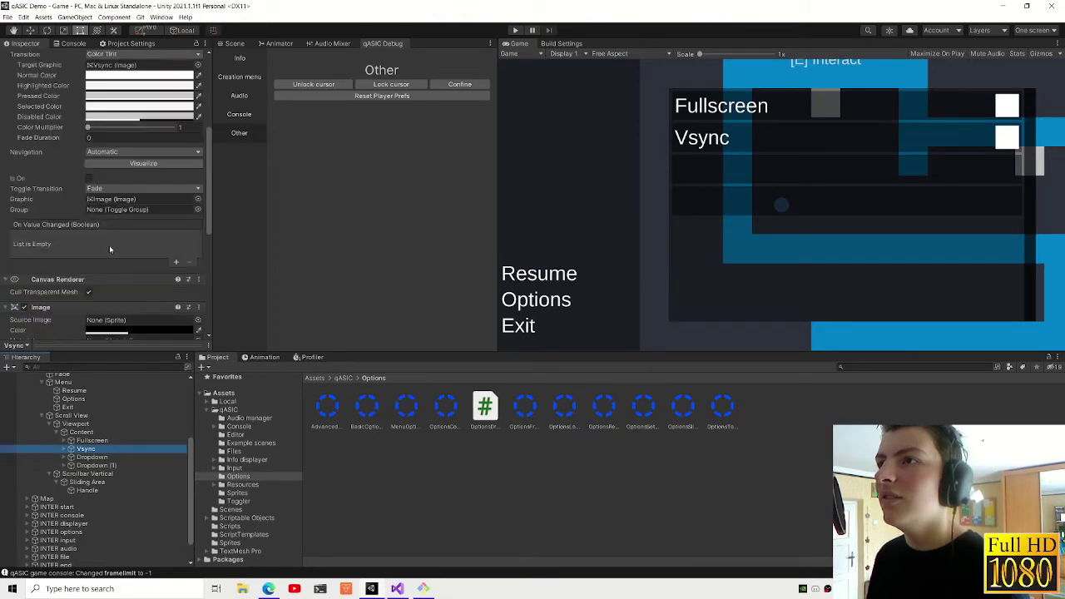
scroll(109, 249, "up", 3)
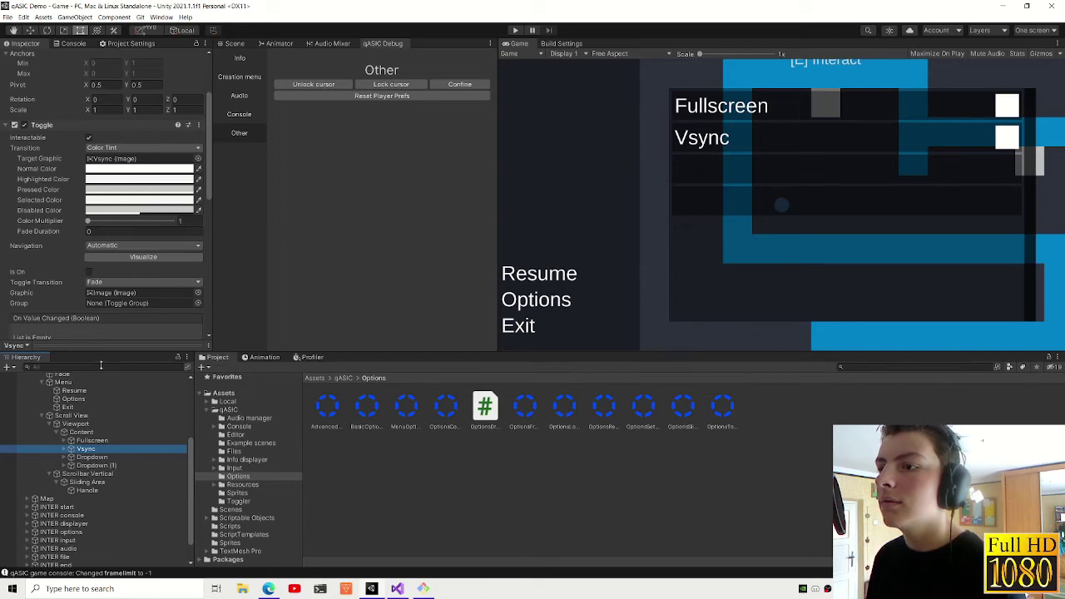
left_click(89, 272)
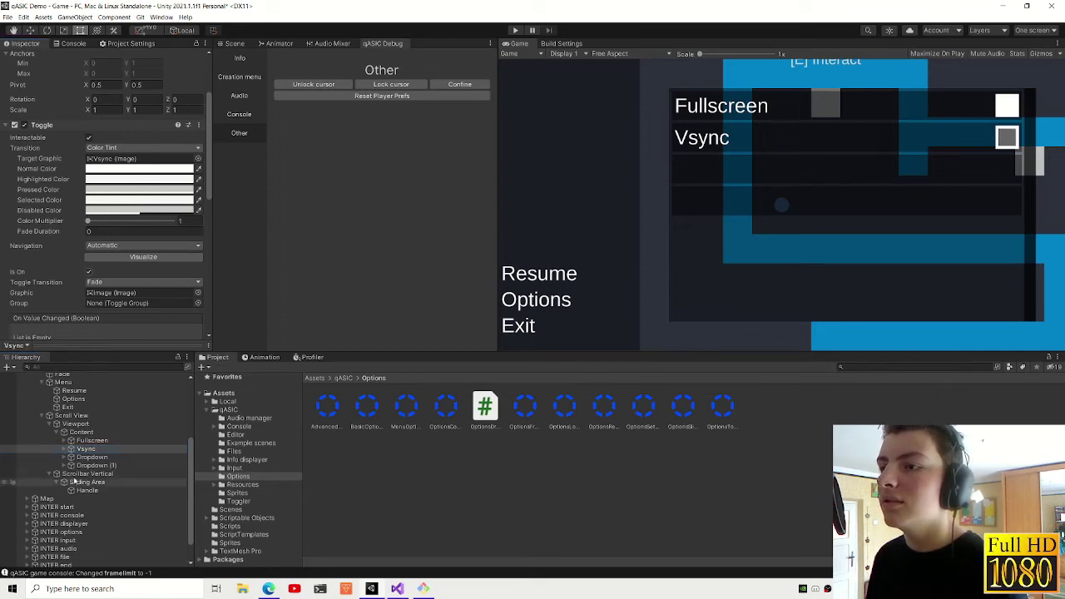
- Add an On Value Change event driving Dropdown (1)'s TMP_Dropdown.interactable, with Invert Event enabled
left_click(86, 449)
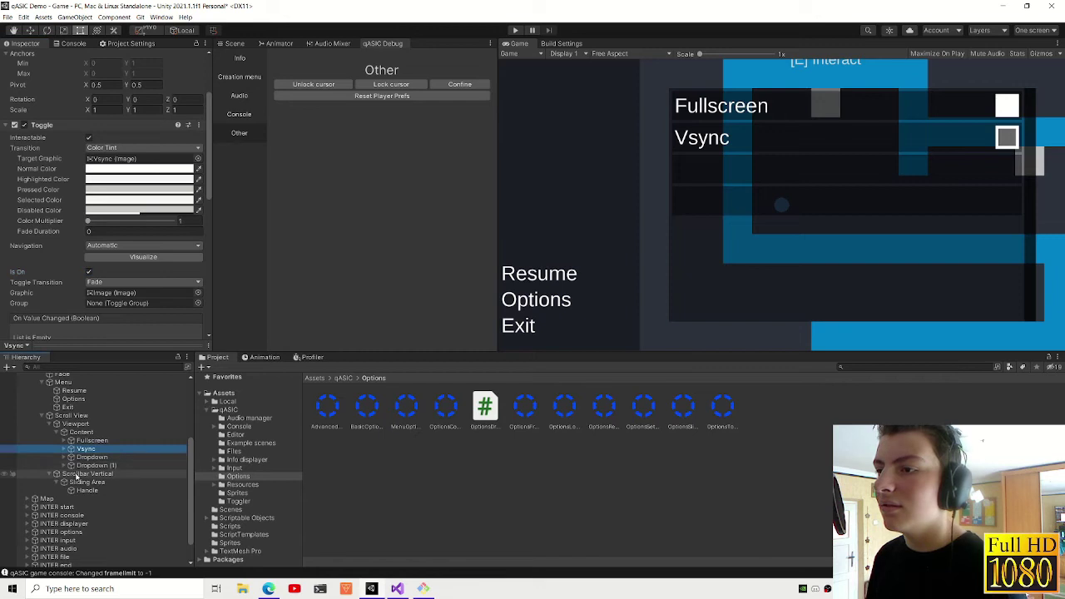
scroll(137, 289, "down", 6)
scroll(159, 308, "down", 2)
left_click(175, 273)
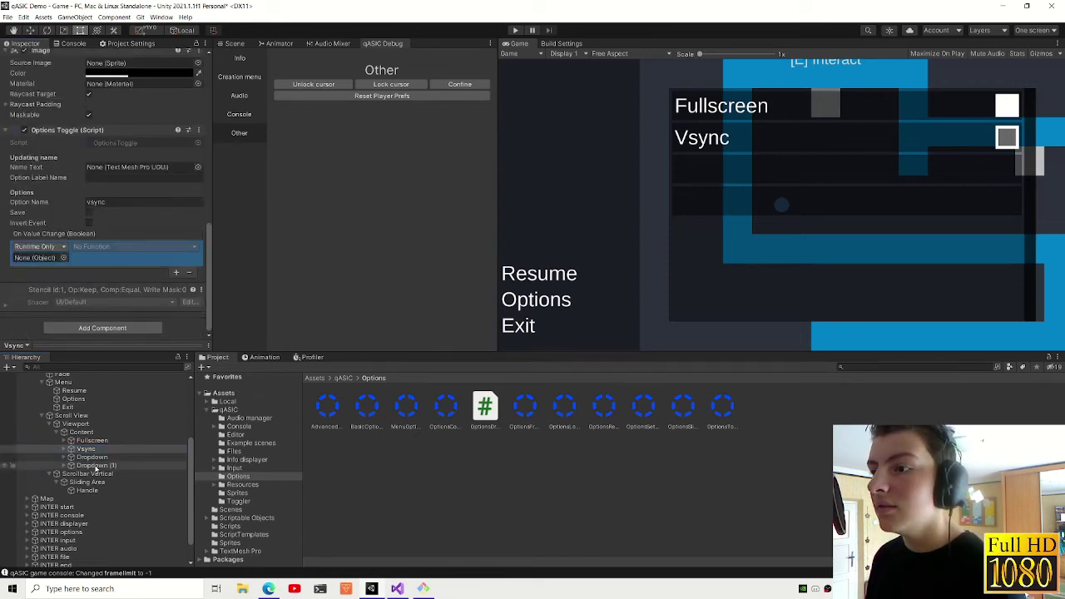
left_click_drag(95, 466, 38, 257)
left_click(133, 247)
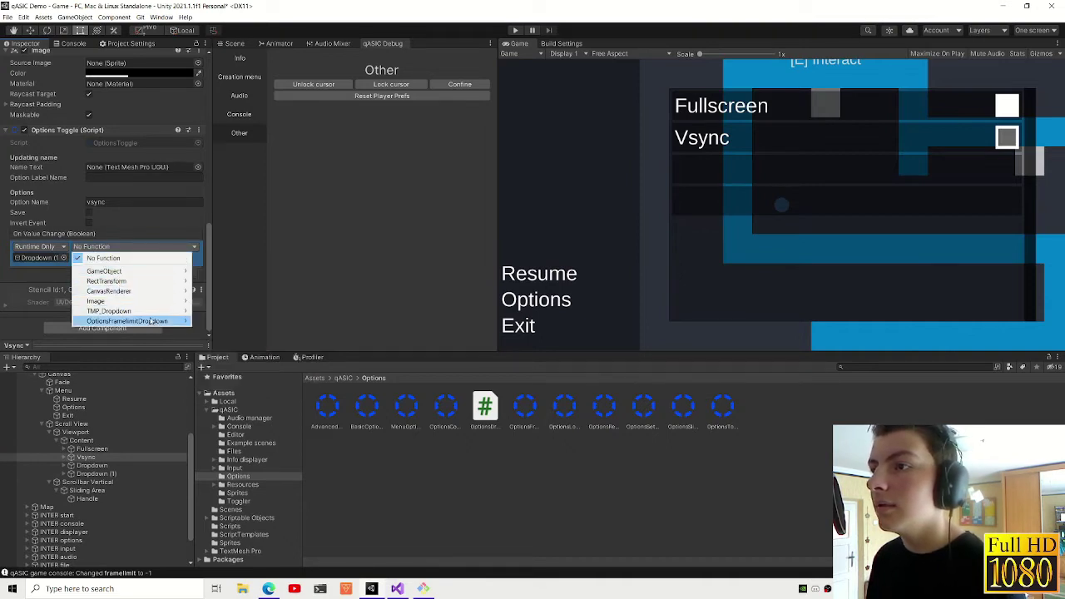
mouse_move(124, 311)
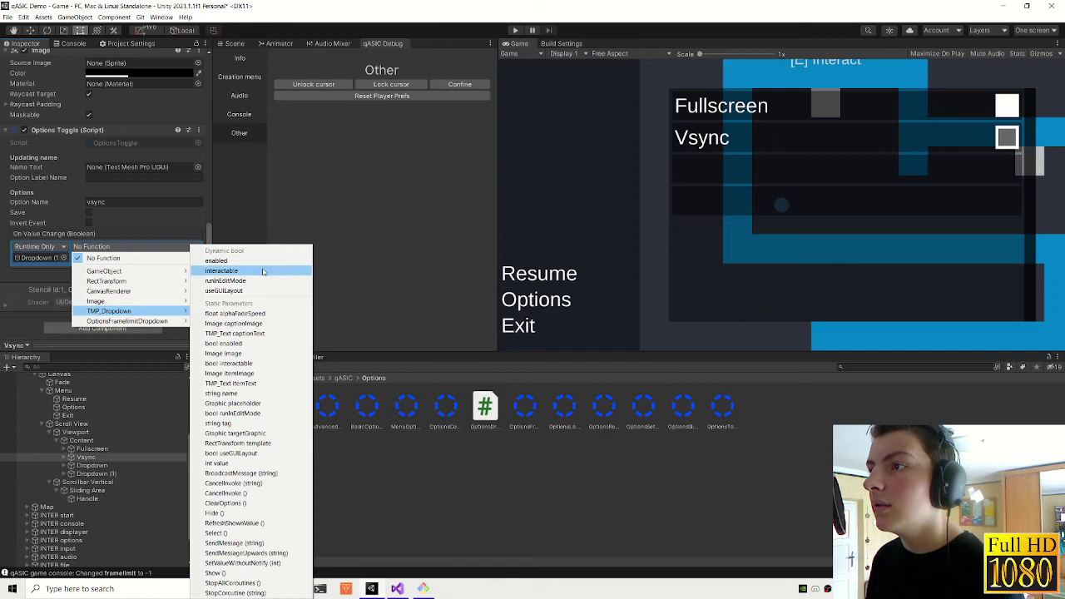
left_click(262, 272)
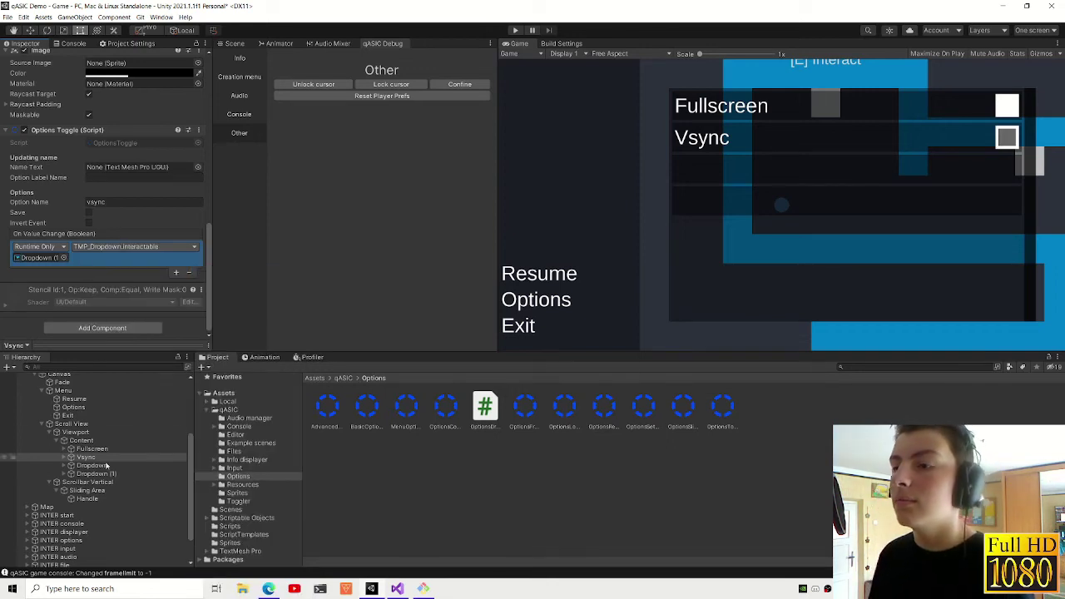
left_click(88, 223)
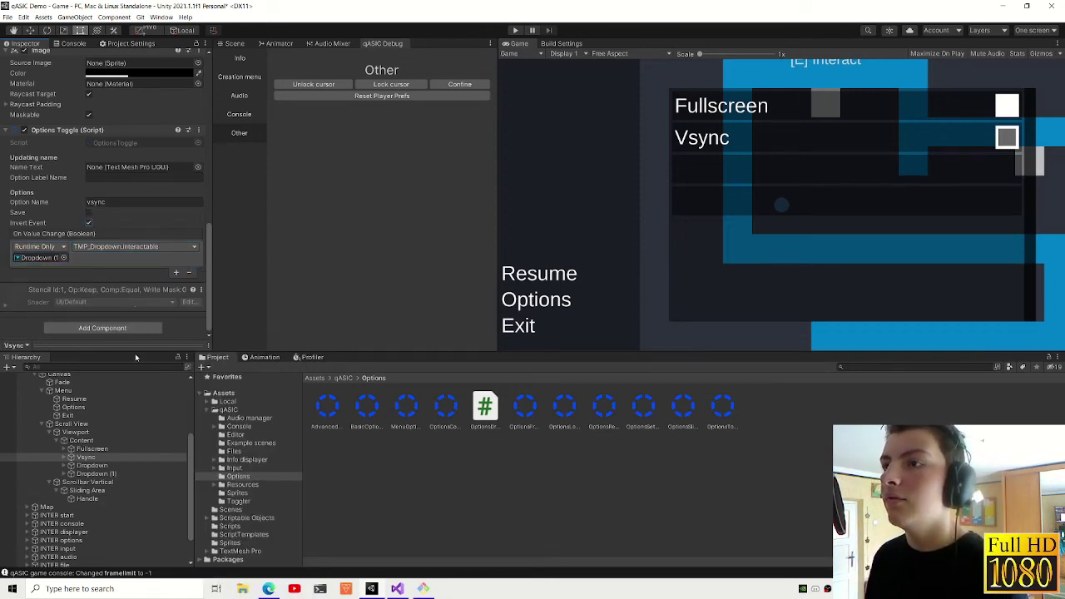
left_click(150, 464)
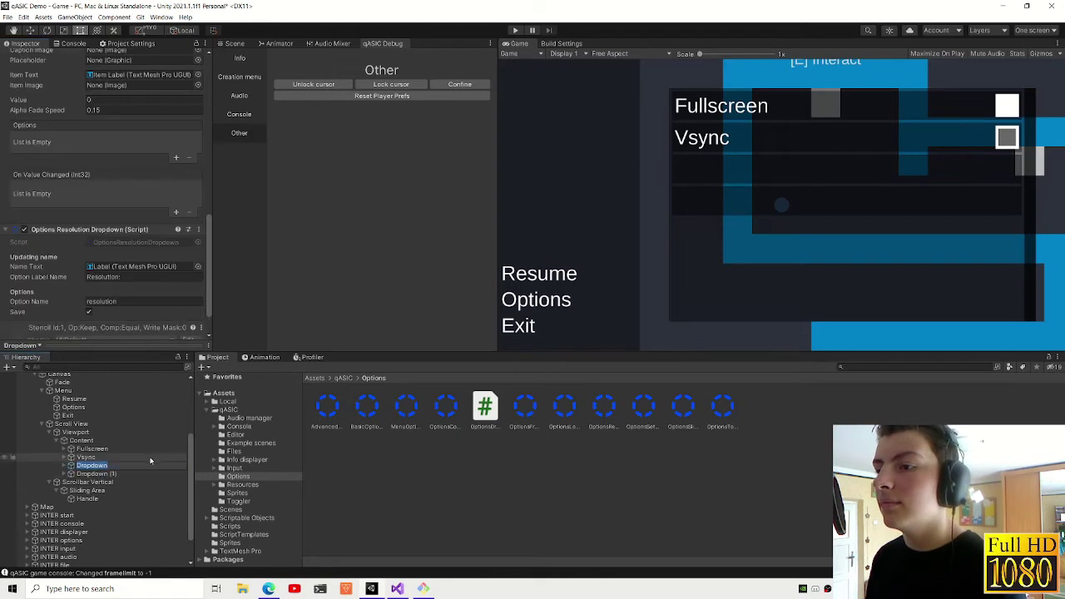
- Rename the first dropdown to Resolution and the second to Framelimit
key("F2")
type("R")
key("BackSpace")
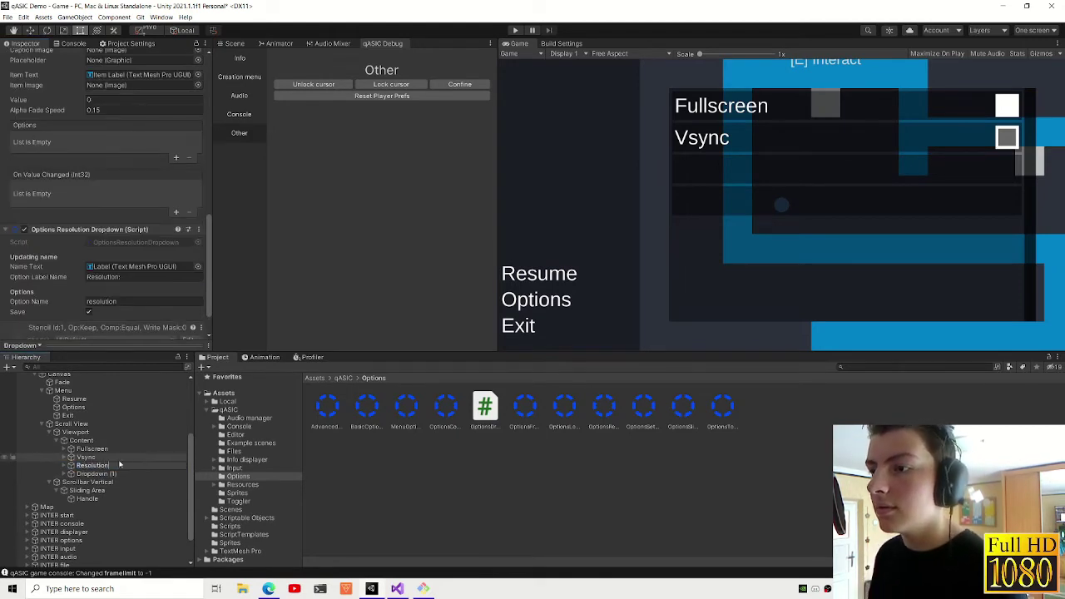
left_click(123, 472)
key("F2")
type("Frame")
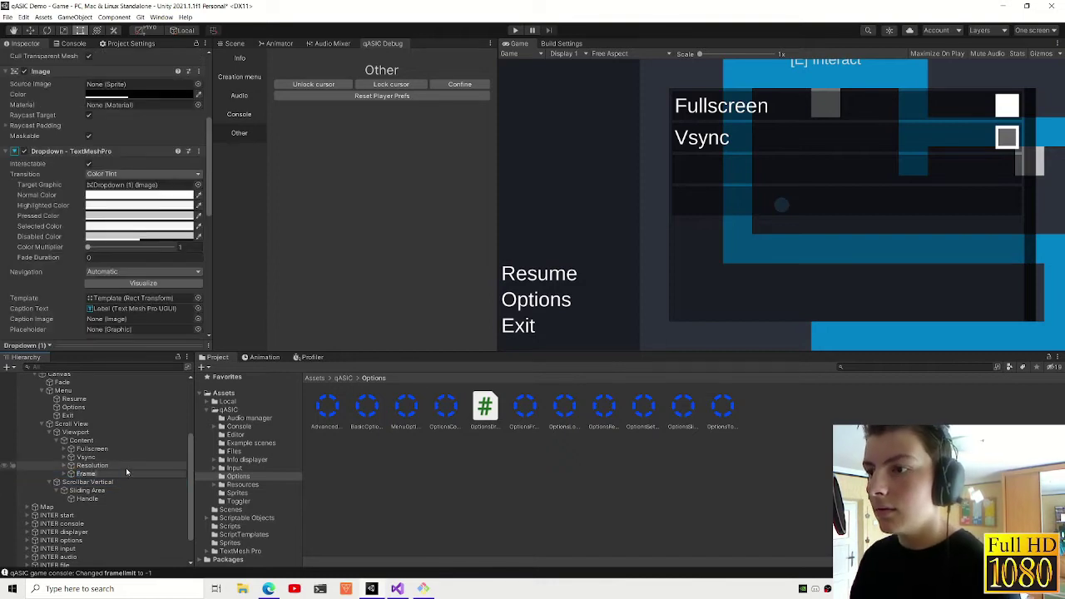
type("limit")
key("Return")
- Expand both dropdowns and select the Resolution dropdown's Template
left_click(64, 473)
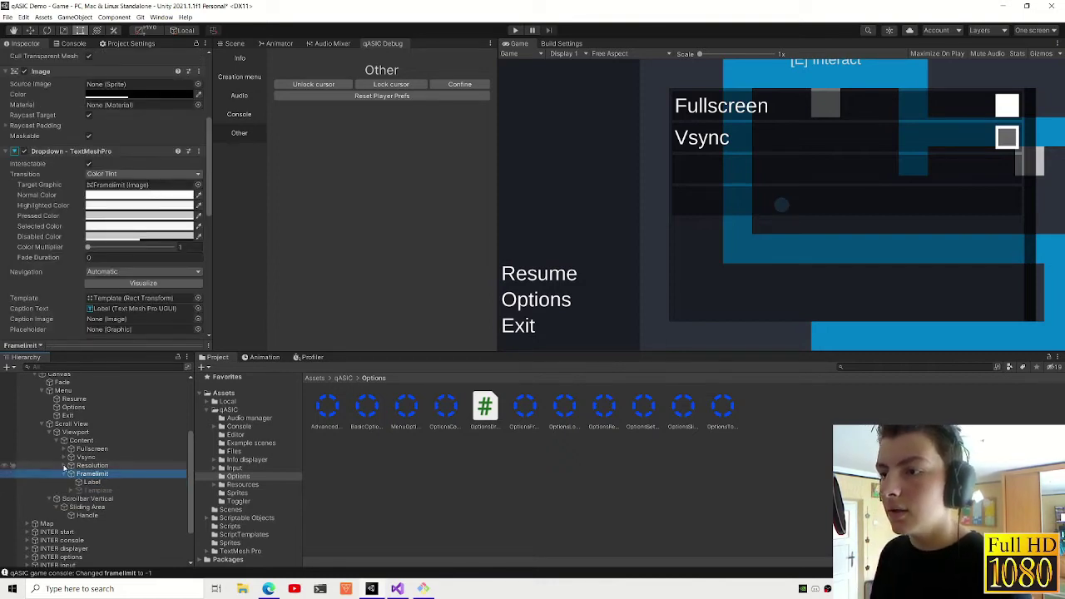
left_click(64, 465, "alt")
scroll(71, 516, "down", 1)
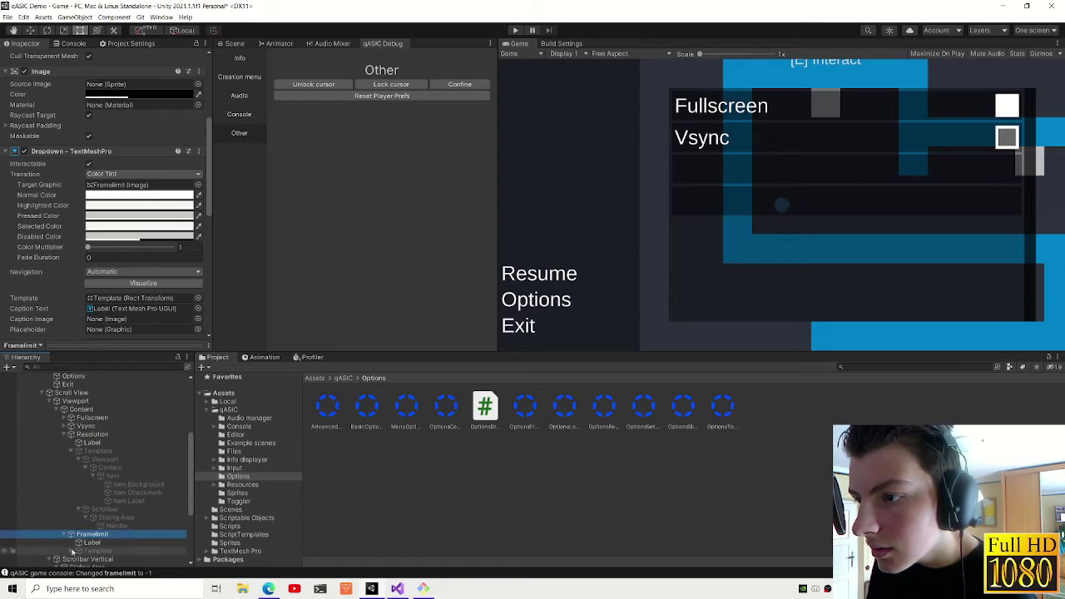
left_click(98, 450)
scroll(96, 491, "down", 2)
- Set both Templates' Scroll Sensitivity to 50 with Clamped movement, then start Play mode
left_click(98, 520, "ctrl")
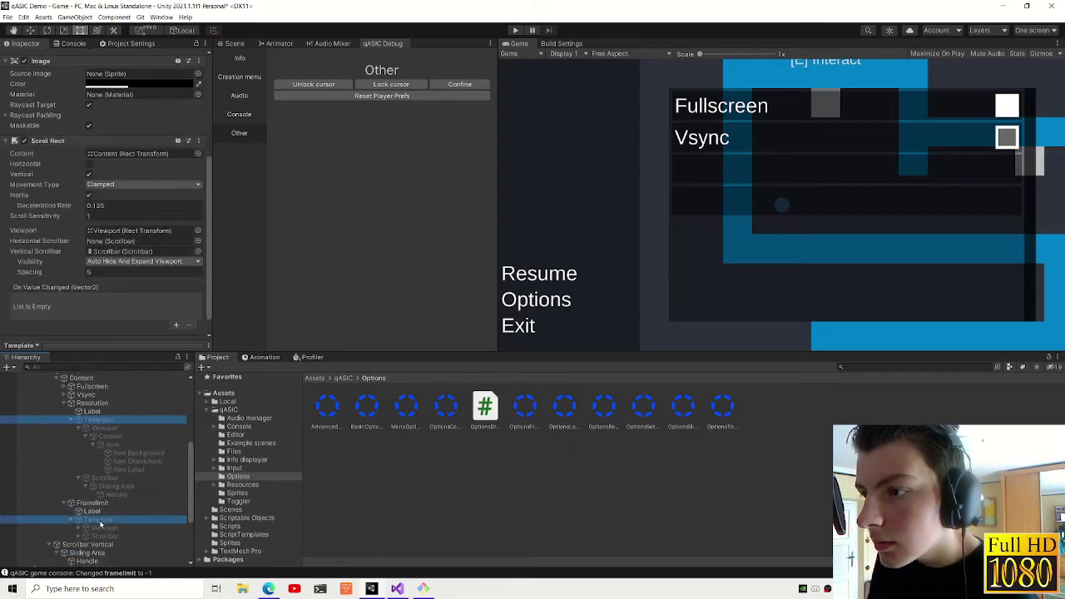
left_click(125, 217)
type("50")
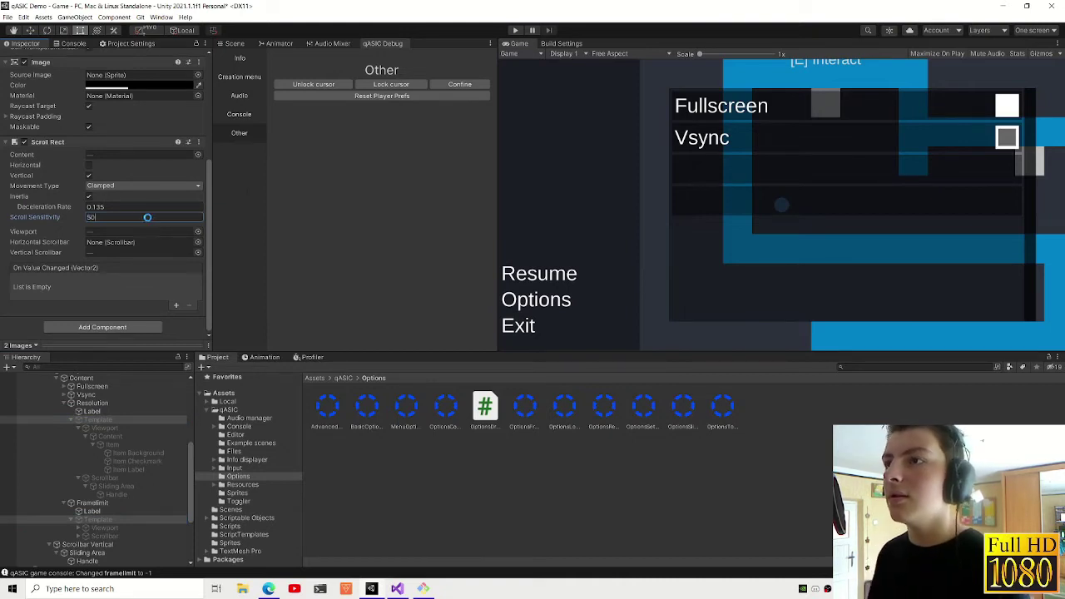
left_click(125, 185)
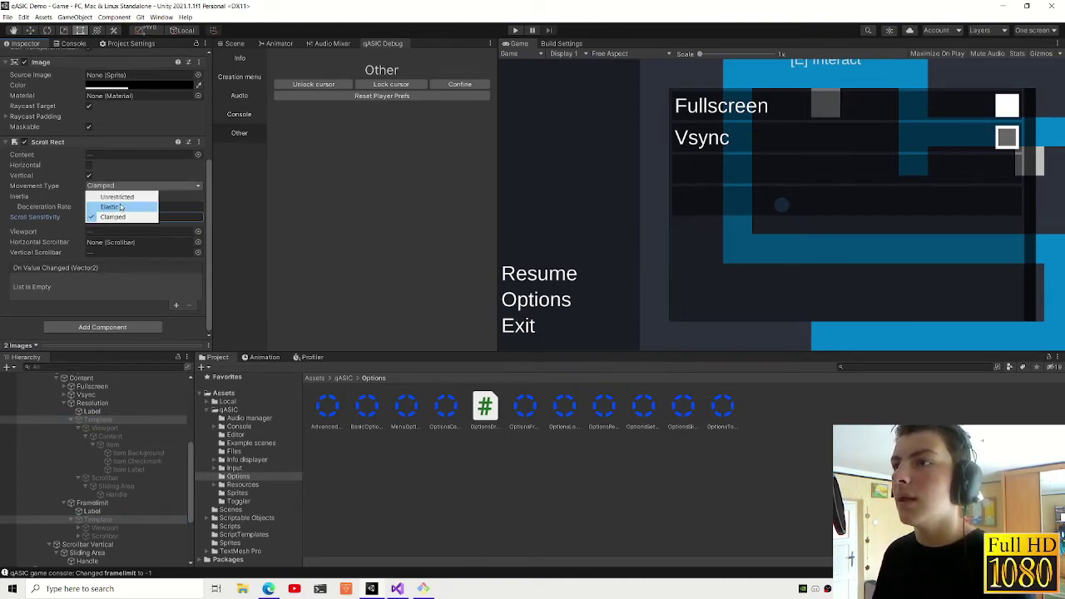
left_click(120, 206)
left_click(125, 185)
left_click(112, 216)
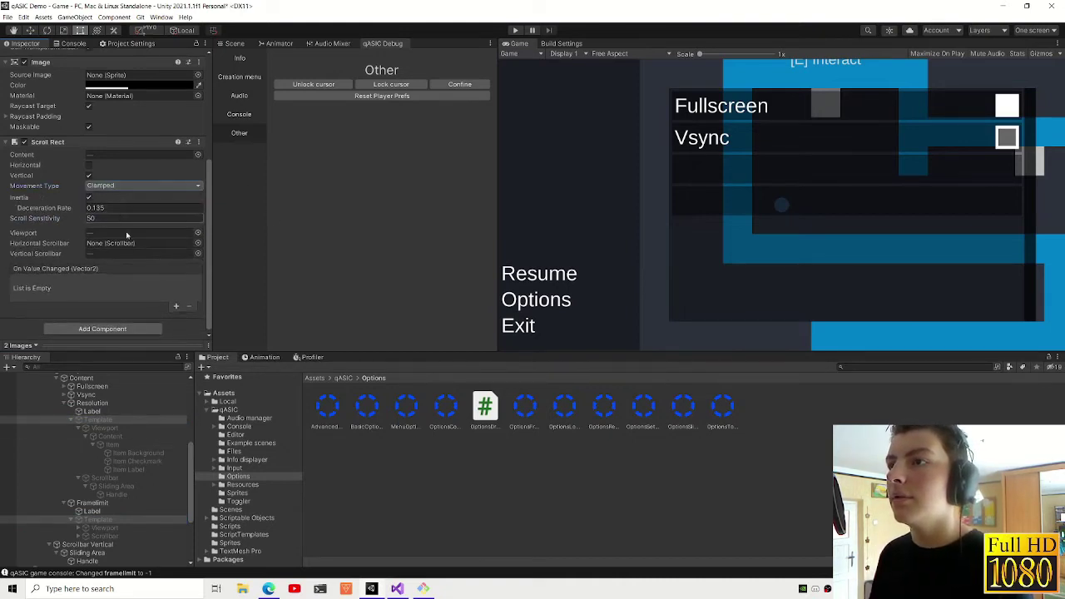
left_click(71, 420)
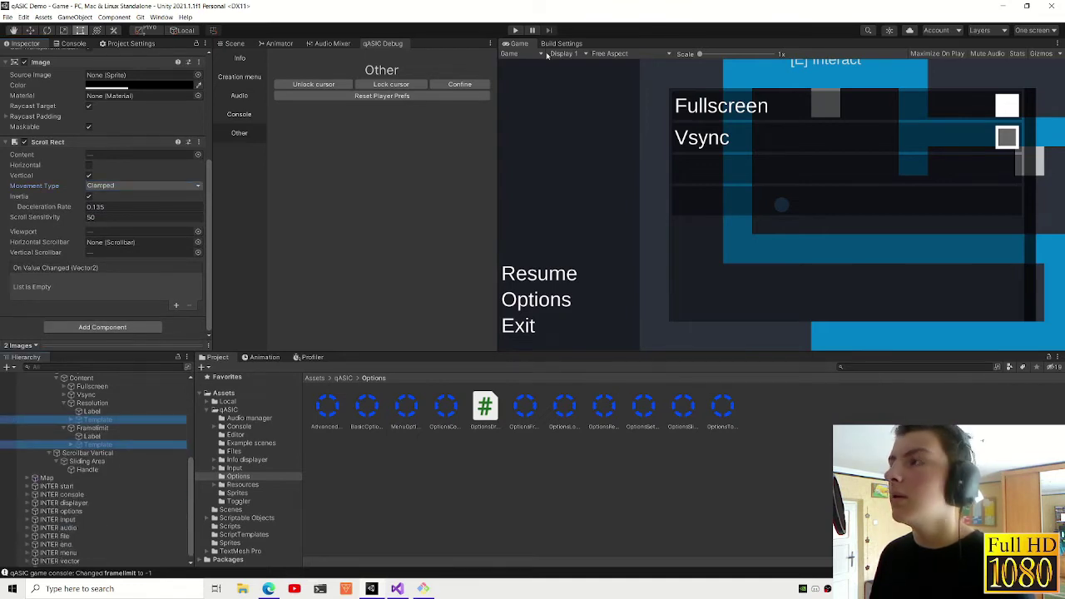
left_click(515, 29)
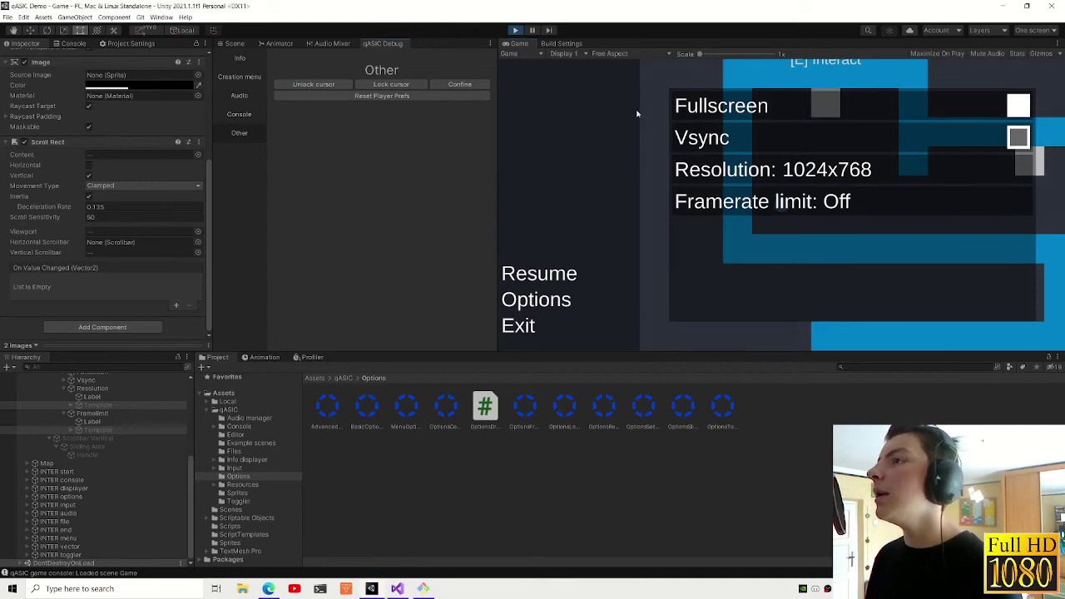
- Scroll through the in-game Resolution list (800x600 to 1920x1440), then stop playing
left_click(764, 158)
scroll(771, 220, "down", 3)
scroll(775, 223, "down", 3)
scroll(771, 223, "up", 2)
scroll(769, 218, "up", 3)
scroll(766, 217, "up", 2)
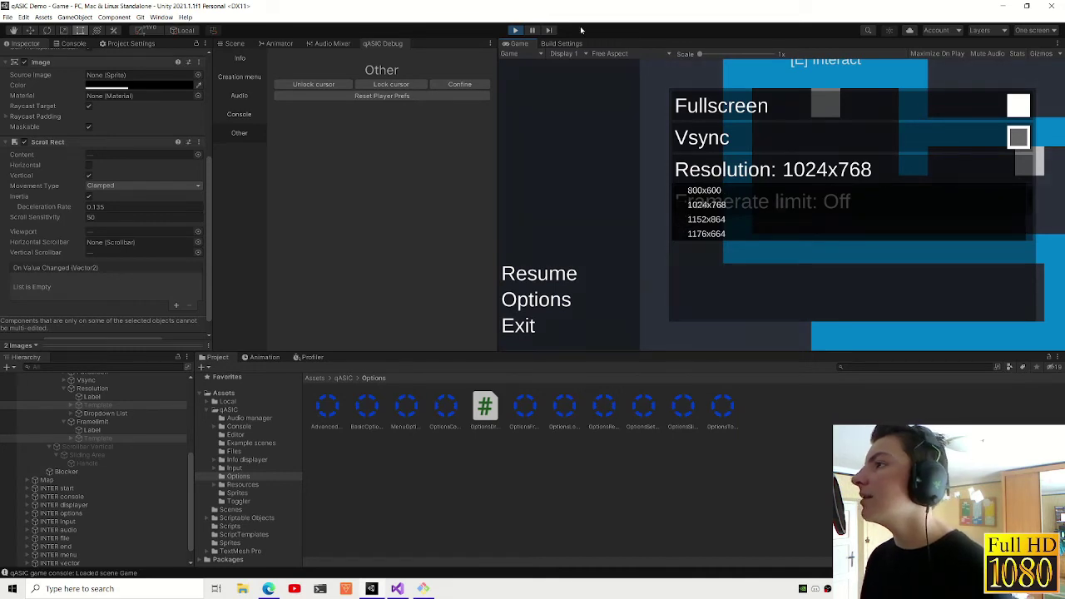
left_click(515, 30)
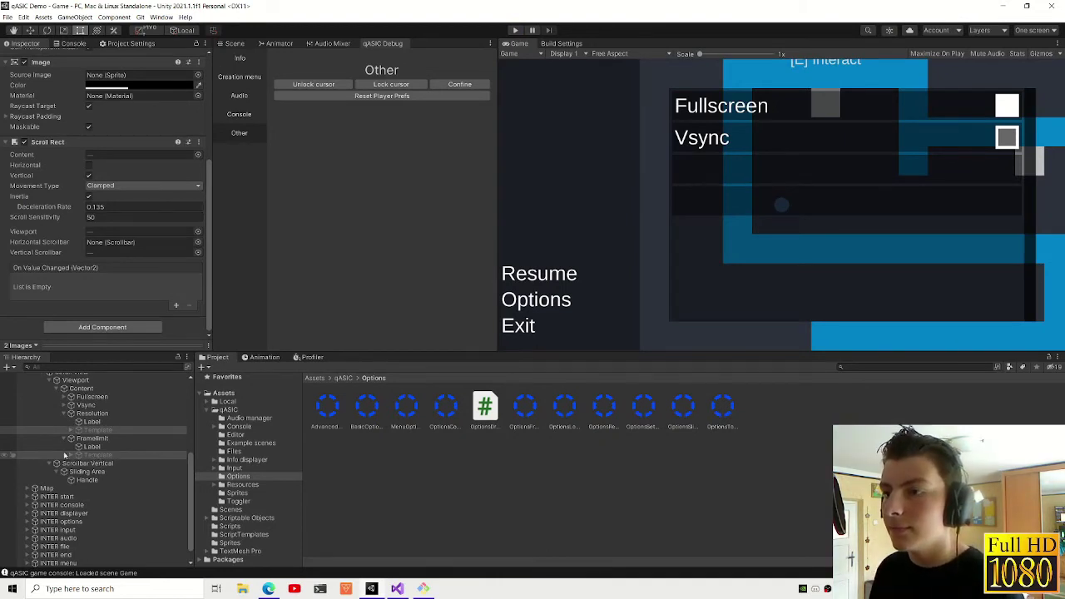
- Expand both Templates and select the two Item Labels, closing their colour picker unchanged
left_click(65, 455)
left_click(79, 464)
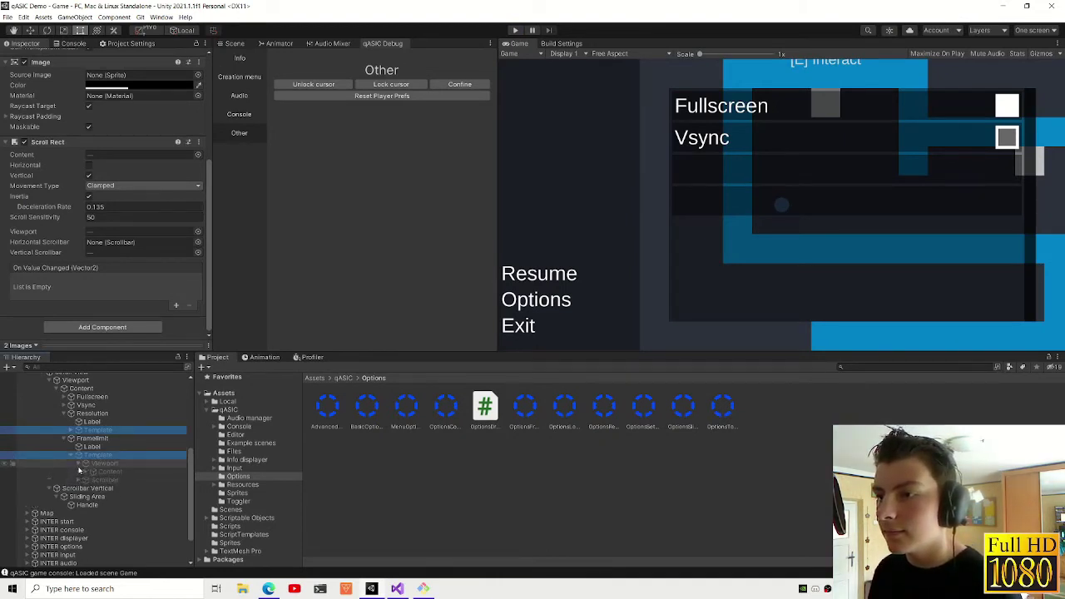
key("alt+Right")
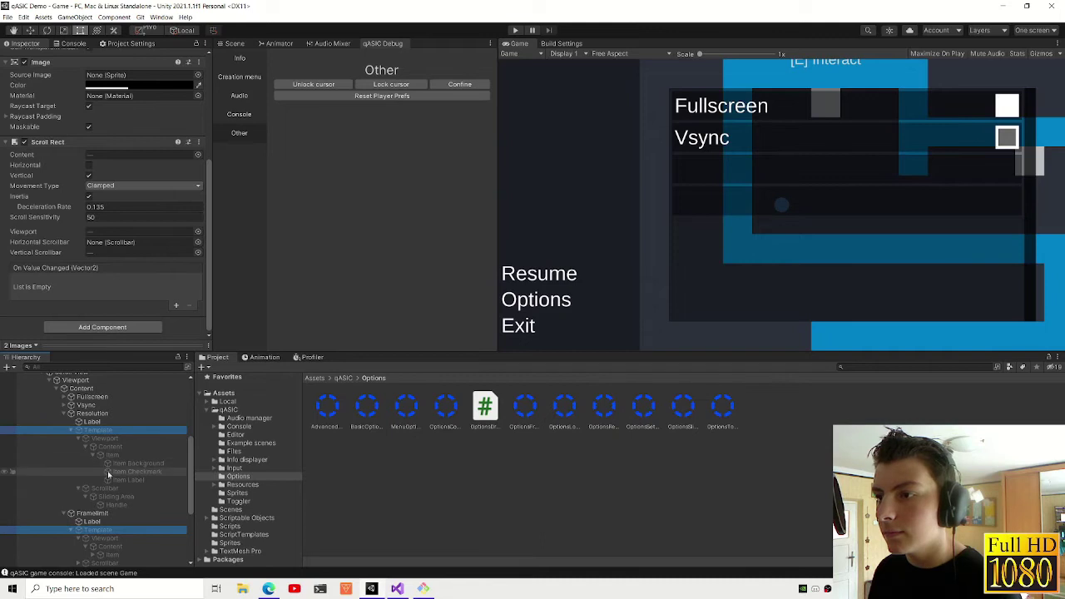
left_click(108, 472)
left_click(108, 480)
scroll(104, 491, "down", 1)
left_click(94, 523)
left_click(124, 549, "ctrl")
scroll(124, 267, "down", 3)
left_click(136, 300)
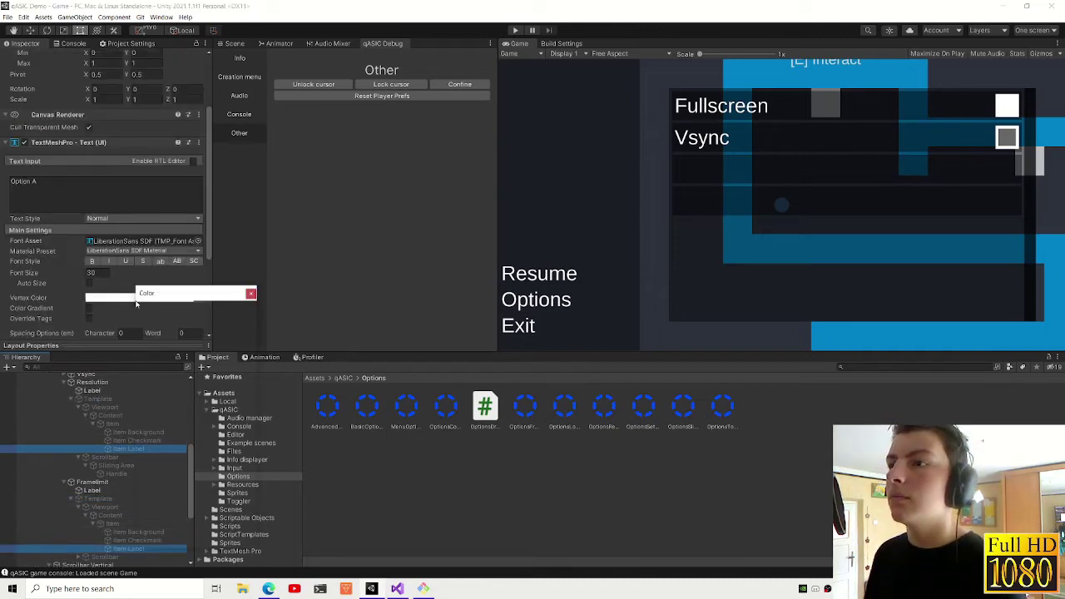
left_click(251, 293)
- Select both Item Checkmarks and set their Image colour to white (FFFFFF)
scroll(162, 284, "down", 3)
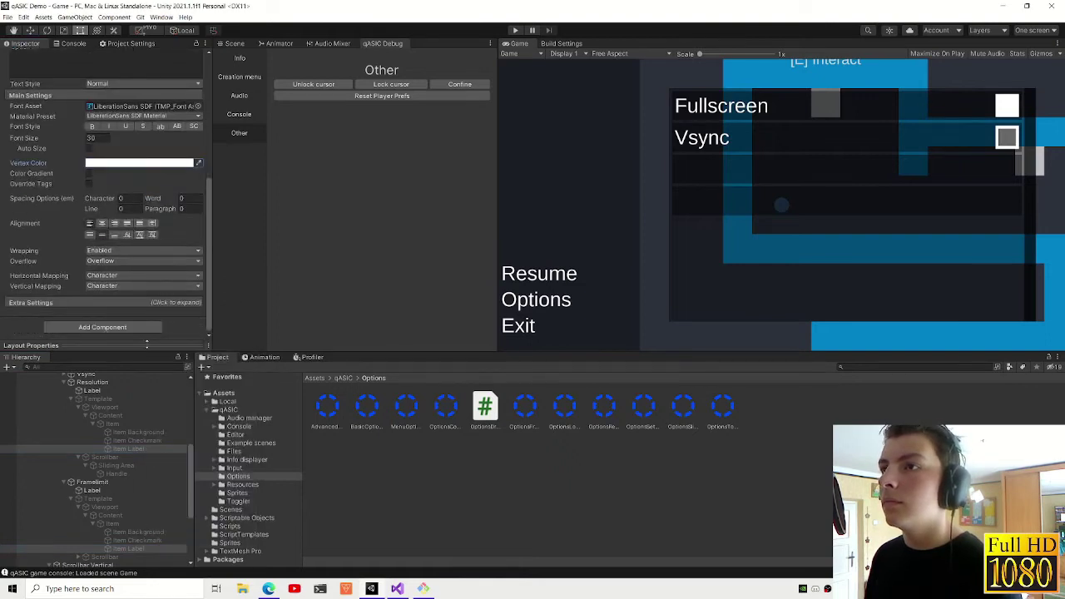
scroll(144, 285, "up", 4)
scroll(144, 286, "down", 2)
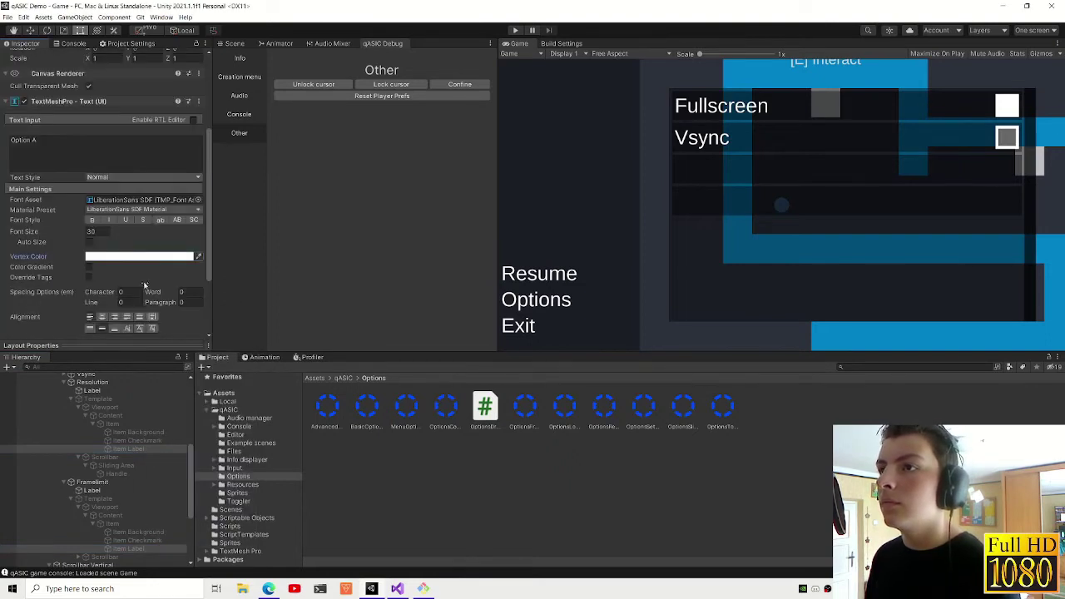
left_click(154, 541, "ctrl")
left_click(151, 440, "ctrl")
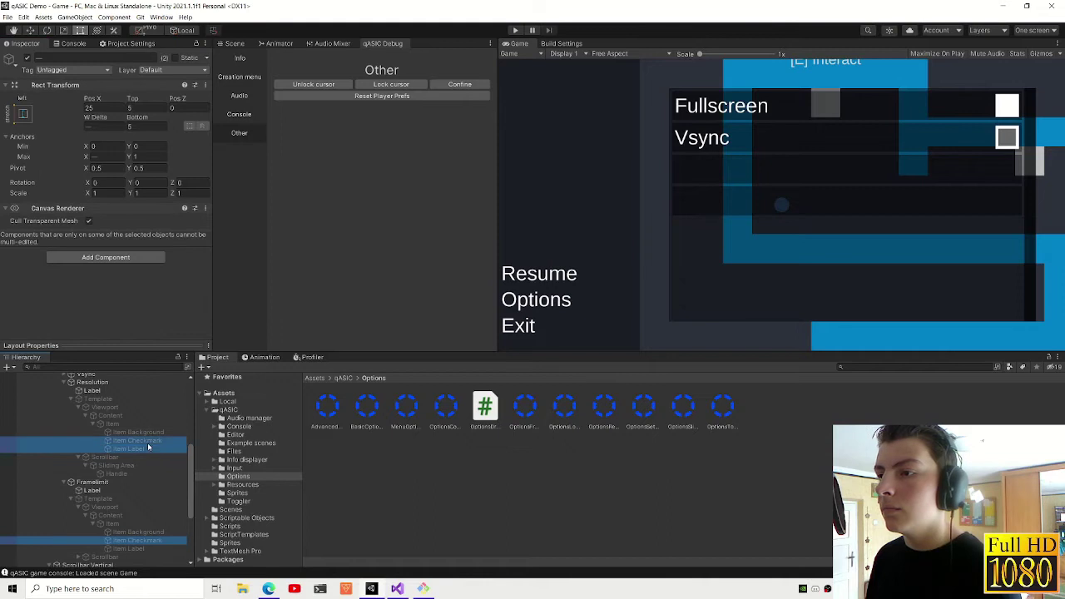
left_click(151, 448, "ctrl")
left_click(130, 260)
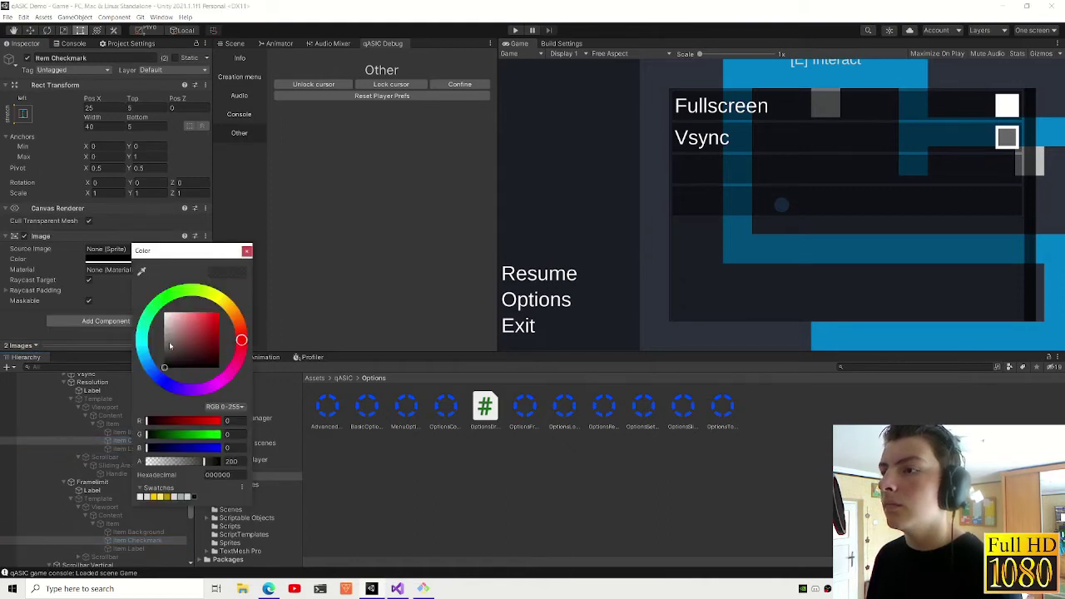
left_click_drag(171, 346, 164, 314)
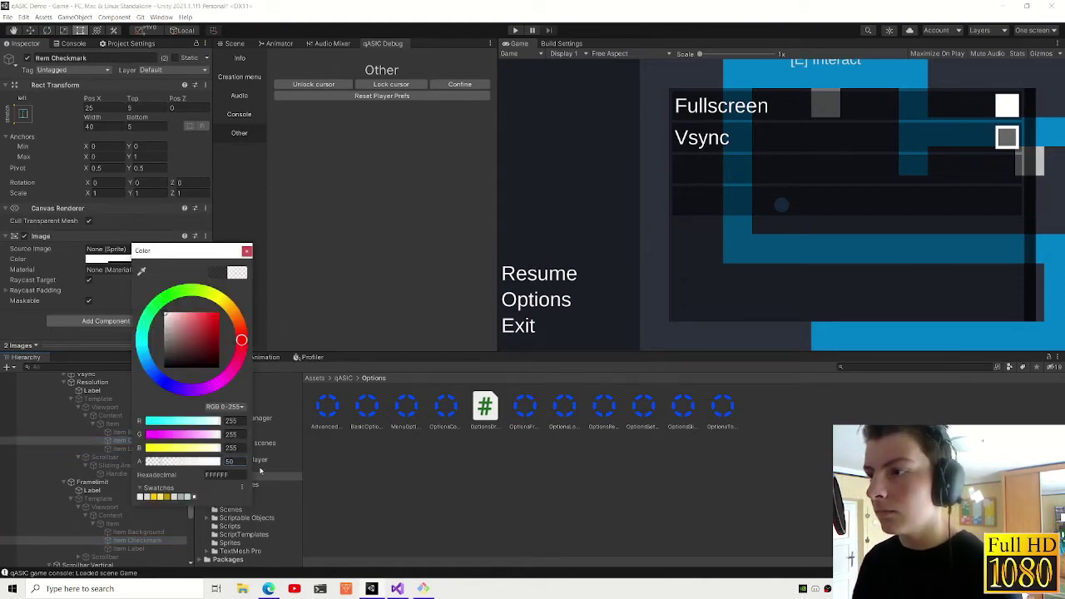
left_click(274, 241)
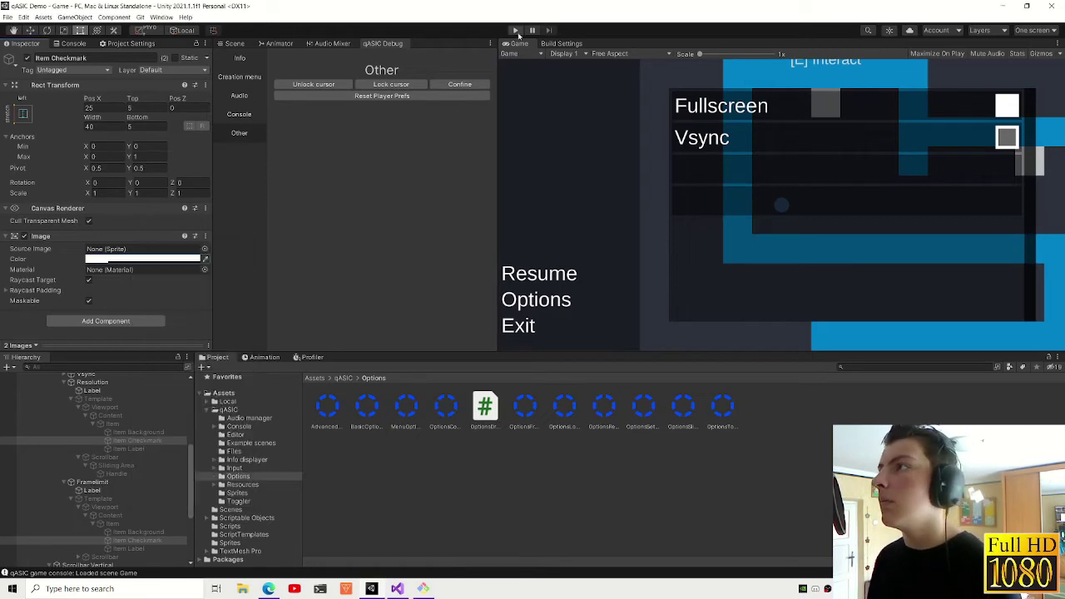
- Start the game and choose 2560x1440 from the in-game Resolution dropdown
left_click(516, 31)
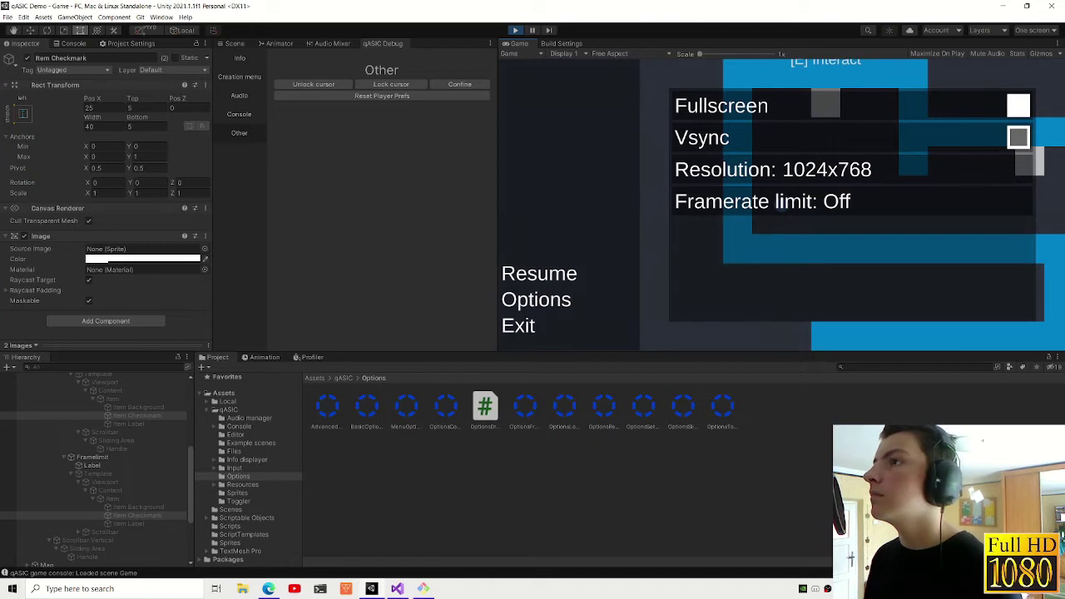
left_click(773, 169)
scroll(709, 219, "up", 1)
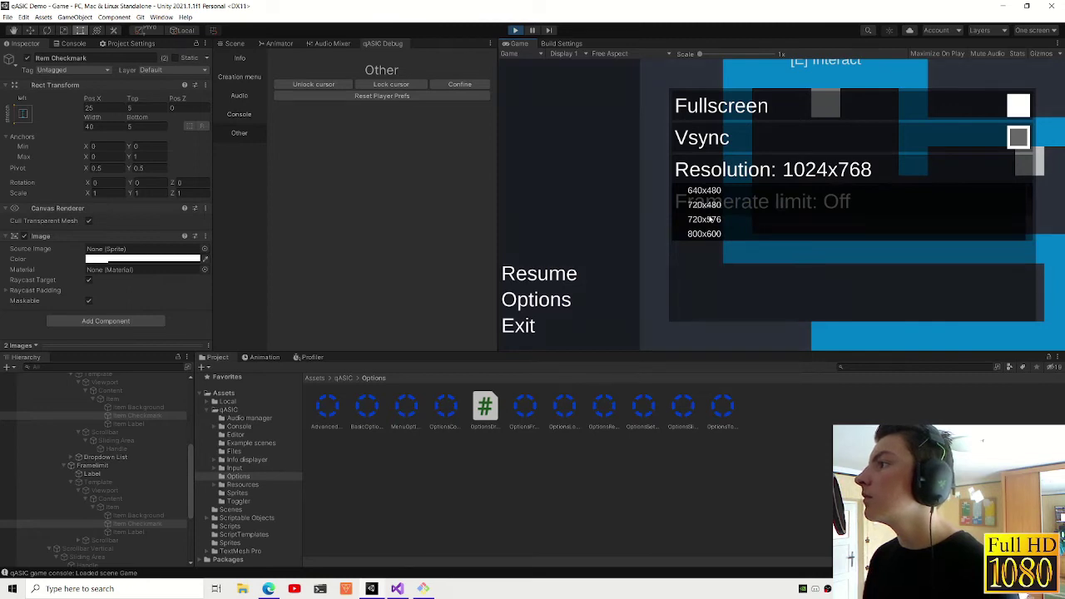
scroll(717, 223, "down", 1)
scroll(717, 223, "down", 1)
scroll(717, 222, "down", 1)
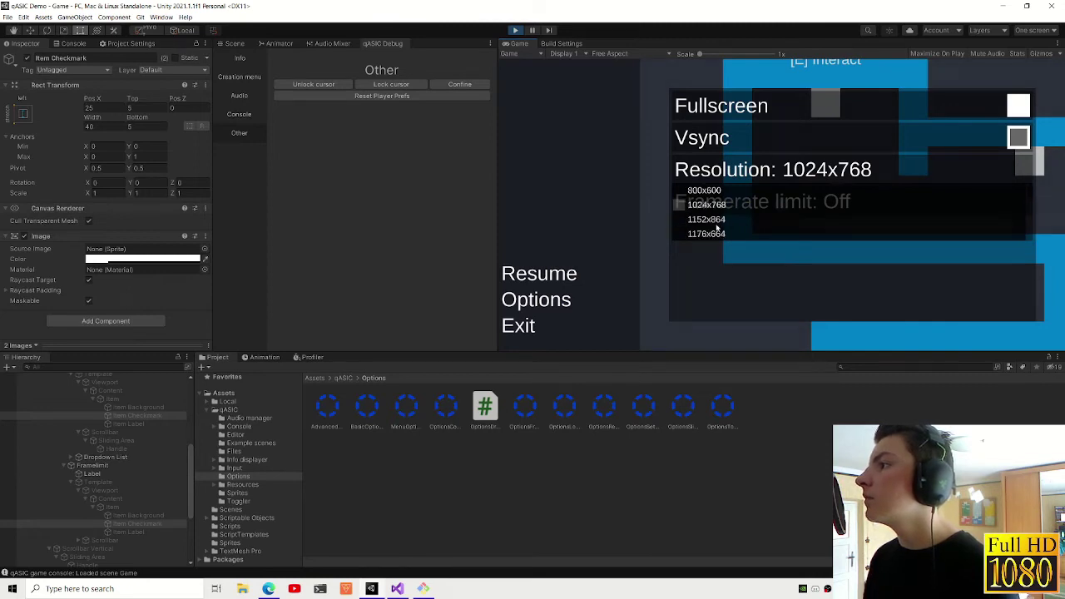
scroll(716, 225, "down", 5)
scroll(717, 225, "down", 5)
scroll(717, 225, "down", 5)
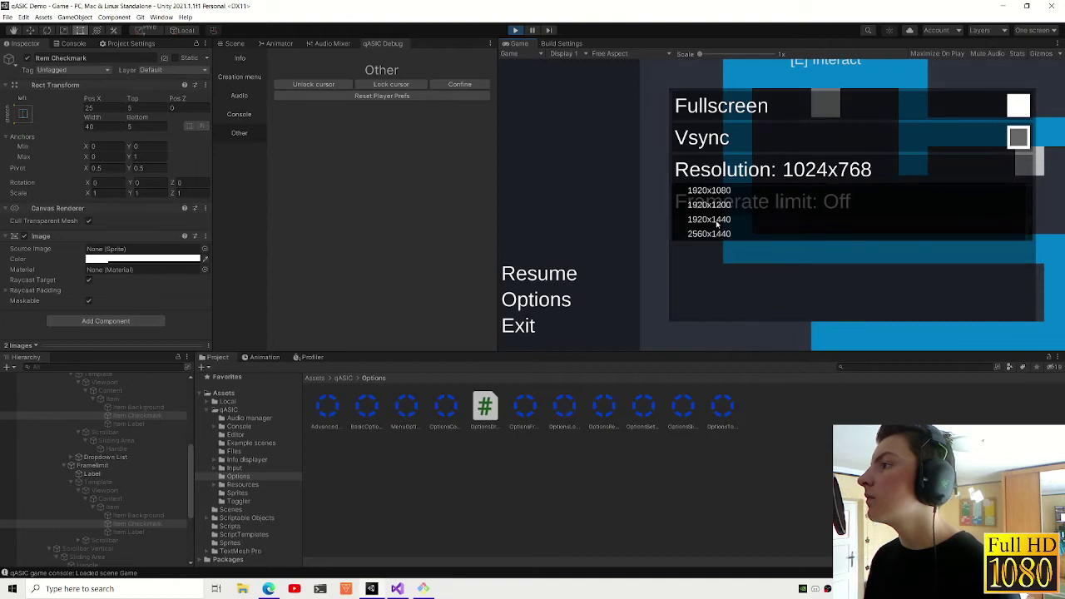
left_click(720, 236)
- Set the Framerate limit to 240 and stop the game
left_click(732, 208)
left_click(717, 252)
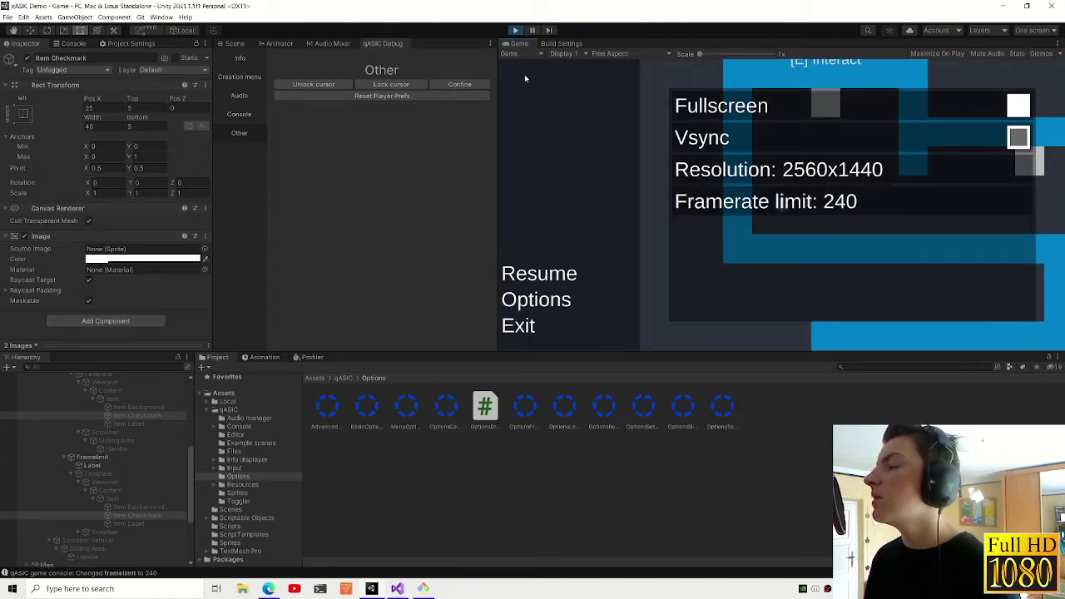
left_click(515, 30)
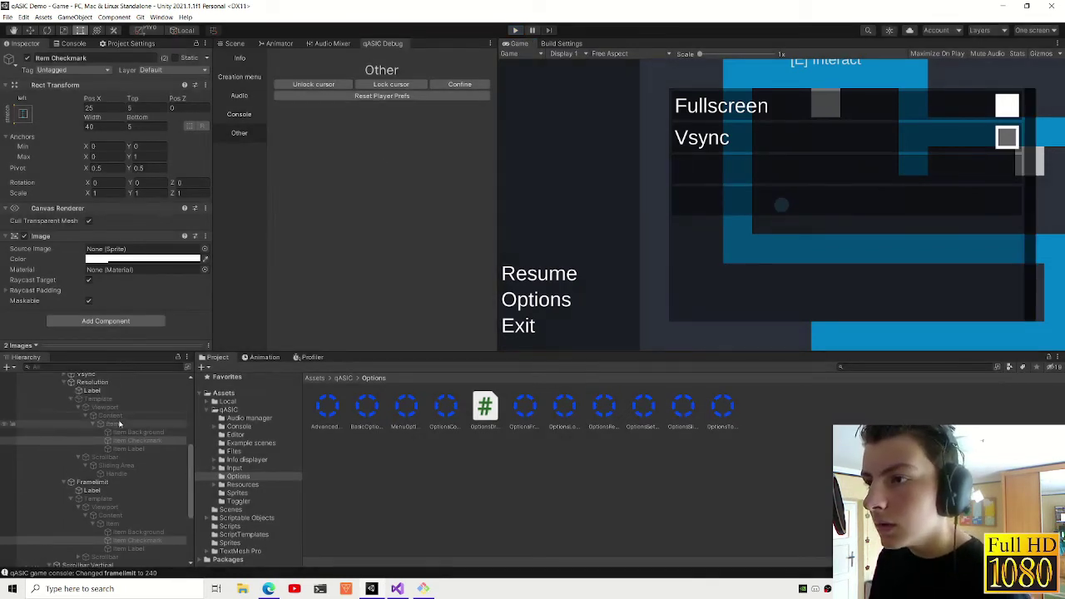
- Give both Fullscreen and Vsync checkbox backgrounds colour alpha 50, then start the game
scroll(112, 428, "up", 2)
scroll(96, 441, "up", 2)
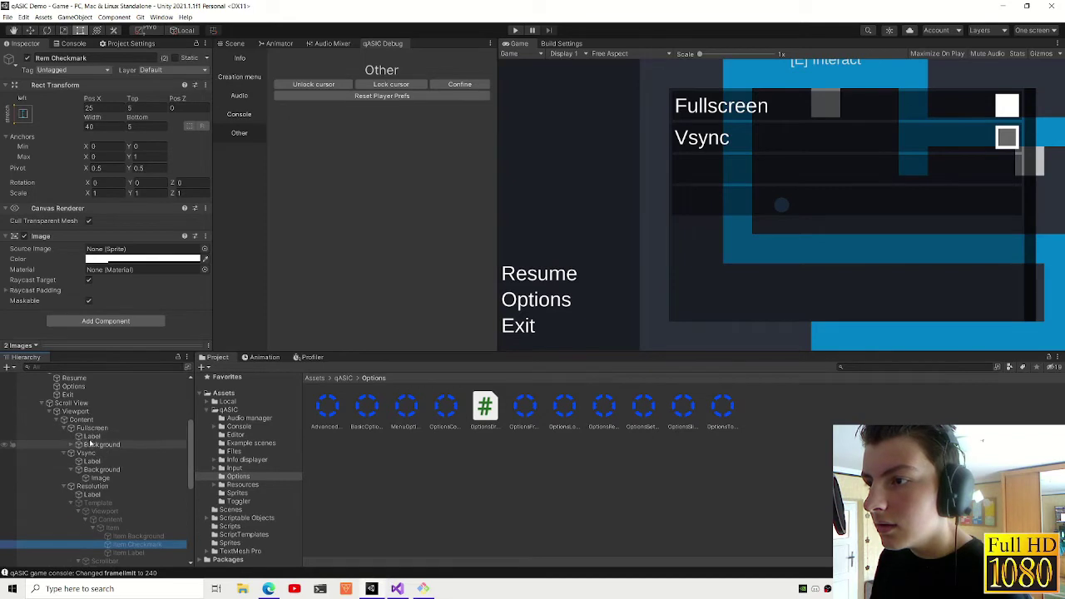
left_click(98, 445)
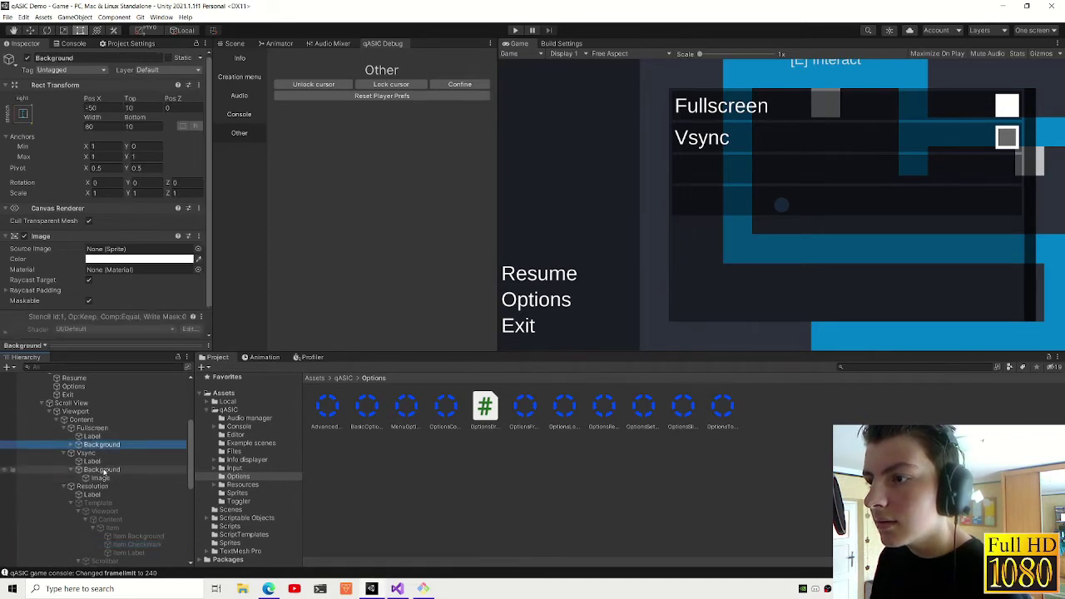
left_click(101, 469, "ctrl")
left_click(153, 260)
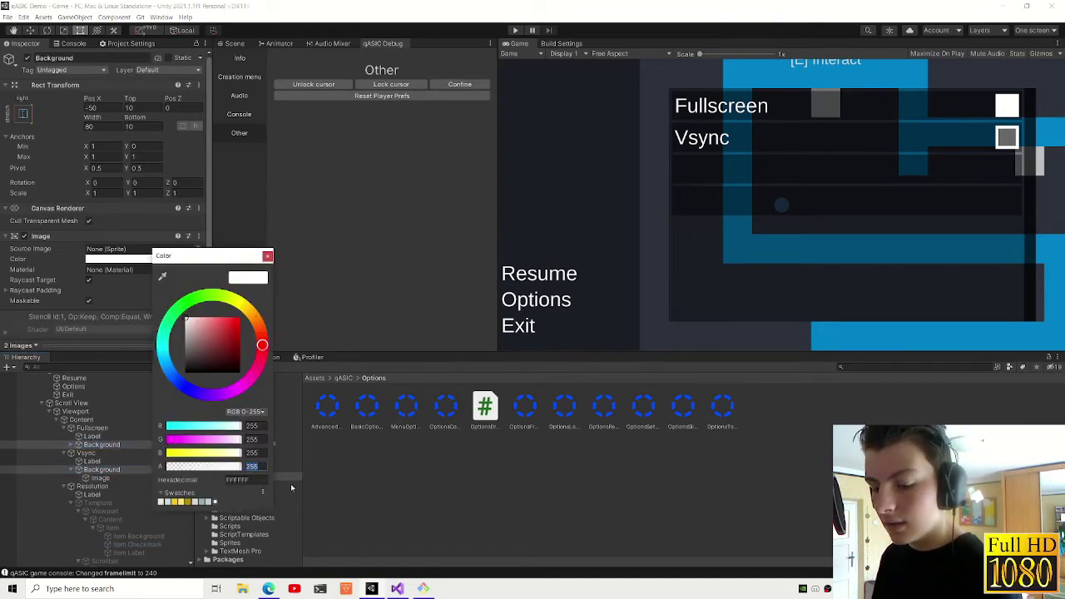
type("50")
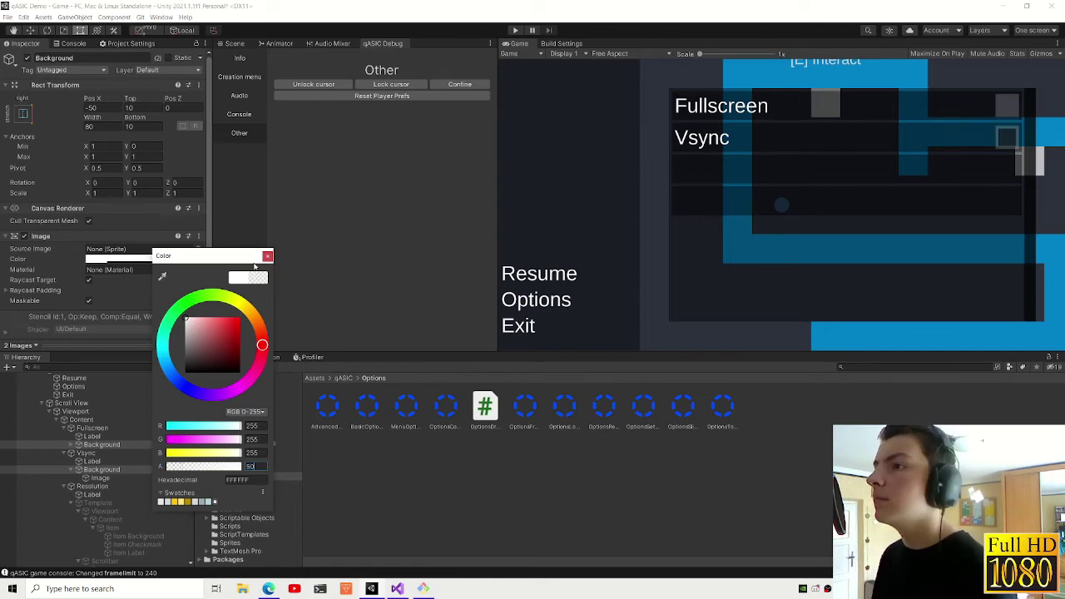
left_click(267, 256)
left_click(517, 31)
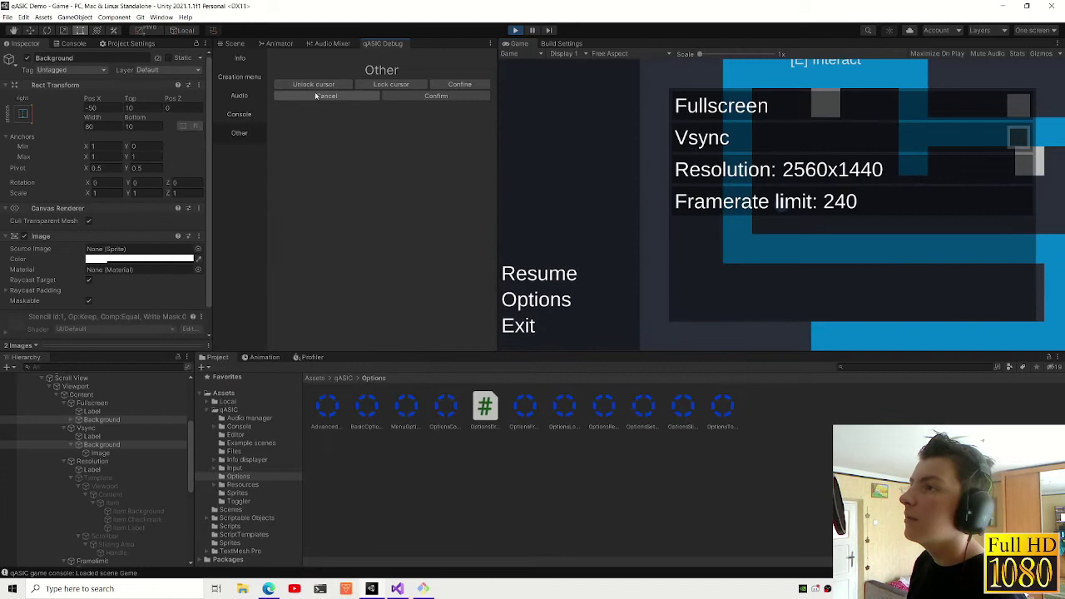
- Unlock the cursor, then turn Fullscreen off and Vsync on in the running game
left_click(316, 85)
left_click(1019, 112)
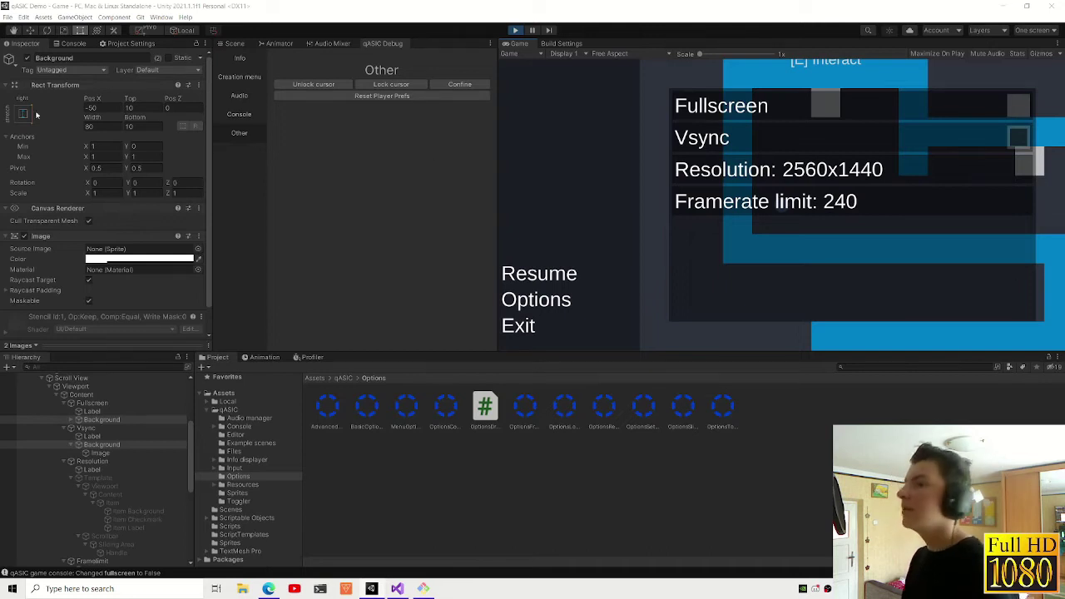
left_click(1018, 135)
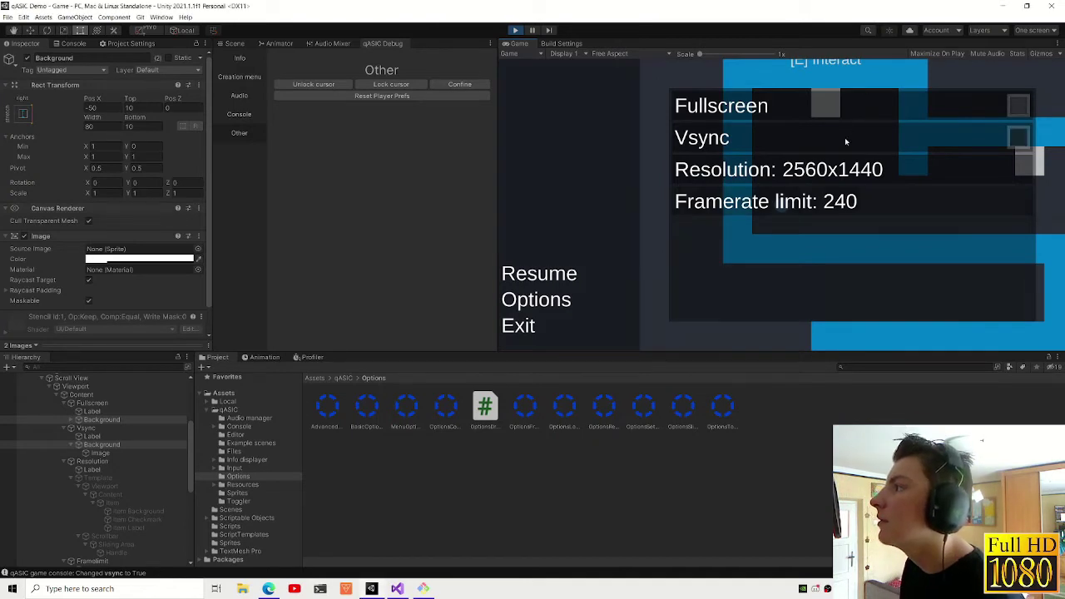
- Stop the game and raise the checkbox backgrounds' colour alpha to 255
left_click(516, 31)
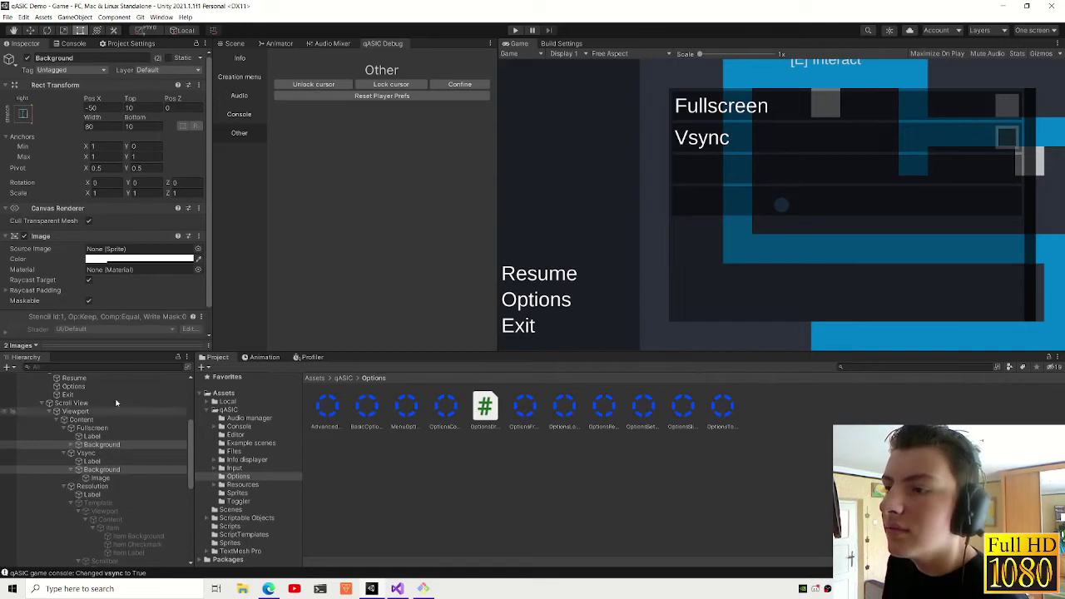
left_click(150, 261)
left_click_drag(213, 464, 234, 464)
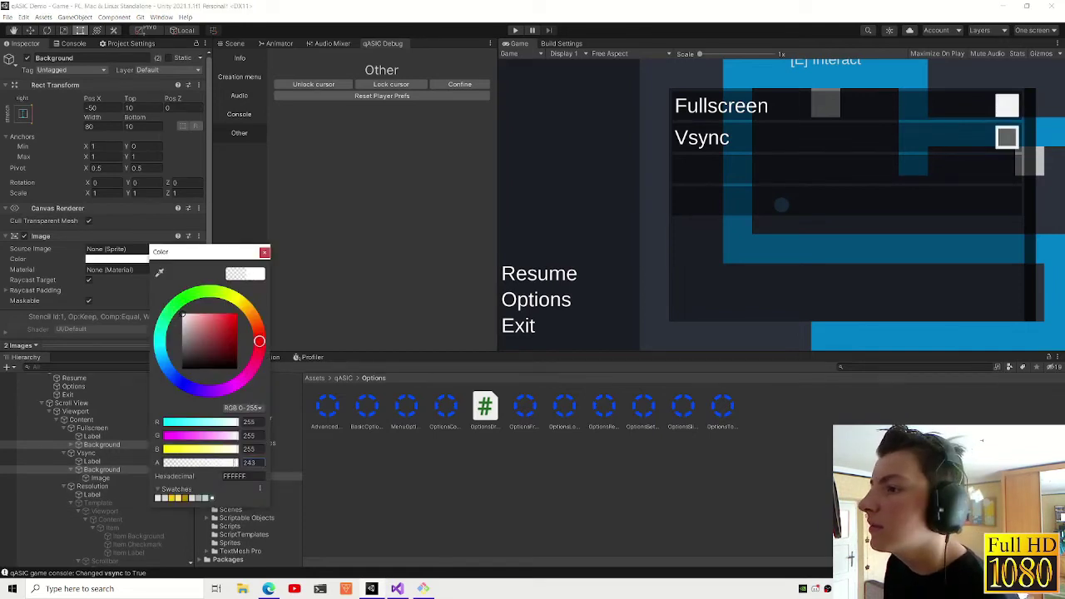
type("255")
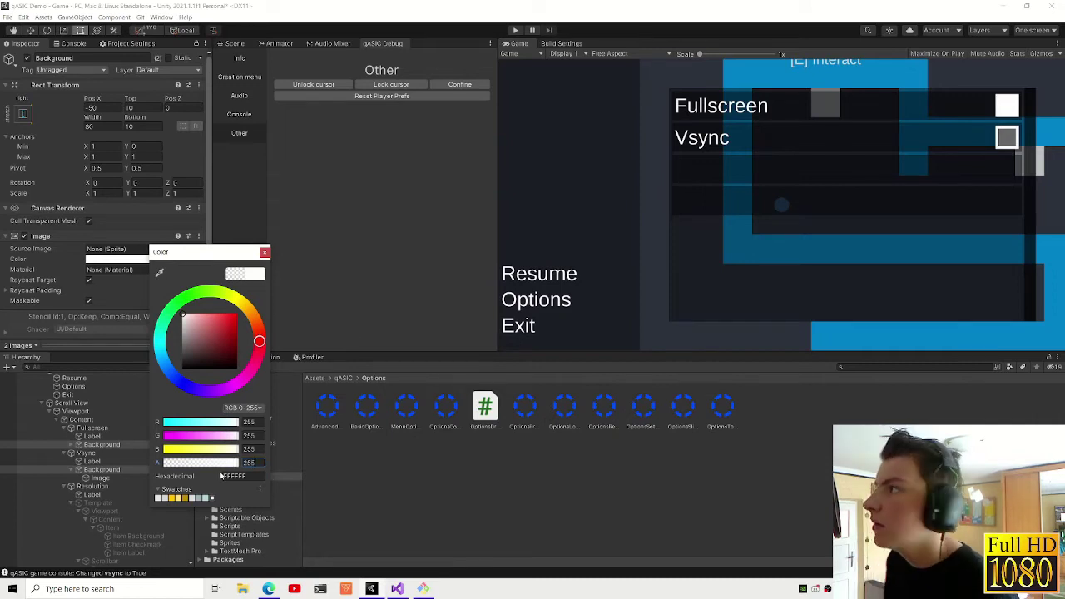
left_click(265, 253)
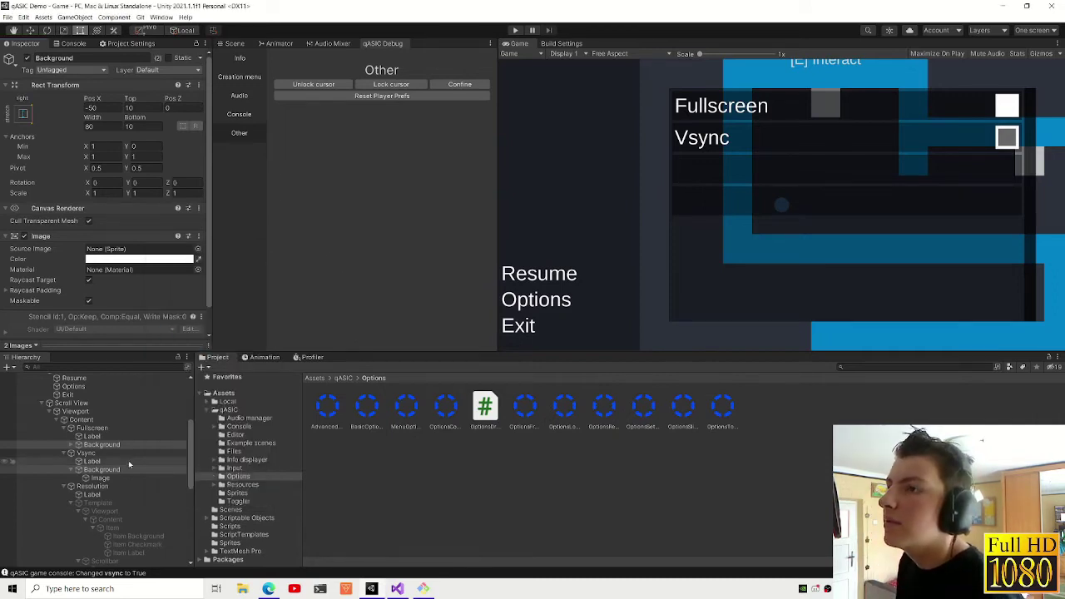
- Lower the checkbox backgrounds' colour alpha to 200
left_click(199, 259)
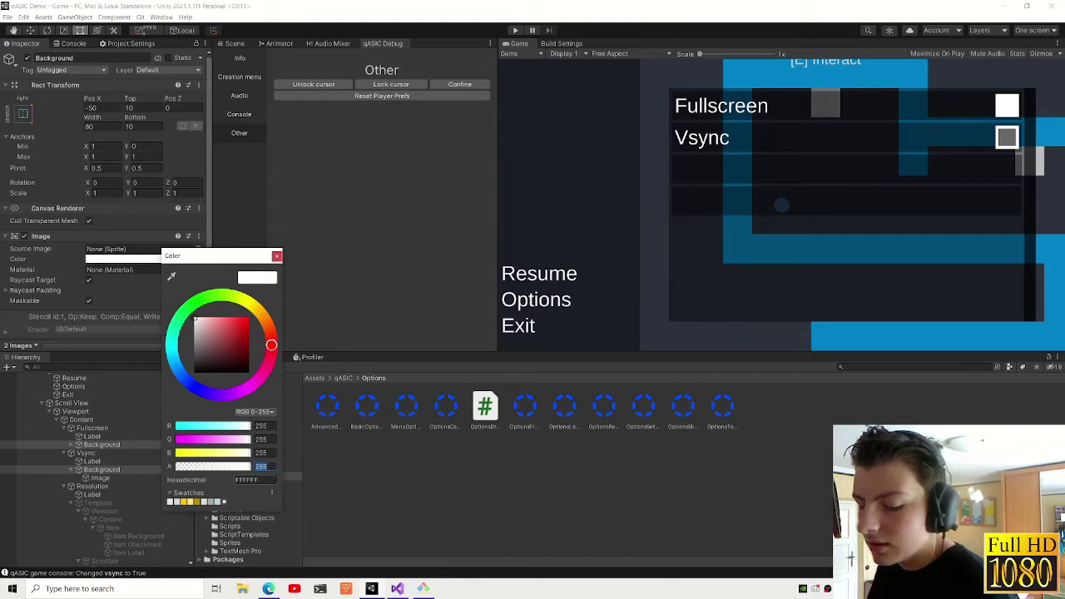
type("24")
key("BackSpace")
type("00")
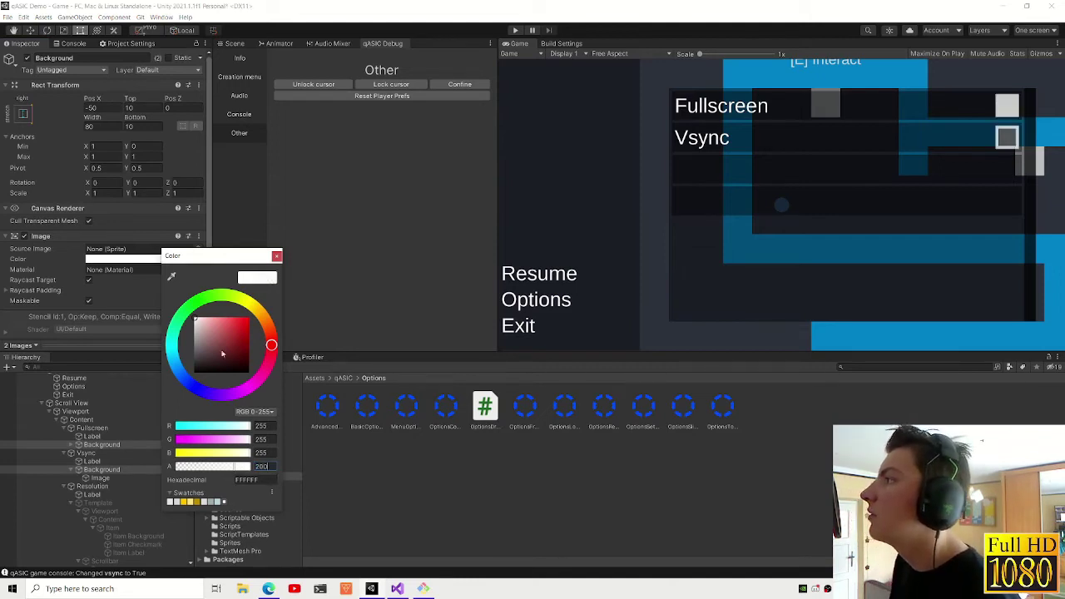
left_click(276, 256)
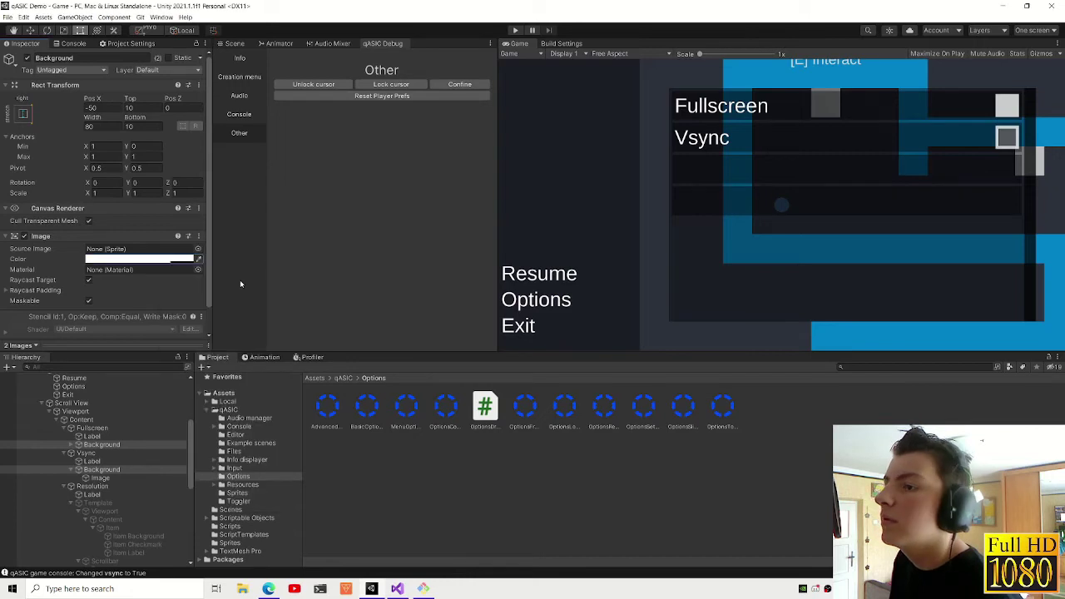
- Collapse the Vsync, Fullscreen and Resolution entries, select Content, and undo a stray Raw Image
left_click(70, 453)
left_click(65, 428)
left_click(71, 444)
left_click(92, 453)
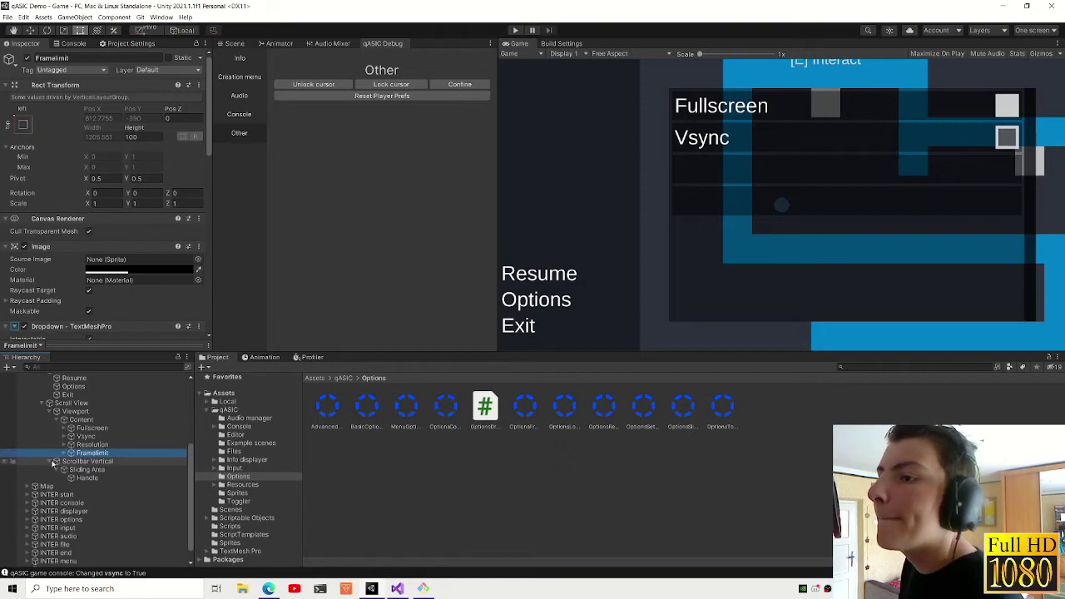
left_click(53, 462)
right_click(83, 422)
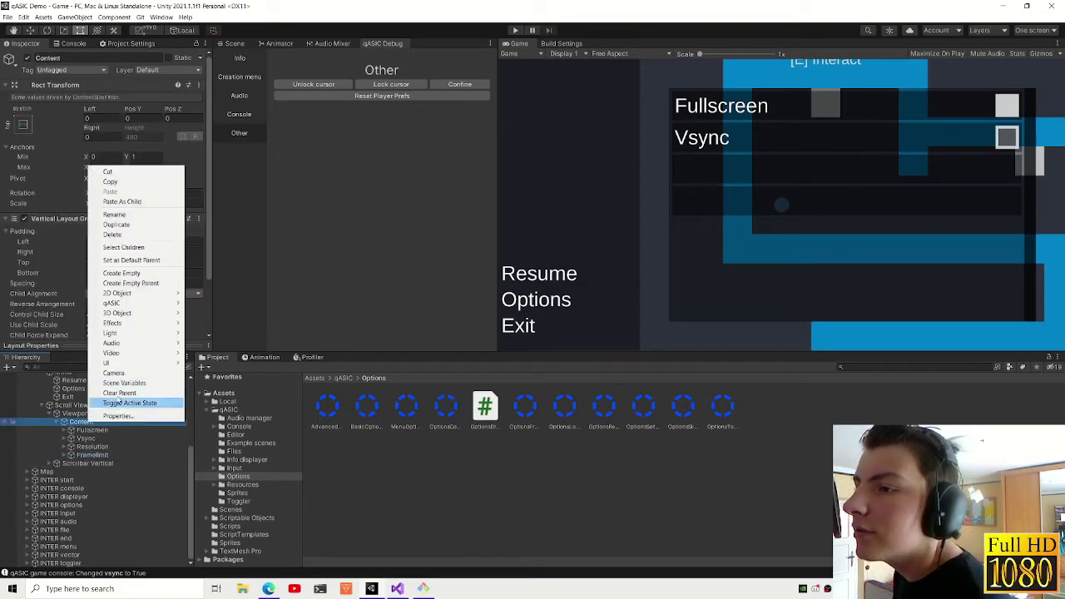
mouse_move(121, 364)
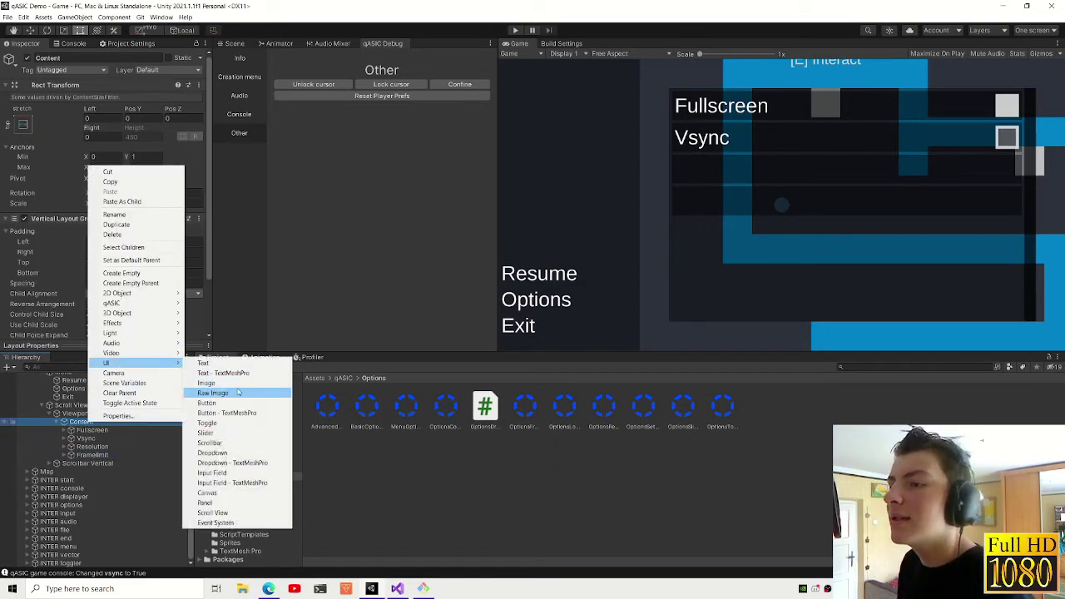
left_click(239, 392)
key("ctrl+z")
- Create a new UI Image under Content and set its anchor preset
left_click(93, 417)
right_click(94, 420)
mouse_move(150, 364)
left_click(194, 381)
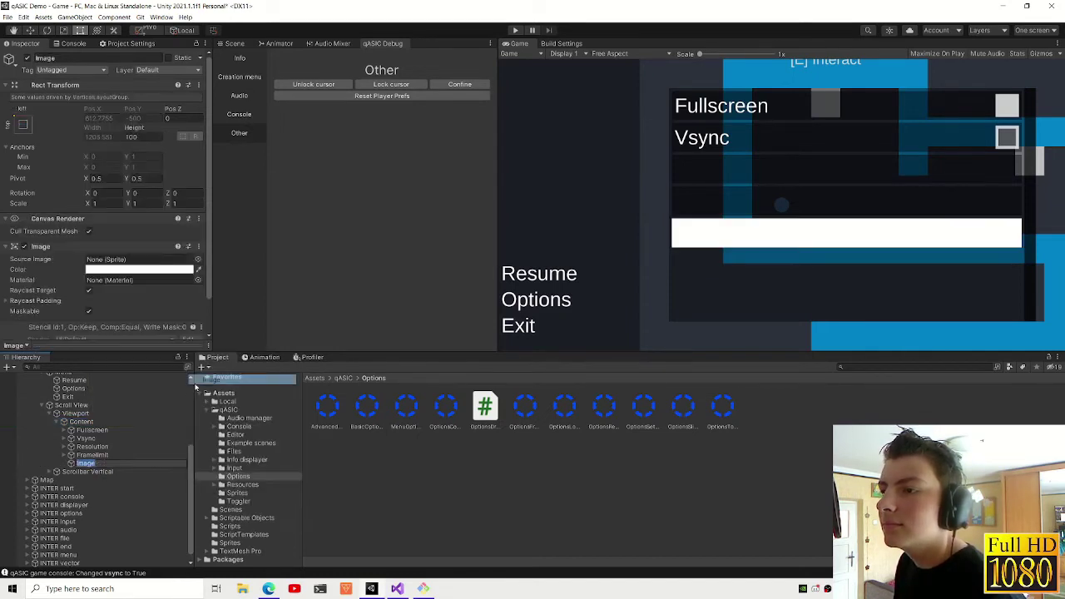
left_click(24, 125)
left_click(104, 171)
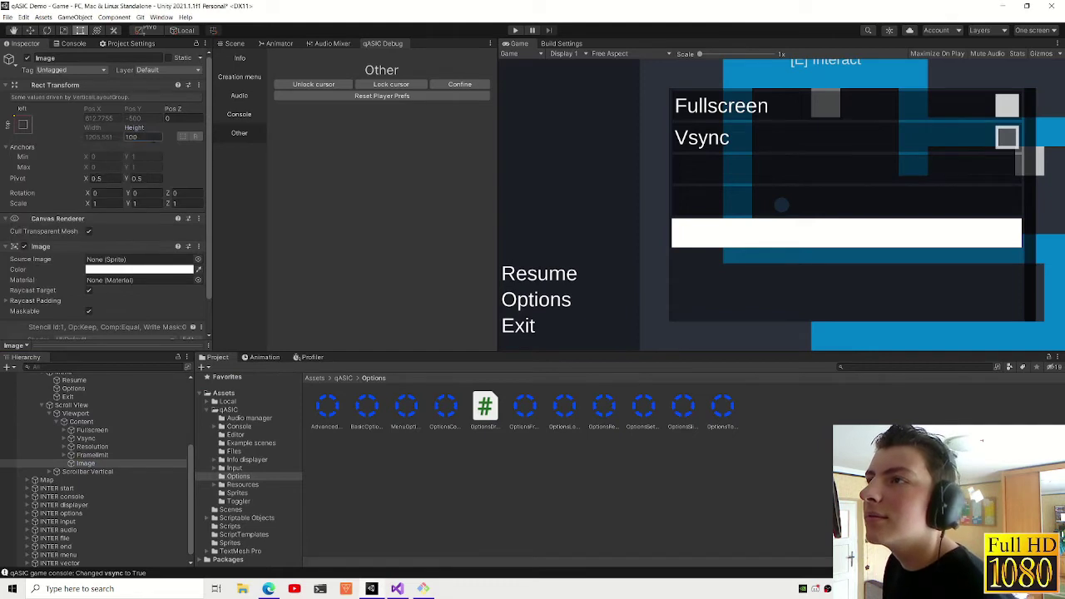
- Copy Framelimit's Image component and paste its values onto the new Image
left_click(100, 456)
left_click(198, 246)
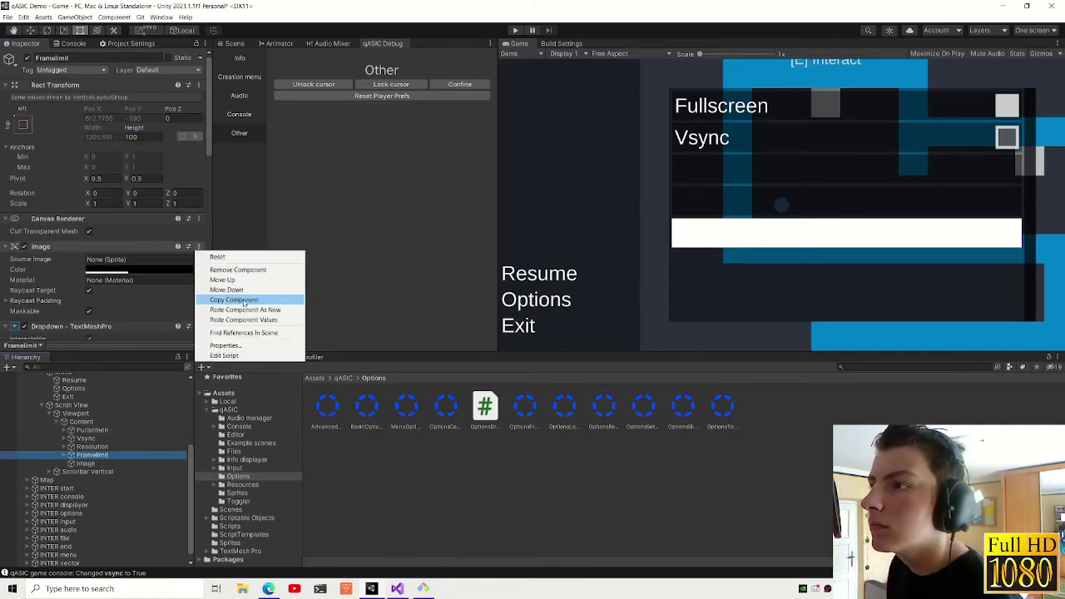
left_click(98, 463)
left_click(97, 463)
left_click(197, 246)
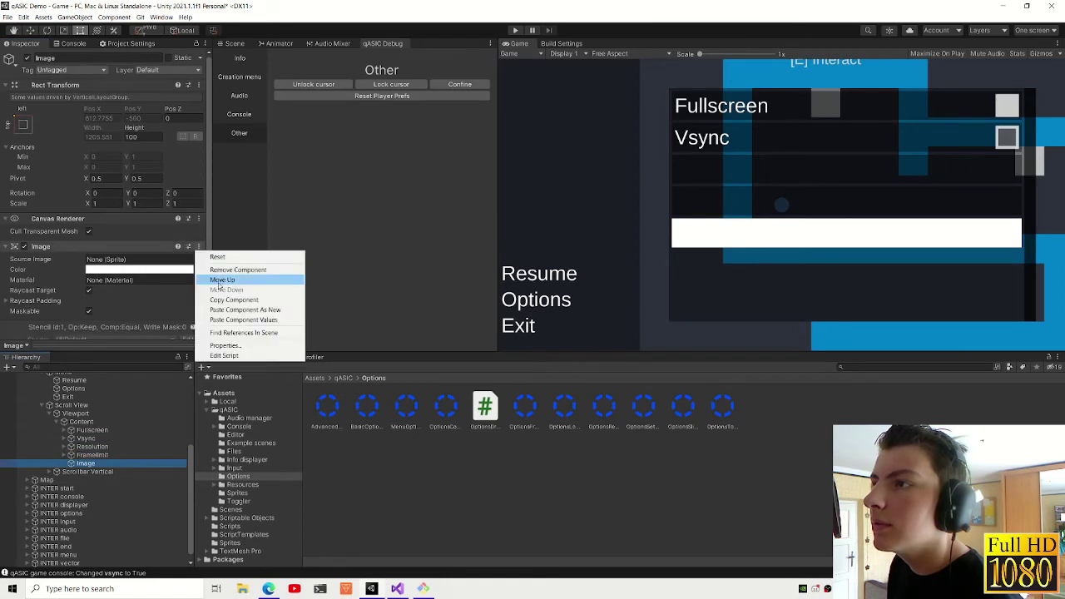
left_click(249, 320)
- Add the Input Assign script to the new Image
left_click(117, 328)
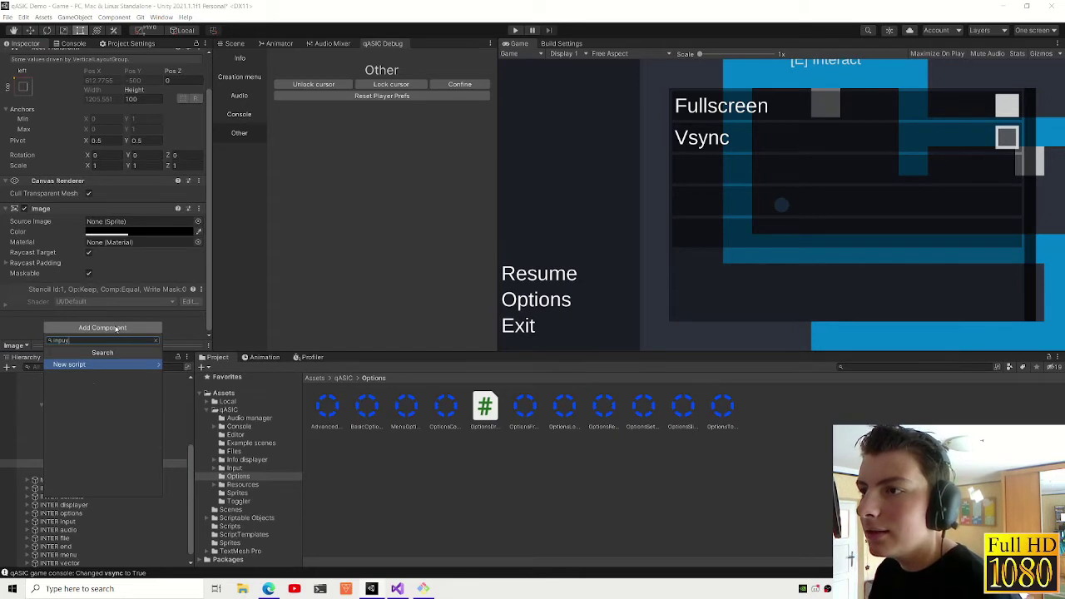
key("BackSpace")
key("BackSpace")
key("Return")
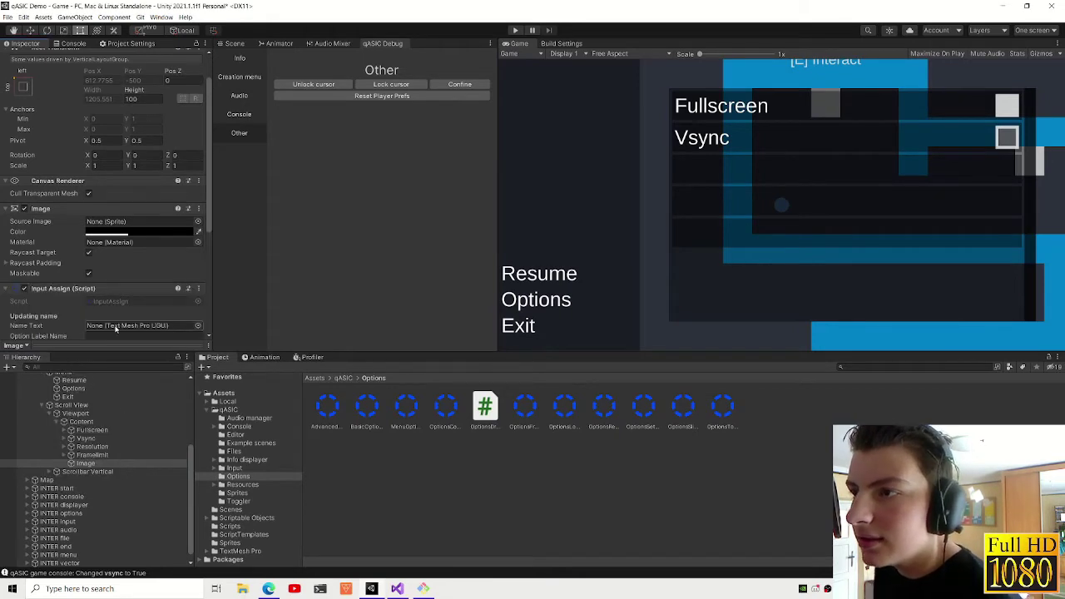
scroll(116, 329, "down", 5)
- Add an Input Listener script and link it into Input Assign's Listener field
left_click(103, 327)
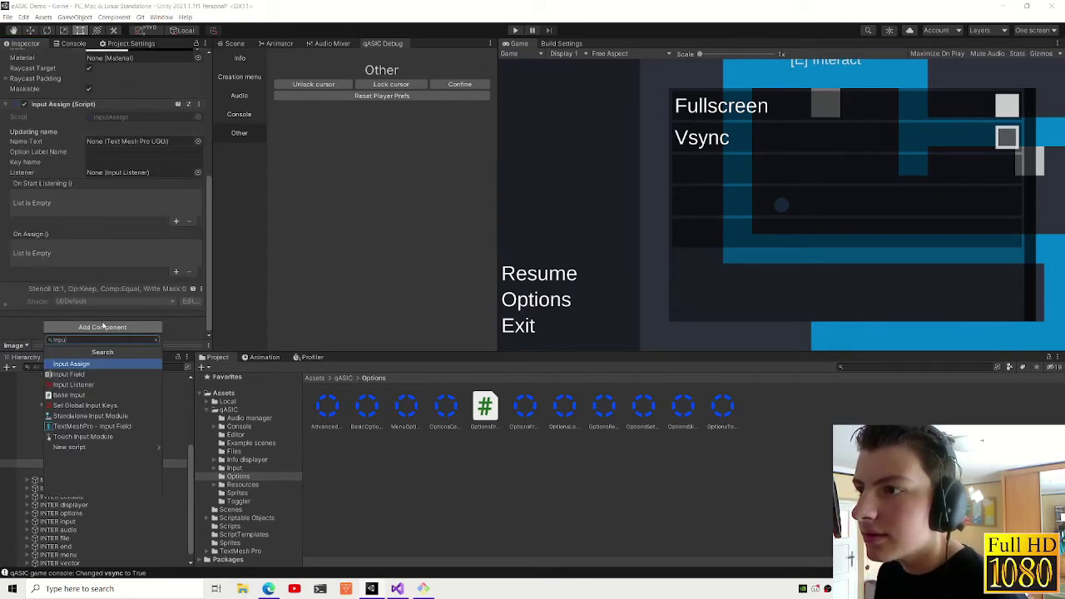
key("Down")
key("Down")
key("Return")
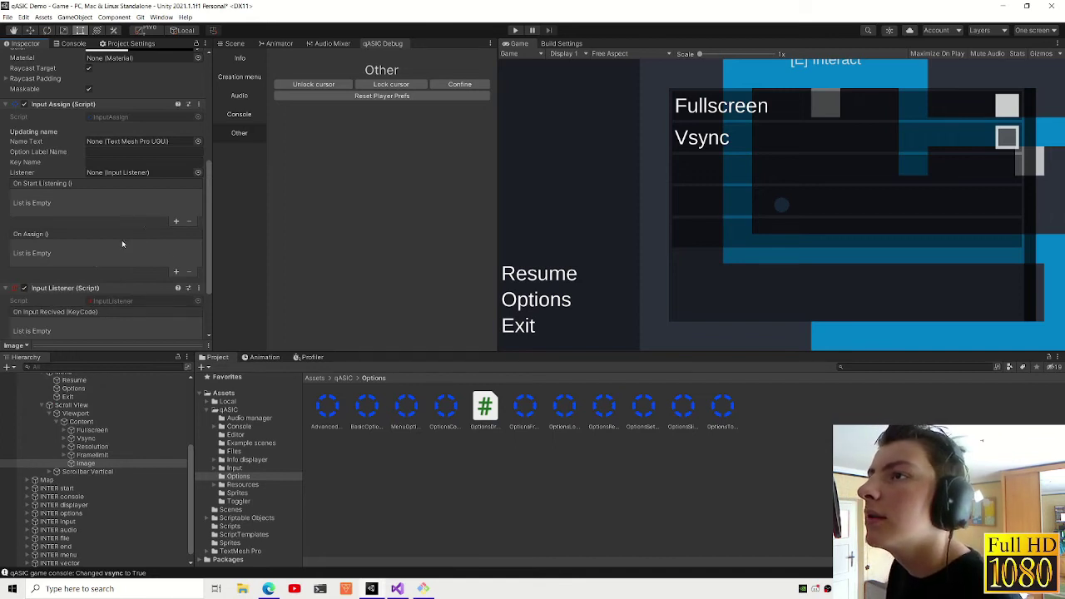
left_click_drag(127, 185, 108, 173)
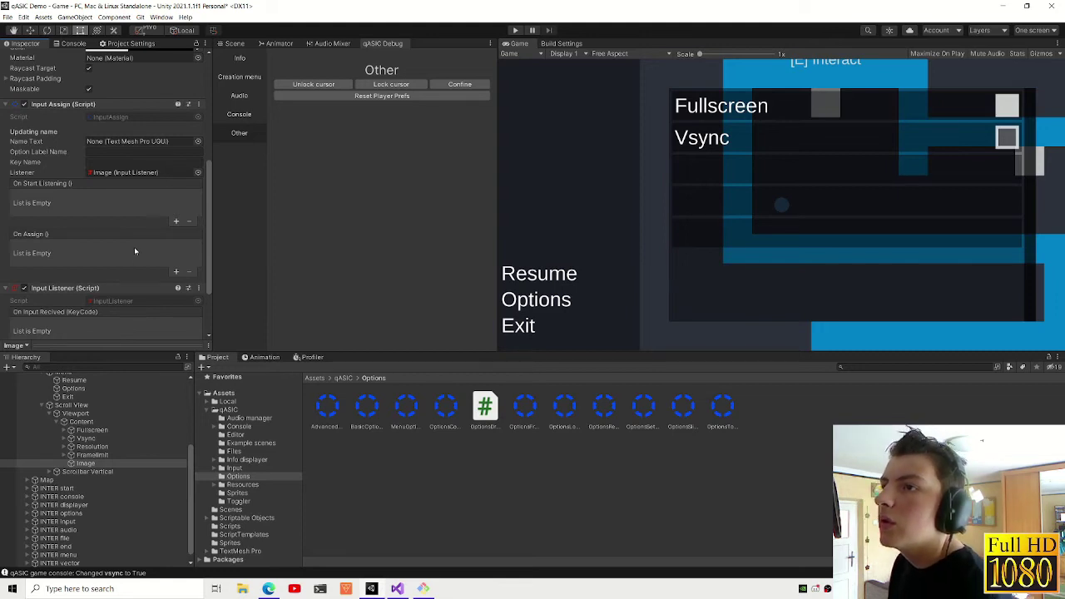
right_click(102, 464)
- Add a TextMeshPro child named Label under the Image, anchored to the left
mouse_move(131, 392)
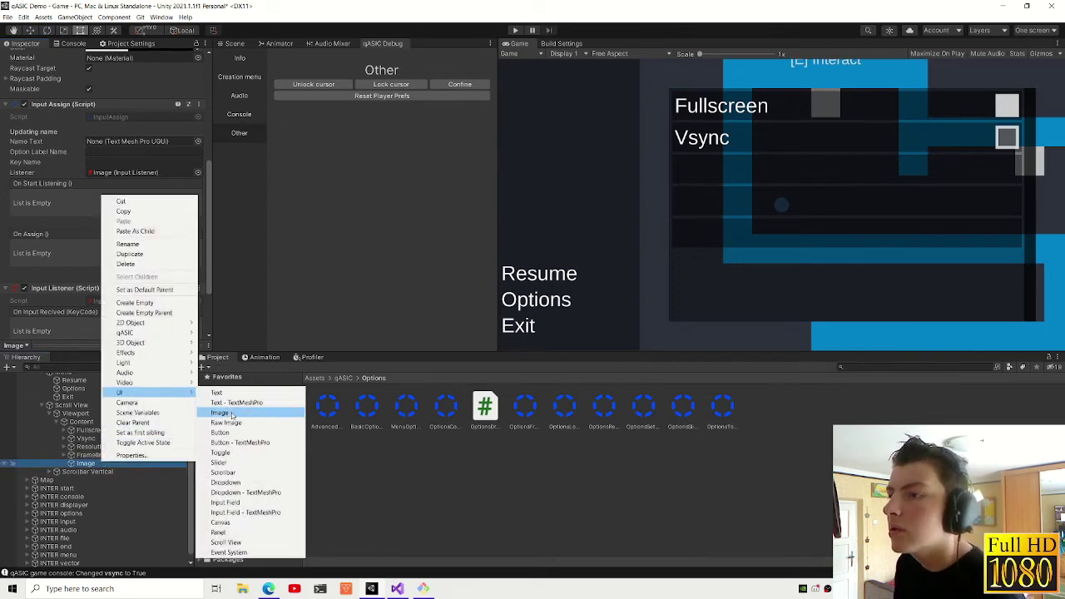
left_click(236, 403)
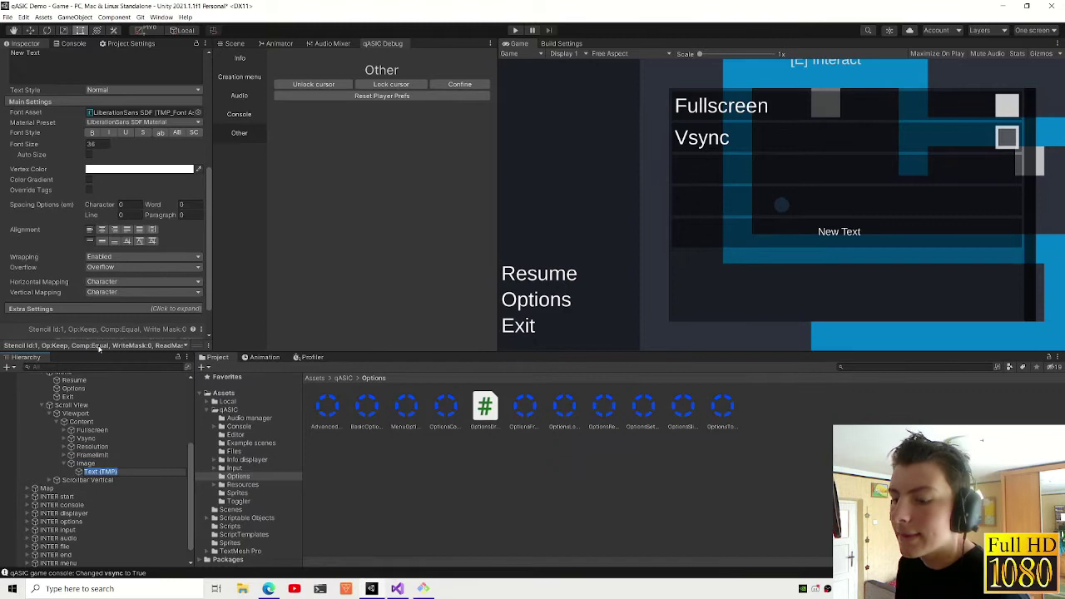
type("Label")
key("Return")
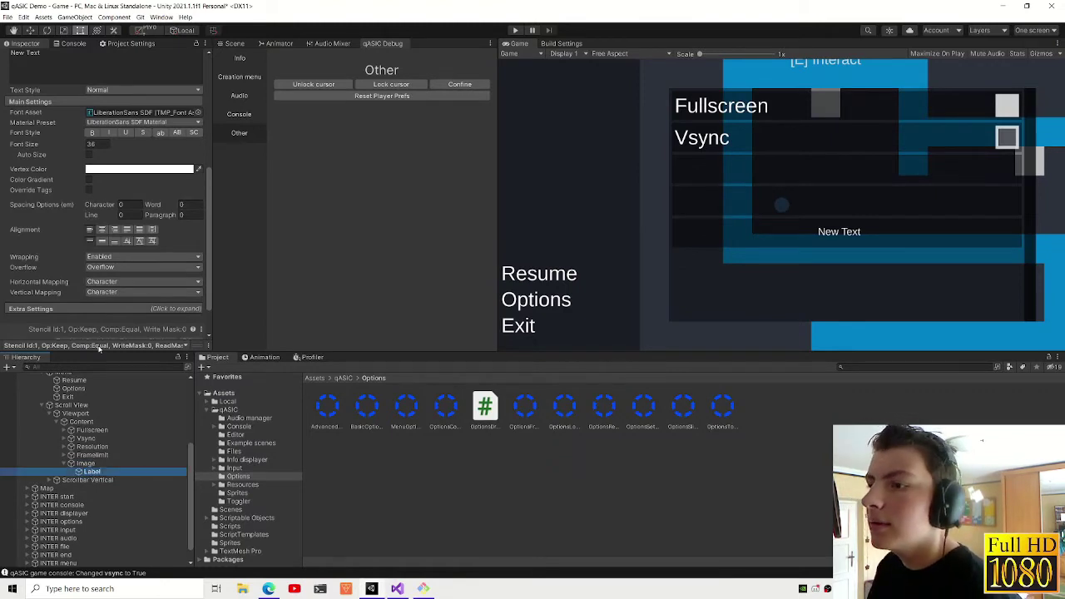
scroll(100, 250, "up", 5)
left_click(23, 112)
left_click(134, 269, "alt")
left_click(28, 115)
scroll(100, 208, "down", 3)
scroll(100, 208, "down", 3)
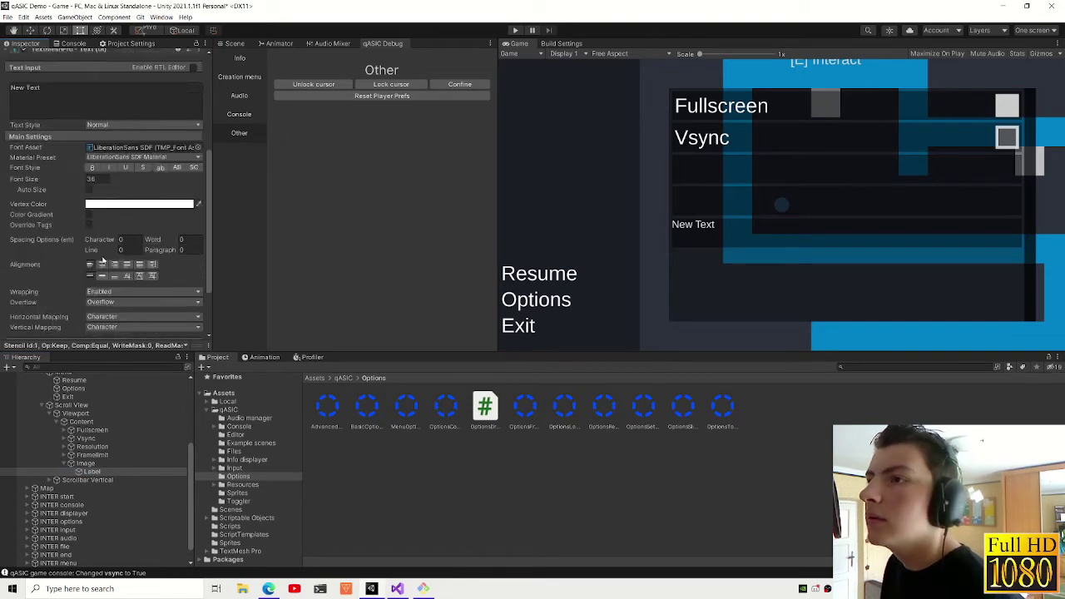
scroll(100, 208, "down", 2)
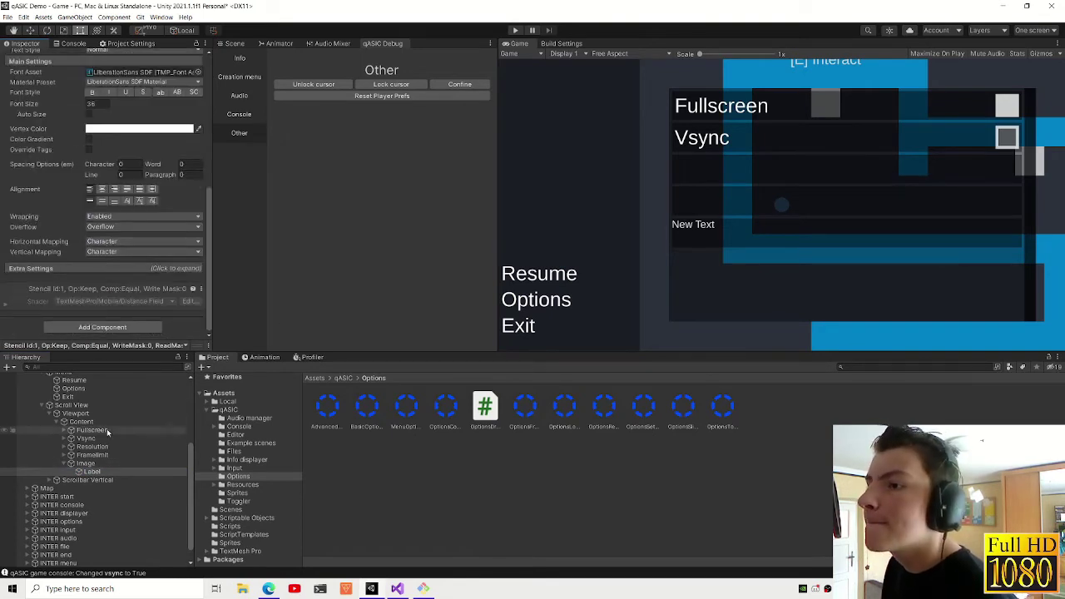
- Copy the Fullscreen label's TextMeshPro component values onto the new Label
left_click(65, 430)
left_click(92, 438)
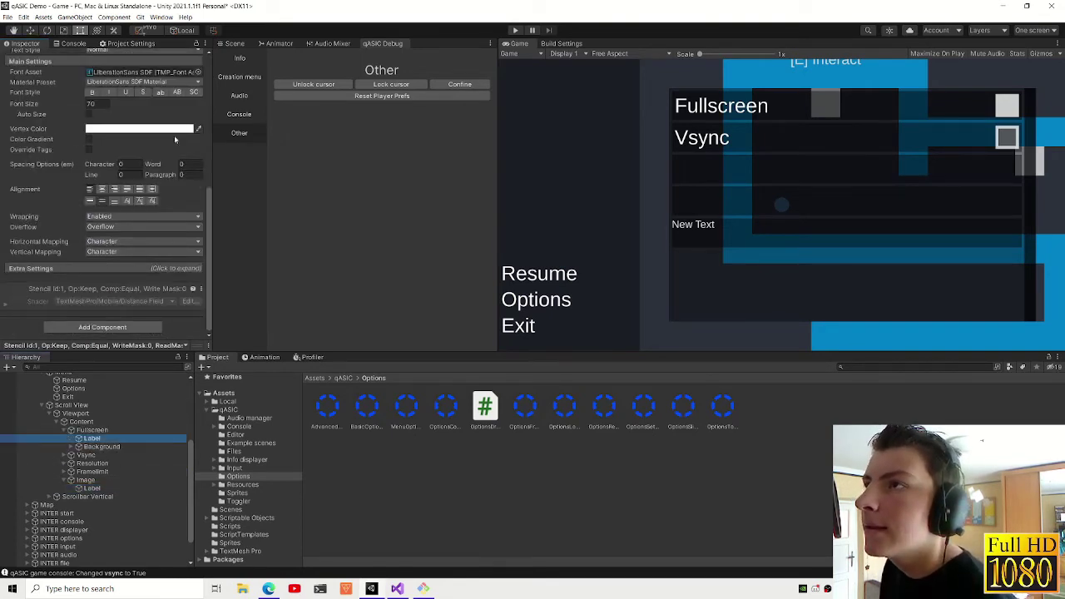
left_click(198, 161)
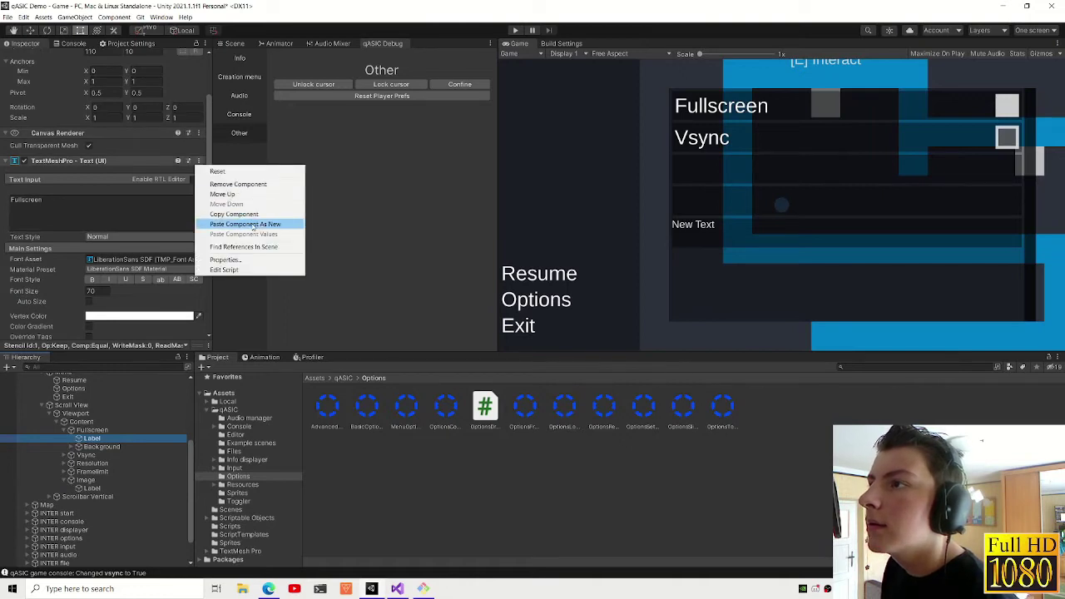
left_click(250, 215)
left_click(91, 488)
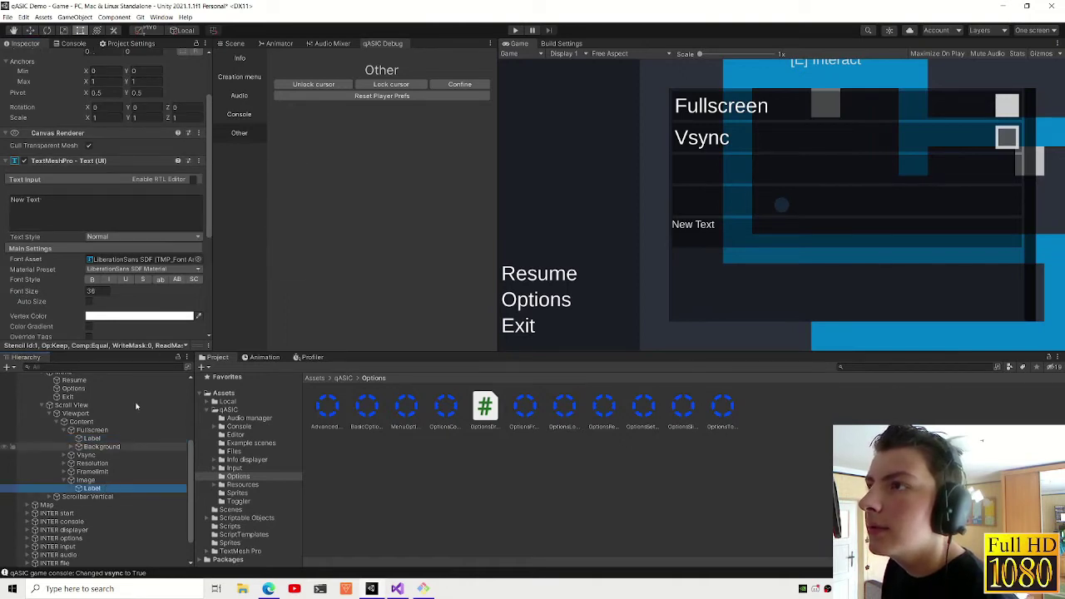
left_click(199, 161)
left_click(261, 236)
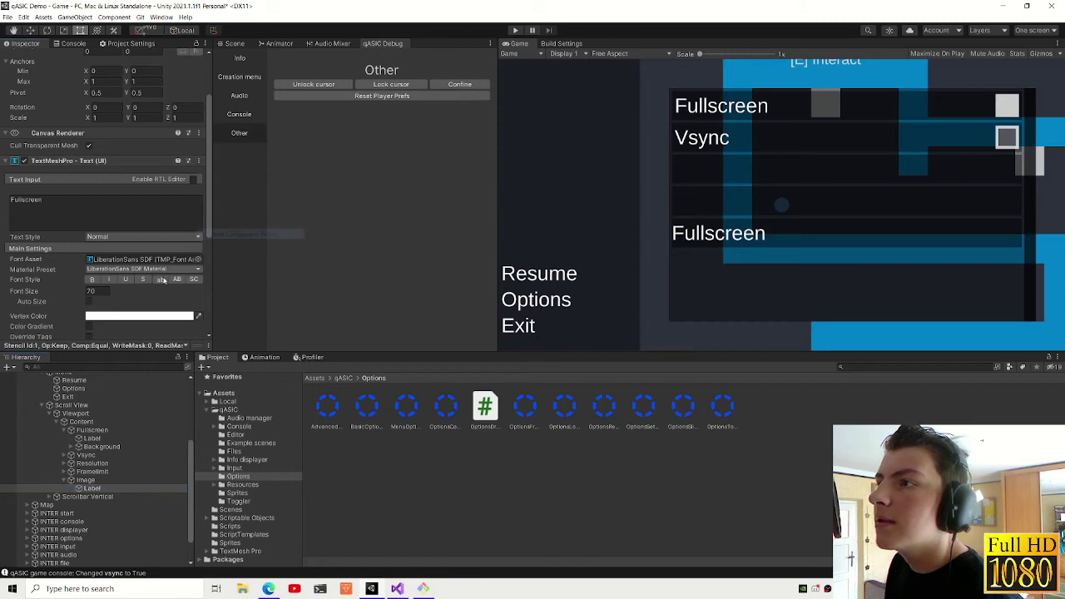
- Change the Label's text to 'Input: W'
double_click(91, 201)
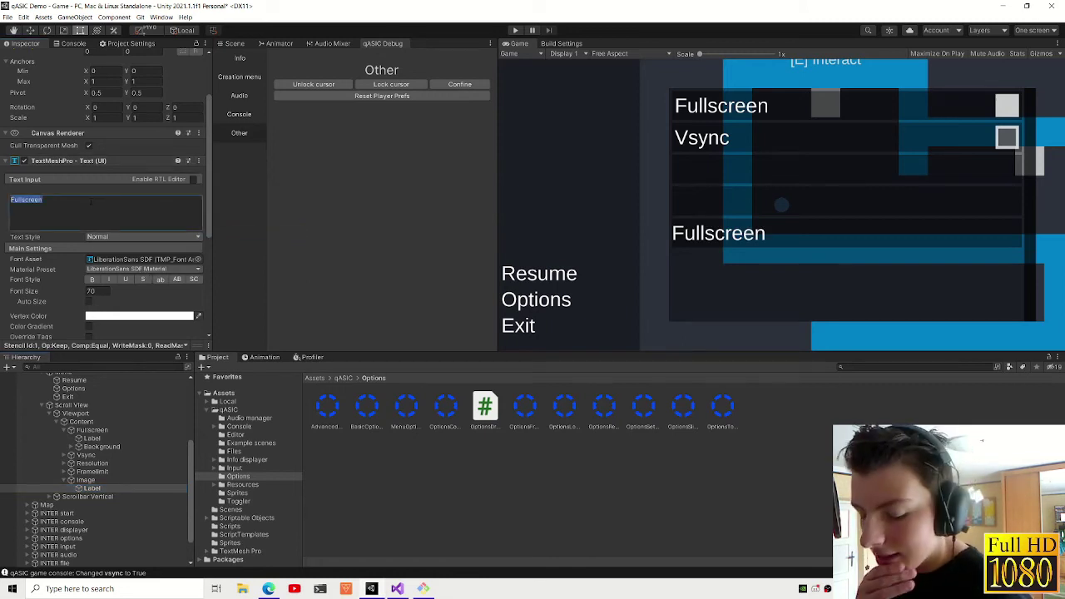
type("Wa")
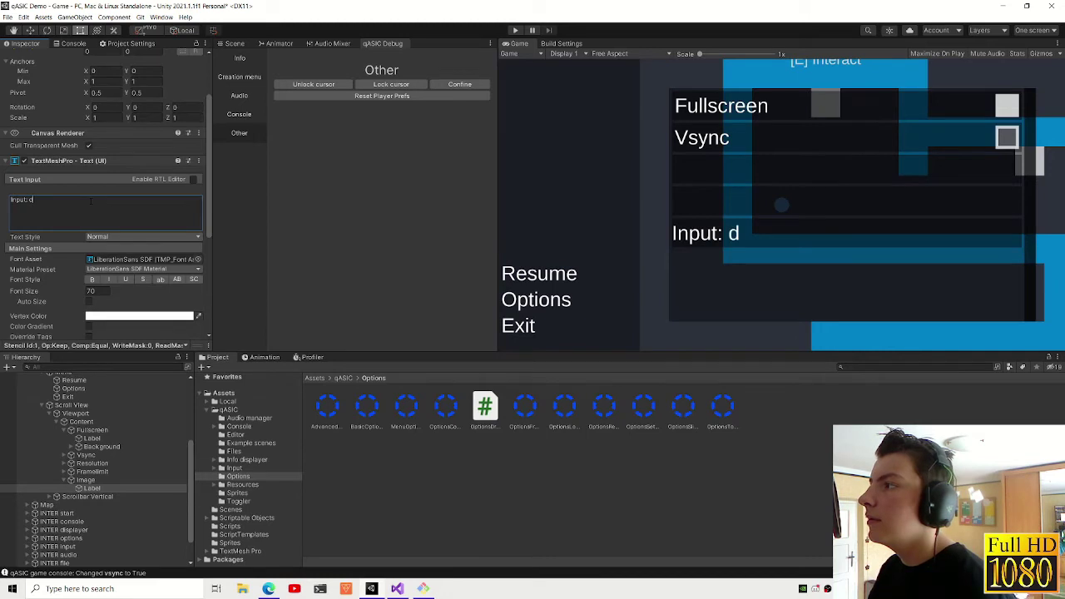
type("W")
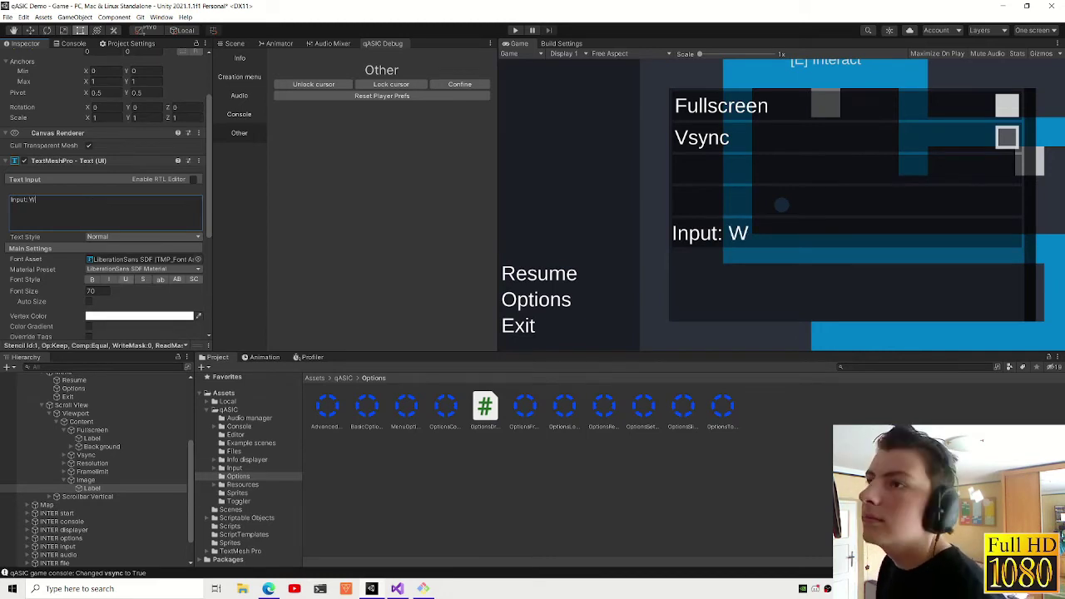
scroll(77, 308, "down", 3)
scroll(86, 305, "down", 3)
- Assign the Label as Input Assign's Name Text with key name Up, and save the Game scene
left_click(86, 480)
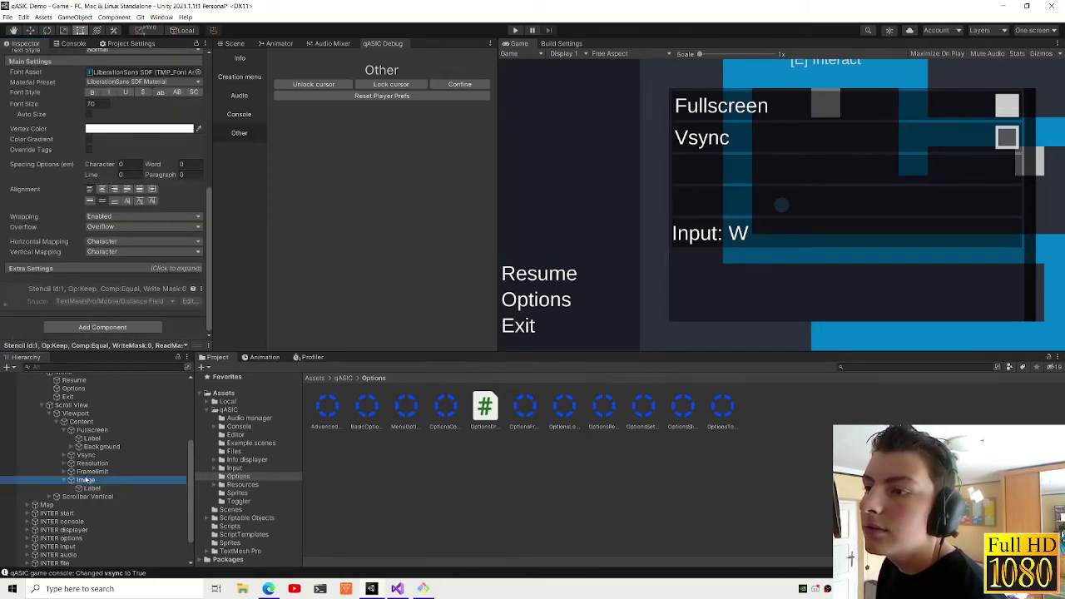
scroll(96, 297, "down", 1)
scroll(96, 267, "up", 3)
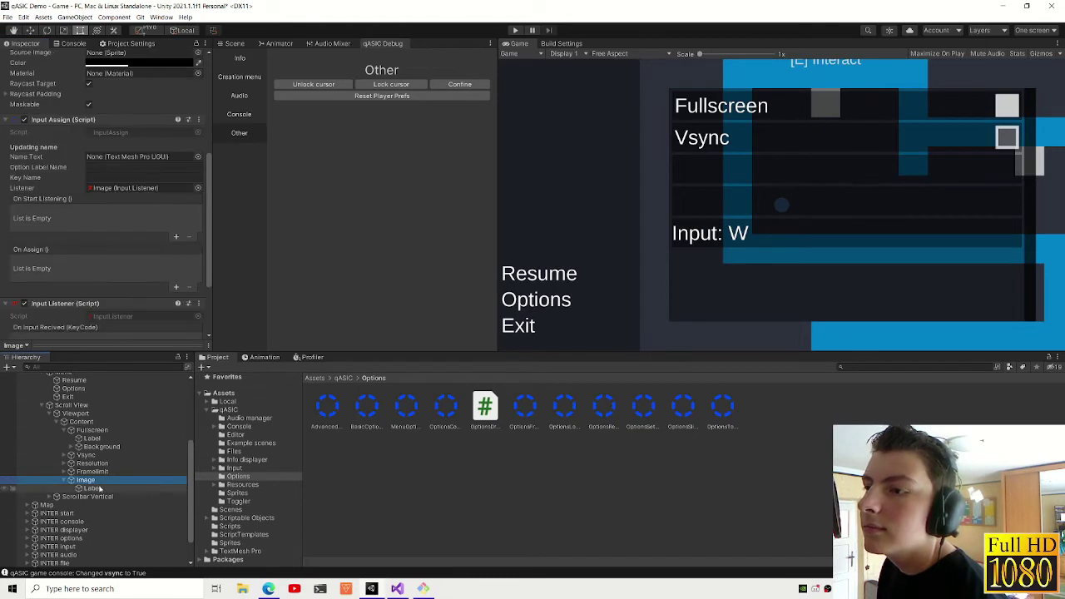
left_click_drag(195, 203, 125, 158)
type("Up")
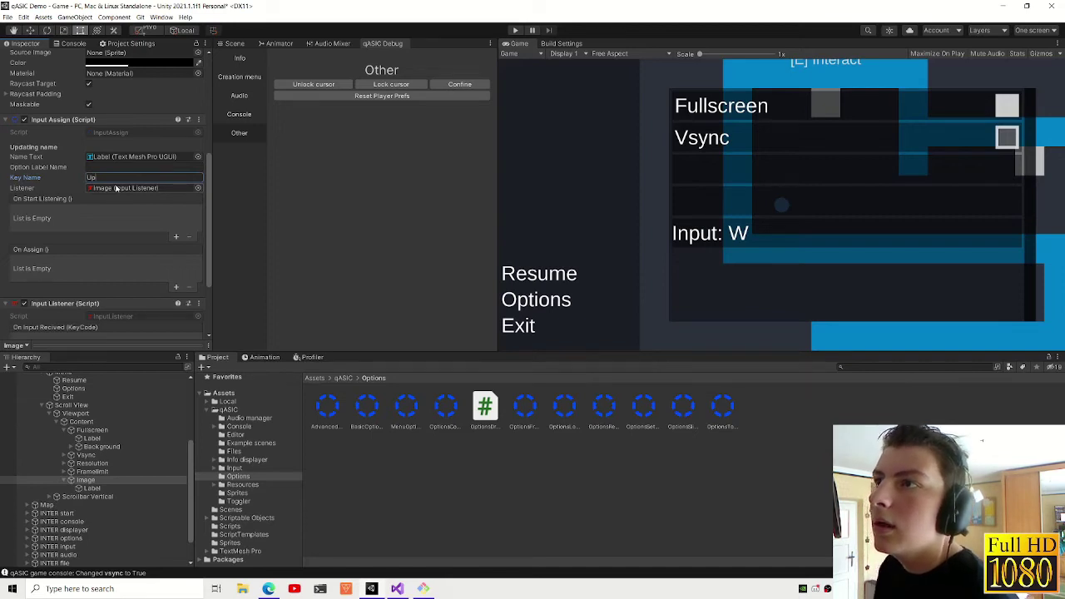
scroll(117, 254, "down", 3)
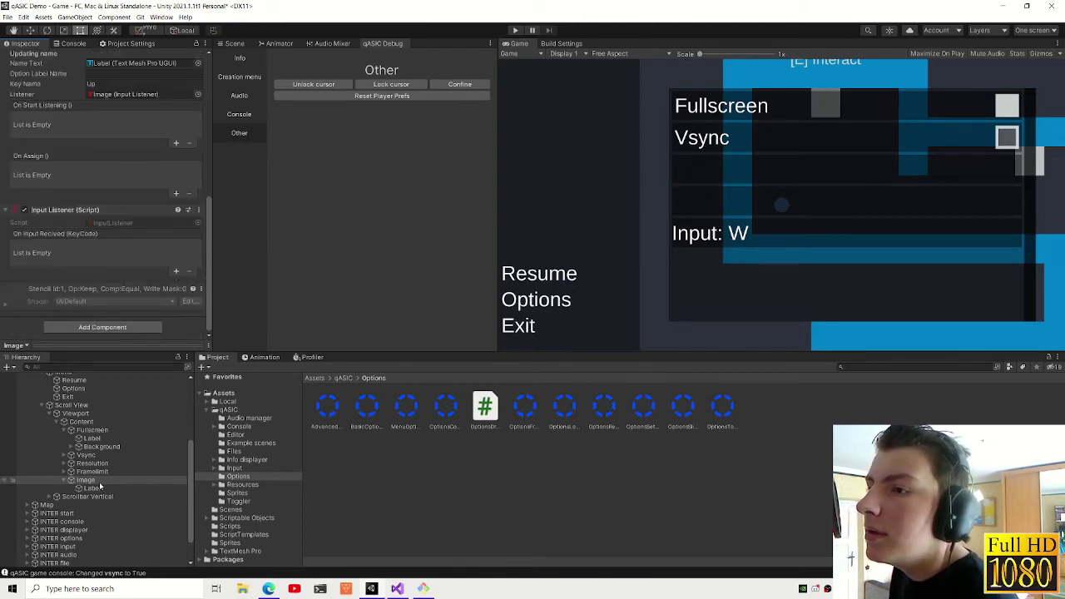
scroll(100, 474, "up", 5)
key("ctrl+s")
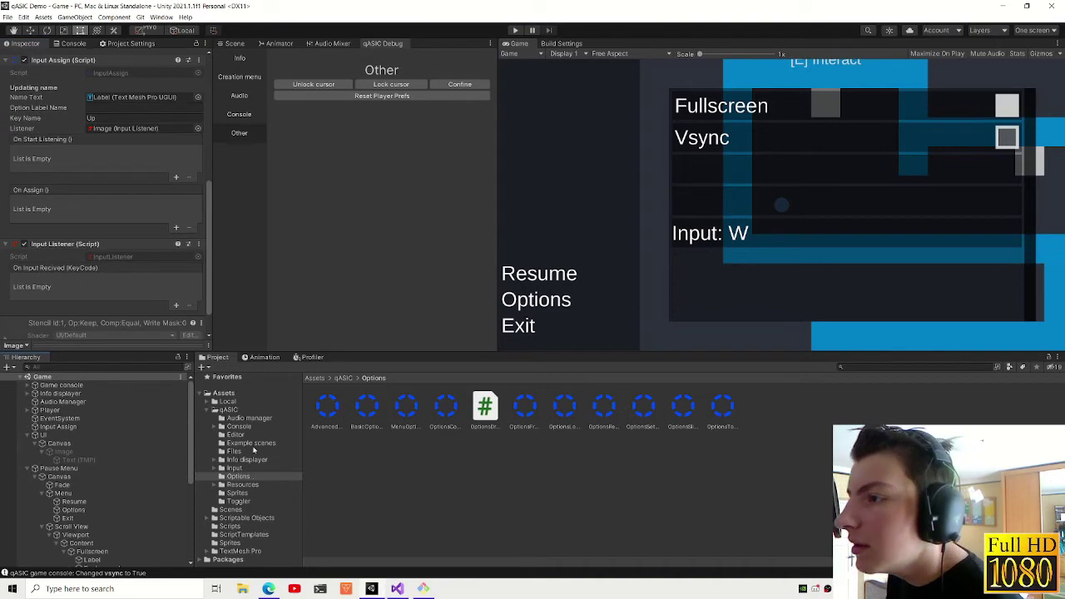
left_click(229, 409)
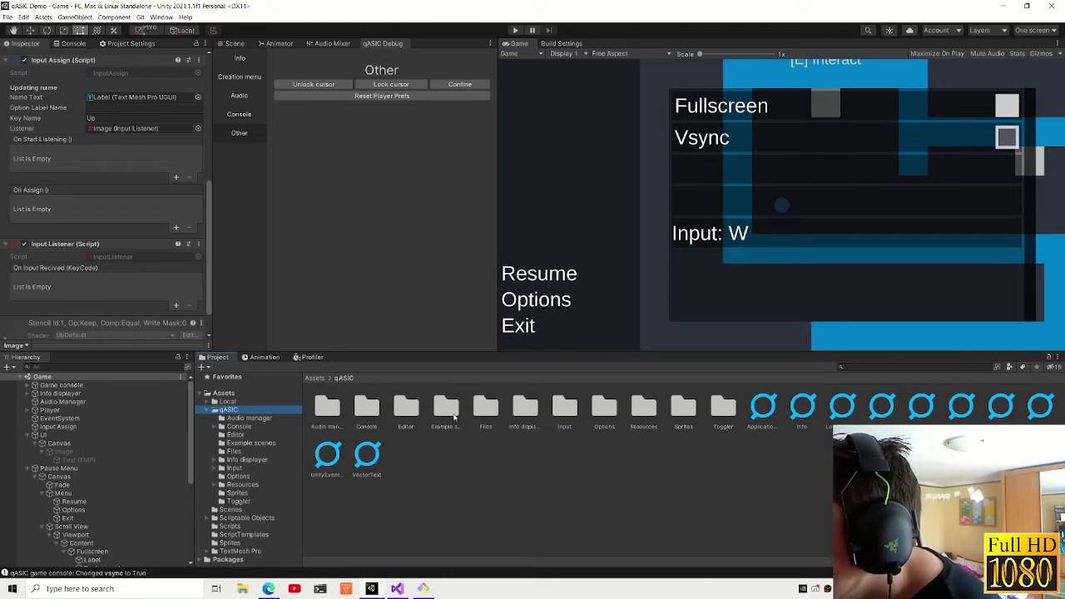
double_click(448, 411)
double_click(326, 408)
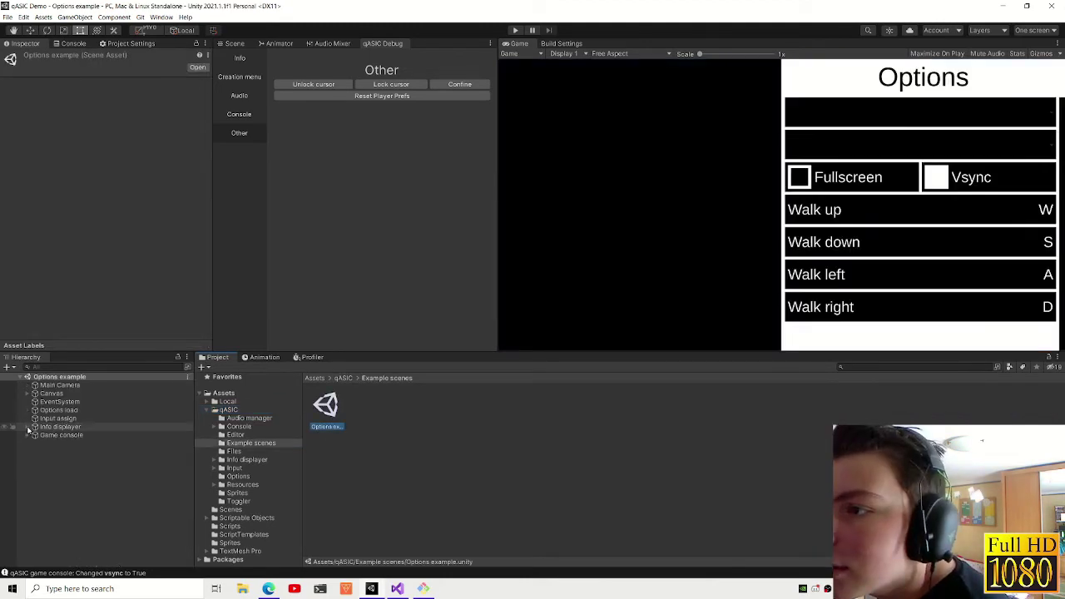
left_click(50, 393)
left_click(27, 393)
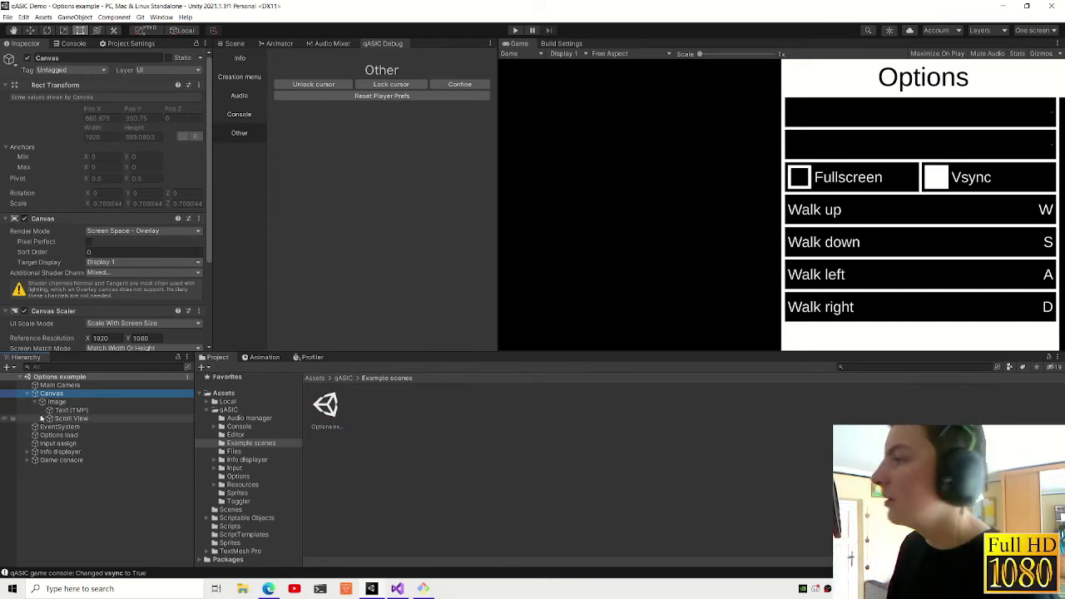
left_click(42, 419)
left_click(50, 427)
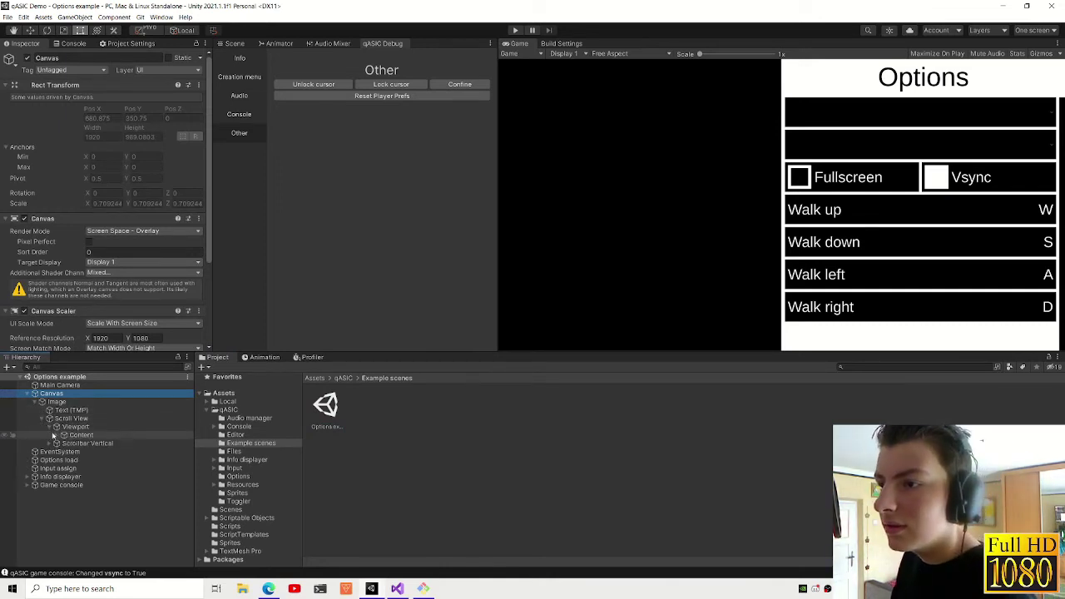
left_click(52, 435)
left_click(104, 443)
left_click(92, 469)
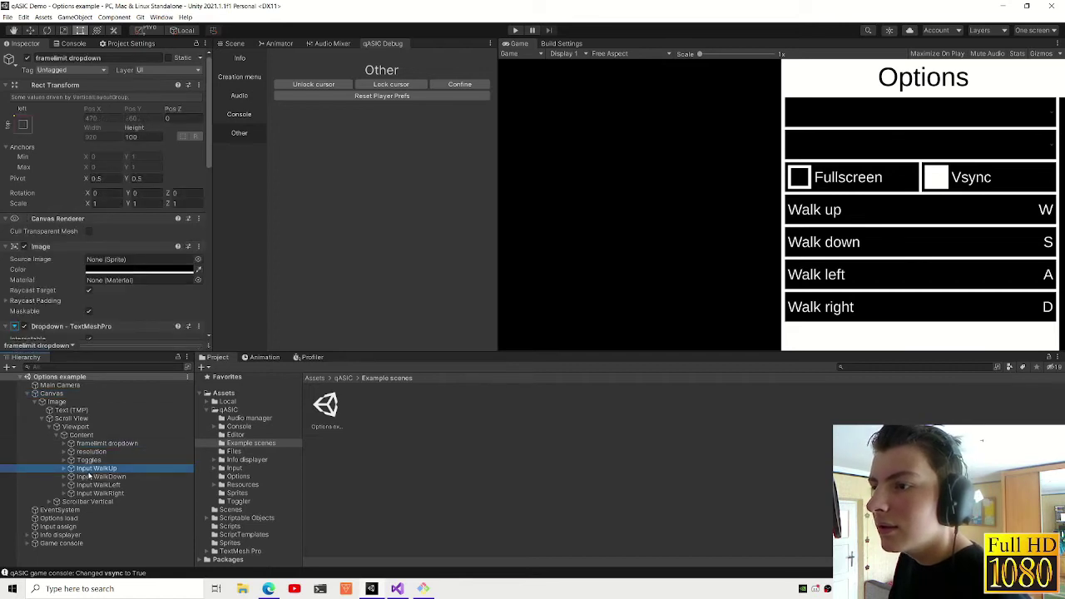
scroll(83, 250, "down", 5)
scroll(79, 274, "down", 5)
scroll(73, 301, "down", 5)
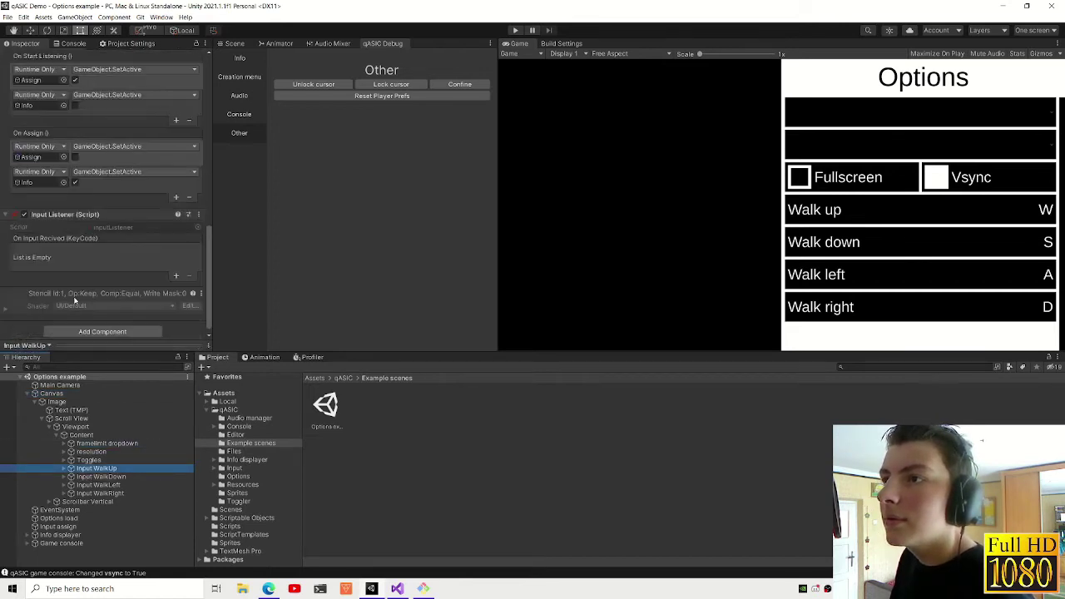
scroll(99, 217, "up", 3)
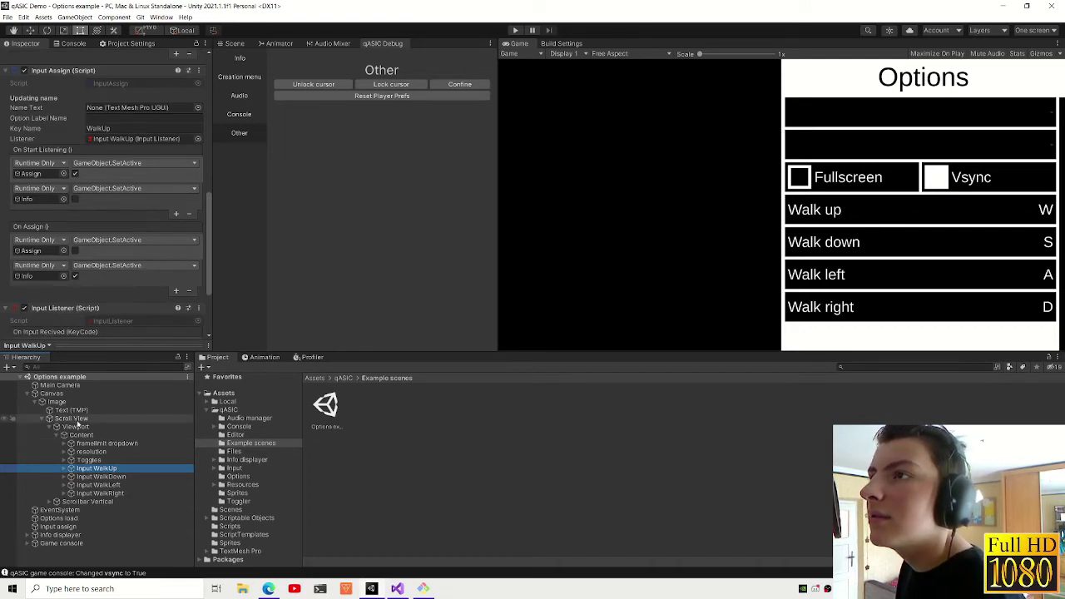
left_click(228, 409)
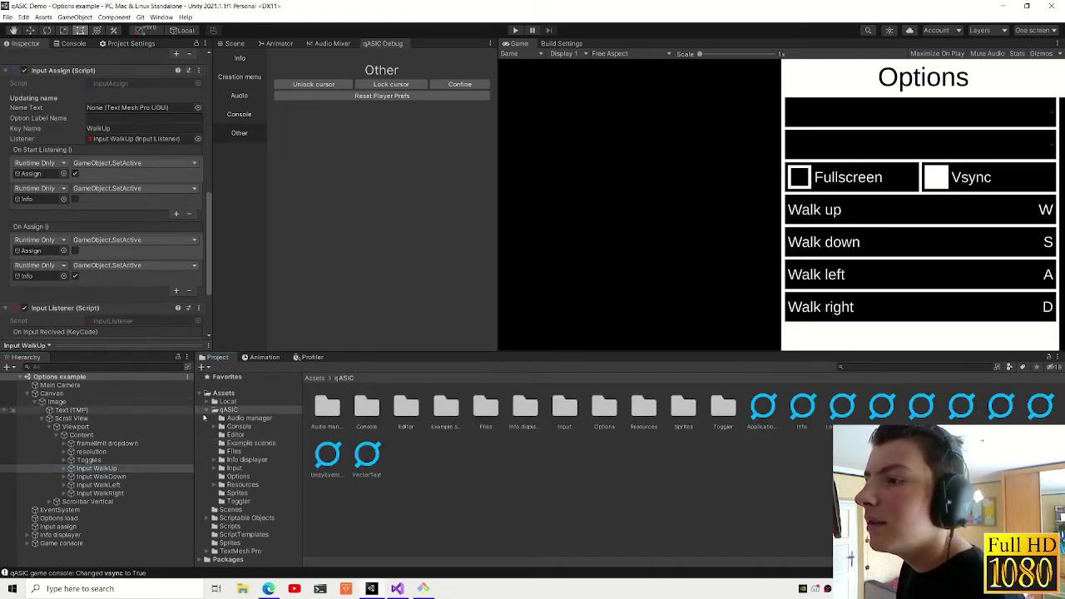
left_click(223, 392)
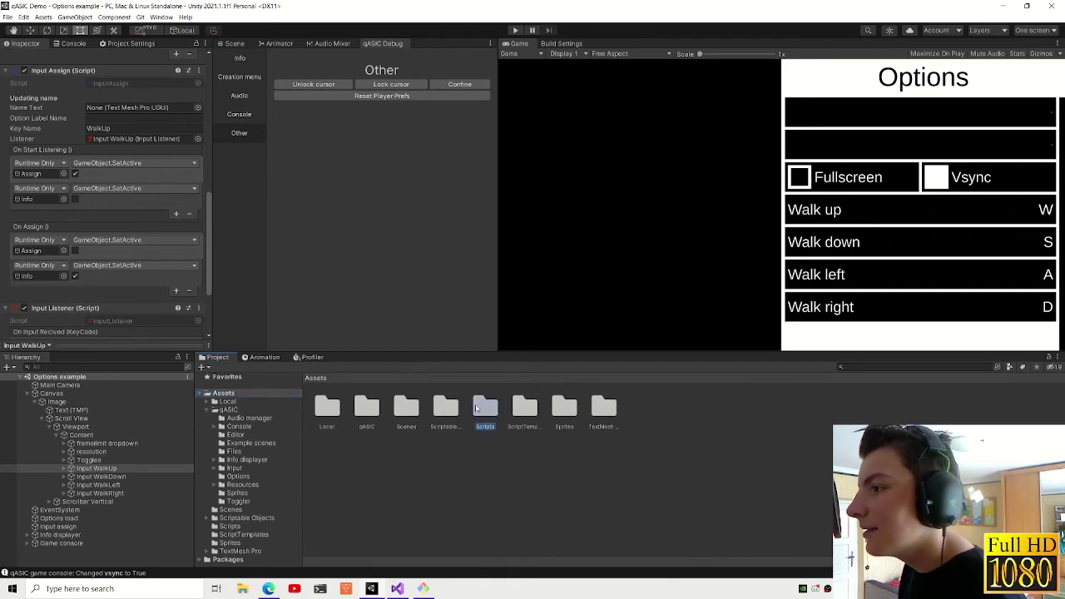
double_click(485, 408)
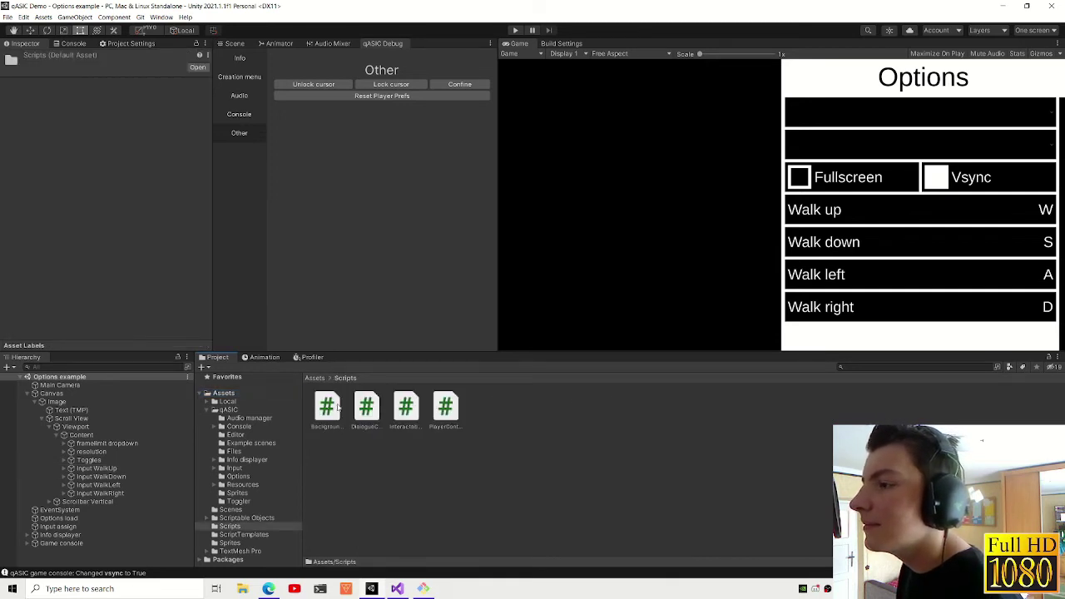
left_click(314, 378)
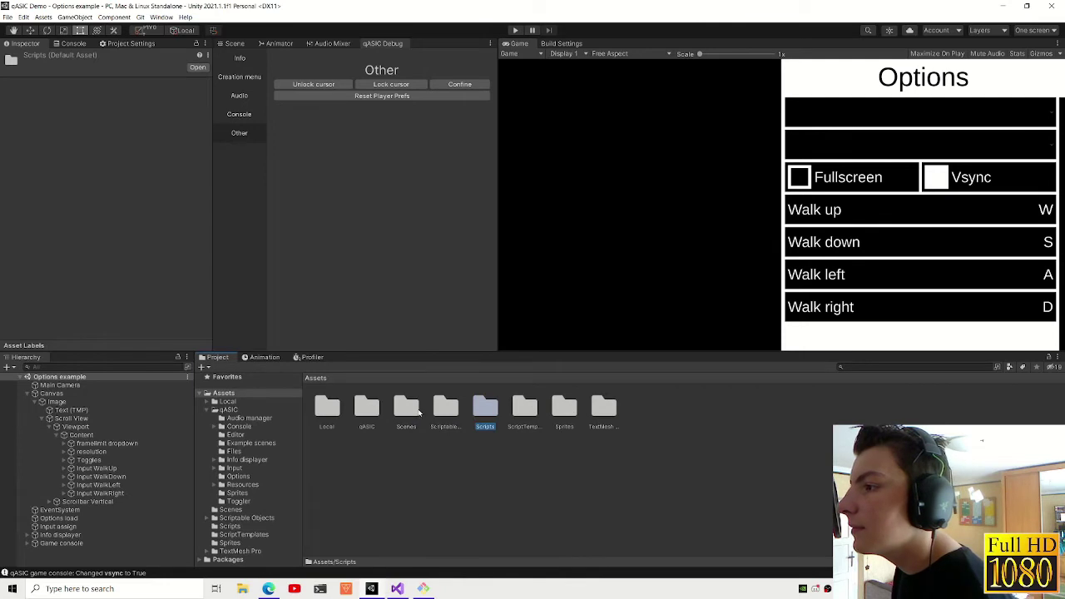
double_click(408, 408)
double_click(325, 406)
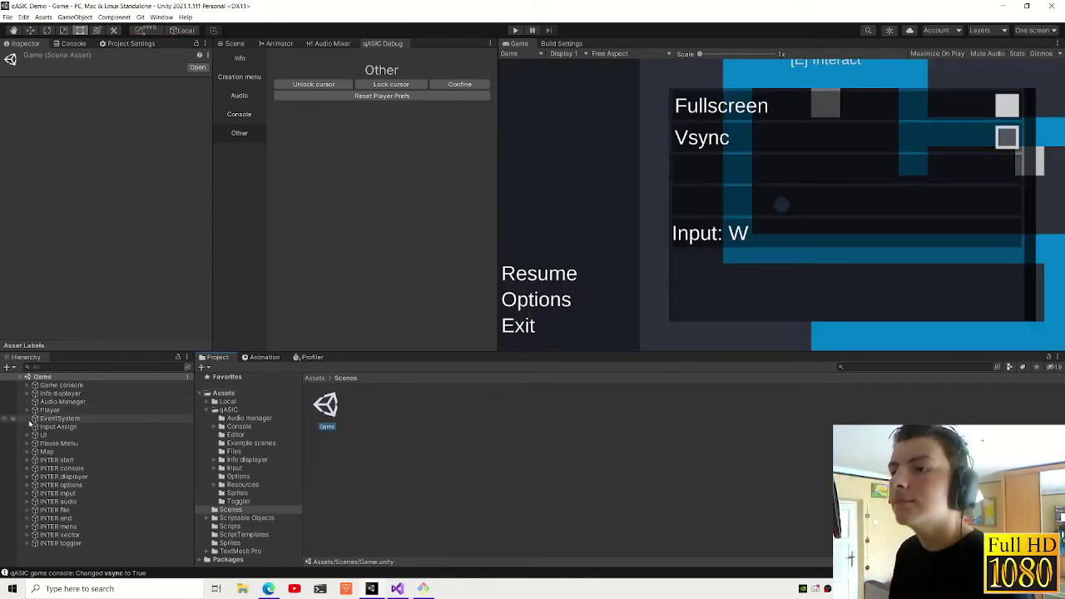
- Expand Pause Menu down to Content, select the Image row, and frame it in Scene view
left_click(27, 444)
left_click(35, 451)
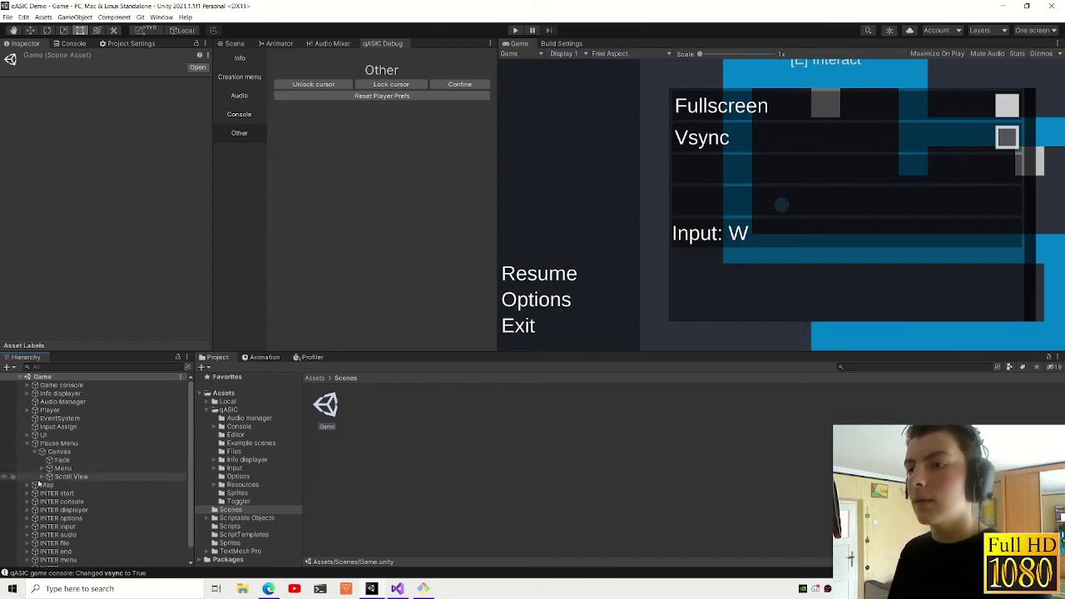
left_click(42, 477)
left_click(49, 485)
left_click(57, 493)
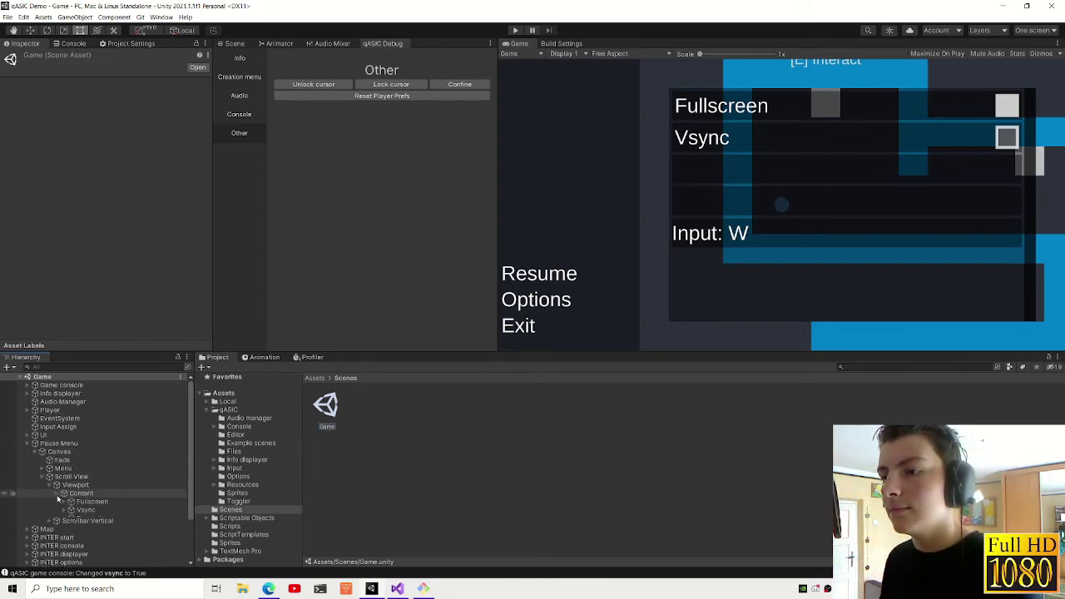
left_click(73, 535)
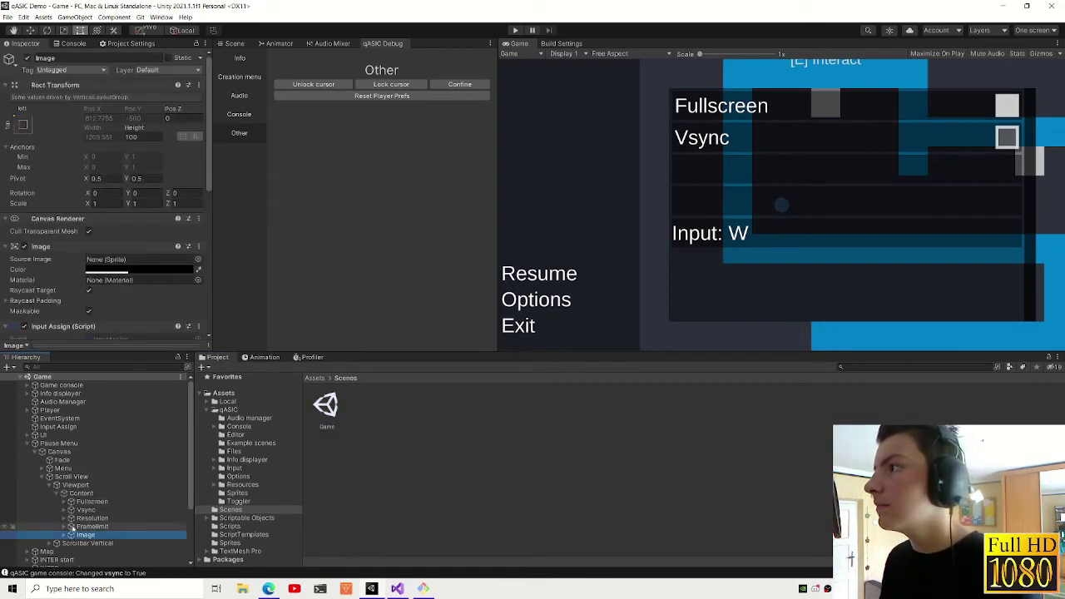
left_click(234, 43)
key("f")
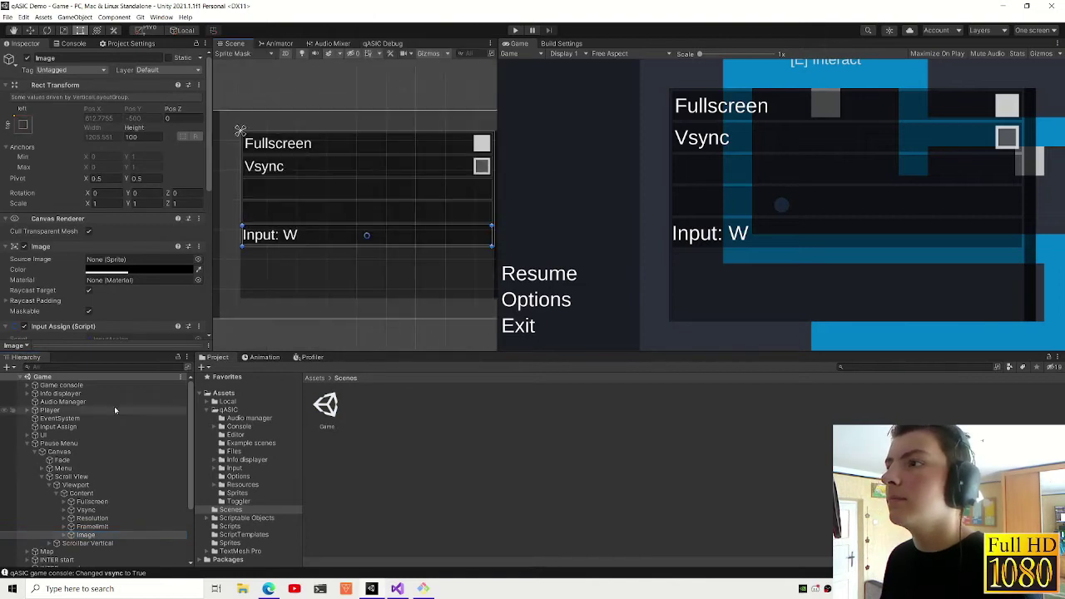
scroll(127, 277, "down", 8)
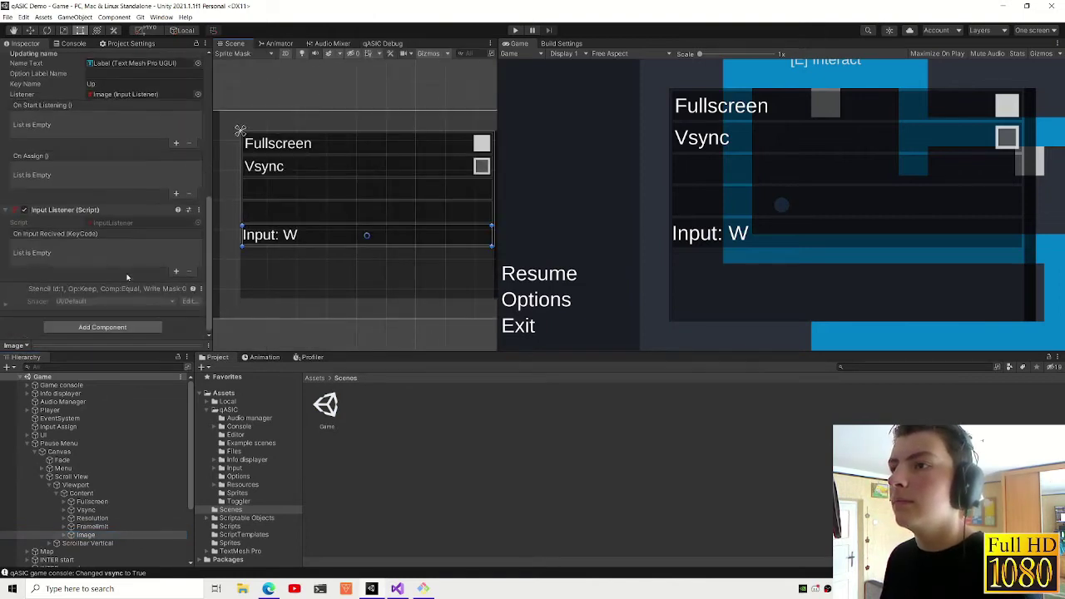
- Add a TextMeshPro text inside the Image row, stretched to fill it
right_click(83, 537)
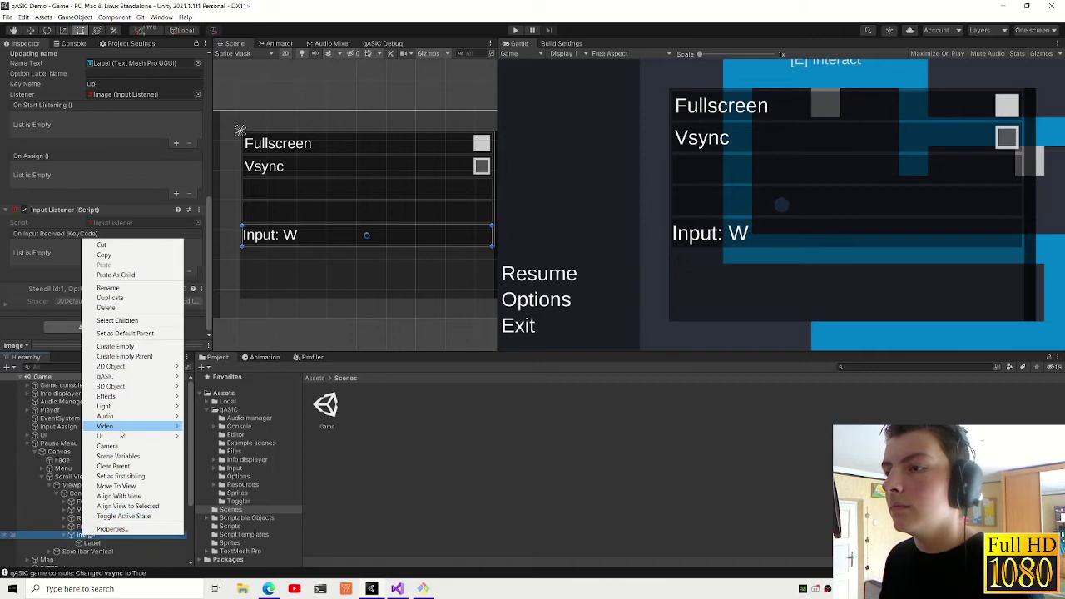
mouse_move(125, 437)
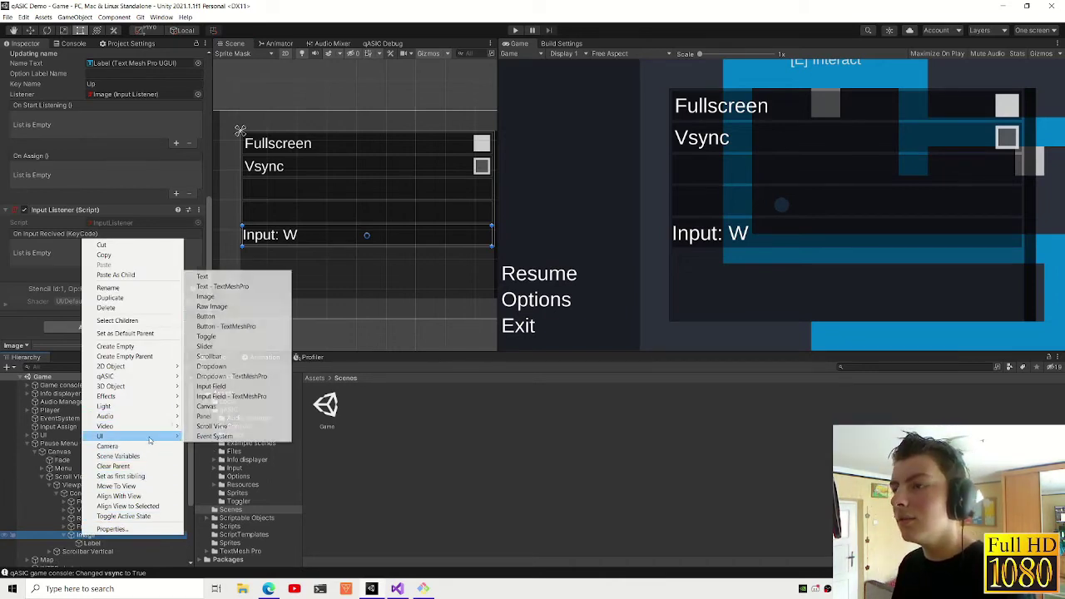
left_click(257, 287)
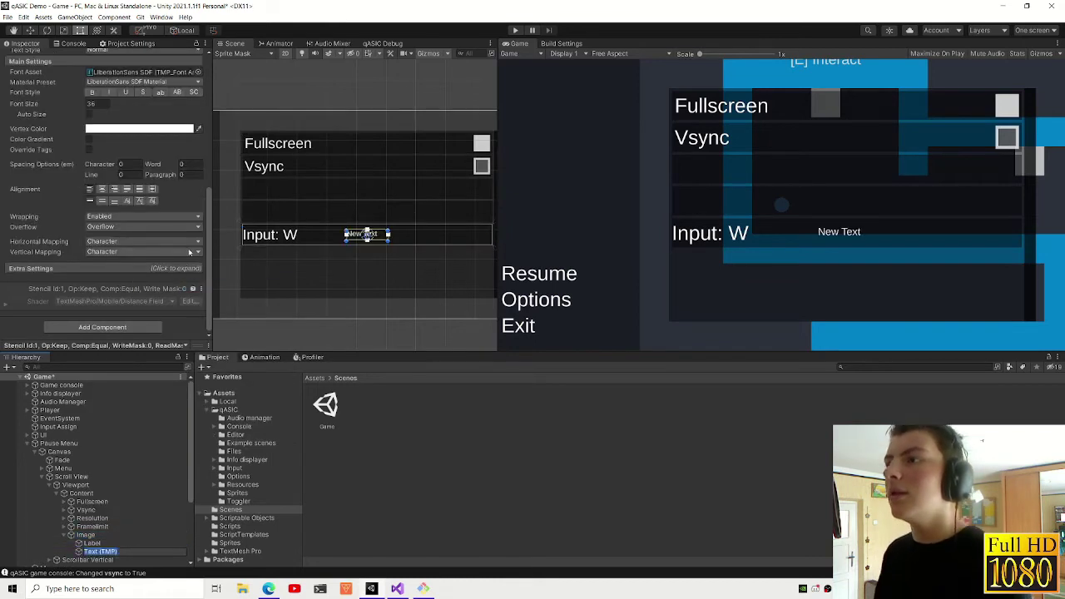
scroll(29, 91, "up", 10)
left_click(22, 114)
left_click(134, 275, "alt")
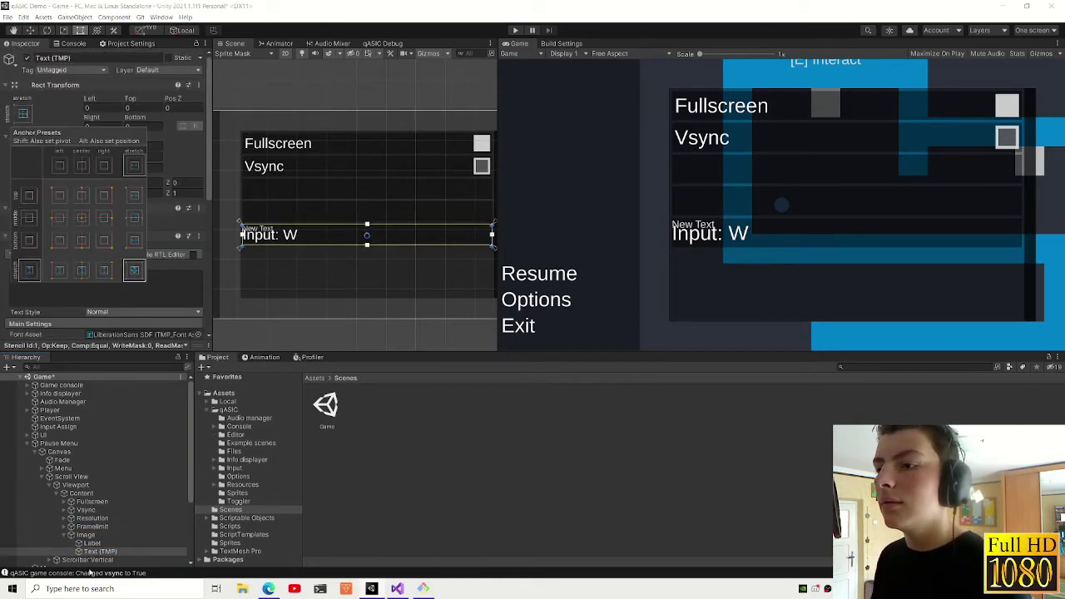
- Copy the Label's TextMeshPro component values onto the new text
left_click(91, 543)
left_click(198, 236)
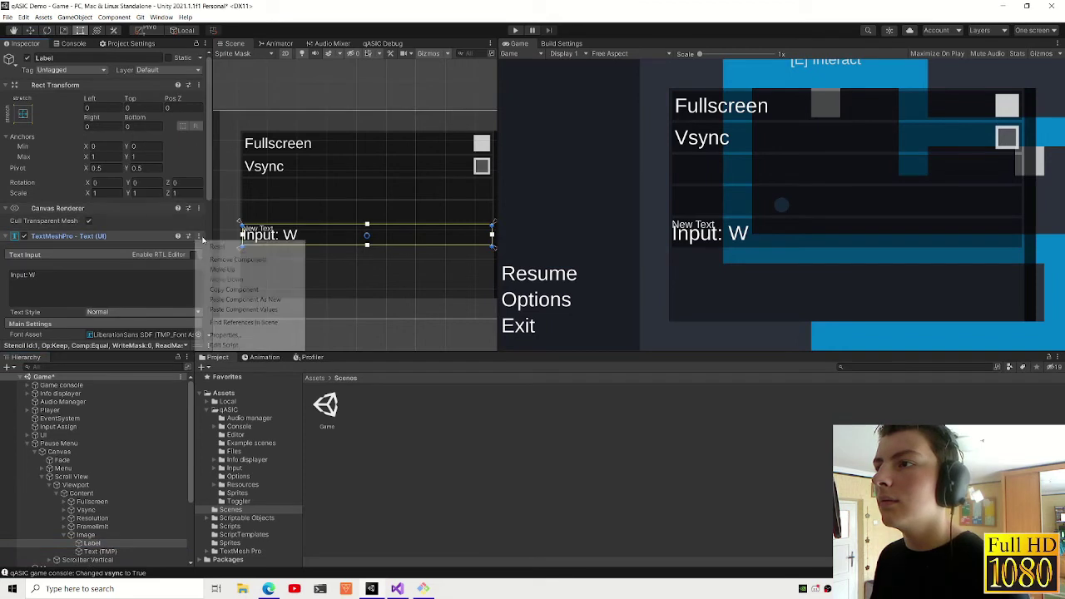
left_click(234, 289)
left_click(98, 551)
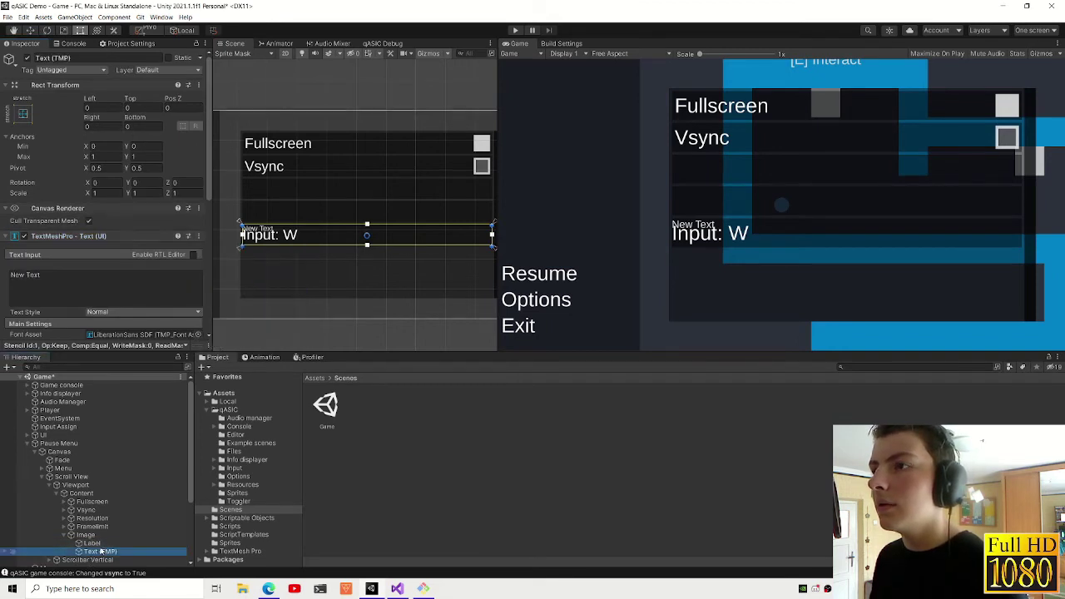
left_click(198, 236)
left_click(250, 306)
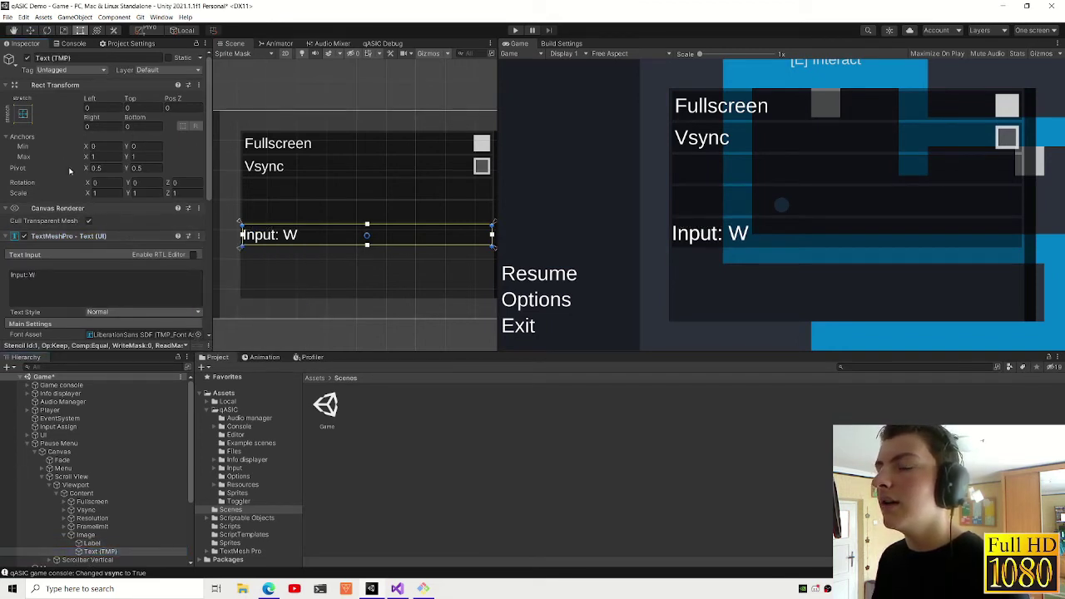
- Set the new text to 'Press any key' and centre-align it
left_click(62, 289)
type("P")
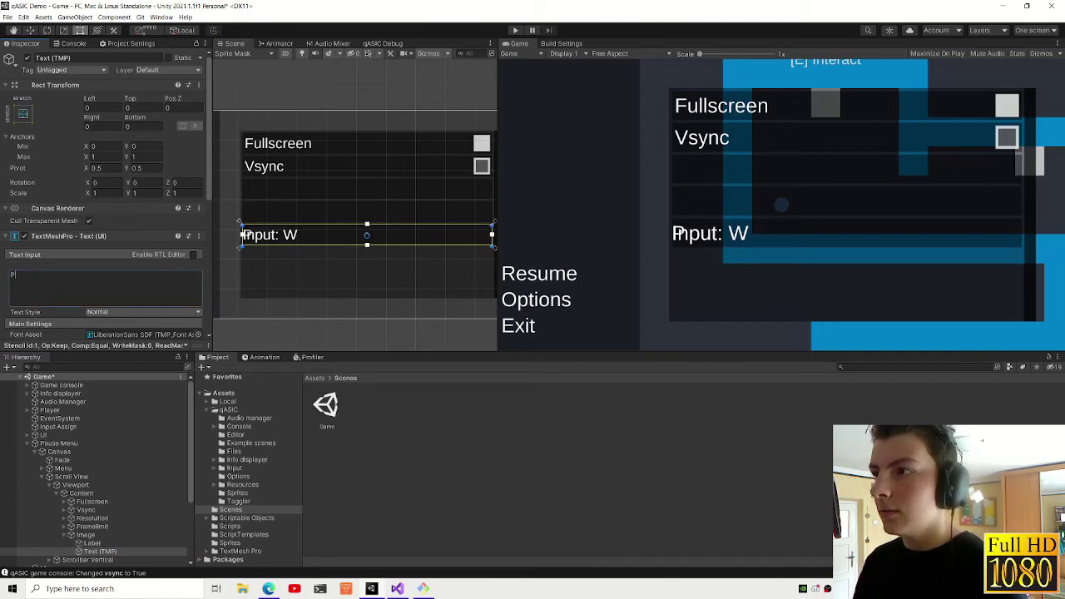
type(" Key")
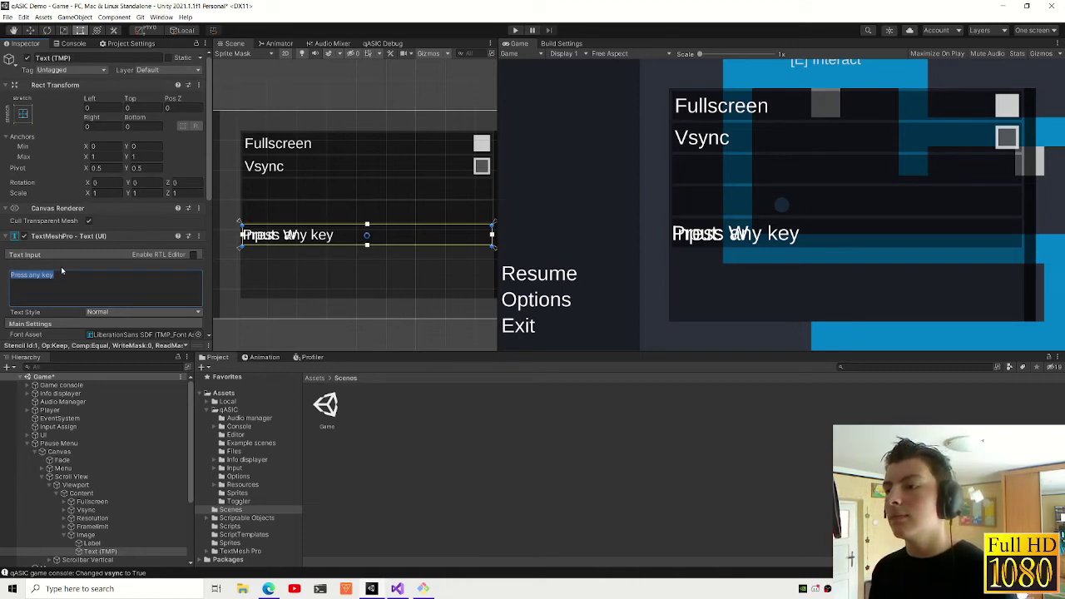
scroll(64, 263, "down", 3)
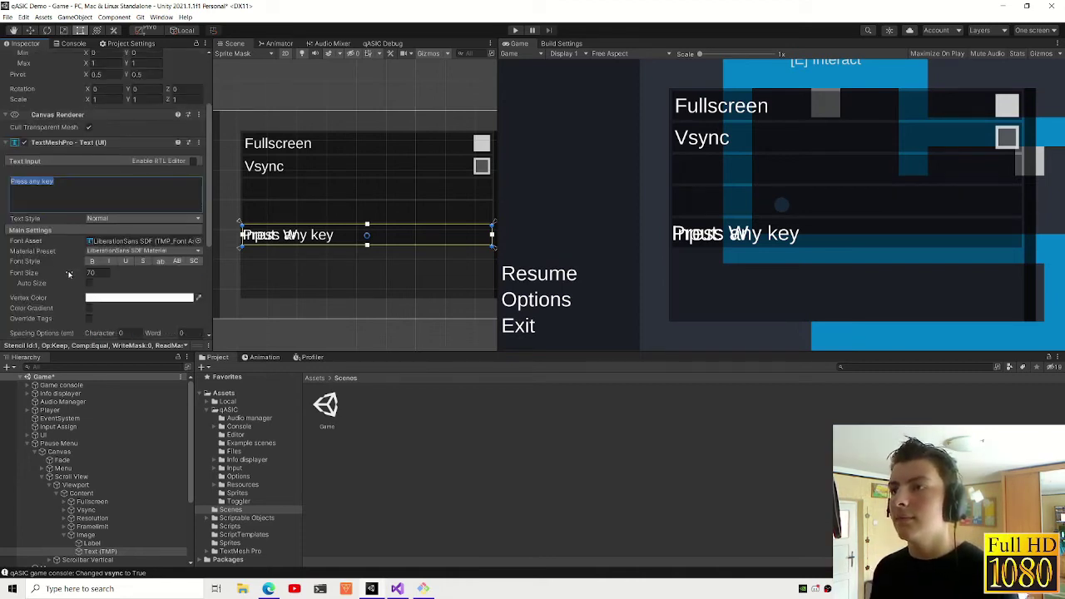
scroll(111, 304, "down", 3)
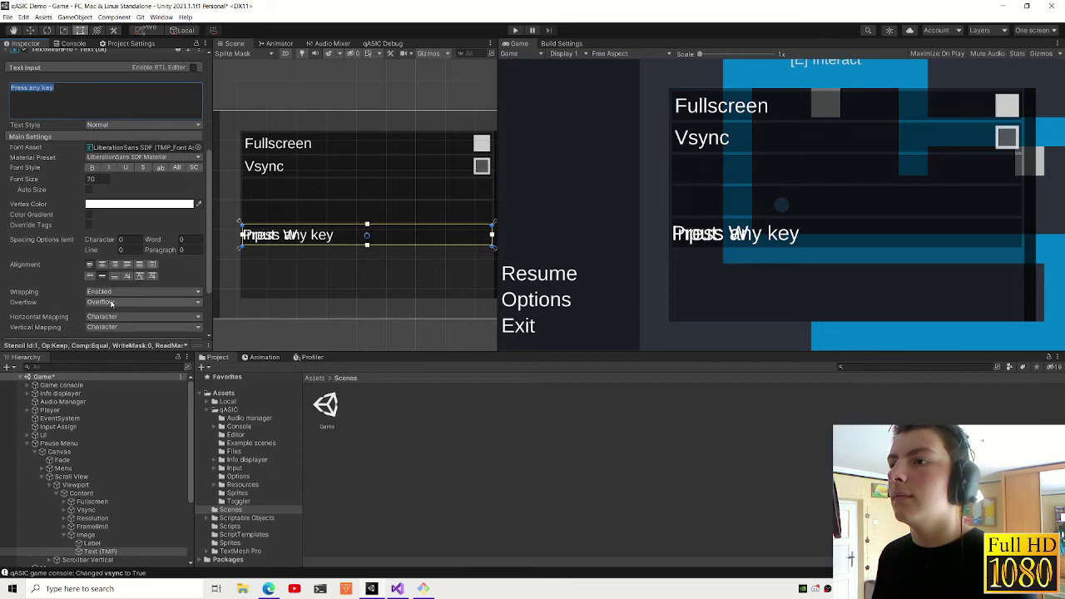
left_click(102, 265)
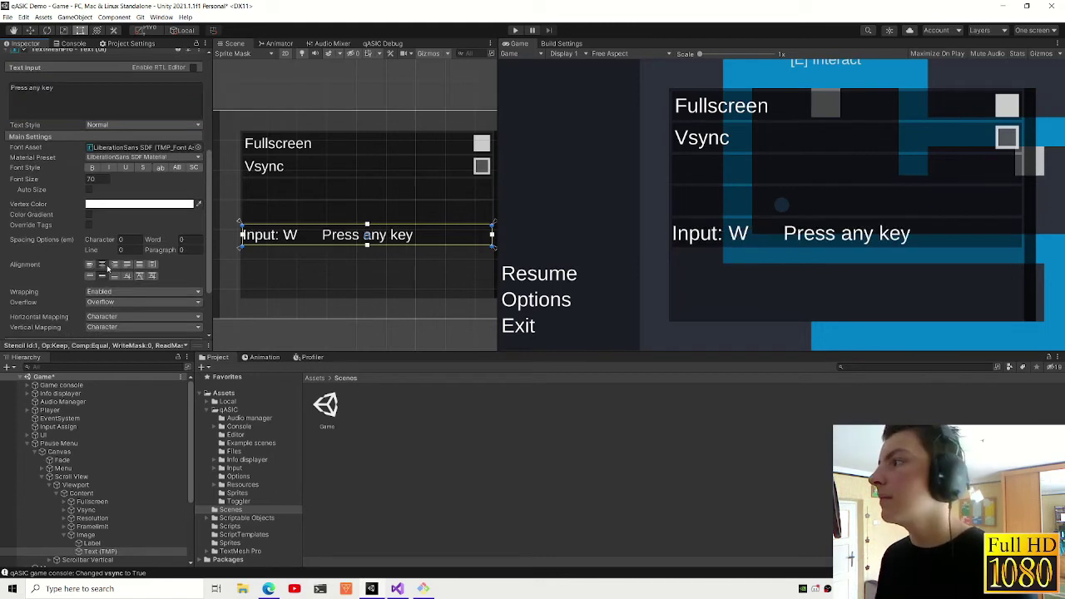
- Rename the new text object to Assign
left_click(100, 552)
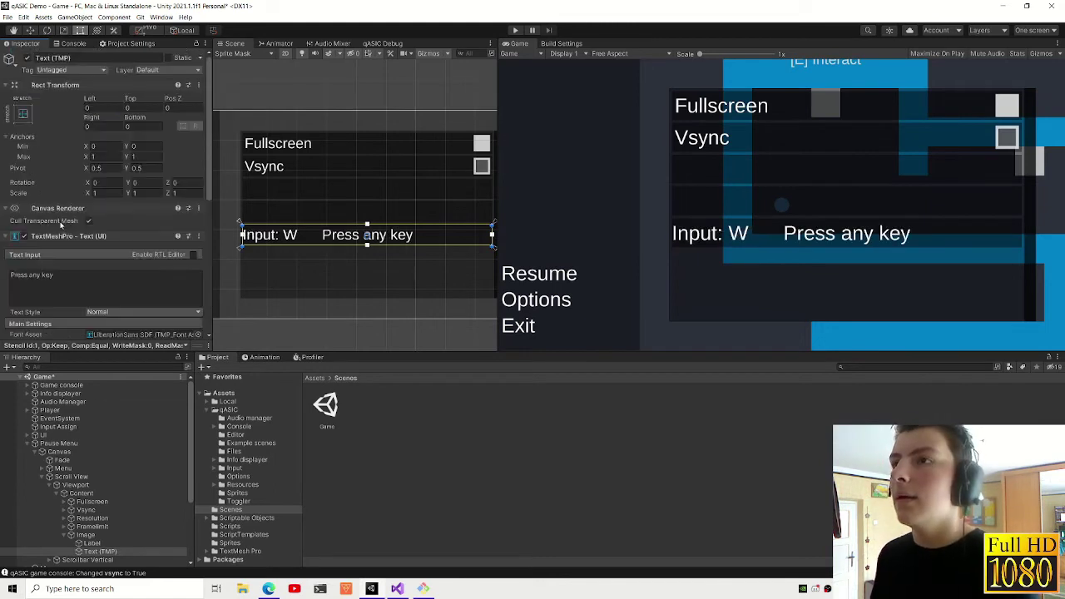
left_click(100, 551)
type("Assign")
key("Return")
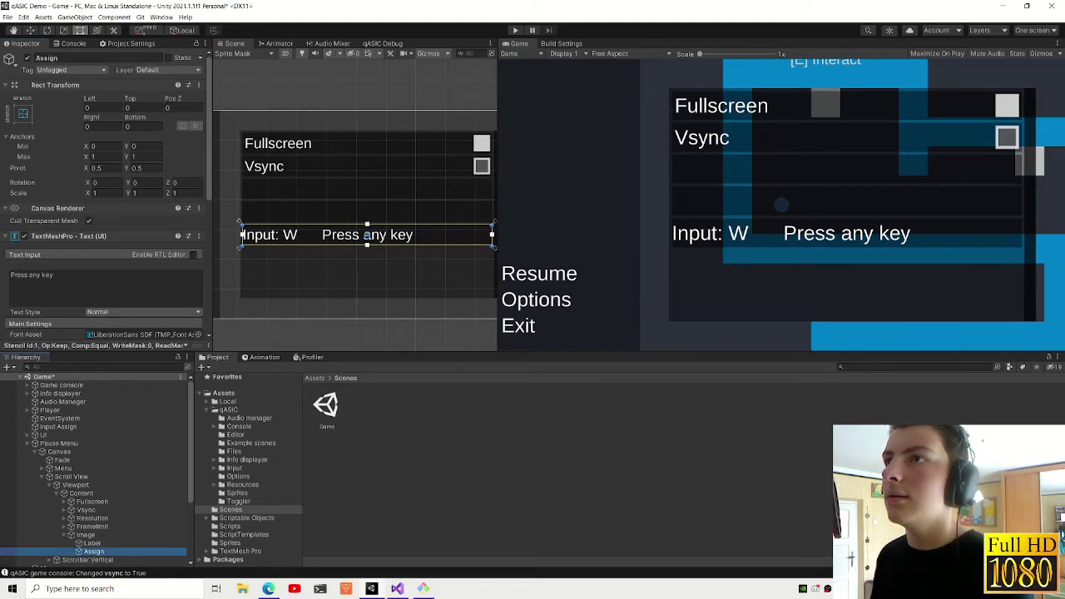
left_click(85, 535)
- Add two On Start Listening entries and two On Assign entries to the Input Assign component
scroll(77, 253, "down", 3)
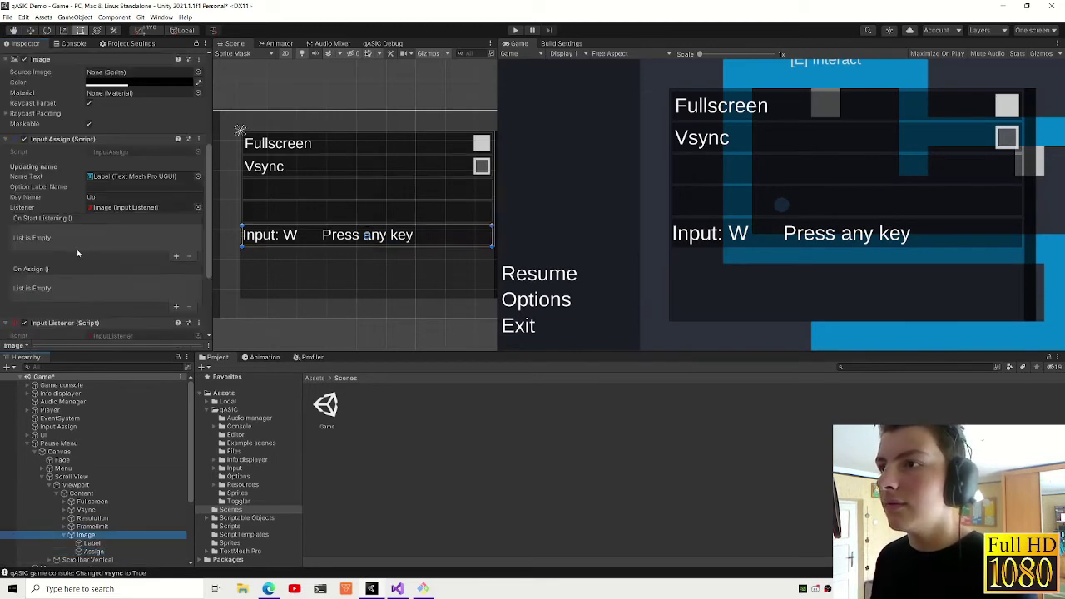
scroll(110, 217, "down", 2)
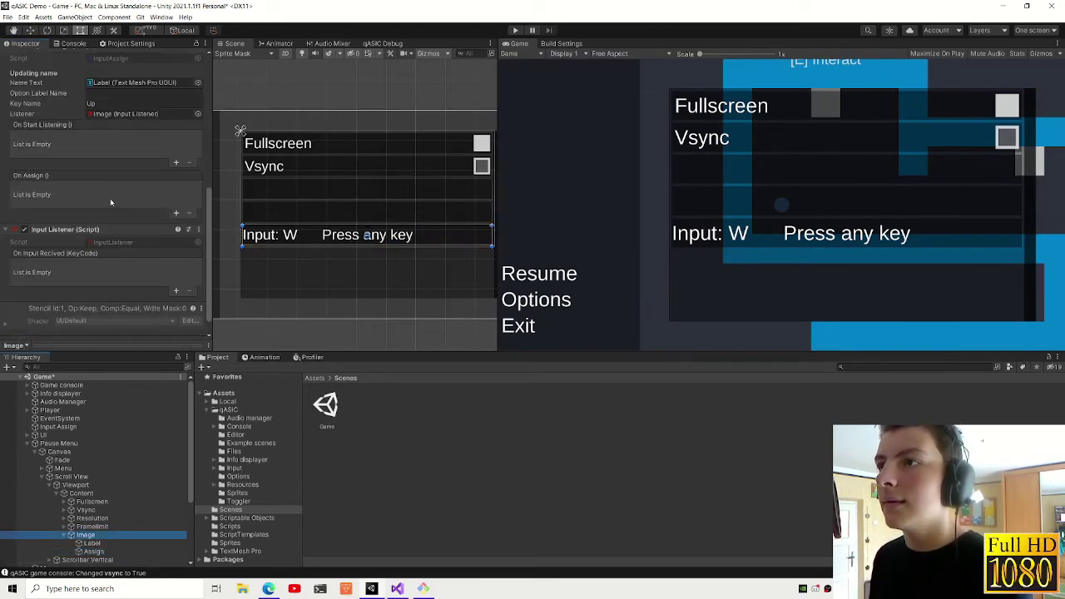
left_click(176, 162)
left_click(175, 213)
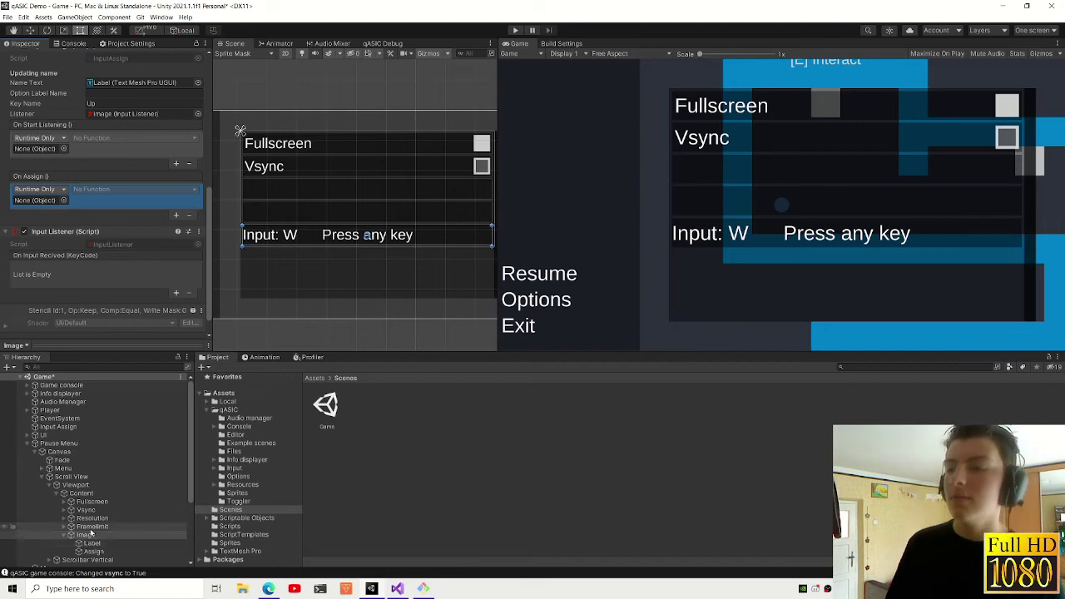
left_click(176, 163)
left_click(176, 242)
- Target Label and Assign in both events, with Label's listening entry calling GameObject.SetActive
left_click_drag(91, 542, 39, 154)
left_click_drag(92, 543, 38, 179)
left_click_drag(91, 542, 38, 225)
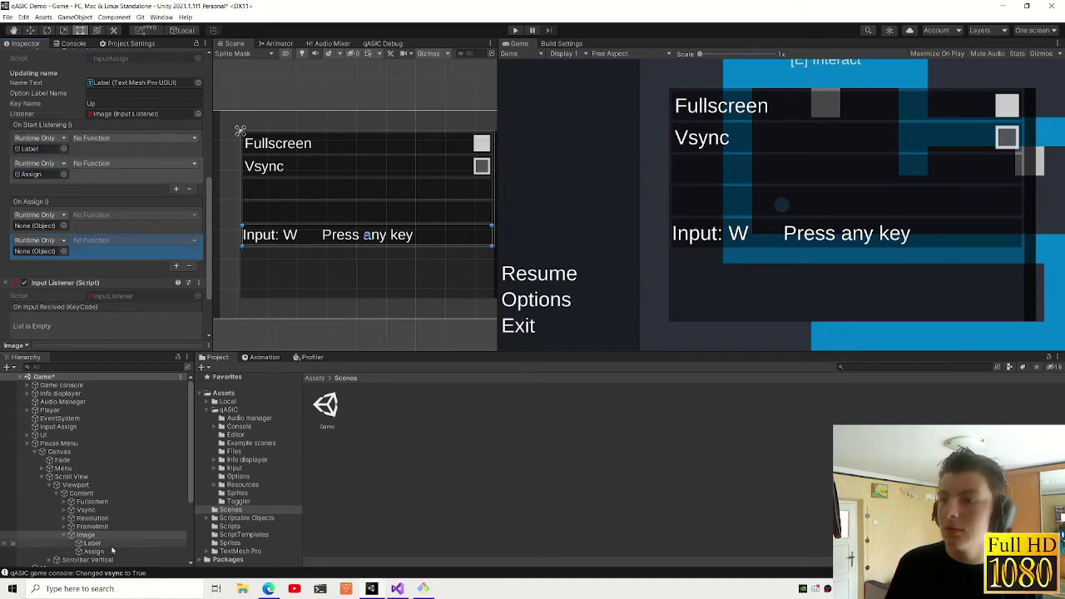
left_click_drag(93, 551, 38, 251)
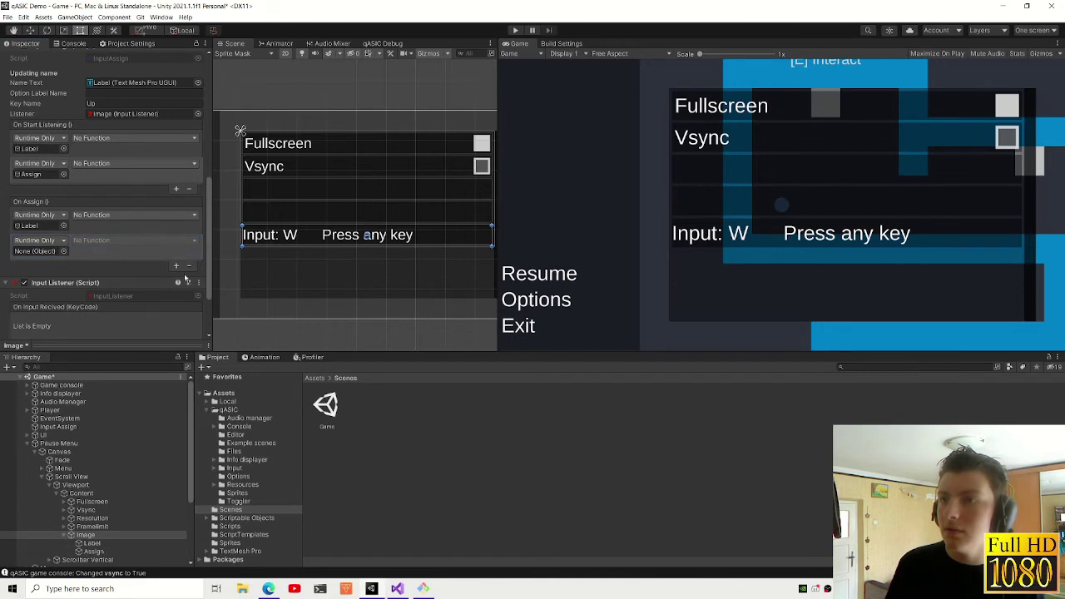
left_click(125, 138)
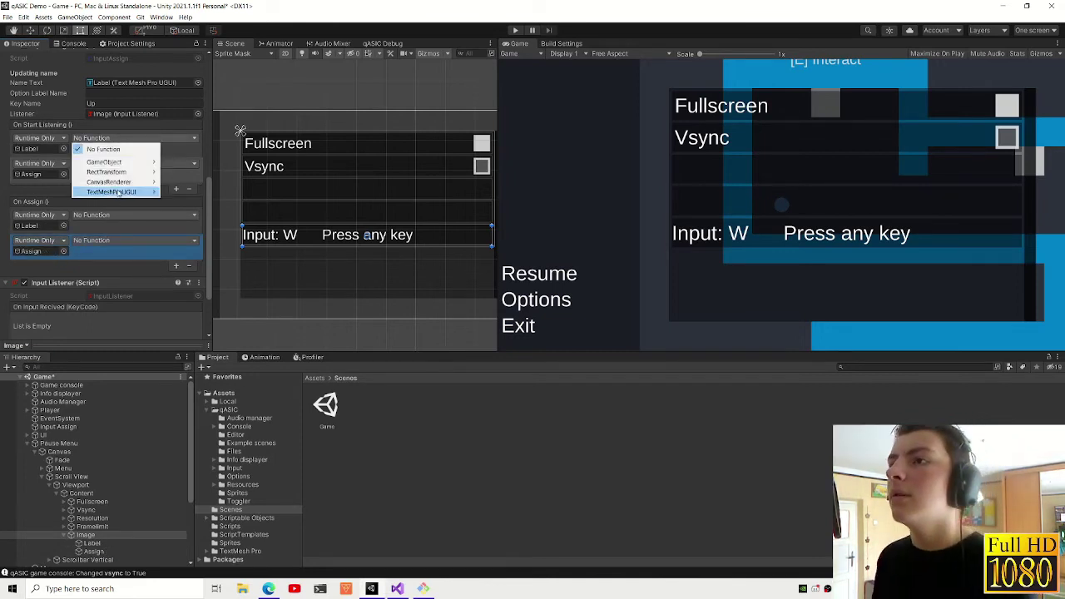
mouse_move(125, 161)
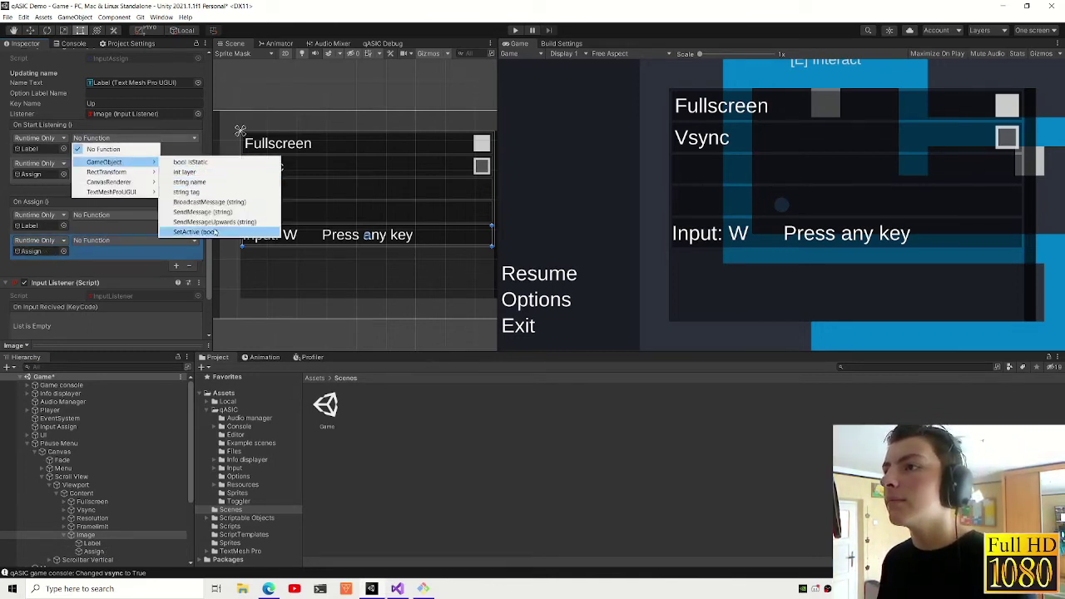
left_click(194, 231)
- Make the Framelimit dropdown non-interactable and raise its disabled colour alpha to 200
left_click(319, 210)
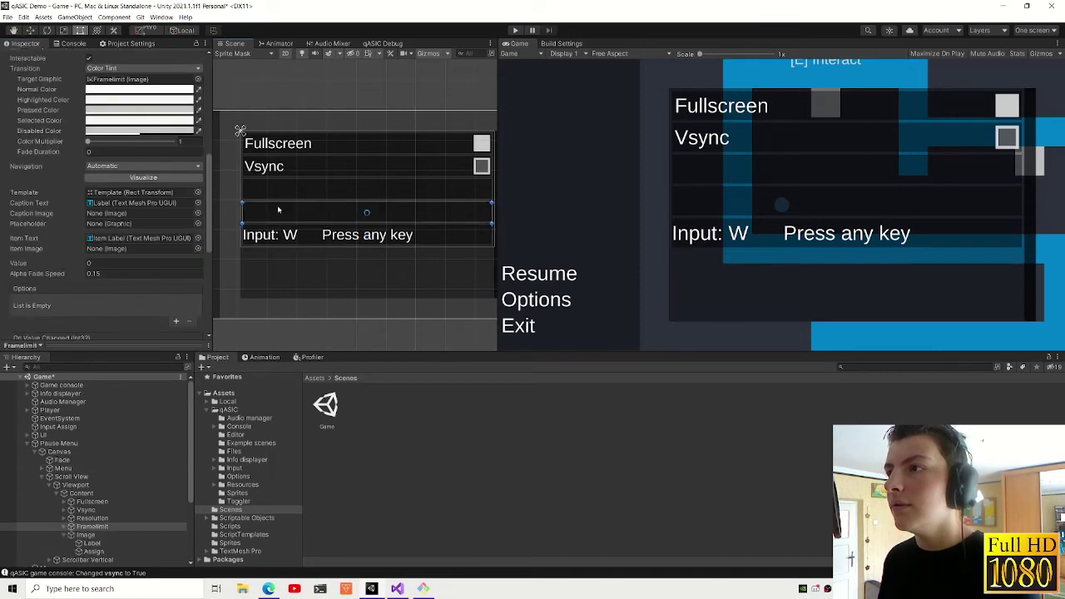
scroll(57, 141, "up", 3)
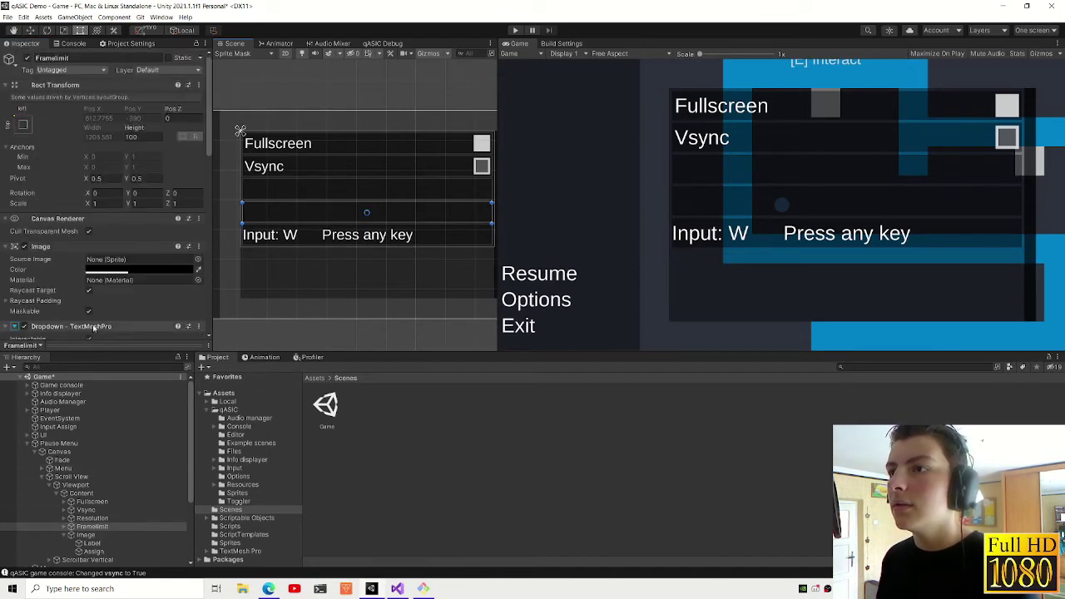
scroll(87, 256, "up", 2)
left_click(89, 246)
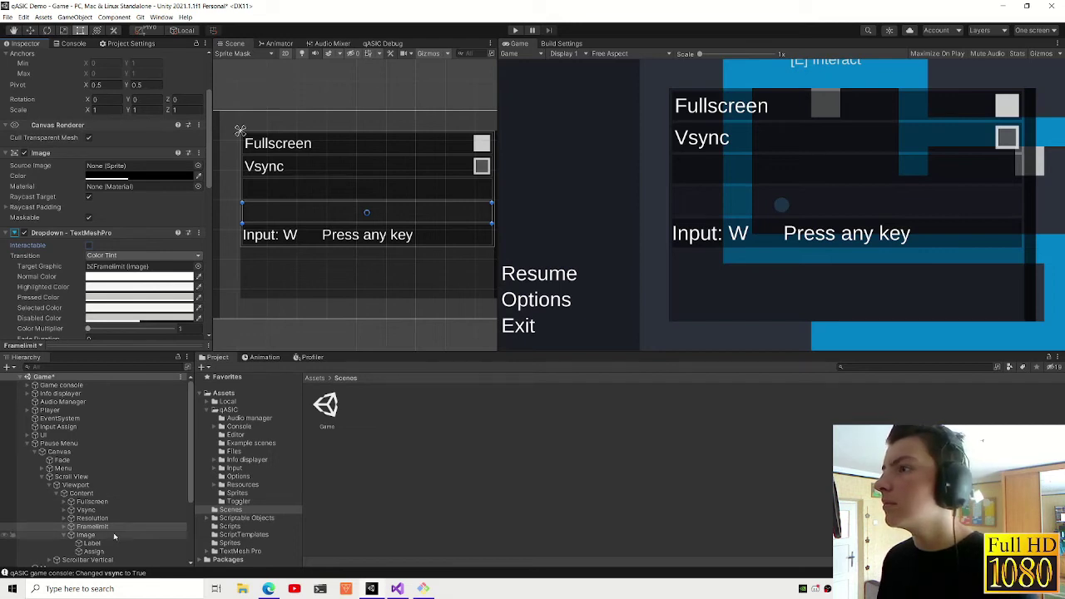
scroll(114, 269, "down", 3)
left_click(114, 218)
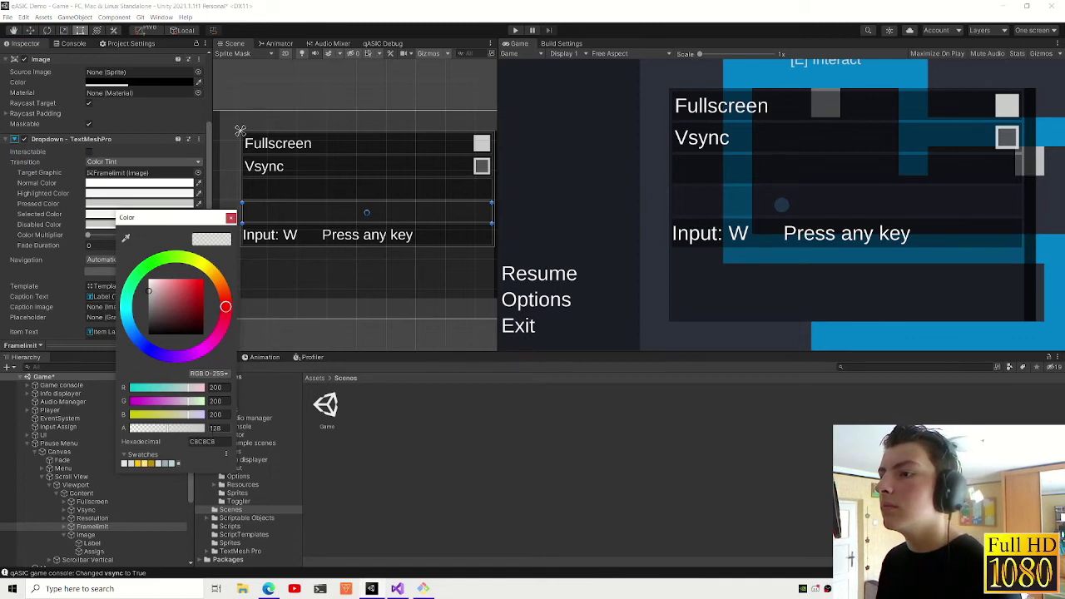
type("200")
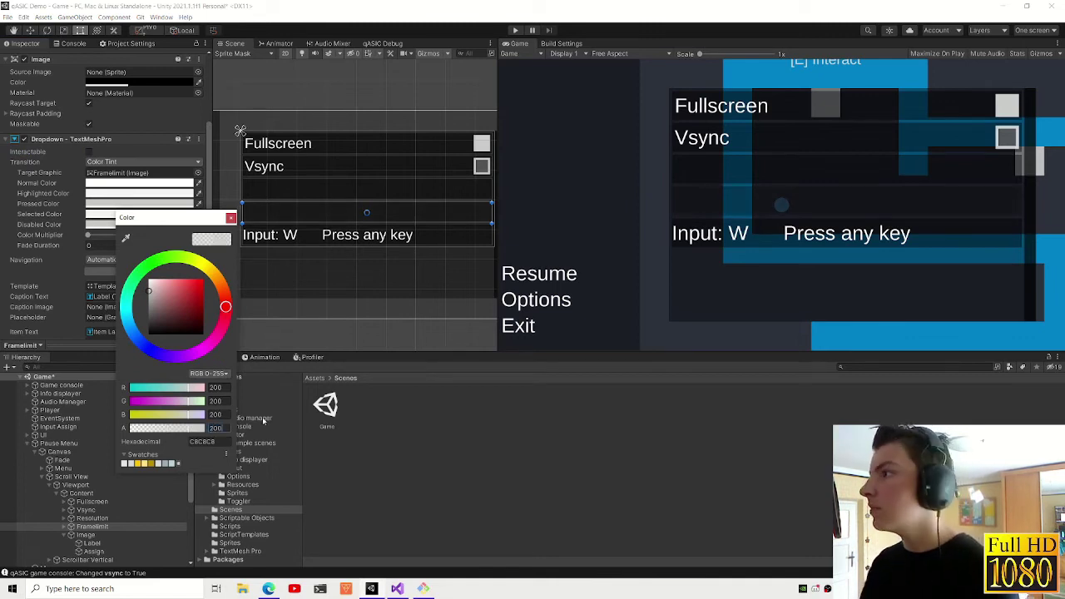
left_click(230, 218)
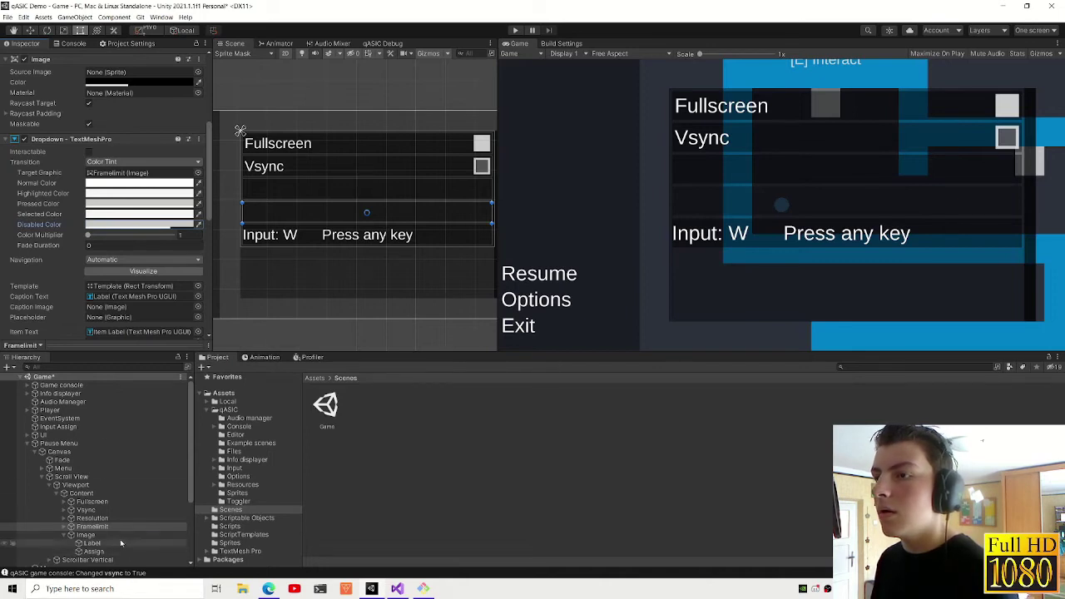
left_click(90, 534)
left_click(86, 327)
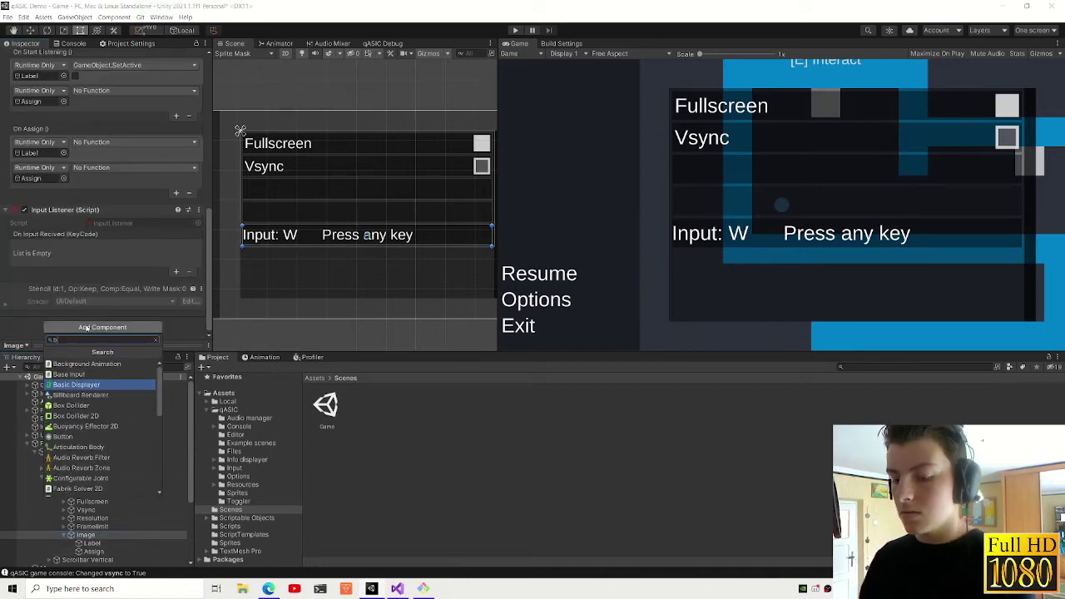
- Add a Button to Image whose On Click calls InputAssign.StartListening()
type("button")
left_click(66, 364)
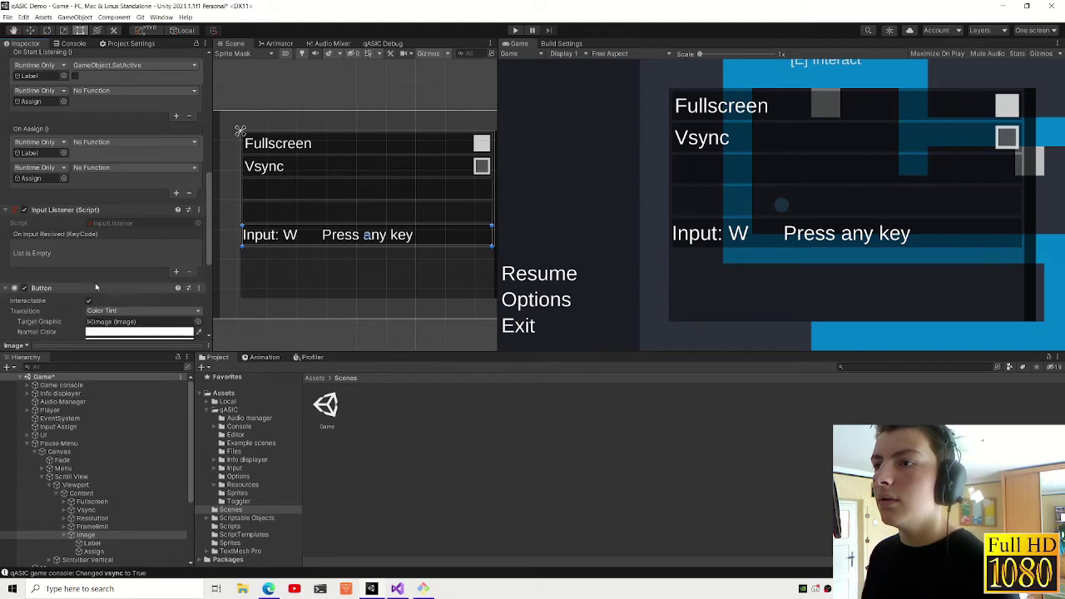
scroll(125, 250, "down", 3)
left_click(176, 285)
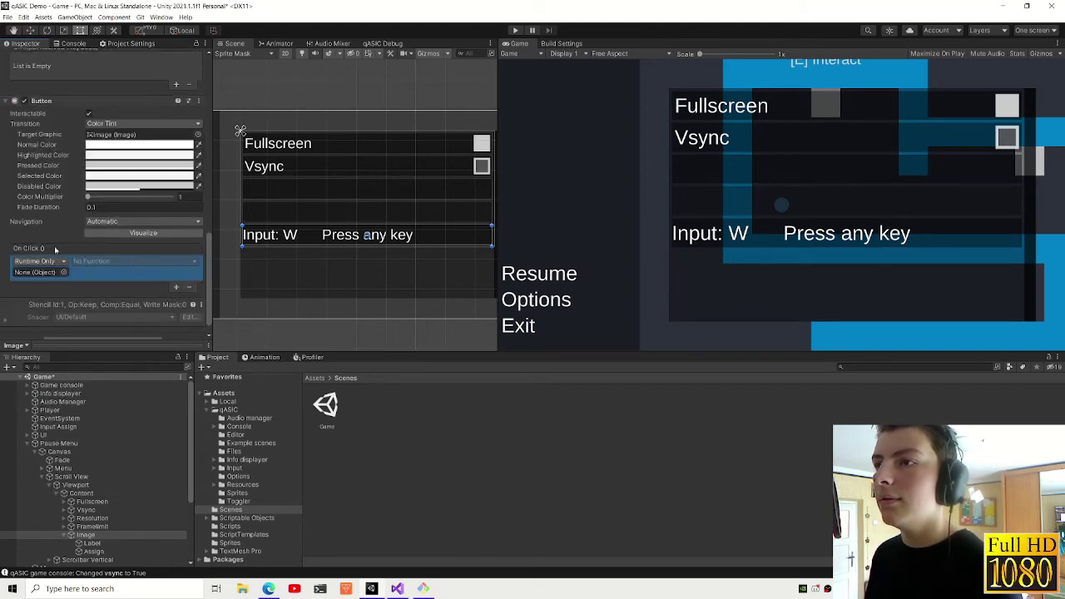
left_click_drag(86, 536, 38, 272)
left_click(95, 263)
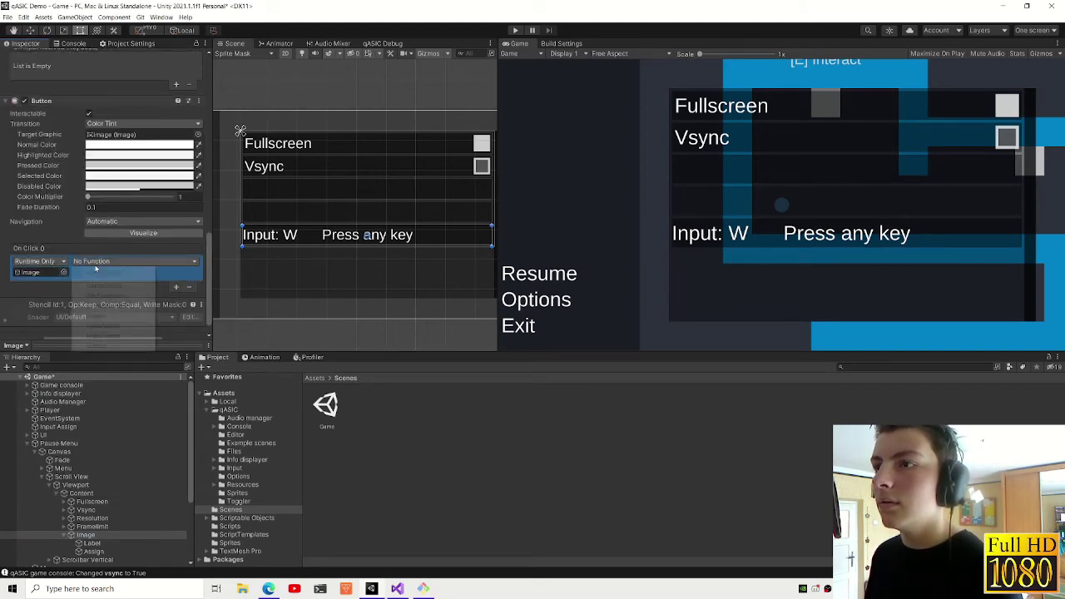
mouse_move(125, 325)
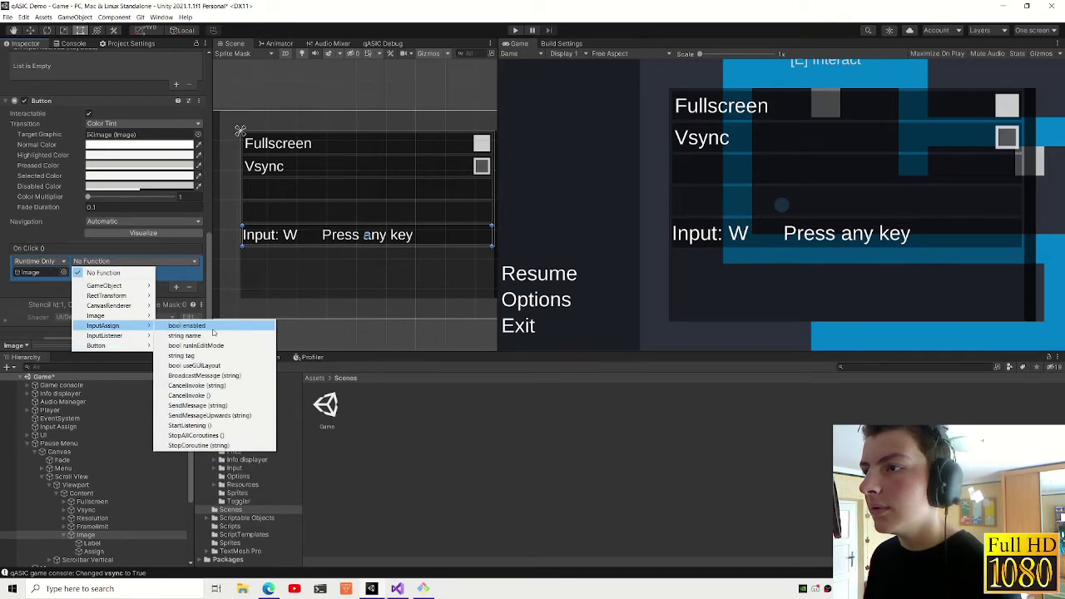
left_click(232, 426)
- Deactivate the Assign object so 'Press any key' is hidden by default
left_click(104, 207)
left_click(121, 221)
left_click(75, 222)
left_click(92, 542)
left_click(94, 551)
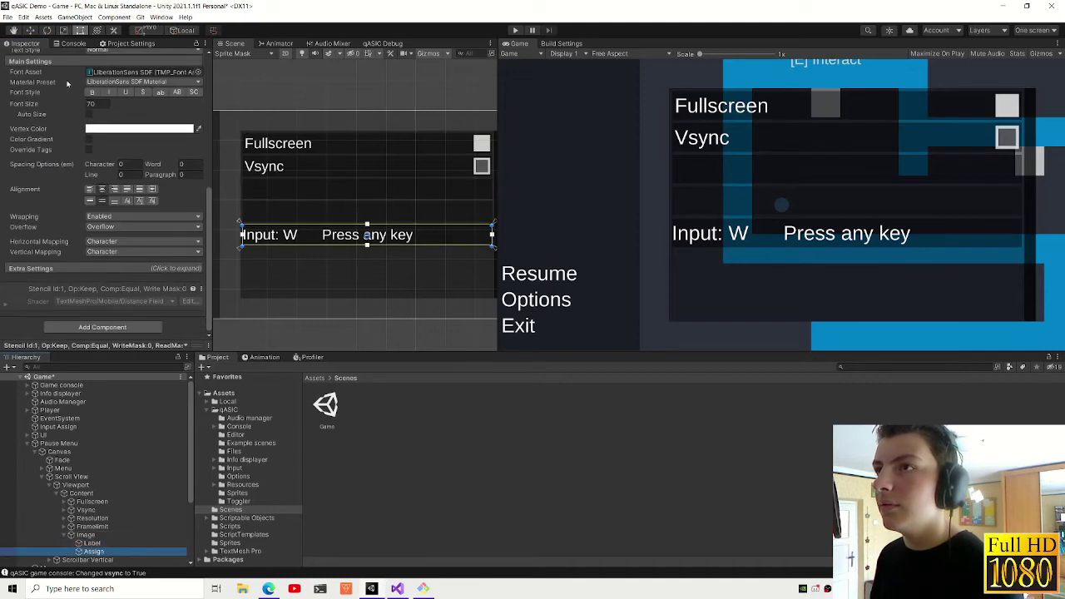
key("alt+shift+a")
- Rename the Image object to 'Input'
left_click(109, 534)
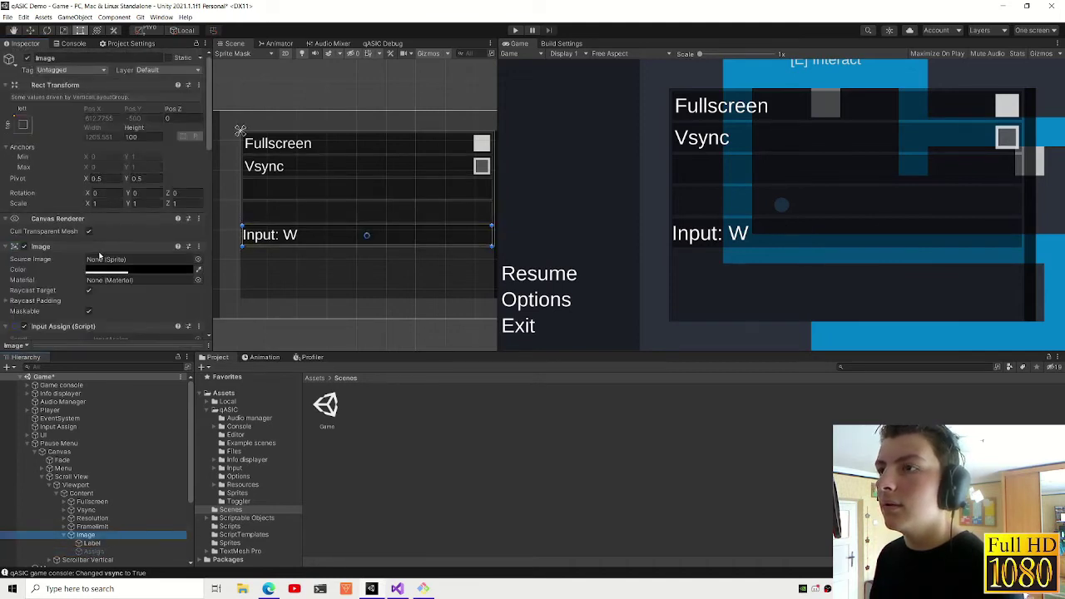
type("Input")
key("Return")
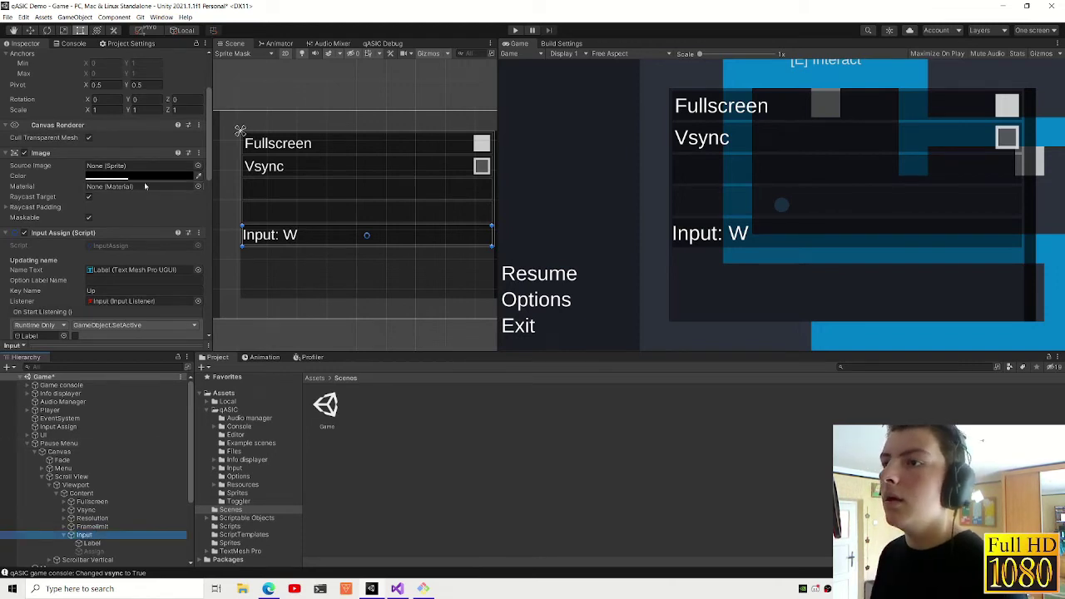
scroll(112, 173, "down", 5)
scroll(112, 173, "up", 2)
scroll(109, 204, "down", 3)
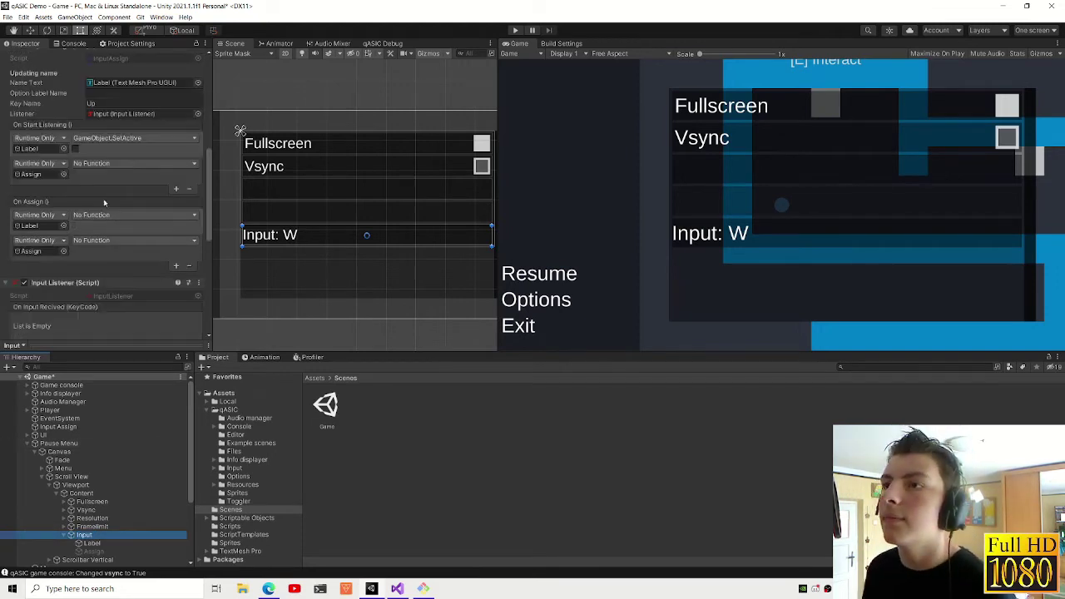
- Set the Assign listening, Label assign and Assign assign entries to GameObject.SetActive, re-showing Label on assign
left_click(104, 163)
mouse_move(114, 188)
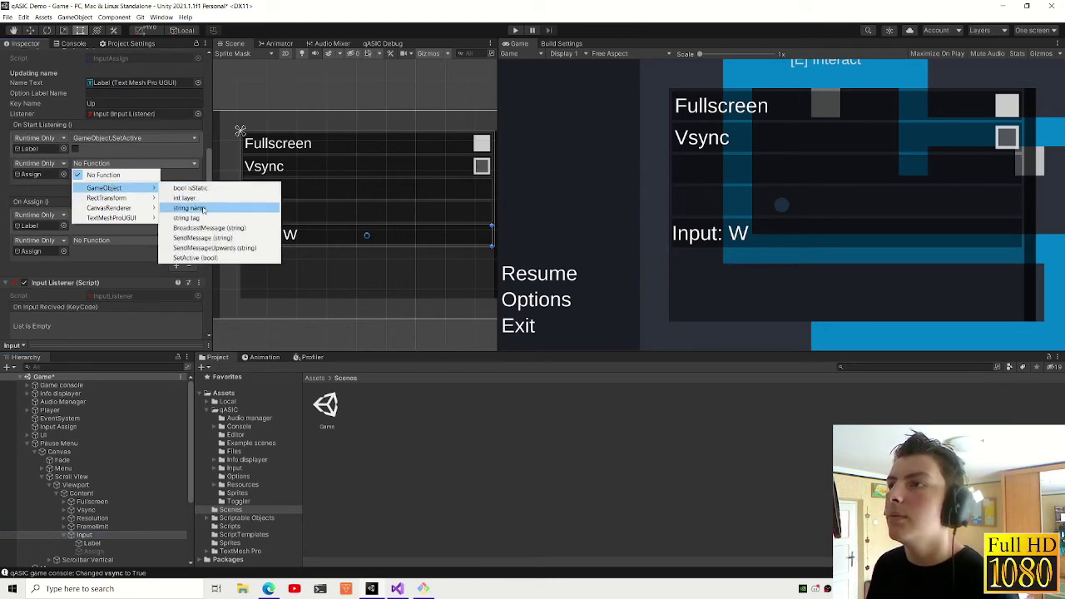
left_click(200, 259)
left_click(94, 215)
mouse_move(112, 241)
left_click(200, 307)
left_click(108, 240)
mouse_move(116, 265)
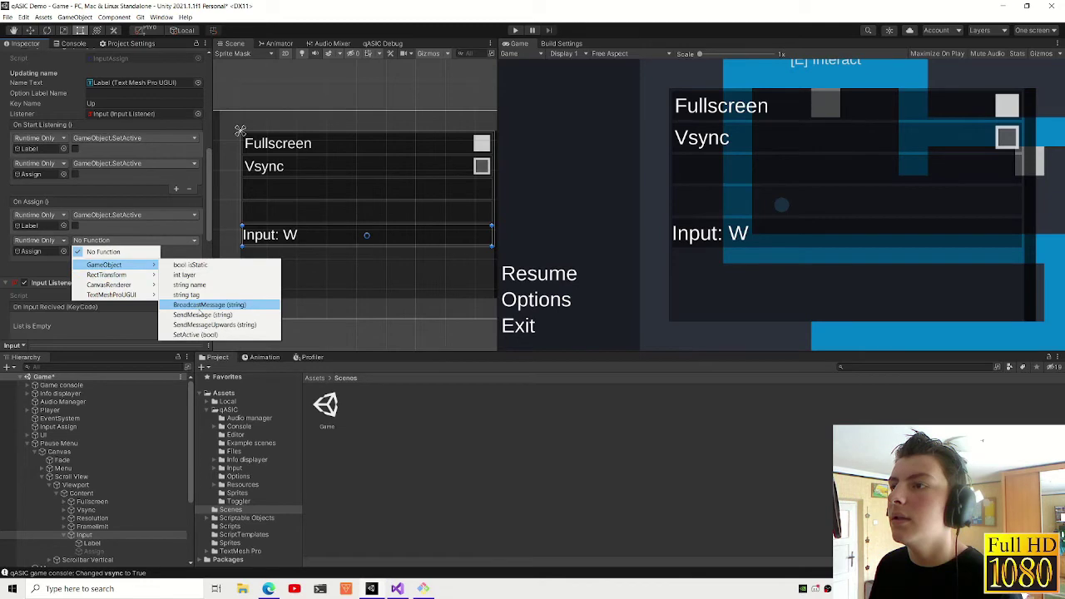
left_click(200, 309)
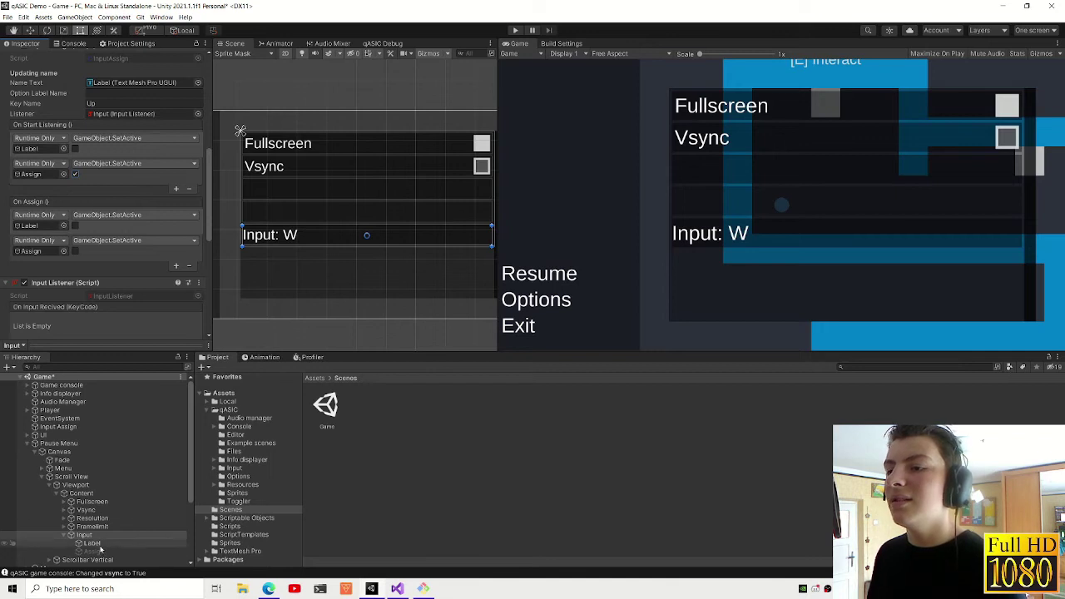
left_click(75, 225)
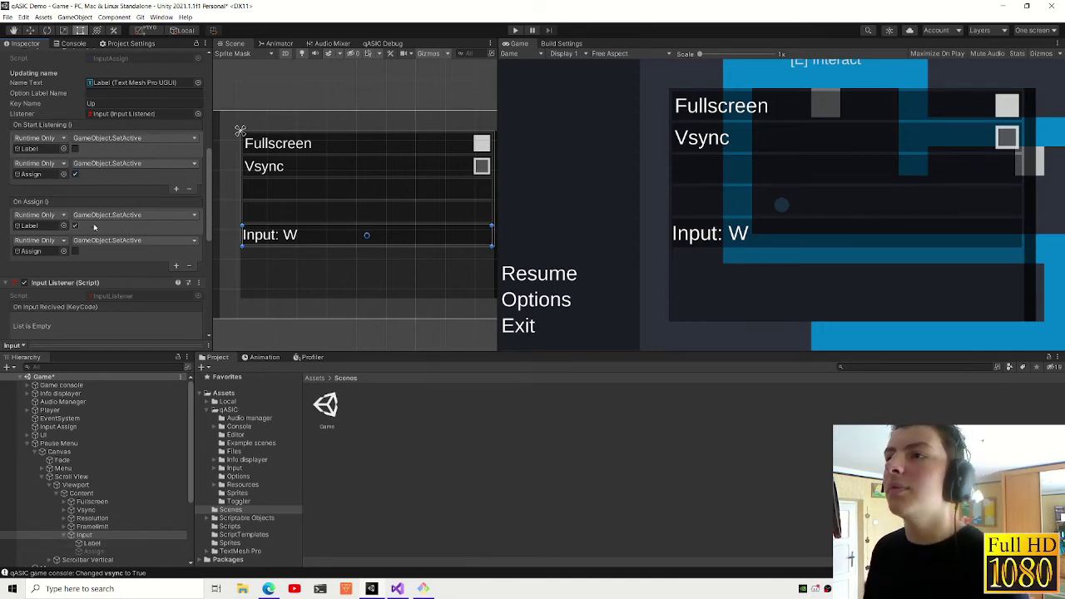
- Edit the Option Label Name field to label the row 'Up:'
left_click(127, 93)
type("Sin")
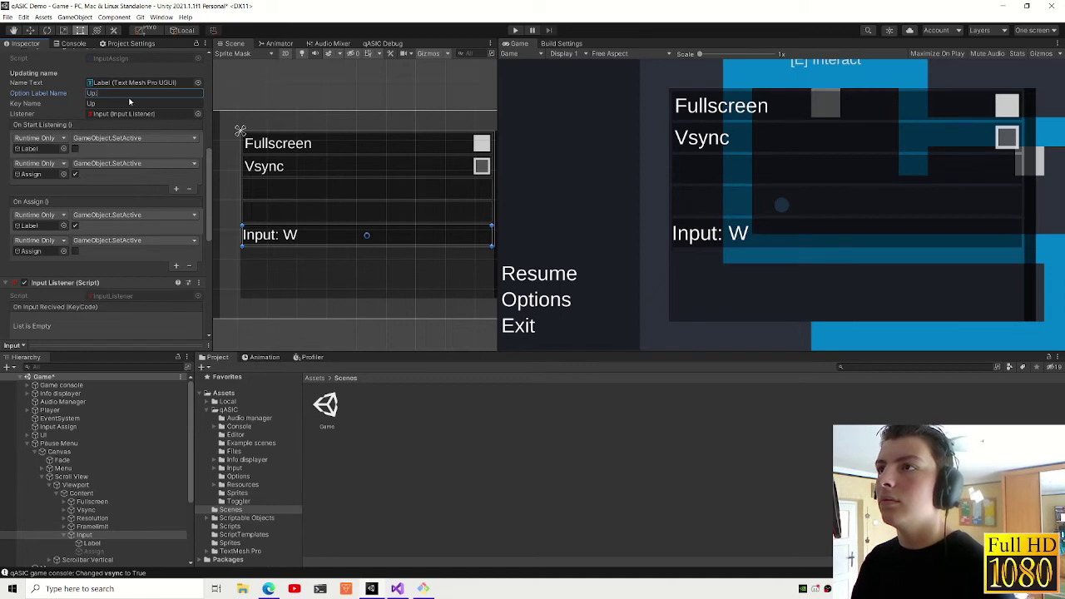
scroll(129, 100, "up", 3)
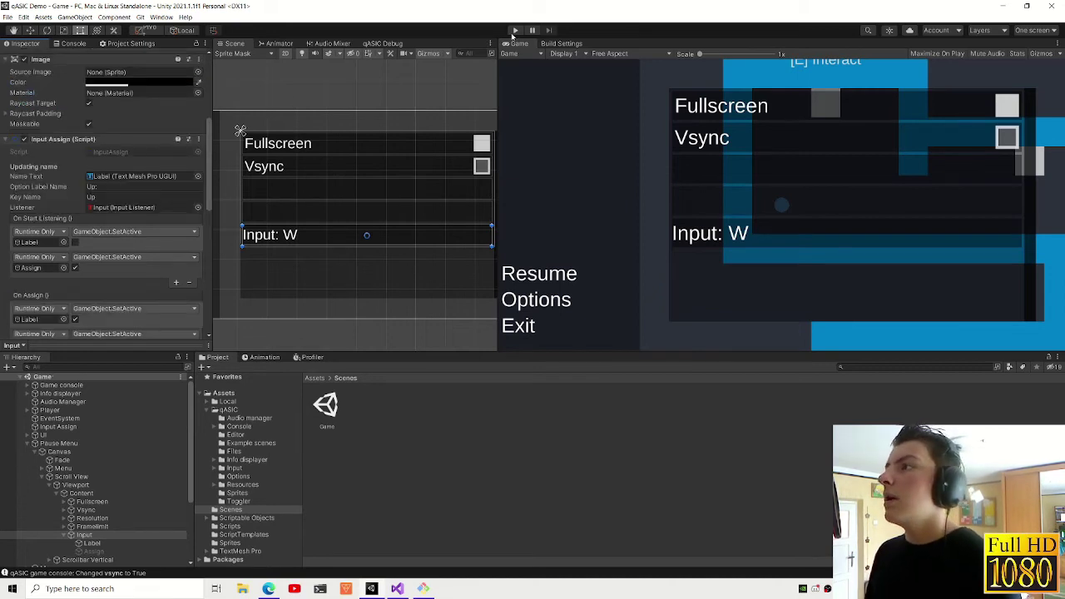
- Run the game and unlock the cursor from the qASIC Debug panel
left_click(515, 31)
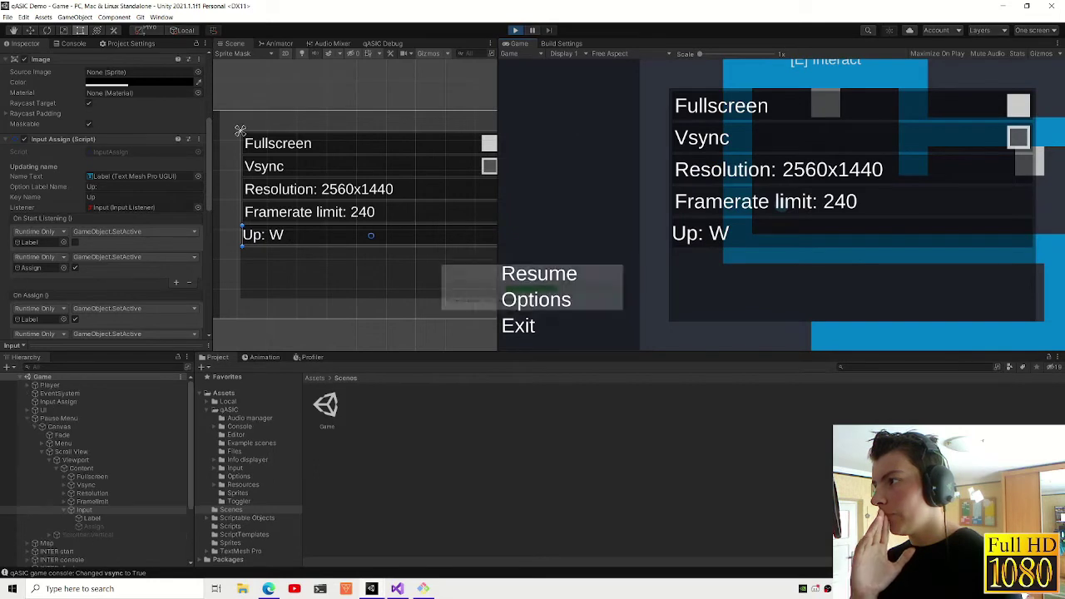
key("alt+Tab")
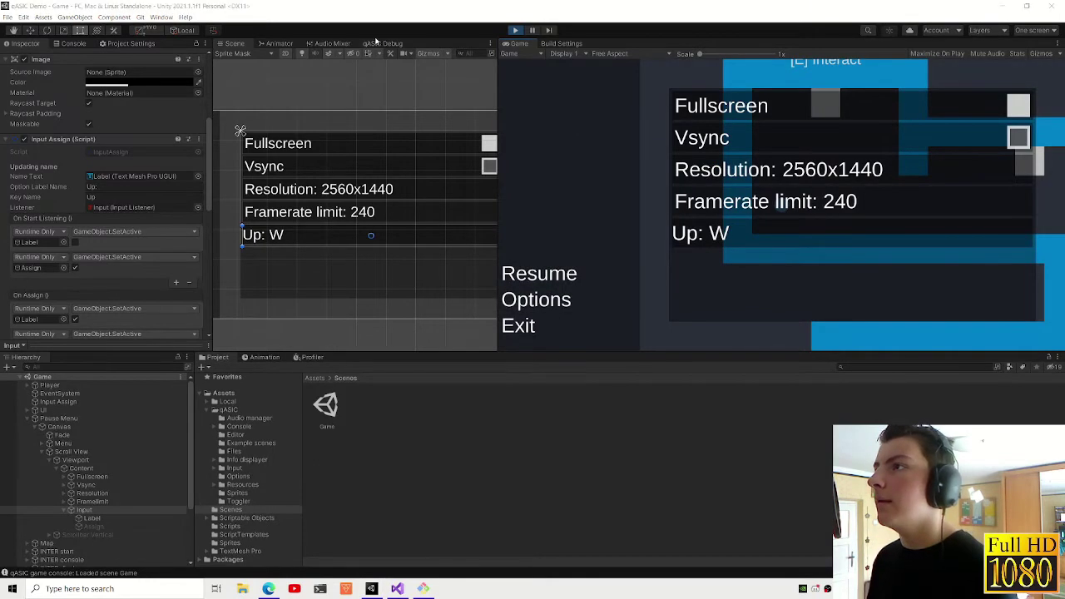
left_click(380, 43)
left_click(323, 85)
- Rebind the Up row to W, then to D
left_click(736, 240)
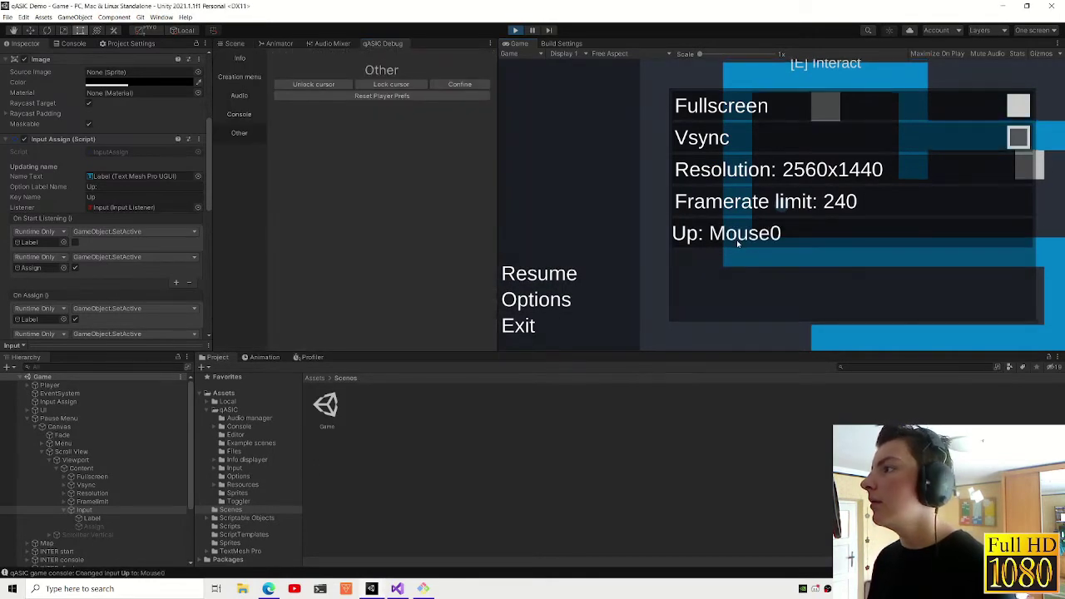
left_click(736, 240)
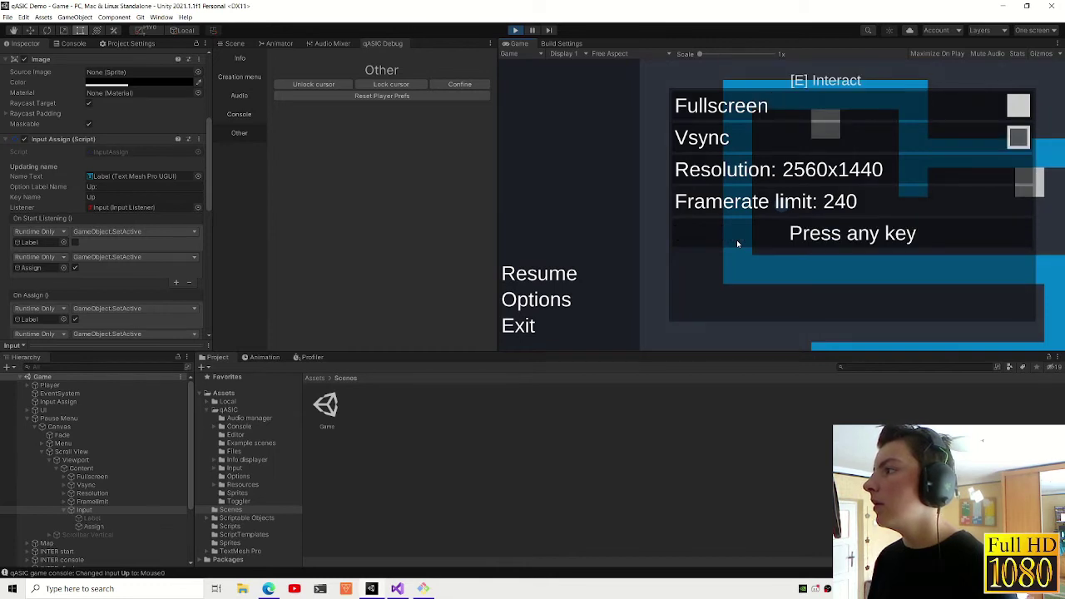
key("w")
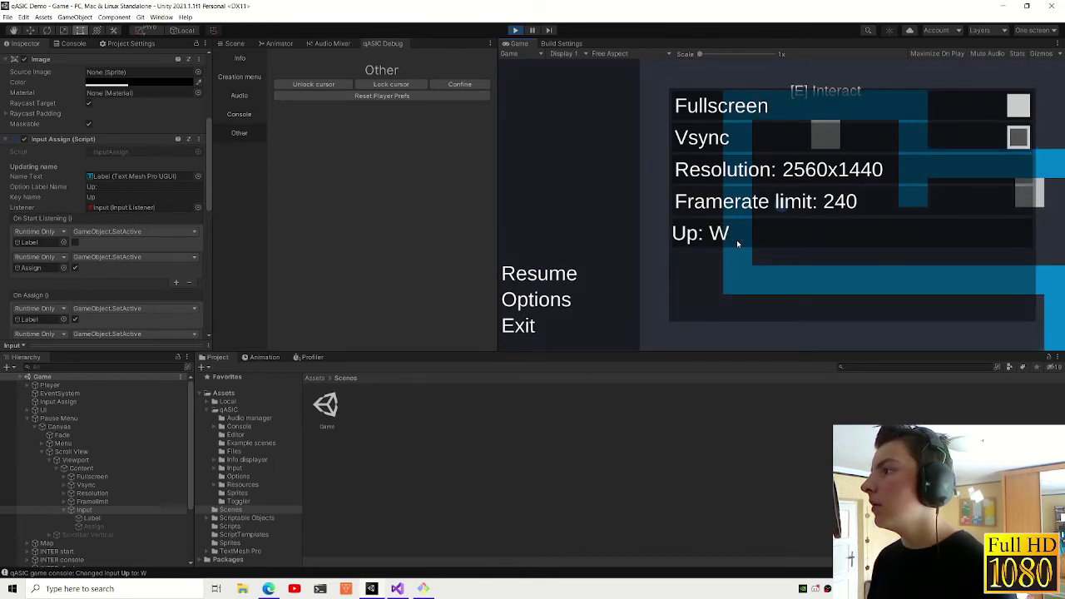
left_click(736, 240)
key("d")
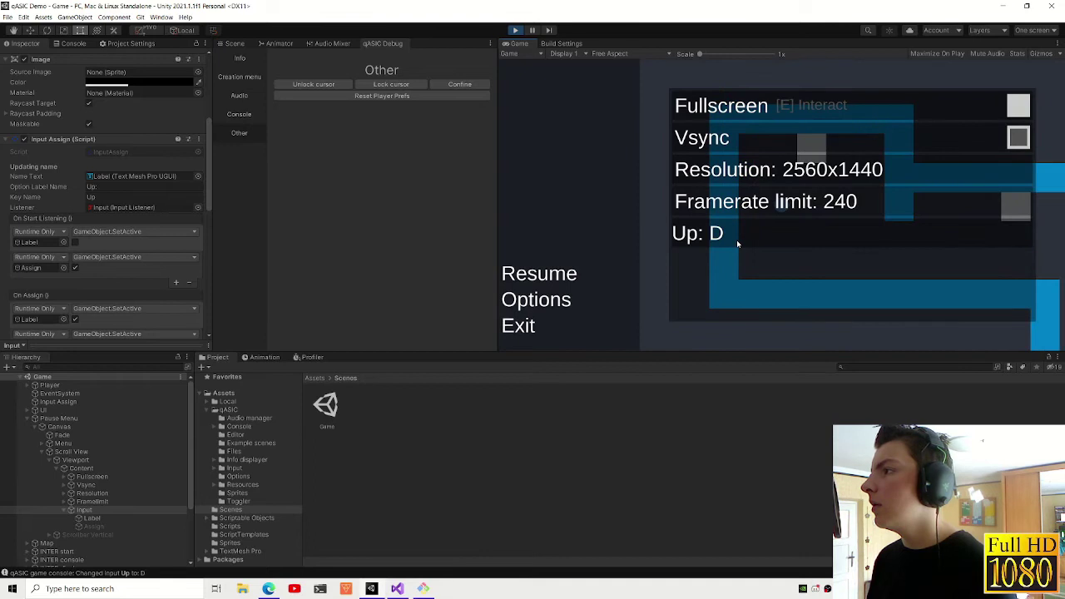
left_click(738, 243)
- Restart the game and rebind Up to D, then to UpArrow
left_click(515, 31)
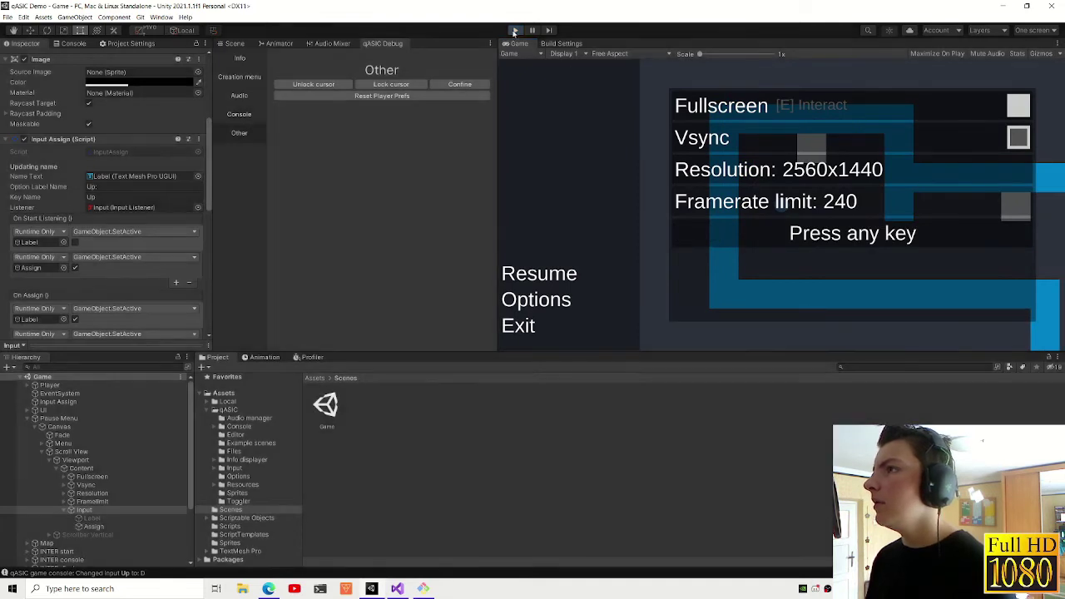
left_click(515, 31)
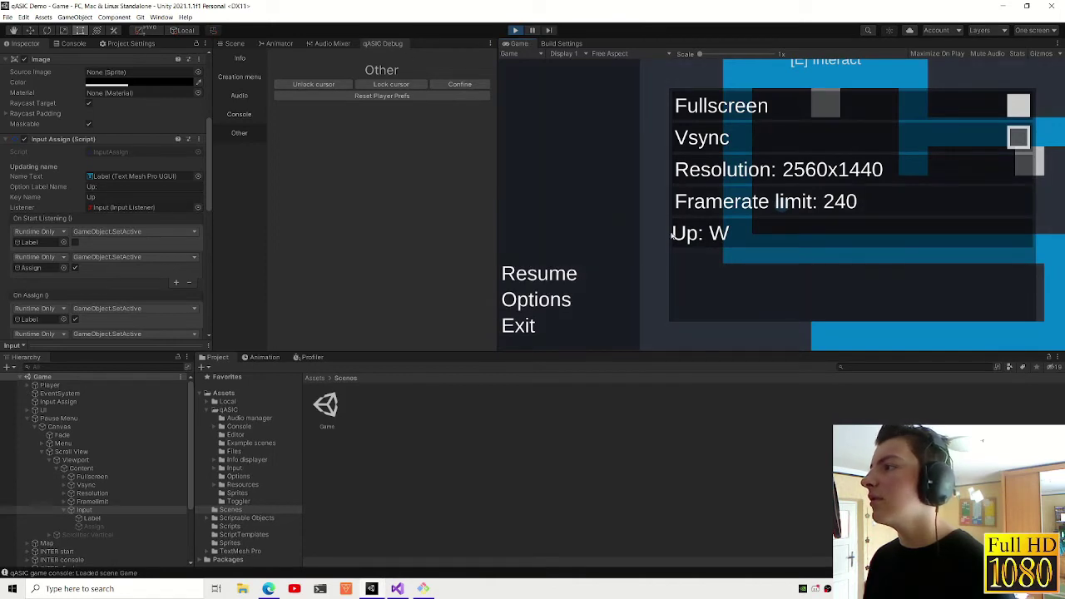
left_click(721, 237)
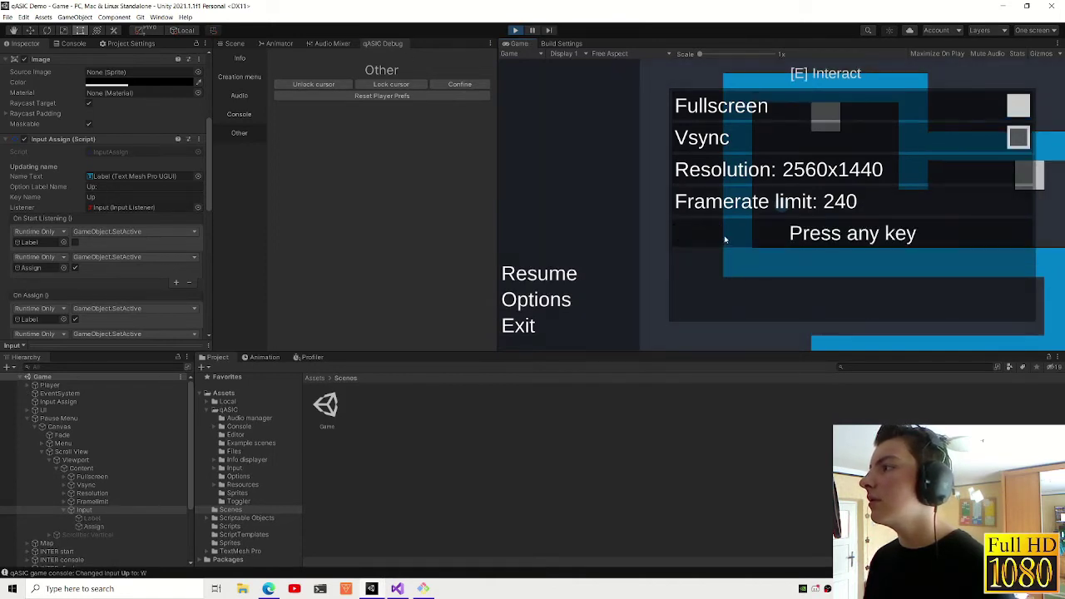
key("d")
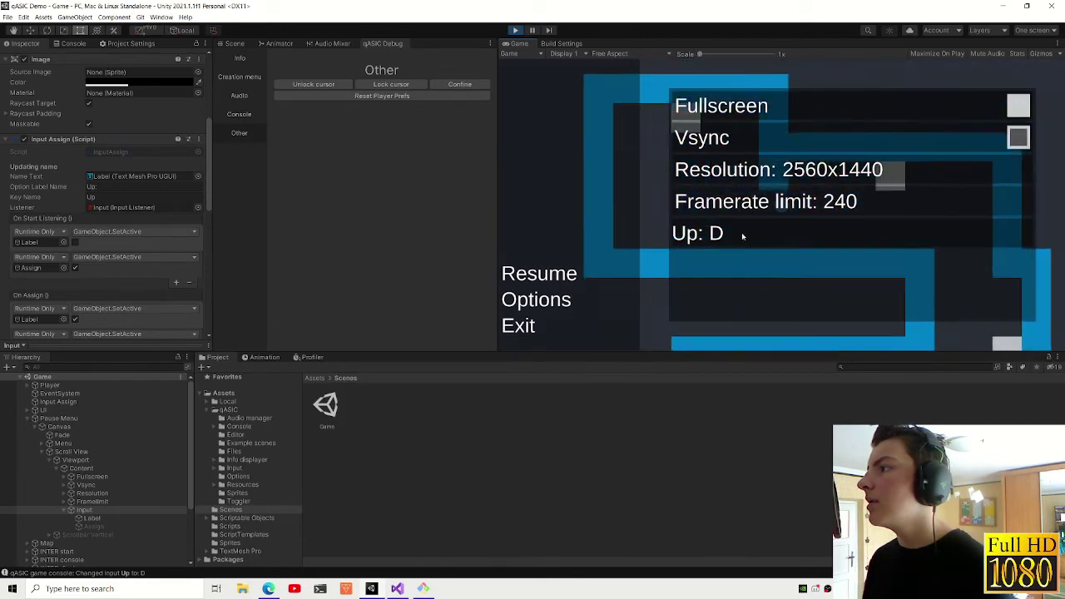
left_click(723, 244)
key("Up")
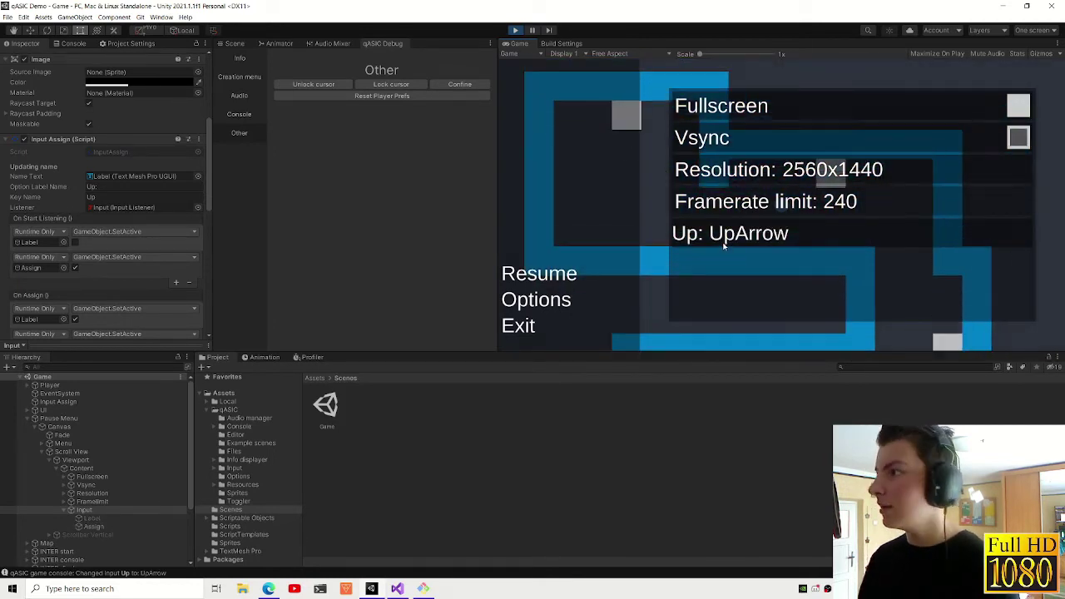
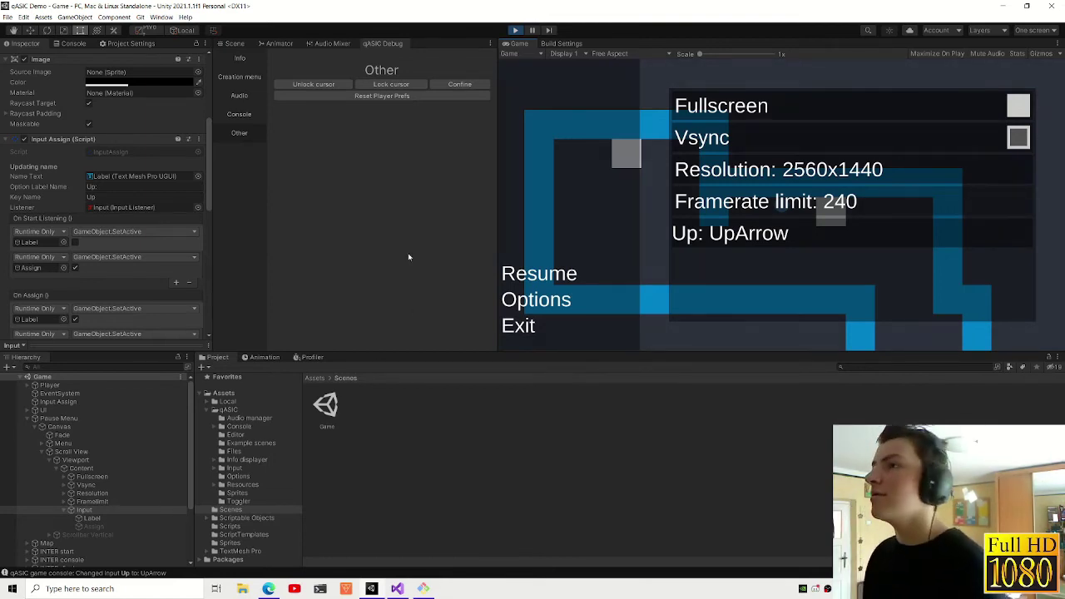
- Stop play mode and inspect the Framelimit, Fullscreen and Vsync option rows
left_click(236, 44)
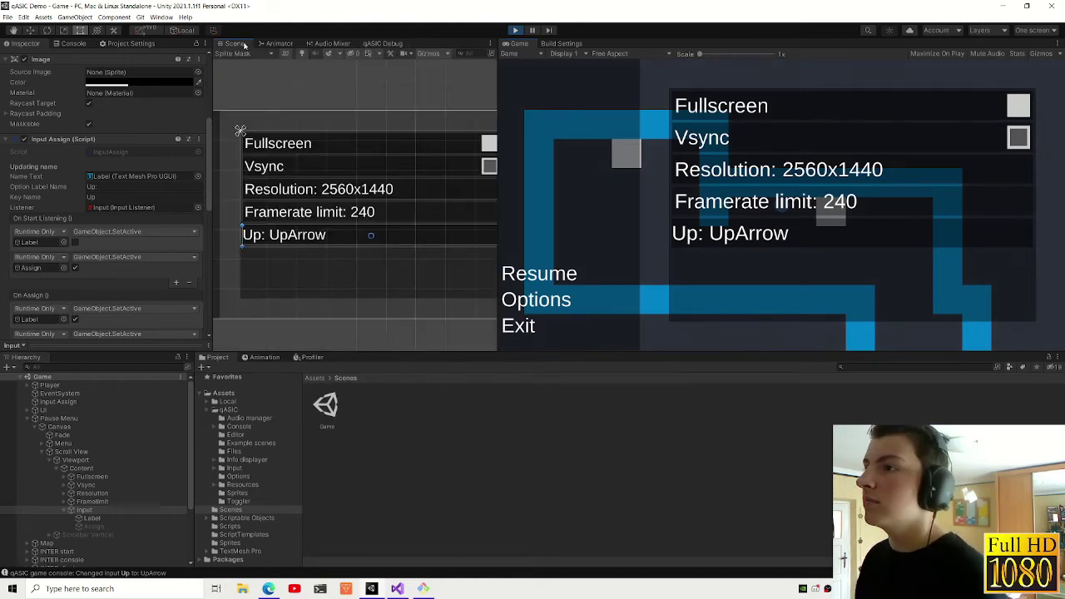
left_click(513, 30)
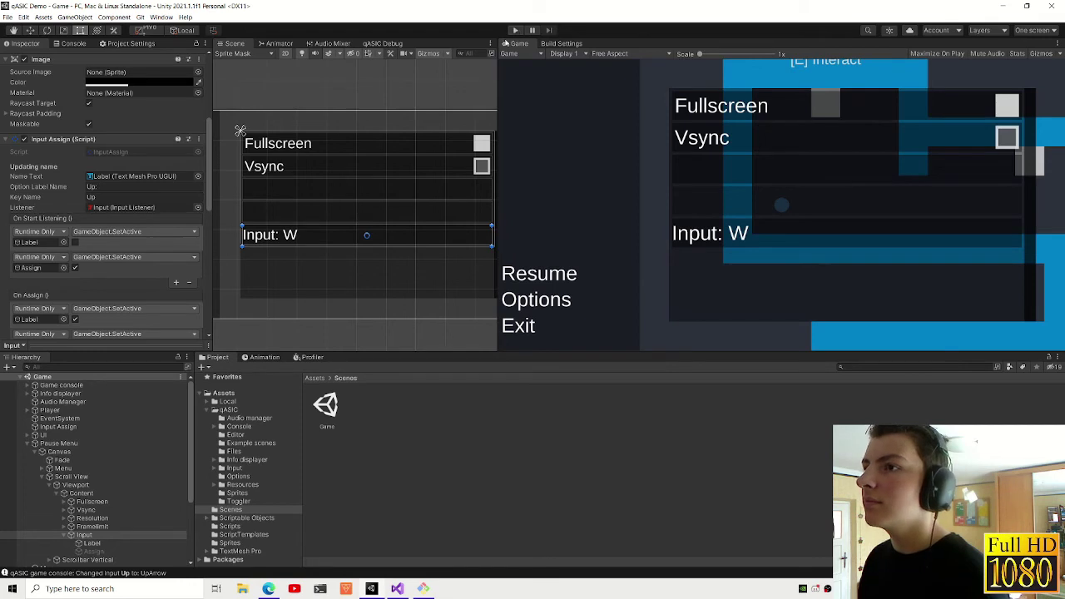
left_click(103, 526)
left_click(96, 501, "shift")
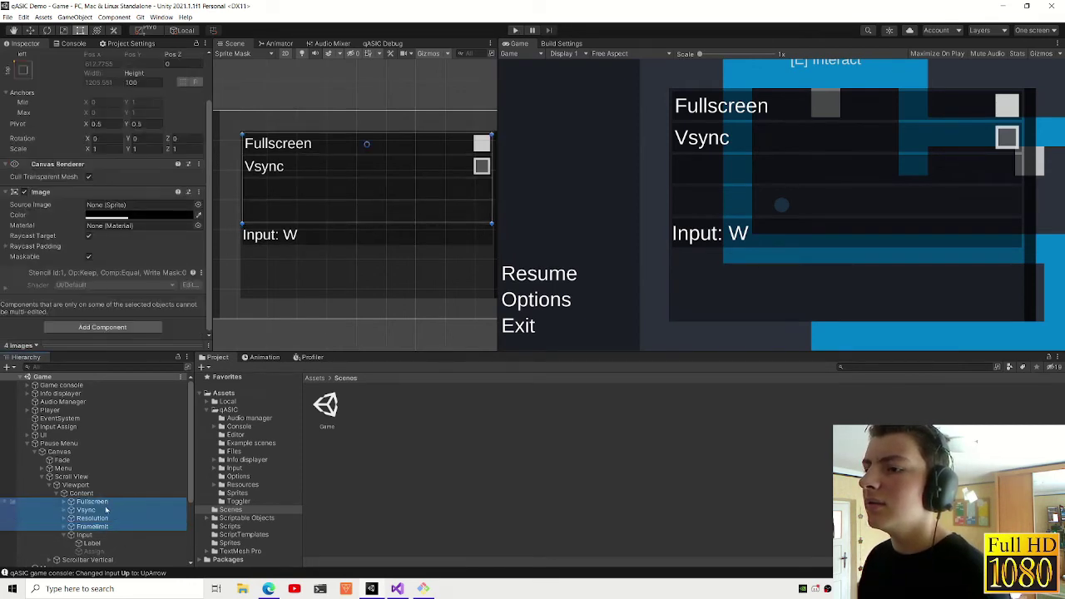
left_click(106, 511)
left_click(96, 527)
- Inspect the Resolution, Vsync, Fullscreen and Input rows' settings, then collapse the Input row
scroll(55, 260, "down", 5)
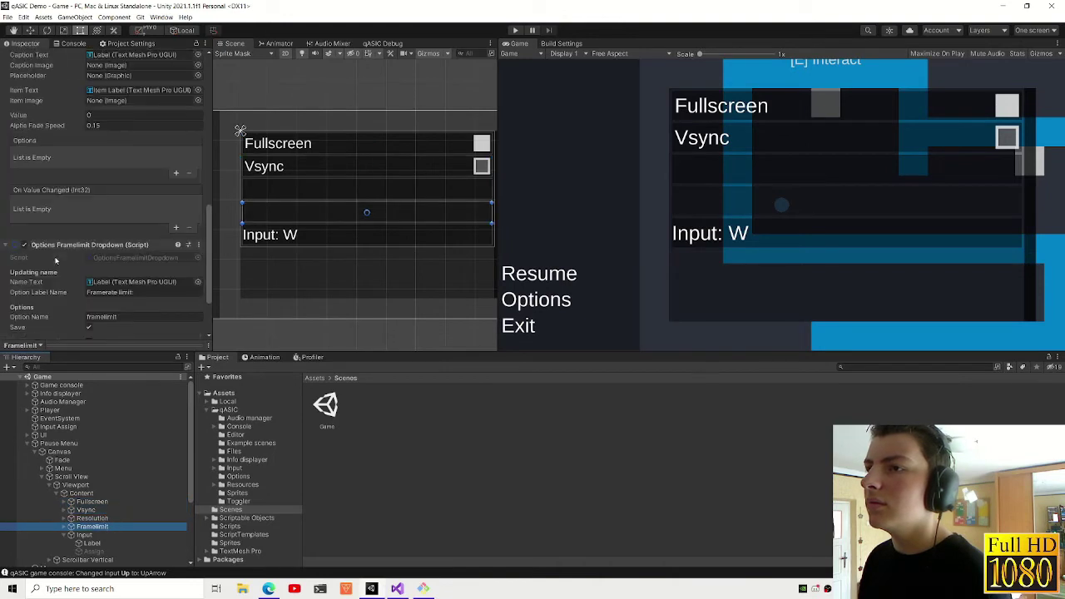
scroll(63, 293, "down", 3)
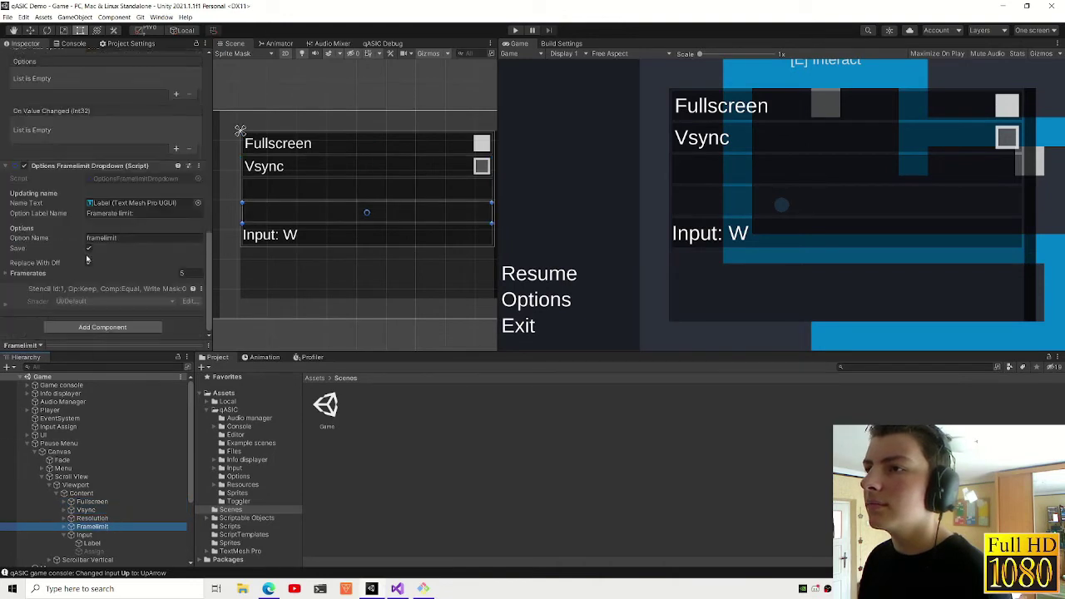
left_click(103, 518)
left_click(100, 511)
left_click(111, 501)
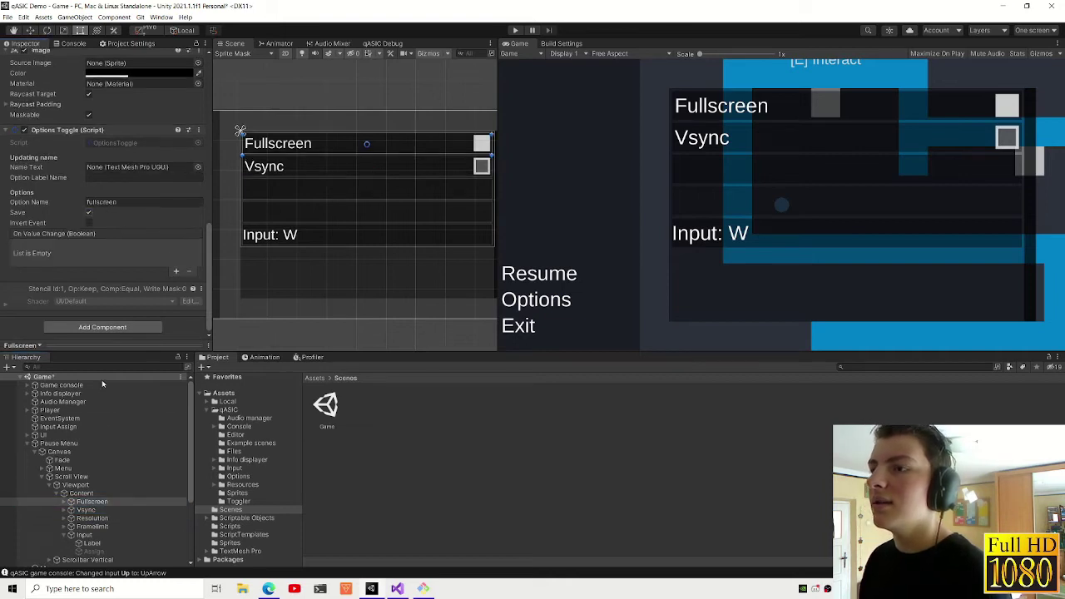
left_click(100, 545)
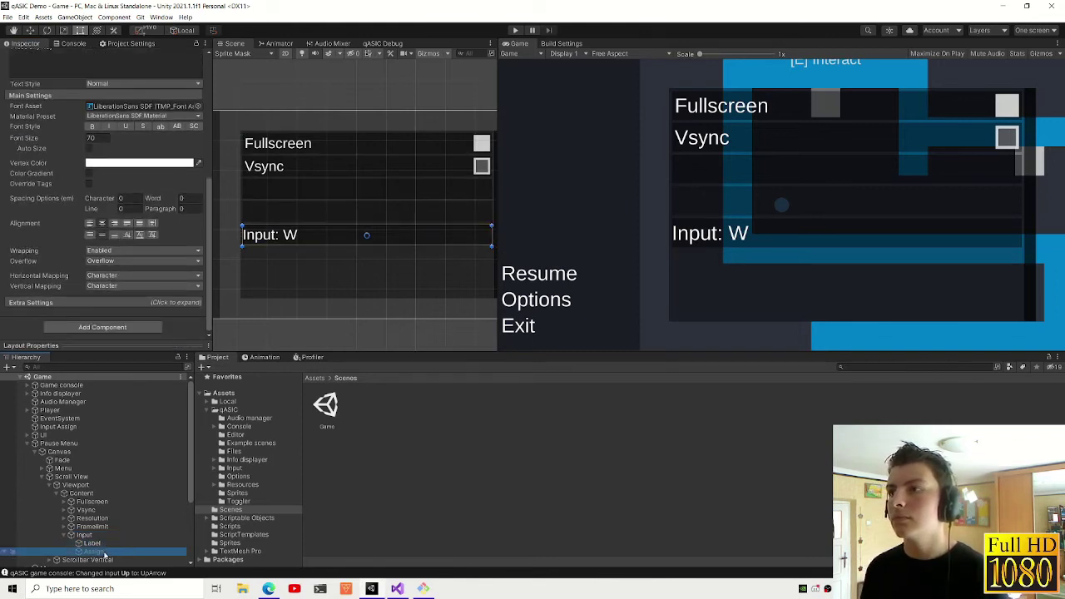
left_click(104, 535)
left_click(65, 535)
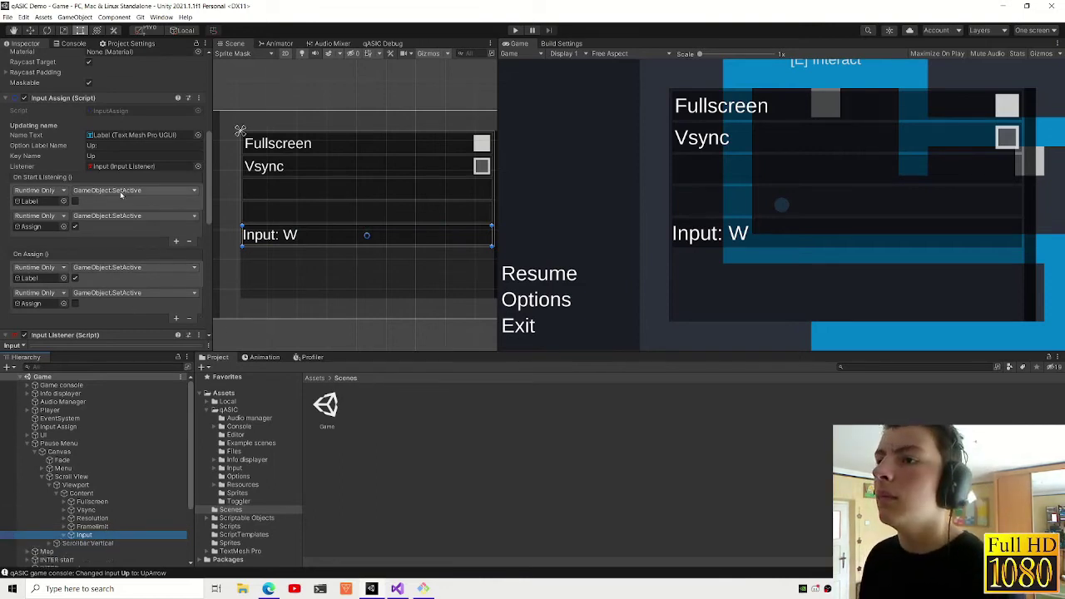
- Open the Input preset under Scriptable Objects > Input and select the Input option row
scroll(121, 193, "down", 3)
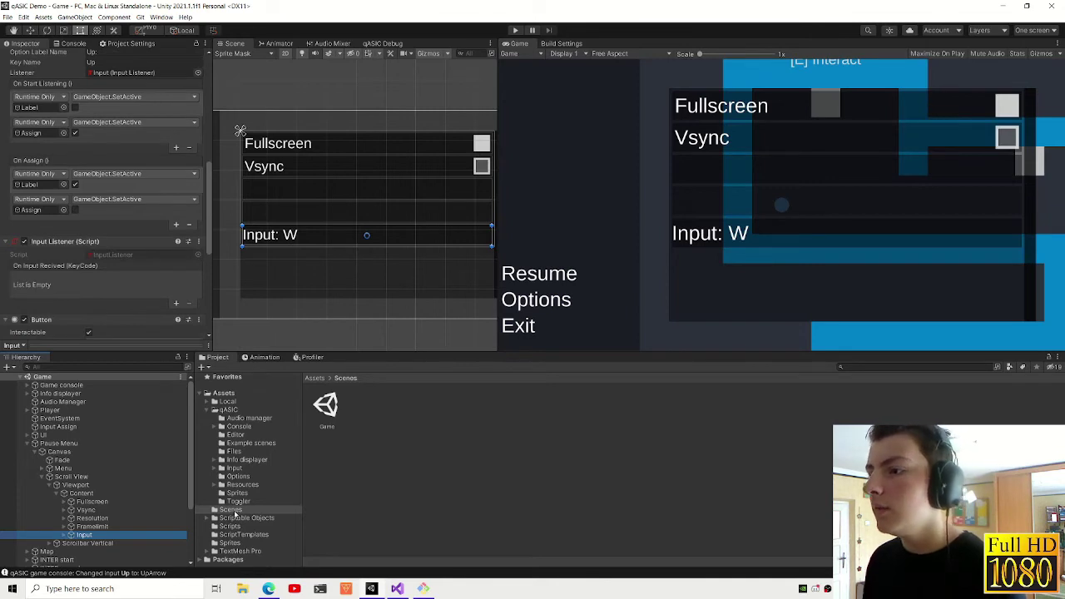
left_click(250, 517)
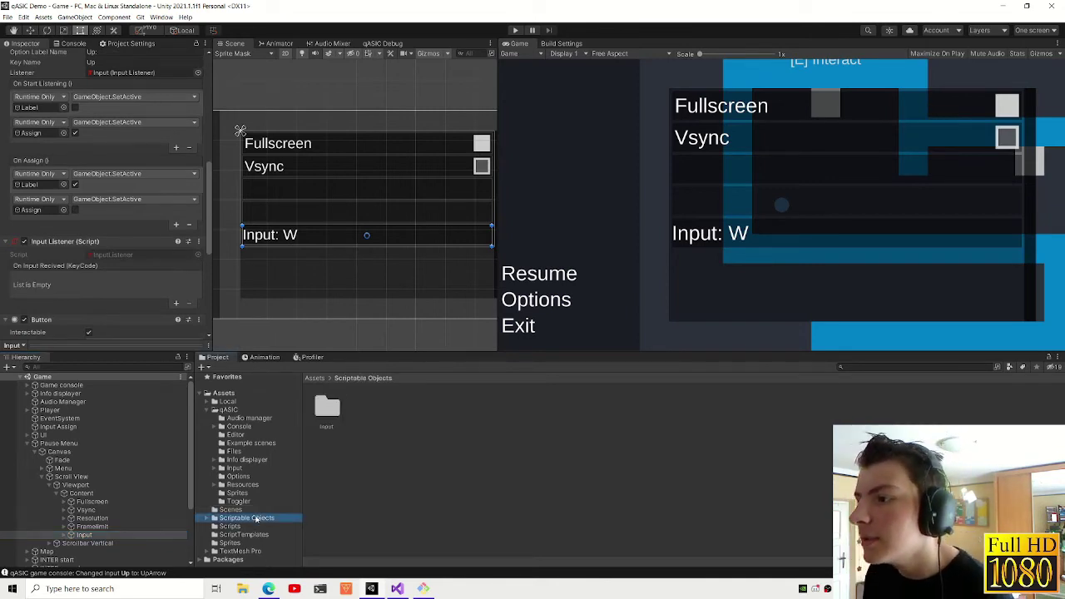
double_click(326, 407)
left_click(327, 407)
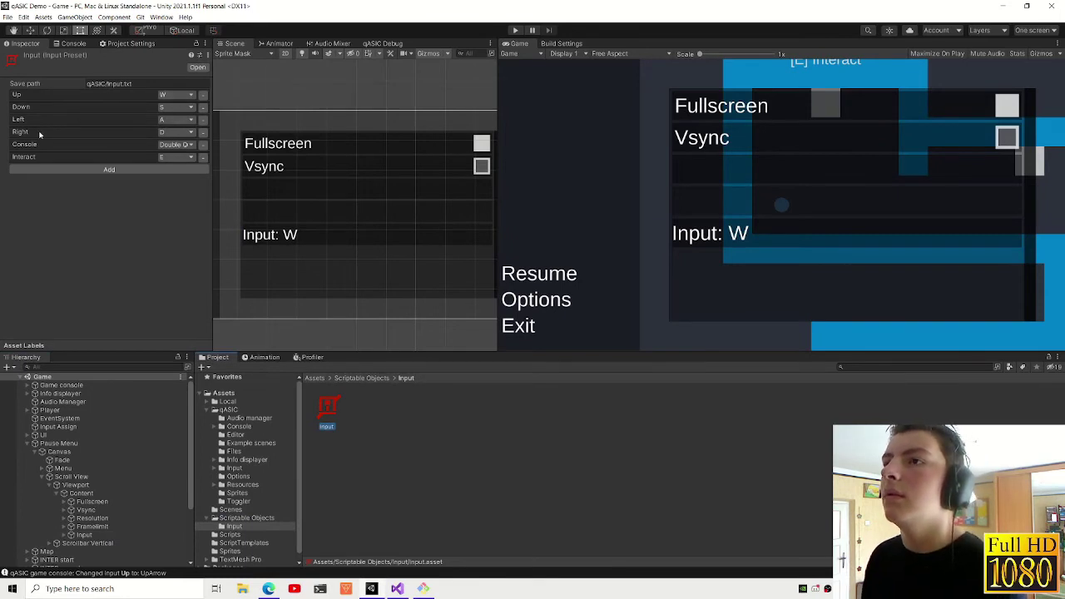
left_click(106, 534)
- Duplicate the Input row, renaming the original Up and the first copy Down
key("ctrl+d")
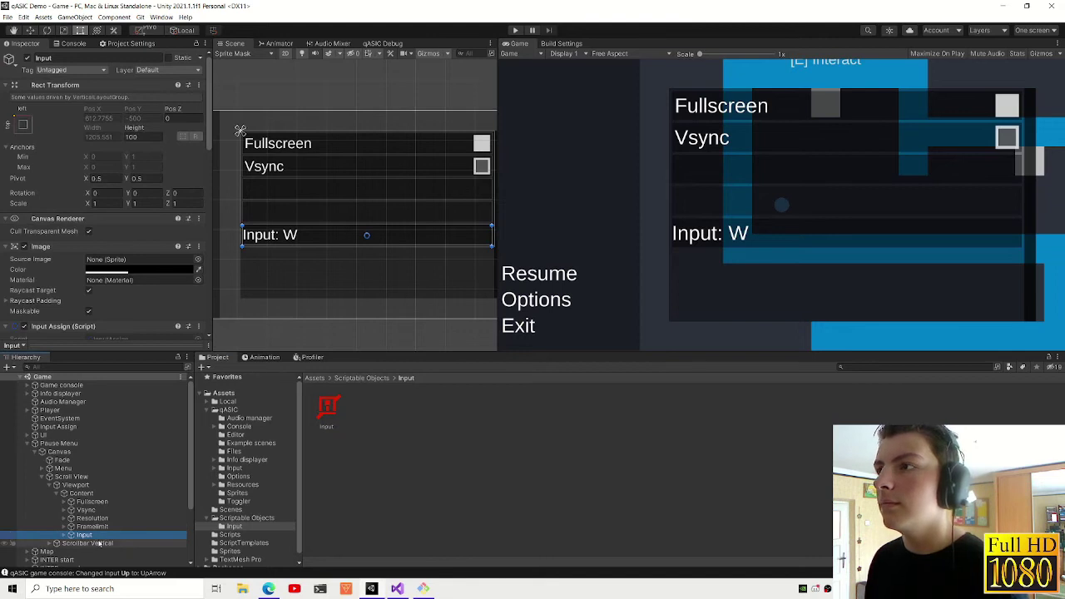
key("ctrl+d")
key("ctrl+d")
key("ctrl+d")
key("ctrl+d")
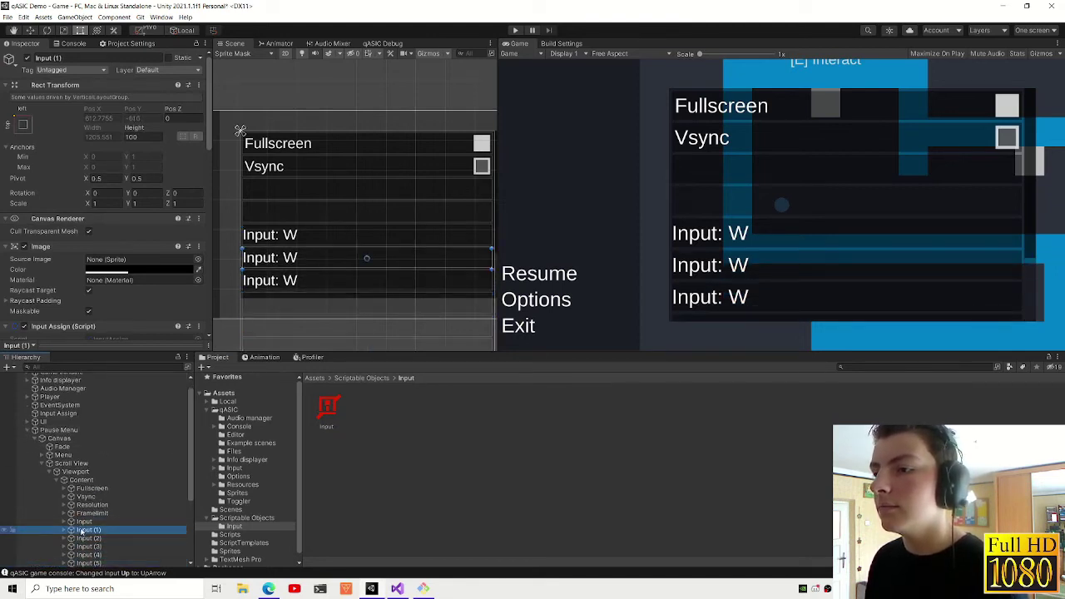
left_click(83, 522)
key("F2")
type("Up")
key("Return")
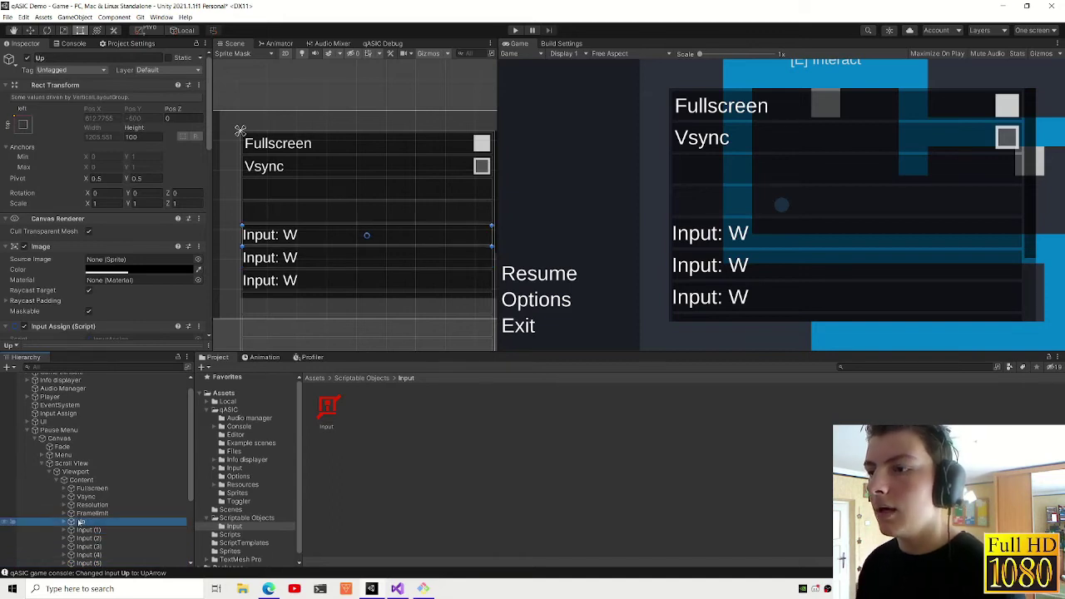
left_click(113, 530)
key("F2")
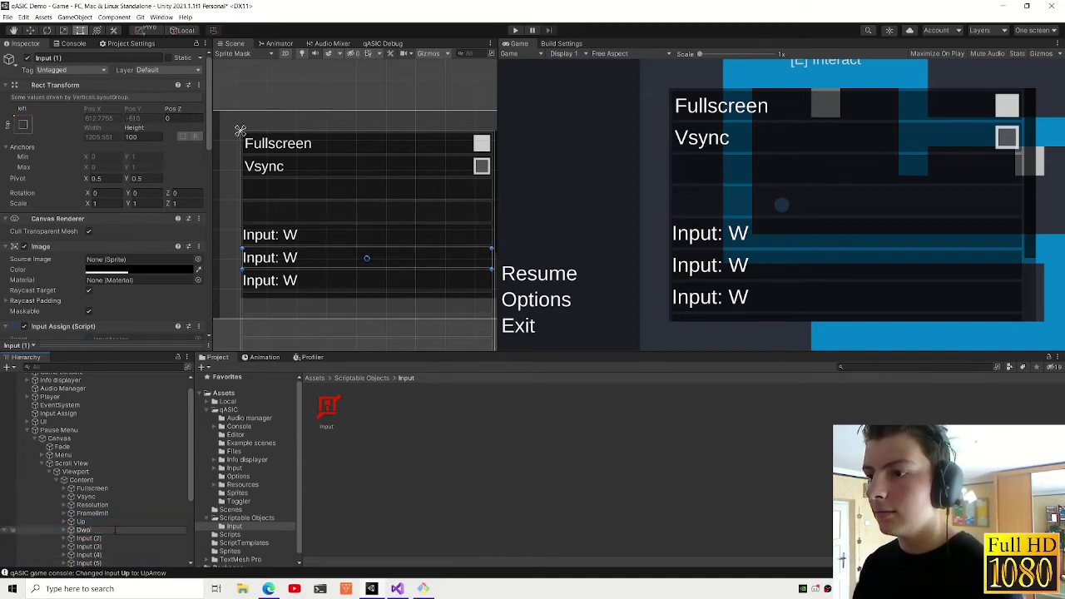
type("wn")
key("Return")
- Rename the next three copies Left, Right and Interact
left_click(87, 538)
key("F2")
type("Left")
key("Return")
left_click(87, 547)
key("F2")
type("Right")
key("Return")
left_click(86, 555)
key("F2")
key("Return")
- Rename the last copy Console and check the Up row's settings
left_click(87, 563)
key("F2")
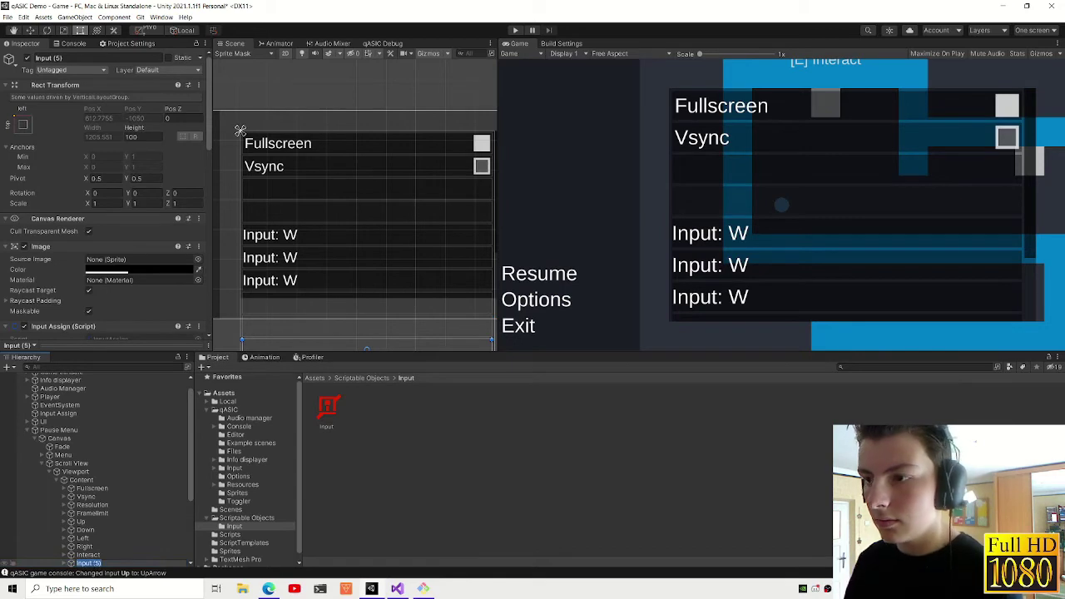
type("Console")
key("Return")
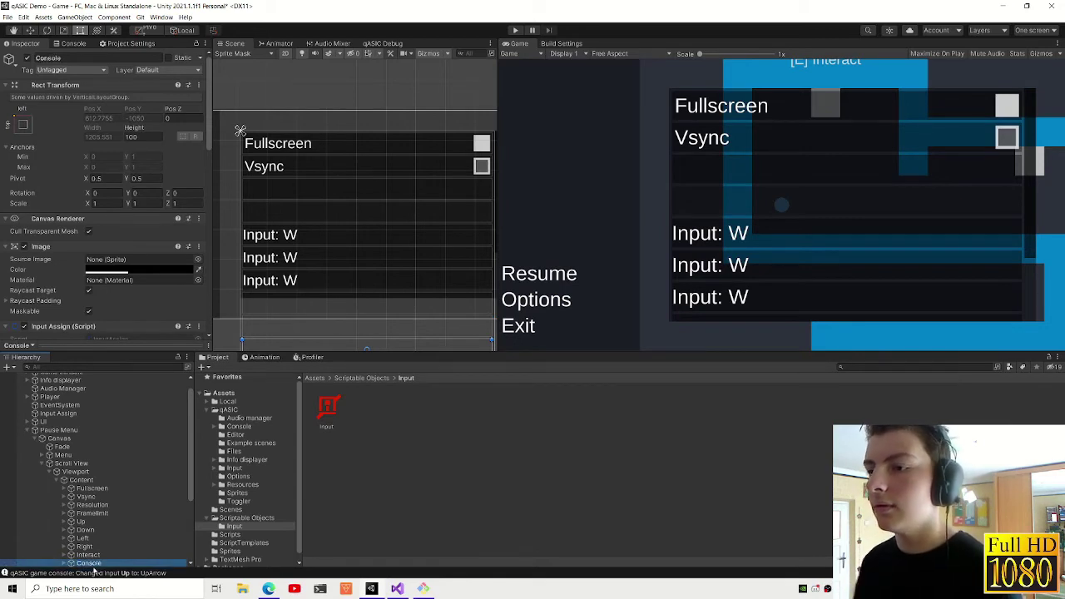
left_click(82, 521)
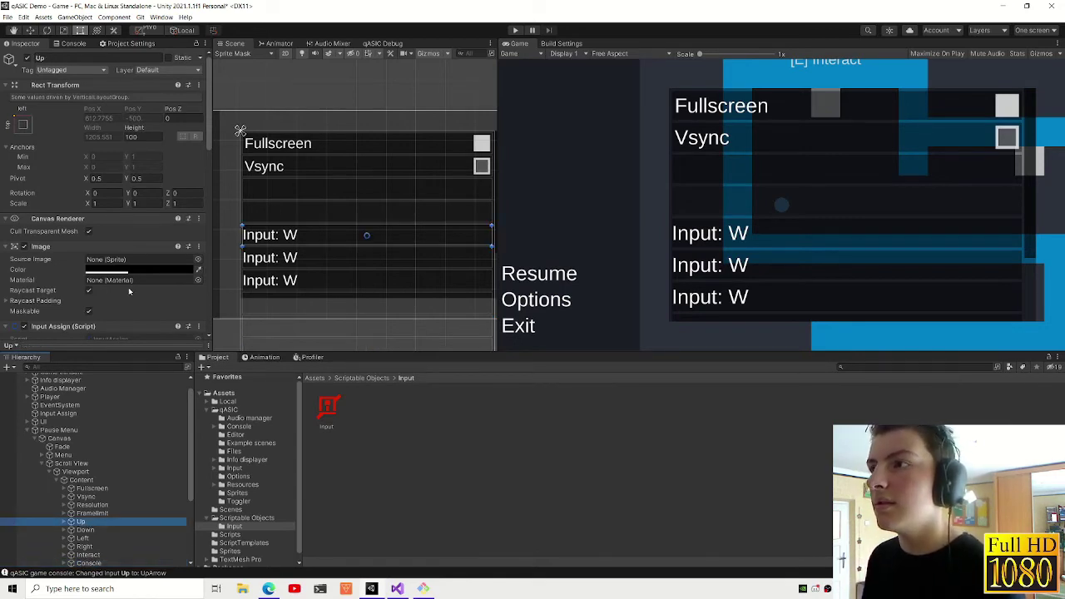
scroll(112, 289, "down", 5)
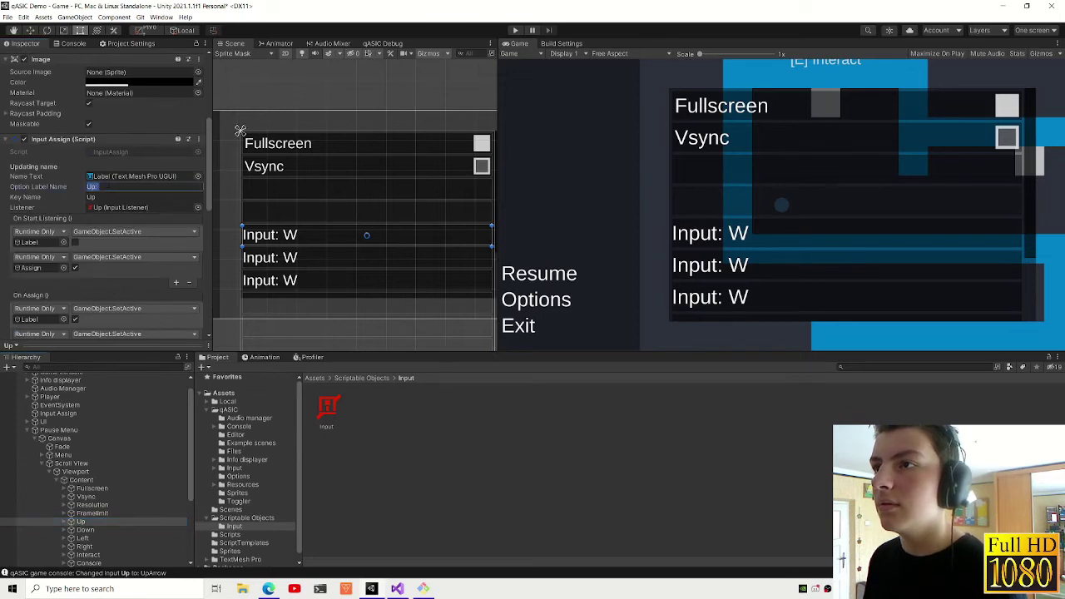
- Set the key names and option labels of the Down, Left and Right rows
left_click(85, 530)
left_click(90, 196)
left_click(104, 186)
type("Down:")
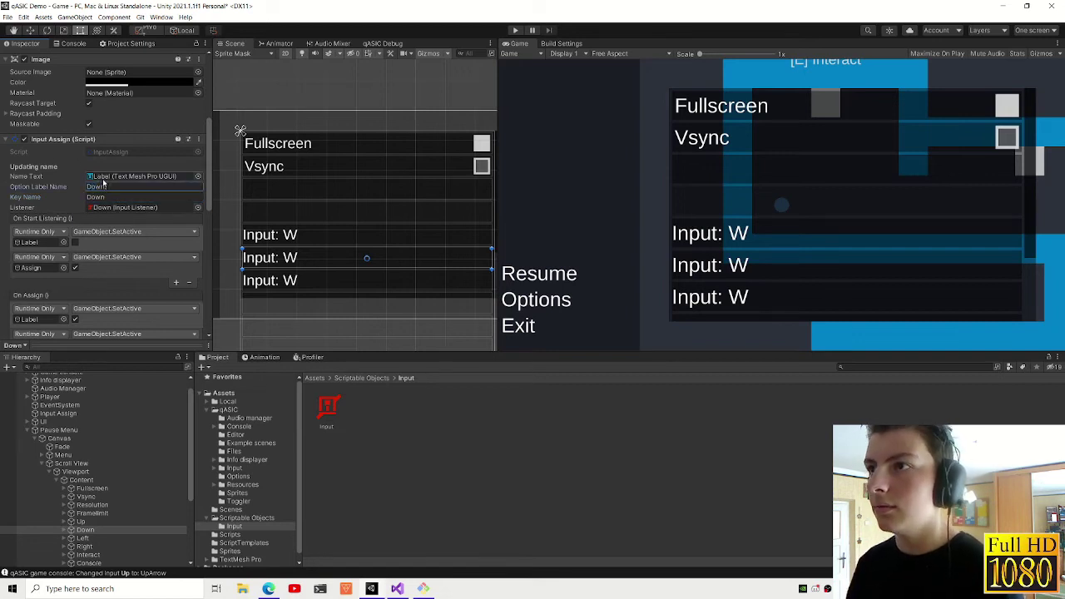
left_click(82, 539)
left_click(92, 197)
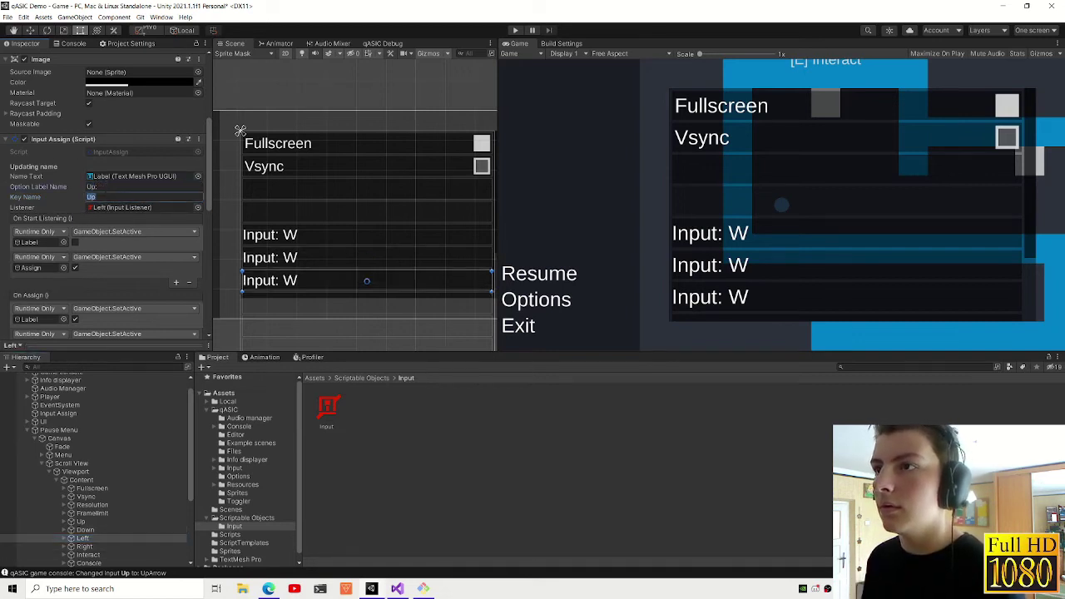
left_click(141, 187)
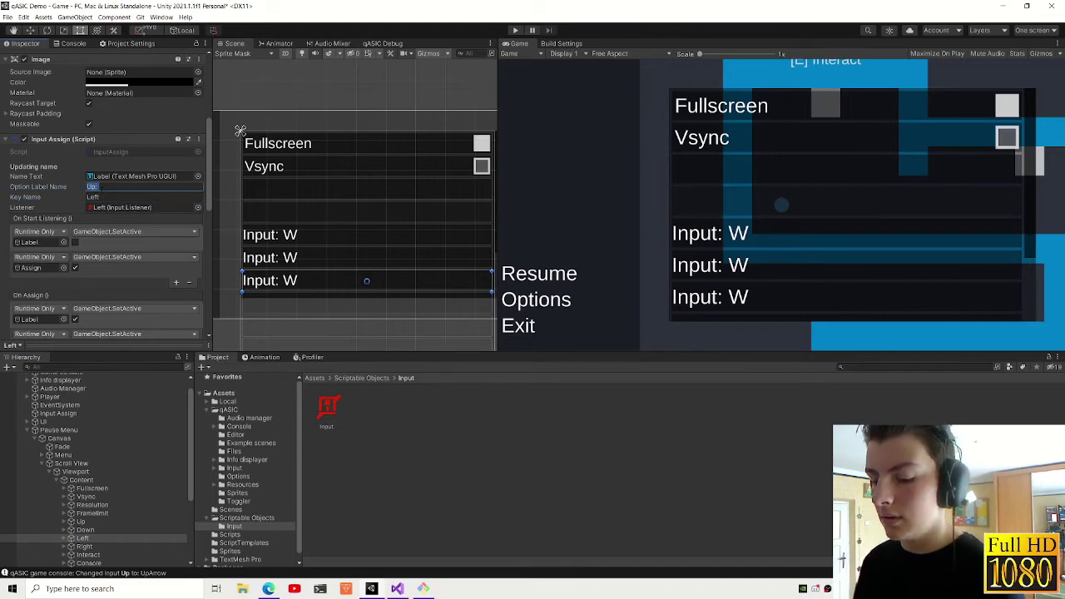
type("Left:")
left_click(84, 546)
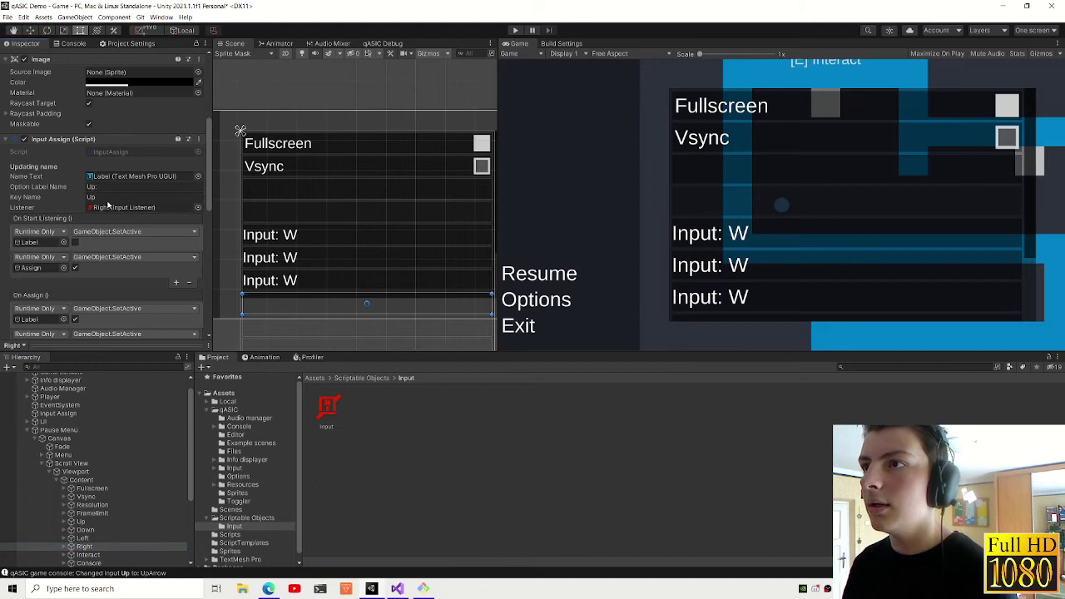
left_click(108, 197)
left_click(123, 188)
type("Right:")
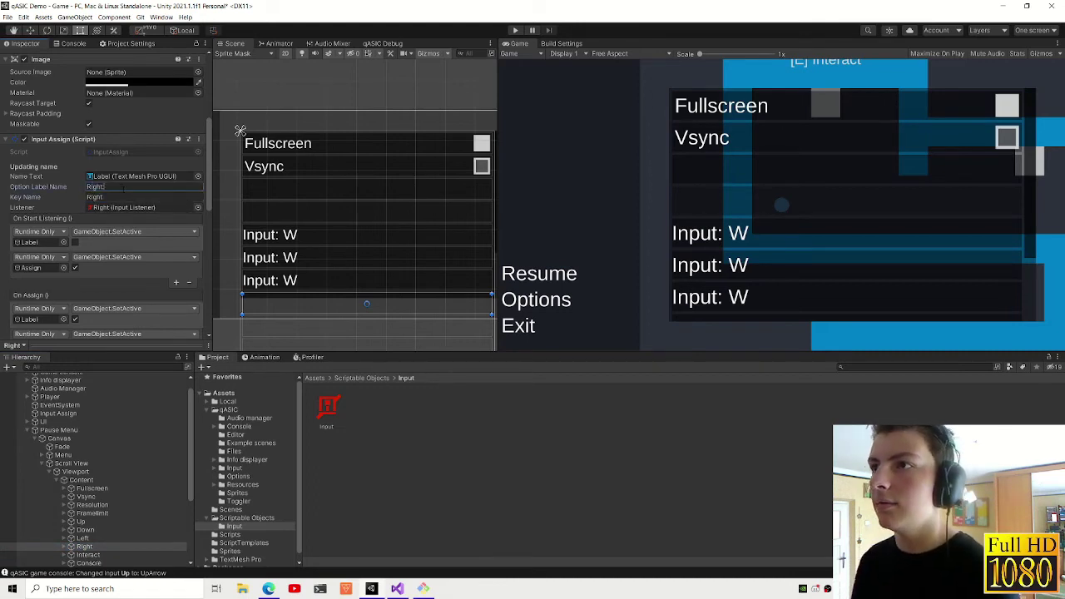
- Set the Interact and Console rows' key names and option labels
left_click(88, 555)
left_click(109, 198)
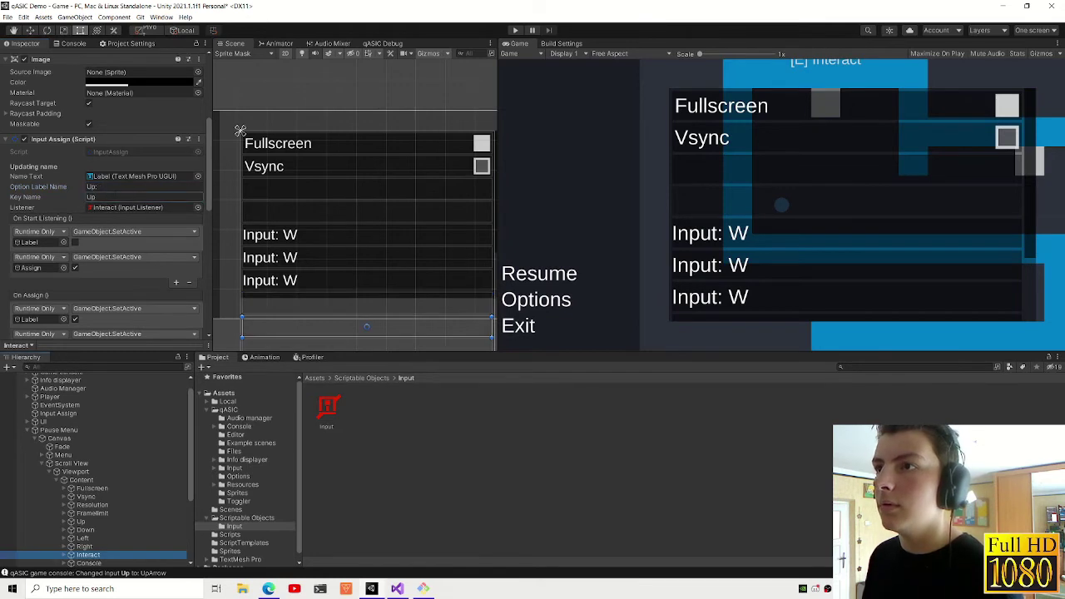
type("Interact")
key("shift+Tab")
type("Inter")
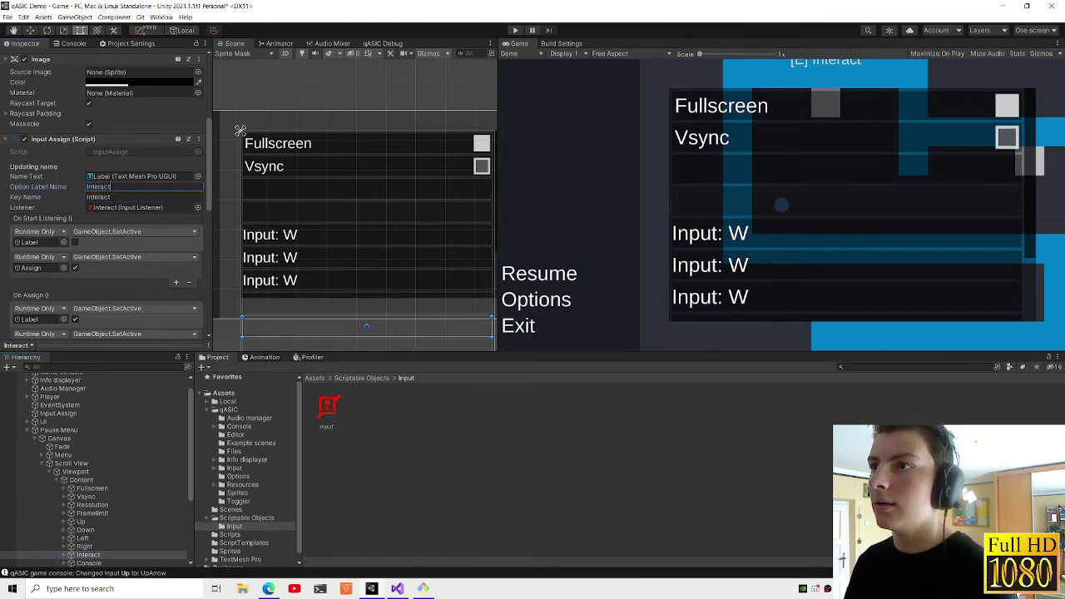
scroll(92, 516, "down", 2)
left_click(90, 532)
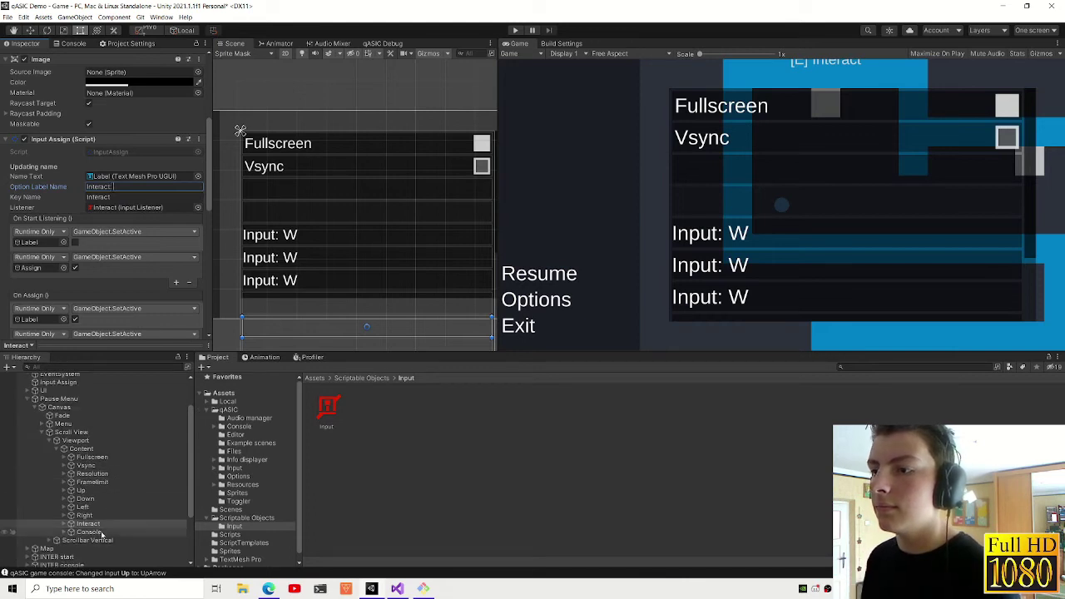
left_click(109, 197)
type("Console")
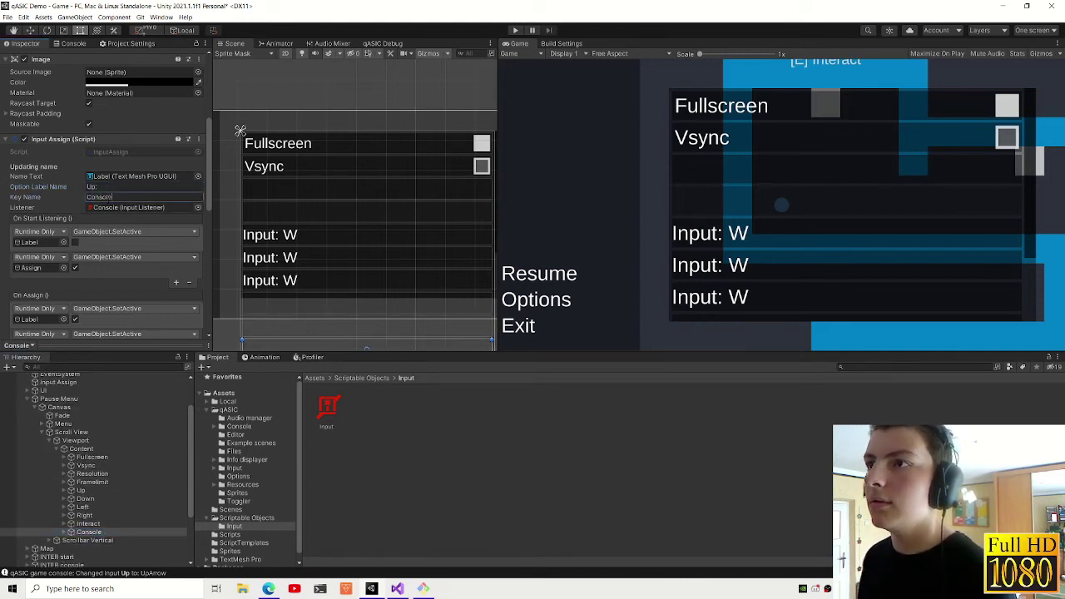
left_click(108, 186)
type("Console:")
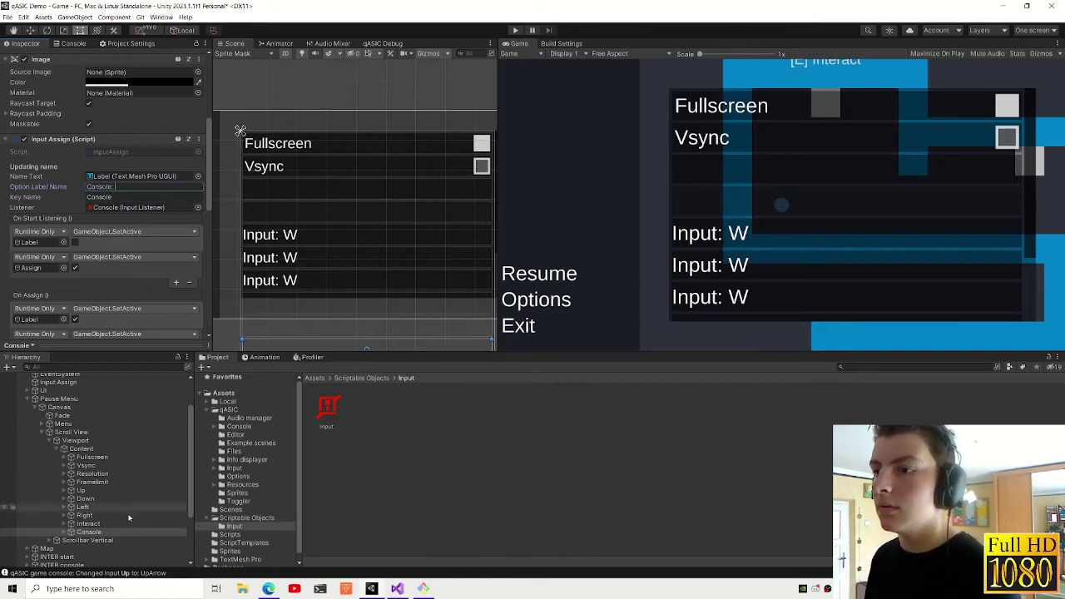
- Check the Interact, Up and Framelimit rows' settings, then start Play mode
left_click(91, 523)
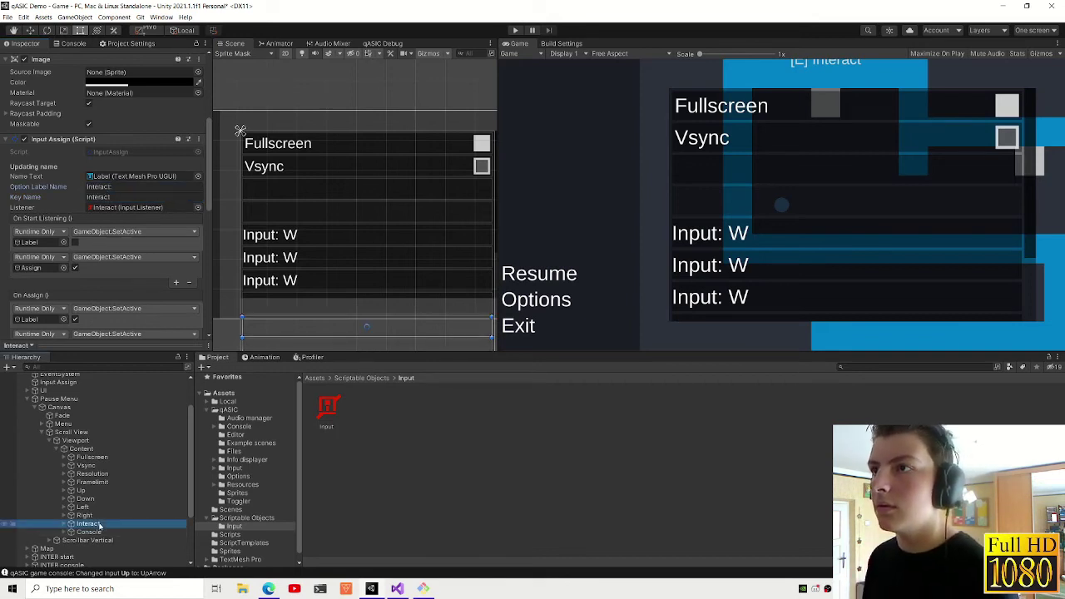
left_click(98, 516)
left_click(99, 507)
left_click(98, 491)
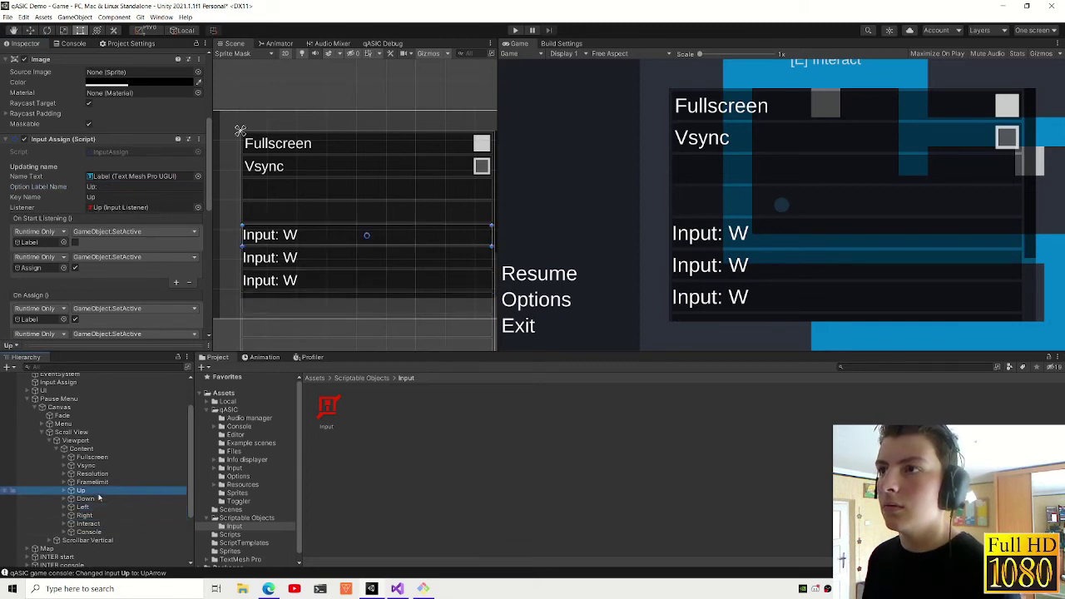
left_click(92, 482)
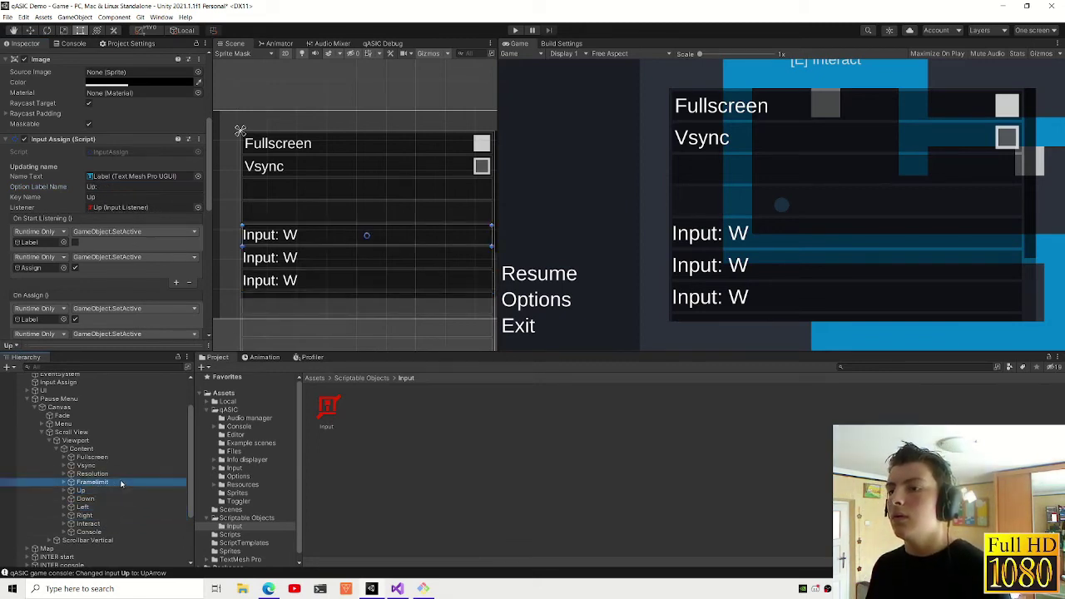
left_click(516, 30)
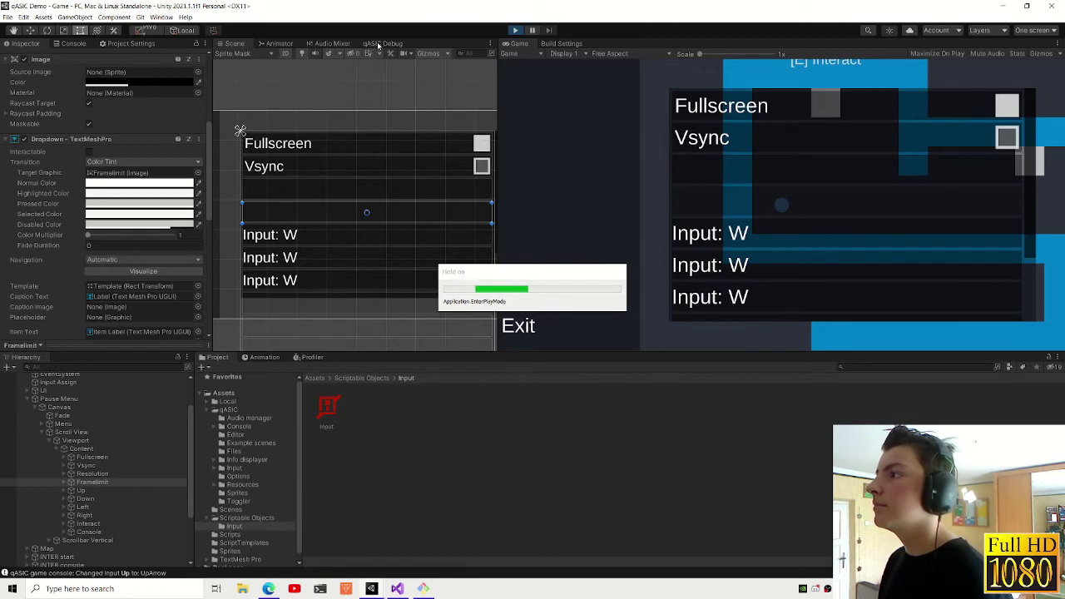
- Toggle the debug tools between full-size and the normal editor layout
double_click(379, 43)
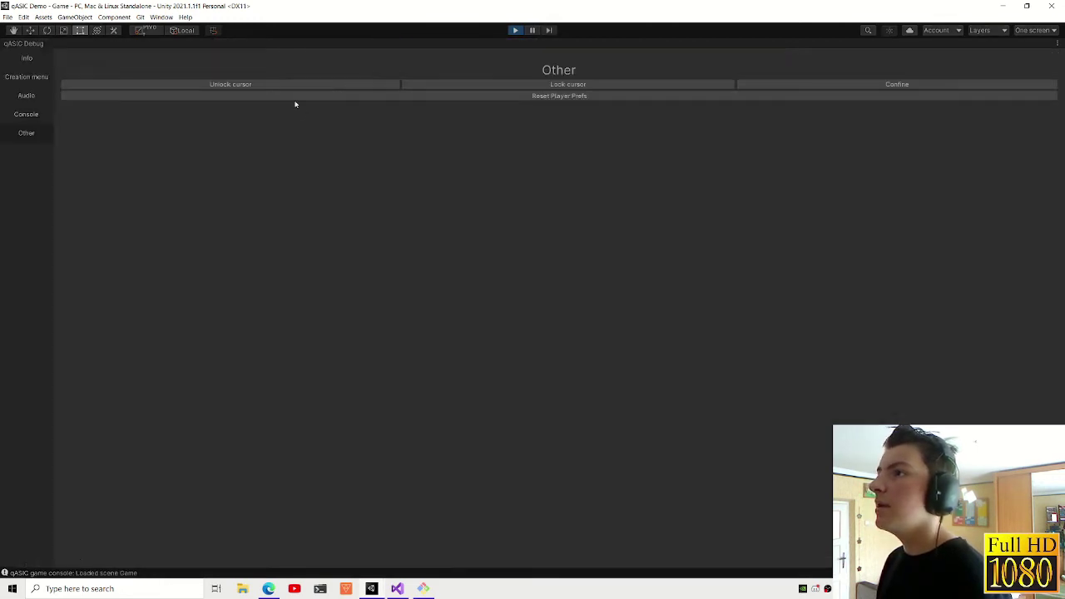
double_click(24, 46)
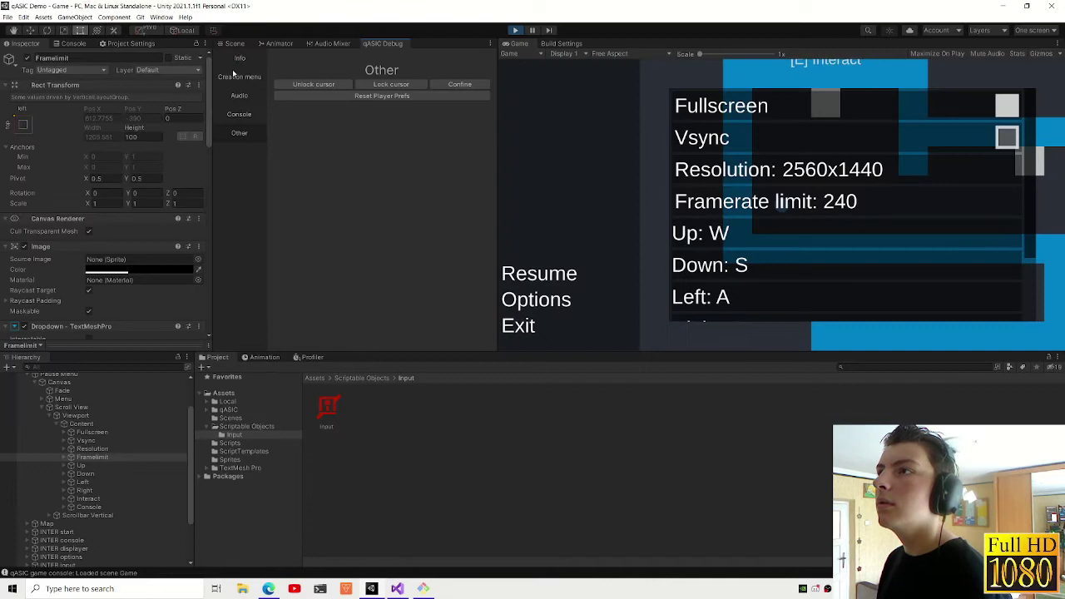
double_click(381, 47)
double_click(23, 46)
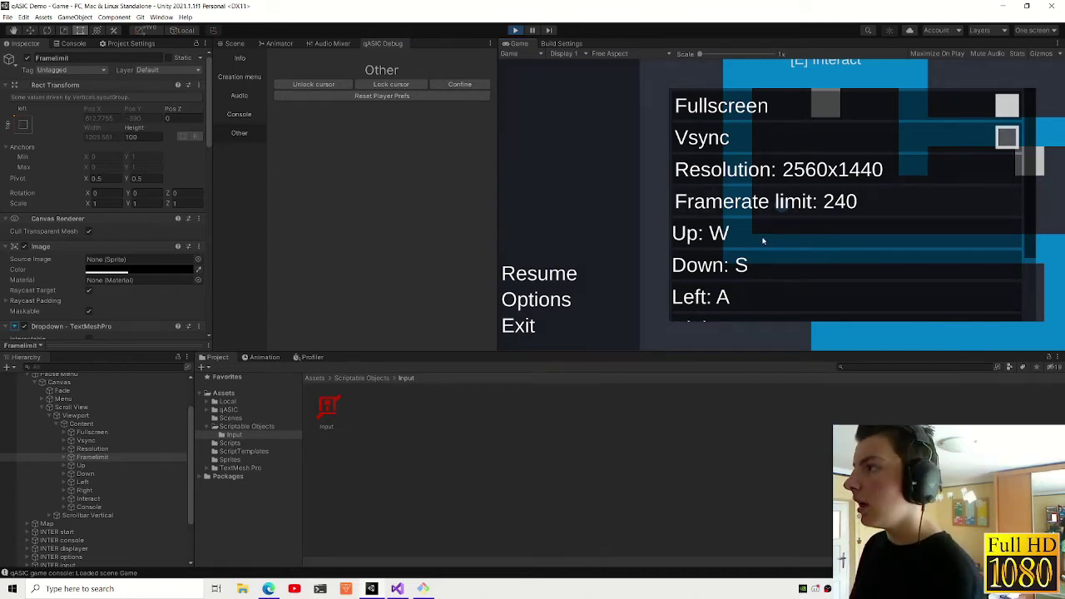
- Rebind Up, Down, Left and Right to the arrow keys in the Options panel
scroll(761, 241, "down", 1)
left_click(751, 200)
key("Up")
left_click(751, 225)
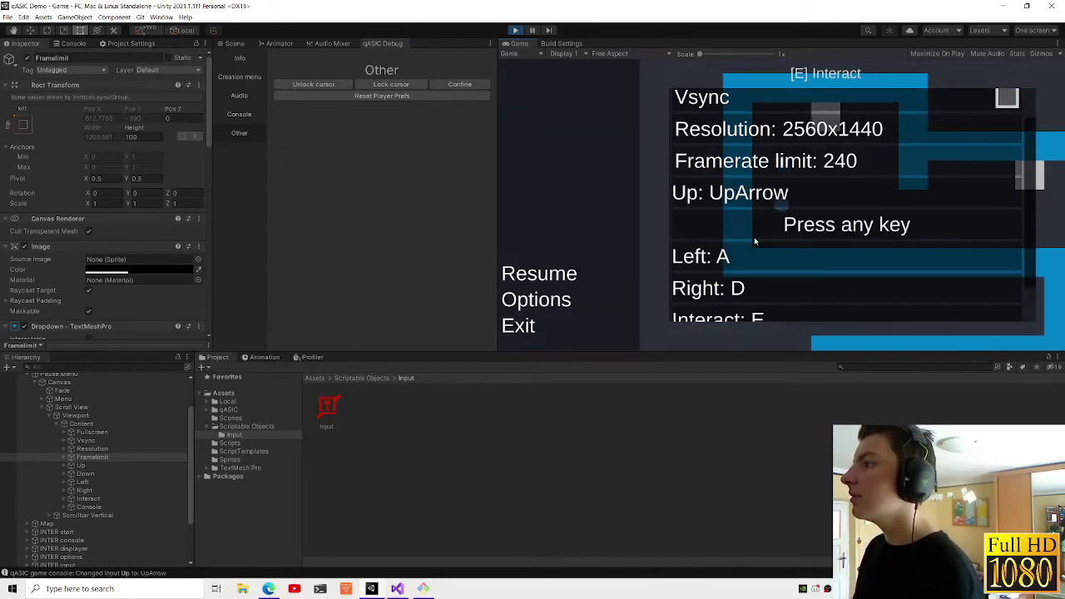
key("Down")
left_click(754, 256)
key("Left")
left_click(758, 287)
key("Right")
- Rebind Interact to G and Console to Tab
scroll(758, 287, "down", 1)
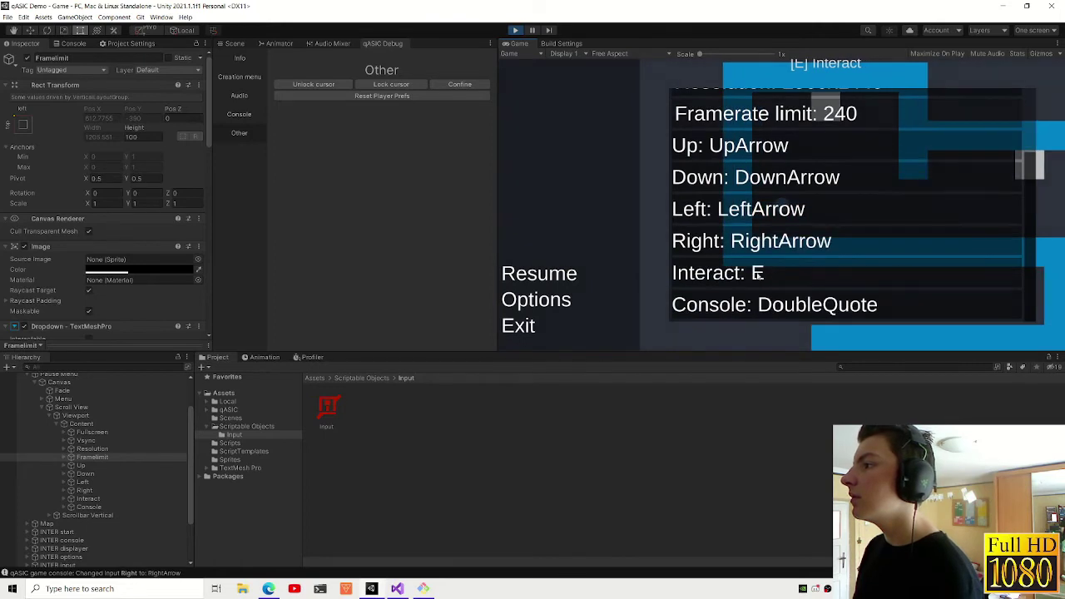
left_click(756, 271)
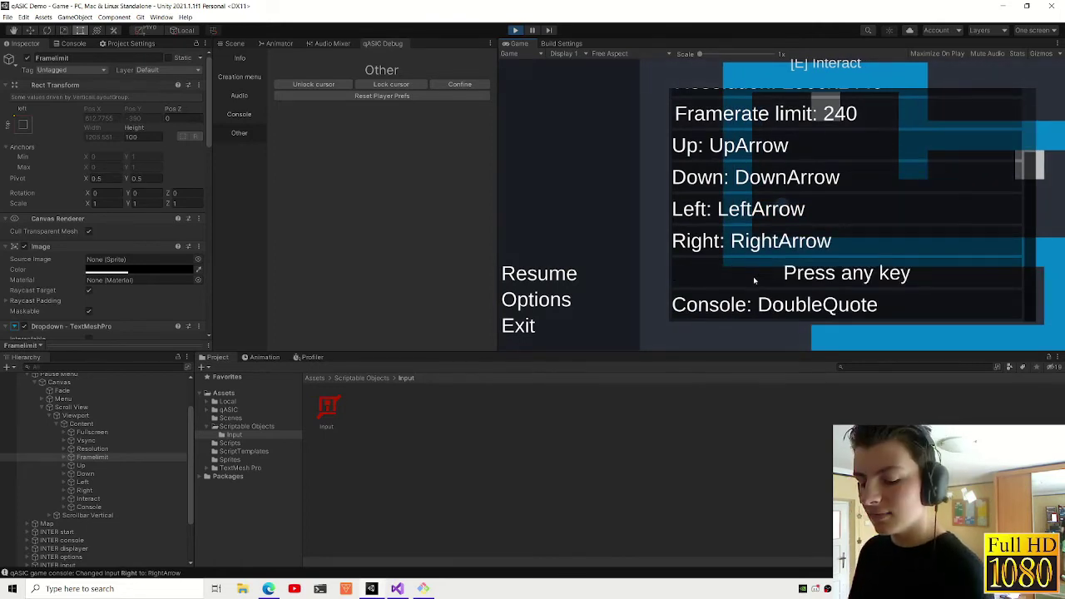
key("g")
left_click(768, 316)
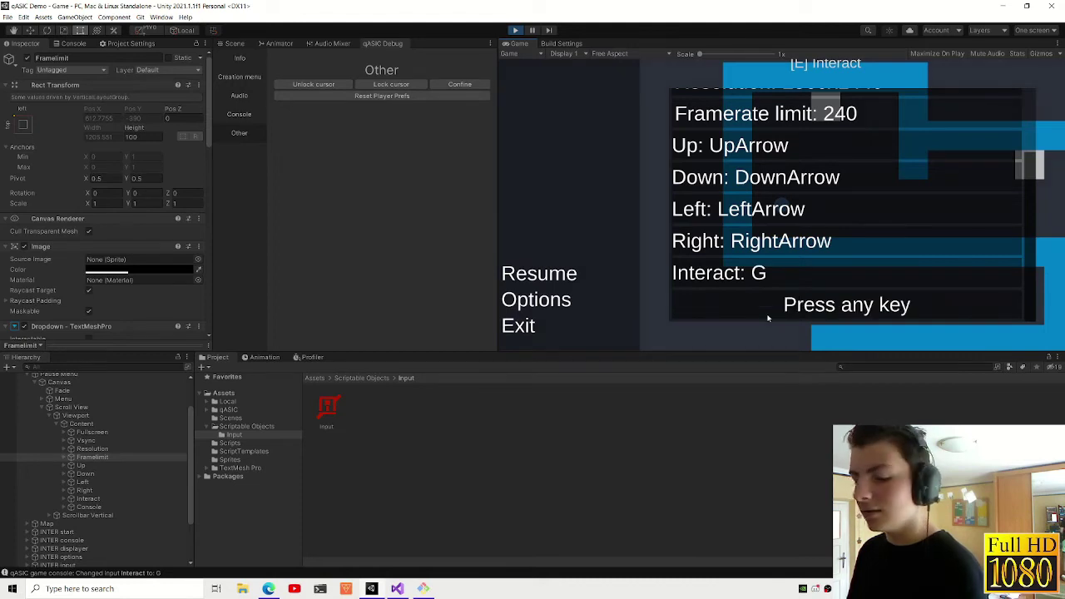
key("Tab")
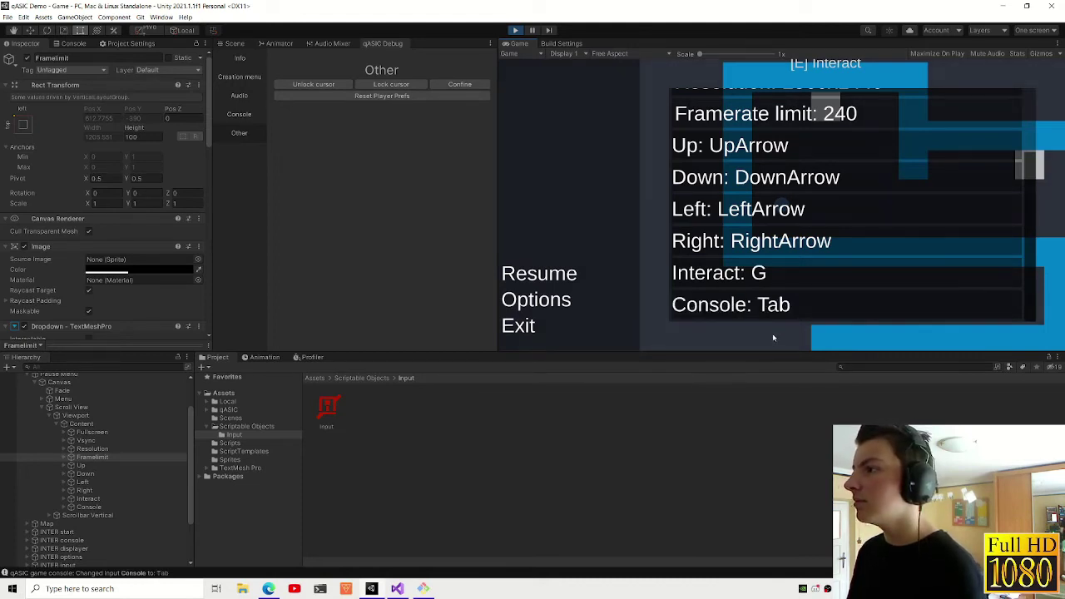
- Resume the game, move the player with W and D, then stop playing and collapse Pause Menu
left_click(537, 276)
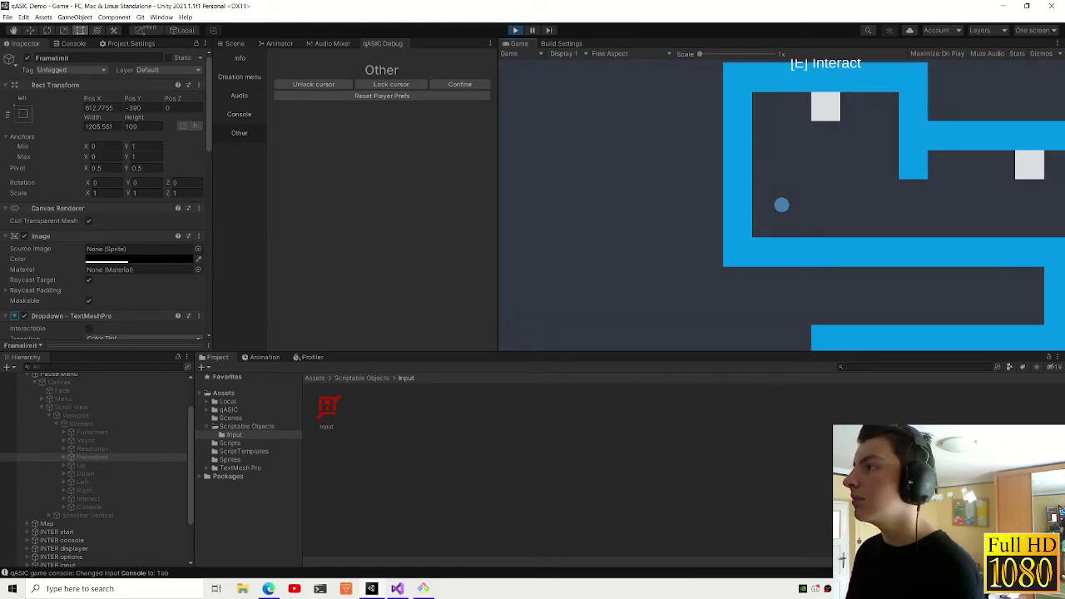
key("d")
key("w")
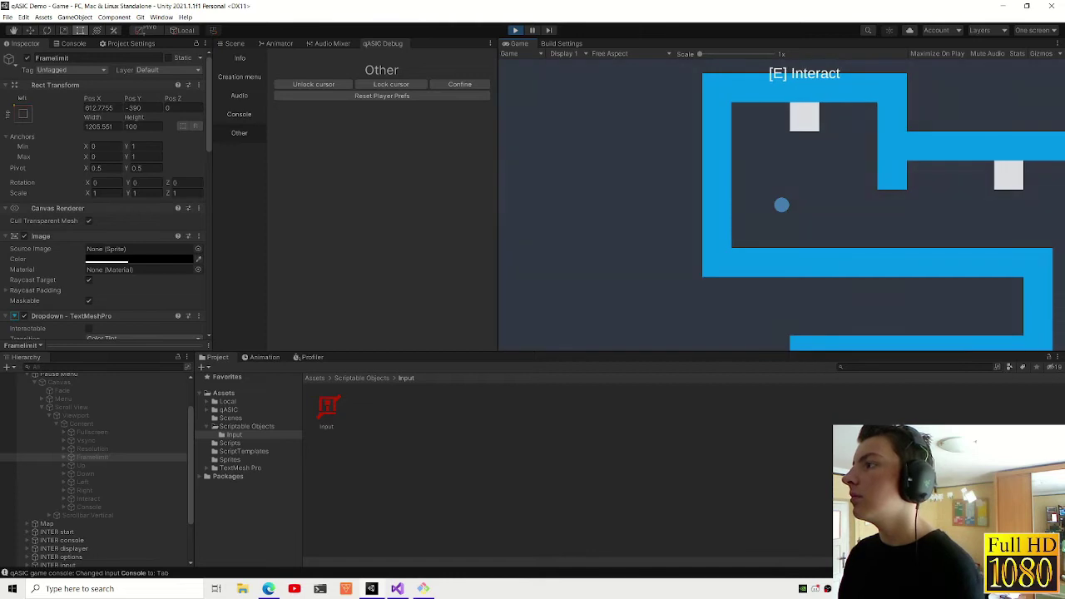
key("Escape")
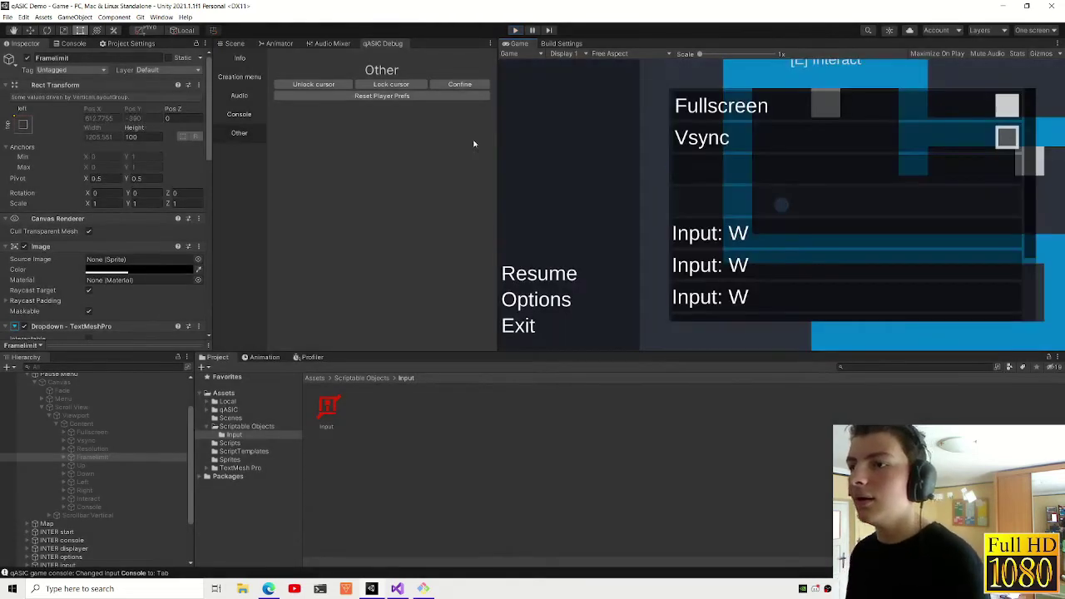
scroll(102, 408, "up", 2)
left_click(36, 443)
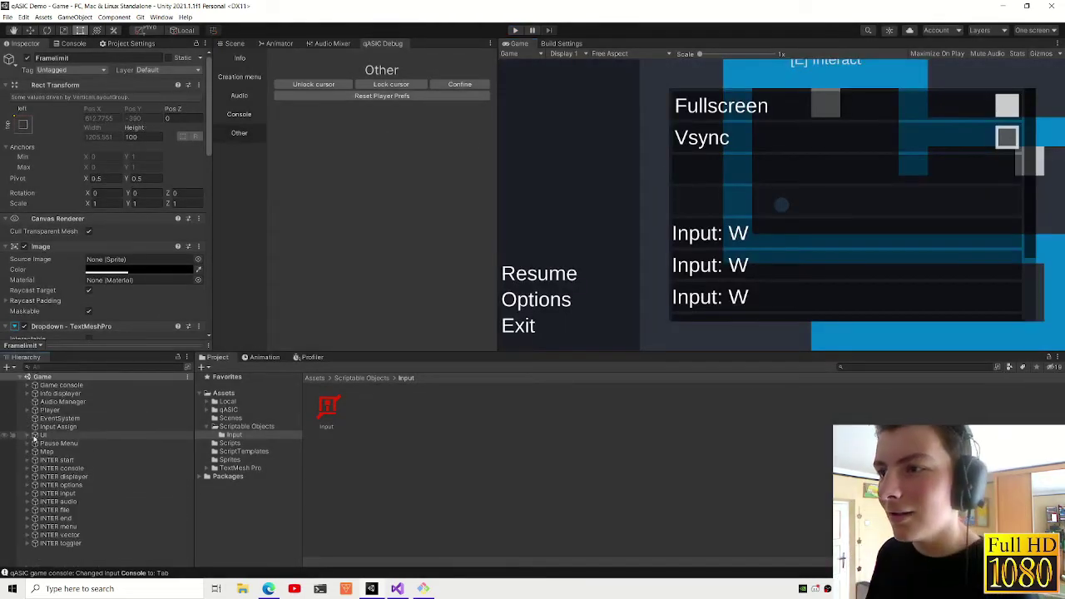
- Remove the Static Toggler Basic component from Game console
left_click(60, 386)
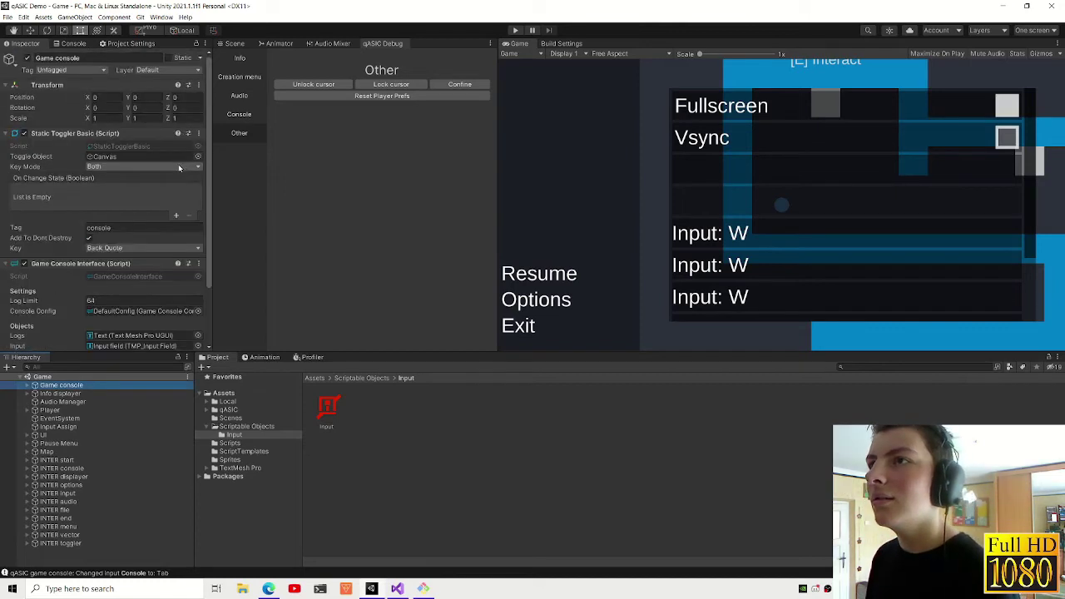
left_click(198, 133)
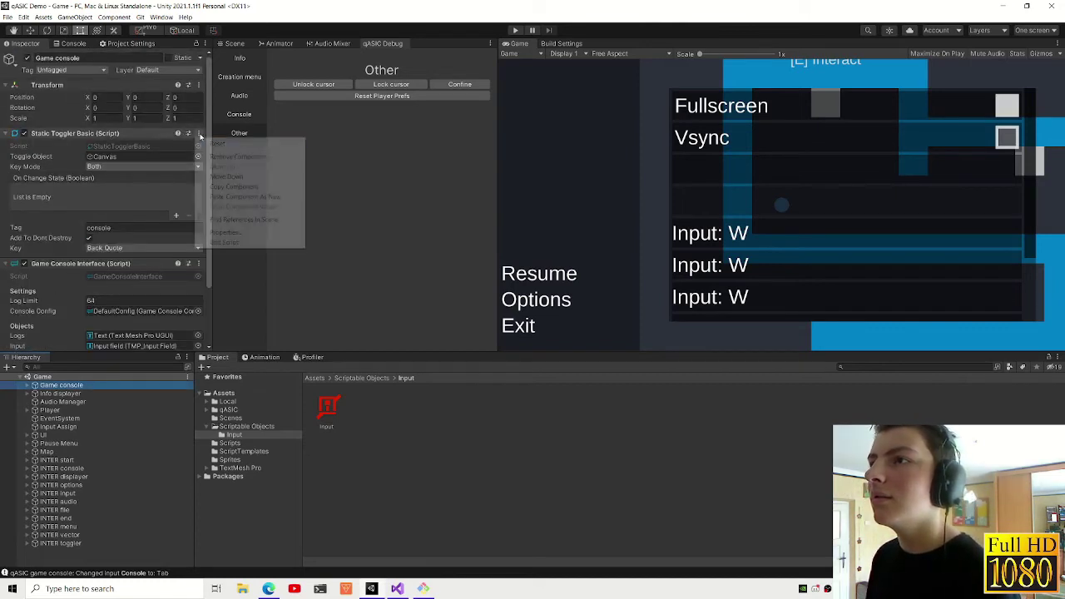
left_click(238, 156)
- Add a Toggler Remappable with Key Name Console, then start Play mode
left_click(105, 280)
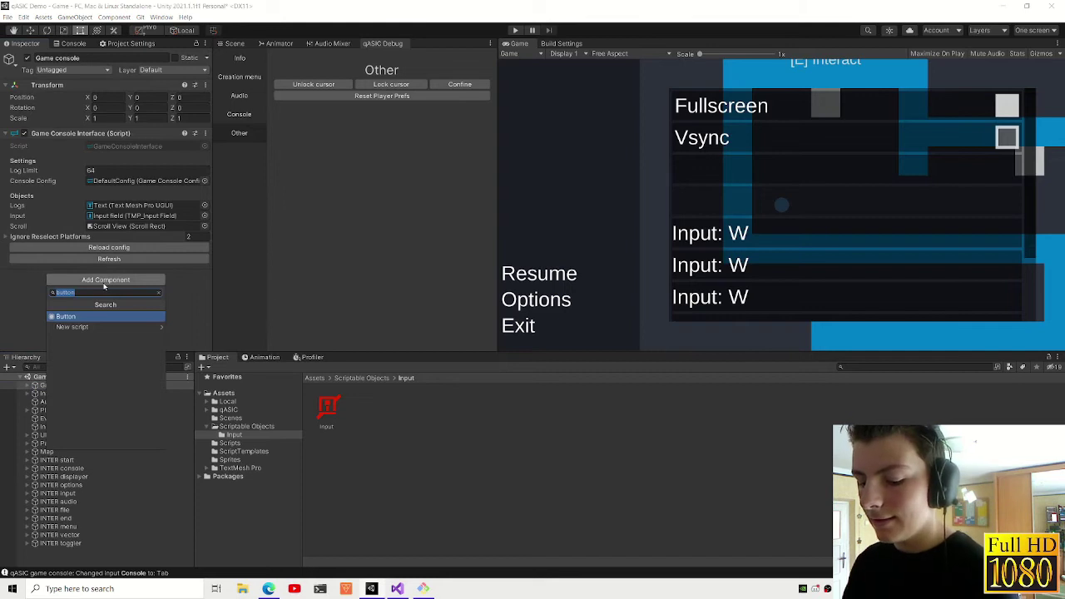
type("toggler")
key("Down")
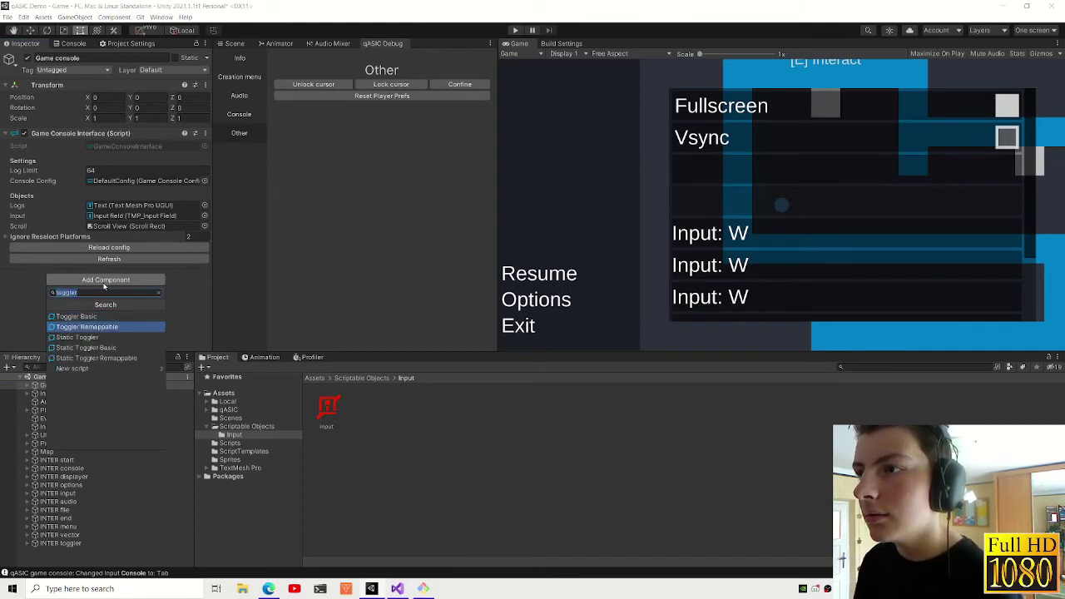
key("Return")
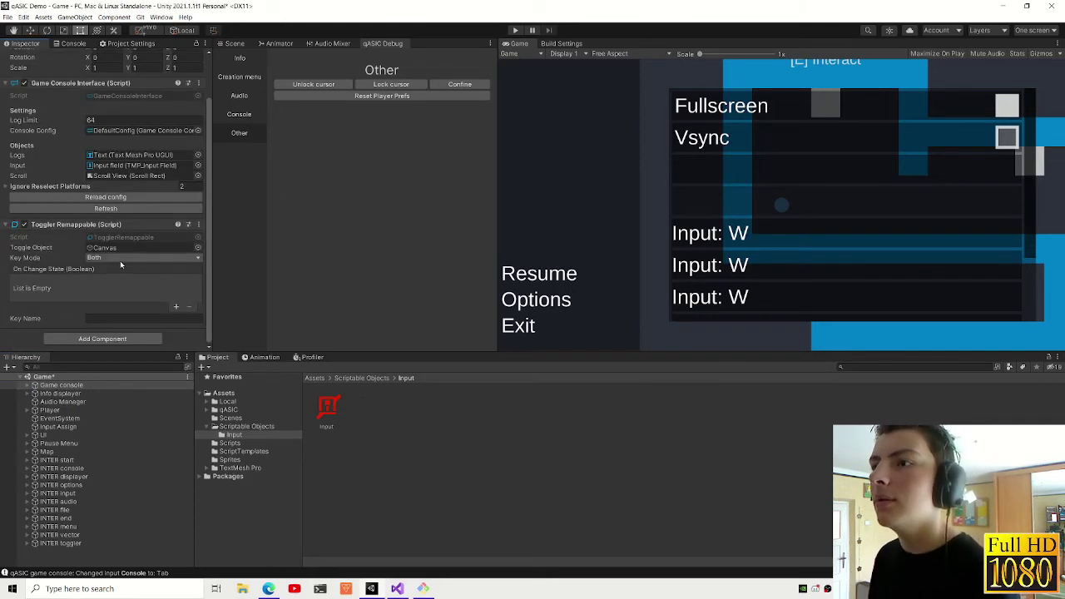
left_click(111, 317)
type("Cons")
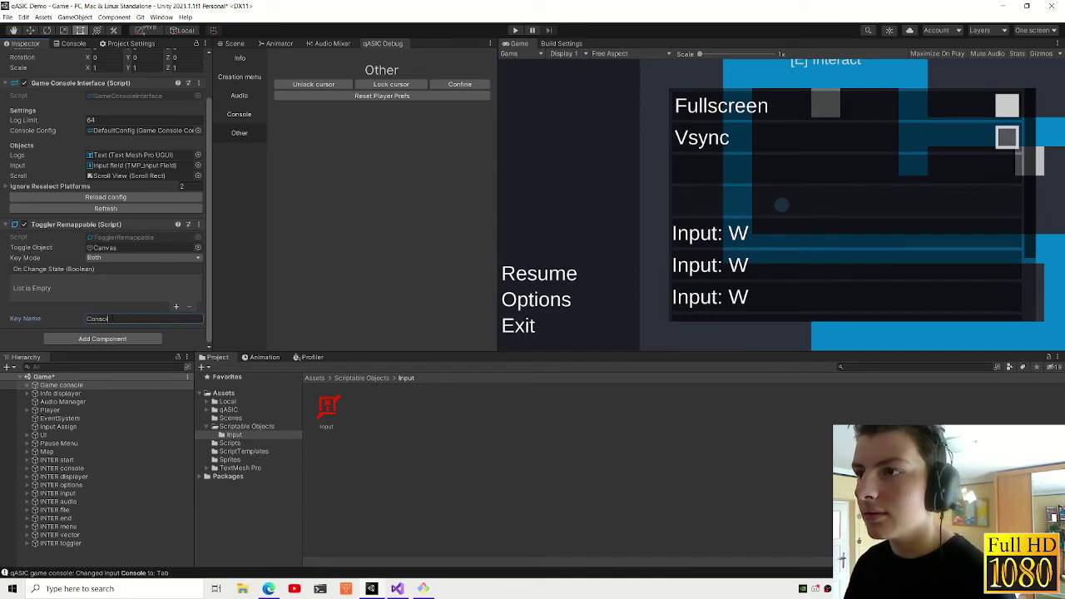
type("ole")
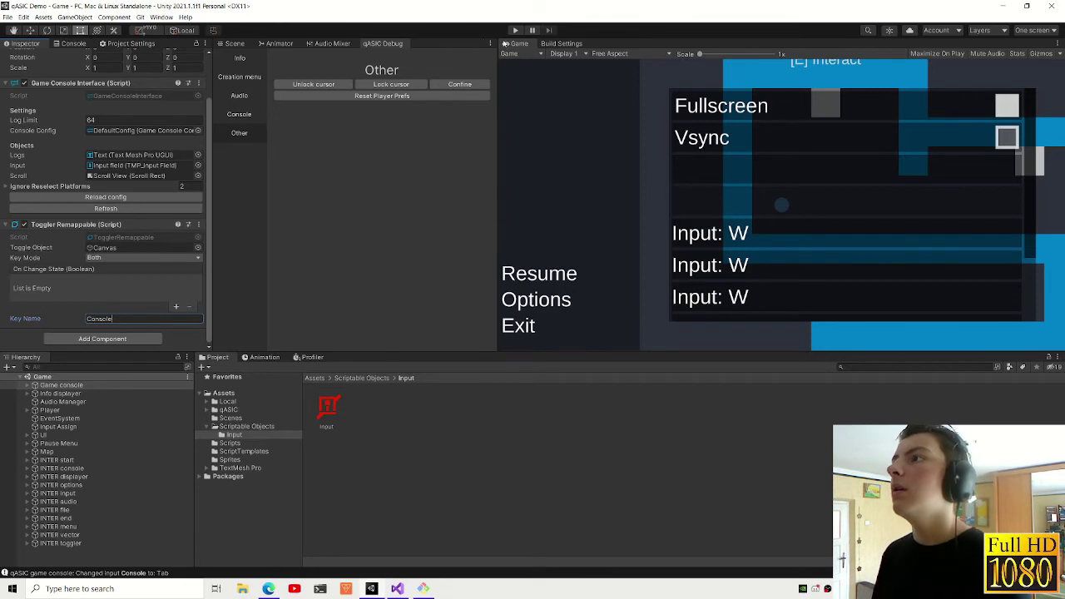
key("ctrl+p")
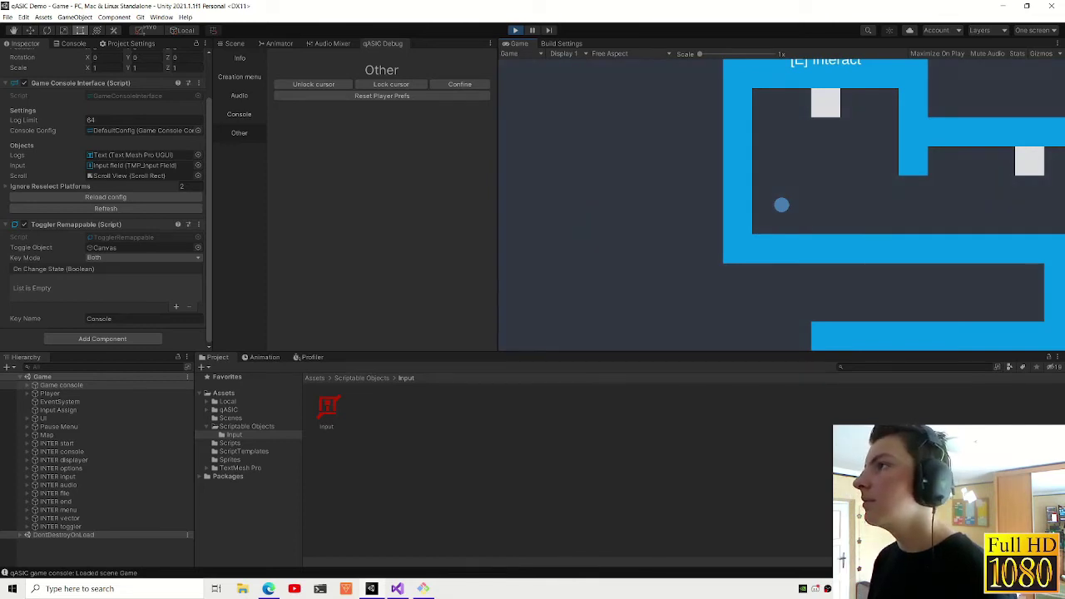
- In the running game, rebind Console to Tab, open the console with Tab, then stop playing
key("Escape")
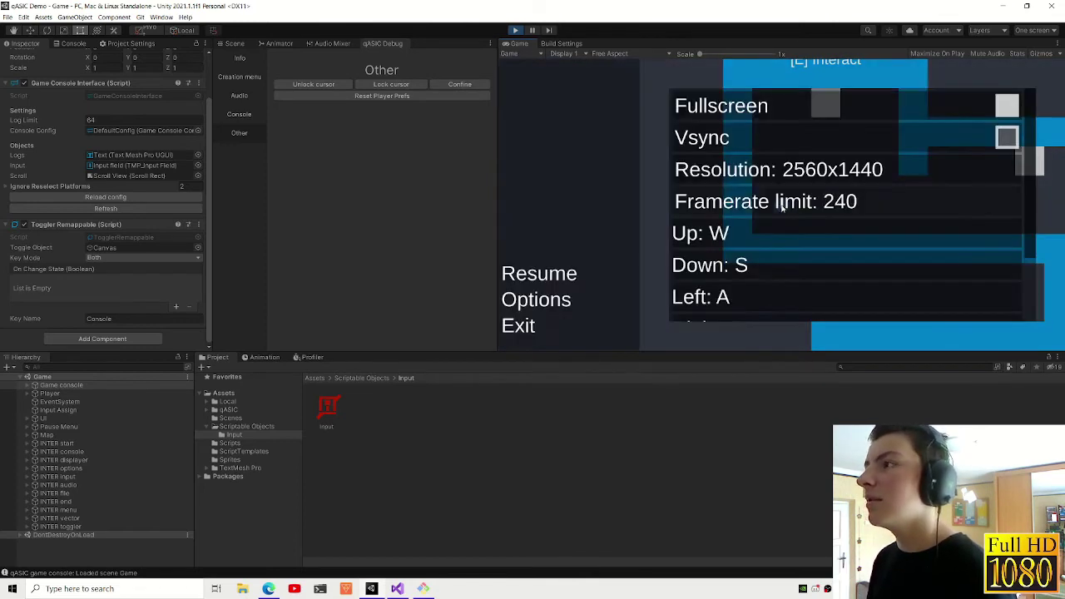
scroll(770, 263, "down", 3)
left_click(775, 305)
key("Tab")
left_click(537, 275)
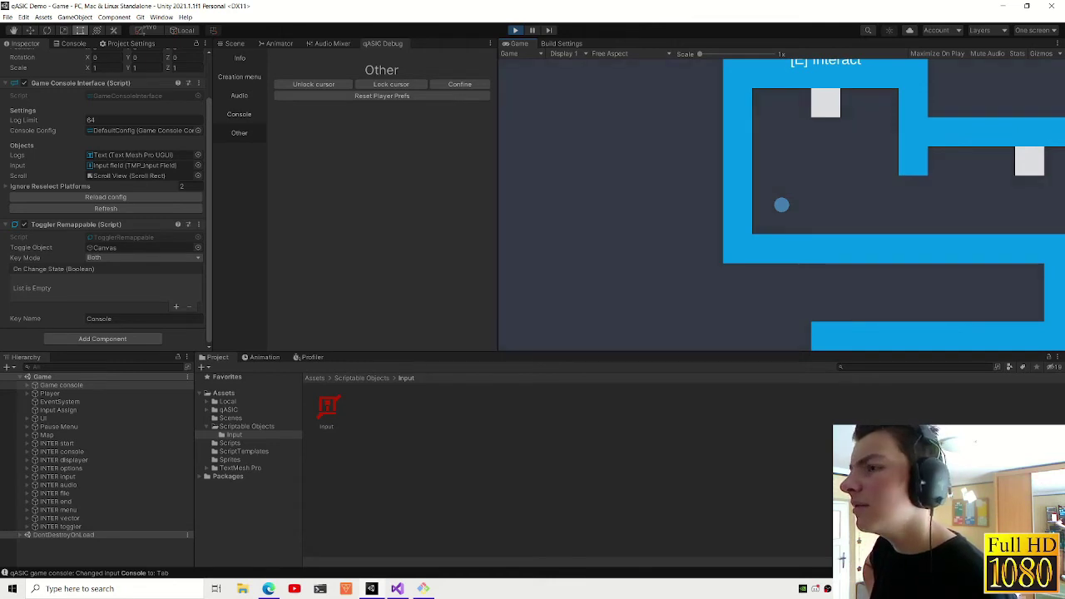
key("Tab")
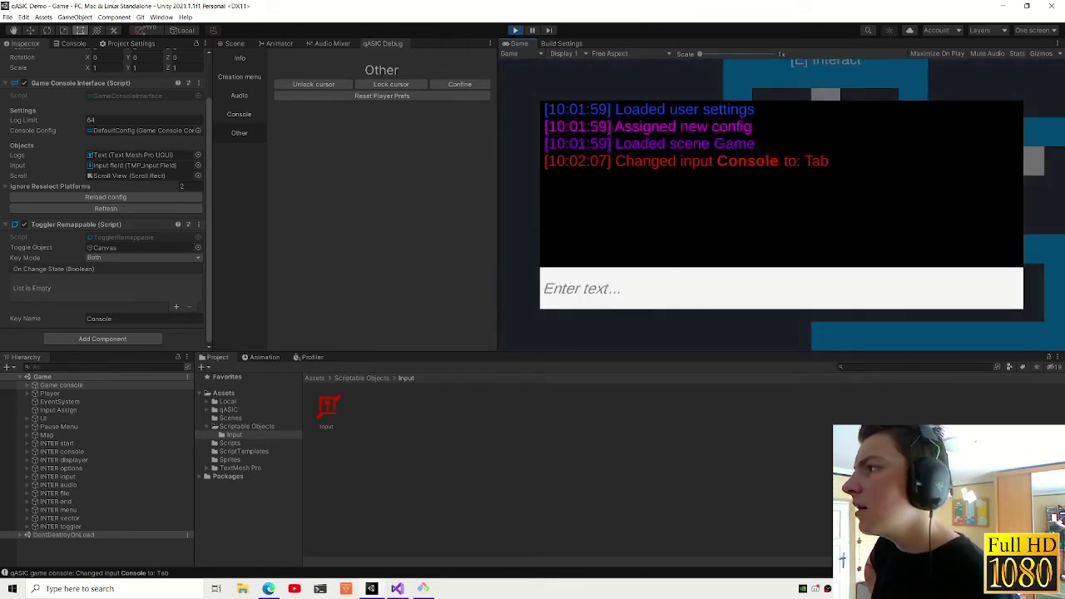
key("ctrl+p")
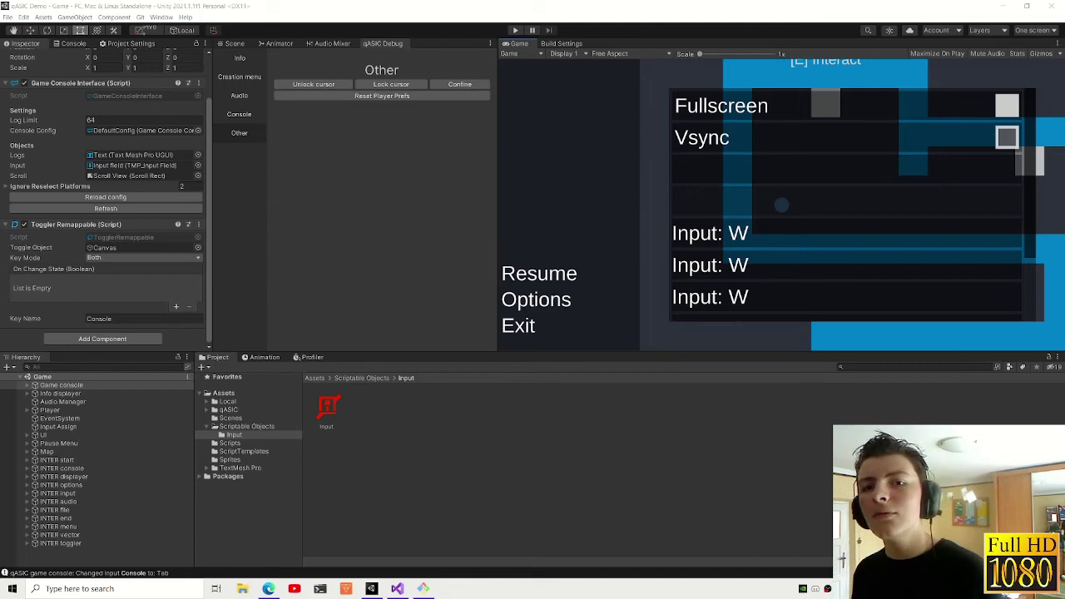
- Show the Input preset's bindings, select its qASIC/Input.txt save path, and switch to Trello
left_click(82, 562)
left_click(327, 412)
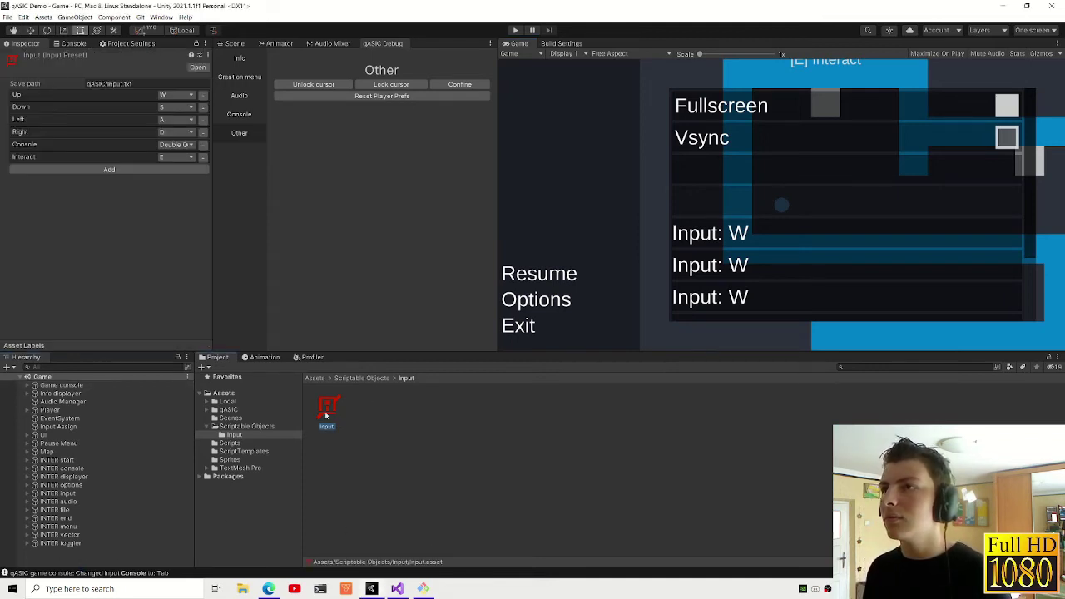
left_click(94, 83)
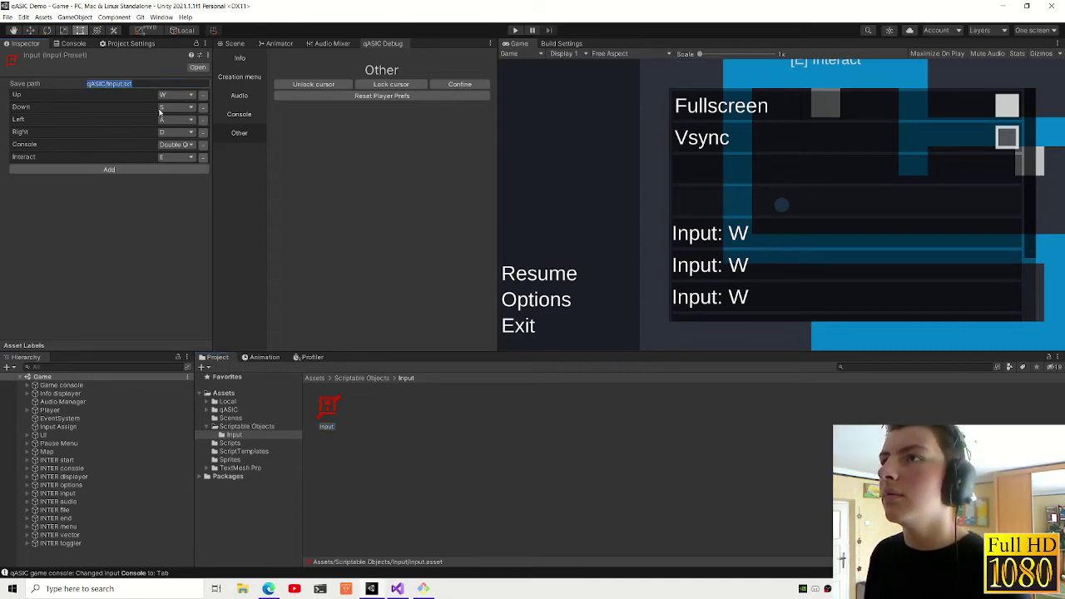
left_click(268, 588)
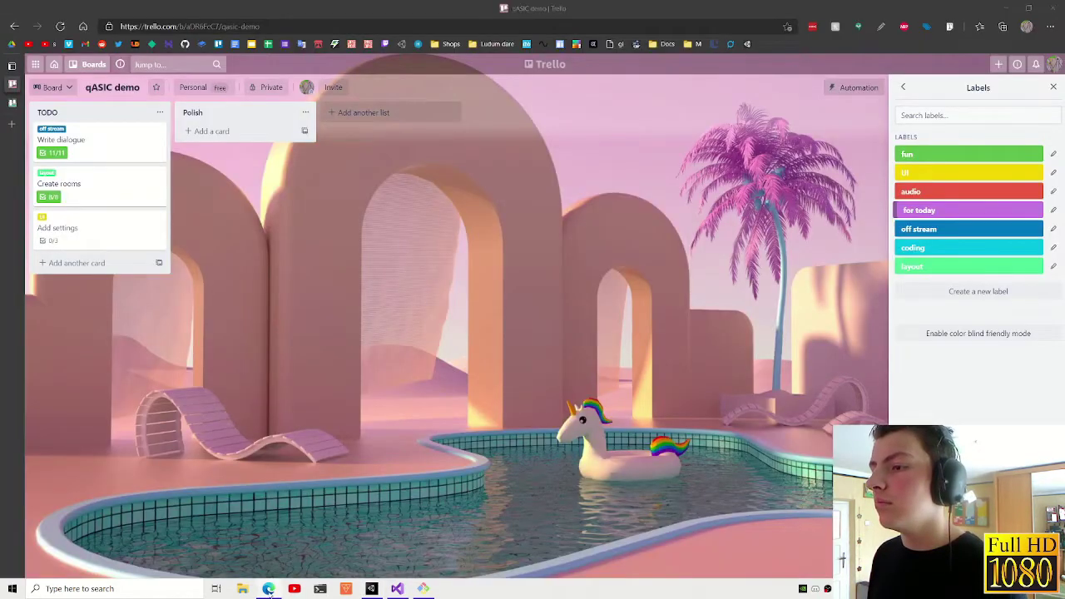
- Bring the qASIC demo Trello board forward to review its TODO tasks
left_click(268, 589)
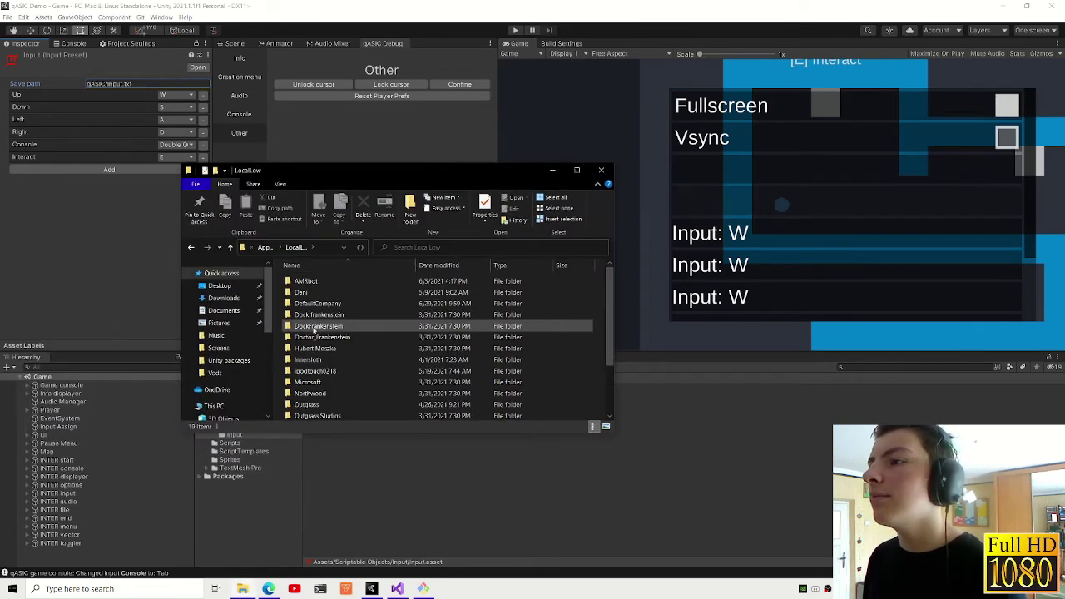
- From LocalLow, open DefaultCompany > qASIC Demo > qASIC to find Setting-editor.txt, then return to Unity
left_click(344, 314)
double_click(343, 313)
left_click(252, 247)
left_click(283, 248)
left_click(347, 304)
double_click(348, 304)
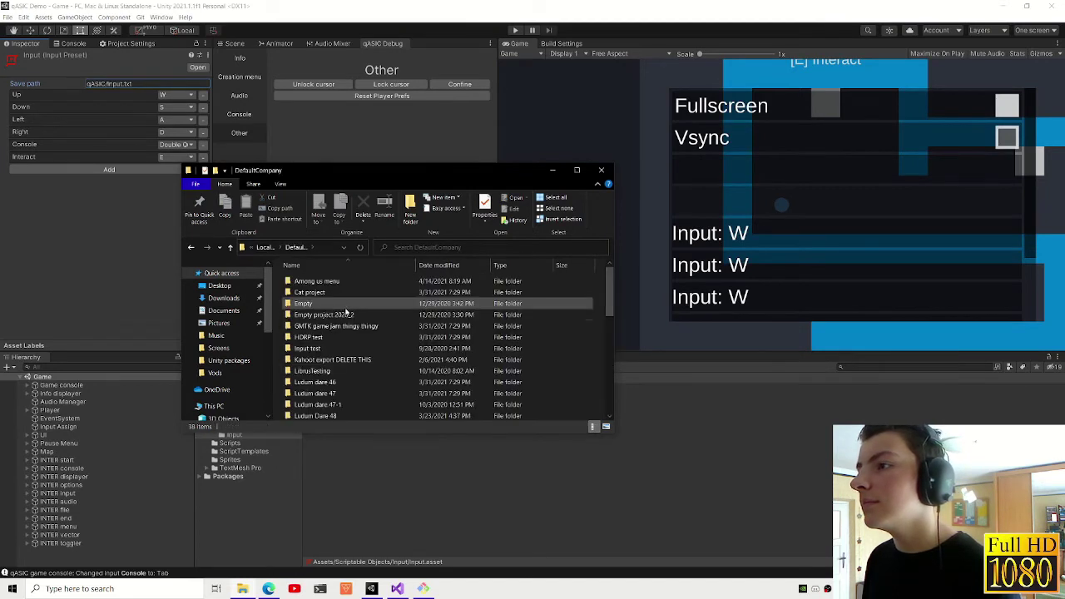
scroll(350, 362, "down", 5)
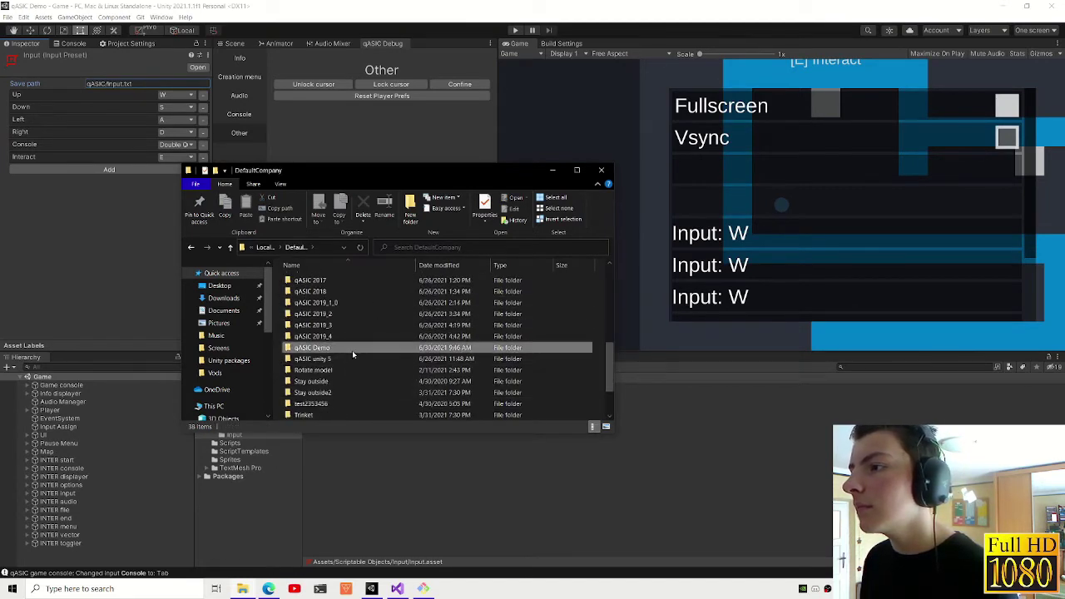
double_click(352, 349)
double_click(313, 283)
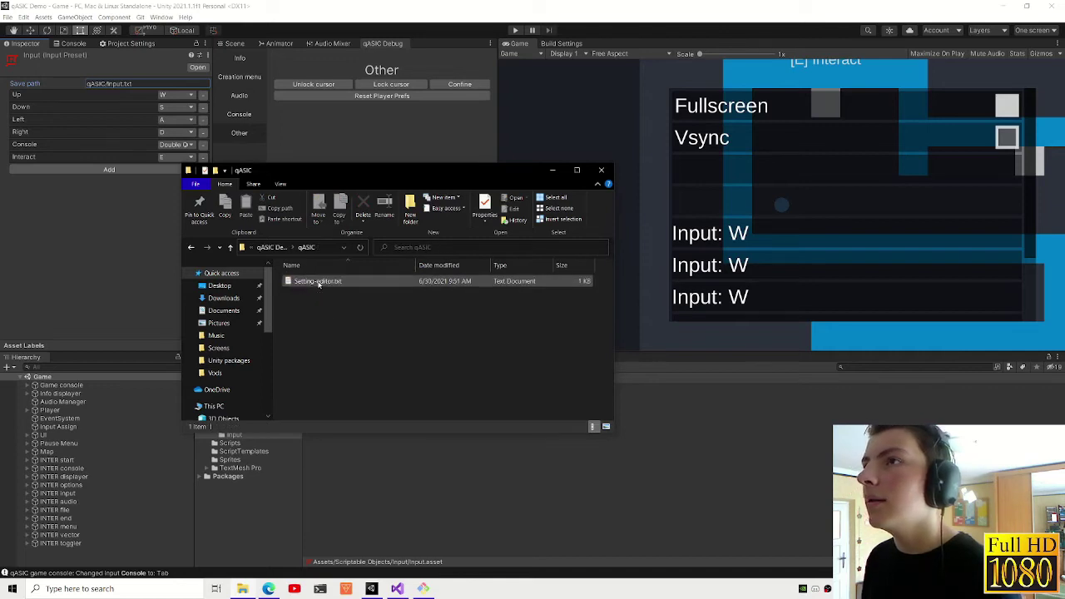
left_click(69, 226)
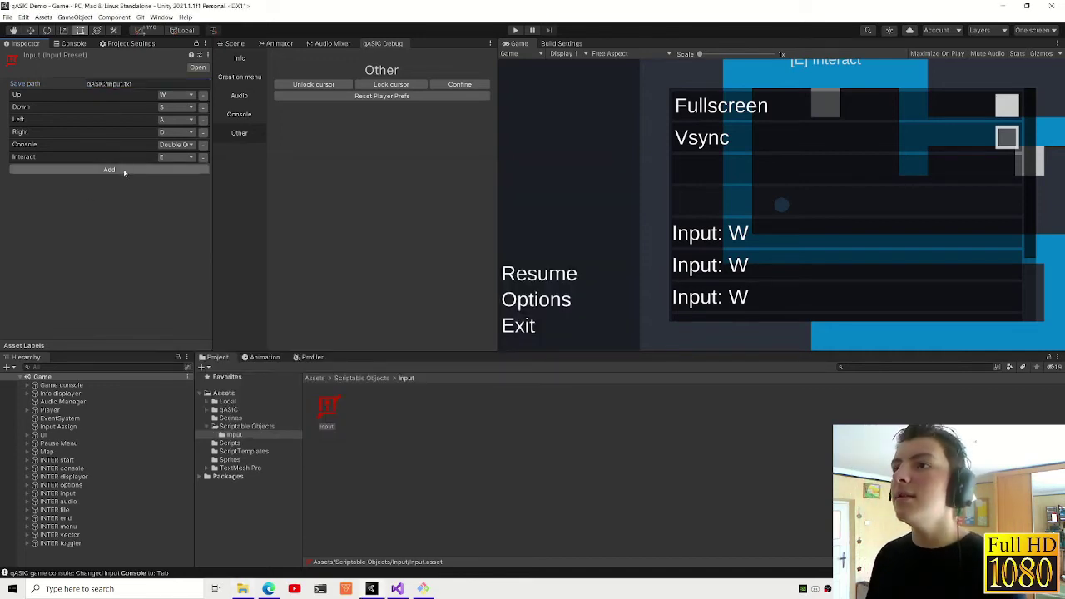
- Browse Info displayer and UI, then fully expand Pause Menu in the Hierarchy
left_click(27, 395)
left_click(34, 403)
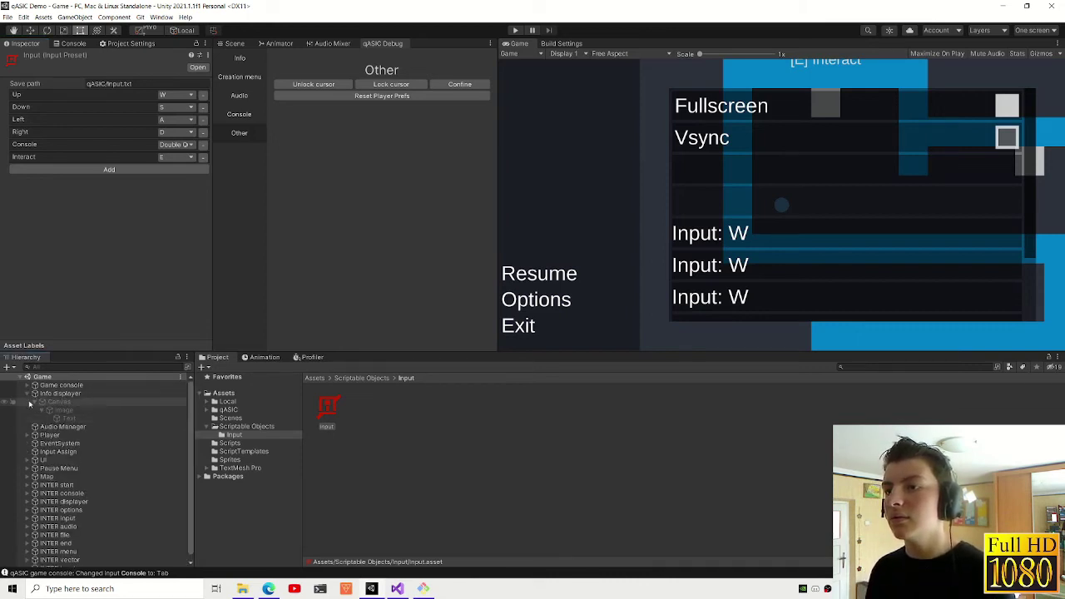
left_click(27, 393)
left_click(27, 435)
left_click(34, 444)
left_click(27, 435)
left_click(27, 444)
left_click(34, 452, "alt")
- Select the Console option entry and open its InputAssign script for editing
scroll(97, 481, "down", 5)
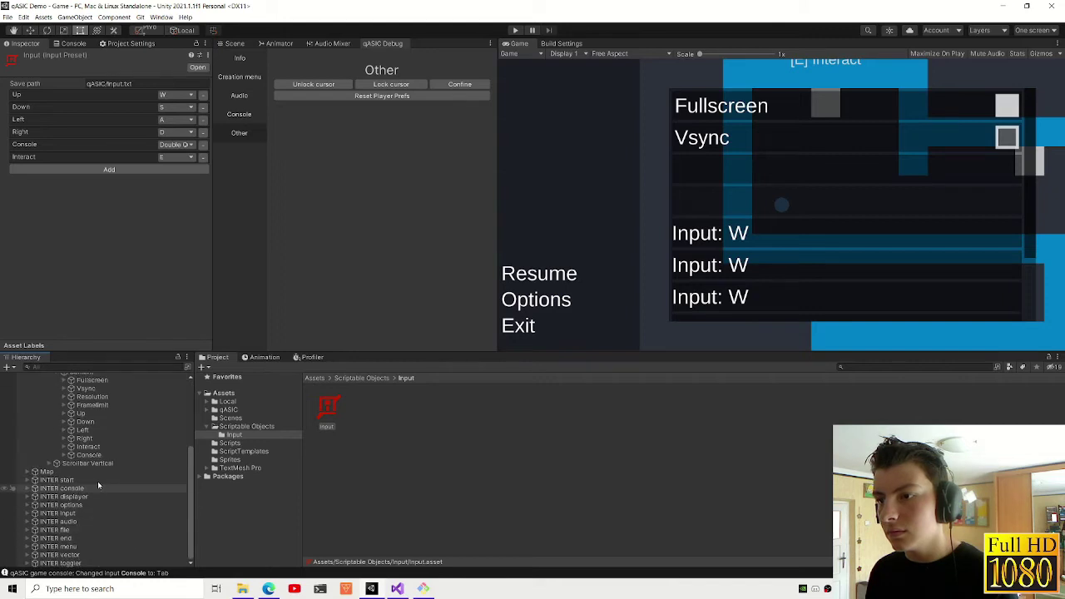
left_click(89, 455)
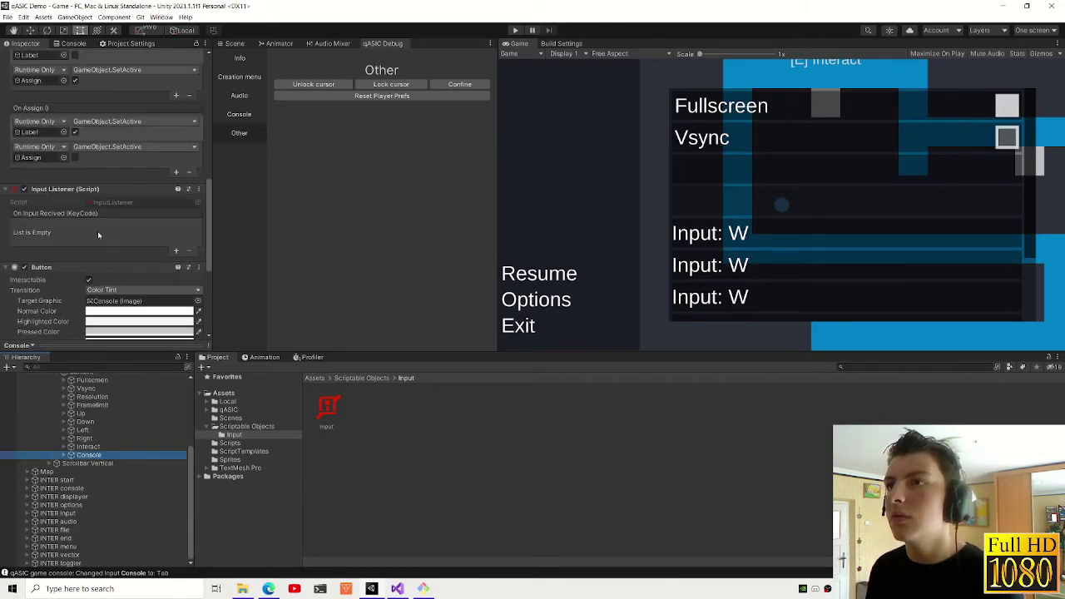
scroll(97, 226, "down", 5)
scroll(98, 220, "up", 3)
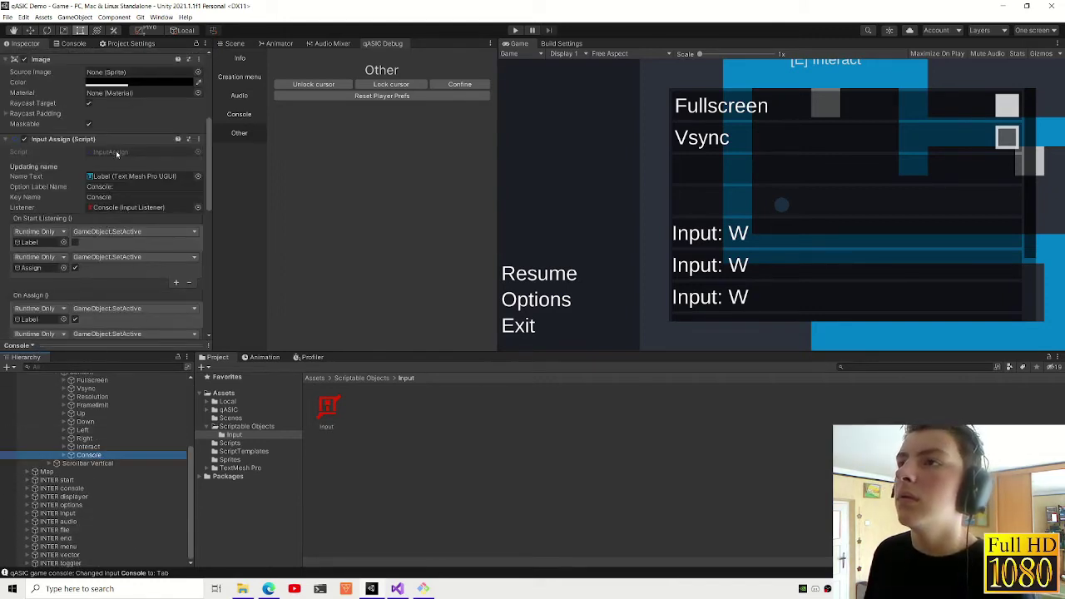
left_click(116, 153)
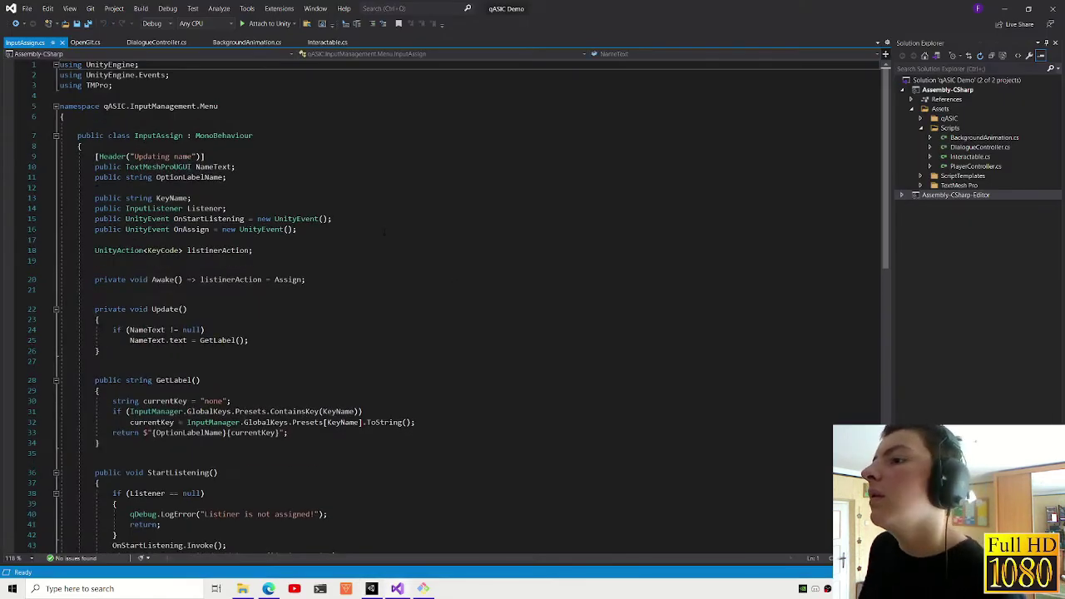
- Follow the ChangeInput call through to the SaveKeys definition in InputManager.cs
scroll(441, 299, "down", 5)
scroll(441, 300, "down", 2)
scroll(441, 300, "down", 1)
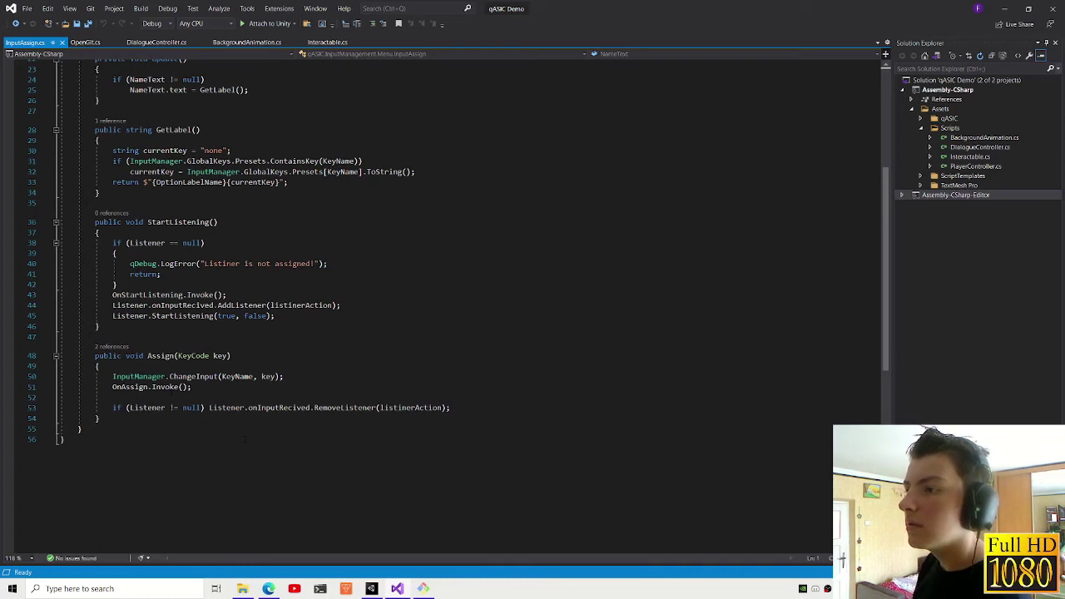
left_click(284, 376)
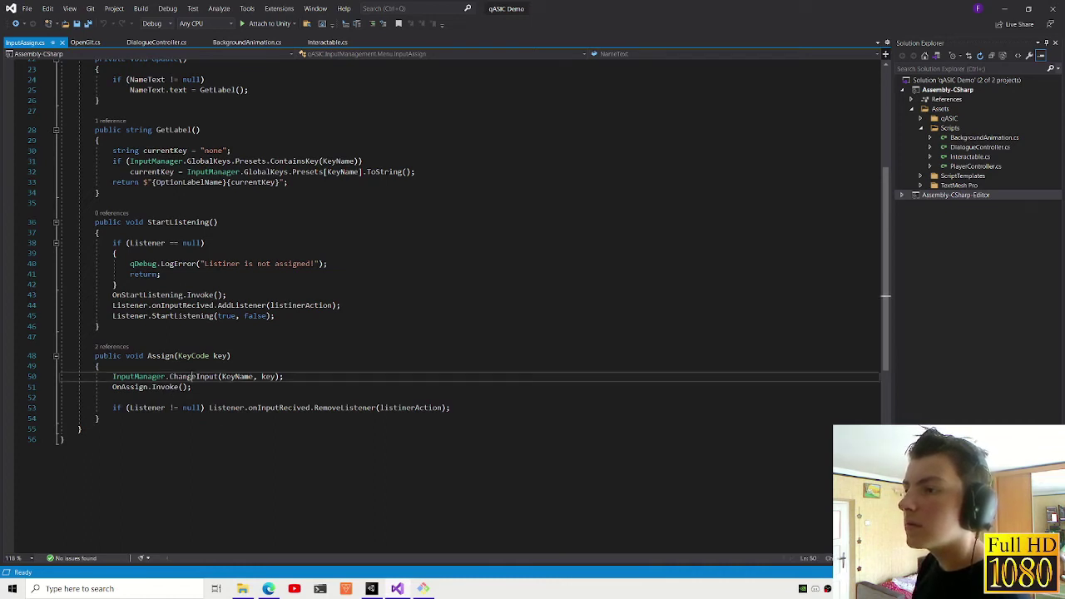
double_click(193, 376)
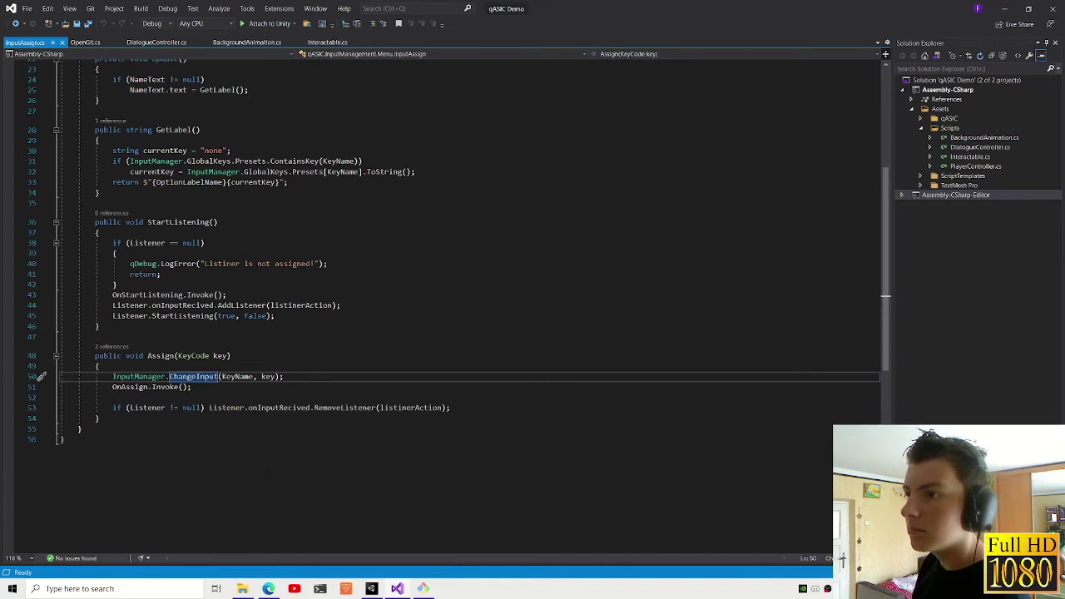
key("F12")
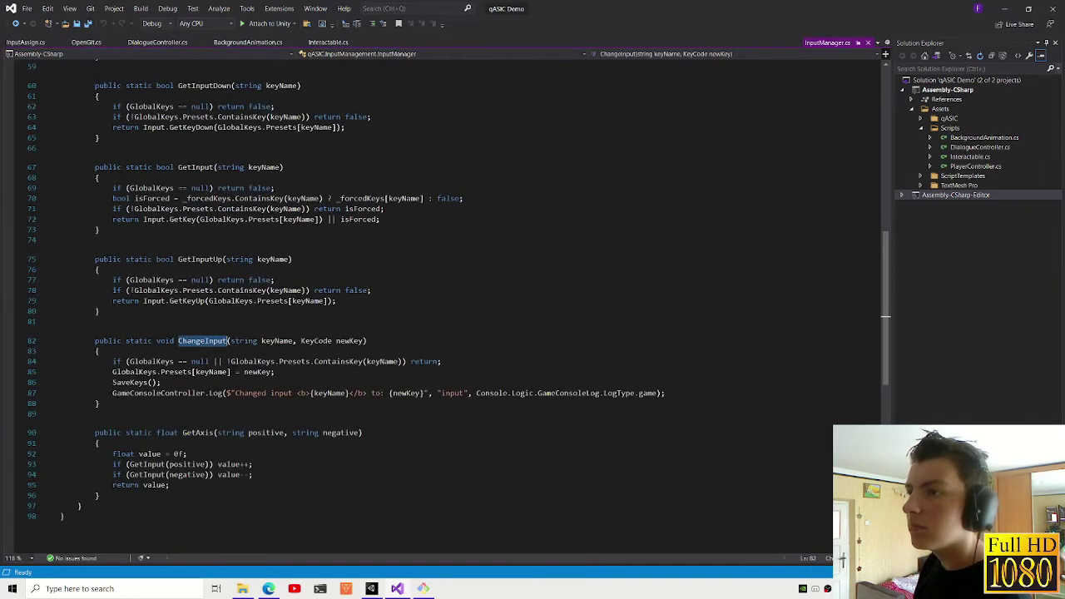
left_click(133, 382)
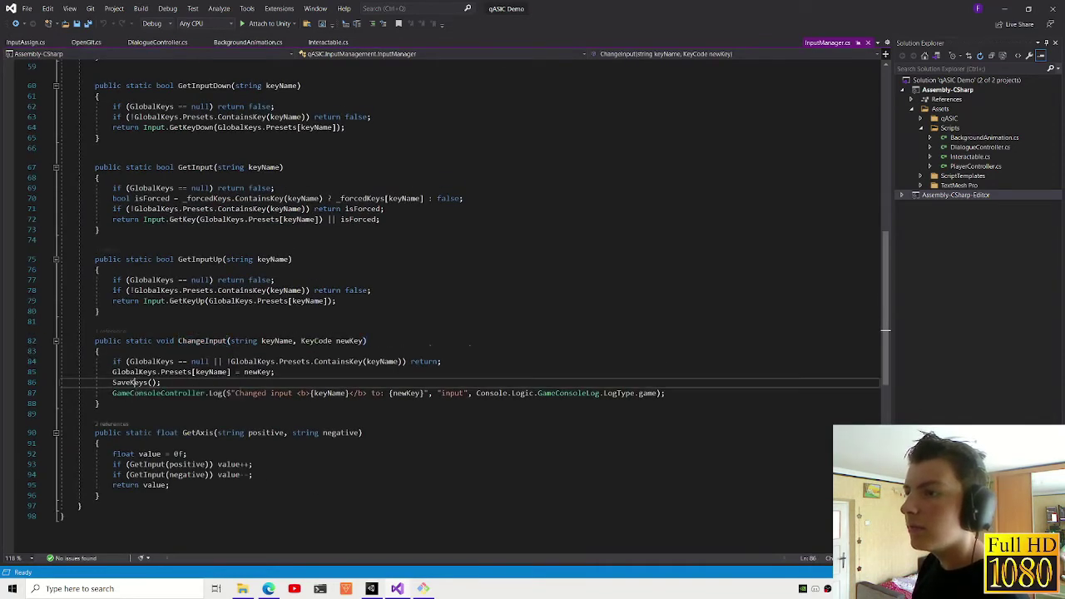
key("F12")
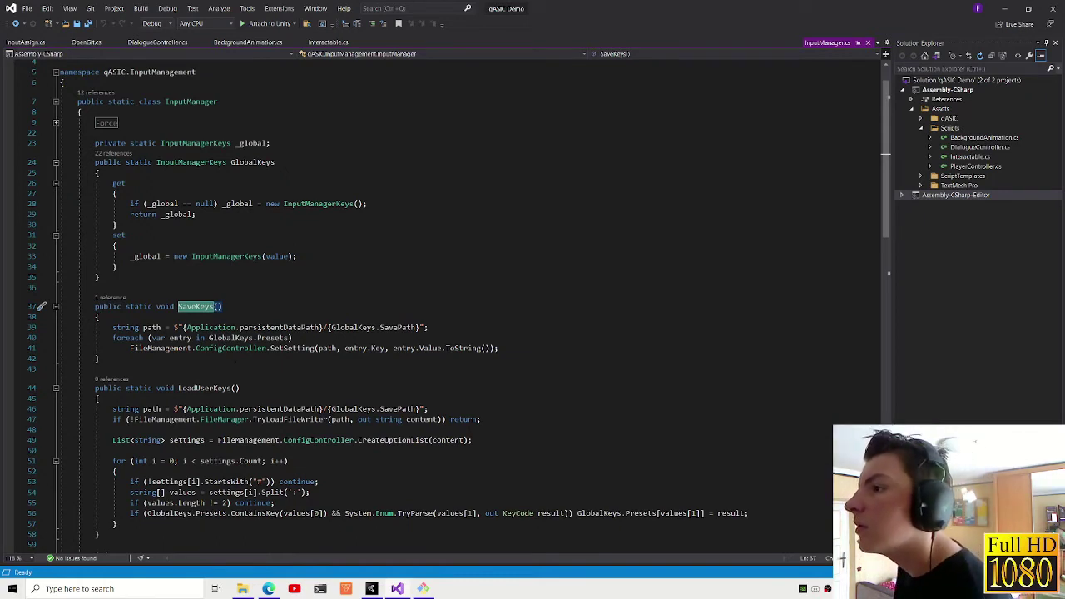
- Add a Debug.Log(path); line to SaveKeys right after the save-path line (line 39)
left_click(292, 338)
left_click(429, 327)
left_click(292, 338)
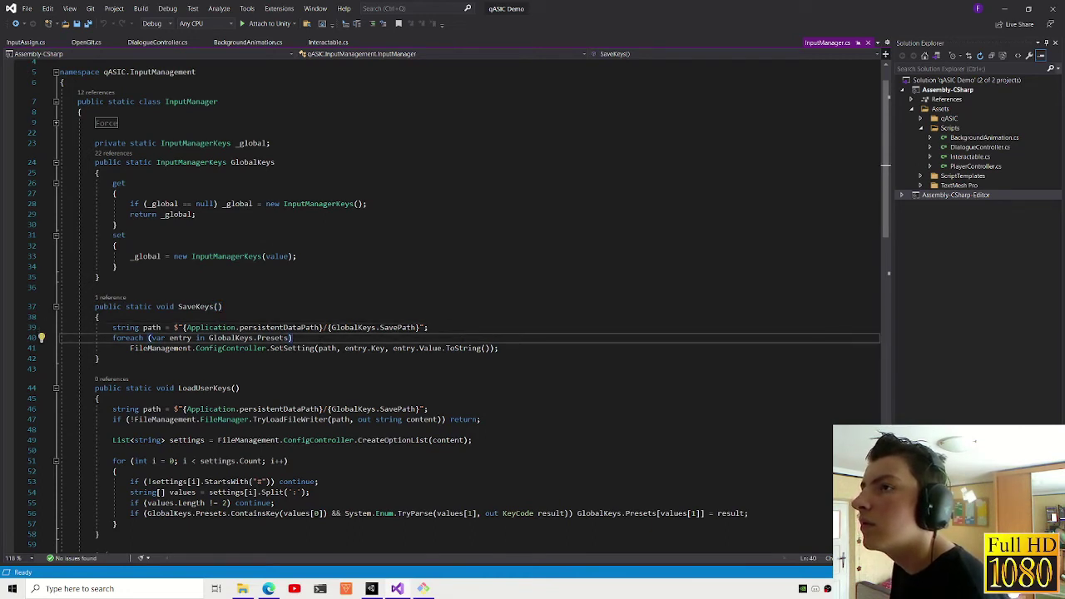
left_click(221, 337)
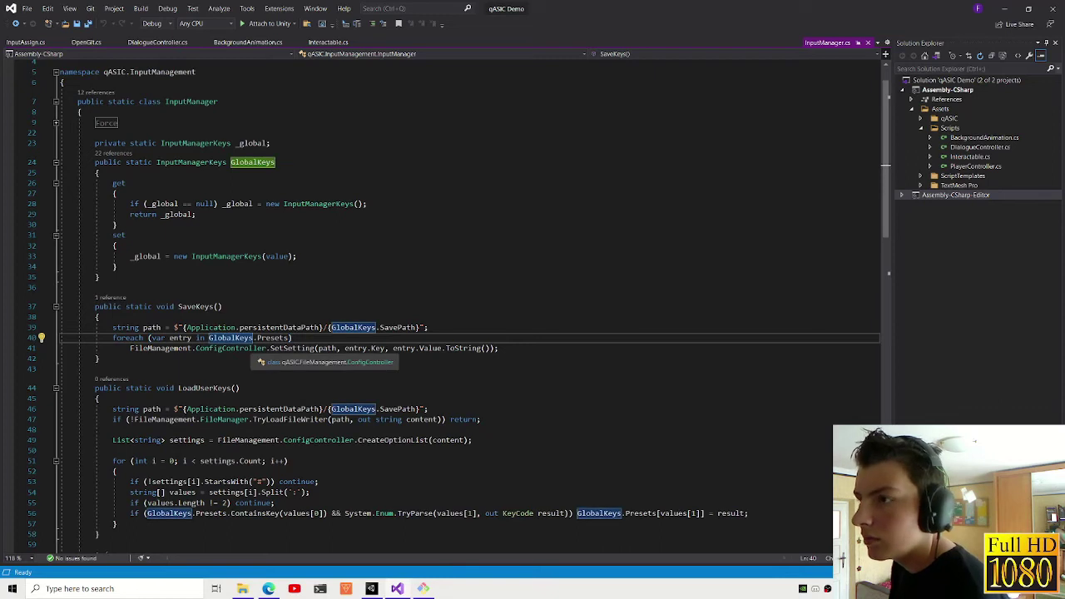
left_click(283, 338)
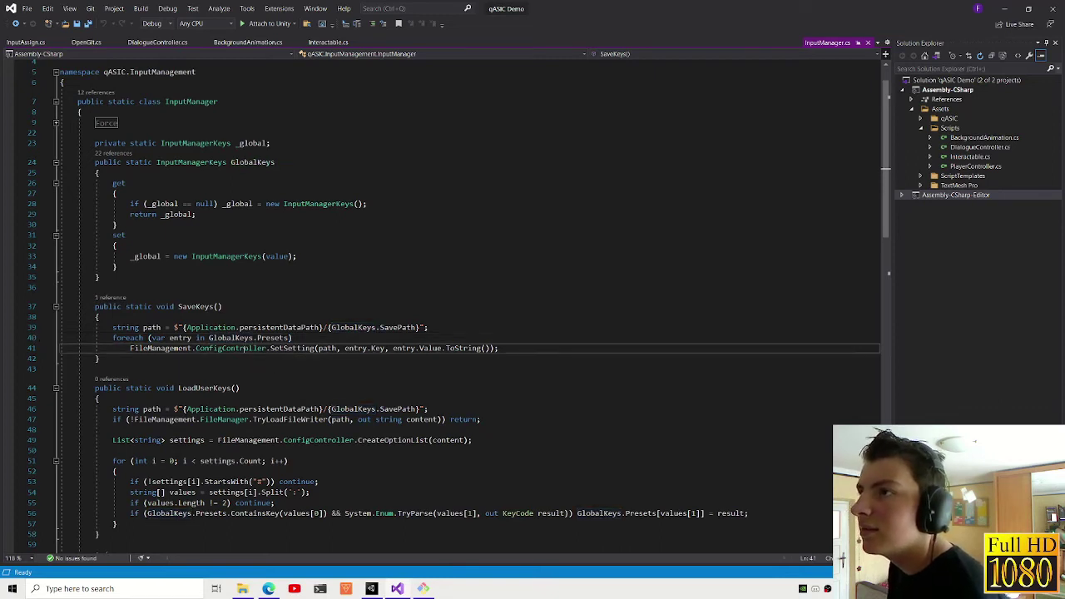
key("ctrl+Left")
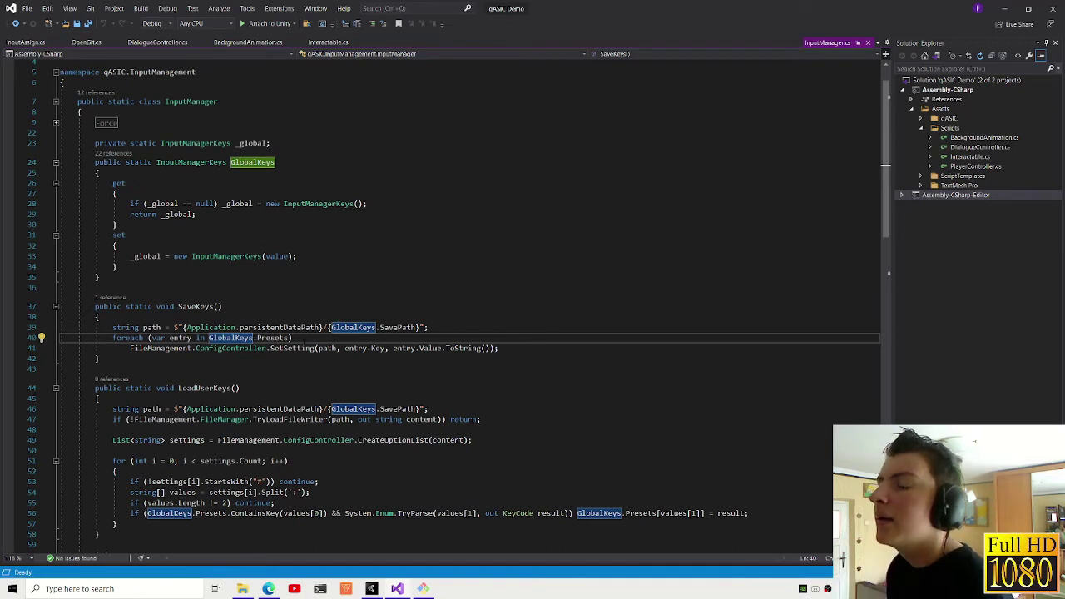
key("Up")
key("End")
key("Return")
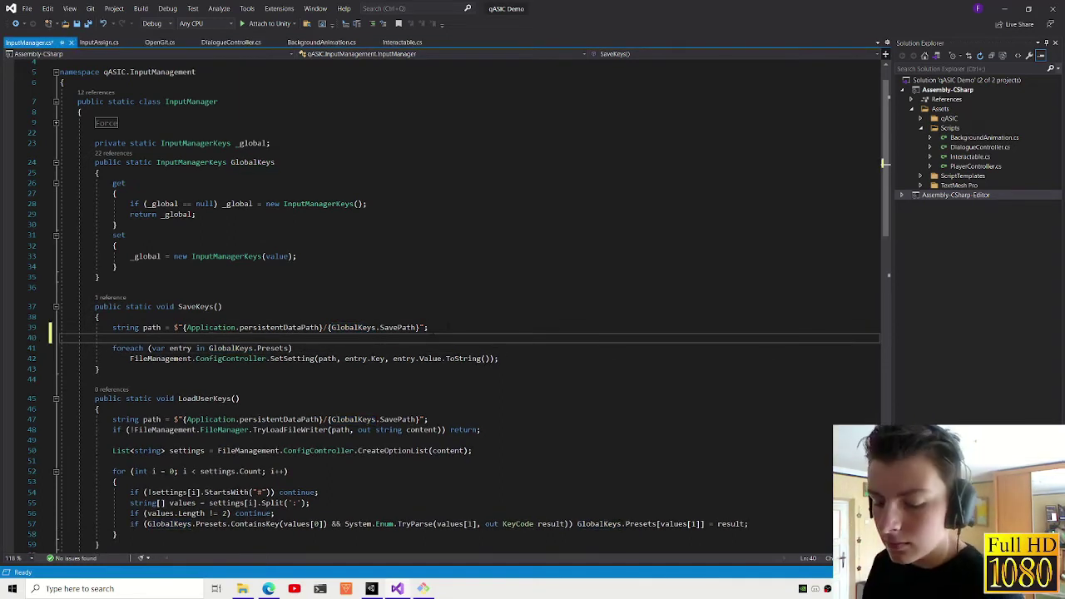
type("Debug.lo")
type("g();")
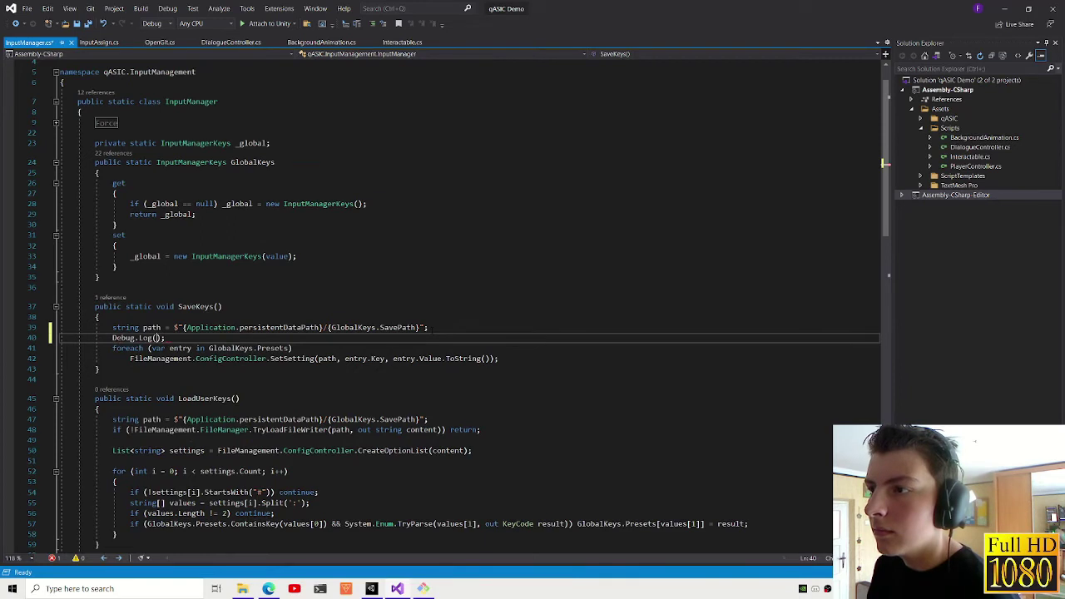
type("ath")
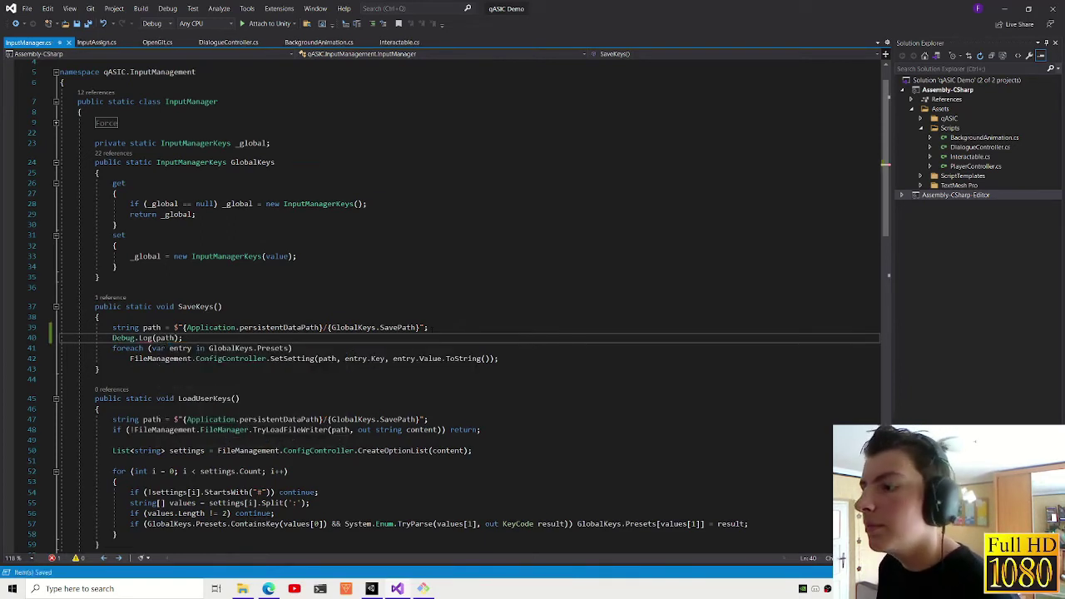
left_click(372, 589)
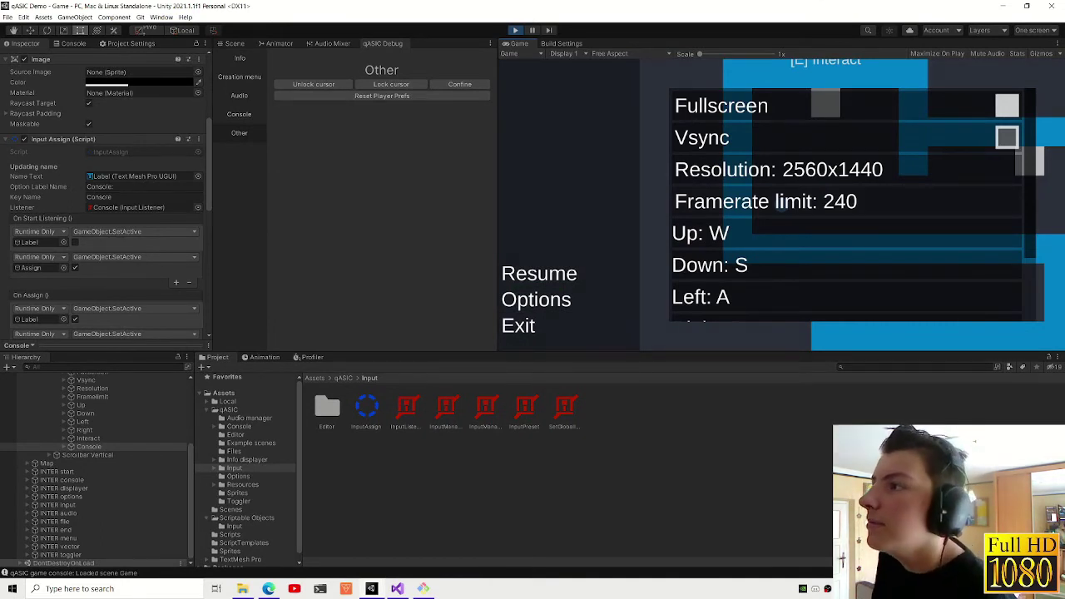
- Rebind the Up control to the up arrow in the running game
left_click(716, 236)
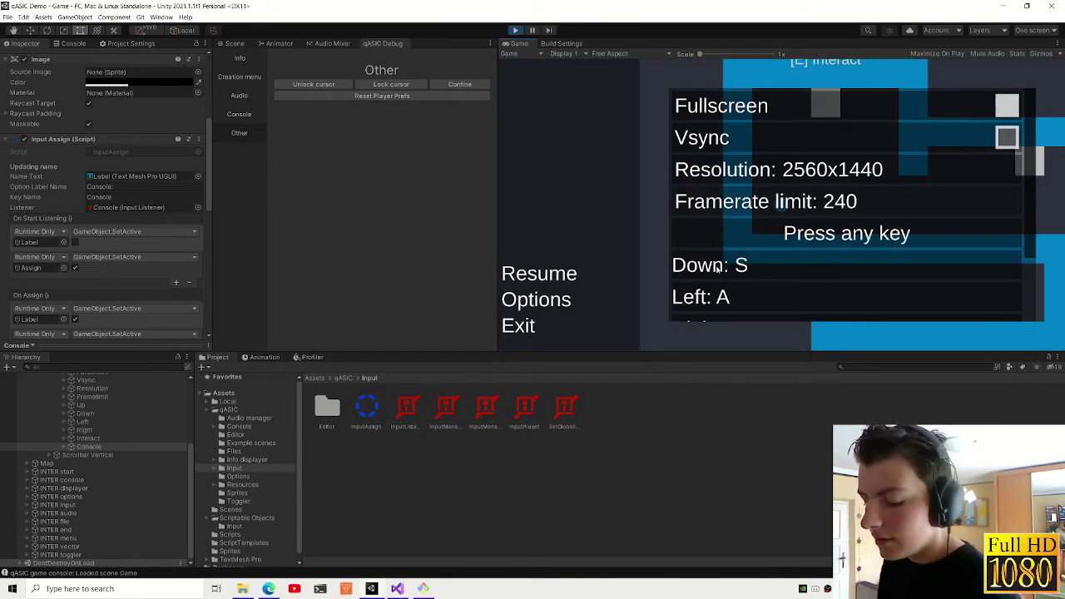
key("Up")
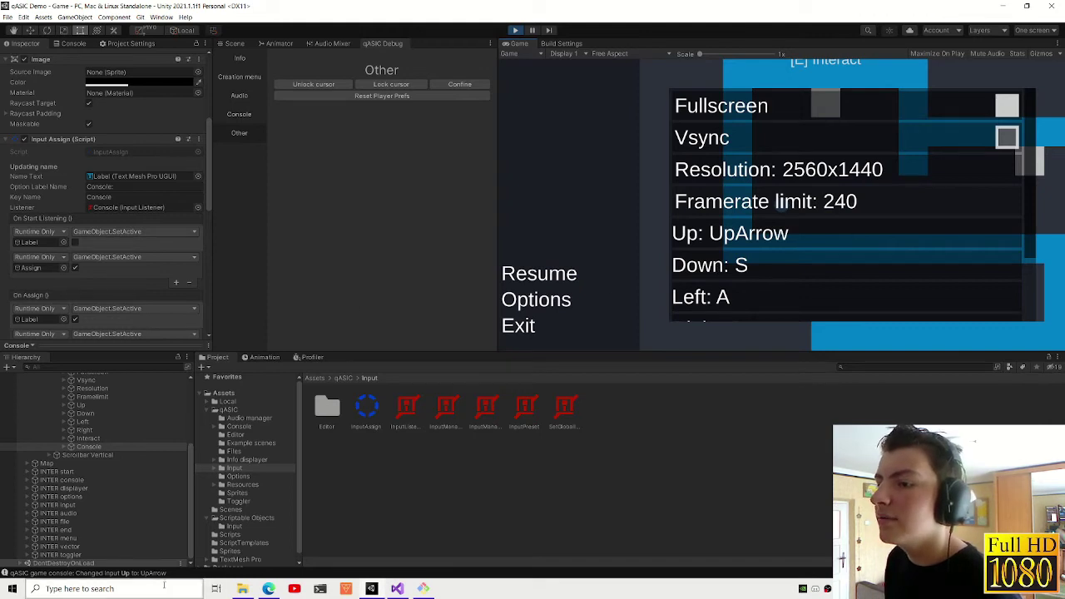
left_click(247, 45)
left_click(382, 43)
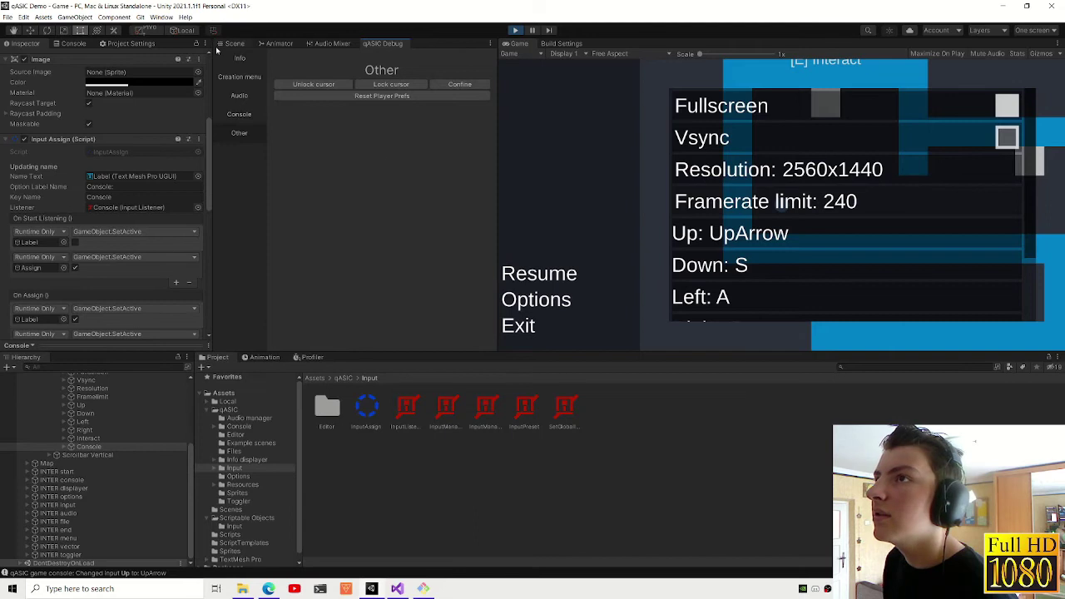
- Select the Console log showing the save path and open that folder in Explorer, then return to Visual Studio
left_click(73, 43)
left_click(91, 133)
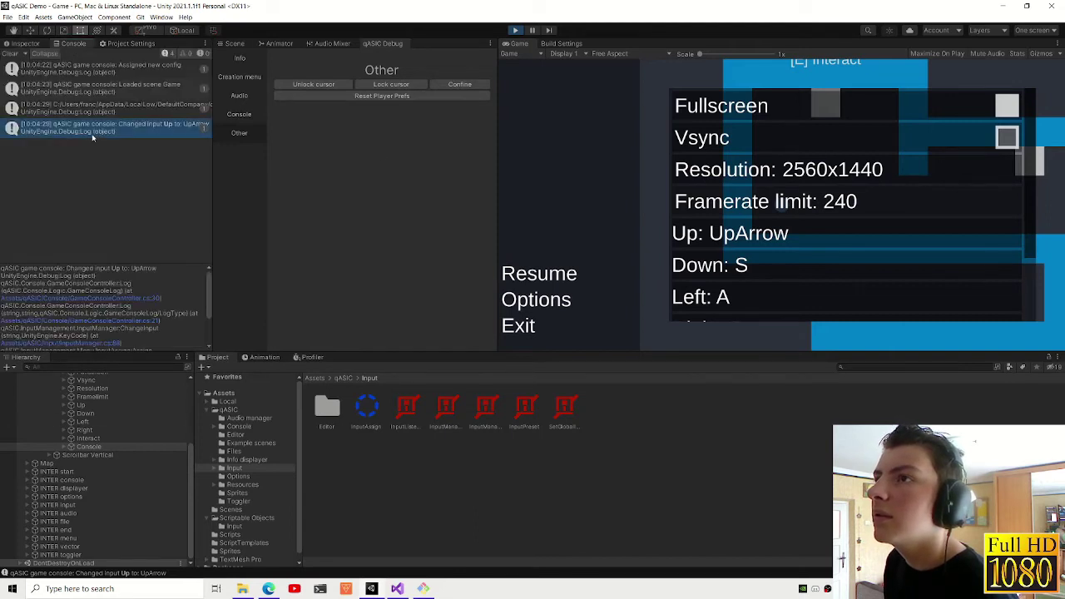
left_click(96, 113)
left_click(58, 277)
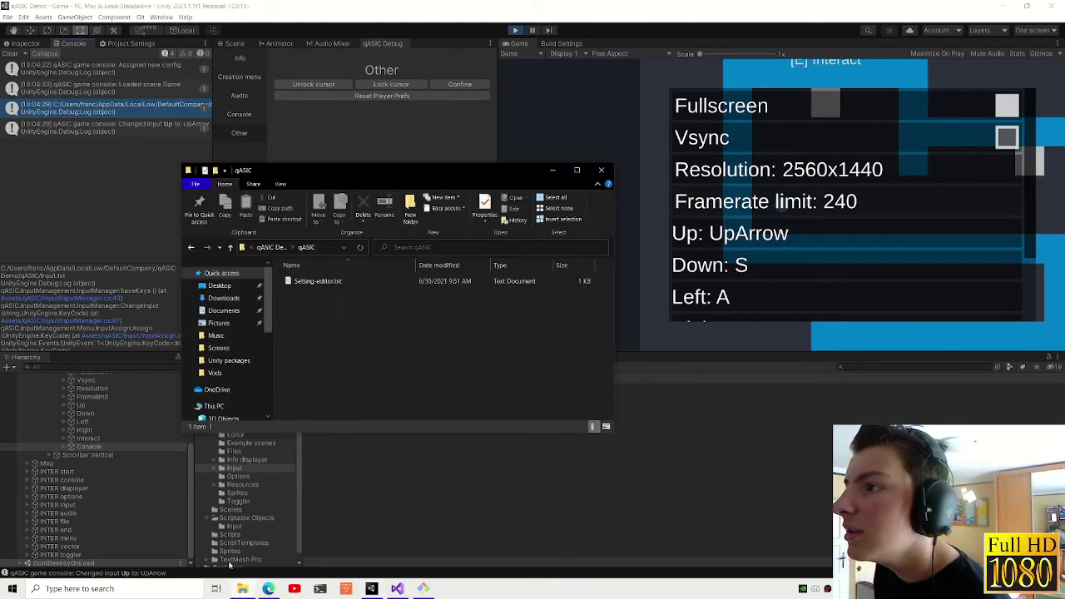
left_click(419, 523)
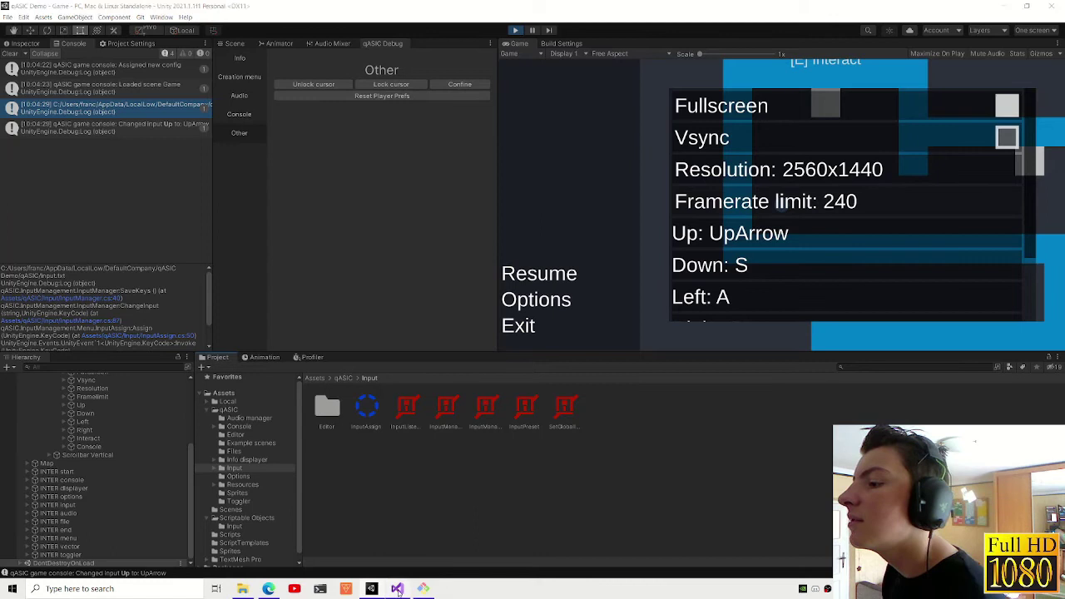
key("alt+Tab")
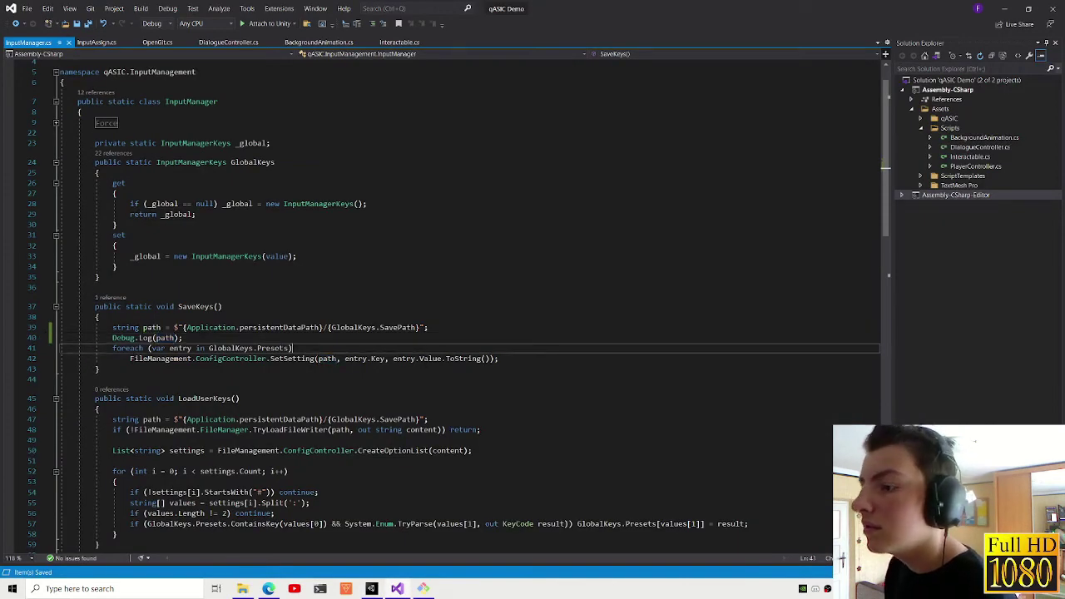
- Check SetSetting's definition, then change the SaveKeys call to ConfigController.SetSettingFromFile
left_click(298, 358)
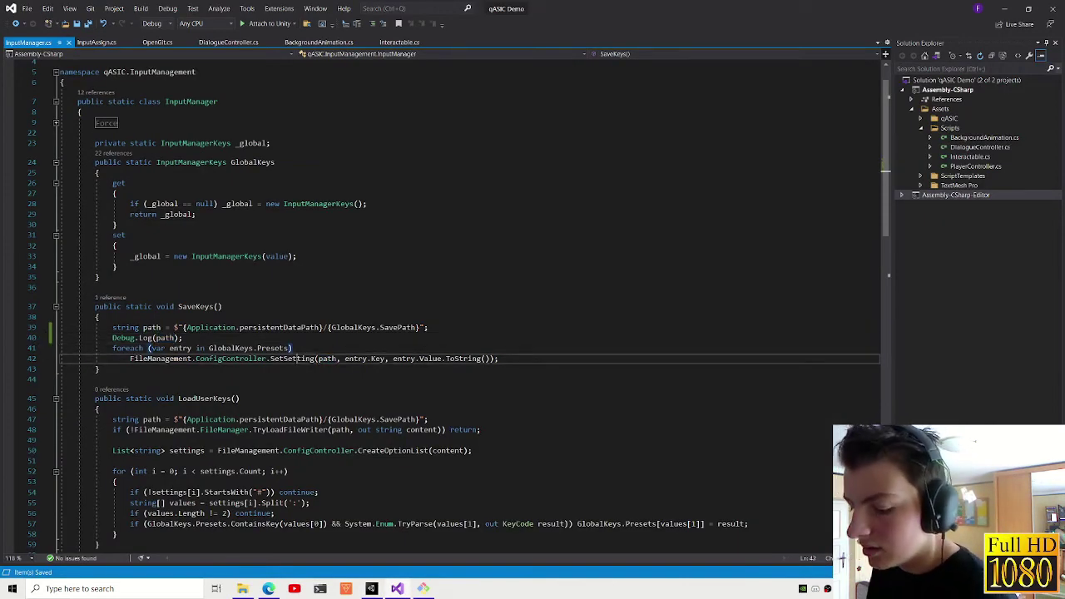
key("F12")
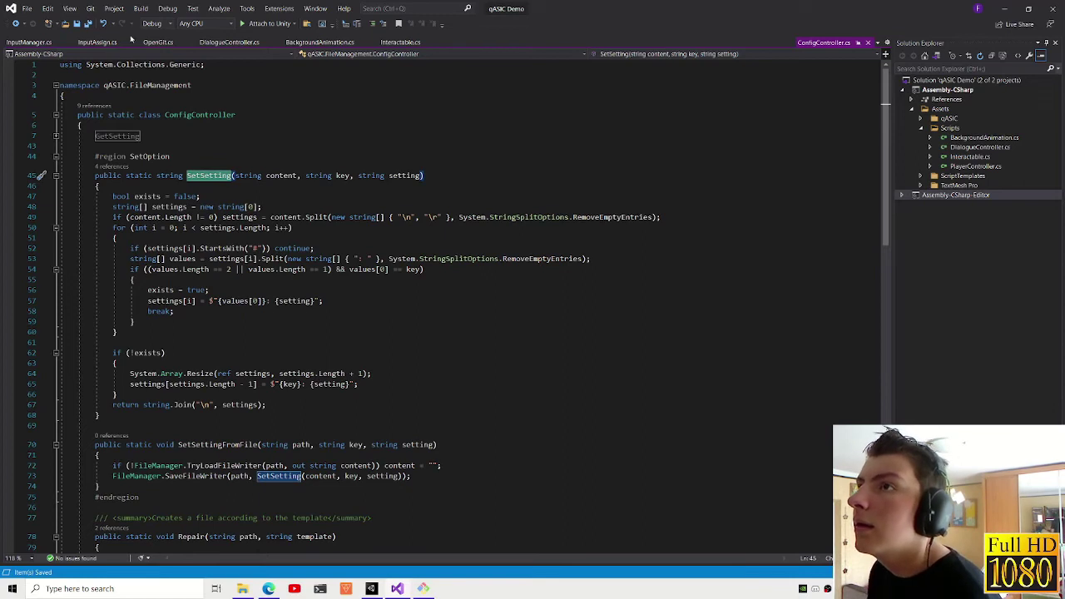
left_click(41, 43)
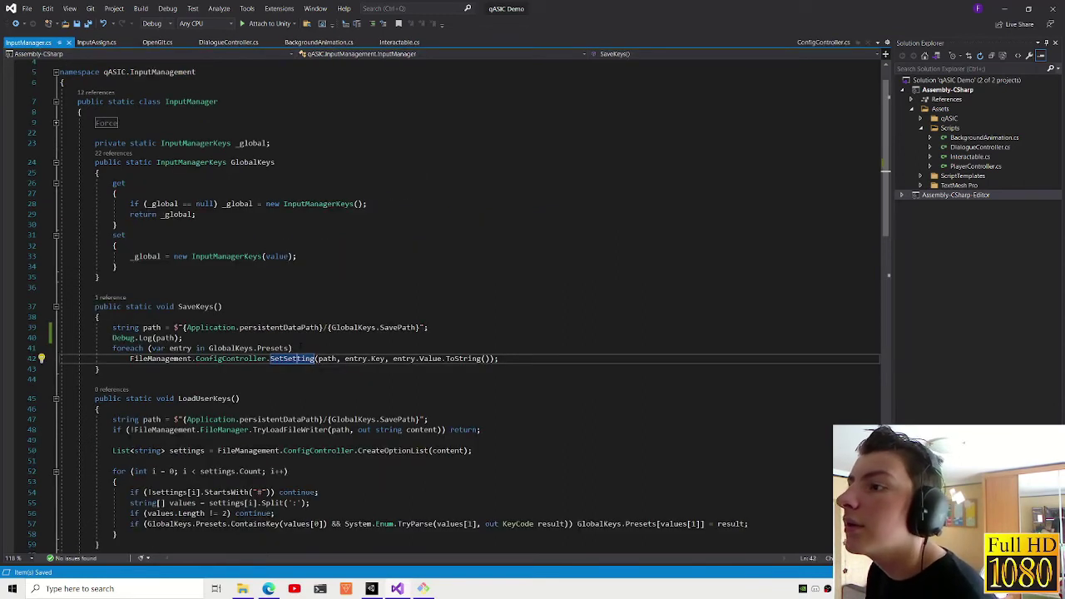
type("FromFile")
left_click(394, 381)
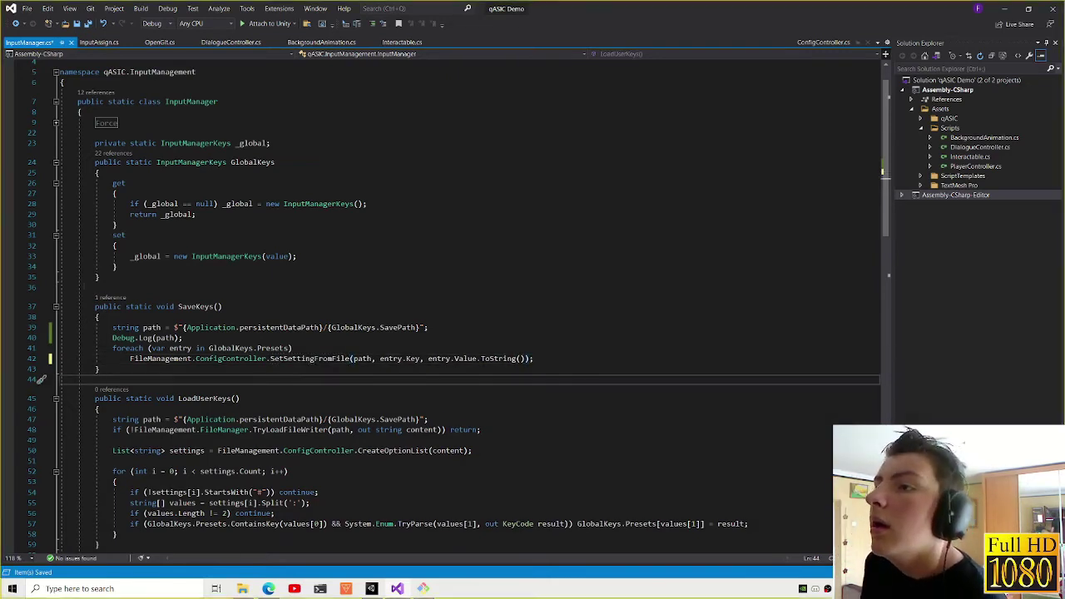
- Capture a screen clip of the code editor region
key("super+shift+s")
left_click_drag(2, 2, 431, 439)
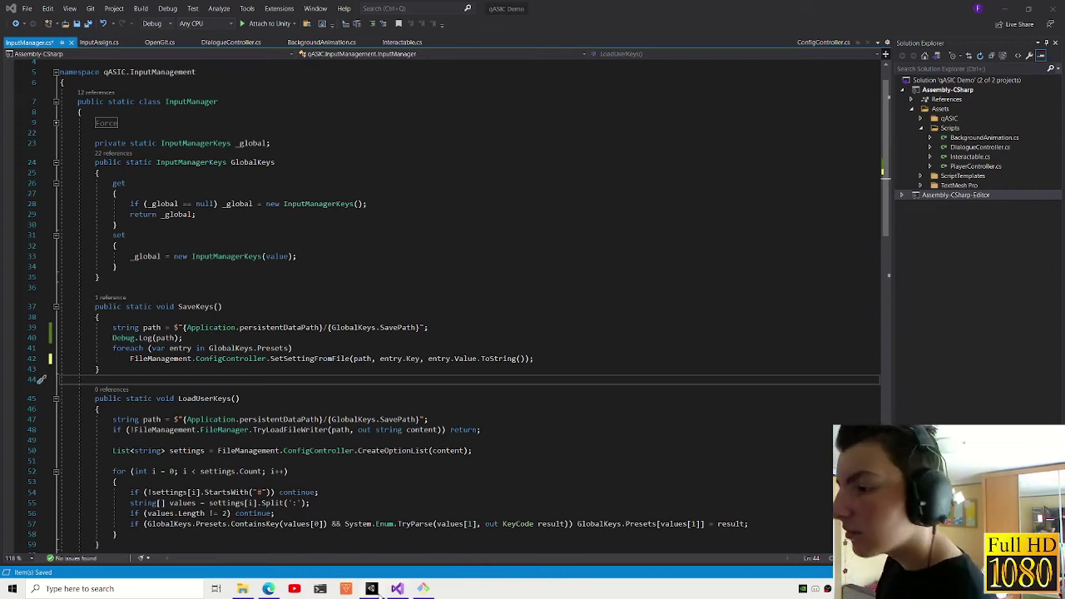
left_click(376, 591)
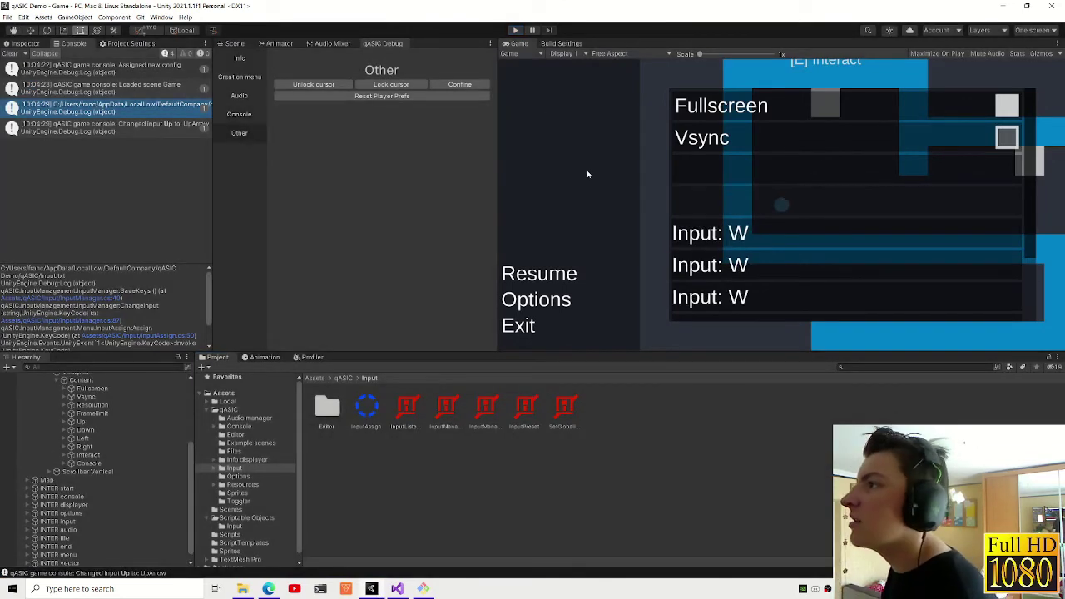
- In play mode, rebind Up to UpArrow and check the qASIC folder still holds only Setting-editor.txt
left_click(515, 30)
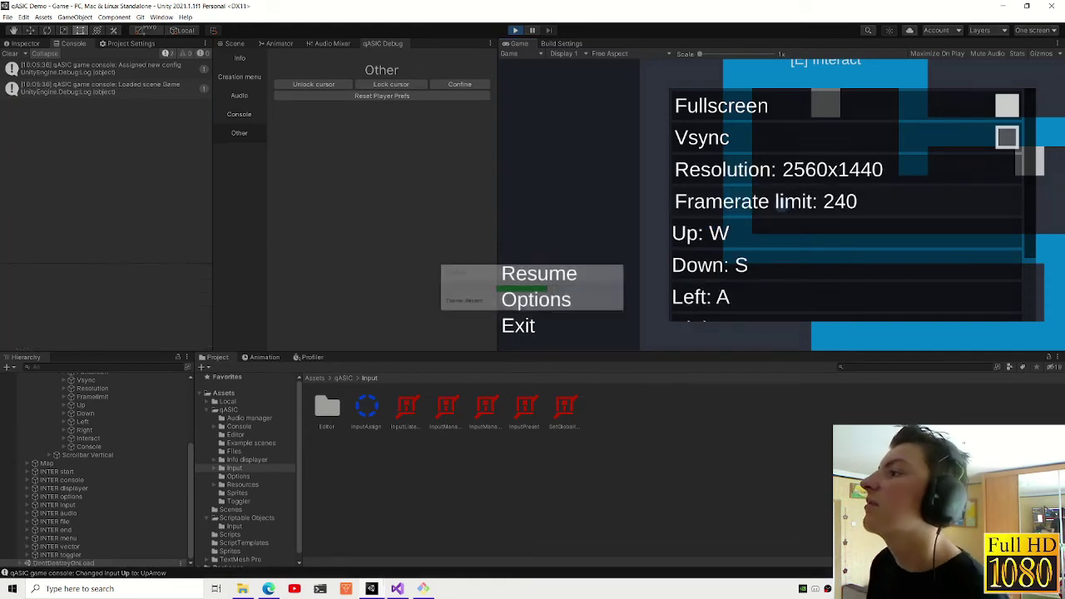
left_click(747, 241)
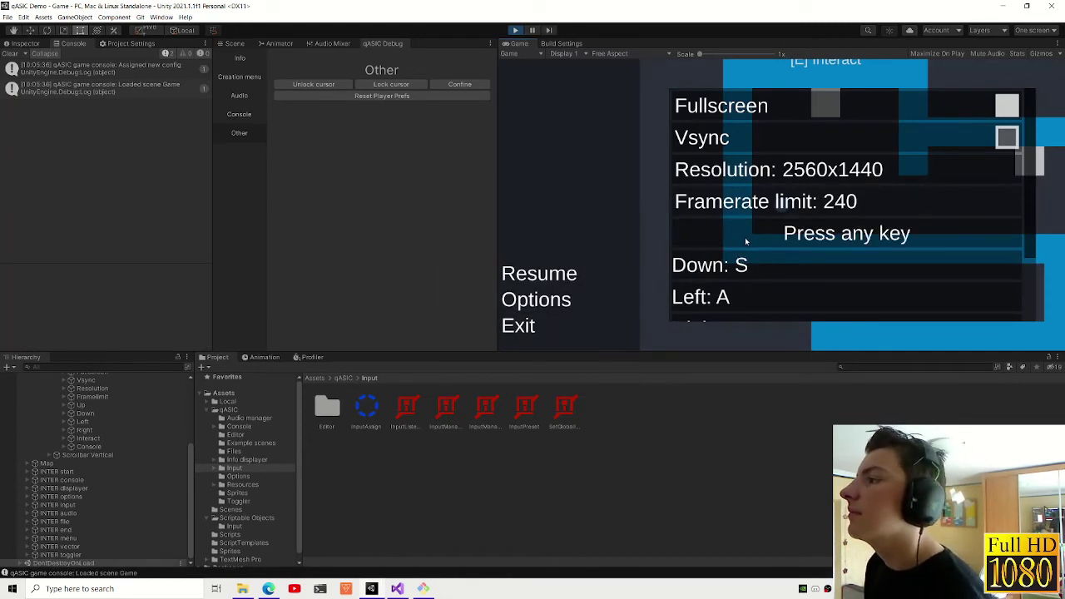
key("Up")
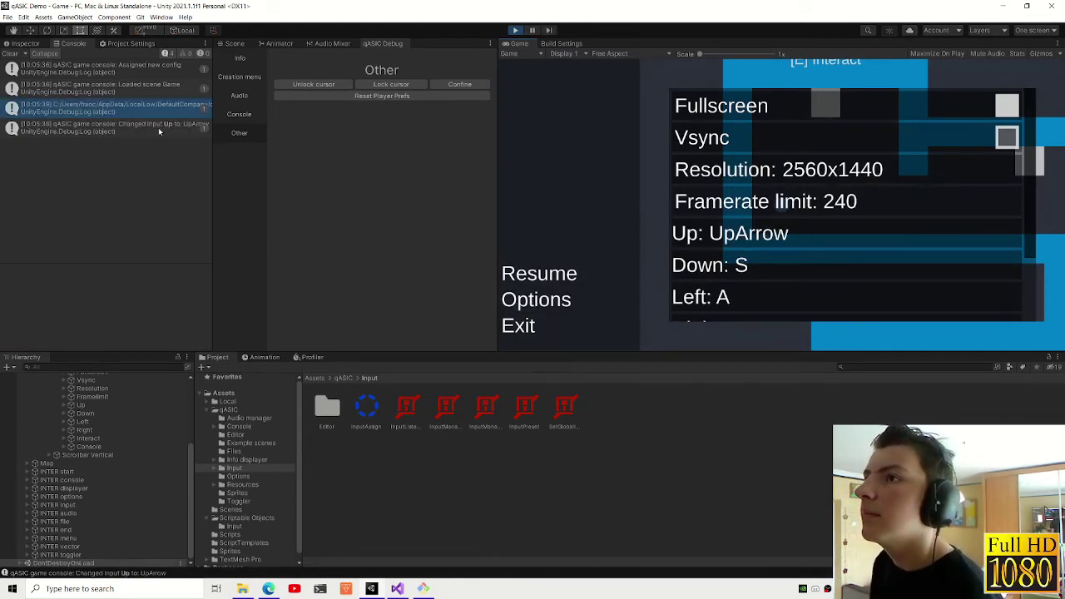
left_click(158, 128)
left_click(250, 588)
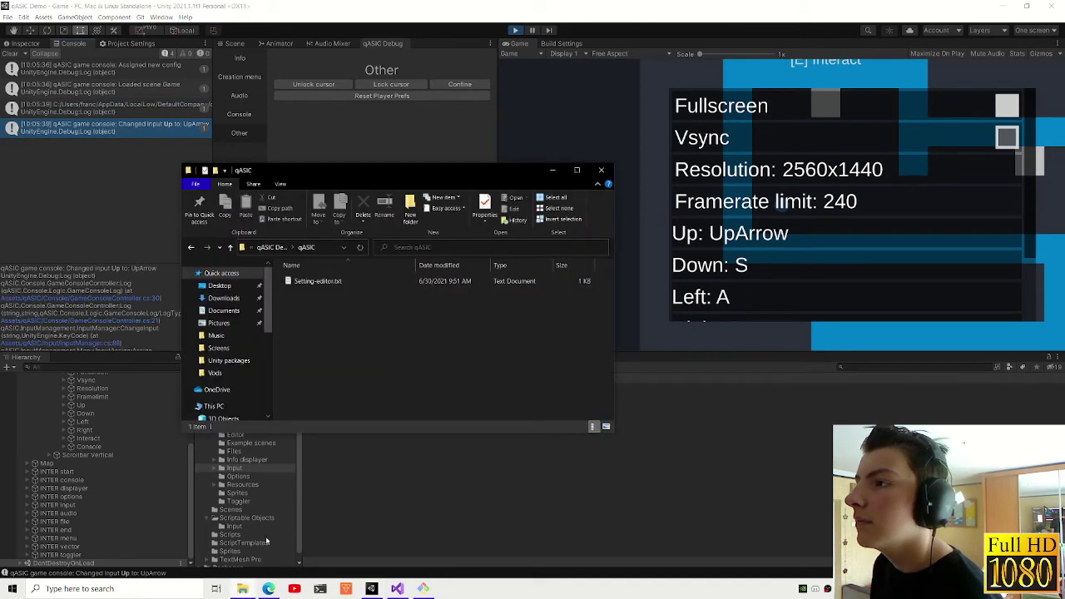
left_click(272, 247)
double_click(299, 281)
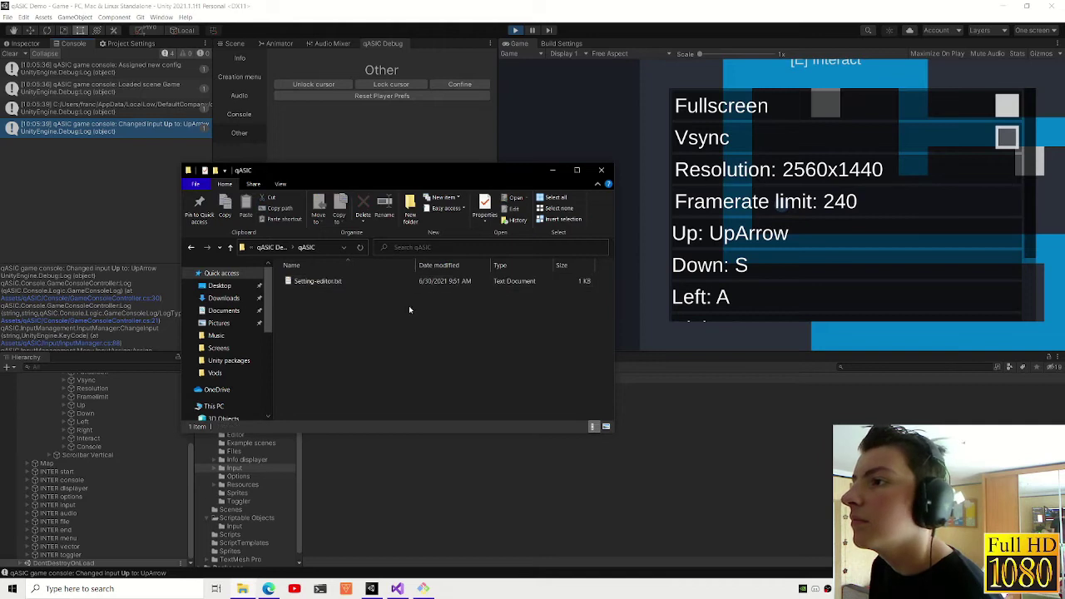
left_click(400, 591)
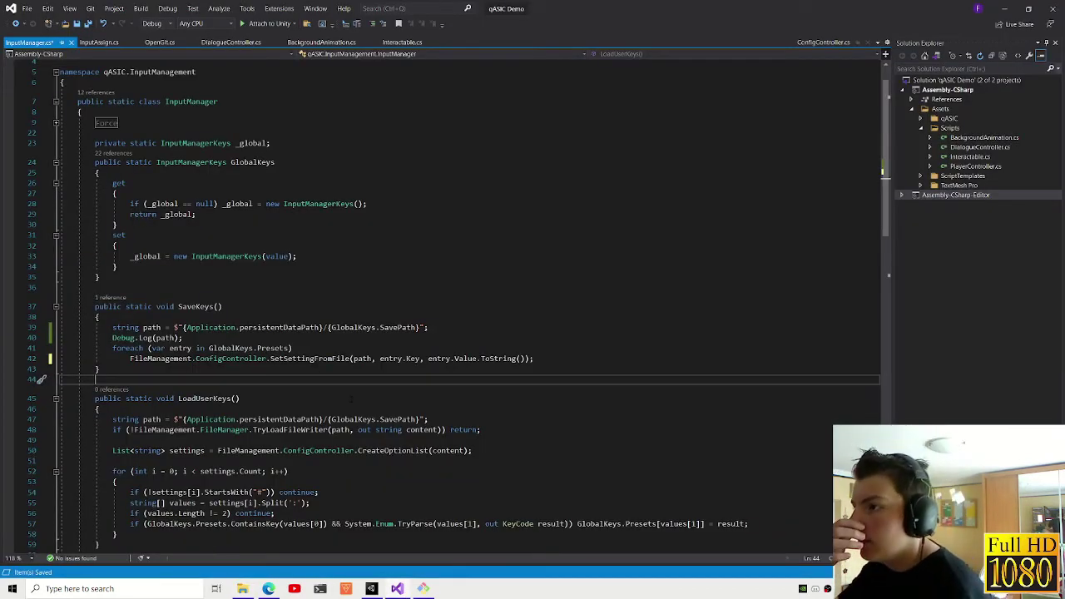
- Save InputManager.cs with the SetSettingFromFile change and let Unity reload the scripts
key("ctrl+s")
key("alt+Tab")
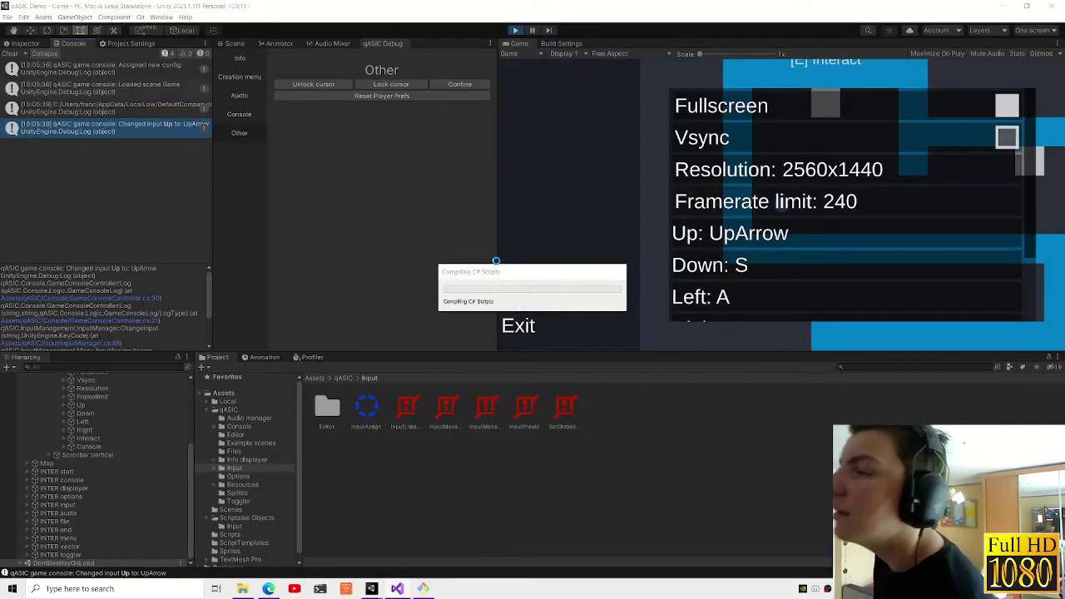
key("alt+Tab")
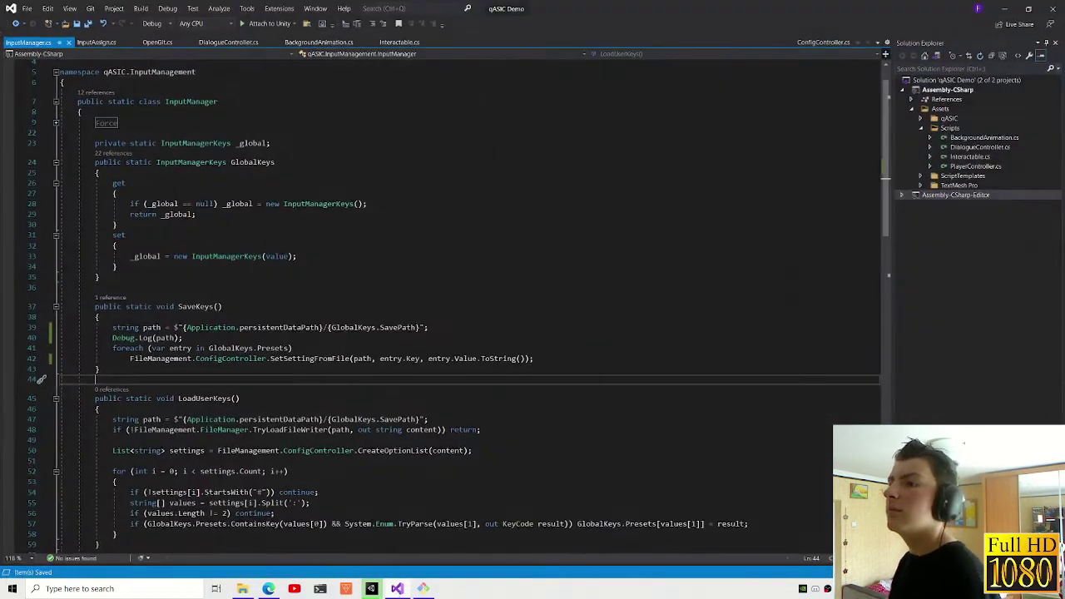
- Delete the Debug.Log(path) line from SaveKeys
left_click(32, 338)
key("Delete")
mouse_move(371, 588)
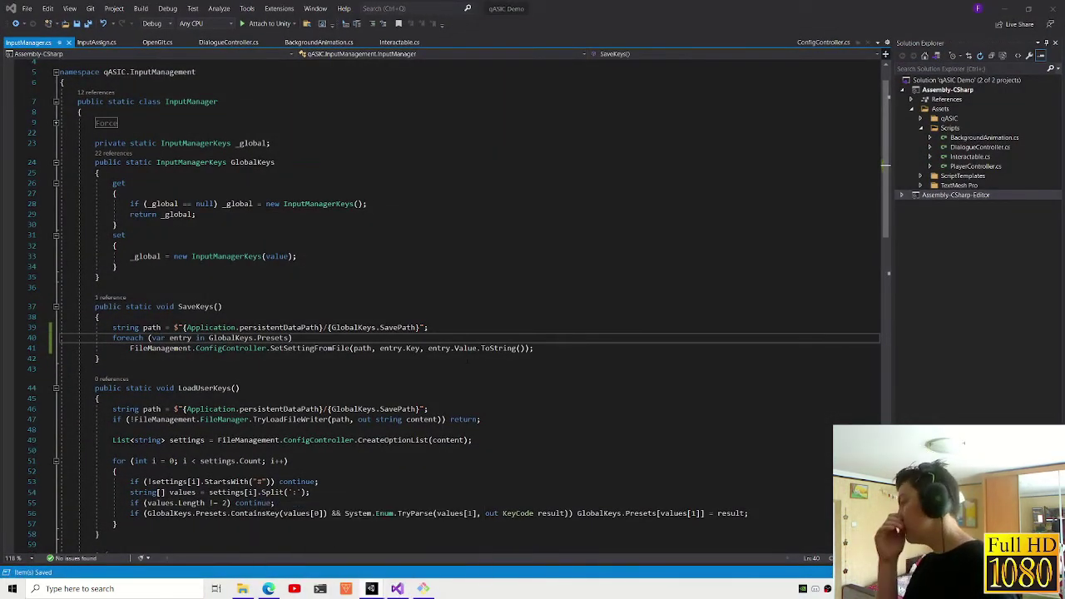
key("alt+Tab")
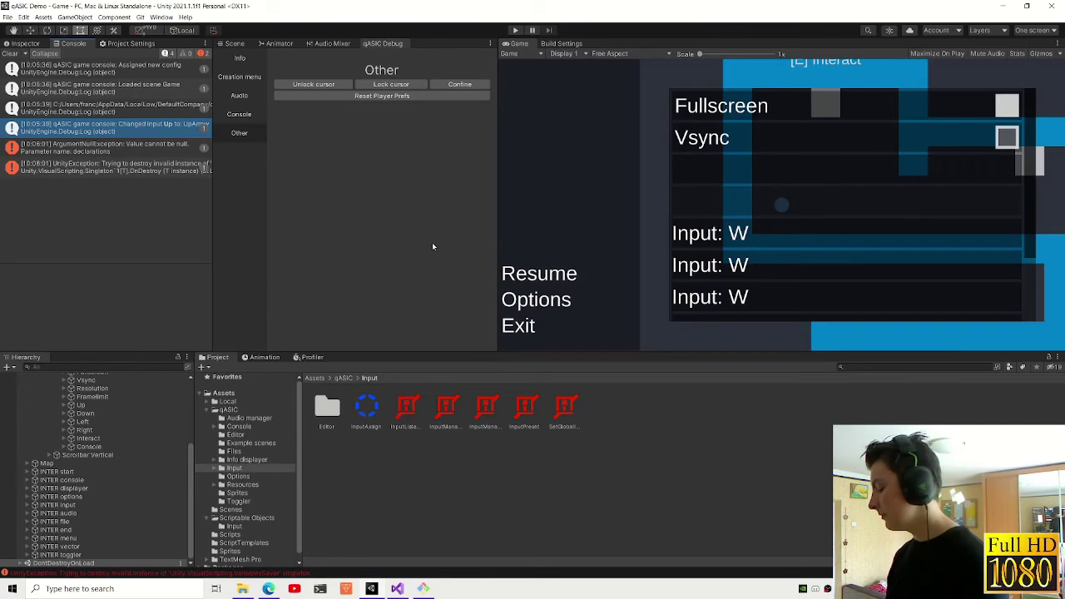
- In play mode, rebind Up to the up arrow and confirm Input.txt records Up: UpArrow
left_click(515, 30)
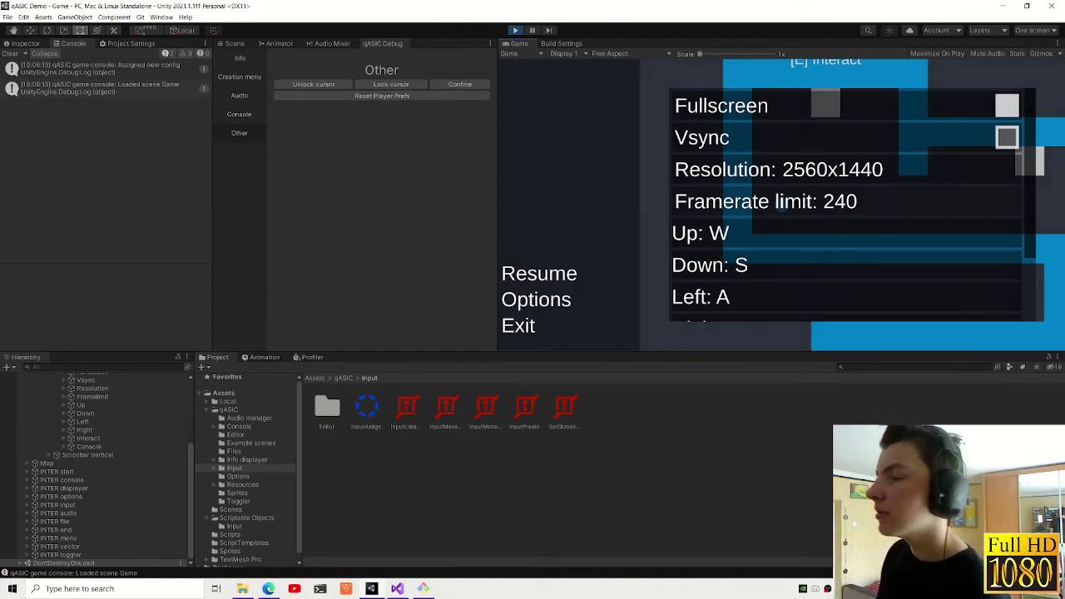
left_click(753, 241)
key("Up")
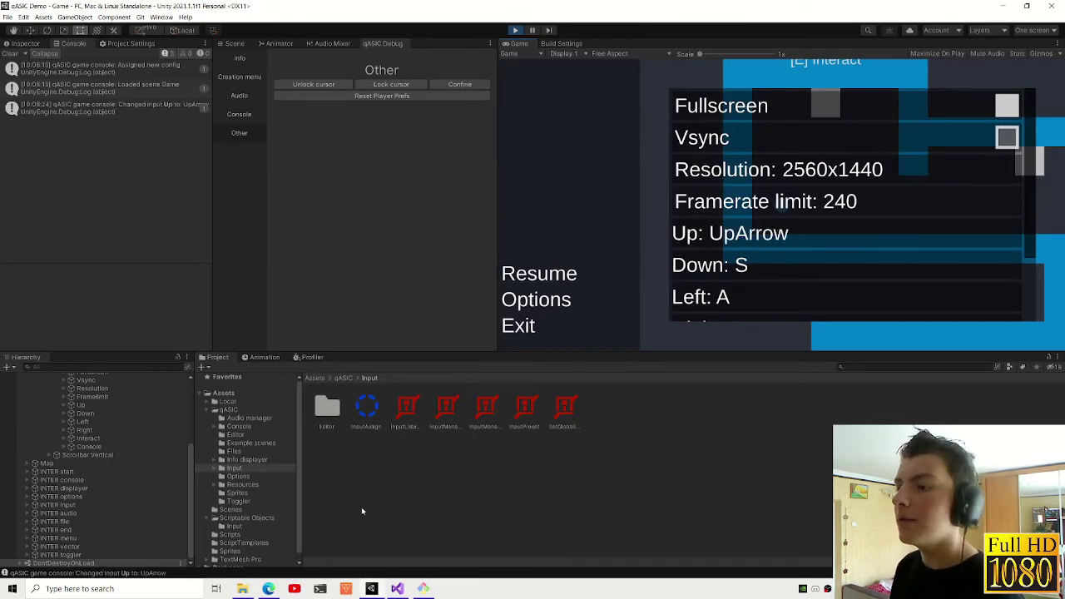
key("alt+Tab")
double_click(314, 281)
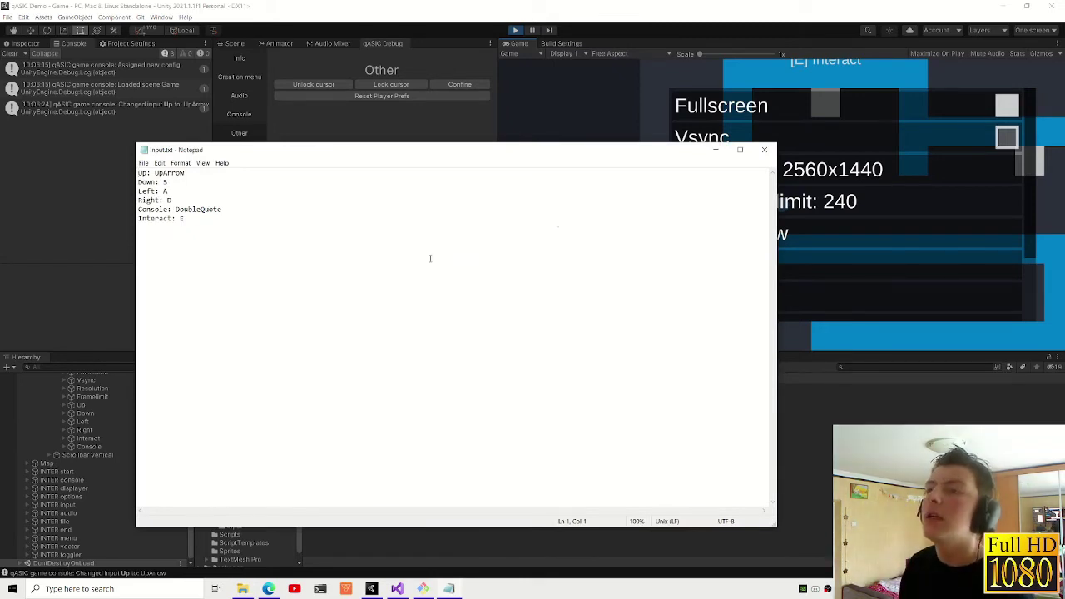
left_click(764, 150)
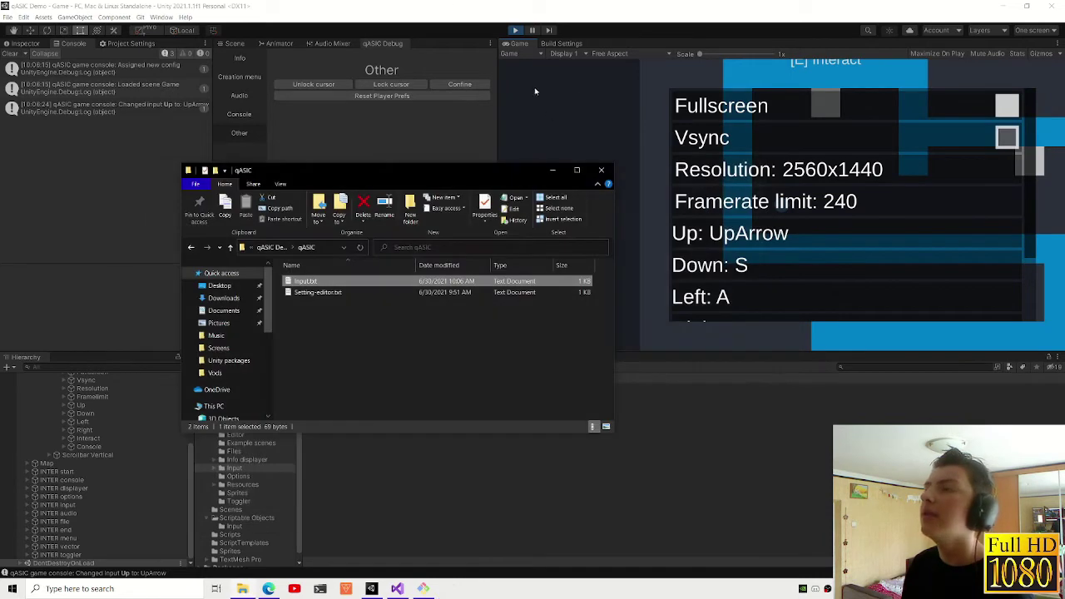
- Toggle Vsync off and back on, then check and close Setting-editor.txt
left_click(730, 135)
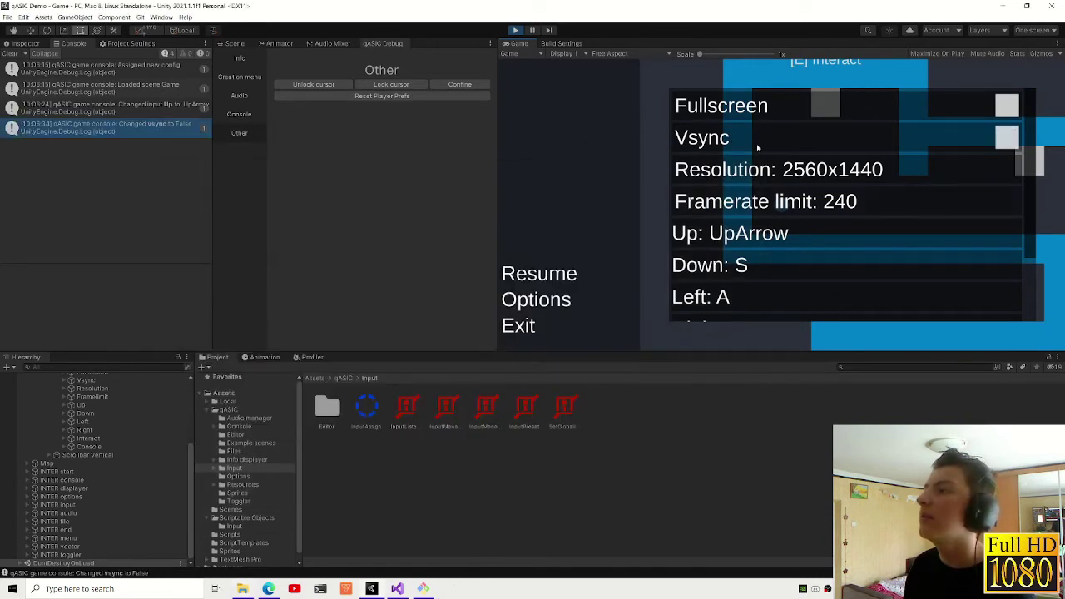
left_click(757, 148)
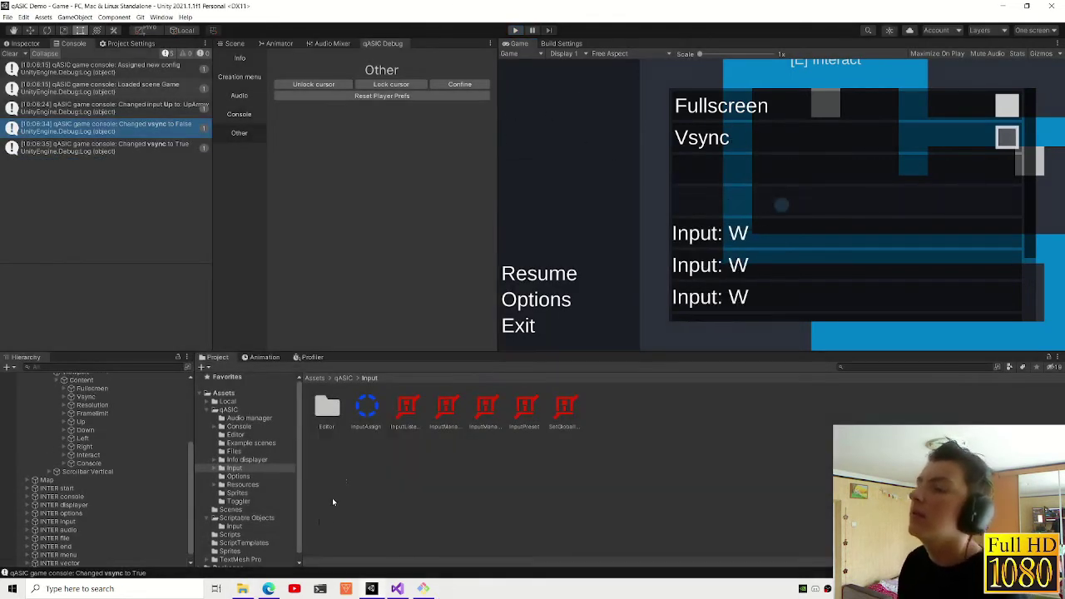
left_click(242, 588)
double_click(323, 292)
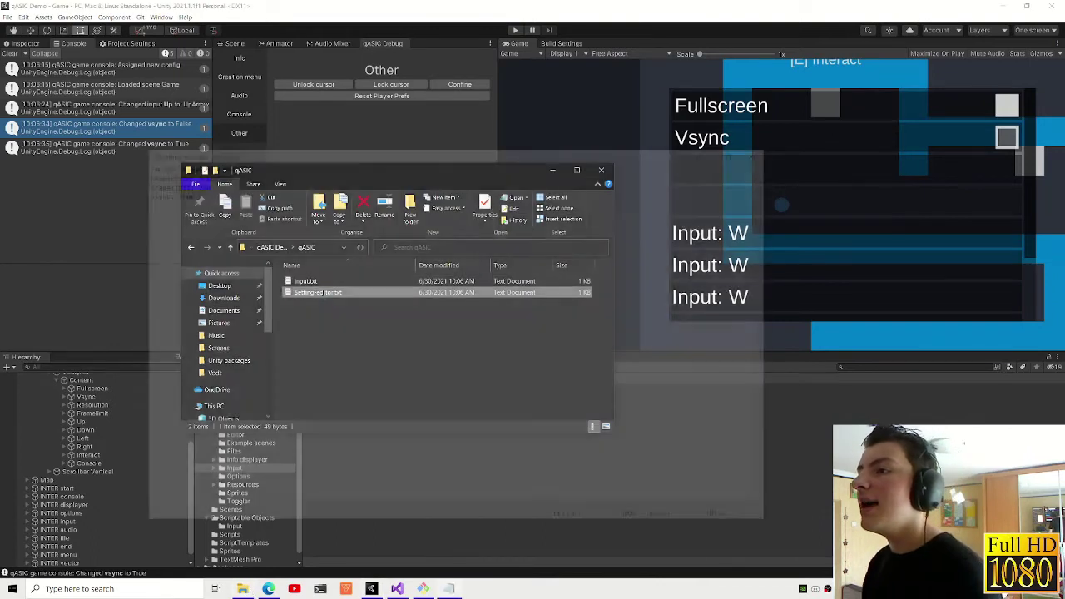
left_click(764, 150)
left_click(545, 173)
- Create a new folder named txt in the Assets root
left_click(343, 378)
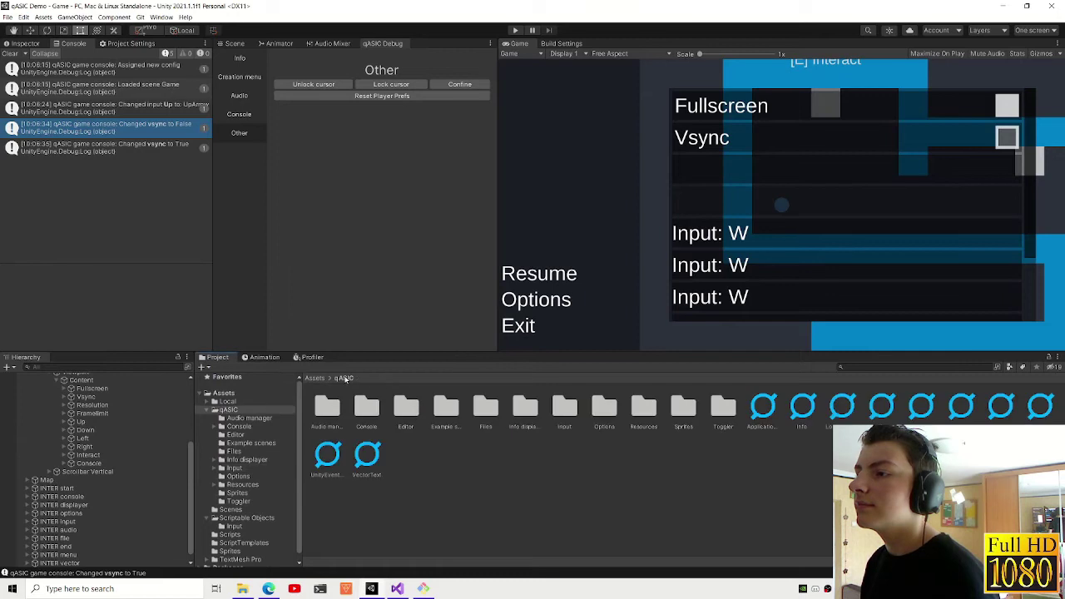
left_click(225, 393)
right_click(386, 455)
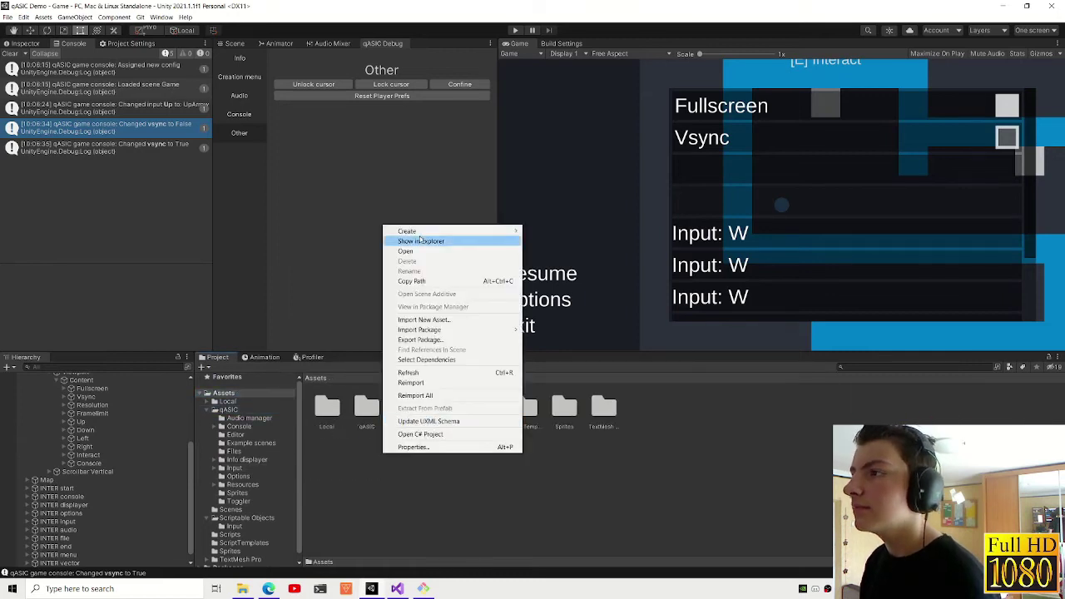
mouse_move(449, 231)
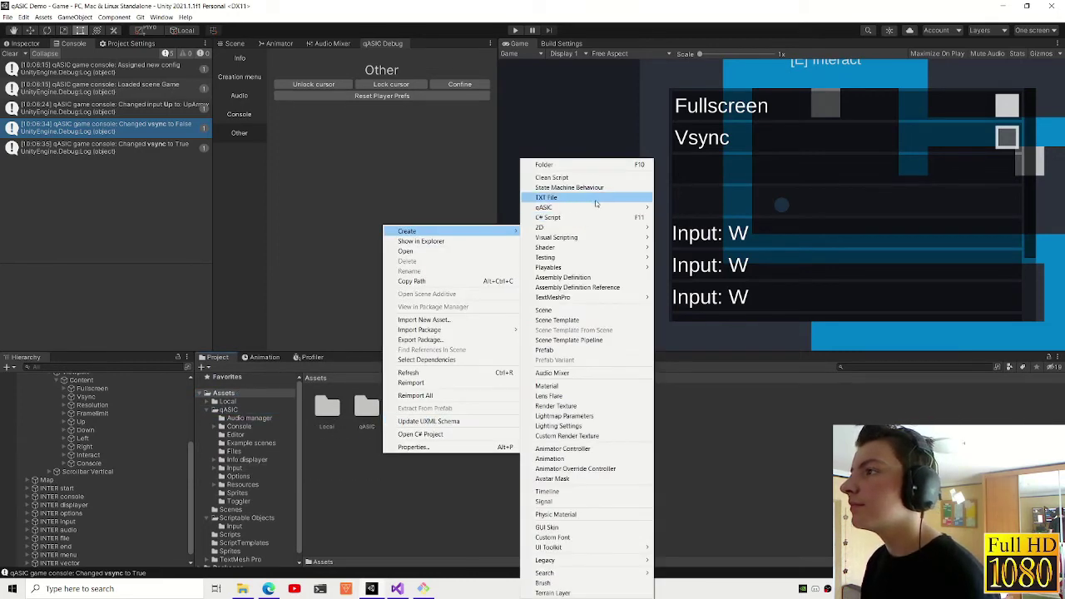
left_click(587, 164)
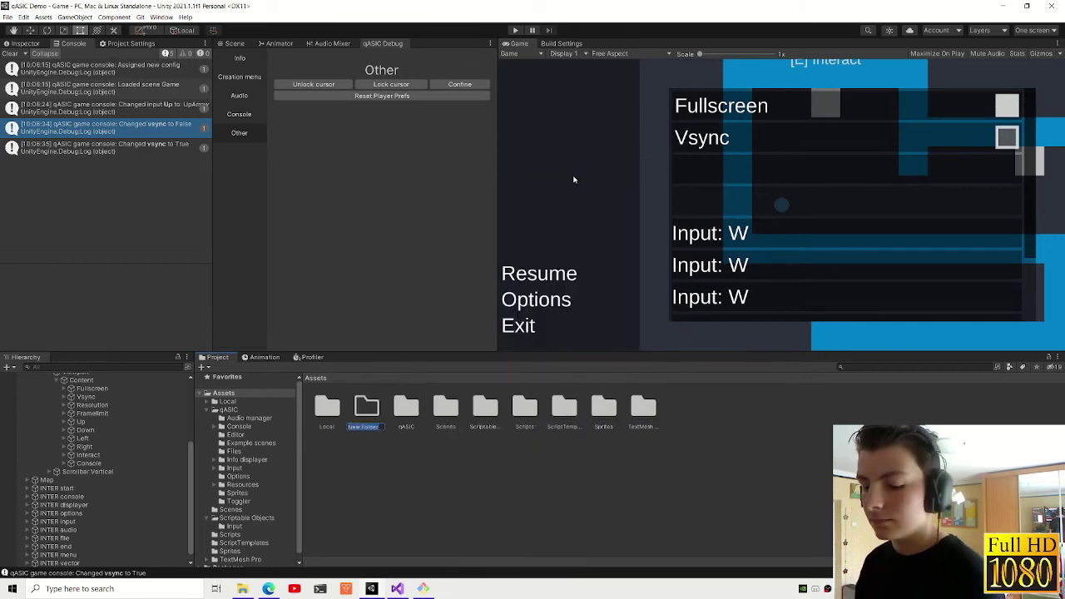
type("txt")
key("Return")
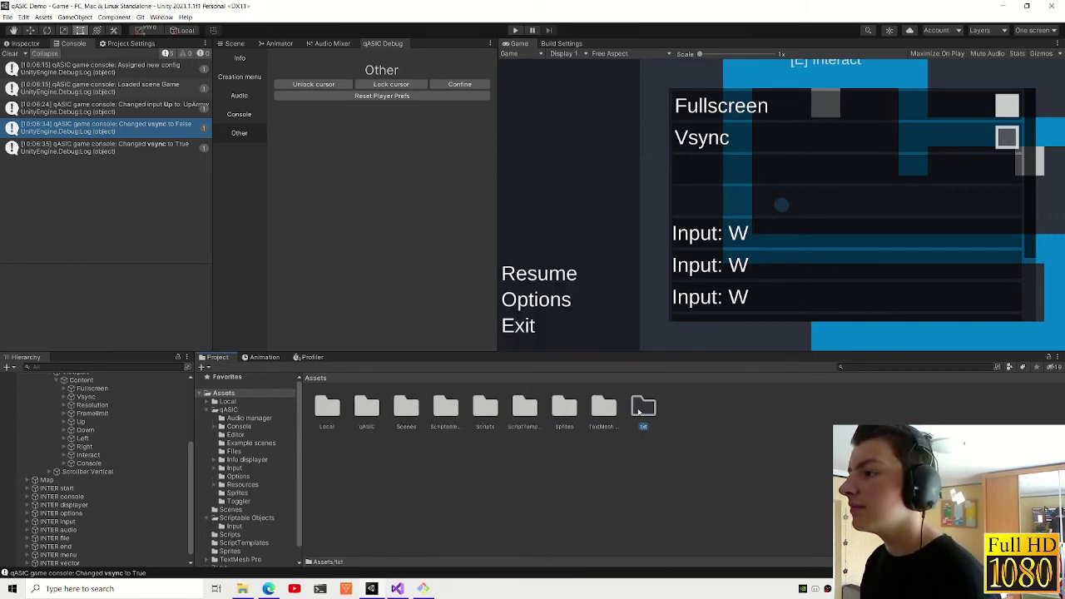
- Inside the txt folder, create a new text file named Options Preset
double_click(640, 410)
right_click(604, 425)
mouse_move(666, 202)
mouse_move(814, 209)
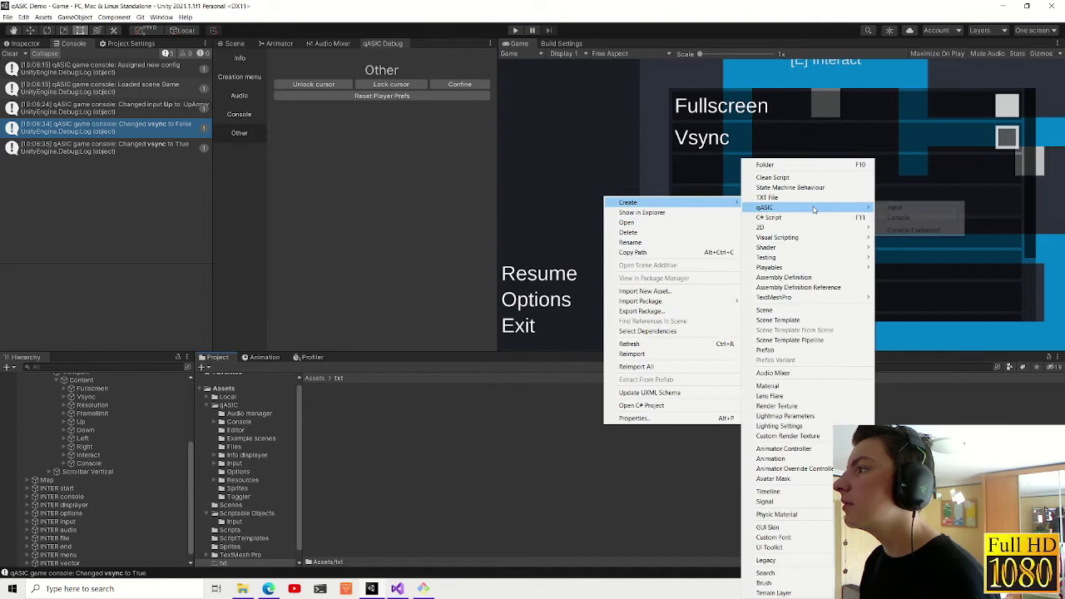
left_click(787, 199)
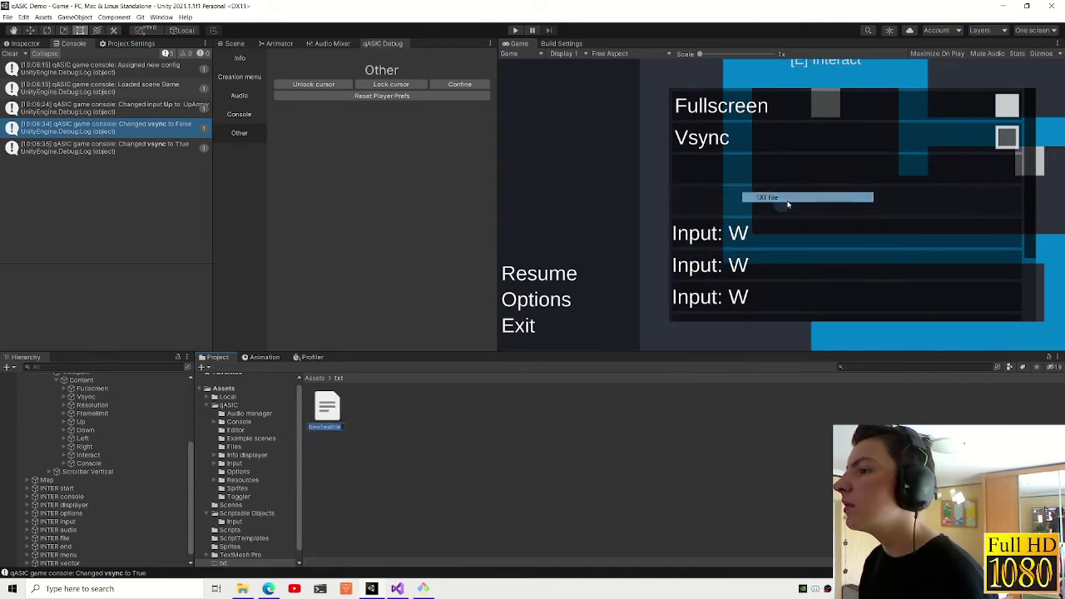
type("OH")
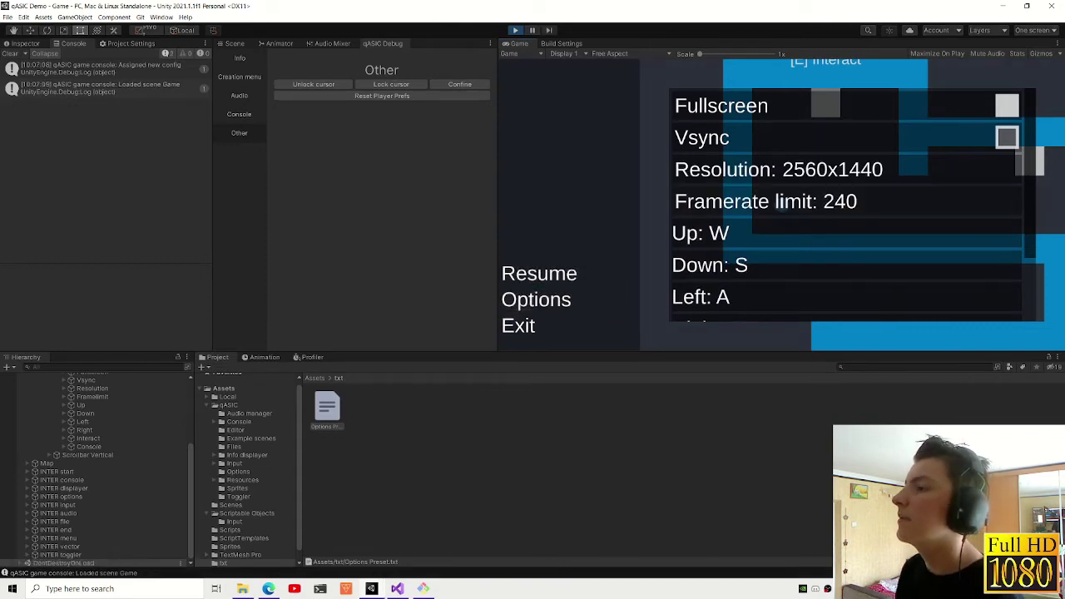
- In the running game, toggle Fullscreen and Vsync, set resolution 640x480 and framerate limit 120
double_click(826, 110)
left_click(818, 139)
left_click(818, 139)
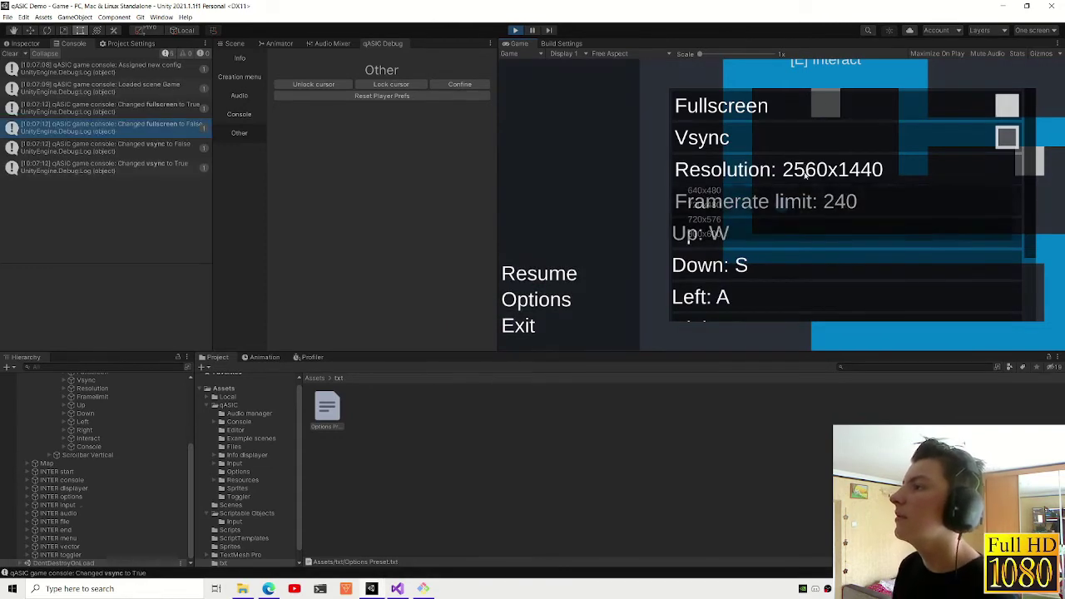
left_click(762, 170)
left_click(741, 190)
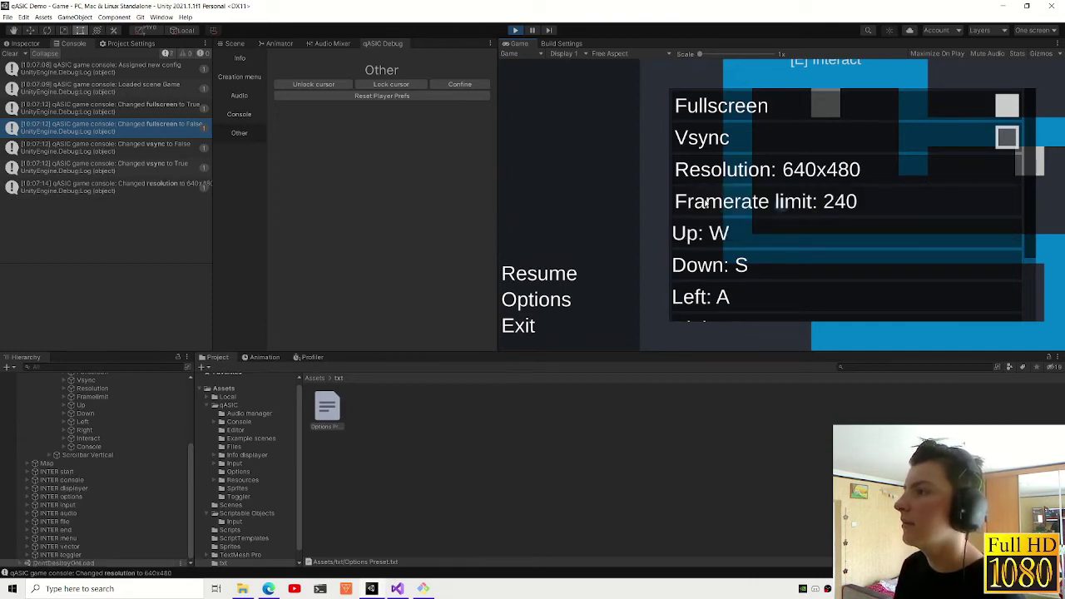
scroll(706, 203, "down", 1)
left_click(766, 185)
left_click(699, 226)
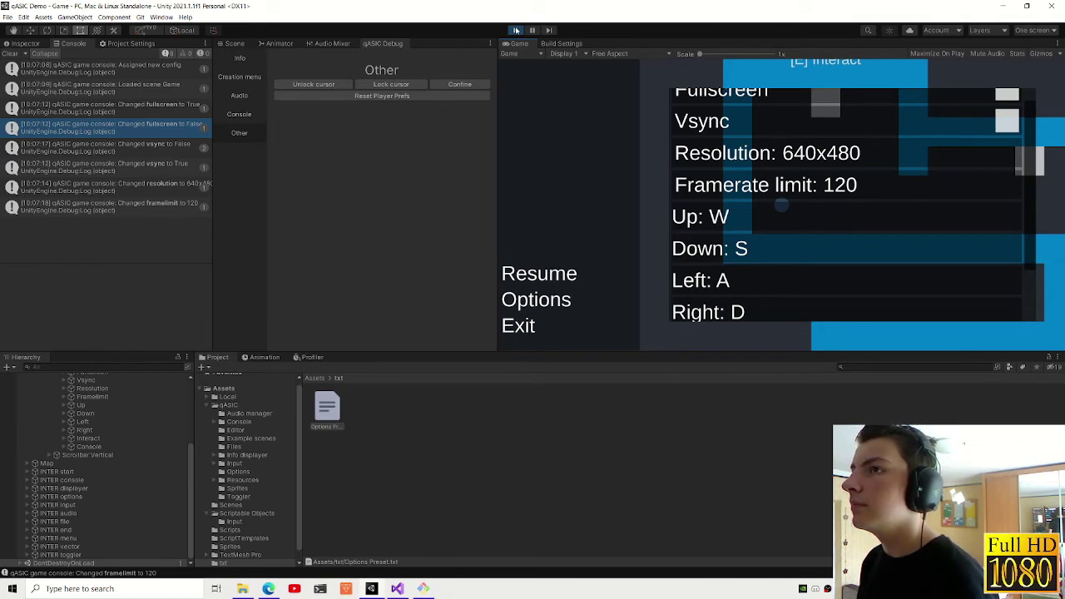
- Stop the game, inspect the Framelimit object, and open Options Preset in Visual Studio
left_click(516, 29)
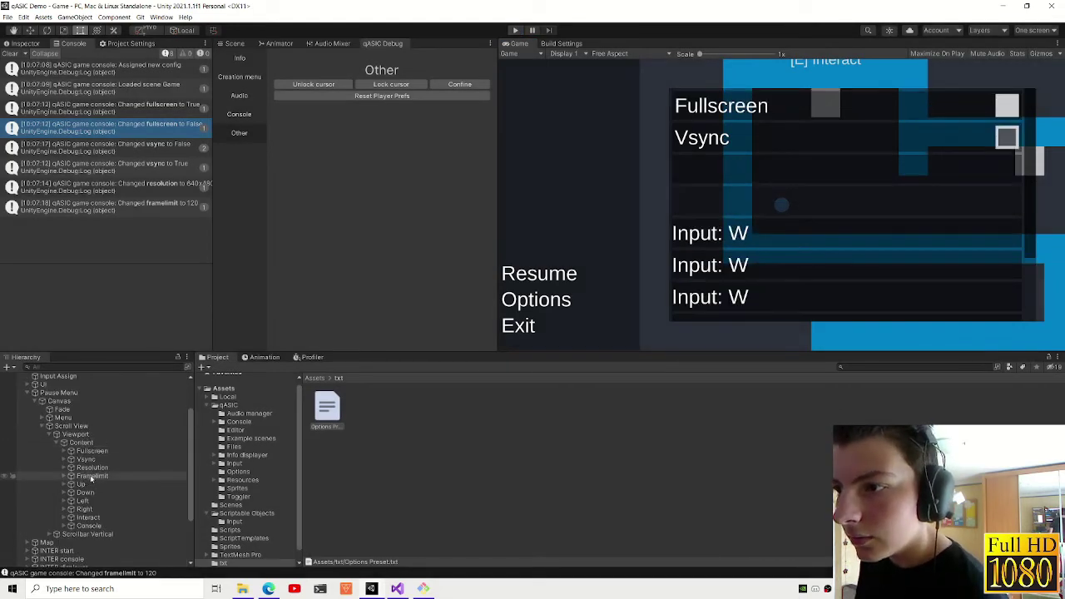
left_click(91, 477)
left_click(25, 44)
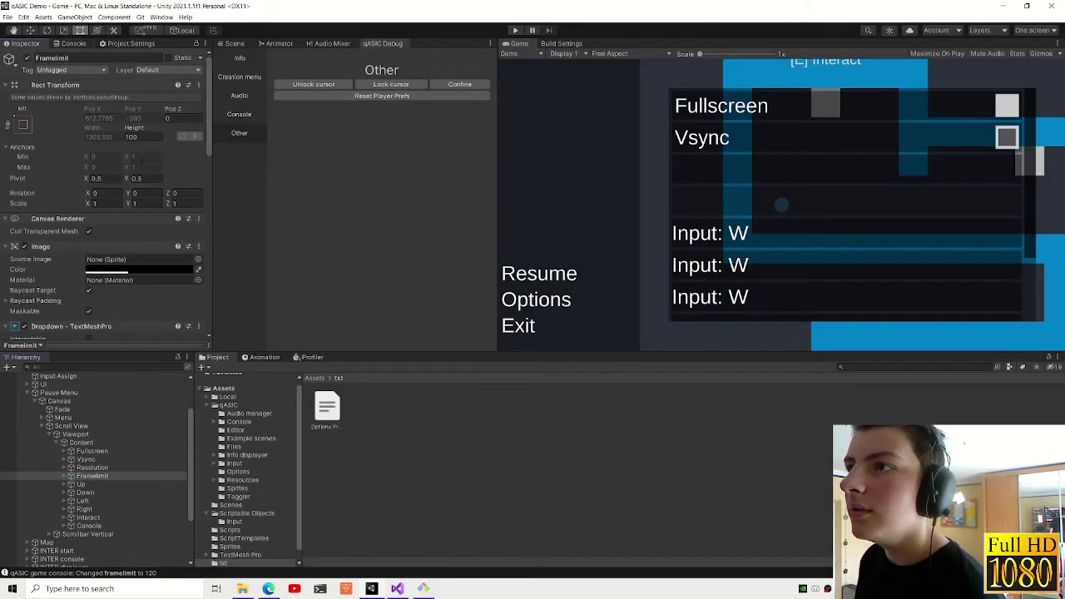
scroll(129, 197, "down", 10)
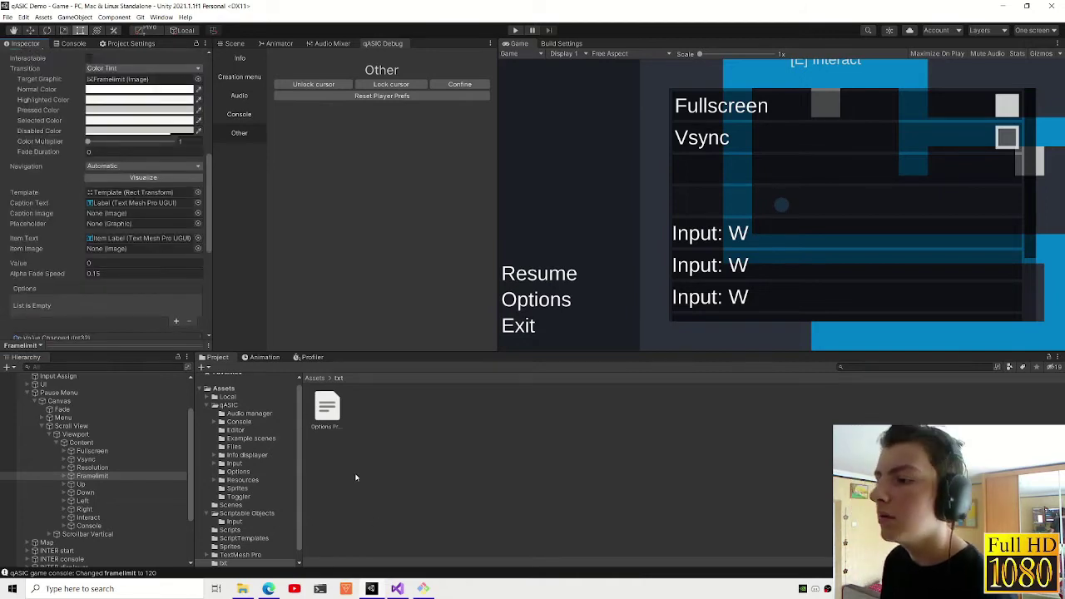
double_click(326, 412)
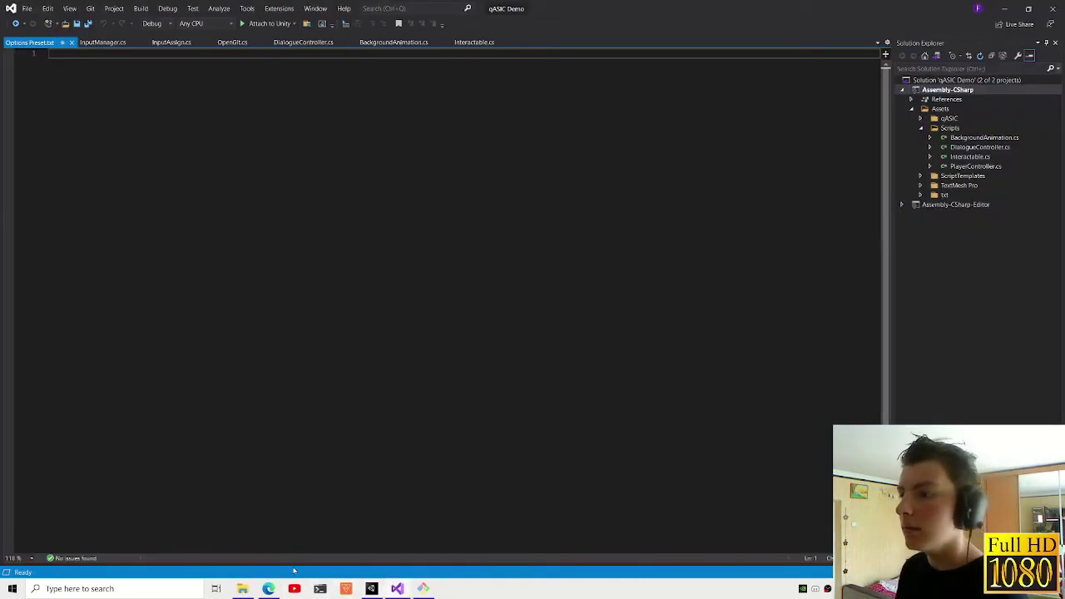
- Paste the Setting-editor.txt contents into Options Preset and move the fullscreen line up to line 2
left_click(242, 588)
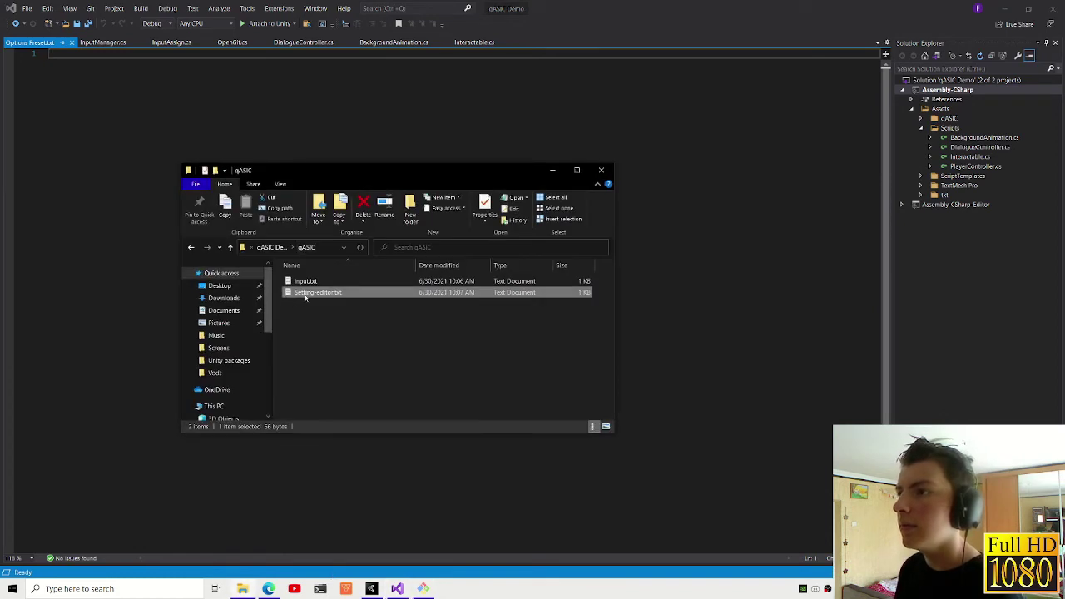
double_click(305, 293)
left_click_drag(370, 159, 570, 157)
key("ctrl+a")
key("ctrl+c")
key("alt+Tab")
key("ctrl+v")
key("Up")
key("Up")
key("Down")
key("Down")
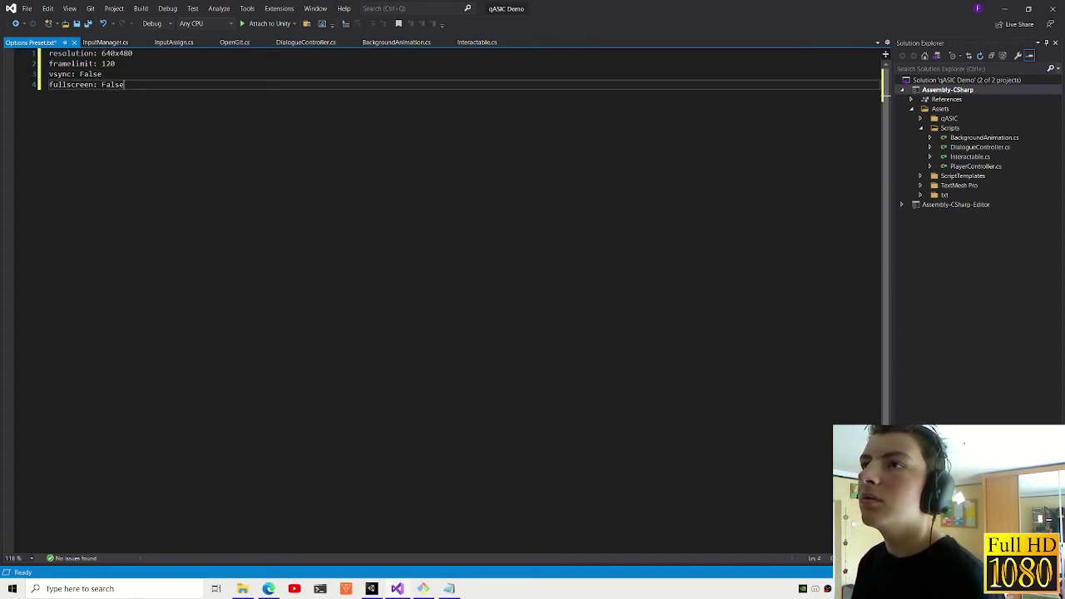
key("alt+Up")
key("alt+Up")
key("Down")
key("Down")
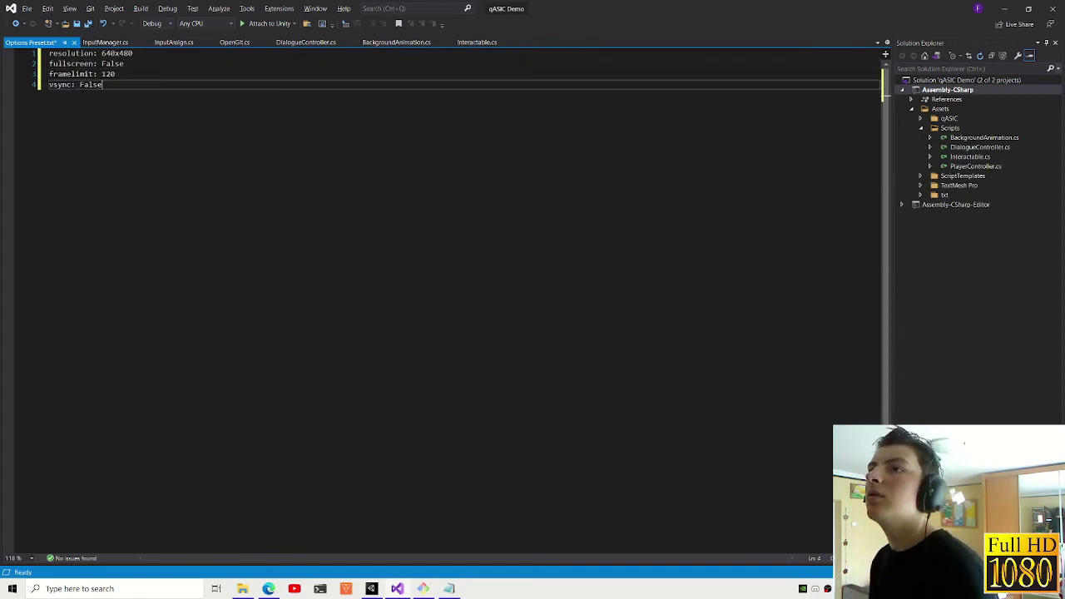
- Change the values to resolution 1920x1080, fullscreen True, framelimit -1, vsync True, and save
double_click(103, 53)
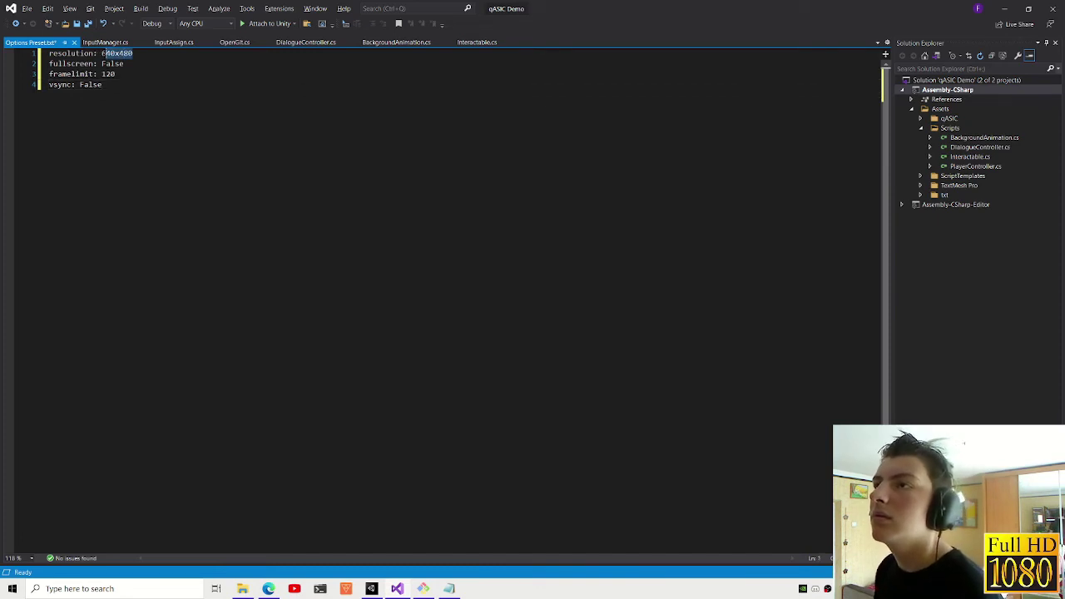
type("1920")
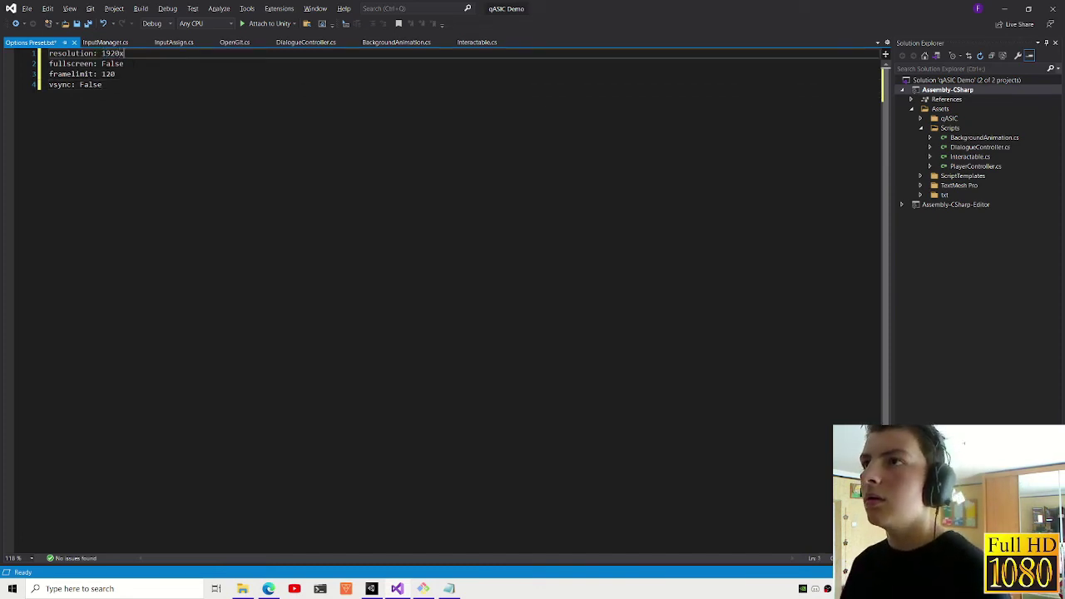
key("Down")
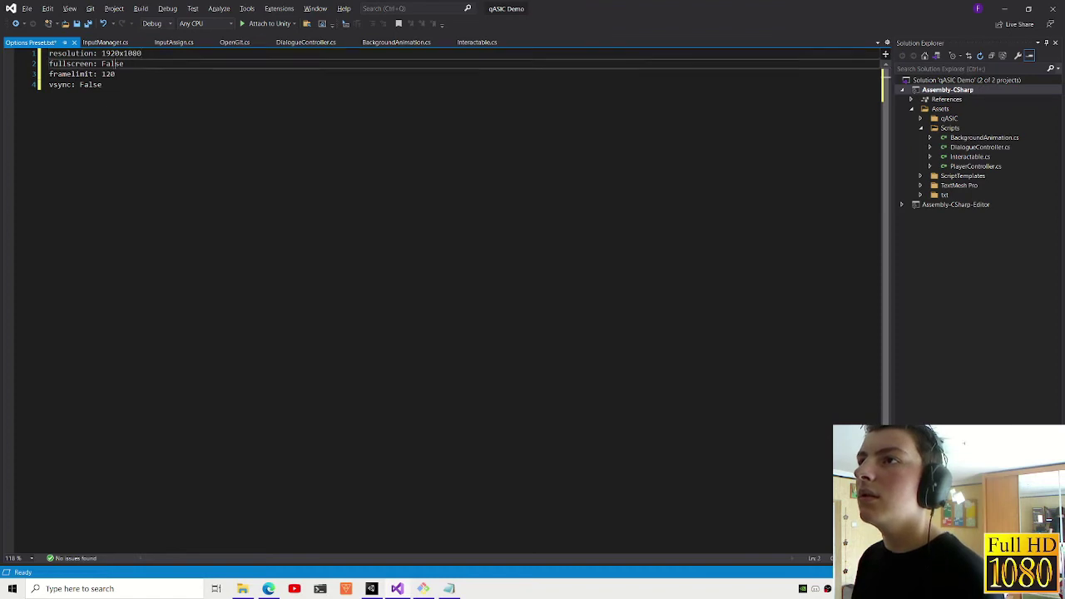
key("ctrl+shift+Left")
type("Tr")
key("Down")
key("ctrl+shift+Left")
type("-1")
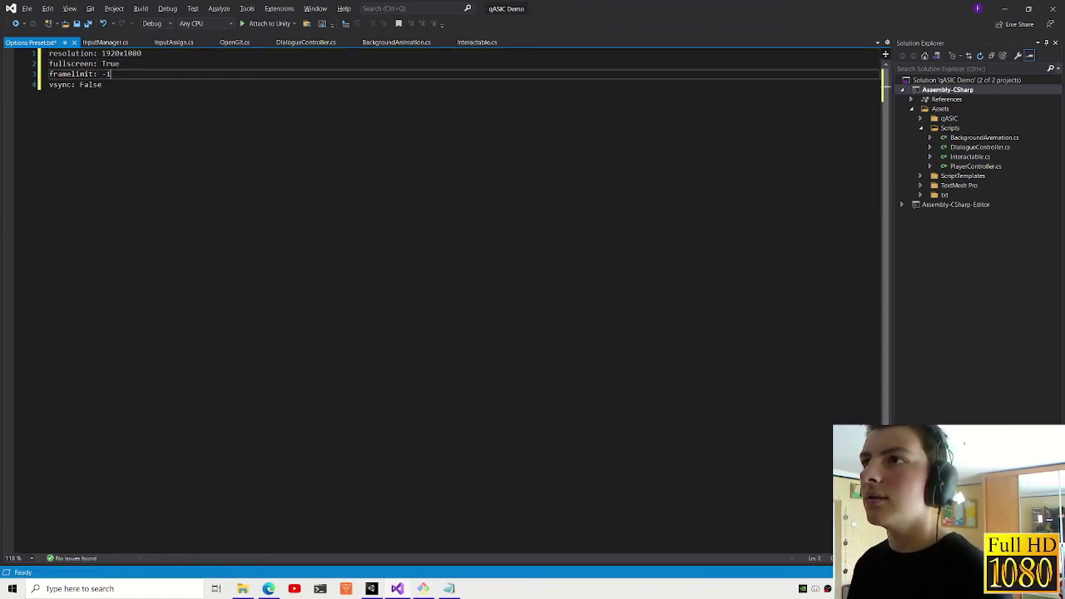
key("Down")
key("ctrl+shift+Left")
type("Tru")
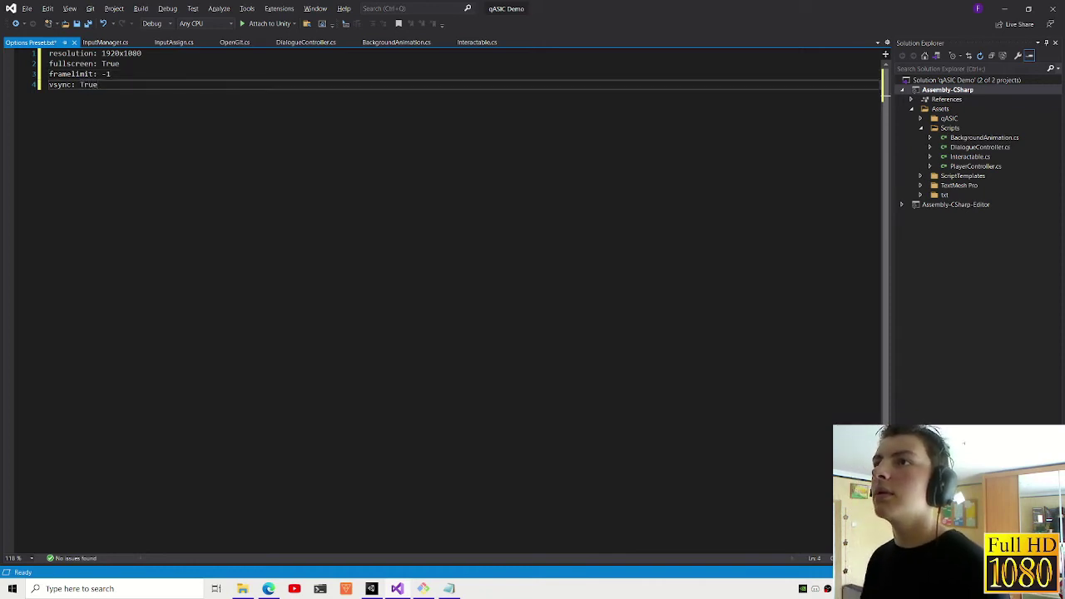
key("ctrl+s")
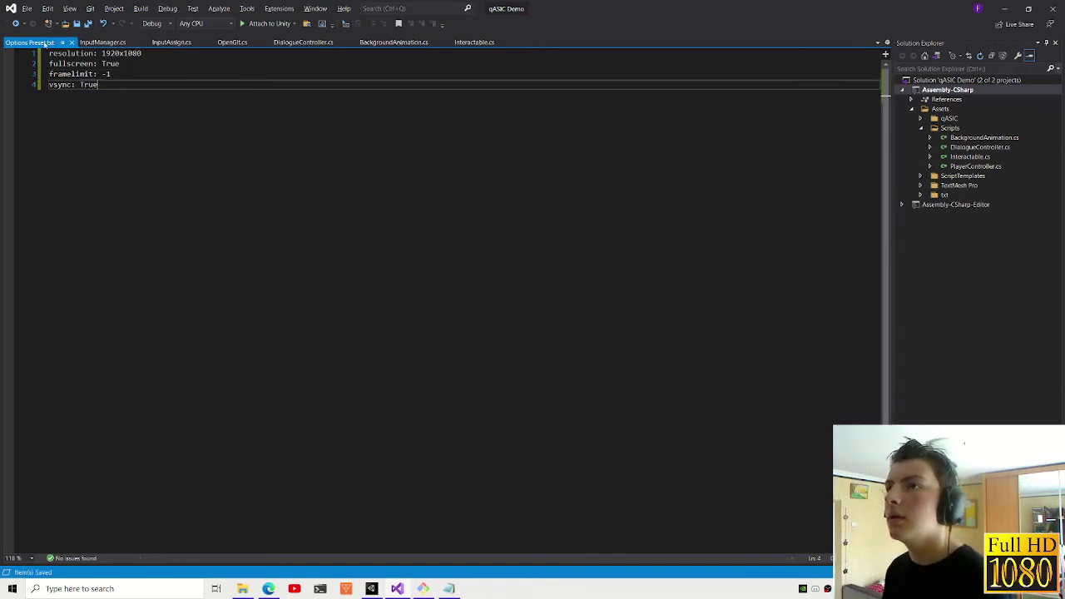
left_click(382, 590)
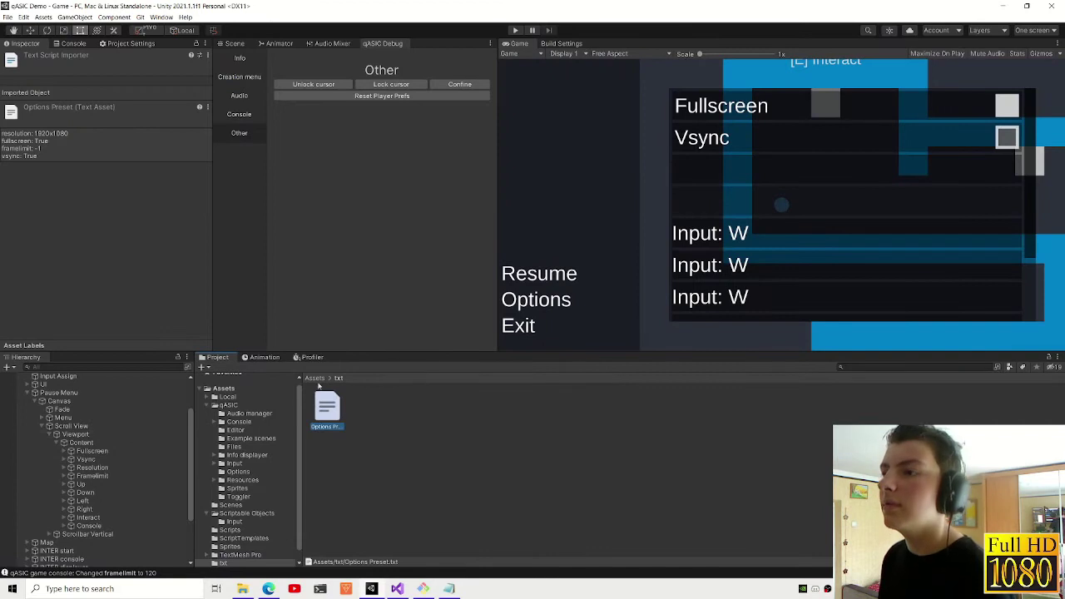
- Rename the Input Assign object to Assign and set Options Preset as the save-file preset
scroll(150, 449, "up", 3)
left_click(58, 444)
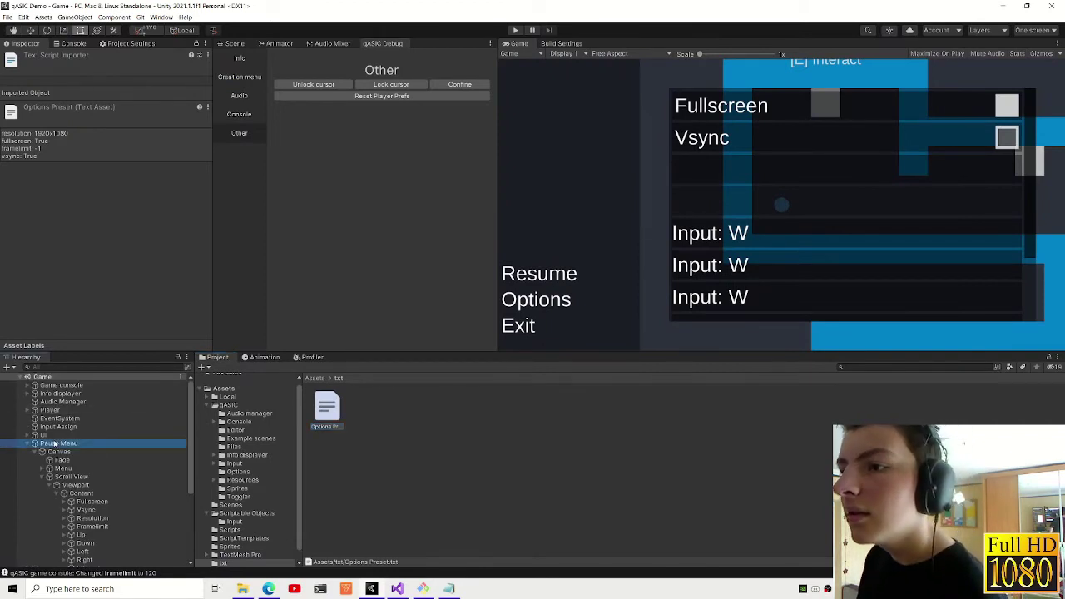
left_click(52, 410)
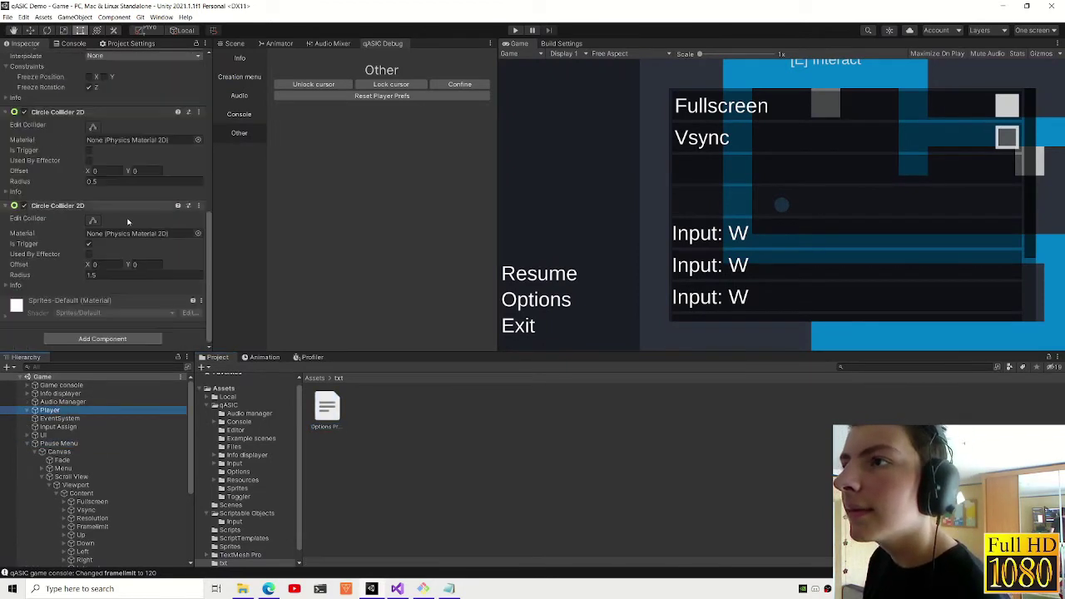
left_click(64, 442)
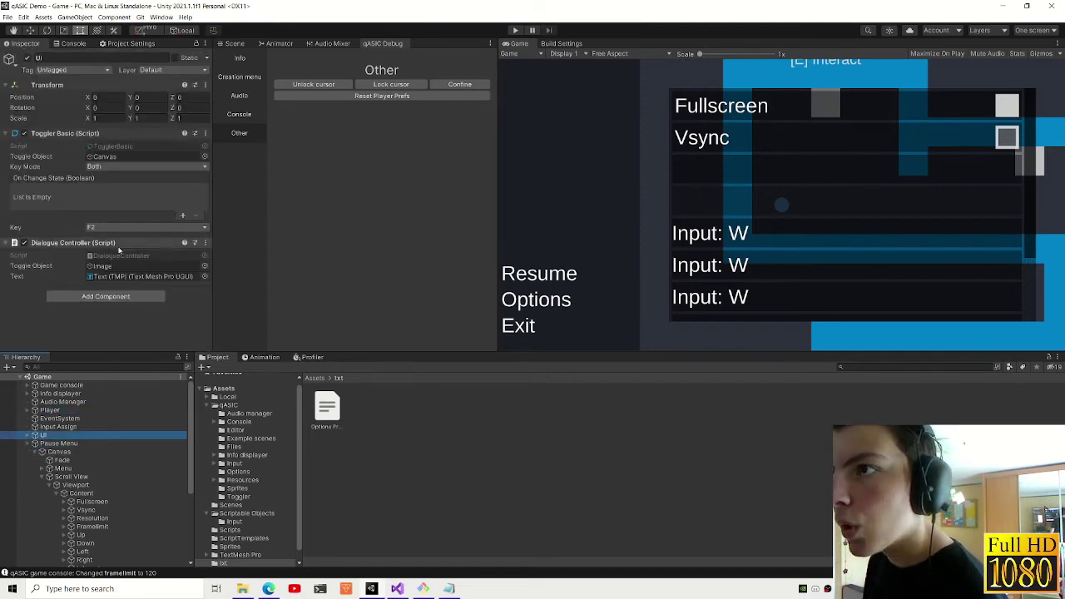
left_click(58, 427)
key("F2")
type("As")
key("Return")
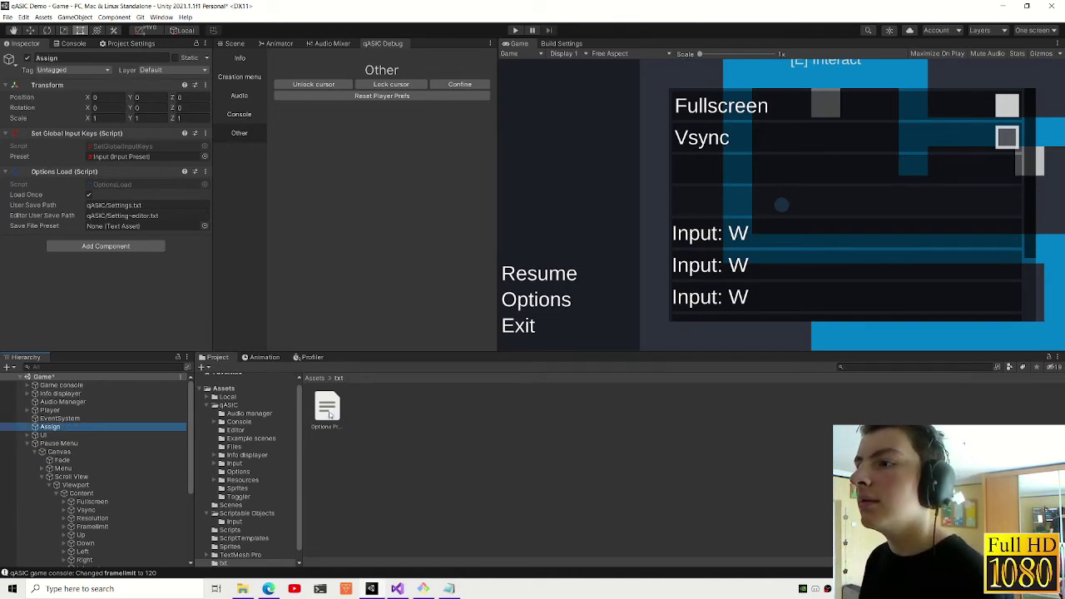
left_click_drag(107, 233, 113, 233)
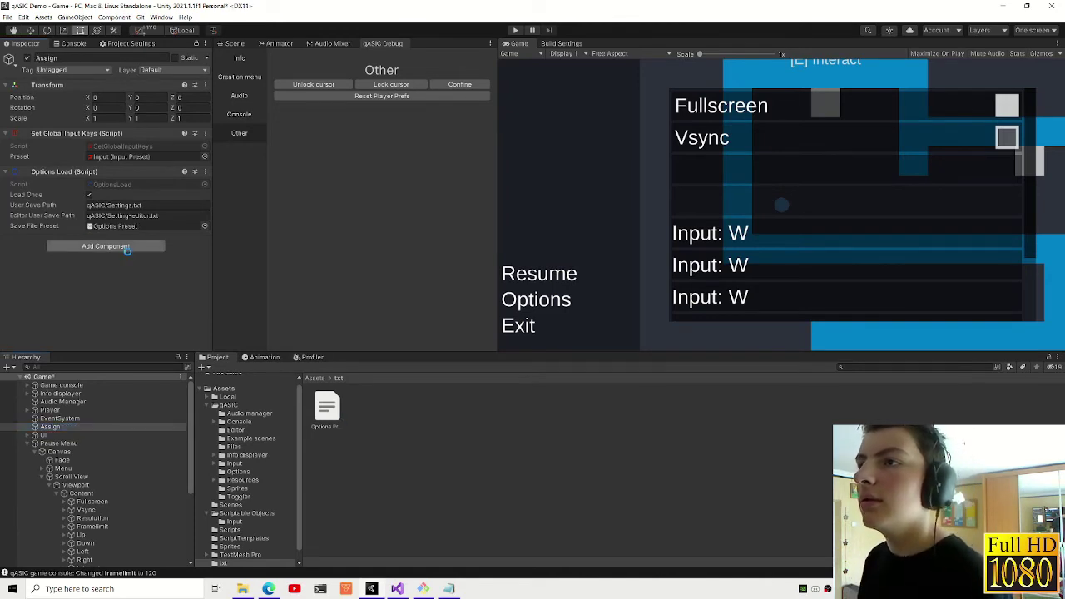
- Point the user and editor save paths into qASIC demo, open the Input preset, and replay
left_click(516, 30)
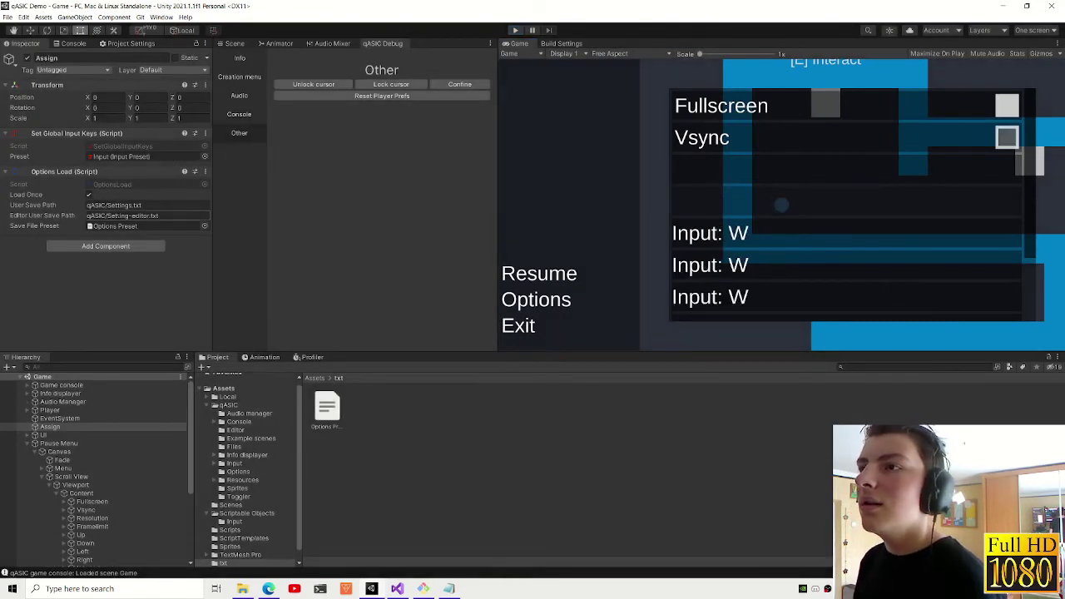
left_click(104, 206)
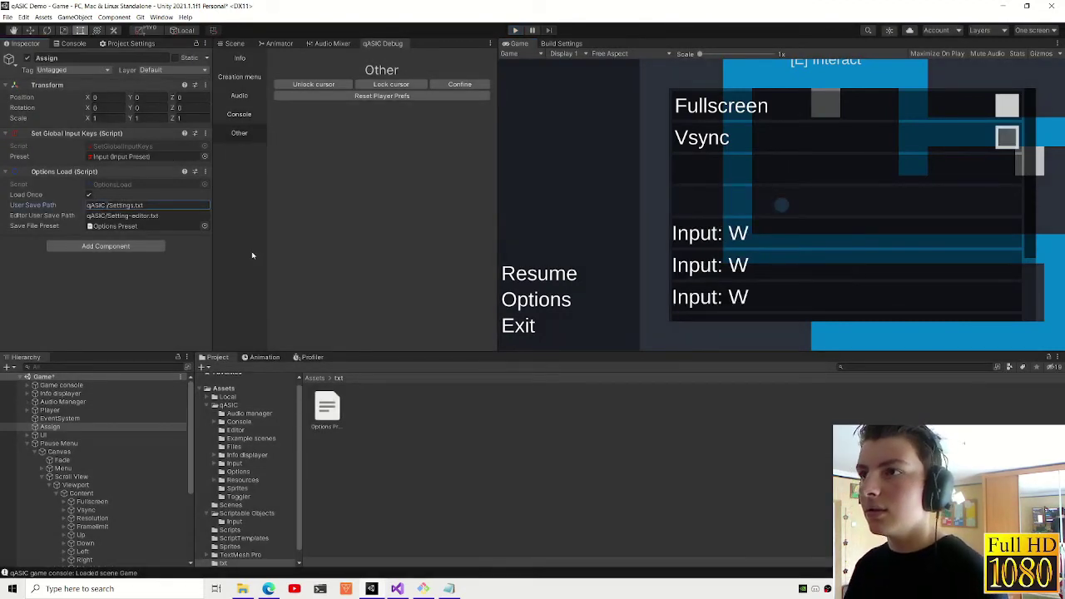
type("demo")
left_click(105, 216)
type("demo")
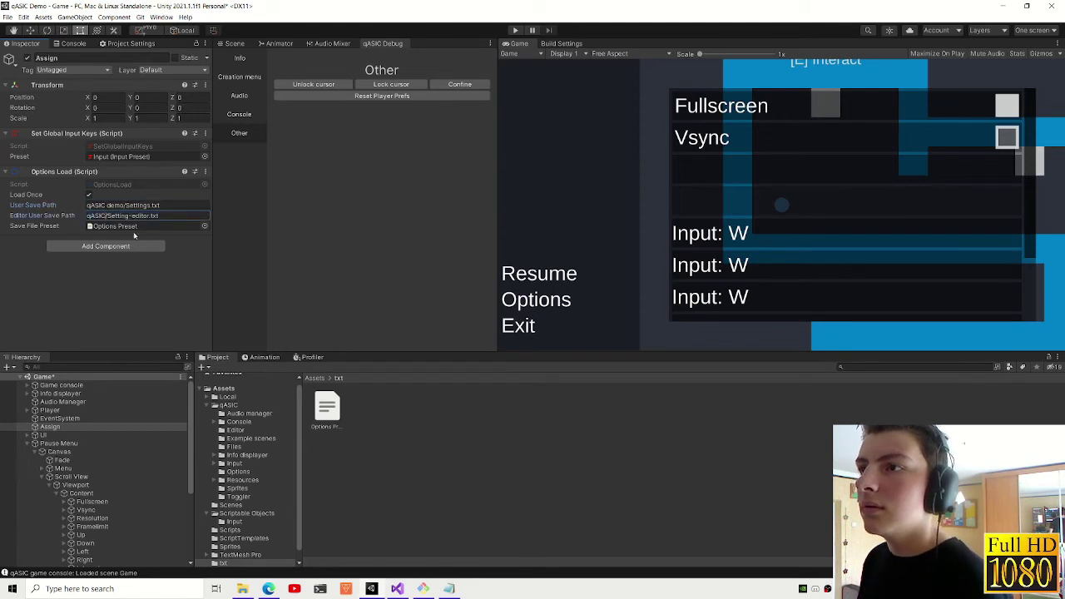
double_click(145, 157)
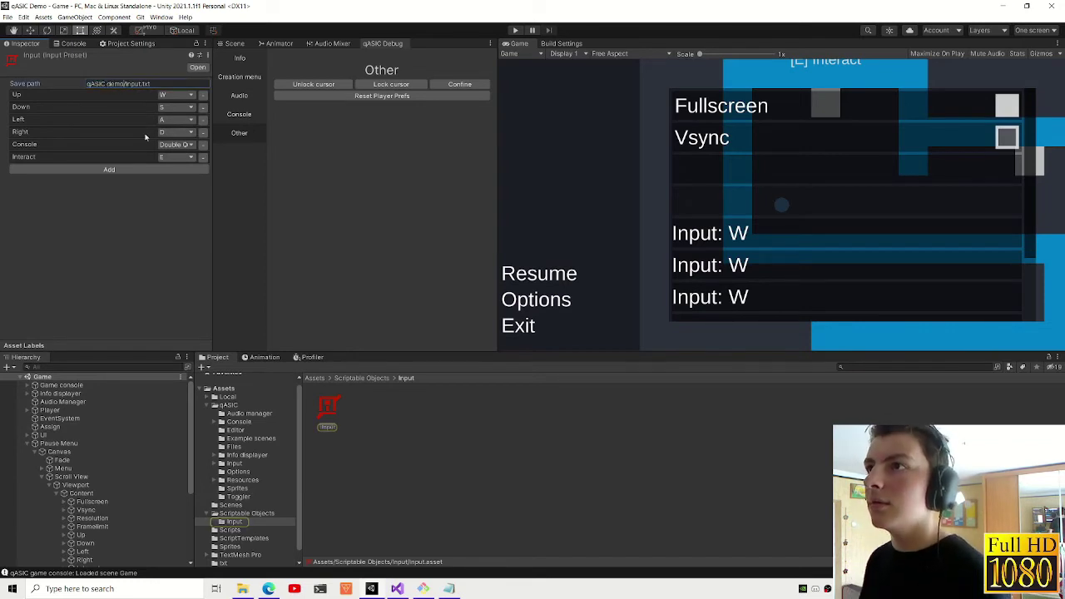
left_click(516, 31)
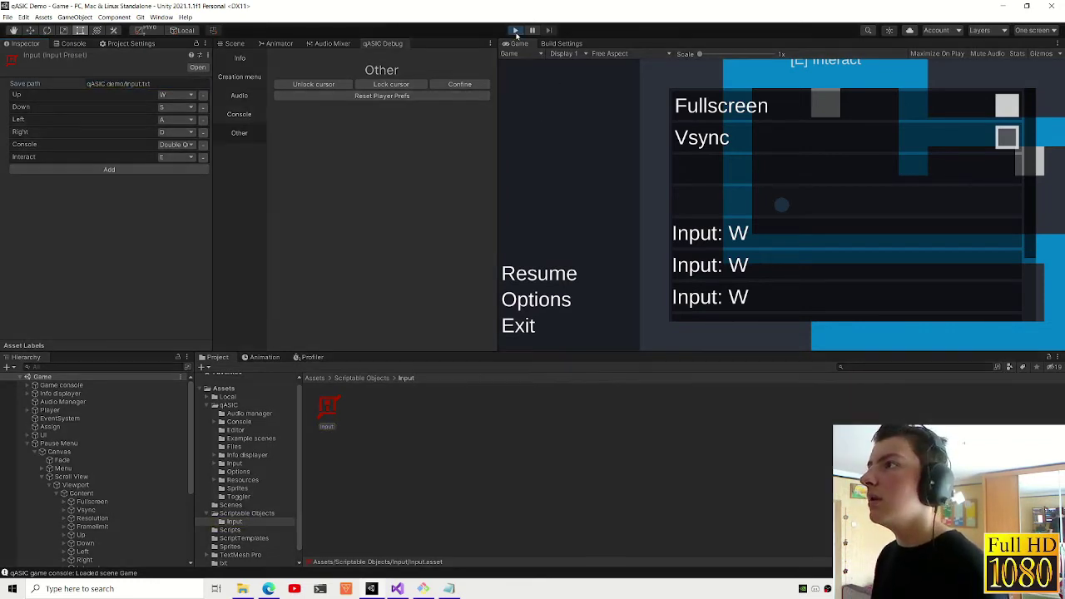
- Try deleting the qASIC folder in qASIC Demo, giving up when it reports the folder is in use
left_click(242, 589)
double_click(304, 285)
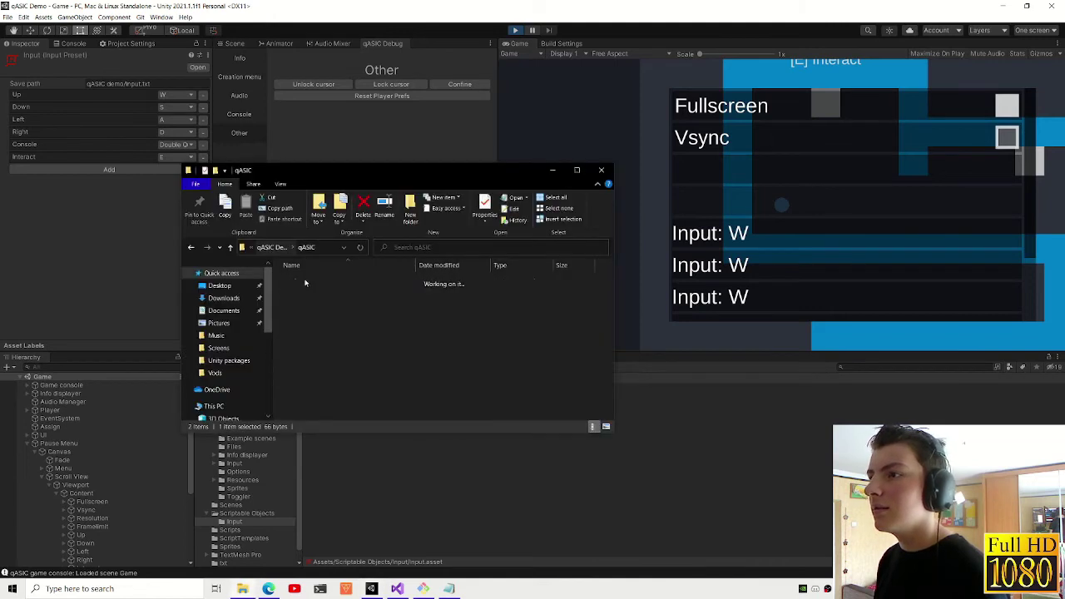
left_click(332, 285)
key("Delete")
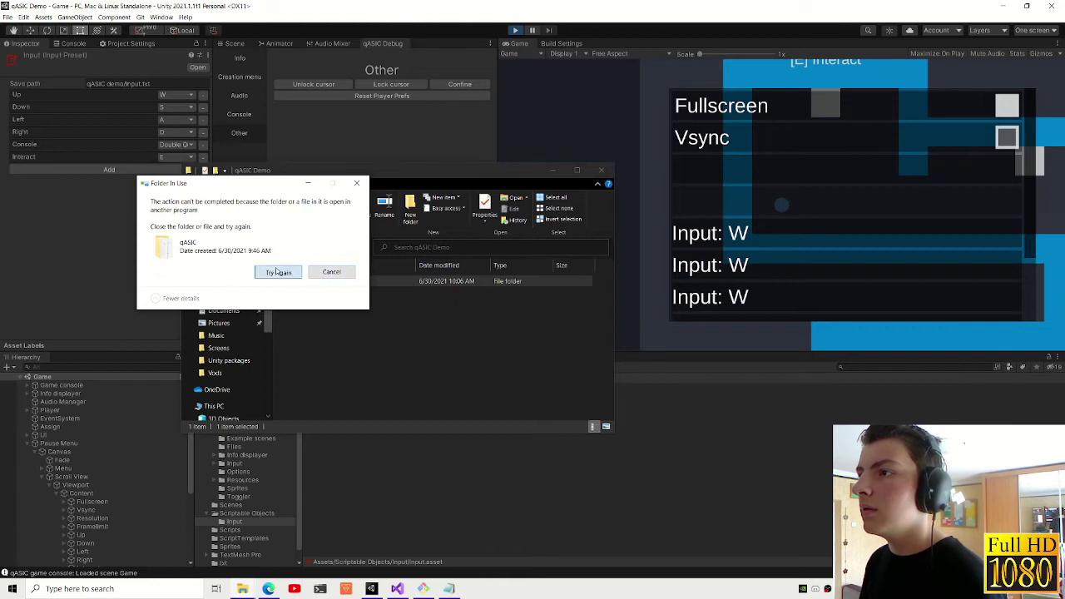
left_click(279, 272)
left_click(333, 273)
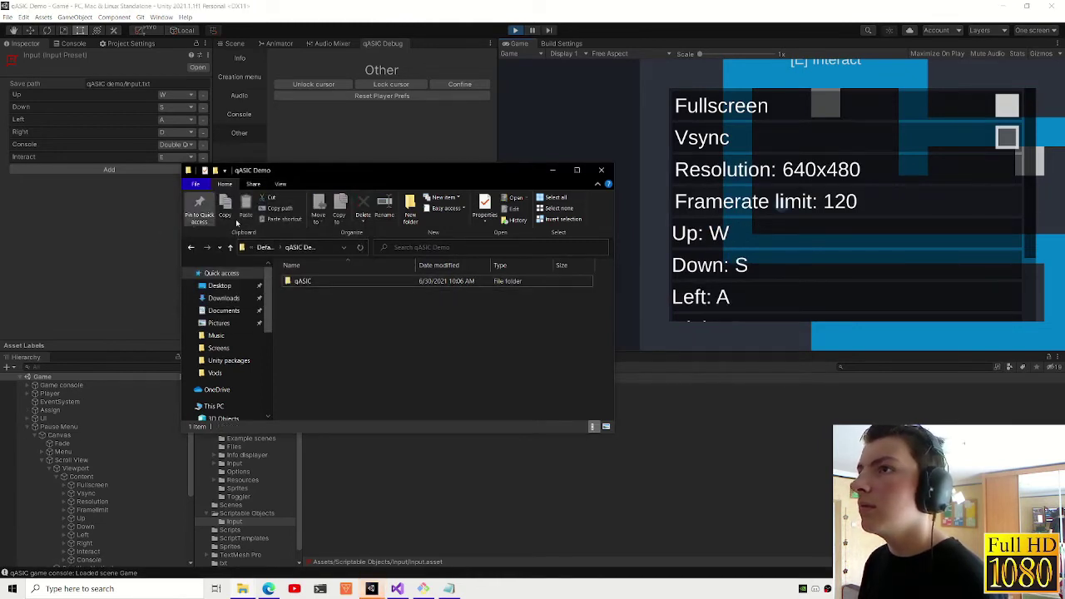
- Re-browse the qASIC Demo and qASIC folders, then toggle the running game's pause menu in Unity
left_click(665, 340)
key("alt+Tab")
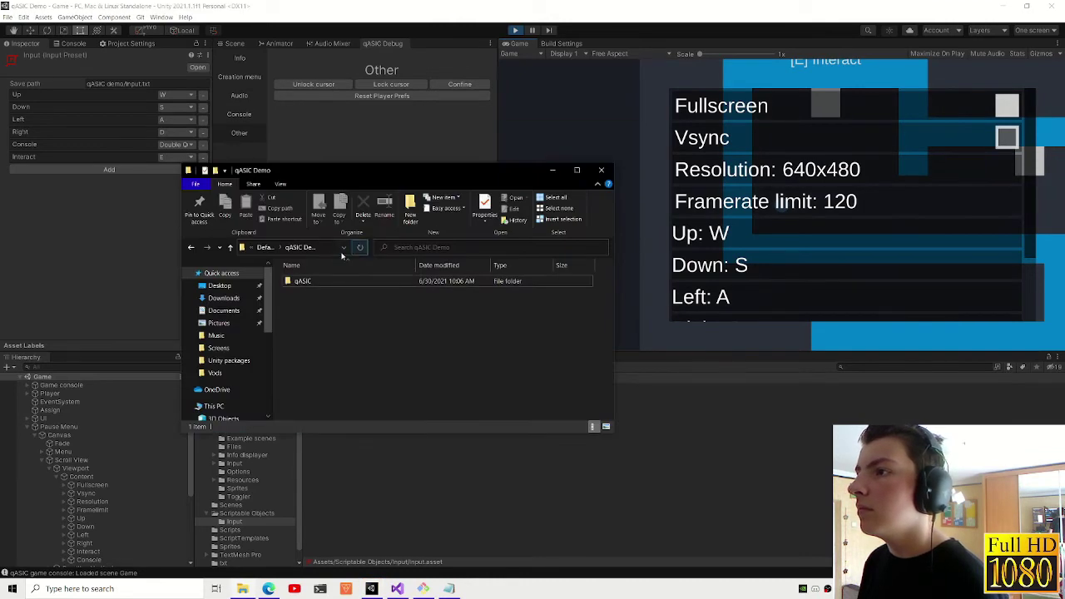
left_click(264, 247)
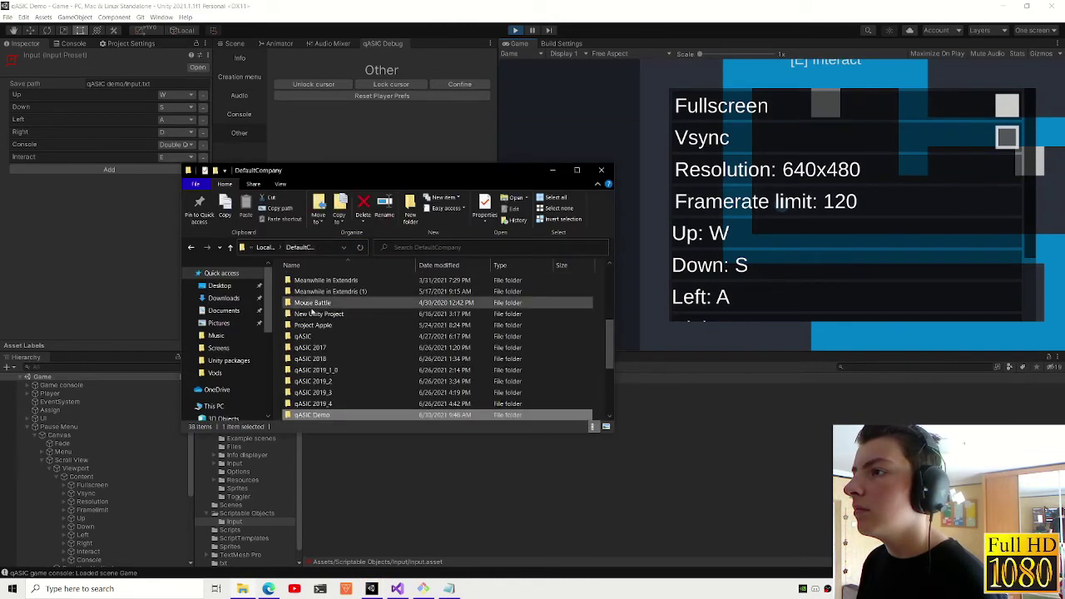
double_click(332, 415)
double_click(302, 281)
left_click(270, 247)
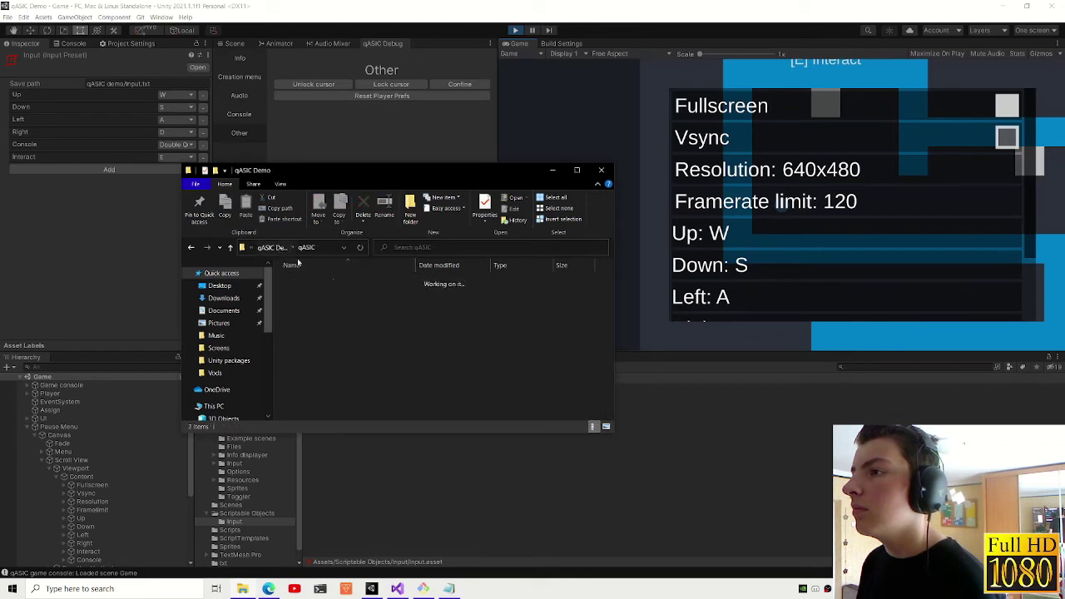
left_click(737, 149)
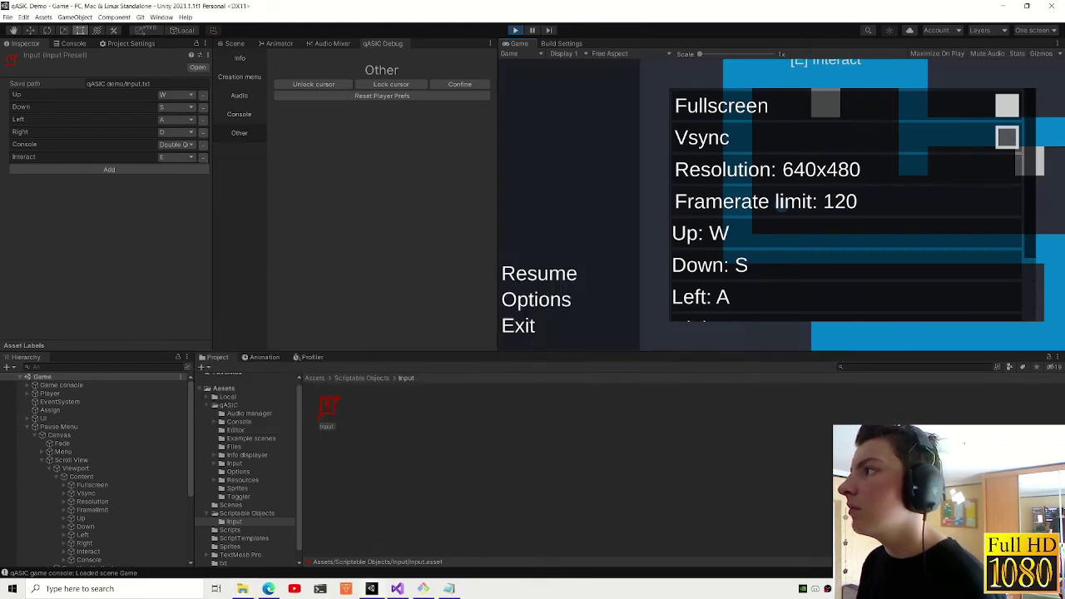
key("Escape")
key("Escape")
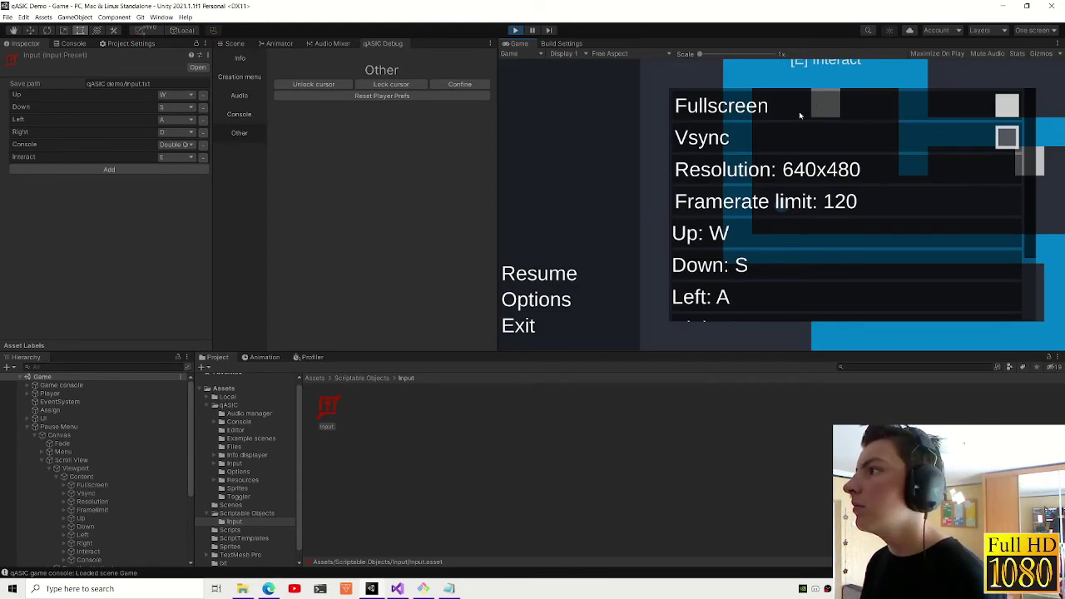
- Close Setting-editor.txt in Notepad to release the folder, then permanently delete the qASIC folder
left_click(251, 589)
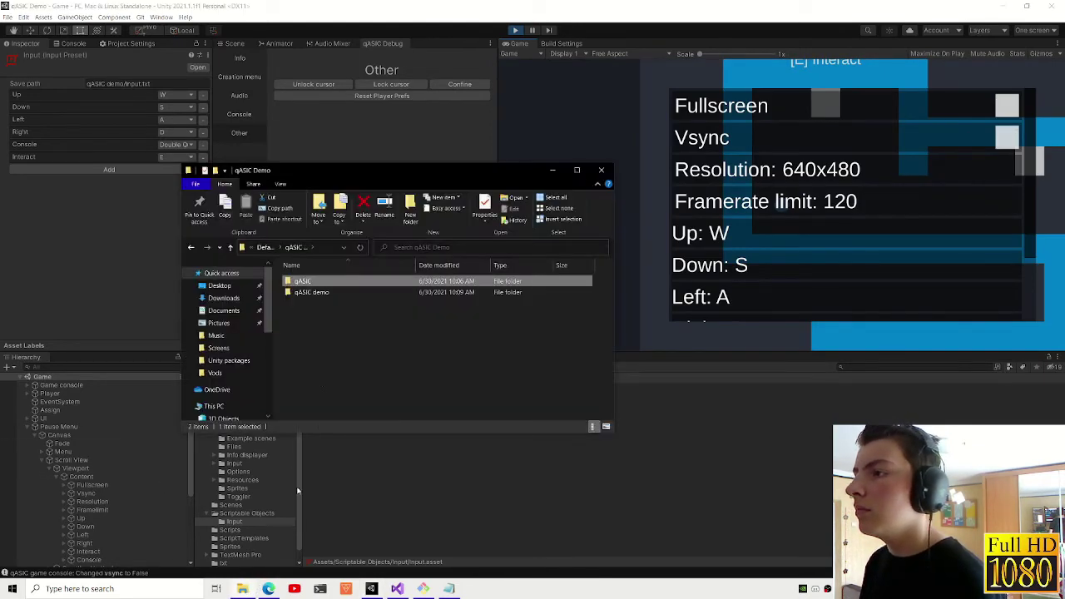
key("Delete")
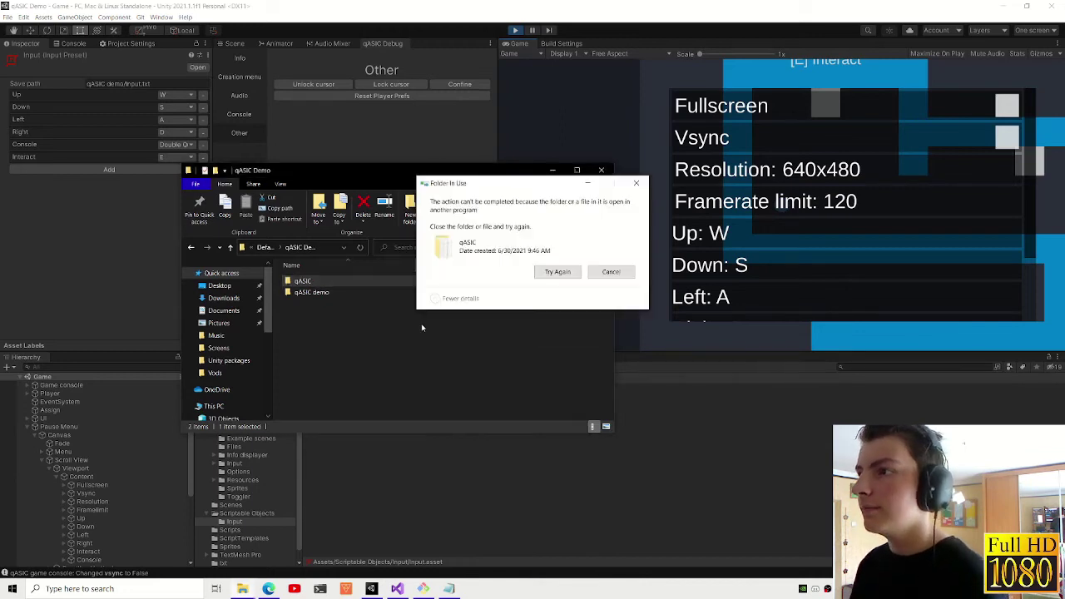
left_click(612, 270)
left_click(242, 586)
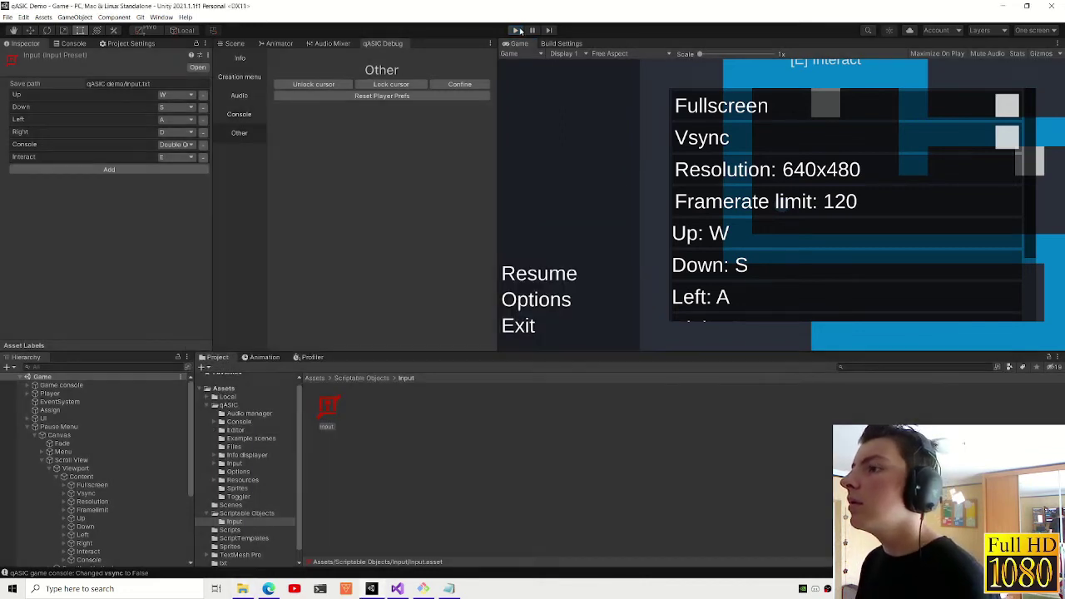
left_click(449, 589)
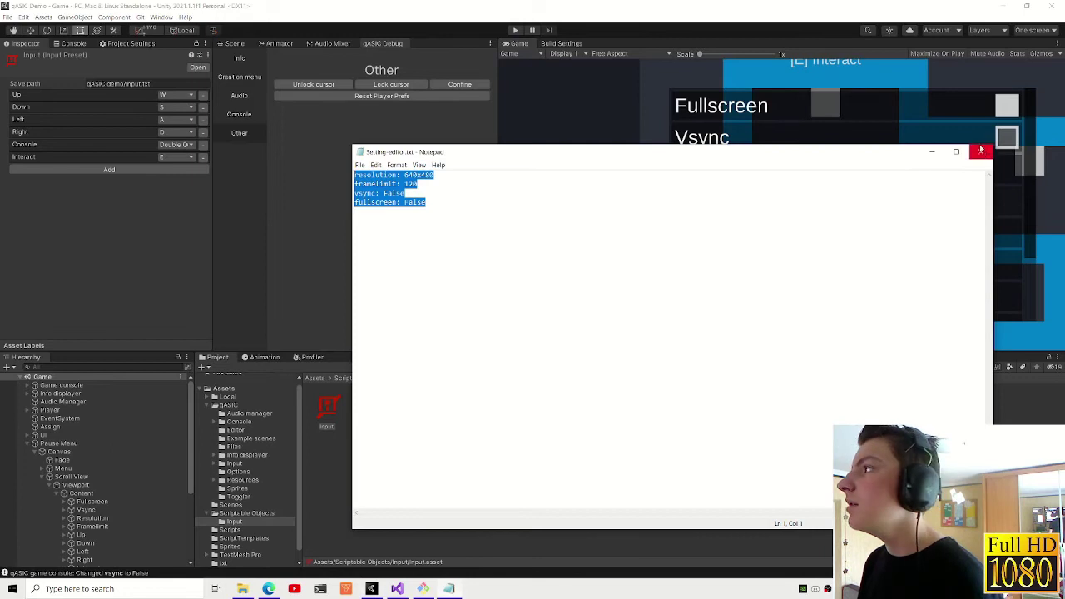
left_click(981, 151)
left_click(242, 588)
key("shift+Delete")
key("Return")
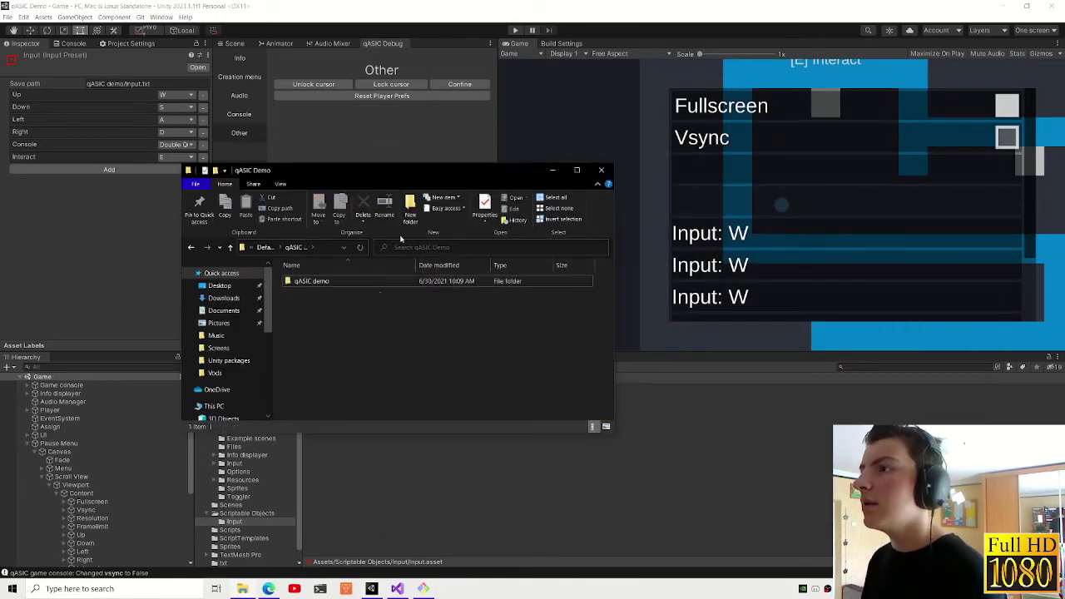
left_click(79, 267)
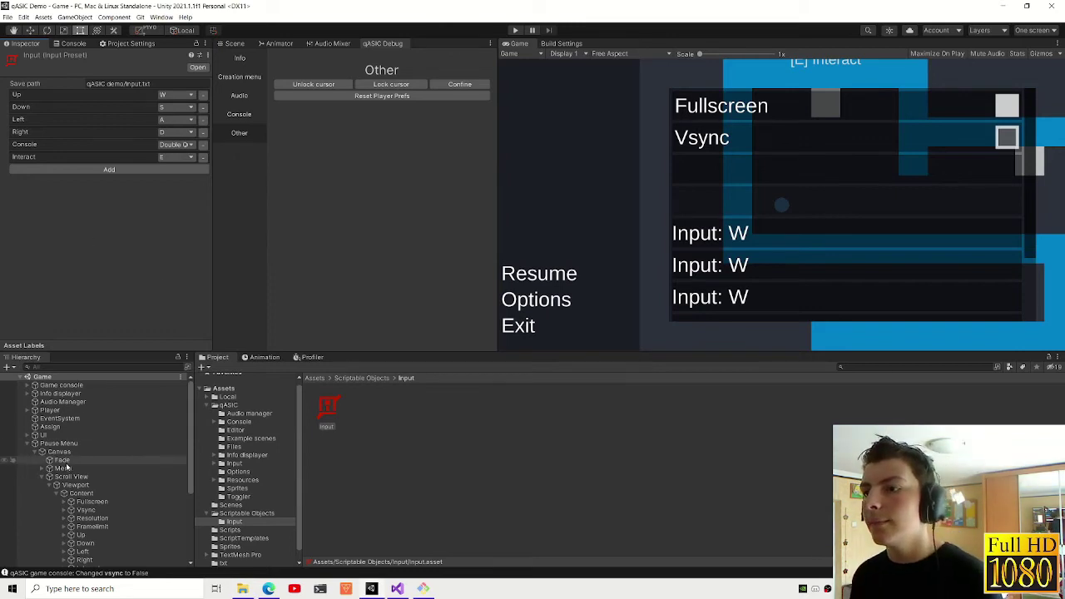
- Collapse the Pause Menu hierarchy, show the Assets root, and clear the Scene view selection
left_click(33, 444)
left_click(27, 443)
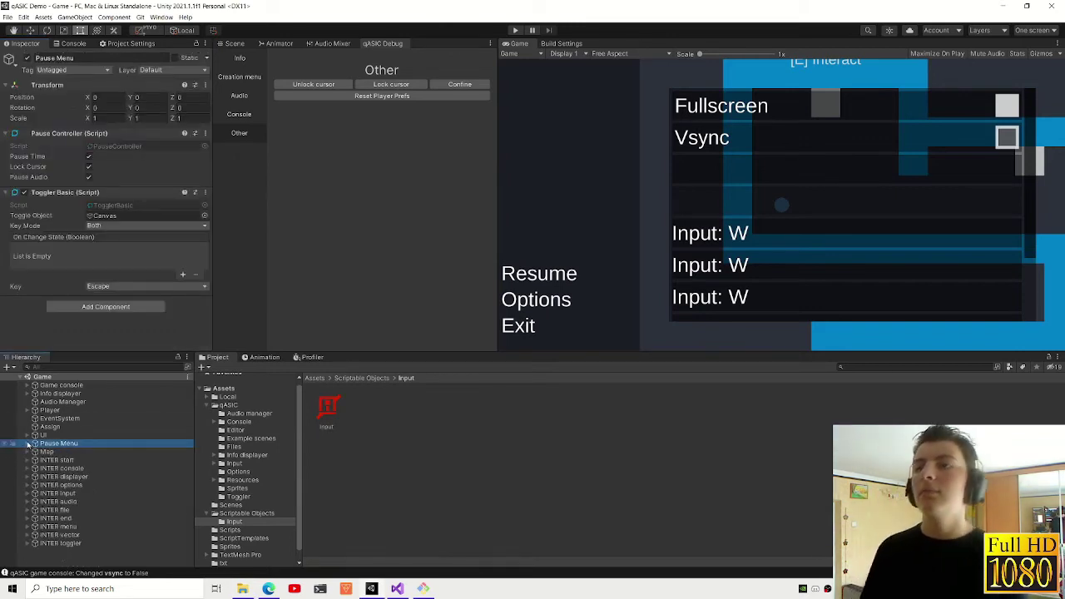
left_click(224, 389)
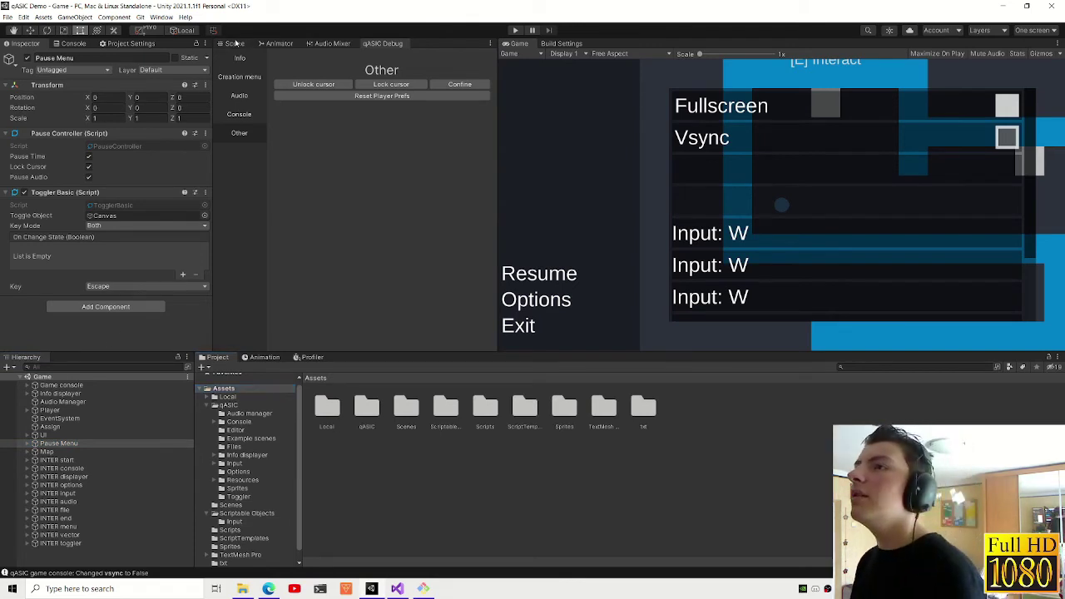
left_click(236, 45)
scroll(326, 172, "down", 2)
scroll(376, 200, "down", 2)
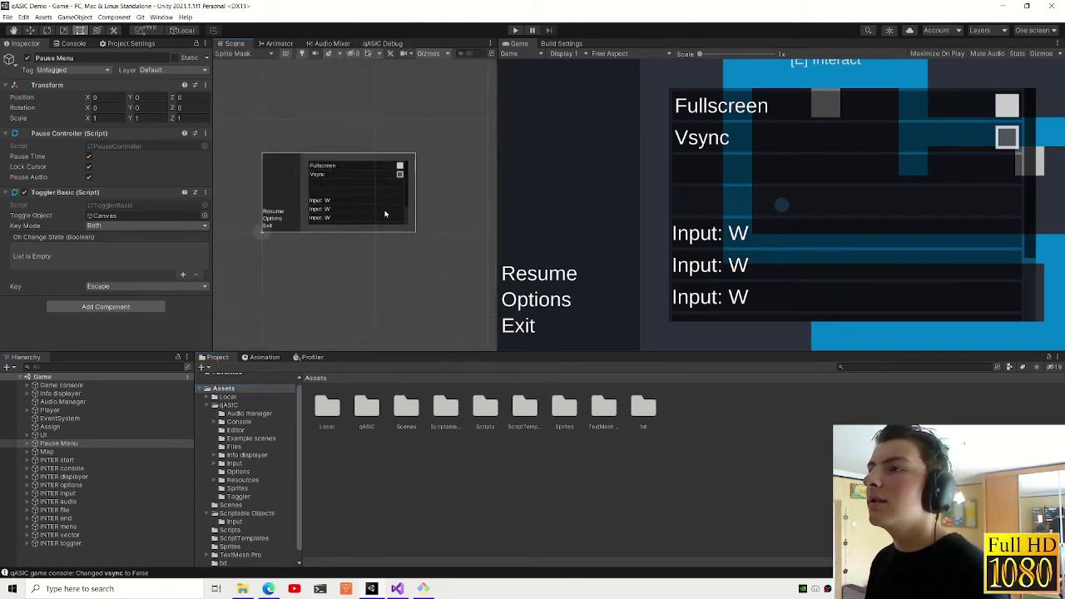
scroll(301, 173, "up", 2)
scroll(301, 172, "up", 1)
left_click_drag(227, 130, 266, 115)
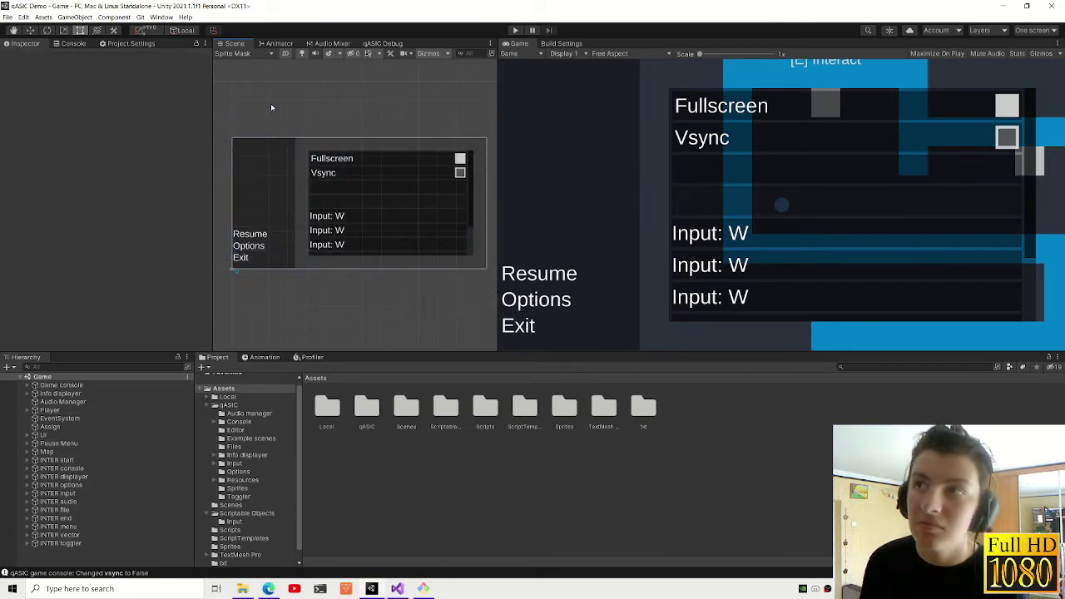
mouse_move(237, 118)
left_mouse_down()
mouse_move(372, 313)
mouse_move(492, 286)
left_mouse_up()
scroll(60, 491, "down", 10)
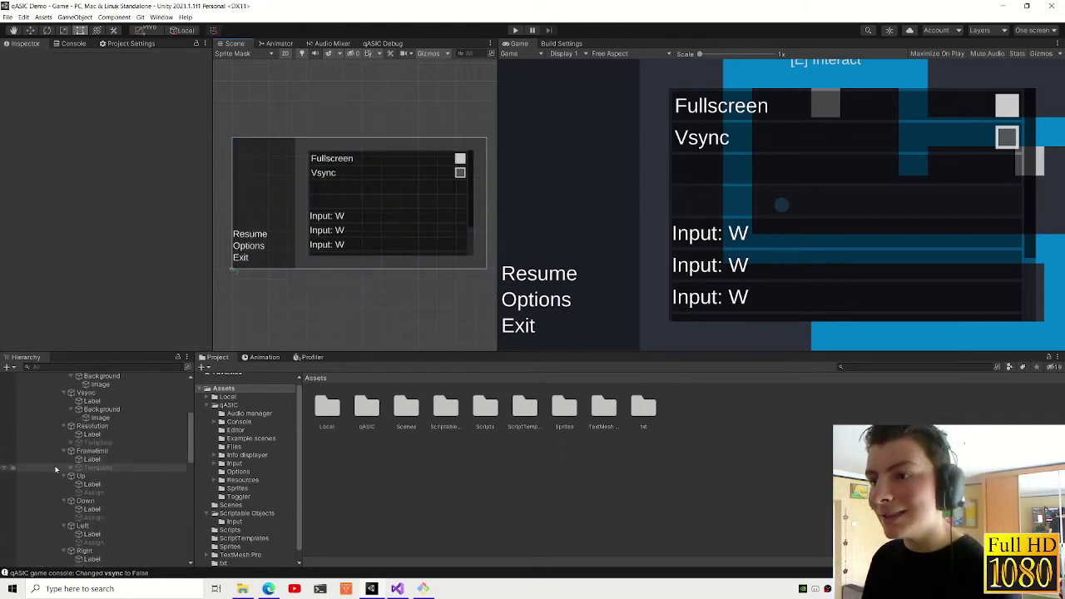
scroll(70, 481, "up", 2)
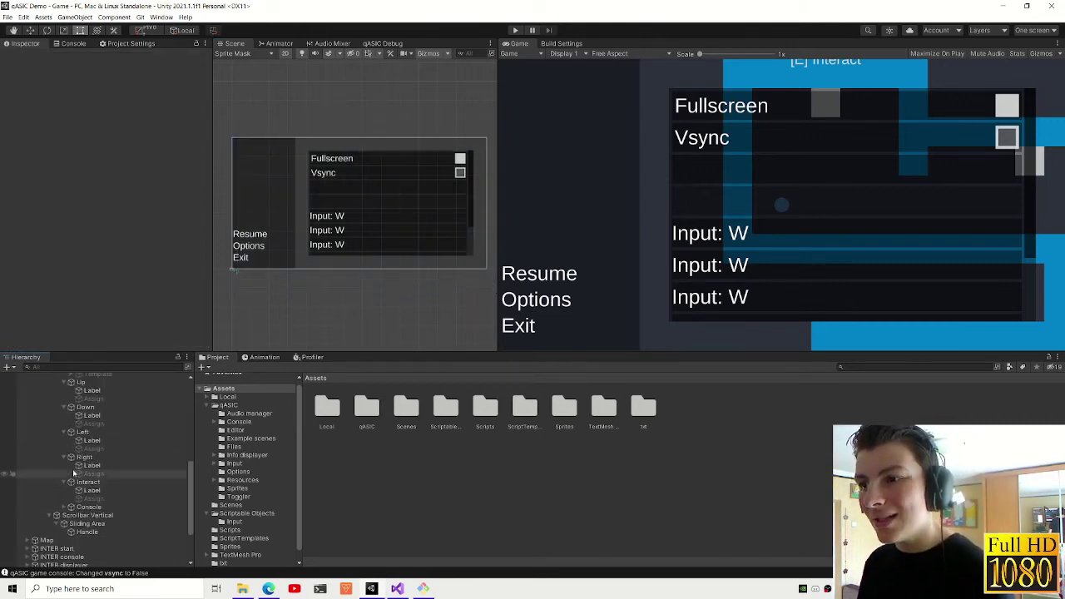
scroll(66, 478, "up", 3)
scroll(63, 476, "up", 3)
- Collapse the settings items, Scrollbar Vertical, Viewport and Scroll View branches in the Hierarchy
left_click(64, 473)
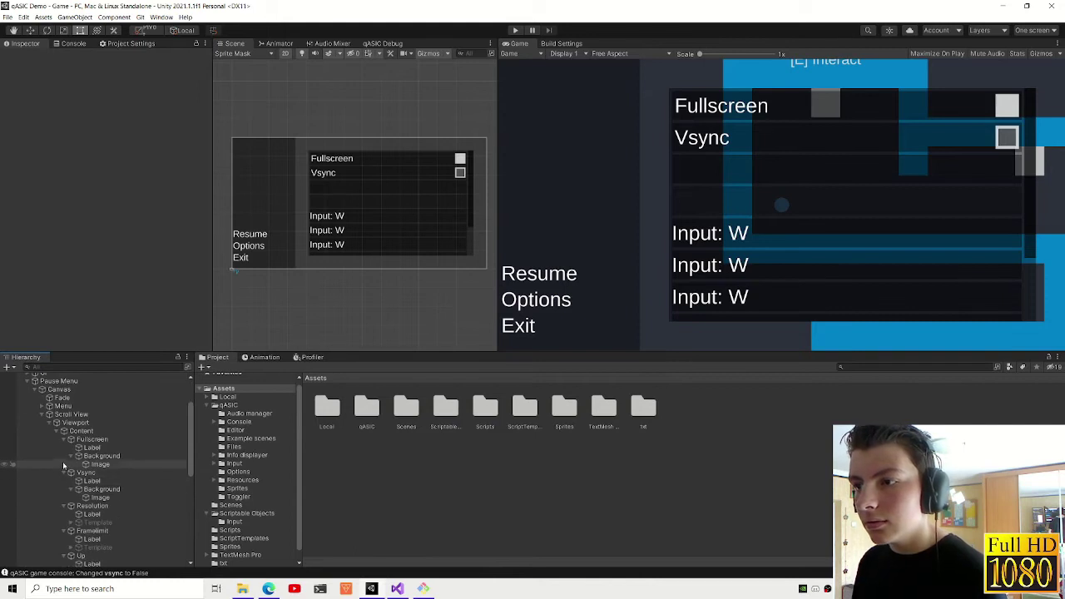
left_click(64, 481)
left_click(66, 490)
left_click(65, 498)
left_click(64, 506)
left_click(63, 515)
left_click(64, 523)
left_click(64, 531)
left_click(73, 456)
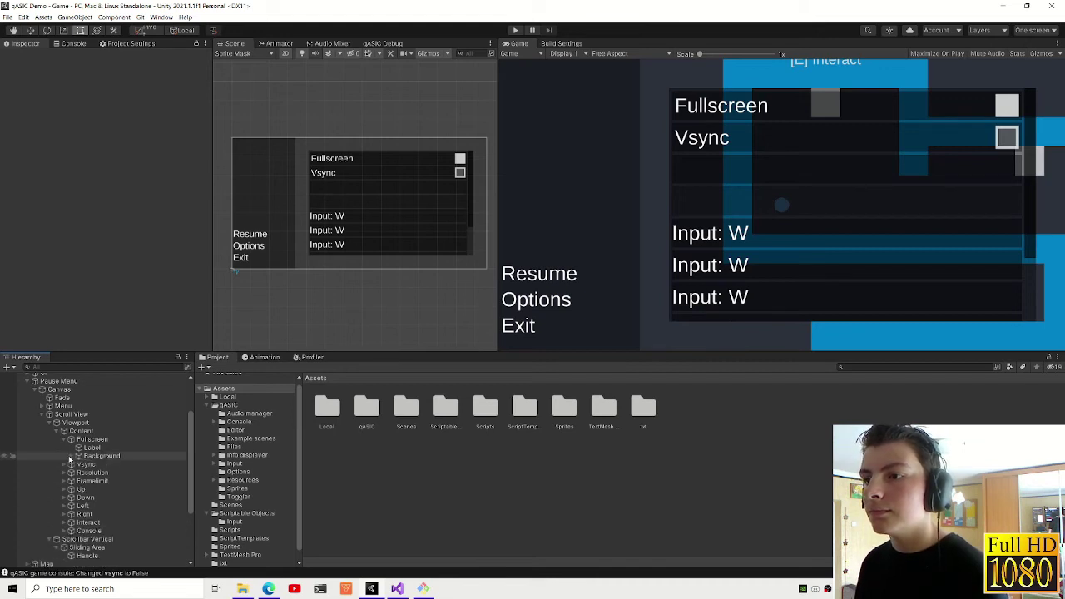
left_click(64, 439)
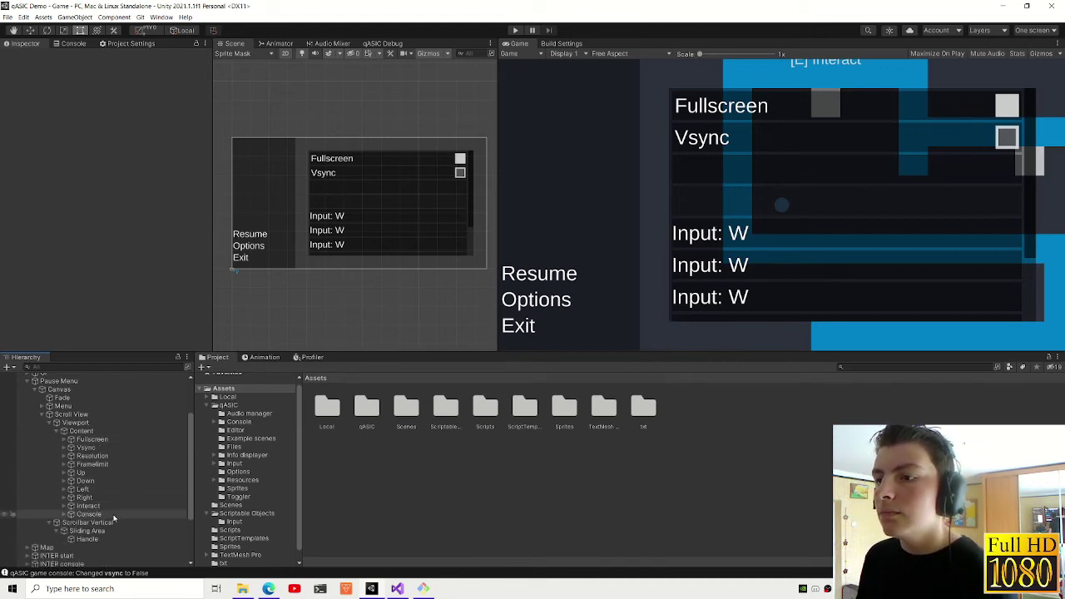
left_click(56, 522)
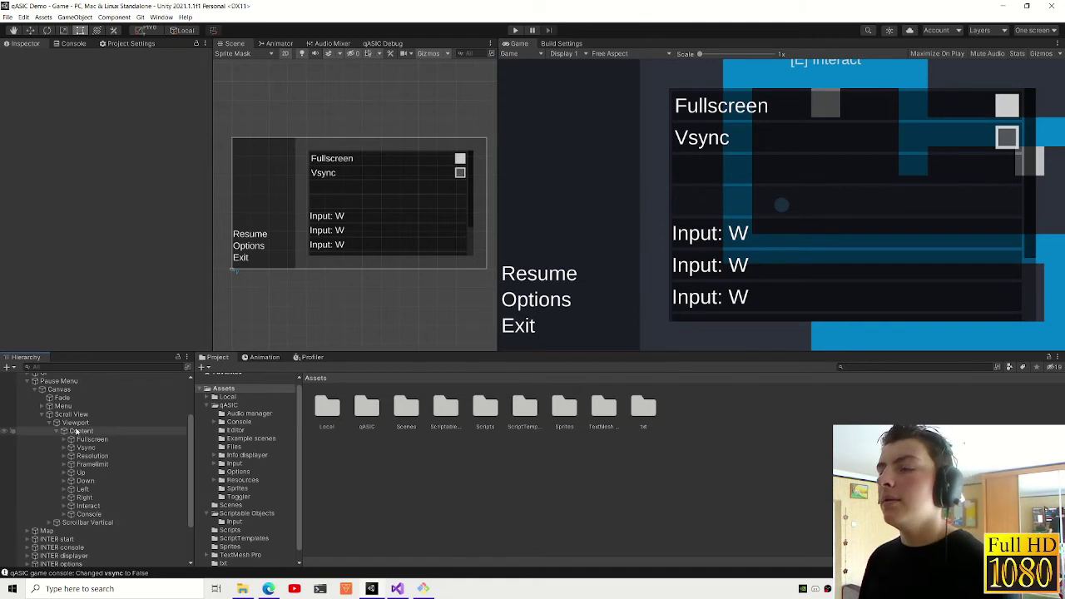
left_click(80, 431)
left_click(49, 423)
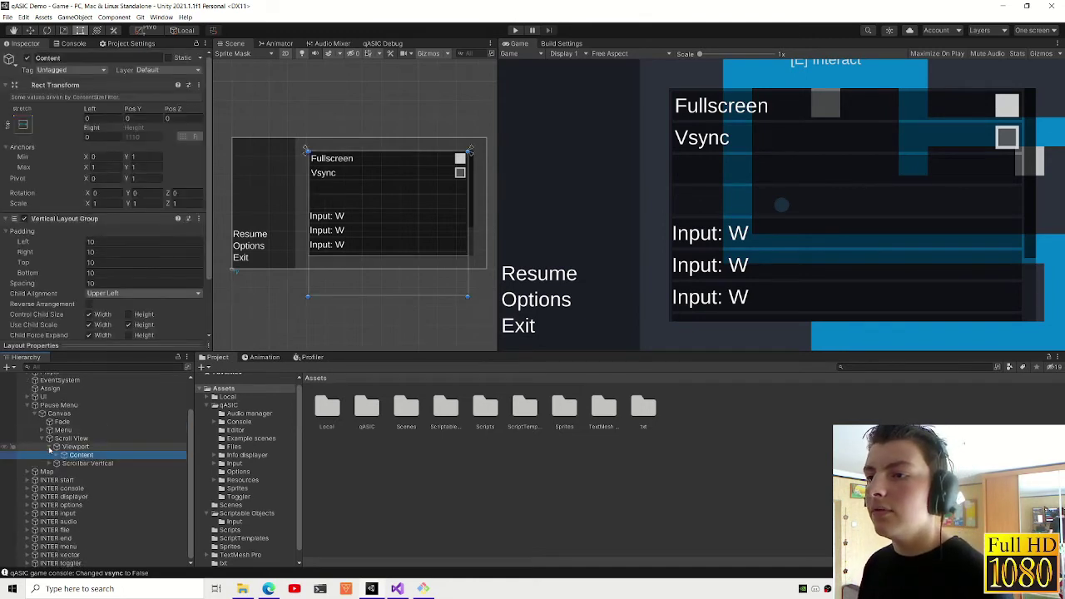
left_click(73, 447)
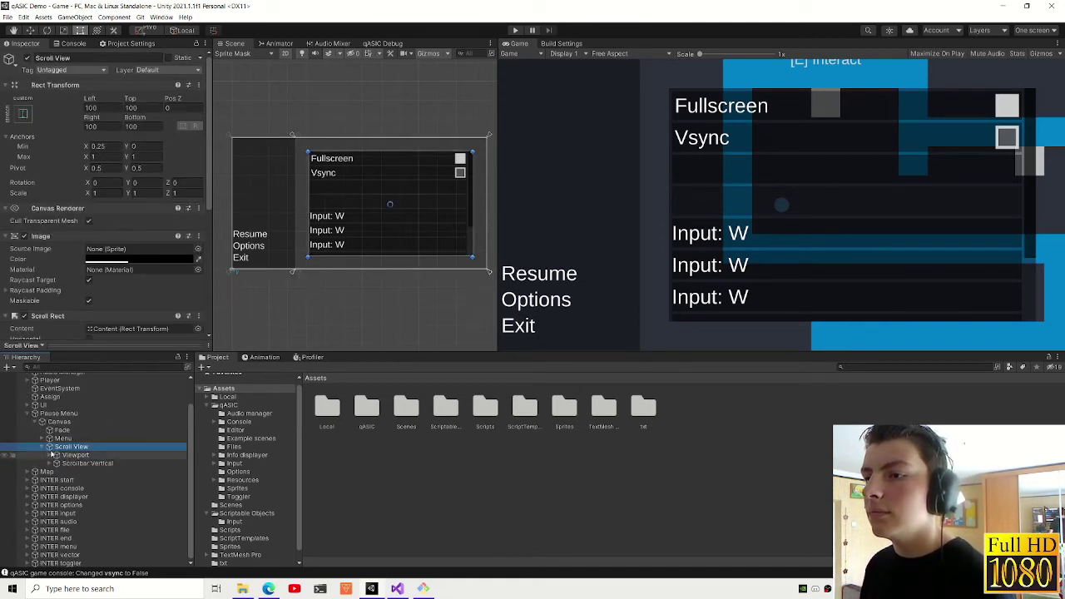
left_click(44, 447)
- Rename Scroll View to Settings and add a Pause Menu On Change State entry targeting it
left_click(91, 462)
type("Settings")
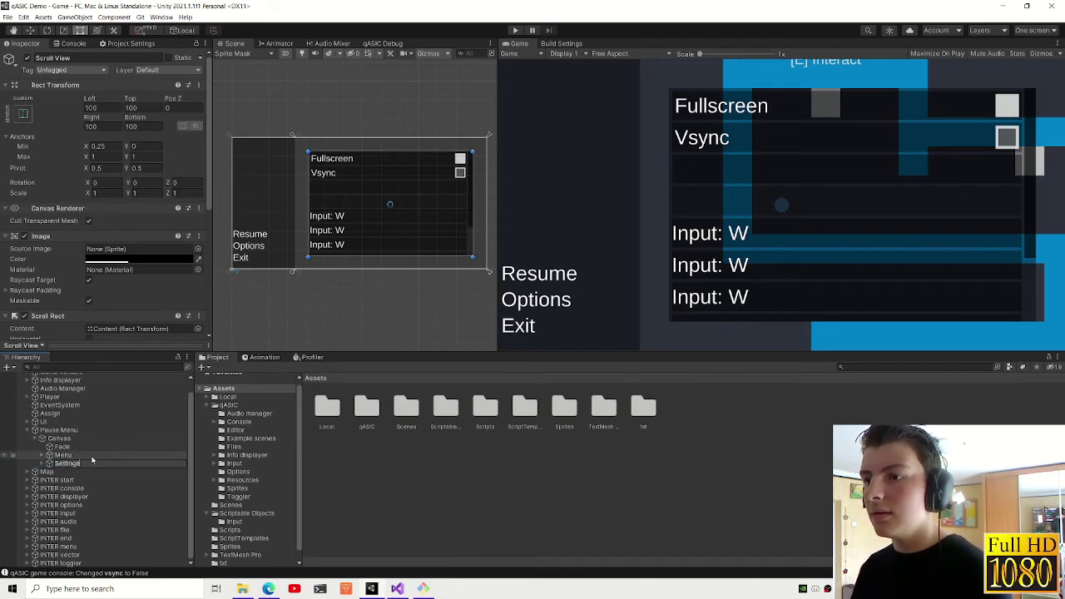
key("Return")
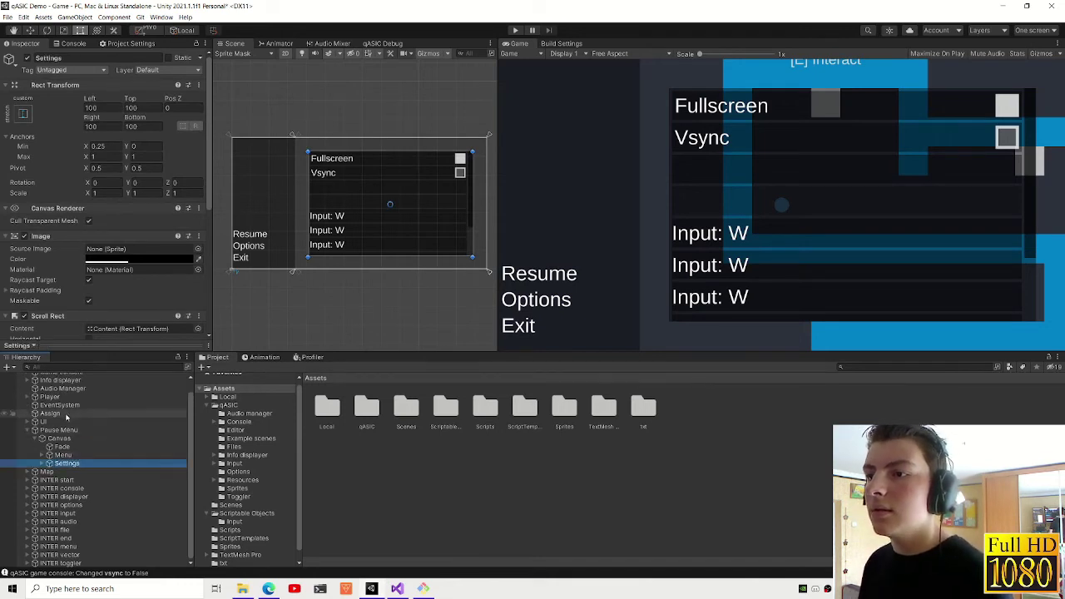
left_click(58, 430)
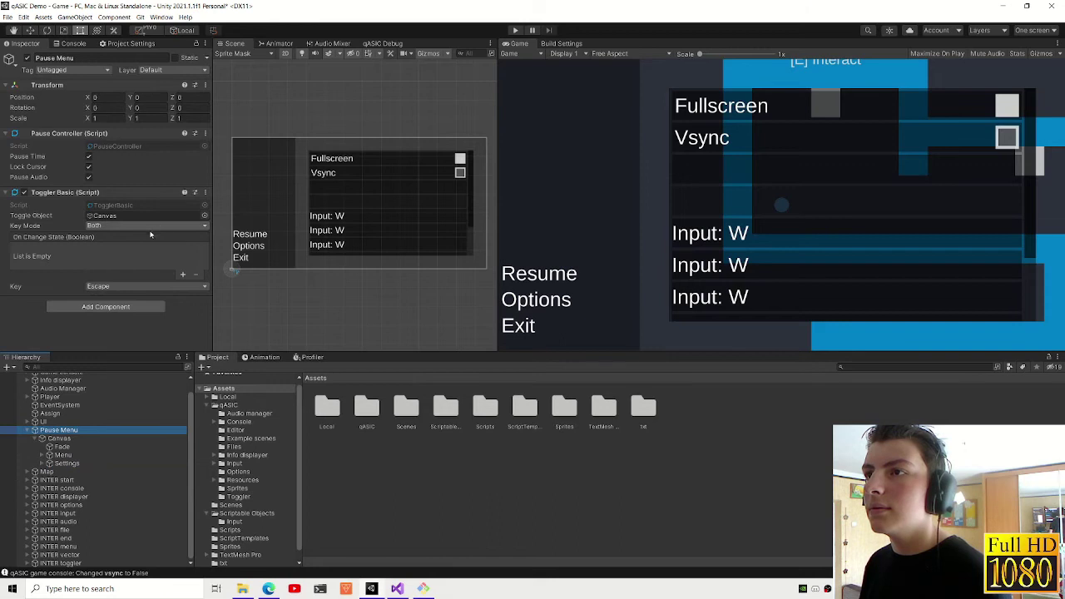
left_click(185, 274)
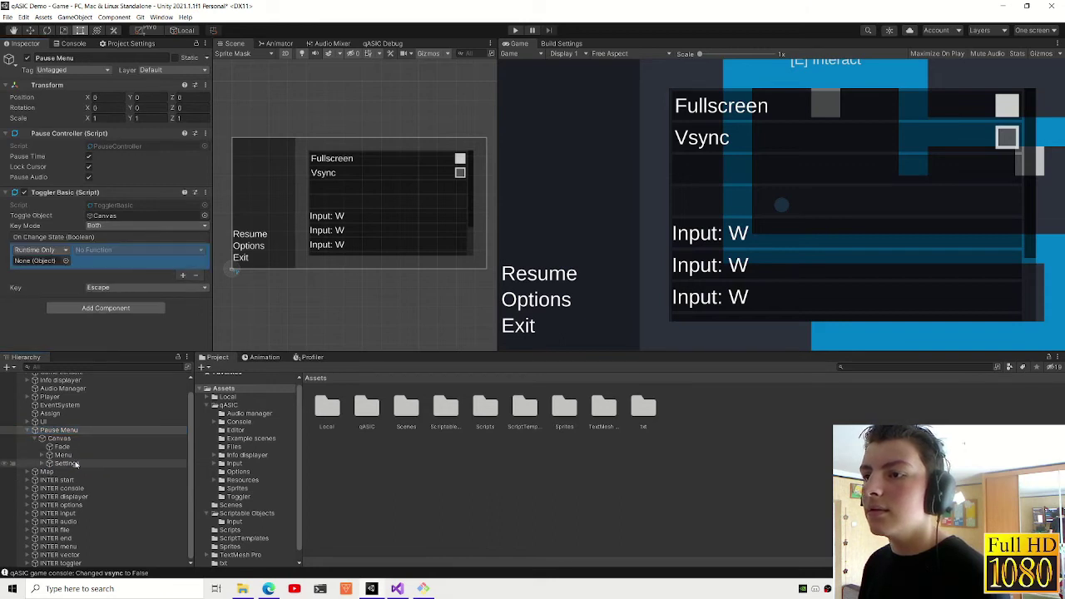
left_click_drag(39, 256, 37, 259)
left_click(94, 250)
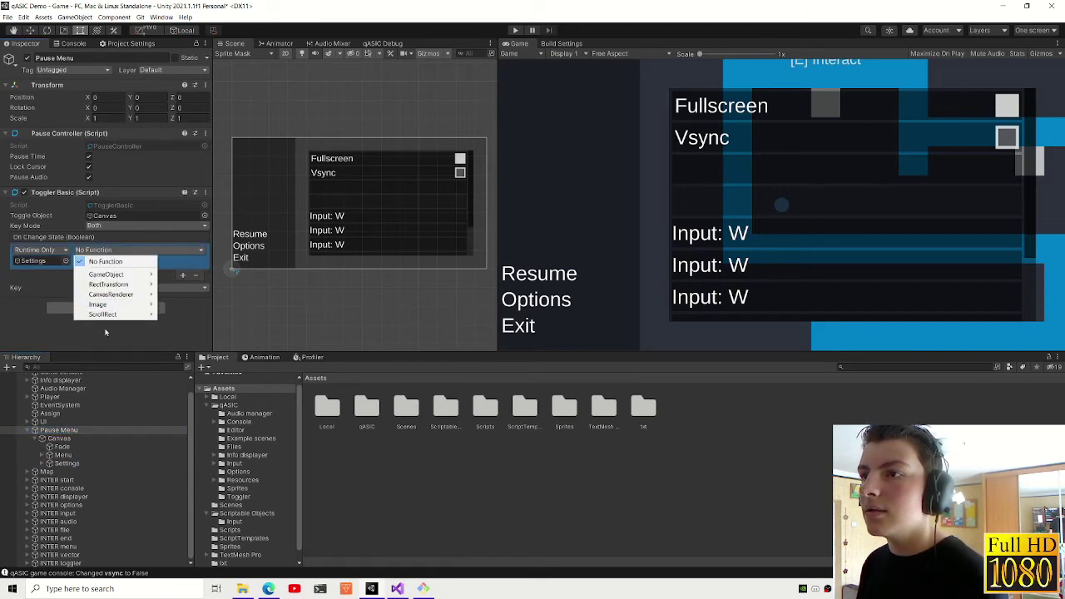
left_click(67, 464)
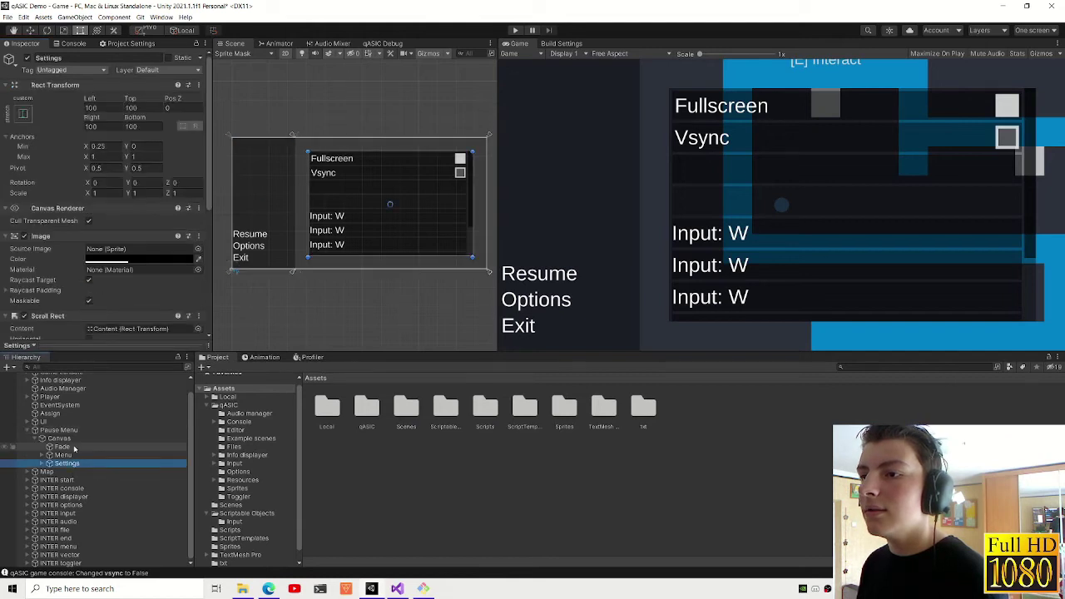
- Add a Toggler Basic component to the Canvas
left_click(75, 441)
scroll(108, 250, "down", 3)
left_click(102, 339)
type("topg")
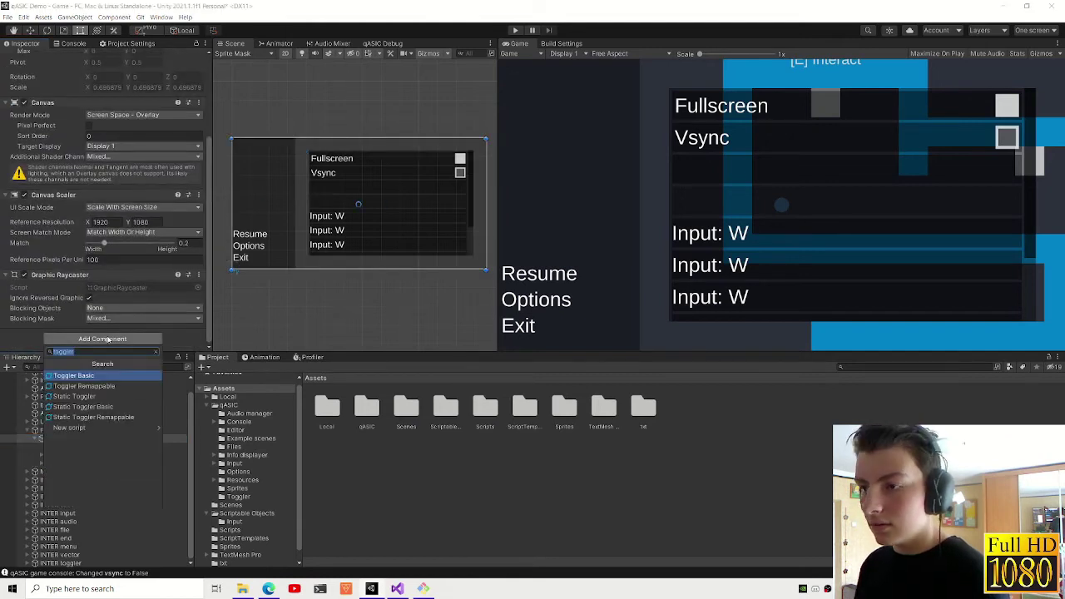
key("BackSpace")
key("BackSpace")
key("Down")
key("Down")
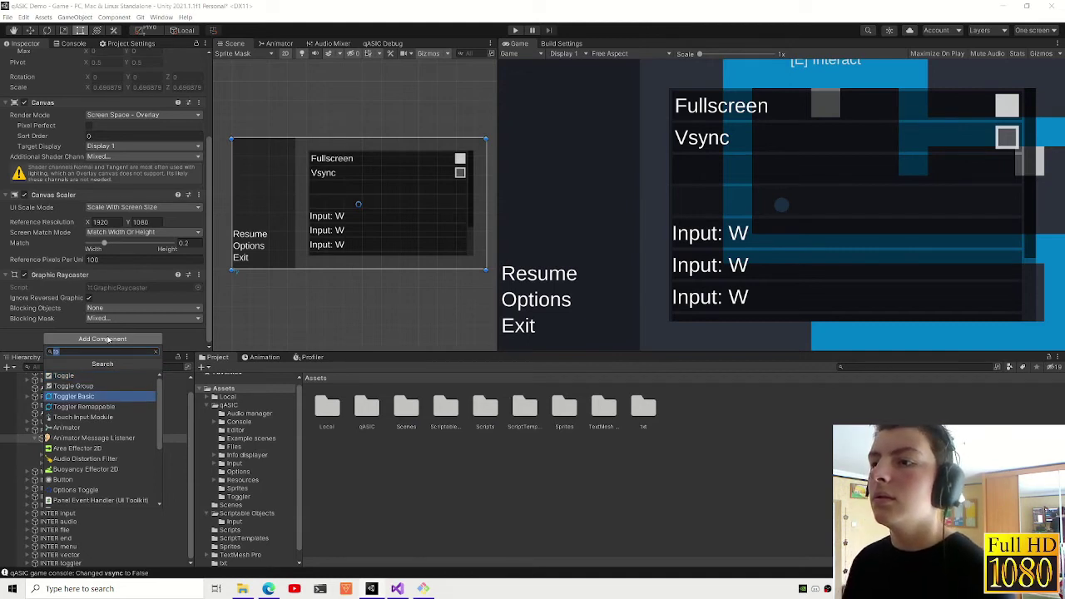
key("Return")
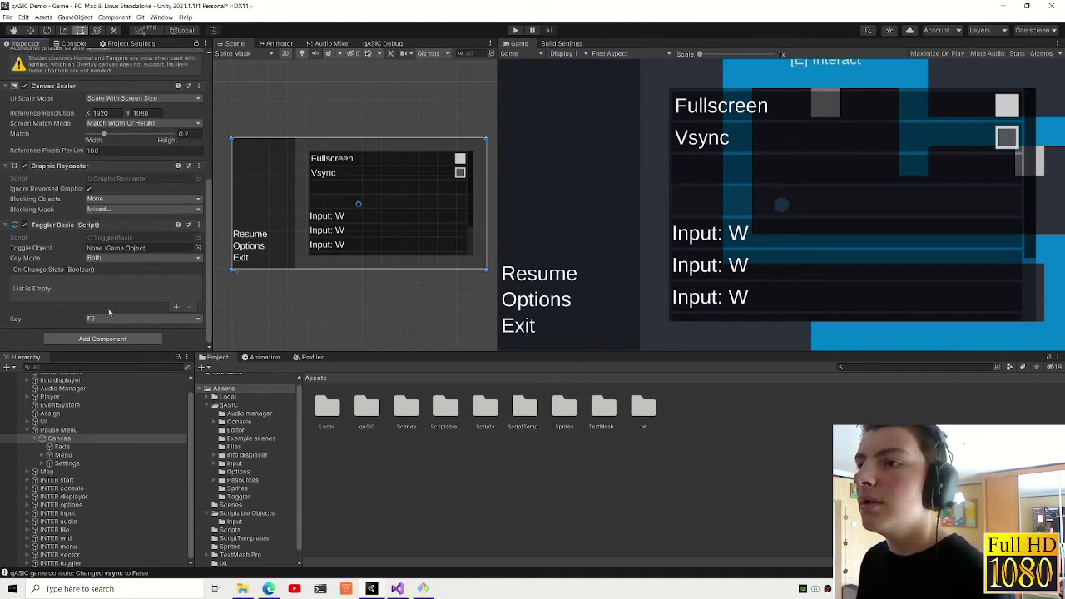
- Set the Toggler Basic key to None and its Toggle Object to Settings
left_click(120, 317)
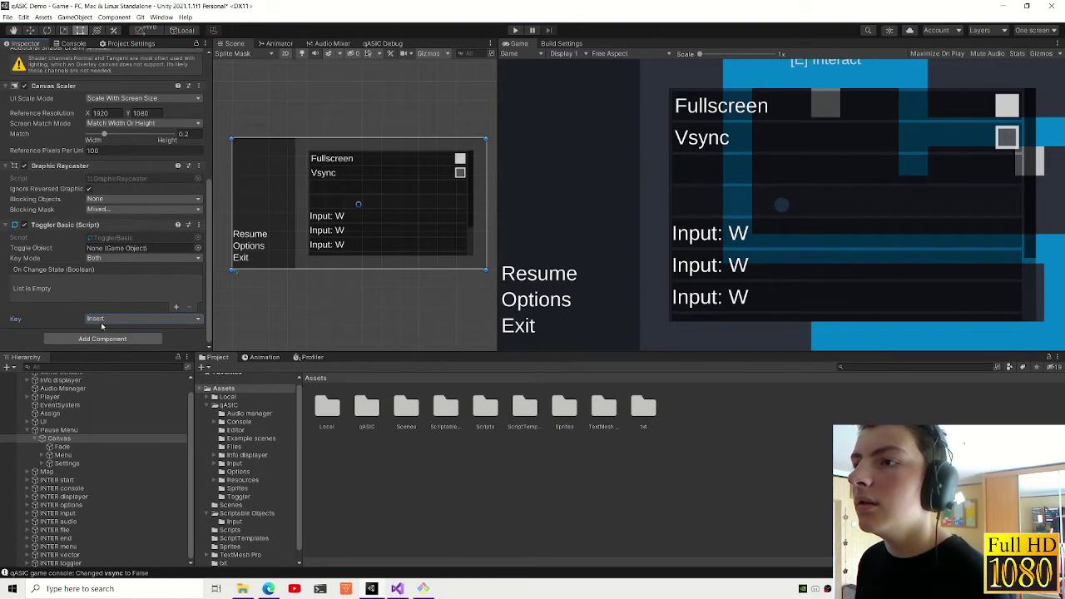
left_click(102, 323)
left_click(106, 14)
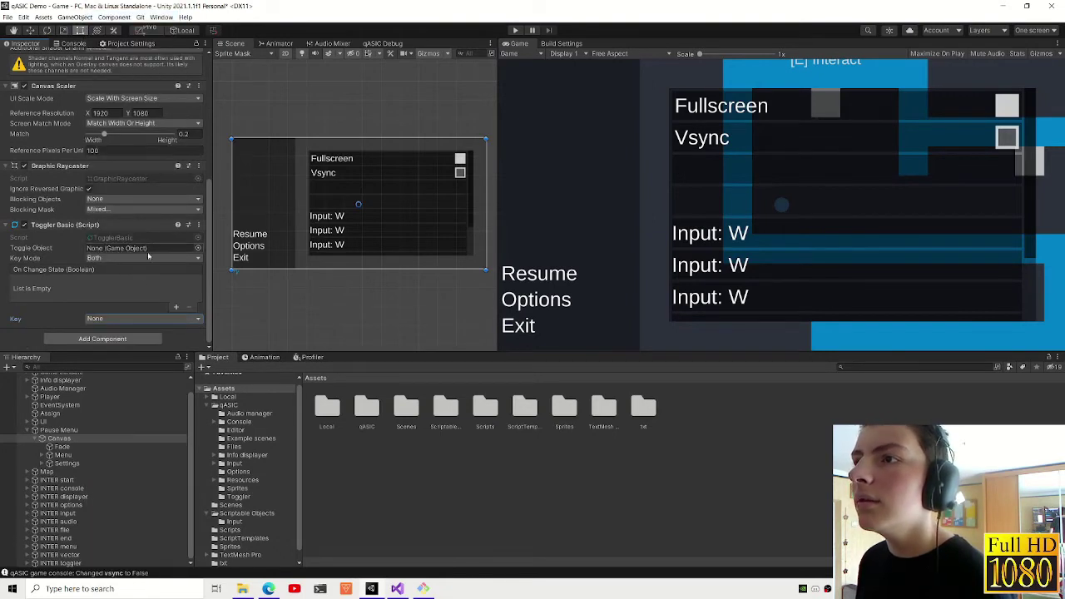
left_click_drag(66, 463, 117, 248)
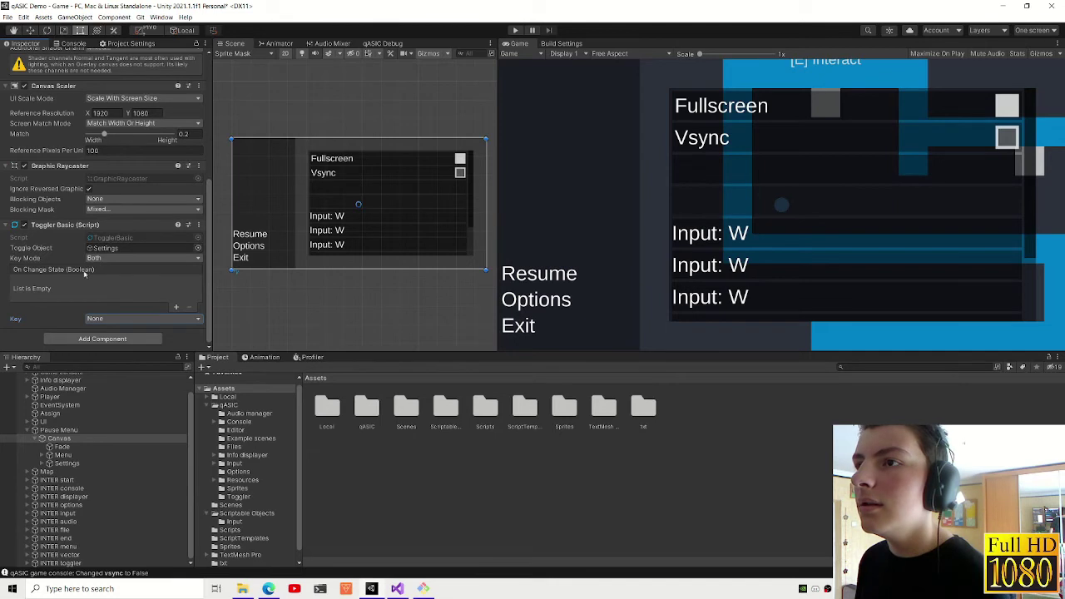
left_click(174, 308)
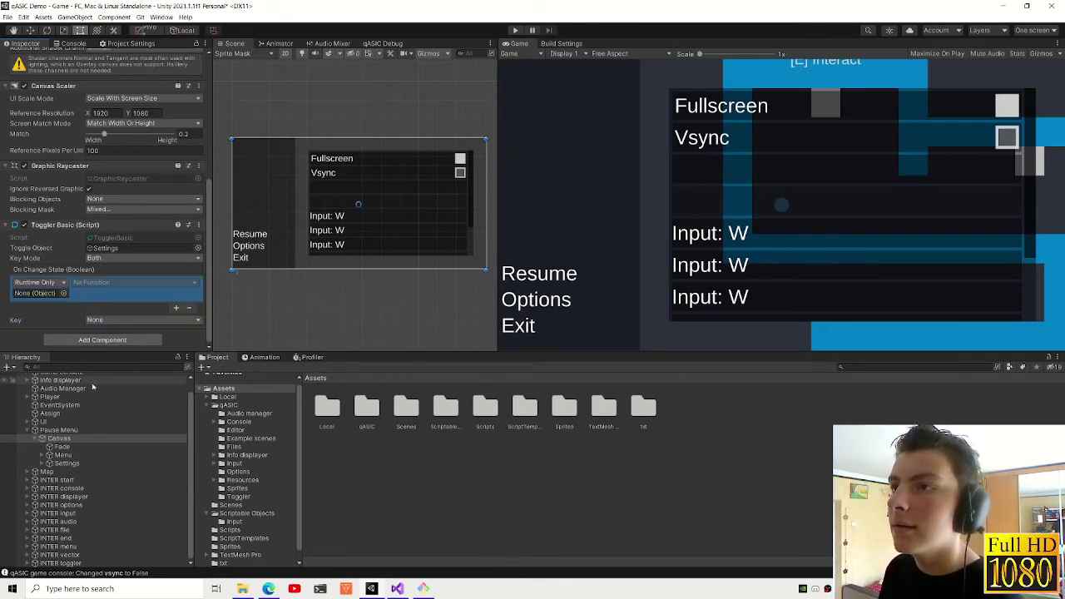
left_click_drag(69, 464, 111, 253)
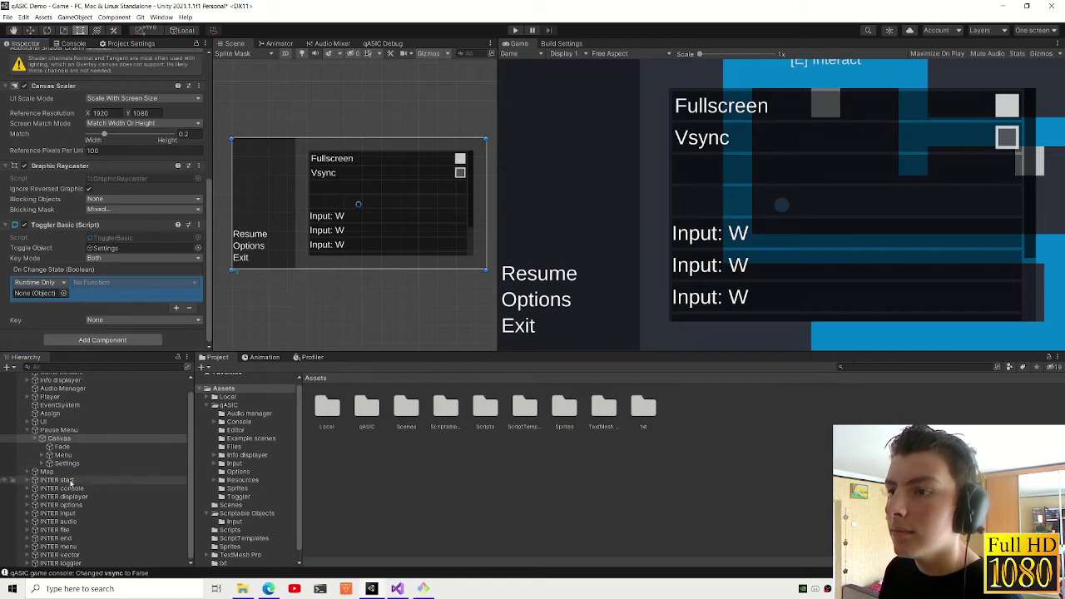
left_click(190, 309)
- Make the Pause Menu's state-change event call Canvas > ToggleBasic.Toggle (bool)
left_click(74, 431)
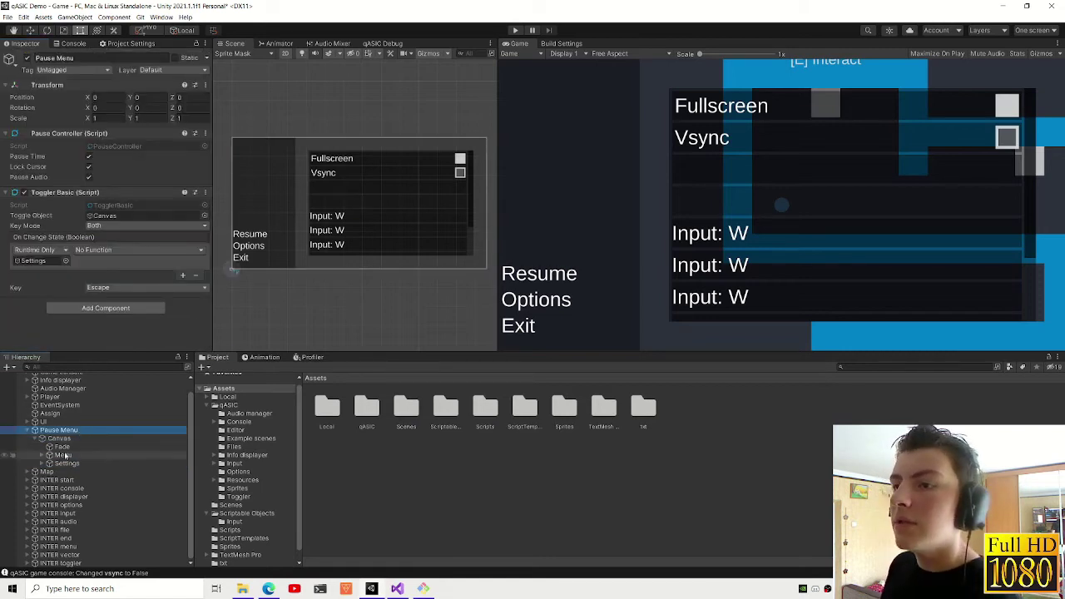
left_click_drag(58, 430, 141, 270)
left_click(85, 251)
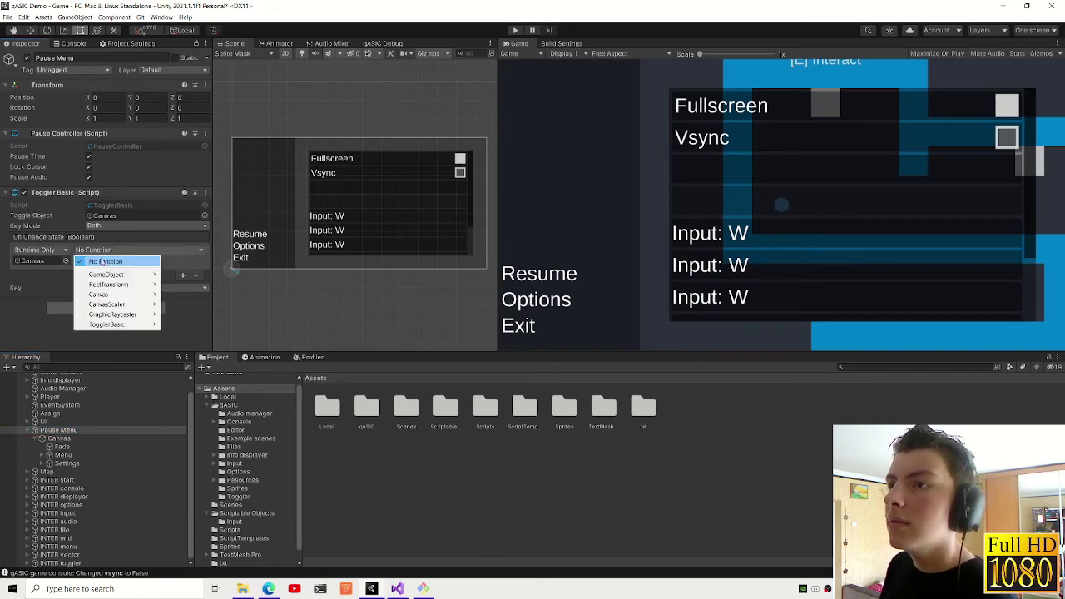
mouse_move(124, 324)
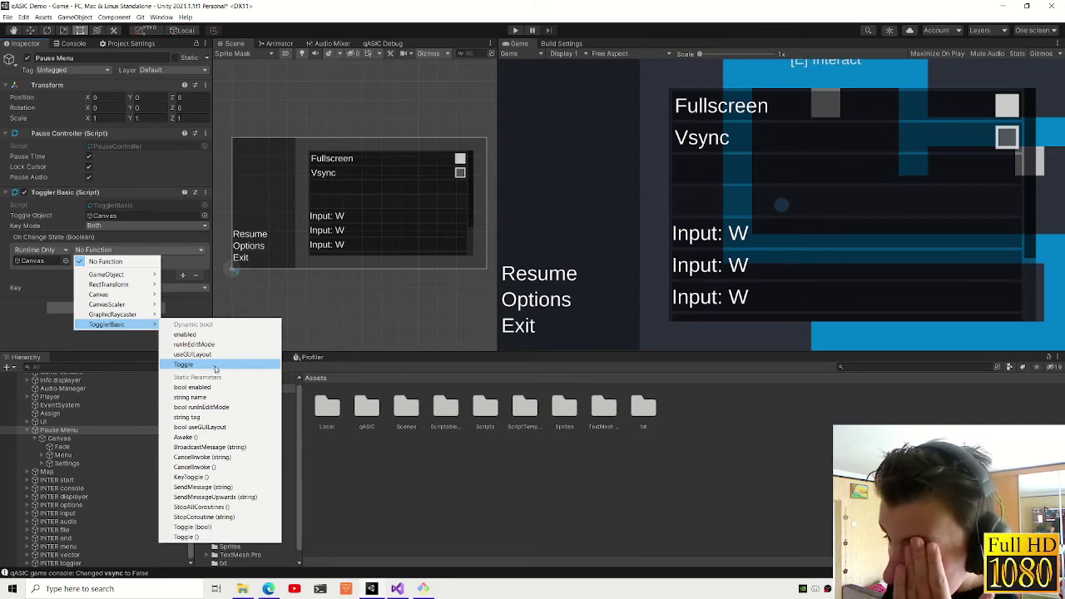
left_click(201, 529)
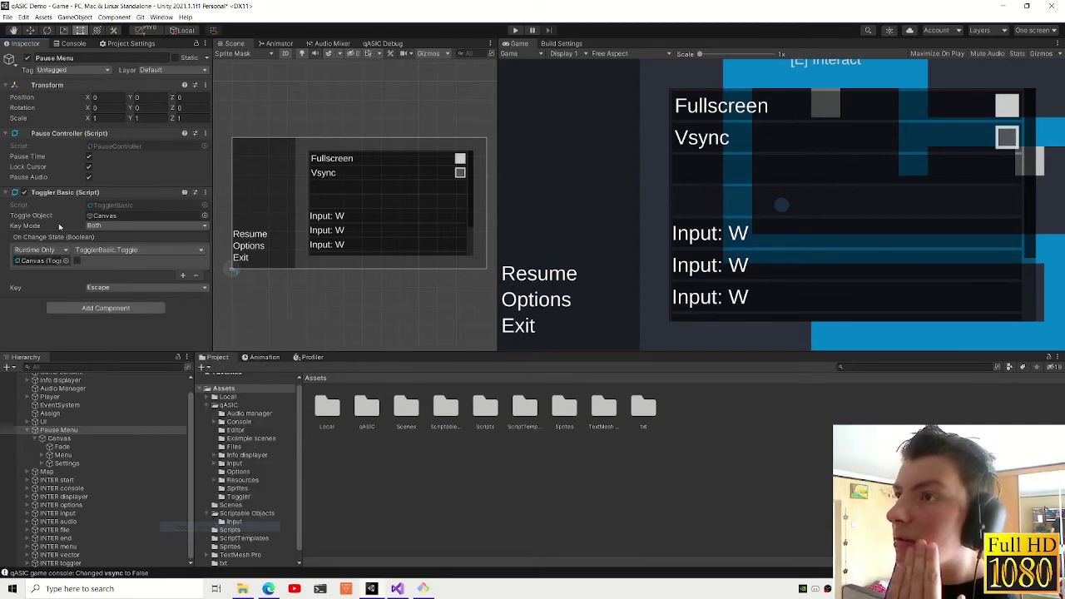
left_click(97, 253)
key("Escape")
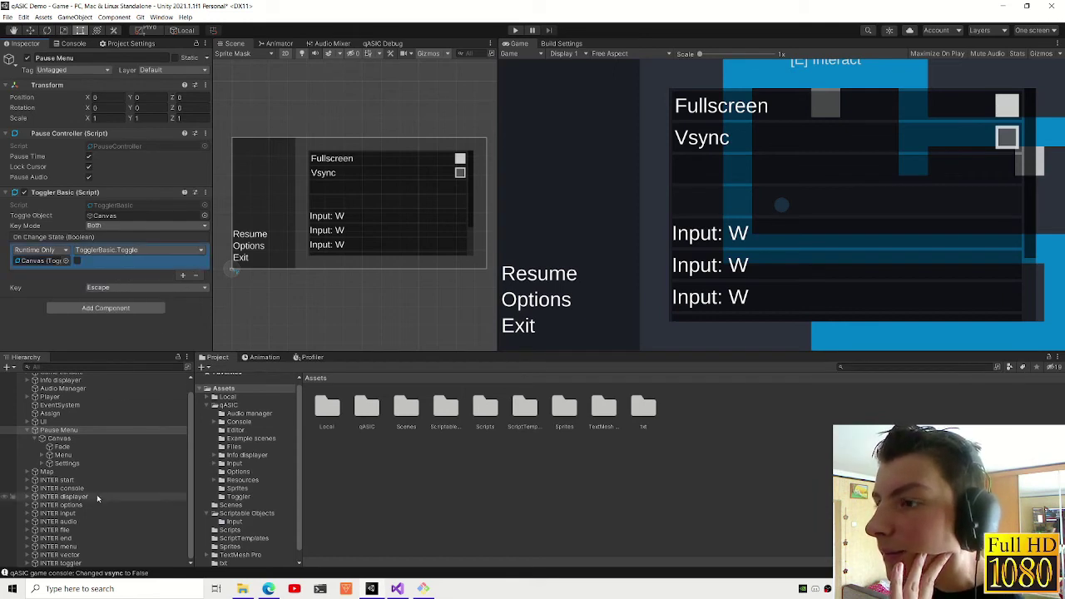
- Deactivate the Settings panel so it starts hidden
left_click(59, 439)
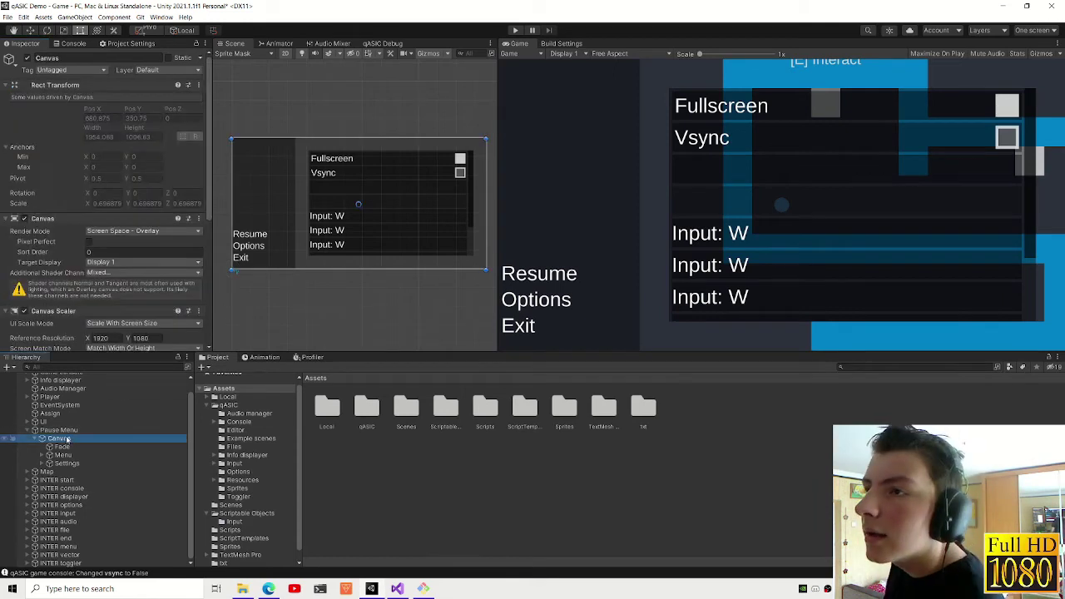
scroll(101, 250, "down", 5)
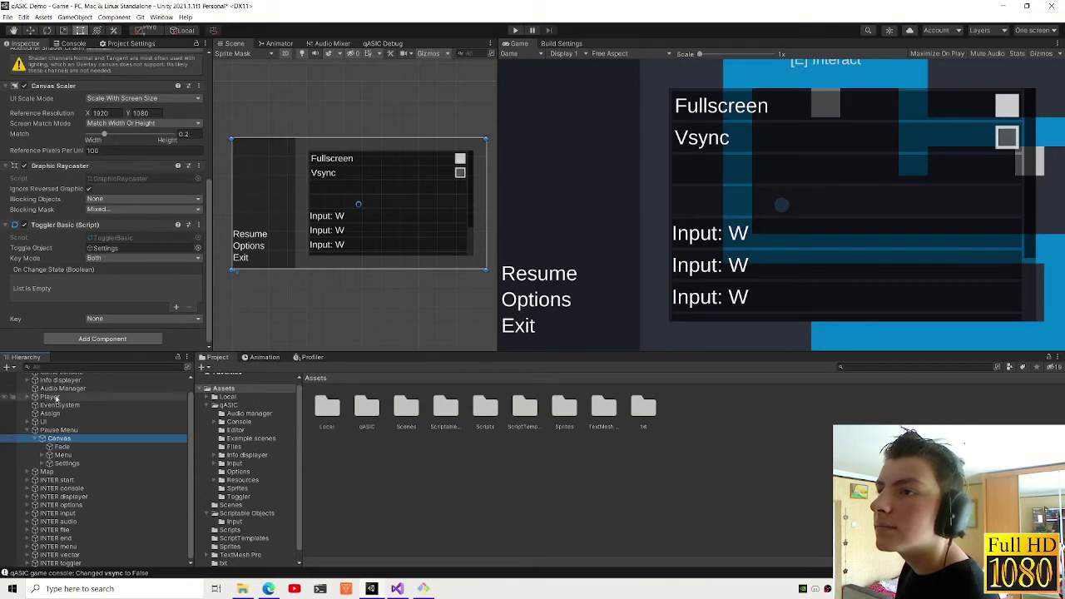
left_click(65, 448)
left_click(67, 464)
scroll(121, 249, "down", 3)
scroll(121, 249, "down", 2)
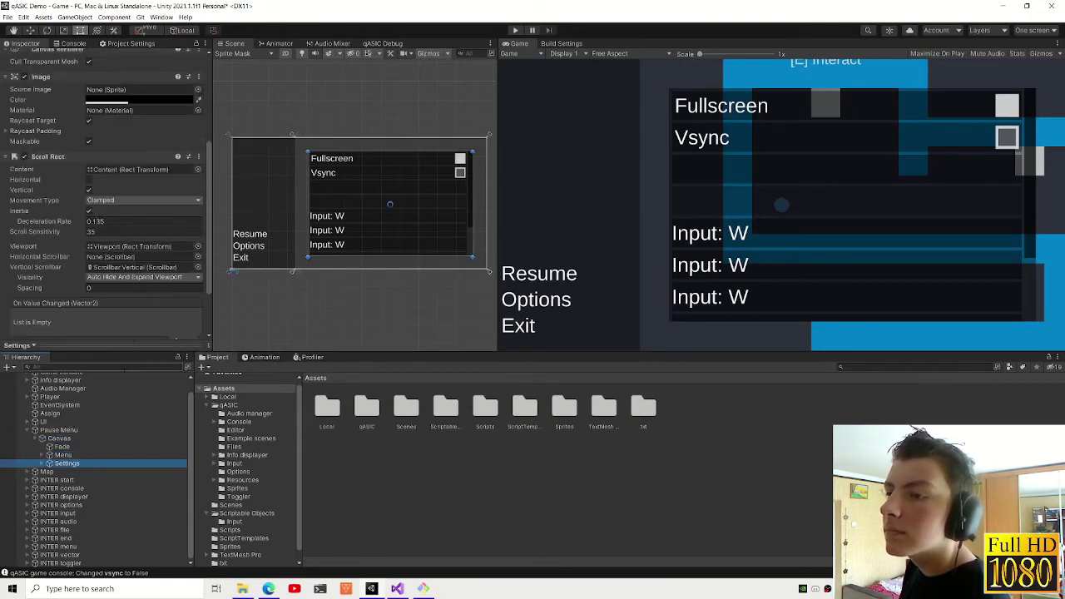
scroll(84, 266, "up", 5)
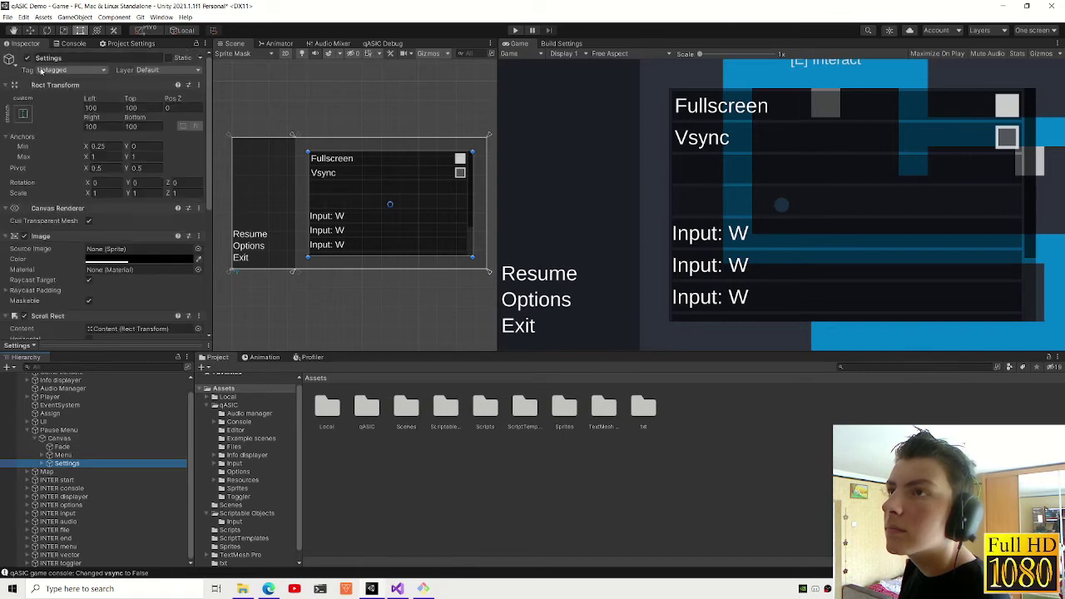
left_click(28, 57)
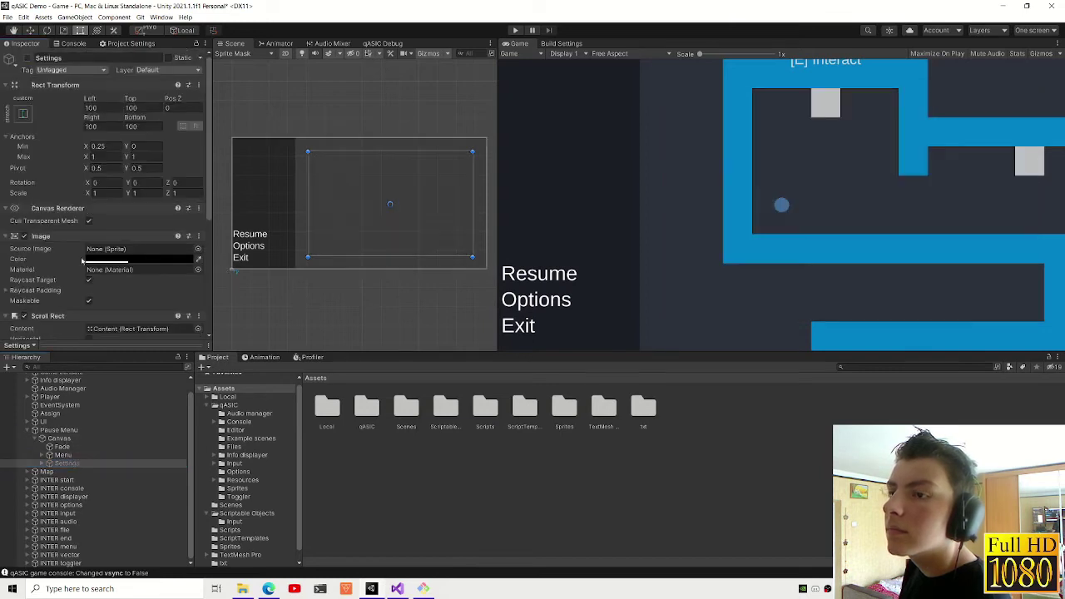
- Add an On Click() entry on the Options button targeting the Canvas and browse its ToggleBasic functions
left_click(42, 455)
left_click(73, 472)
scroll(160, 149, "down", 3)
scroll(160, 149, "down", 2)
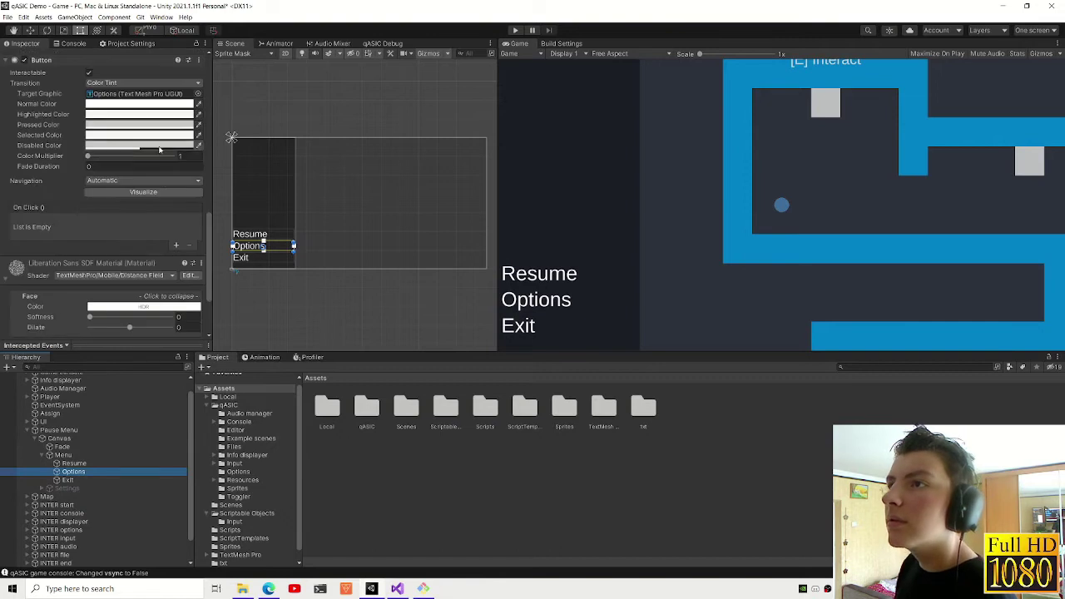
left_click(175, 245)
mouse_move(59, 438)
left_mouse_down()
mouse_move(70, 443)
mouse_move(65, 219)
left_mouse_up()
left_click(92, 221)
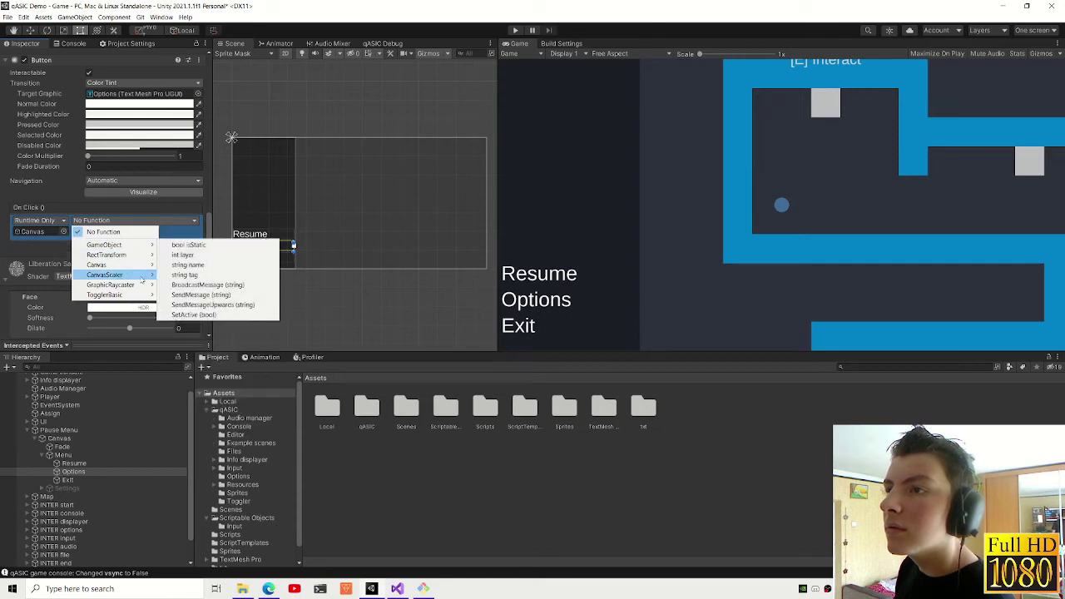
mouse_move(117, 295)
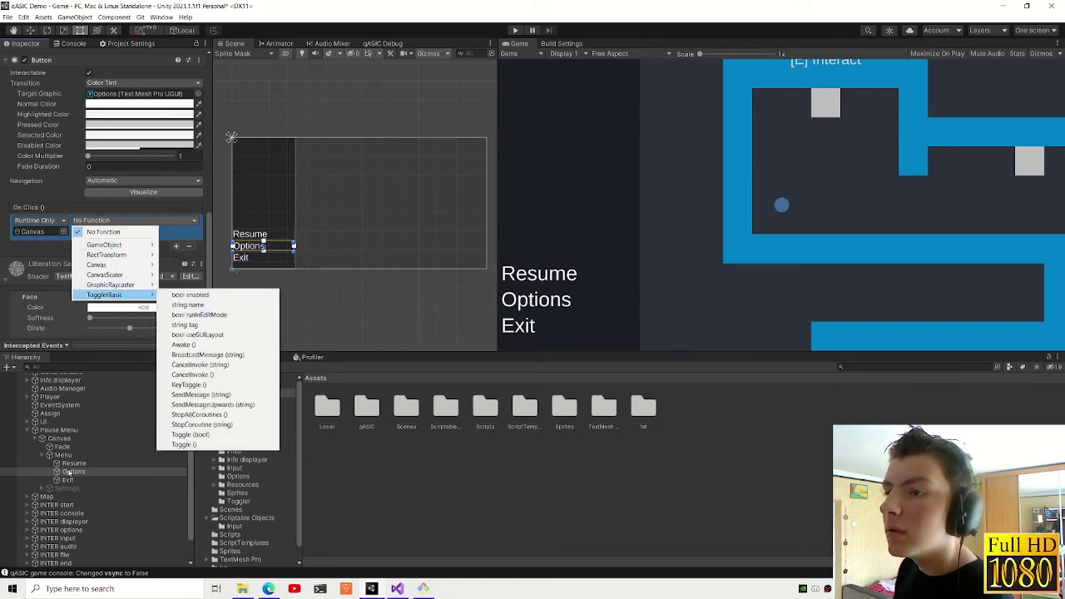
left_click(62, 455)
- Create an empty object named Settings and move it under the Canvas
right_click(37, 456)
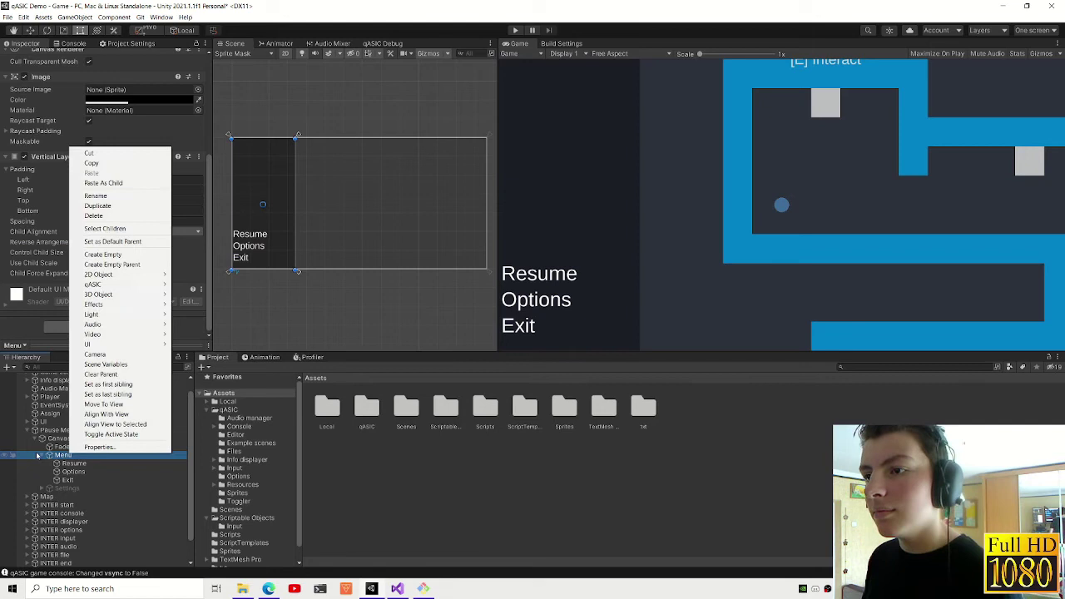
left_click(38, 456)
right_click(67, 458)
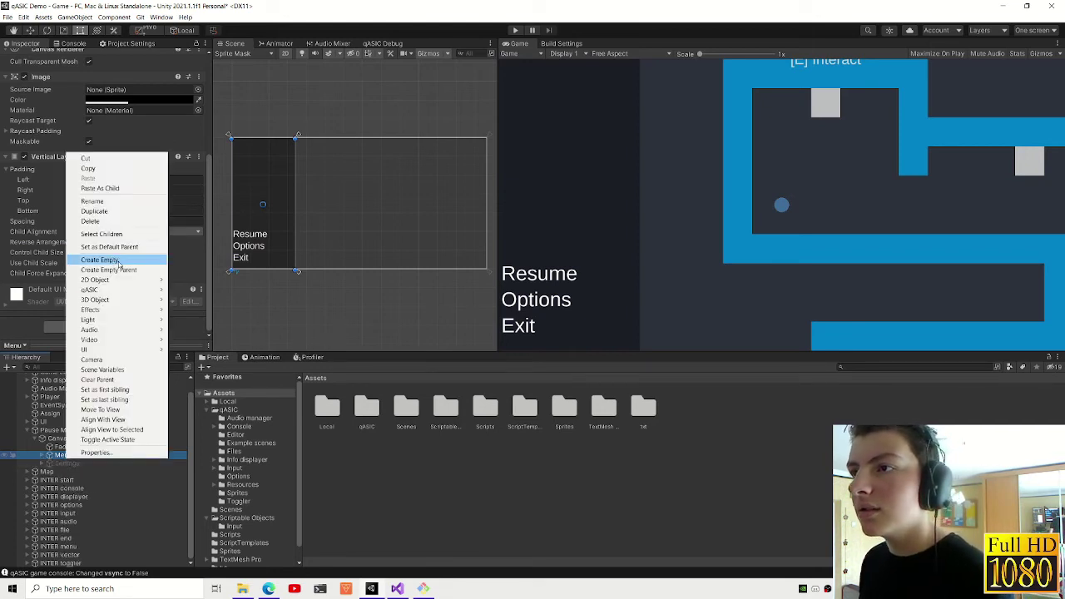
left_click(118, 263)
type("G")
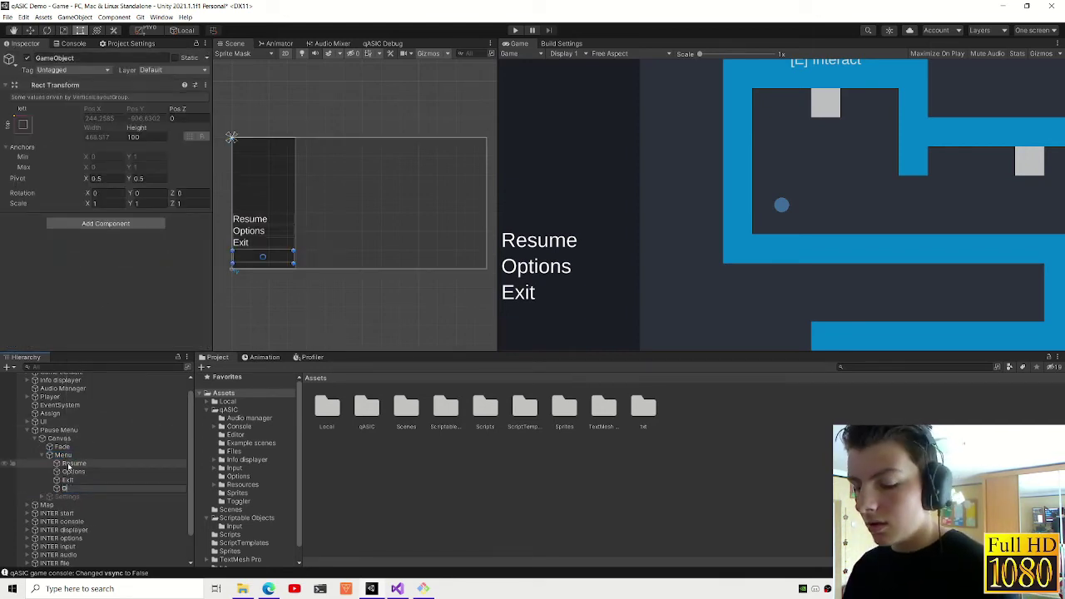
type("s")
key("Return")
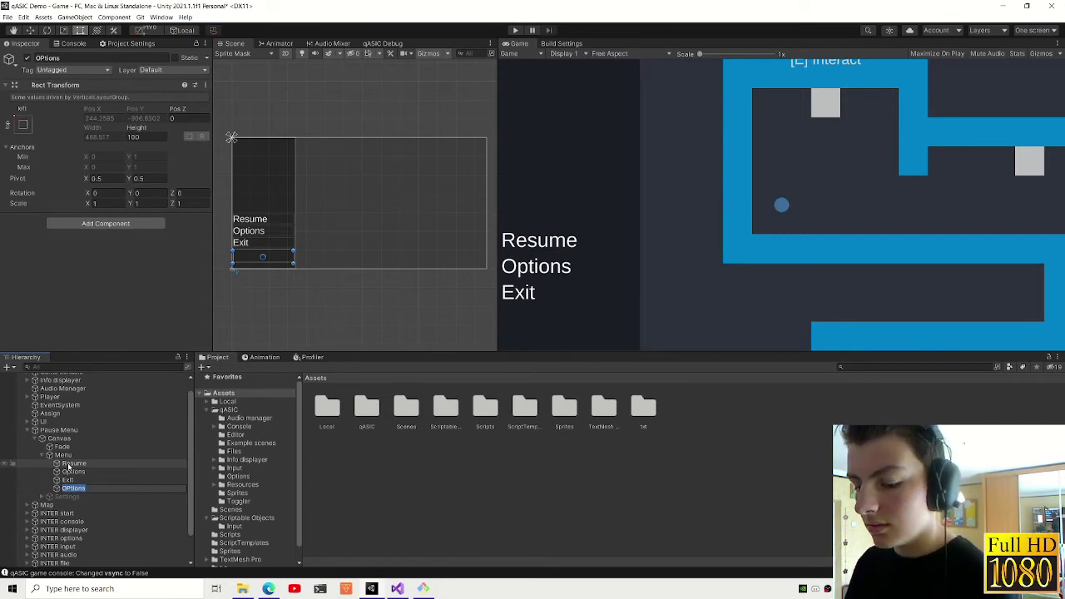
type("tings")
key("Return")
left_click_drag(71, 489, 66, 458)
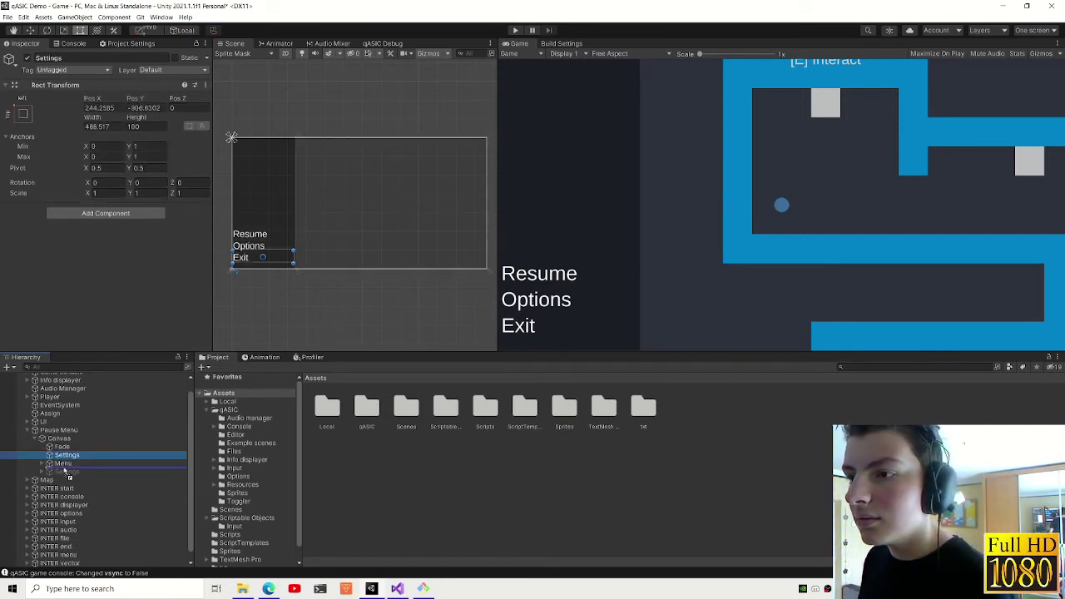
- Copy the panel's Rect Transform and paste its values onto the new Settings object
left_click(198, 85)
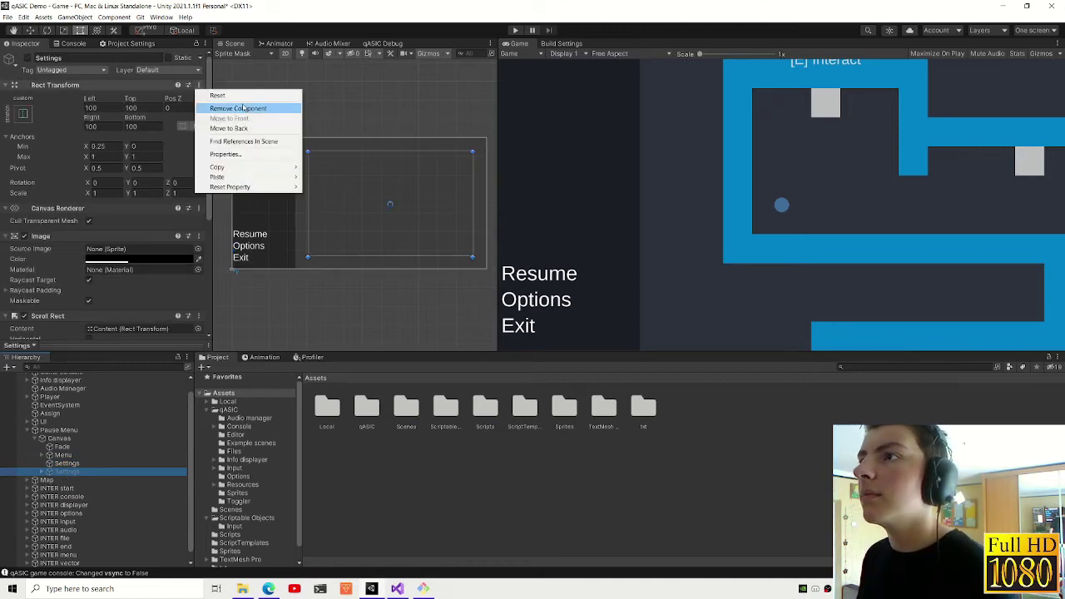
mouse_move(241, 171)
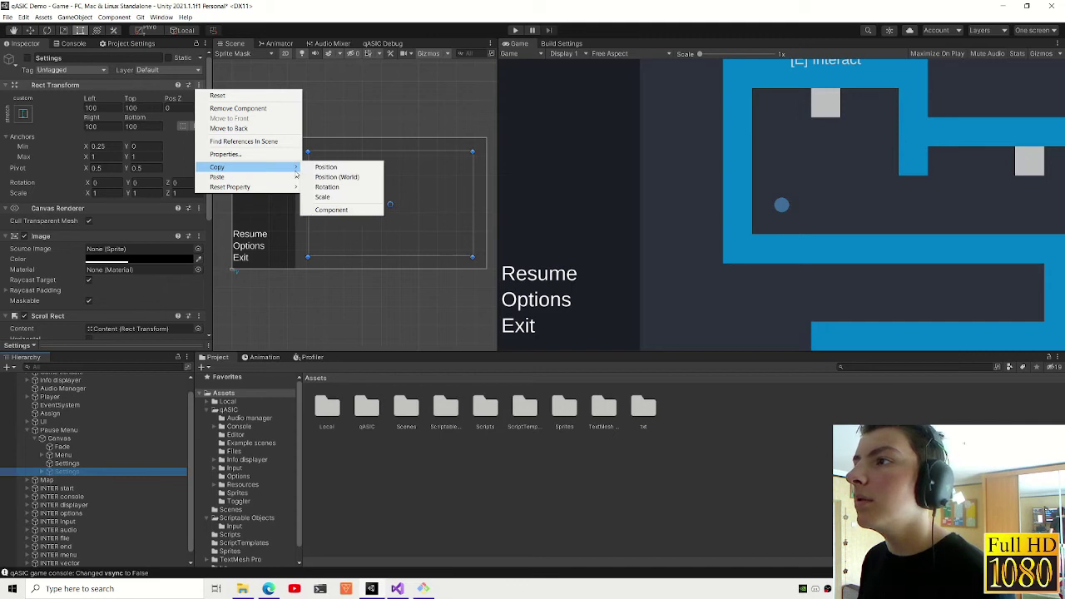
left_click(332, 209)
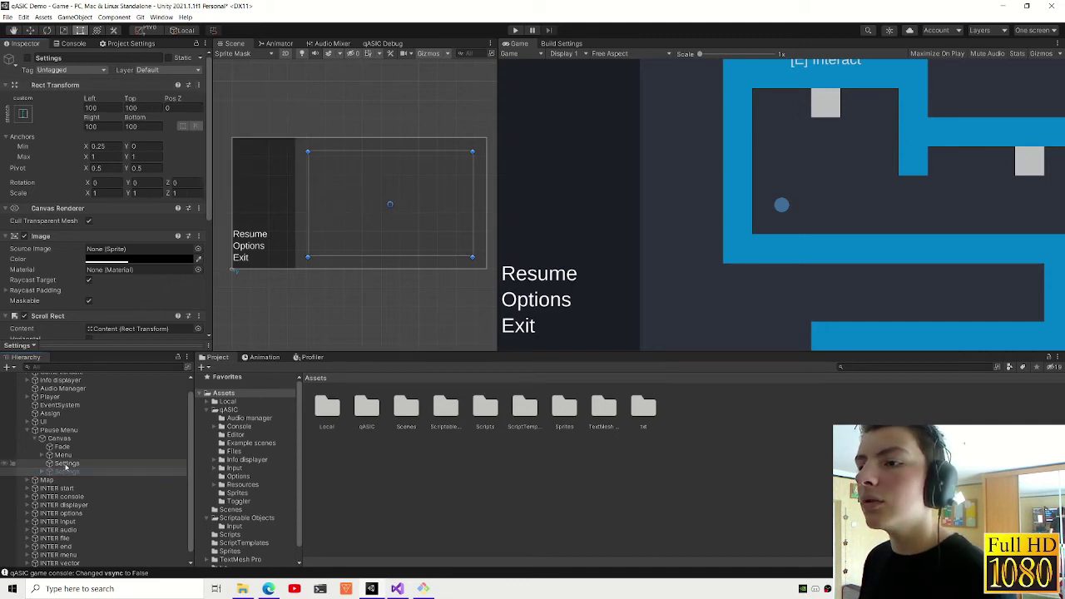
left_click(66, 463)
left_click(204, 85)
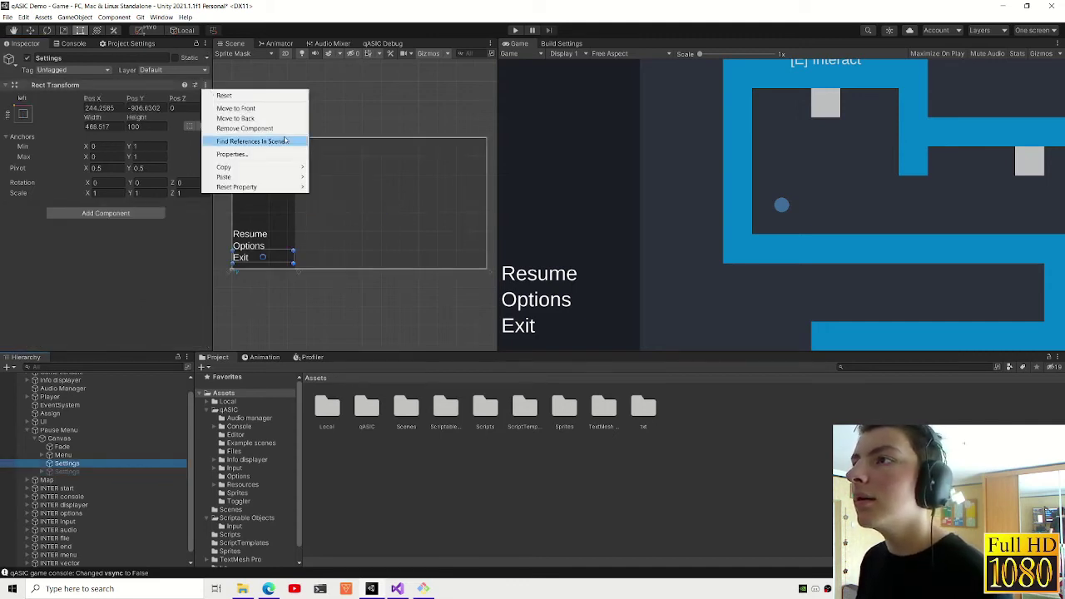
mouse_move(272, 178)
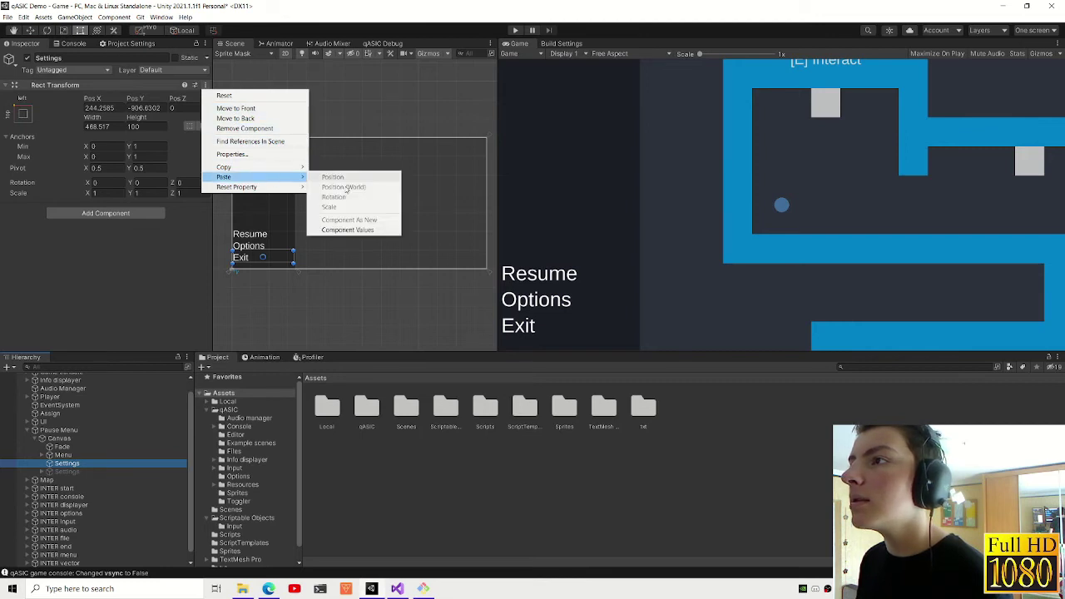
left_click(347, 230)
- Parent the original Settings panel inside the new Settings object
left_click_drag(78, 472, 82, 464)
left_click(22, 114)
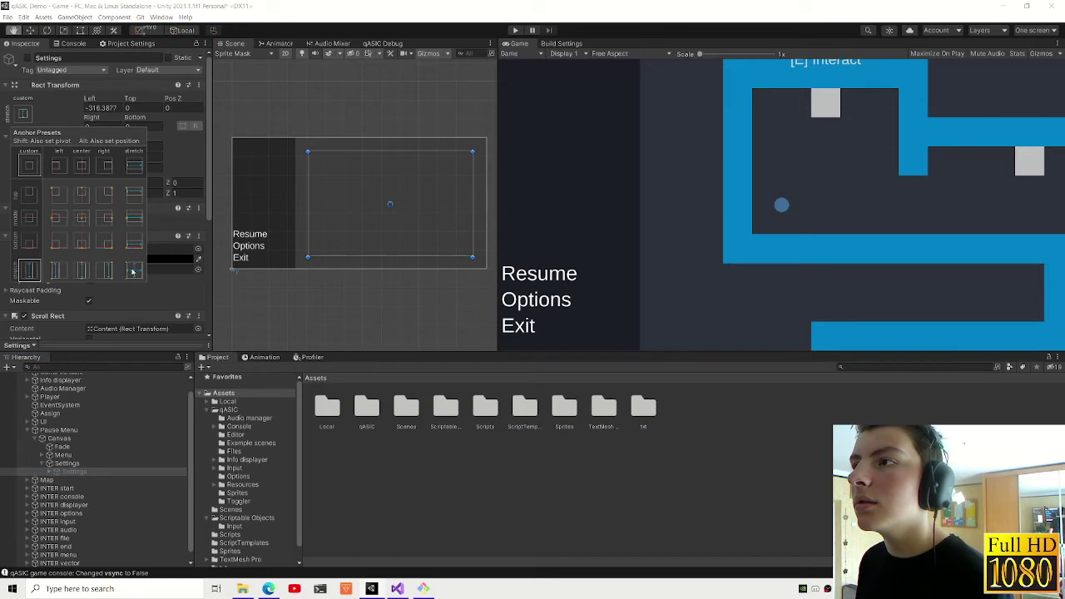
left_click(67, 463)
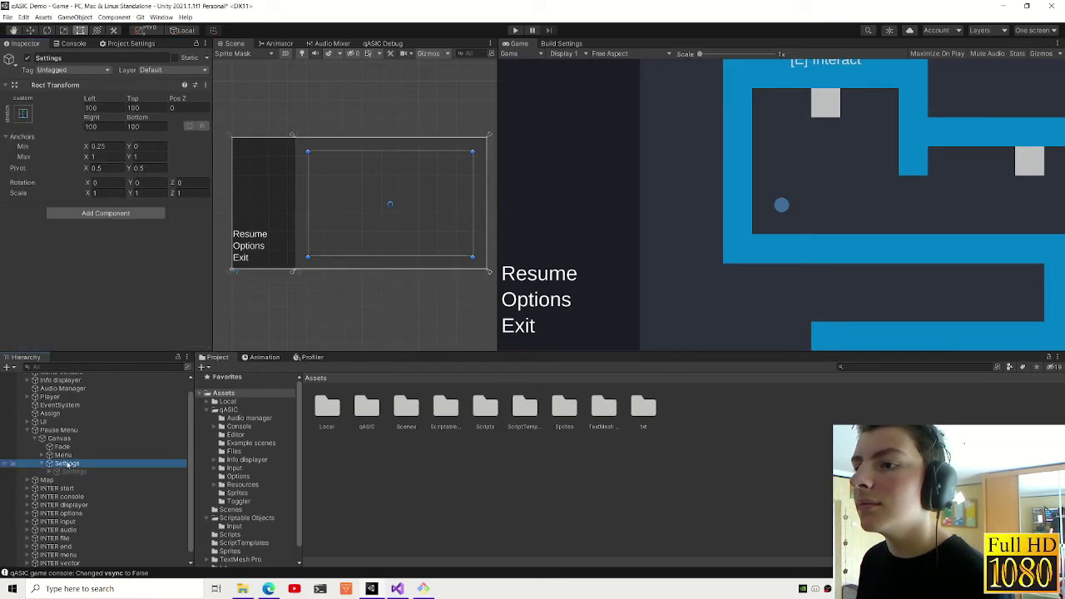
left_click(58, 438)
scroll(83, 291, "down", 5)
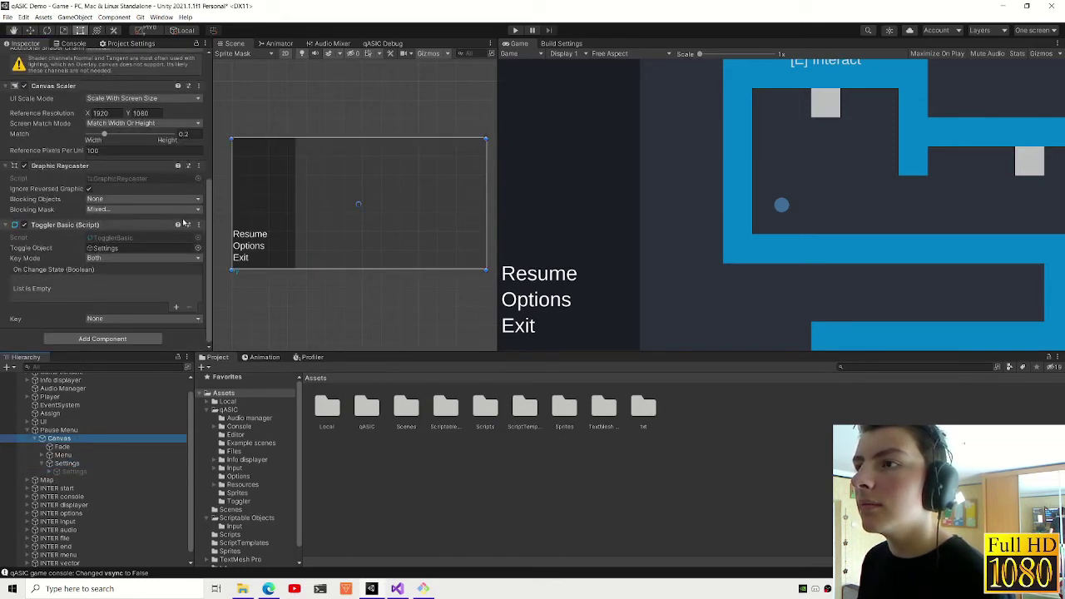
- Copy the Canvas's Toggler Basic and paste it as a new component on the outer Settings
left_click(199, 225)
left_click(233, 298)
left_click(198, 225)
left_click(241, 267)
left_click(67, 462)
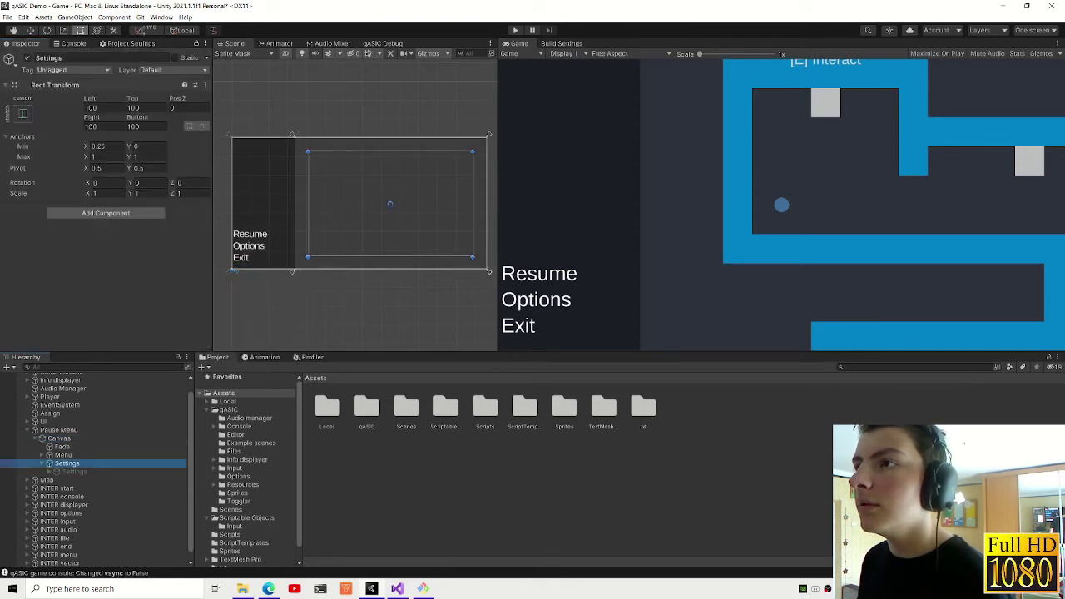
left_click(204, 85)
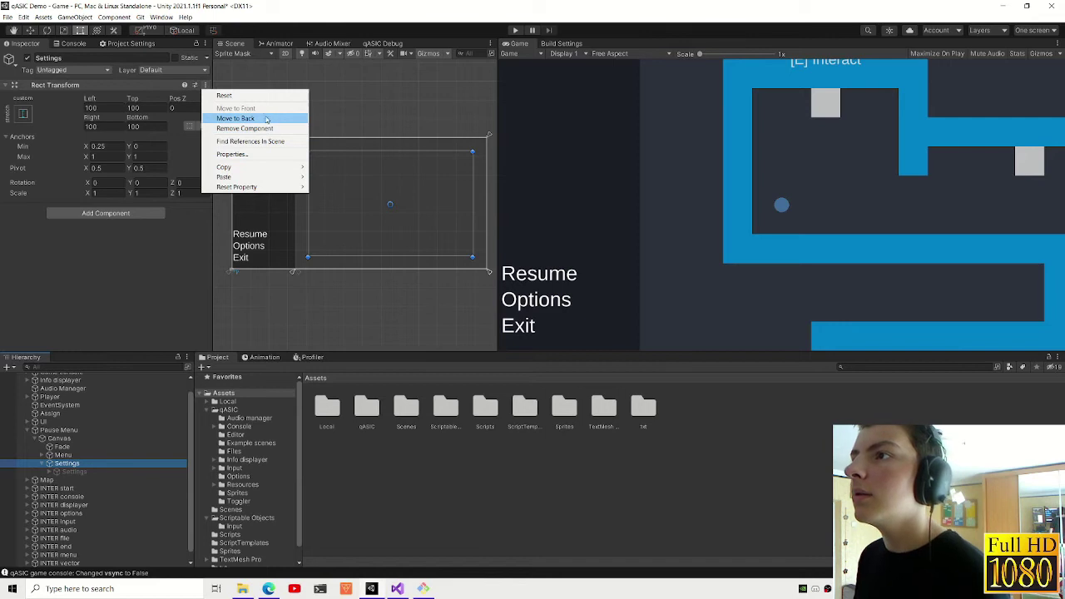
mouse_move(275, 177)
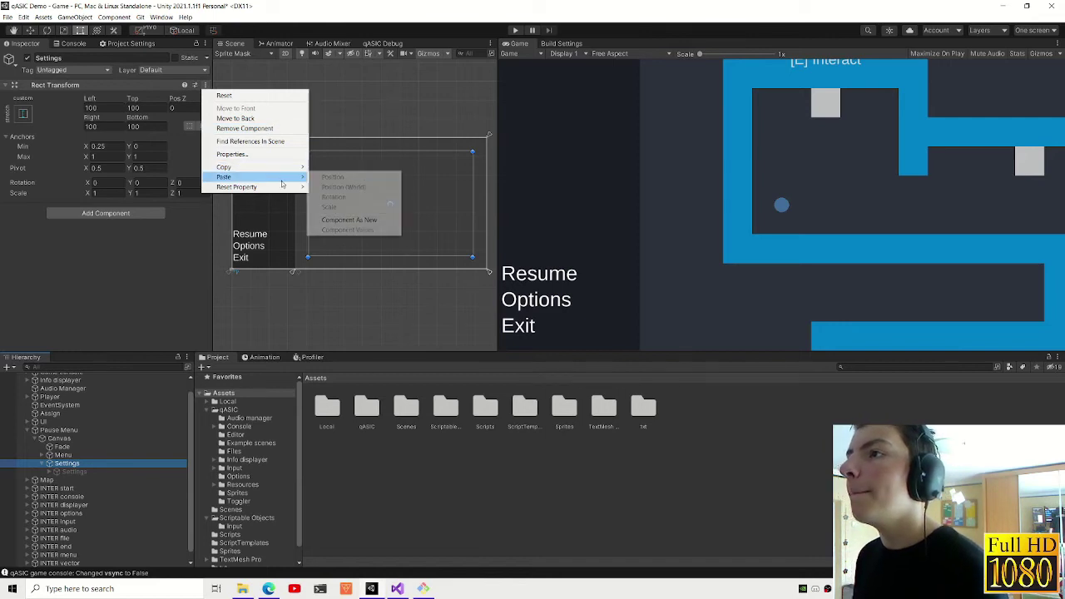
left_click(353, 218)
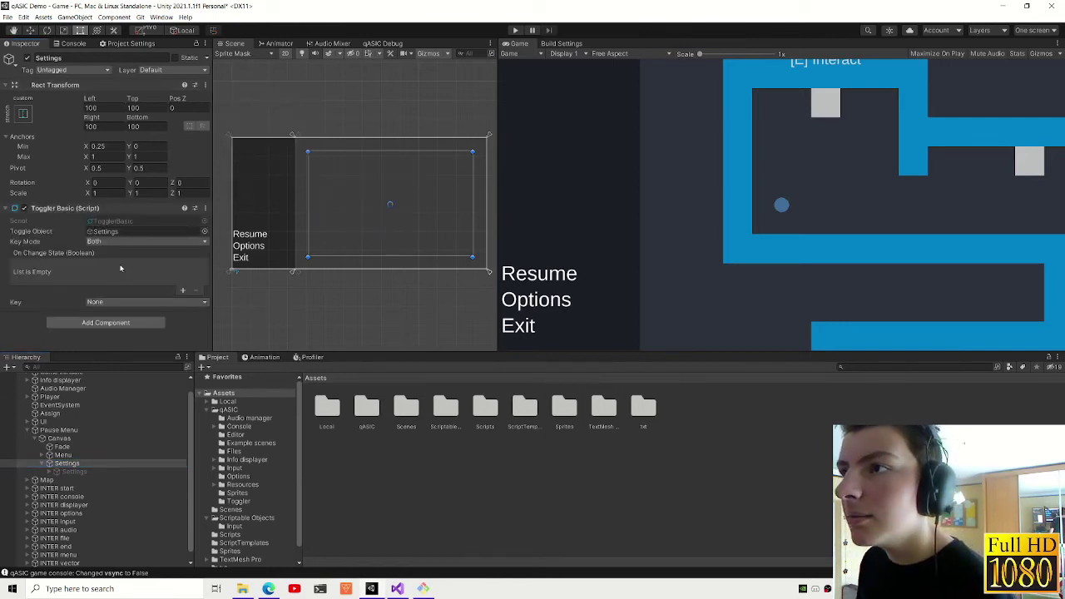
- Make Pause Menu's On Change State event call TogglerBasic.Toggle (bool) on the Settings object
left_click(58, 429)
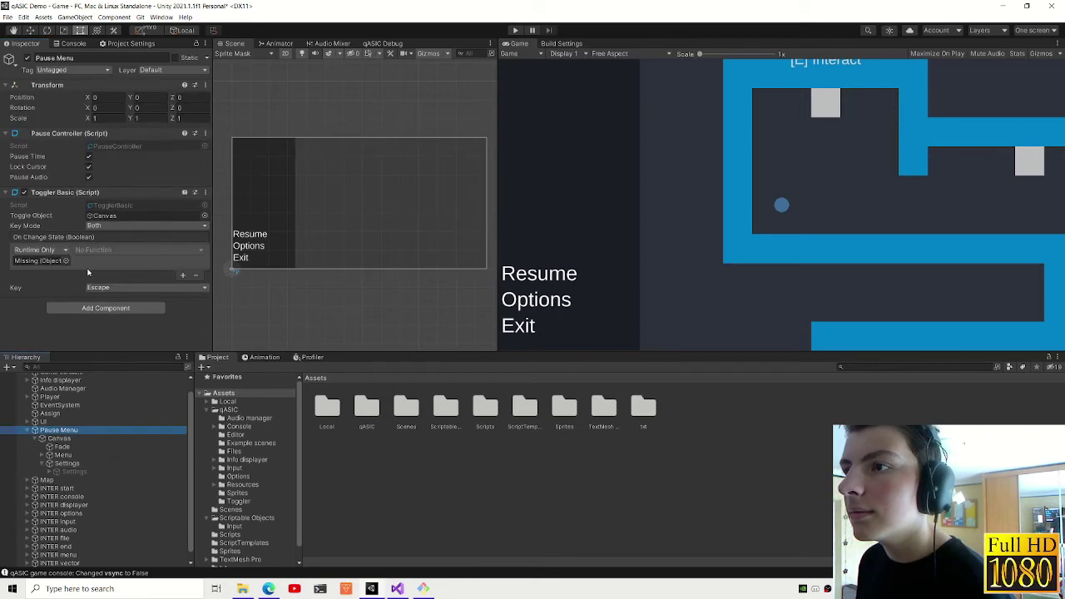
left_click_drag(65, 462, 30, 266)
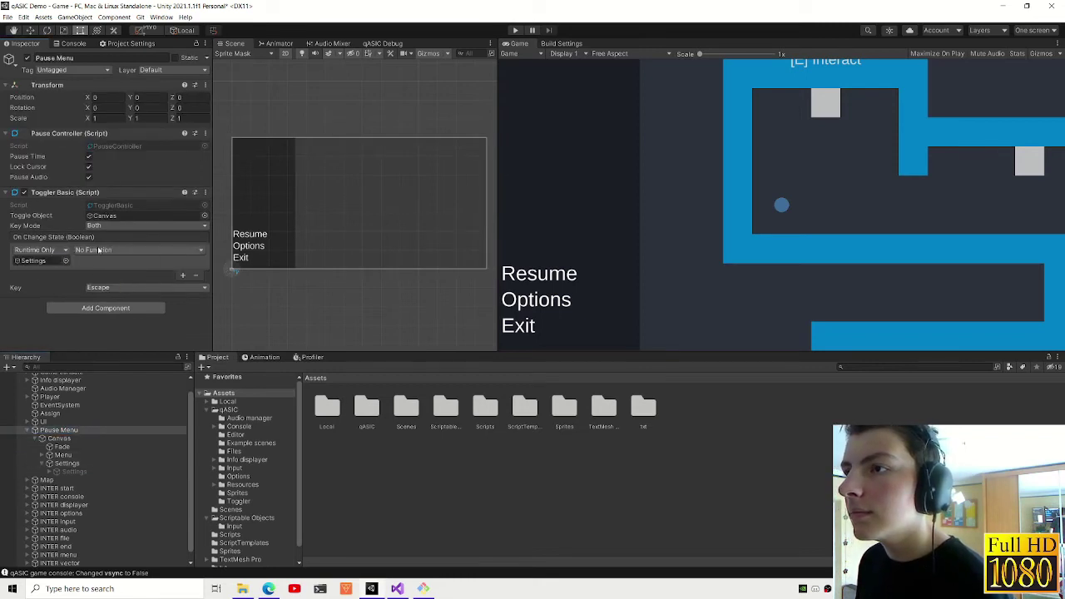
left_click(98, 250)
mouse_move(116, 290)
left_click(200, 506)
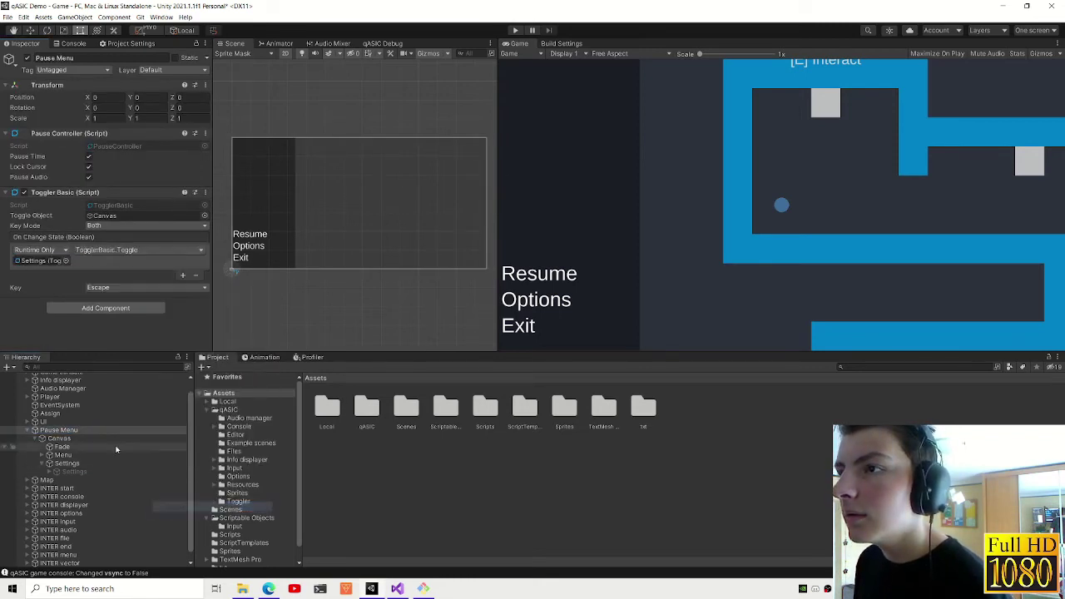
left_click(136, 250)
mouse_move(117, 290)
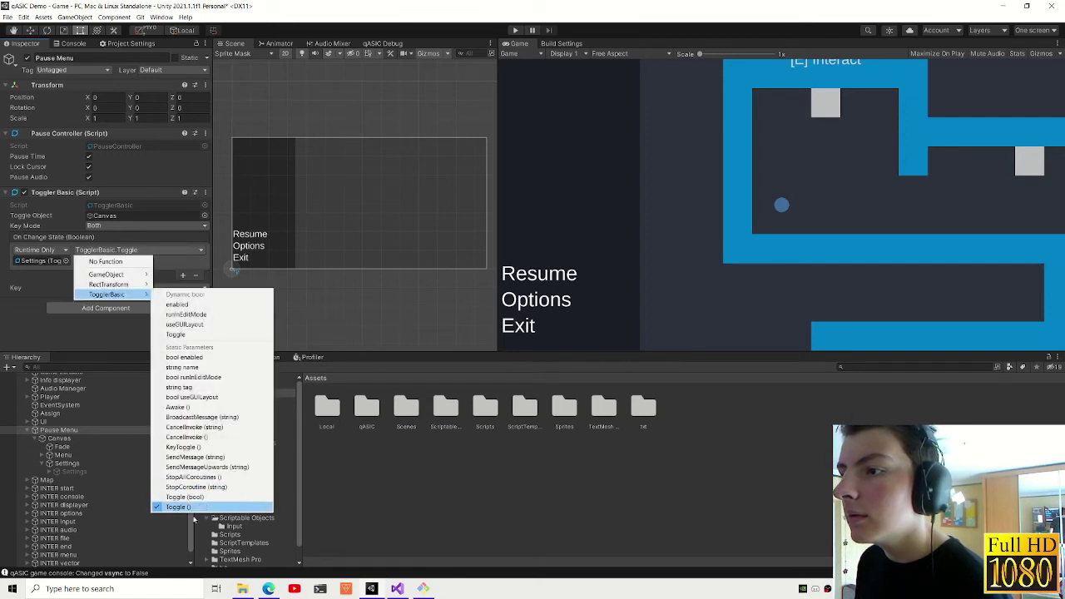
left_click(192, 504)
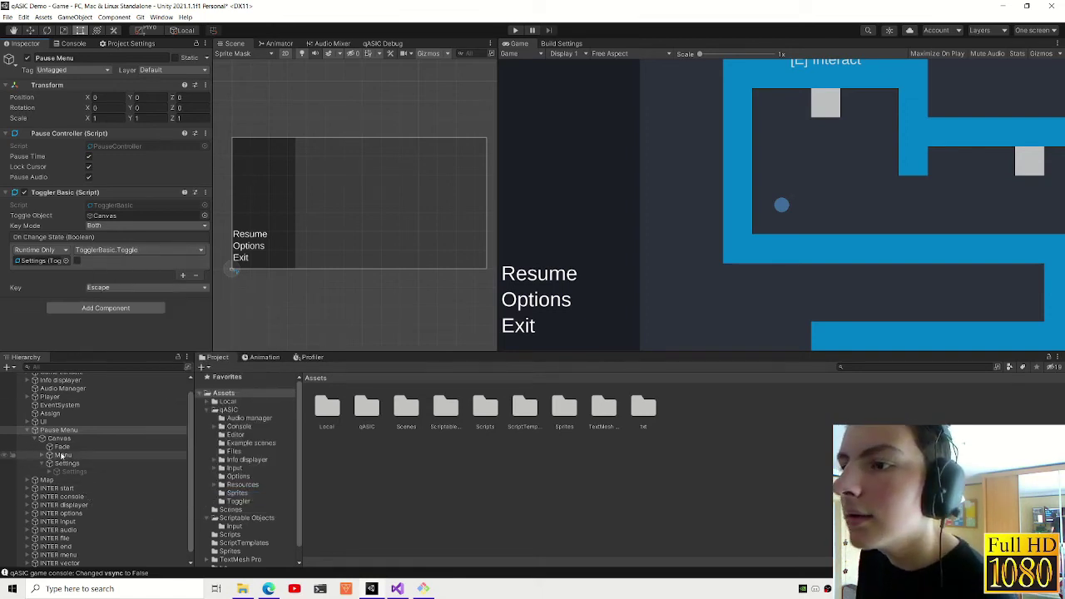
- Make the Options button's On Click call TogglerBasic.Toggle on Settings
left_click(42, 454)
scroll(64, 480, "down", 2)
left_click(71, 438)
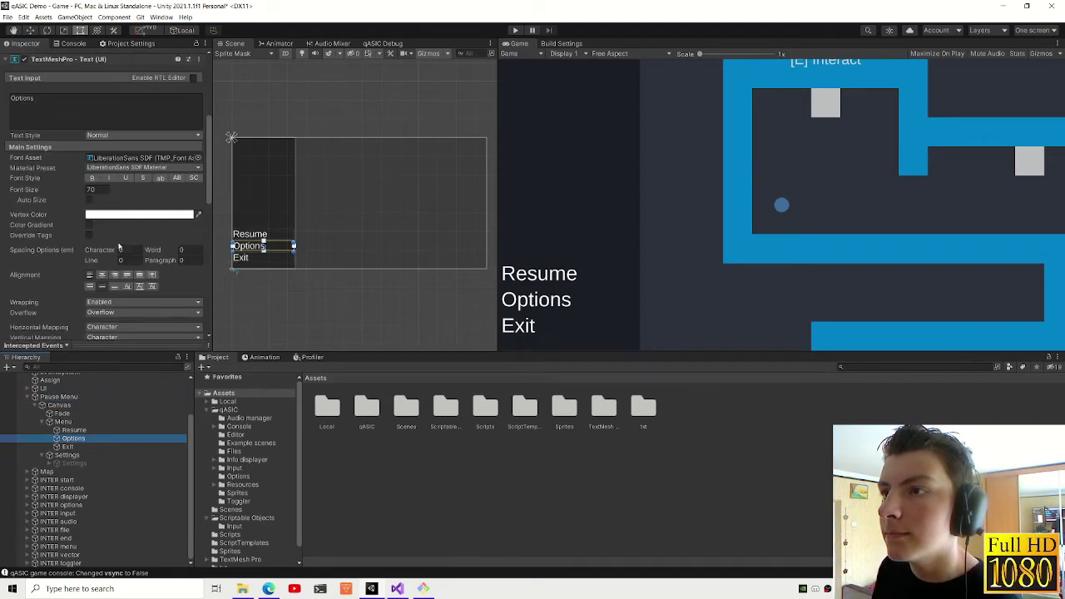
left_click(94, 199)
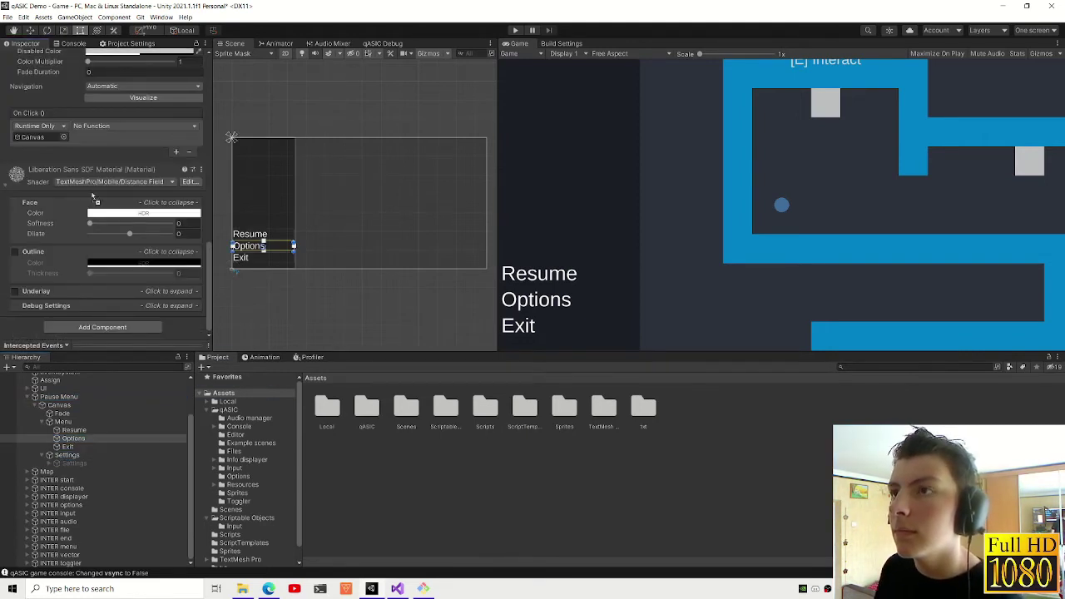
left_click(111, 127)
mouse_move(108, 171)
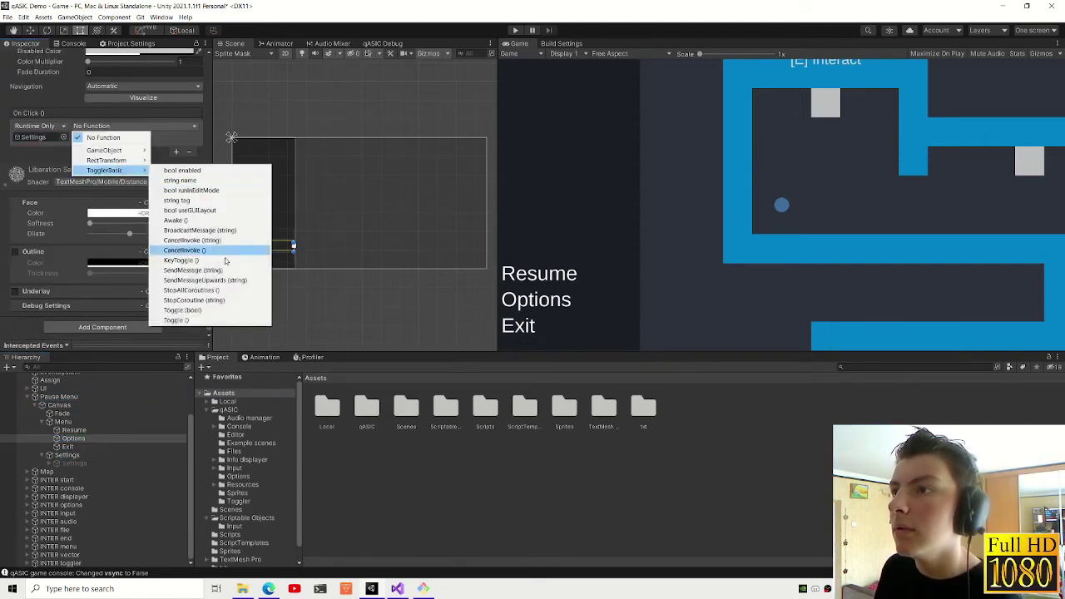
left_click(208, 320)
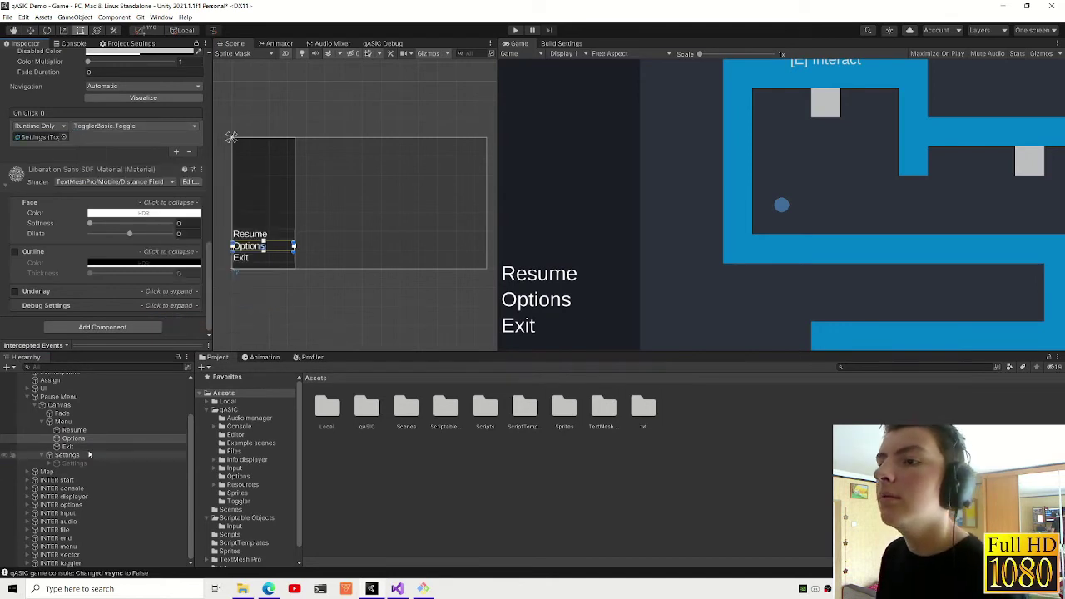
left_click(79, 440)
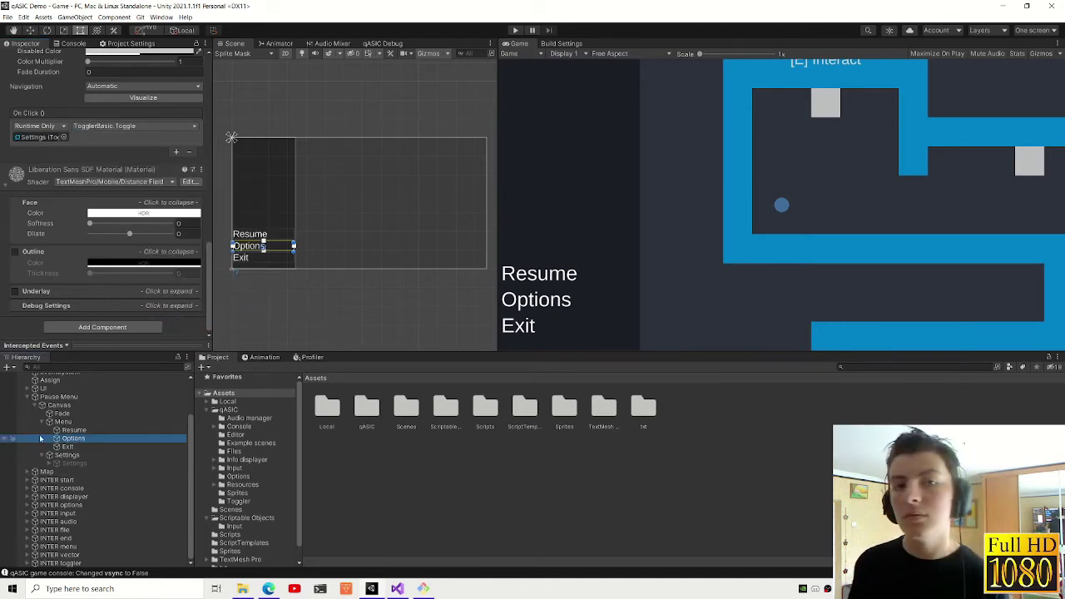
- Expand the Settings scroll view down through Viewport to its Content list
left_click(108, 456)
left_click(108, 462)
left_click(84, 455)
left_click(42, 455)
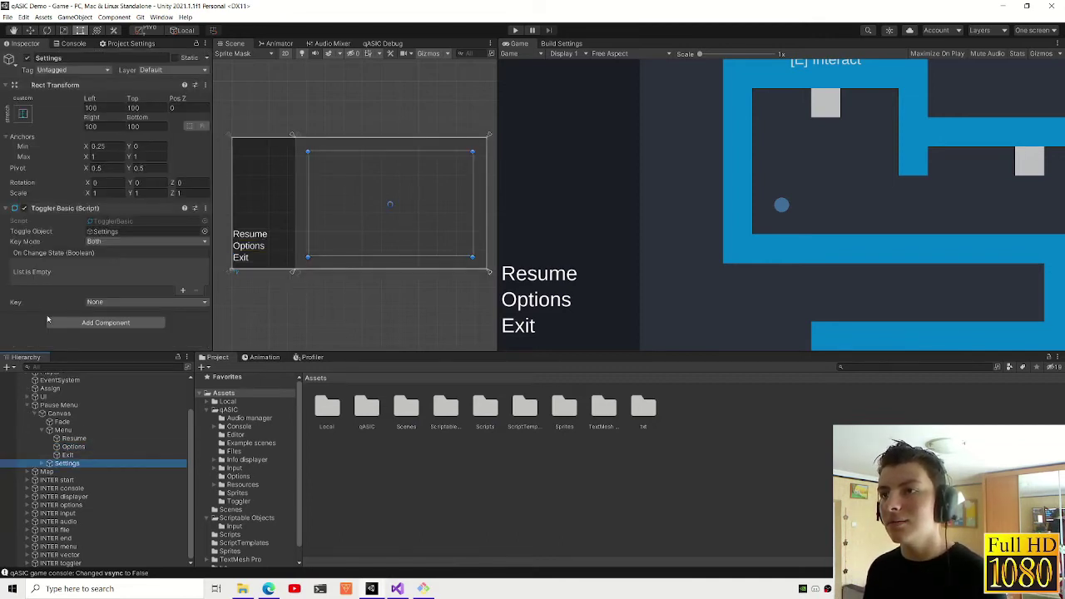
left_click(42, 431)
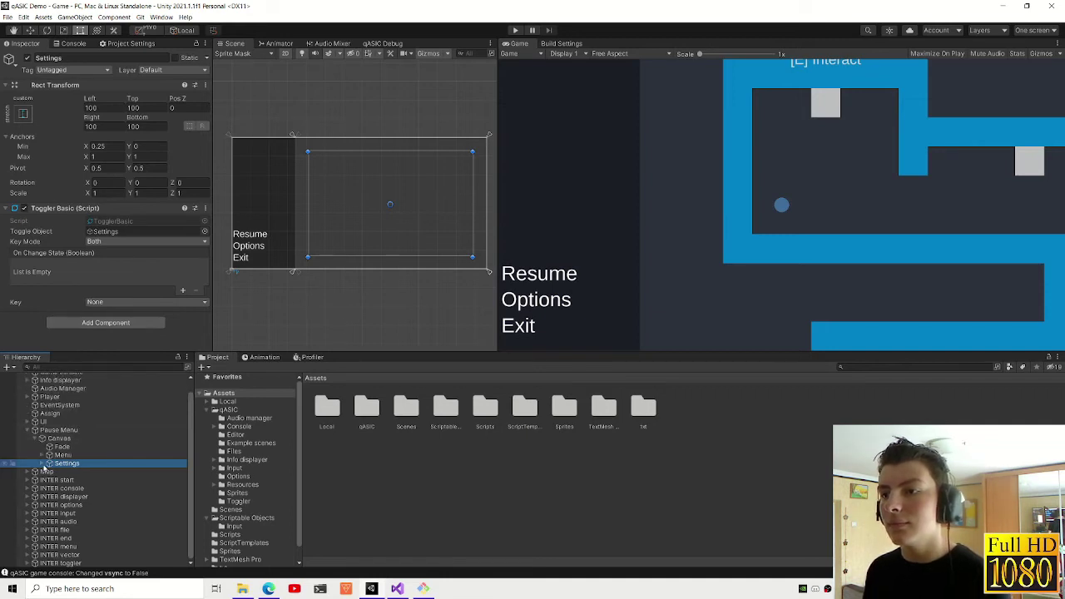
left_click(49, 472)
left_click(71, 472)
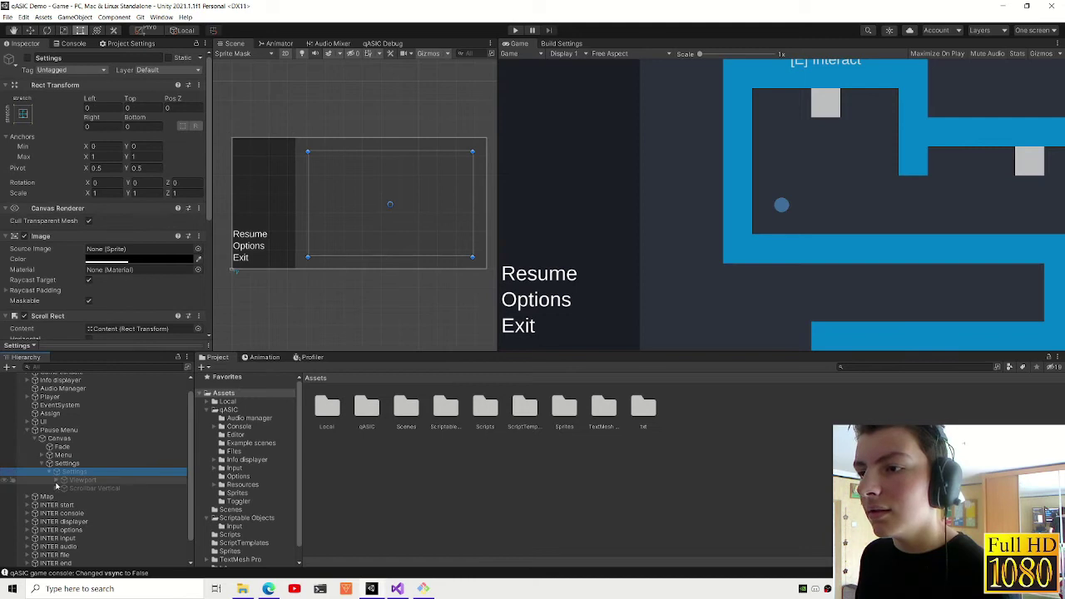
left_click(57, 480)
left_click(63, 488)
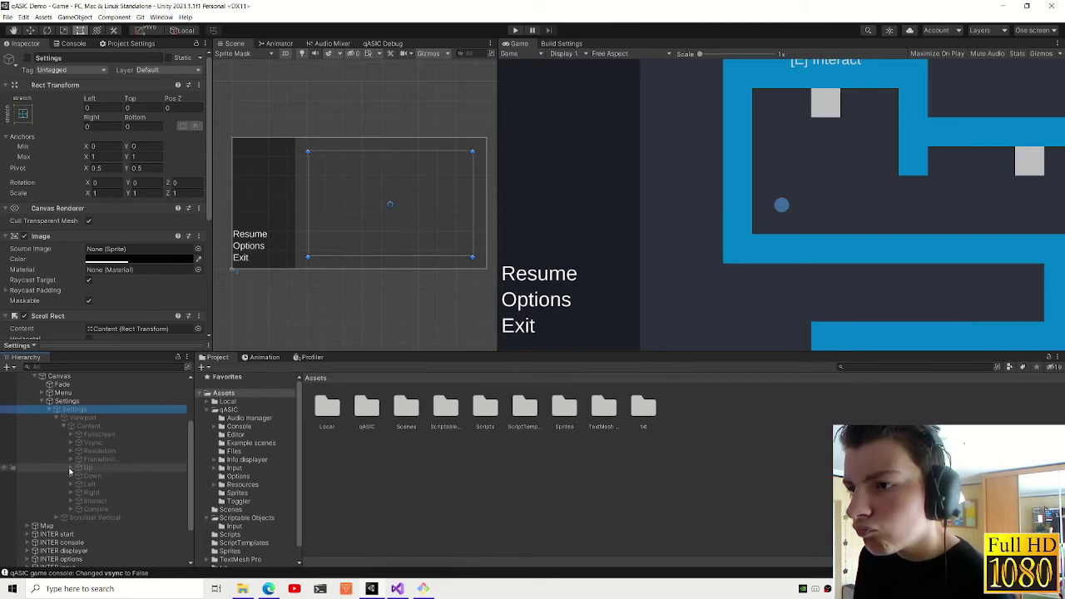
- Expand the Up, Down, Left, Right, Interact and Console entries
left_click(71, 468)
left_click(85, 476)
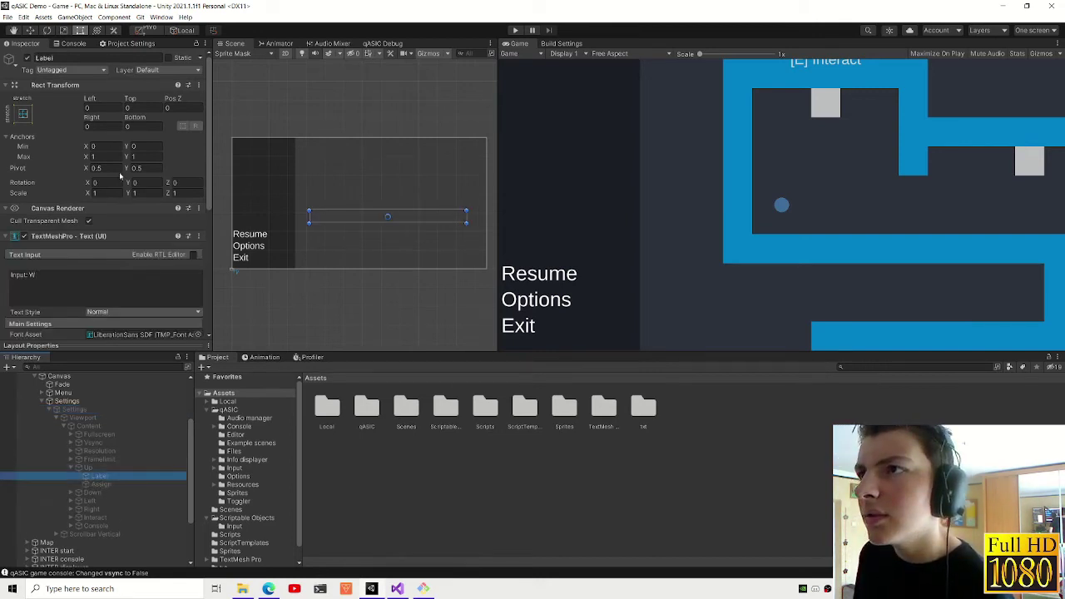
left_click(71, 493)
left_click(72, 517)
scroll(73, 521, "down", 2)
left_click(72, 511)
scroll(73, 512, "down", 2)
left_click(72, 505)
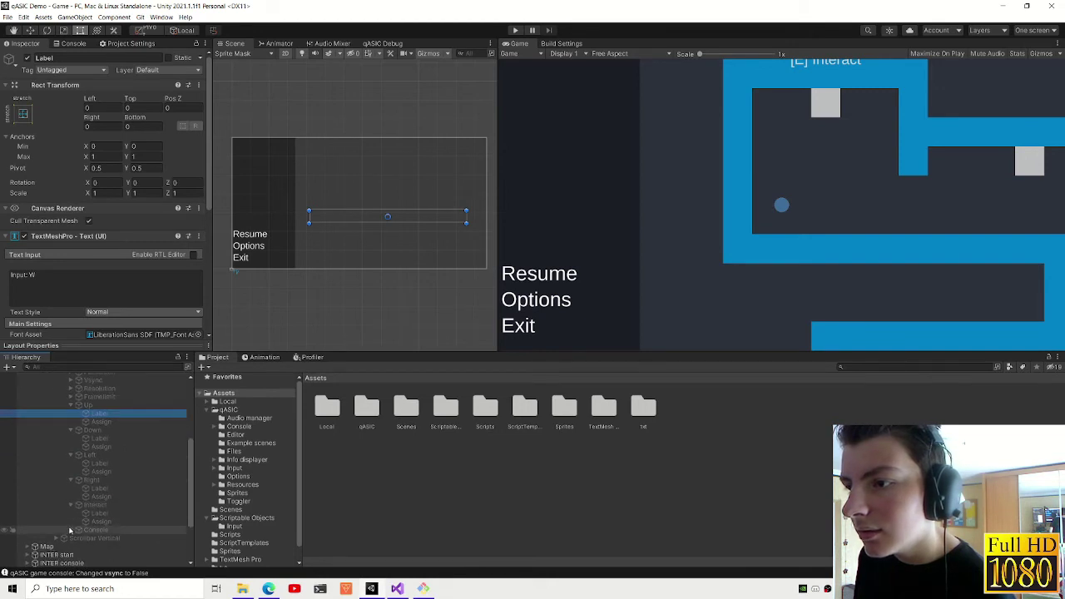
left_click(71, 530)
- Multi-select every Label and Assign item, from Console up to Up
left_click(100, 546)
left_click(98, 539, "ctrl")
left_click(100, 522, "ctrl")
left_click(98, 513, "ctrl")
left_click(103, 488, "shift")
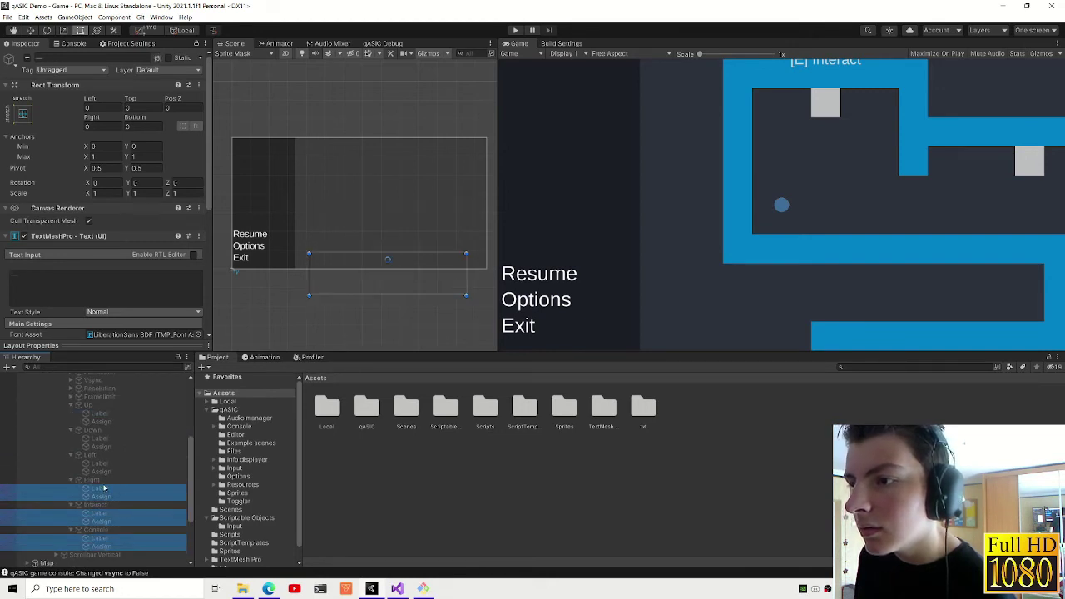
left_click(100, 471, "ctrl")
left_click(100, 463, "ctrl")
left_click(100, 447, "ctrl")
left_click(100, 439, "ctrl")
left_click(106, 422, "ctrl")
left_click(99, 414, "ctrl")
- Set the selected items' Rect Transform padding to 10 and start Play mode
left_click(100, 126)
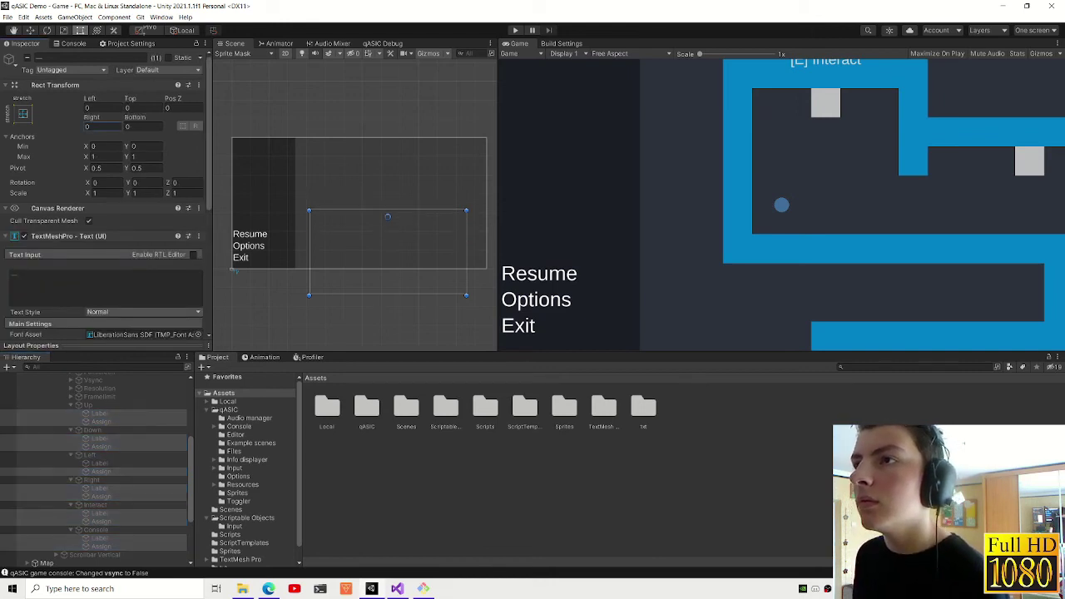
type("10")
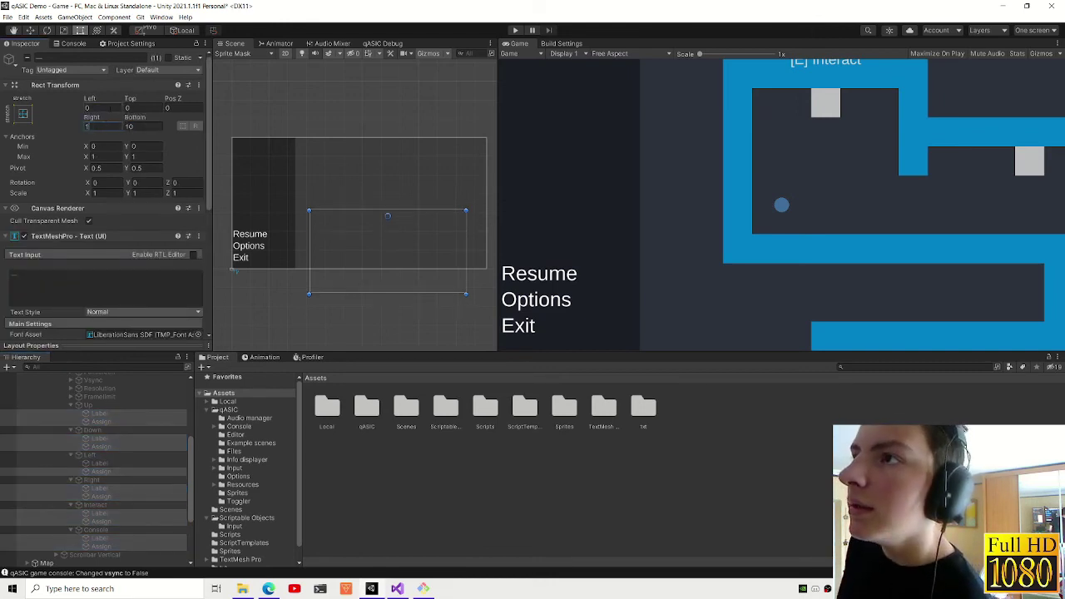
type("10")
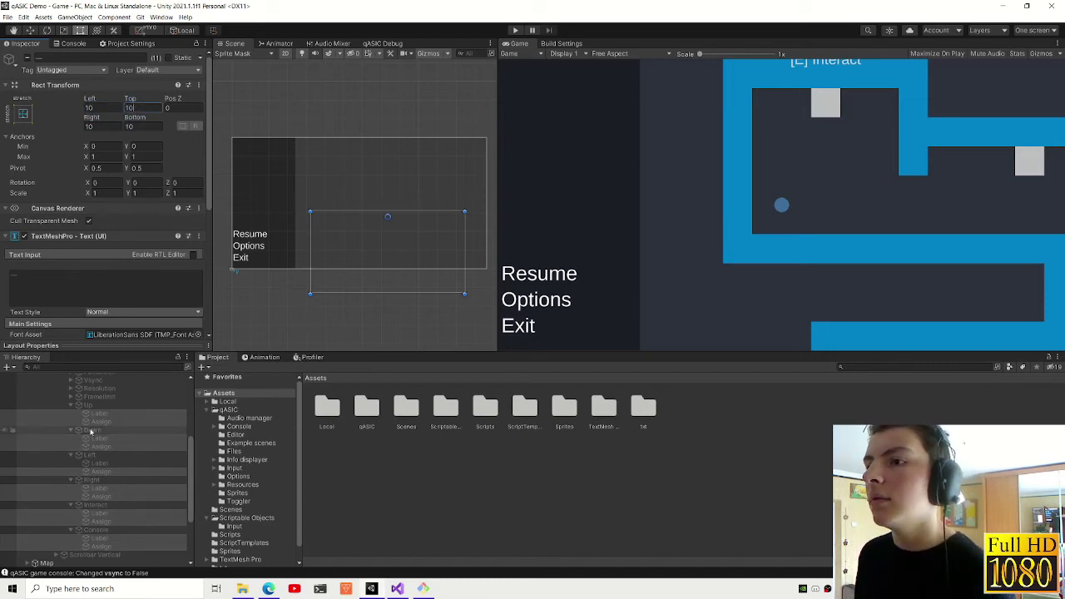
left_click(516, 30)
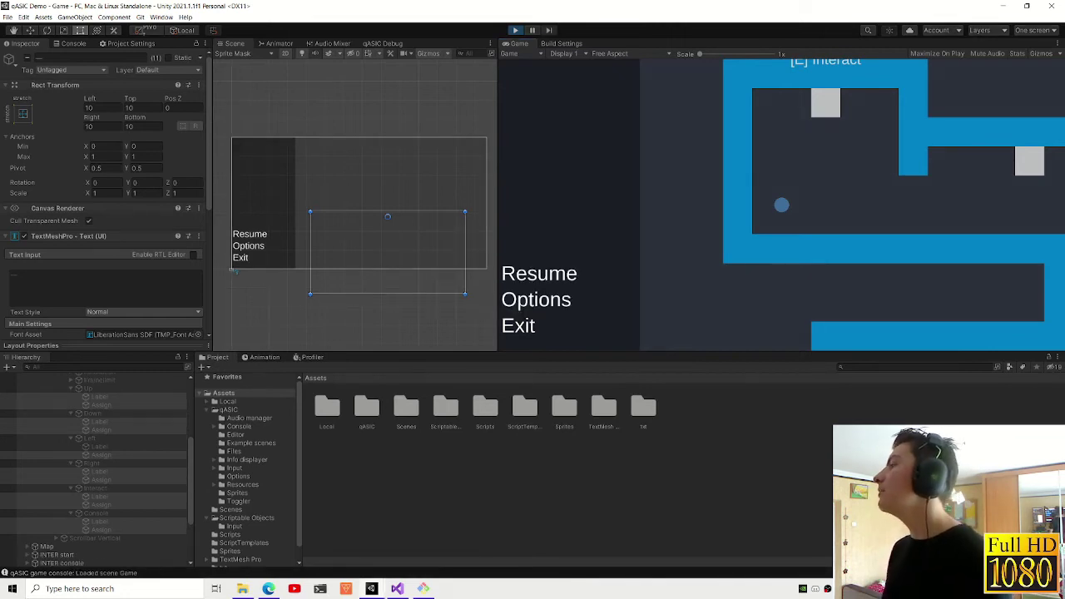
- In the running game, open Options, scroll the key bindings down to Console, then stop playing
left_click(545, 305)
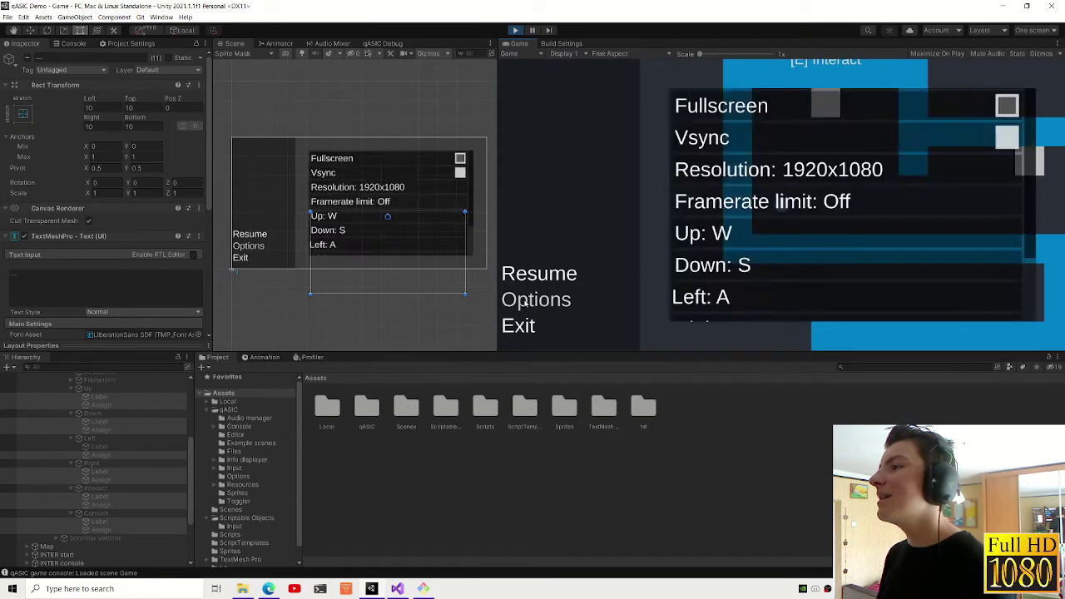
scroll(836, 241, "down", 3)
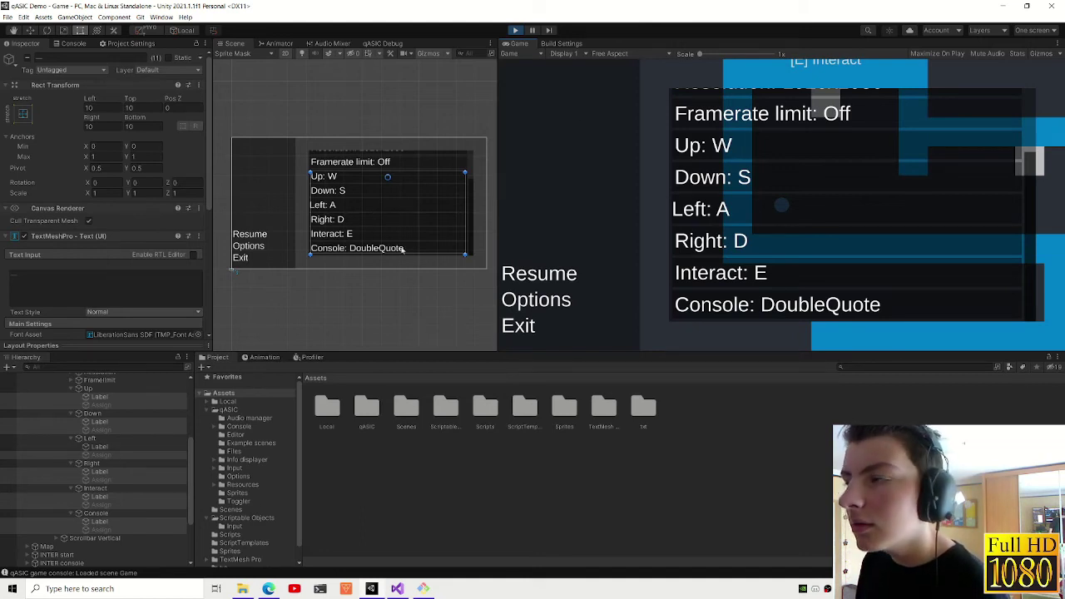
left_click(515, 30)
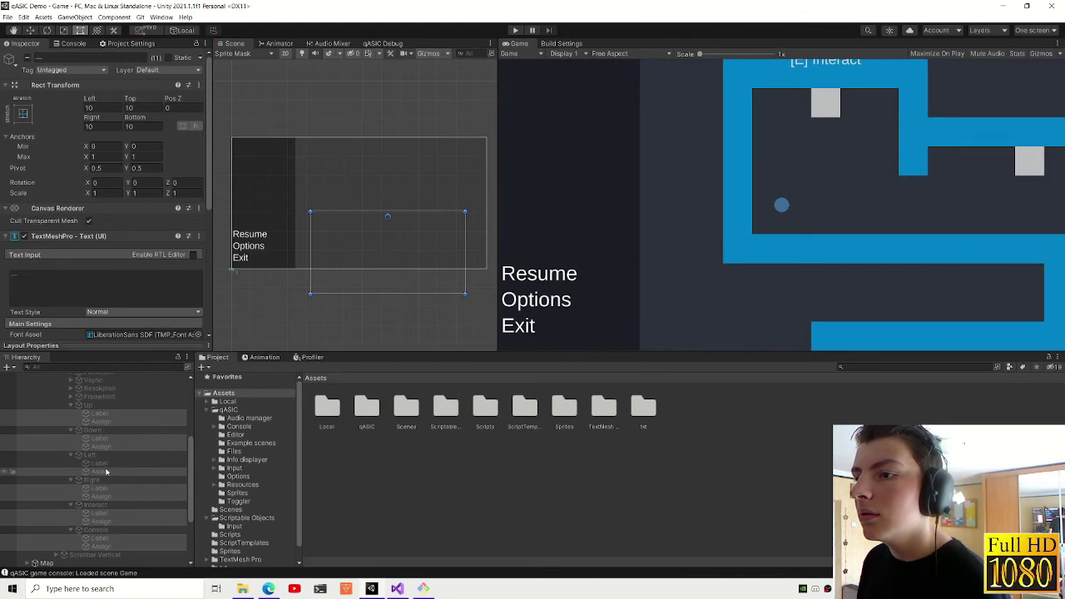
- Set Left, Top, Right and Bottom to 10 on the selected Label and Assign items
left_click(117, 430, "ctrl")
left_click(116, 135)
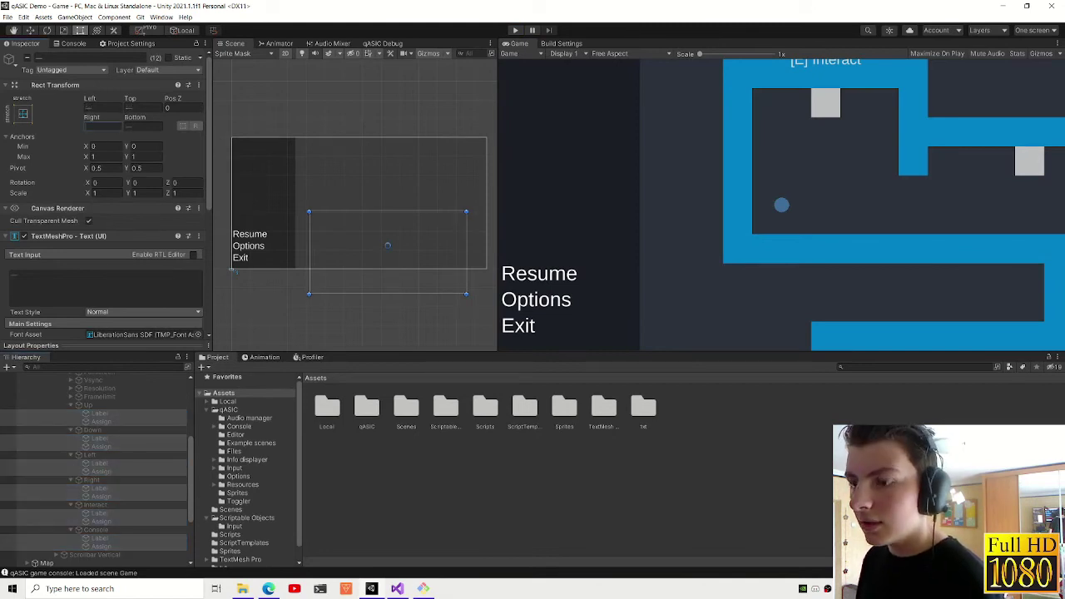
type("10")
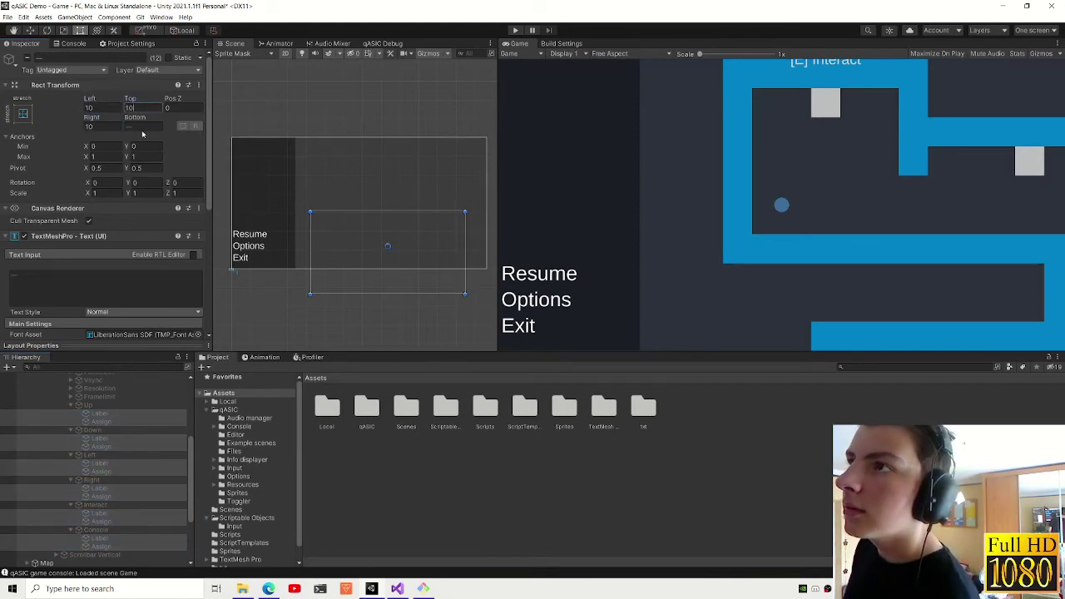
type("1")
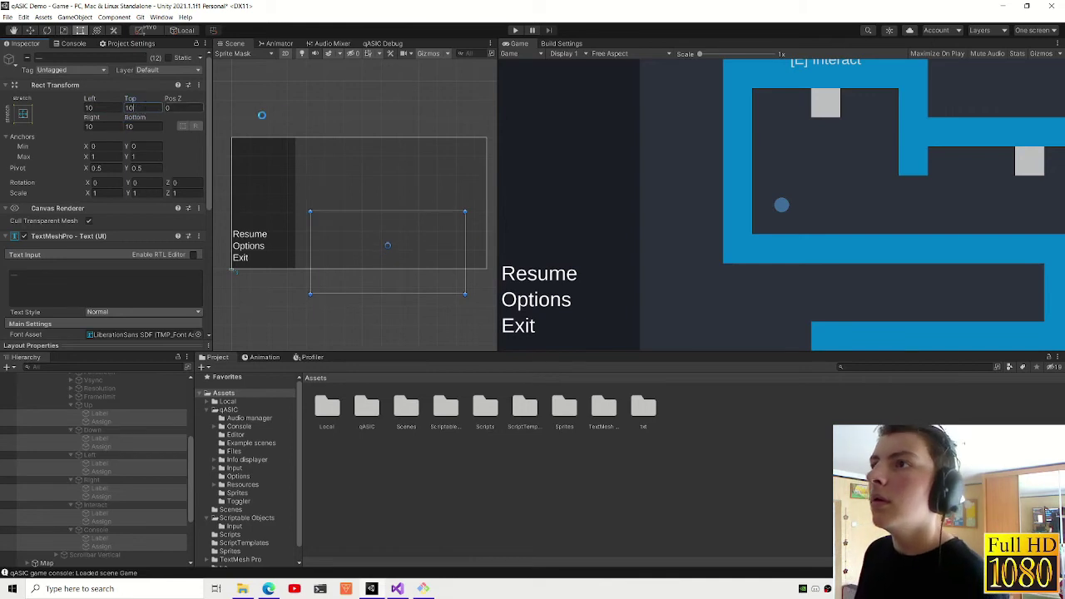
scroll(94, 426, "up", 5)
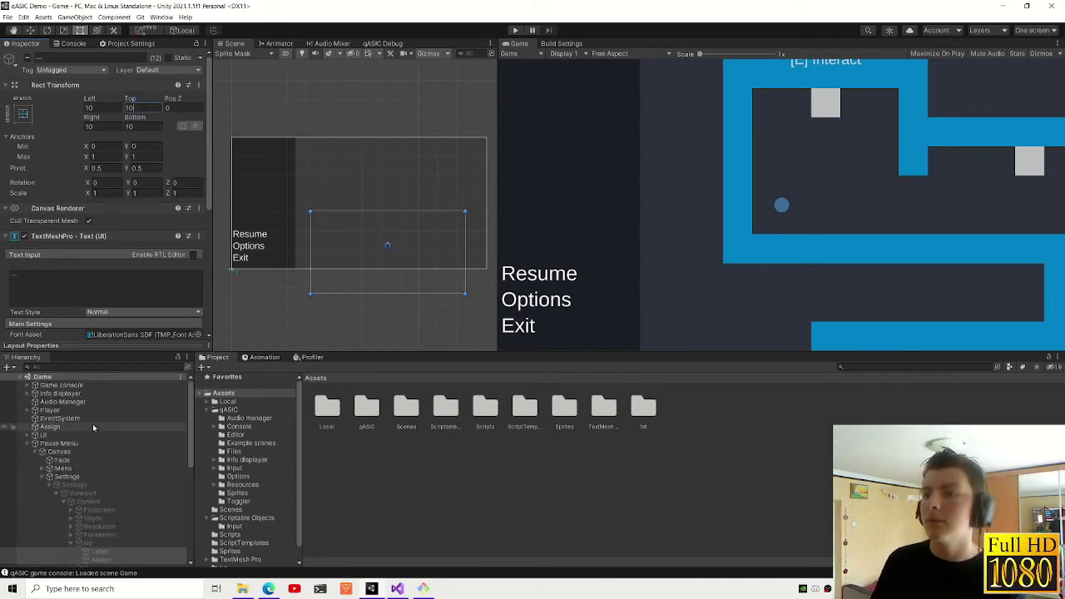
- Deactivate the Pause Menu object and run the game
left_click(58, 444)
key("Escape")
left_click(515, 30)
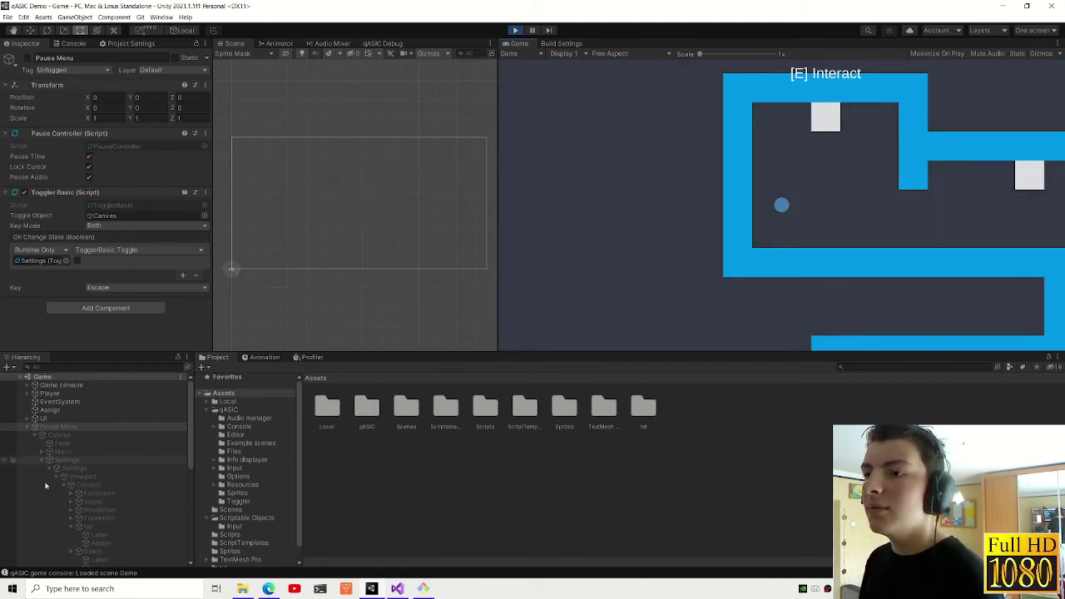
- Stop play, re-enable Pause Menu, disable its Canvas so it starts hidden, and play again
left_click(515, 30)
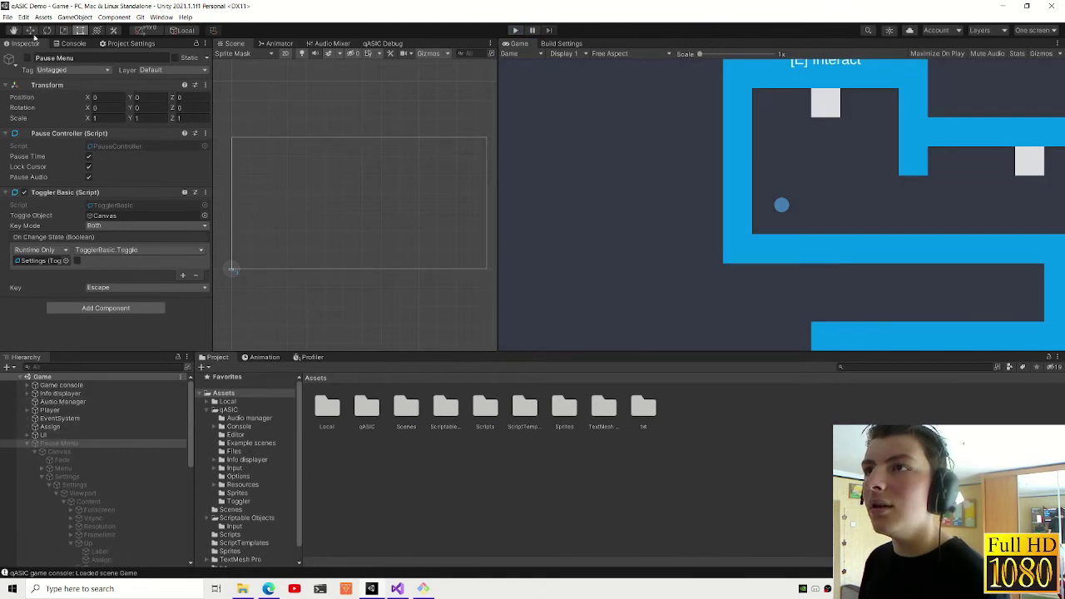
left_click(28, 58)
left_click(58, 451)
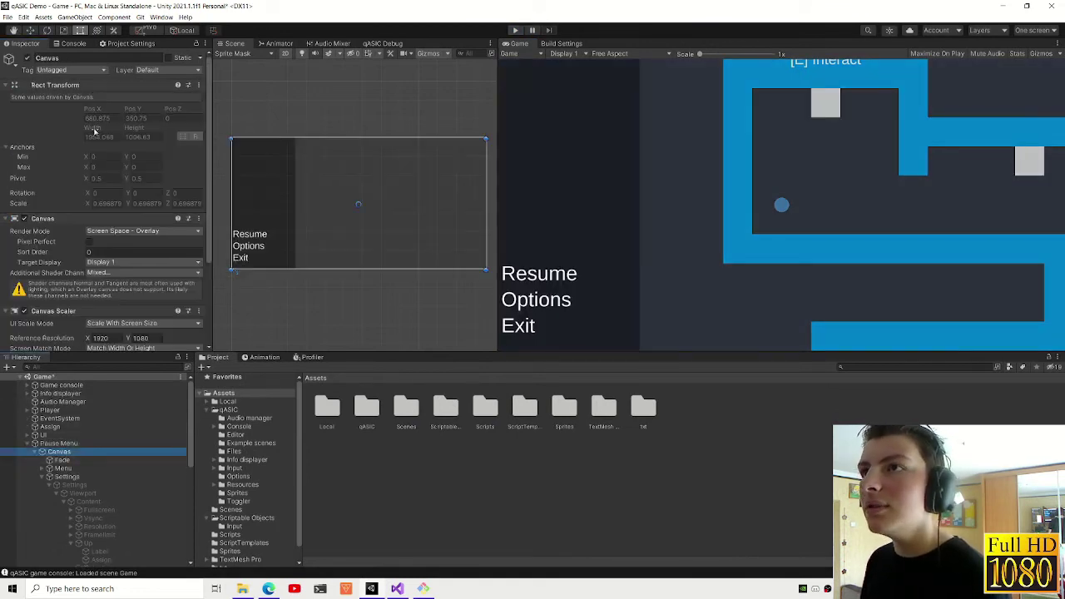
left_click(26, 59)
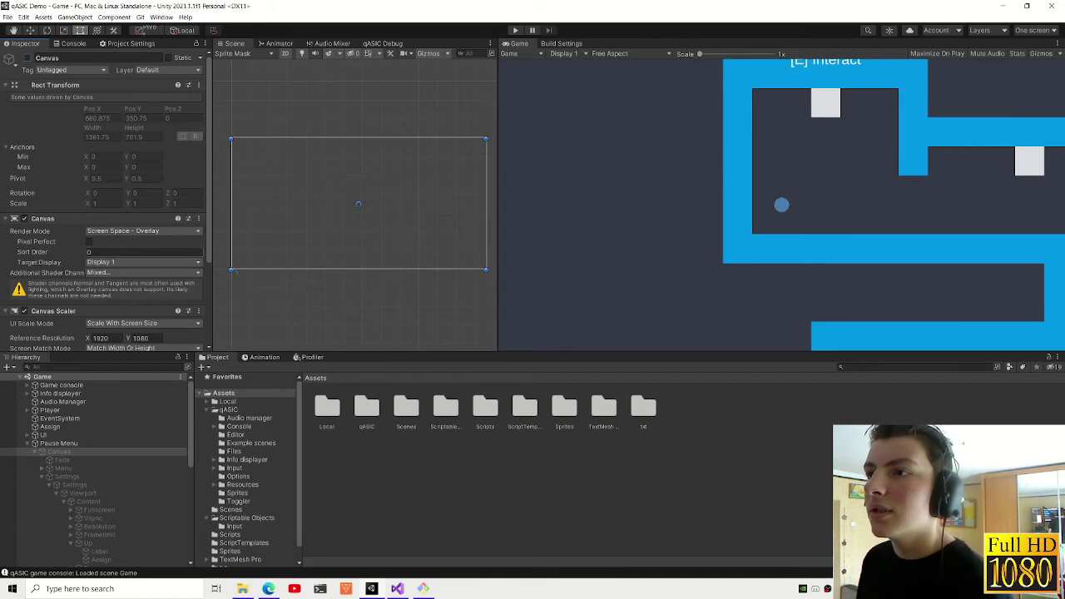
left_click(516, 31)
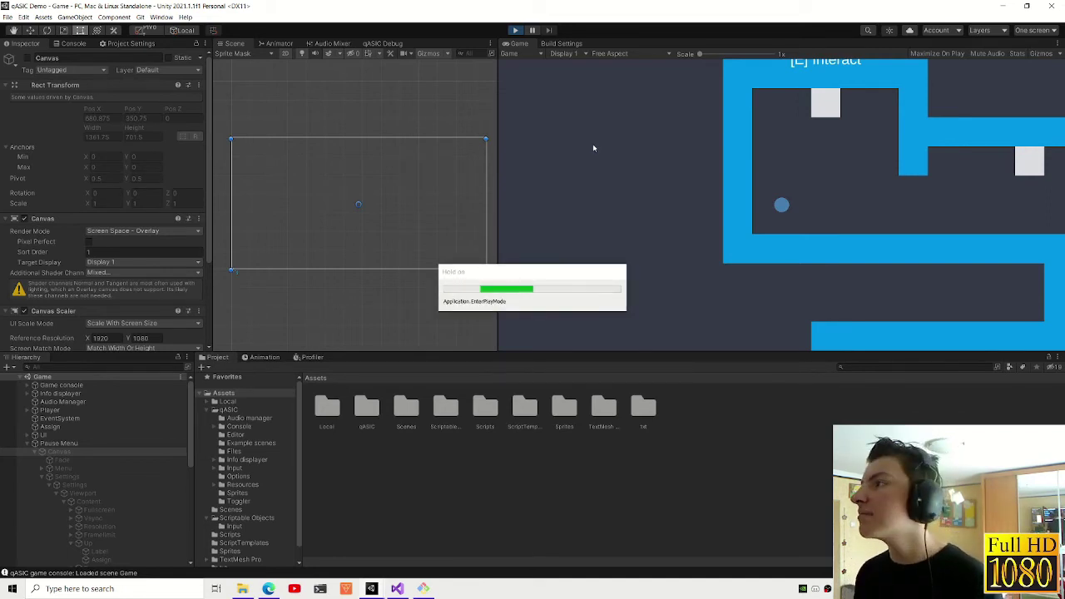
- Test the pause menu: open and close Options, resume, pause again, then exit
key("Escape")
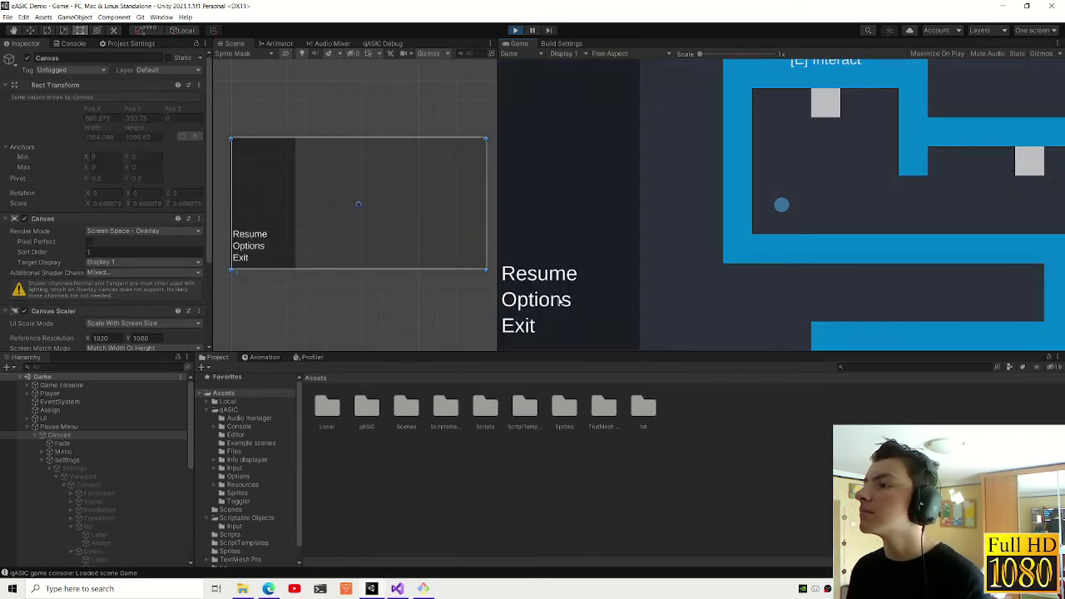
left_click(556, 302)
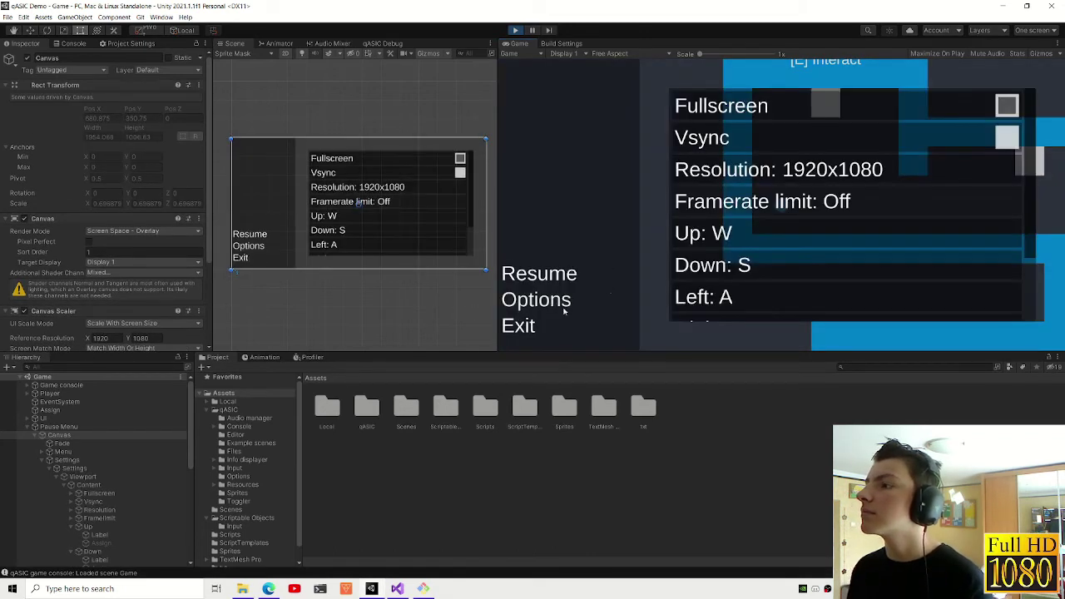
left_click(525, 301)
left_click(534, 275)
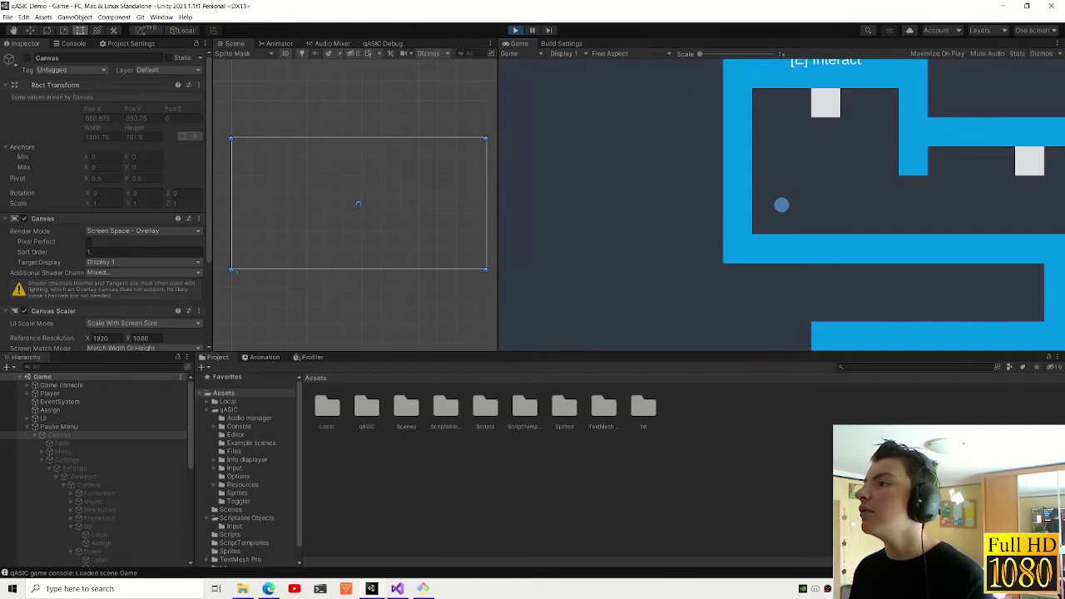
key("Escape")
left_click(524, 327)
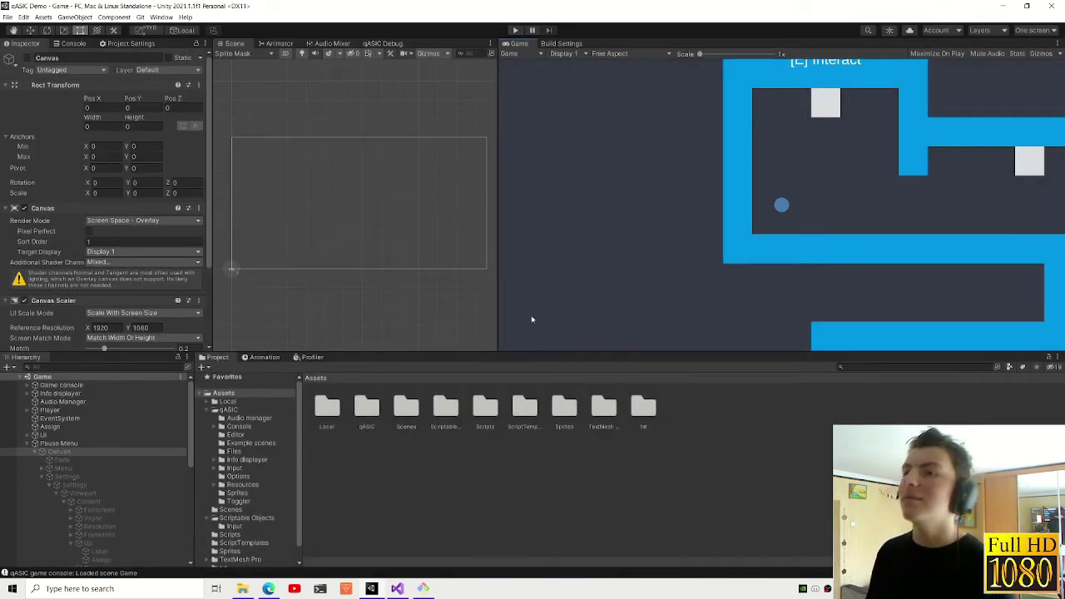
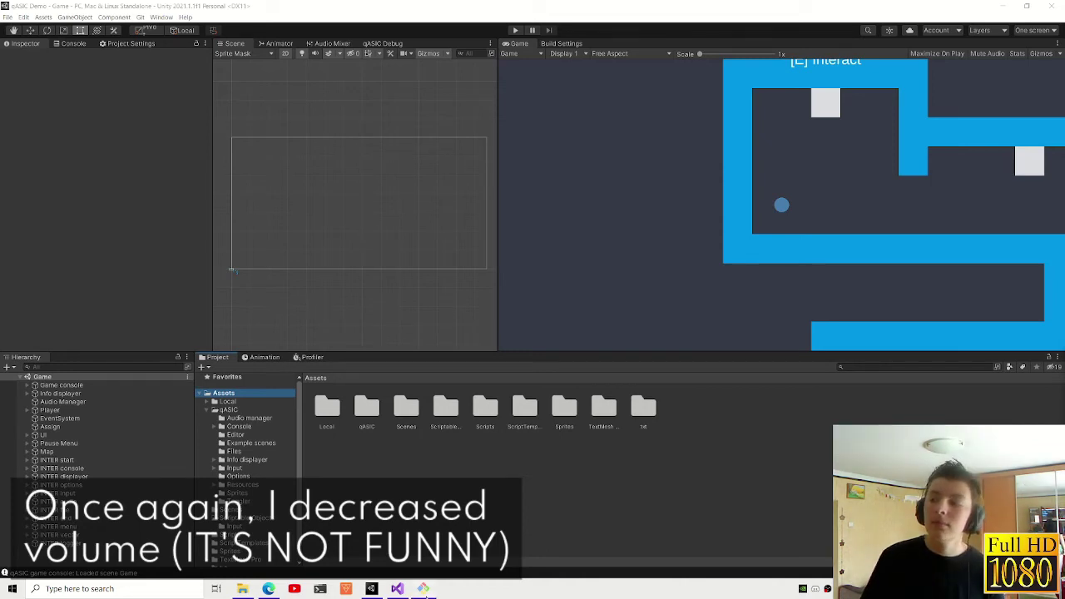
- Run the upload alias with message 'Finished demo' to commit, merge into main, push and delete the branch
left_click(320, 588)
left_click_drag(499, 374, 499, 284)
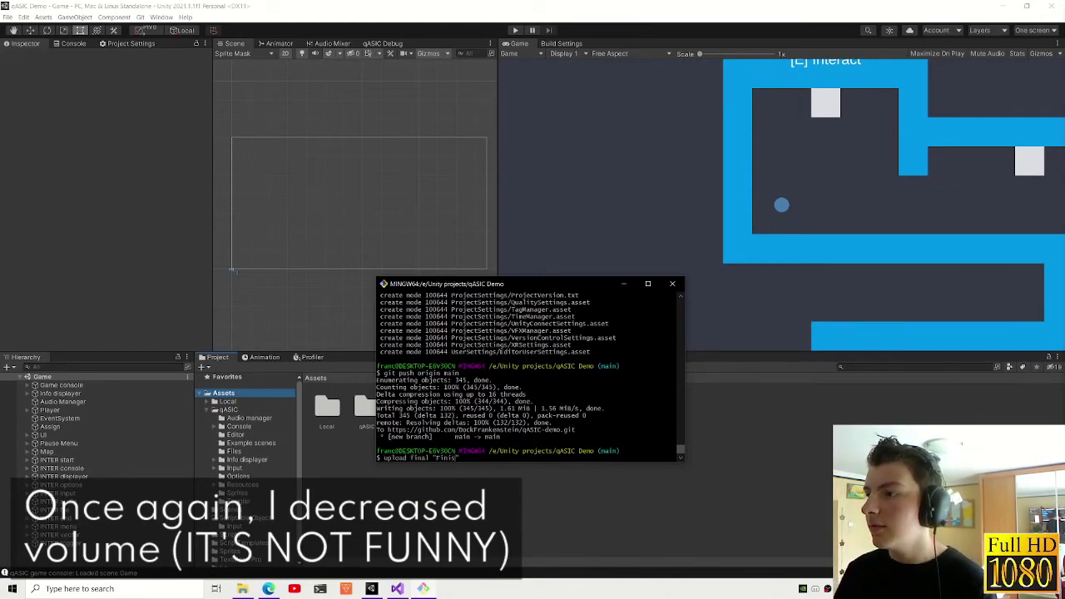
key("Return")
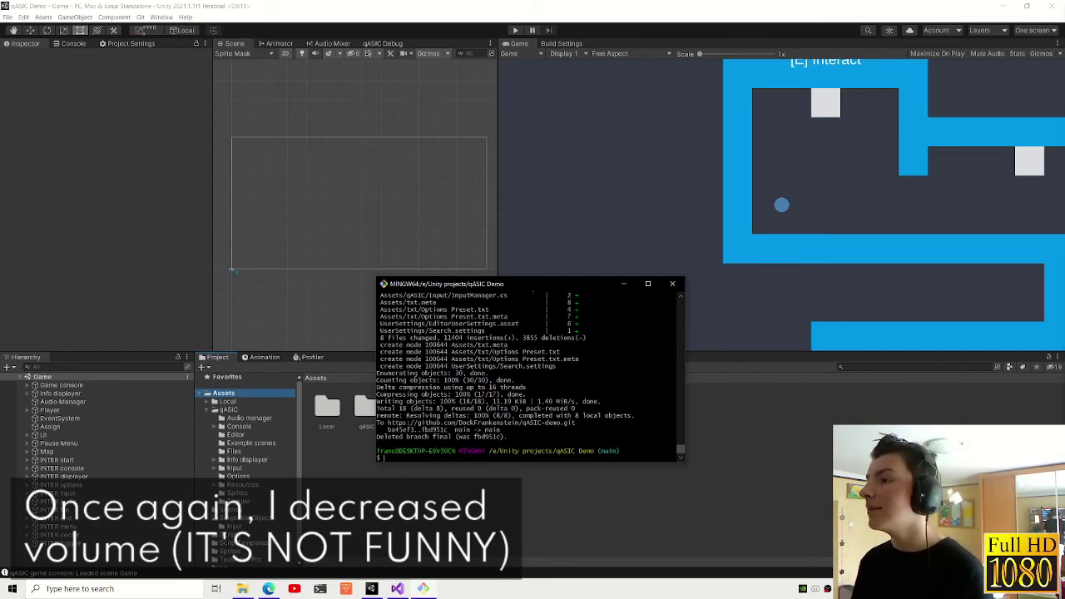
left_click_drag(516, 284, 496, 3)
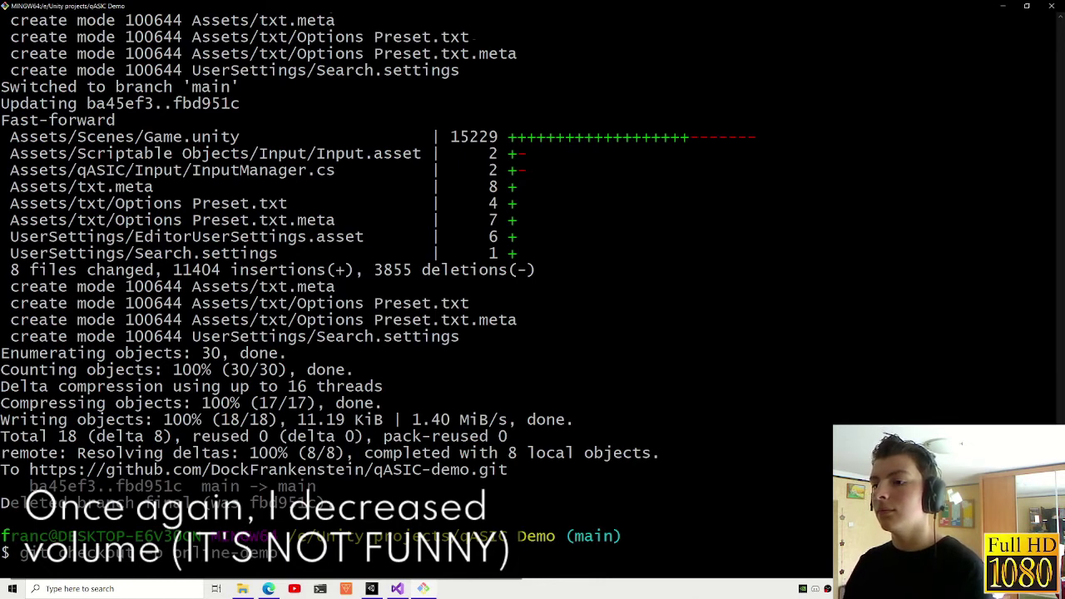
- Run git checkout -b online-demo to start the online-demo branch
key("Return")
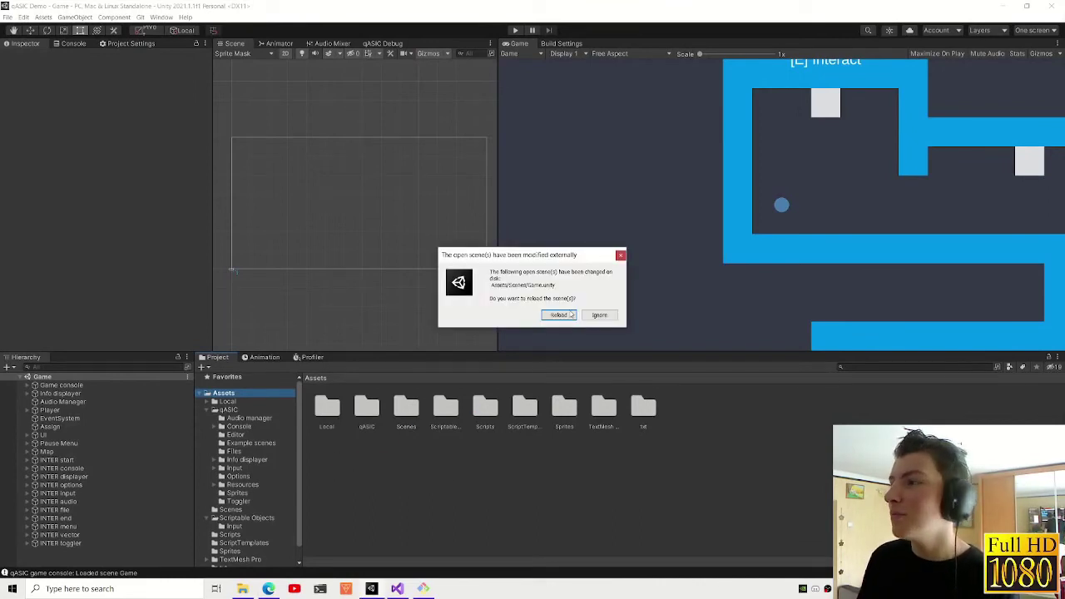
- Reload the modified scene and create a Commands folder inside Scripts
key("Return")
double_click(480, 409)
right_click(409, 457)
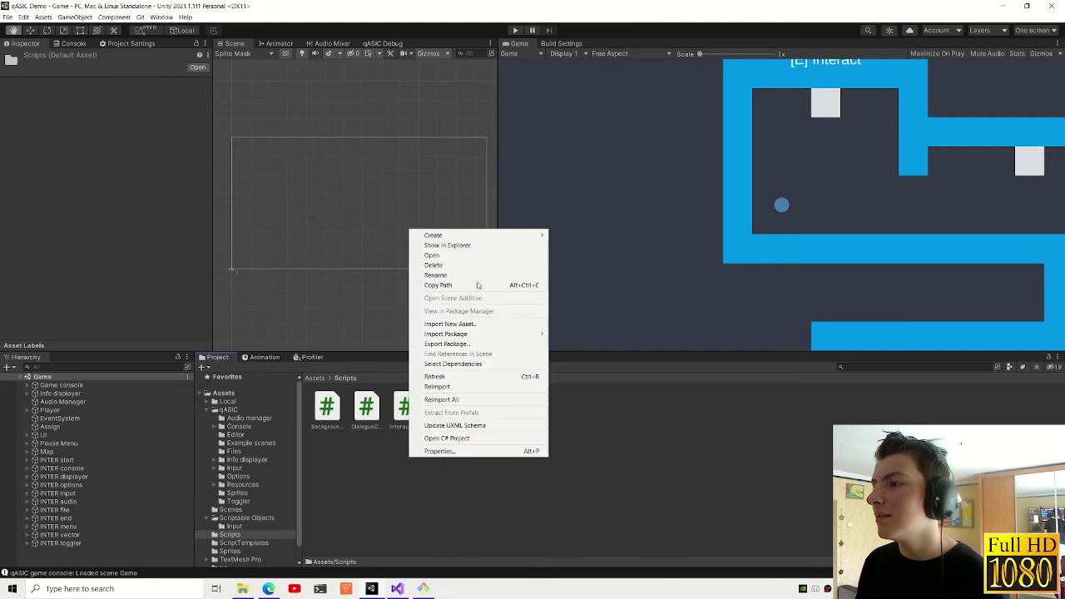
left_click(355, 507)
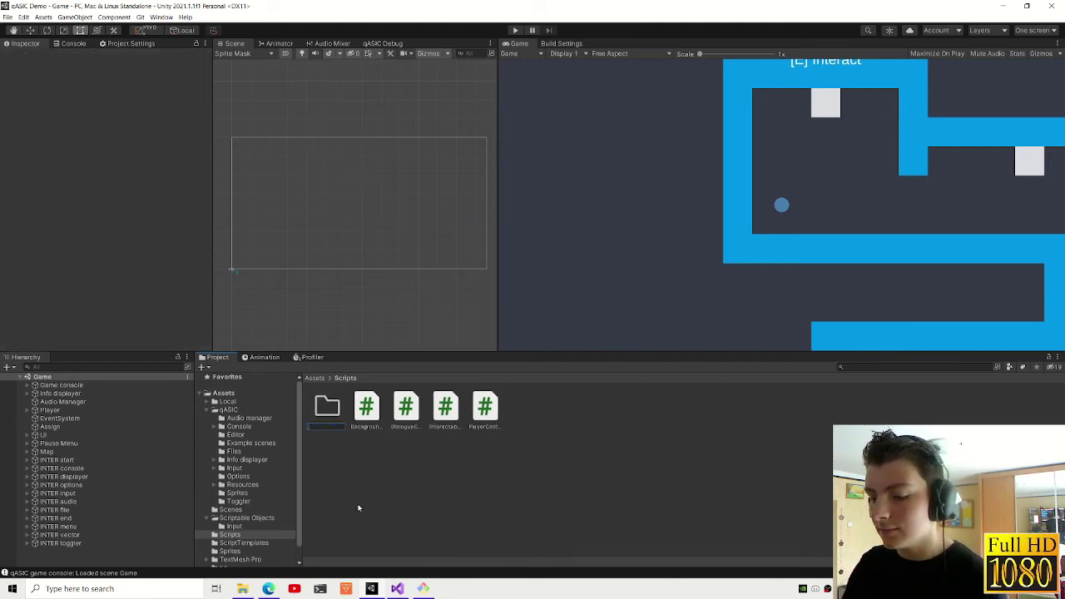
type("Comands")
key("Return")
key("Return")
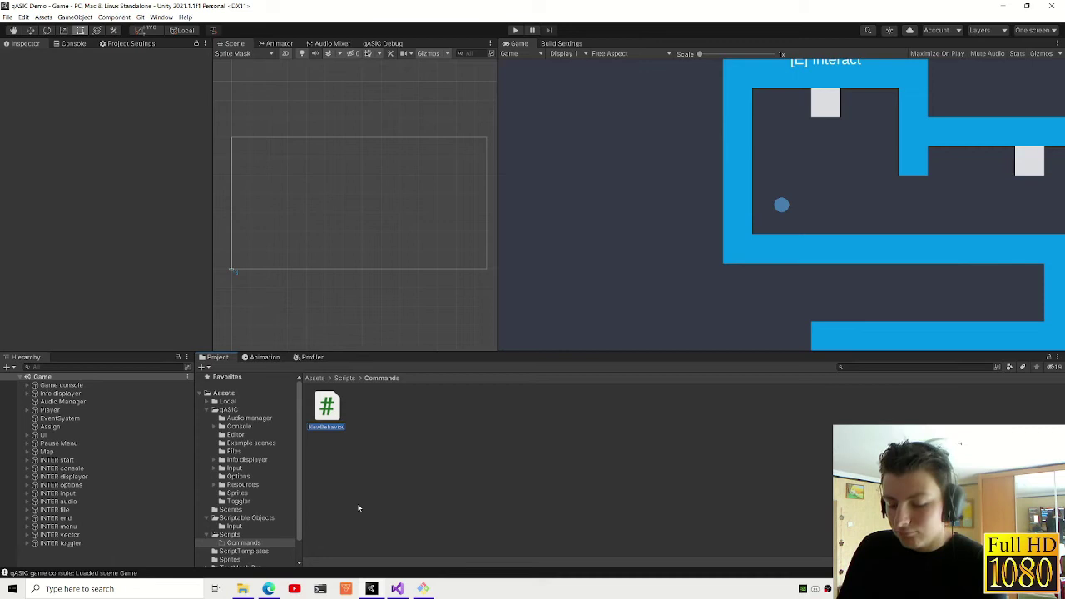
- Create the NoclipCommand C# script in Commands and open it in Visual Studio
type("HelpCommand")
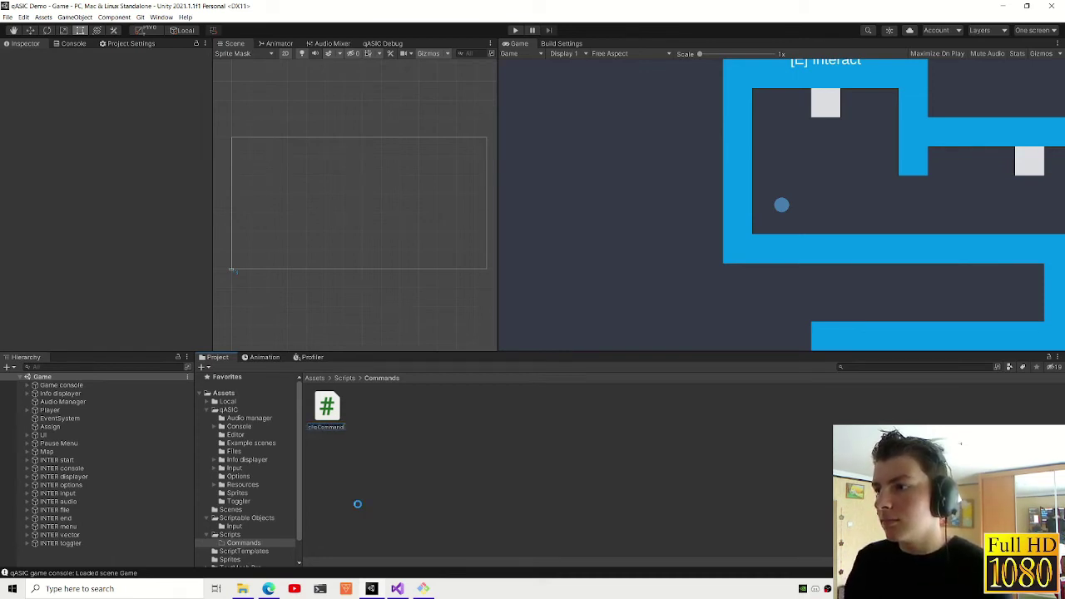
key("Return")
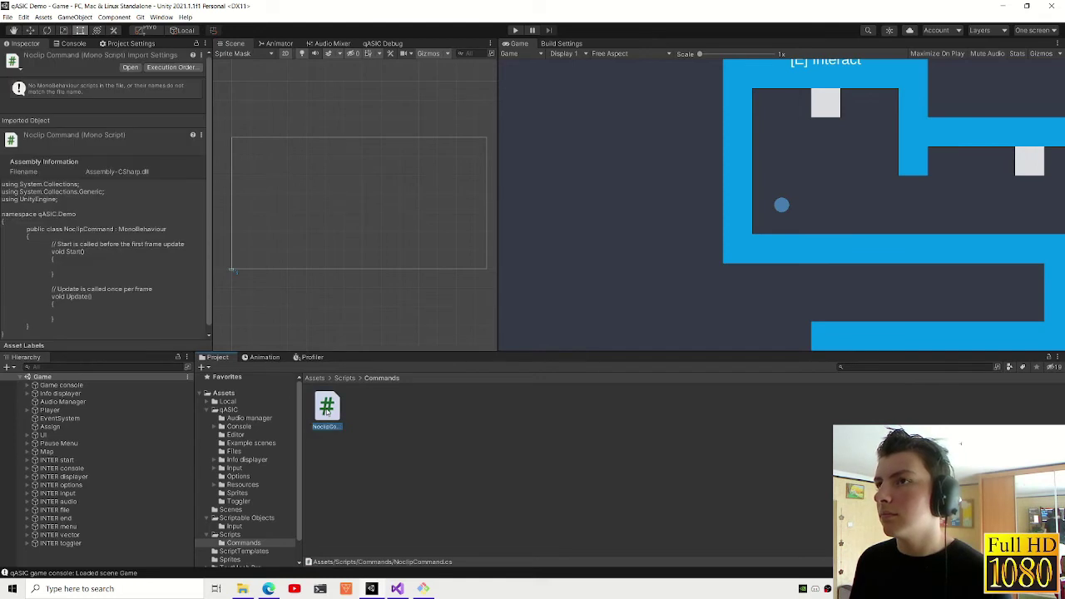
double_click(326, 408)
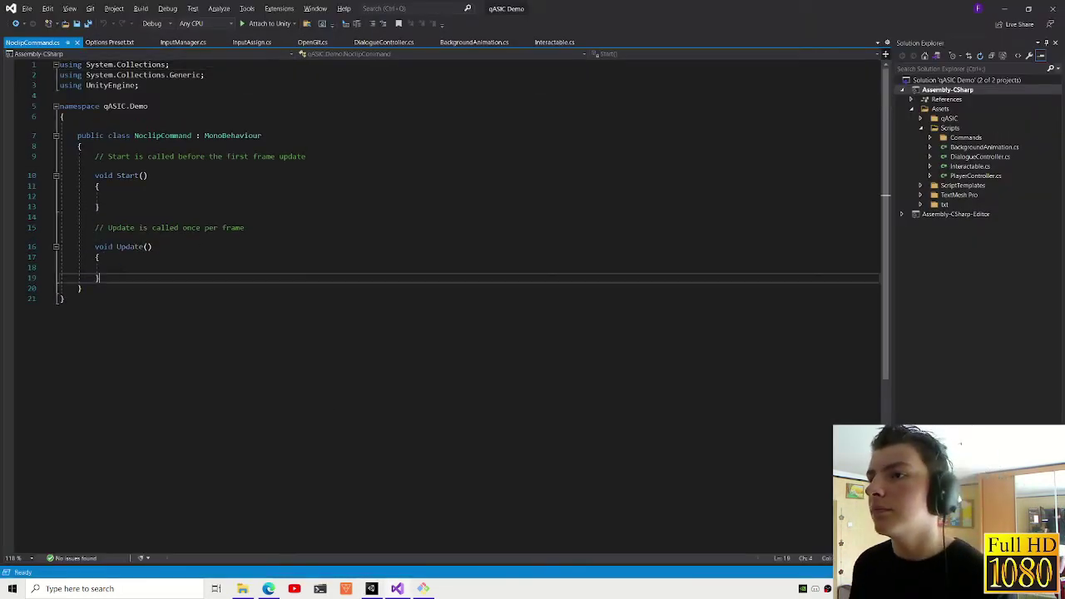
- Delete the empty Start and Update methods from NoclipCommand, save, and return to Unity
left_click_drag(99, 278, 95, 163)
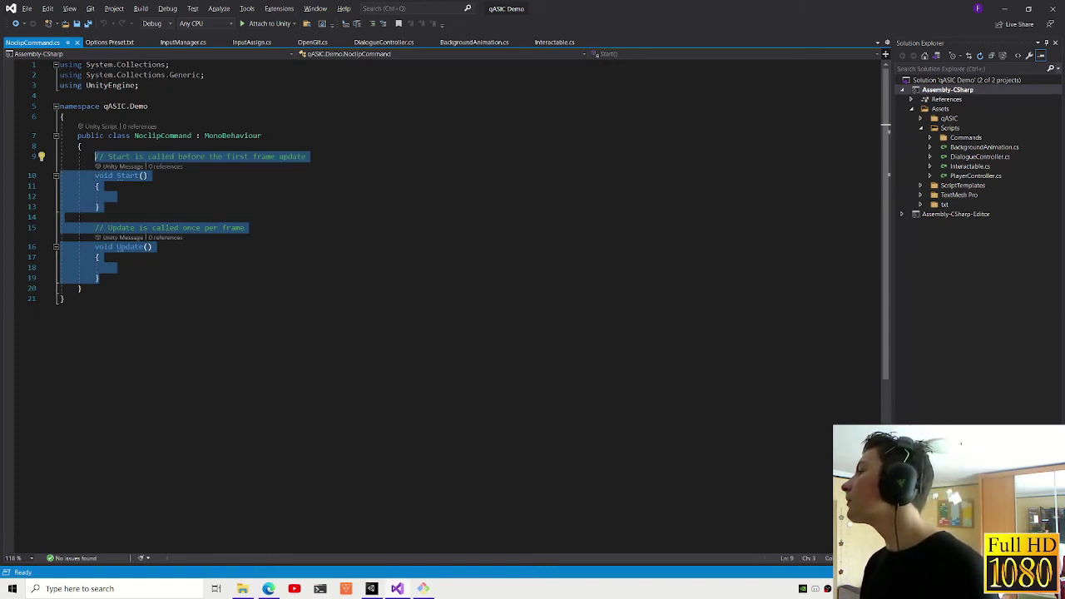
key("alt+Tab")
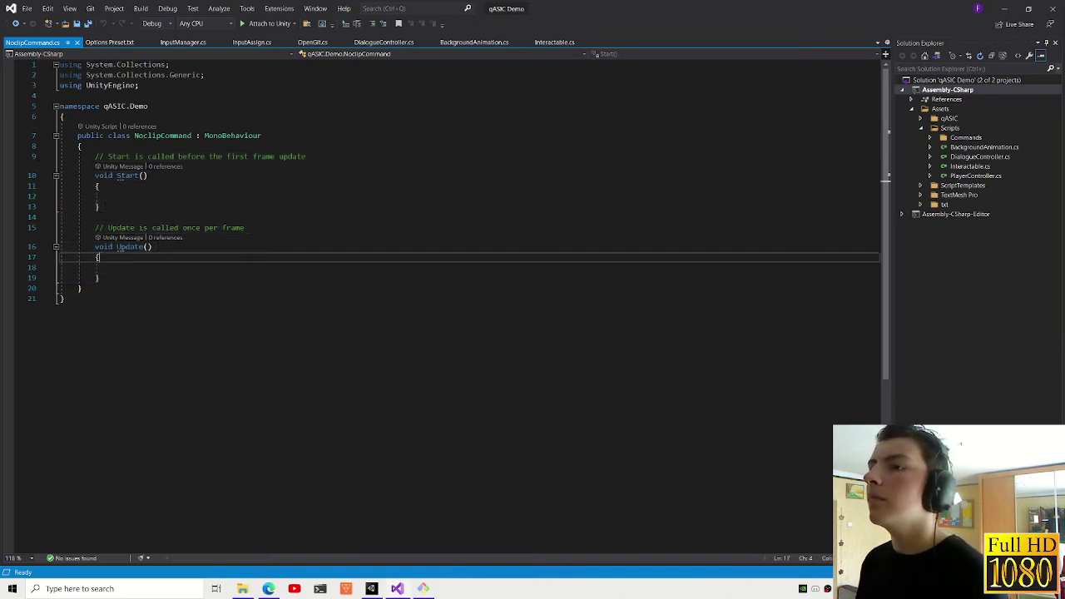
left_click_drag(100, 278, 98, 157)
key("BackSpace")
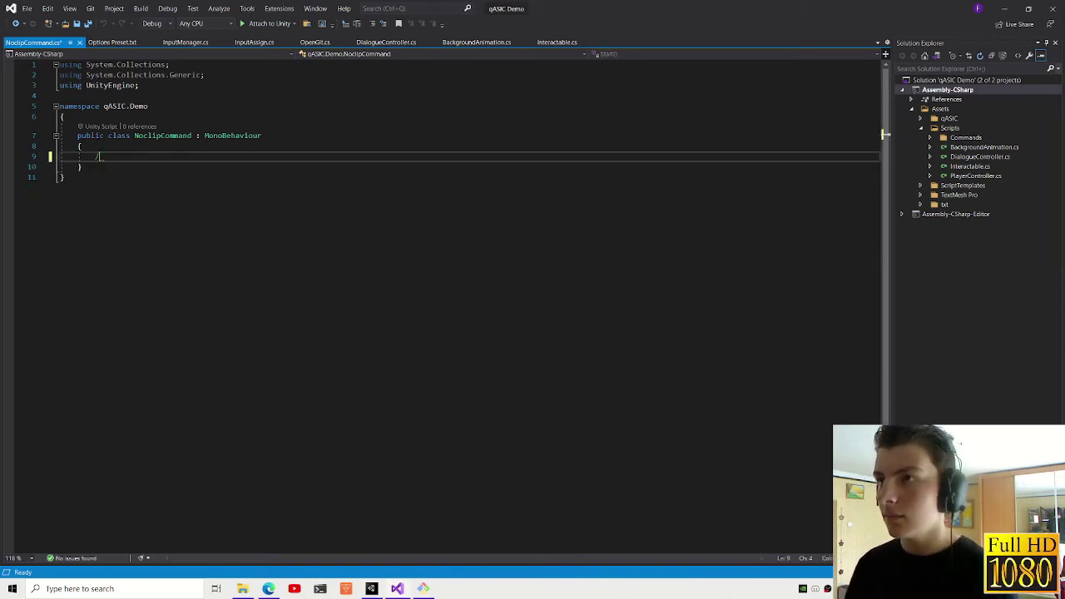
key("ctrl+s")
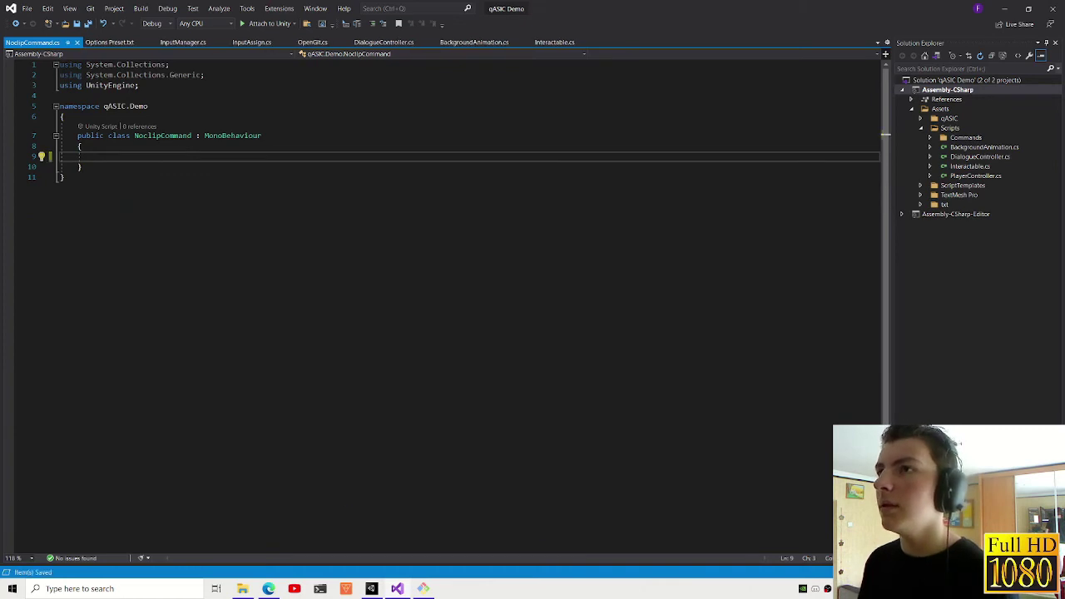
left_click(373, 590)
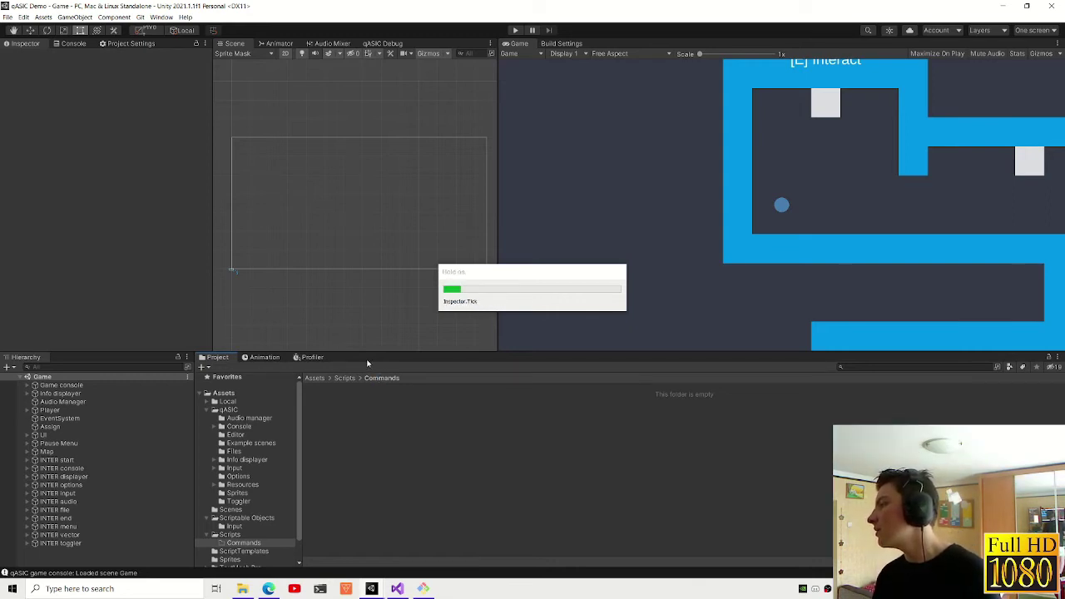
- Create a qASIC Console Command script in the Commands folder named NoclipCommand
right_click(352, 420)
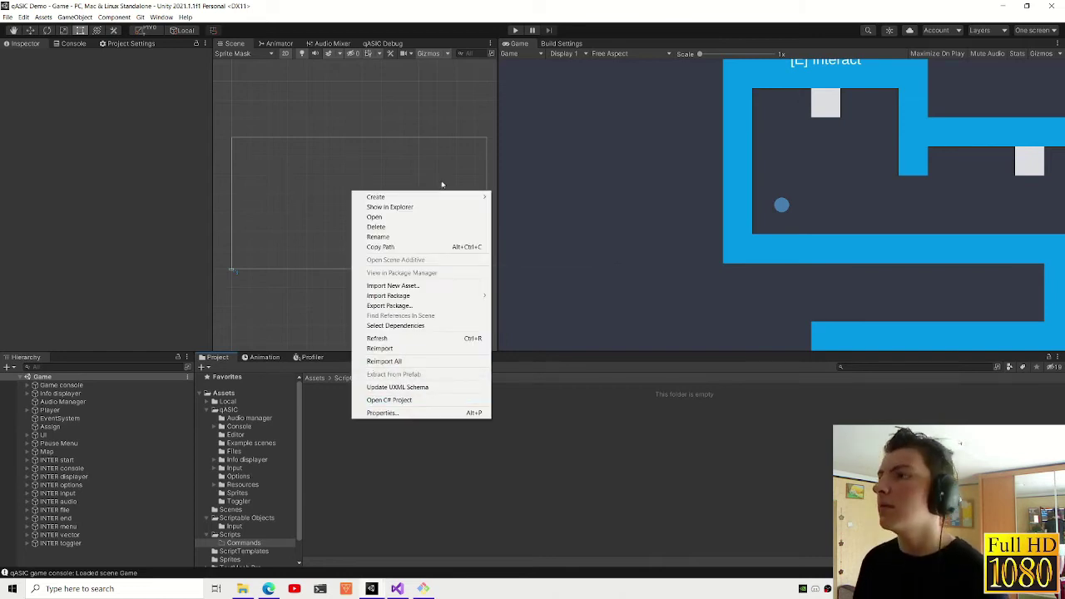
mouse_move(481, 197)
mouse_move(516, 207)
left_click(660, 233)
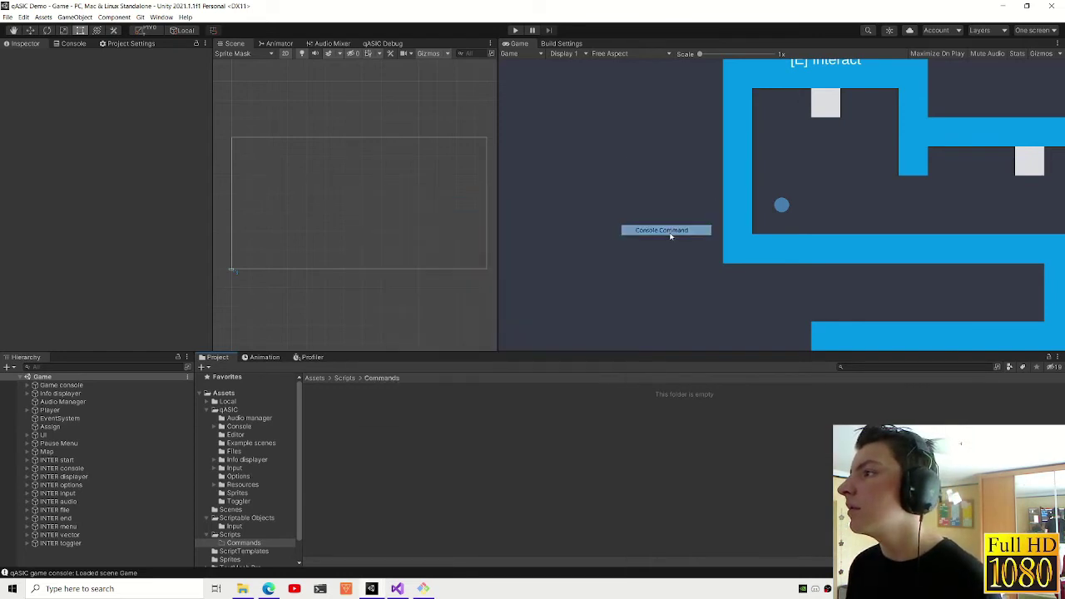
type("Des")
key("BackSpace")
key("BackSpace")
key("BackSpace")
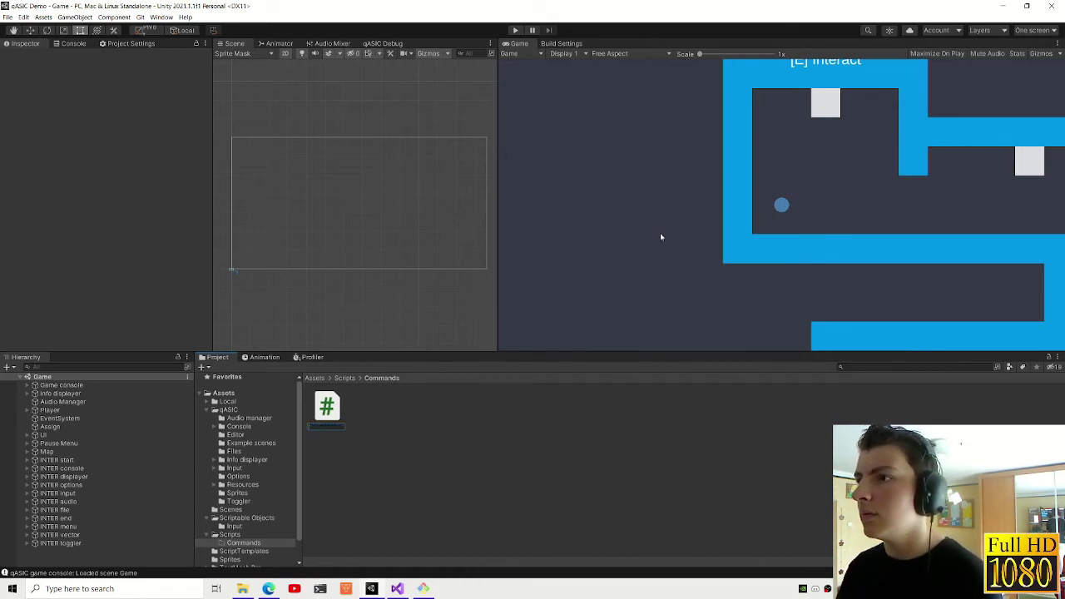
type("pawn")
key("BackSpace")
key("BackSpace")
key("BackSpace")
type("troyCo")
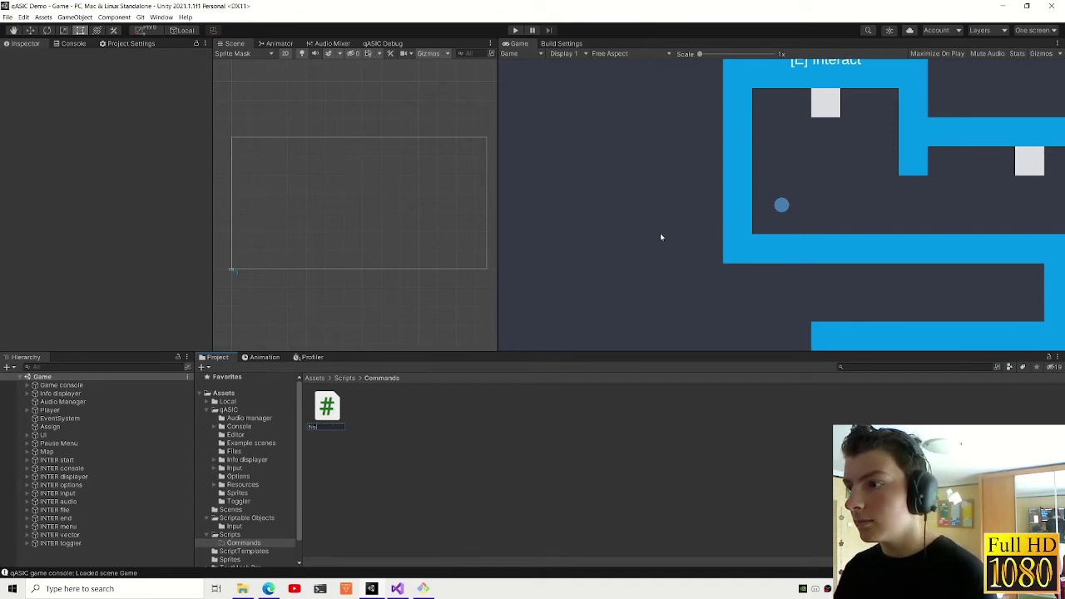
type("mmand")
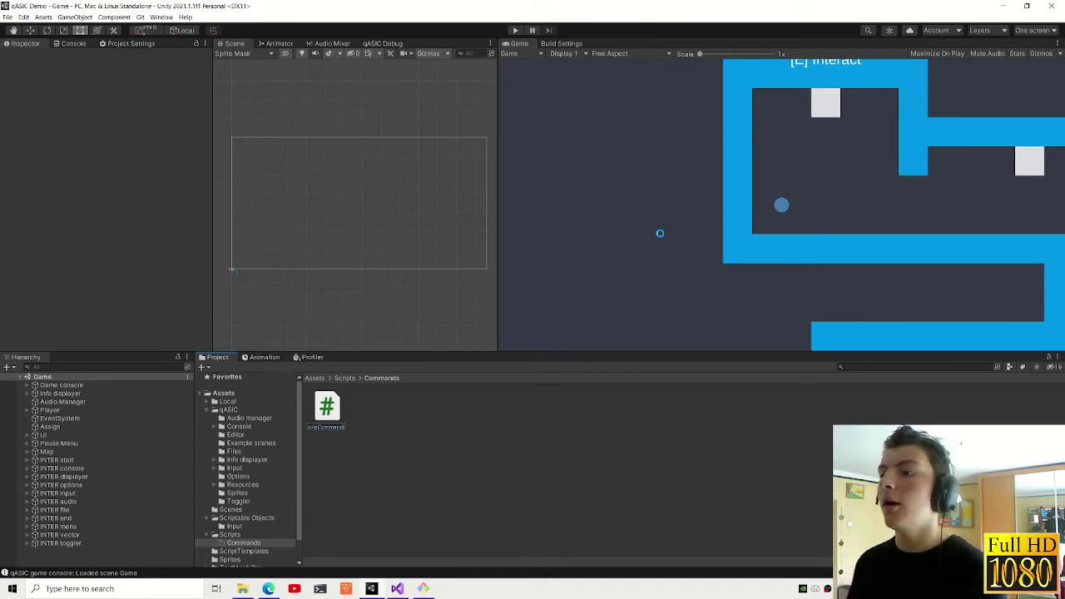
key("Return")
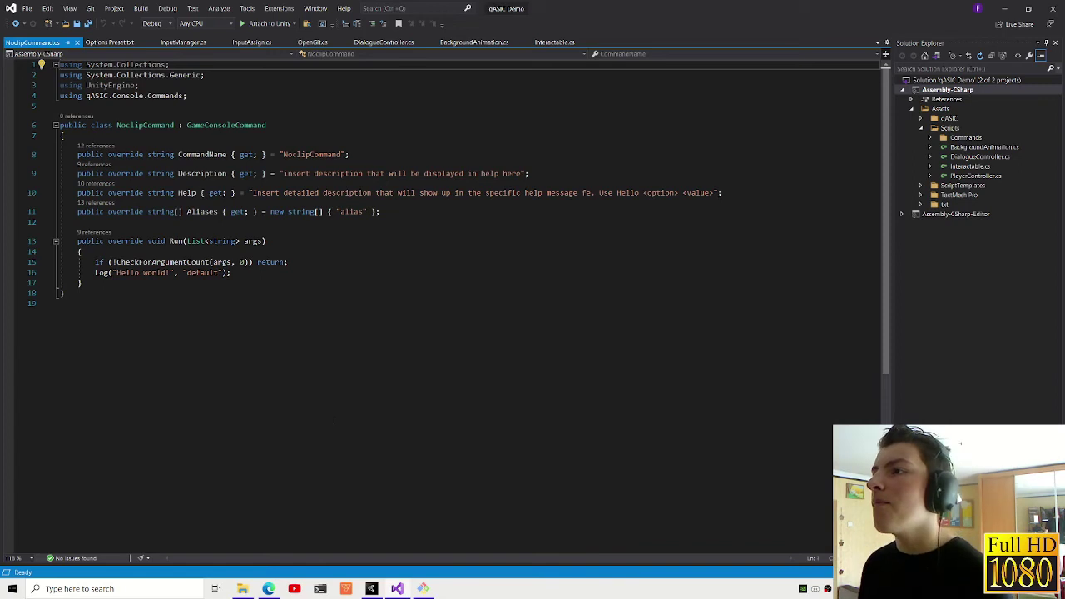
- Set command name noclip, alias nc, a toggle description and help 'Use noclip; noclip <state>'
double_click(312, 154)
type("nocl")
double_click(350, 211)
type("nc")
left_click_drag(521, 173, 287, 173)
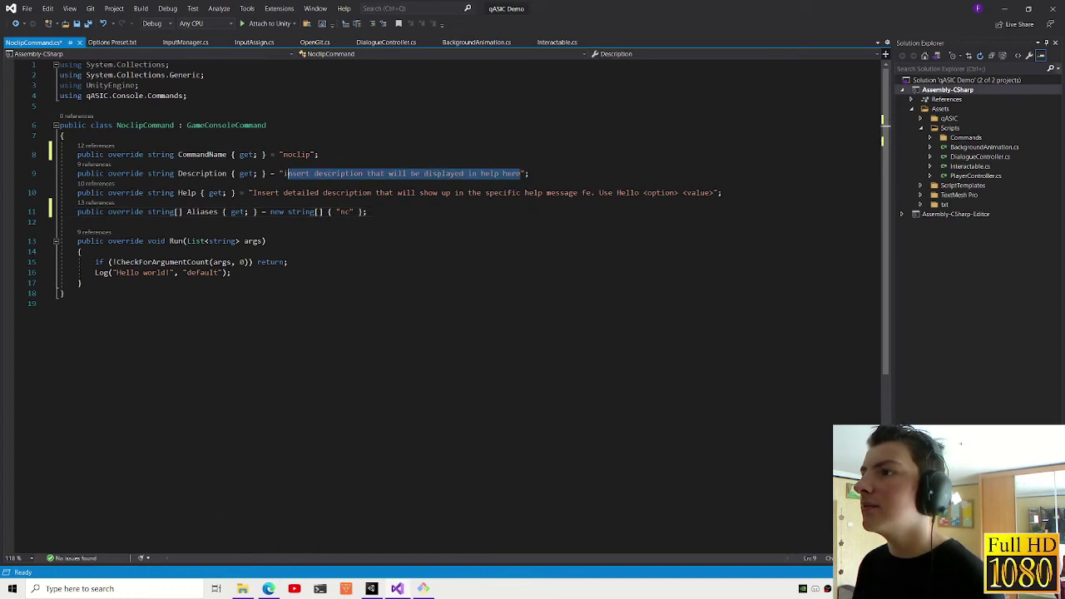
type("Tog")
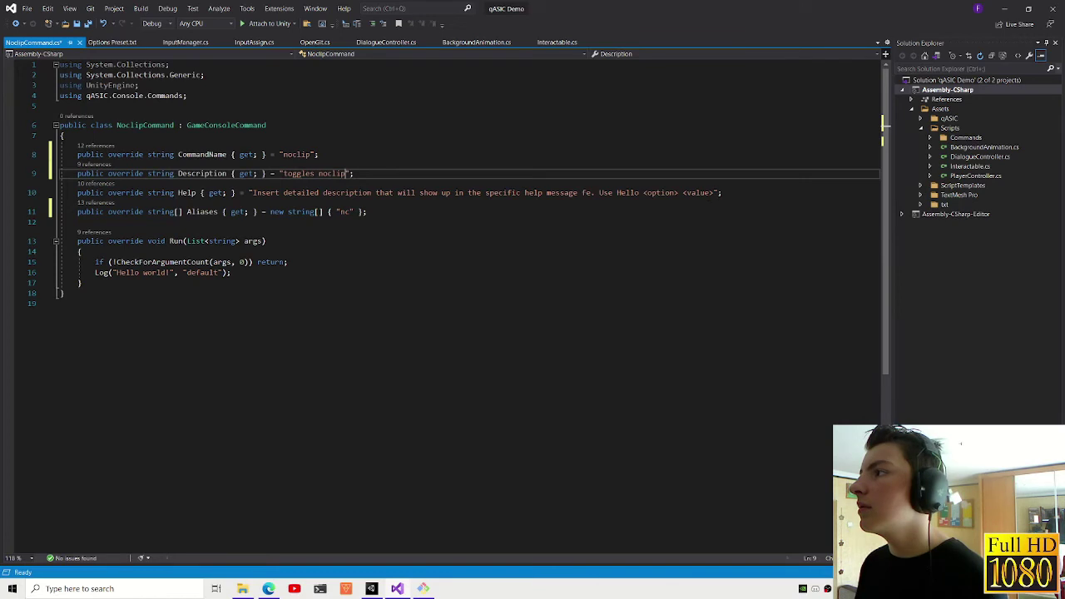
left_click_drag(713, 192, 260, 192)
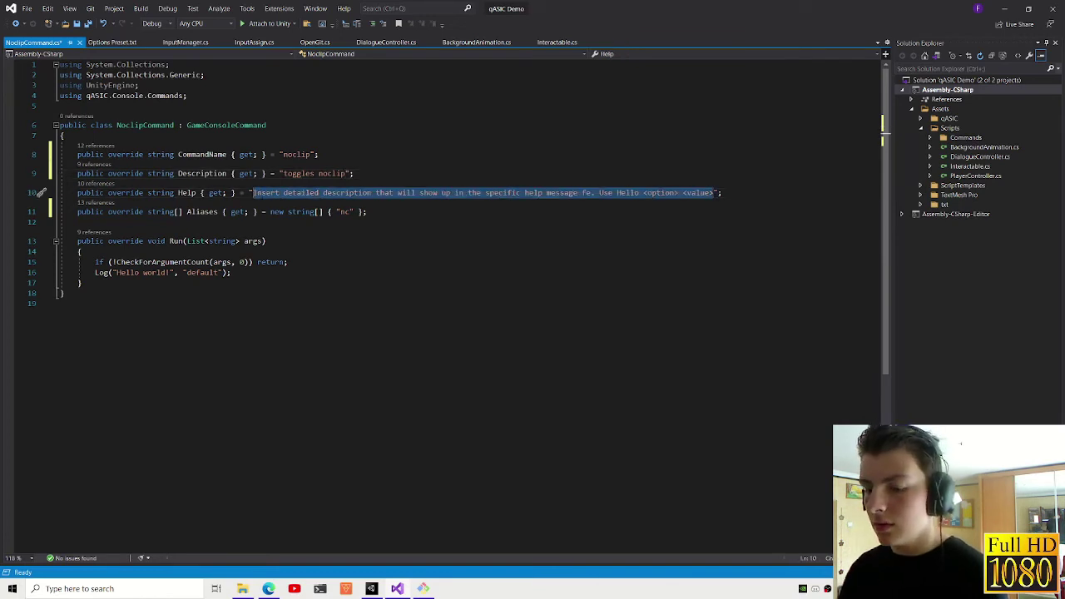
type("Use noclip; noclip <state")
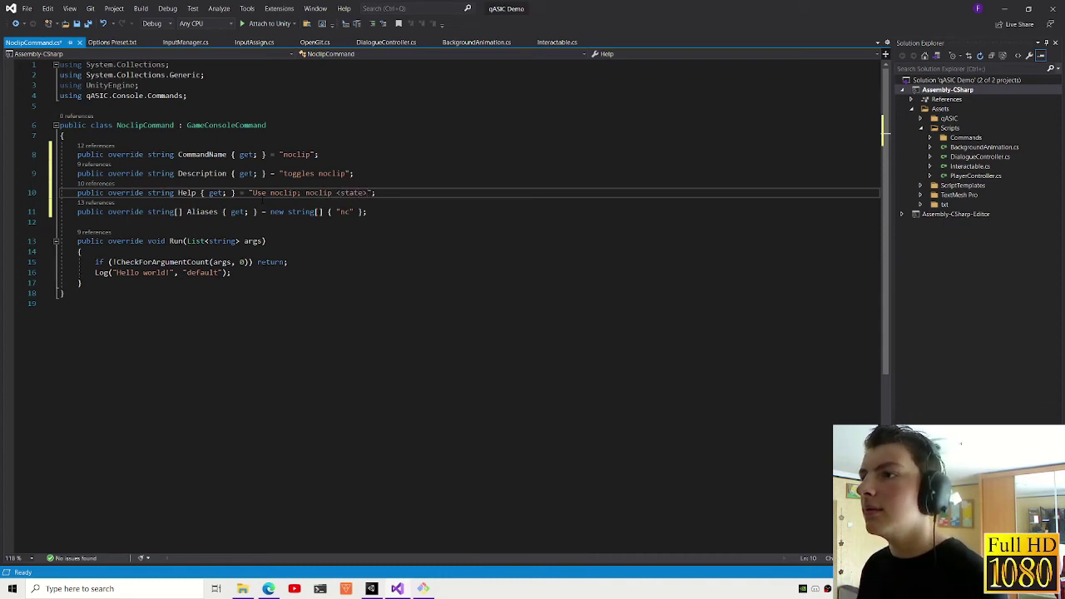
- Change the argument check to CheckForArgumentCount(args, 0, 1) and delete the Hello world log
left_click(240, 262)
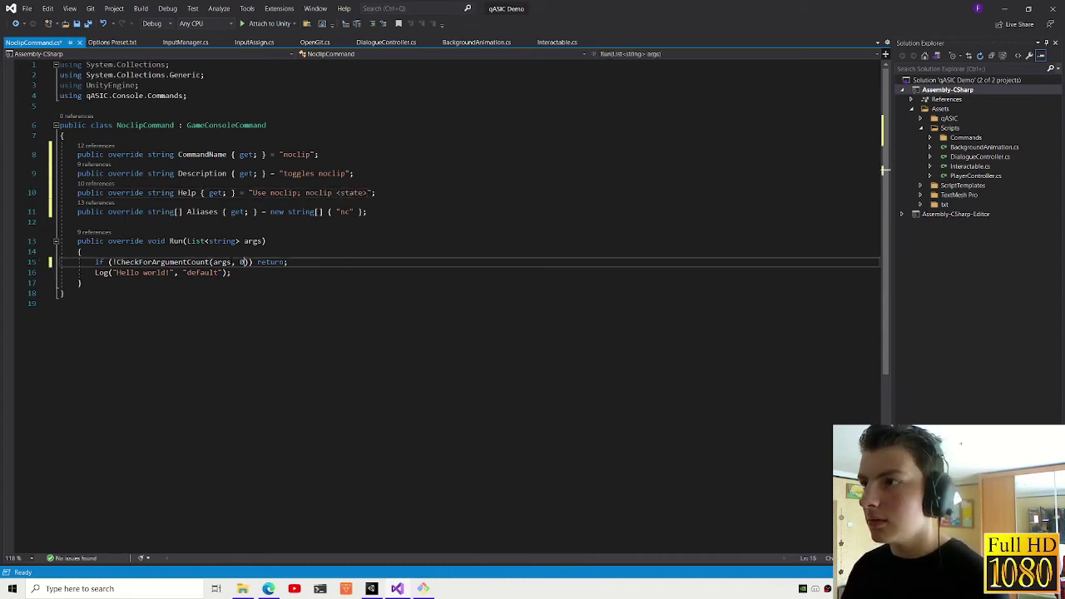
type(", 1")
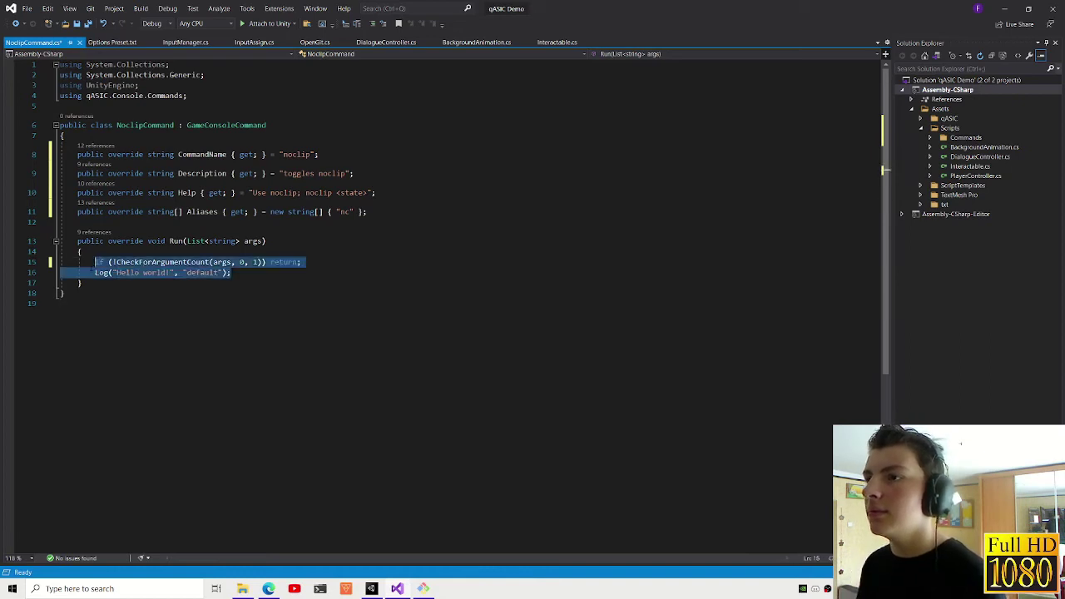
left_click_drag(230, 272, 94, 272)
key("BackSpace")
- Write a switch on args.Count with a case and a default branch, each ending in break
type("witch(ar")
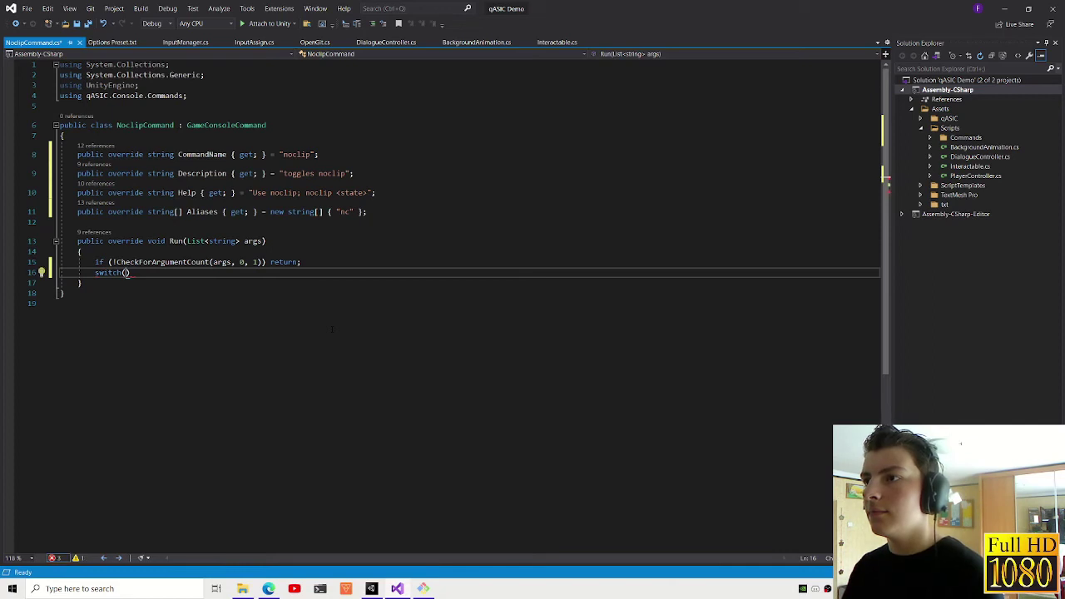
type("gs.Count)")
key("Return")
type("{")
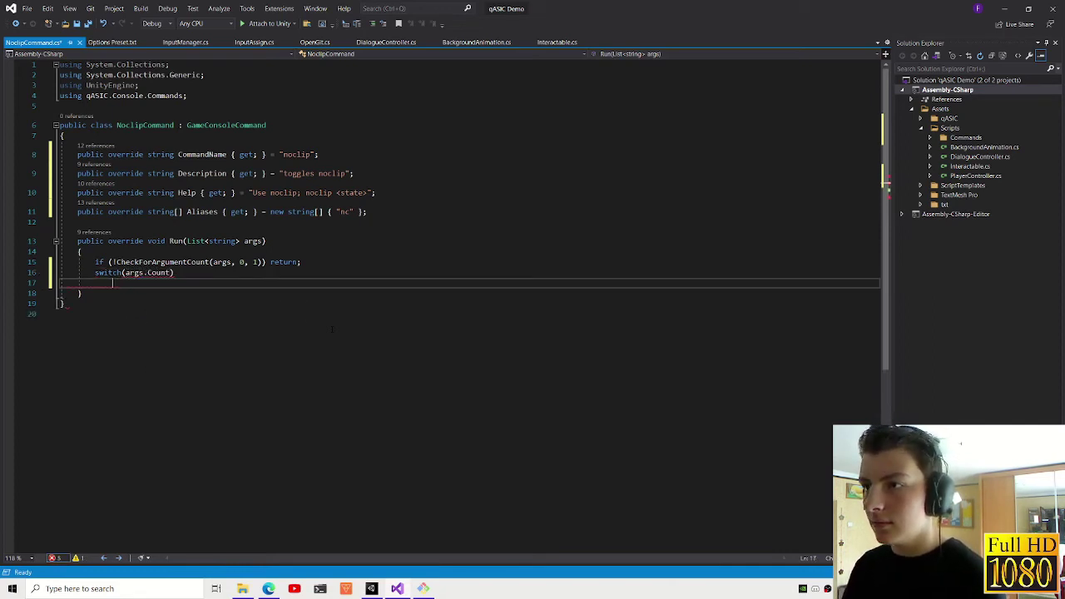
key("Return")
type("case 2:")
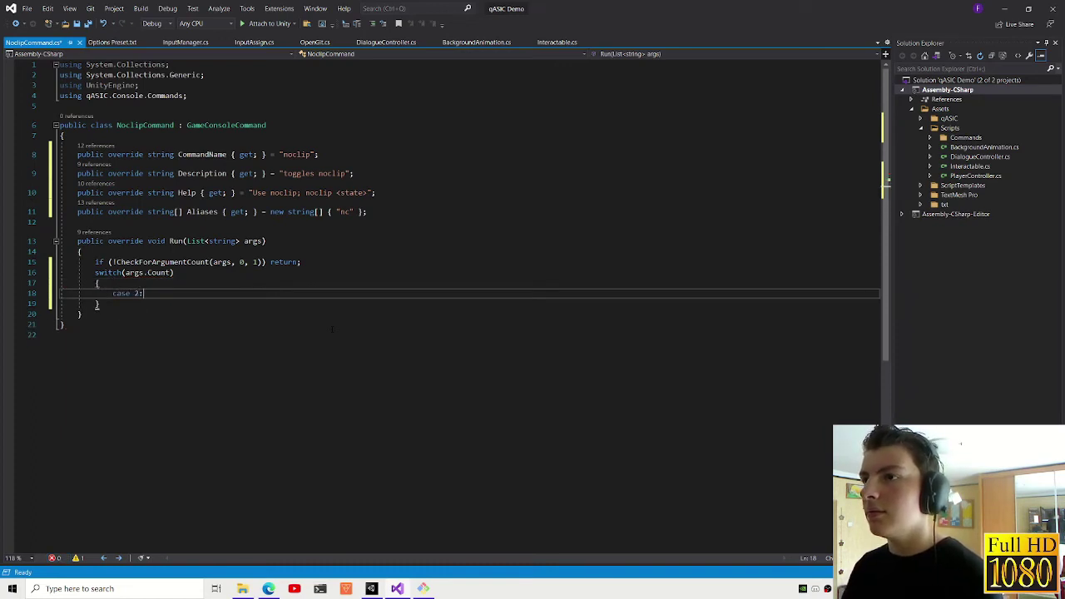
key("Return")
type("brea")
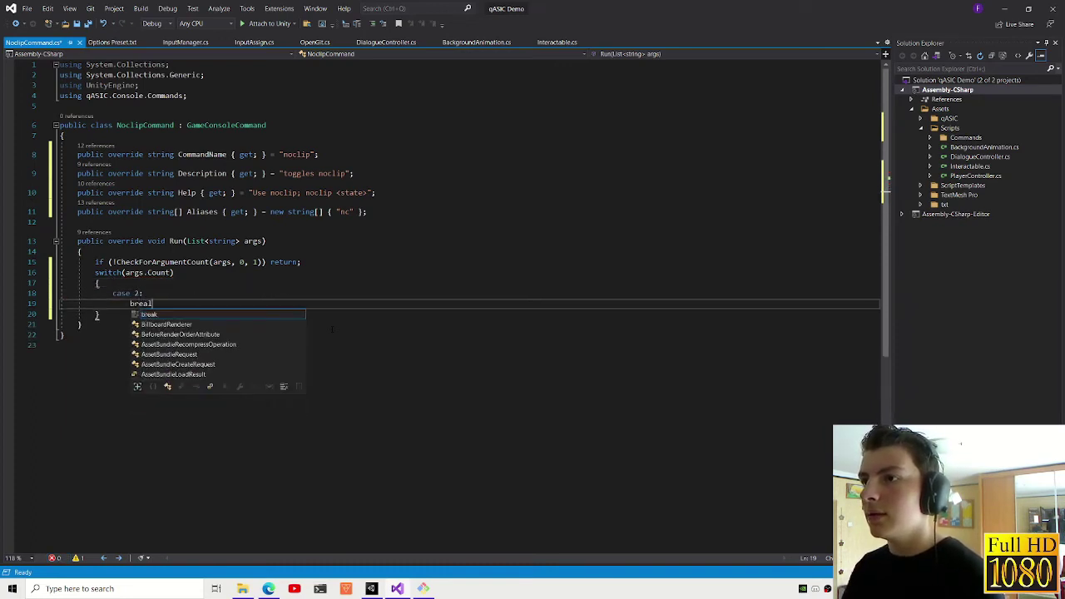
type("l")
key("BackSpace")
type("k;")
key("Return")
type("case")
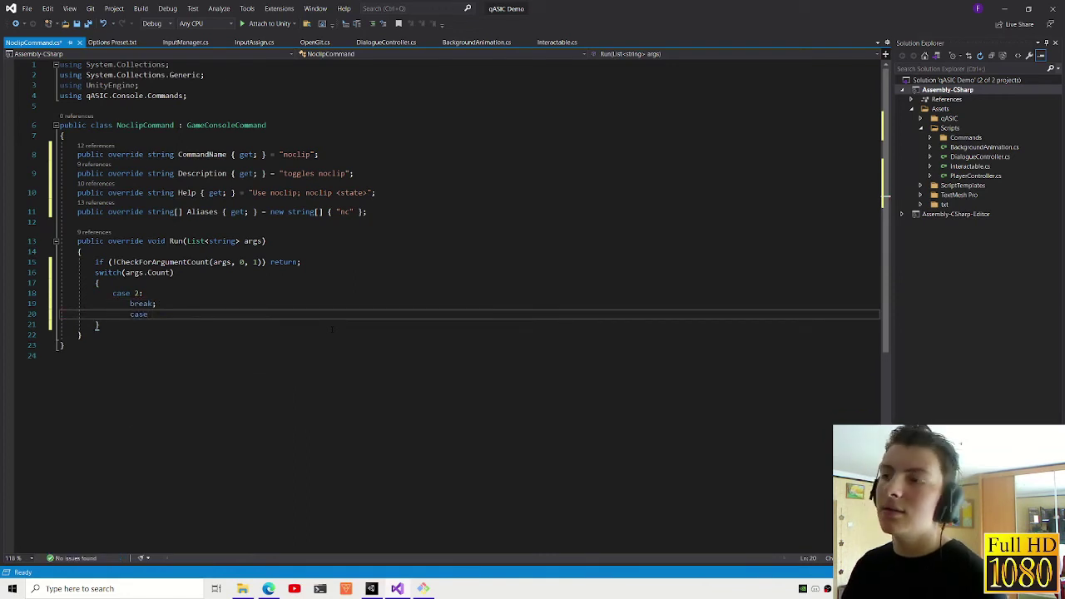
key("BackSpace")
key("BackSpace")
key("BackSpace")
type("default:")
key("Return")
type("break;")
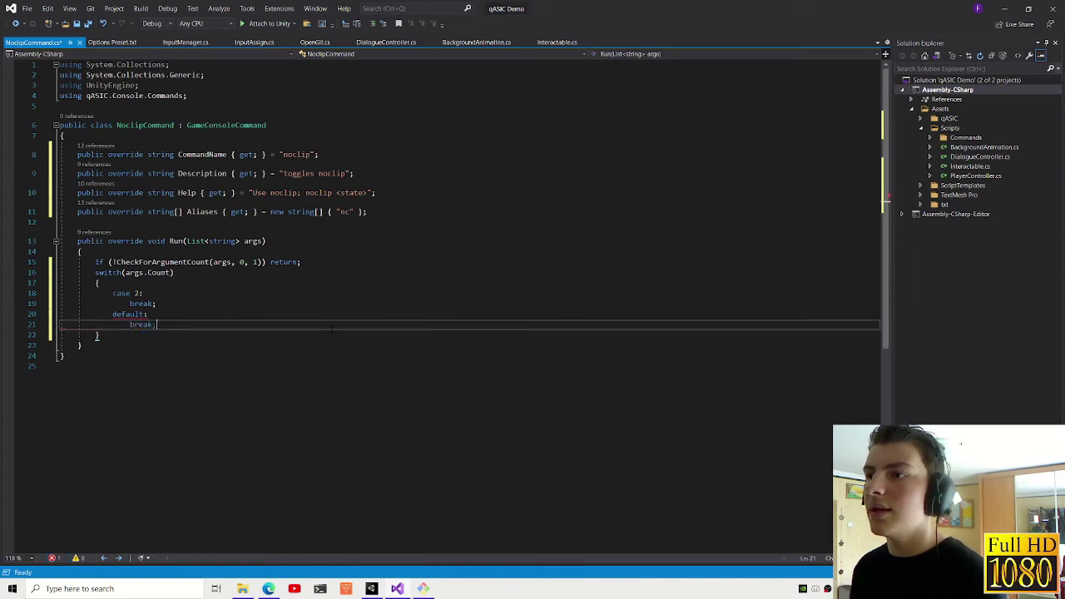
- Declare bool newState right after the argument-count check
left_click(182, 293)
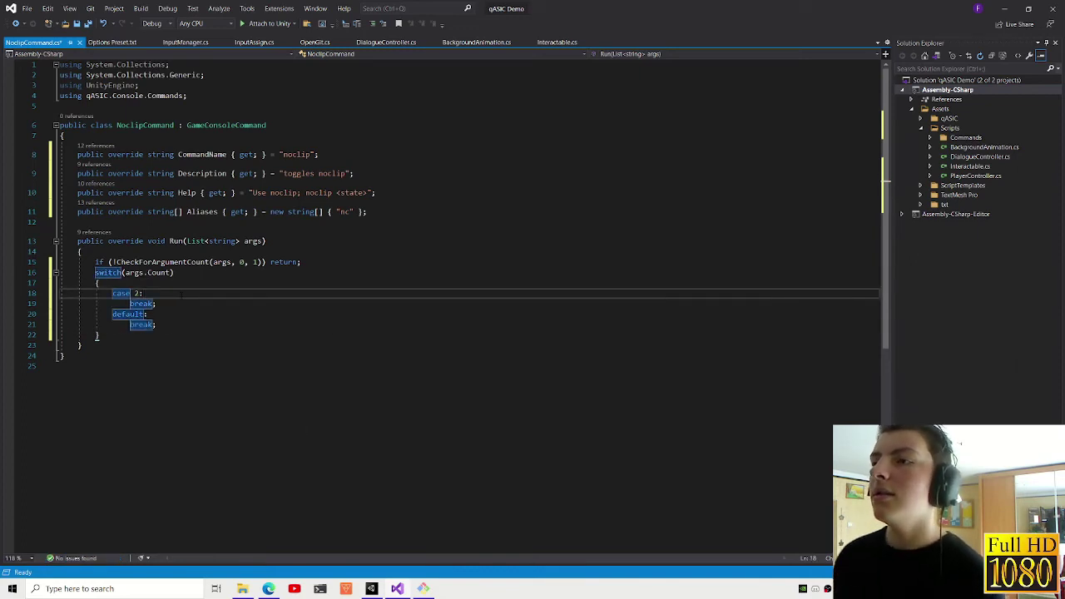
key("Return")
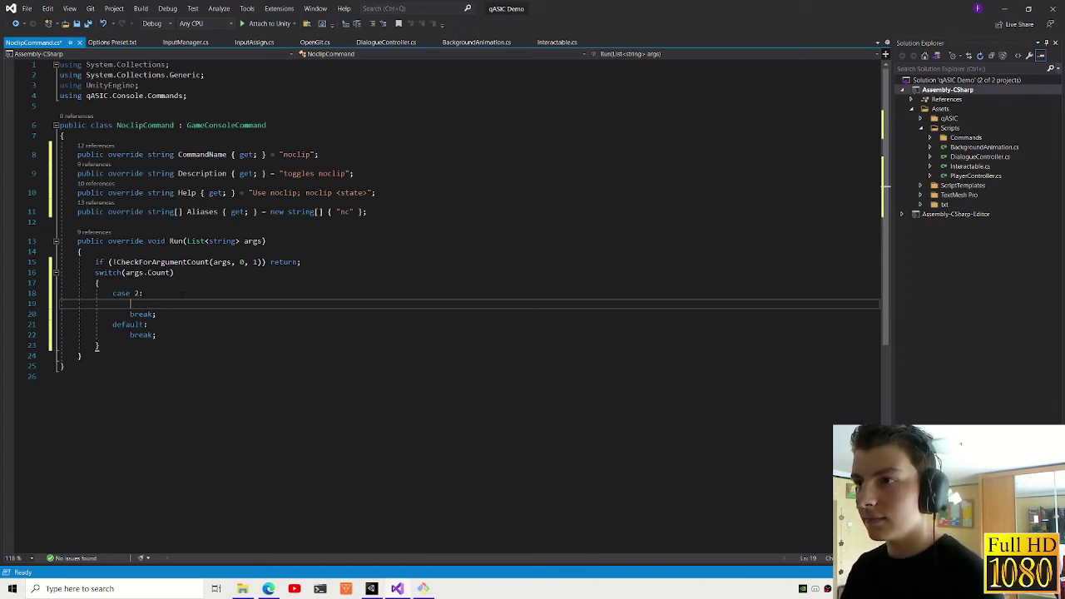
key("ctrl+space")
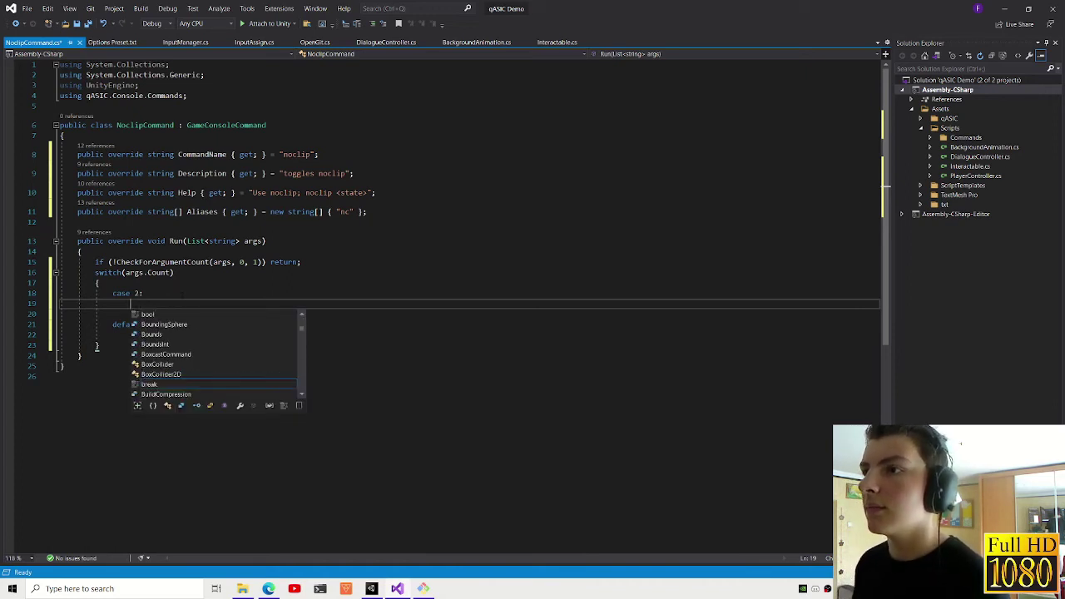
left_click(301, 262)
key("Return")
type("bool st")
key("BackSpace")
key("BackSpace")
key("BackSpace")
type("newState")
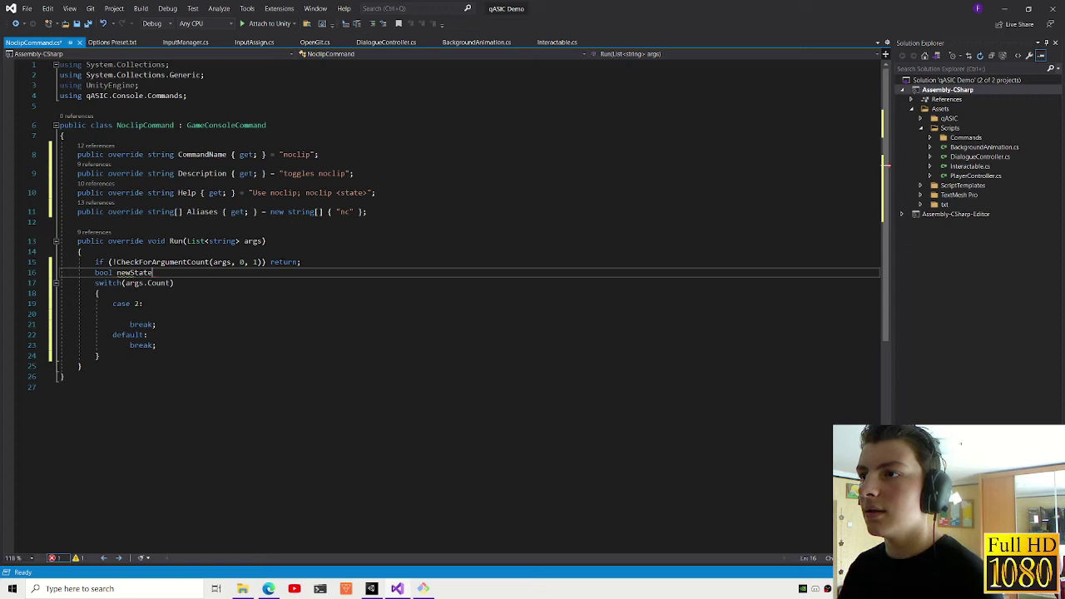
type(";")
- In case 2, parse args[1] into newState, calling ParseException(args[1], "bool") and returning on failure
left_click(199, 317)
type("if")
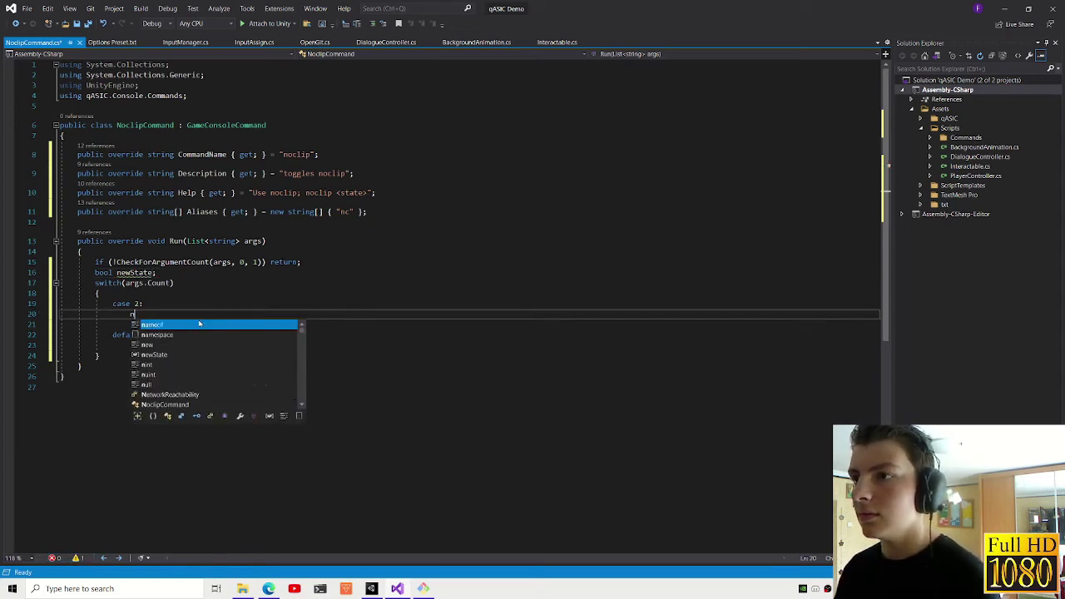
type("(!bool.TryParse(")
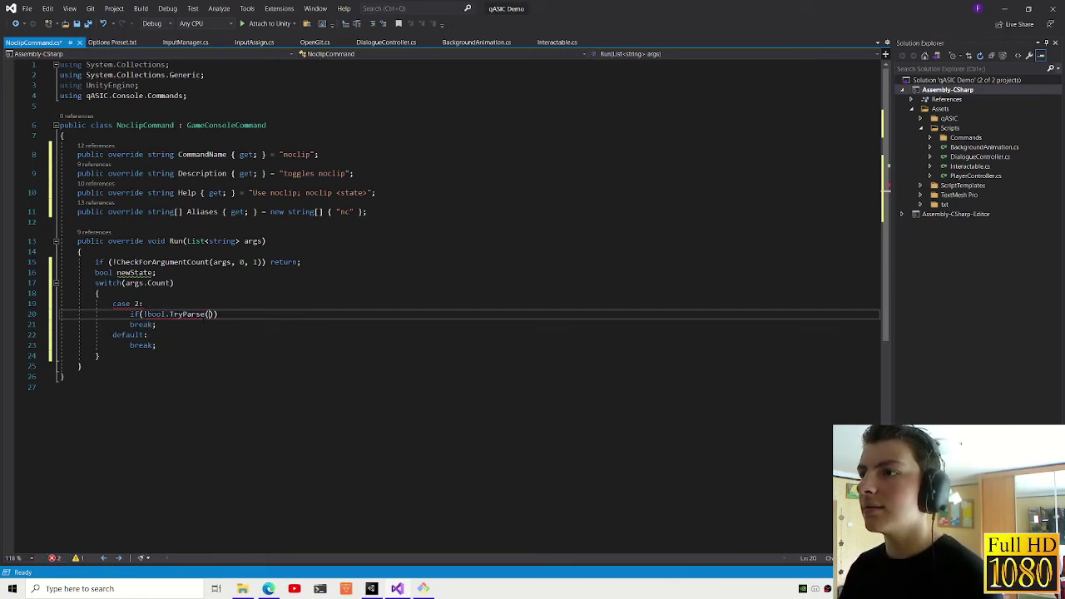
type("args[1]")
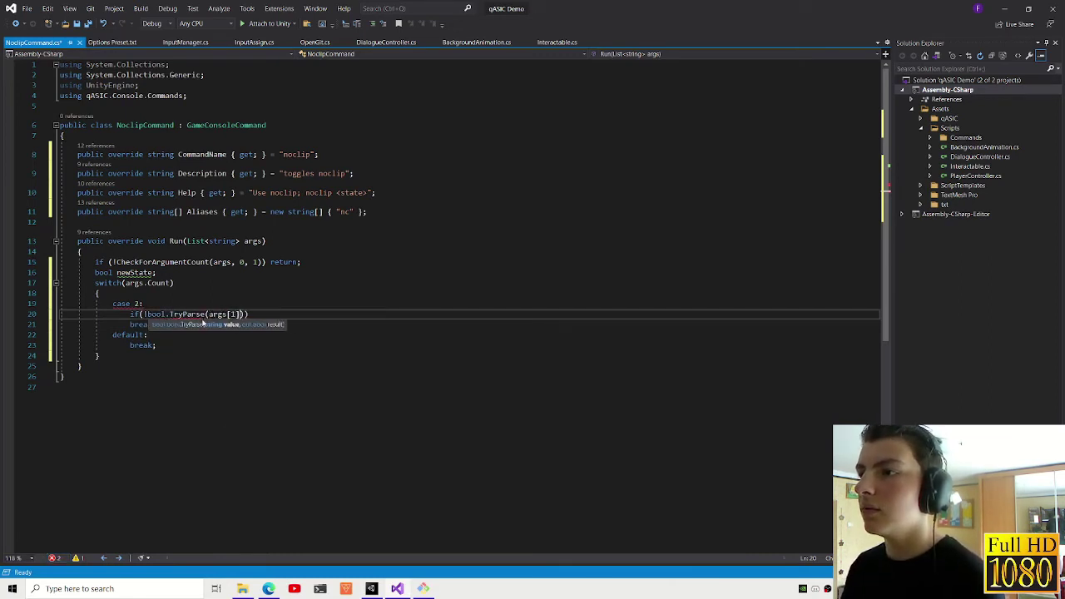
type(", out ")
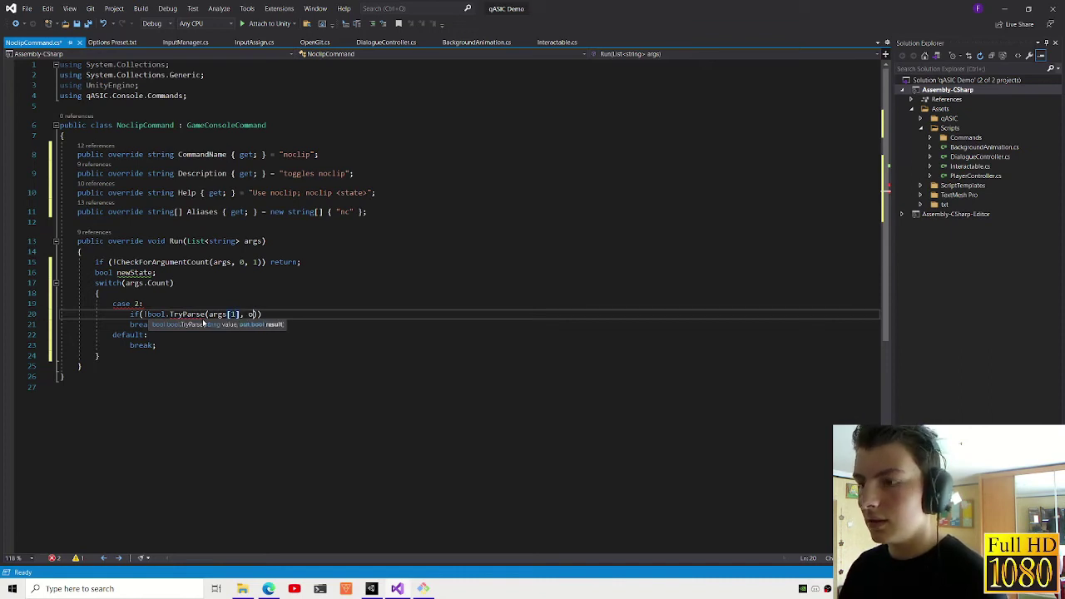
type("newState")
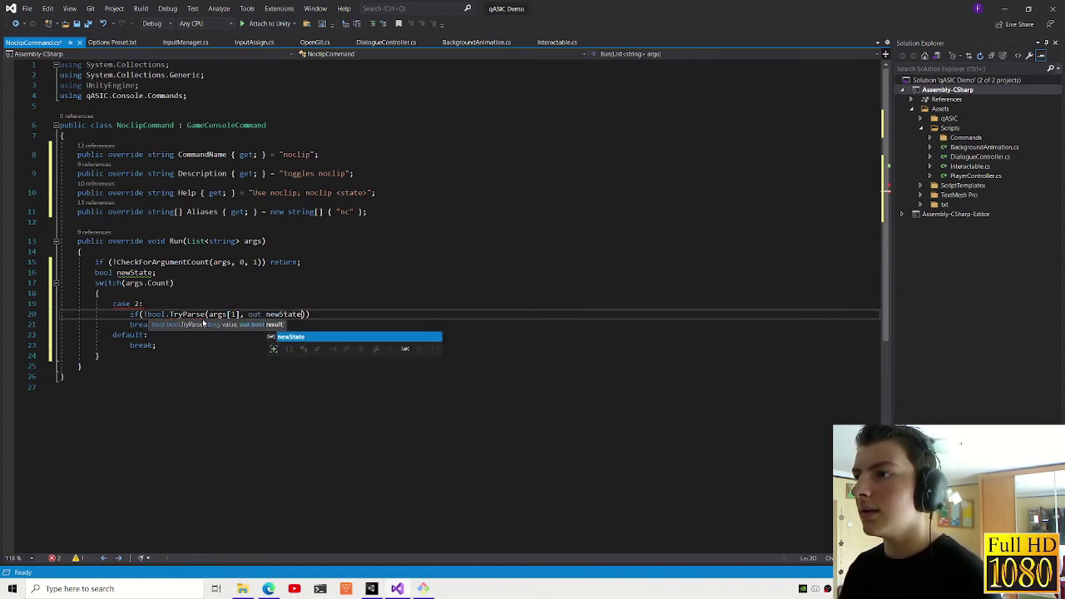
key("Return")
key("Return")
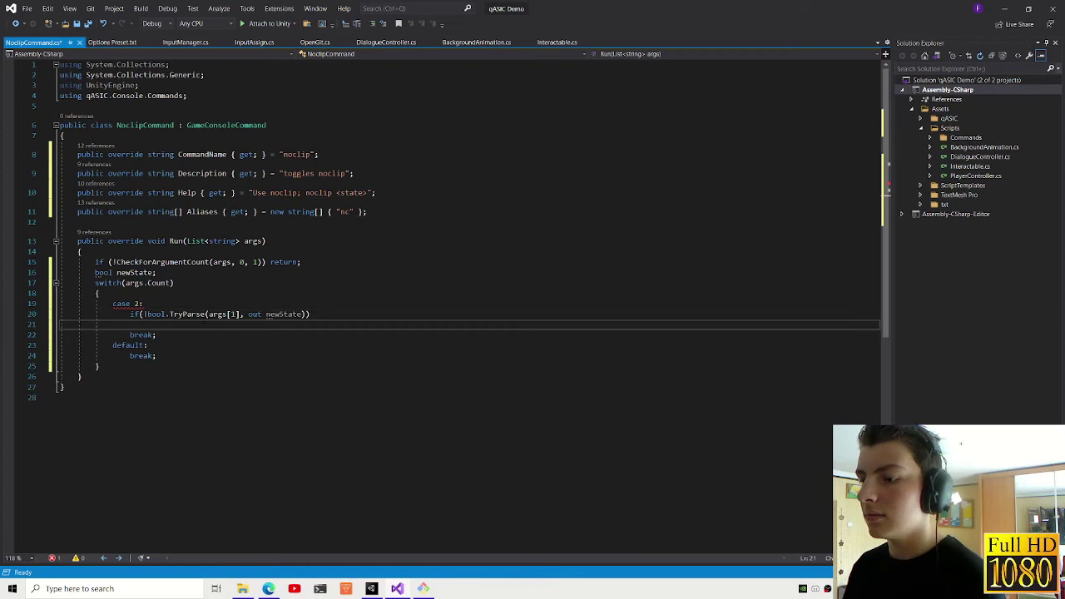
type("{}")
key("Return")
type("return")
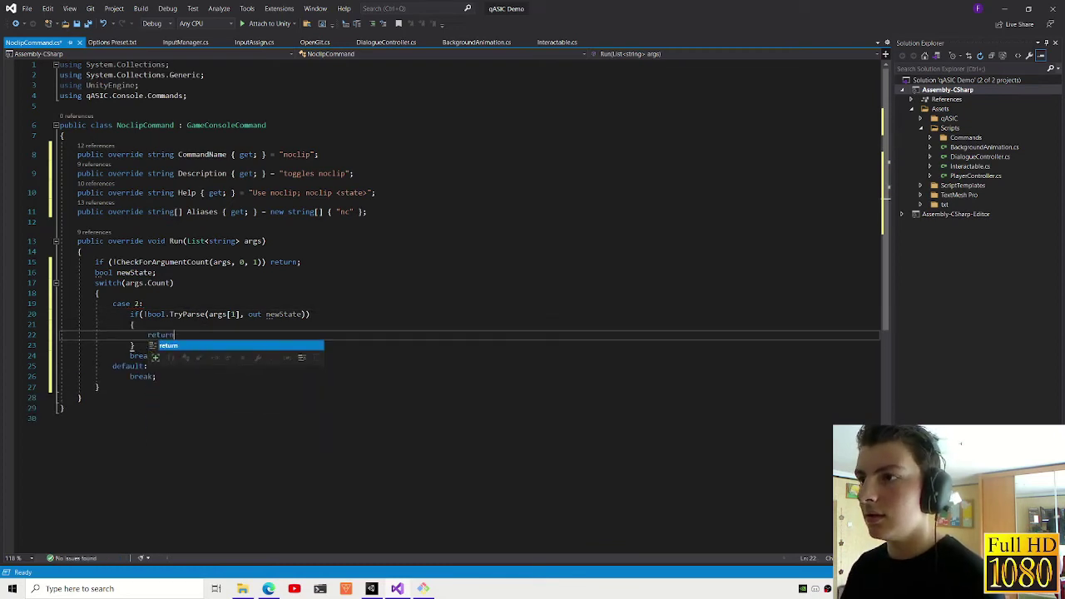
type(";l")
key("BackSpace")
key("Return")
key("alt+Up")
type("Pars")
key("Tab")
type("(")
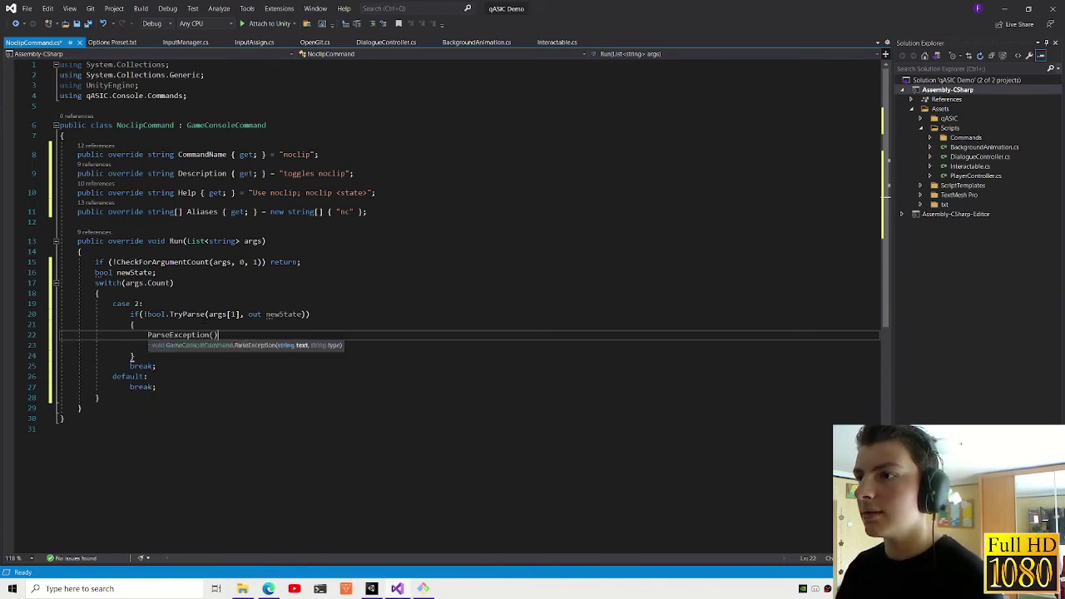
type("args[1]")
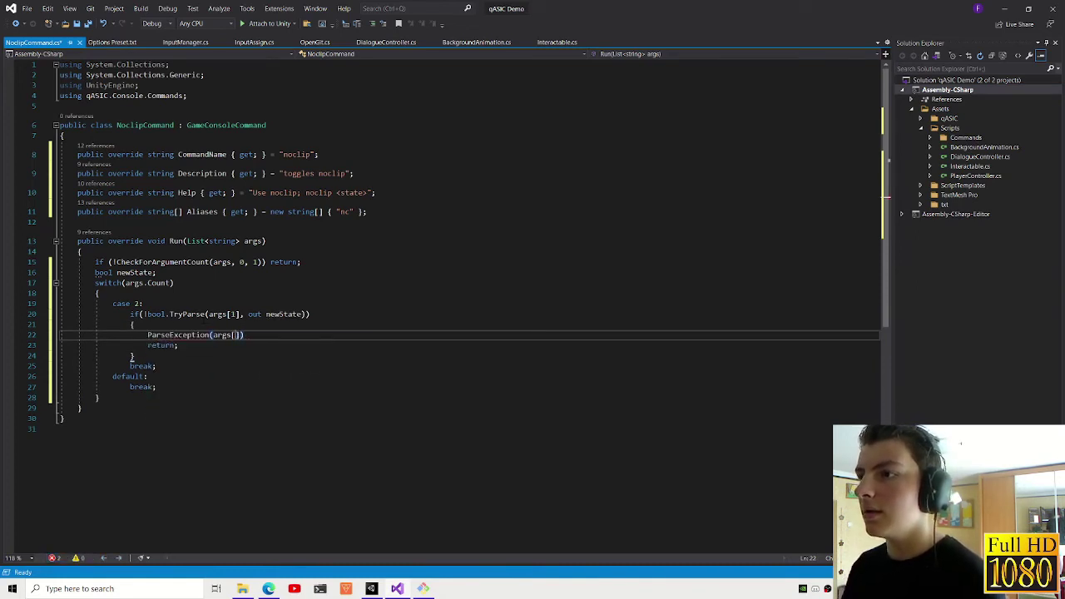
type(", \"bool")
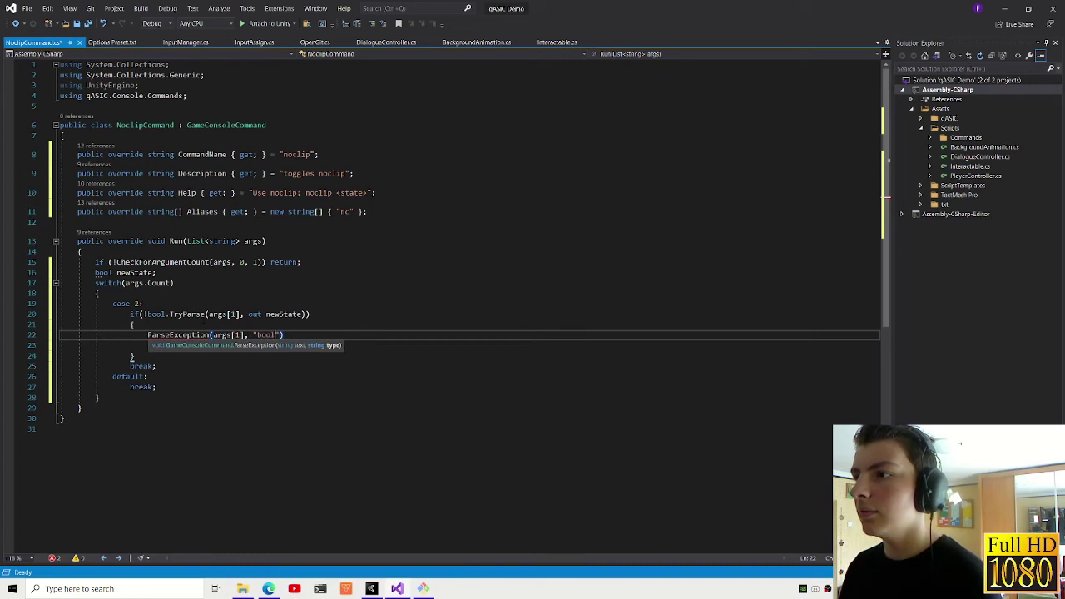
type("\");")
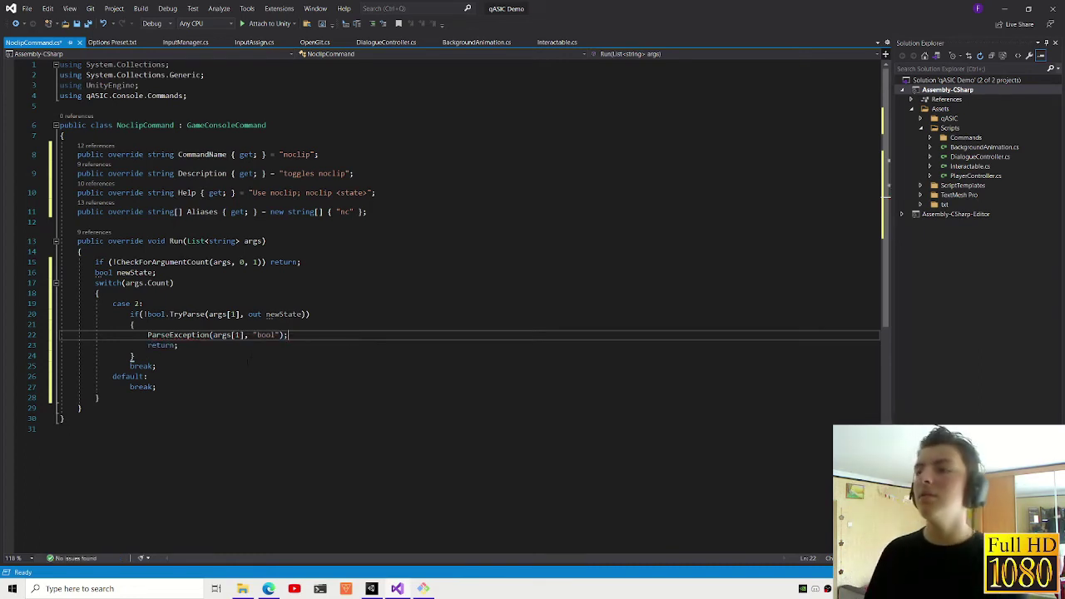
- Add a blank line after the newState declaration and review where newState is used
left_click(132, 356)
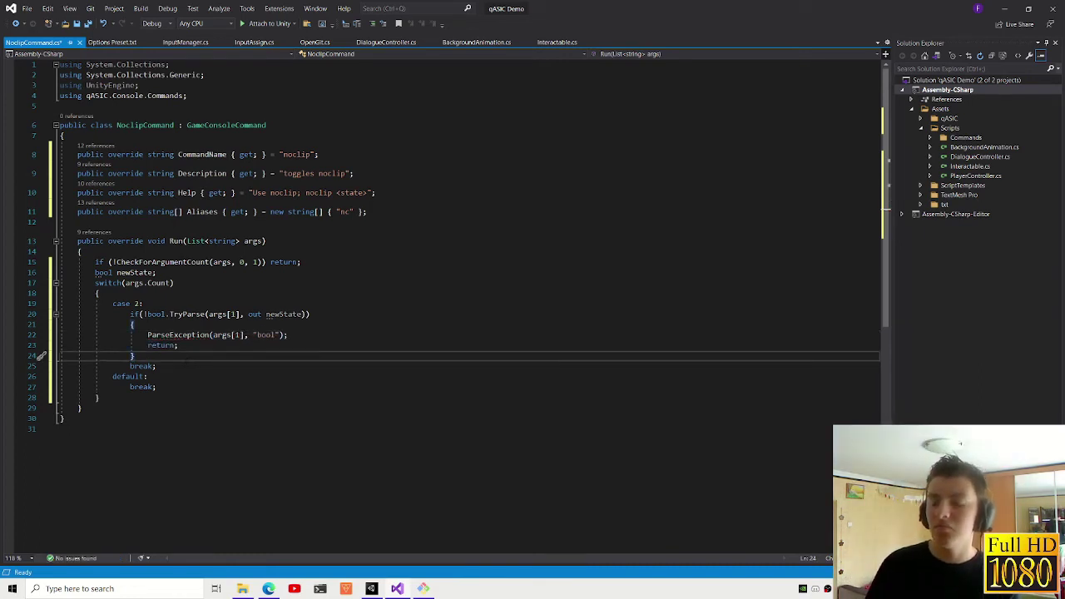
left_click(279, 273)
key("Return")
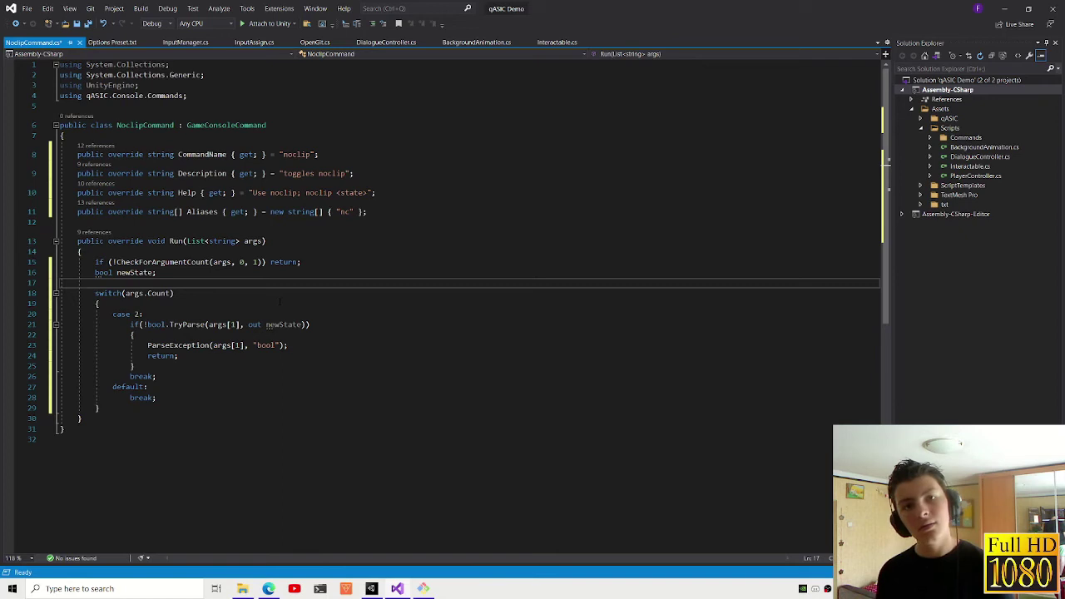
mouse_move(157, 273)
left_mouse_down()
mouse_move(95, 263)
mouse_move(60, 283)
left_mouse_up()
left_click(124, 274)
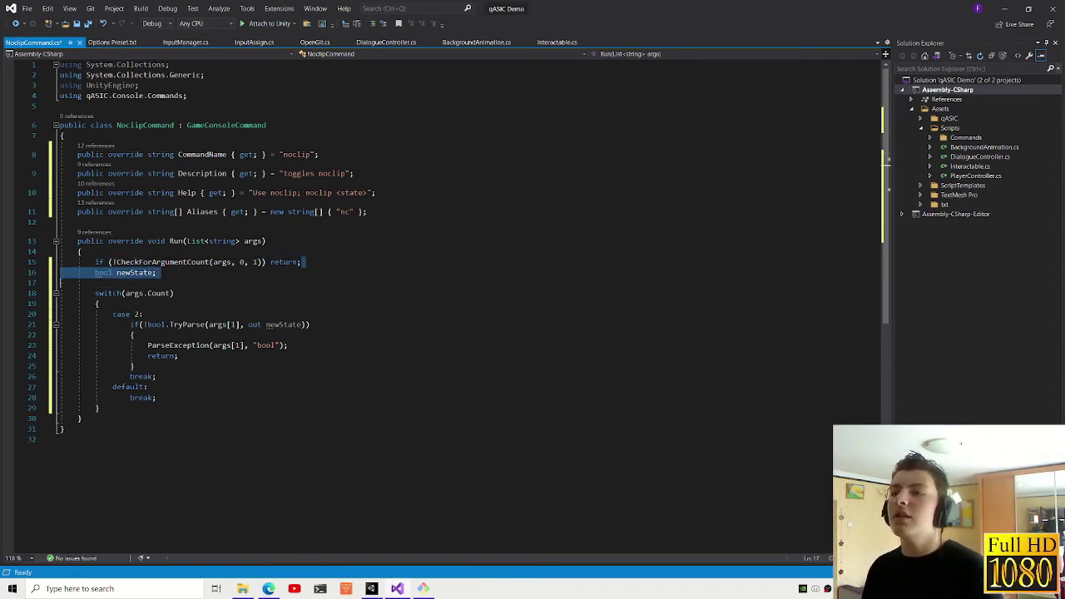
key("shift+Up")
key("shift+Up")
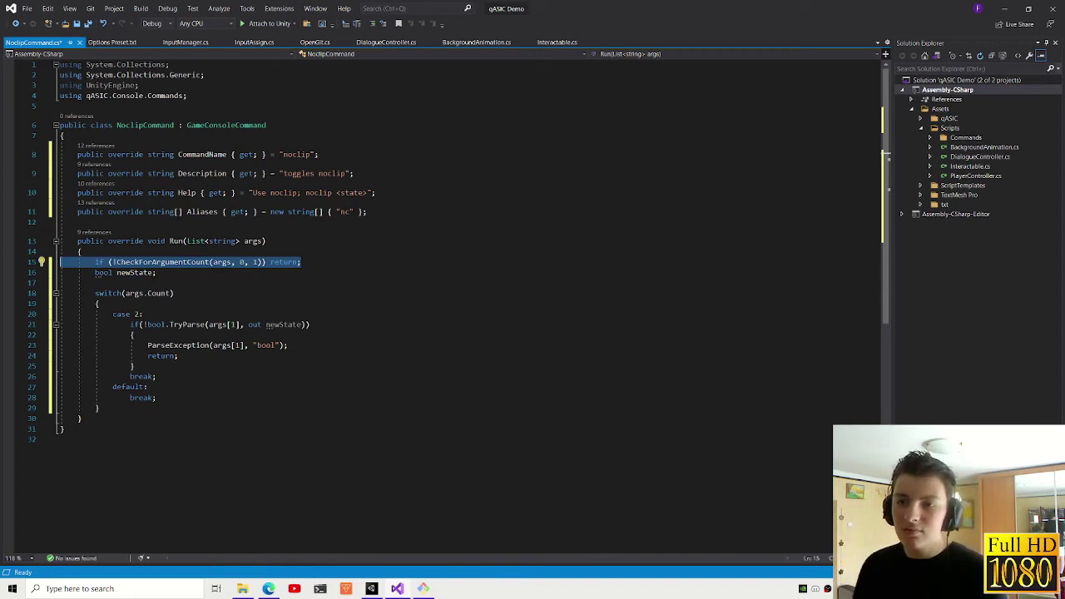
left_click(156, 272)
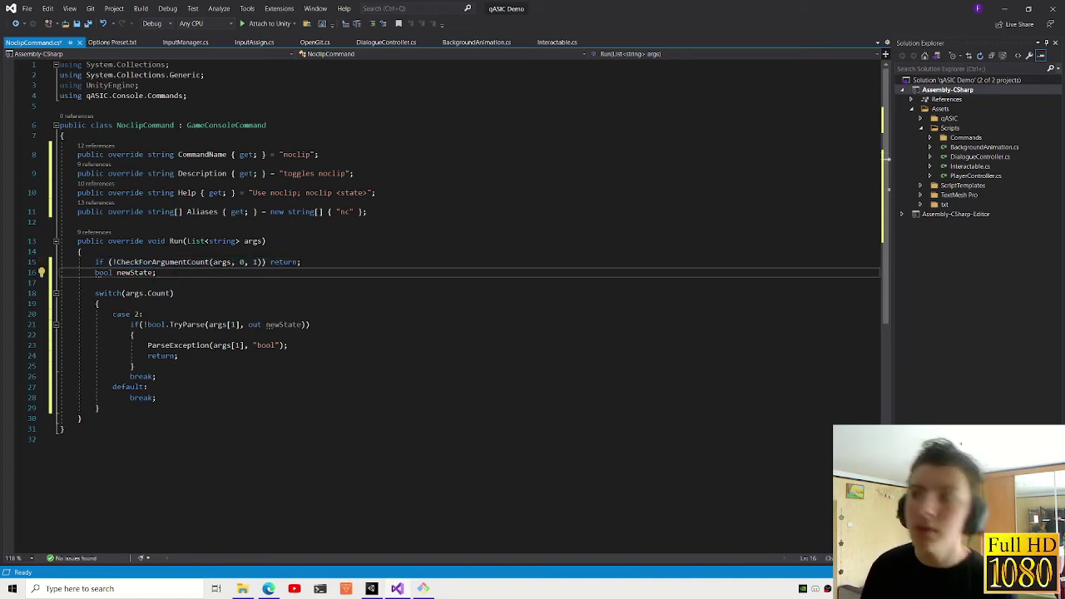
left_click(138, 273)
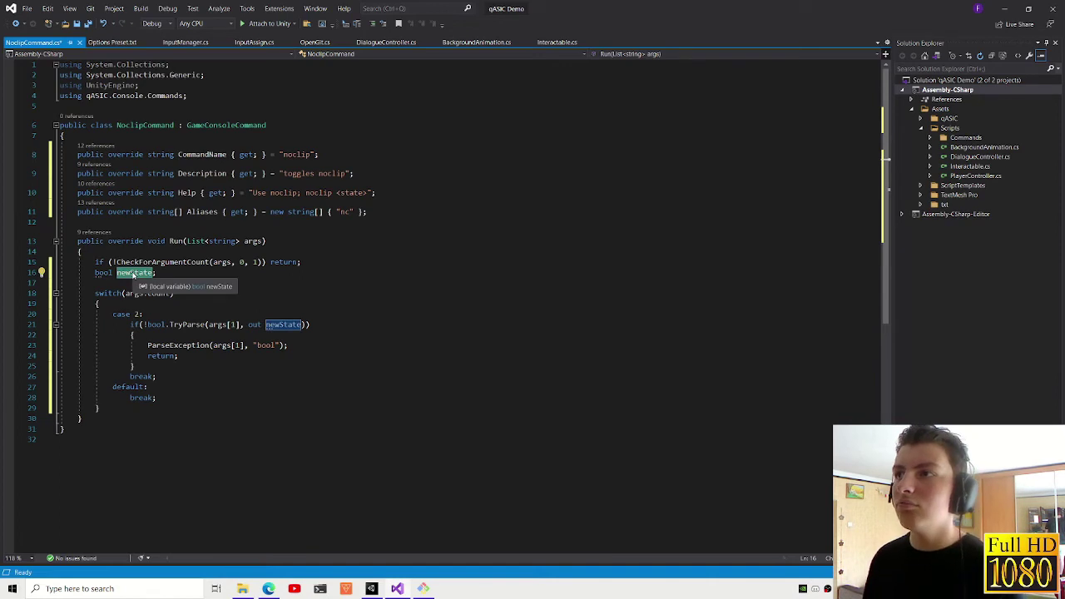
- Delete the unused 'using UnityEngine;' and 'using System.Collections;' lines
left_click_drag(139, 85, 59, 86)
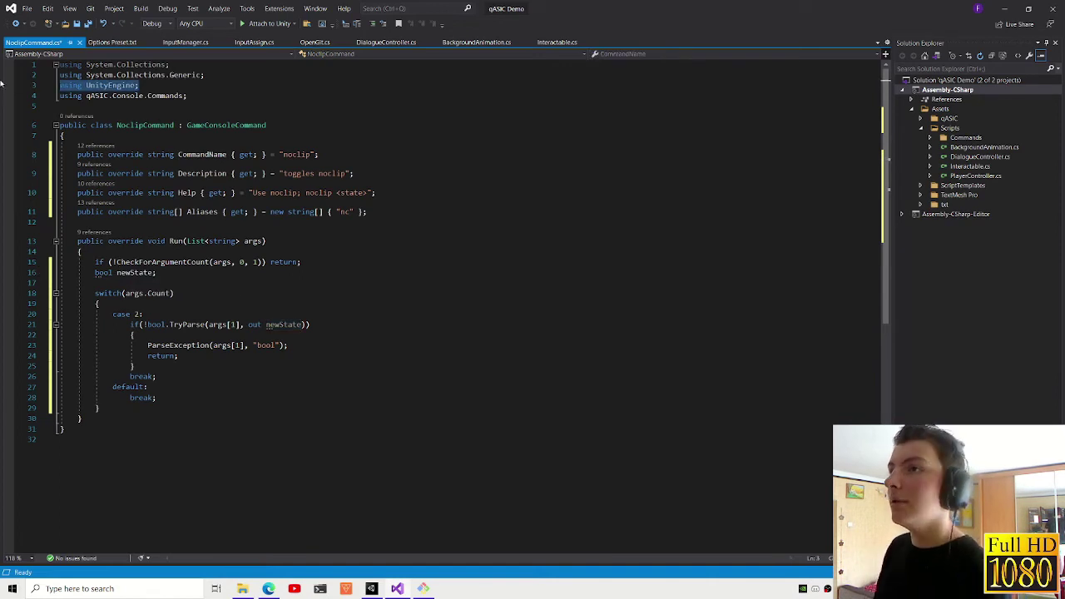
key("ctrl+l")
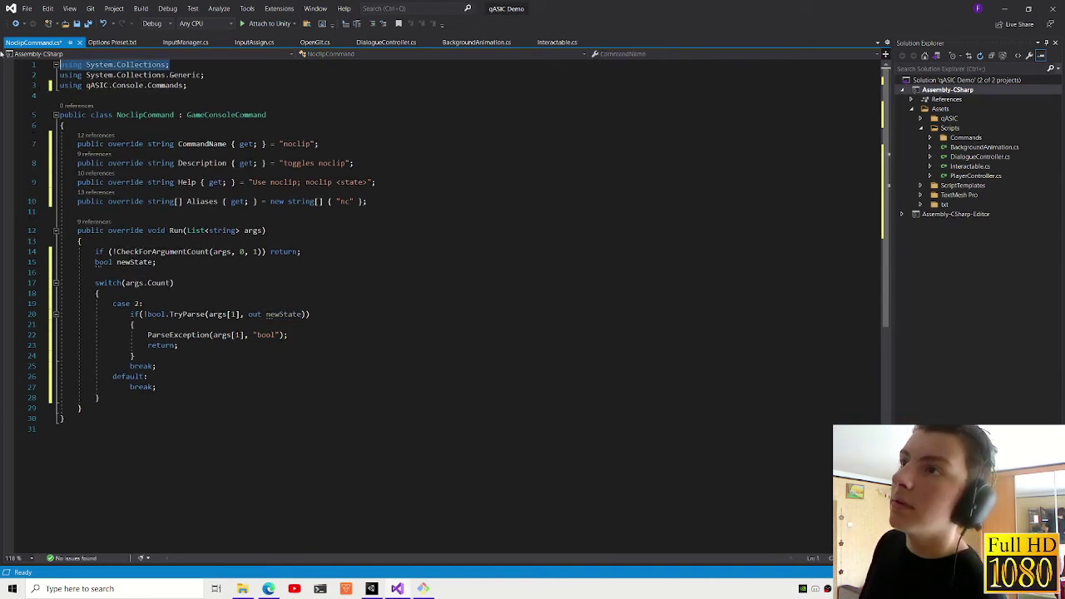
key("Up")
key("Up")
key("ctrl+l")
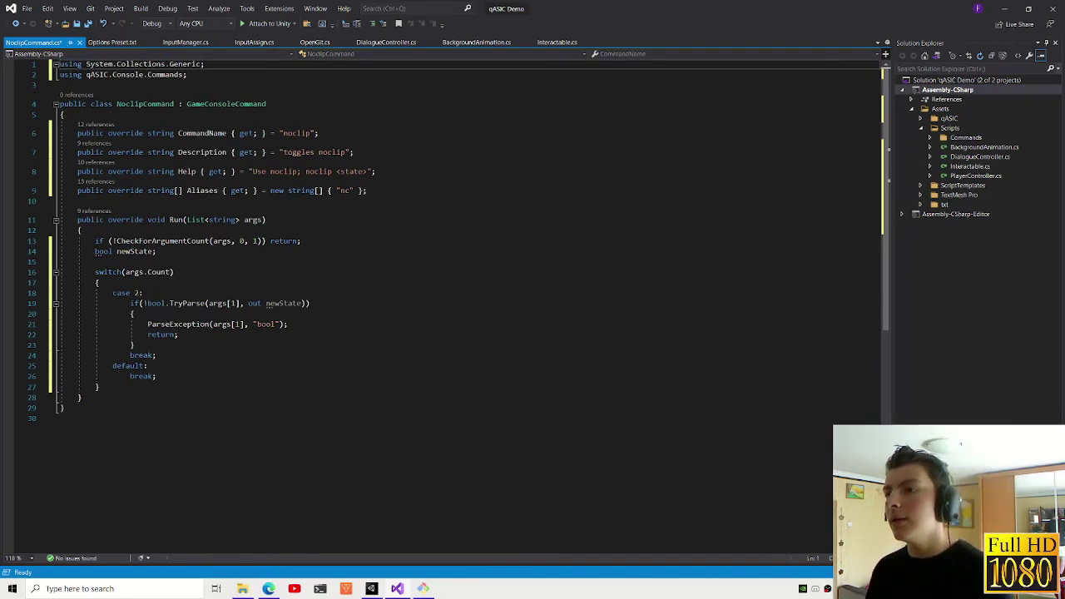
- Review the switch's use of args, the case 2 if block and the default label
left_click(133, 272)
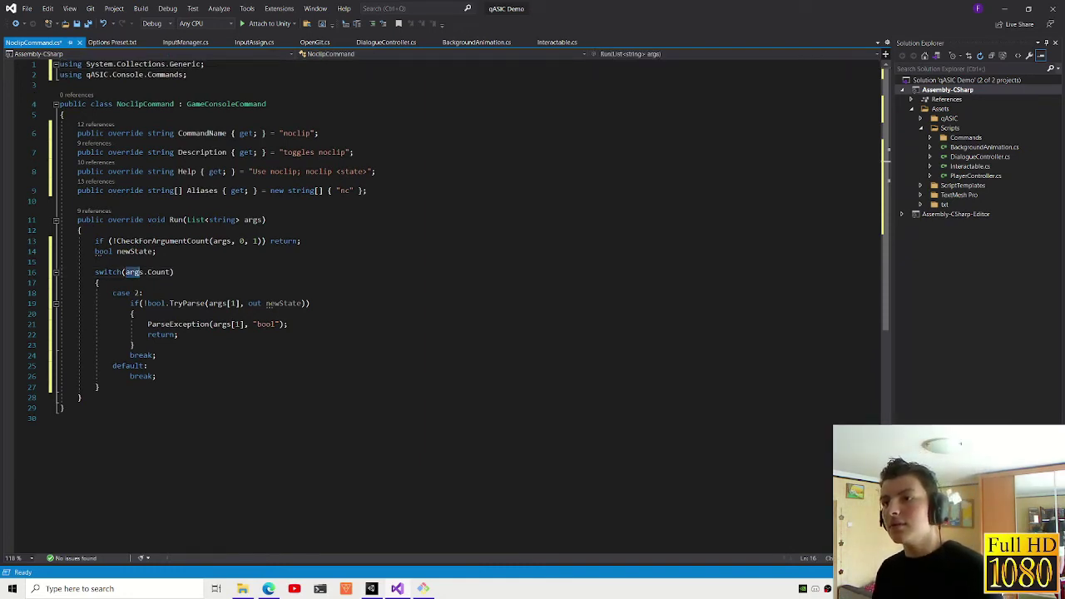
key("Down")
key("Down")
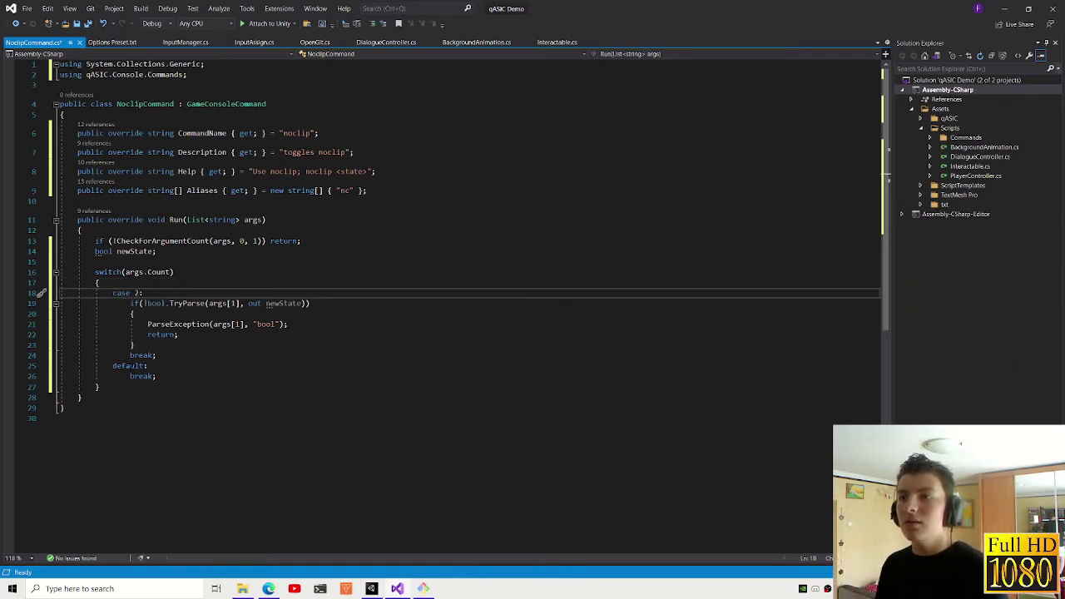
left_click_drag(134, 345, 131, 302)
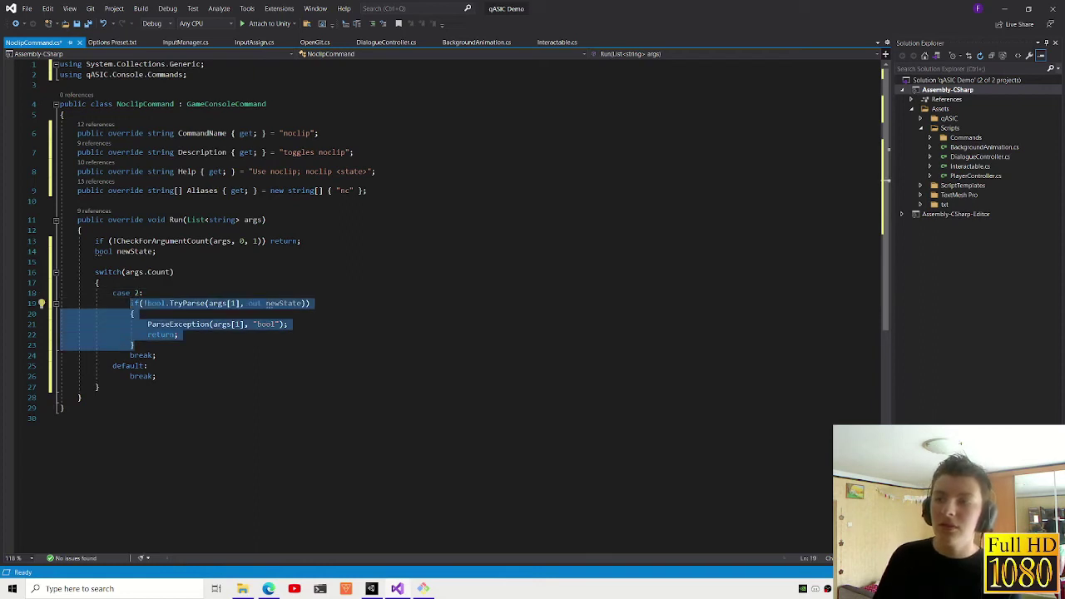
left_click(147, 365)
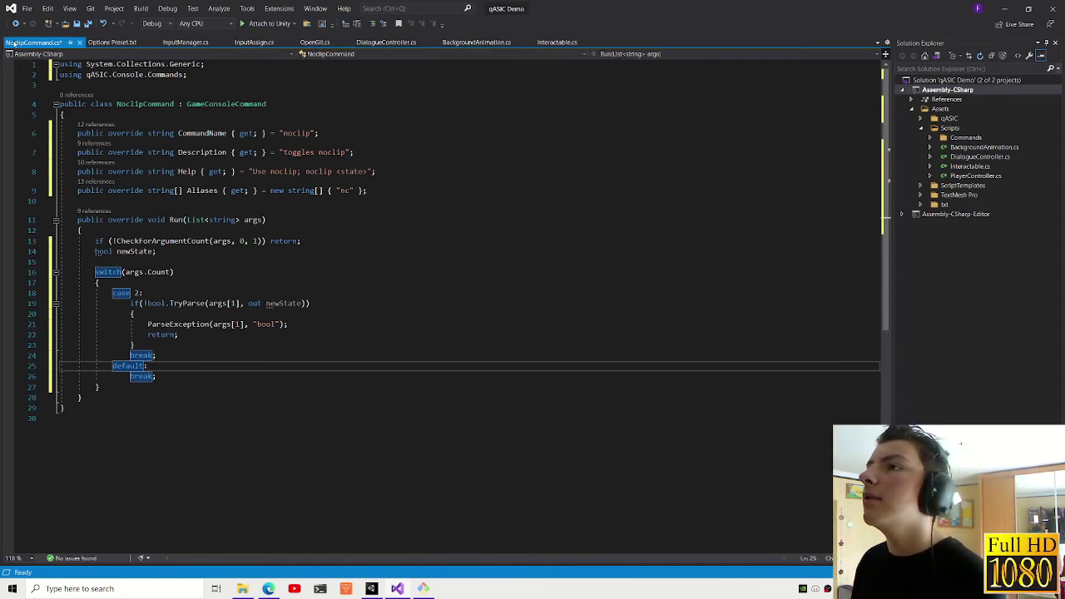
- Open PlayerController.cs for reference, then close it and return to NoclipCommand.cs
double_click(978, 176)
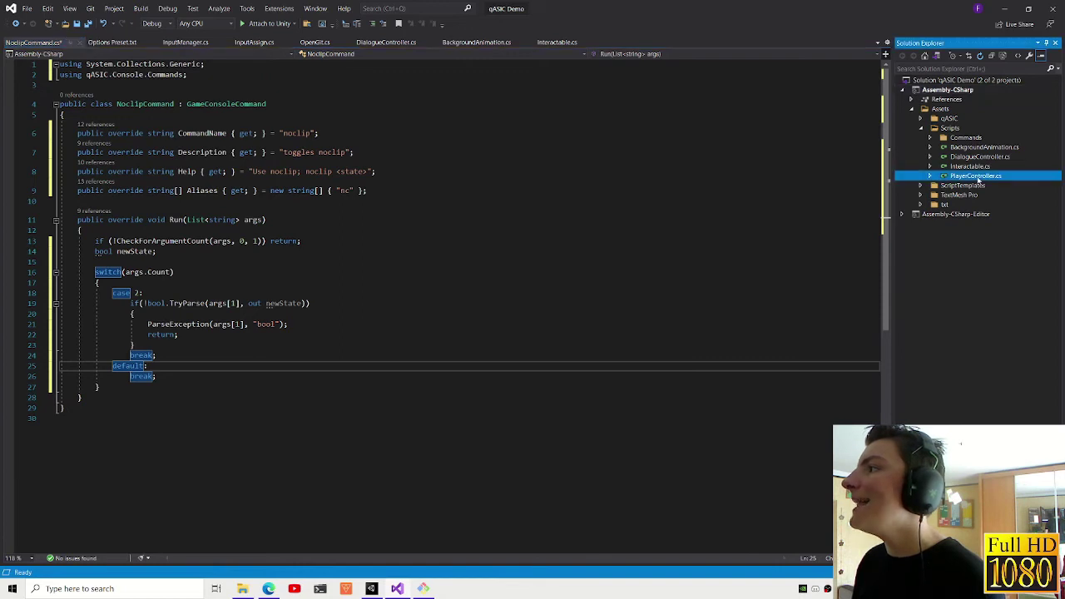
left_click(109, 41)
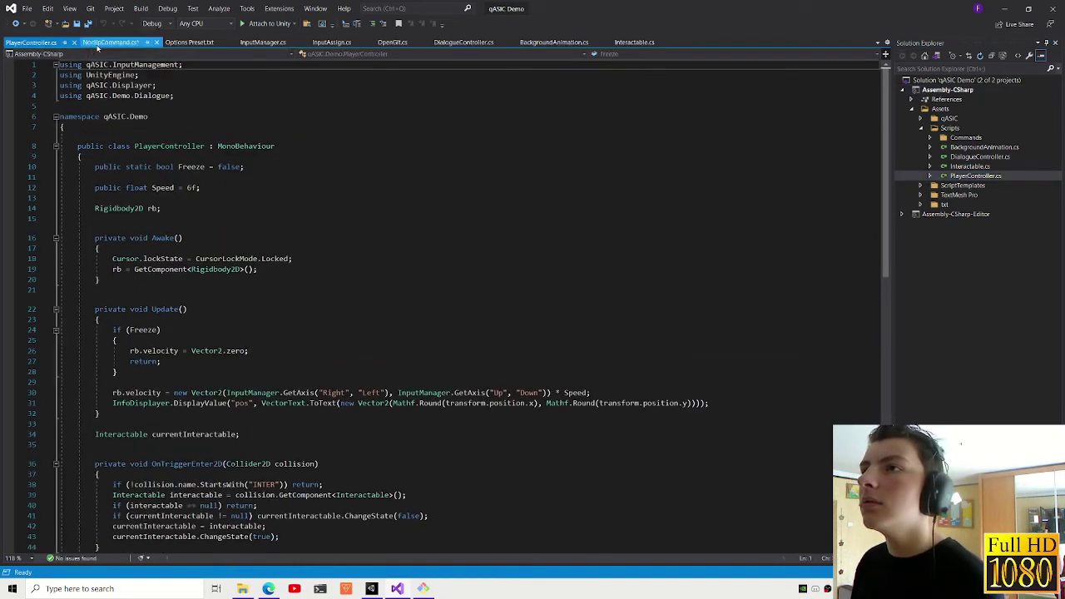
middle_click(31, 47)
- Add the field 'static bool noclip = false;' below the Aliases line
left_click(428, 190)
key("Return")
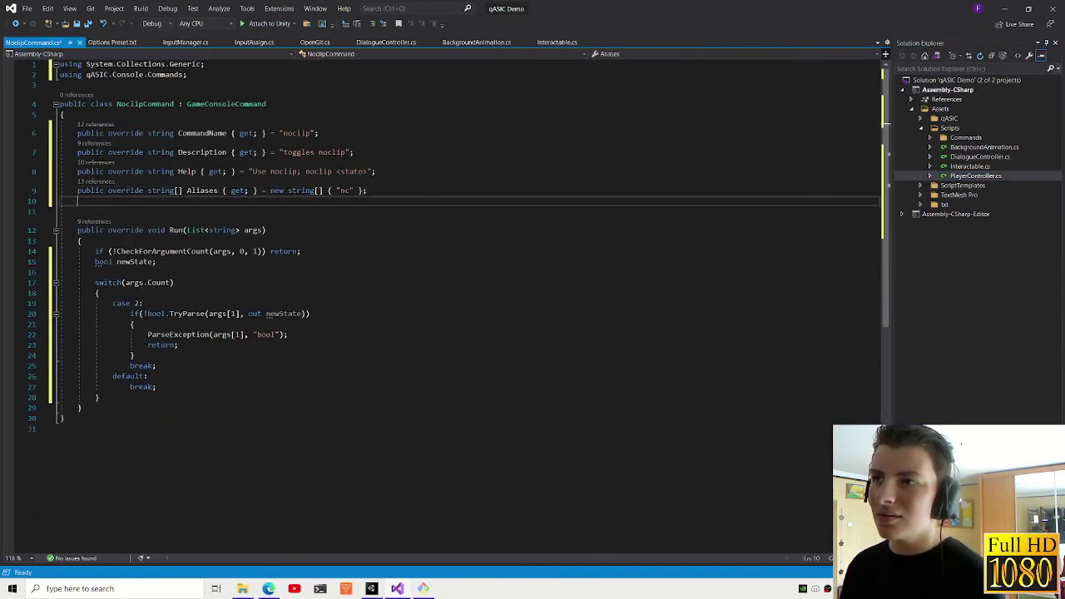
key("Return")
type("static noclip")
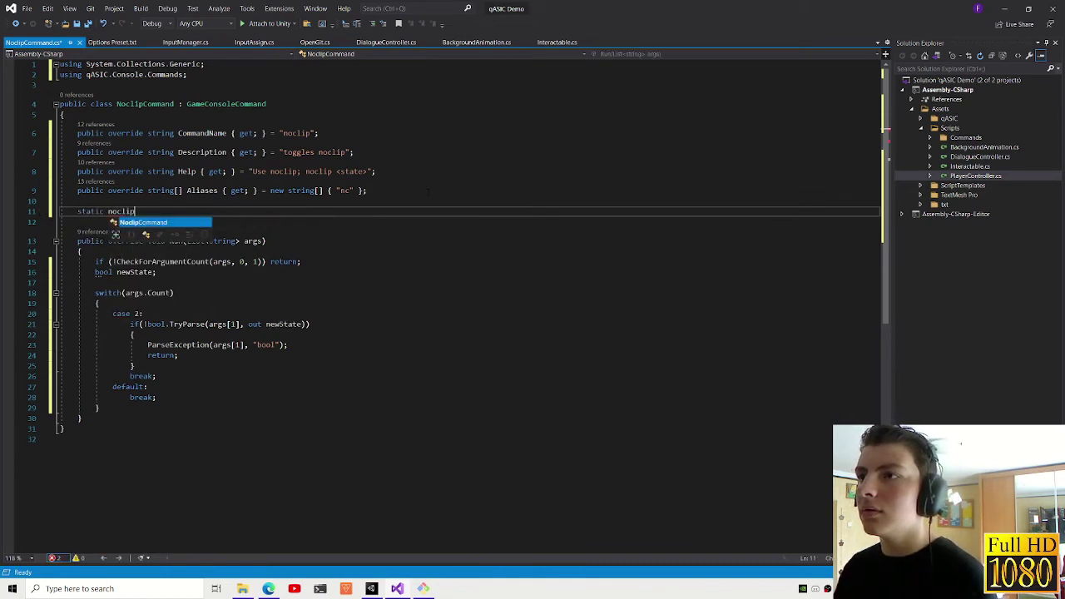
key("BackSpace")
key("BackSpace")
key("BackSpace")
key("BackSpace")
key("BackSpace")
key("BackSpace")
type("bool ")
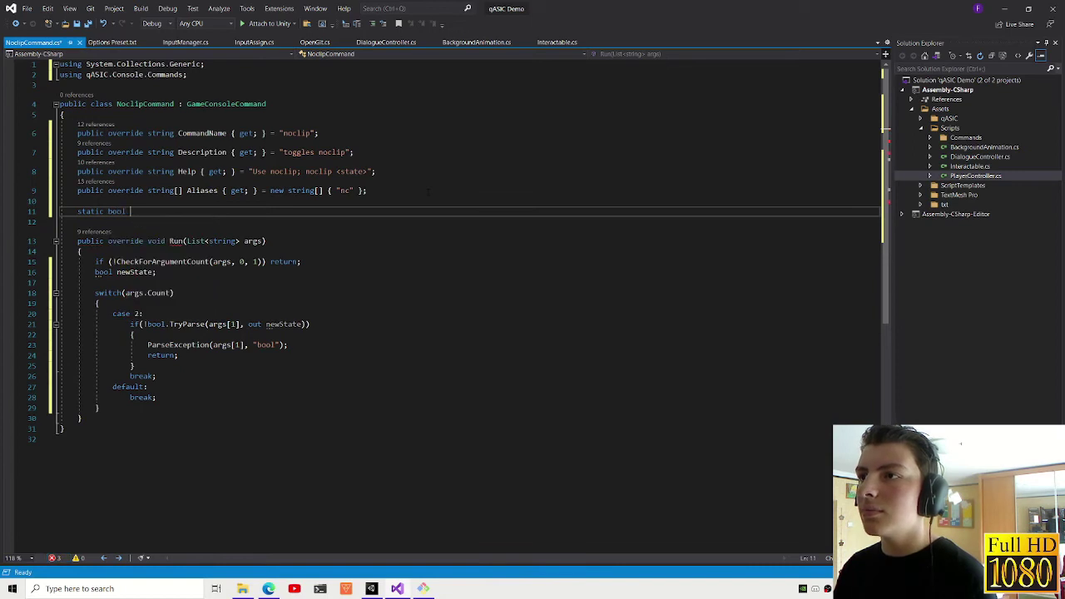
type("noclip = false;")
left_click(158, 212)
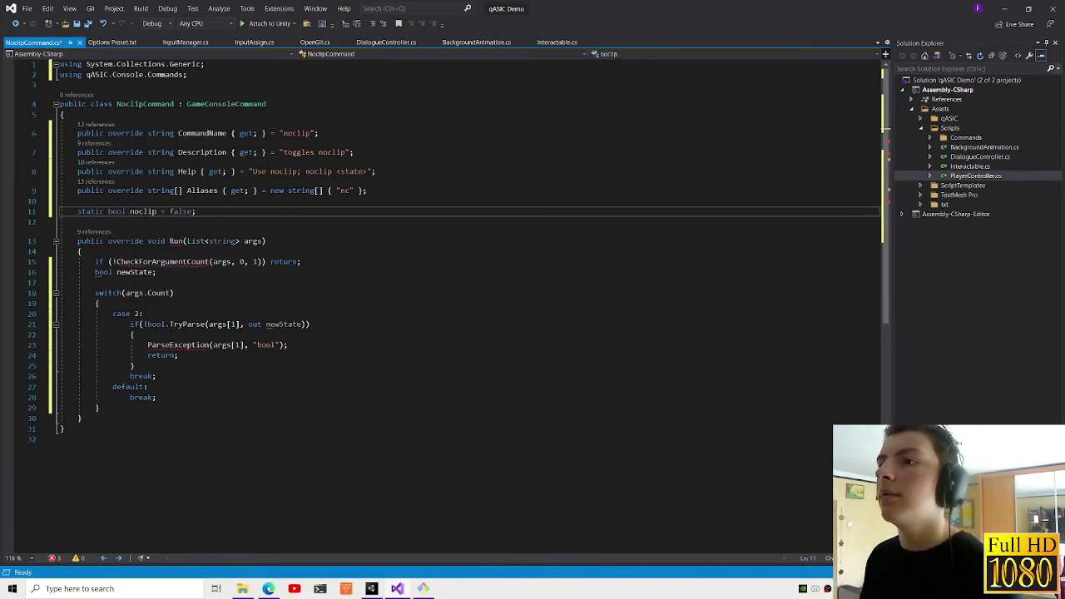
left_click(133, 366)
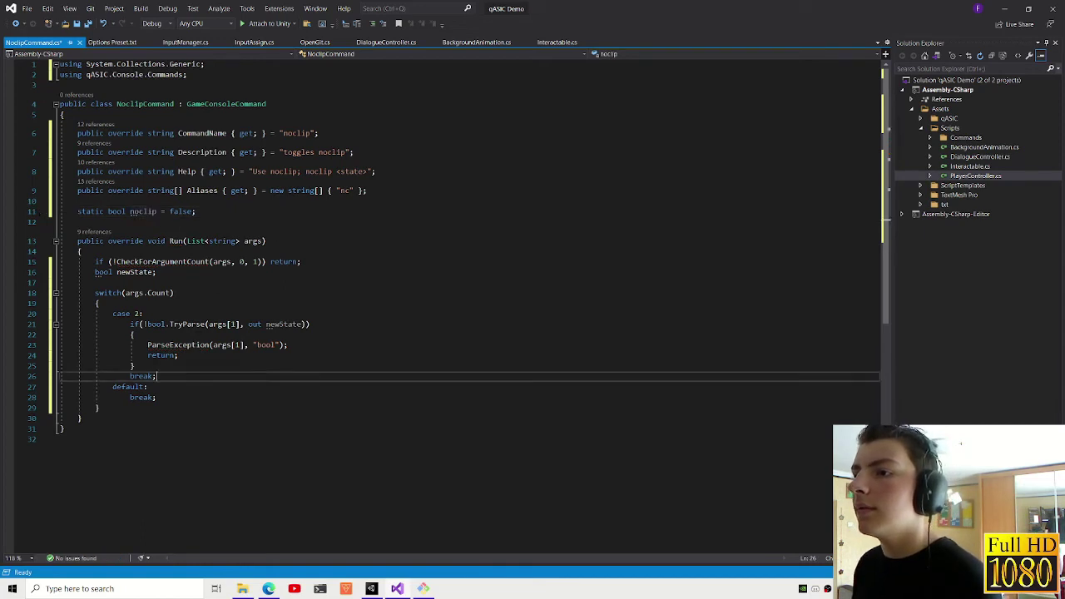
key("Return")
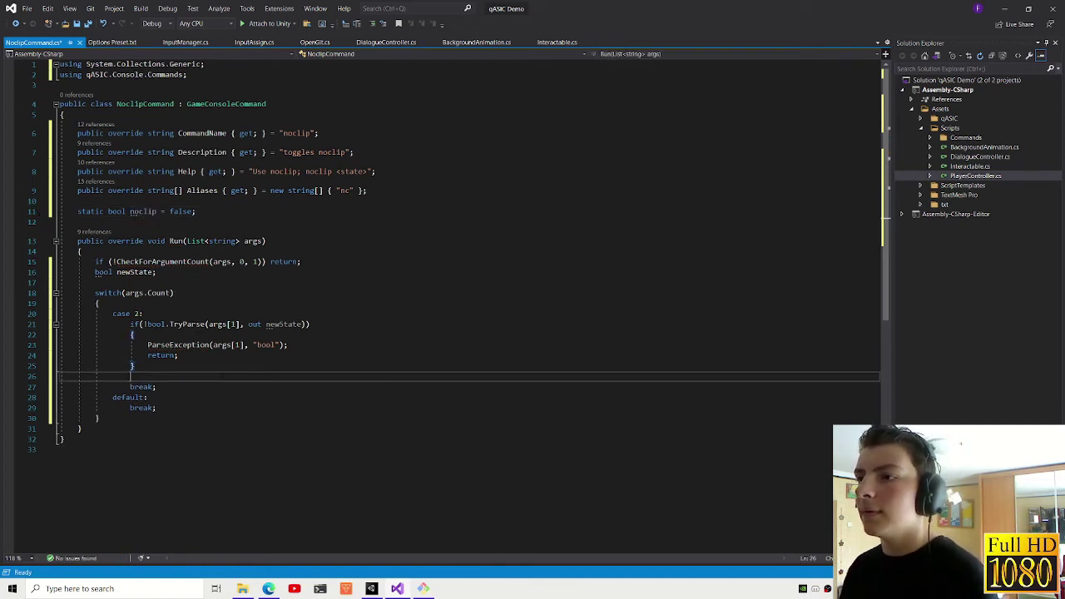
key("BackSpace")
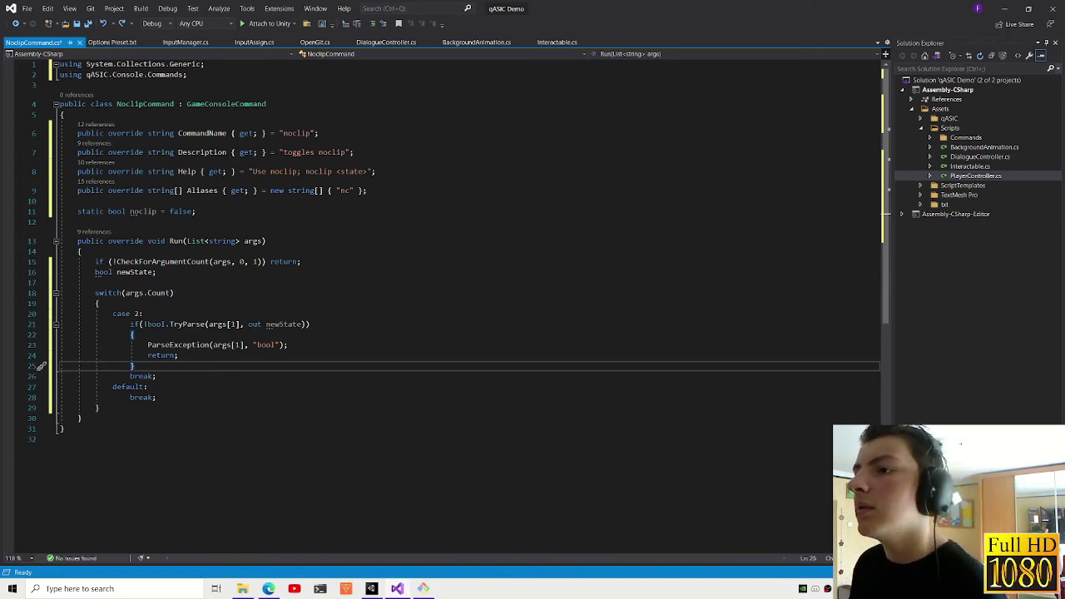
- Make case 2 break when bool.TryParse succeeds, removing the braces and extra break and unindenting
left_click(148, 324)
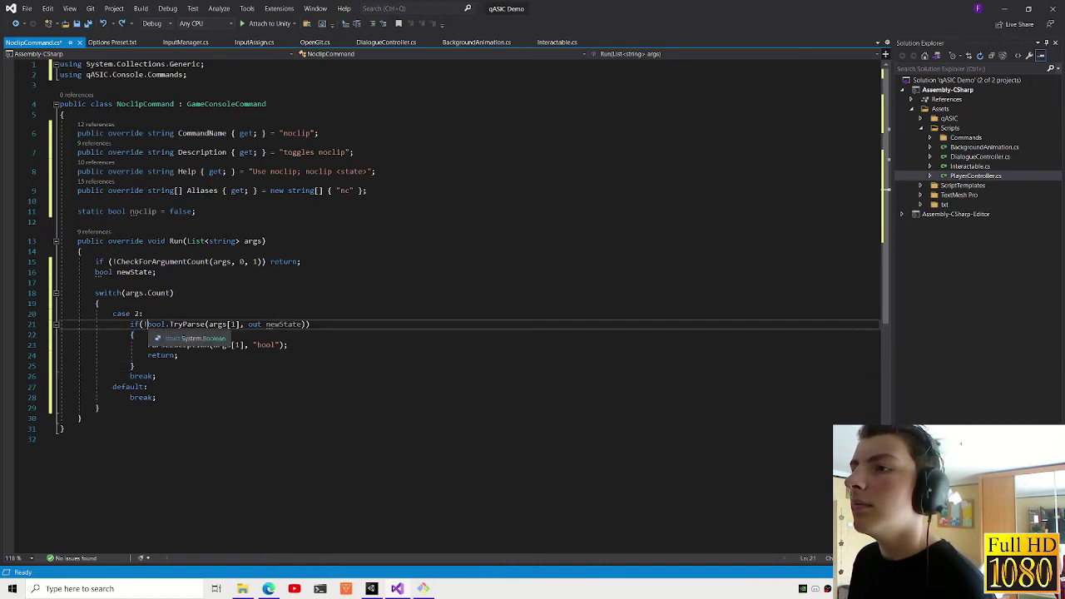
key("BackSpace")
key("End")
type("break;")
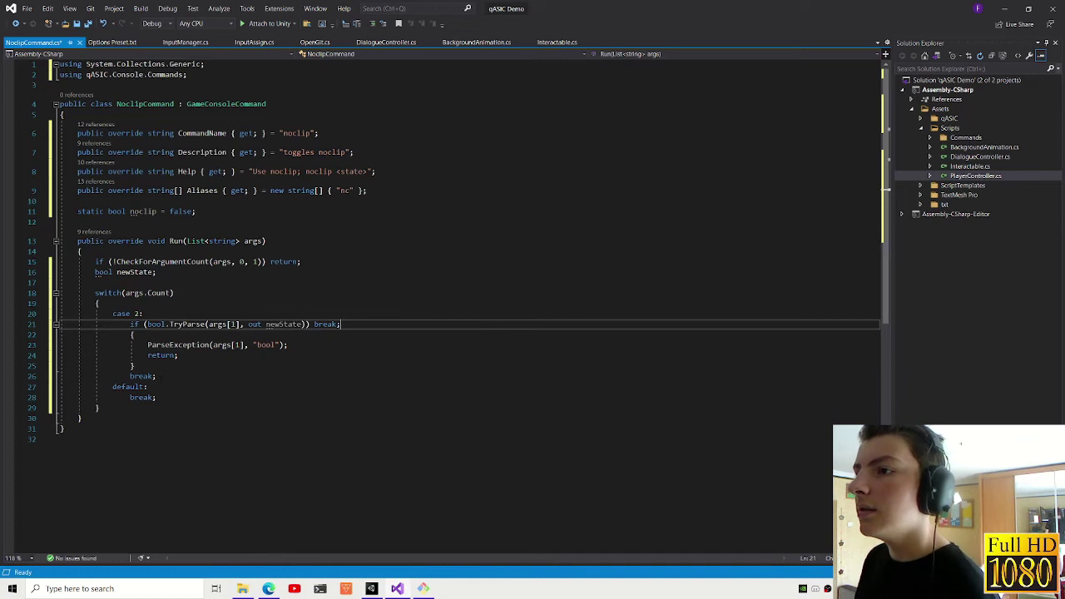
left_click_drag(157, 377, 179, 355)
key("BackSpace")
key("Up")
key("Up")
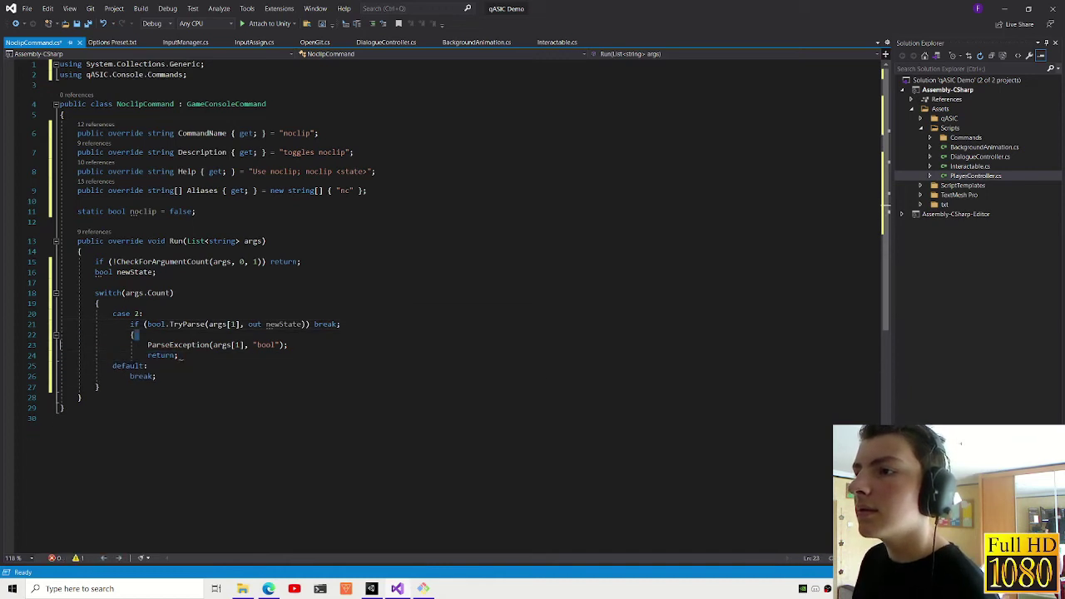
key("BackSpace")
key("BackSpace")
key("Down")
key("Down")
key("shift+Up")
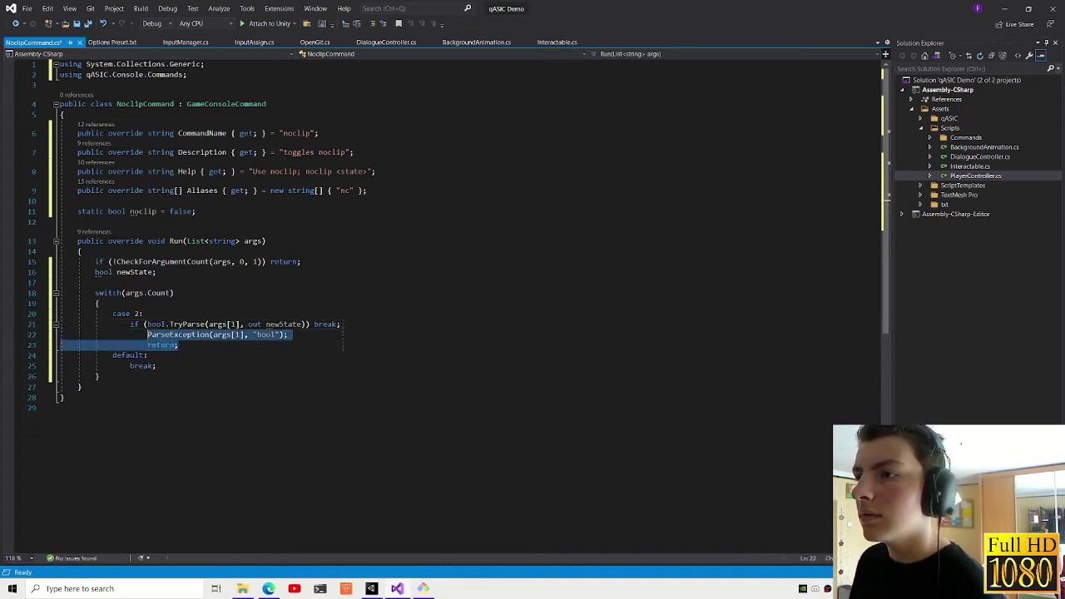
key("shift+Tab")
- Under default, set 'newState = !noclip;' and add blank lines after the switch
left_click(223, 356)
key("Return")
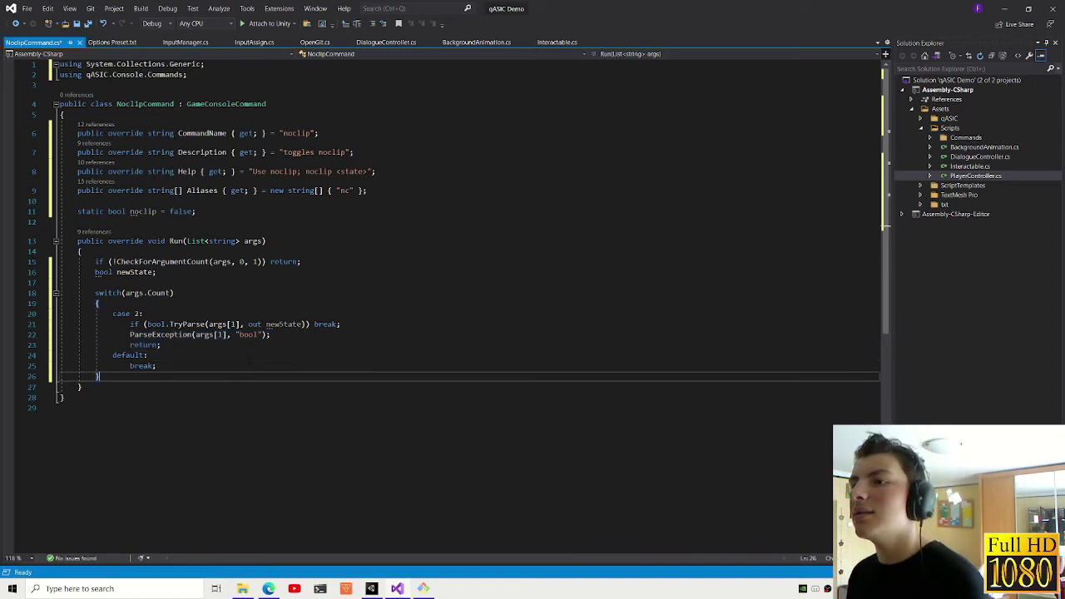
type("newState = !")
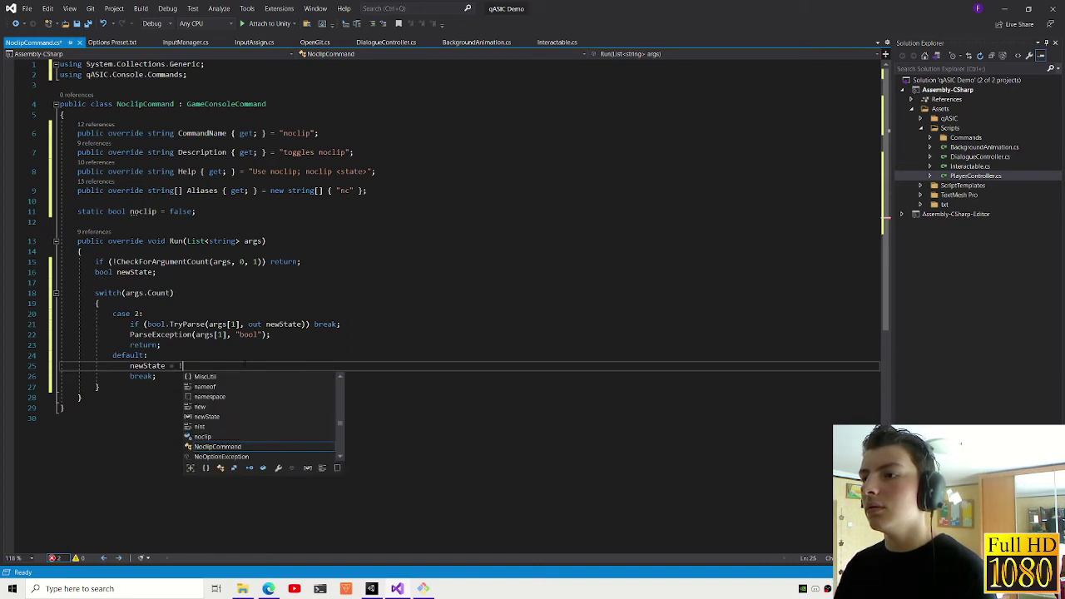
type("nocl")
key("Tab")
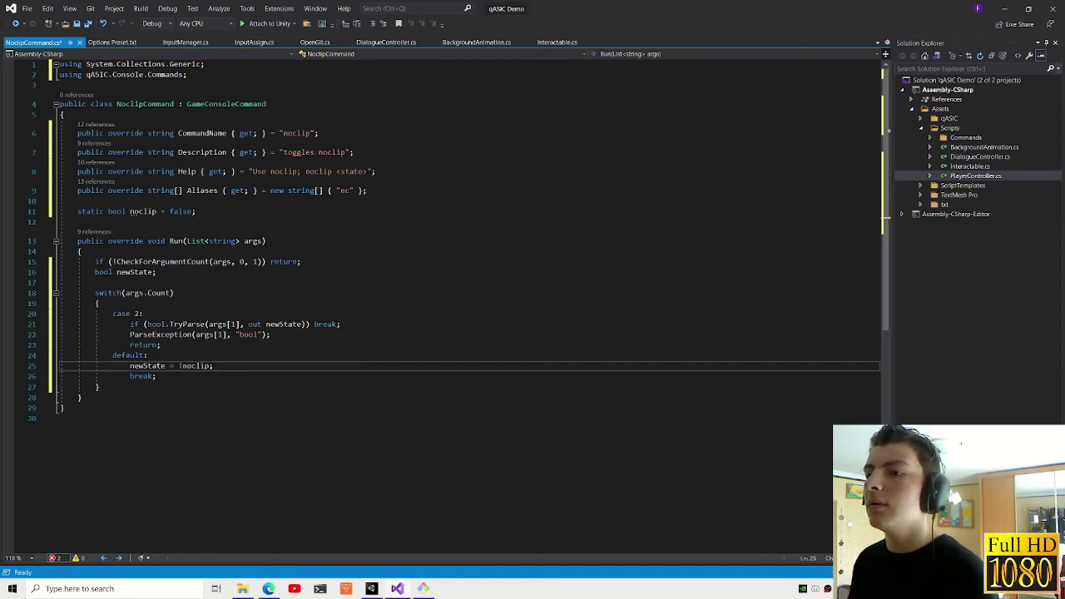
left_click(98, 387)
key("Return")
key("Return")
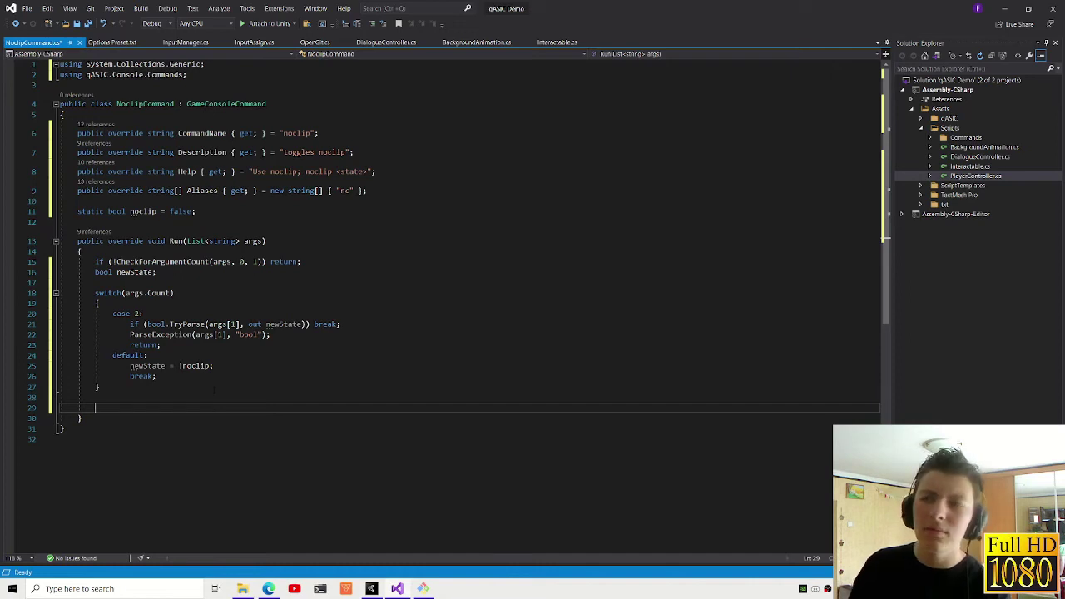
- Clear the half-typed 'layer' text and bring up the Ludum Dare 48 solution's ConsoleNoclip.cs
type("layer")
key("BackSpace")
key("BackSpace")
key("BackSpace")
key("BackSpace")
key("BackSpace")
key("BackSpace")
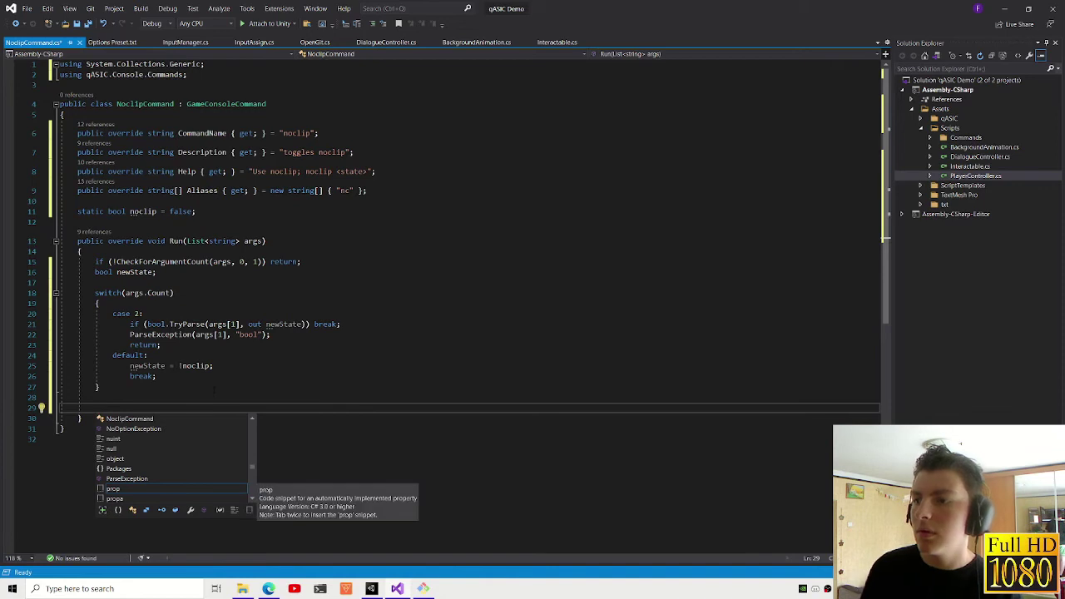
key("Escape")
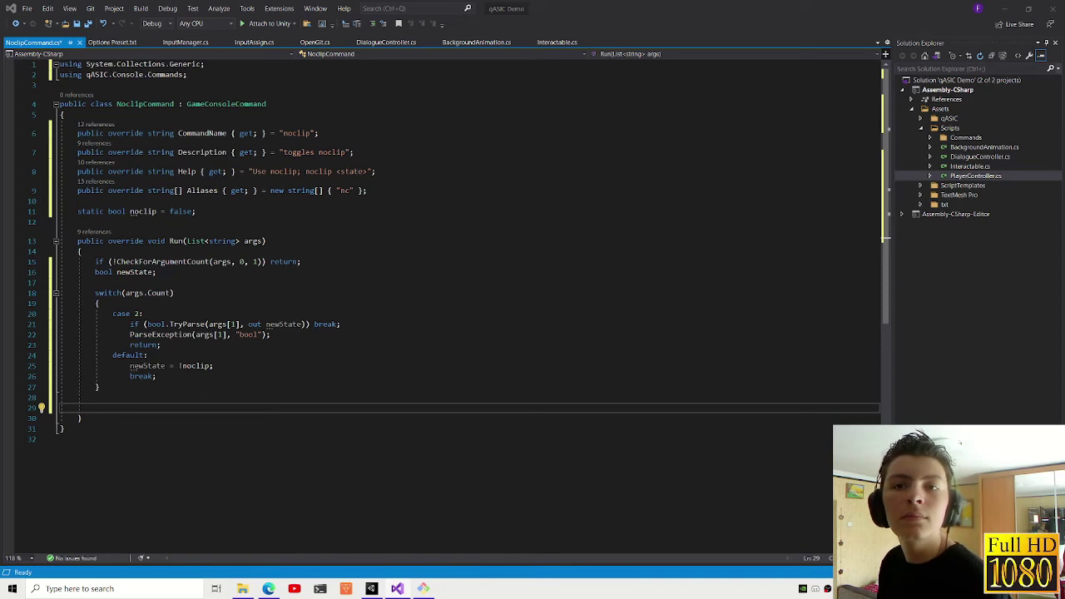
key("alt+Tab")
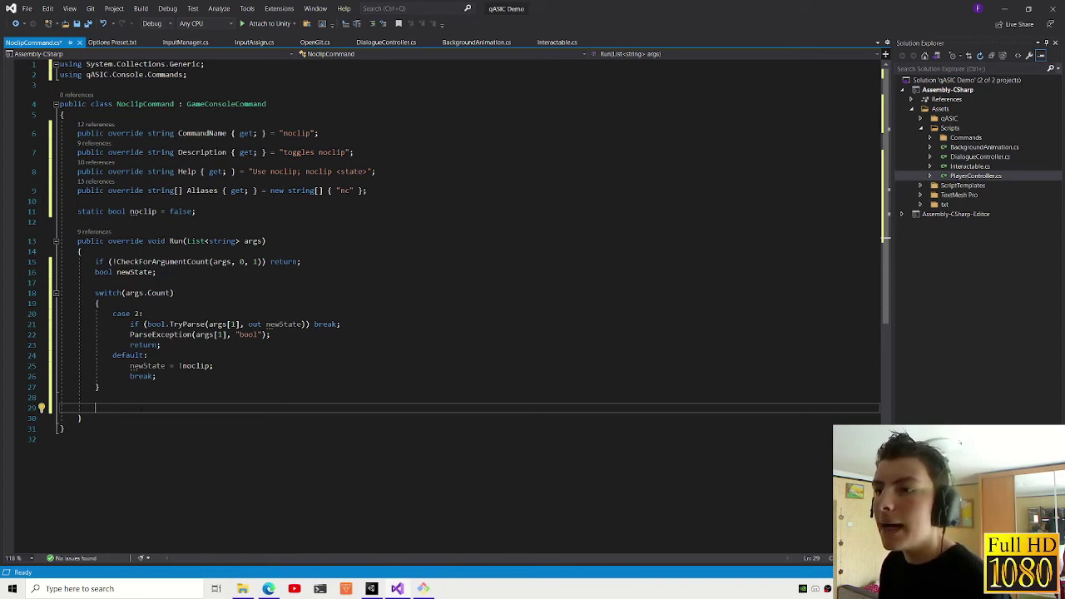
type("for (int i = 0; i < 31; i++)             if (LayerMask.LayerToName(i).Length > 0)                 Physics.IgnoreLayerCollision(LayerMask.NameToLayer(\"Player\"), i, PlayerMove.noclip);         Log($\"Noclip has been {(PlayerMove.noclip ? \"enabled\" : \"disabled\")}\", \"cheat\");")
key("alt+Tab")
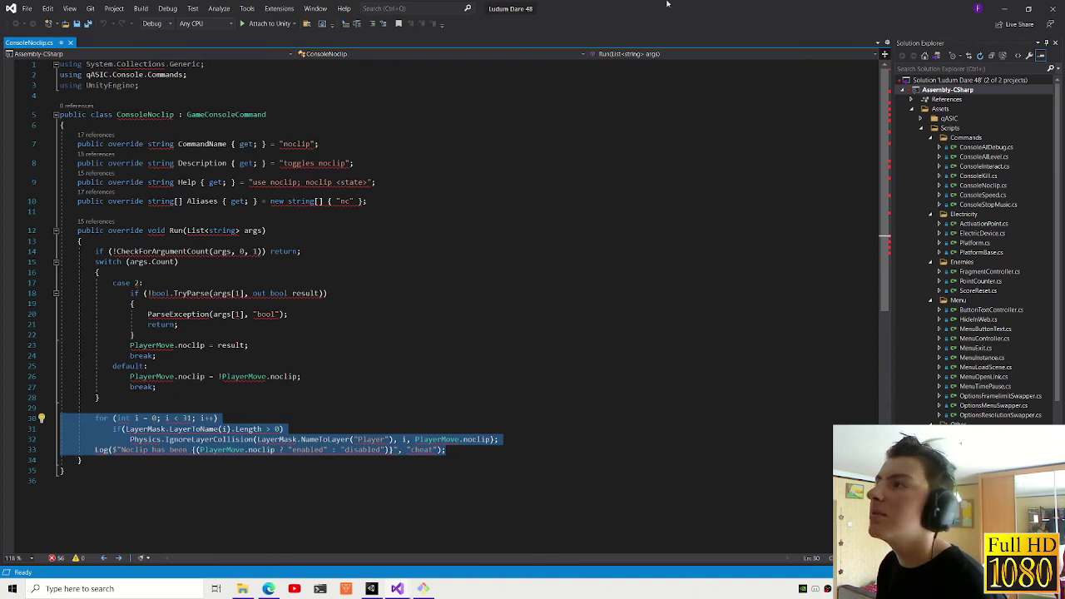
- Paste the layer-collision loop and log line into NoclipCommand.cs and add 'using UnityEngine;'
key("ctrl+c")
key("alt+Tab")
key("ctrl+v")
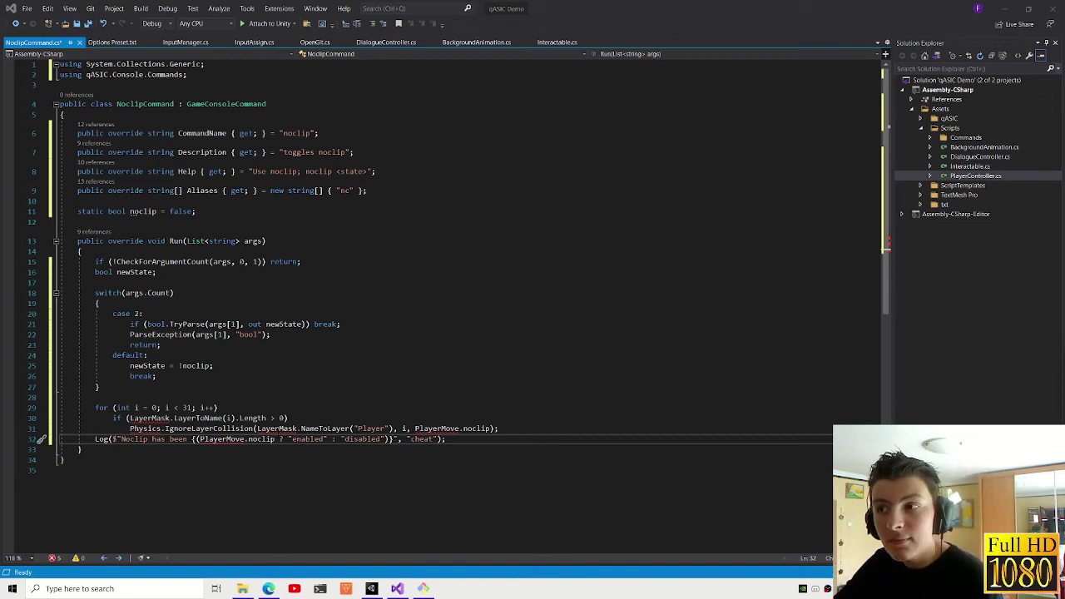
left_click(266, 75)
key("Return")
type("using unity")
key("Down")
key("Down")
key("Tab")
type(";")
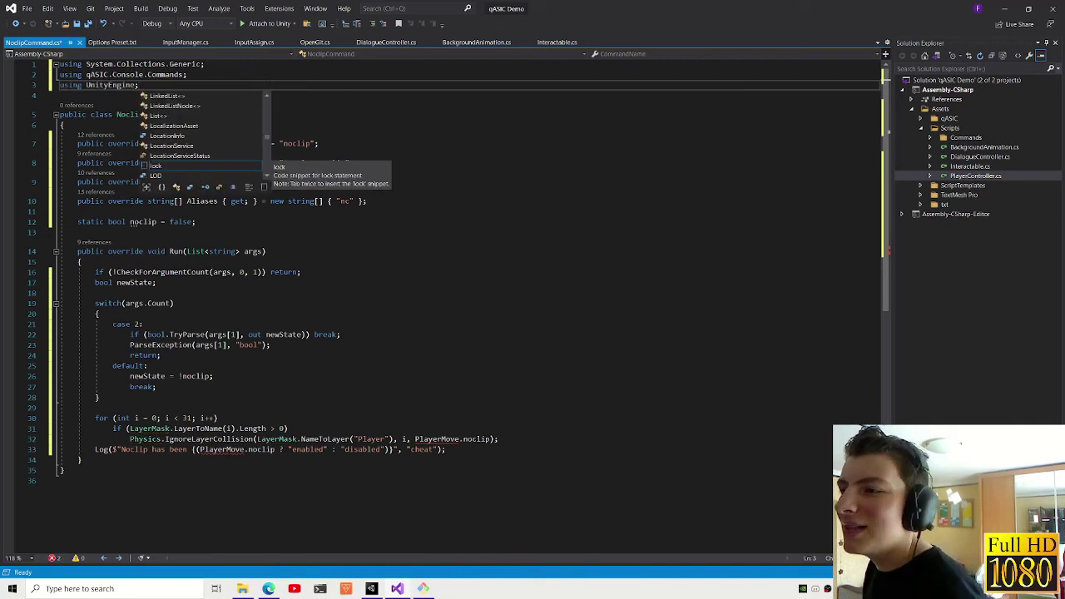
- Drop 'PlayerMove.' from the Log line and add 'noclip = newState;' above the loop
left_click(236, 450)
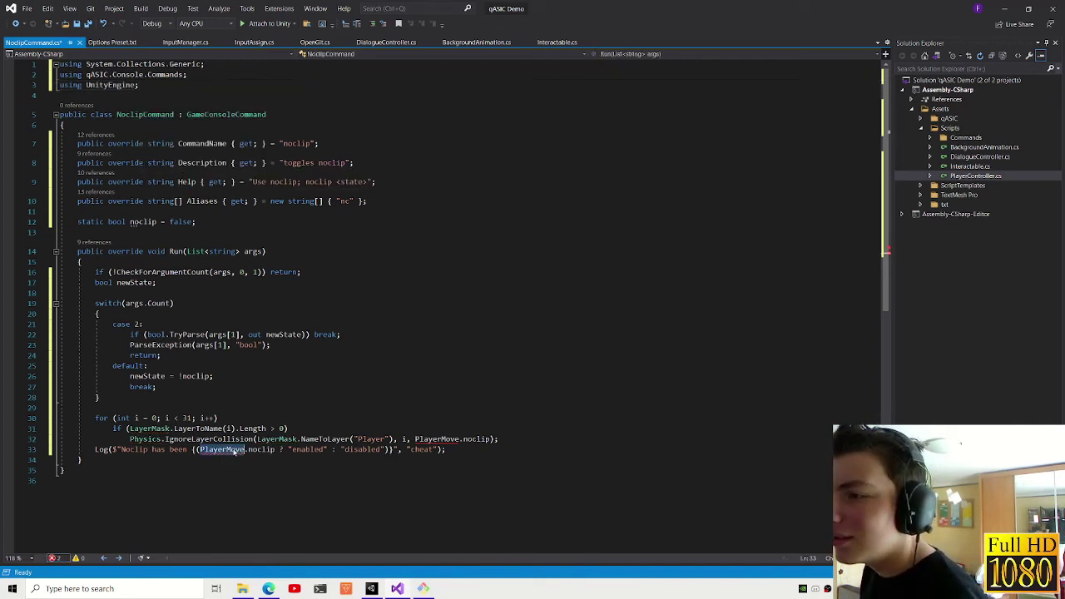
key("ctrl+BackSpace")
key("ctrl+BackSpace")
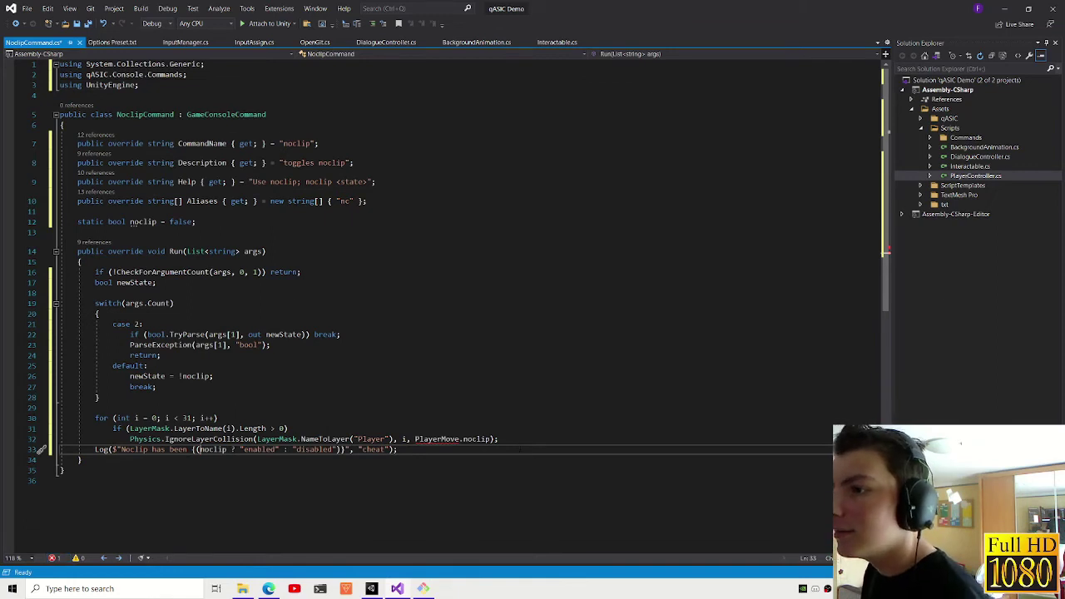
left_click(499, 439)
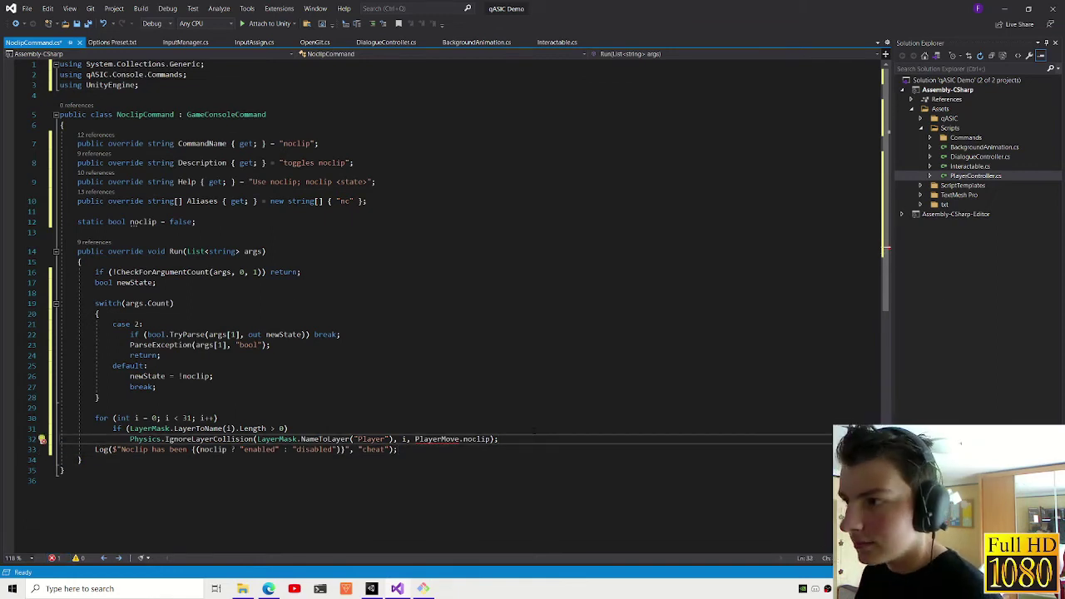
left_click(270, 408)
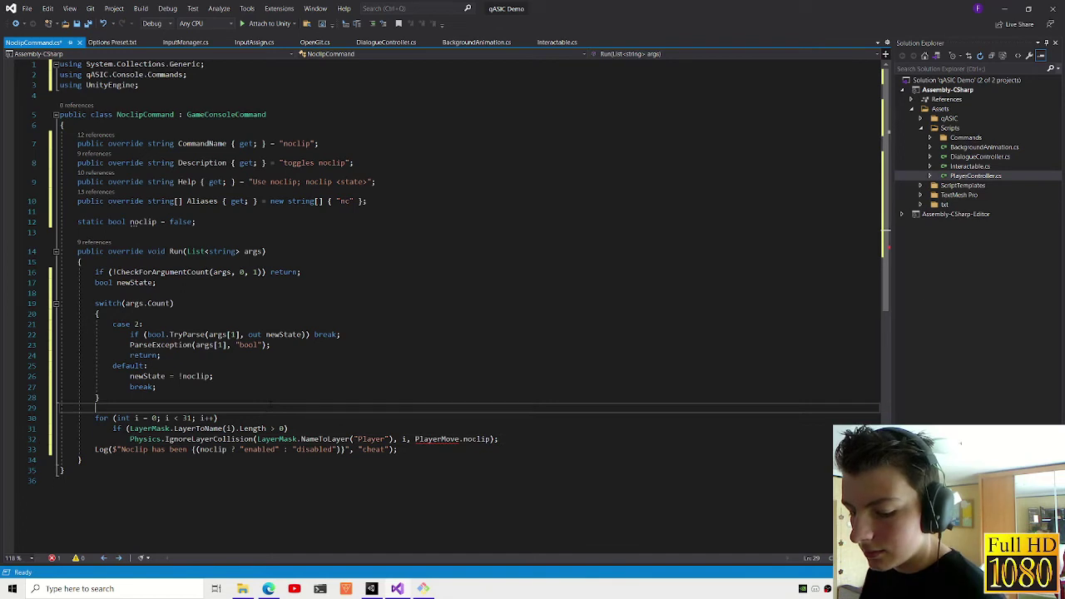
key("Return")
type("noclip = new")
key("Tab")
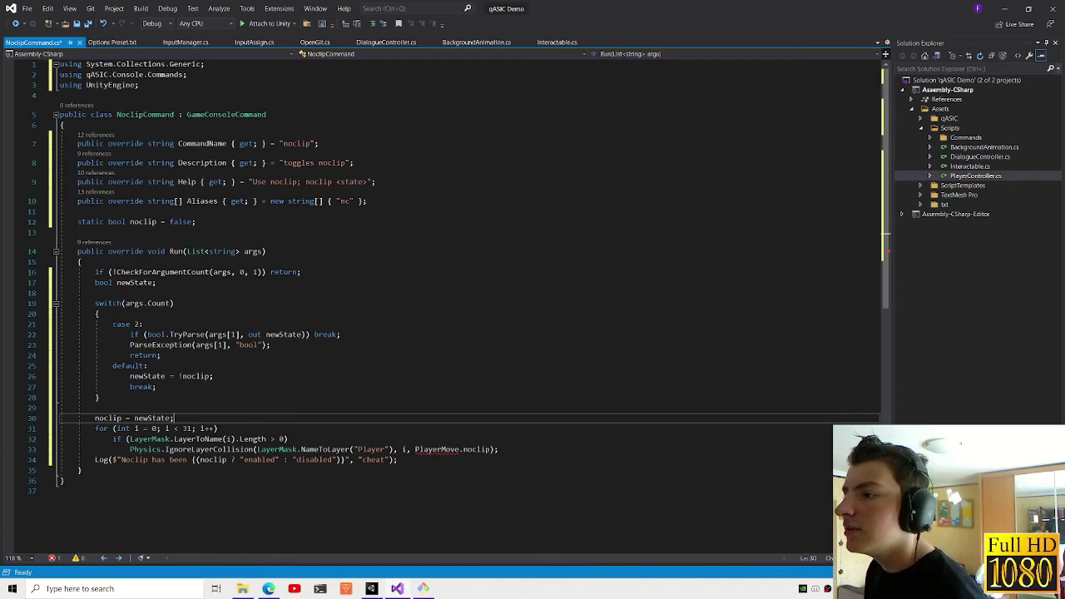
- Make the collision call use the local noclip flag, then save NoclipCommand.cs and return to Unity
left_click(431, 450)
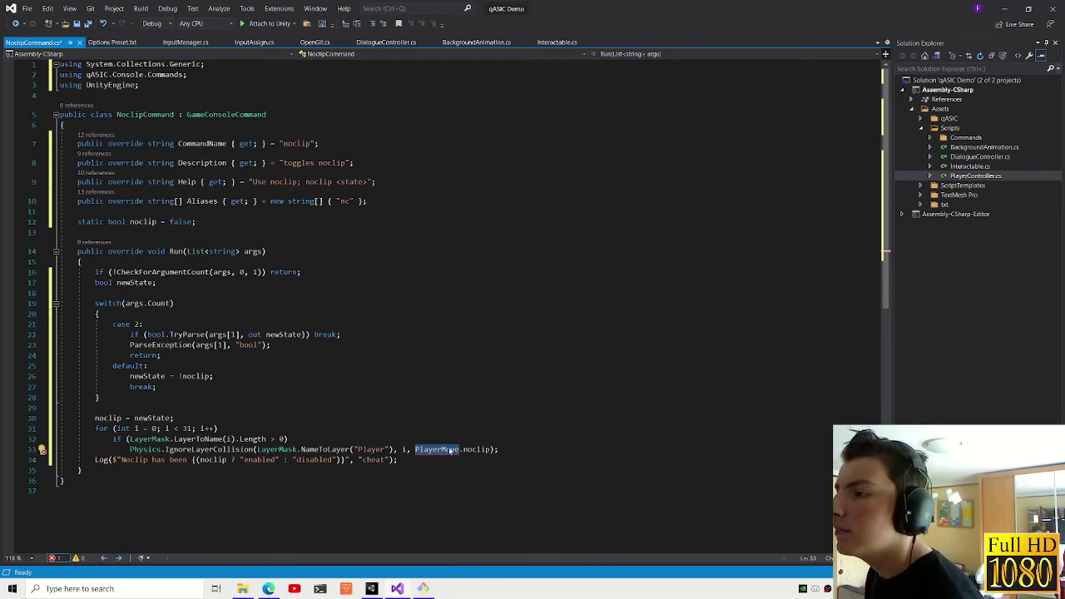
left_click_drag(450, 451, 461, 451)
key("BackSpace")
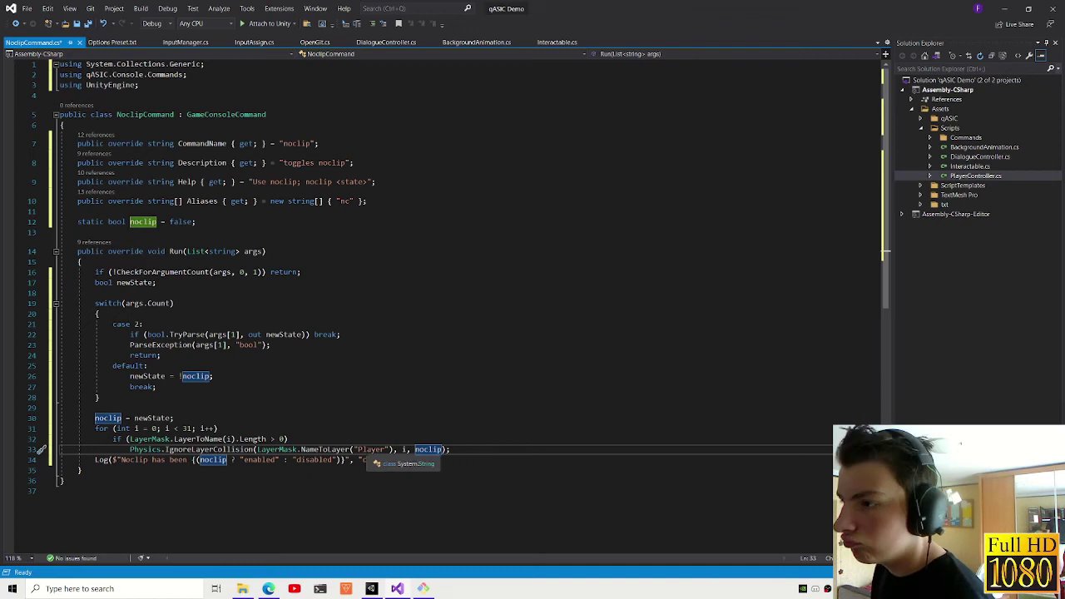
left_click(407, 481)
left_click(422, 459)
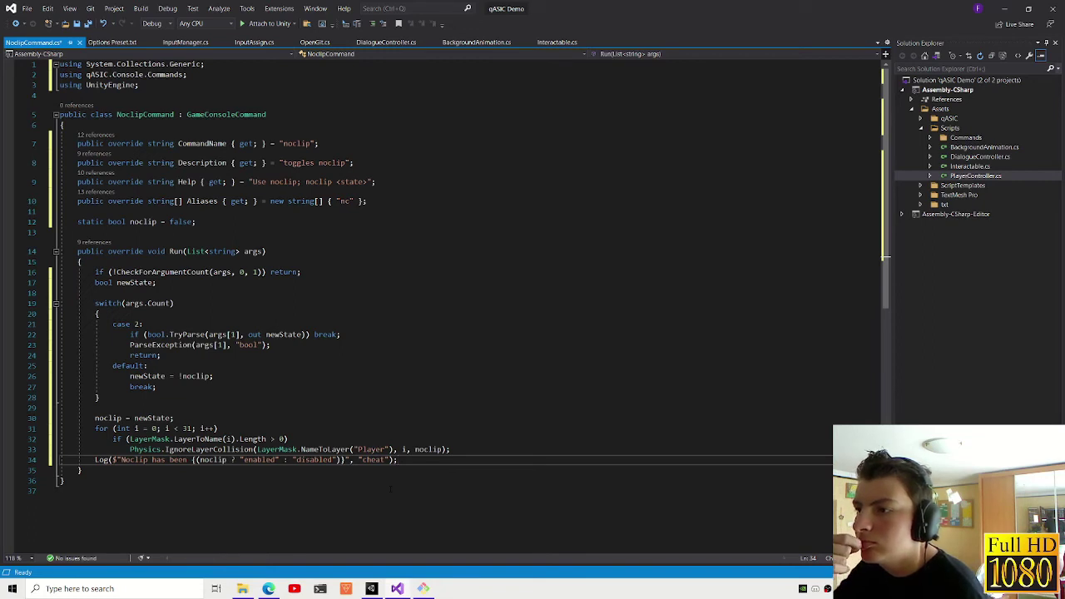
key("ctrl+s")
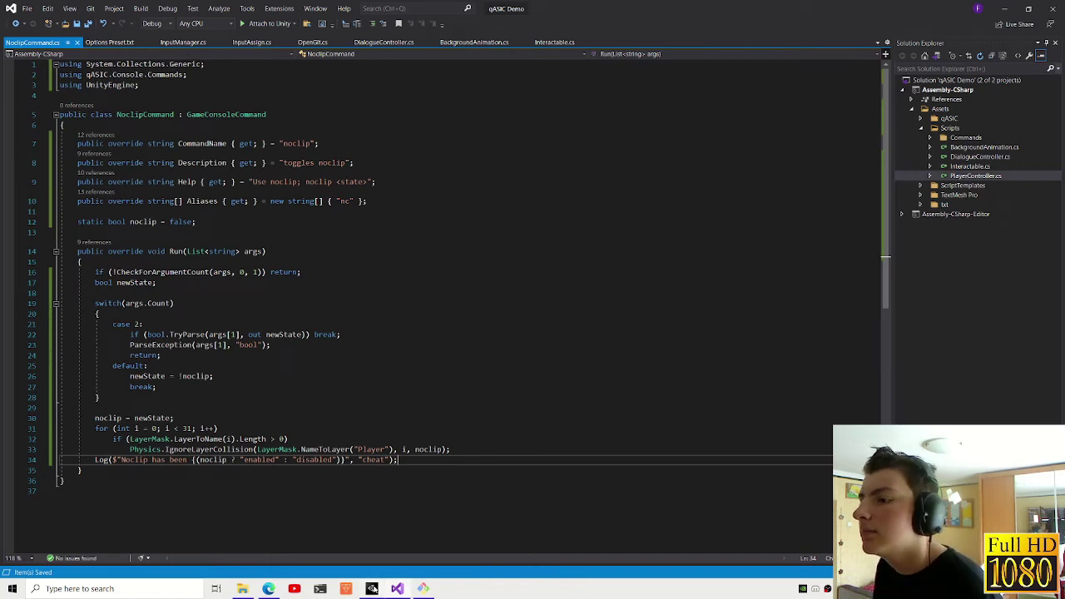
left_click(372, 588)
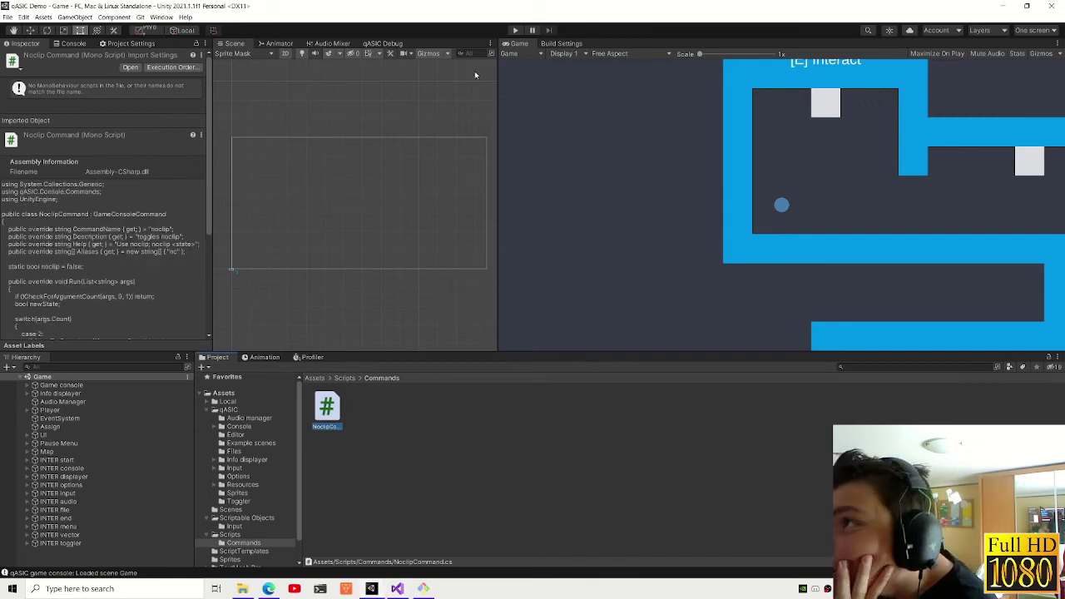
- Start Play mode and rebind the game's Console key from DoubleQuote to BackQuote in Options
left_click(515, 30)
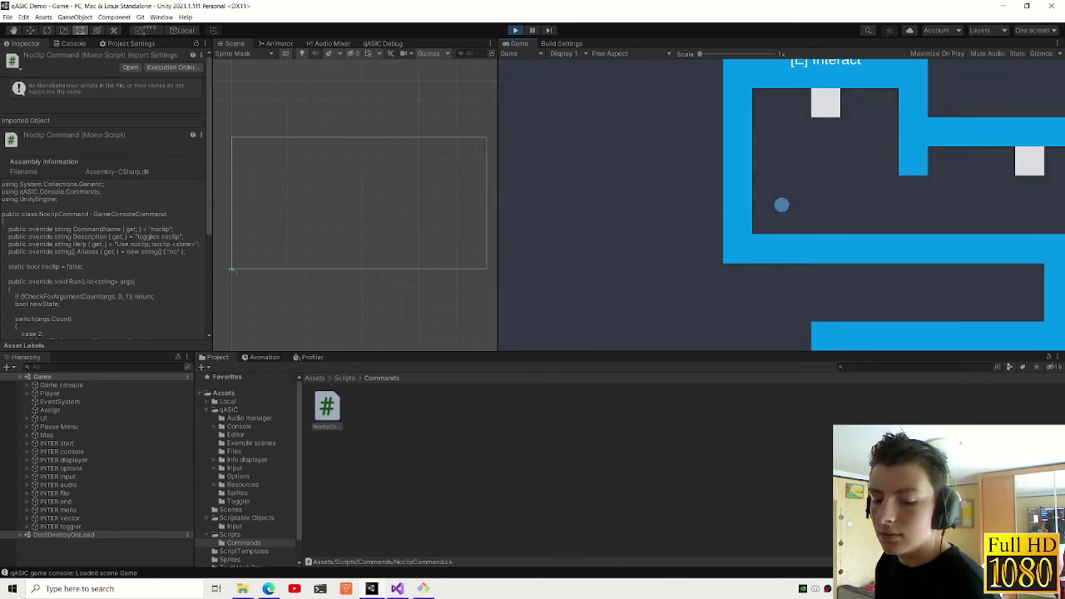
key("alt+Tab")
key("alt+Tab")
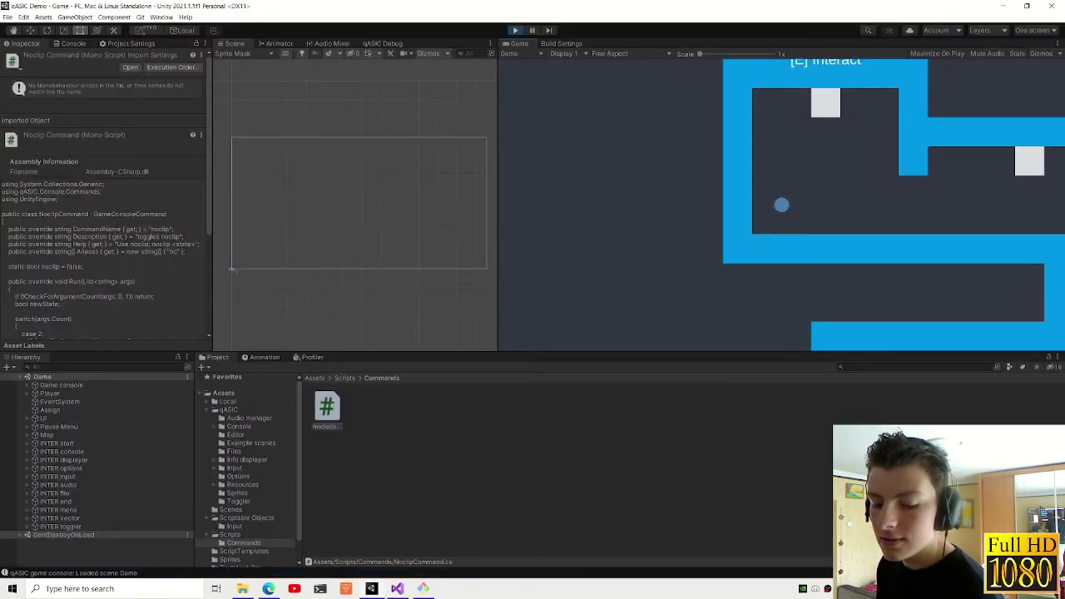
key("Escape")
left_click(536, 300)
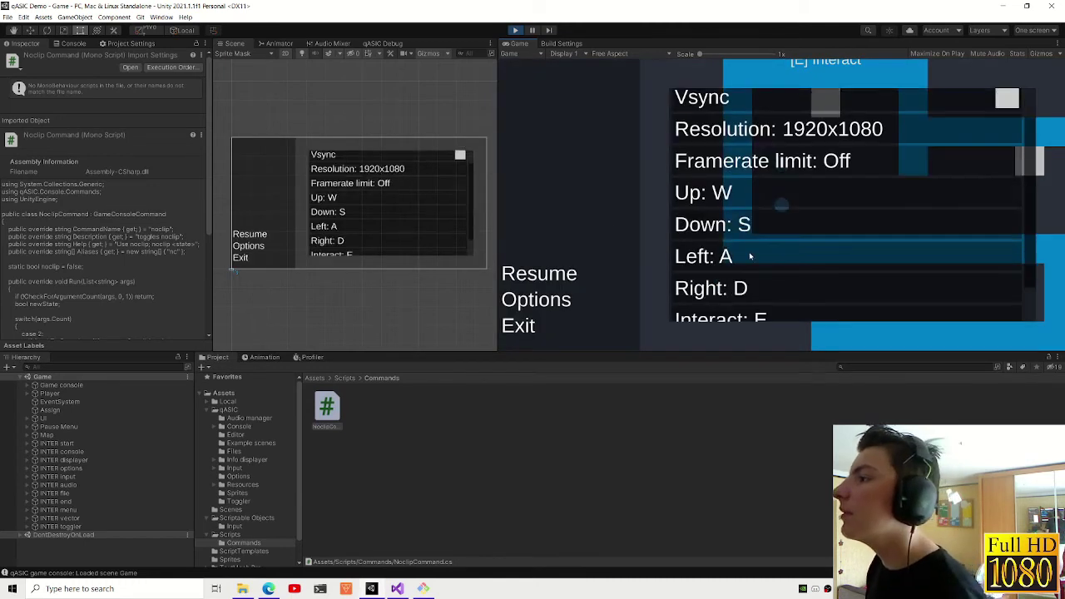
scroll(750, 258, "down", 2)
left_click(801, 309)
key("grave")
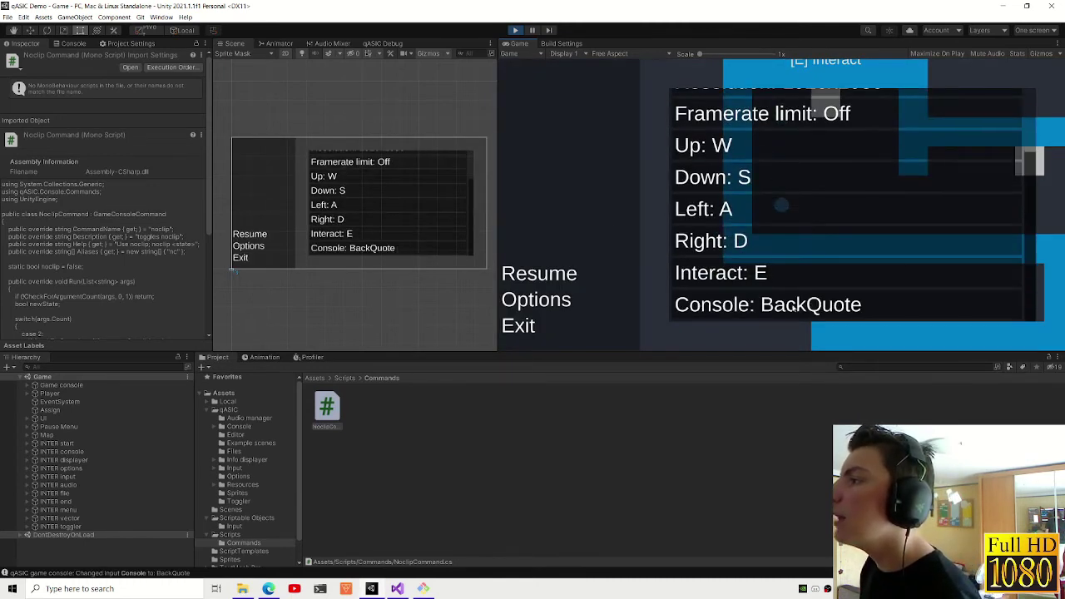
- Run 'noclip' in the in-game console to enable noclip, then close the console
left_click(547, 274)
key("grave")
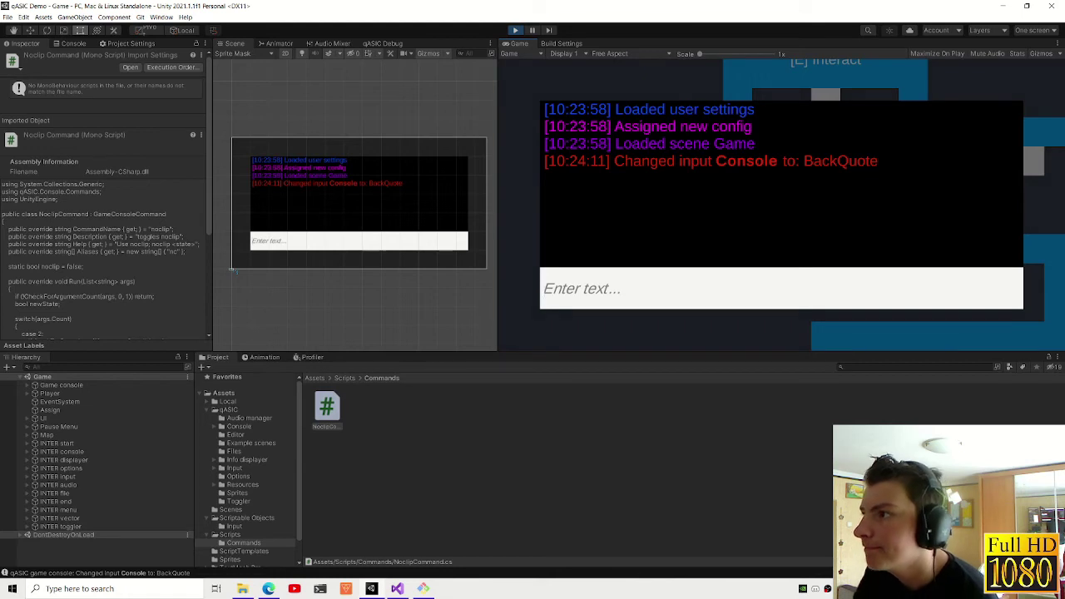
type("noclip")
key("Return")
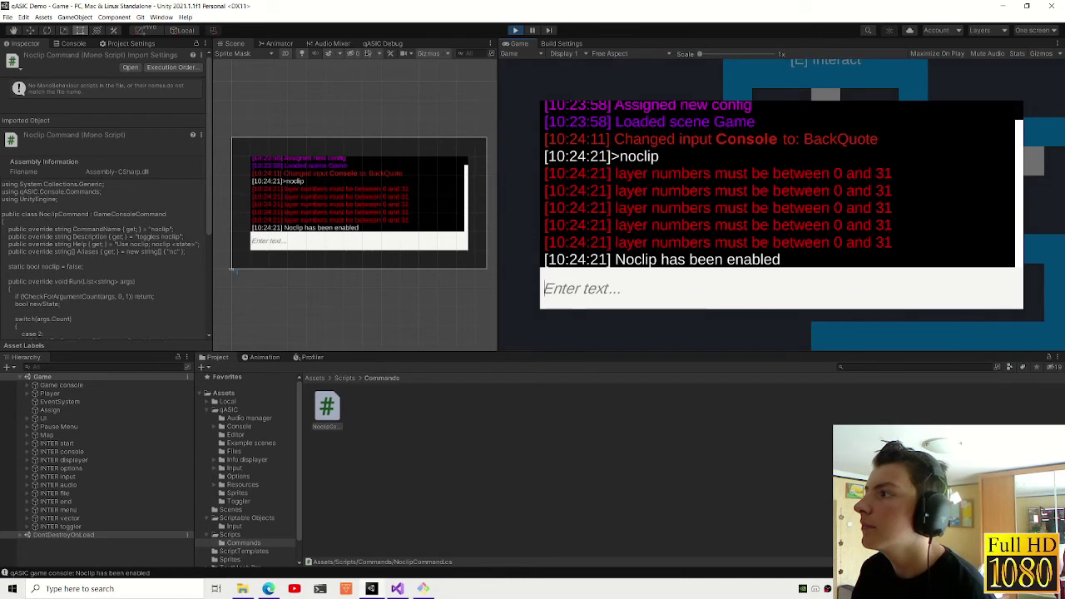
key("grave")
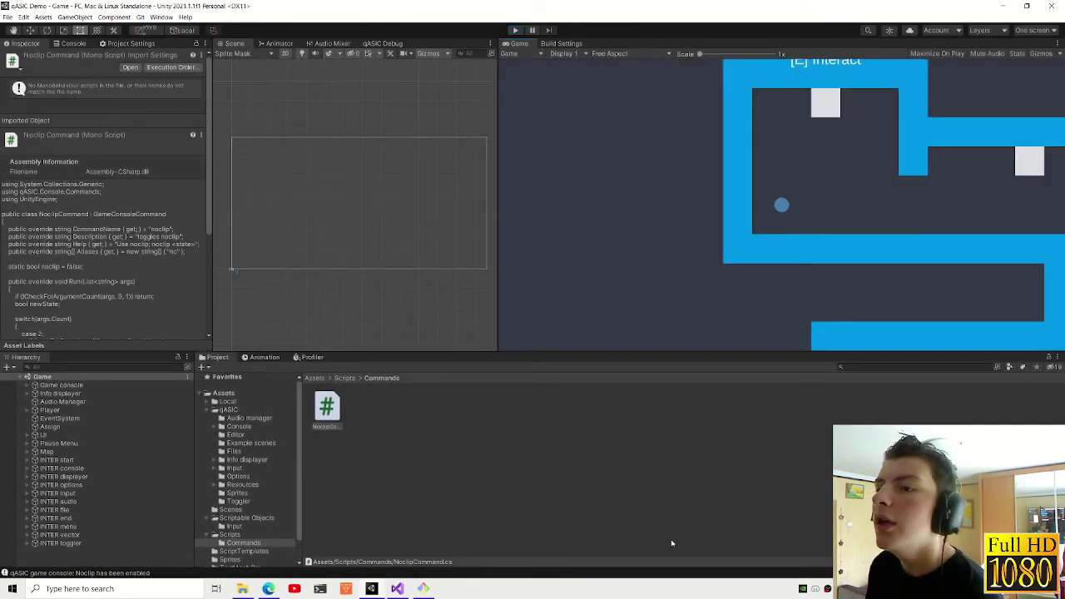
- Select the Player object, review NoclipCommand.cs in Visual Studio, and return to Unity
left_click(50, 410)
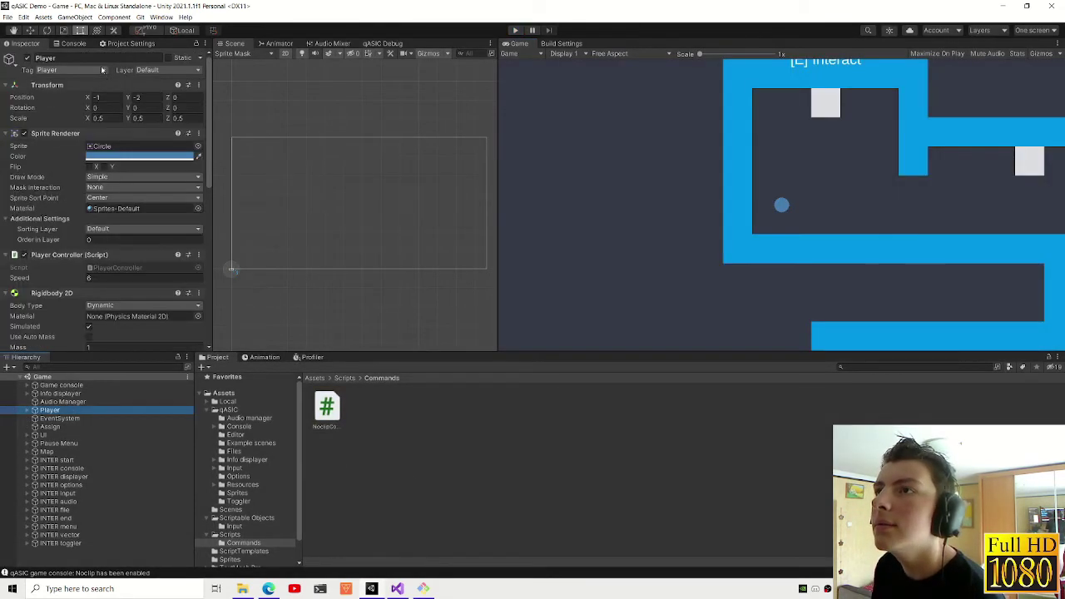
left_click(397, 589)
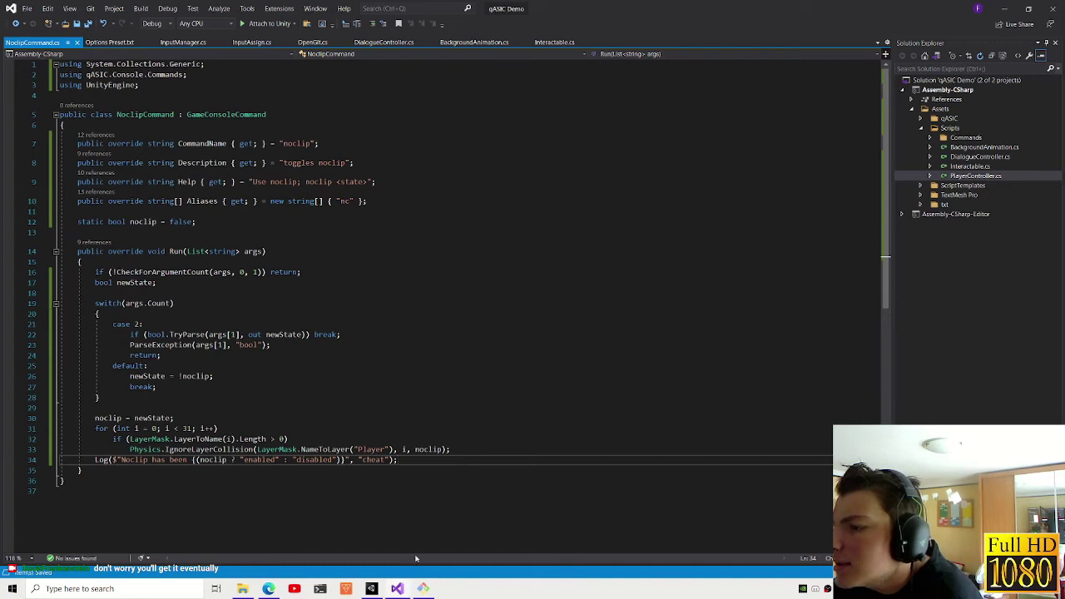
left_click(424, 588)
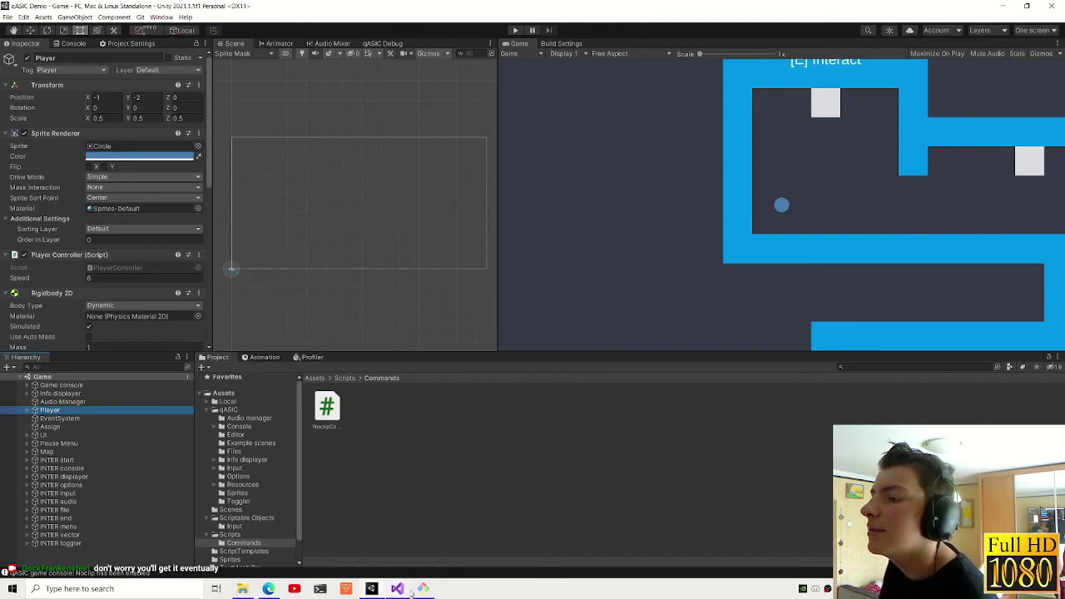
key("alt+Tab")
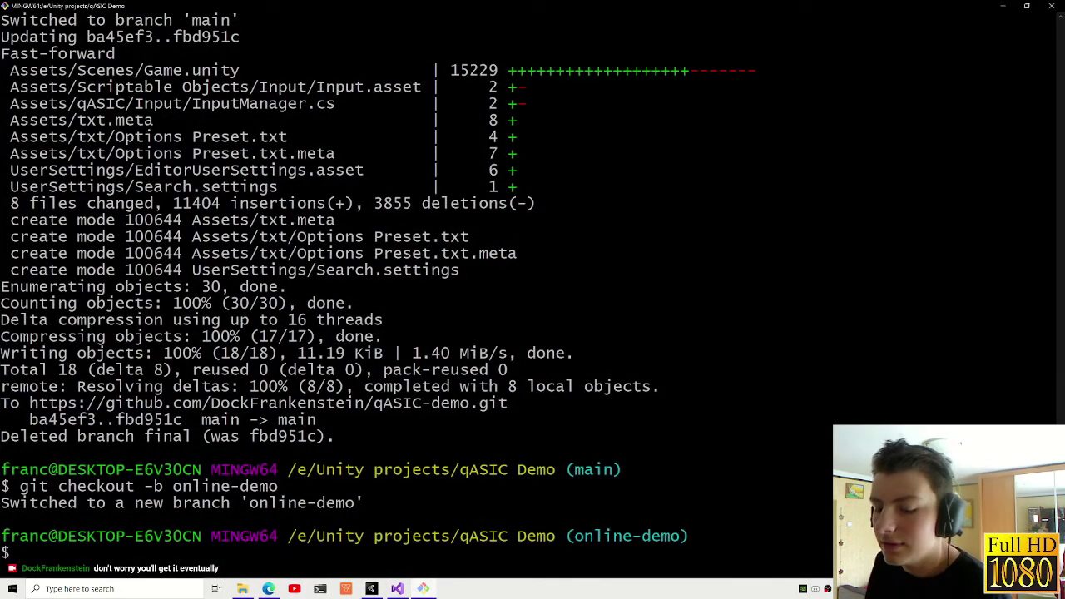
- Check out the main branch in Git Bash and browse Unity's Scripts and Assets folders
type("git checkout main")
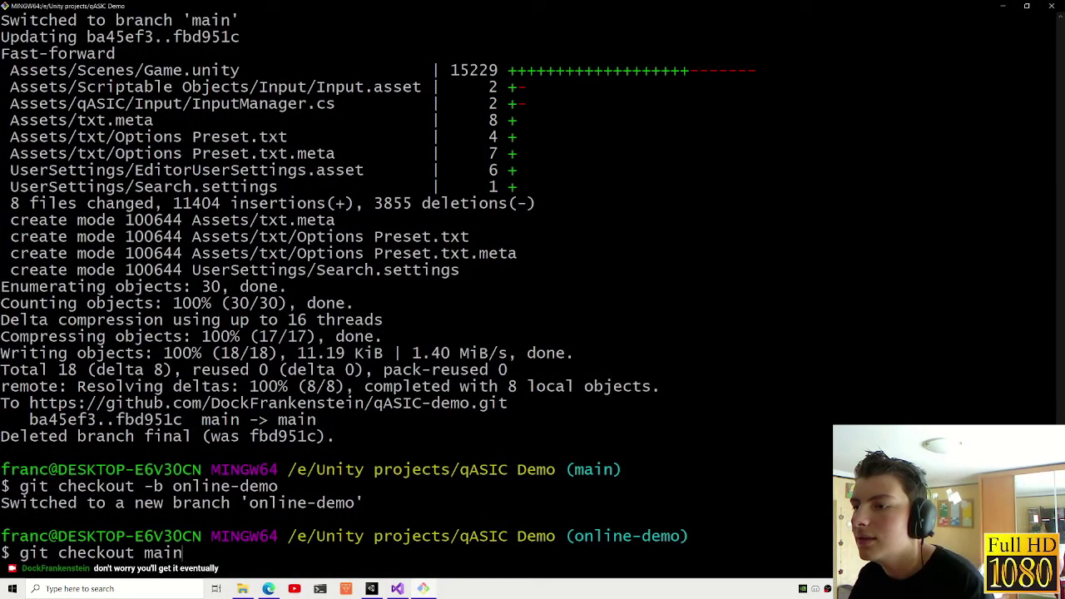
key("Return")
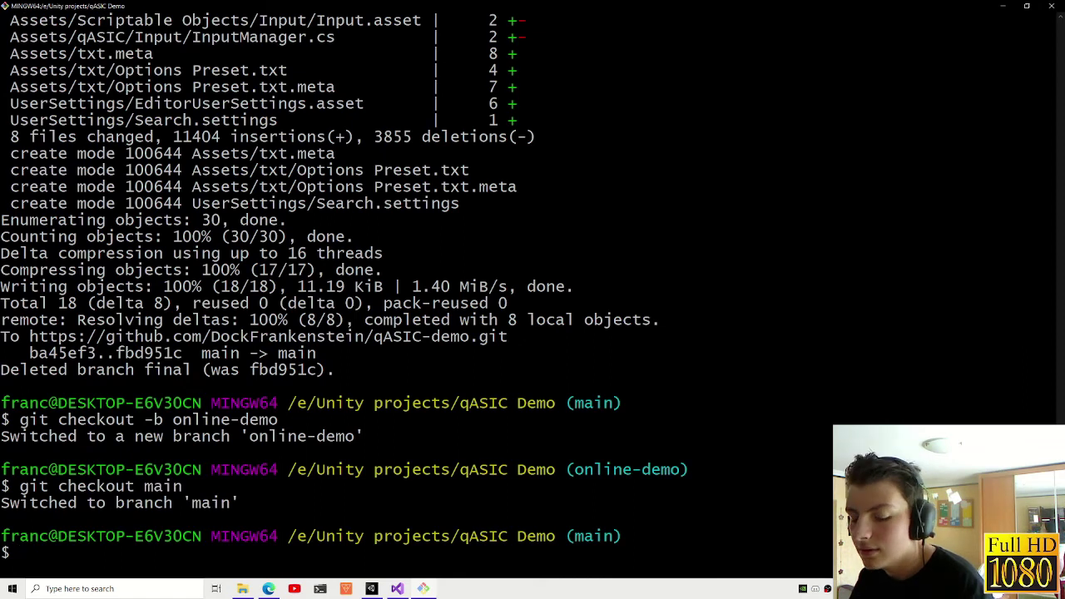
left_click(371, 588)
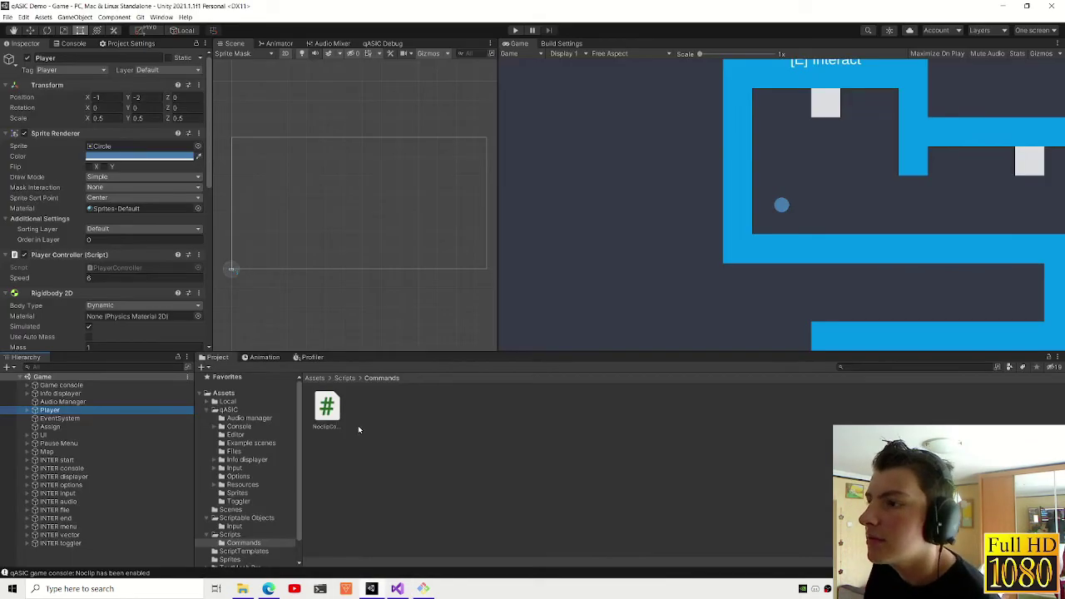
left_click(344, 378)
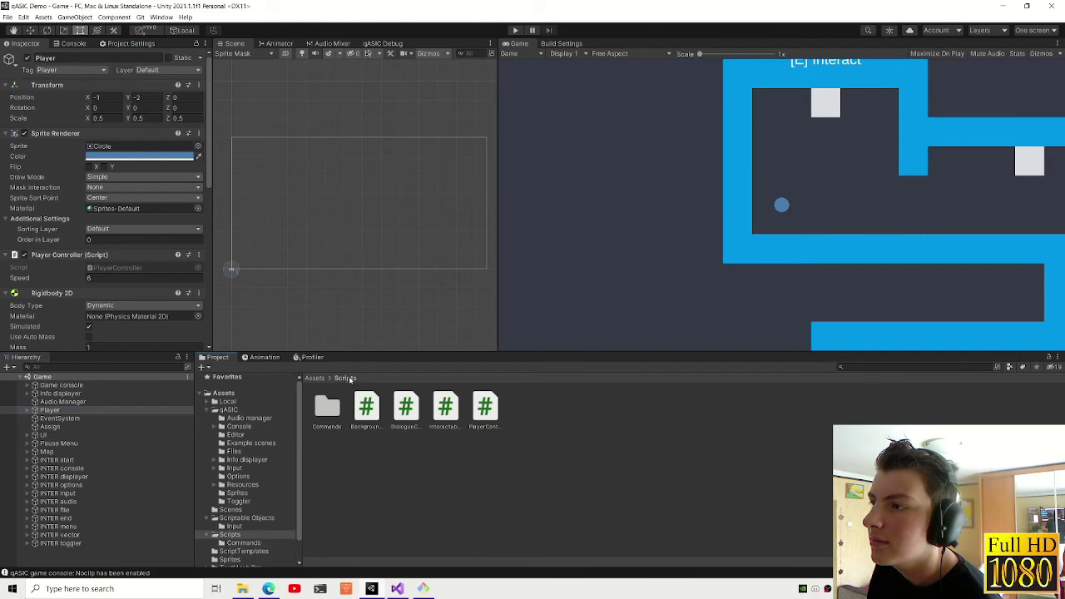
left_click(315, 378)
- Check out the online-demo branch again and return to the Unity editor
left_click(418, 589)
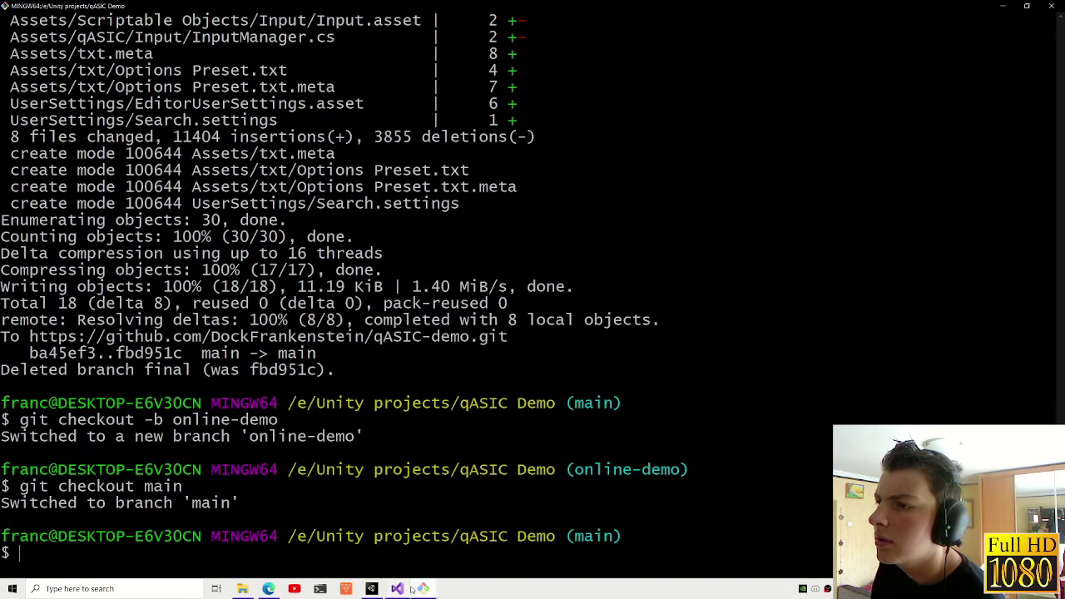
type("git c")
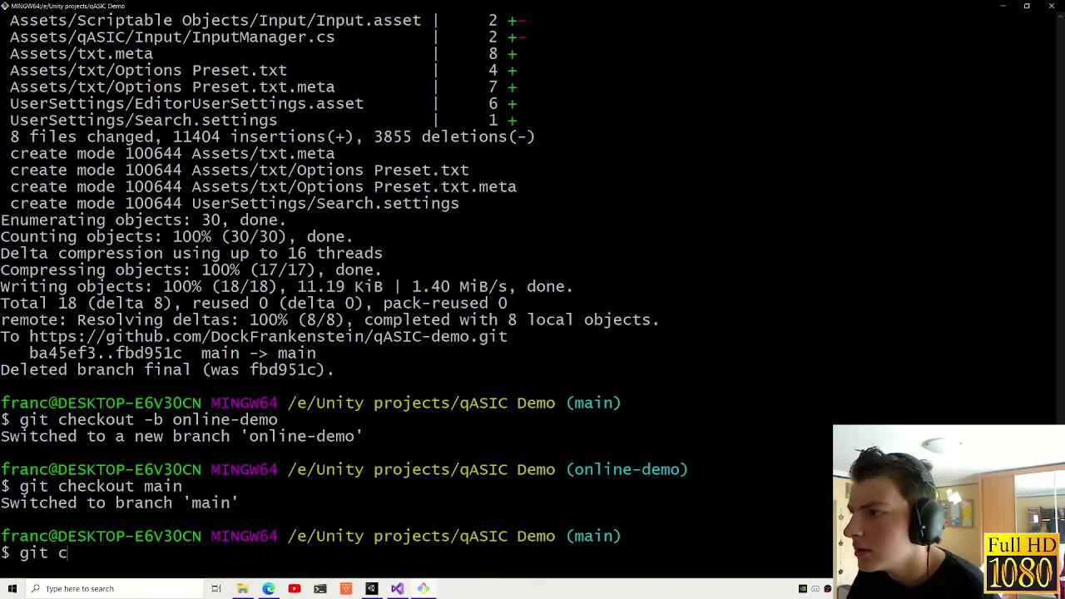
type("heckout online-demo")
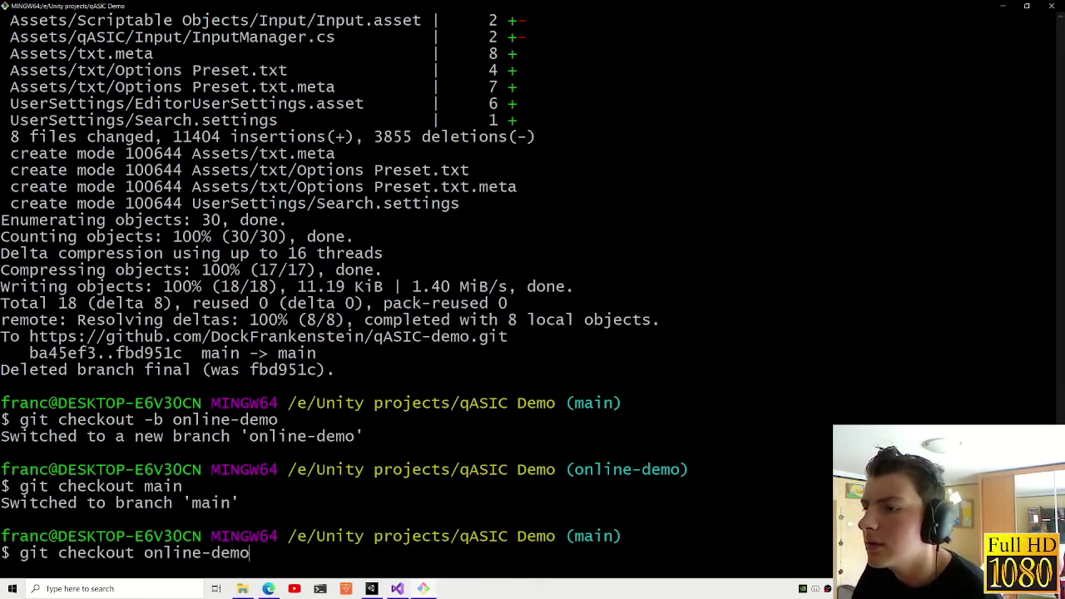
key("Return")
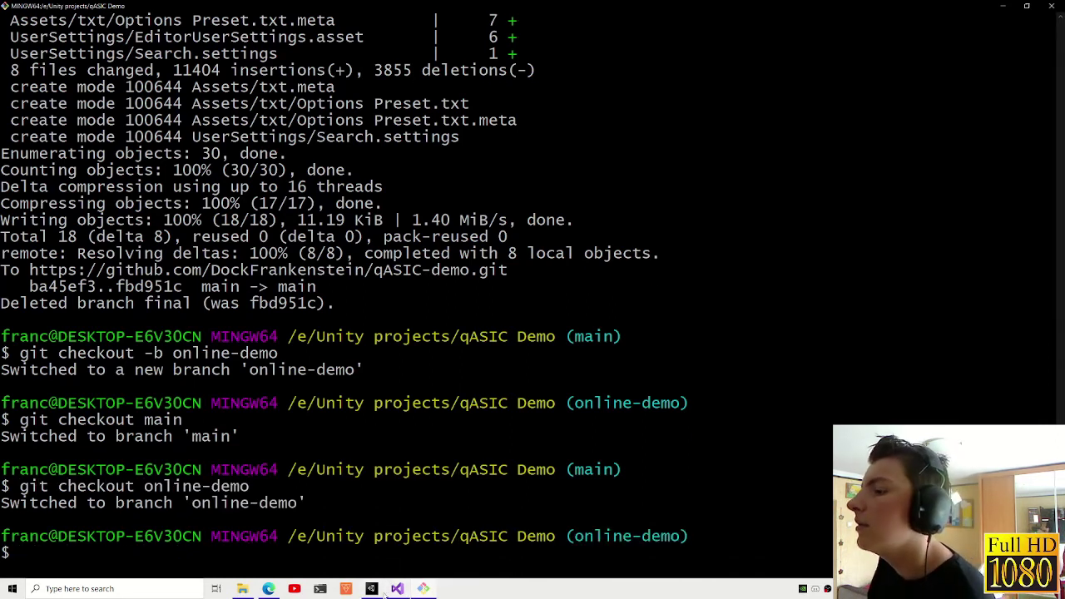
key("alt+Tab")
scroll(334, 221, "down", 2)
- Scroll Unity's view back up and review NoclipCommand.cs in Visual Studio
scroll(262, 240, "up", 4)
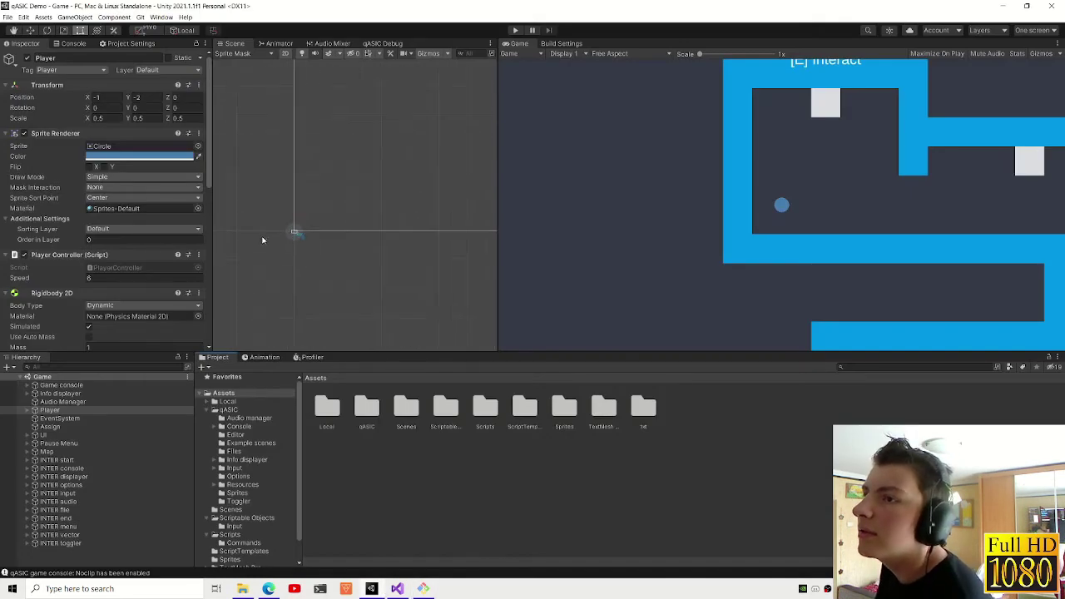
scroll(265, 238, "up", 2)
scroll(304, 238, "up", 2)
scroll(305, 241, "up", 2)
scroll(328, 230, "up", 2)
scroll(347, 228, "up", 2)
scroll(348, 229, "up", 2)
scroll(341, 258, "up", 2)
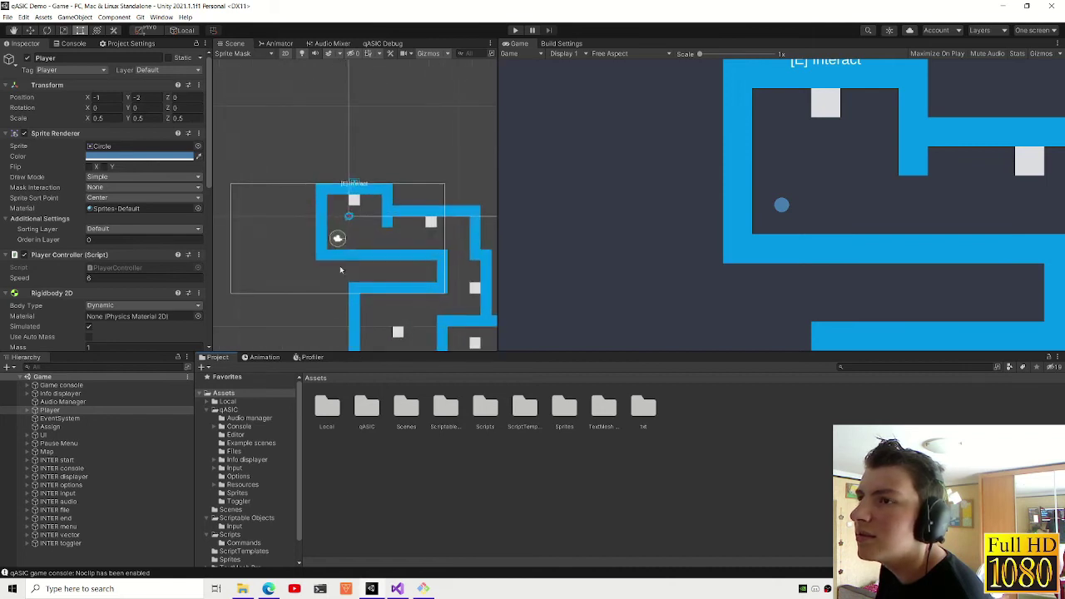
left_click(395, 588)
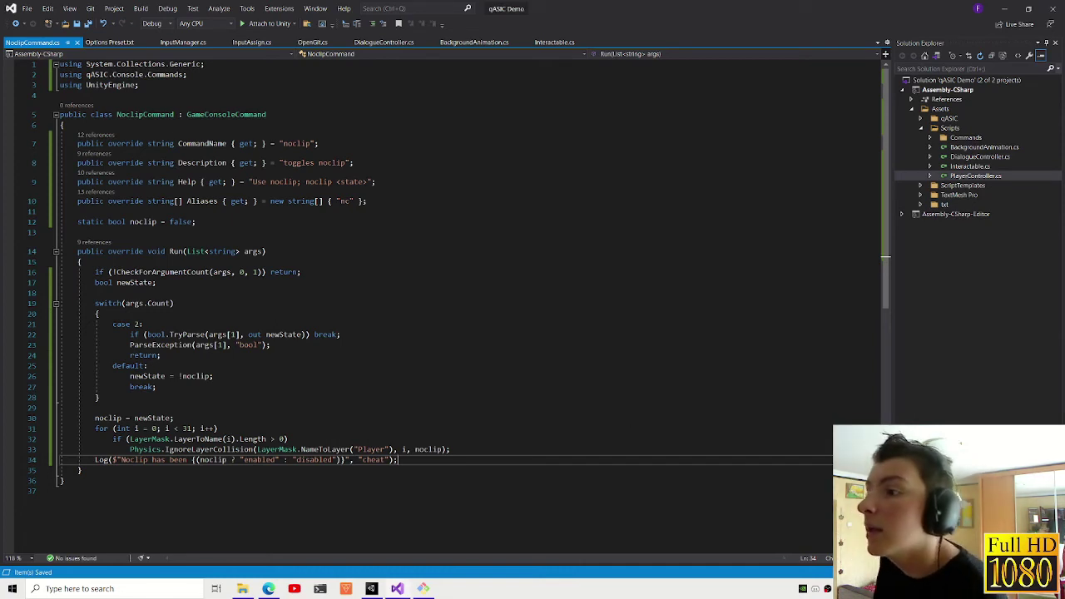
key("alt+Tab")
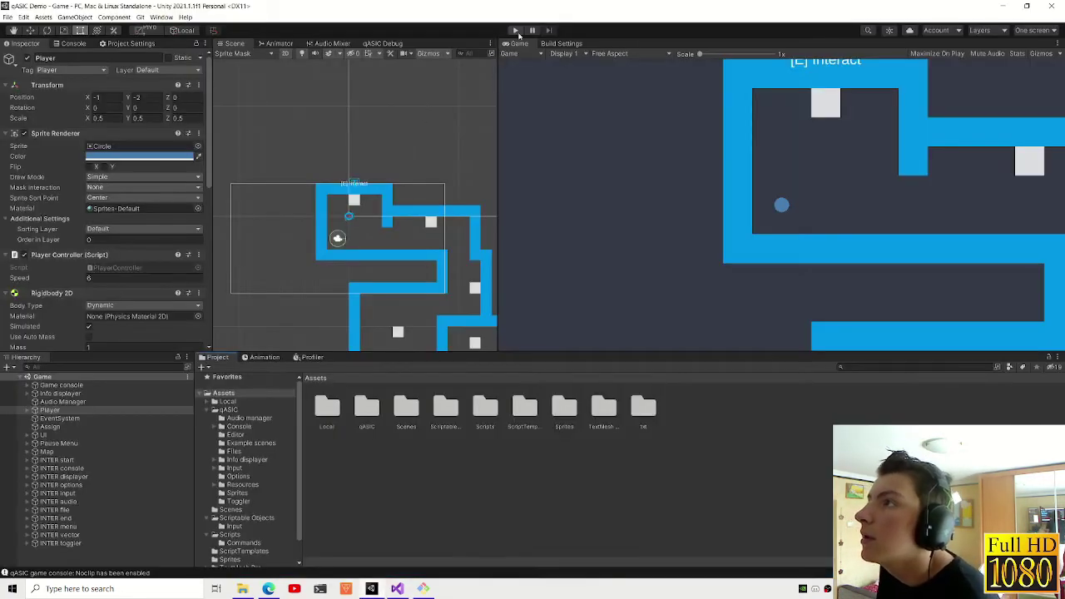
- Start Play mode and check the Player's Tag and Layer dropdowns, confirming the Default layer
left_click(515, 30)
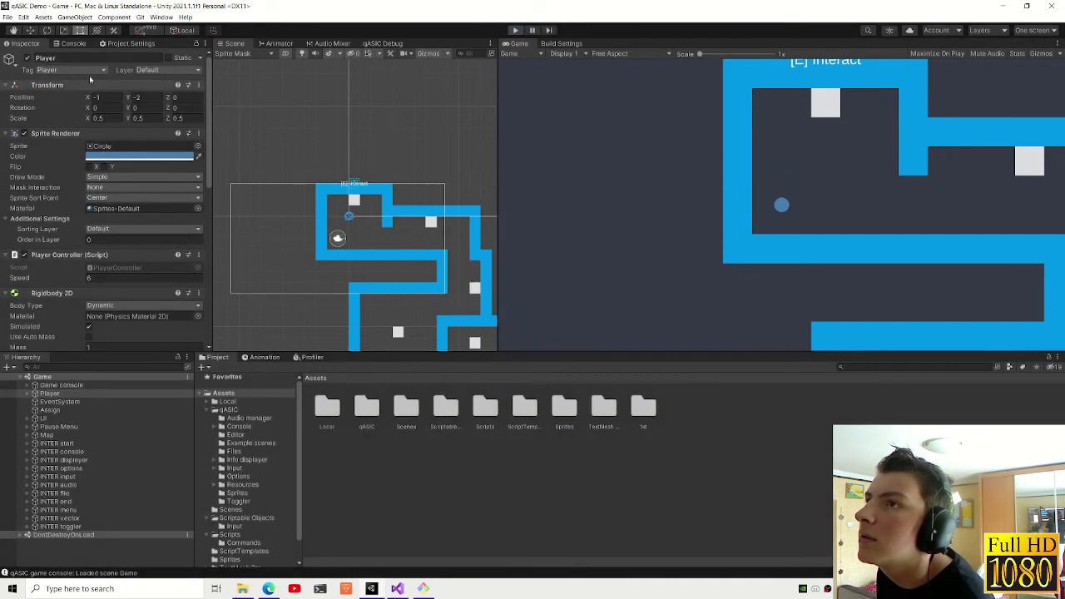
left_click(75, 70)
left_click(155, 70)
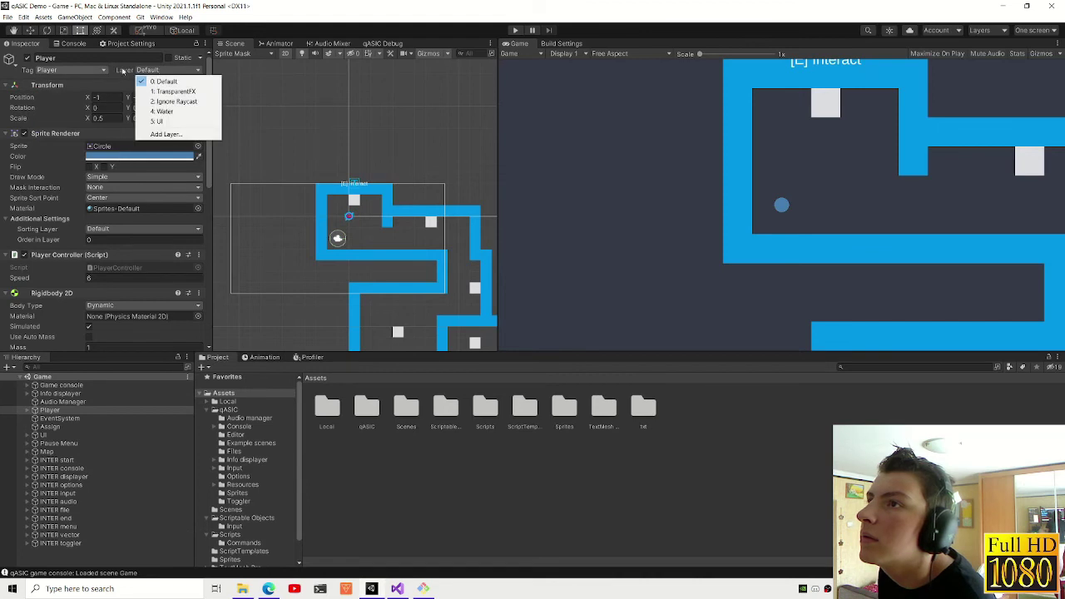
key("alt+Tab")
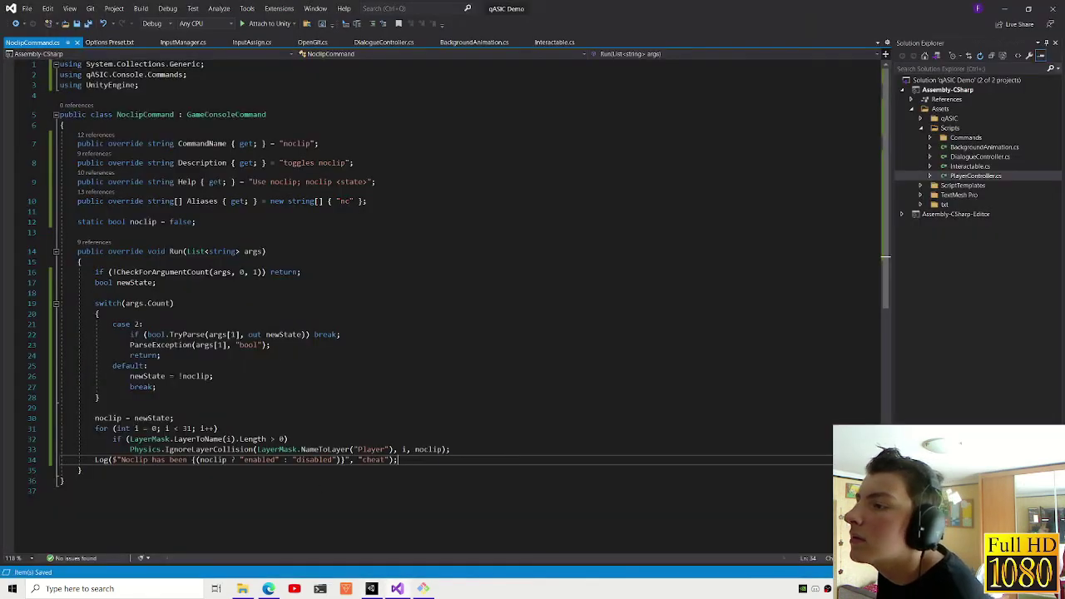
- Replace NameToLayer("Player") on line 33 with an unfinished 'LayerMask.' first argument
left_click_drag(393, 450, 257, 450)
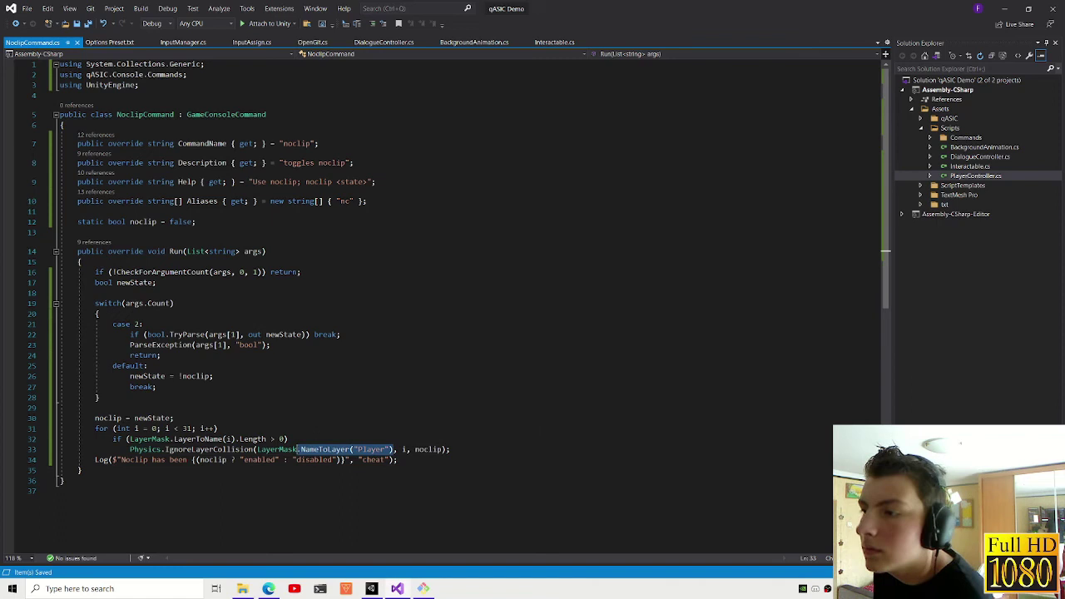
type("LayerMask.")
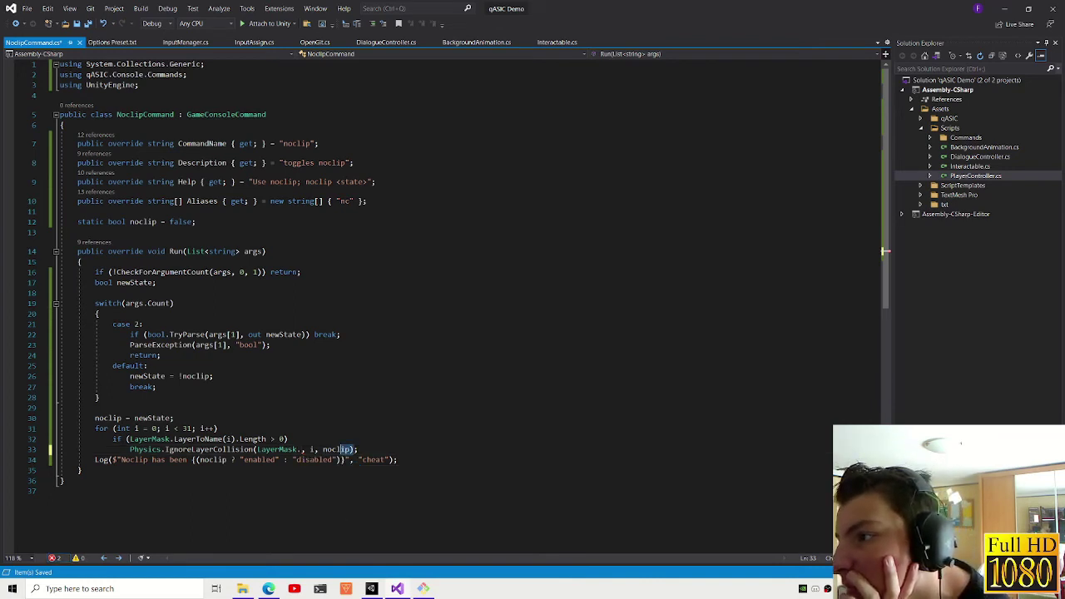
left_click_drag(356, 450, 168, 452)
type("Ig")
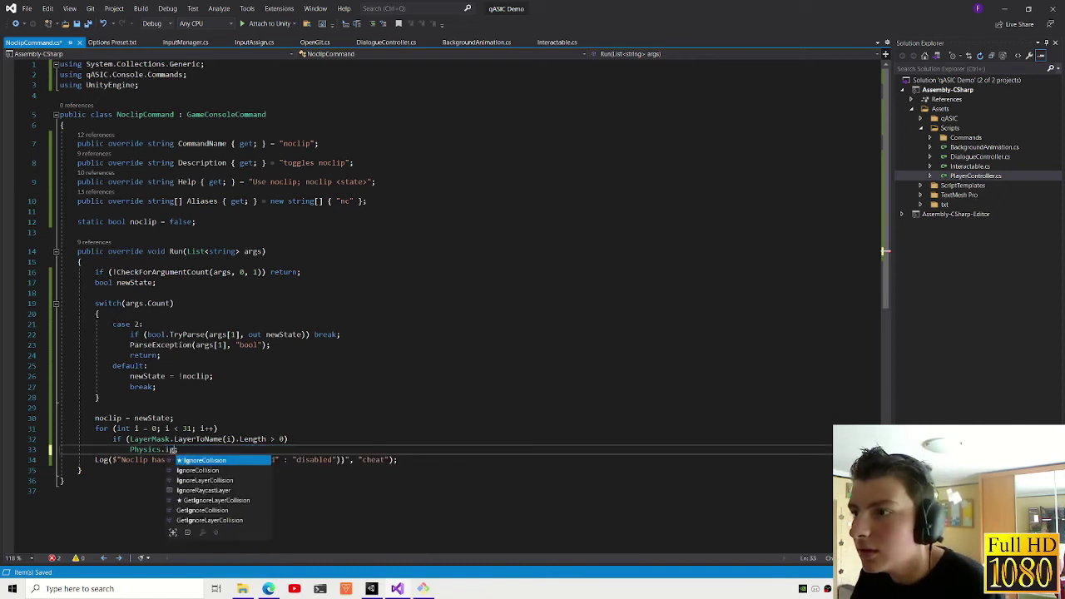
key("ctrl+z")
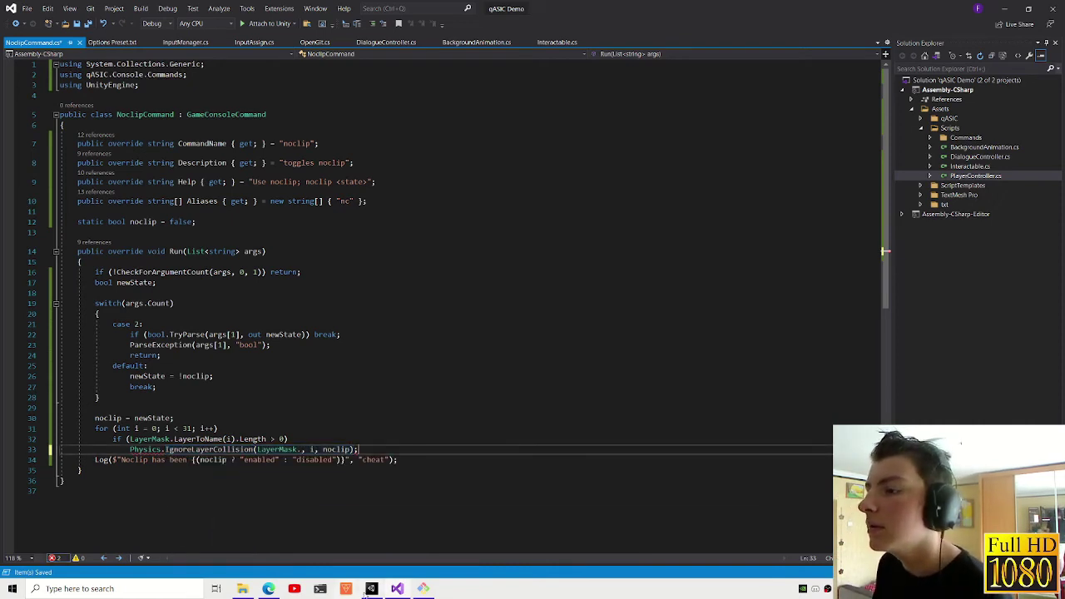
key("alt+Tab")
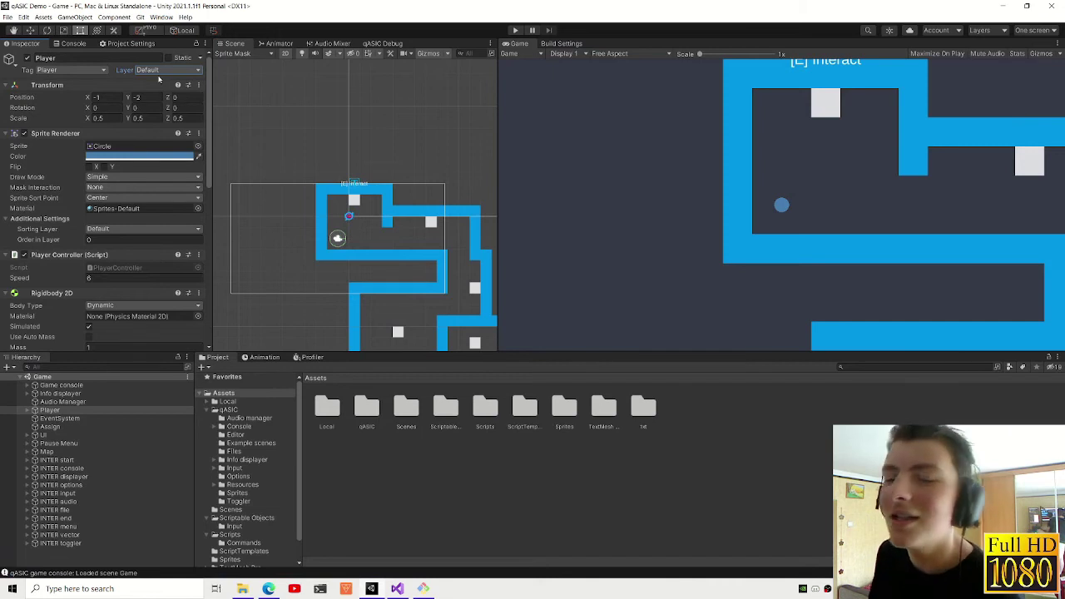
- Add a Player layer on User Layer 6 and assign it to the Player object
left_click(163, 70)
left_click(168, 134)
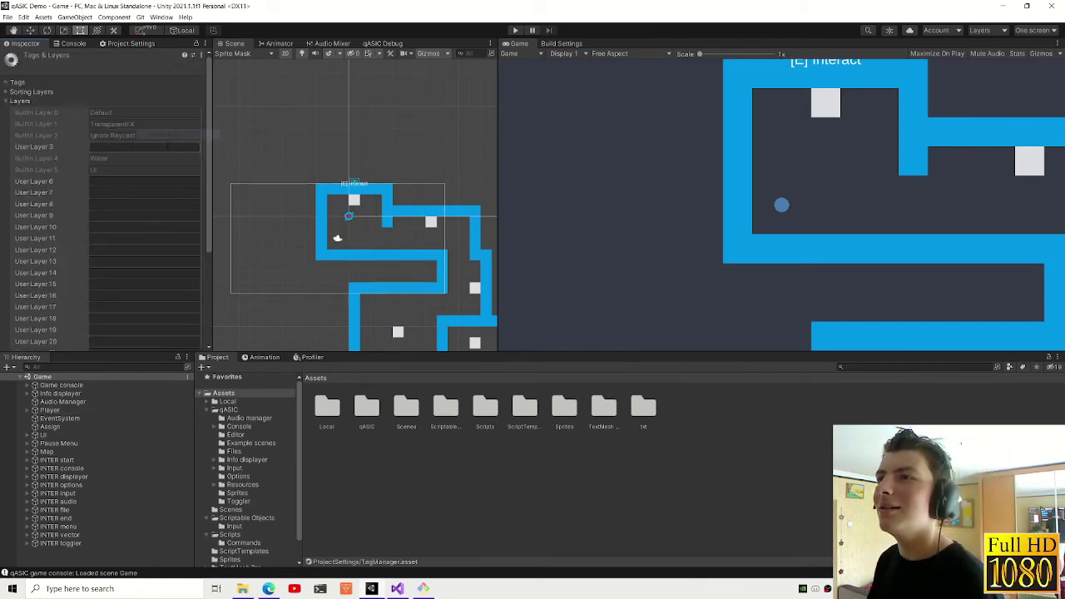
left_click(136, 182)
type("Player")
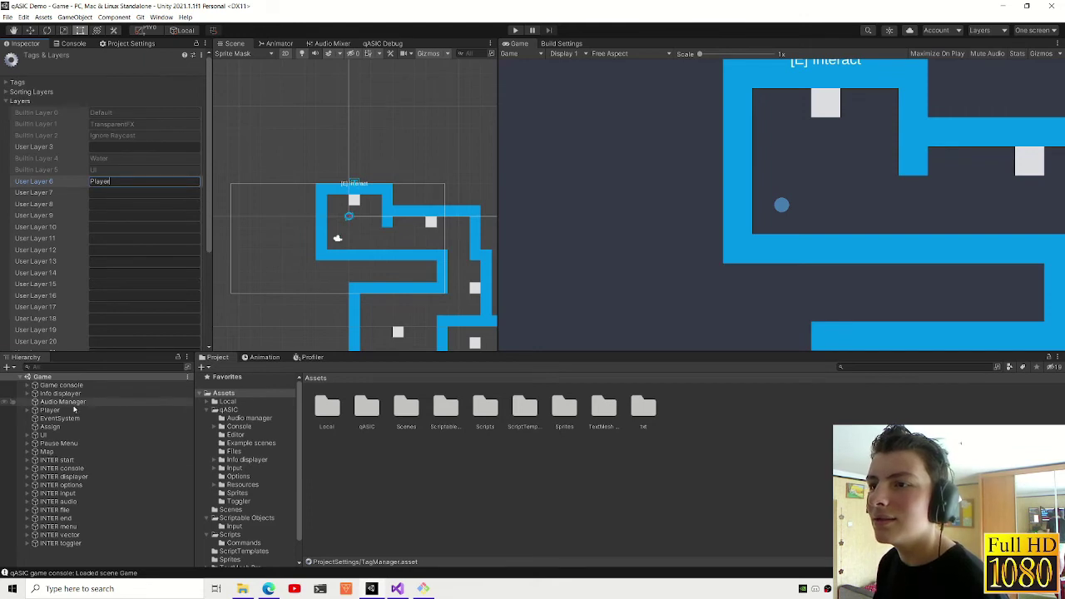
left_click(50, 410)
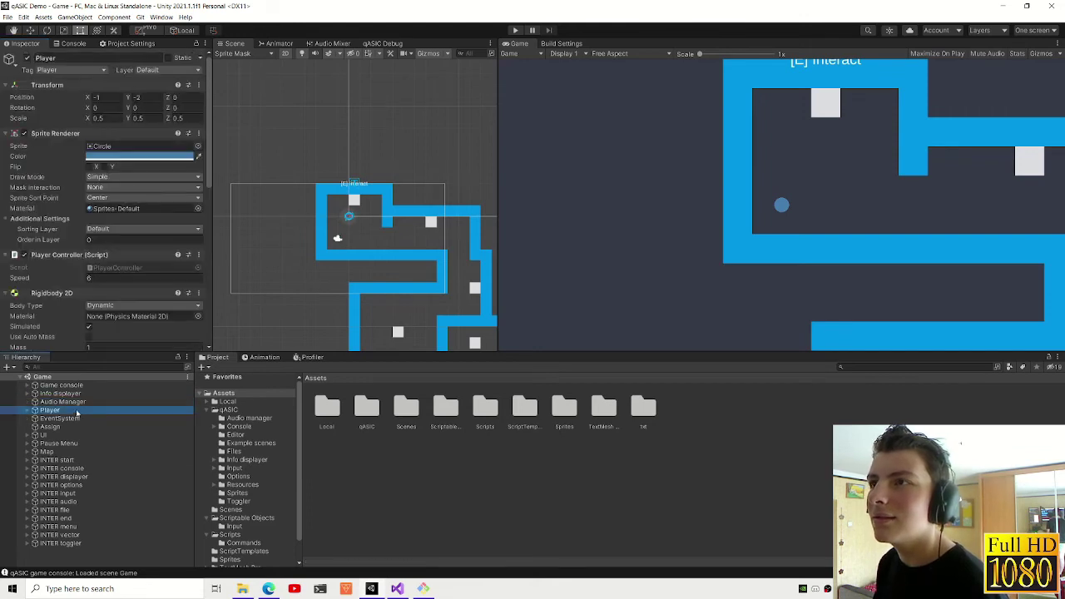
left_click(158, 70)
left_click(167, 130)
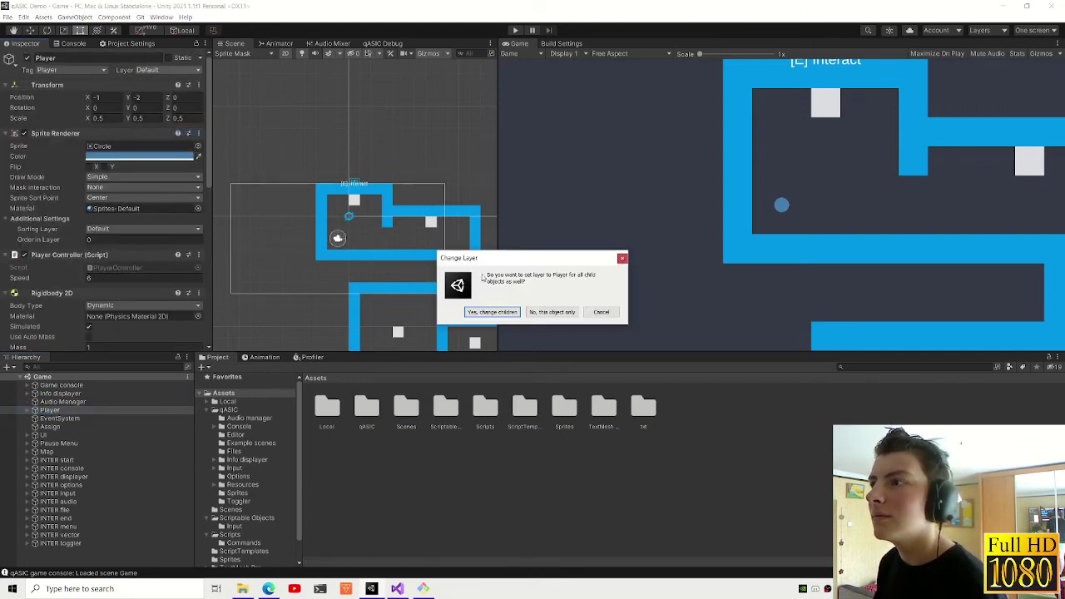
- Apply the Player layer to the children too and paste LayerMask.NameToLayer("Player") into line 33
left_click(493, 312)
left_click(399, 588)
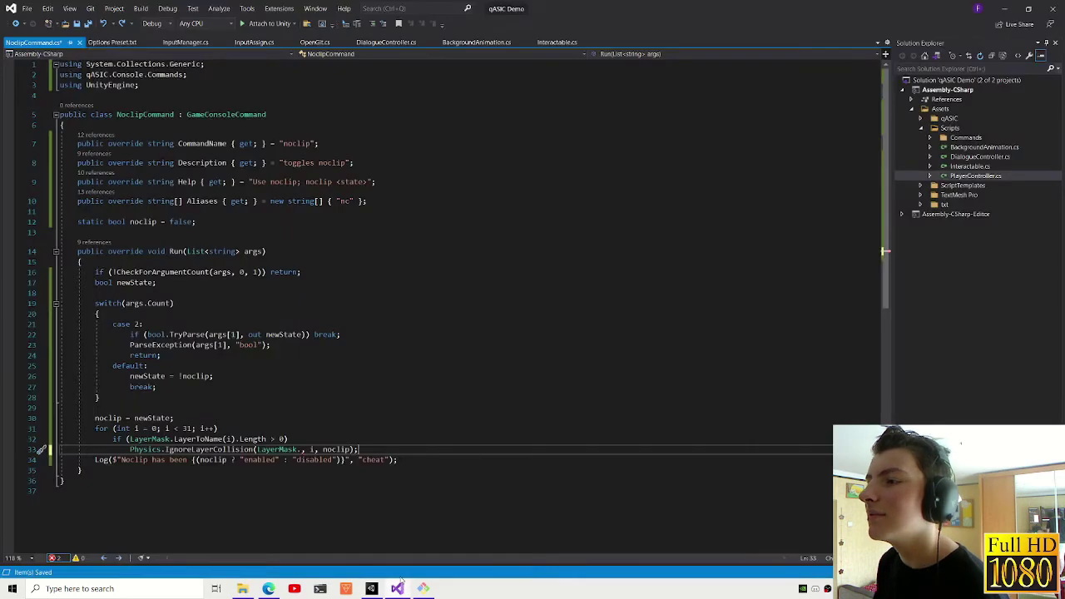
mouse_move(306, 450)
type("NameToLayer(\"Player\")")
key("alt+Tab")
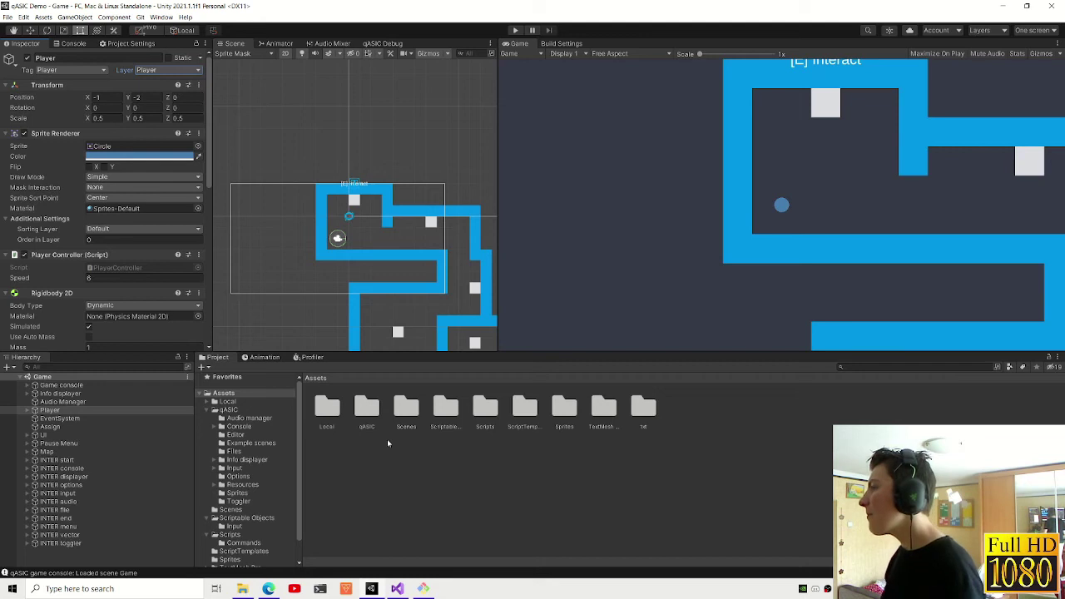
- Start Play mode and check that the Console key binding works in the Options bindings list
key("ctrl+p")
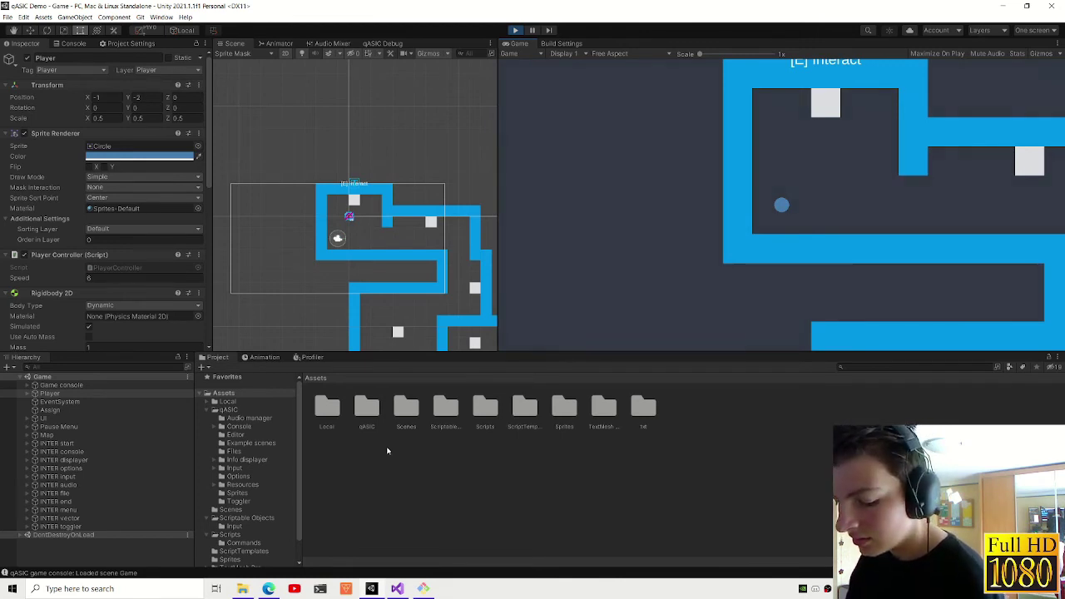
key("Escape")
left_click(528, 299)
scroll(733, 304, "down", 1)
scroll(773, 283, "down", 1)
scroll(775, 283, "down", 1)
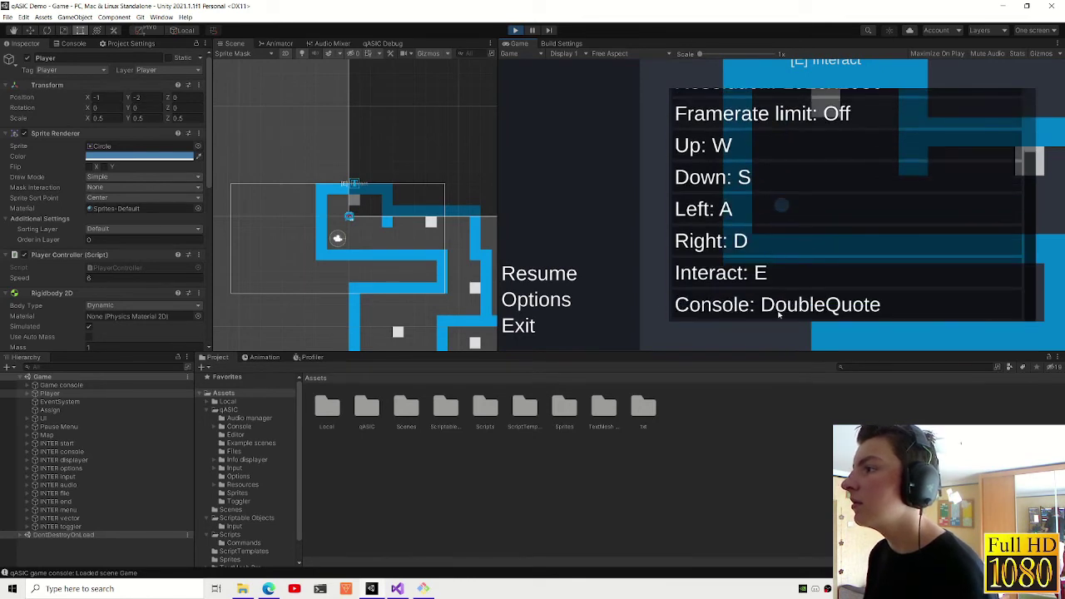
key("grave")
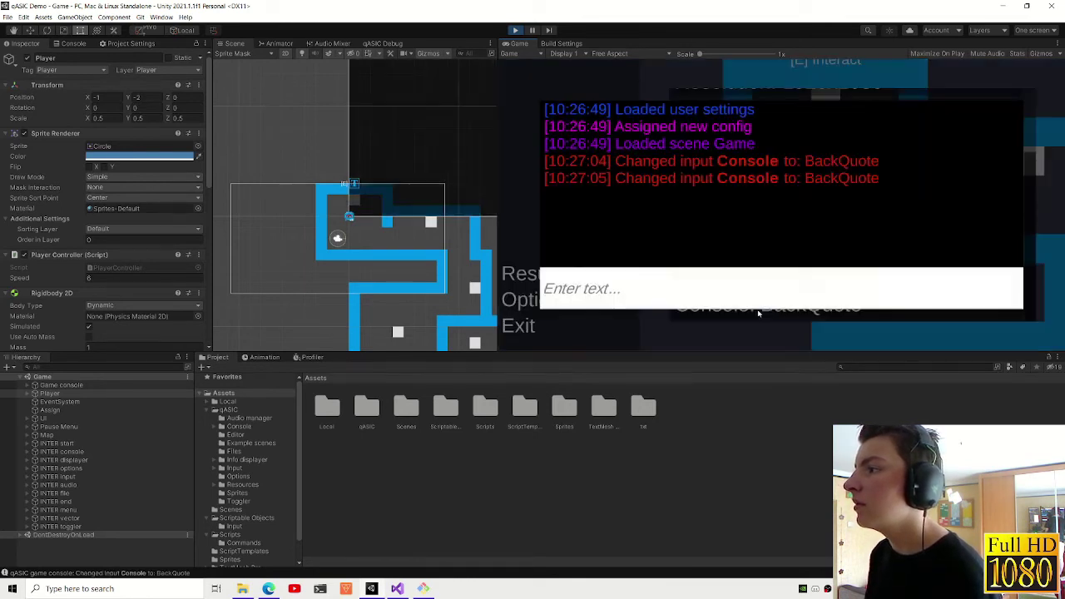
key("grave")
left_click(573, 277)
- Run 'scene garbage' in the in-game console, getting 'Scene garbage does not exist!'
key("grave")
type("sc")
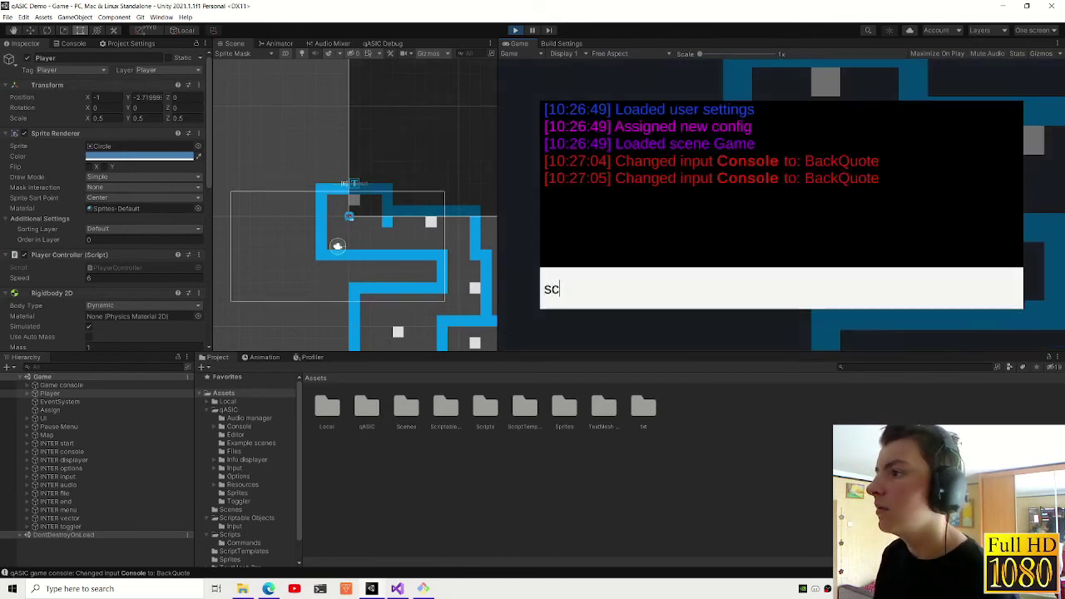
type("ene")
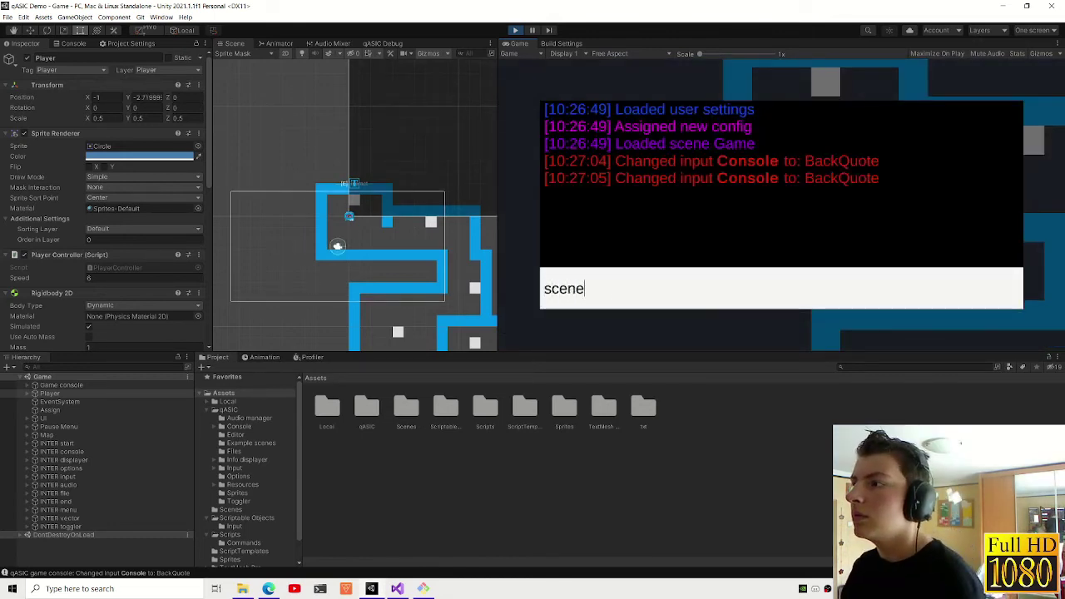
type(" garbage")
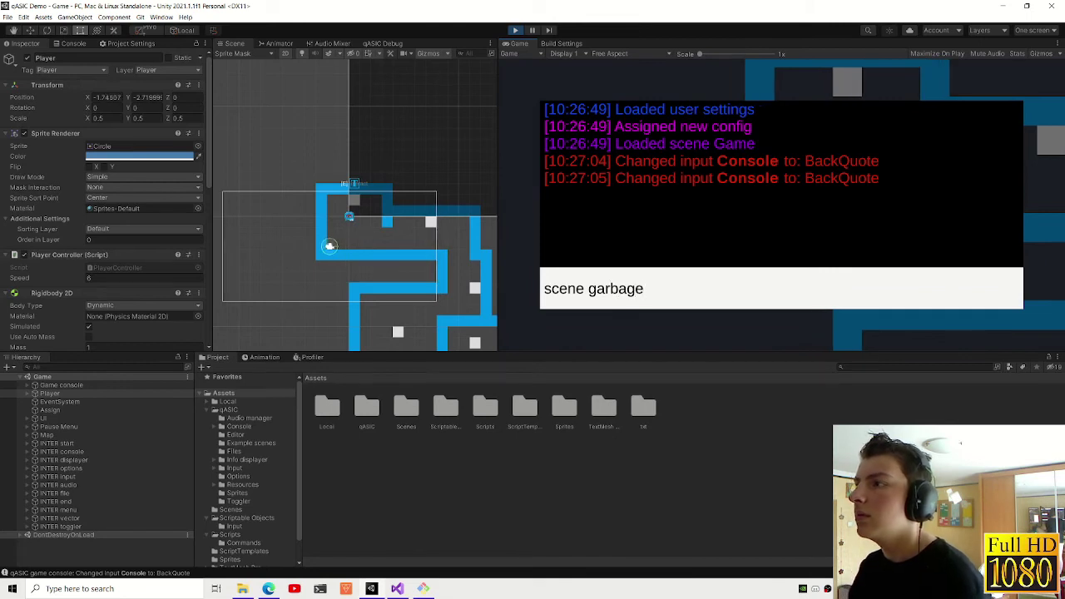
key("Return")
key("grave")
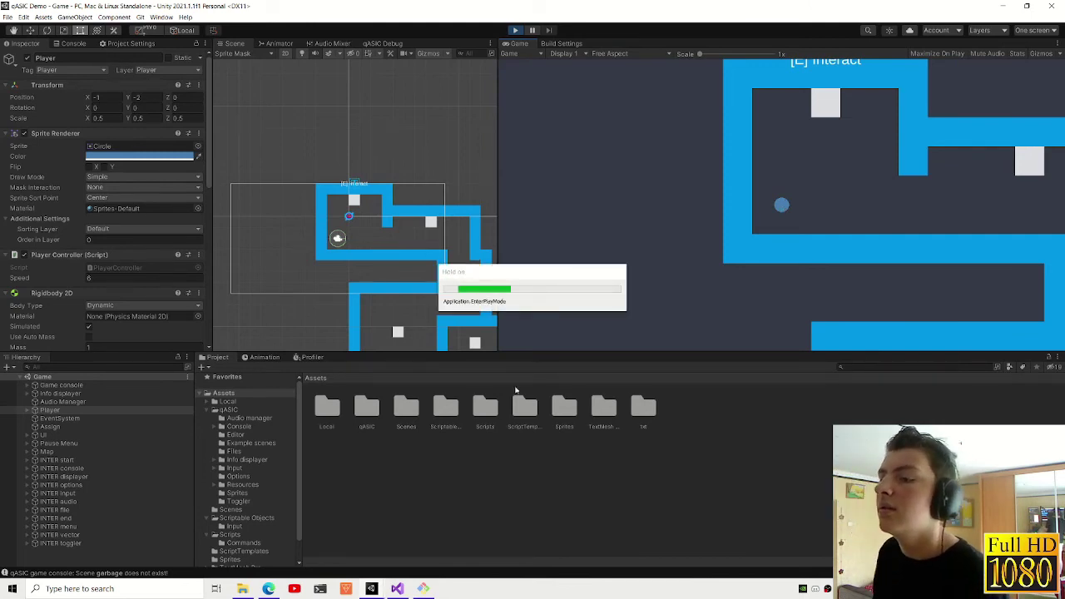
left_click(242, 589)
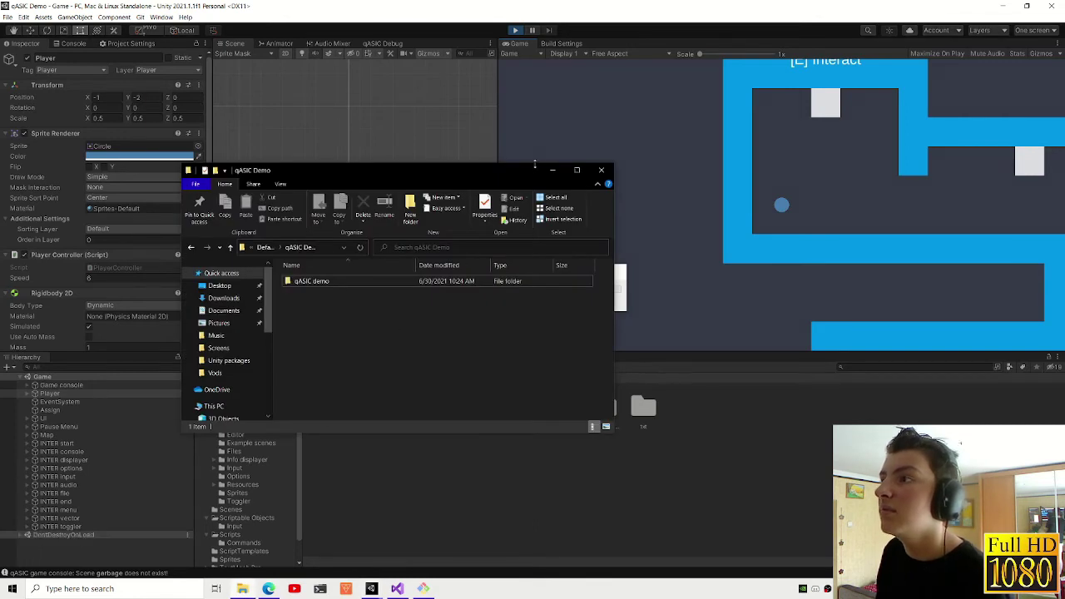
left_click(552, 170)
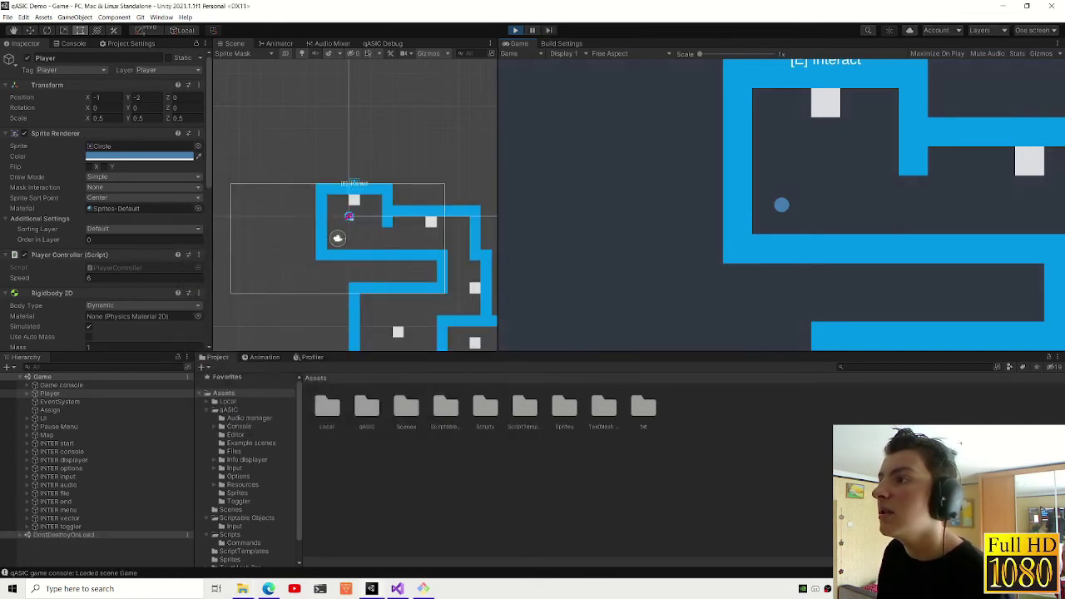
key("e")
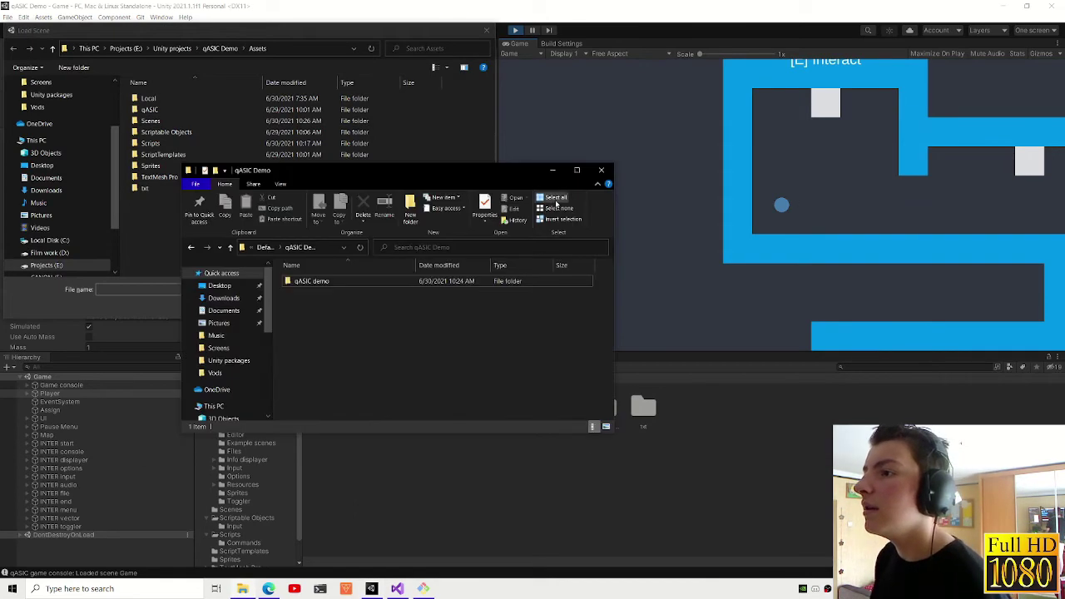
key("alt+Tab")
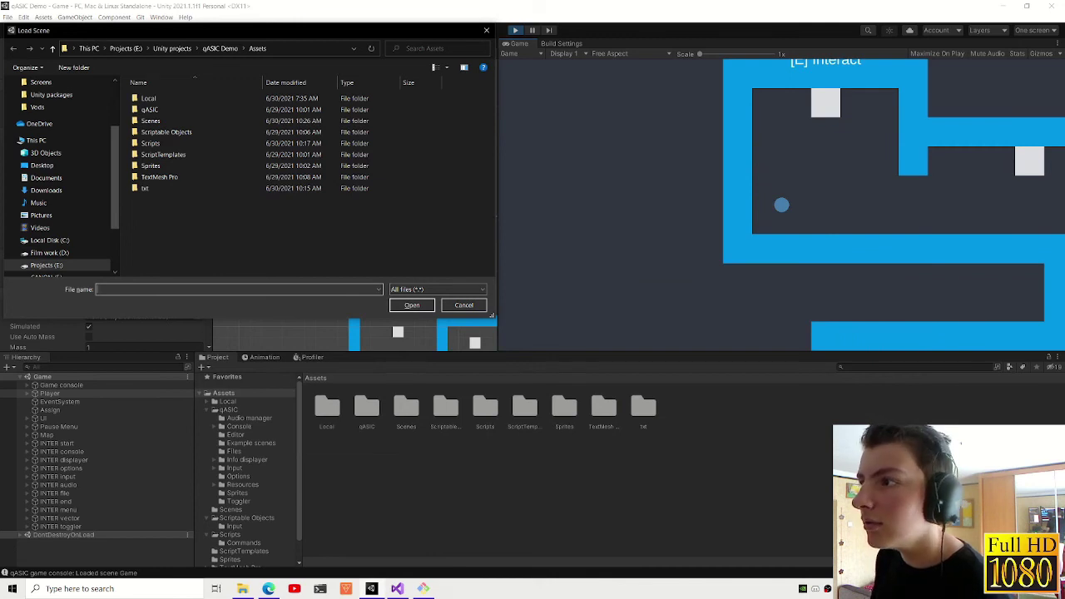
key("alt+Tab")
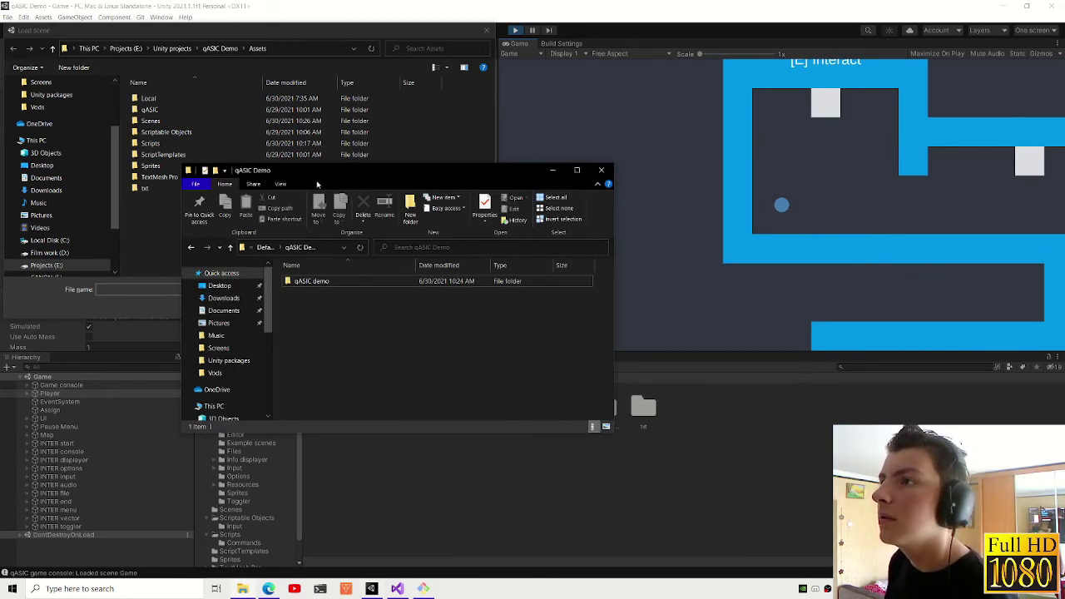
left_click_drag(316, 174, 332, 280)
key("alt+Tab")
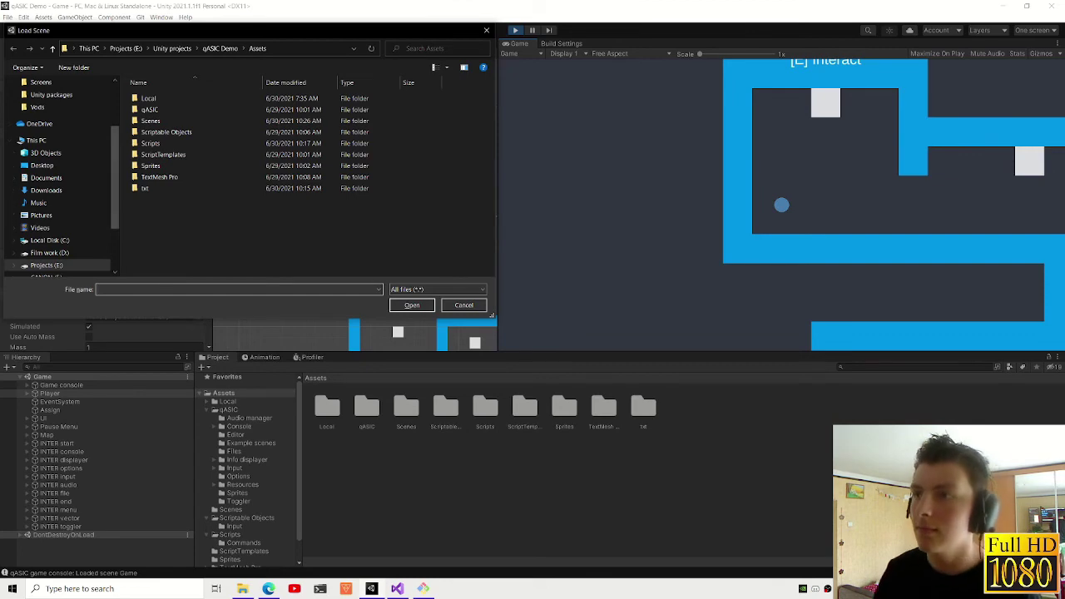
key("alt+z")
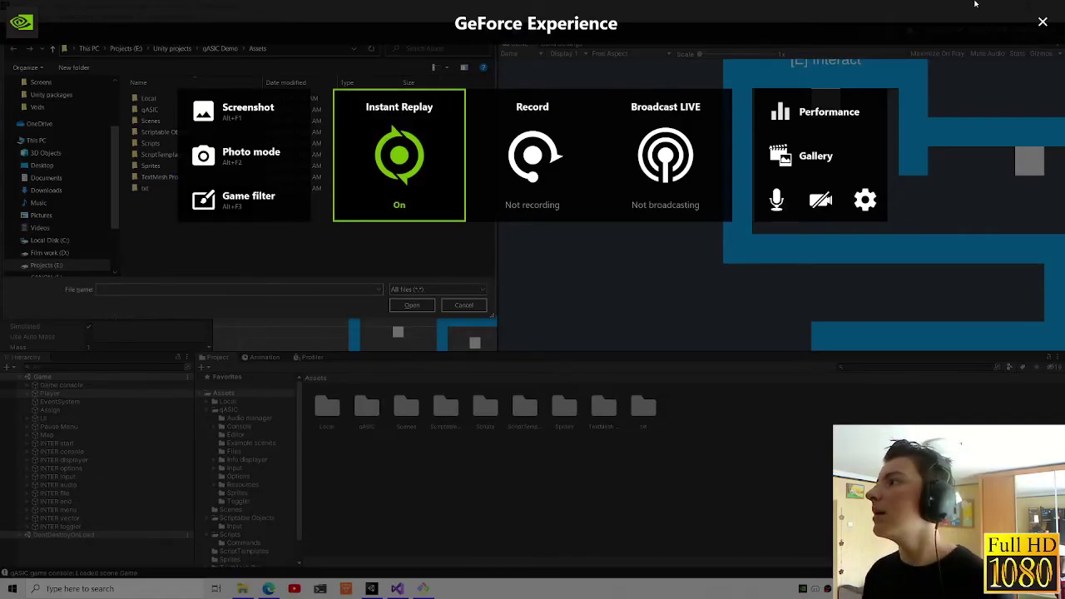
key("alt+z")
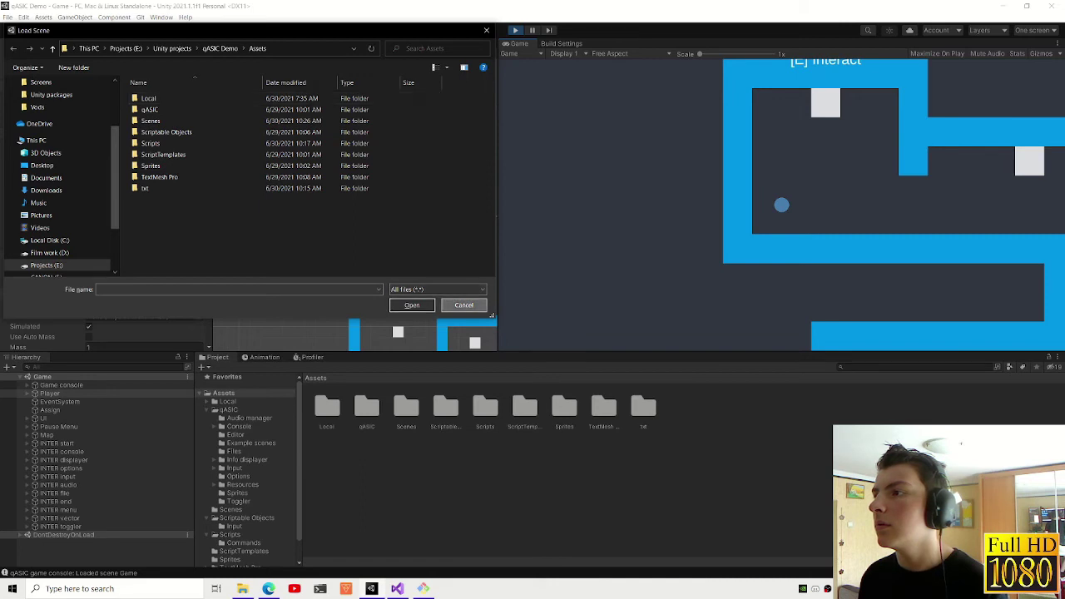
left_click(463, 305)
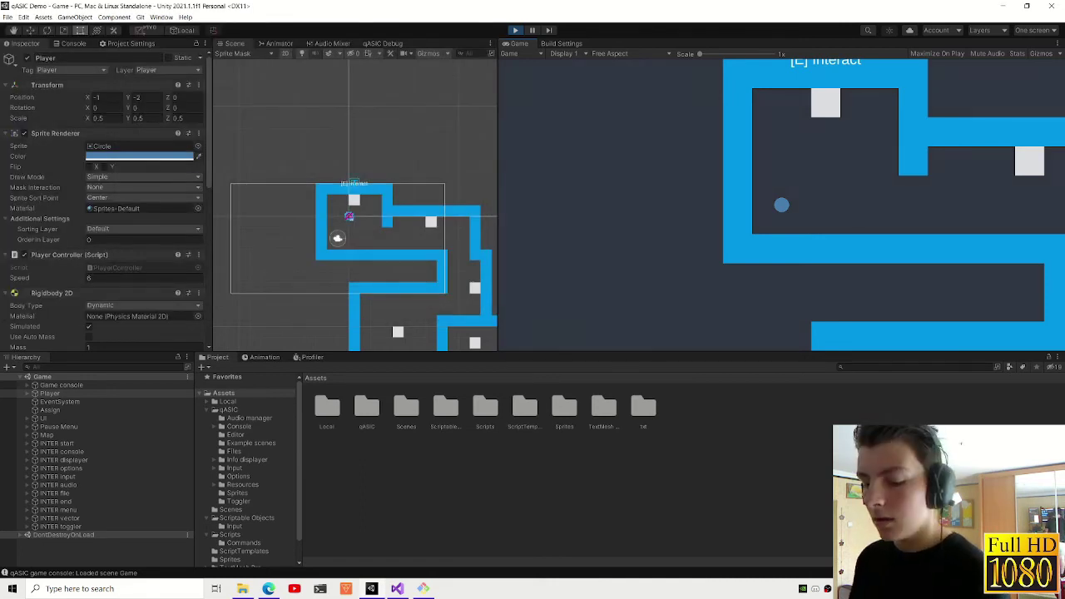
- Move the player right, then rebind the Console key to BackQuote in the pause menu's Options
key("d")
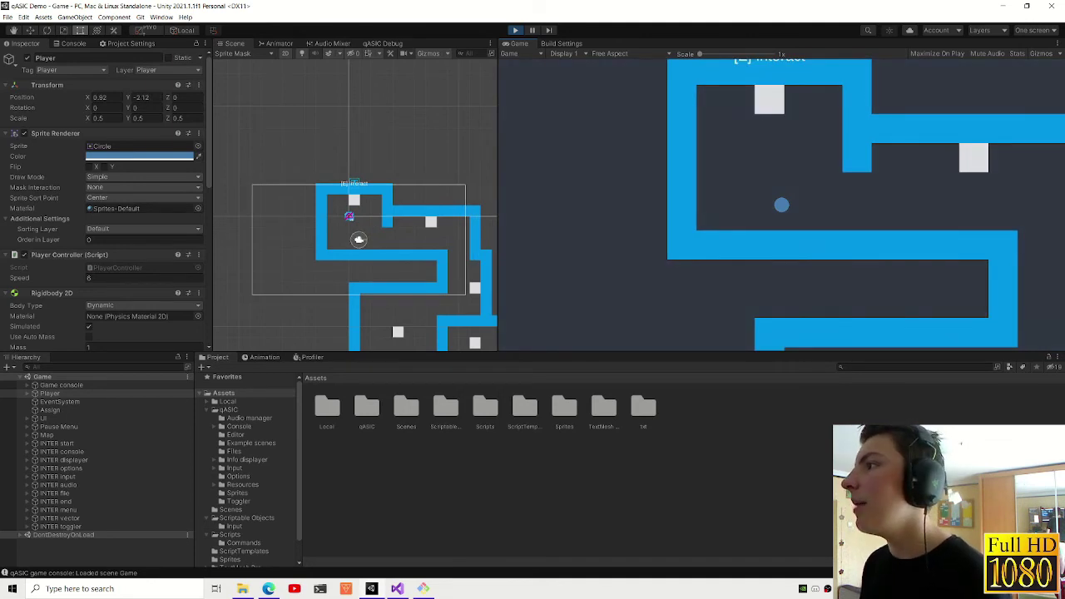
key("Escape")
key("s")
key("Return")
scroll(764, 261, "down", 1)
scroll(764, 261, "down", 3)
key("grave")
key("Escape")
- Enable noclip with 'nc' in the in-game console, then change line 33 to Physics2D in Visual Studio
key("grave")
type("nc")
key("Return")
key("grave")
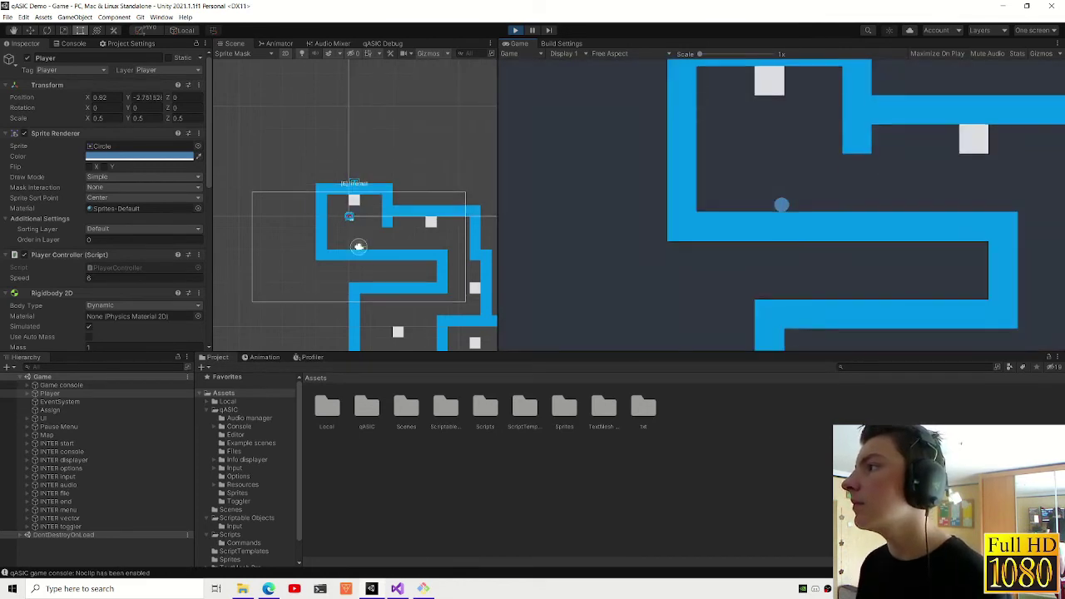
key("d")
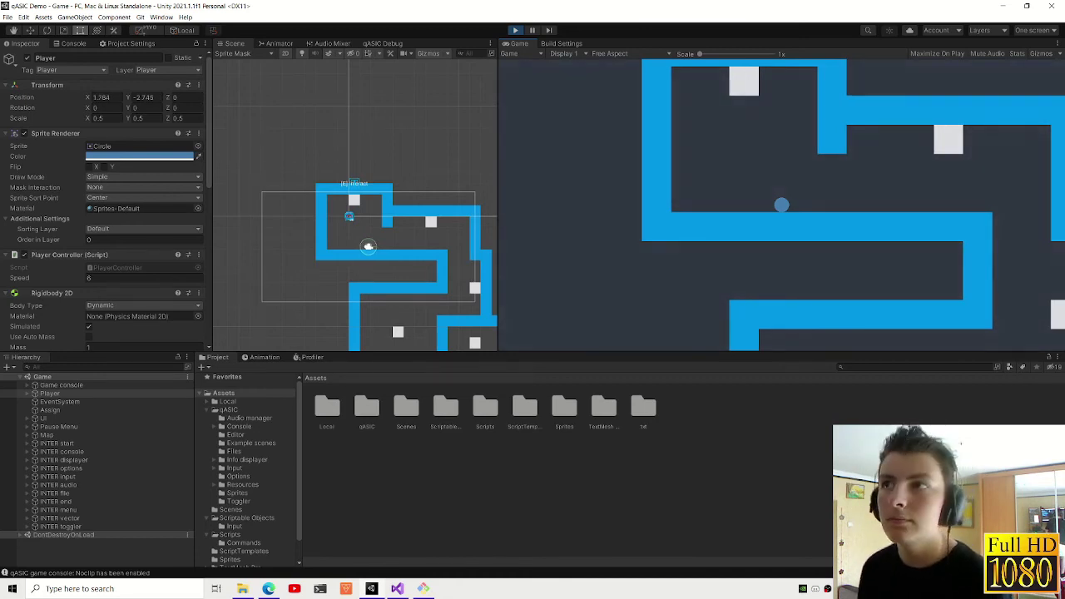
left_click(399, 586)
type("2D")
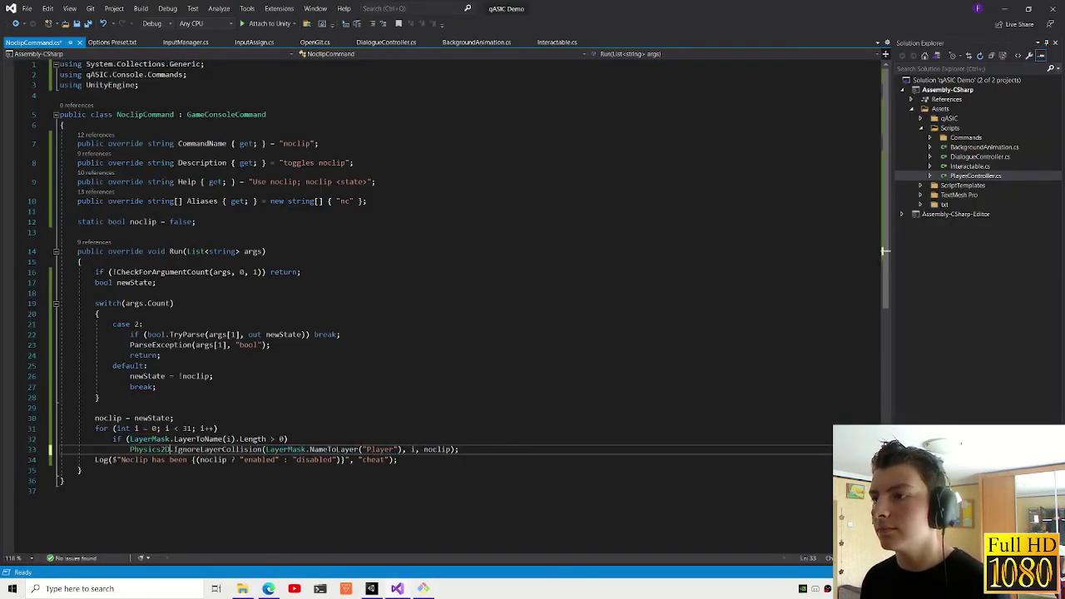
- Save NoclipCommand.cs with the Physics2D change and go back to Unity
key("ctrl+s")
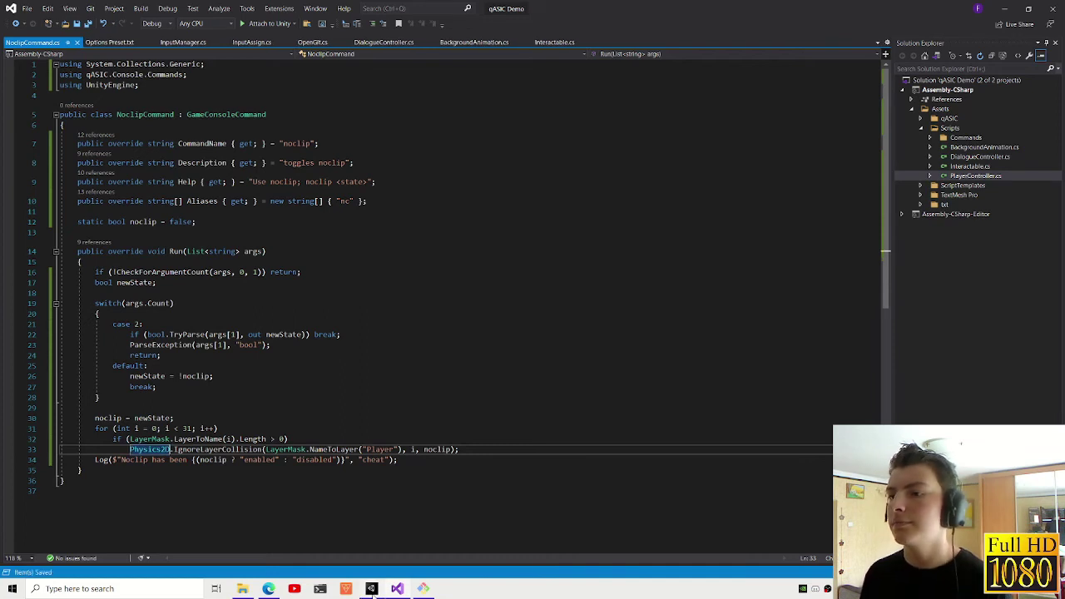
left_click(372, 588)
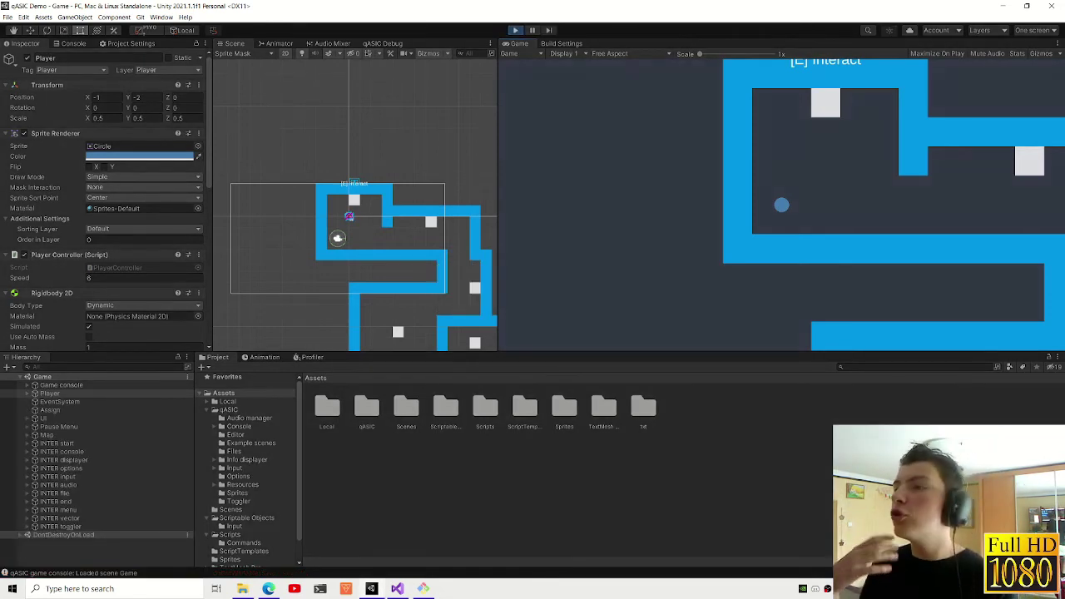
- Rebind the Console key to BackQuote in the in-game Options menu
key("Escape")
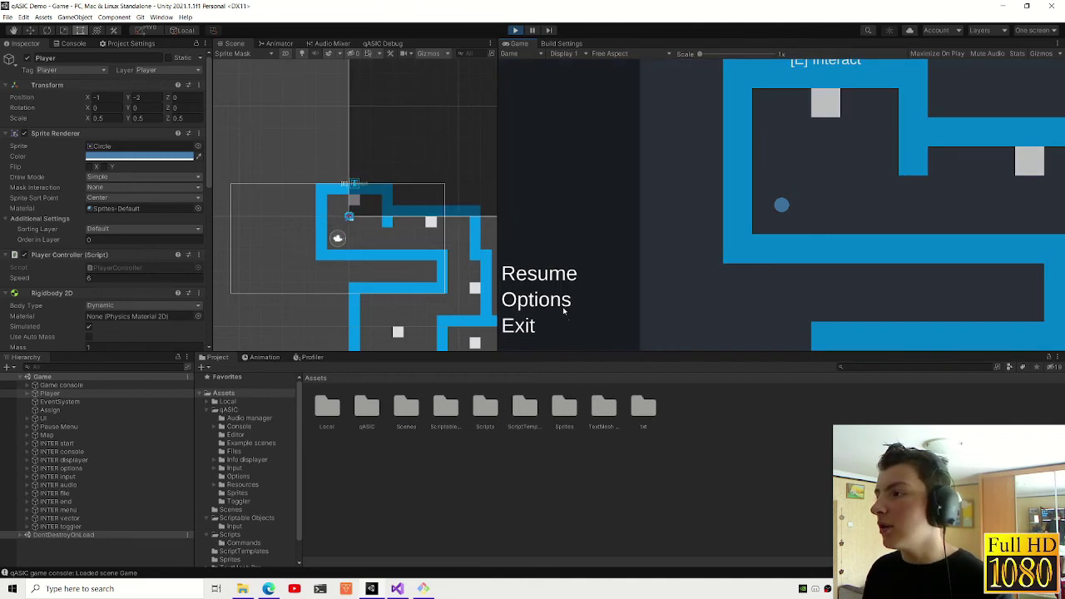
left_click(564, 310)
scroll(828, 262, "down", 3)
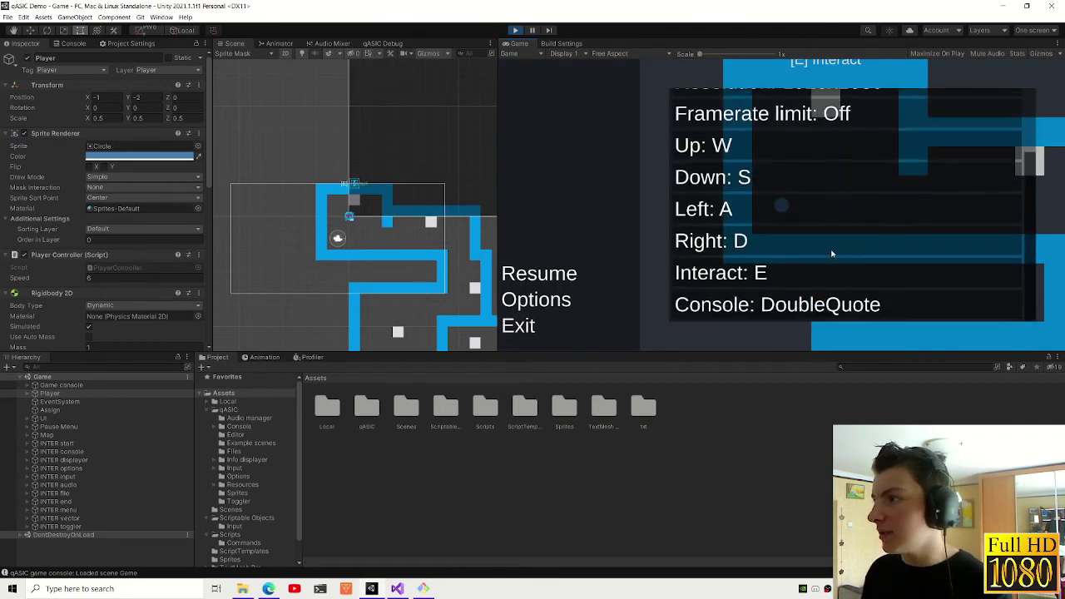
left_click(800, 309)
key("grave")
left_click(537, 275)
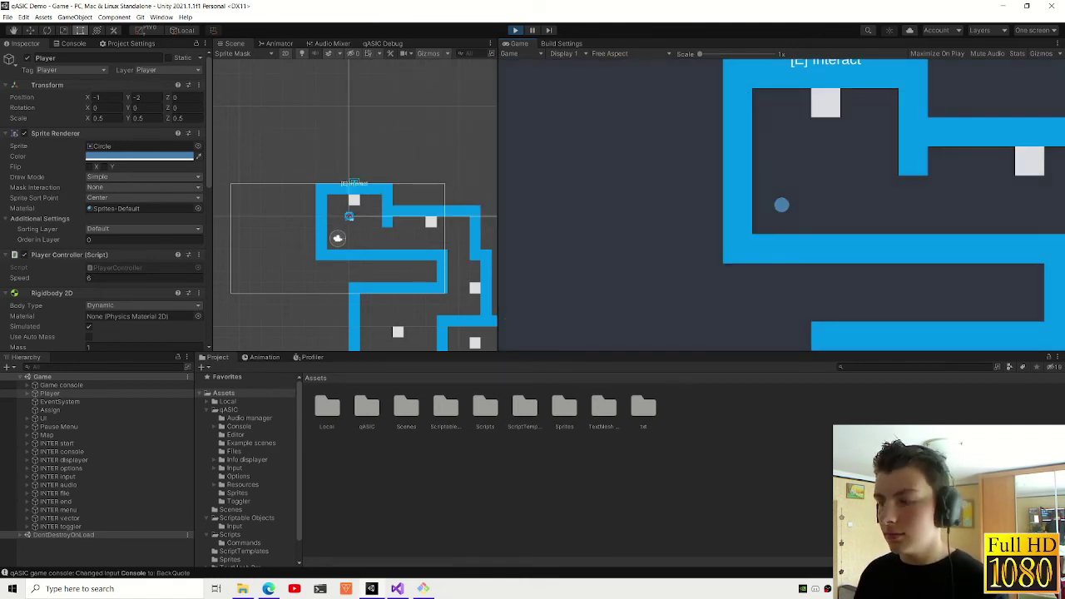
- Open the in-game console and run 'nc' to enable noclip
key("grave")
type("bnc")
key("BackSpace")
type("nc")
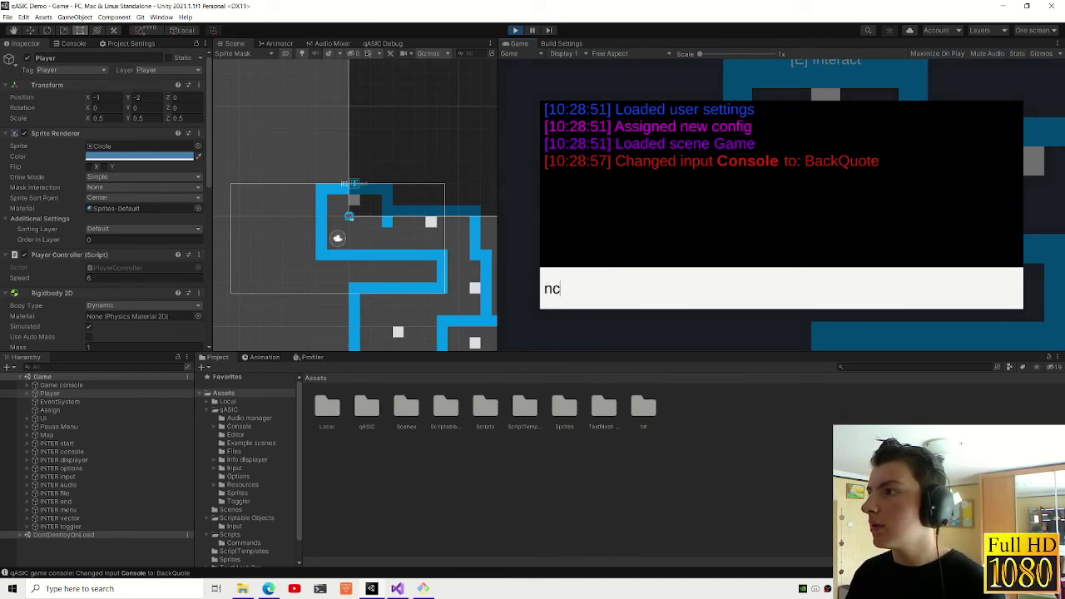
key("Return")
- Fly the player through the maze walls and back to the starting room, then stop Play mode
key("w")
key("d")
key("w")
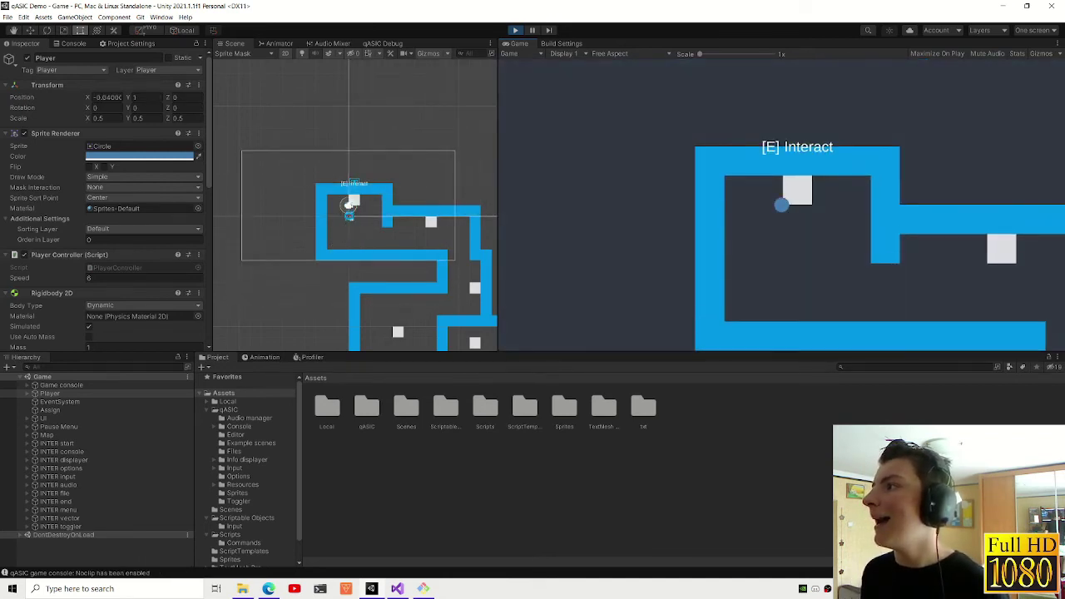
key("d")
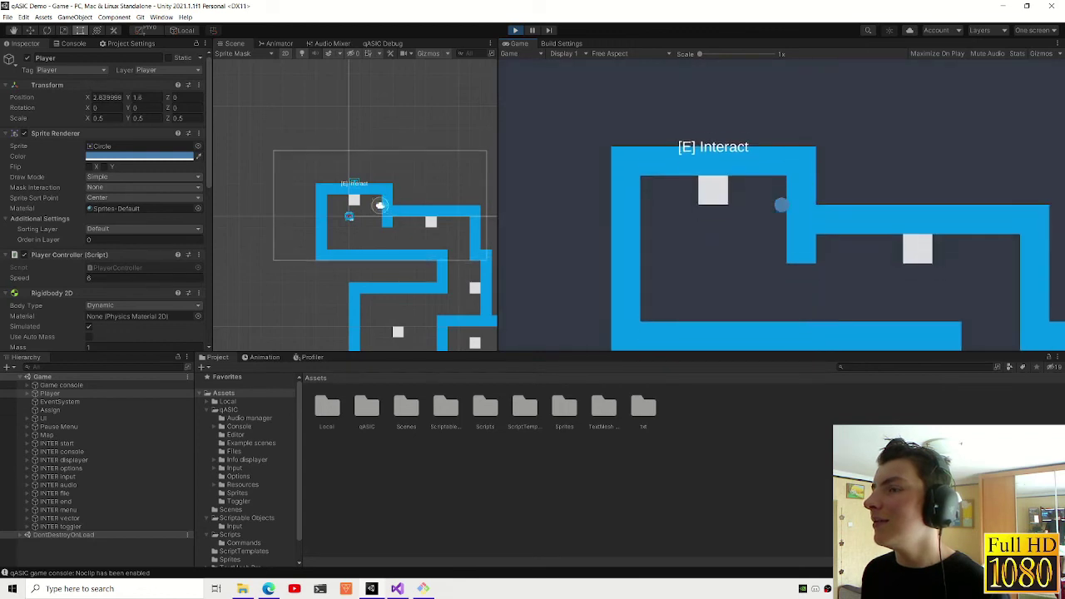
key("s")
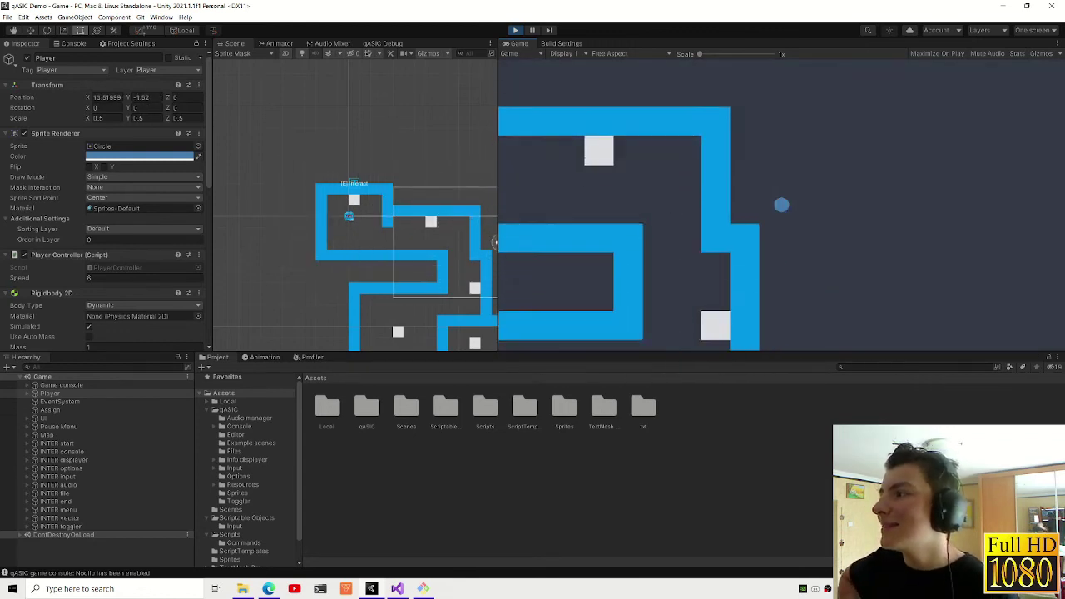
key("d")
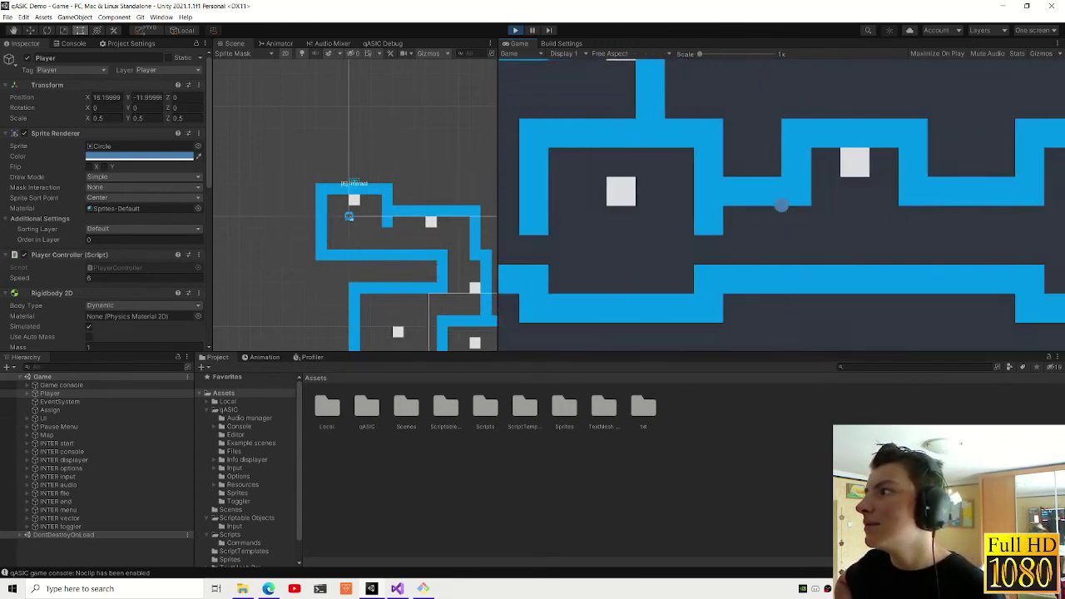
key("w")
key("a")
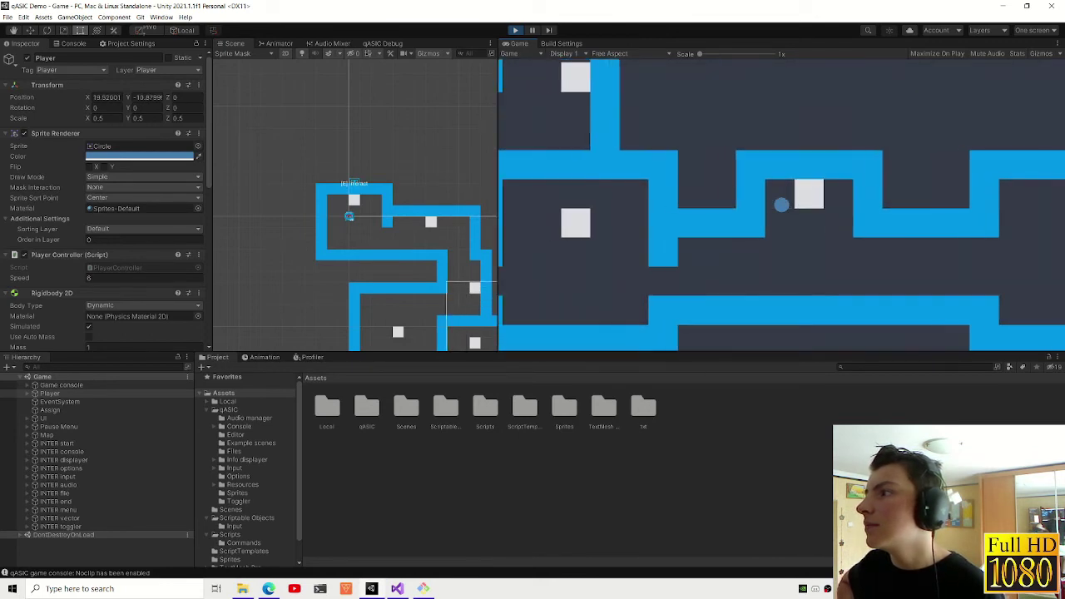
key("a")
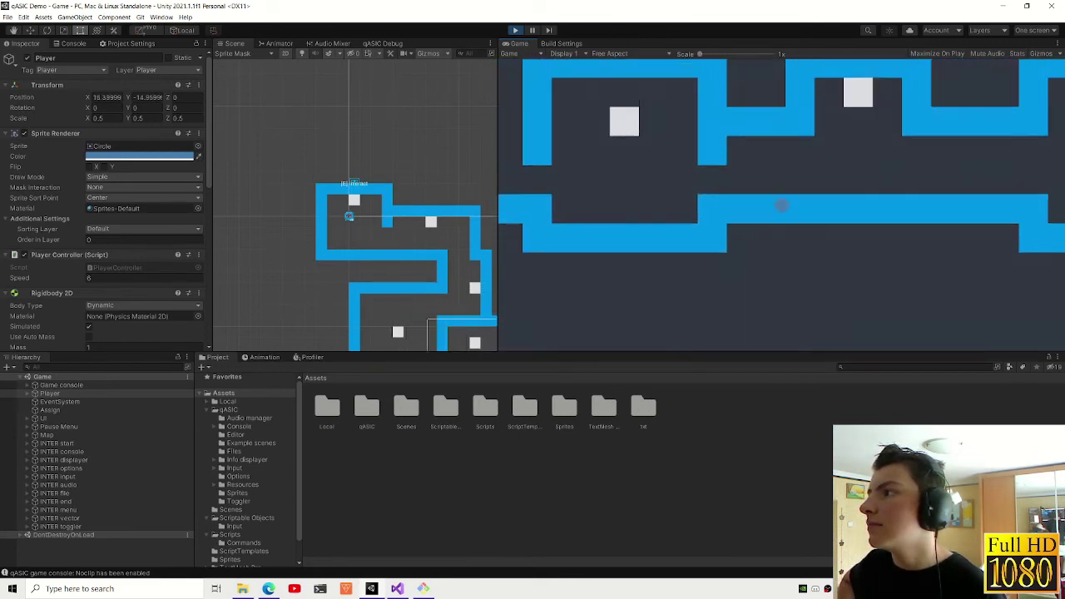
key("w")
key("a")
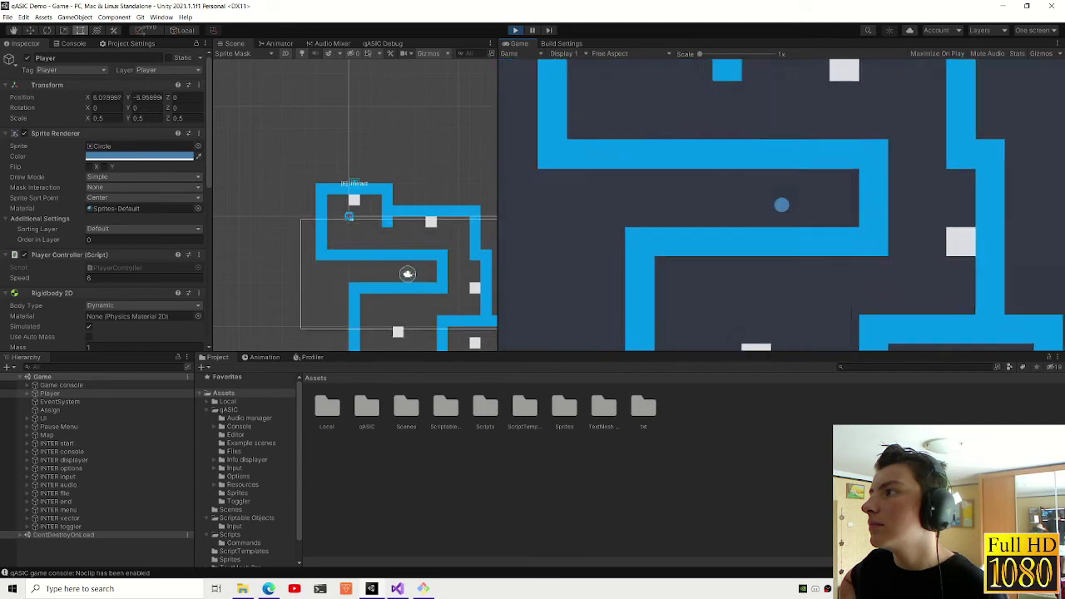
key("w")
key("a")
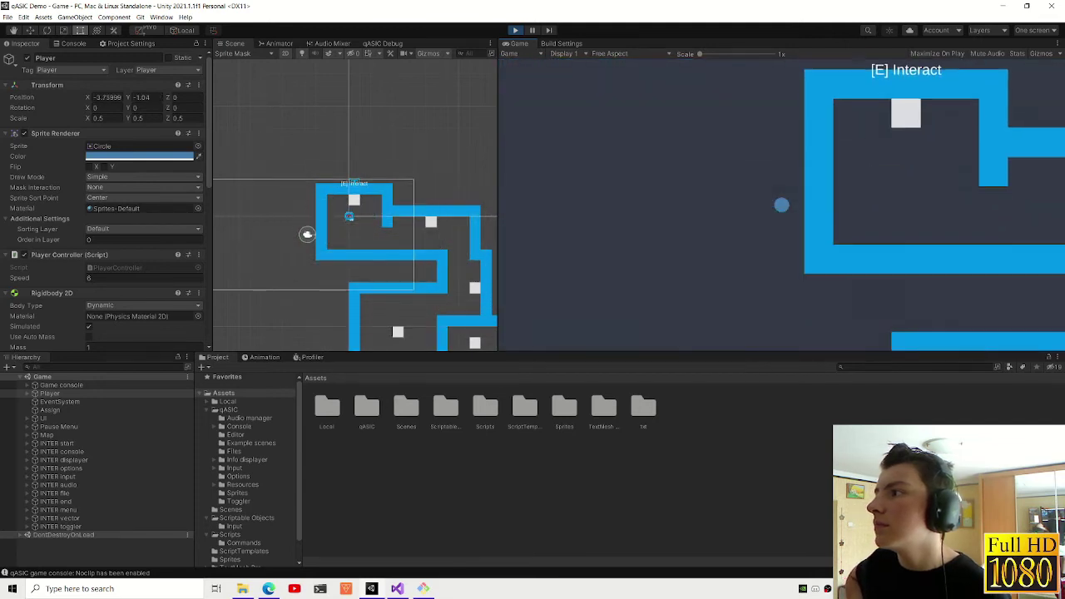
key("s")
key("ctrl+p")
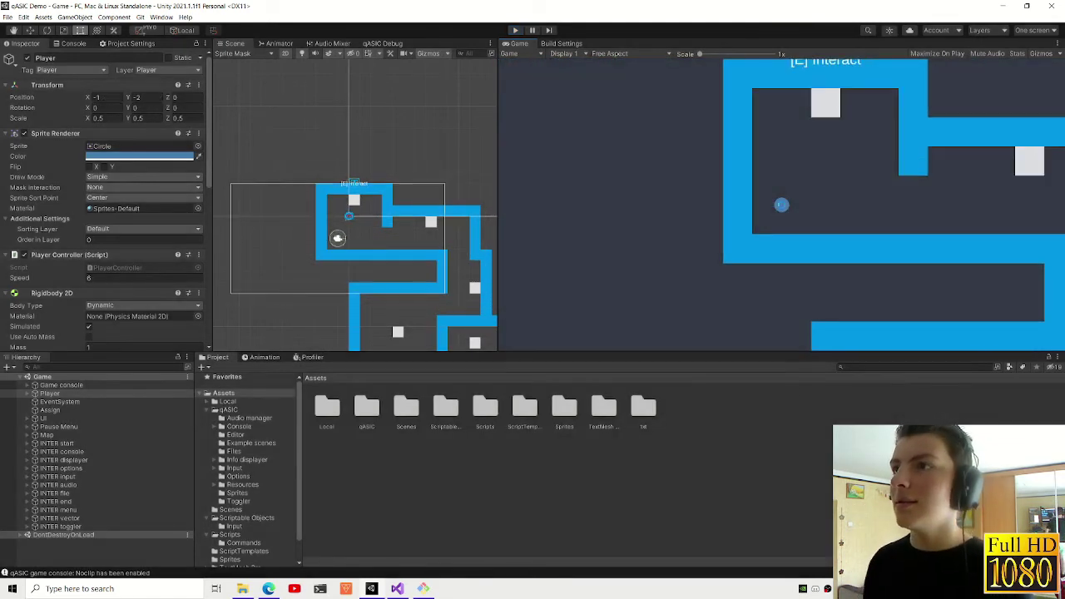
key("alt+Tab")
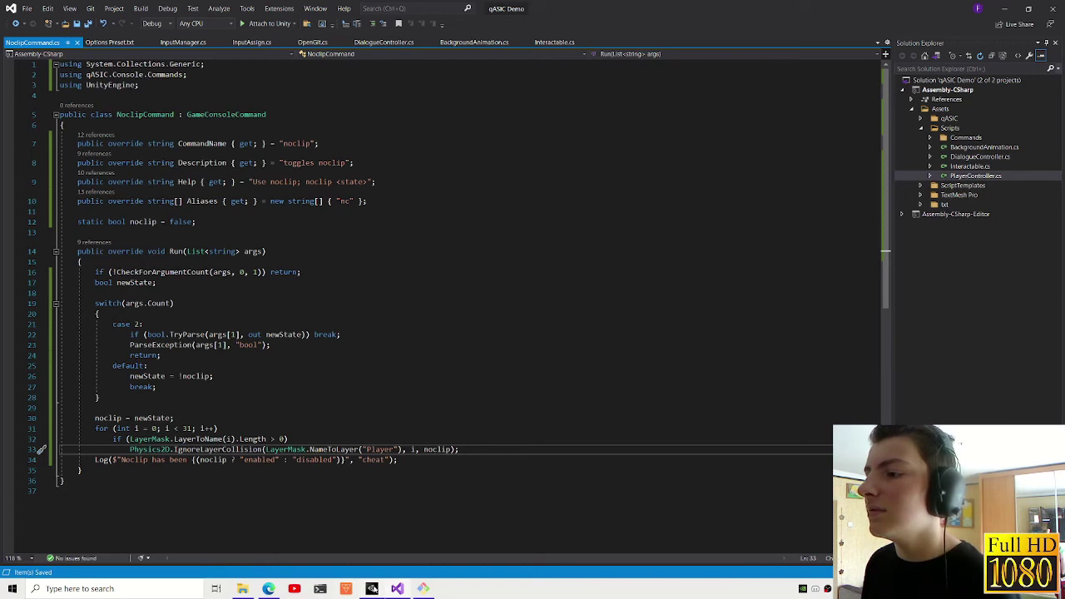
- Bring the Git Bash terminal for the qASIC Demo project to the front
key("alt+Tab")
left_click(421, 580)
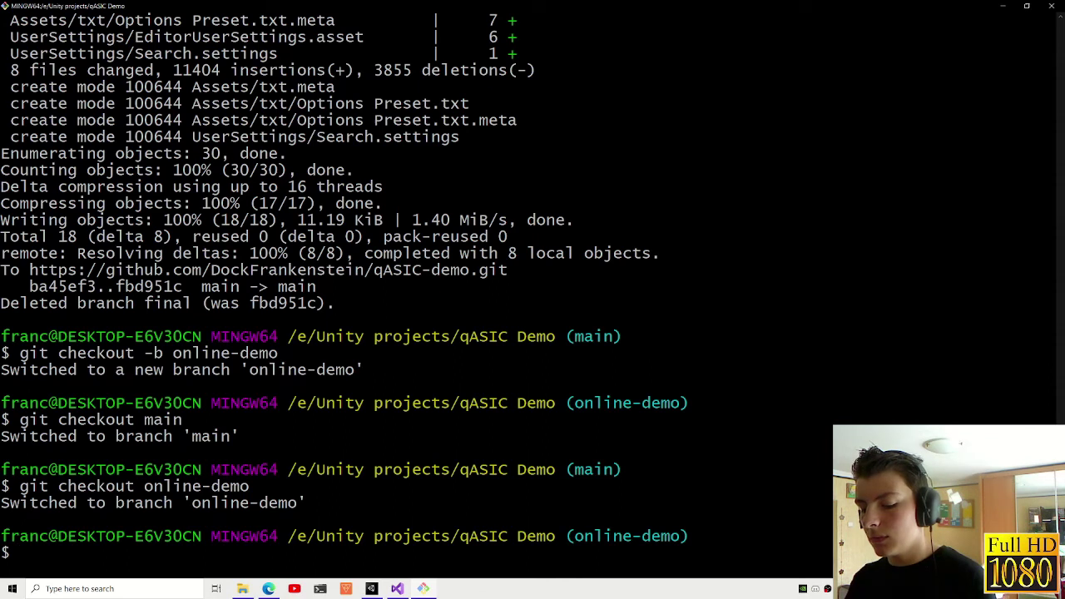
- Run upload online-noclip "Added noclip" to commit the changes and review the output
key("BackSpace")
key("BackSpace")
key("BackSpace")
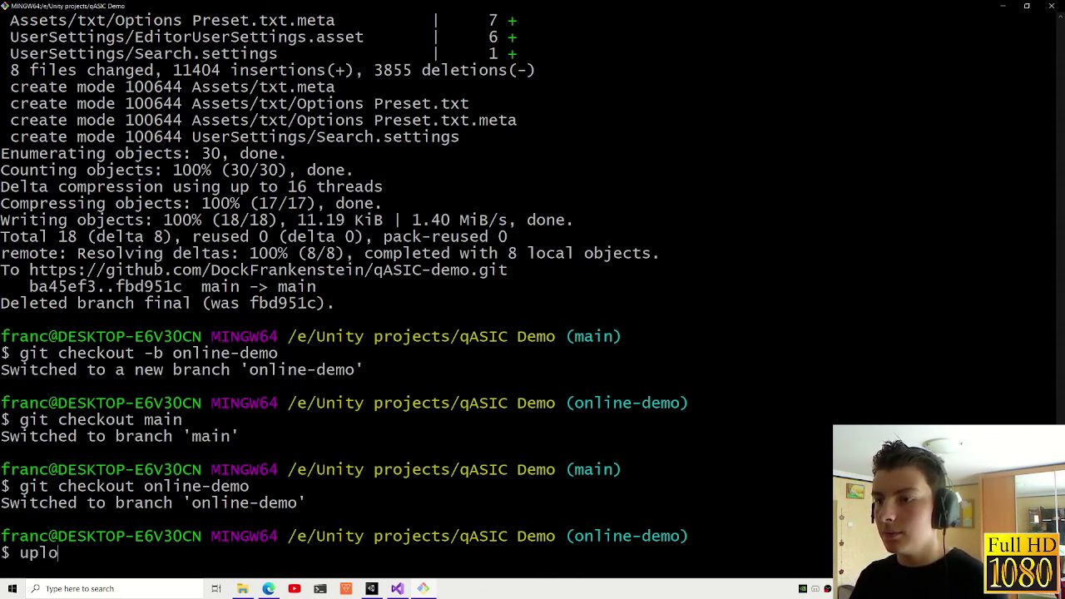
type("ad online-noclip \"Added noclip")
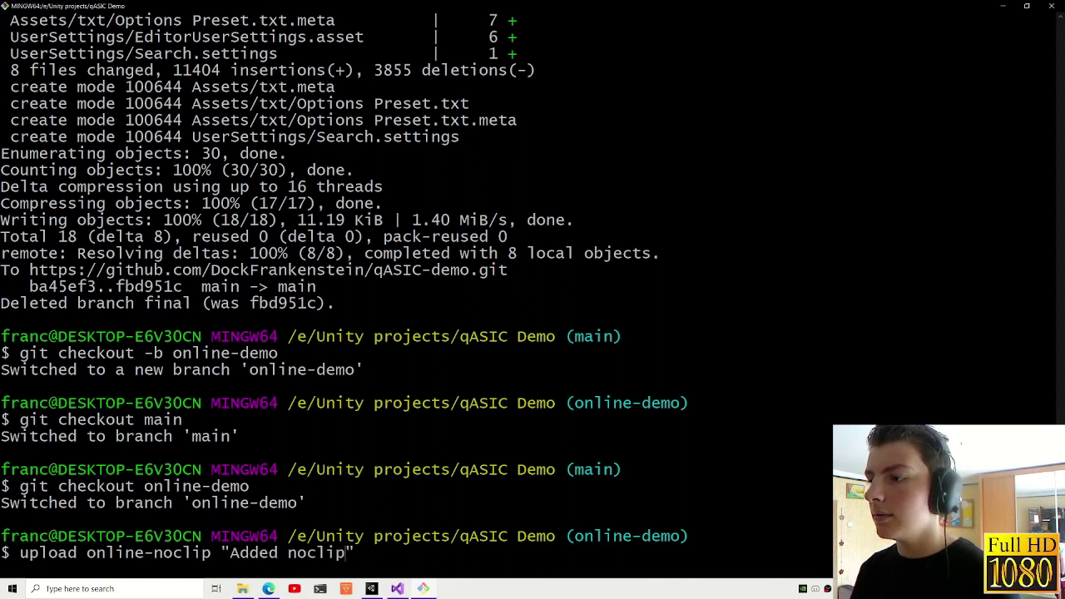
key("Return")
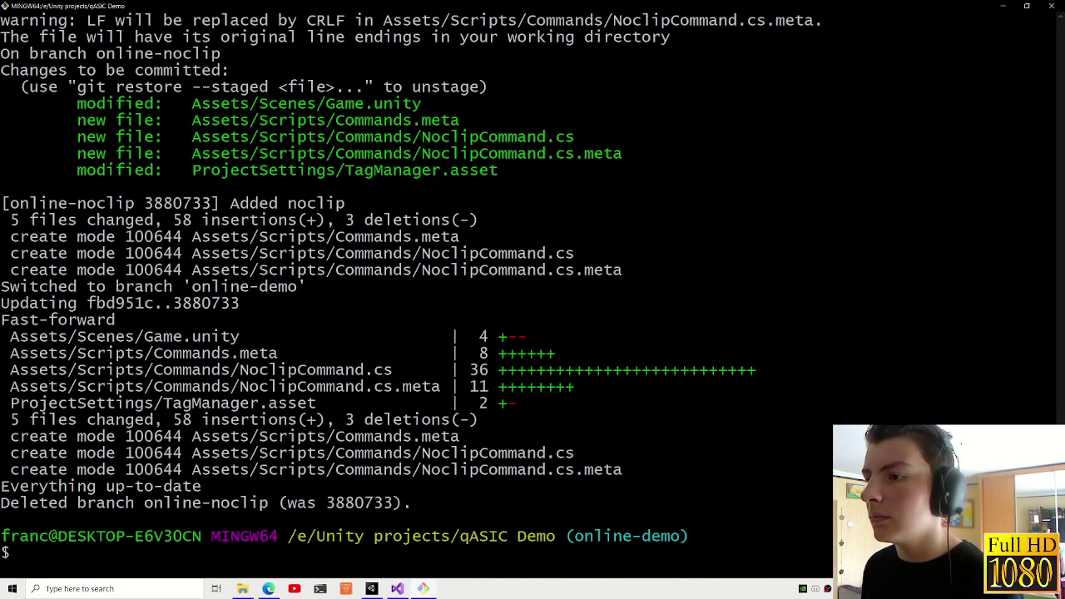
scroll(416, 291, "up", 1)
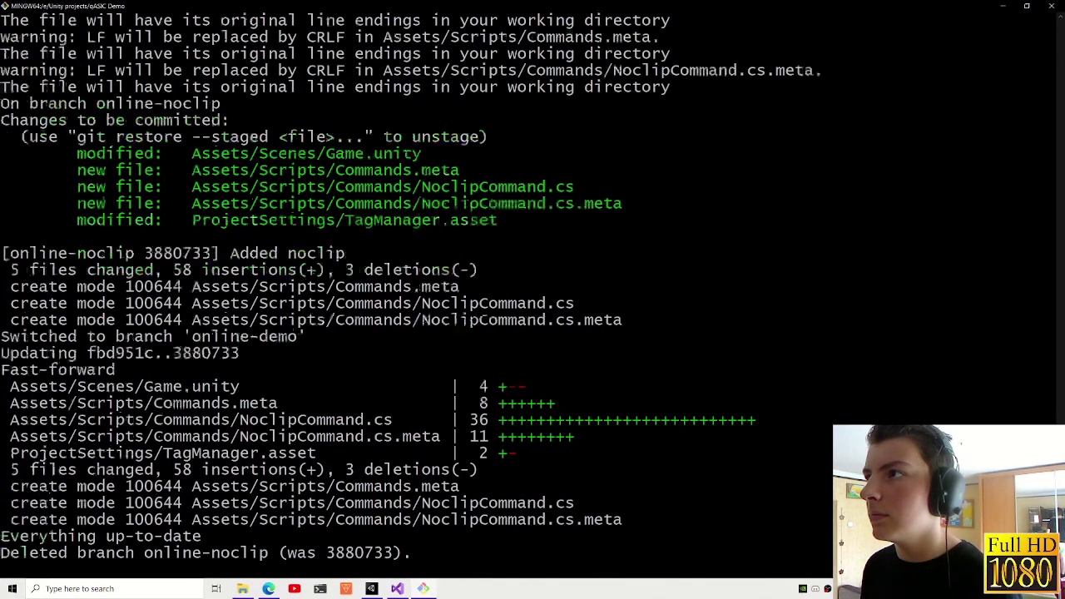
scroll(416, 292, "up", 2)
scroll(416, 292, "up", 3)
scroll(416, 291, "down", 2)
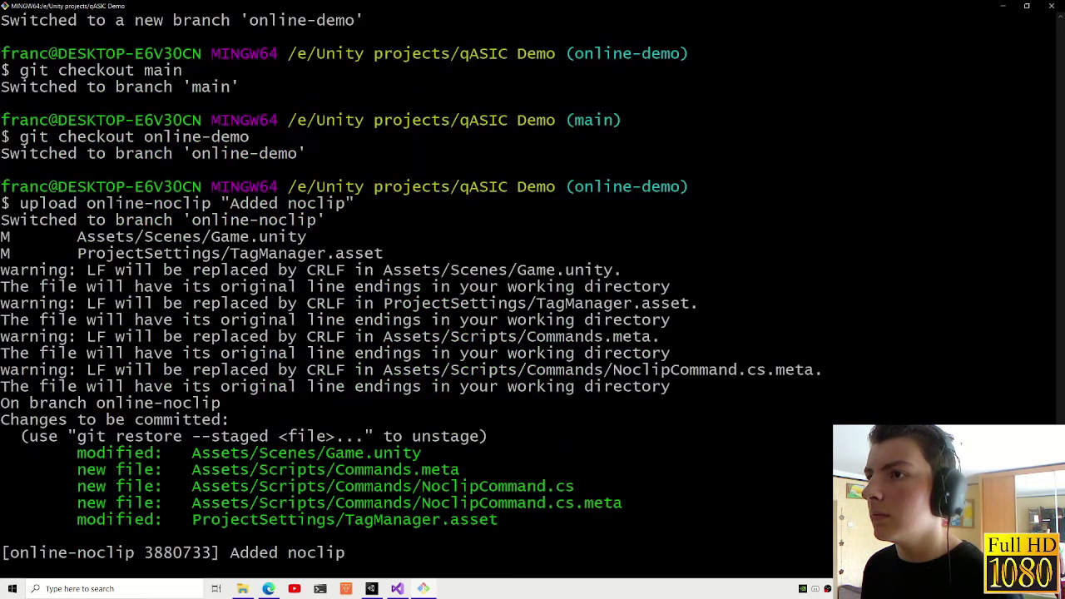
scroll(416, 291, "down", 1)
scroll(416, 291, "down", 2)
scroll(416, 291, "down", 2)
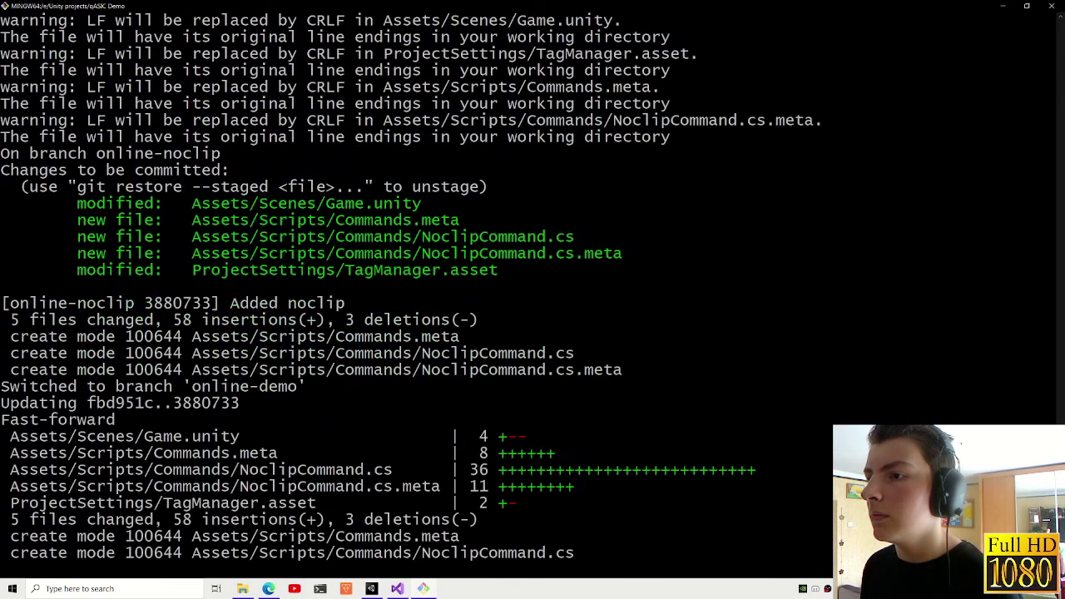
scroll(417, 291, "down", 2)
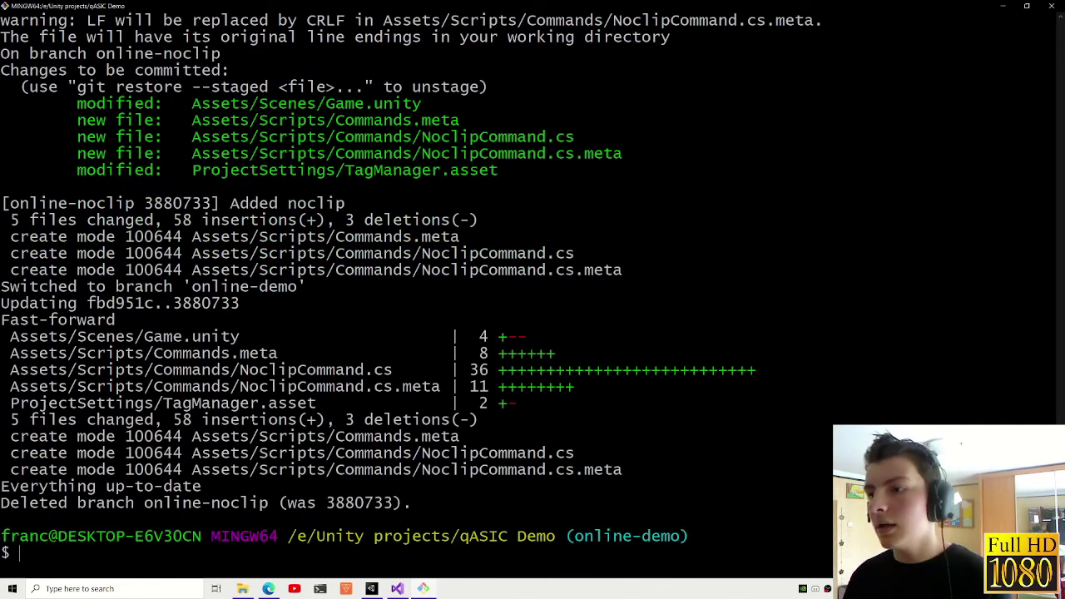
- Check out the main branch with git checkout main and return to Unity
type("git ")
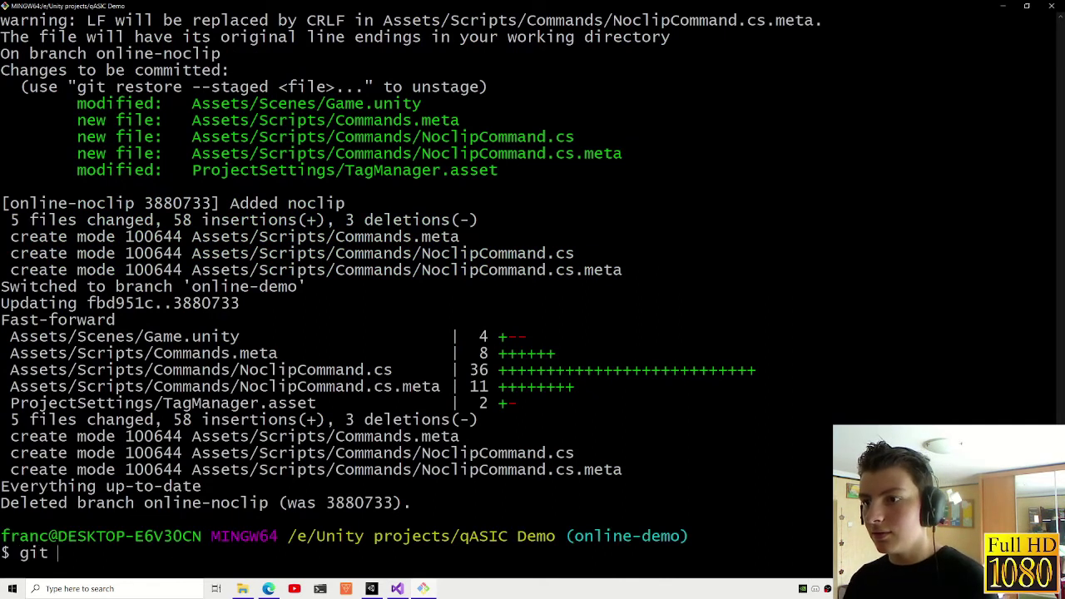
type("checkout main")
key("Return")
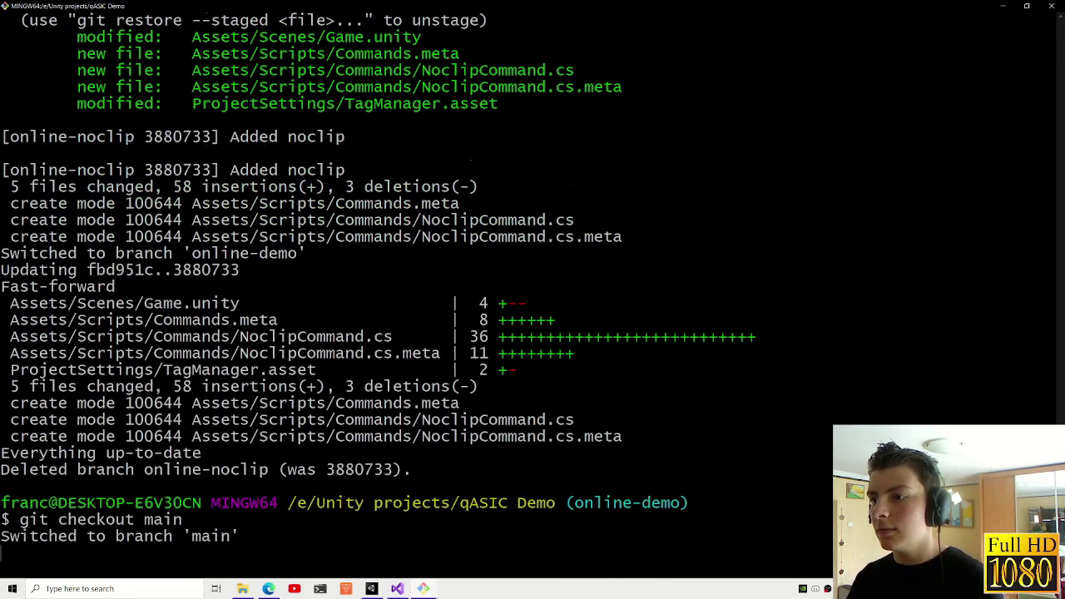
left_click(372, 588)
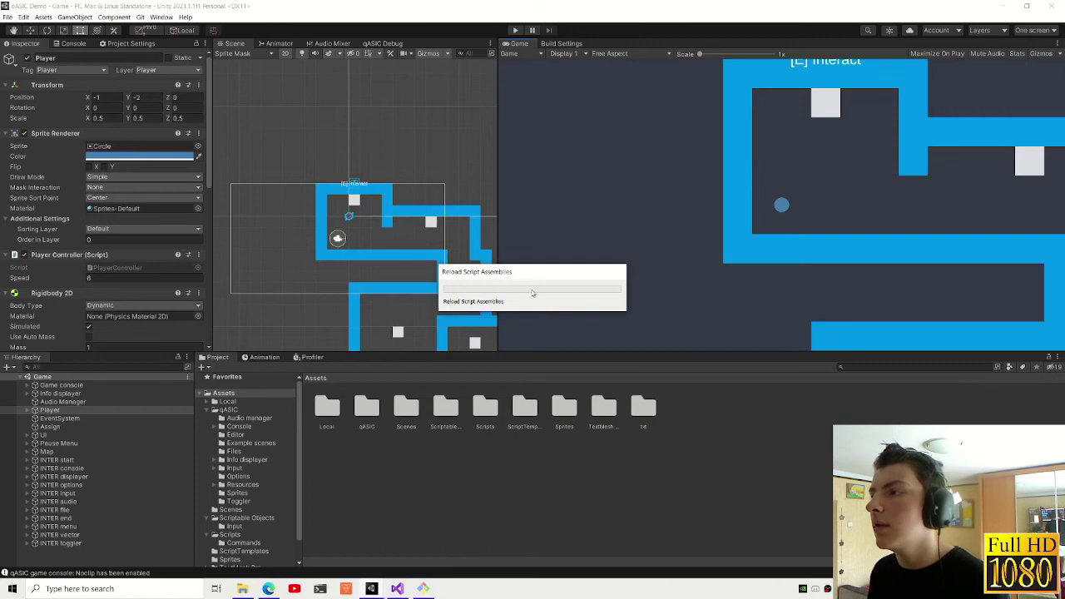
- Reload the externally modified scene in Unity
key("alt+Tab")
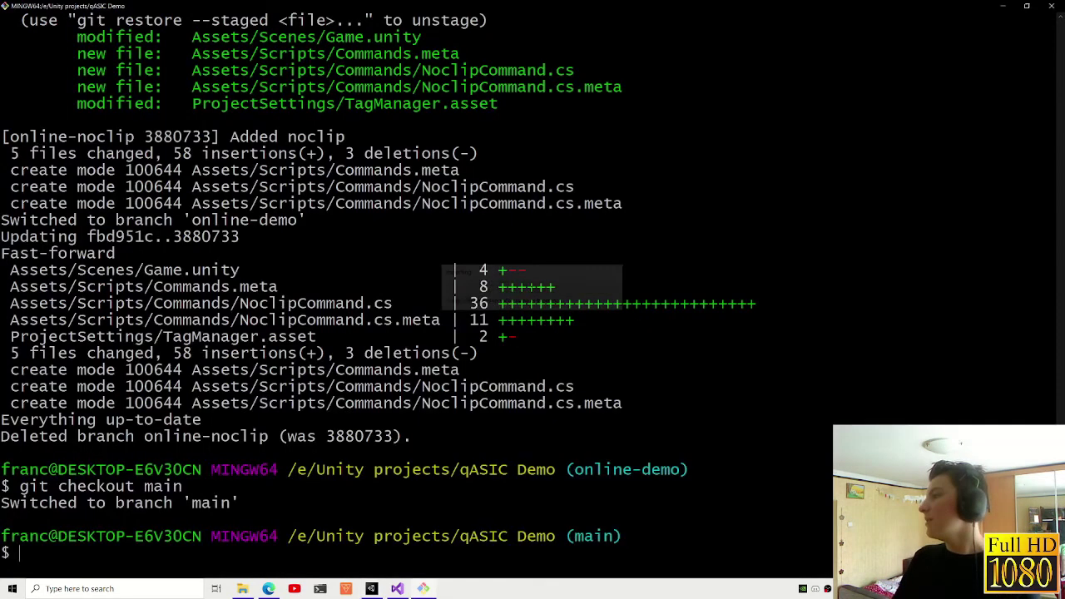
left_click(372, 588)
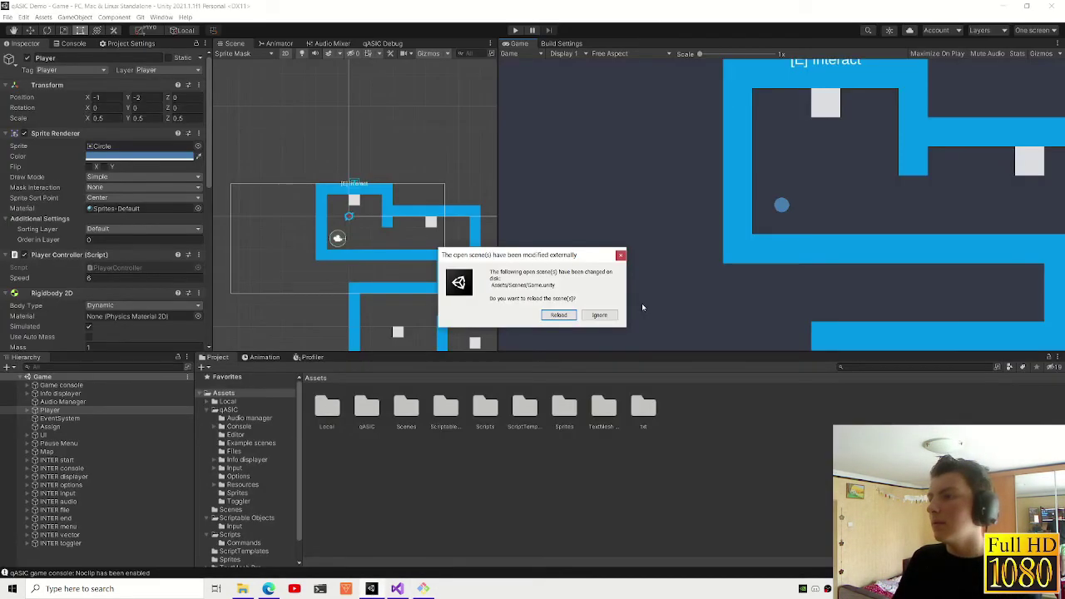
left_click(558, 315)
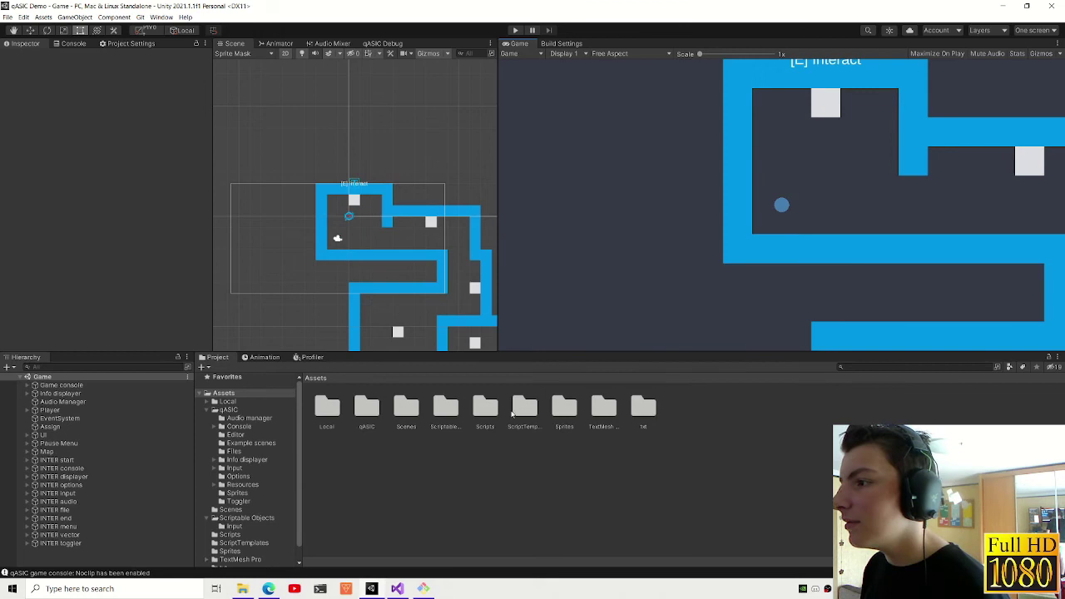
- Open Scriptable Objects > Input and select the Input preset asset
left_click(448, 412)
left_click(487, 412)
left_click(532, 416)
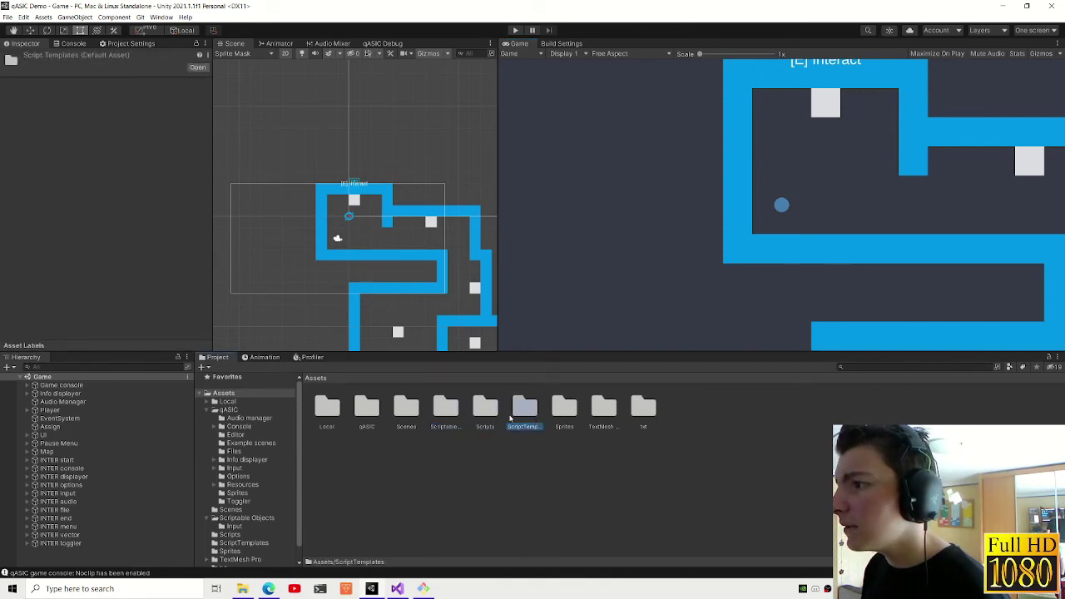
double_click(527, 409)
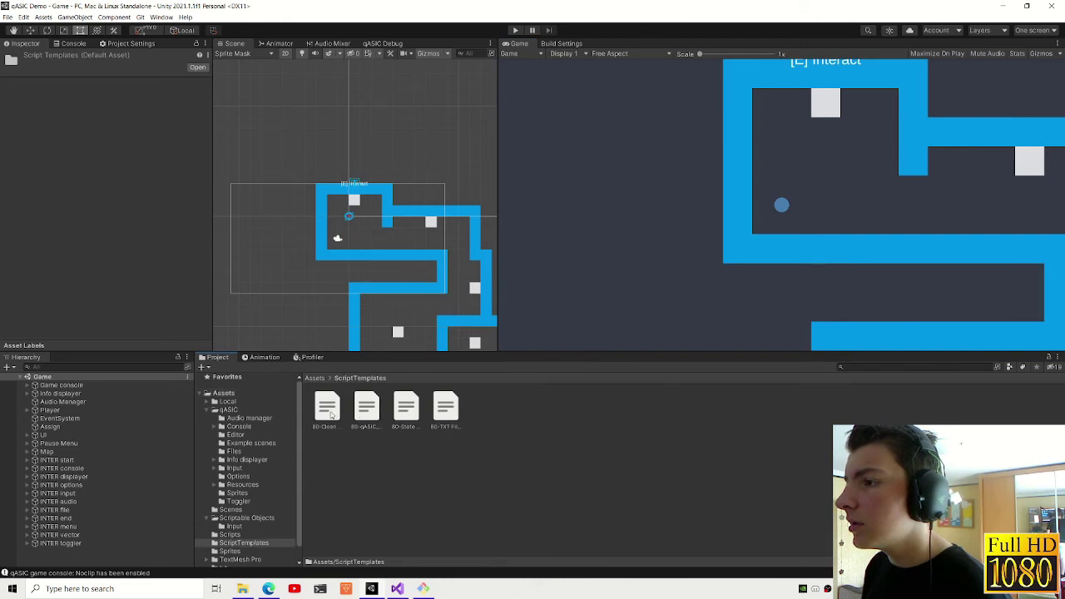
left_click(315, 379)
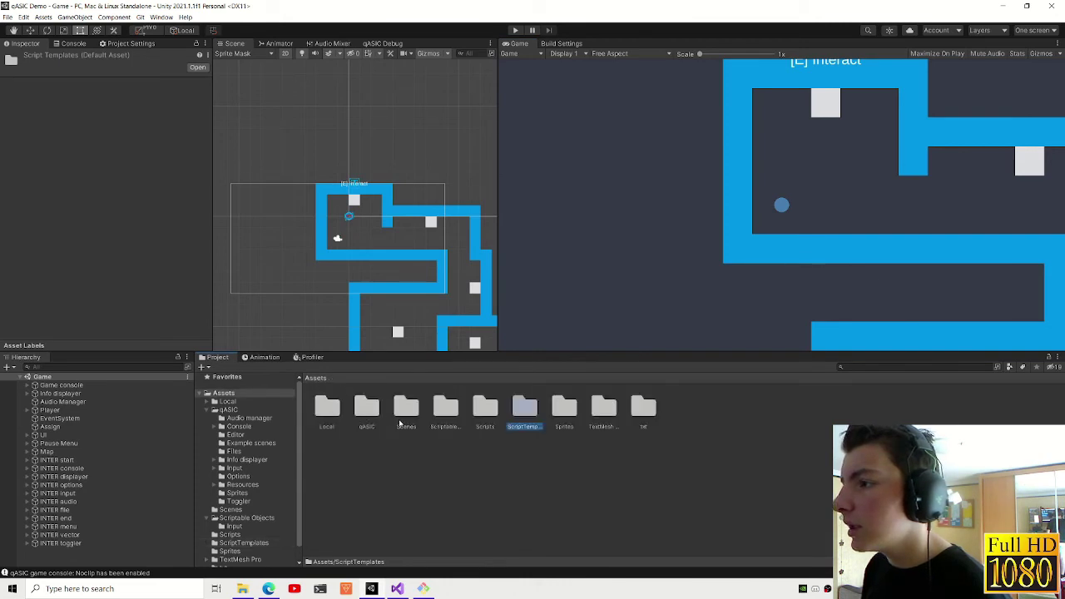
double_click(445, 408)
double_click(329, 406)
left_click(329, 408)
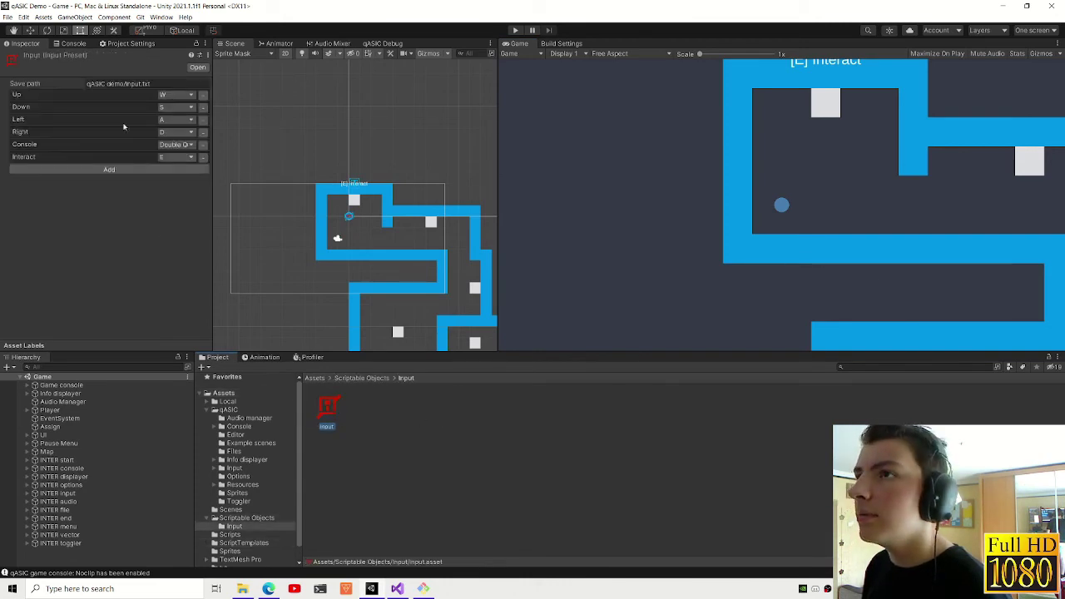
- Close Options Preset.txt and search InputManager for ConfigController references
left_click(395, 589)
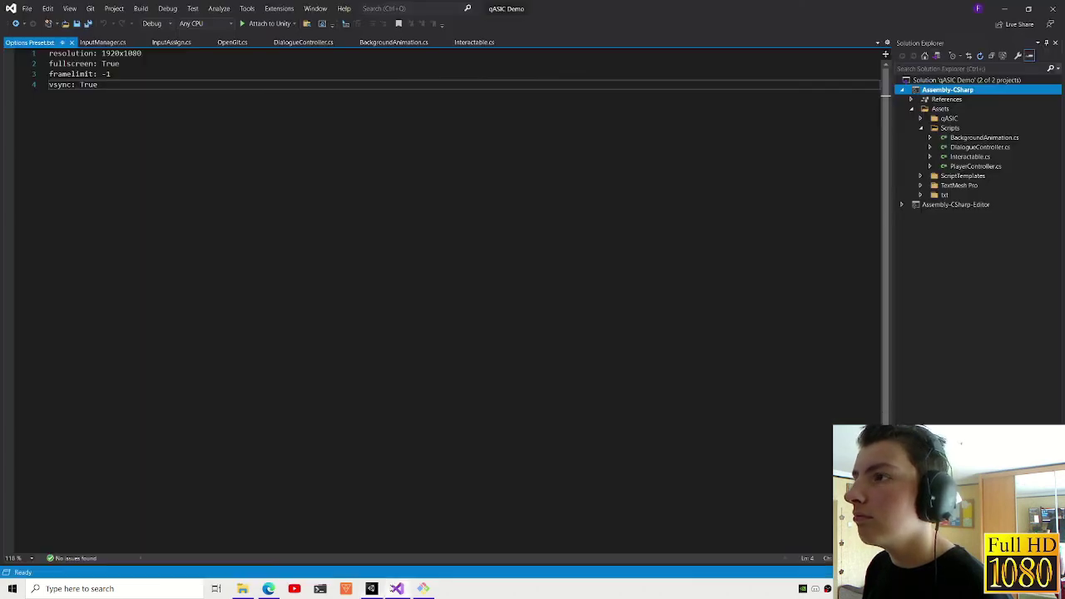
middle_click(54, 44)
scroll(441, 300, "up", 3)
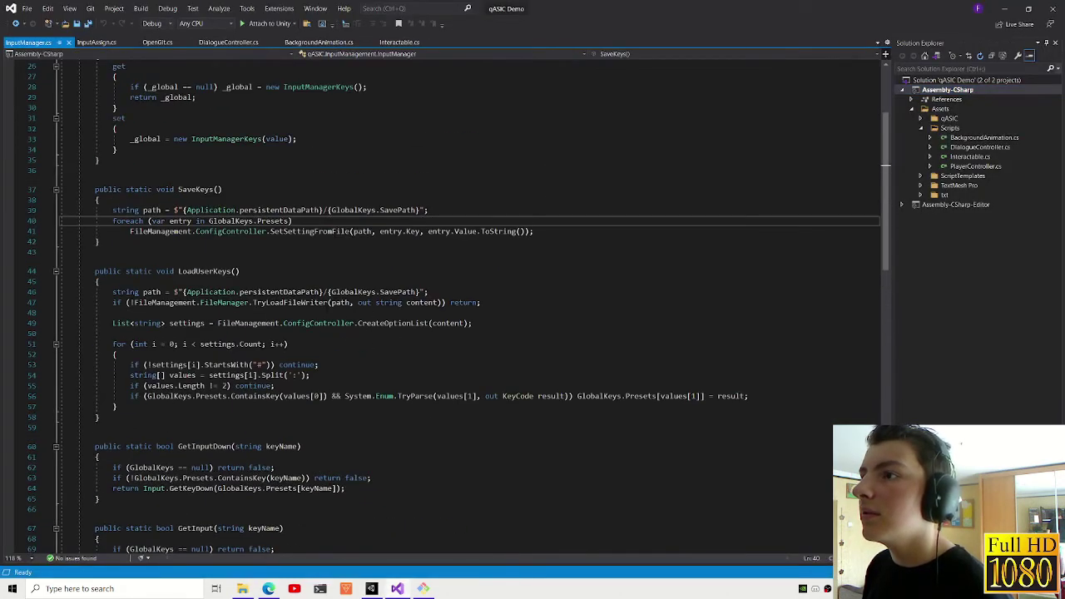
key("ctrl+f")
scroll(441, 300, "up", 4)
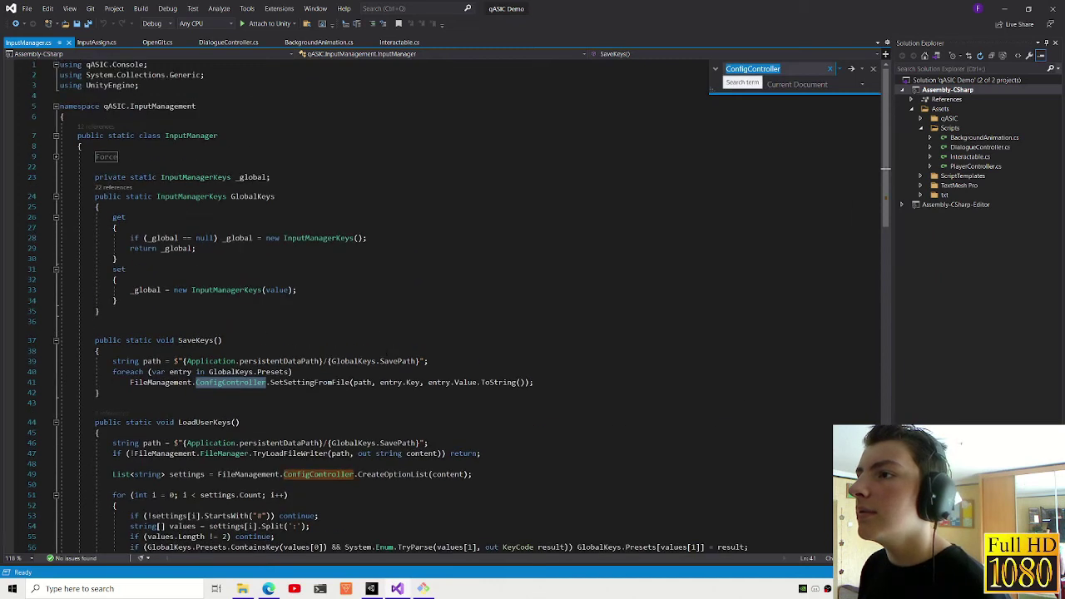
key("Return")
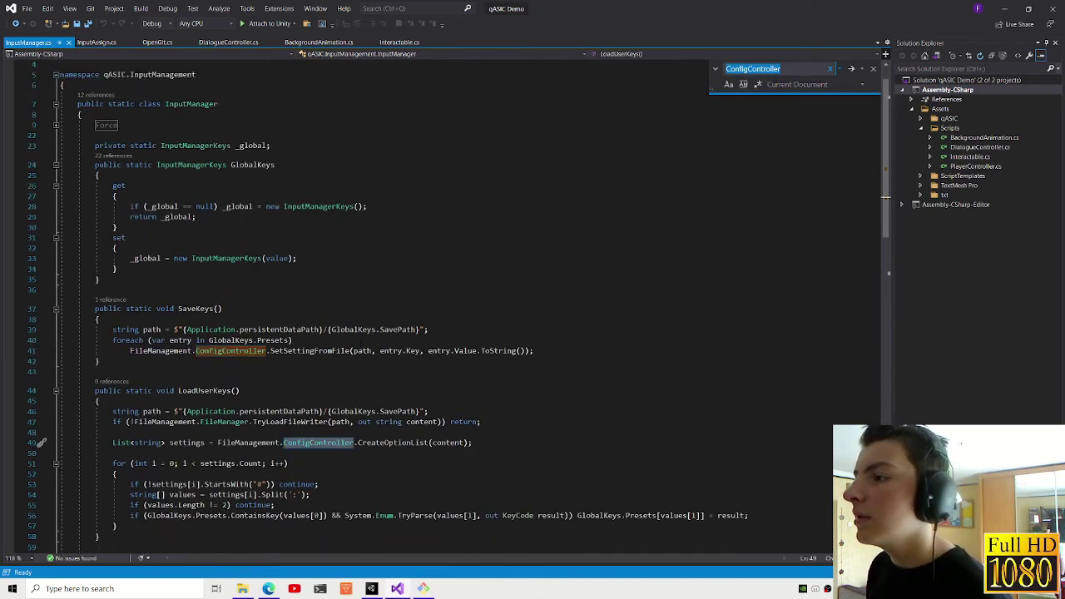
scroll(441, 299, "down", 3)
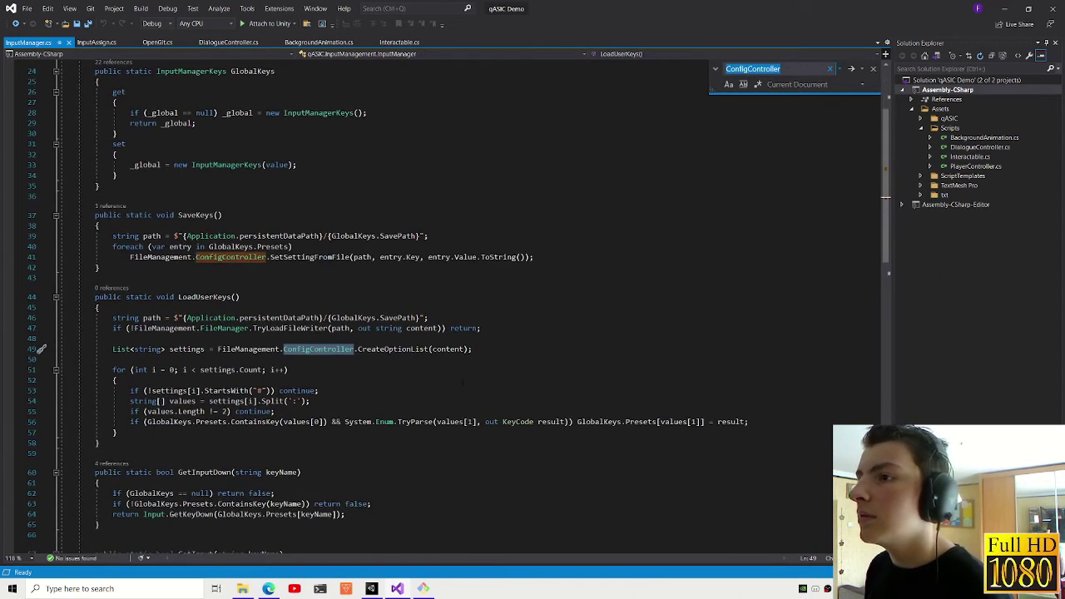
key("Return")
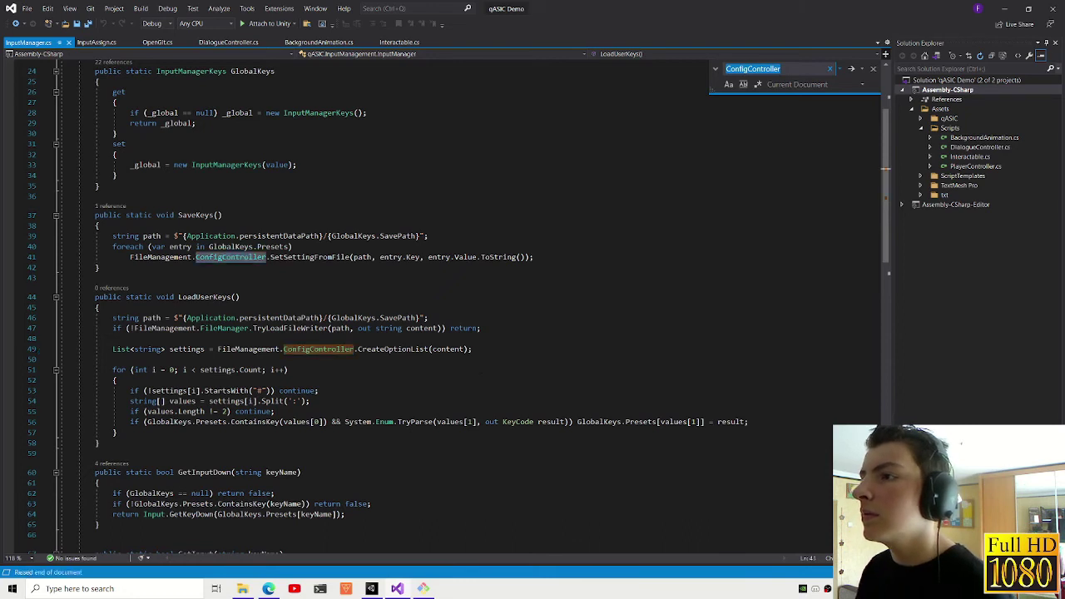
key("Return")
key("Return")
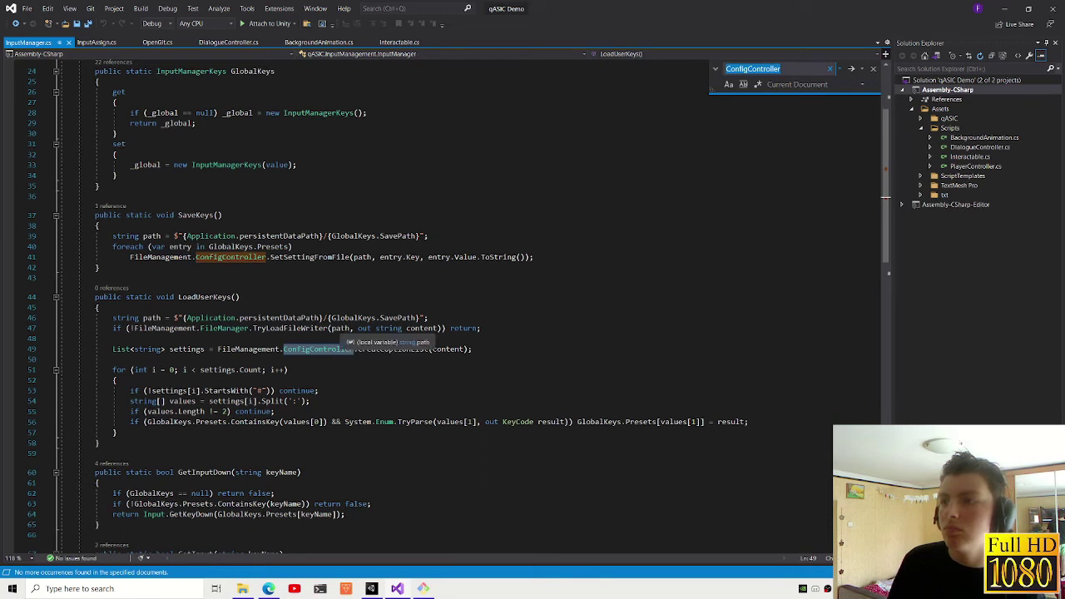
left_click(332, 328)
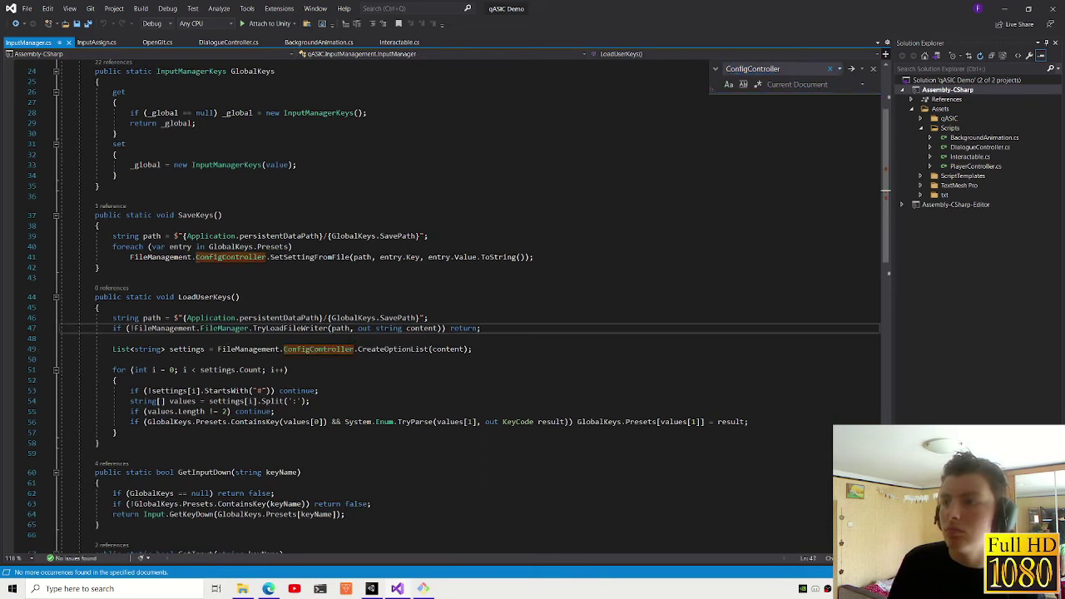
key("Escape")
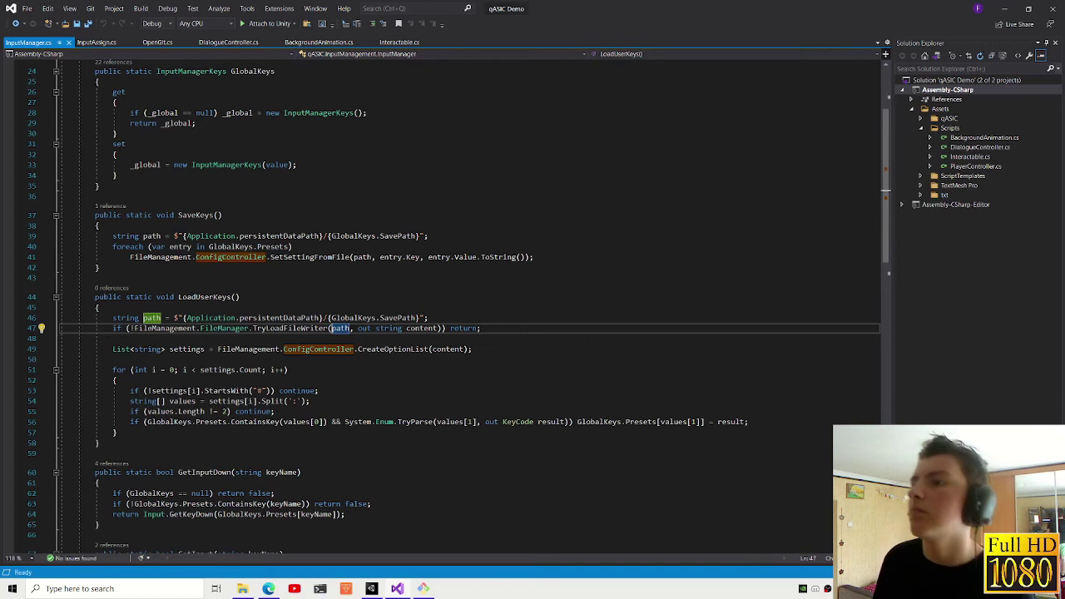
- Go to the TryLoadFileWriter definition in FileManager.cs, then close that file
left_click(279, 317)
left_click(291, 328)
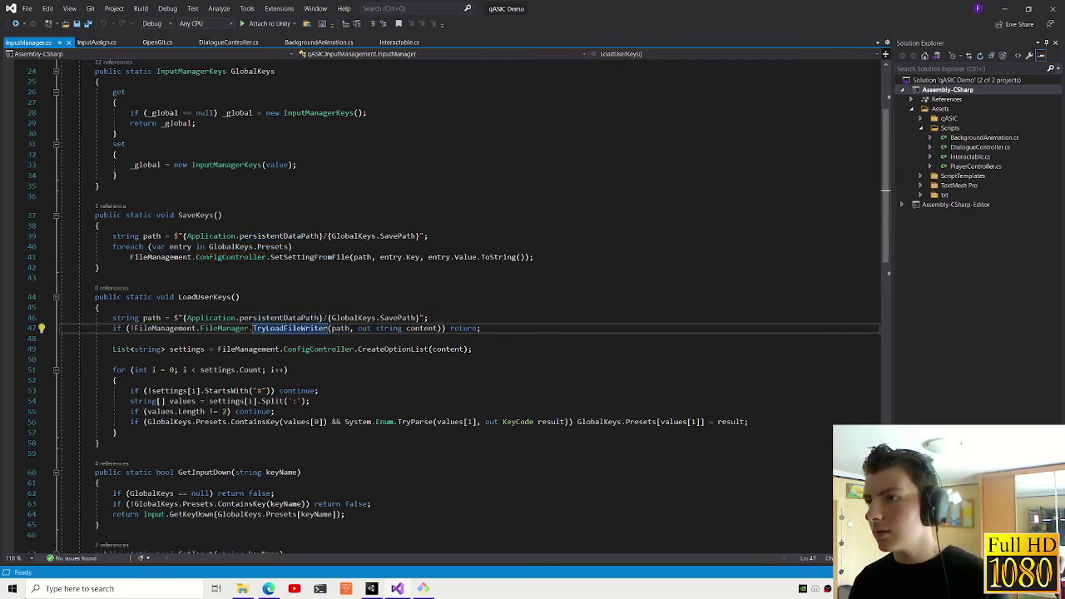
left_click(291, 328, "ctrl")
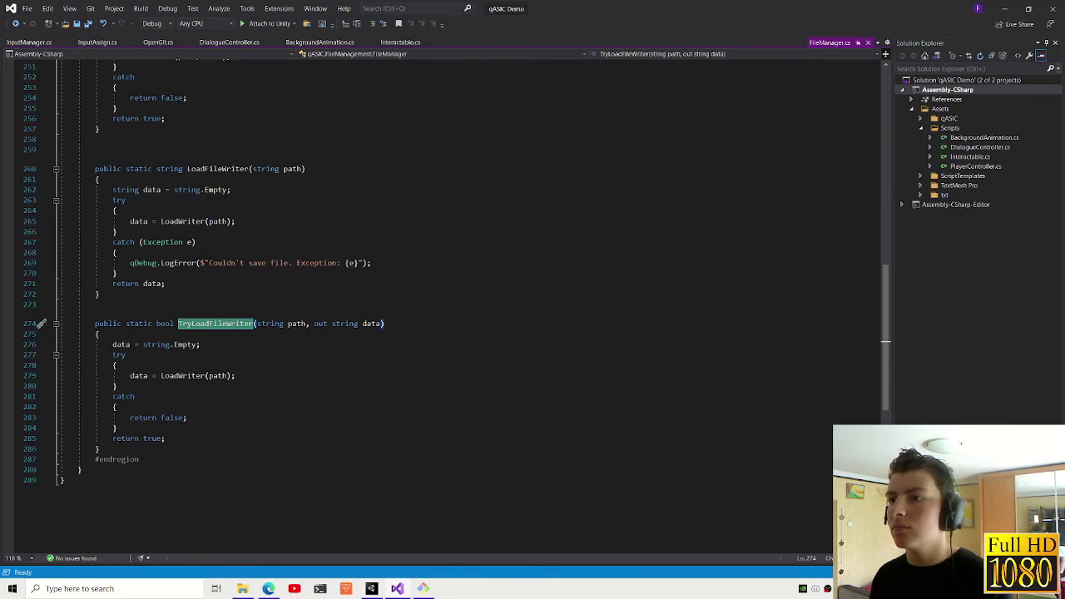
left_click(30, 43)
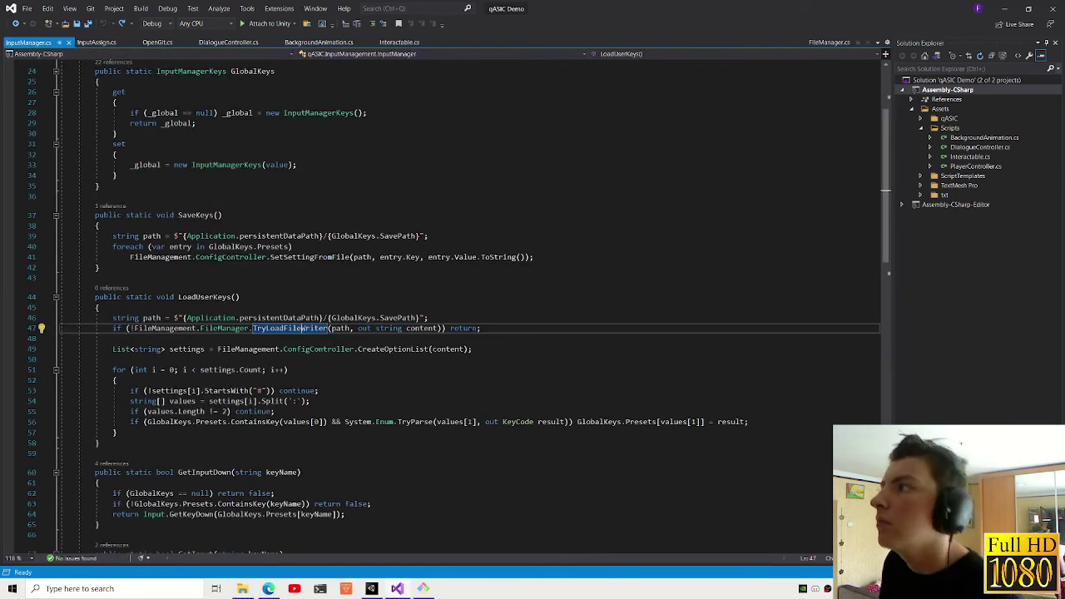
left_click(868, 43)
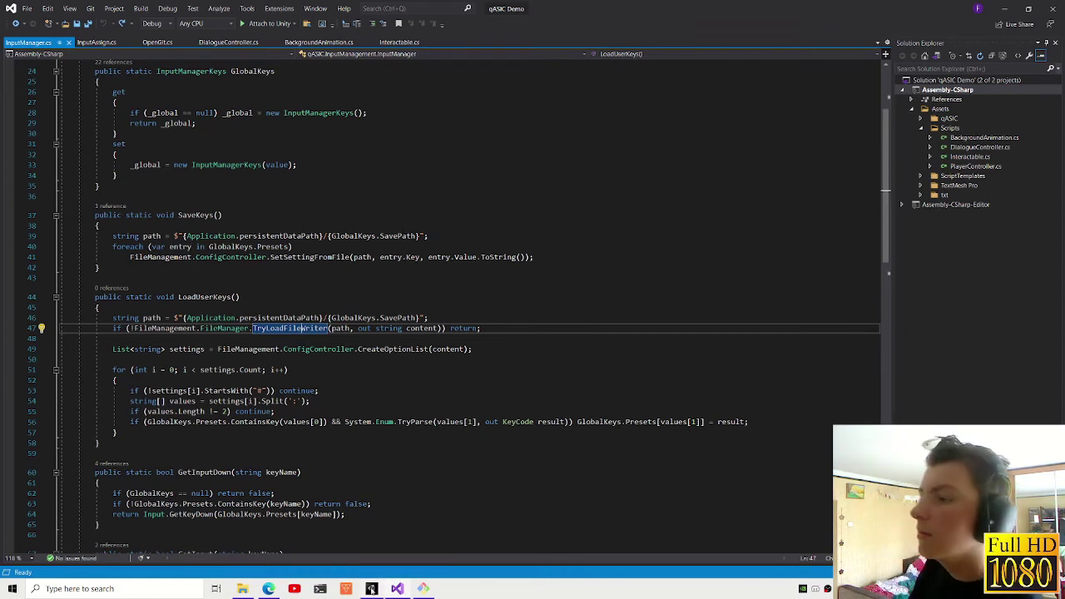
- Add and remove a Debug.Log line in LoadUserKeys, then save InputManager.cs
mouse_move(371, 589)
left_click(541, 349)
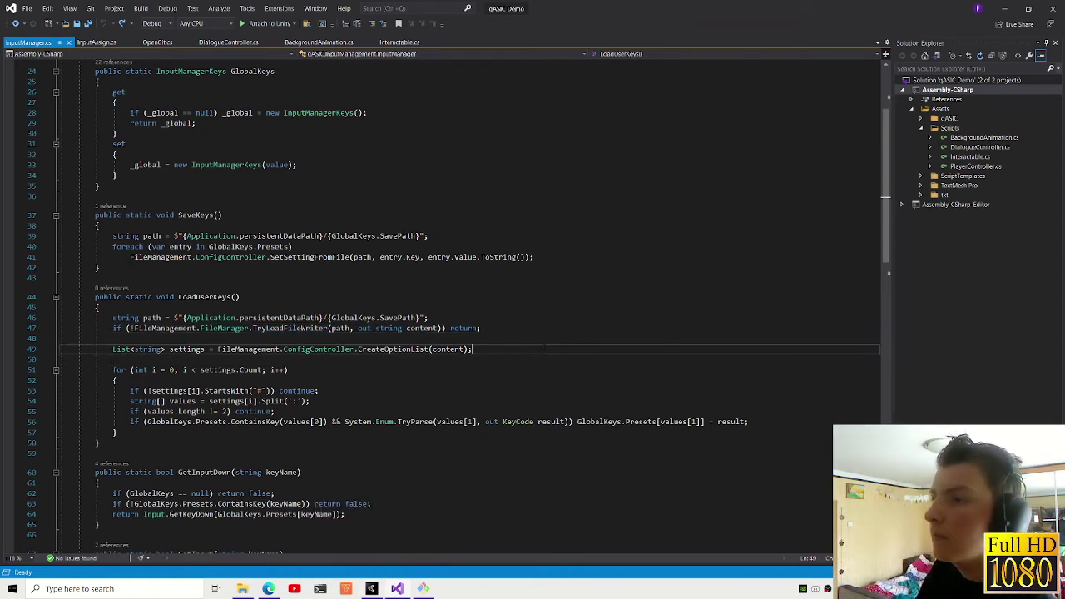
key("Return")
type("Debug.Log(")
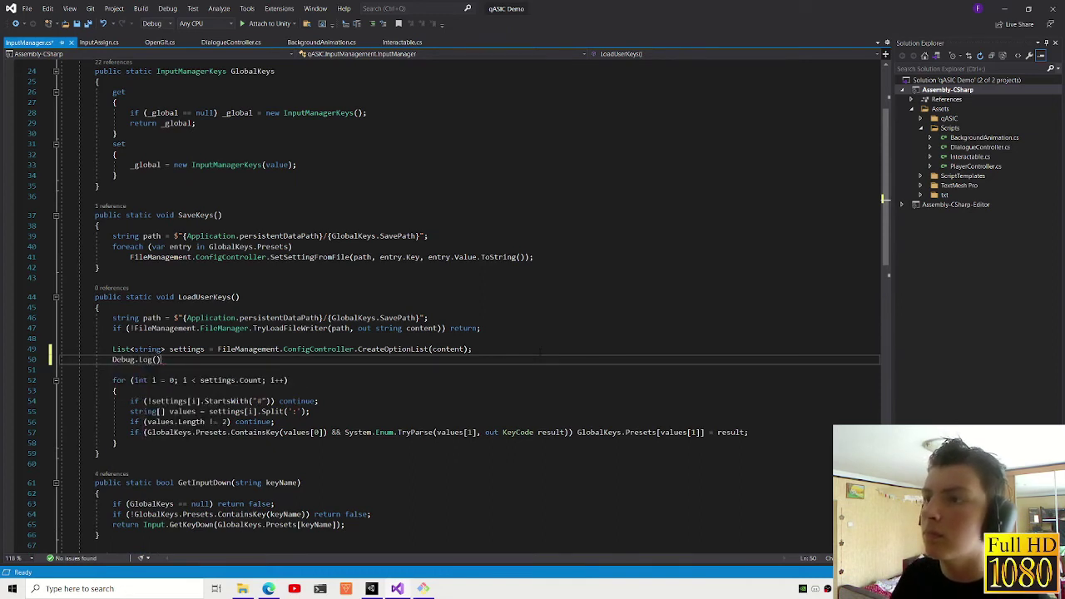
key("BackSpace")
key("BackSpace")
key("BackSpace")
key("BackSpace")
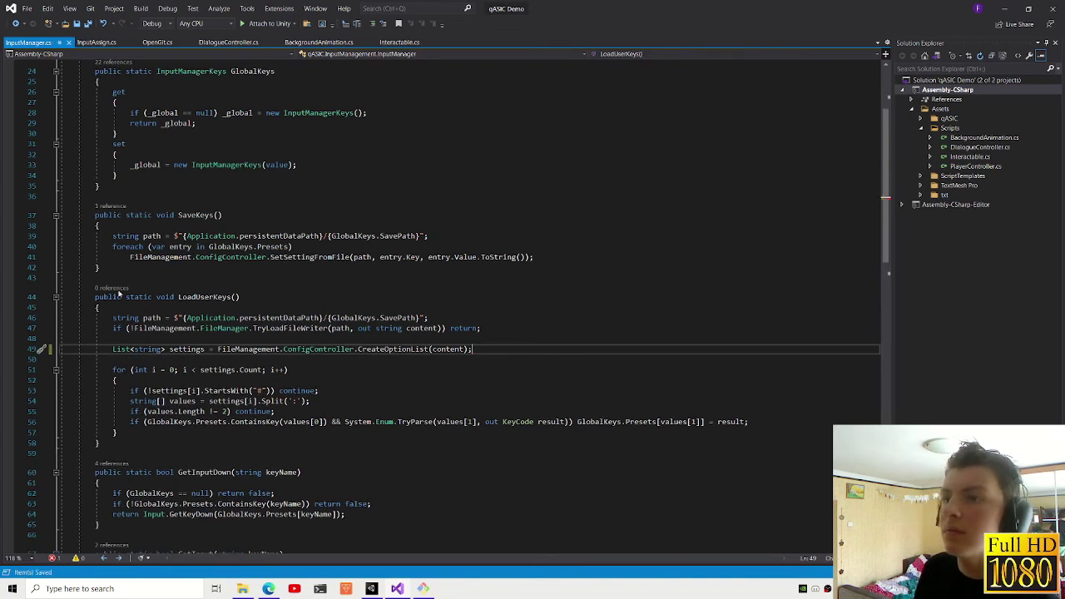
left_click(232, 296)
key("ctrl+s")
- Expand and collapse the Force region, then bring up InputAssign.cs
scroll(339, 291, "up", 3)
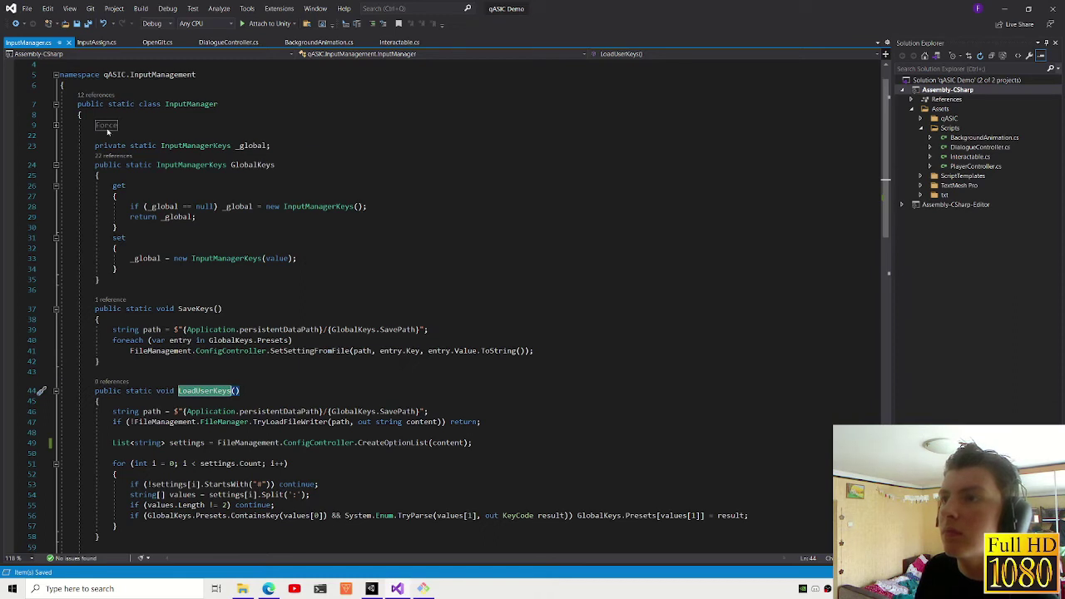
double_click(106, 129)
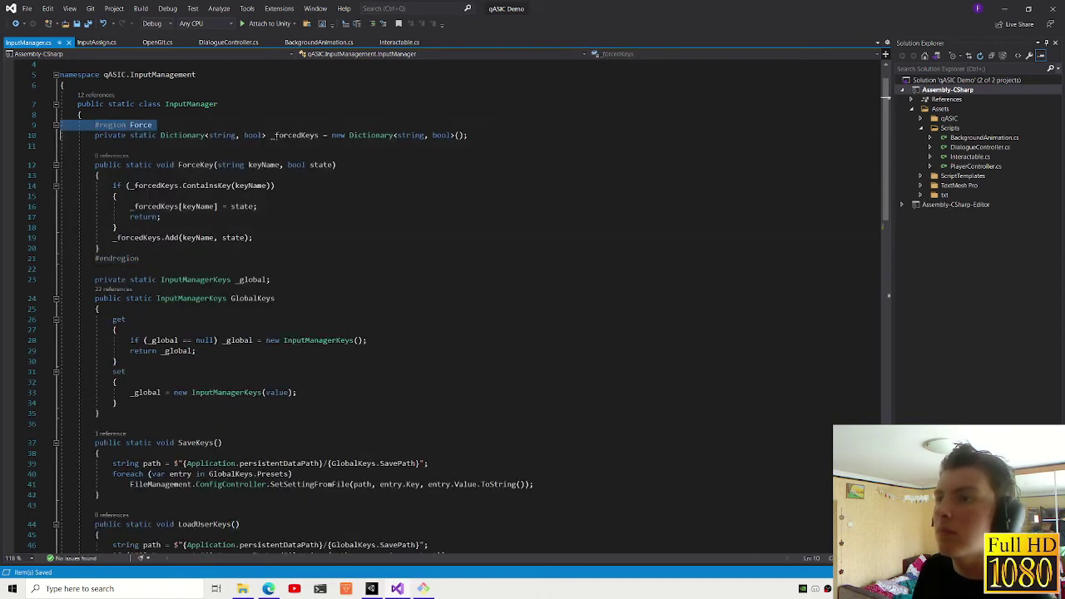
key("ctrl+m")
key("ctrl+m")
left_click(116, 226)
left_click(97, 42)
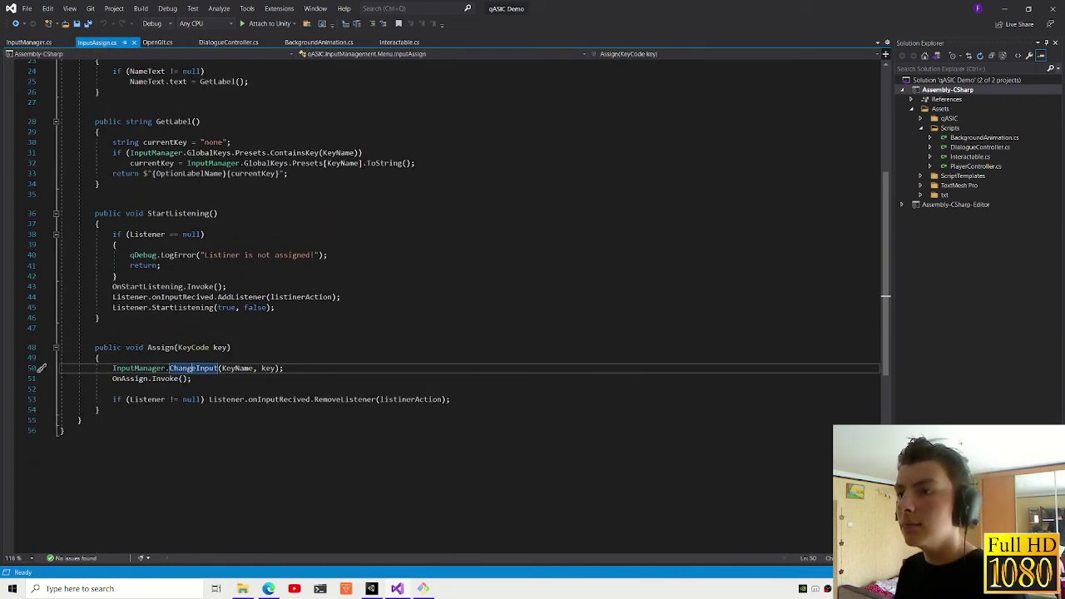
scroll(466, 250, "up", 1)
- Open SetGlobalInputKeys from the Assign object and jump to the GlobalKeys definition
left_click(369, 589)
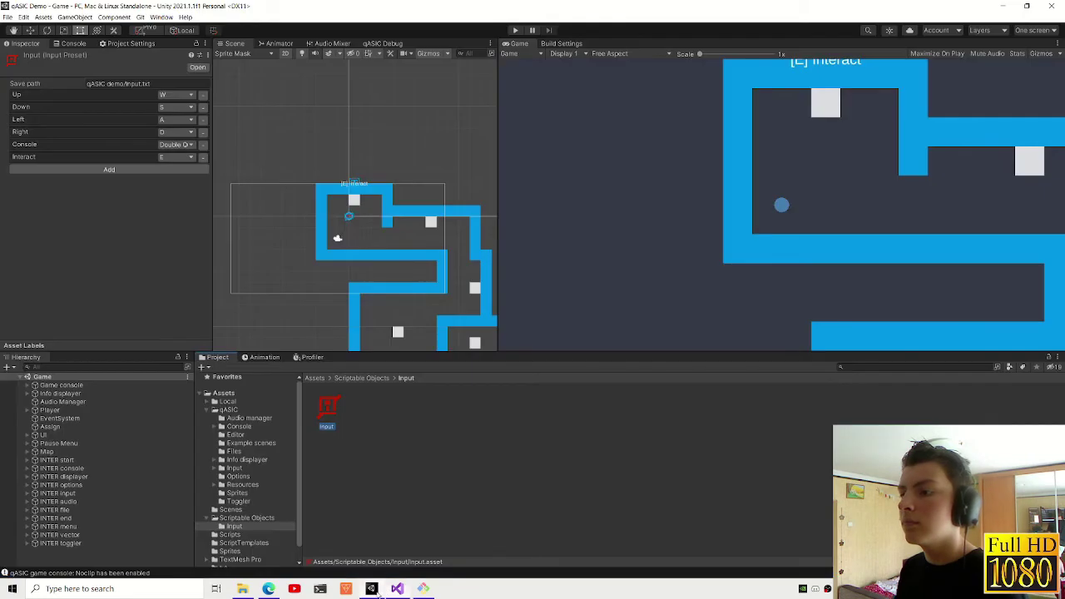
left_click(64, 430)
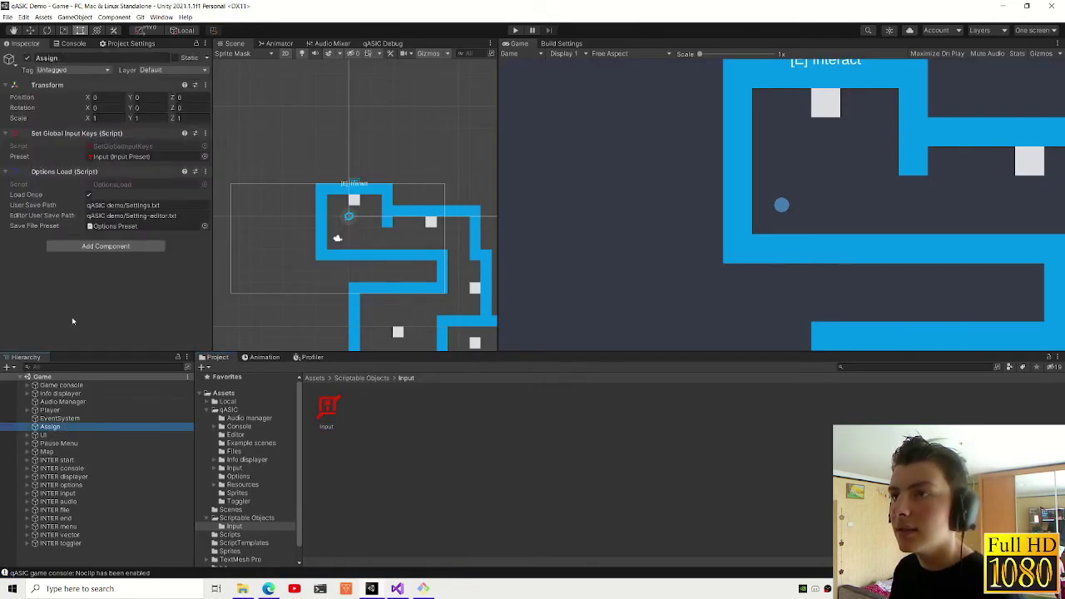
double_click(142, 205)
left_click(192, 207)
key("F12")
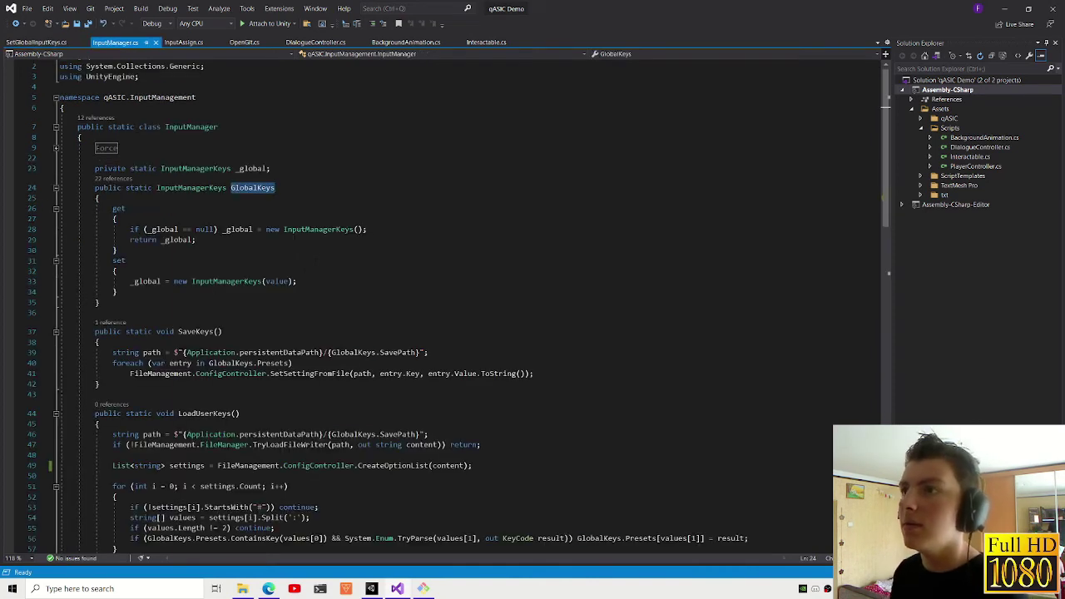
- Try adding LoadUserKeys to the GlobalKeys setter, then remove it and save InputManager.cs
left_click(330, 282)
key("Return")
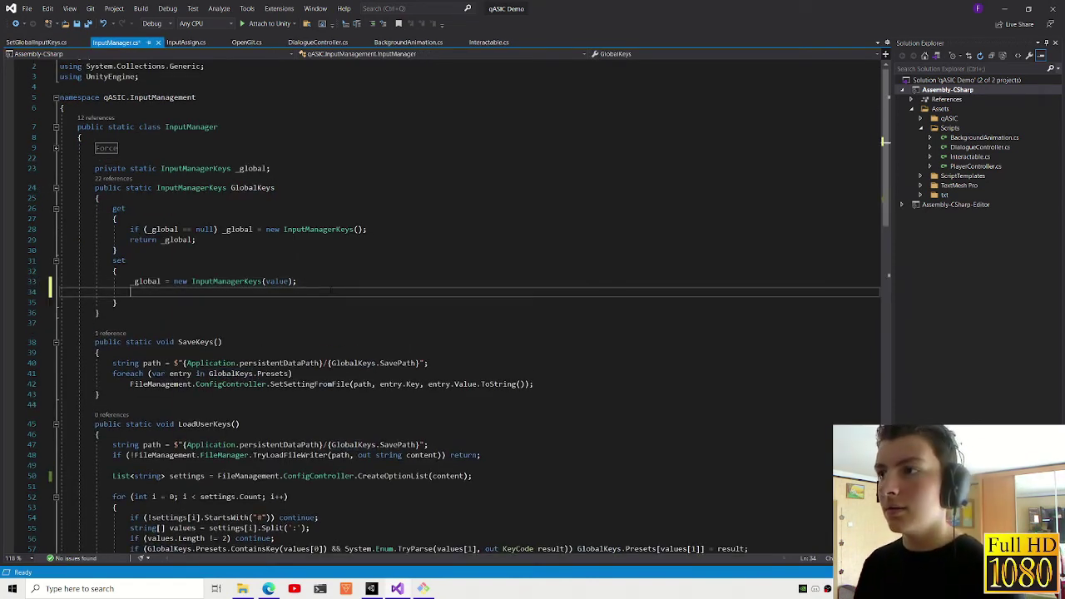
type("LoadUserKeys();")
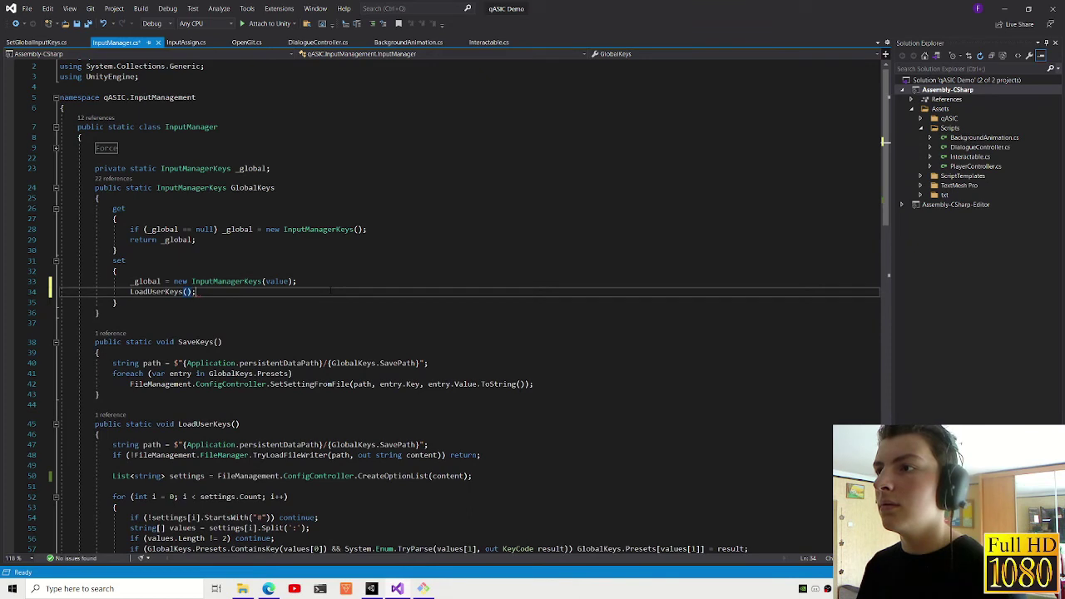
key("ctrl+Tab")
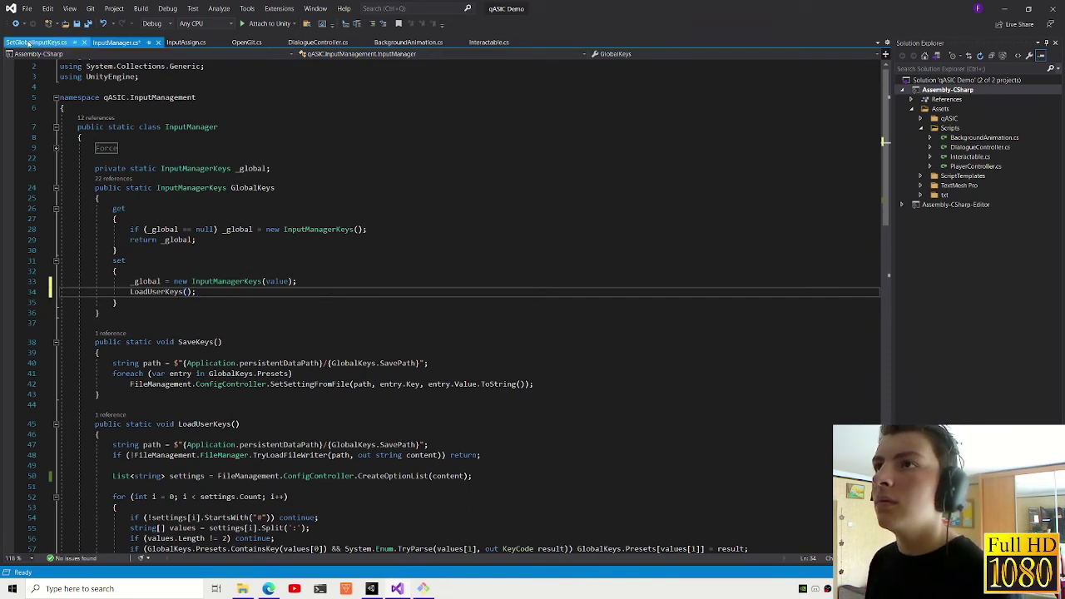
key("ctrl+Tab")
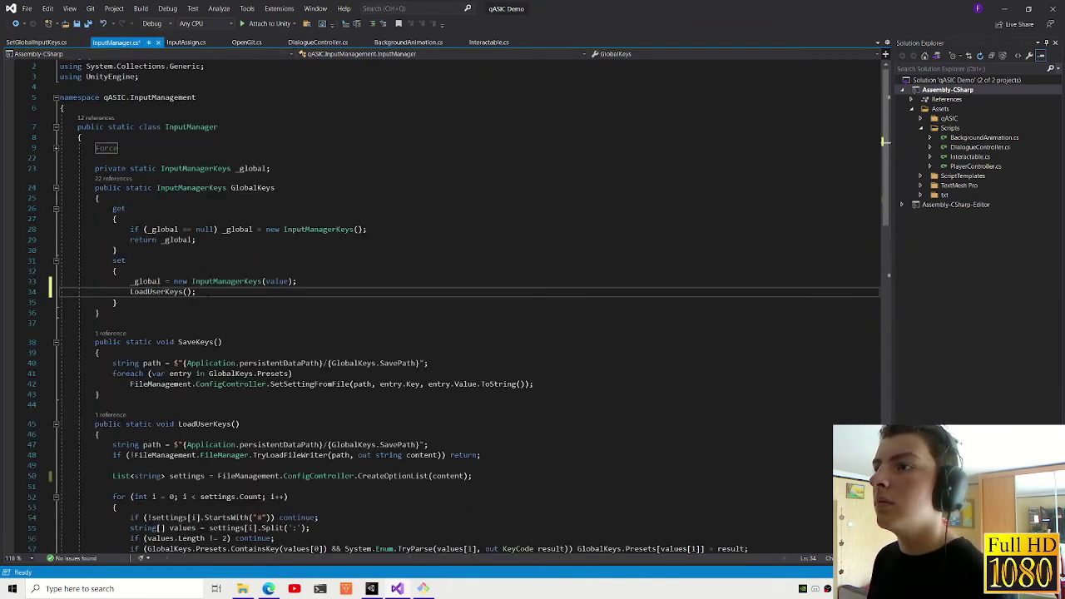
key("shift+Home")
key("shift+Home")
key("BackSpace")
key("BackSpace")
key("ctrl+s")
- Add InputManager.LoadUserKeys(); after the GlobalKeys assignment in SetGlobalInputKeys' Awake
left_click(37, 43)
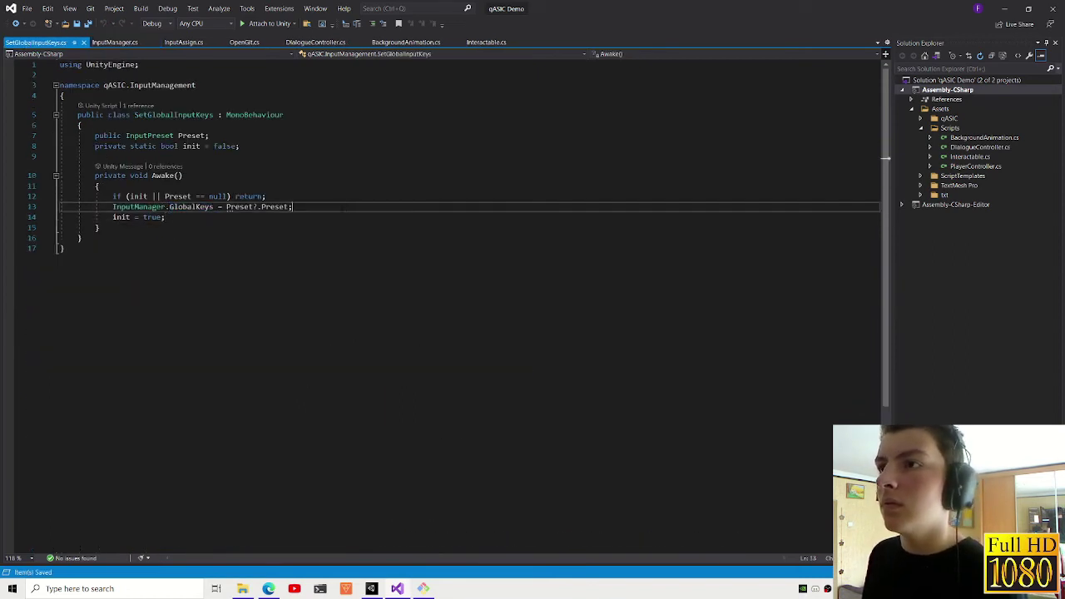
key("Return")
type("in")
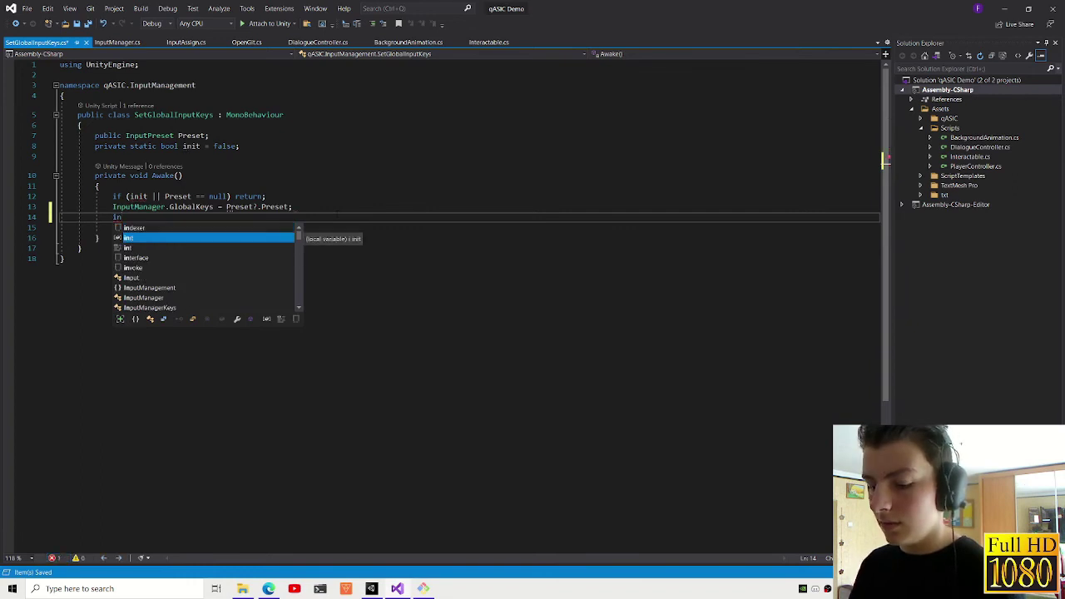
type("putManage.")
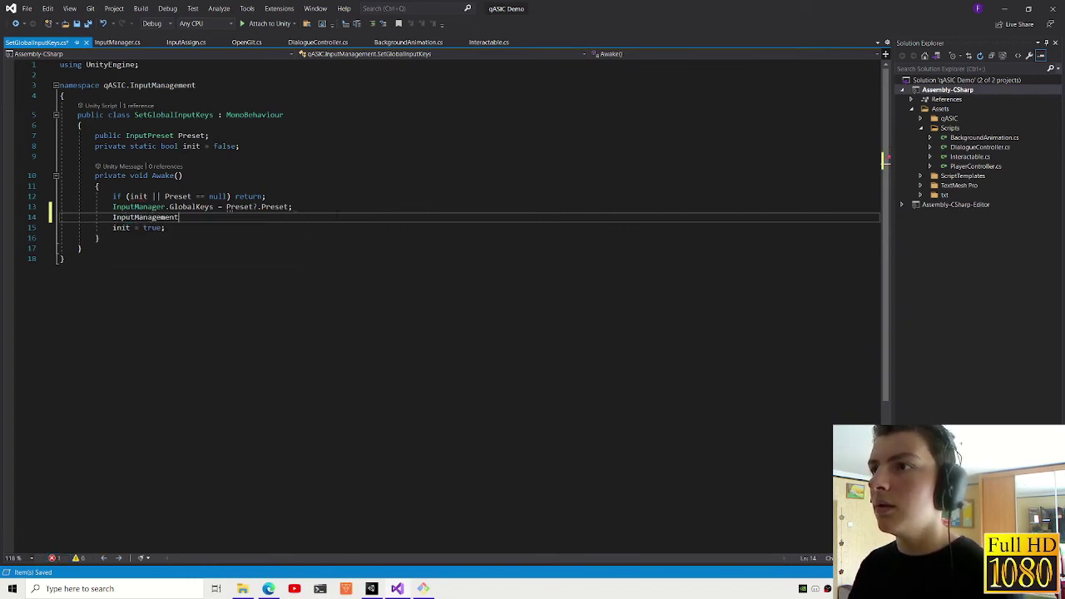
type("r.Lo")
key("Tab")
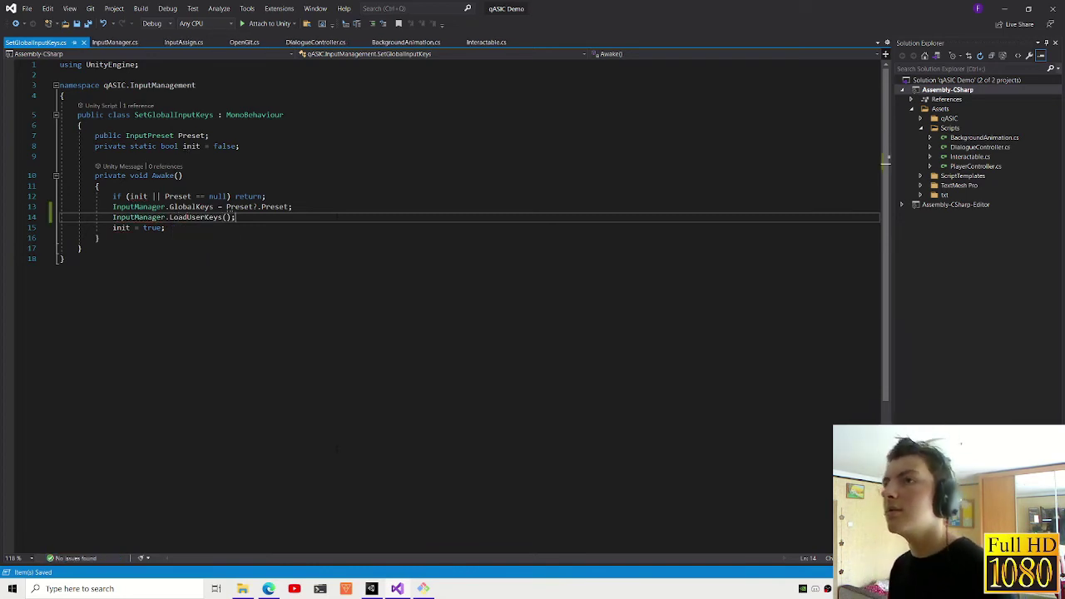
left_click(376, 589)
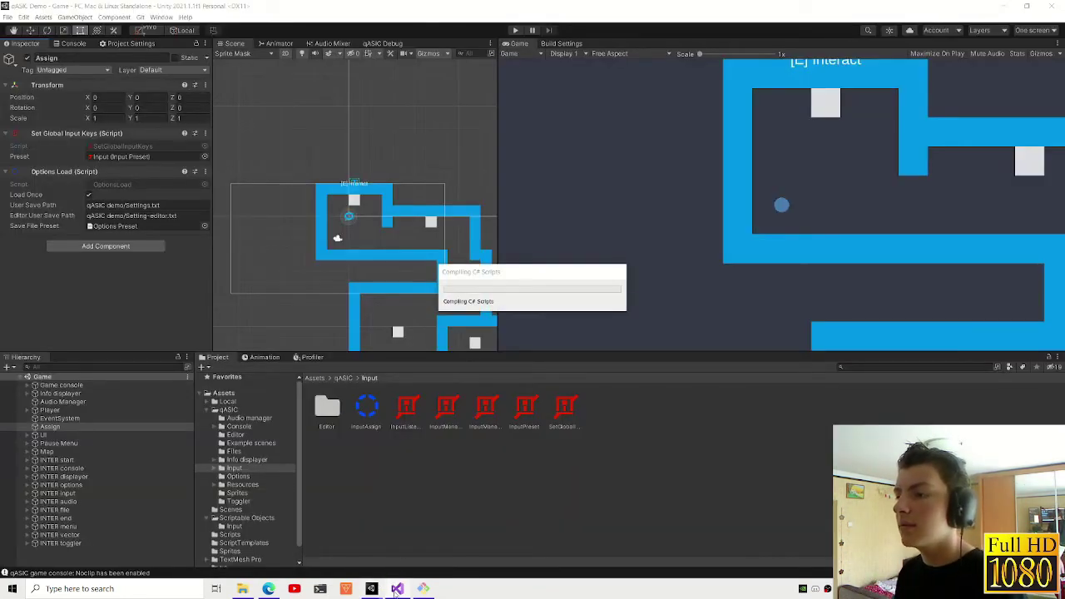
left_click(398, 589)
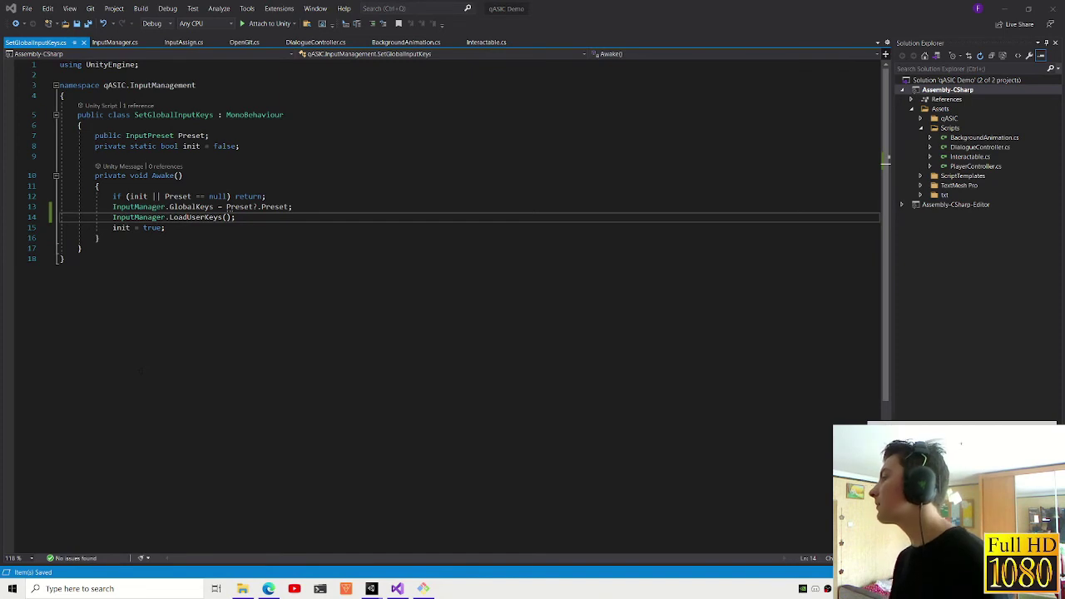
- Play the game, rebind Console from DoubleQuote to BackQuote in Options, then restart Play mode
left_click(383, 592)
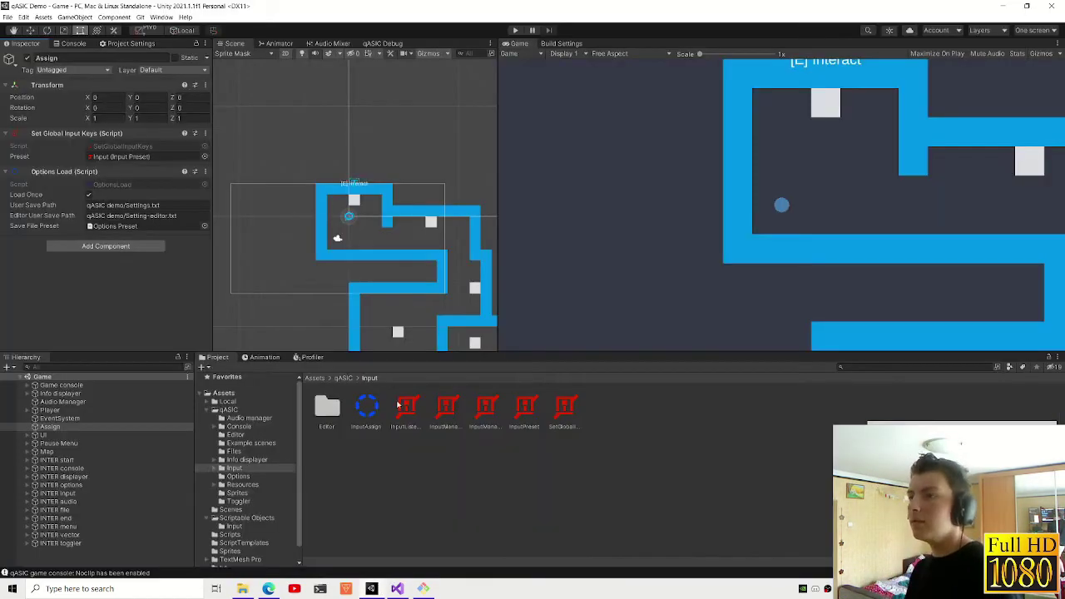
left_click(515, 32)
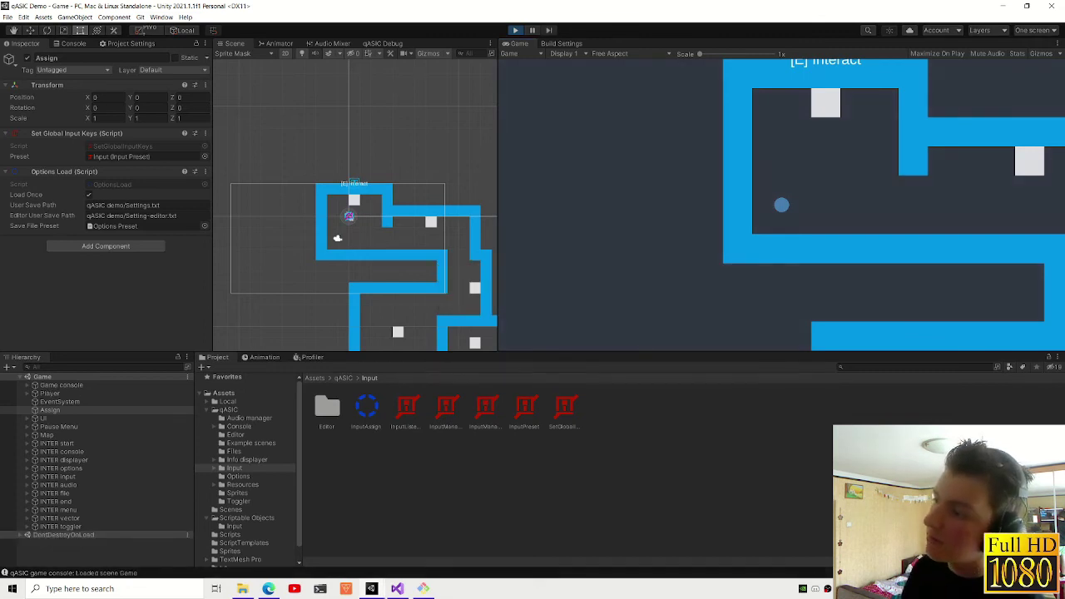
key("Escape")
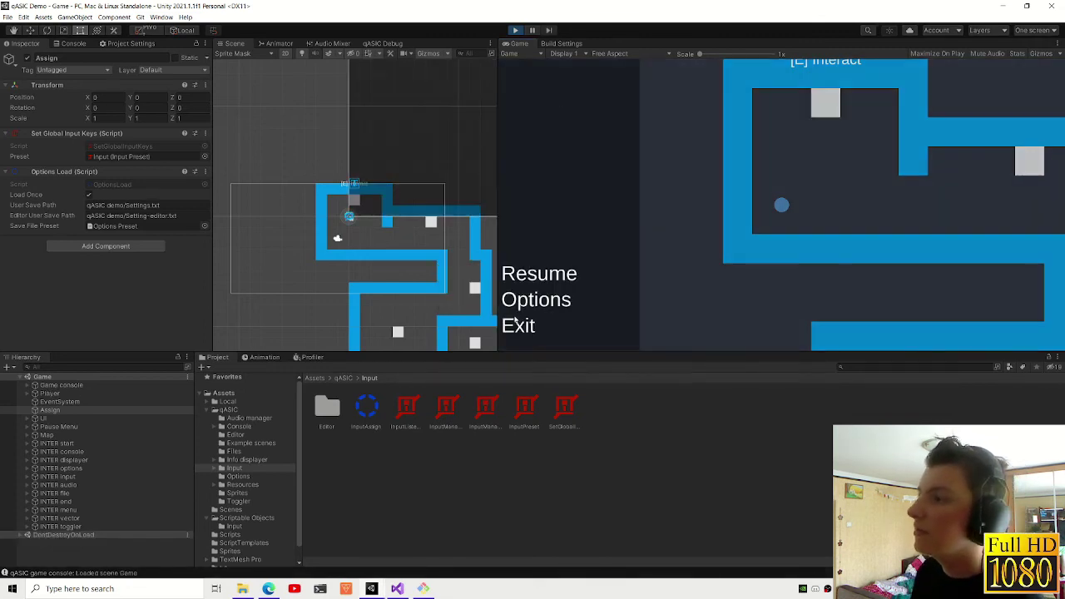
left_click(533, 301)
scroll(753, 310, "down", 5)
left_click(753, 310)
key("grave")
left_click(515, 30)
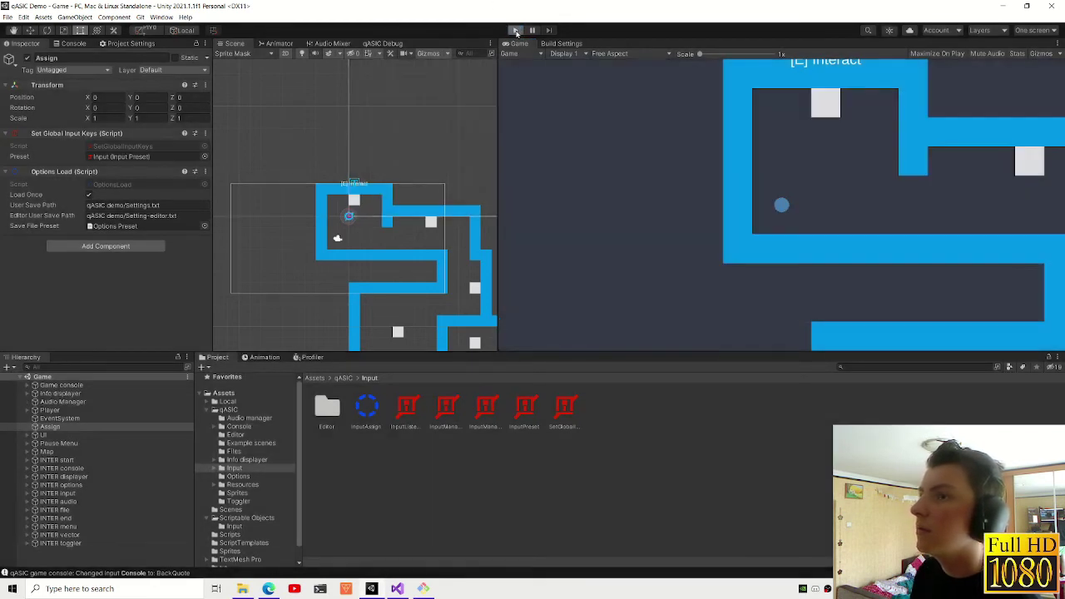
left_click(515, 31)
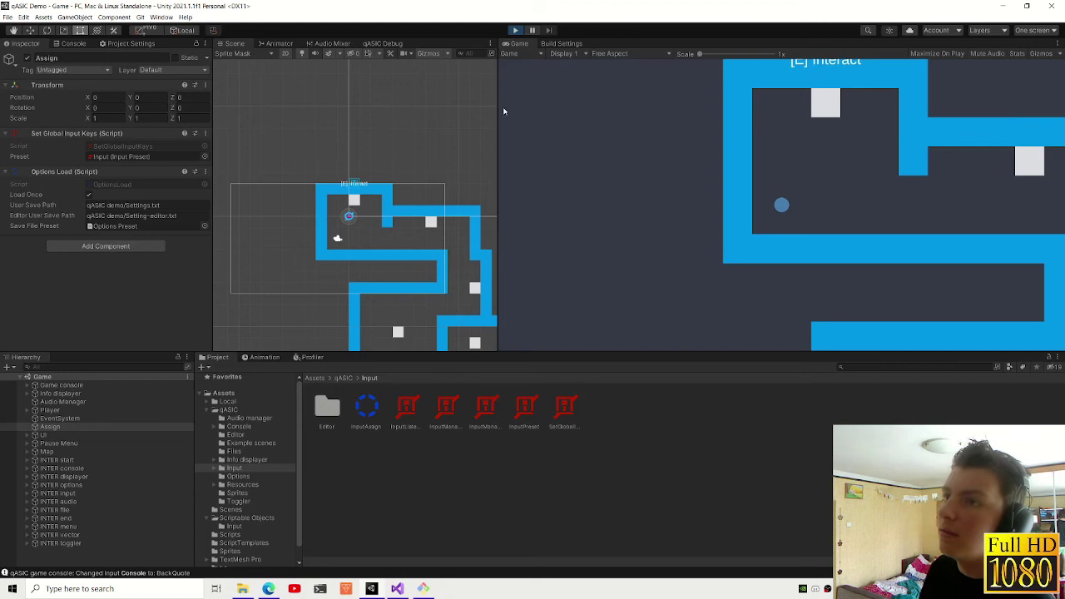
- Open Input.txt from the project's data folder to check saved bindings, then stop the game in Unity
left_click(250, 588)
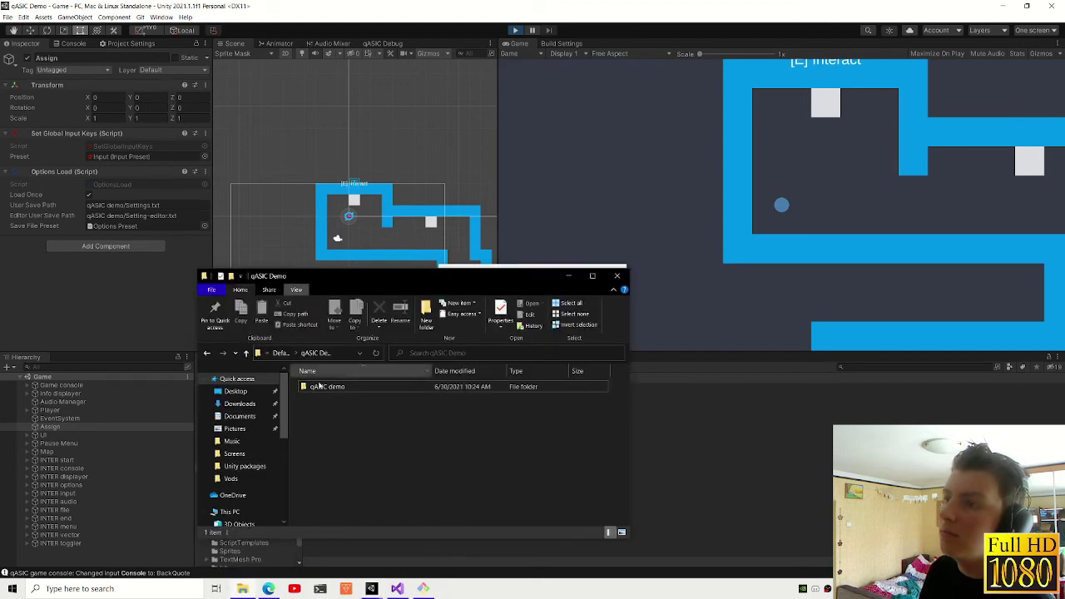
double_click(323, 387)
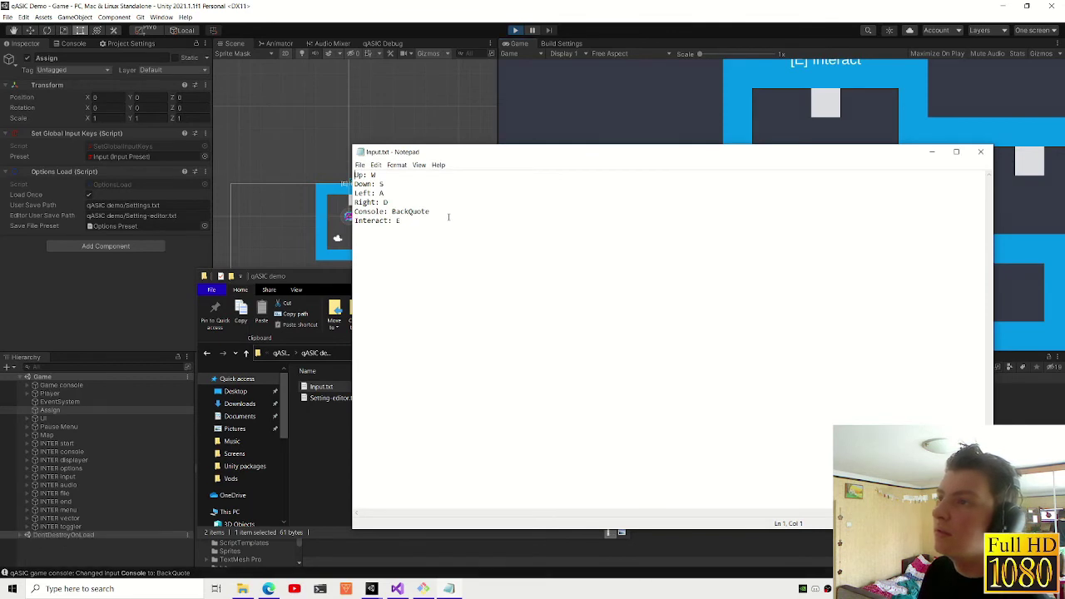
left_click(372, 588)
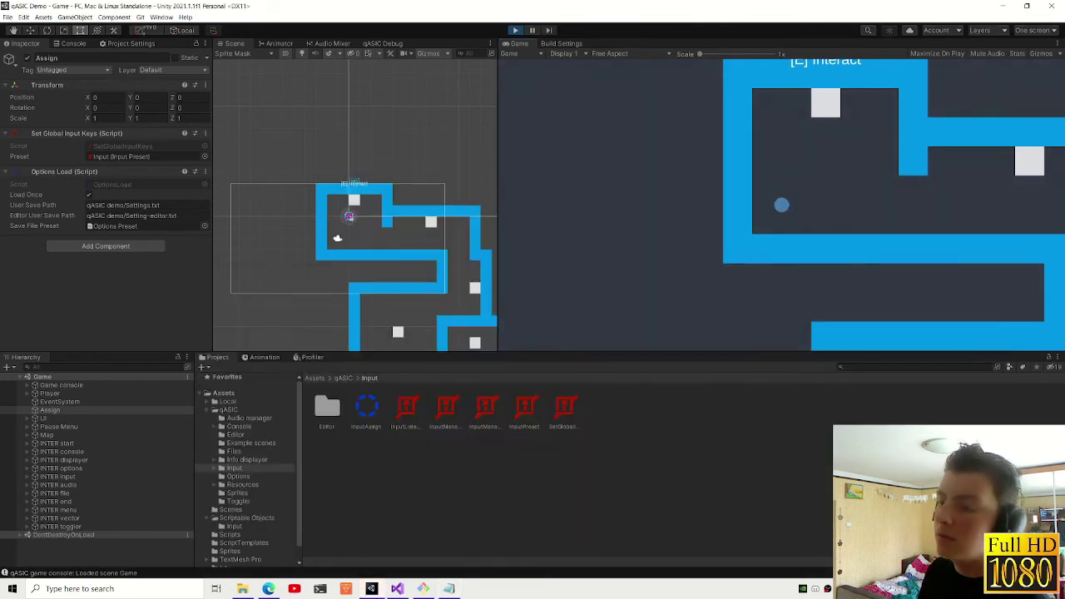
key("ctrl+p")
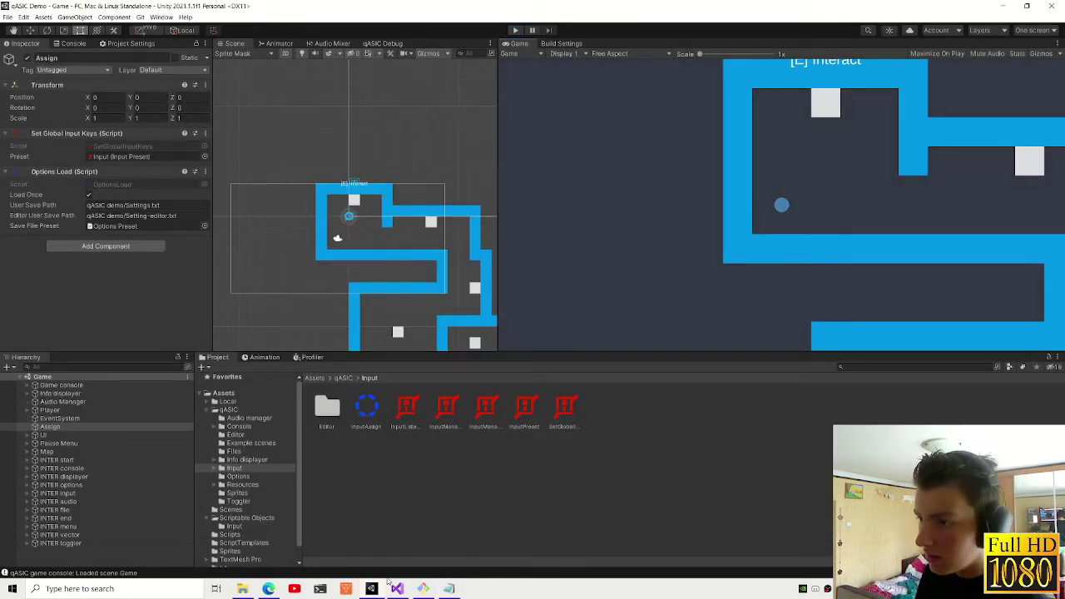
- In LoadUserKeys, add Debug.Log(settings.Count); after the settings list line and save InputManager.cs
left_click(397, 589)
double_click(197, 217)
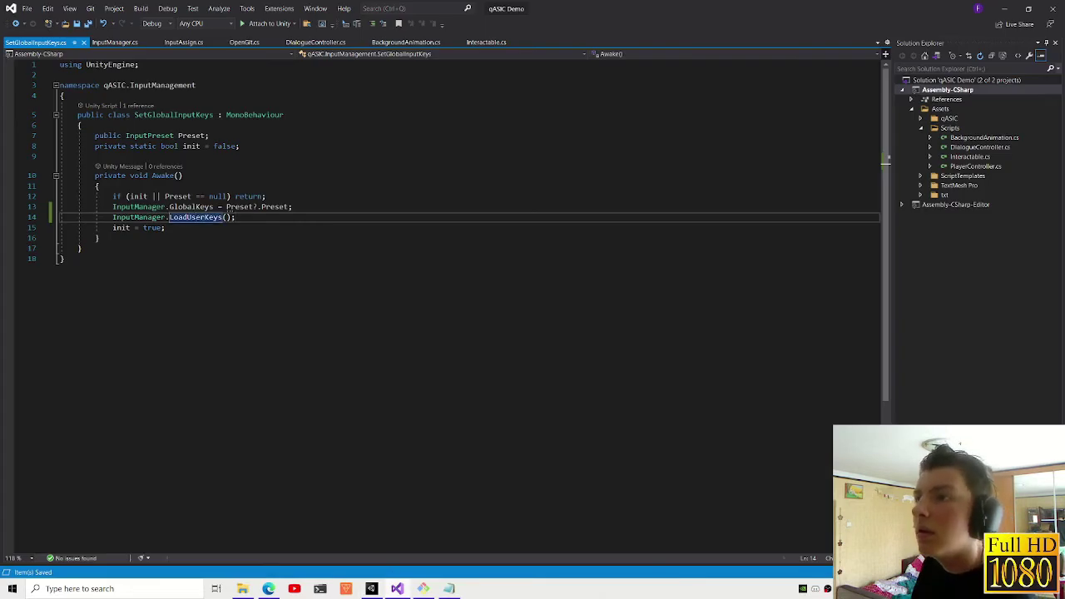
key("F12")
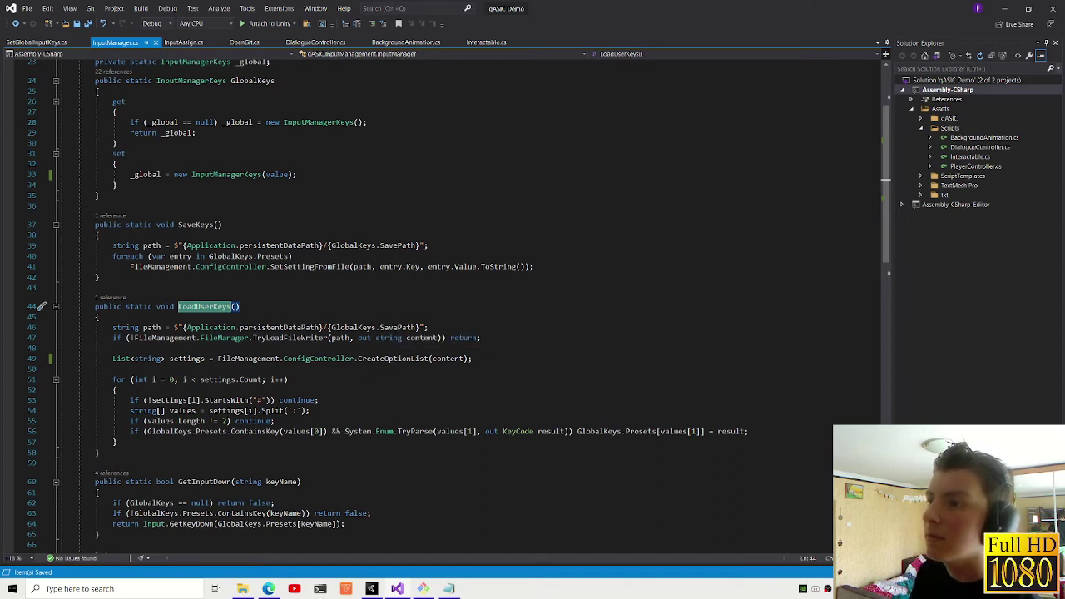
left_click(509, 358)
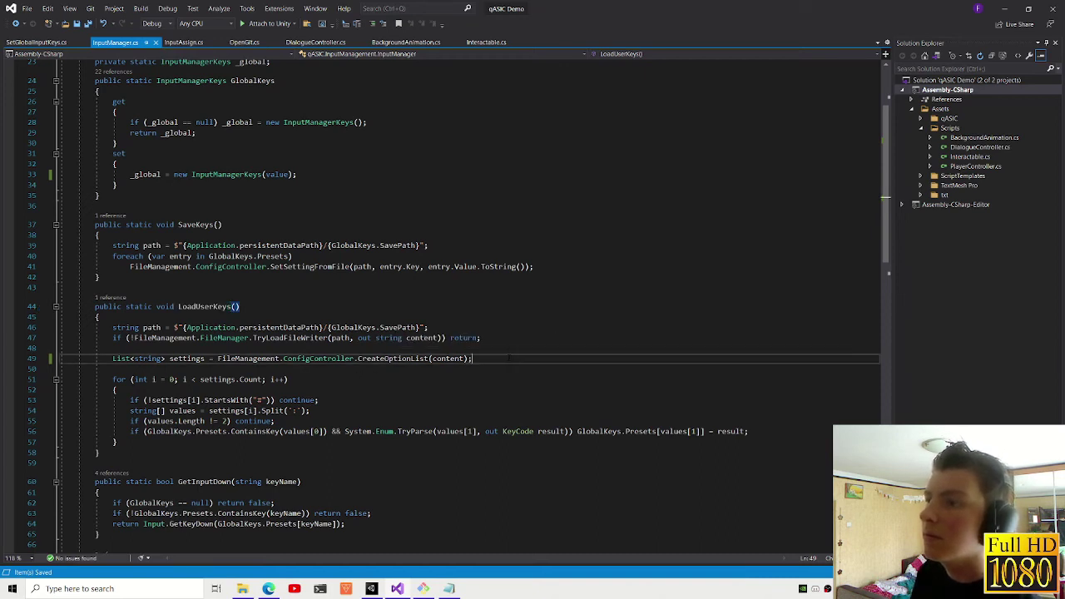
key("Return")
type("Debug")
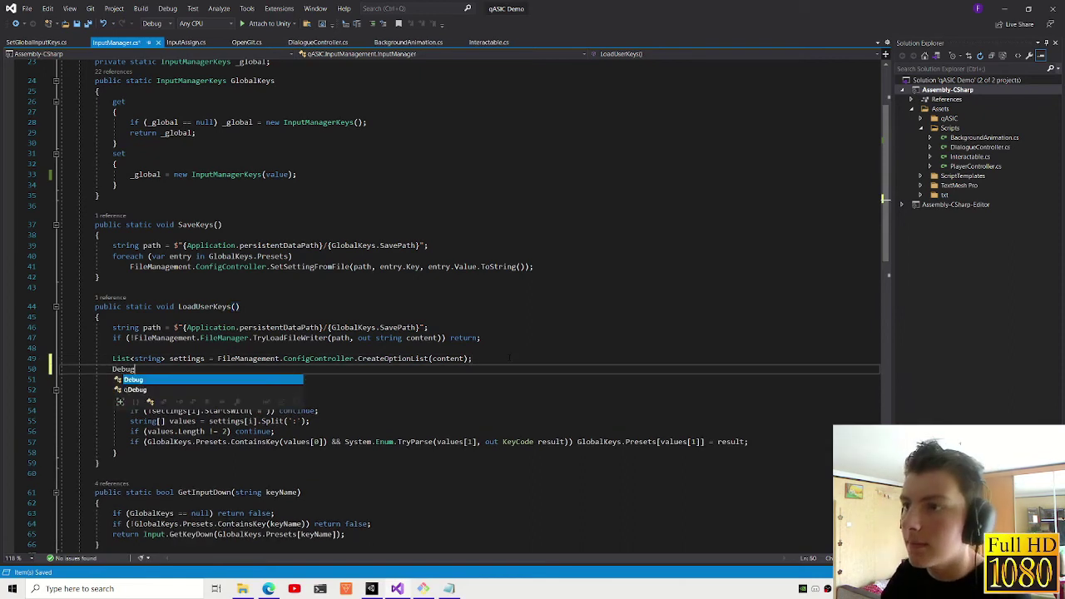
type(".log(")
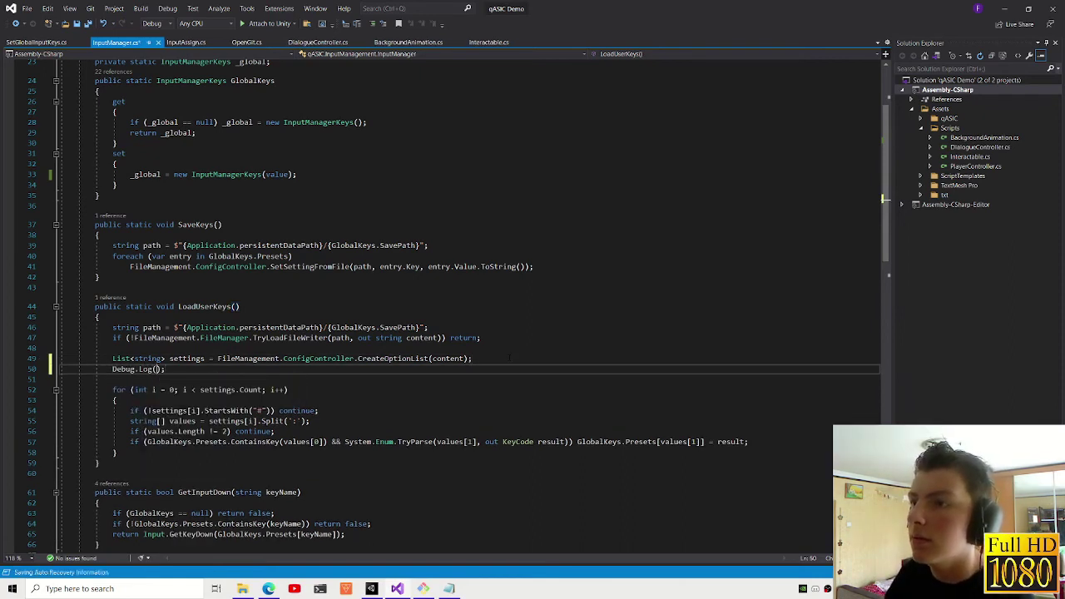
type("se")
type("ttings.le")
key("BackSpace")
key("BackSpace")
type("co")
key("Tab")
key("ctrl+s")
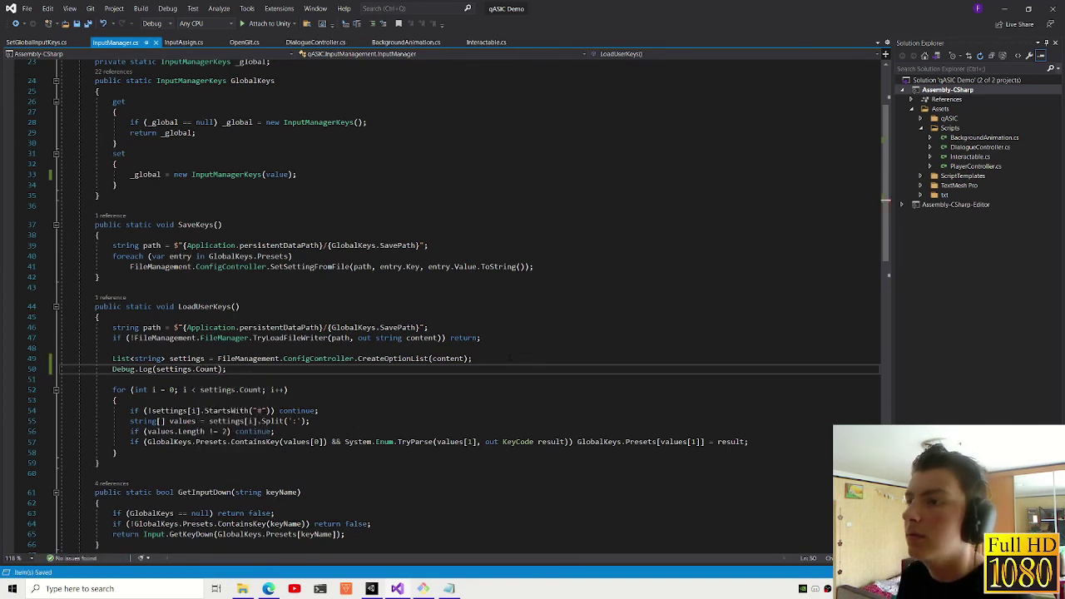
- Run the game in Unity, check the logged count (6) in the Console, and jump to its code line
key("alt+Tab")
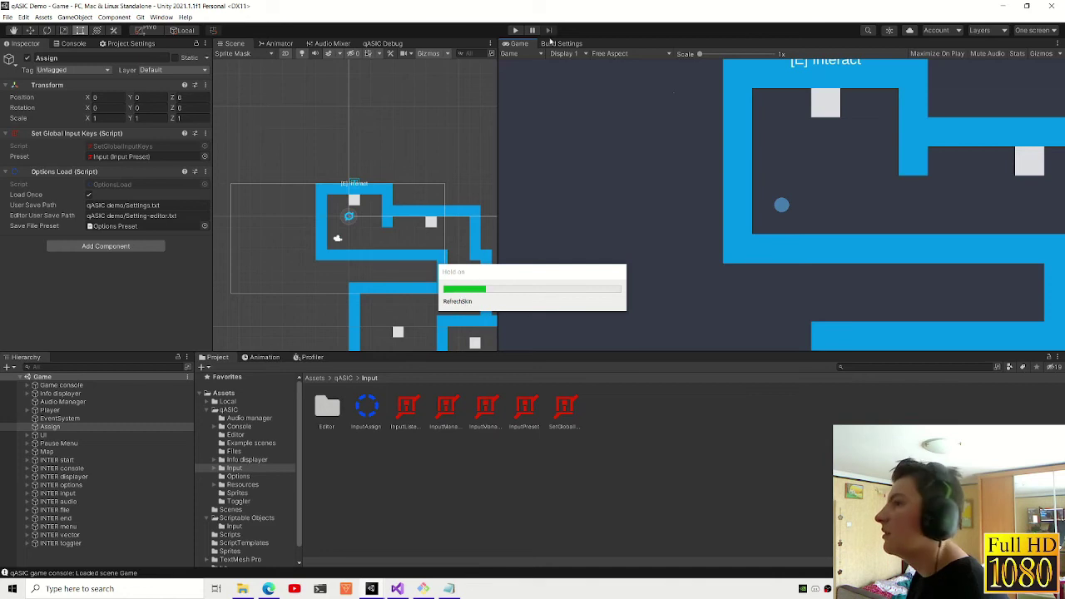
left_click(516, 30)
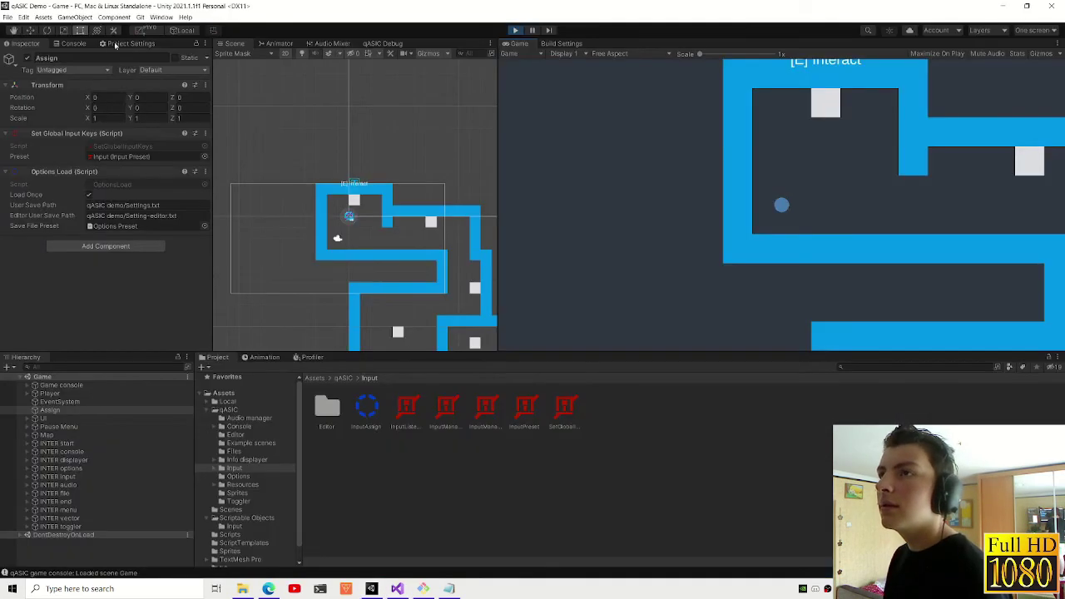
left_click(70, 43)
double_click(65, 75)
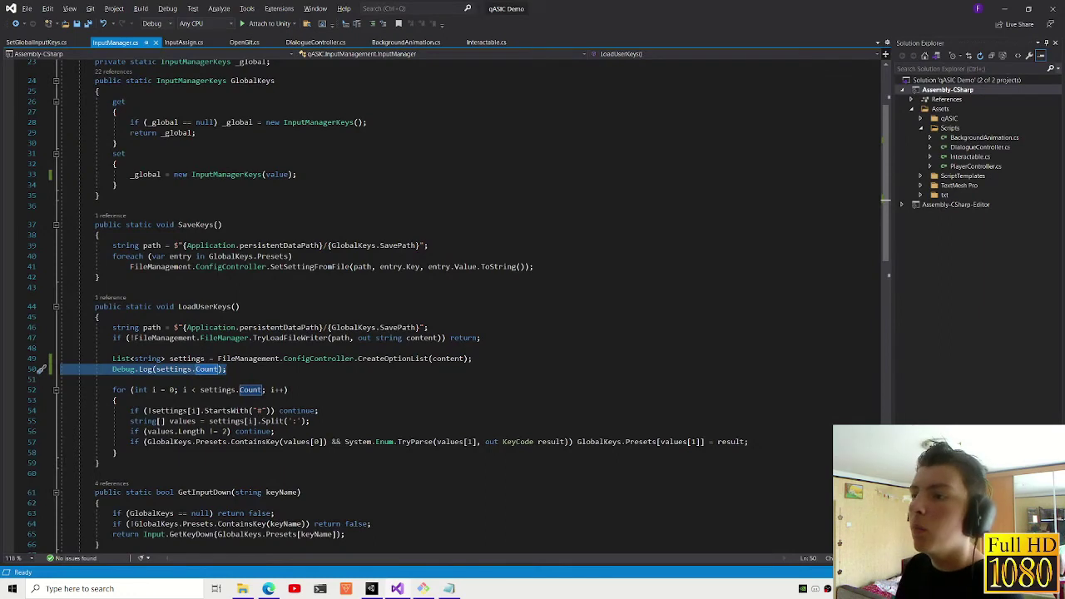
- Delete the temporary settings.Count log and review the loop's comment, split, length and ContainsKey checks
key("Delete")
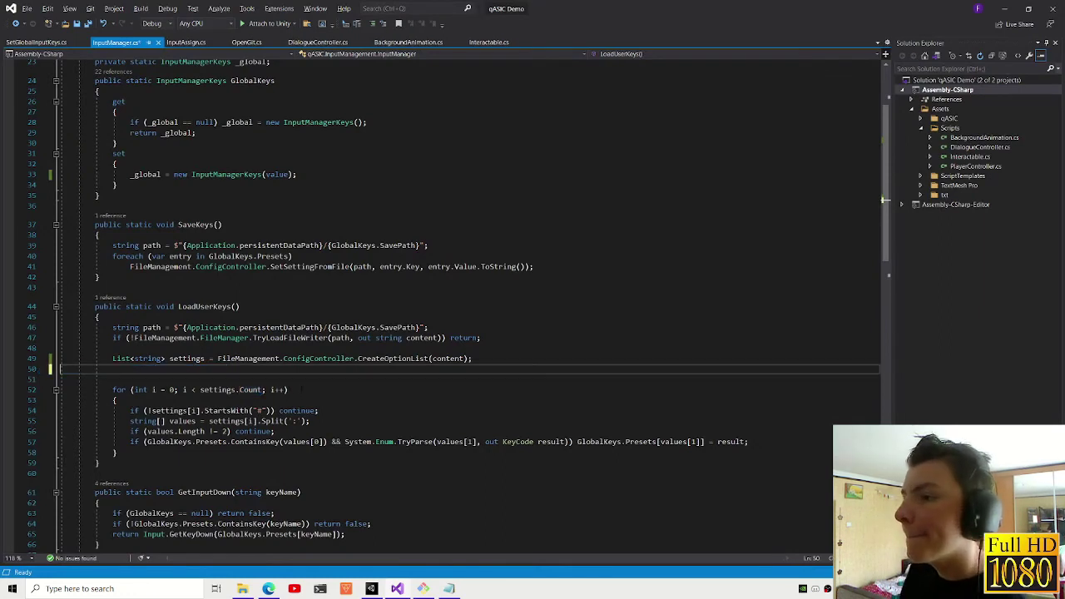
key("BackSpace")
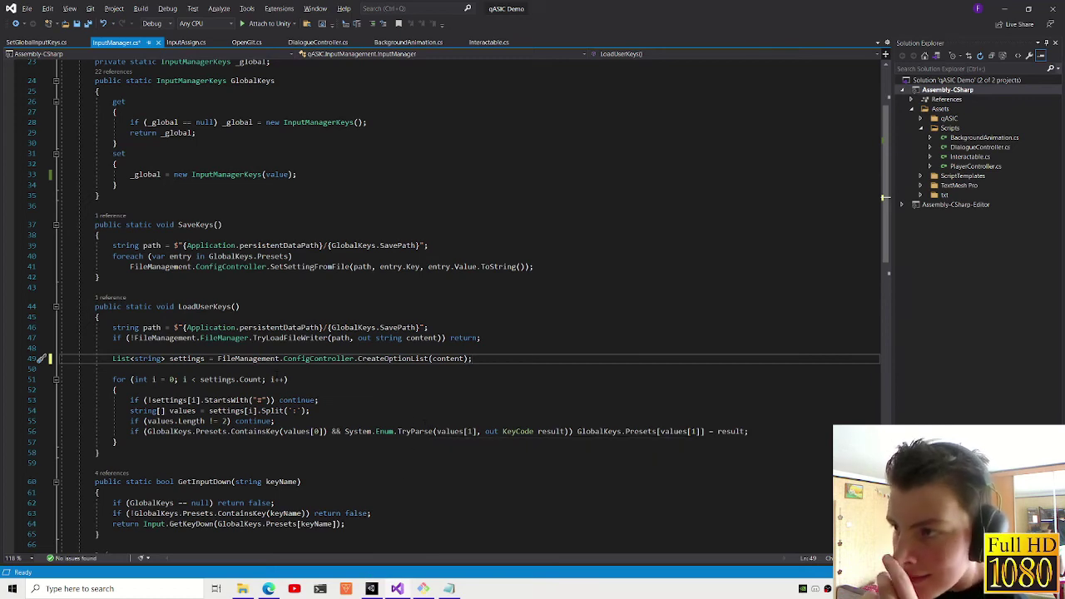
left_click(287, 401)
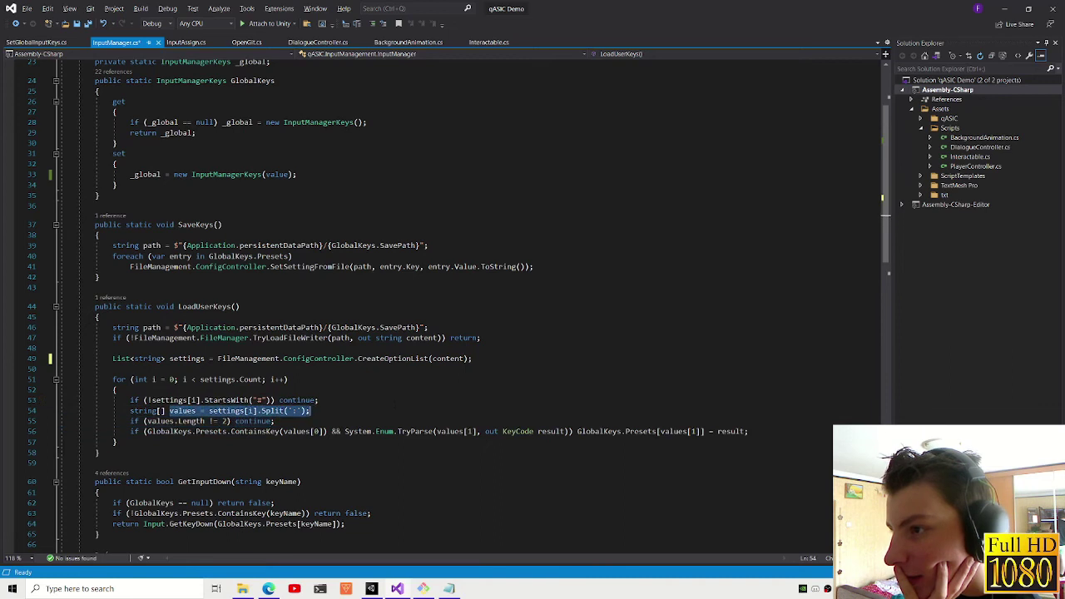
left_click(309, 411)
mouse_move(310, 411)
left_mouse_down()
mouse_move(99, 411)
mouse_move(131, 421)
left_mouse_up()
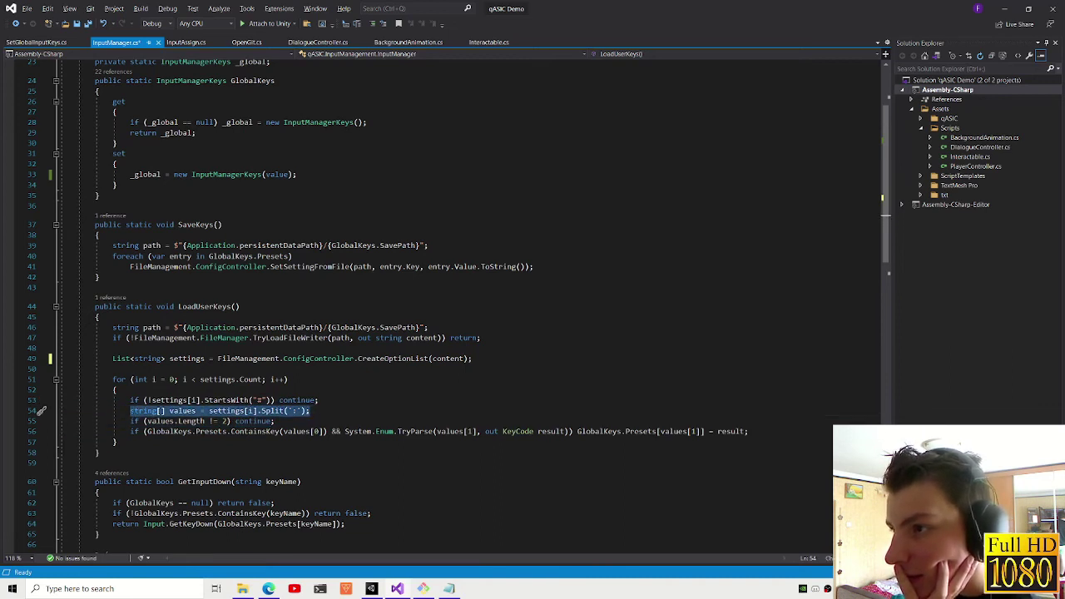
double_click(261, 401)
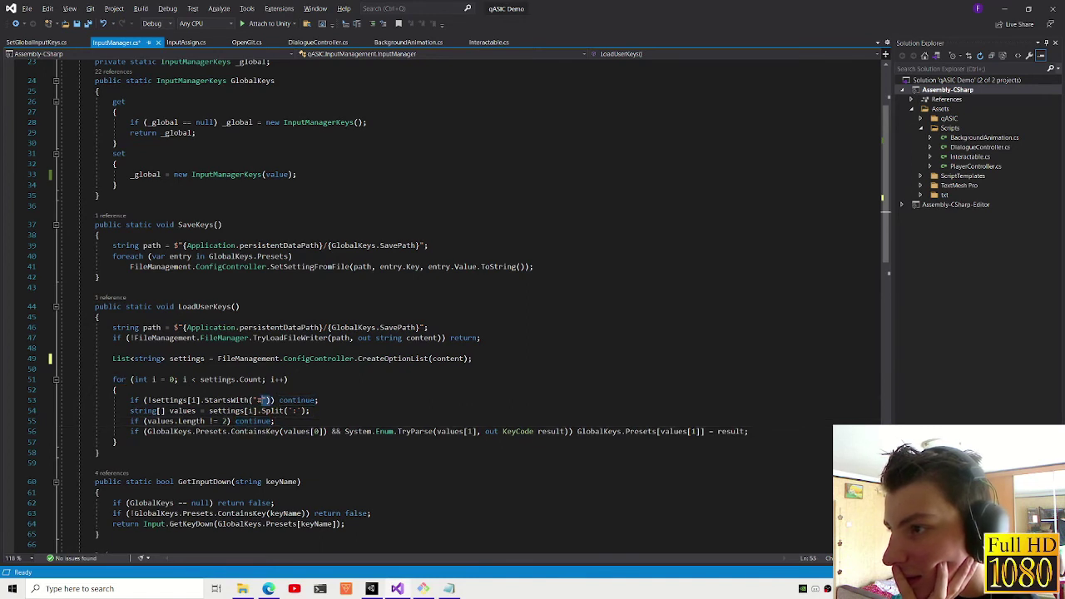
left_click_drag(275, 421, 130, 421)
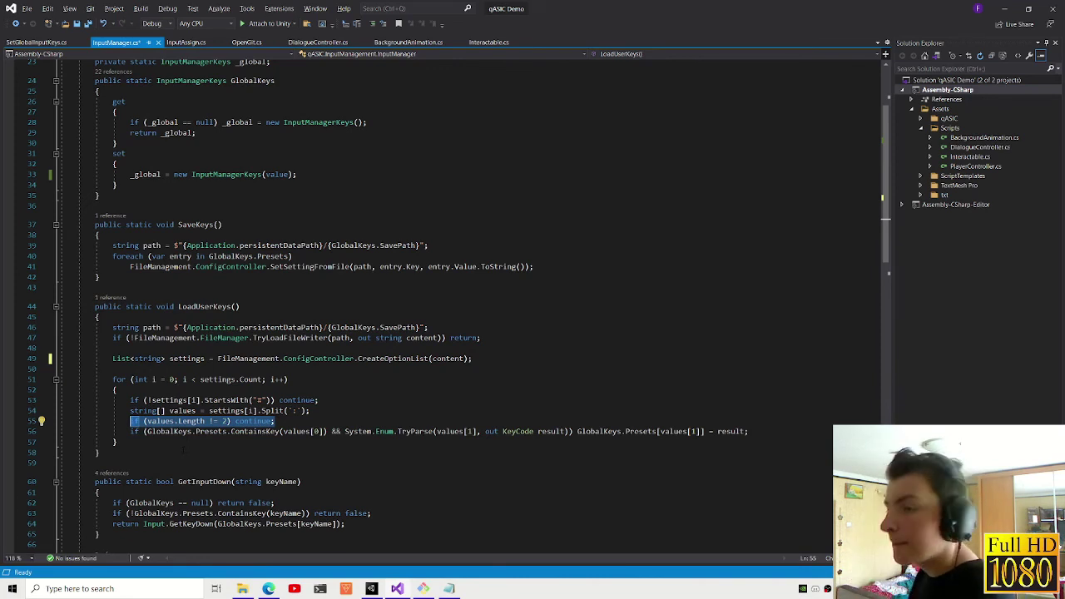
left_click(258, 421)
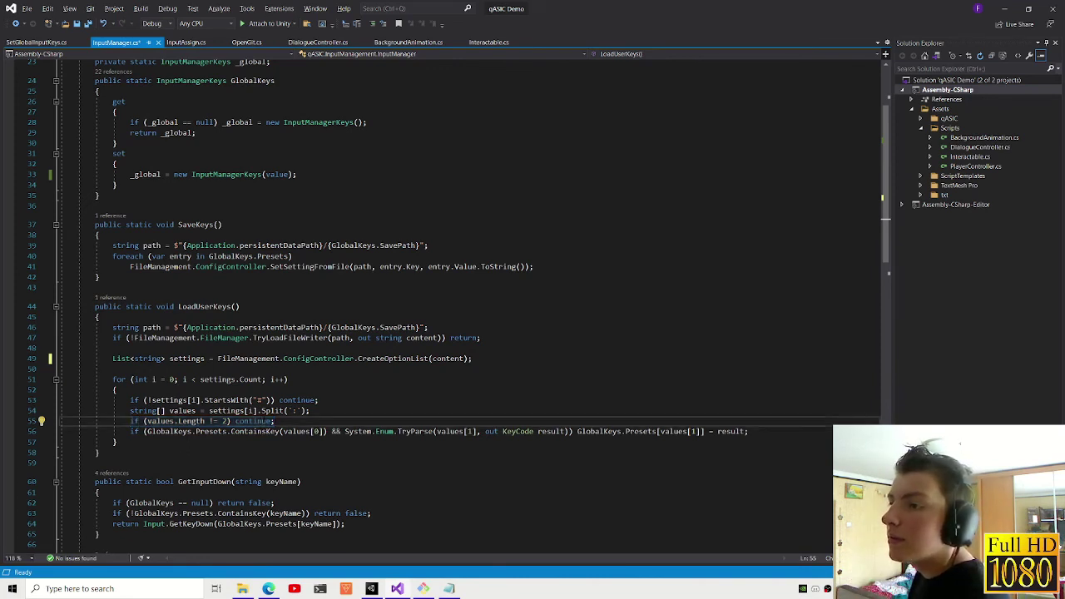
left_click(267, 431)
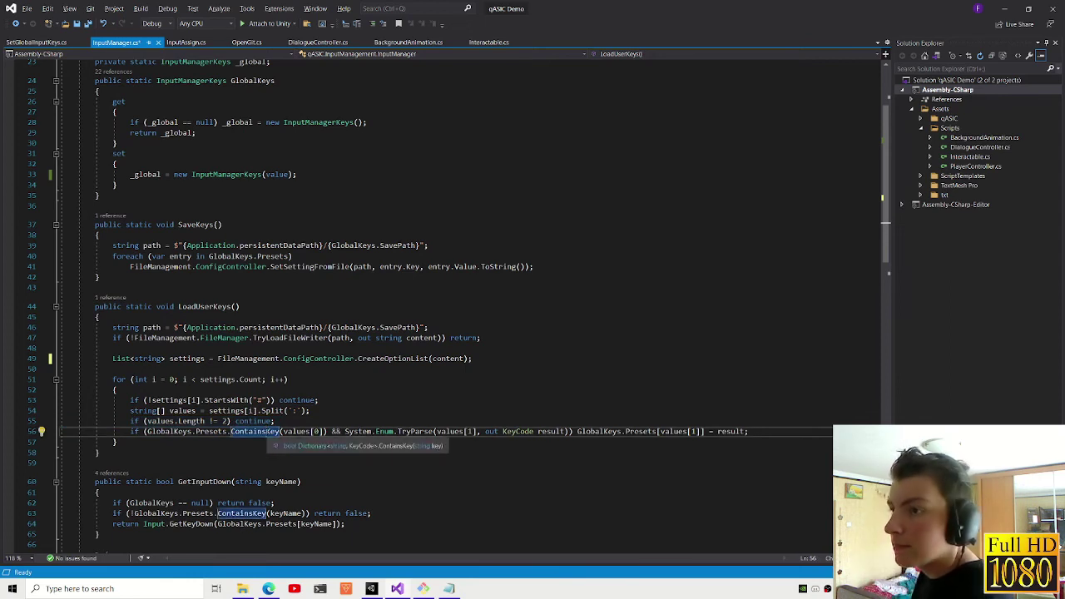
left_click(241, 454)
left_click_drag(209, 431, 232, 431)
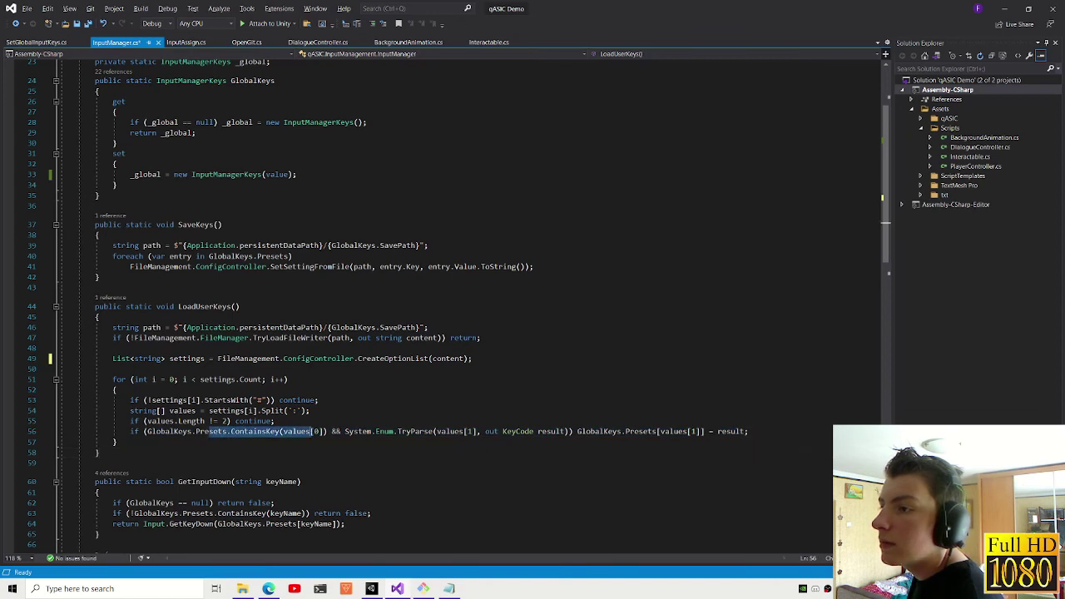
left_click(118, 441)
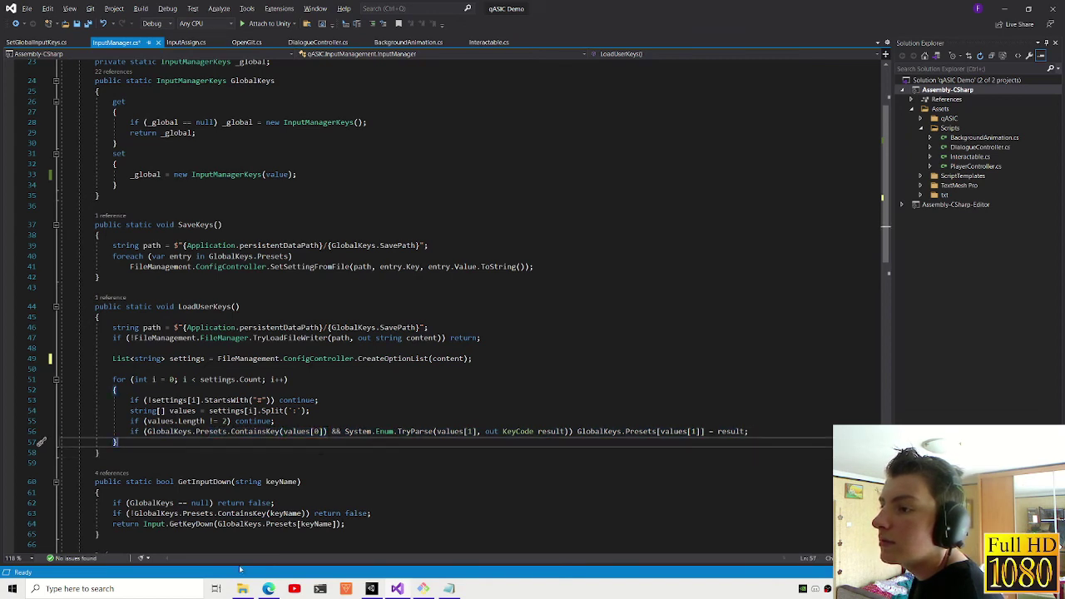
- Add Debug.Log("A ") in the loop, brace line 56's assignment with Debug.Log(result), and save
left_click(577, 431)
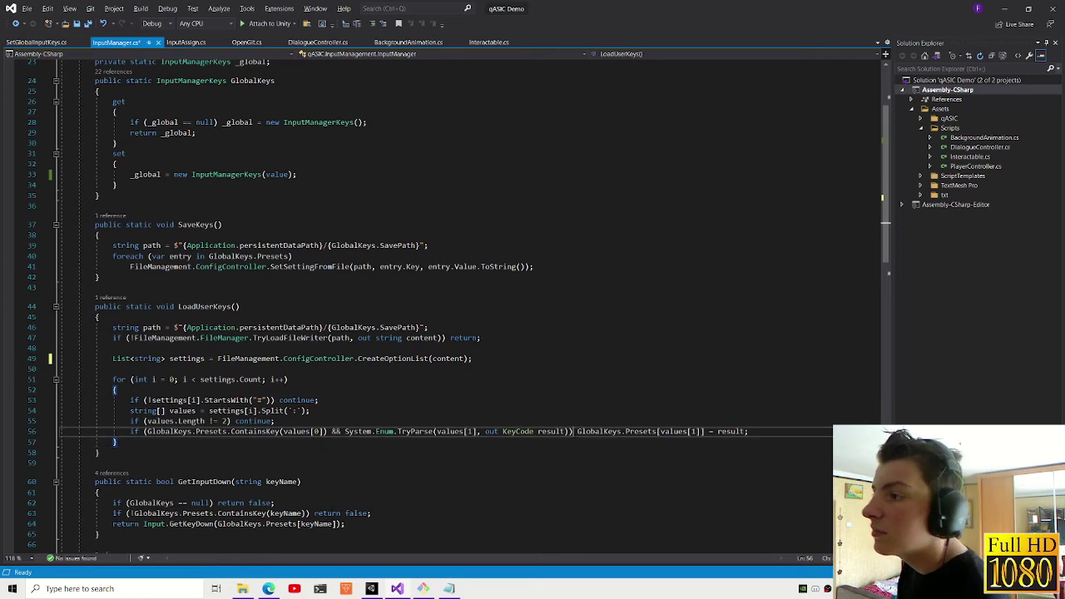
key("Return")
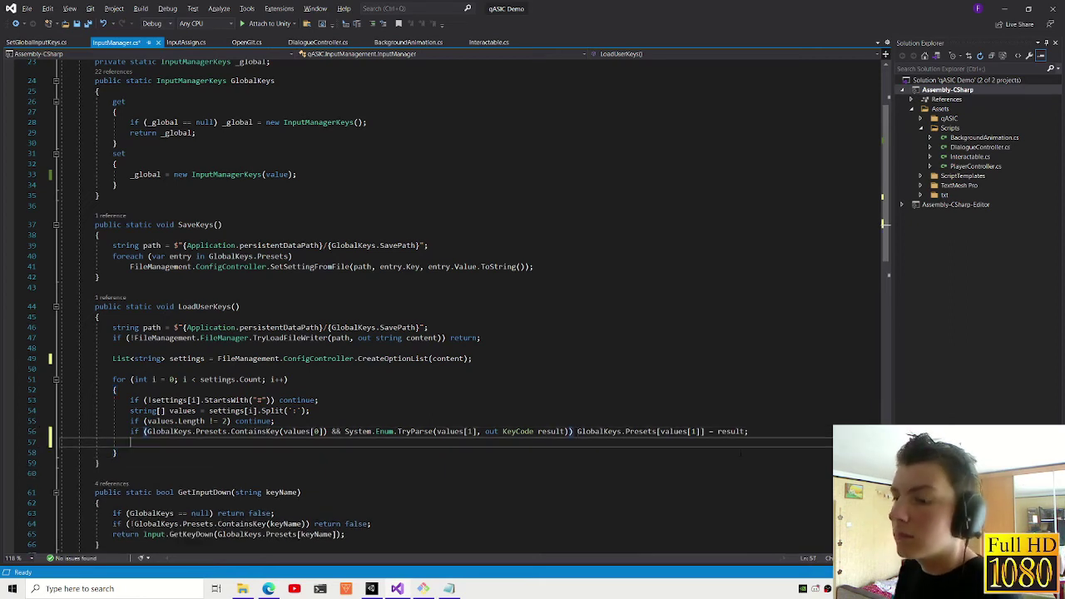
type("Debug.Log")
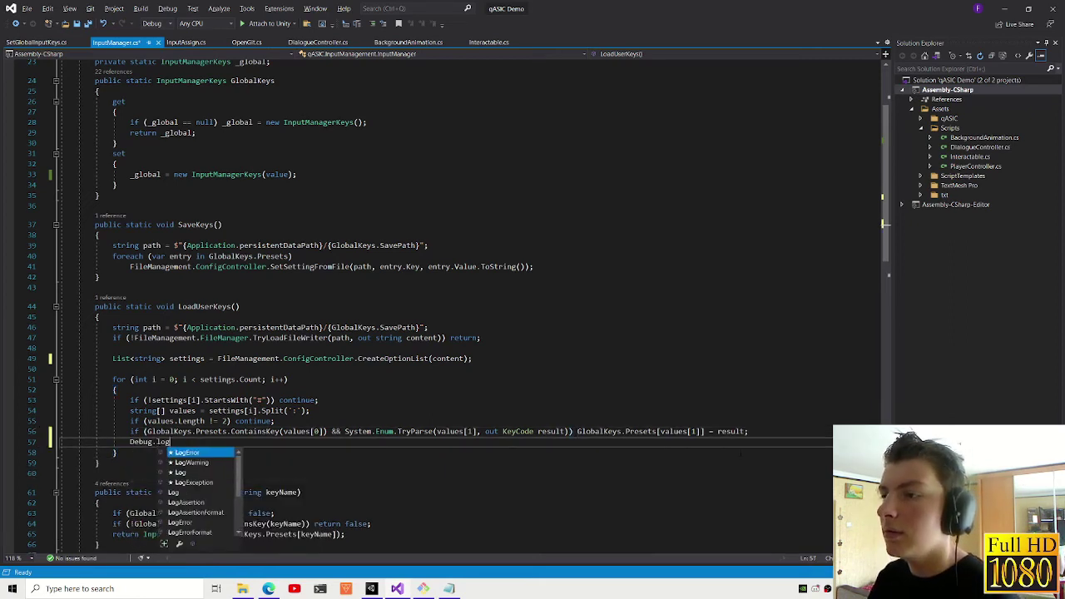
type("(\"A\");")
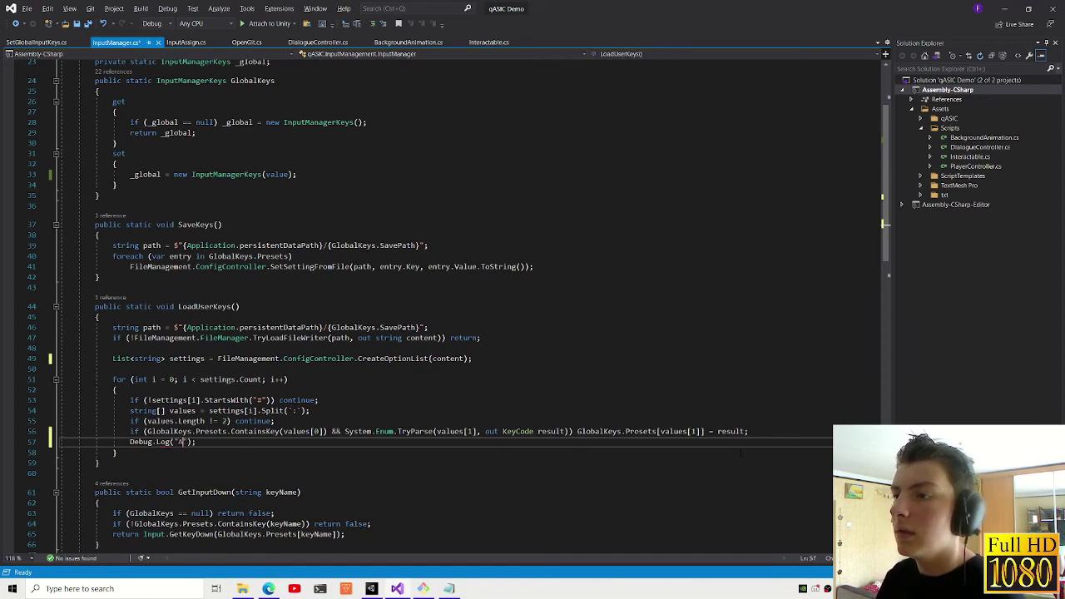
left_click(579, 431)
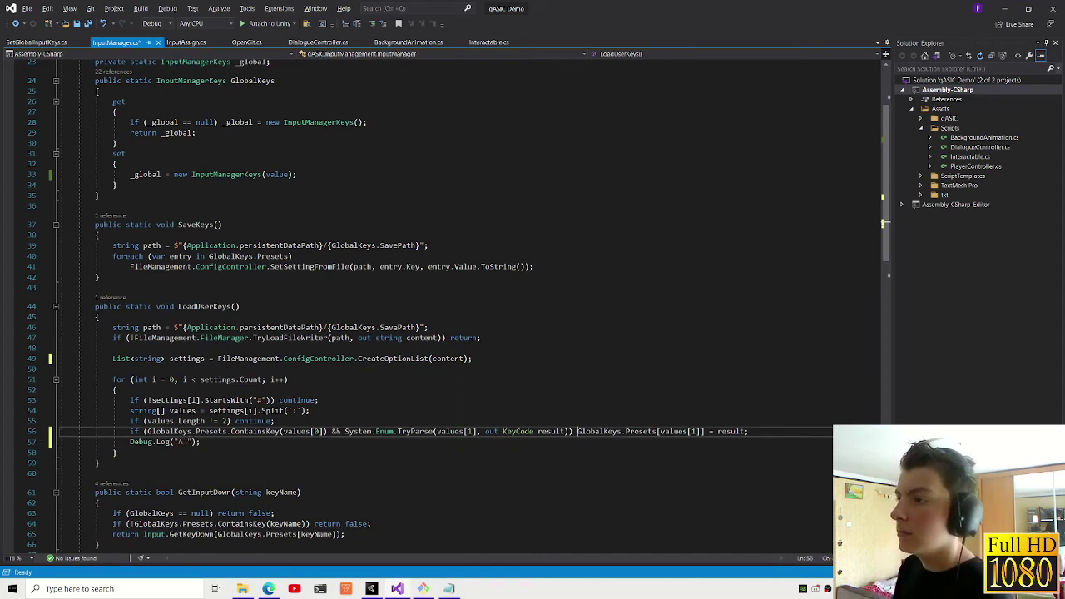
type("{")
left_click(771, 431)
type("}")
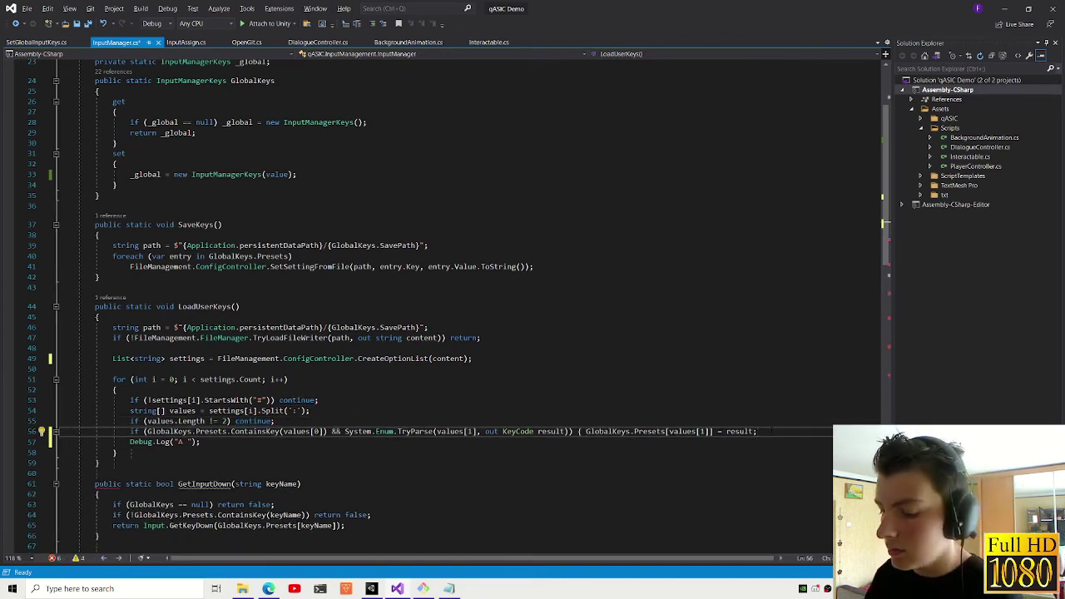
type("Debug")
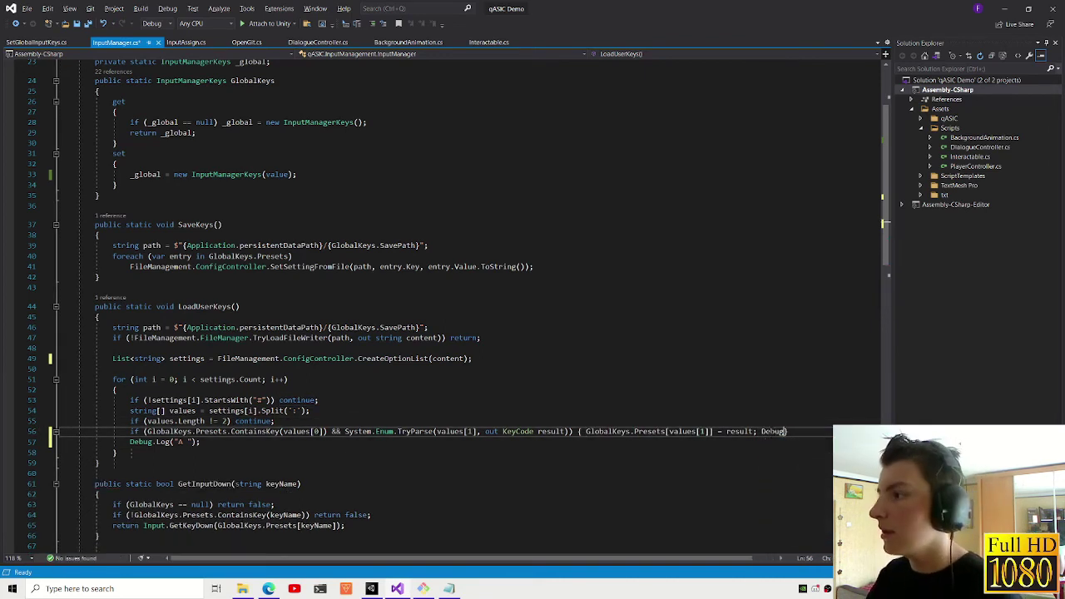
type(".Log(result")
key("ctrl+s")
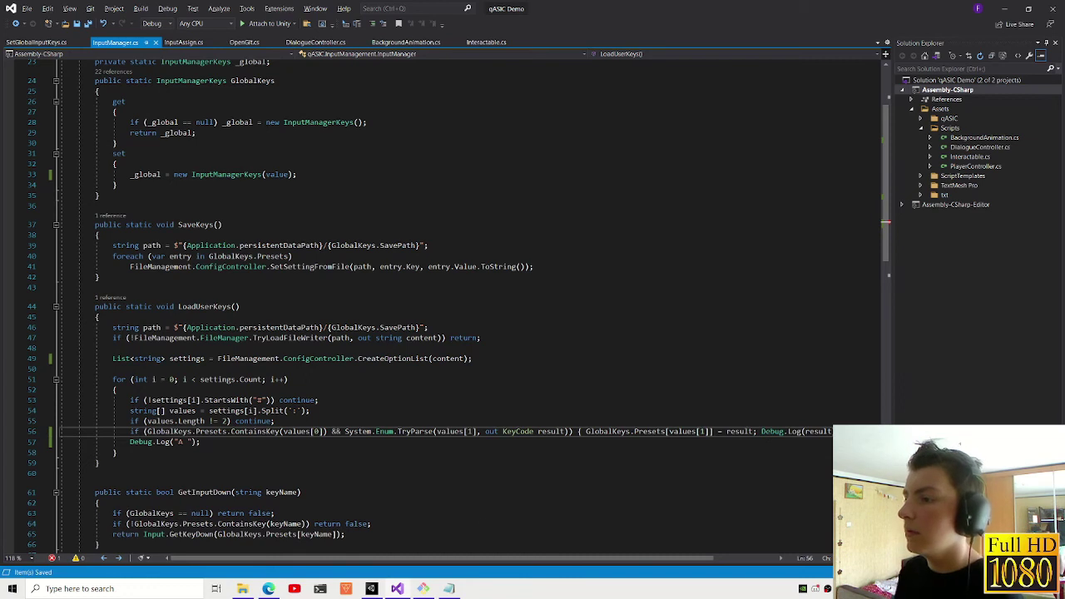
- Reload the updated InputManager script in Unity, clear the Console, and play the game again
left_click(371, 589)
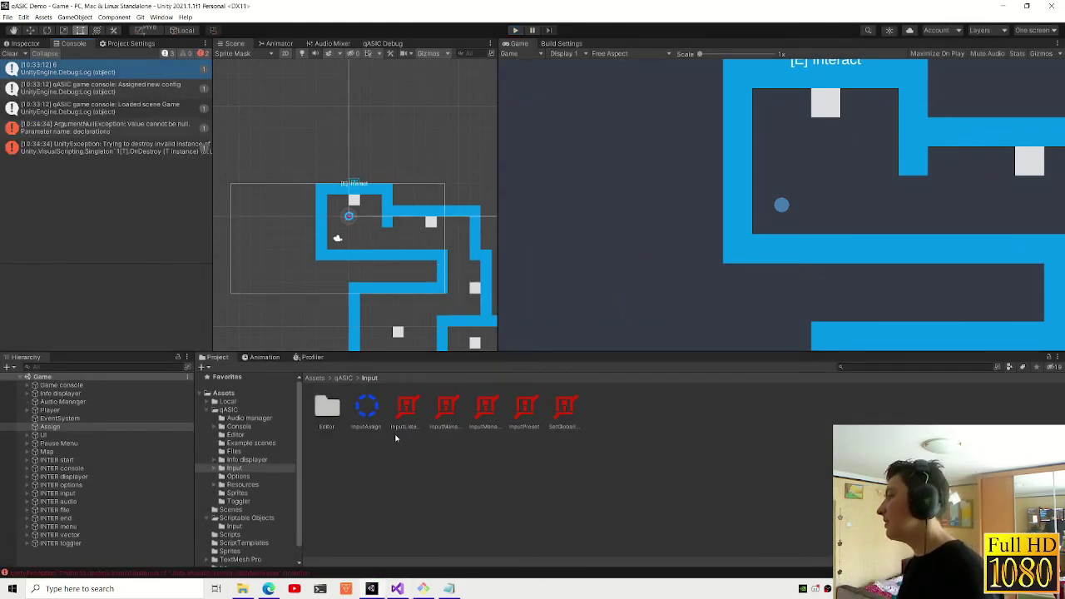
left_click(10, 53)
left_click(515, 31)
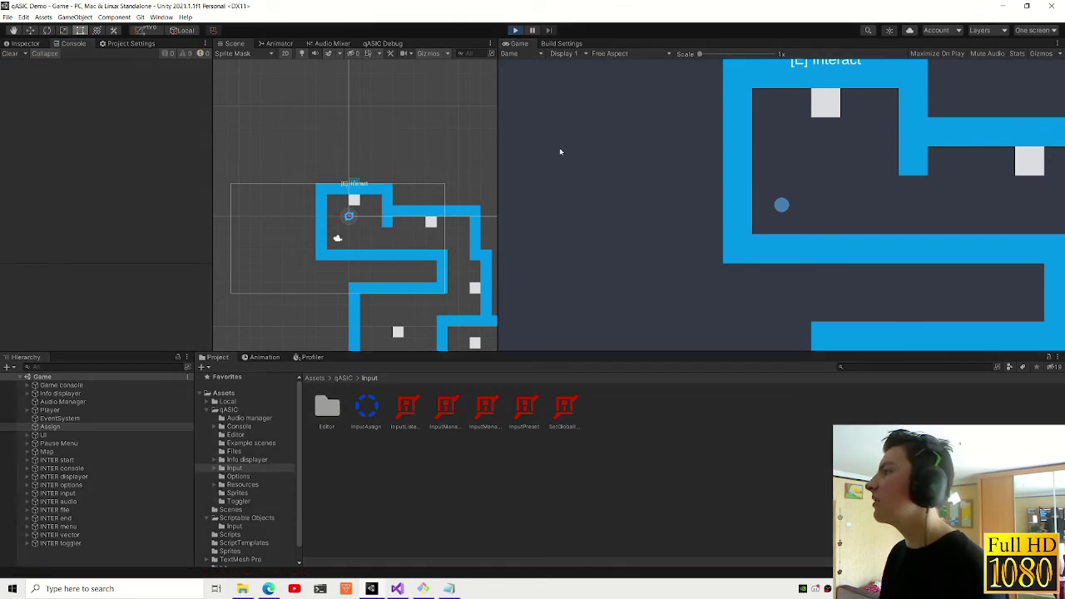
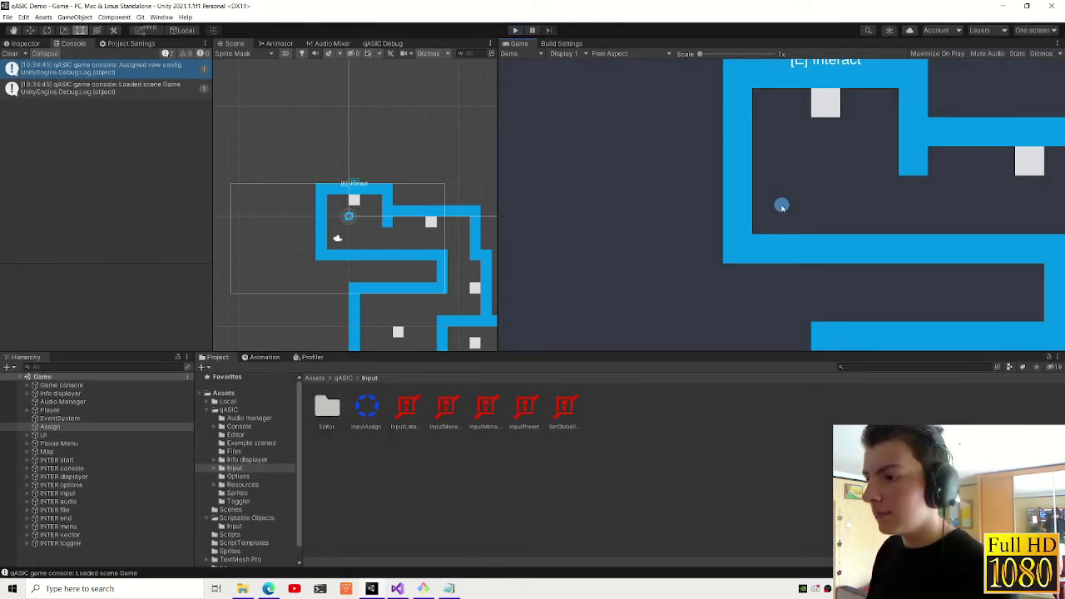
- Add a Debug.Log("C") trace line at the top of the LoadUserKeys loop
key("alt+Tab")
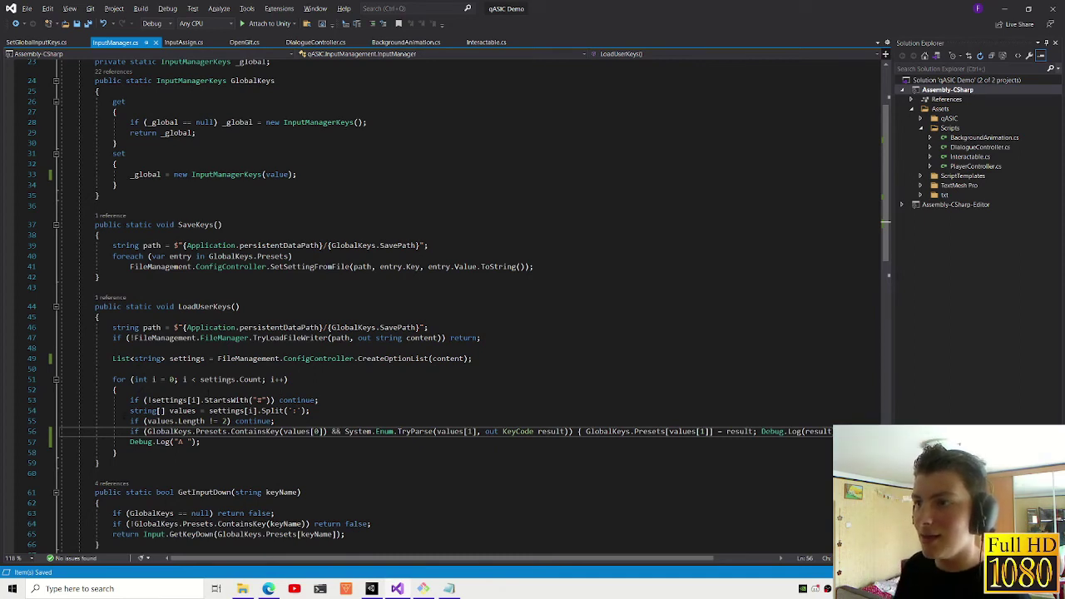
key("Up")
key("Up")
key("Up")
key("Home")
key("shift+End")
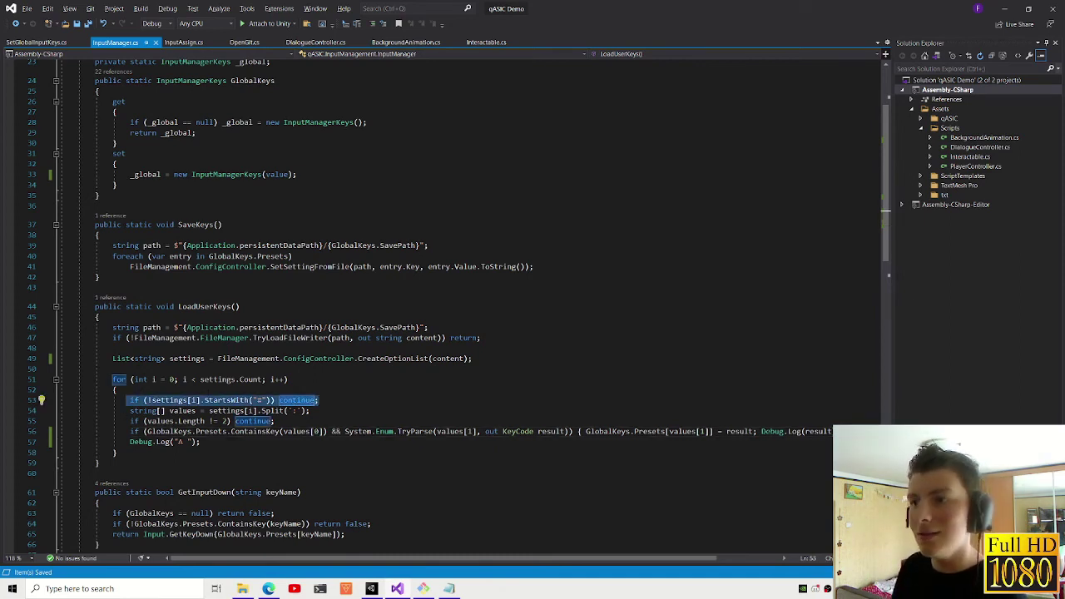
left_click(362, 431)
left_click(117, 390)
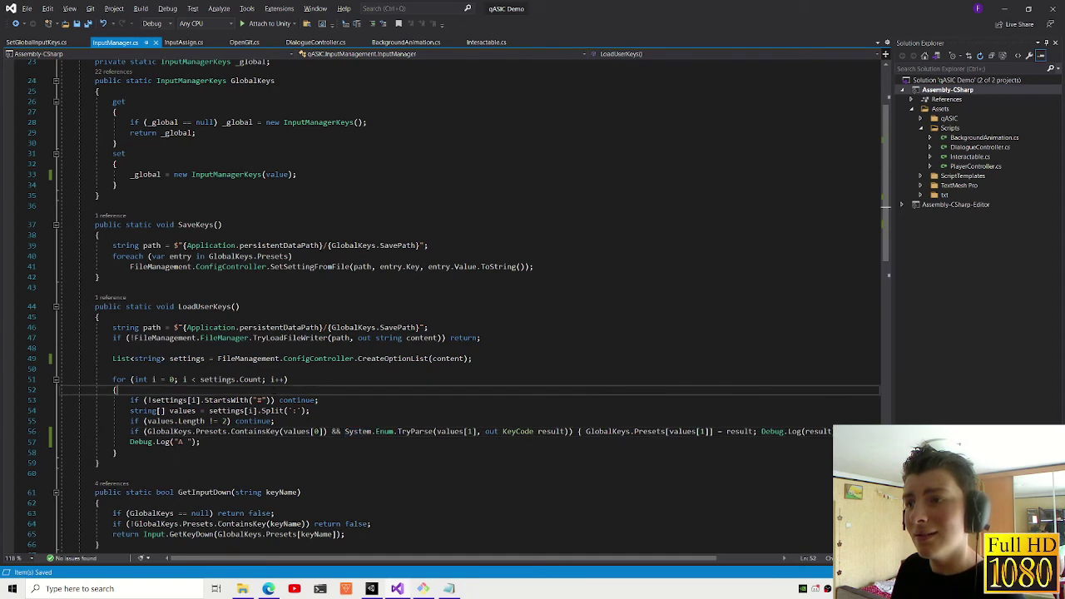
key("Return")
type("Debug.Log(\"C\");")
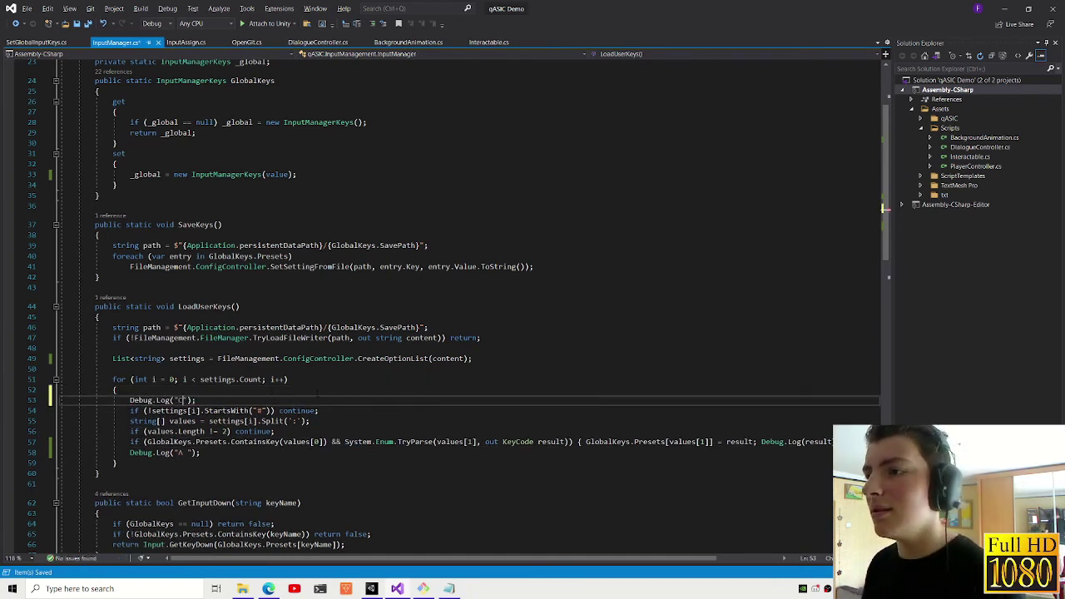
- Paste a second Debug.Log("C") line after the values length check, then return to Unity
left_click(349, 420)
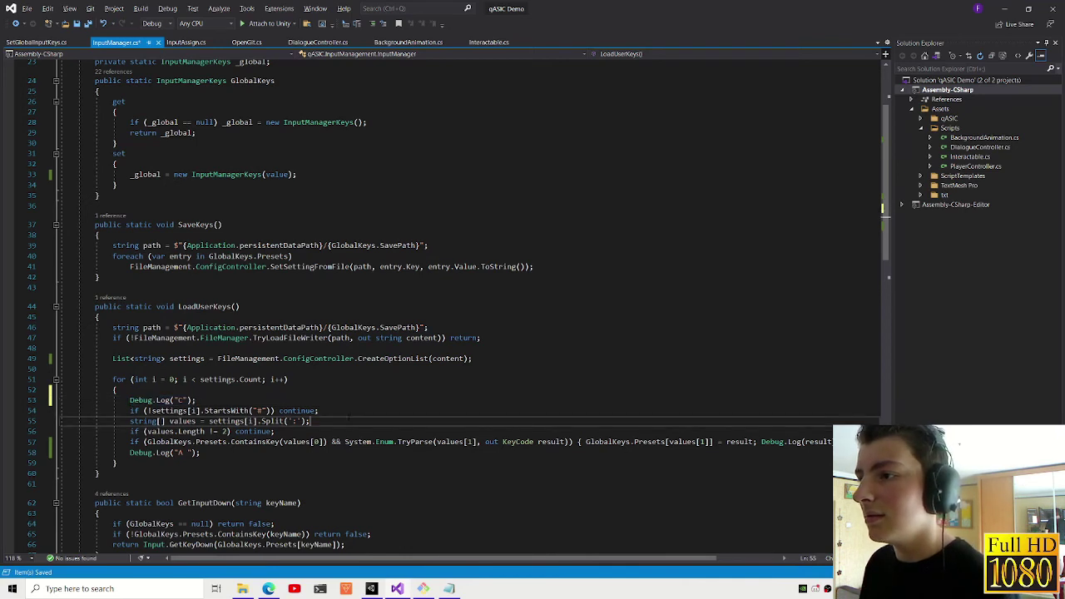
left_click(275, 432)
key("Return")
type("Debug.Log(\"C\");")
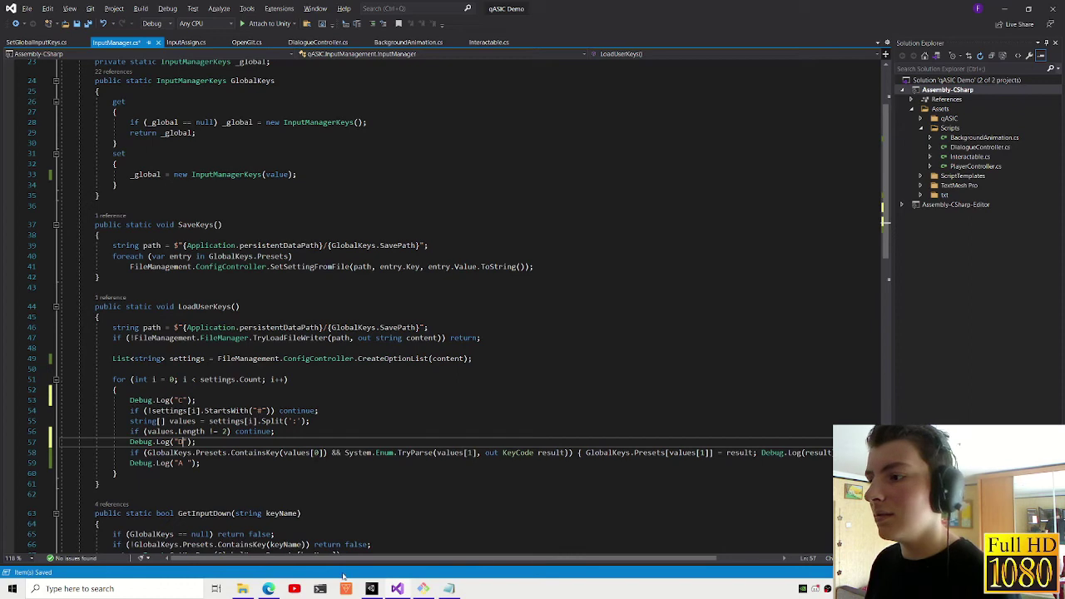
left_click(371, 589)
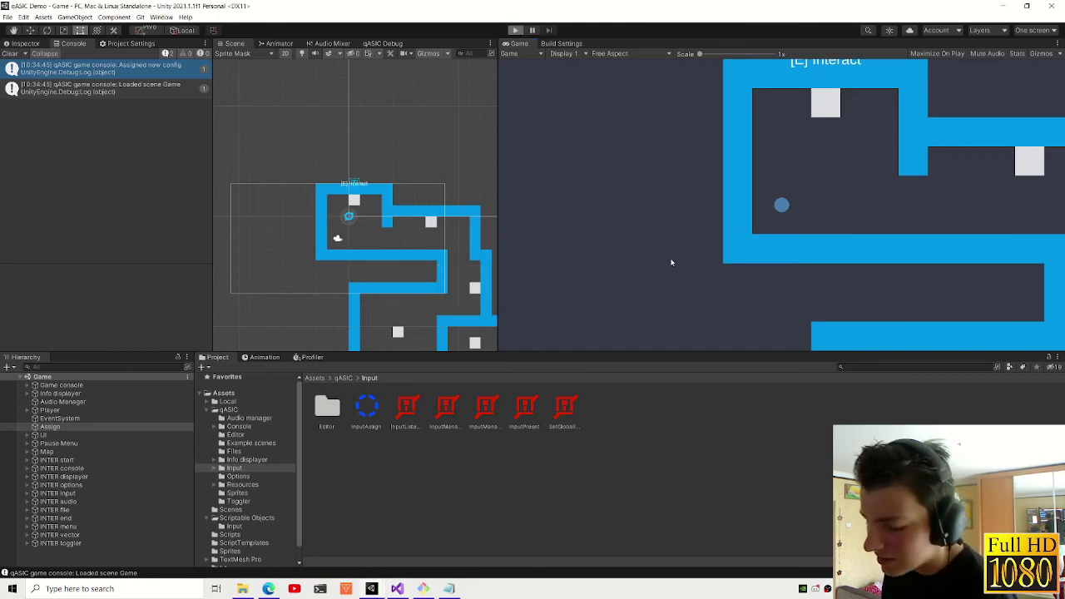
- Test-run the game, then move the first debug log below the StartsWith check
key("ctrl+p")
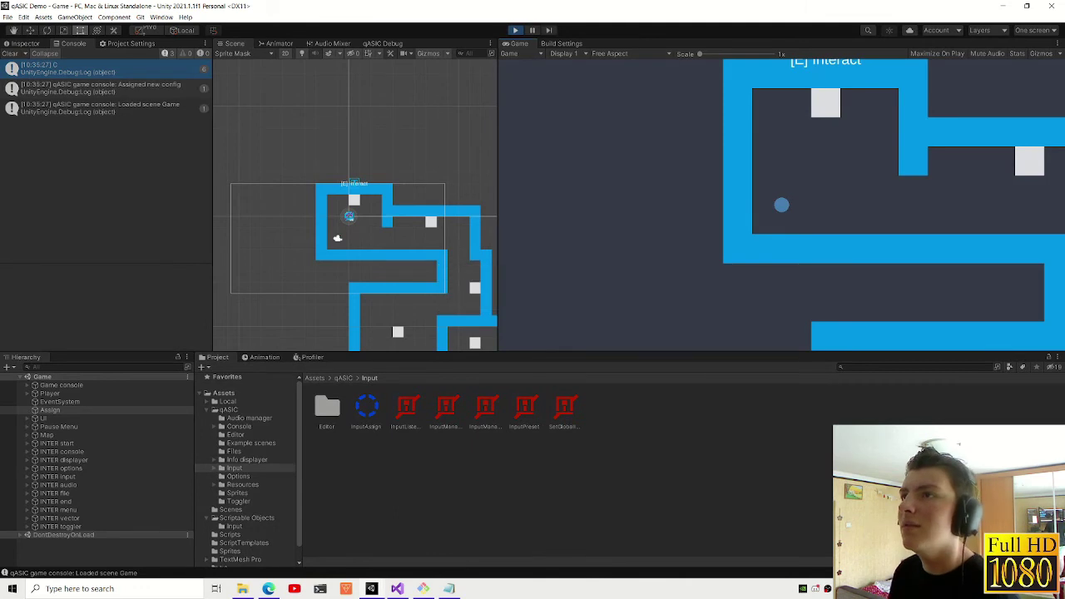
key("alt+Tab")
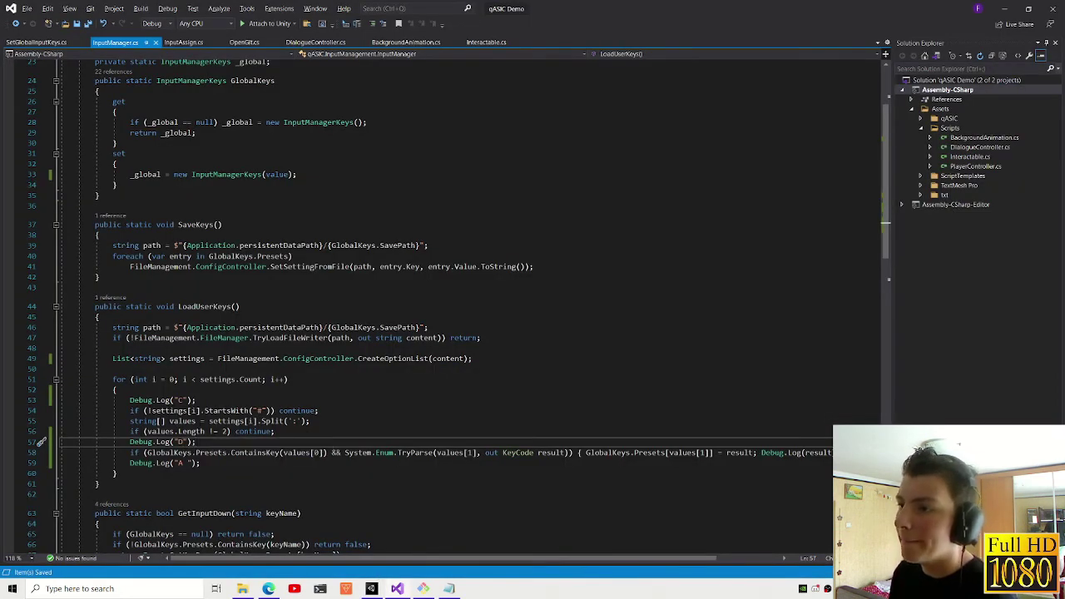
key("Up")
key("Up")
key("Up")
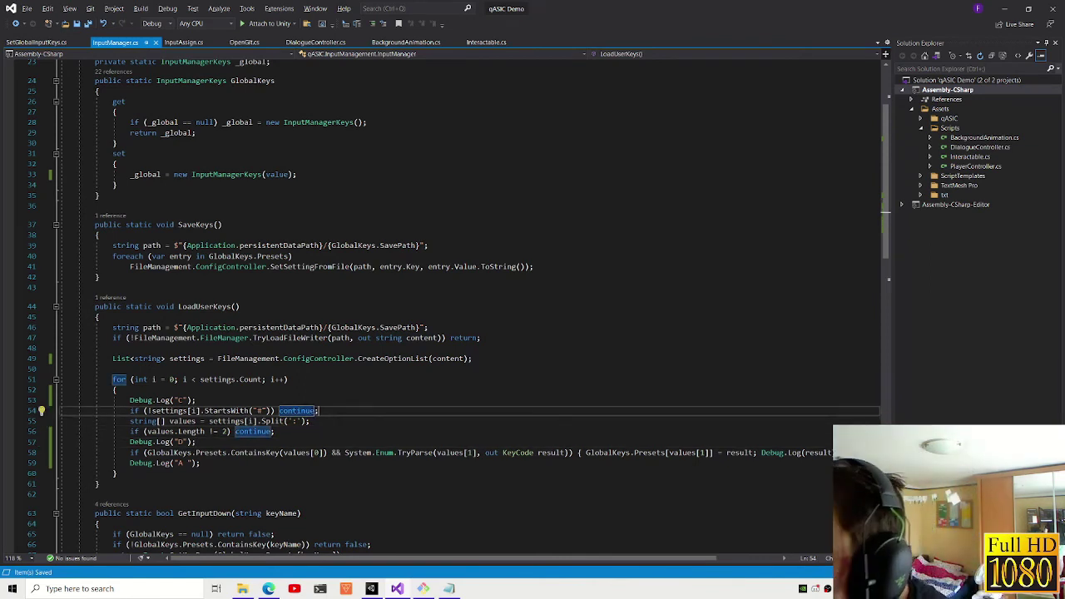
left_click(286, 402)
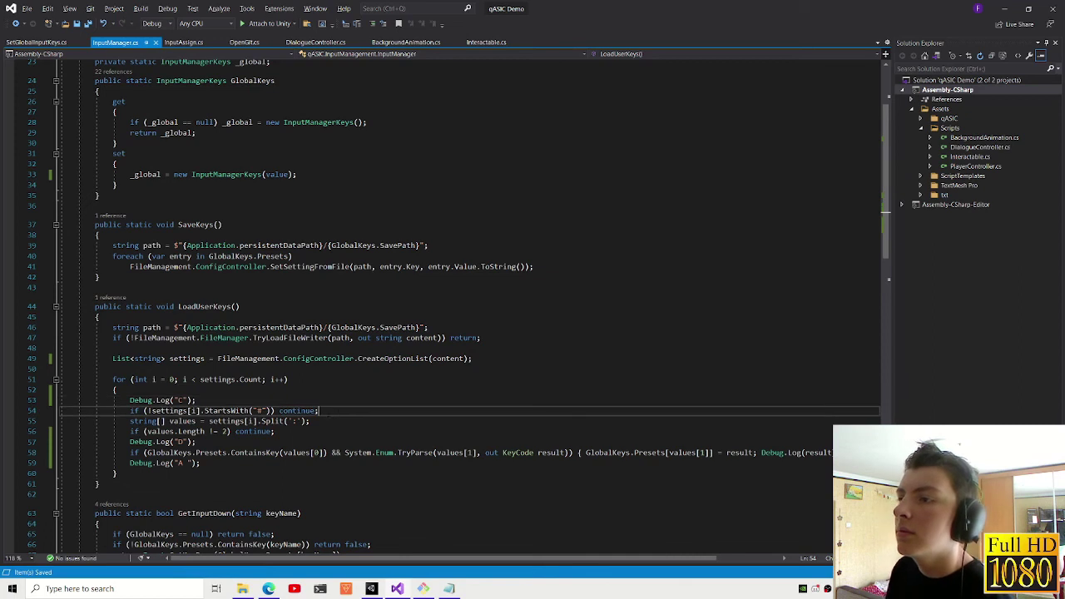
key("alt+Down")
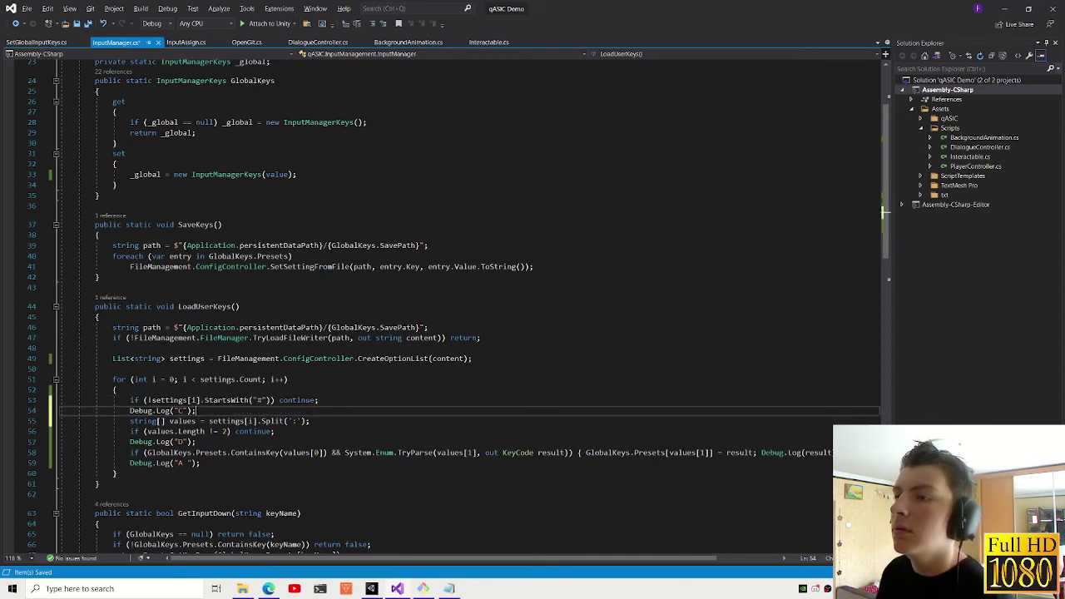
left_click(375, 589)
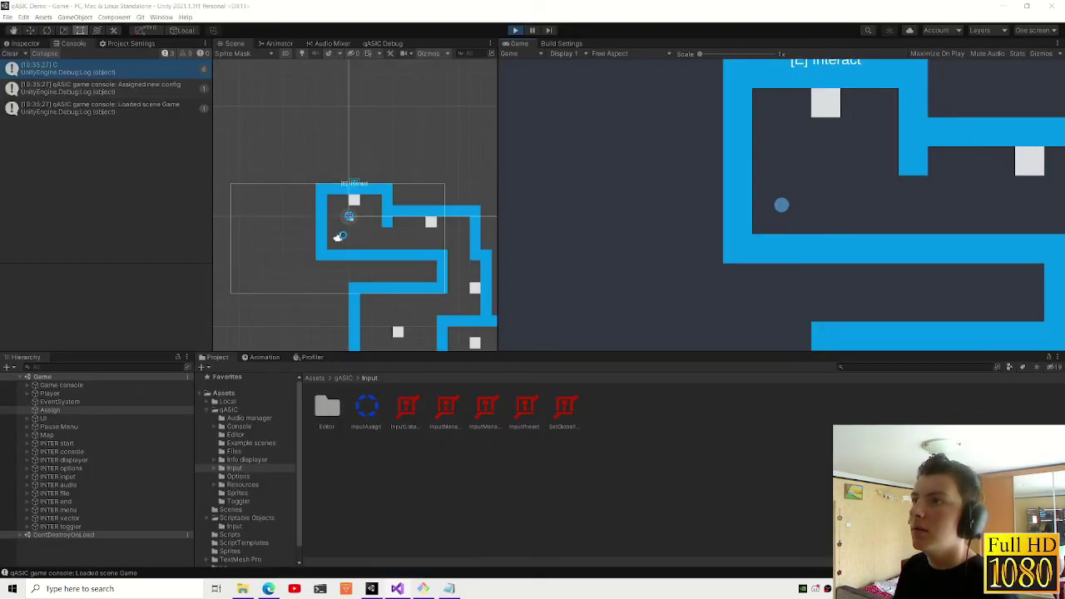
- Change that log to Debug.Log(settings[i]) and save InputManager.cs
left_click(399, 591)
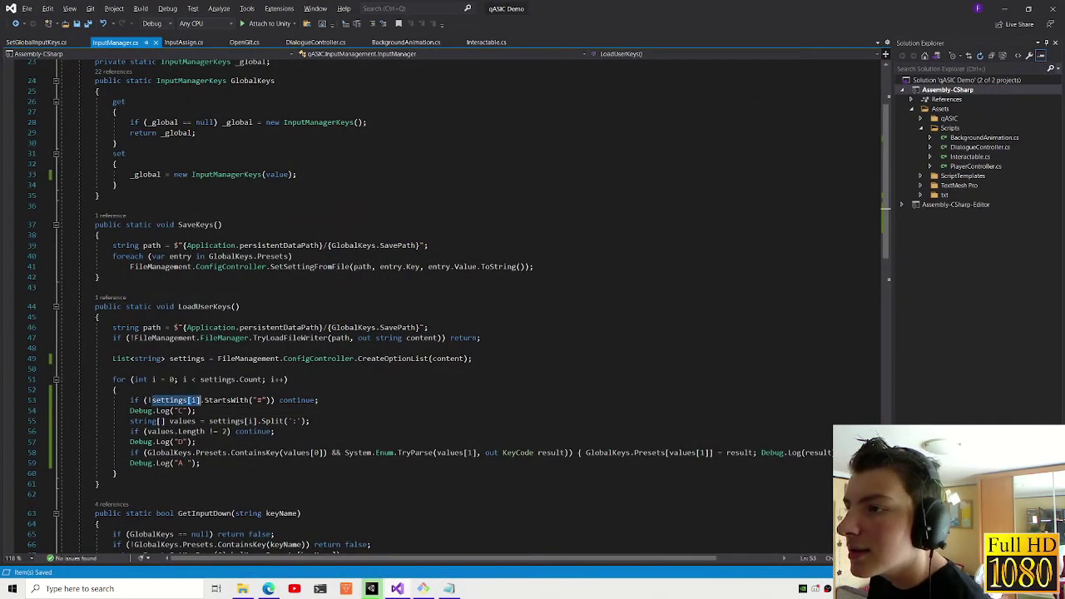
key("ctrl+c")
key("Down")
key("Left")
key("Left")
key("shift+Left")
key("shift+Left")
key("shift+Left")
key("ctrl+v")
key("ctrl+s")
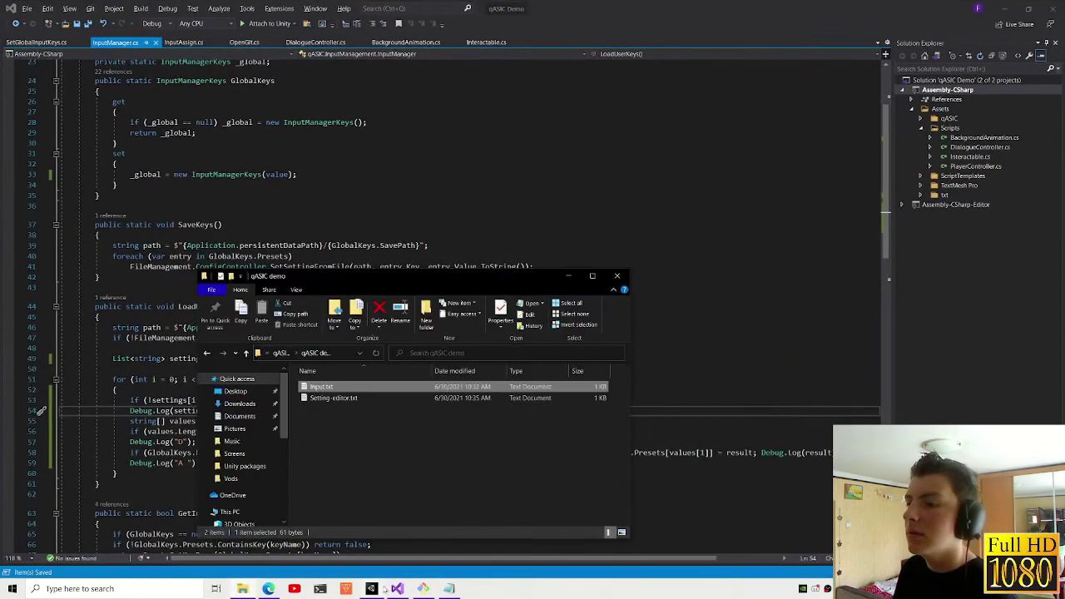
- Look over the saved bindings in Input.txt, then start the game again in Unity
left_click(423, 582)
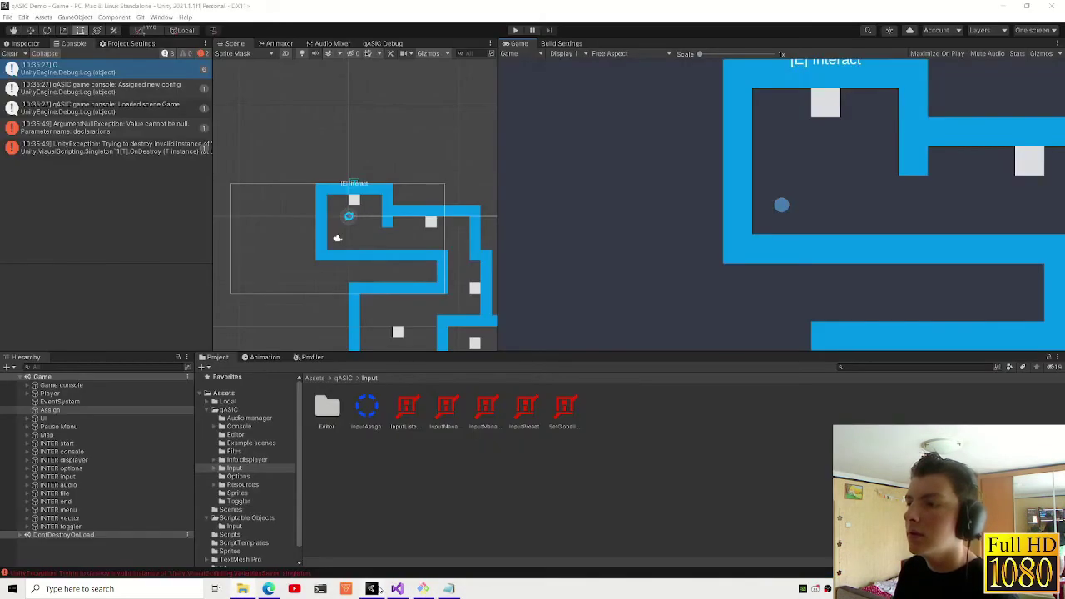
left_click(448, 589)
key("ctrl+a")
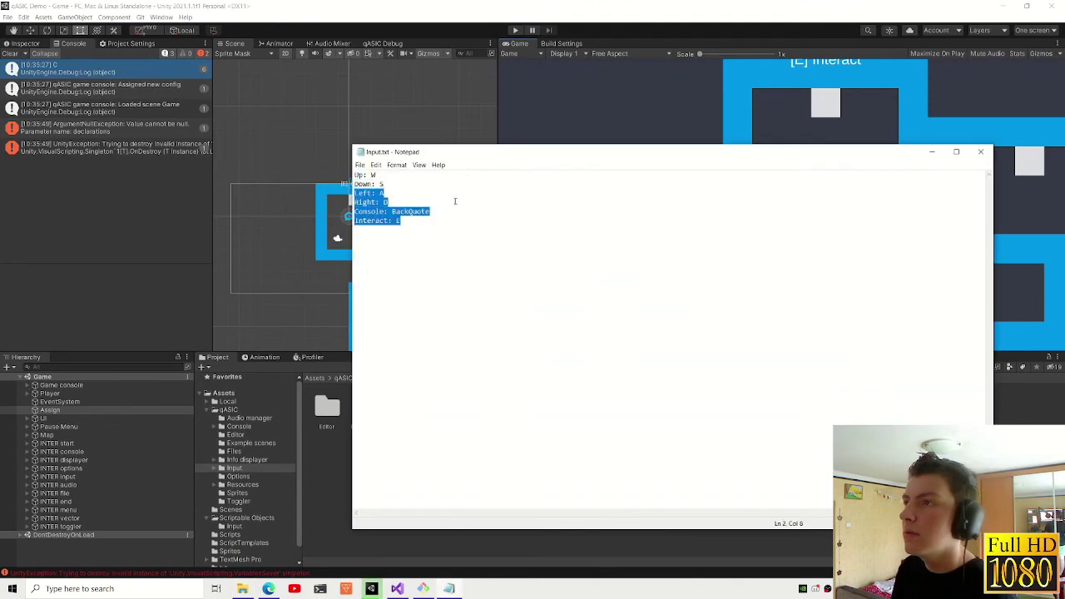
left_click(598, 222)
left_click(78, 244)
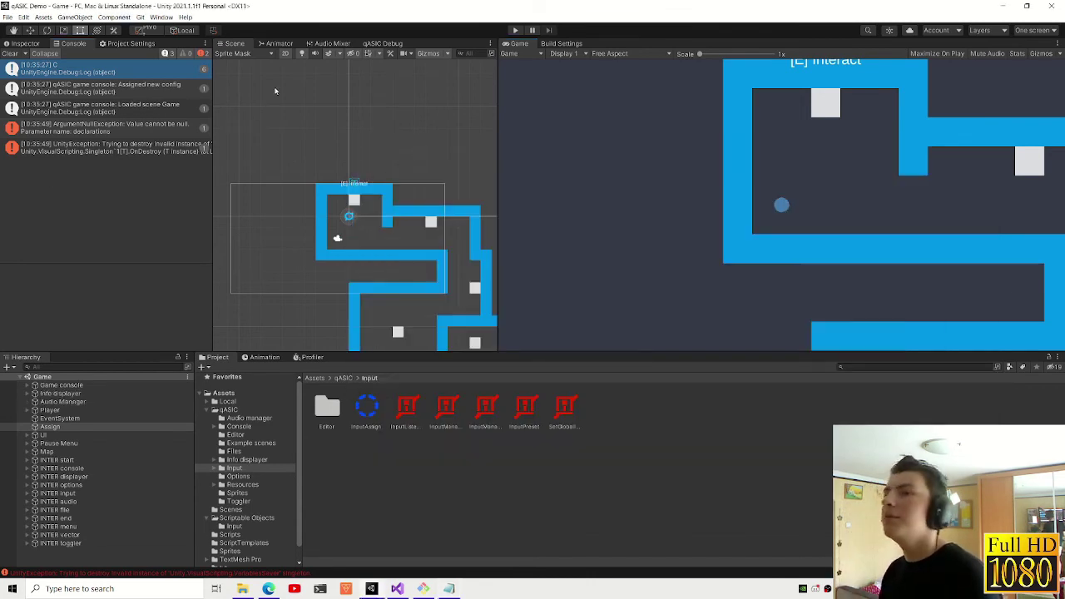
left_click(515, 31)
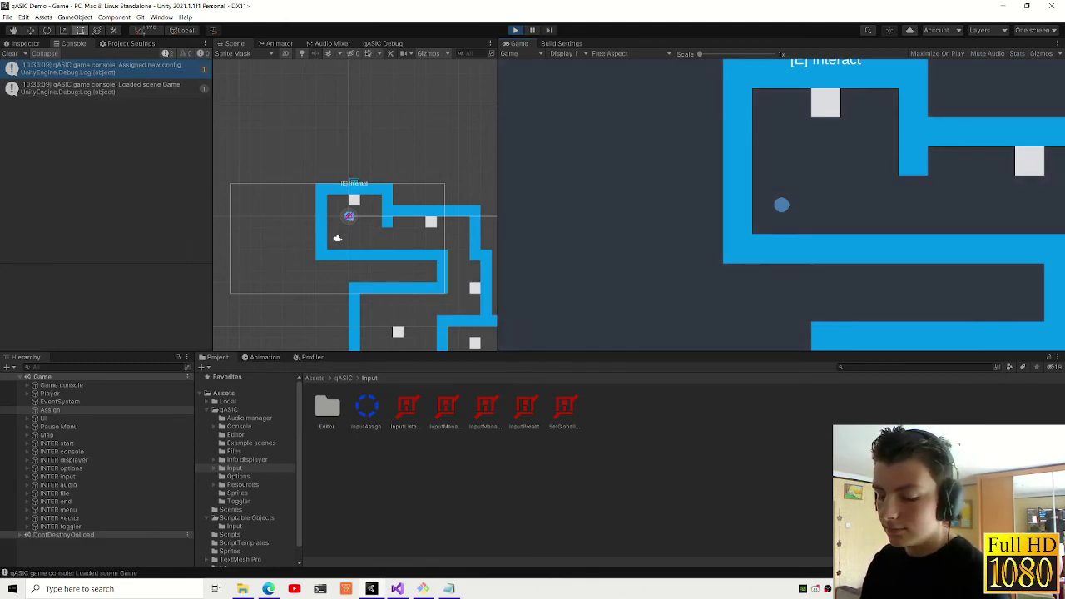
- Delete the ! before settings[i].StartsWith, keep Debug.Log(settings[i]) below the if, and save
key("alt+Tab")
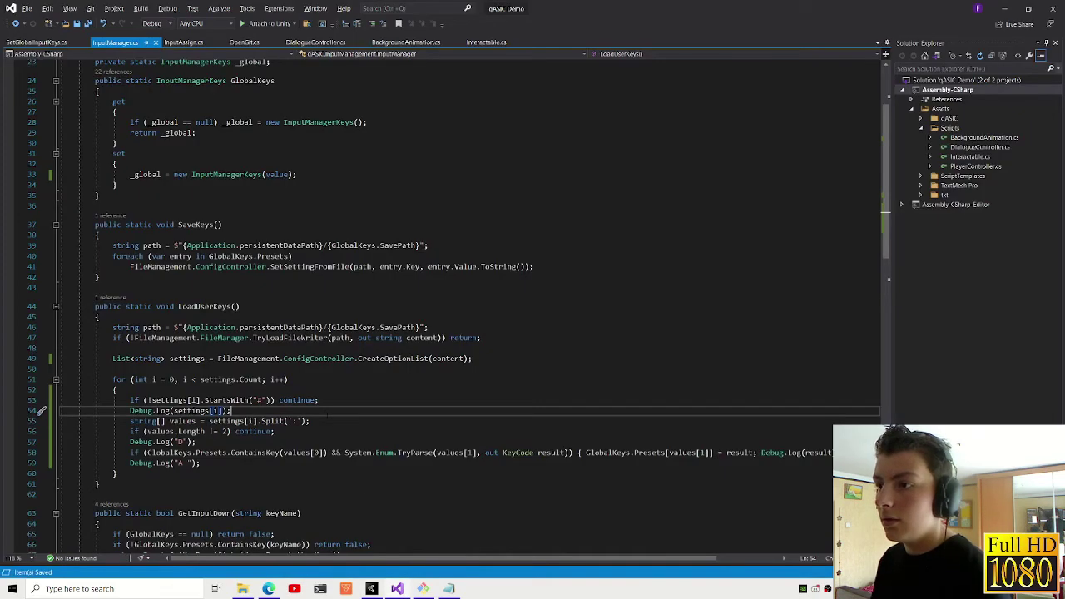
key("alt+Up")
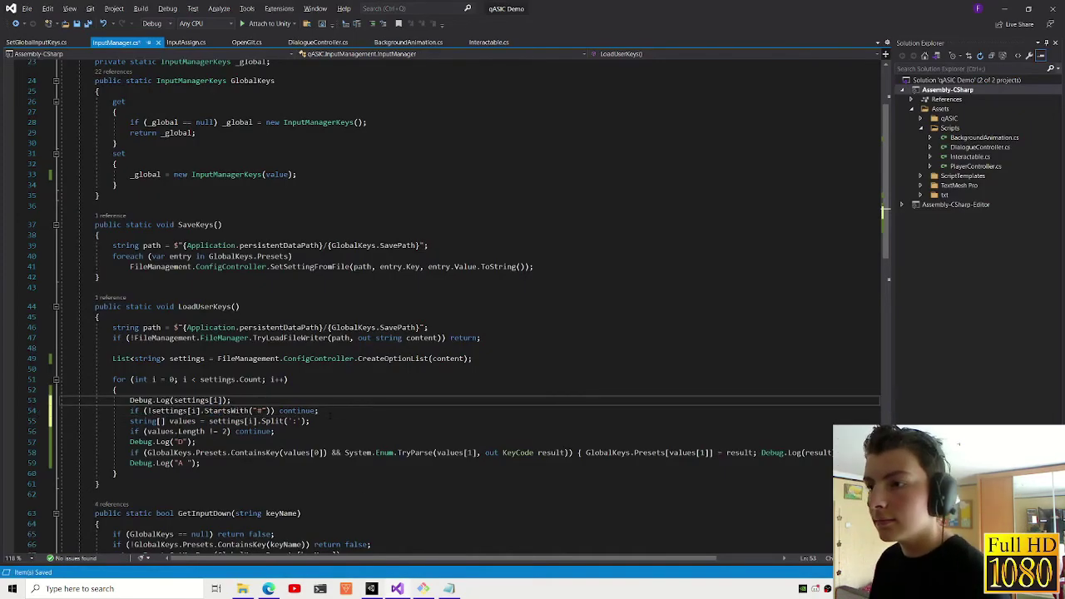
left_click(225, 411)
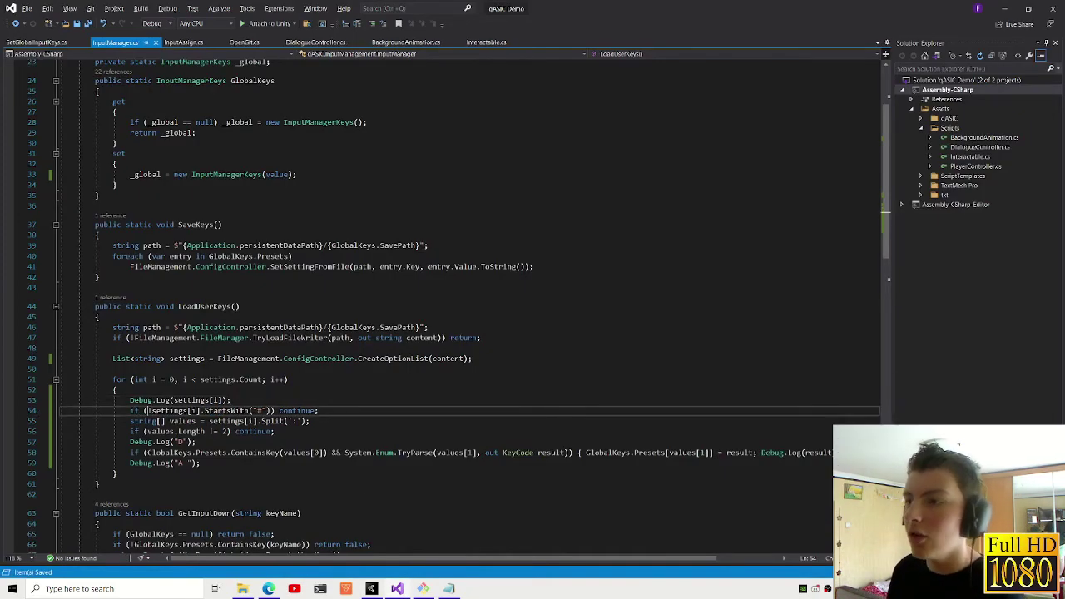
left_click(151, 411)
key("BackSpace")
left_click(230, 401)
key("ctrl+s")
key("alt+Down")
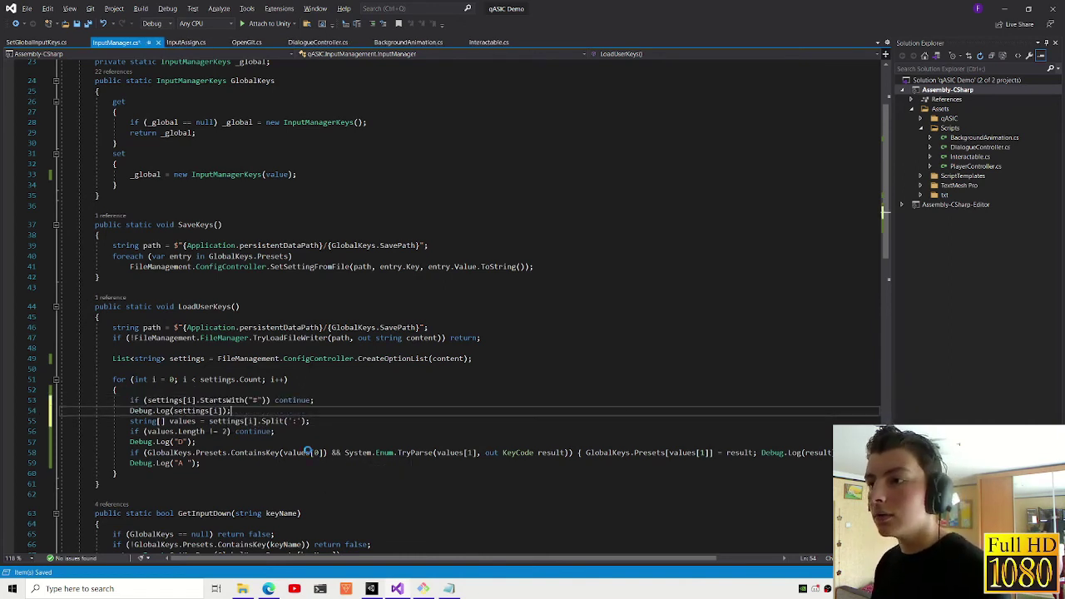
key("ctrl+s")
left_click(372, 589)
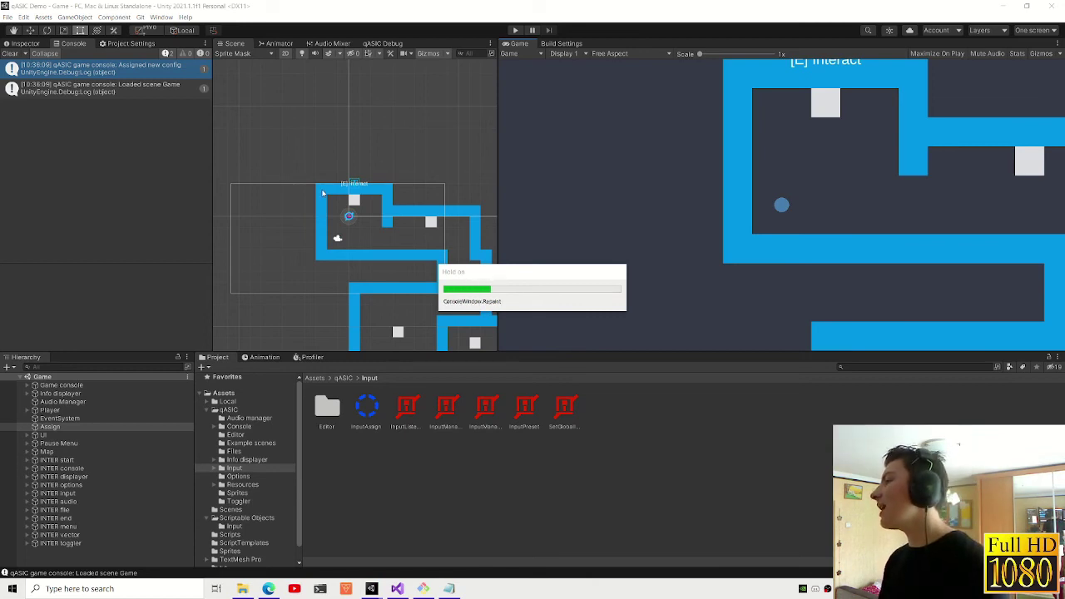
- Run the game and trace the Interact:E console entry back to its logging code
left_click(515, 30)
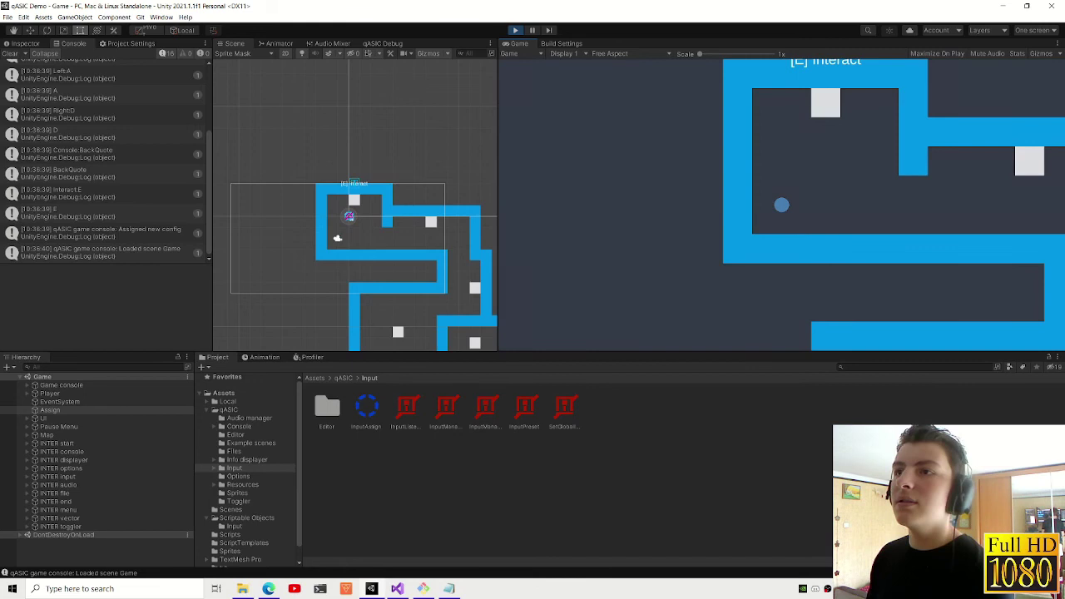
left_click(108, 198)
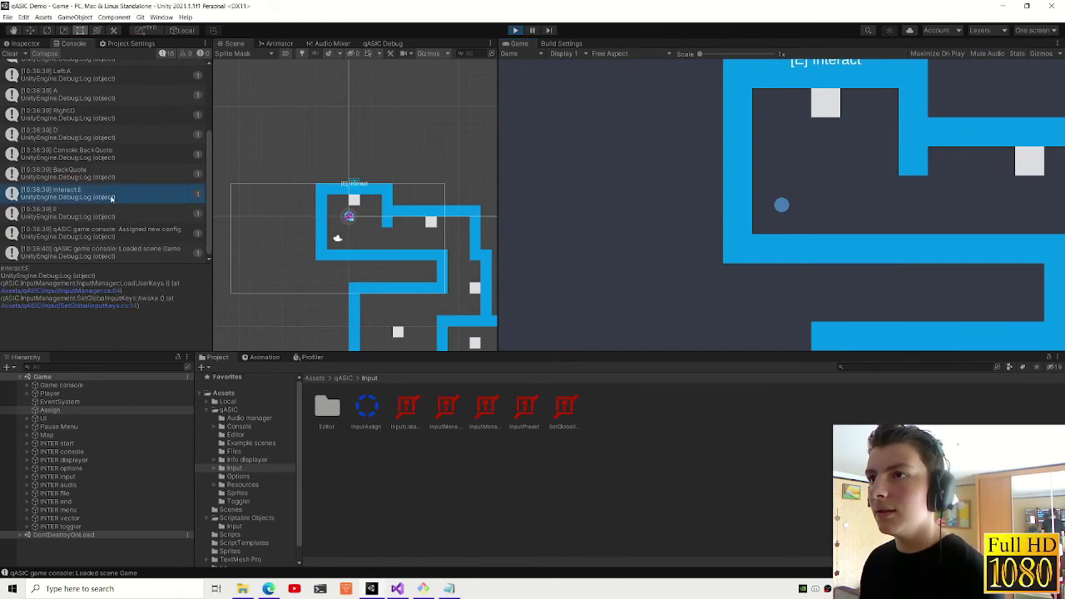
left_click(115, 215)
double_click(114, 215)
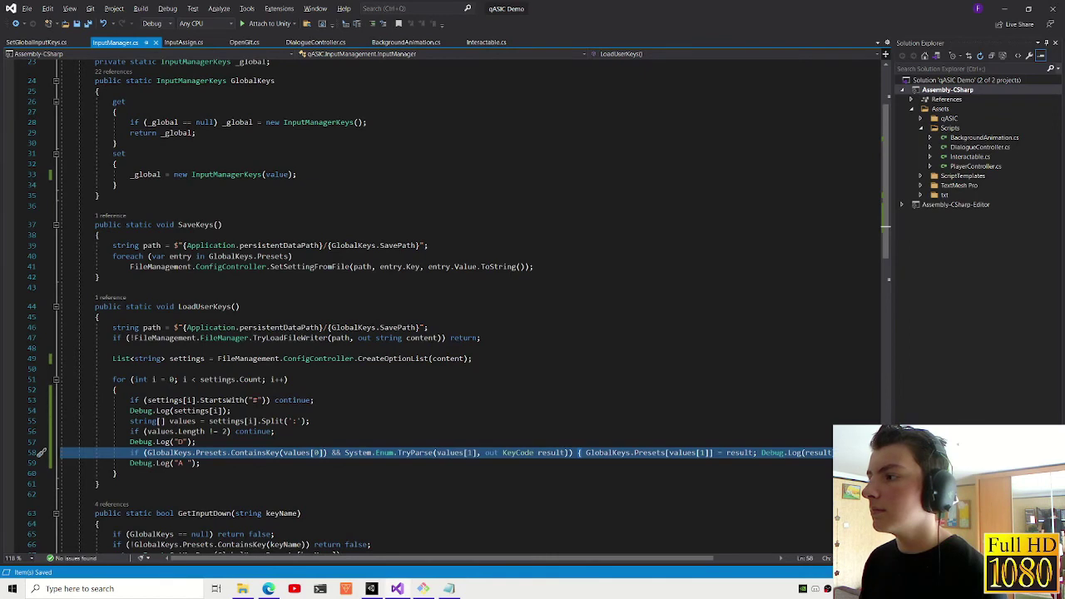
key("alt+Tab")
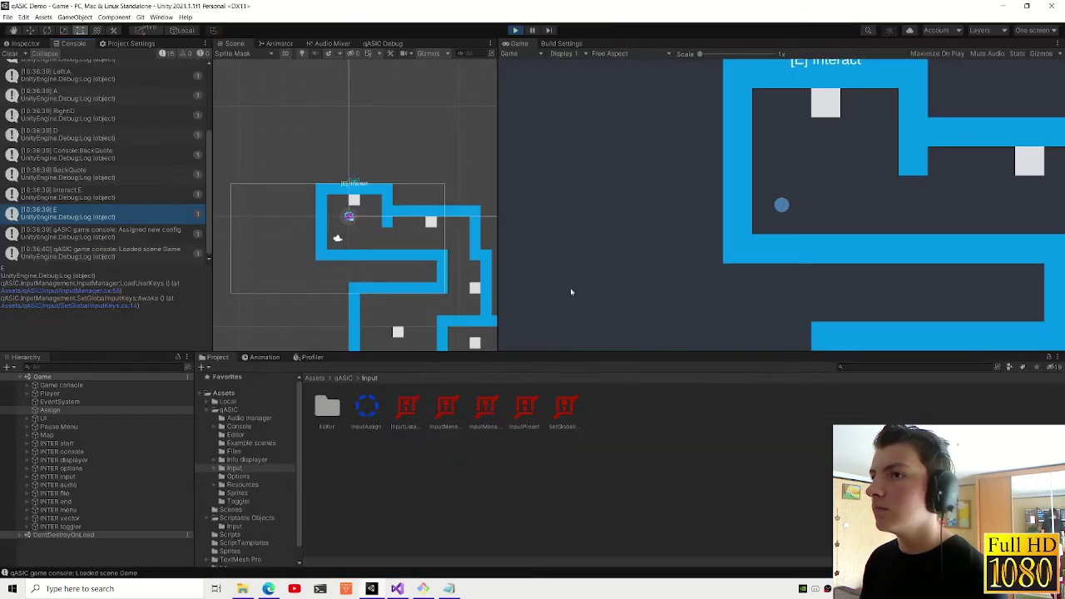
scroll(157, 230, "up", 1)
scroll(124, 204, "up", 2)
scroll(122, 186, "up", 2)
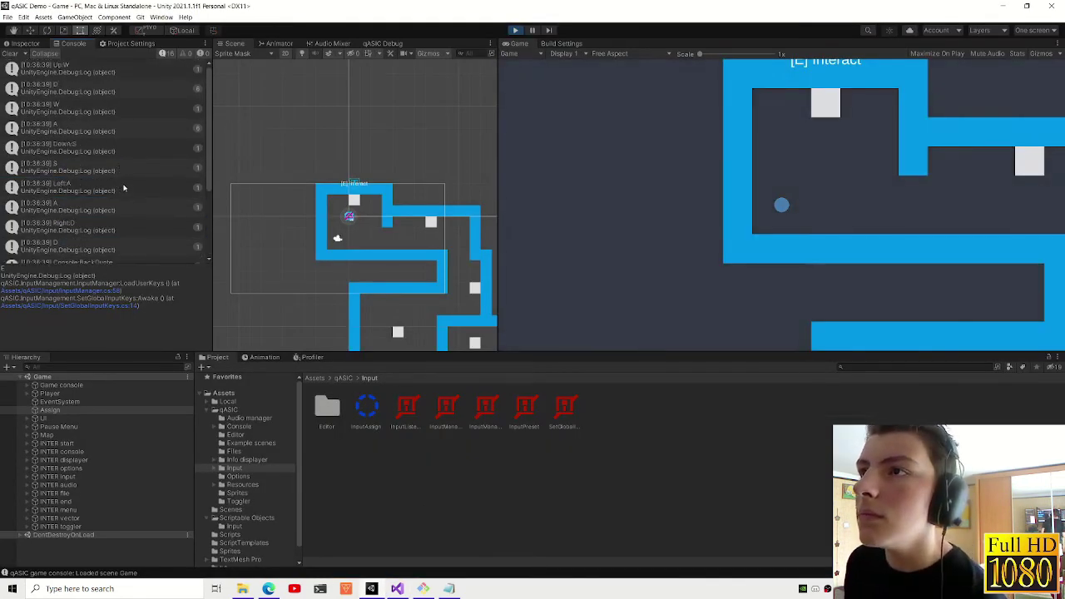
scroll(123, 188, "down", 2)
scroll(123, 188, "down", 1)
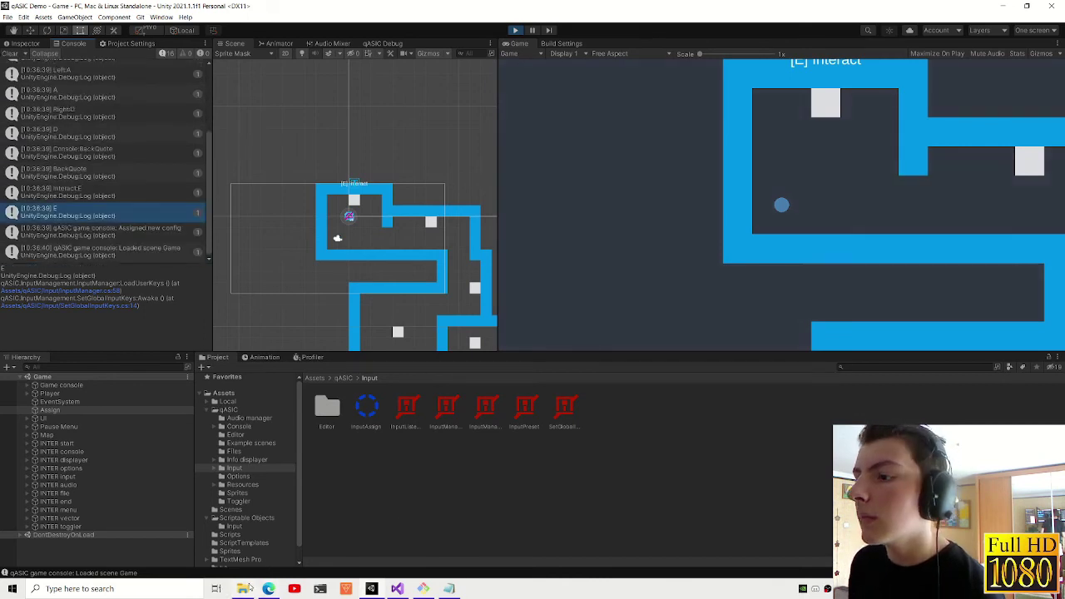
- Compare Input.txt with the game's Options key bindings, then stop play mode
left_click(451, 589)
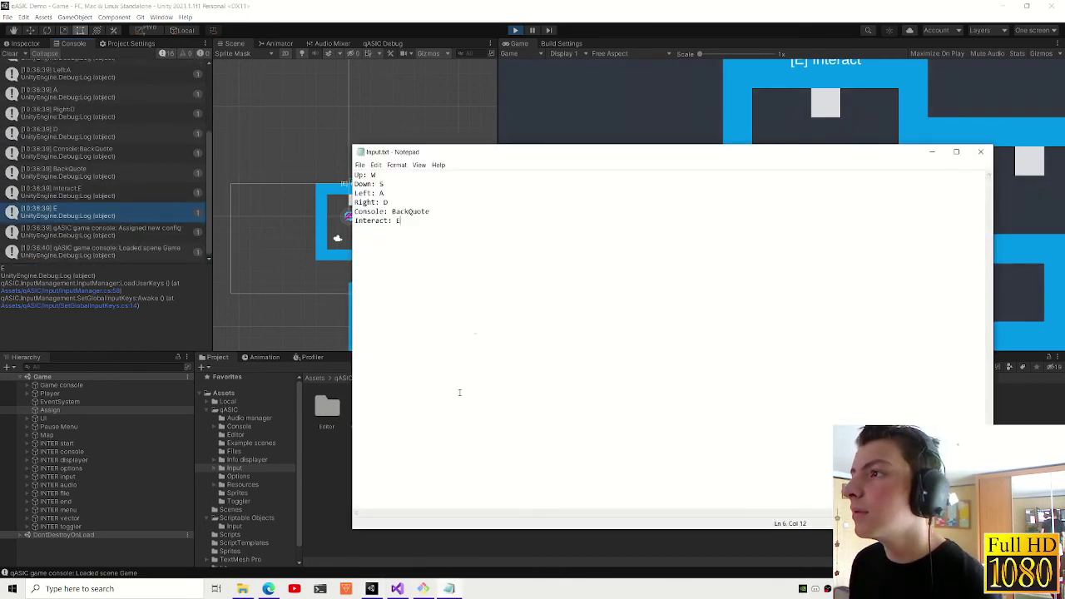
left_click(108, 133)
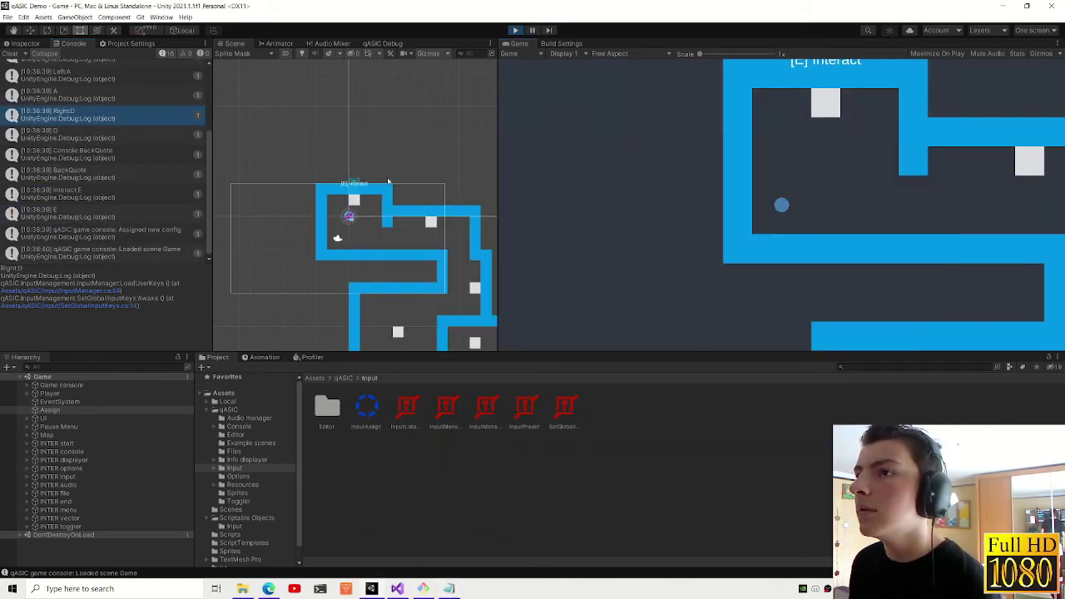
left_click(99, 177)
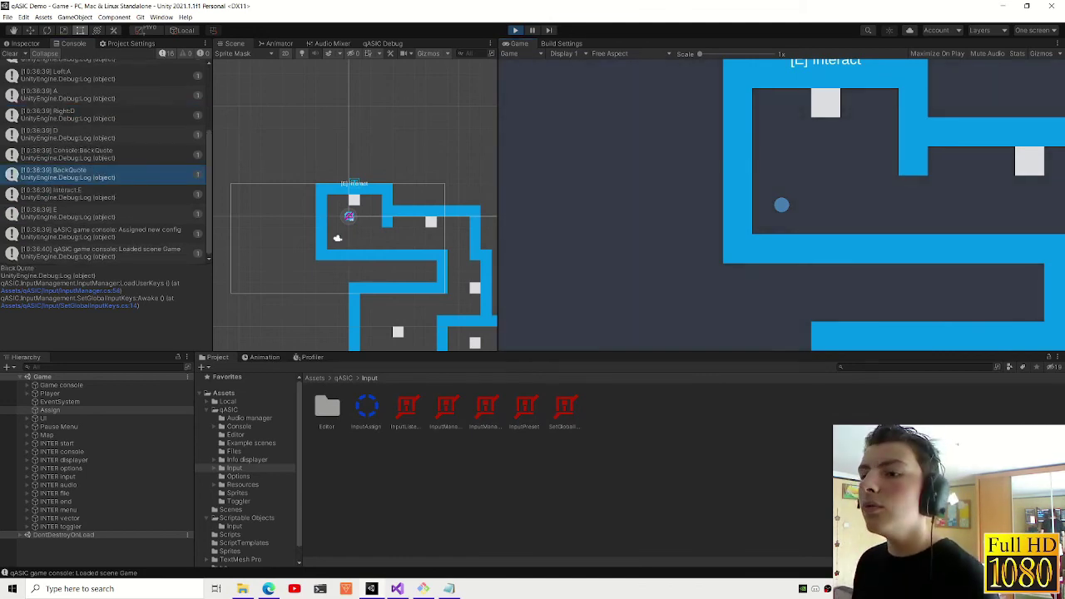
key("Escape")
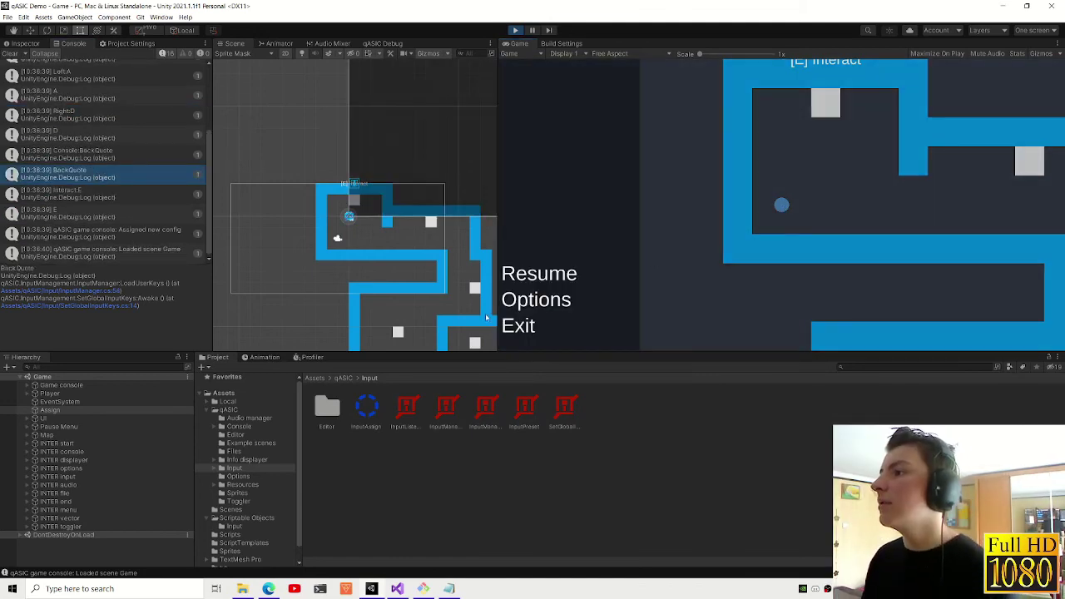
left_click(533, 299)
scroll(740, 273, "down", 3)
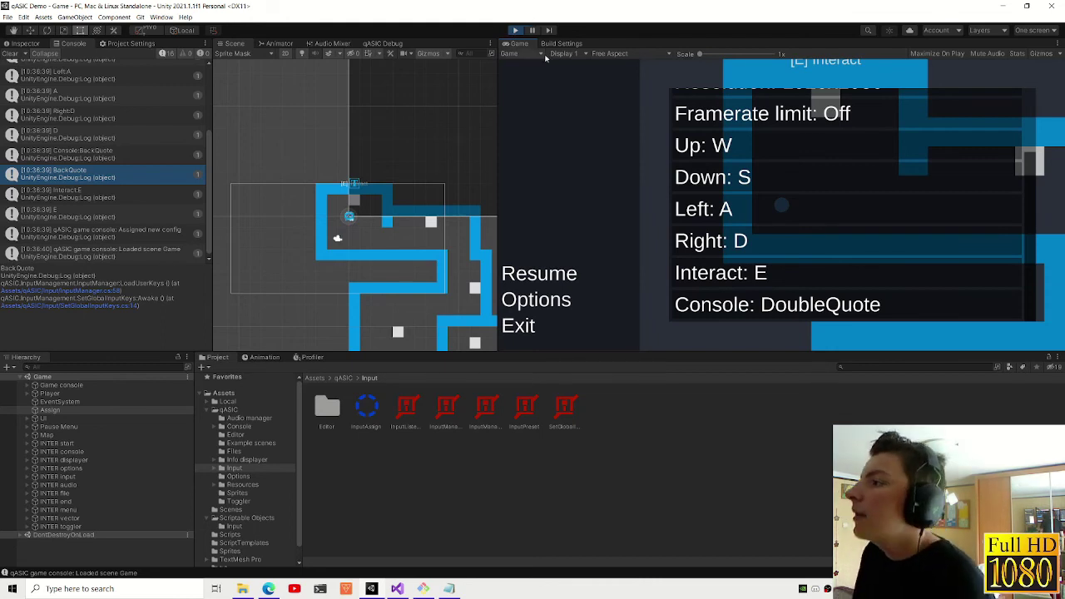
left_click(522, 33)
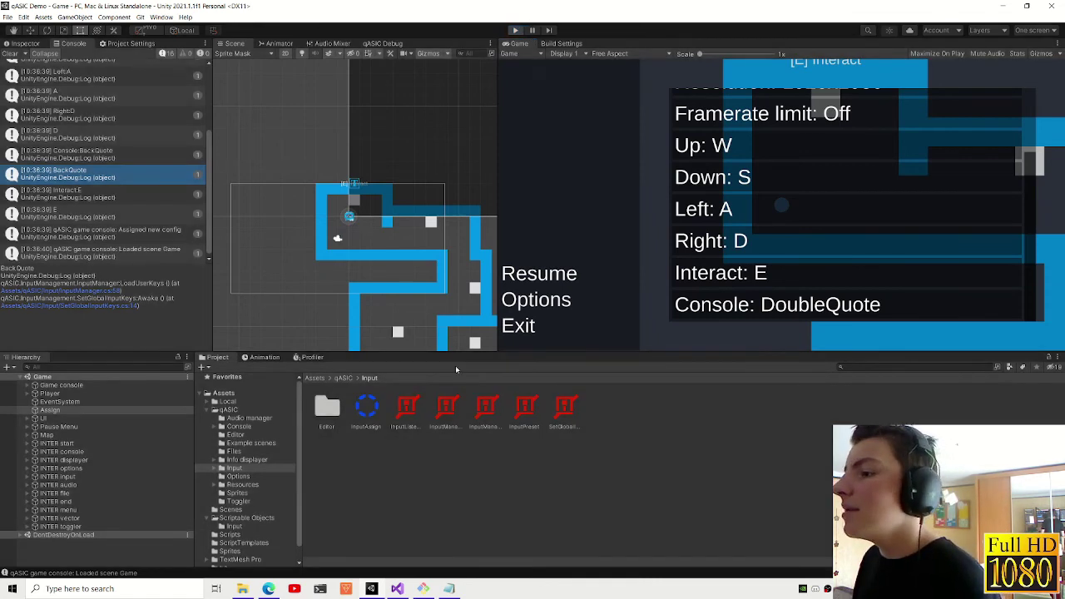
- Check line 59 of InputManager.cs against the Down:S and A console entries
key("alt+Tab")
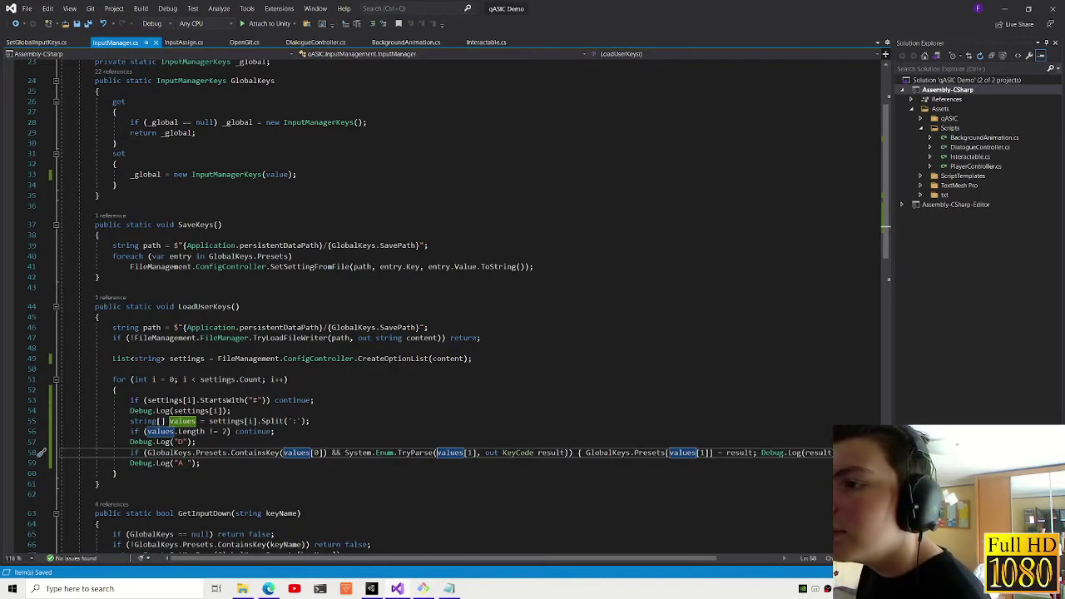
left_click(201, 463)
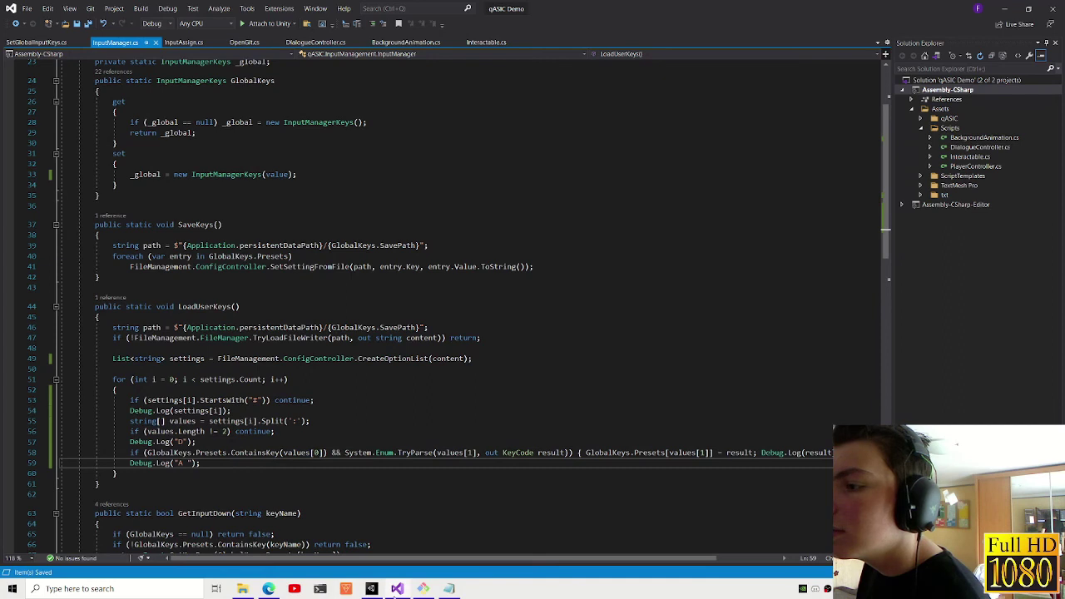
left_click(373, 589)
scroll(77, 243, "up", 3)
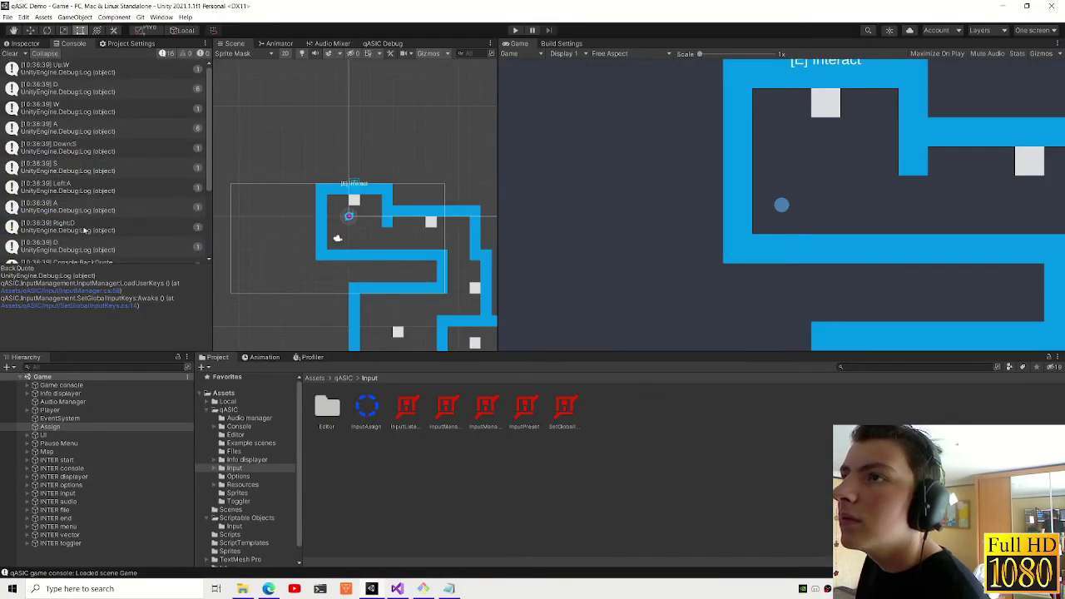
left_click(173, 146)
left_click(181, 129)
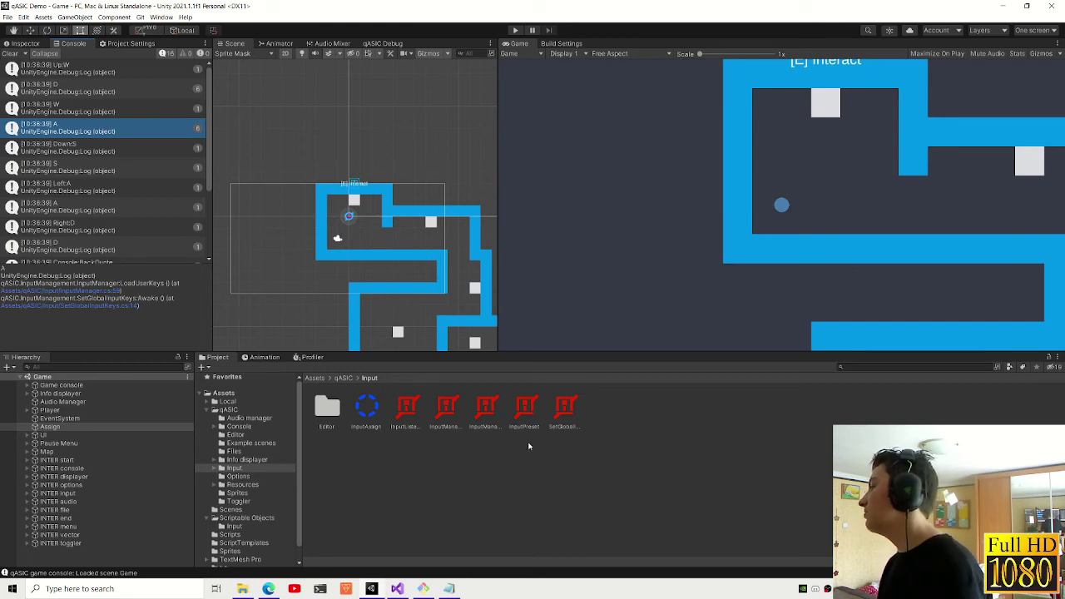
left_click(398, 589)
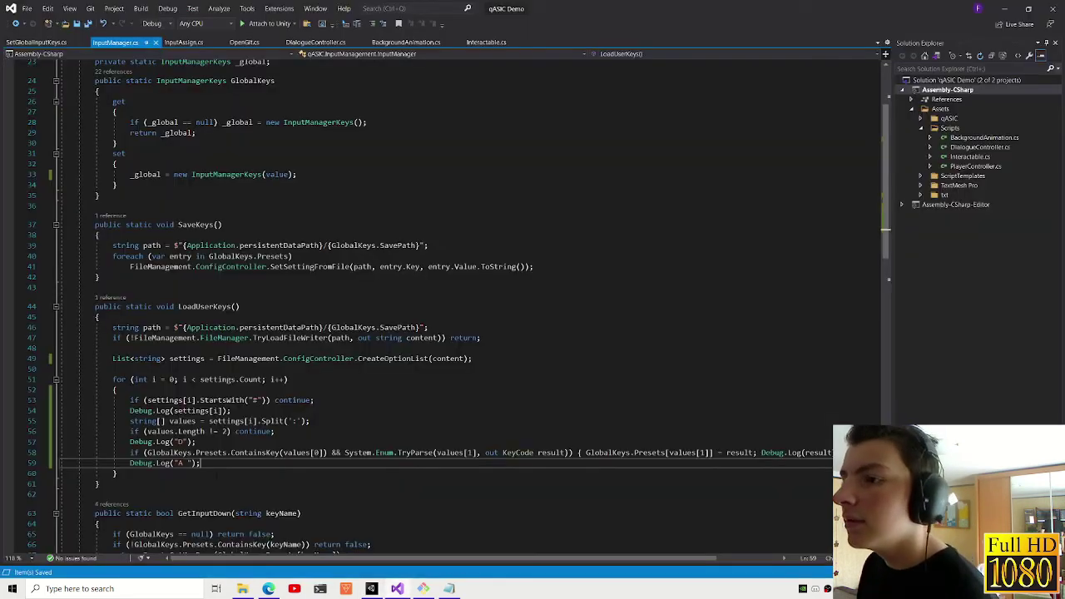
- Delete the Debug.Log("A ") line 59 and paste values into line 58's Debug.Log call
left_click(25, 463)
key("Delete")
left_click_drag(828, 453, 762, 453)
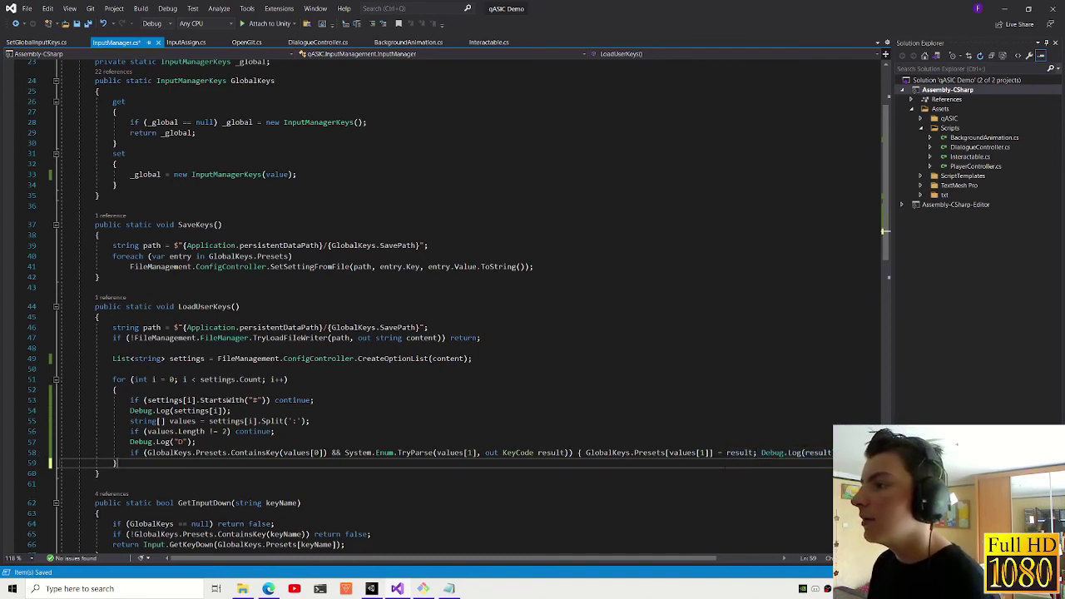
left_click(683, 463)
left_click(667, 452)
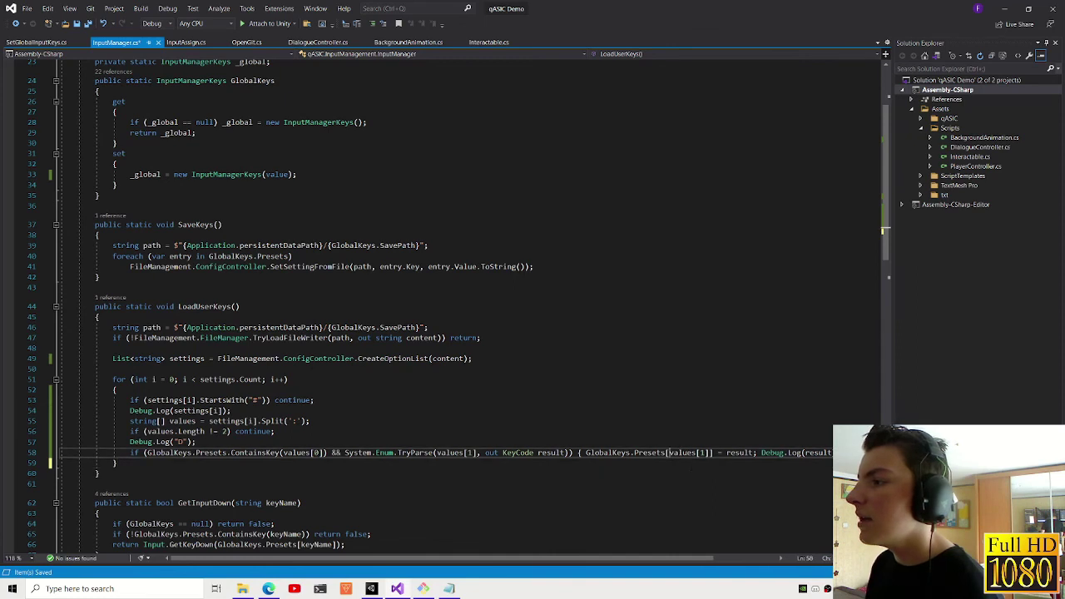
left_click(709, 452, "shift")
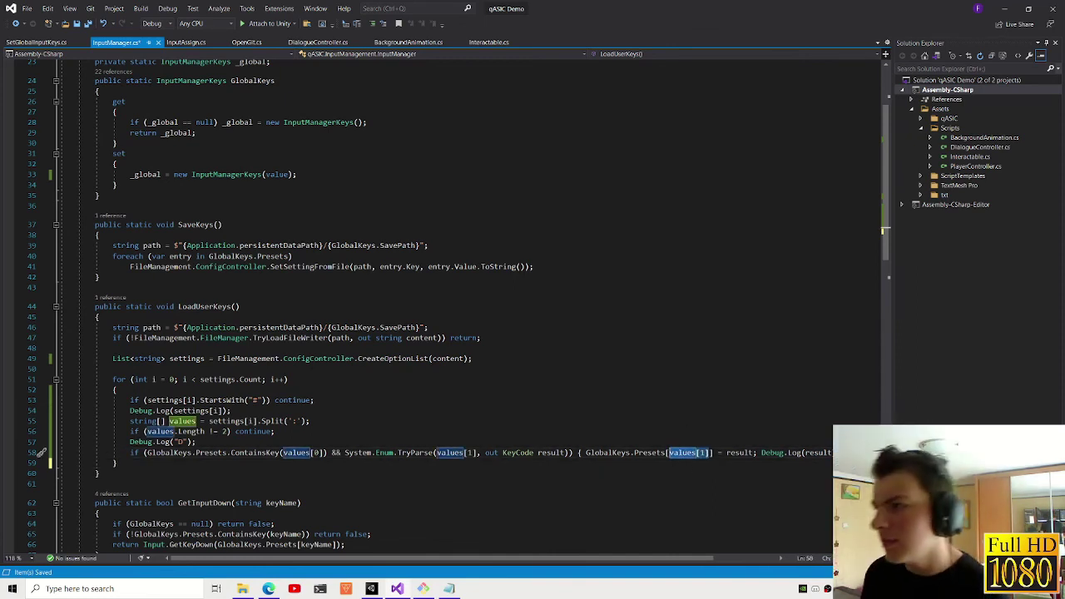
left_click(805, 452)
key("ctrl+v")
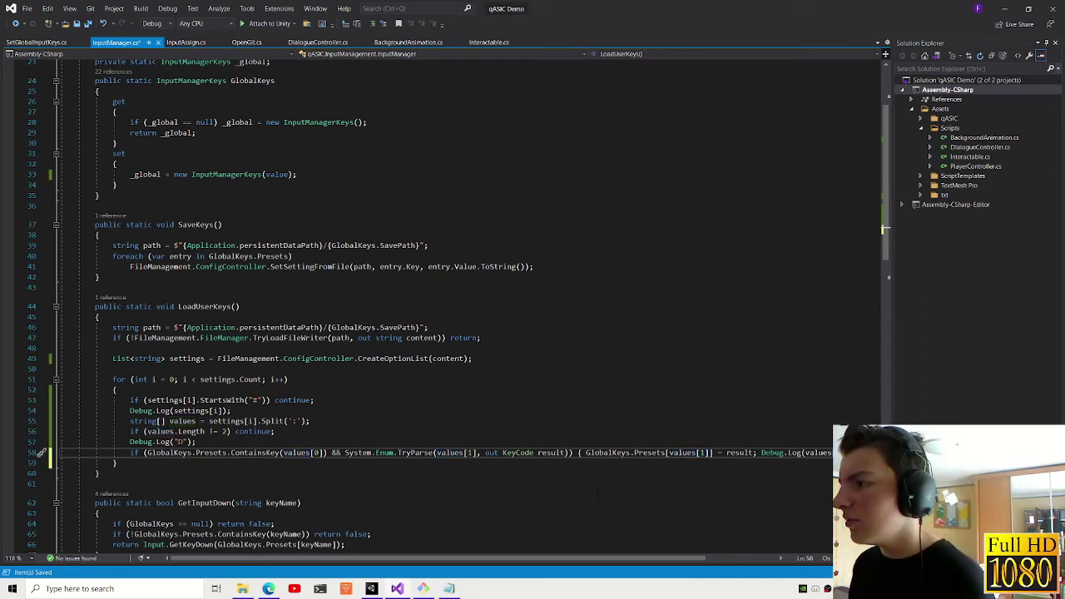
- Finish editing line 58's log call, save the script and return to Unity
mouse_move(586, 453)
left_mouse_down()
mouse_move(710, 453)
mouse_move(587, 453)
left_mouse_up()
left_click(709, 452)
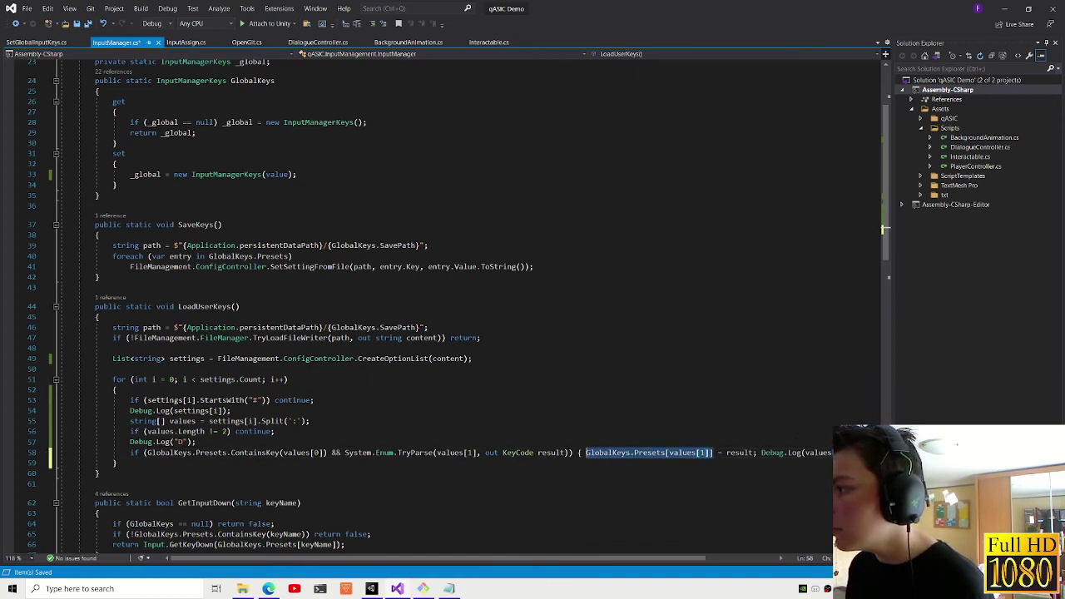
key("End")
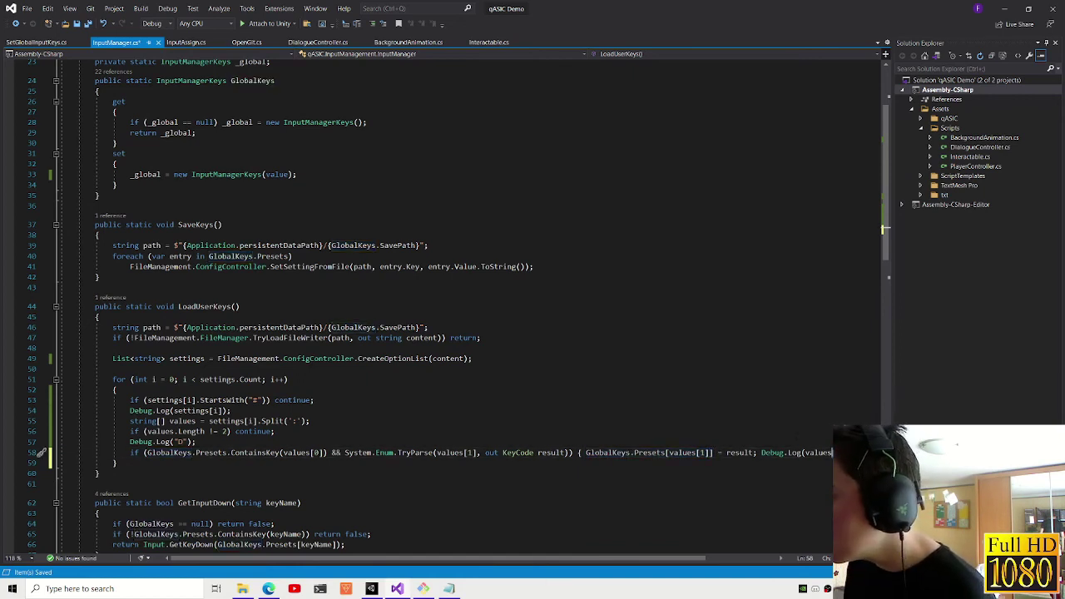
key("ctrl+s")
key("alt+Tab")
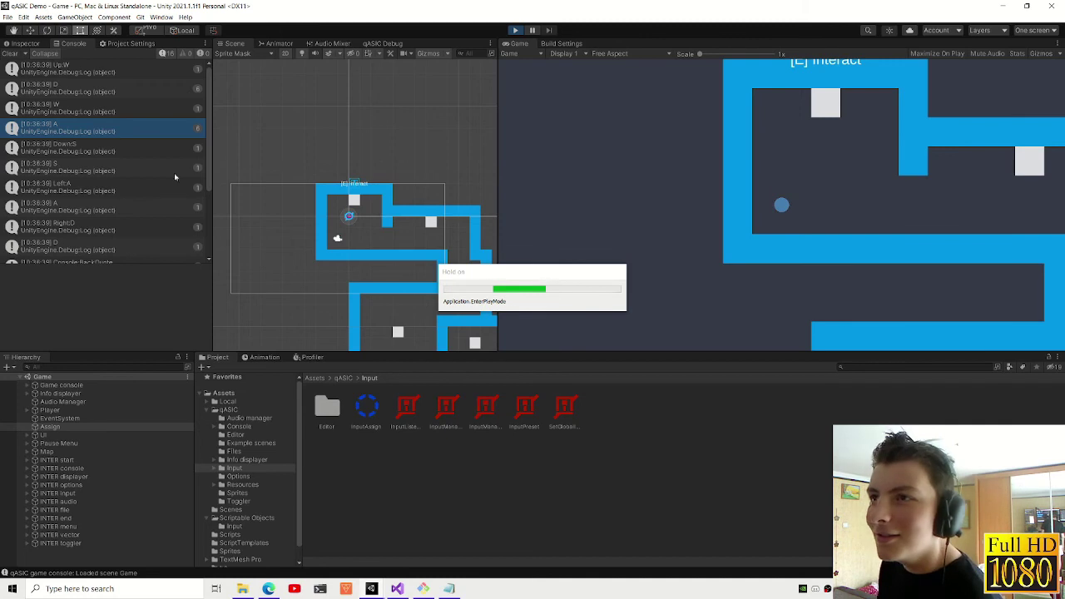
- Clear the Console and restart play mode for a fresh test run
key("alt+Tab")
key("alt+Tab")
scroll(100, 308, "down", 5)
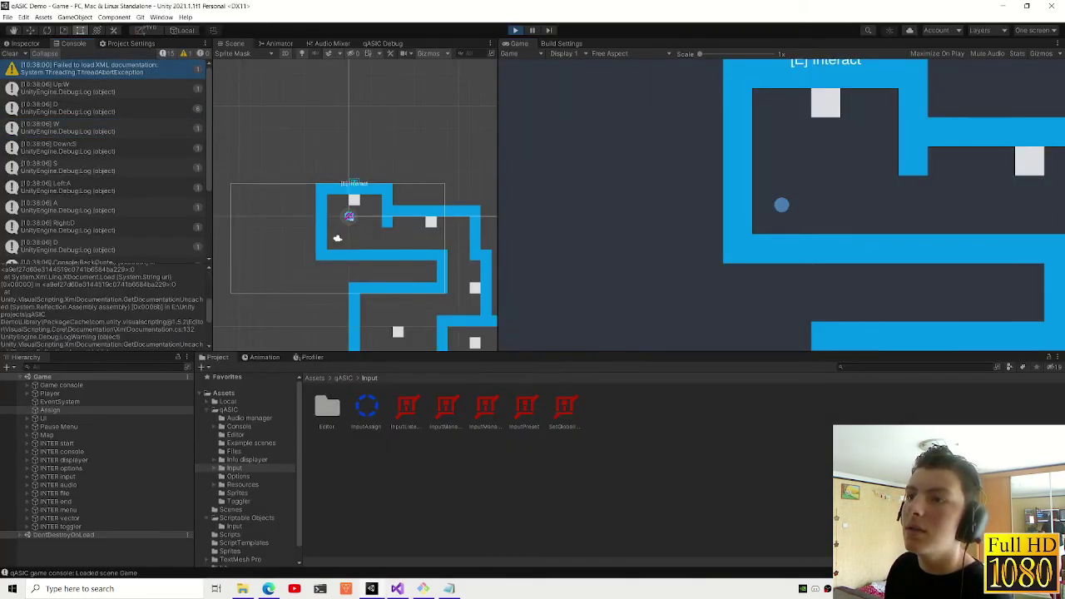
scroll(103, 118, "down", 3)
scroll(116, 120, "up", 3)
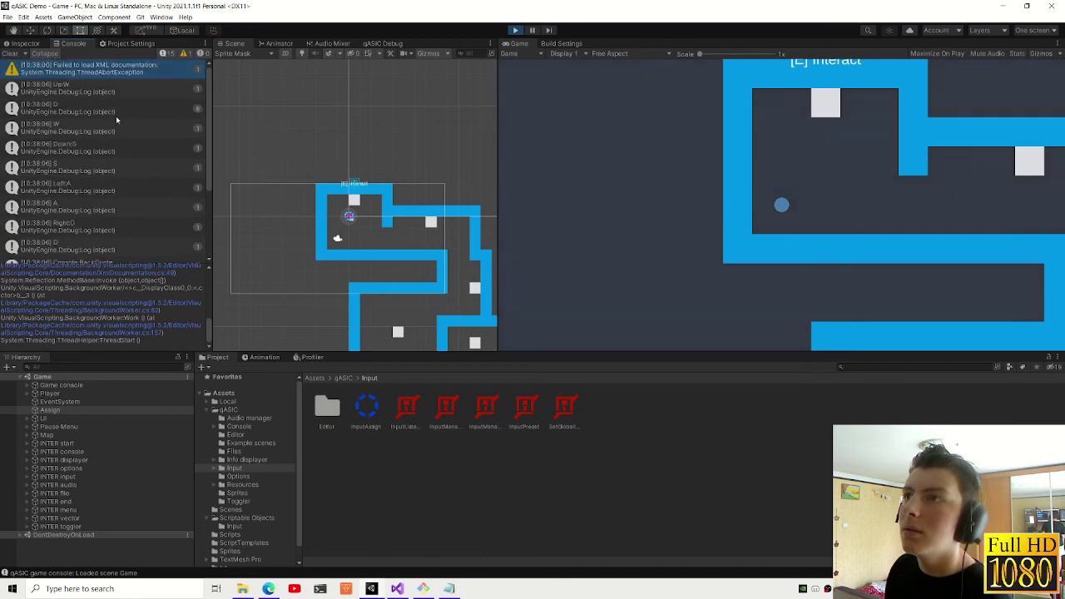
scroll(101, 167, "down", 3)
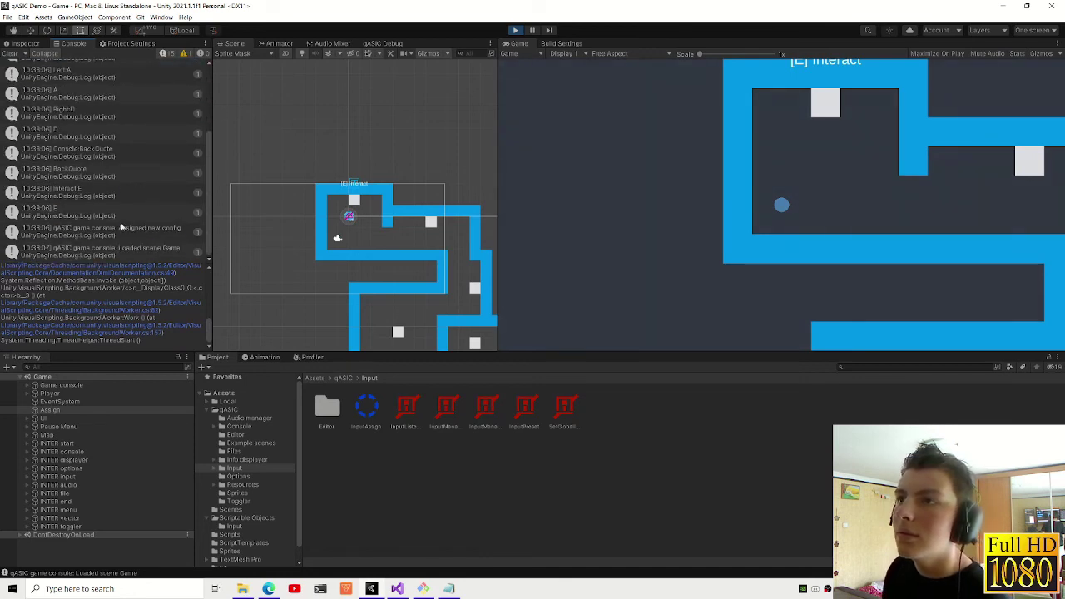
left_click(11, 54)
left_click(516, 30)
left_click(516, 31)
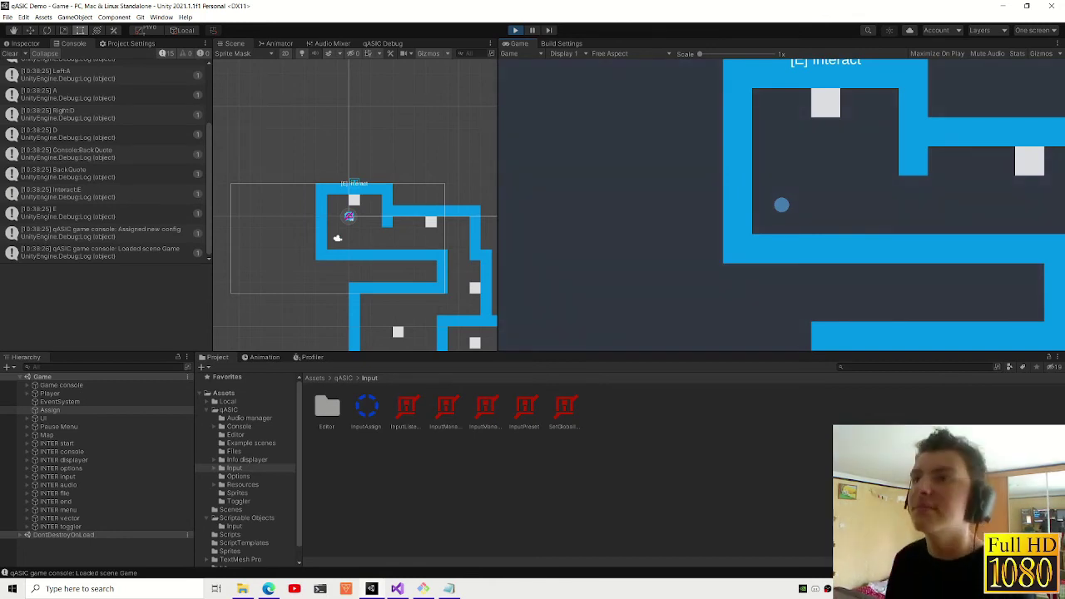
- Open the BackQuote log entry's source line in InputManager.cs
key("alt+Tab")
key("alt+Tab")
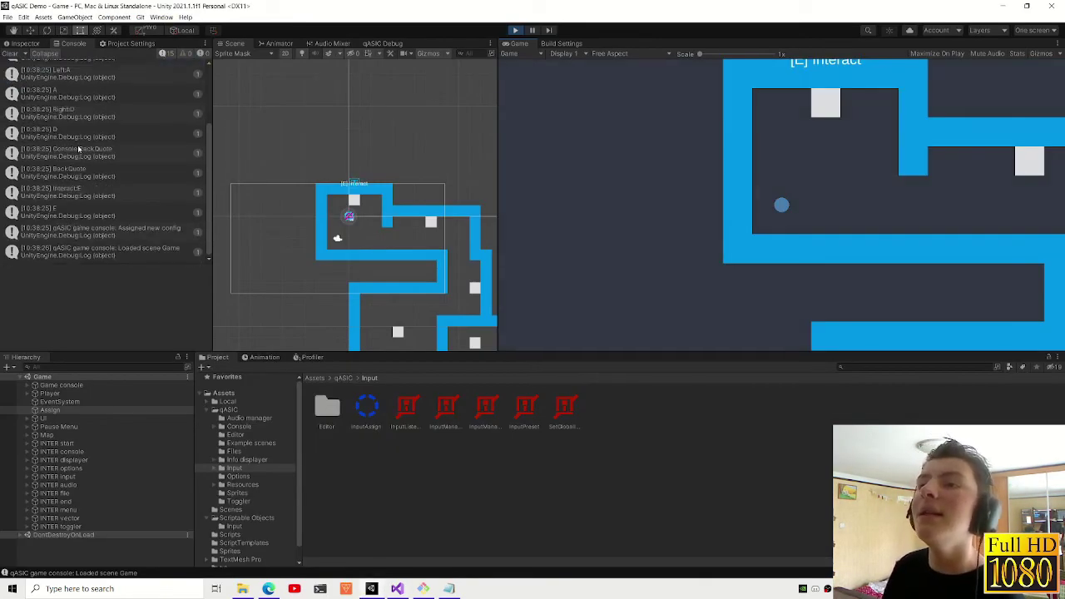
left_click(86, 211)
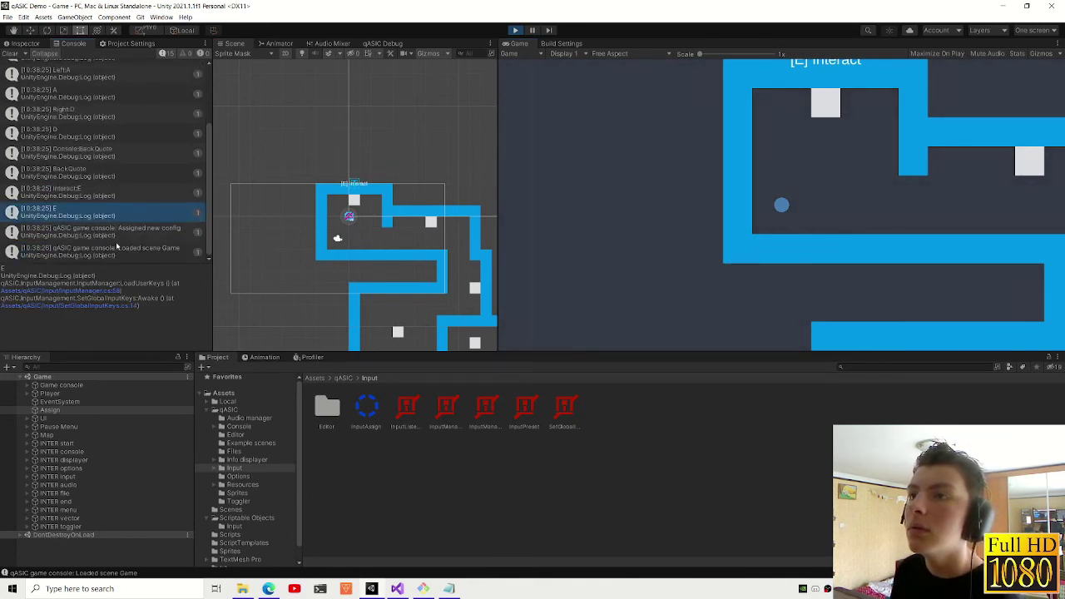
double_click(110, 173)
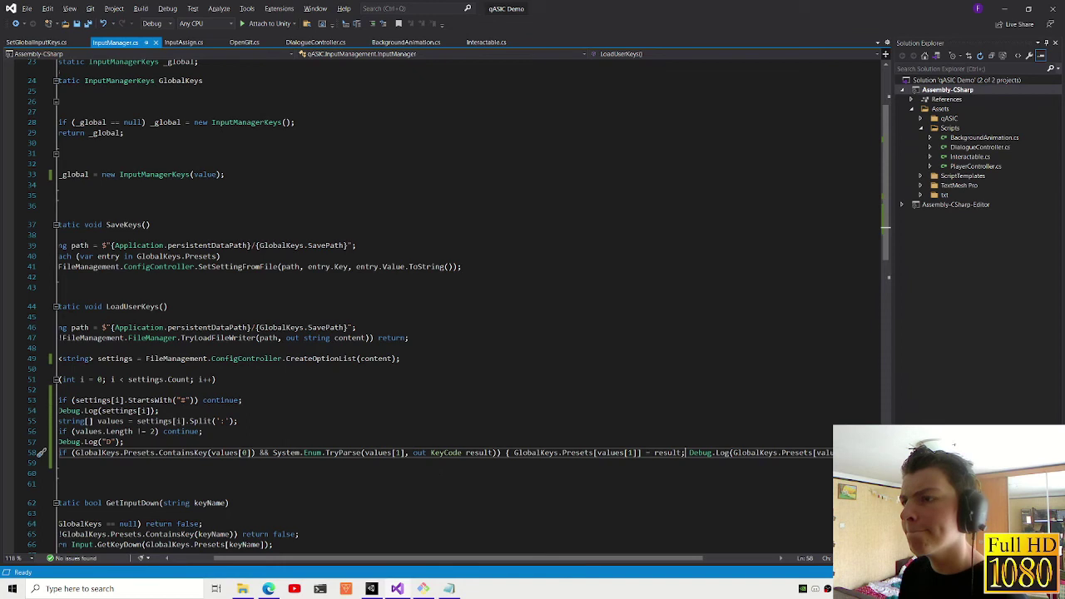
- Add 'InputManagerKeys keys = new InputManagerKeys();' below the settings line
scroll(304, 566, "left", 3)
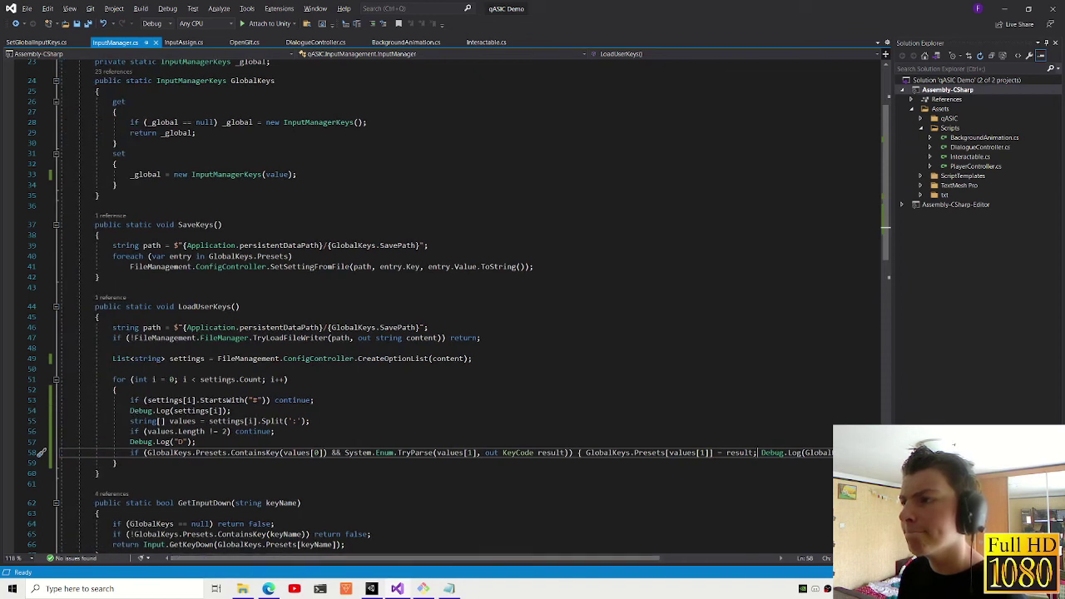
left_click(608, 453)
scroll(608, 453, "up", 2)
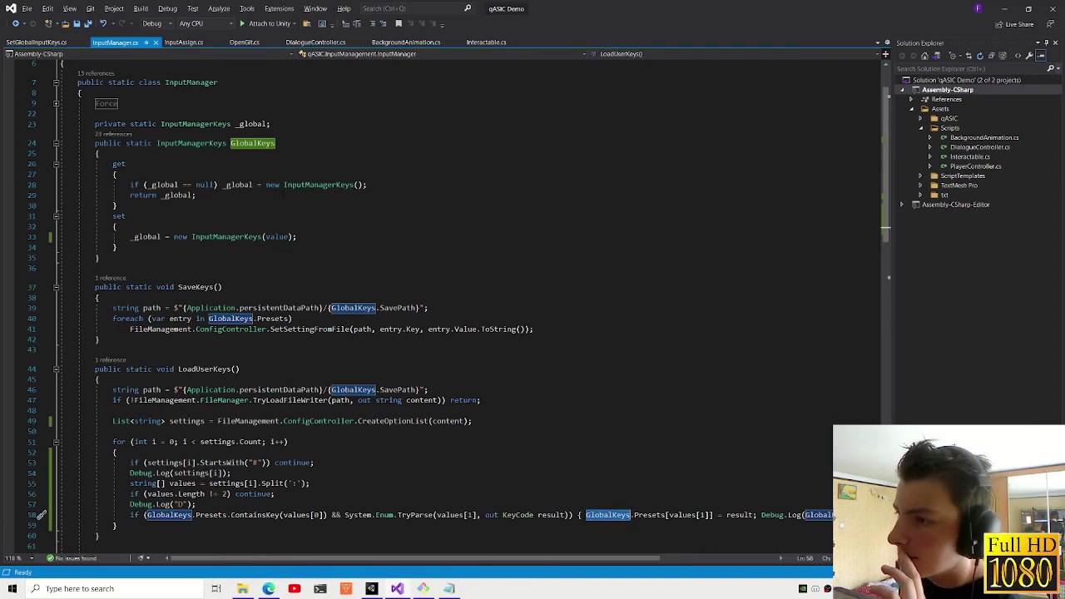
left_click(192, 143)
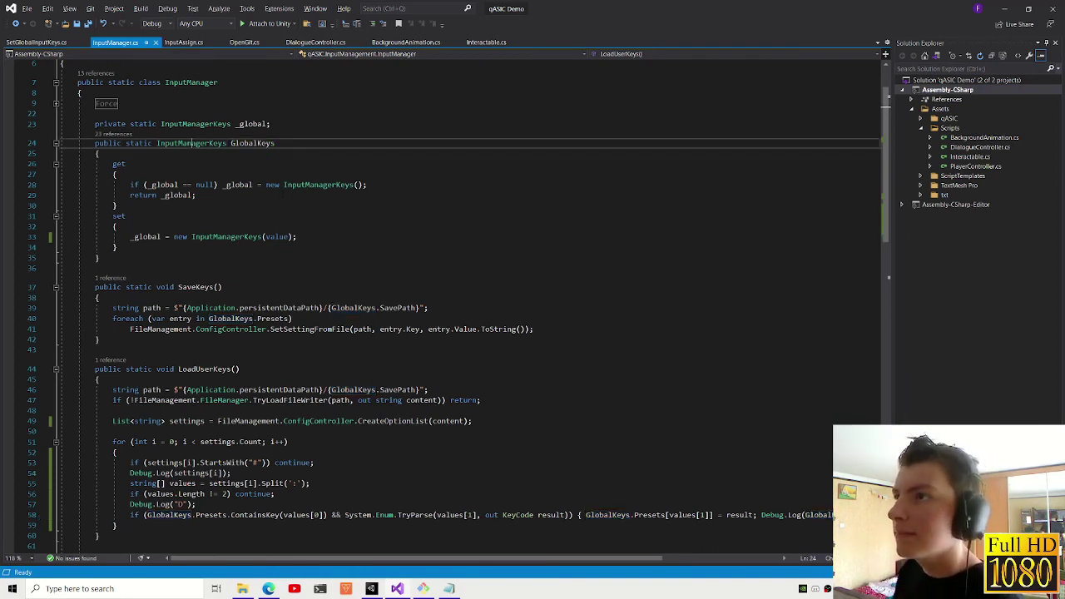
left_click(472, 420)
key("Return")
key("Return")
type("InputManagerKeys keys;")
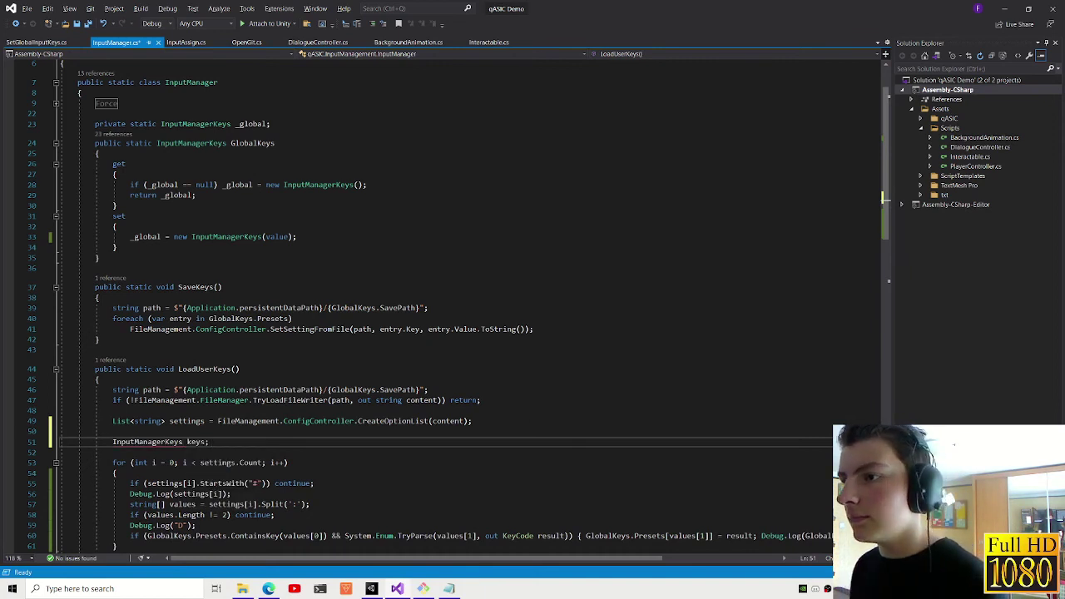
key("Left")
type("ew InputManagerKeys()")
key("Right")
- Replace GlobalKeys with keys in the preset assignment on line 60
scroll(458, 307, "down", 1)
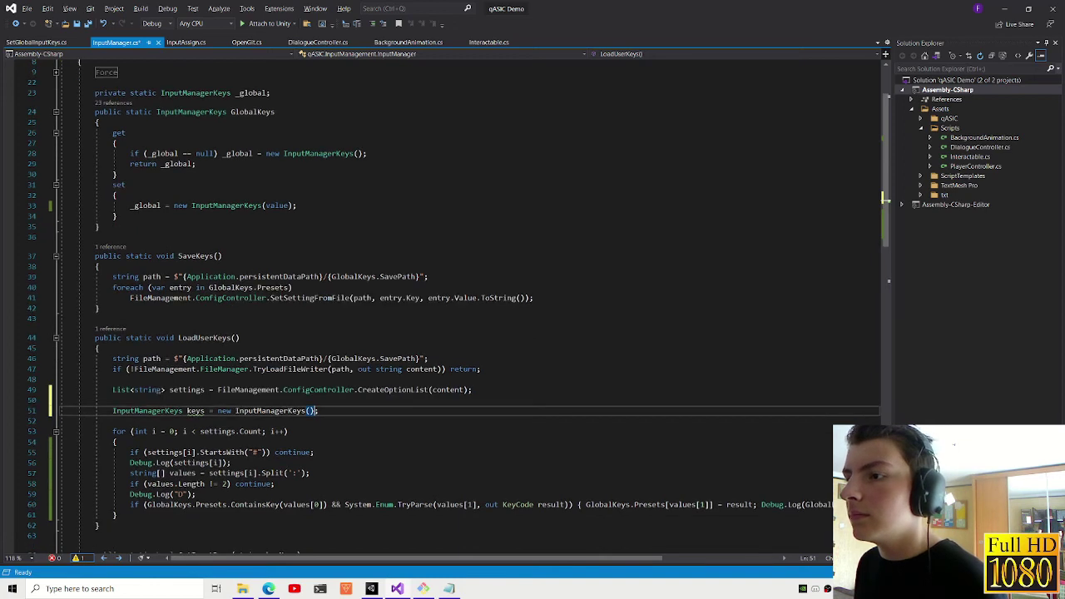
double_click(195, 410)
key("ctrl+c")
scroll(195, 410, "down", 2)
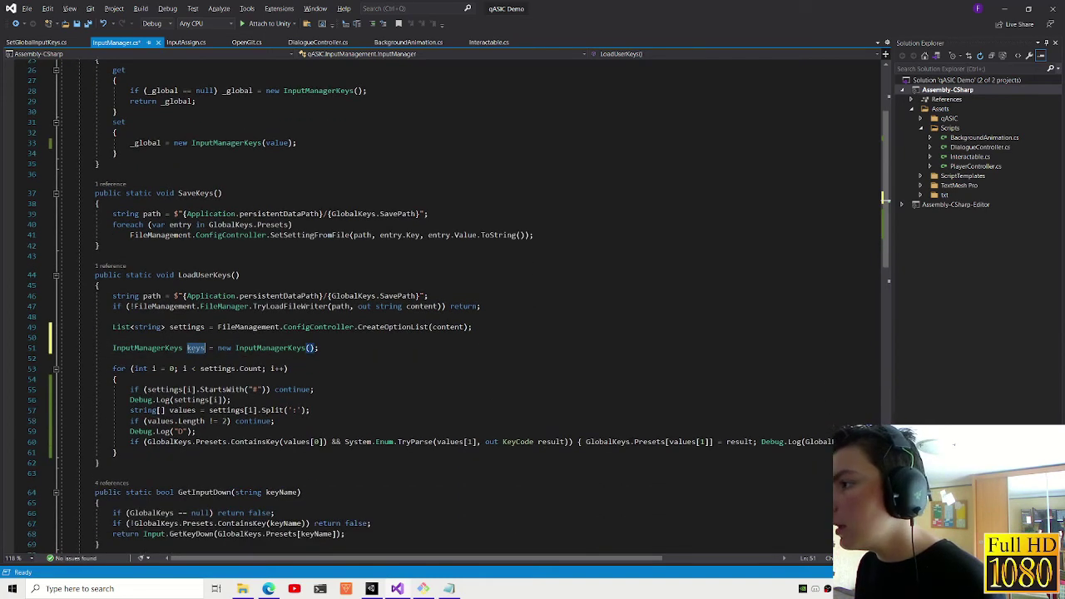
double_click(606, 442)
key("ctrl+v")
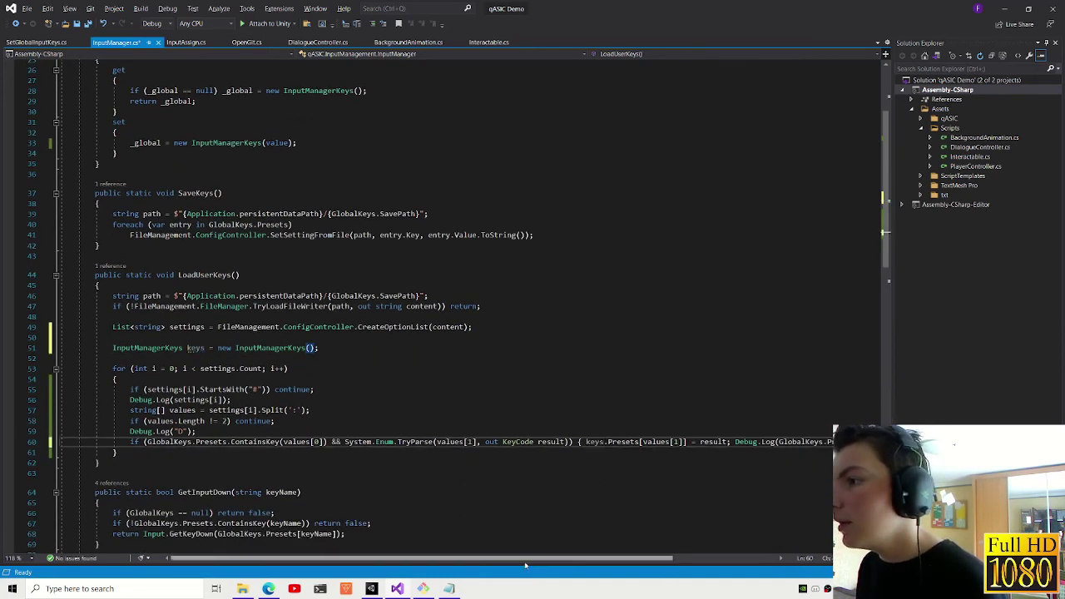
- Start a new line after the loop beginning with keys
scroll(483, 553, "right", 3)
scroll(437, 545, "left", 3)
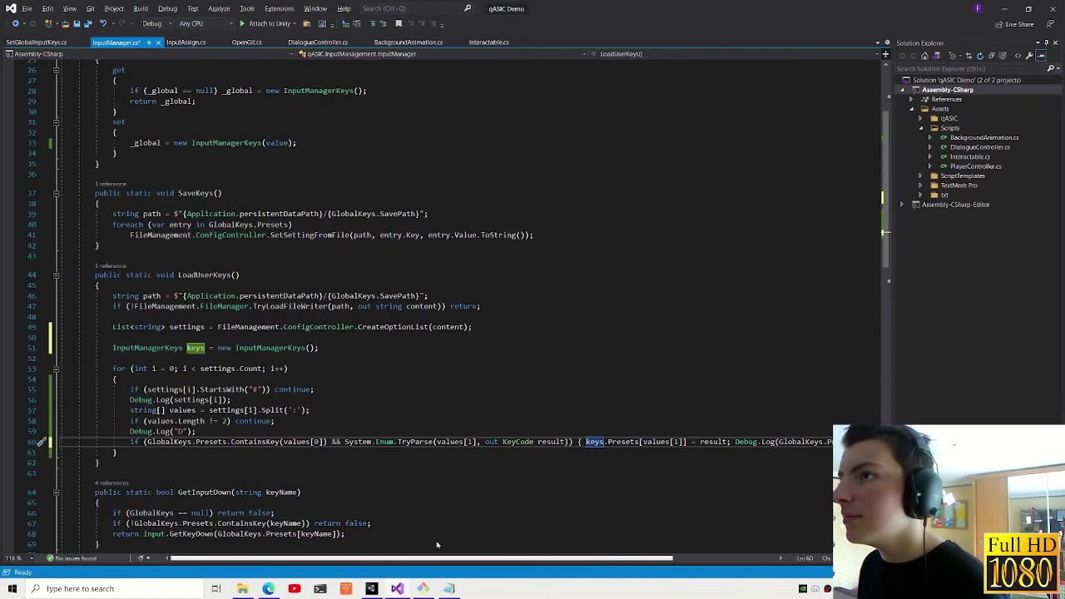
scroll(437, 545, "up", 2)
scroll(150, 208, "down", 4)
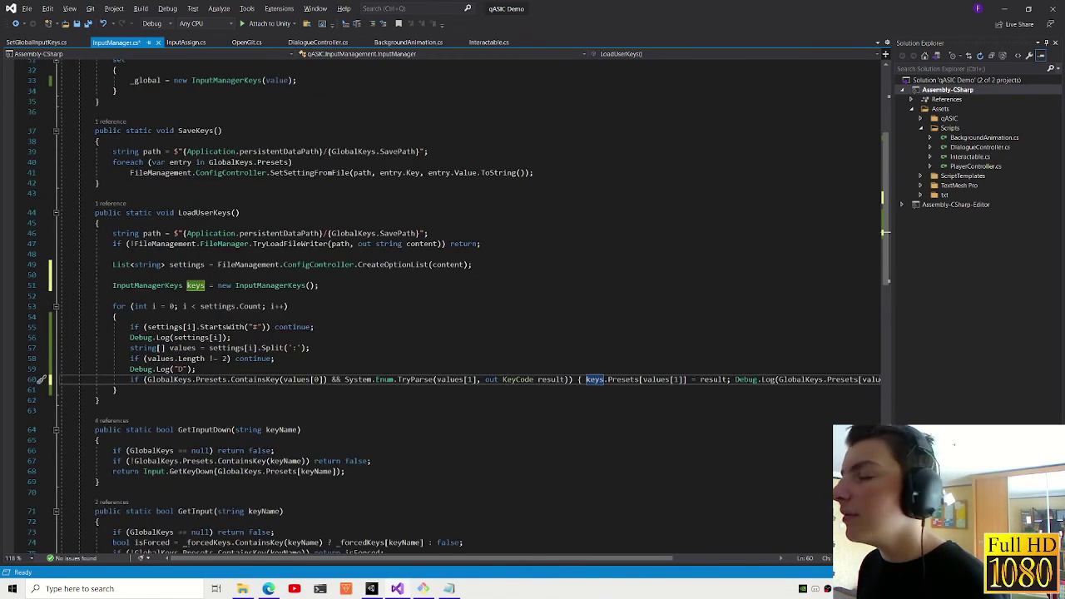
scroll(416, 557, "right", 4)
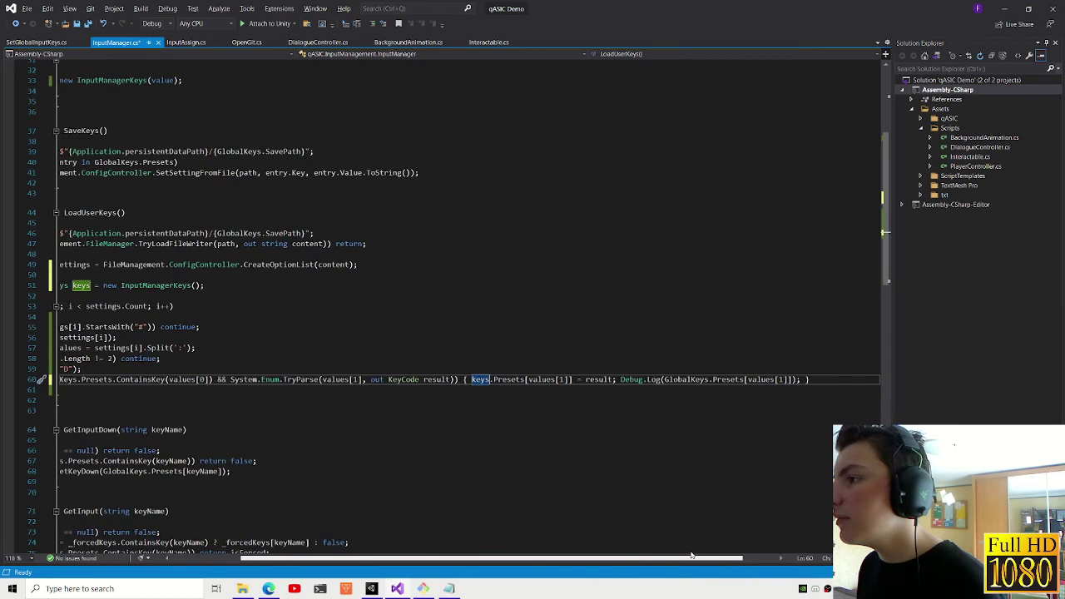
scroll(466, 308, "down", 2)
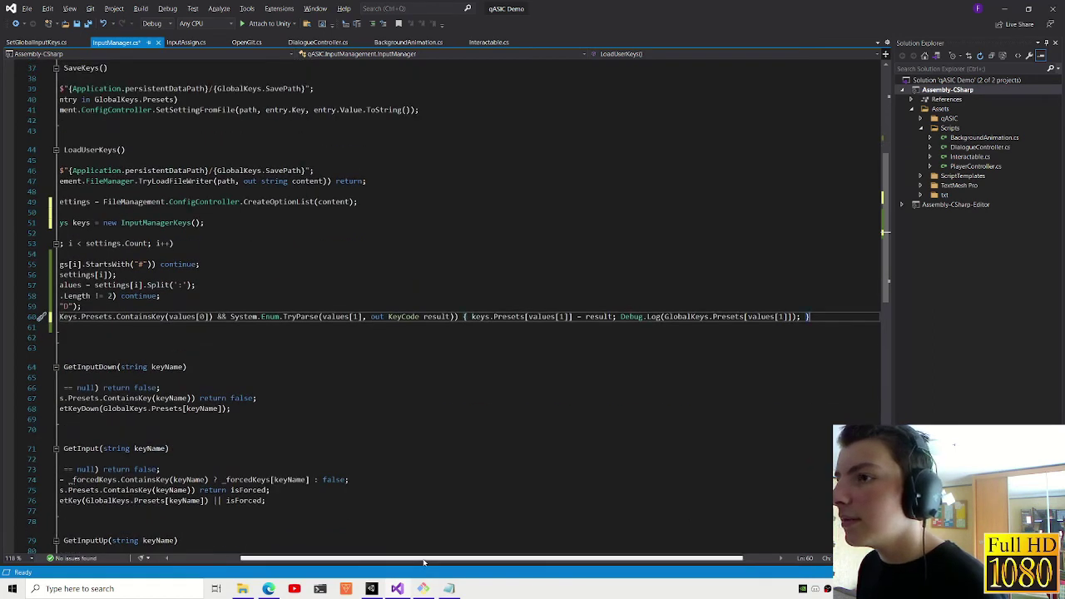
scroll(466, 308, "left", 4)
left_click(165, 328)
key("Return")
type("keys")
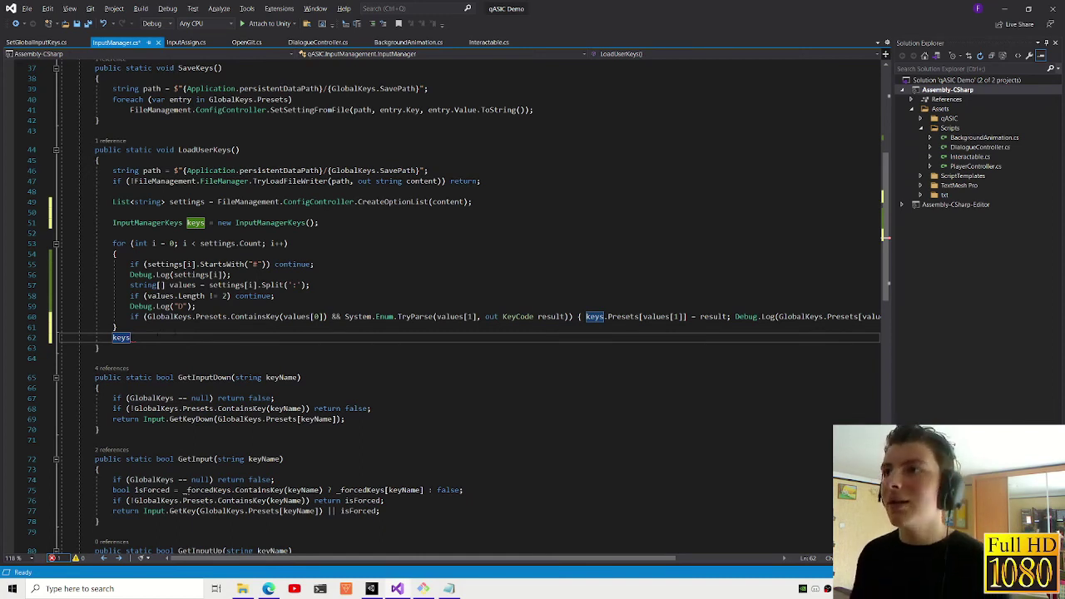
- Turn the line after the loop into 'GlobalKeys = keys;' and save
scroll(163, 333, "up", 11)
scroll(441, 333, "down", 10)
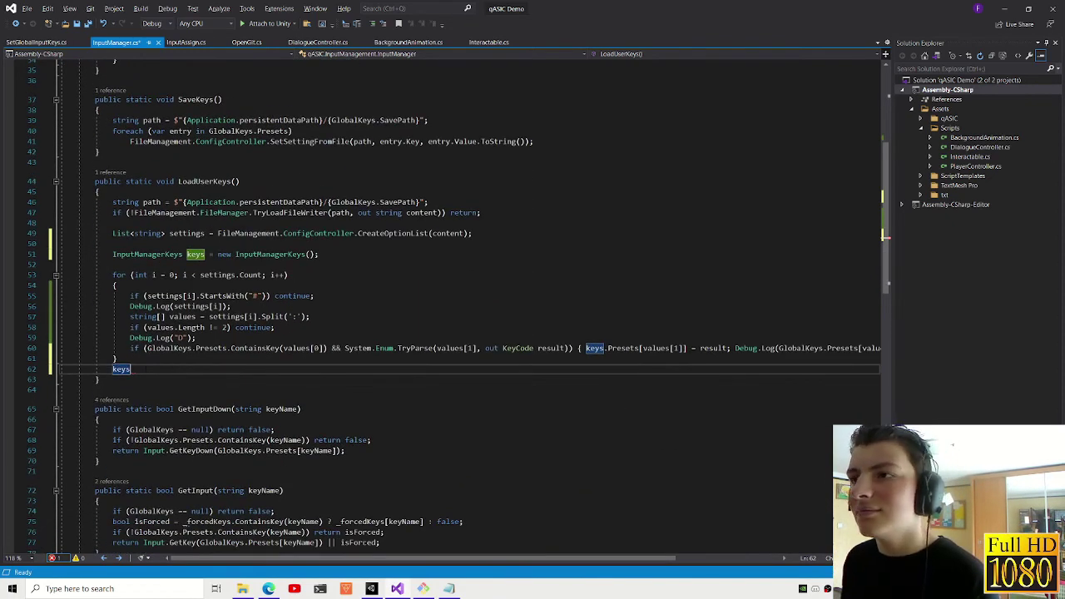
key("ctrl+shift+Left")
key("ctrl+minus")
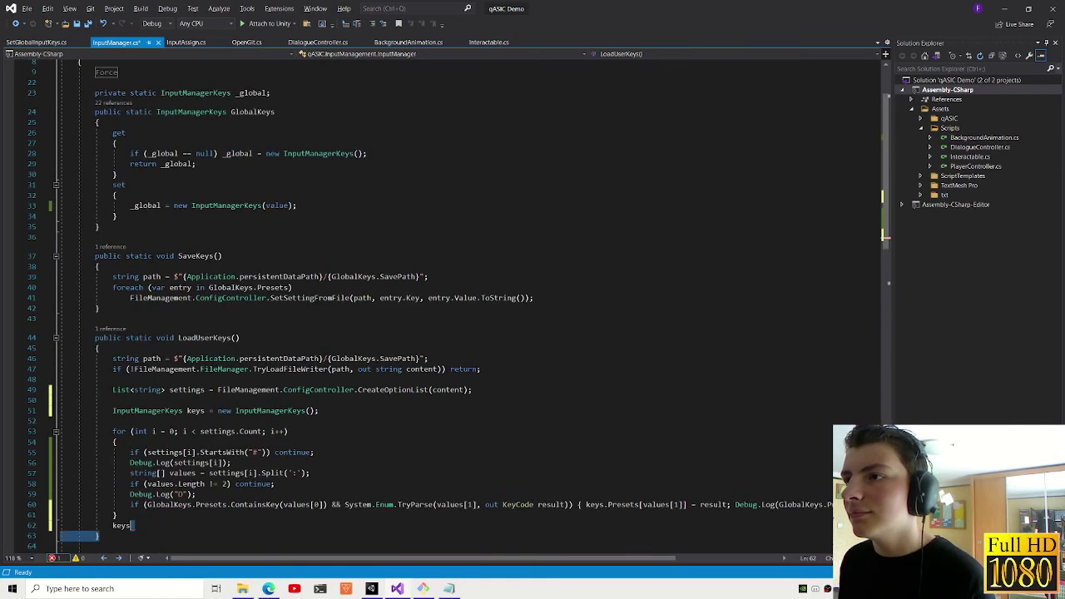
key("ctrl+shift+minus")
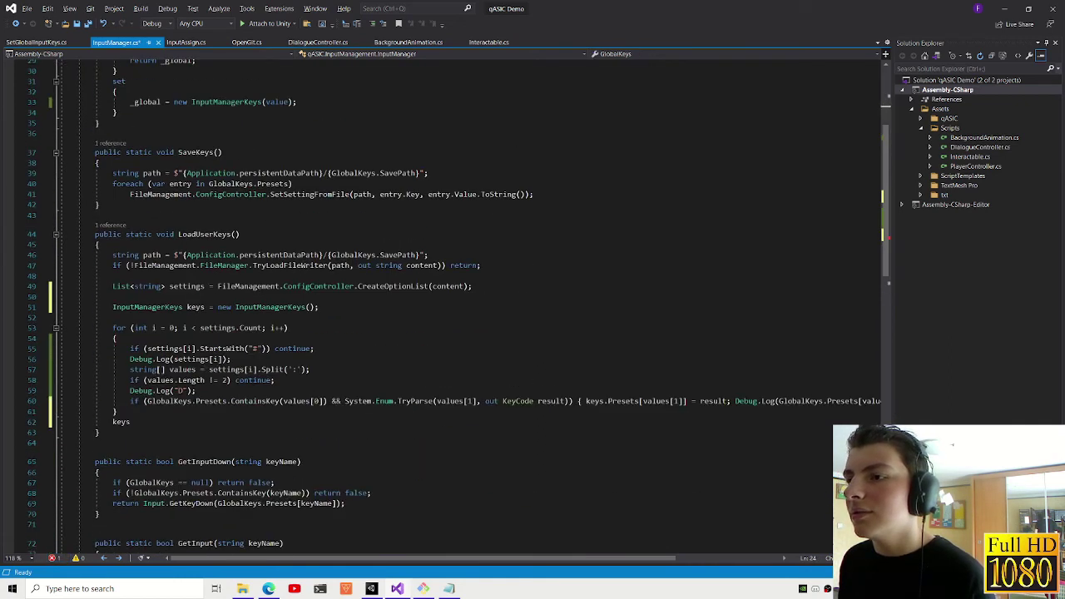
type("GlobalKeys =")
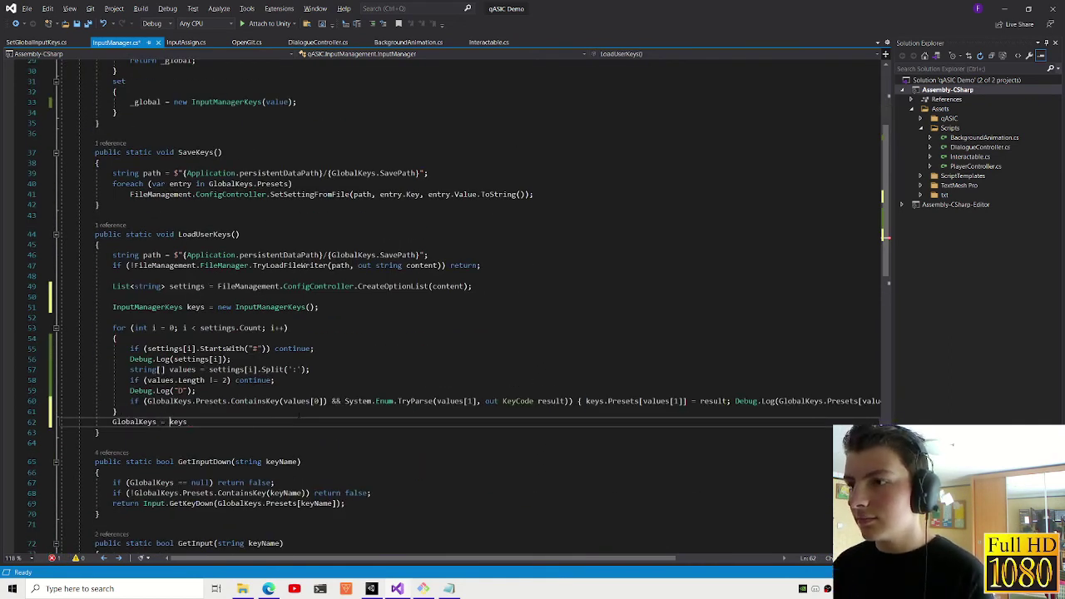
type(";")
key("ctrl+s")
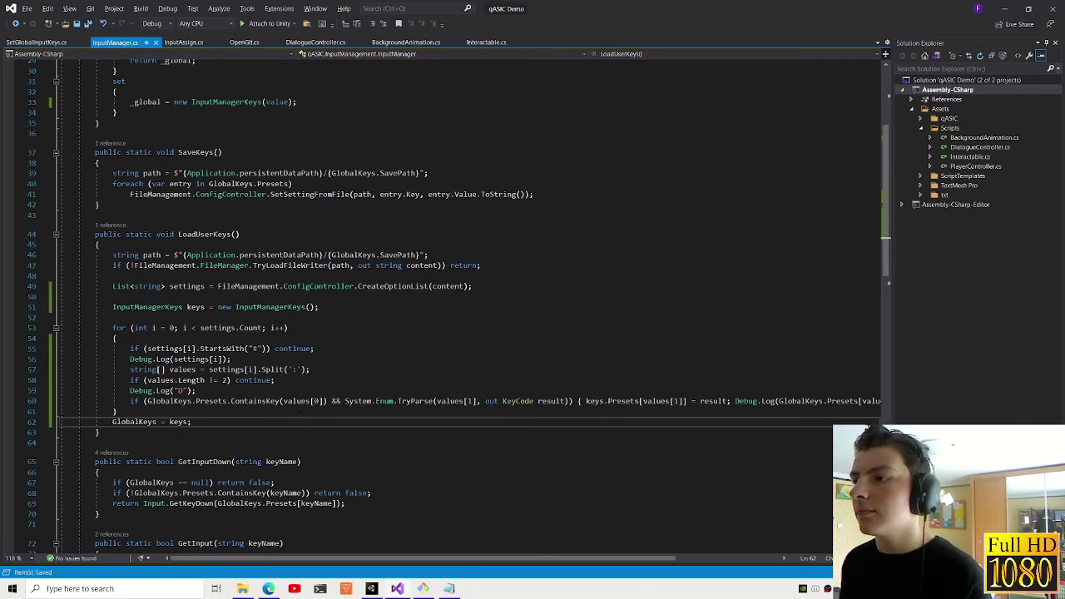
- Initialize keys with GlobalKeys instead of new InputManagerKeys() on line 51
mouse_move(376, 588)
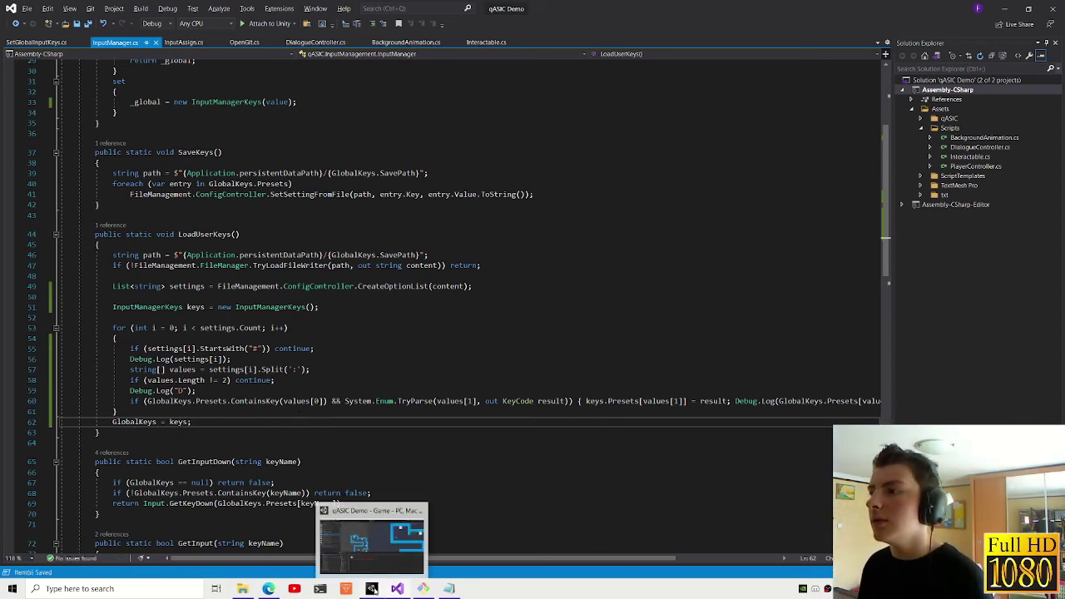
left_click_drag(315, 307, 221, 307)
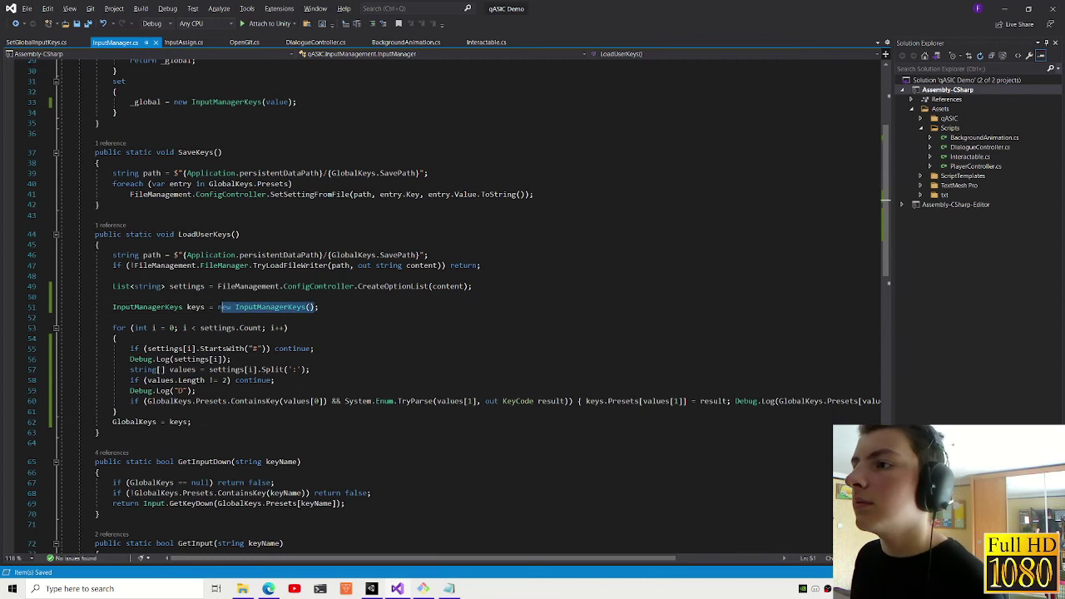
type("Gglobal")
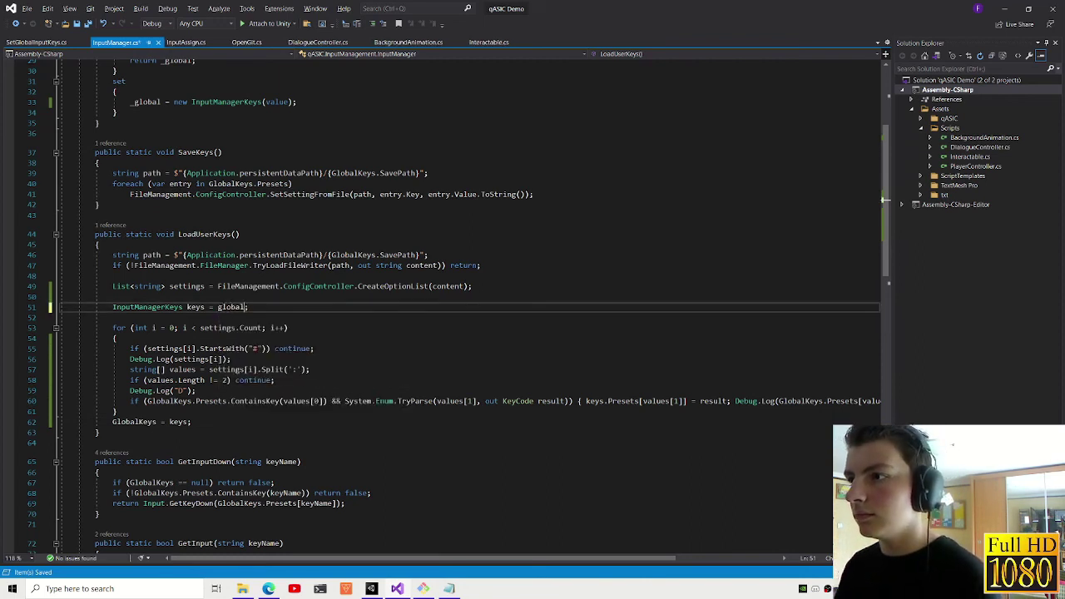
type("Glob")
key("Tab")
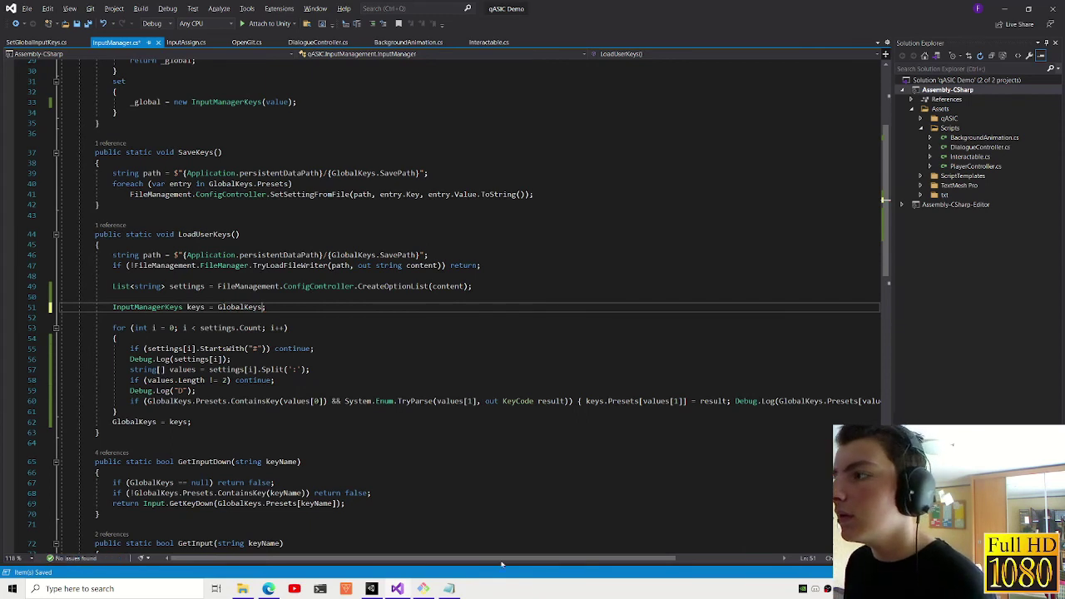
left_click(98, 552)
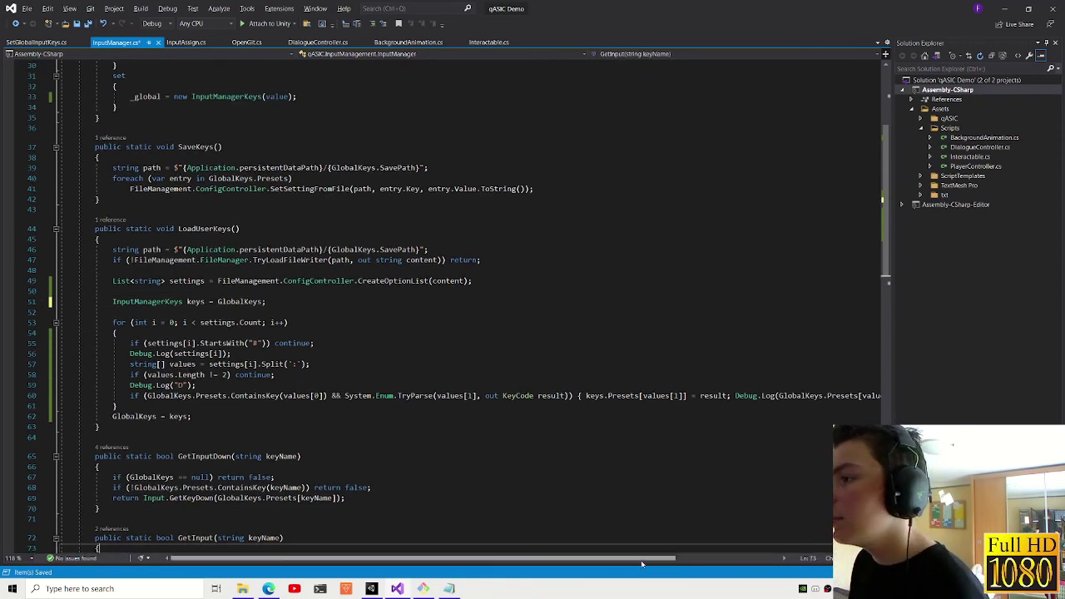
left_click_drag(618, 559, 702, 558)
- Delete the trailing per-key Debug.Log call on line 60, then switch to Unity
left_click(778, 396)
left_click_drag(777, 396, 574, 396)
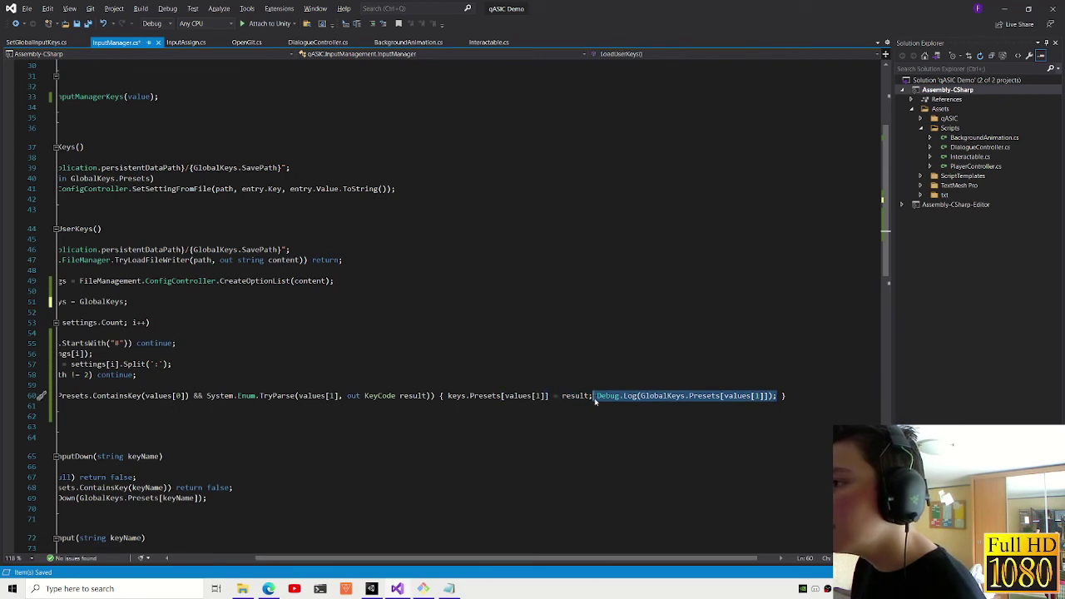
key("Delete")
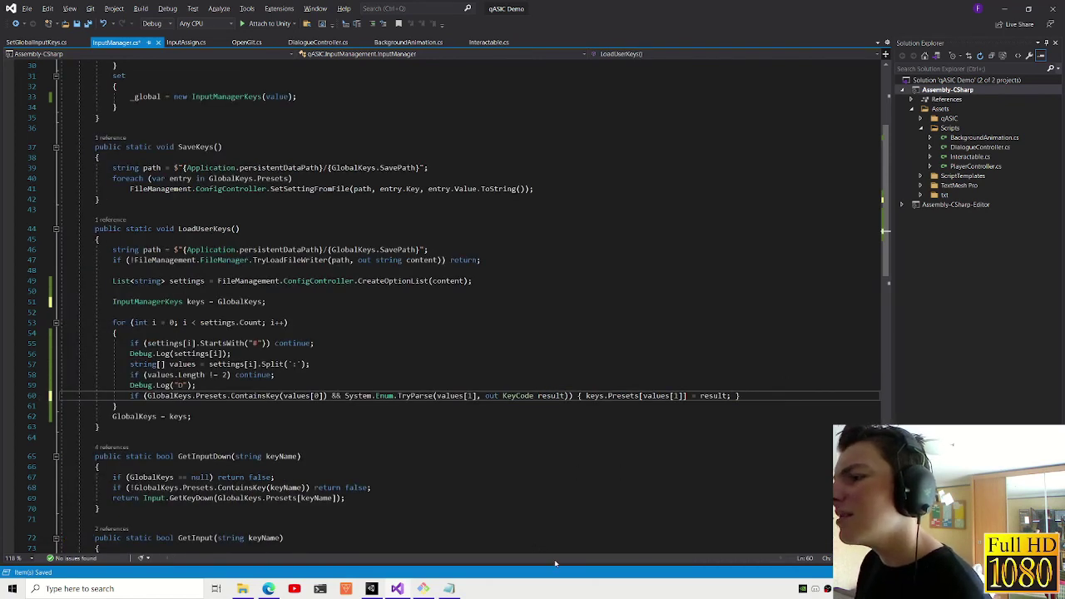
left_click(191, 416)
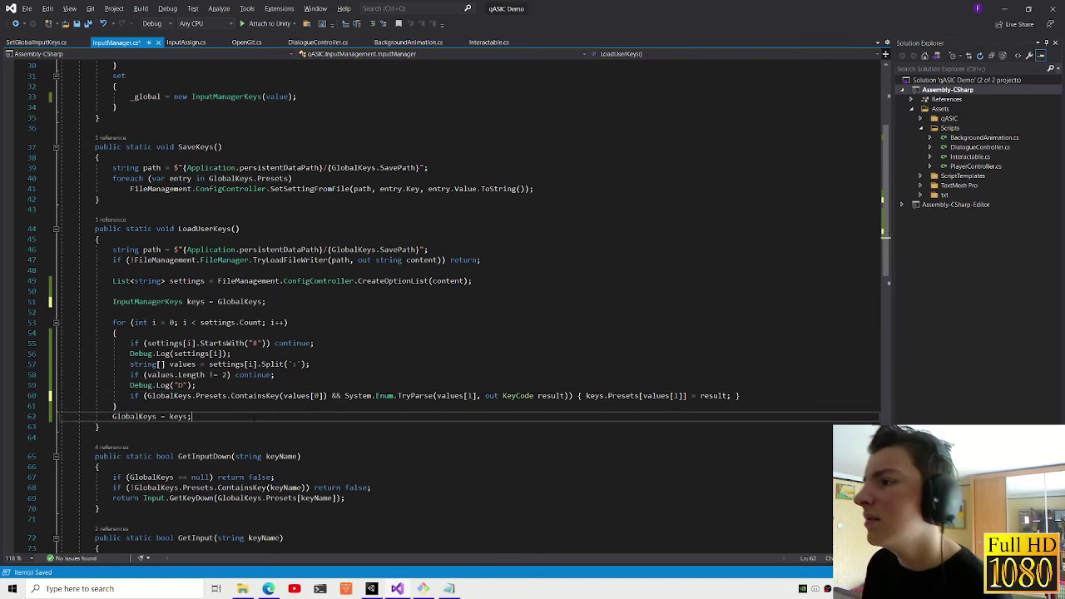
key("alt+Tab")
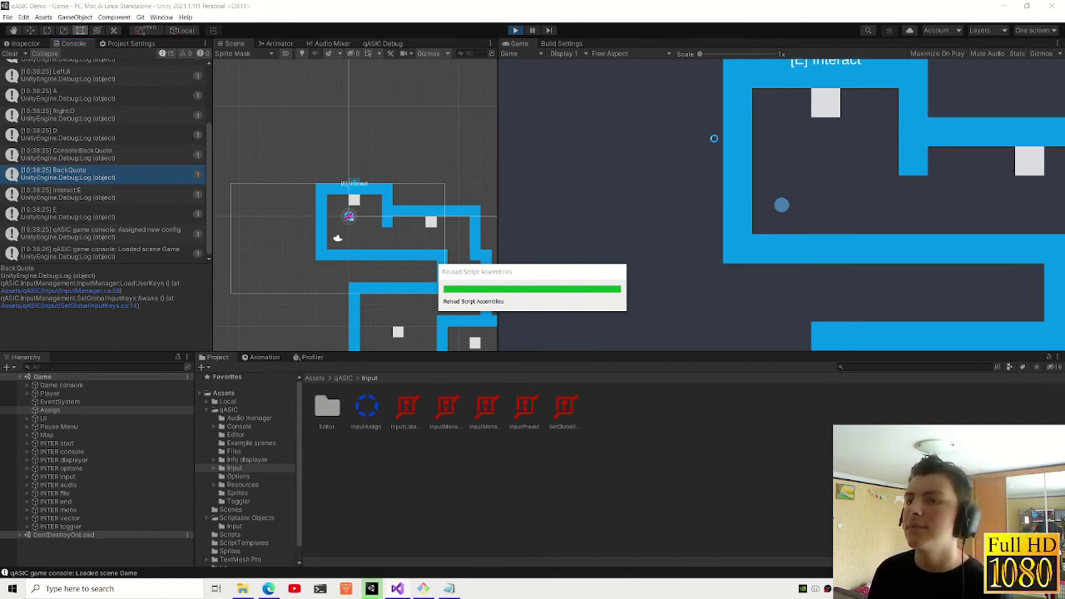
- Run the game and read the logged bindings through Interact:E before returning to InputManager.cs
left_click(513, 29)
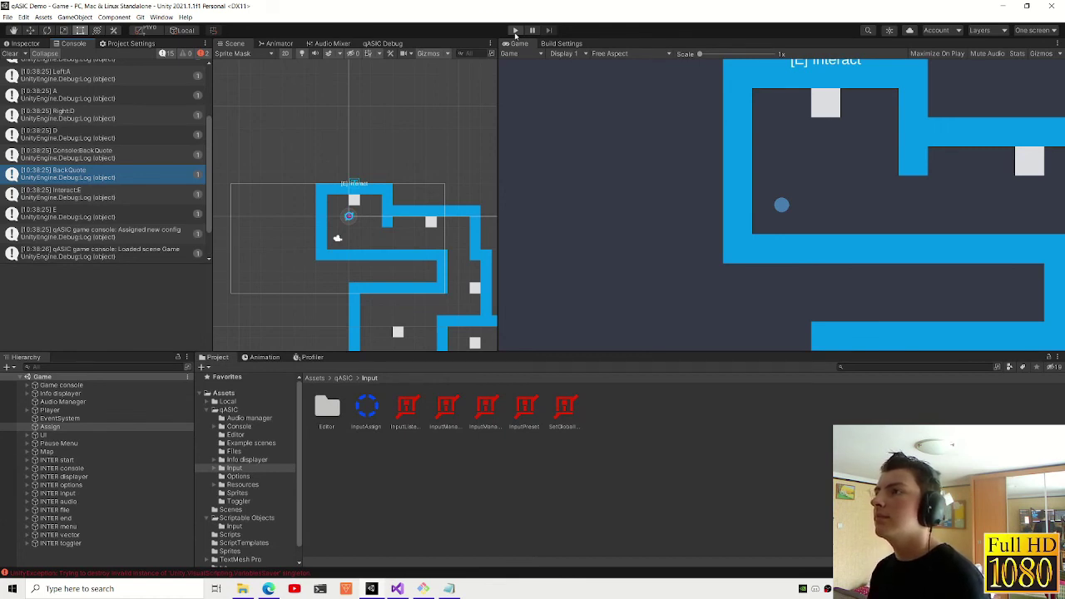
left_click(516, 31)
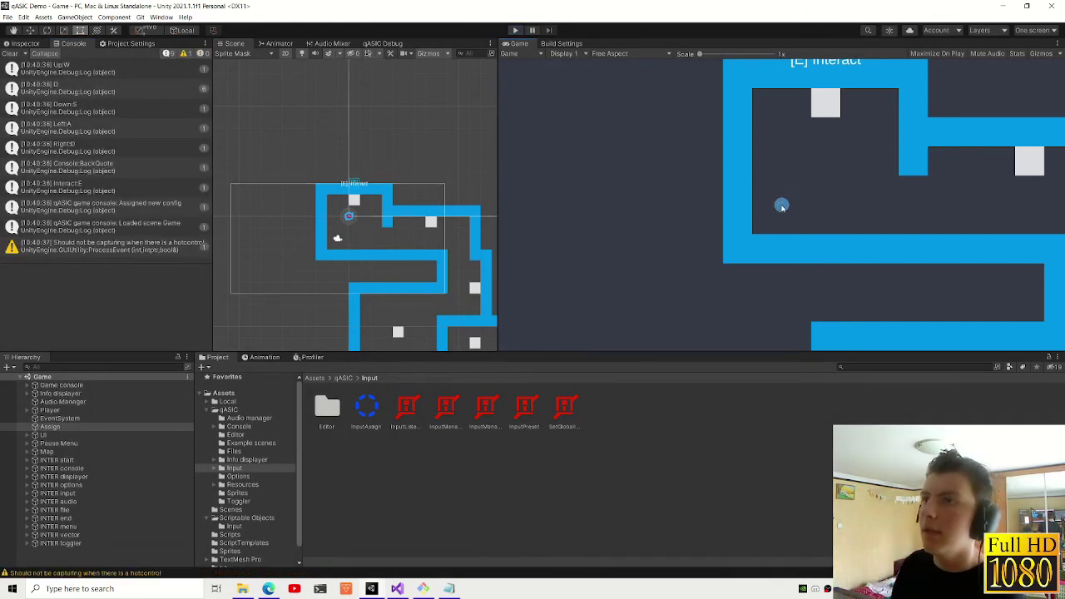
left_click(514, 31)
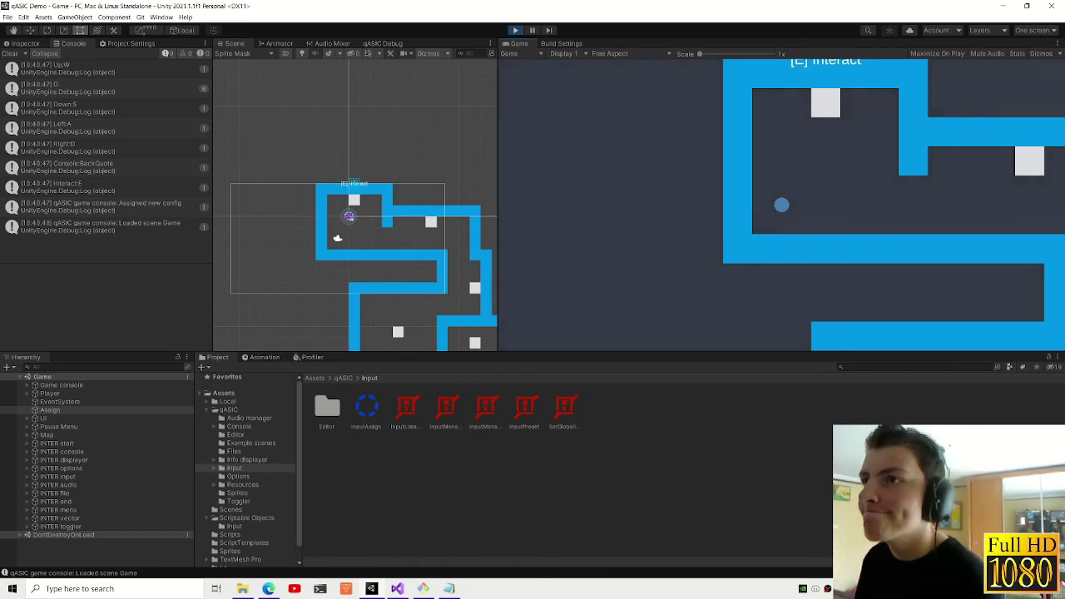
key("alt+Tab")
key("alt+Tab")
key("alt+Tab")
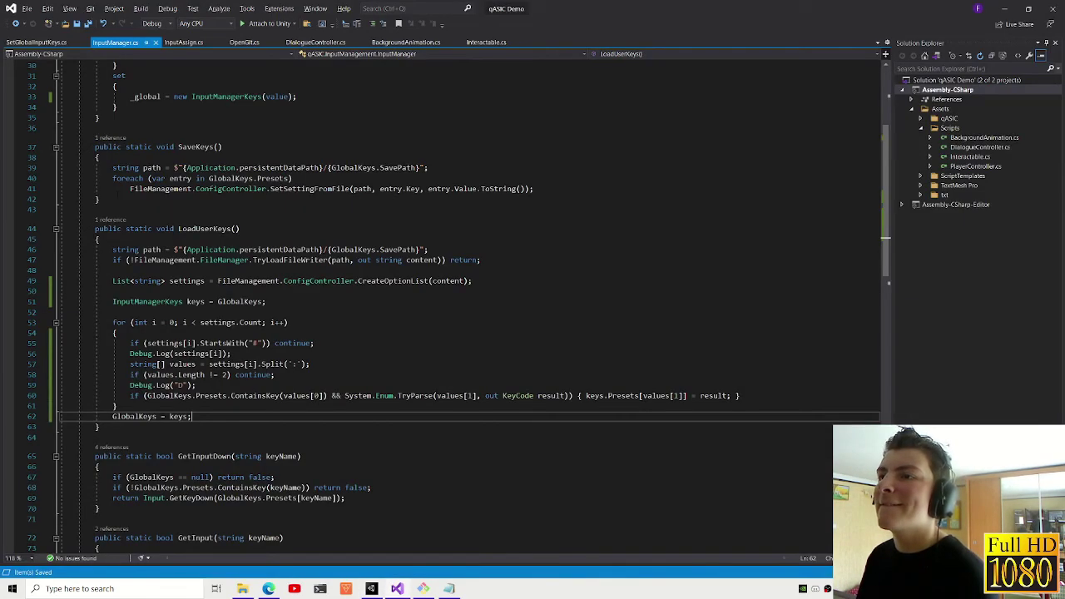
- Delete the Debug.Log("D") and Debug.Log(settings[i]) lines from InputManager.cs and save it
left_click_drag(196, 386, 60, 384)
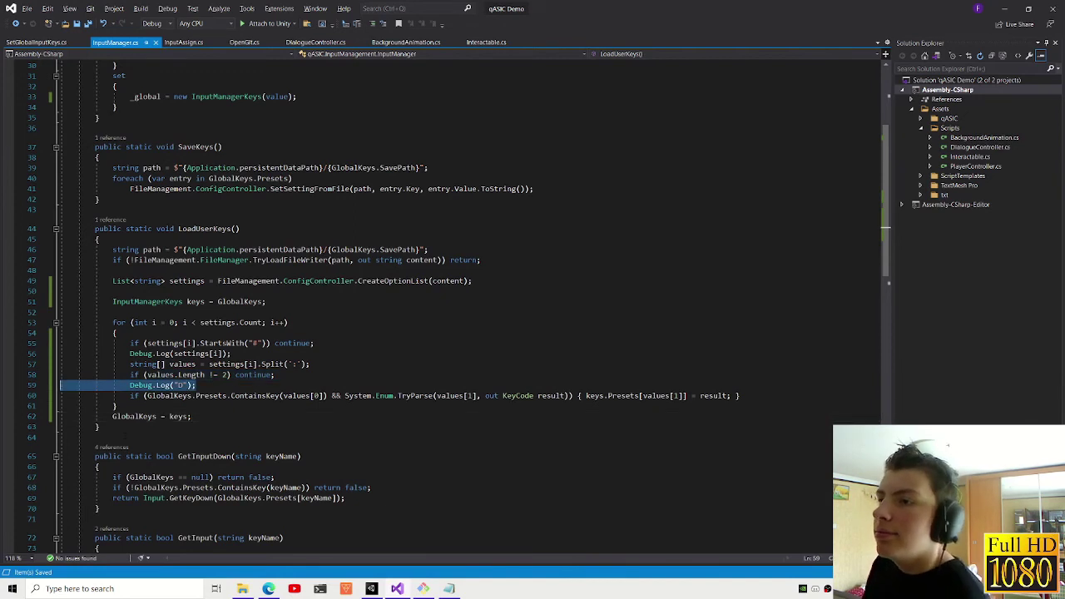
left_click(373, 589)
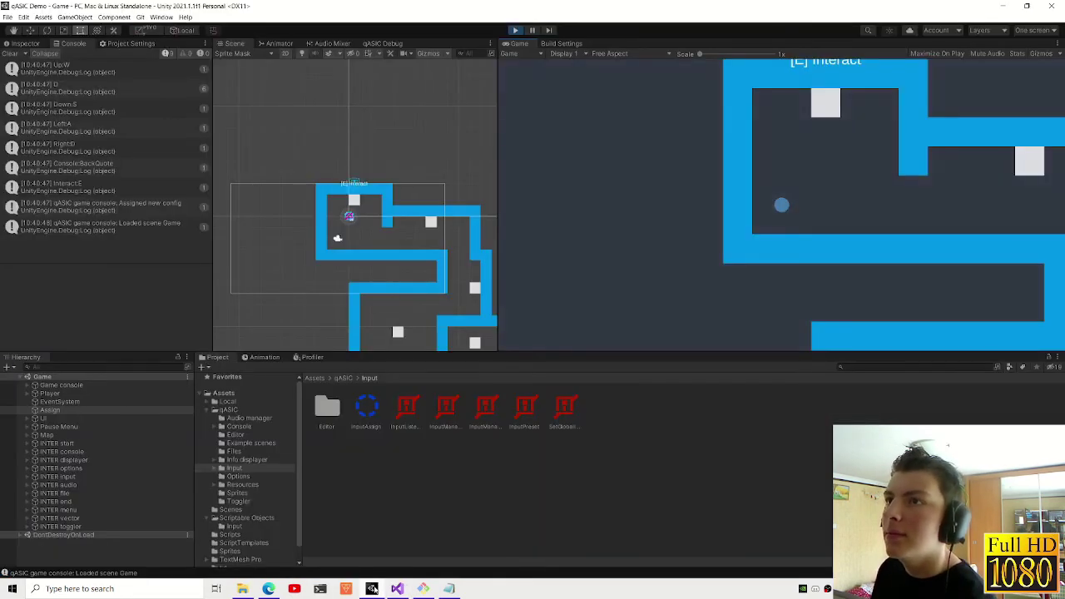
left_click(399, 589)
key("BackSpace")
key("BackSpace")
left_click(343, 360)
key("Up")
key("shift+Home")
key("BackSpace")
key("BackSpace")
key("ctrl+s")
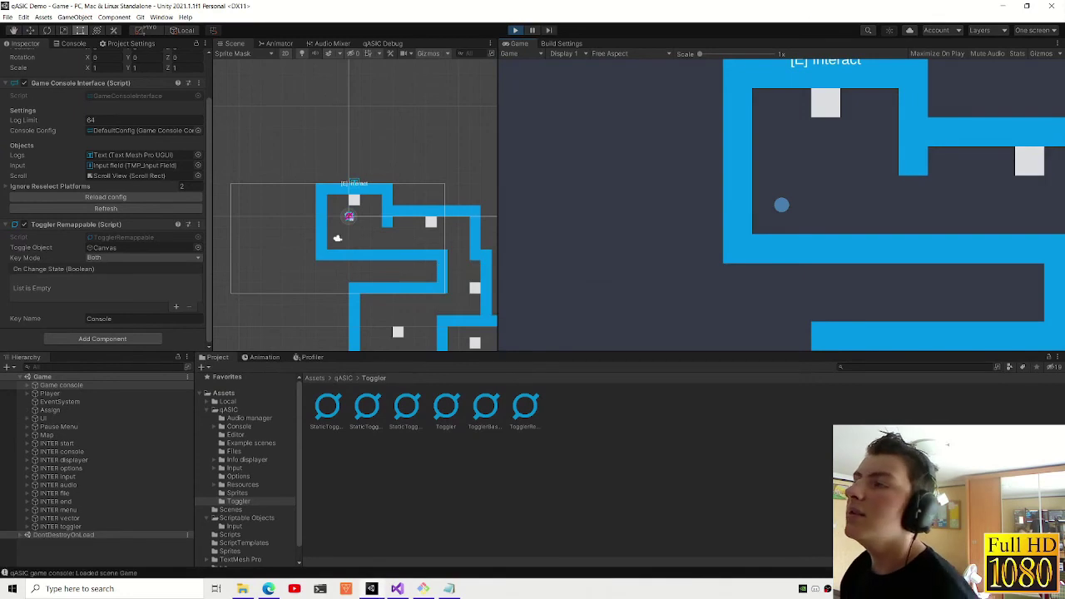
- Run the game, move the player, and inspect the DoubleQuote log's stack trace in the Console
key("d")
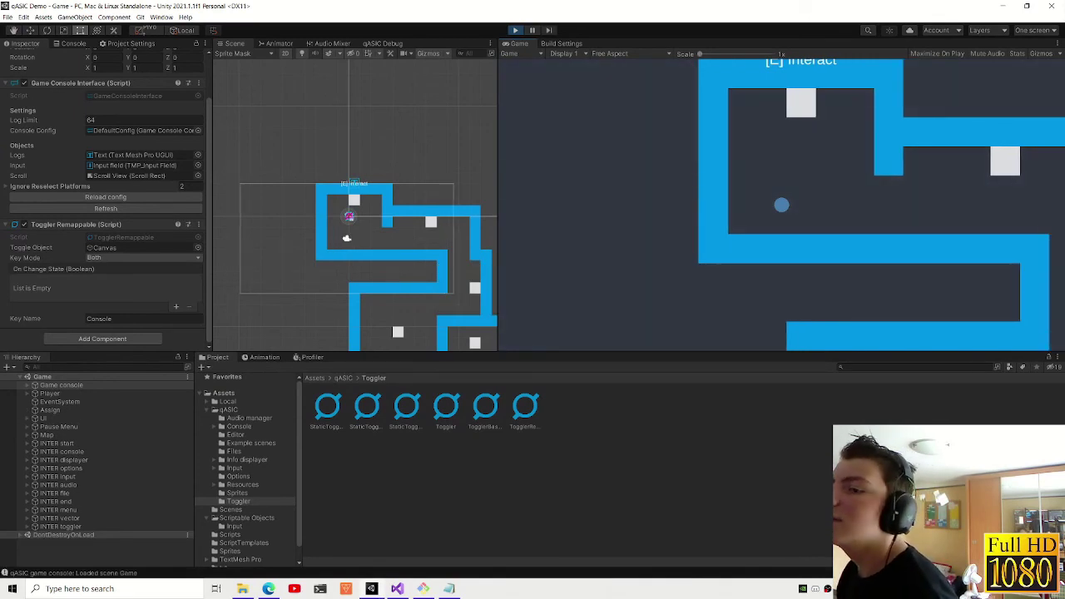
key("alt+Tab")
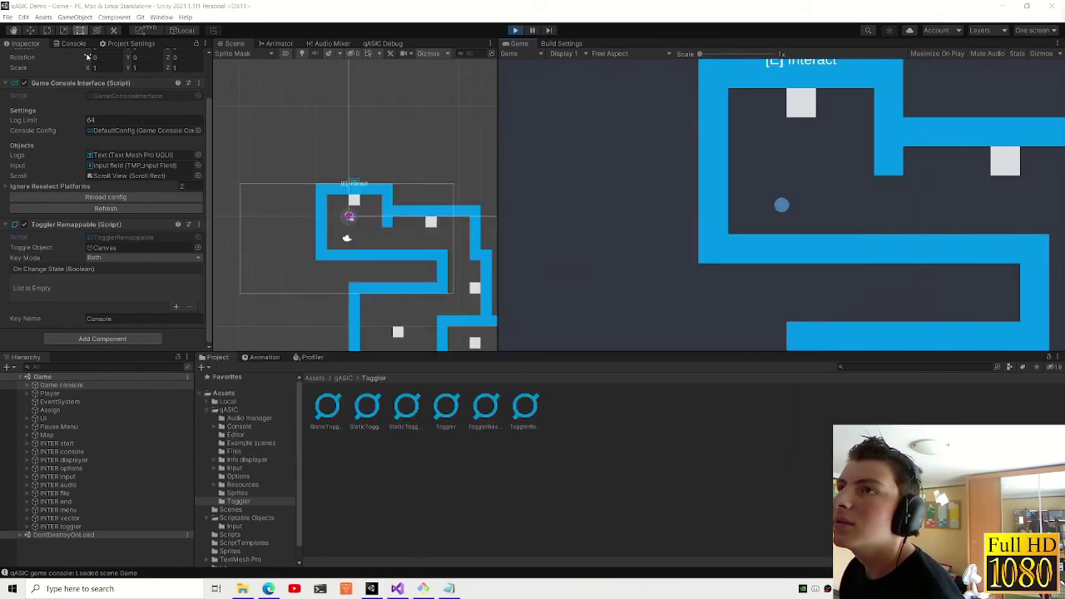
left_click(75, 45)
left_click(93, 70)
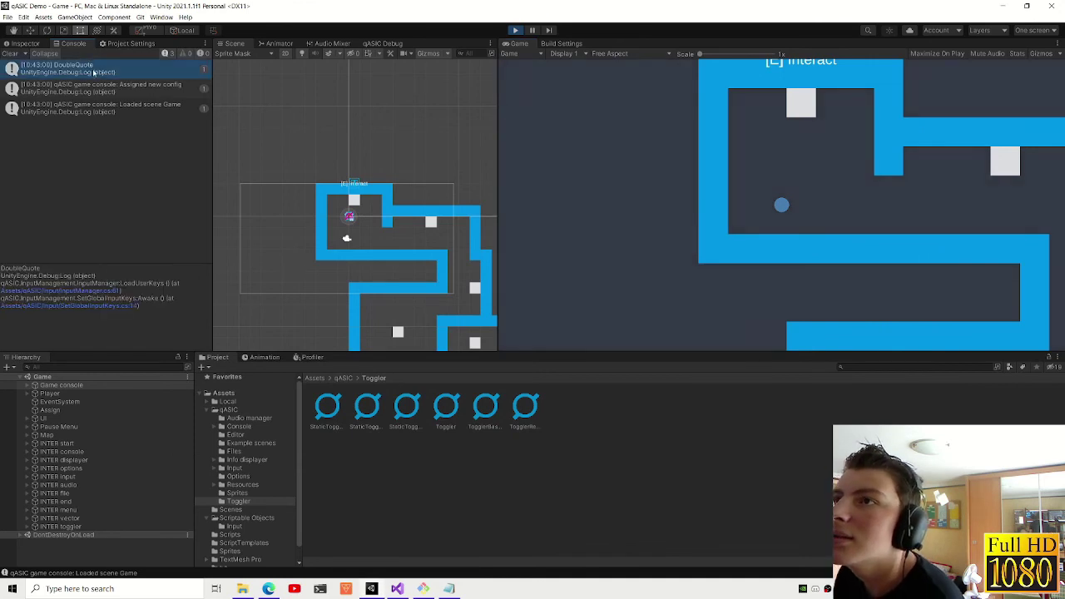
left_click(397, 589)
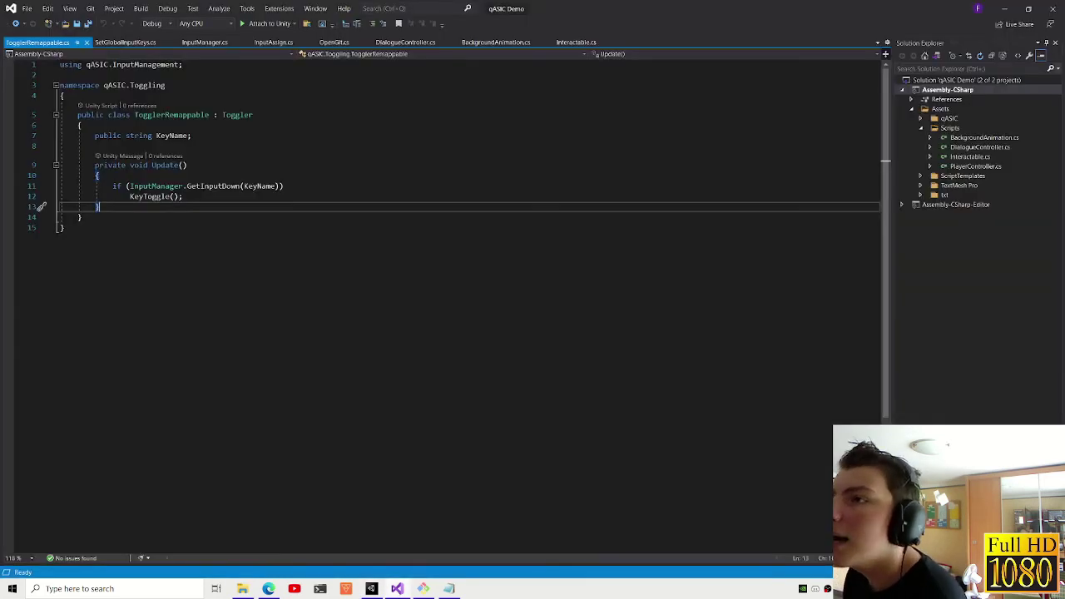
- Look over the Input.txt key bindings file, then bring up InputManager.cs
left_click(446, 589)
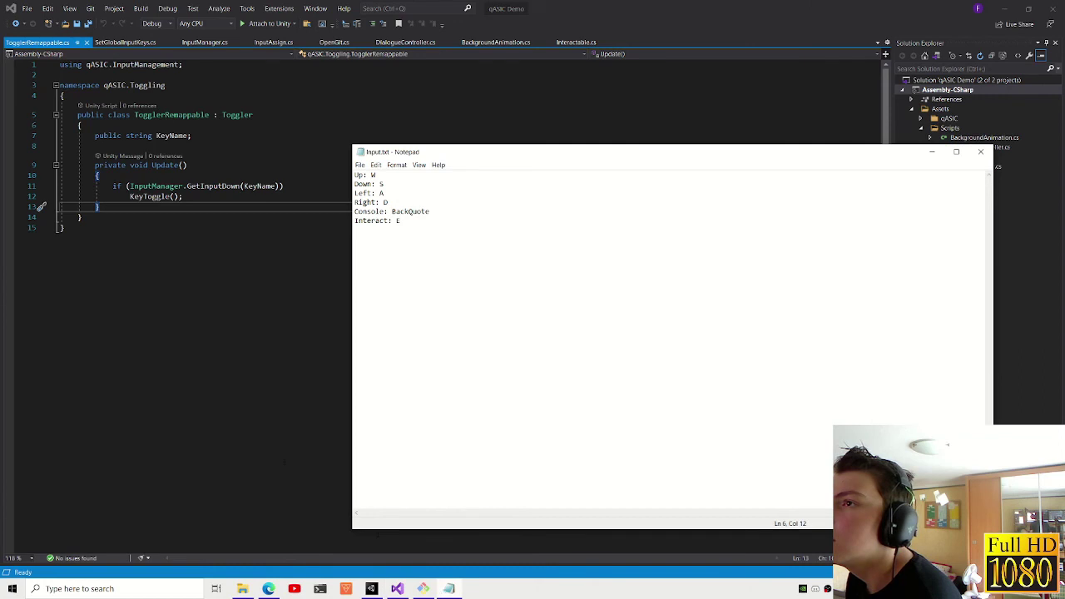
left_click(448, 589)
left_click(125, 42)
left_click(207, 43)
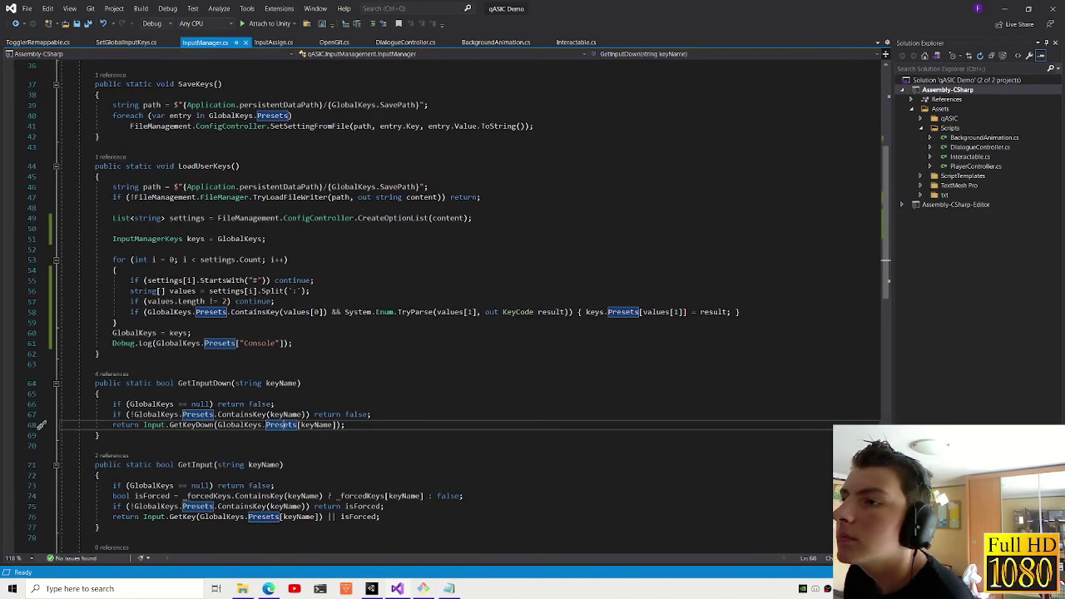
- Replace GlobalKeys with keys in LoadUserKeys' Debug.Log and if condition, and save
double_click(178, 343)
type("keys")
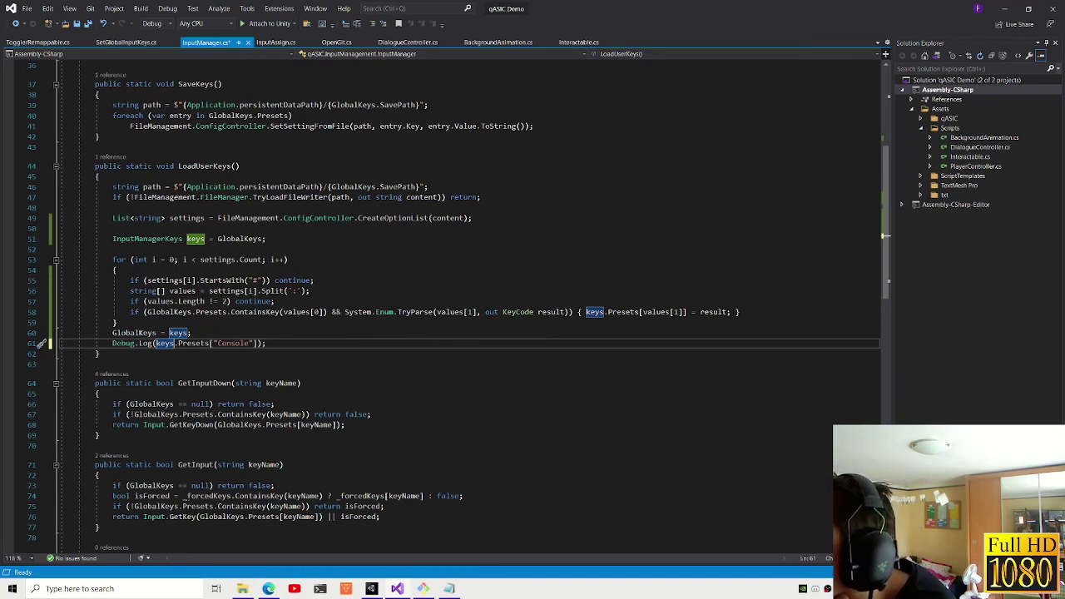
key("ctrl+c")
double_click(166, 312)
key("ctrl+v")
key("ctrl+s")
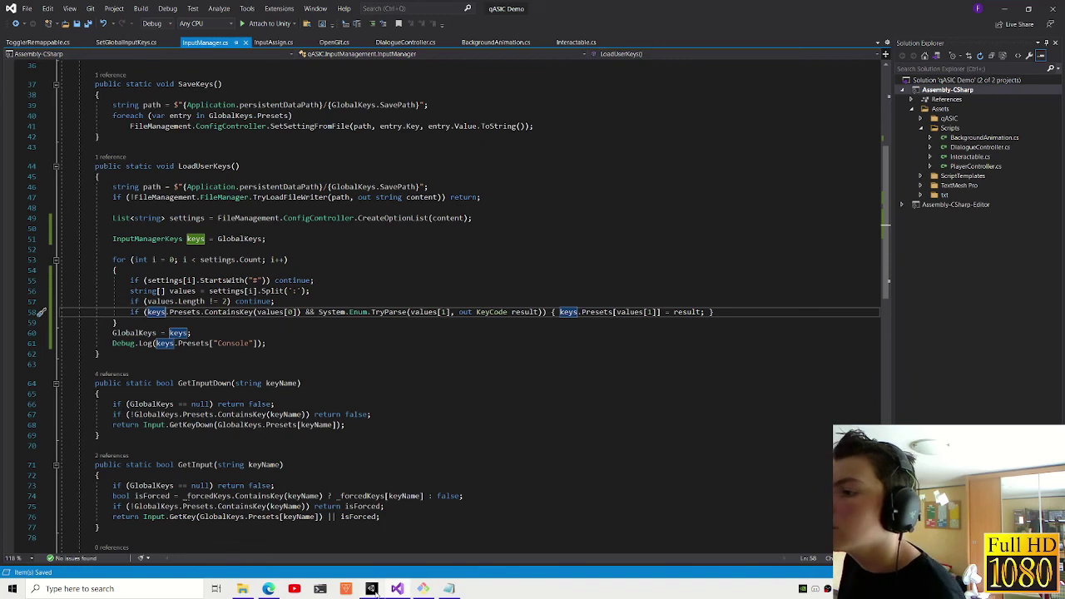
key("alt+Tab")
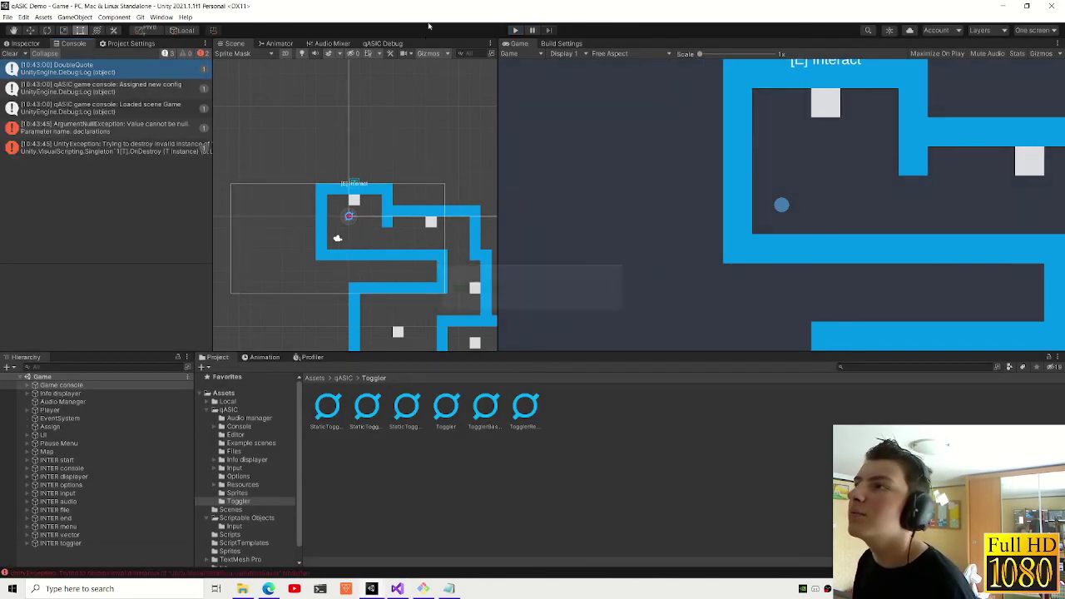
- Play the game once to test the key loading change, then stop play mode
left_click(515, 31)
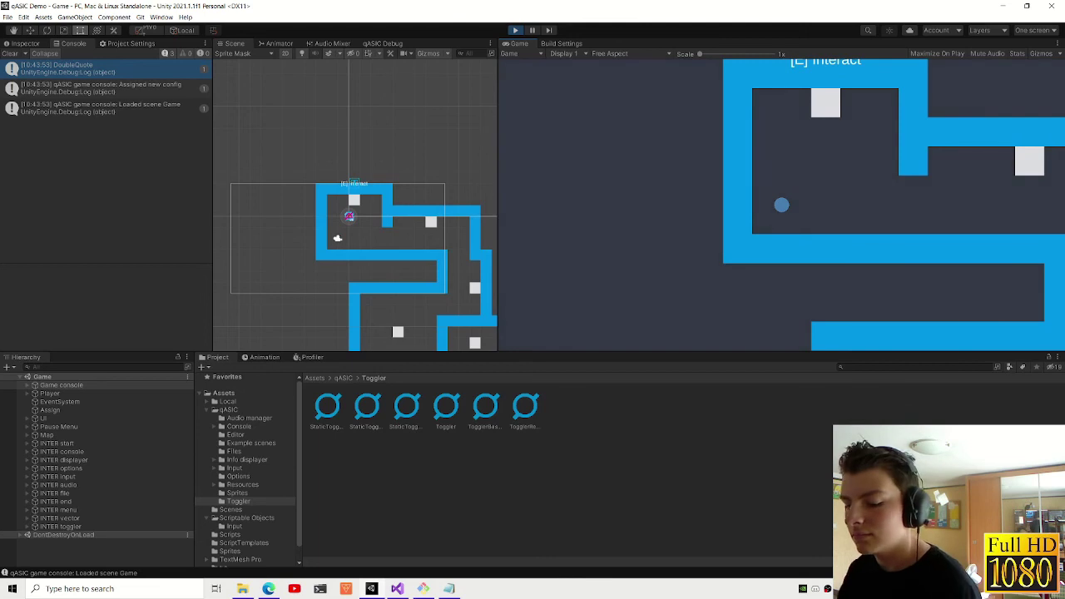
key("ctrl+p")
left_click(396, 589)
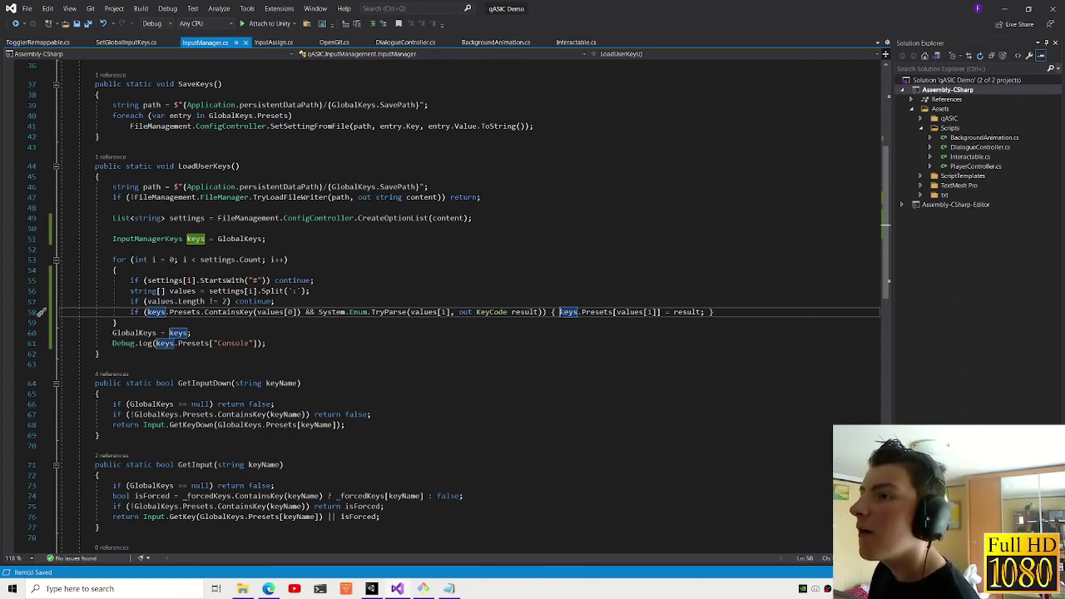
- Change values[1] to values[0] in the keys.Presets assignment
left_click(577, 331)
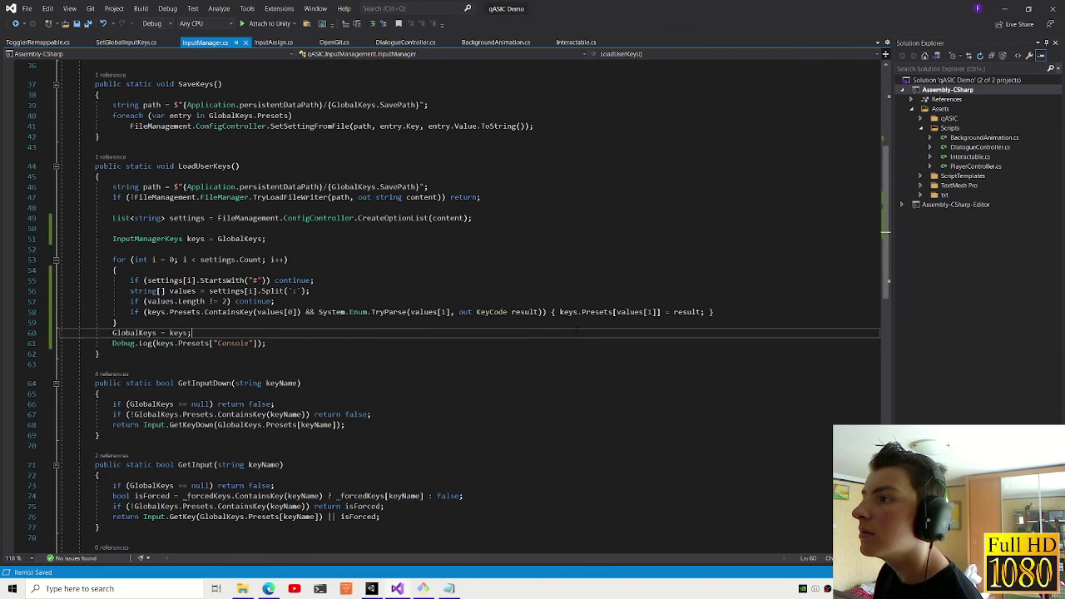
double_click(651, 313)
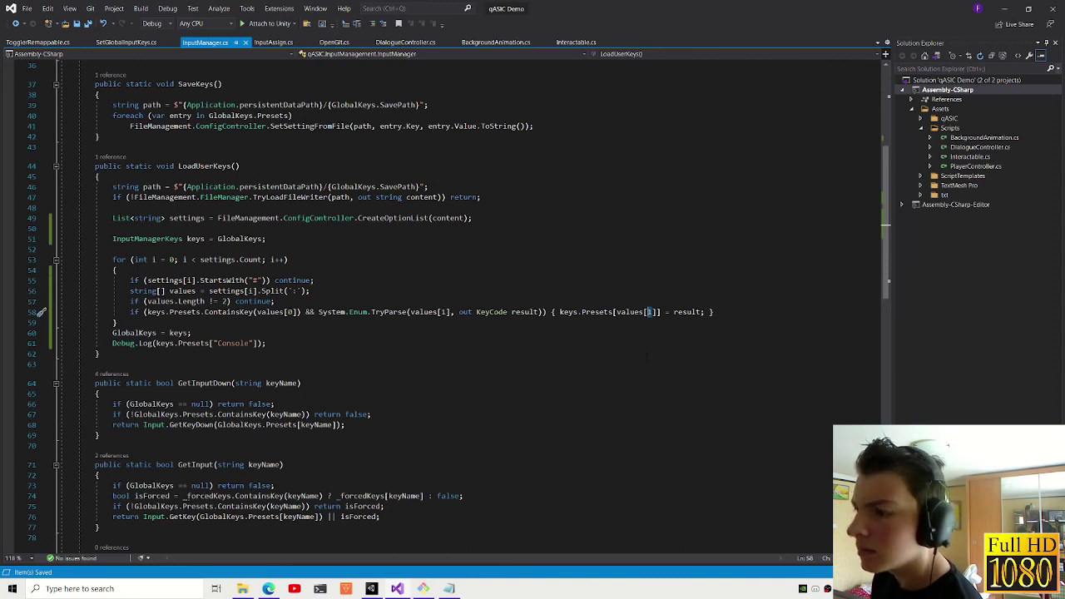
type("0")
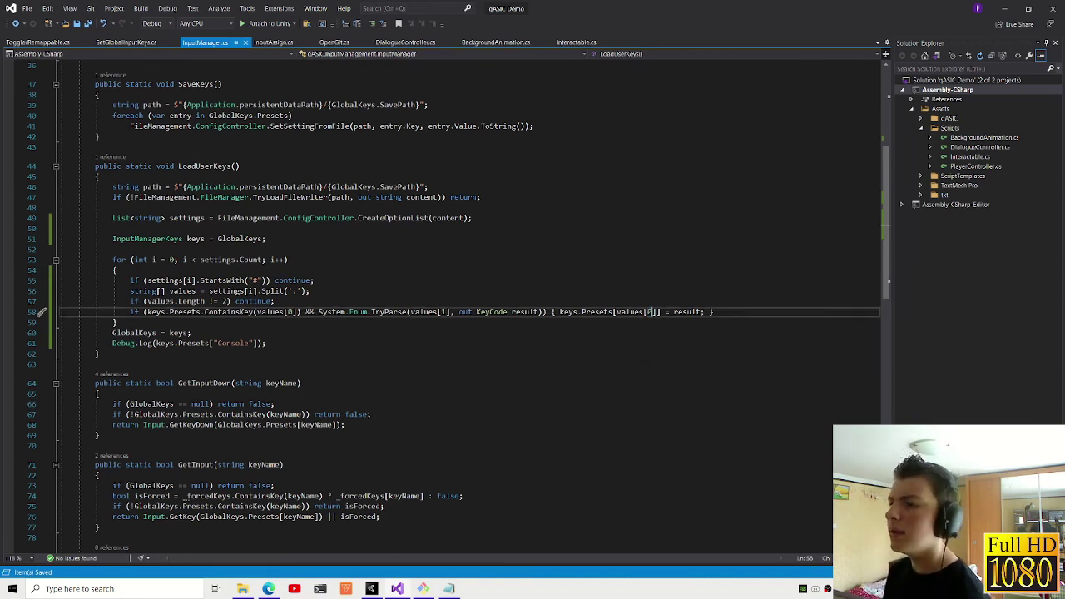
- Rerun the game in Unity, toggle the in-game console with the backquote key, and stop
left_click(371, 590)
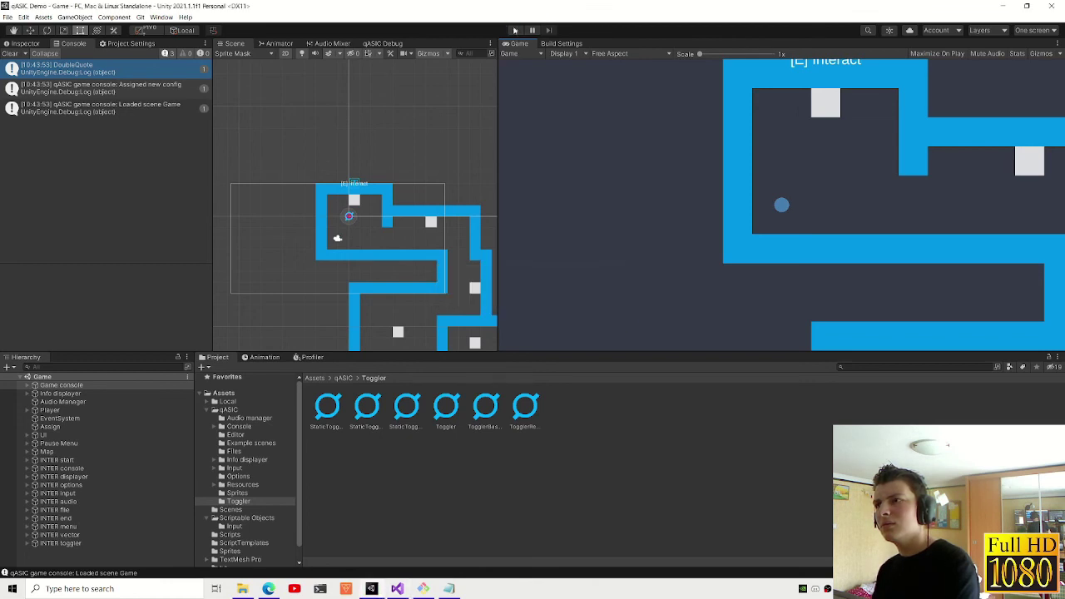
left_click(515, 30)
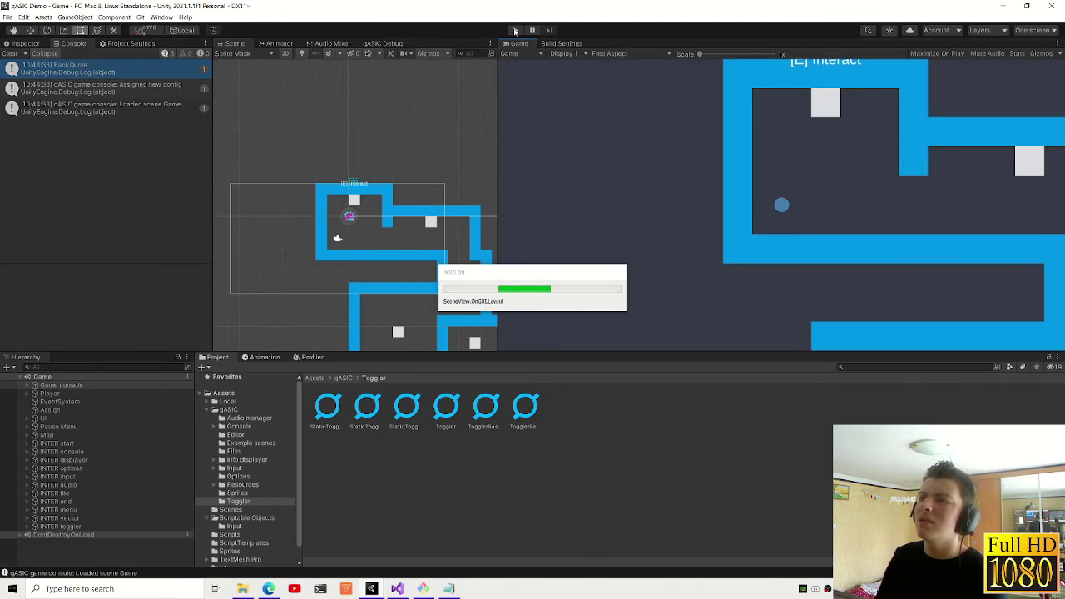
key("grave")
key("grave")
key("ctrl+p")
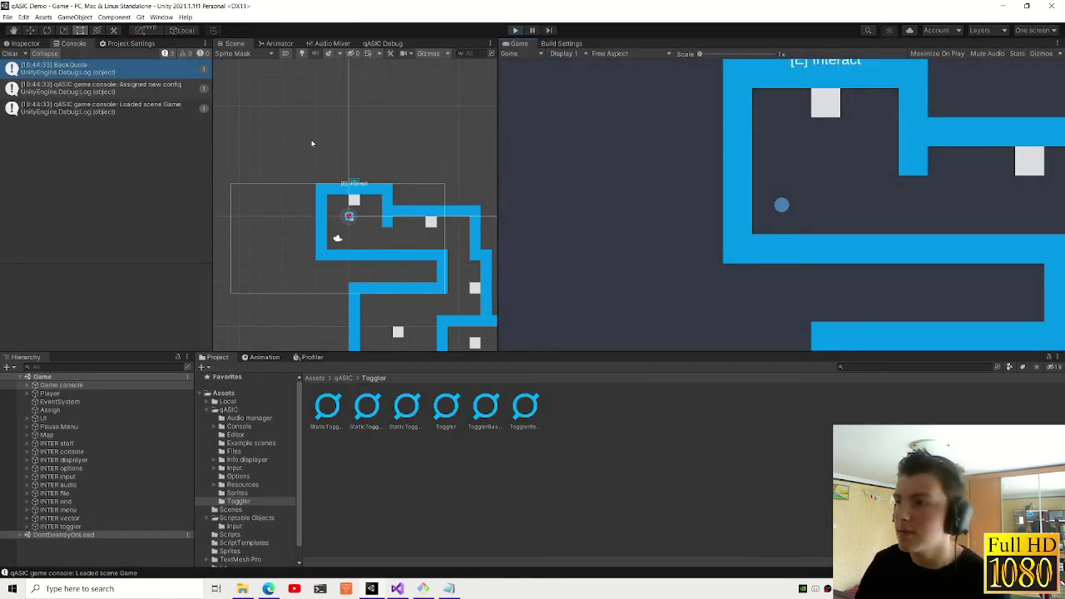
key("alt+Tab")
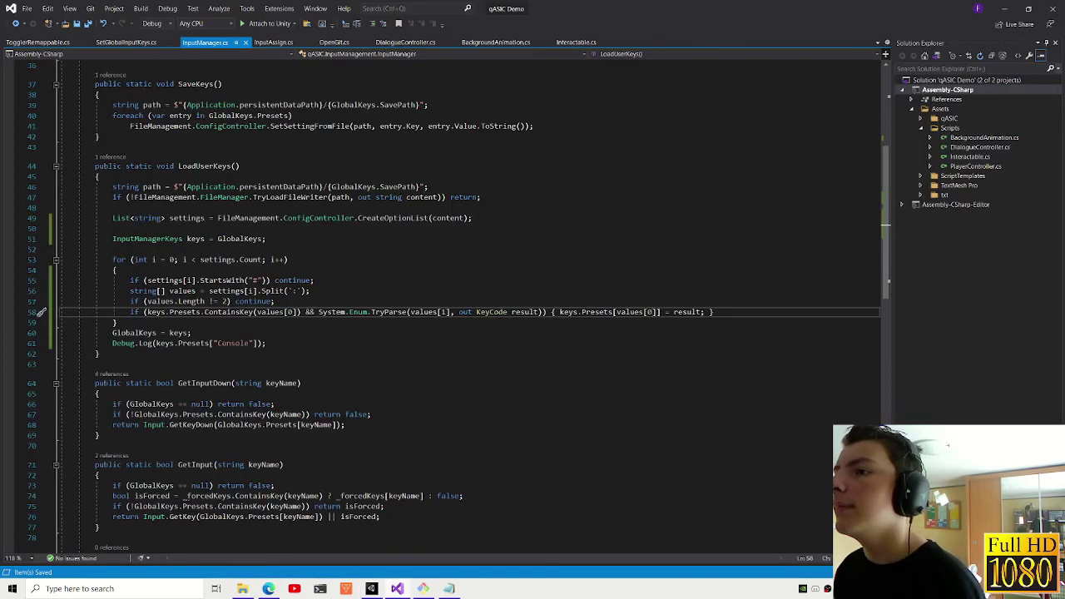
- Replace keys with GlobalKeys in the if condition and the Presets[values[0]] assignment
double_click(133, 332)
double_click(154, 315)
key("ctrl+v")
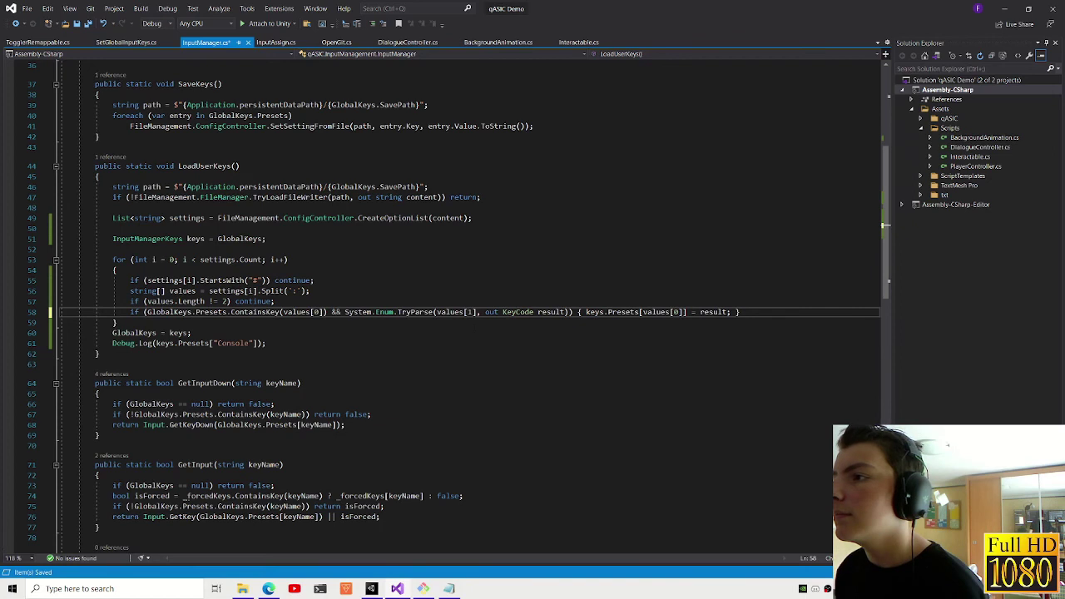
double_click(596, 312)
key("ctrl+v")
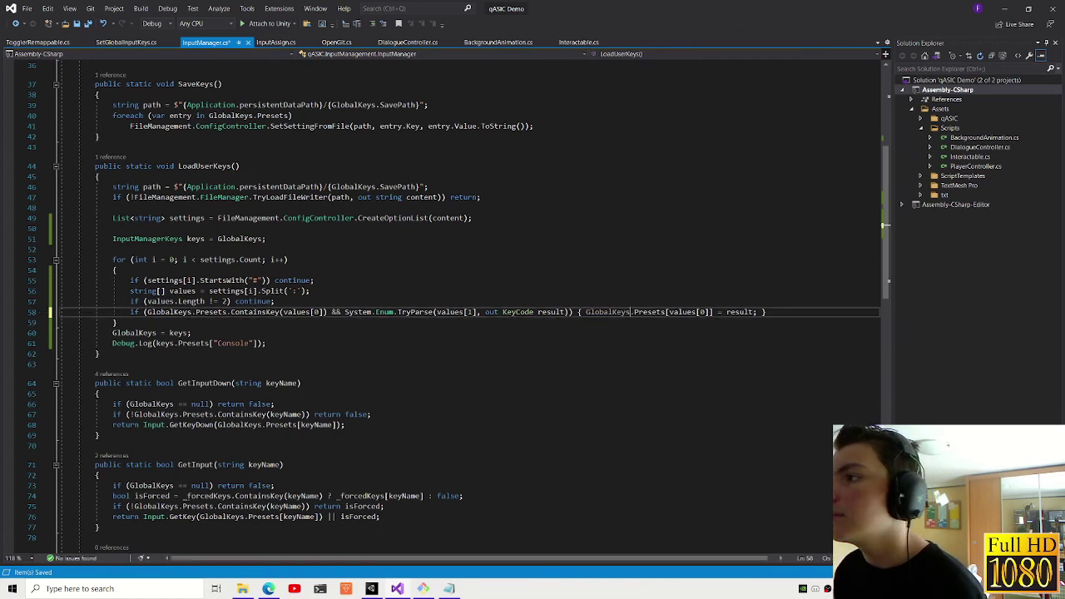
- Remove the local keys copy line, the GlobalKeys = keys and Debug.Log lines, and trailing whitespace
left_click(60, 239)
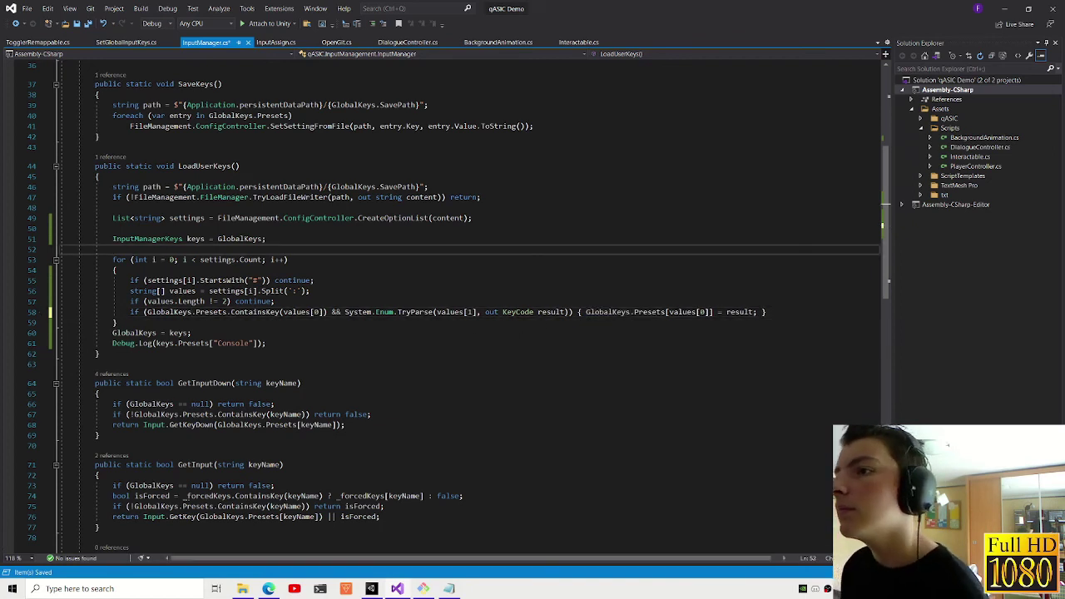
key("shift+Down")
key("Delete")
key("Delete")
left_click_drag(266, 322, 117, 301)
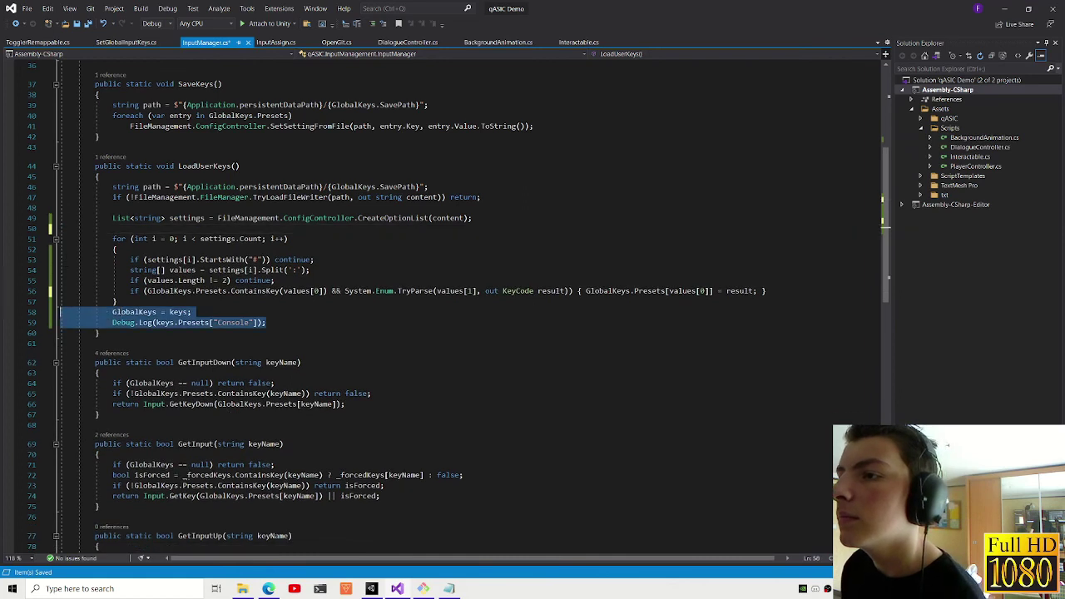
key("Delete")
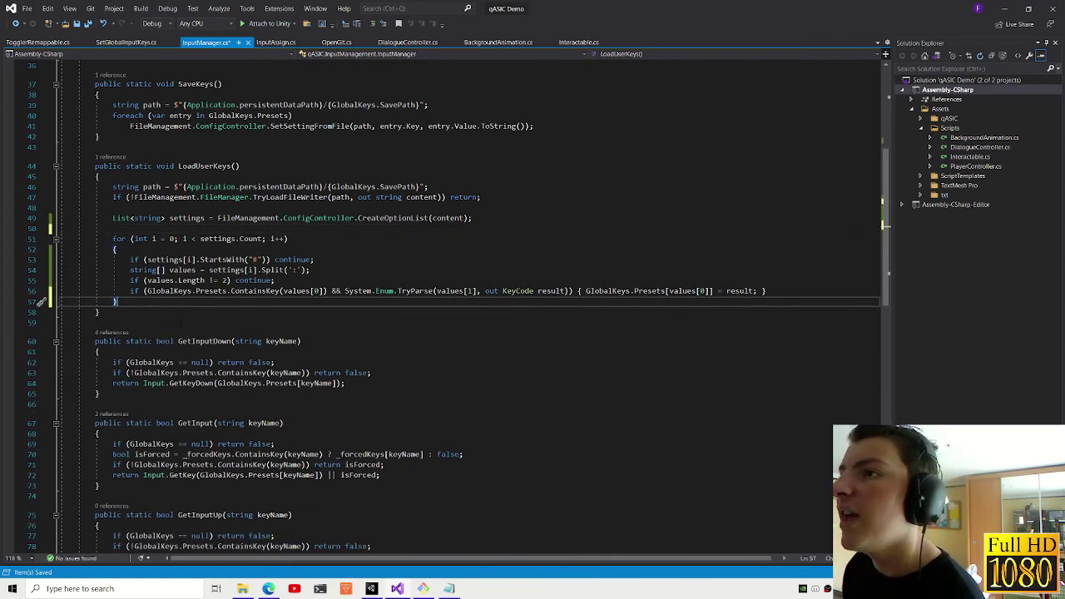
key("End")
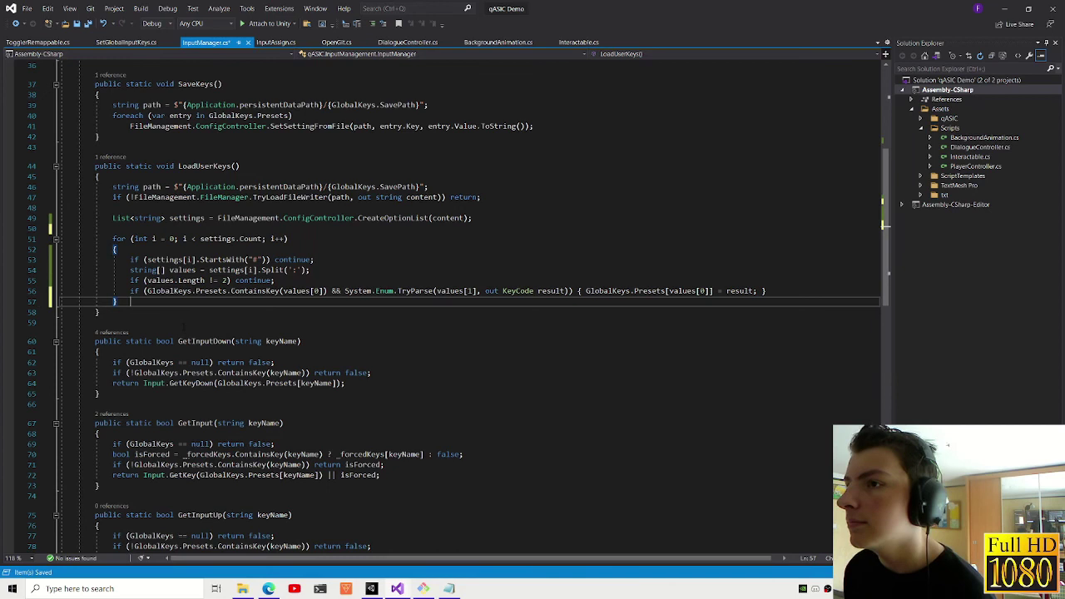
key("BackSpace")
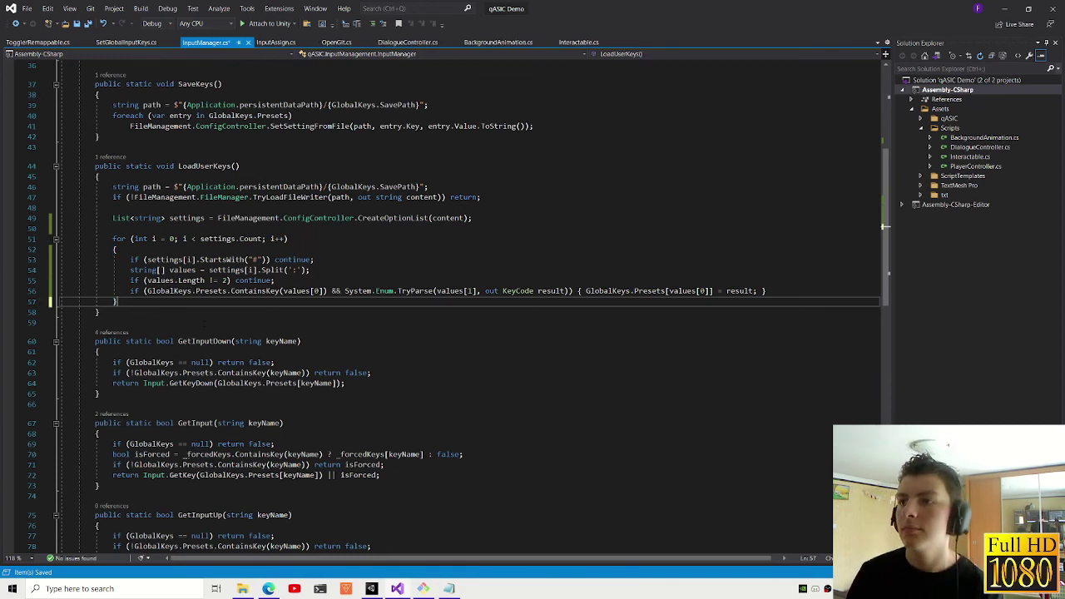
key("alt+Tab")
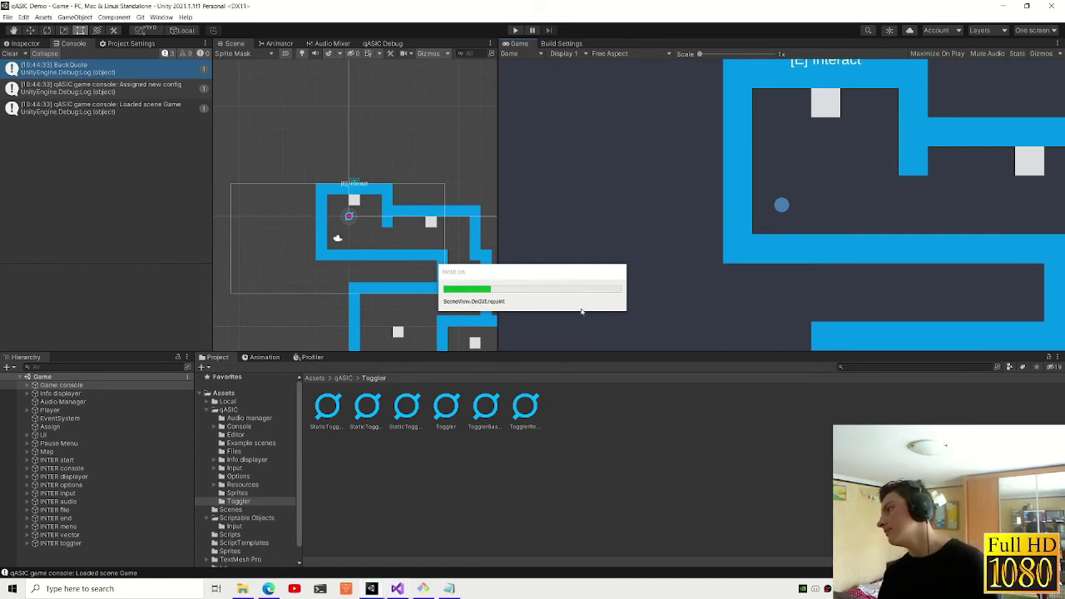
- Play the game to test the changes and close the in-game console with Esc
left_click(515, 30)
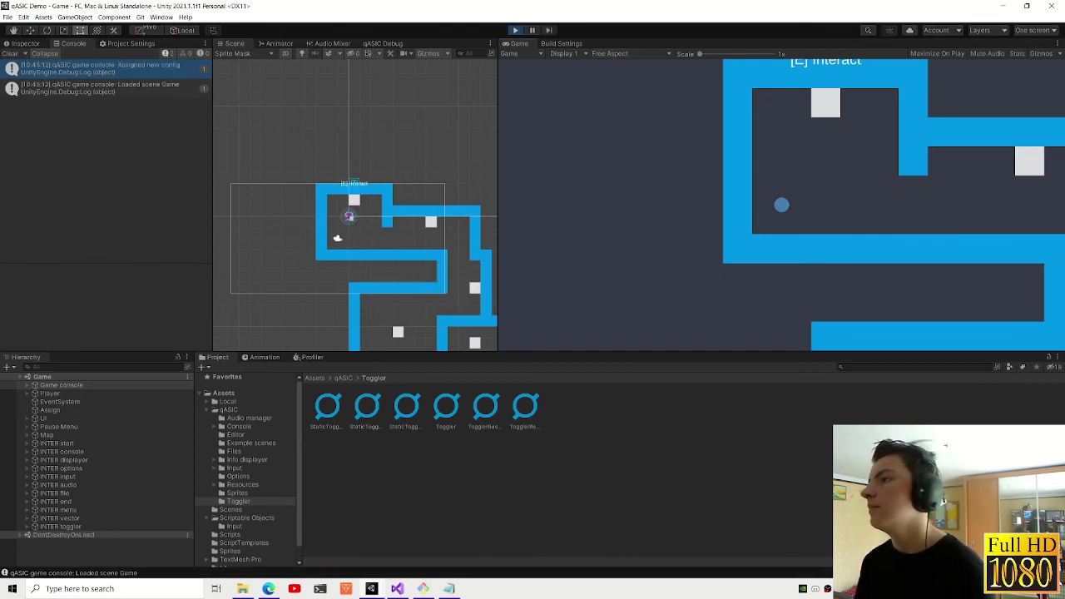
key("Escape")
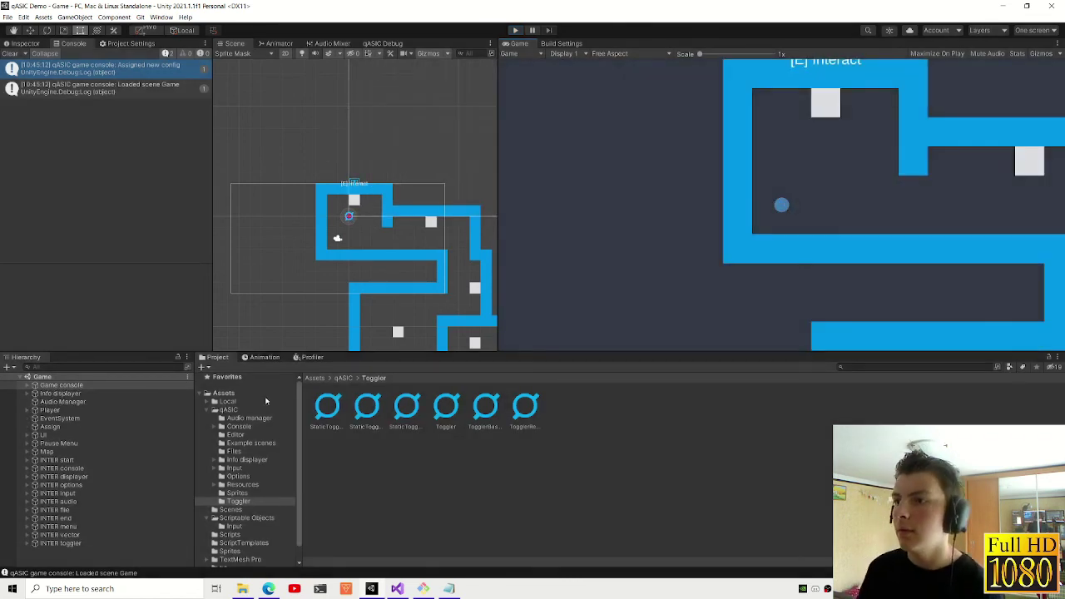
- Show the top-level Assets folder, then snip the finished LoadUserKeys code in Visual Studio
left_click(317, 378)
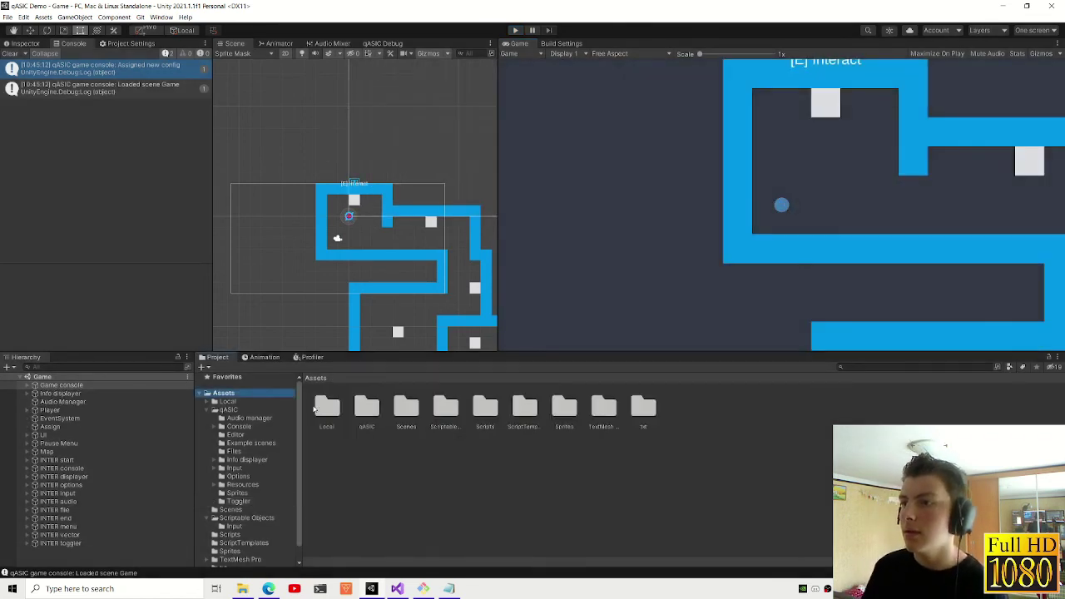
left_click(398, 588)
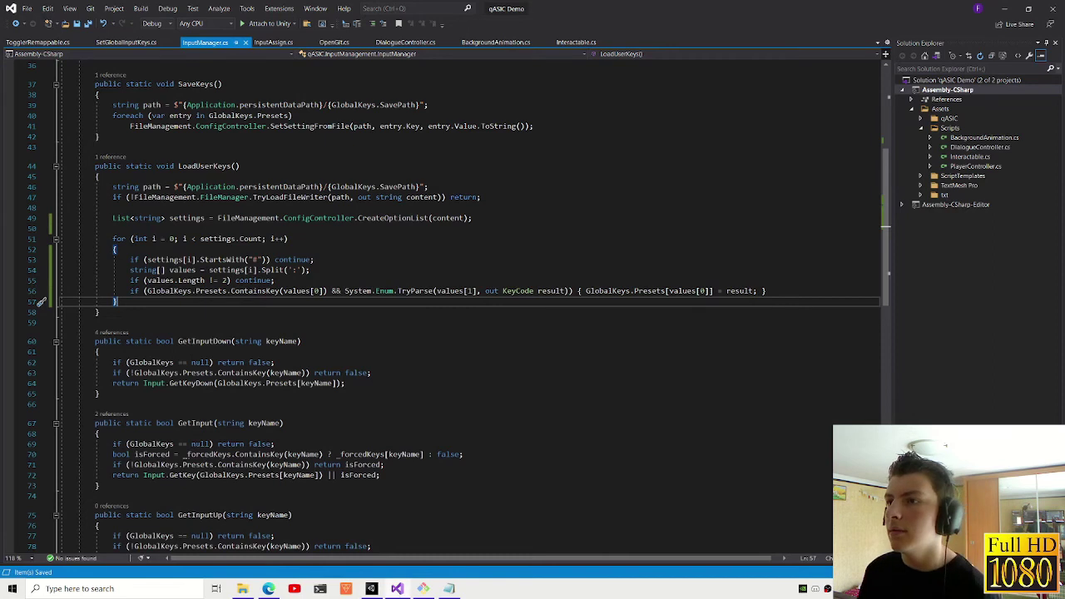
key("super+shift+s")
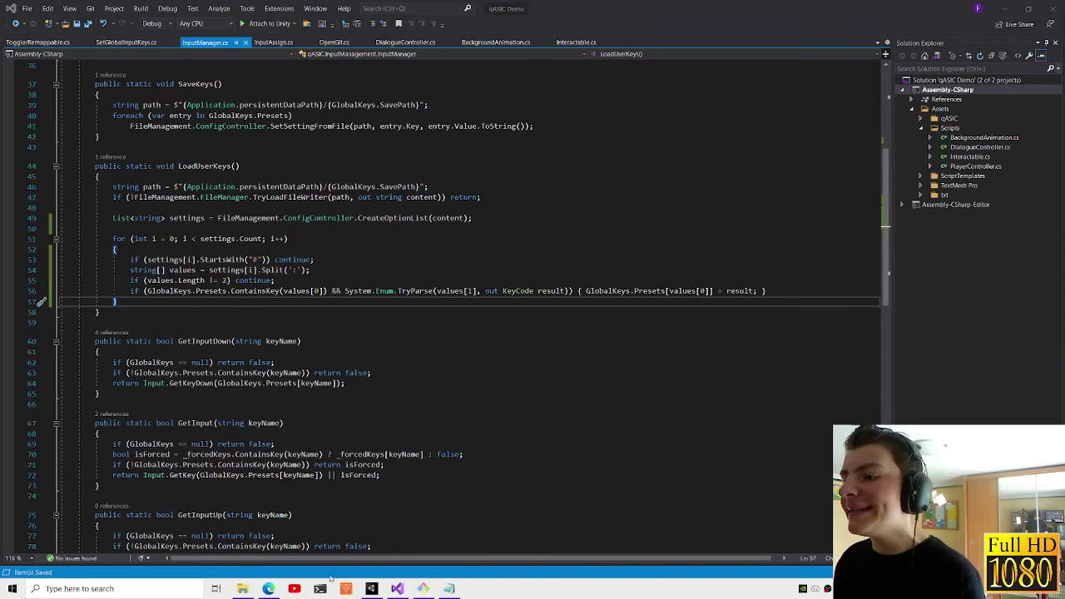
left_click(371, 588)
- In Scriptable Objects > Input, set the Input preset's Console key to Back Quote
double_click(445, 405)
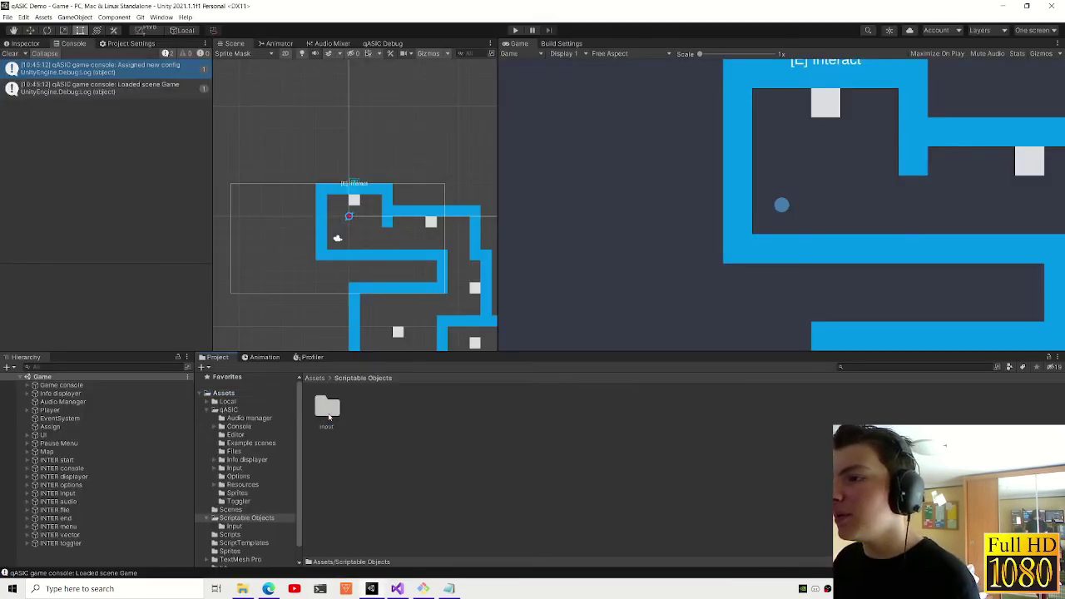
double_click(329, 412)
left_click(13, 44)
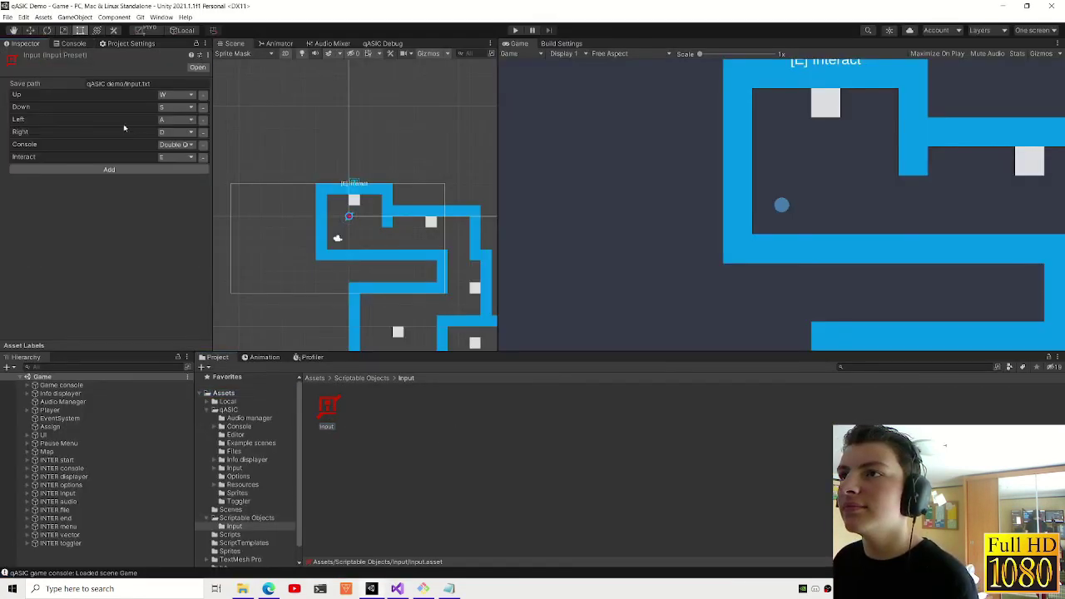
left_click(178, 157)
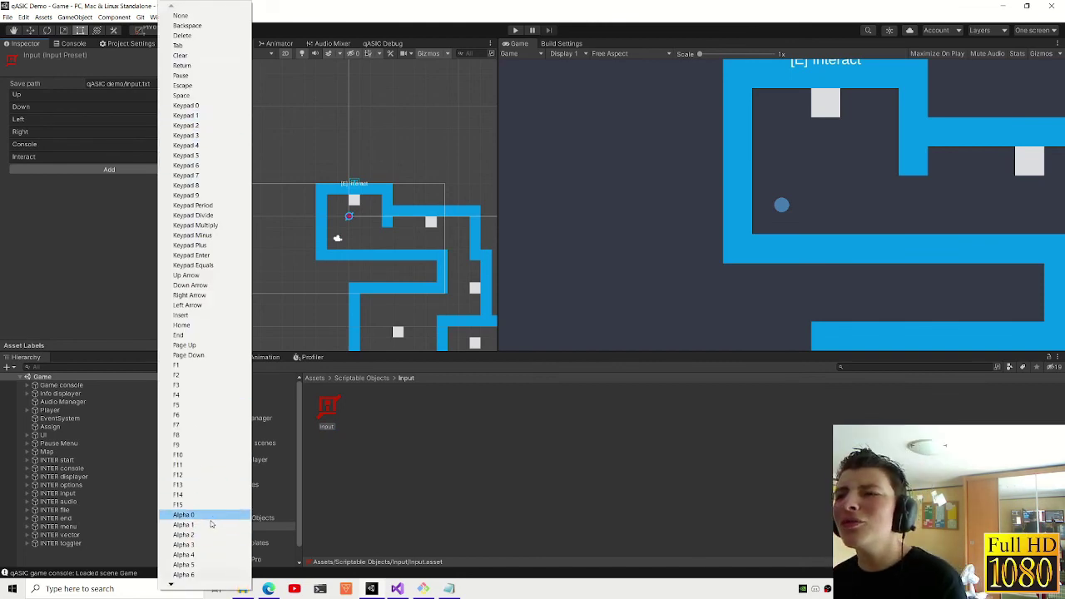
mouse_move(185, 591)
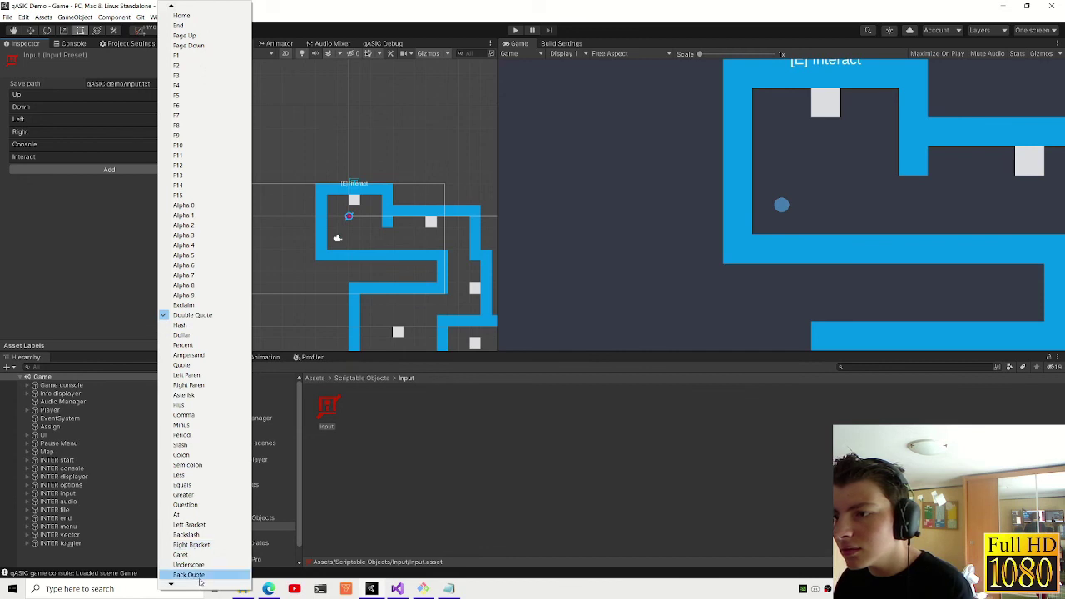
left_click(188, 575)
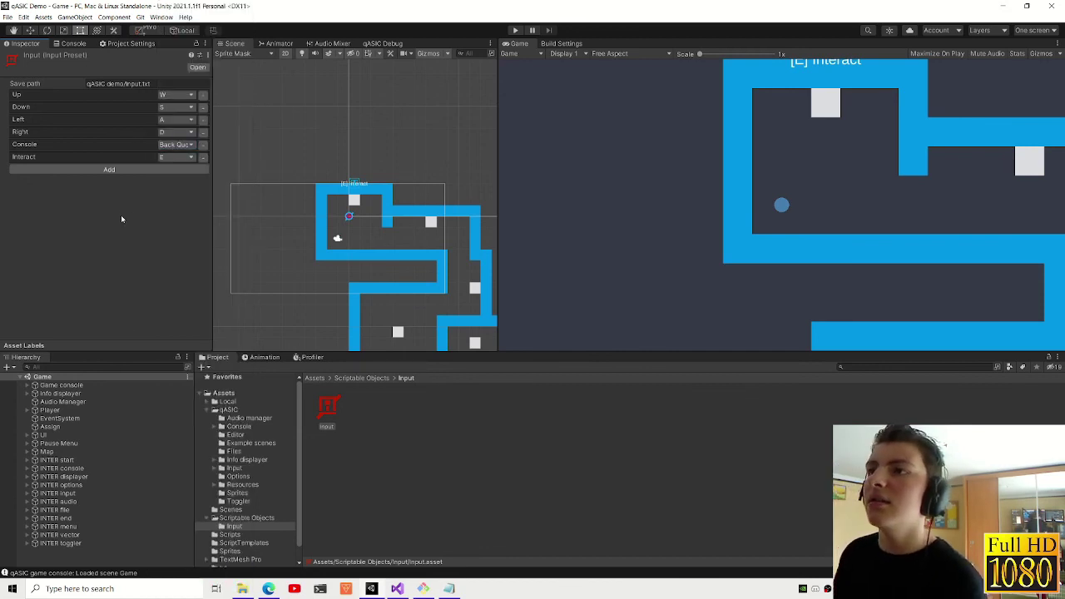
- Check git status and commit 'Fixed input not loading user preferences', pushing it to main
left_click(422, 590)
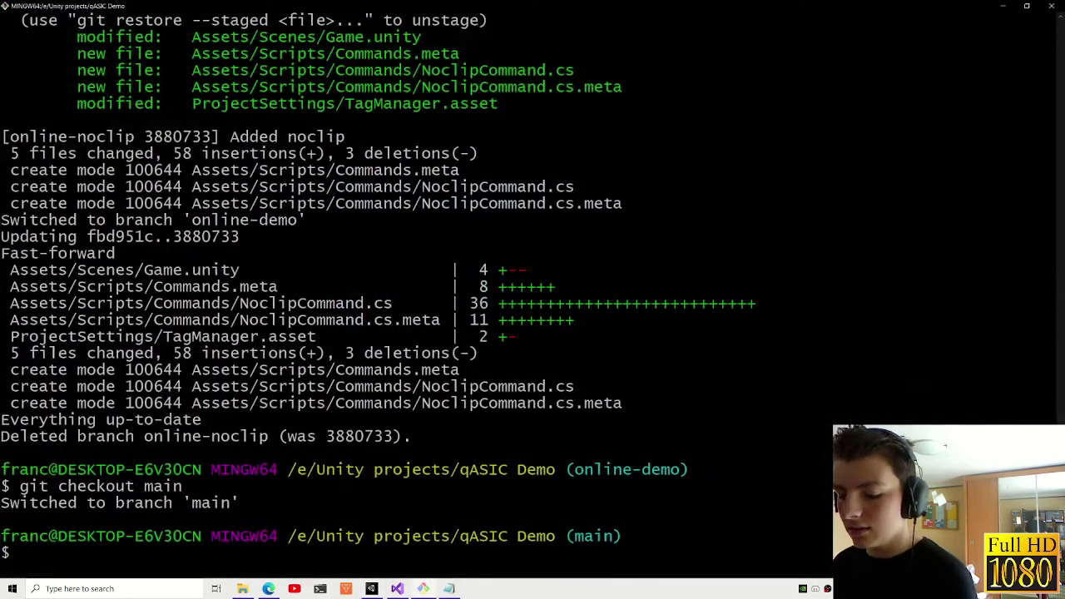
type("git status")
key("Return")
type("upload")
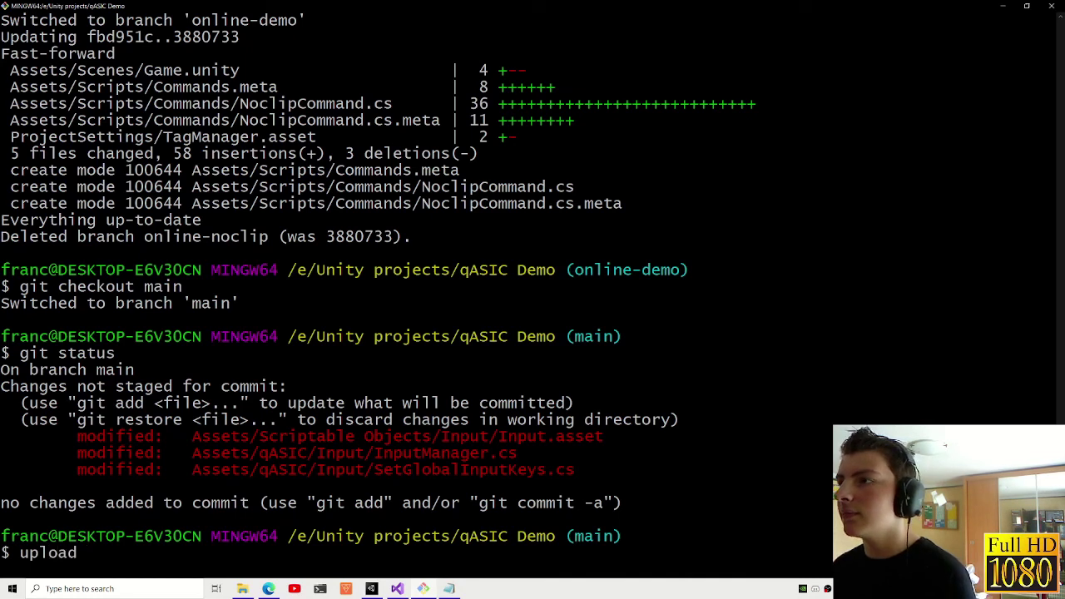
type(" fix")
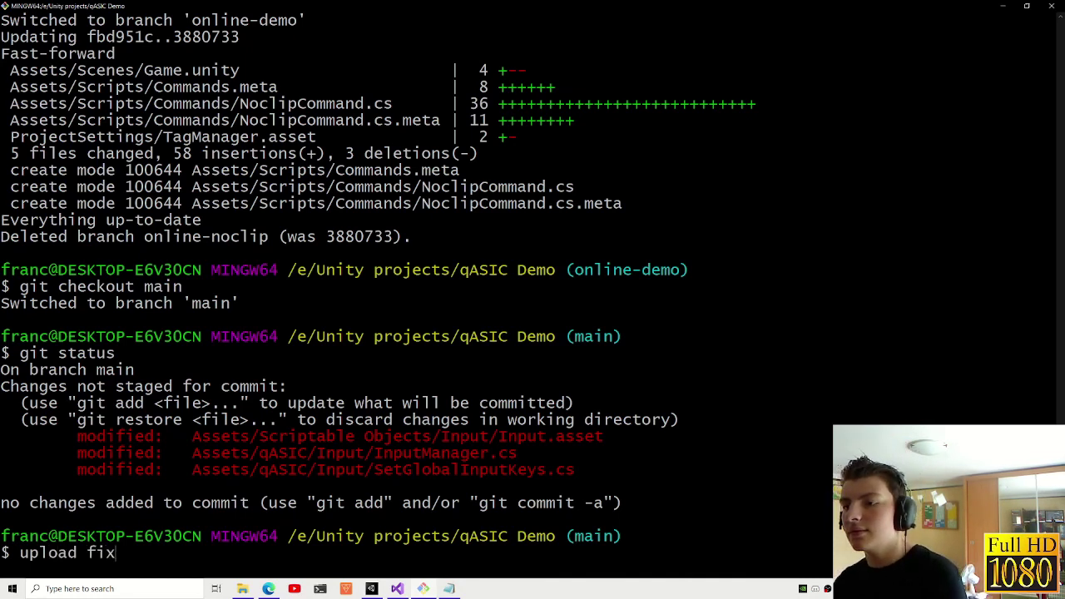
key("BackSpace")
key("BackSpace")
key("BackSpace")
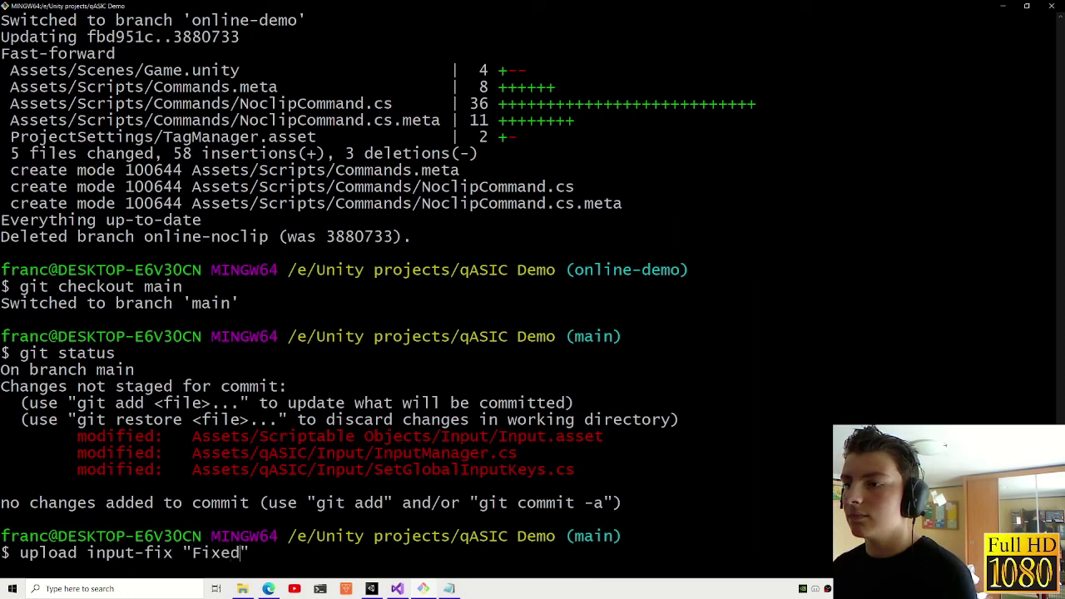
type("actin up")
key("BackSpace")
key("BackSpace")
key("BackSpace")
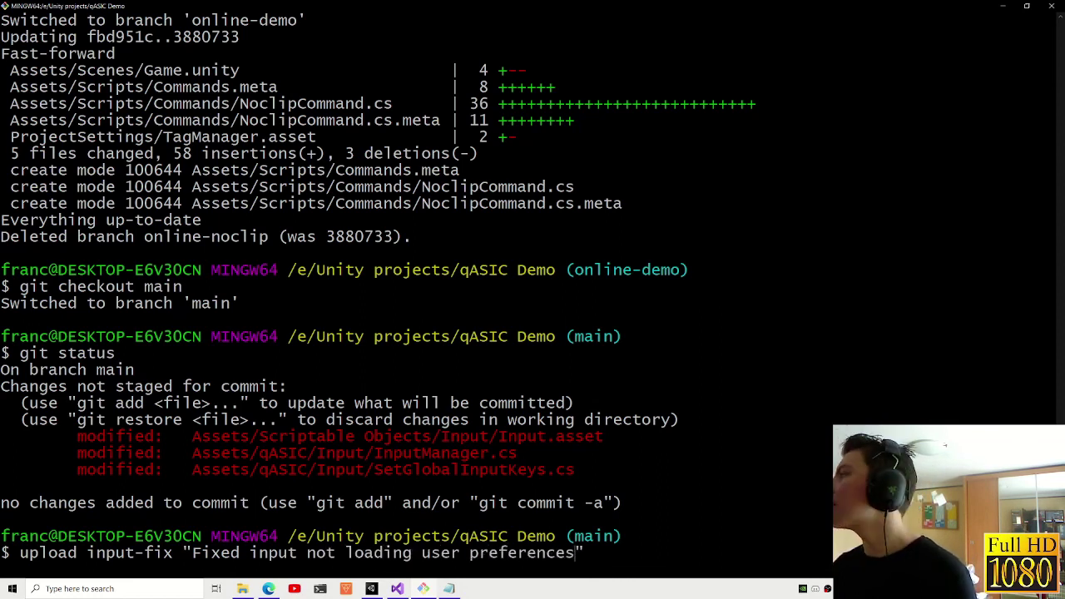
key("Return")
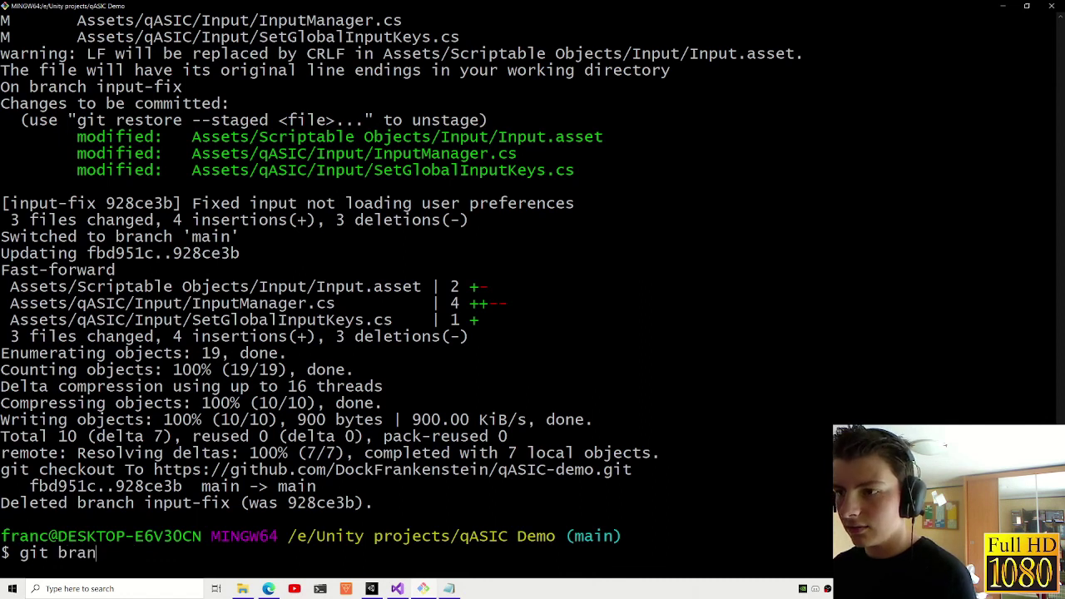
- List branches, check out online-demo, and rebase it onto main
type("ch")
key("Return")
type("git checkout online-demo")
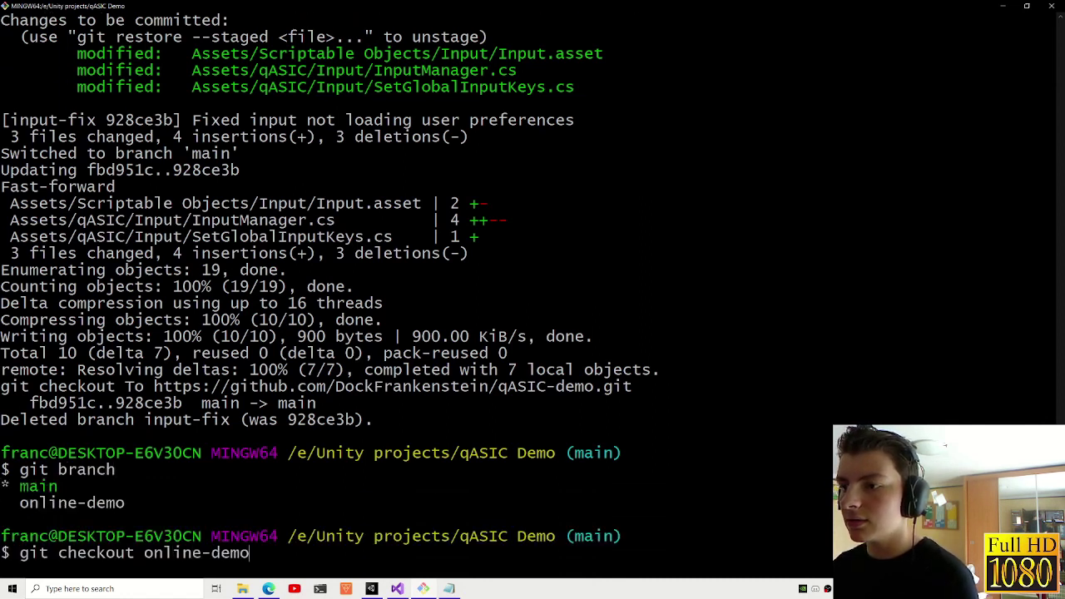
key("Return")
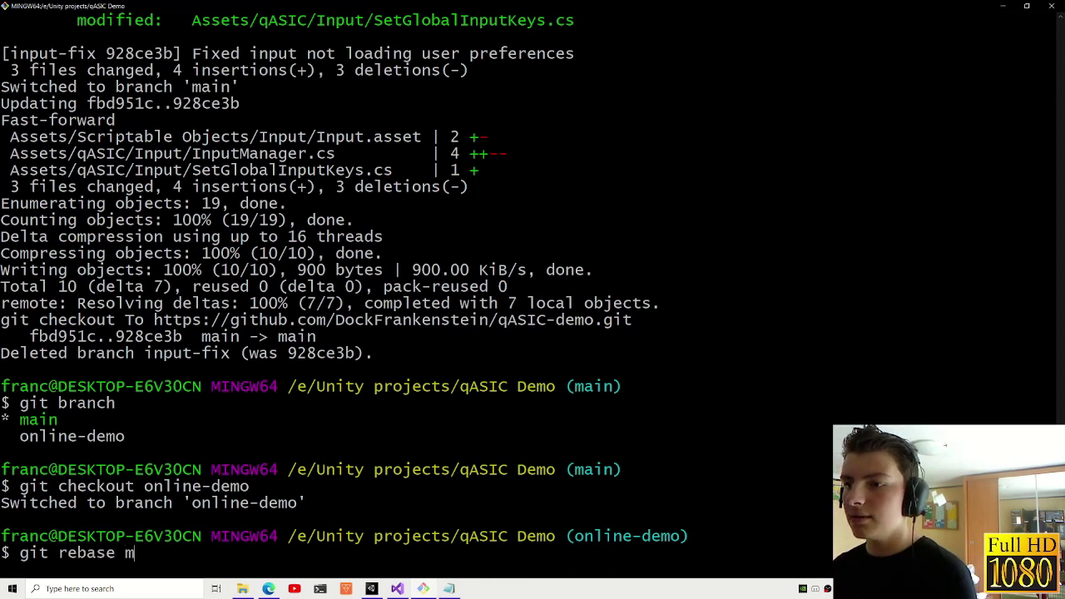
key("Return")
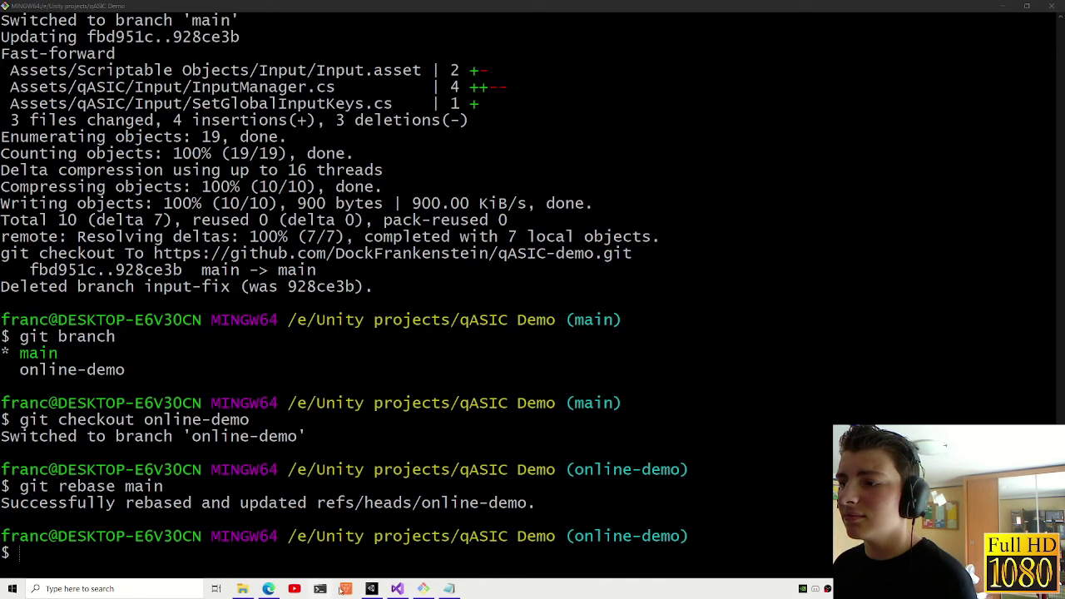
left_click(372, 588)
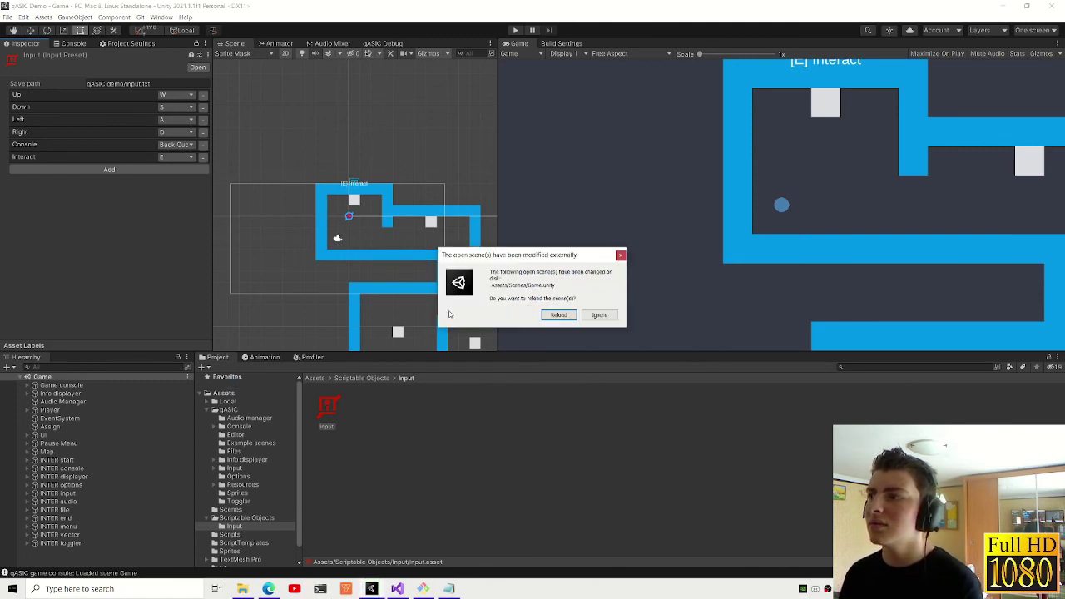
- Reload the externally modified scene and start the game
left_click(558, 316)
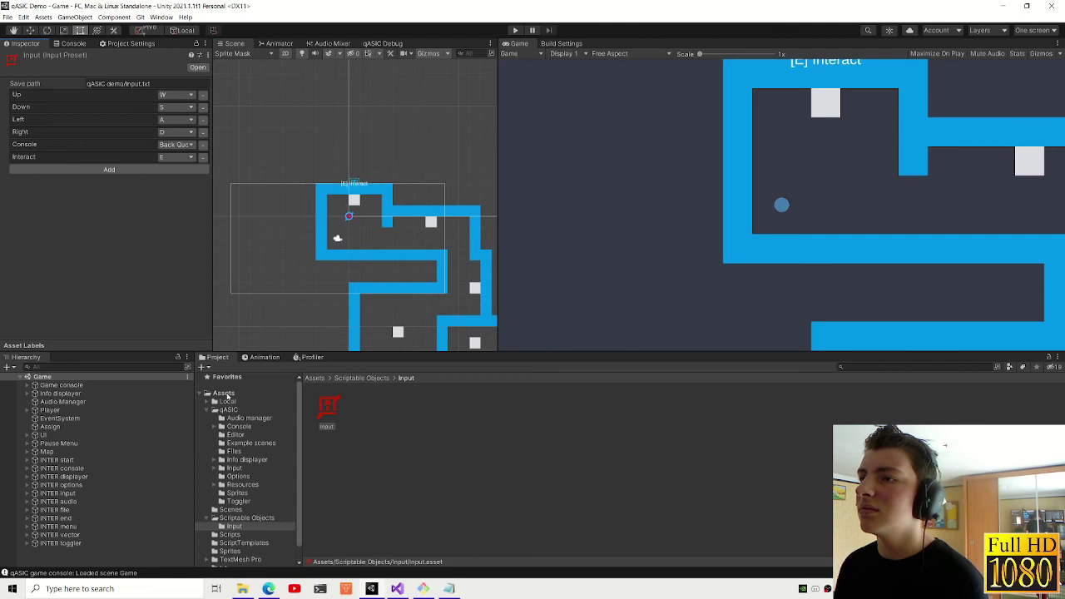
left_click(223, 393)
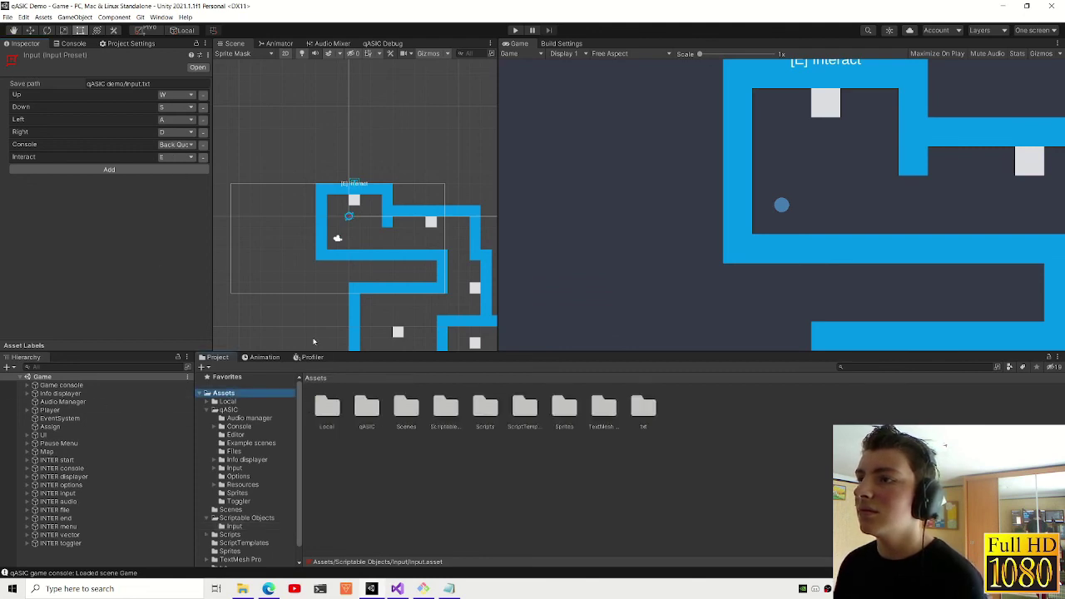
left_click(518, 30)
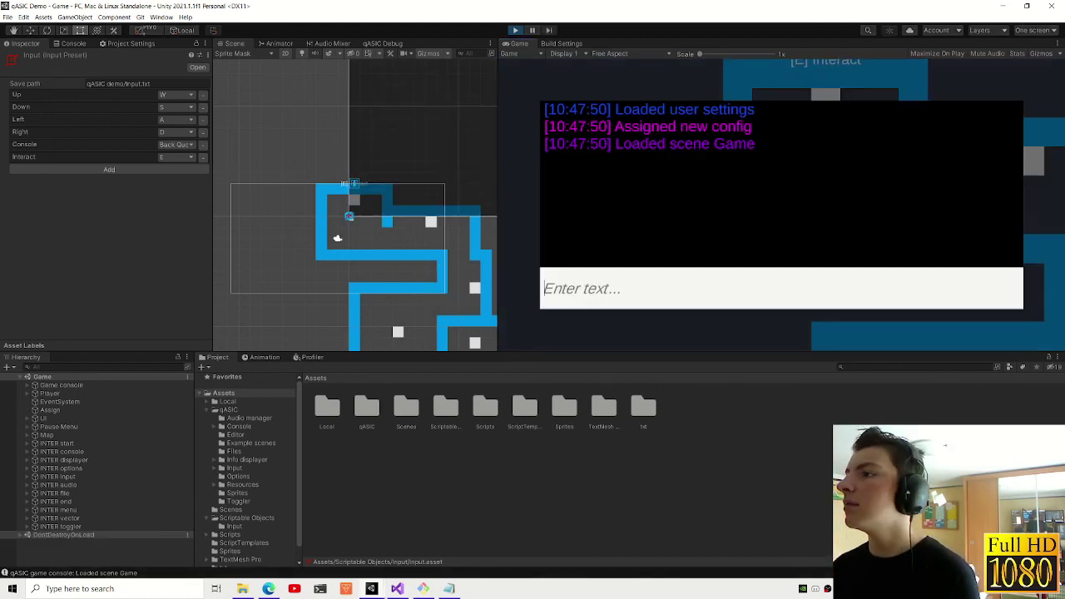
- Enable noclip with the nc console command, move through the maze, toggle the F3 overlay, and stop
type("nc")
key("Return")
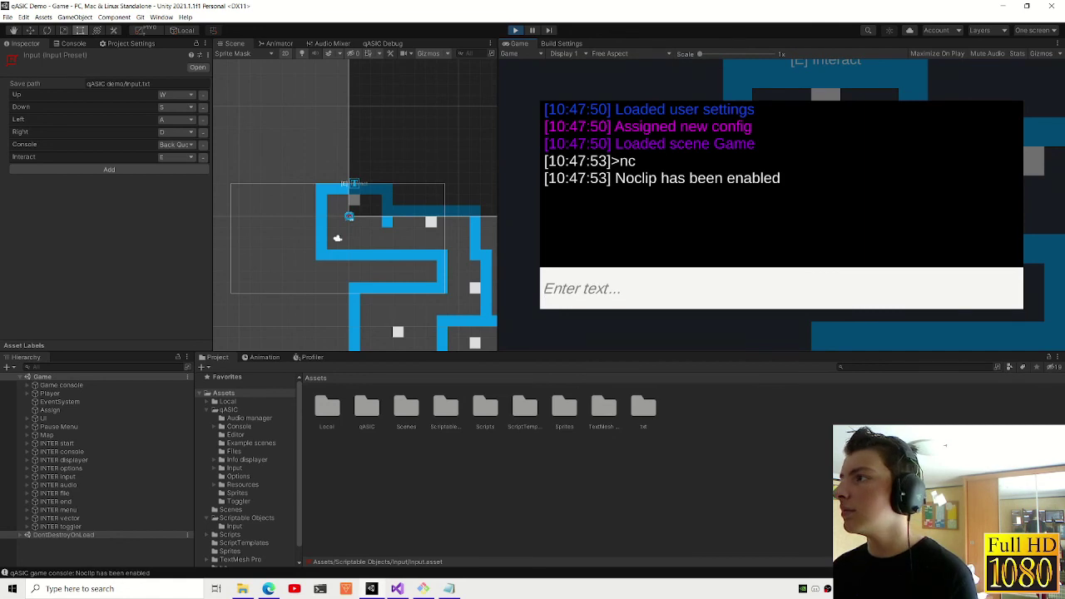
key("grave")
key("d")
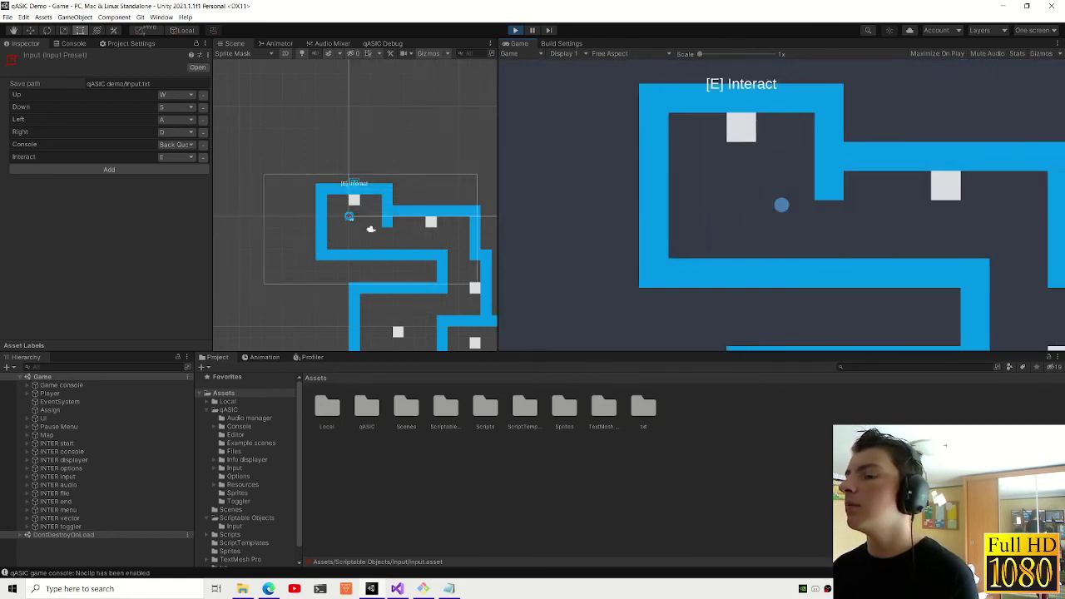
key("s")
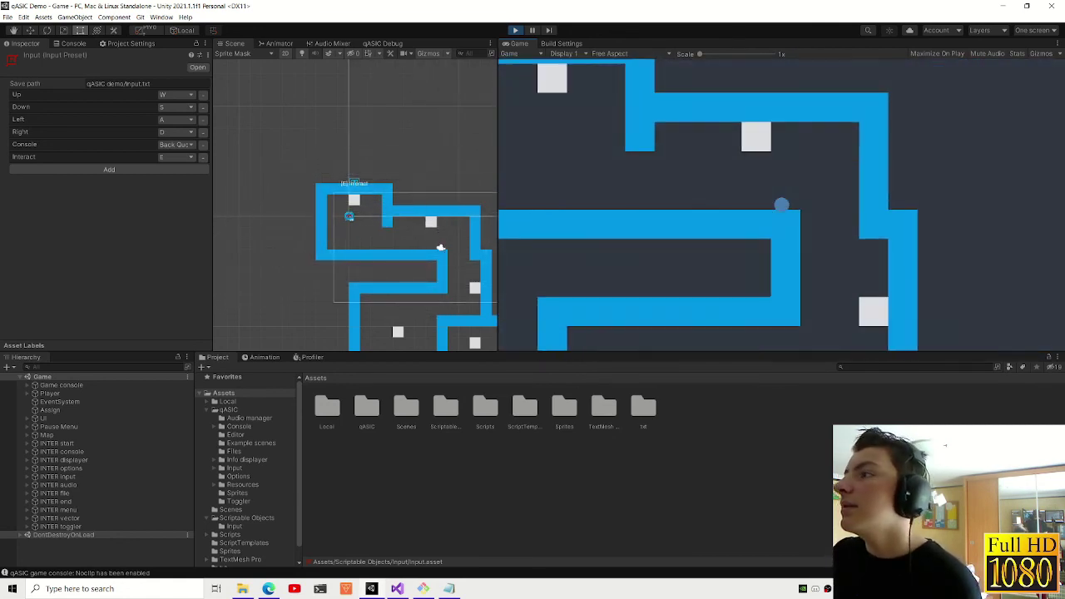
key("F3")
key("grave")
key("grave")
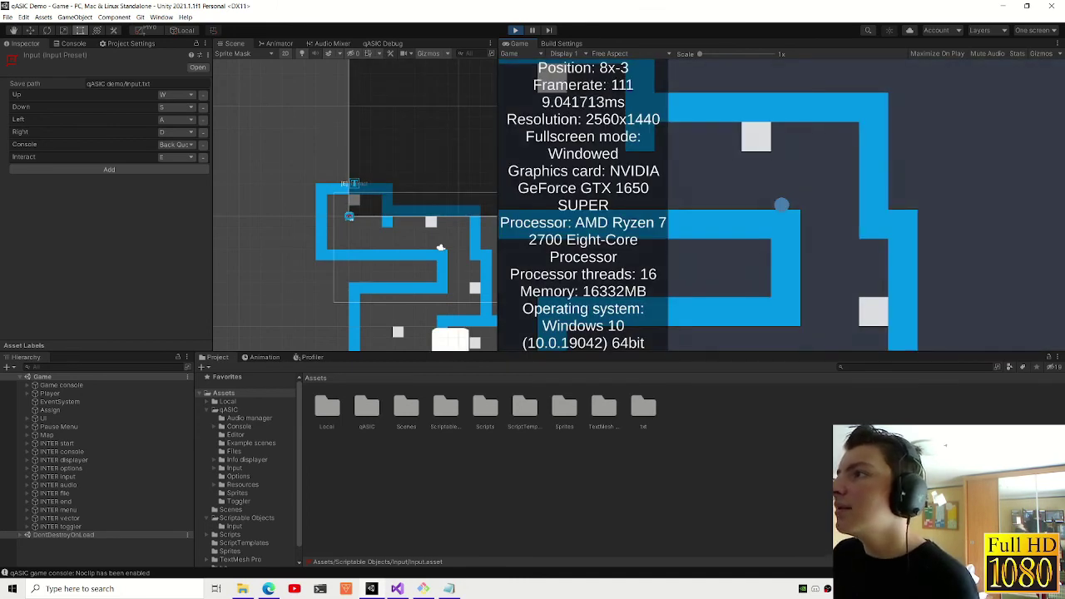
key("ctrl+p")
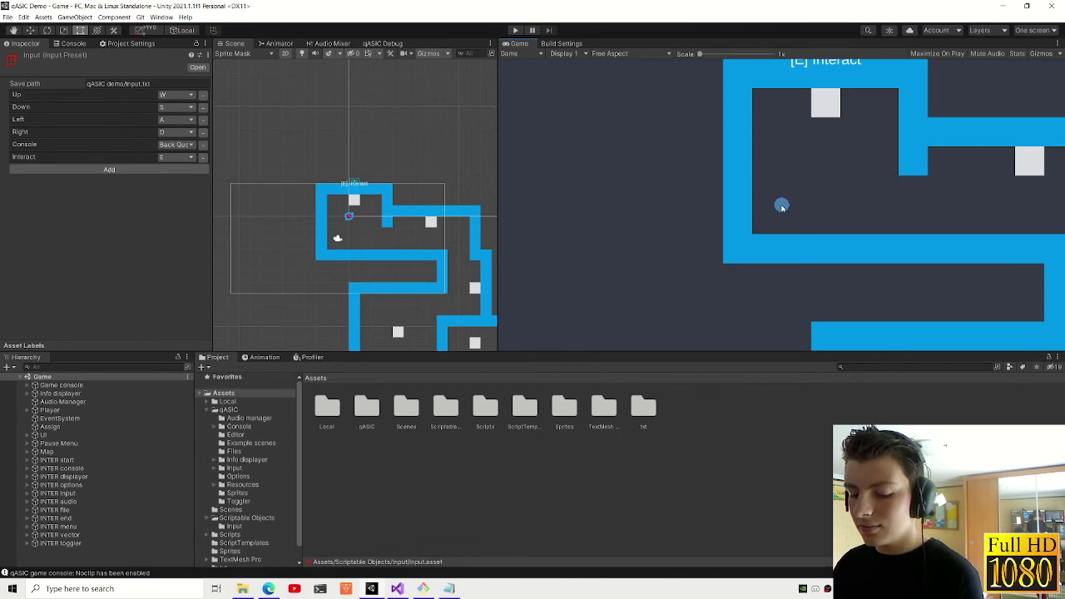
- Run git checkout main in the qASIC Demo repository, then return to Unity
left_click(434, 589)
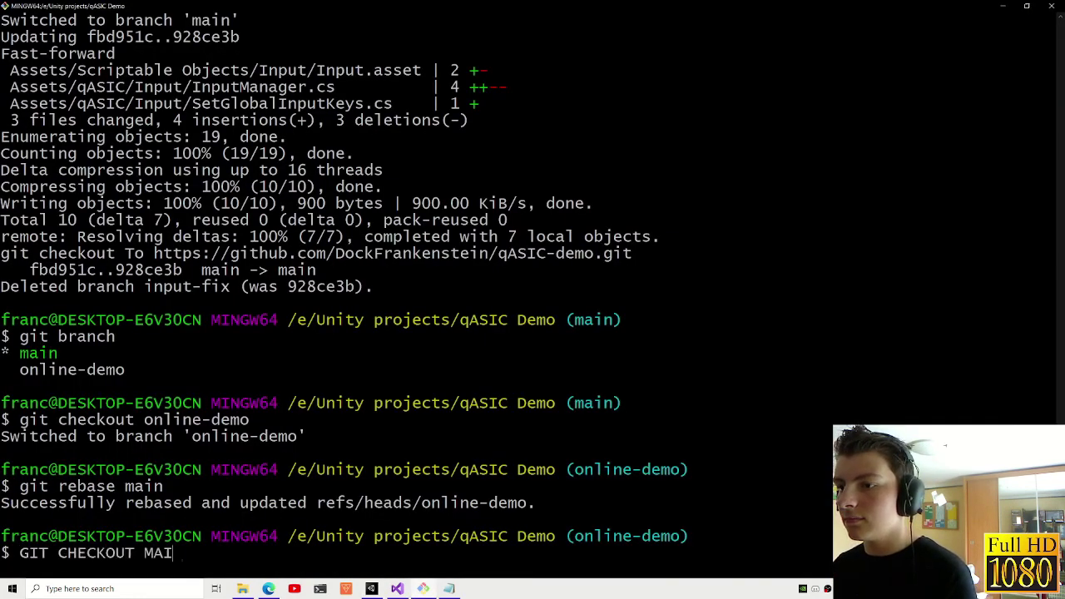
type("N")
key("Return")
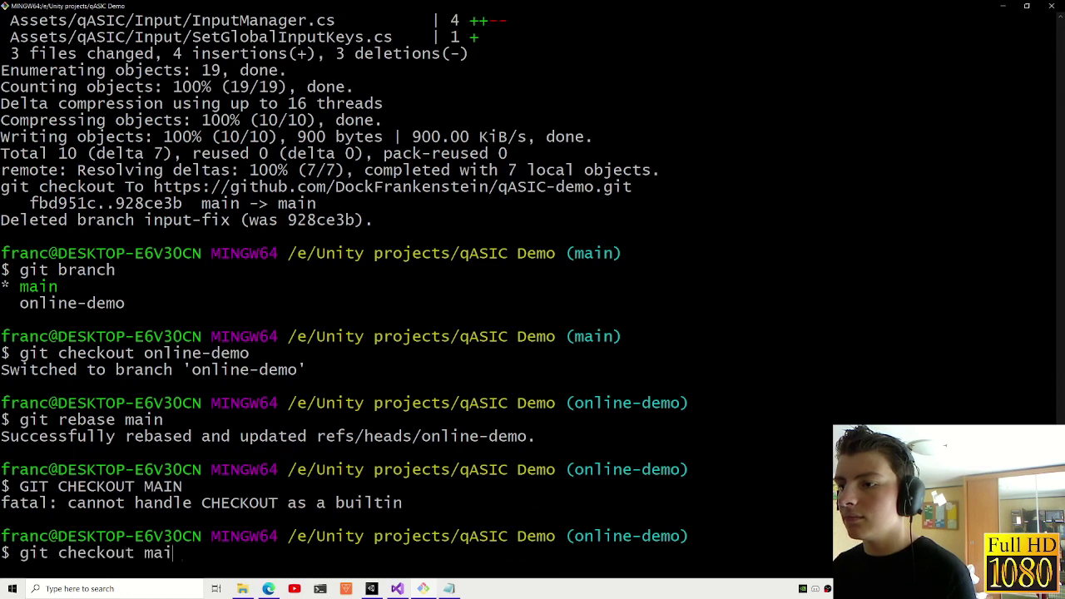
type("n")
key("Return")
key("alt+Tab")
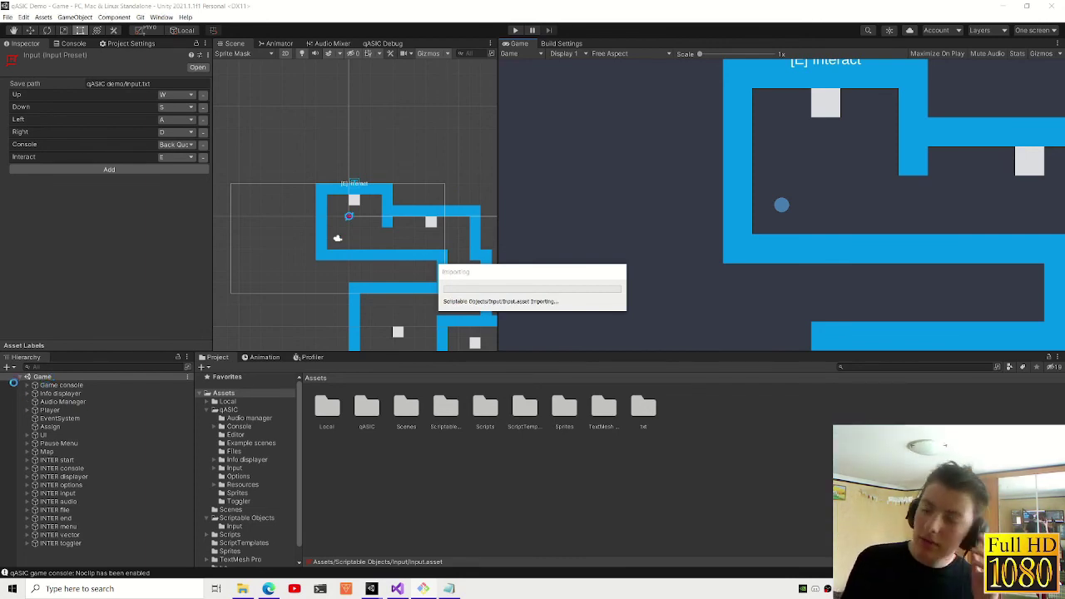
- Reload the modified scene and inspect the EventSystem, Assign and UI Canvas objects in the Hierarchy
key("Return")
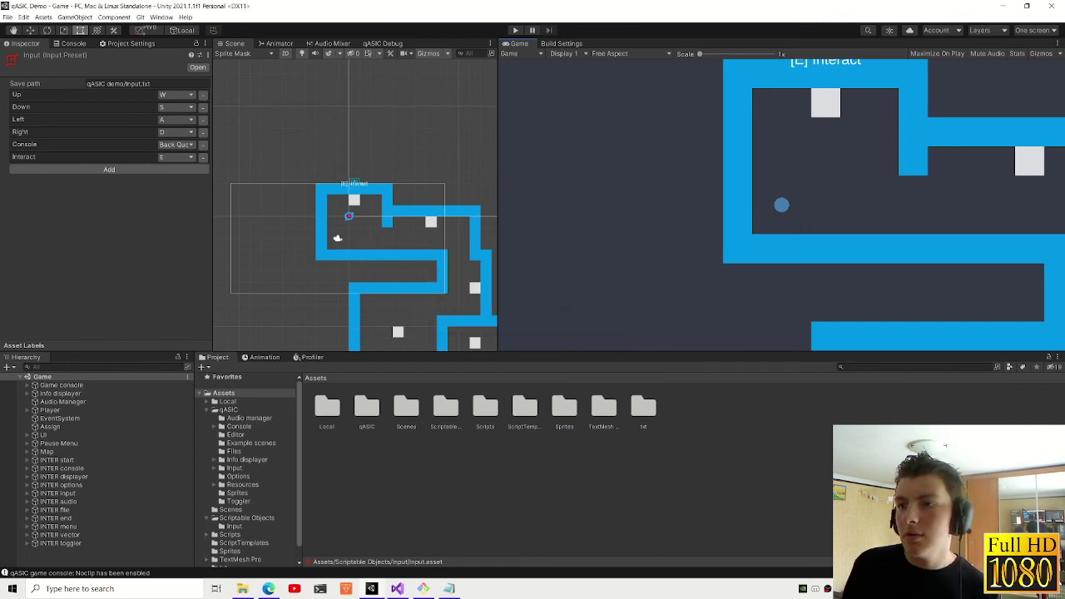
left_click(63, 419)
left_click(66, 426)
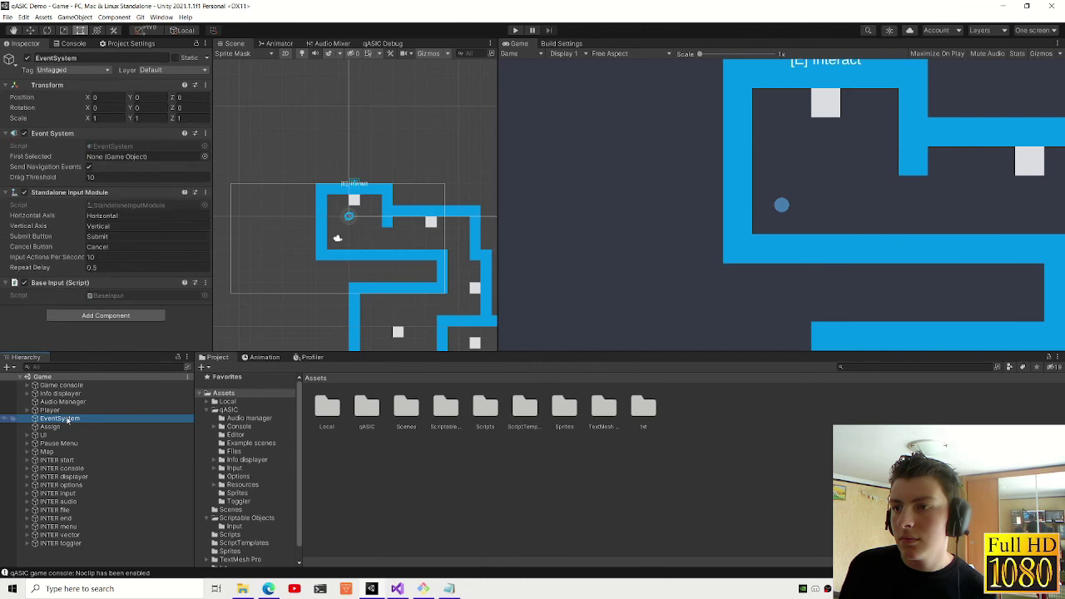
left_click(28, 435)
left_click(37, 444)
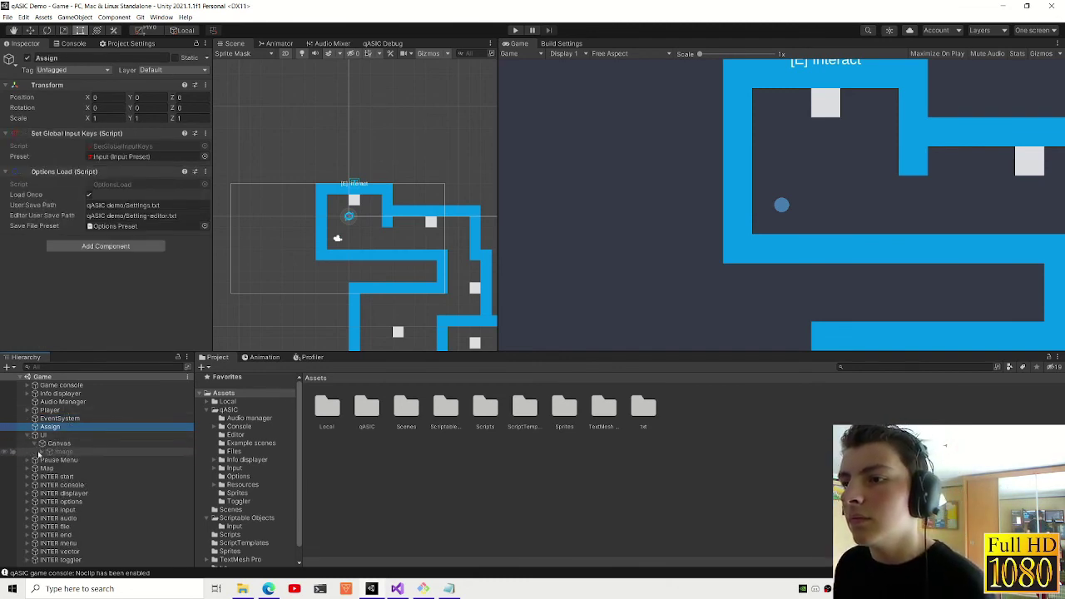
left_click(63, 451)
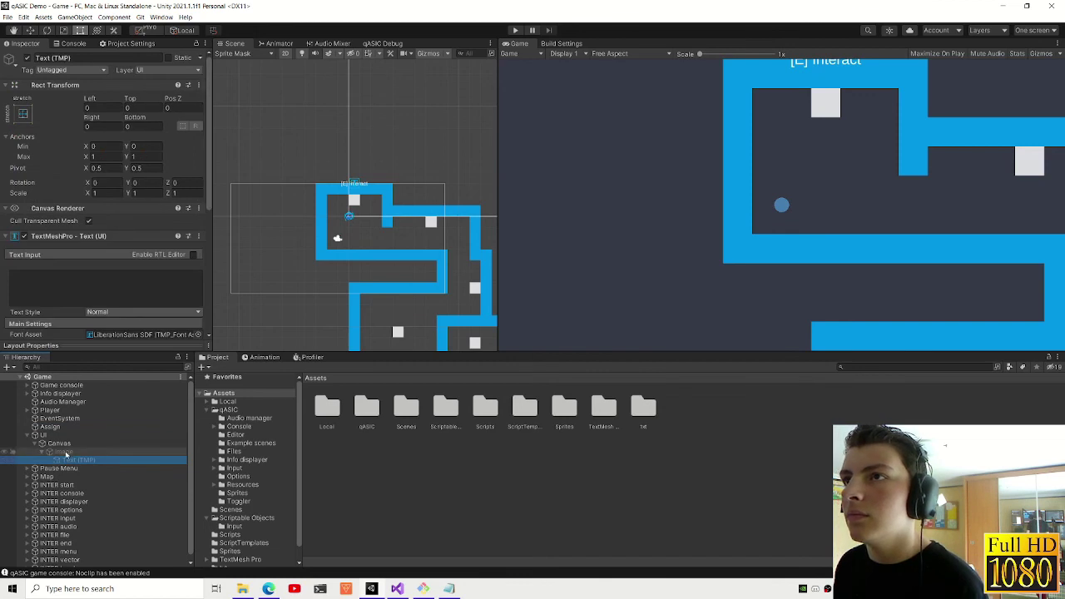
left_click(63, 452)
left_click(66, 444)
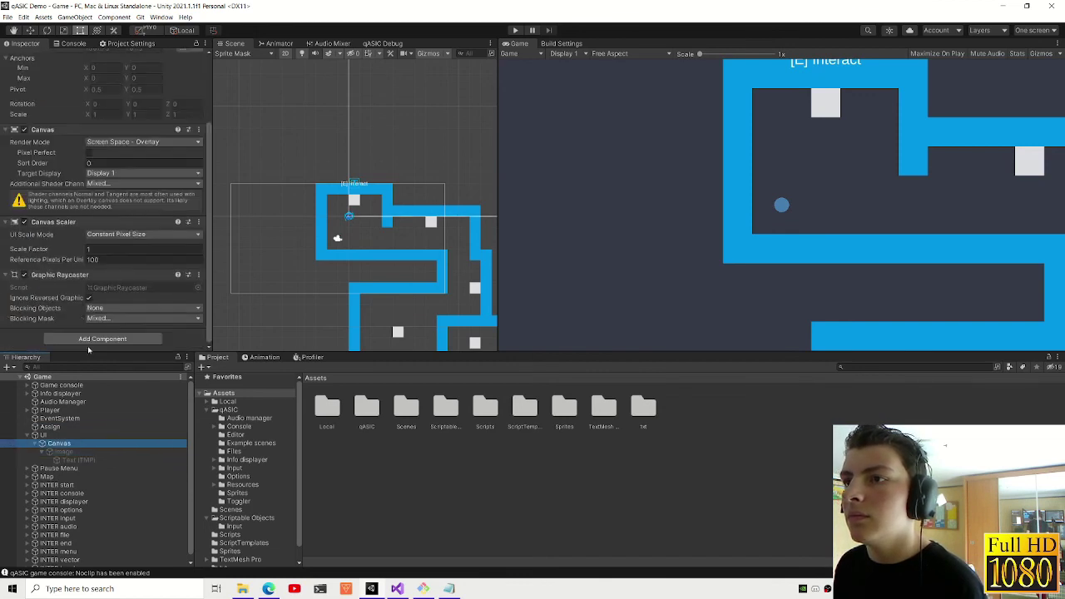
left_click(43, 435)
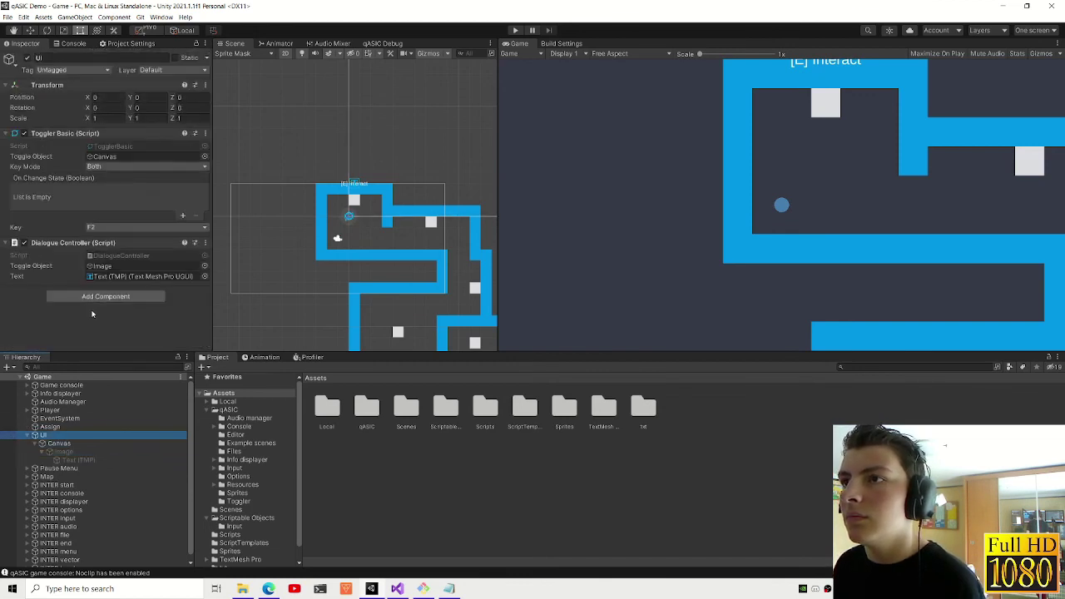
left_click(28, 435)
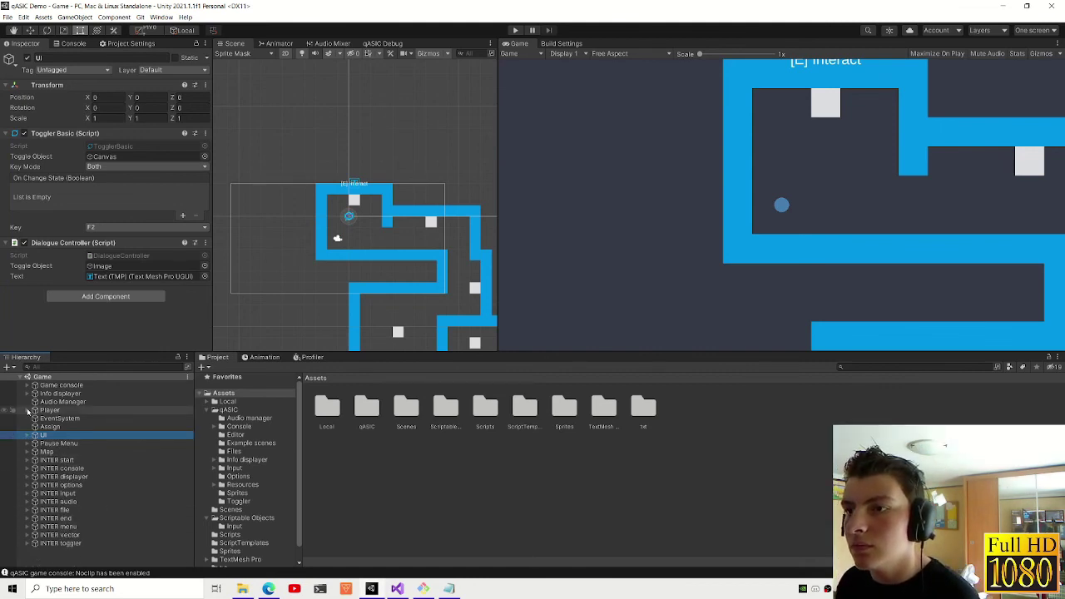
left_click(35, 427)
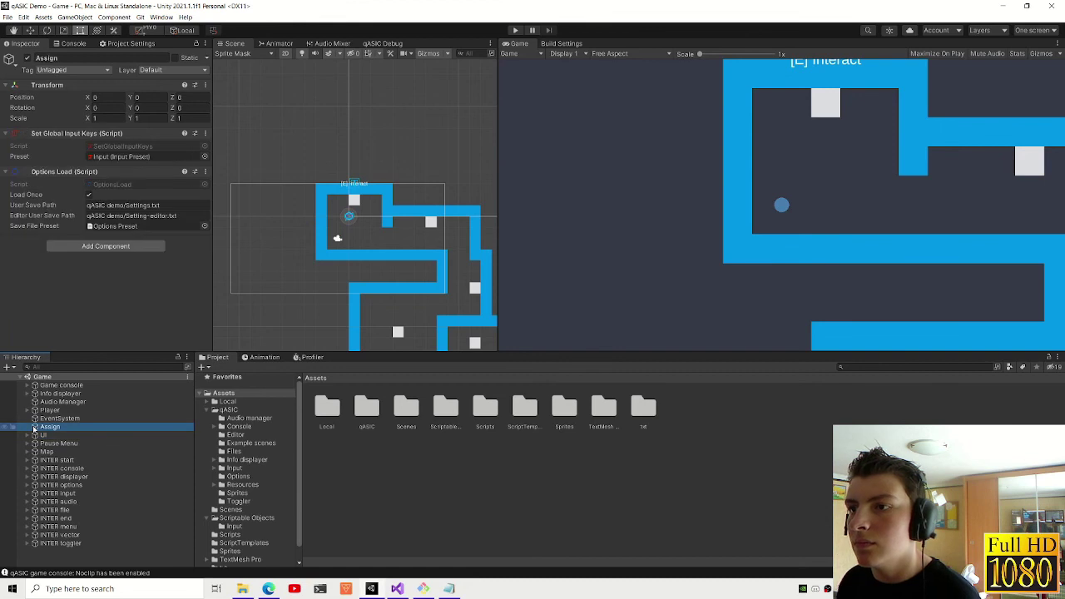
- Frame the Info displayer's Canvas in the Scene view and enter Play mode
left_click(29, 396)
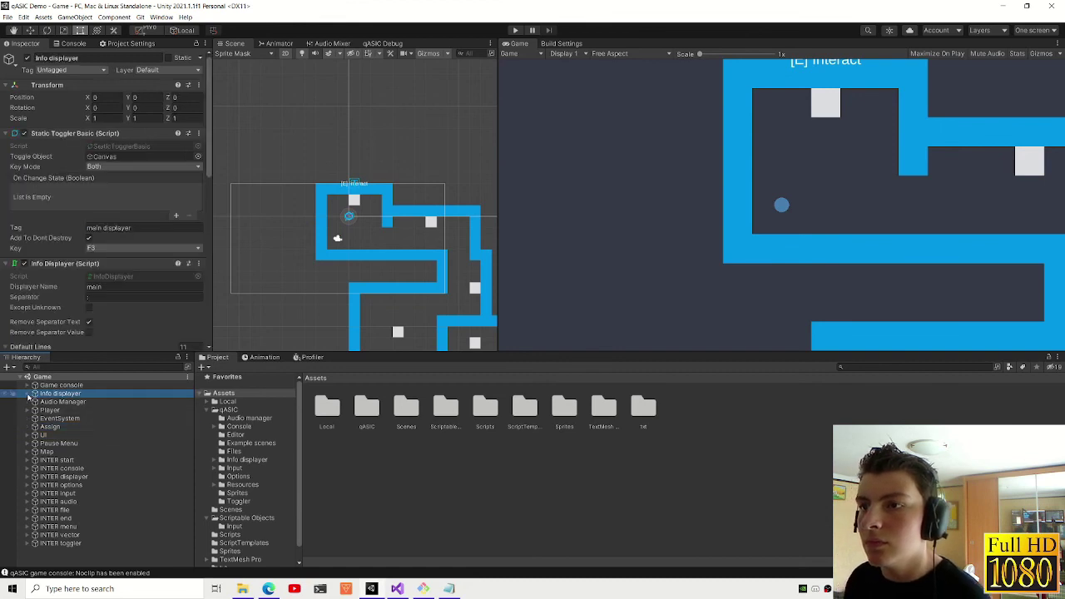
left_click(28, 393)
left_click(55, 401)
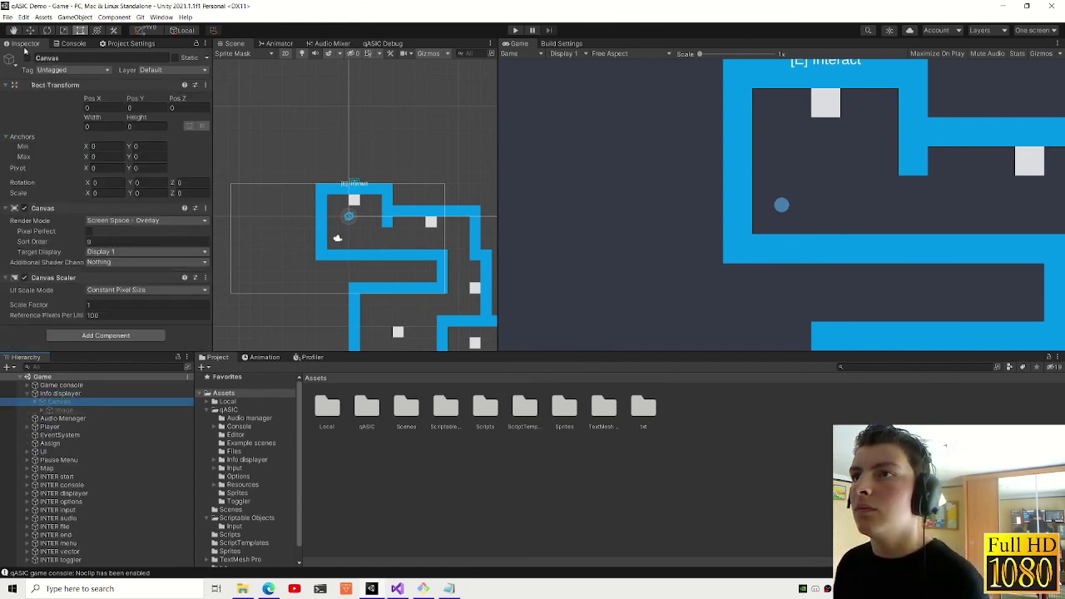
double_click(88, 403)
key("ctrl+p")
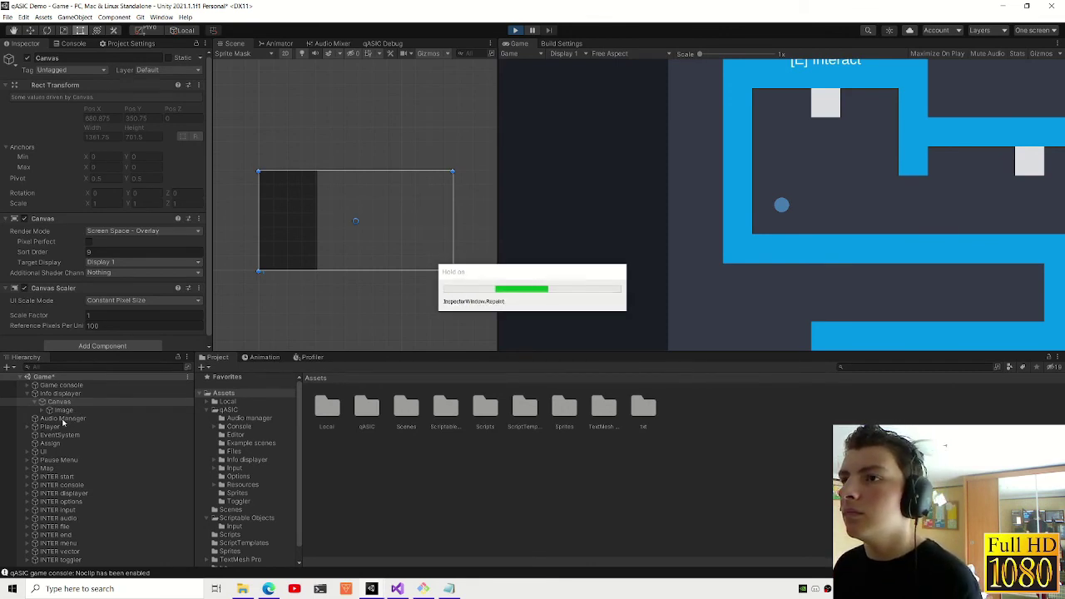
- In the running game, activate the Info displayer's Canvas under DontDestroyOnLoad
left_click(52, 409)
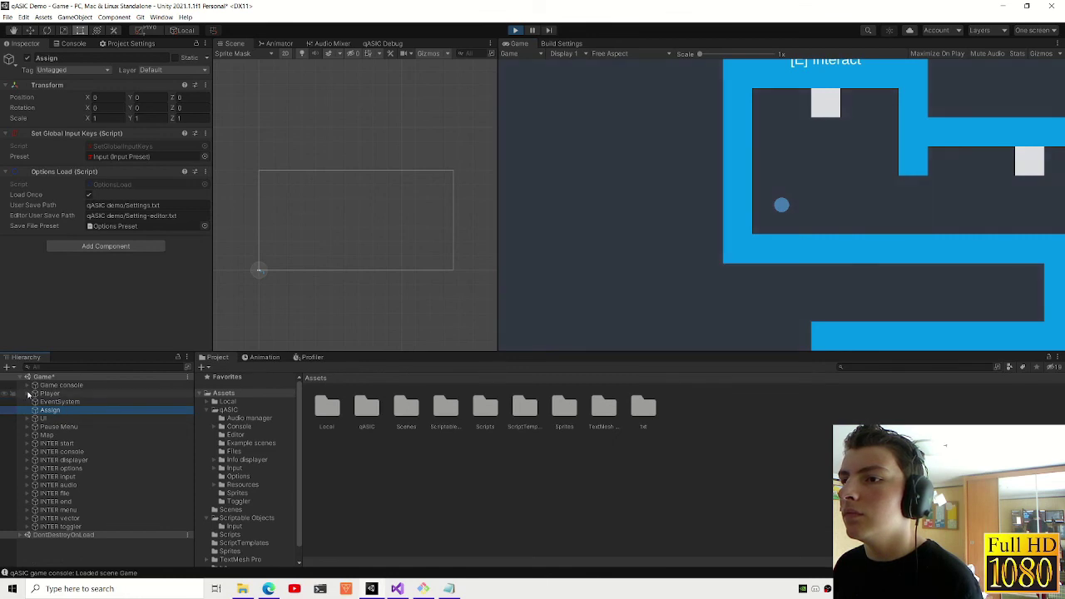
left_click(20, 535)
left_click(28, 551)
scroll(33, 549, "down", 1)
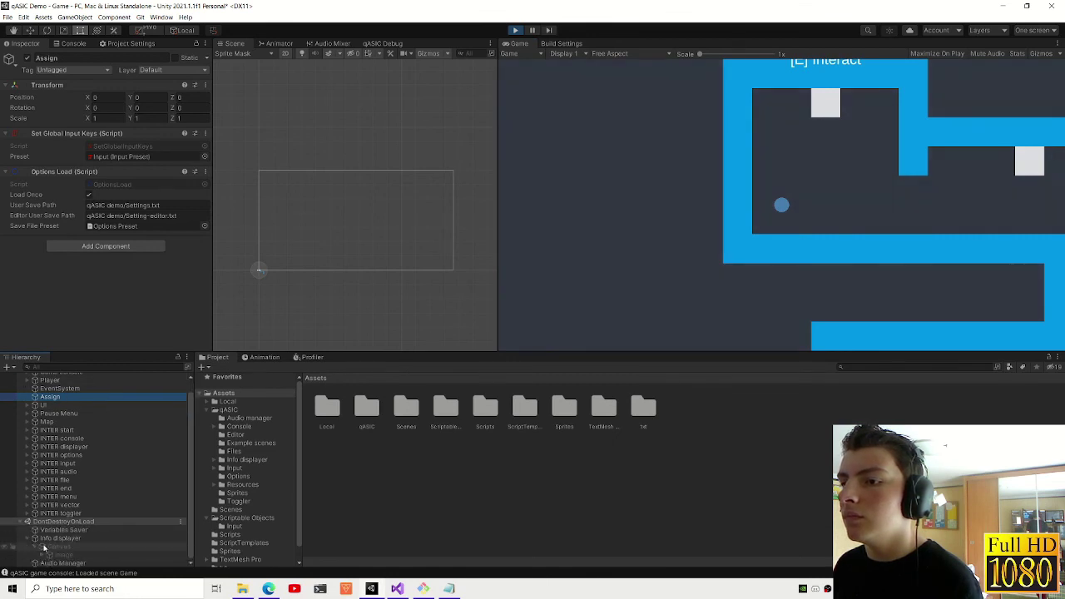
left_click(48, 547)
left_click(27, 58)
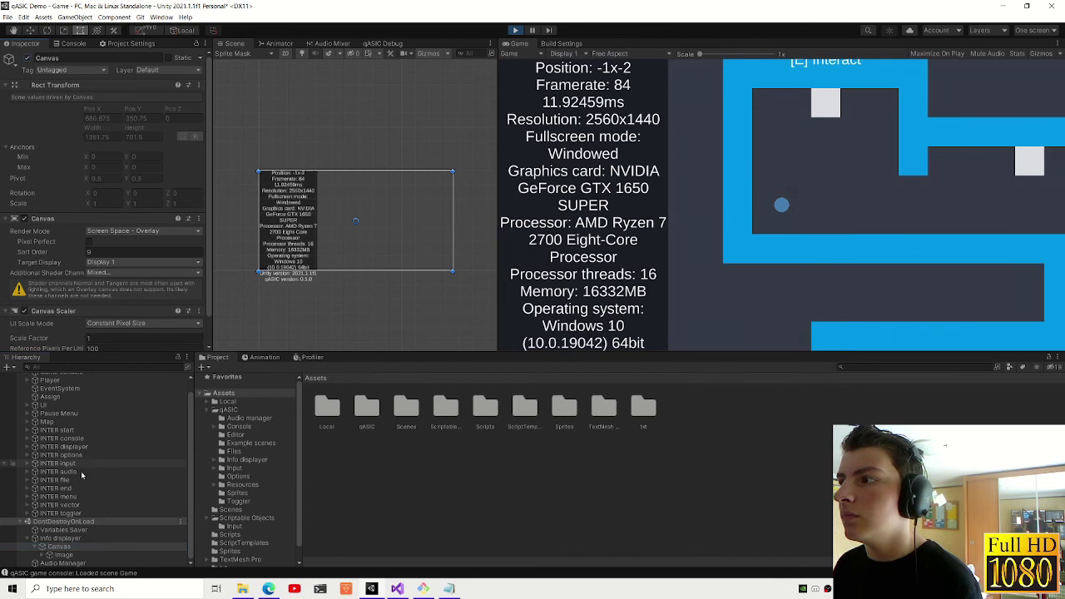
- Set the info Text's font size to 28, then stop play mode
left_click(63, 555)
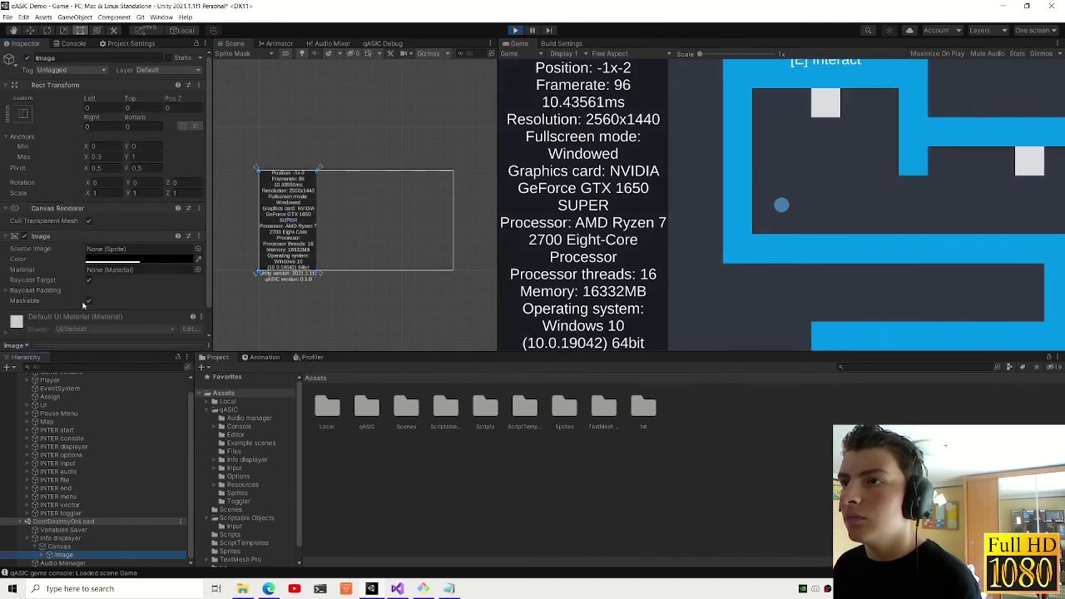
left_click(43, 555)
left_click(58, 564)
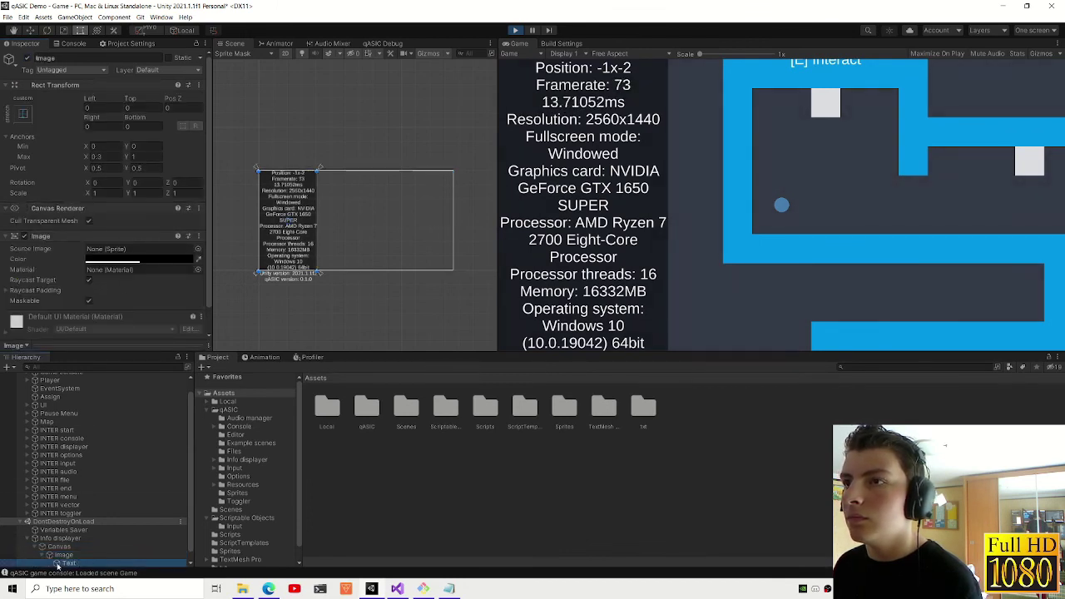
scroll(104, 133, "down", 5)
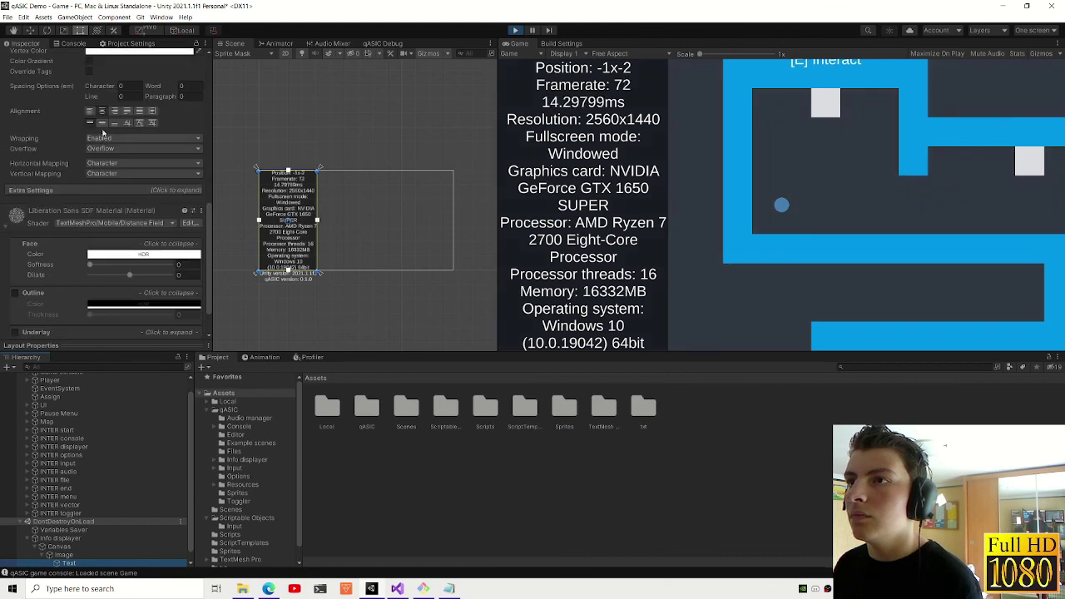
scroll(104, 133, "up", 3)
type("24")
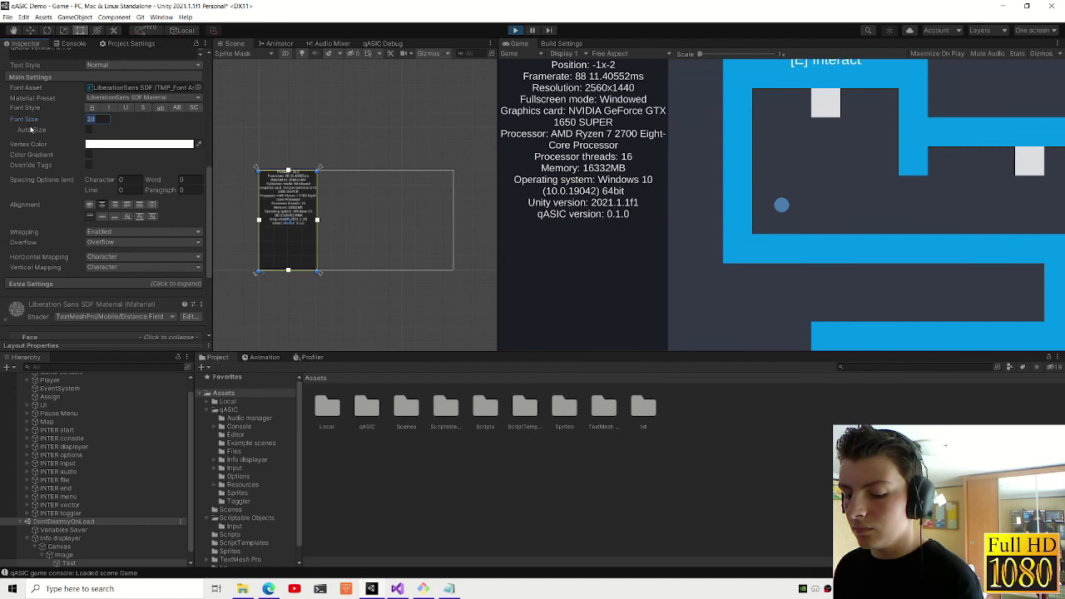
key("BackSpace")
type("8")
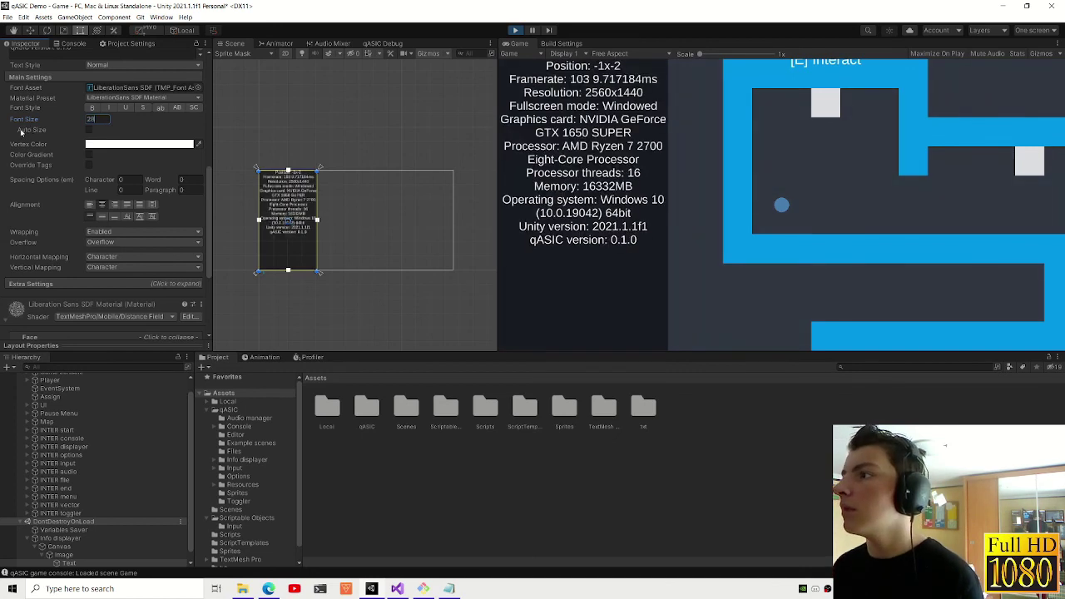
left_click(519, 30)
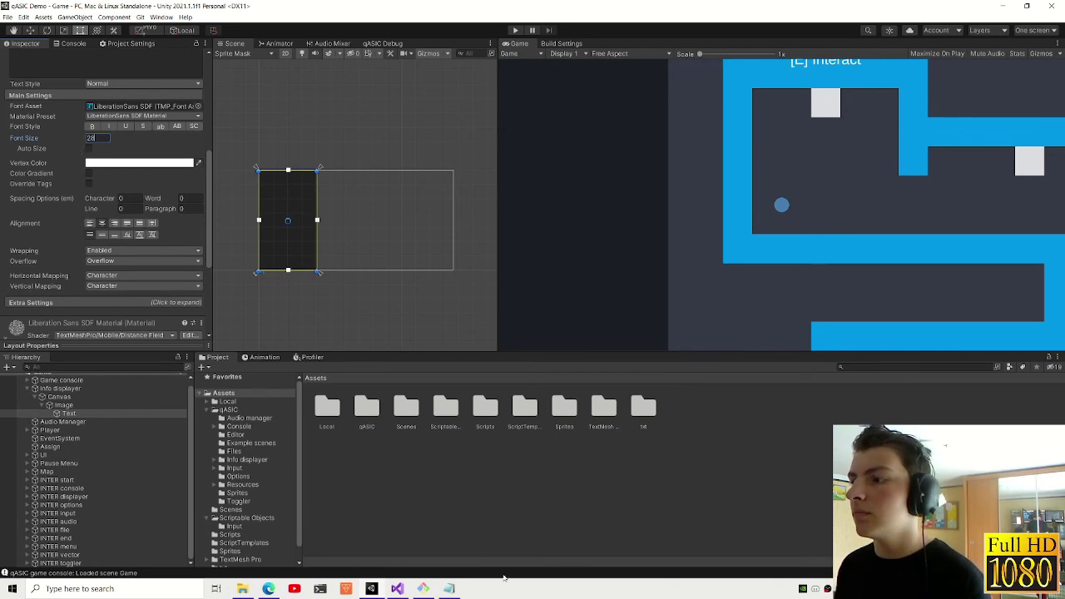
- Commit and push the fix with the message 'Fixed text being too big on info displayer'
left_click(423, 588)
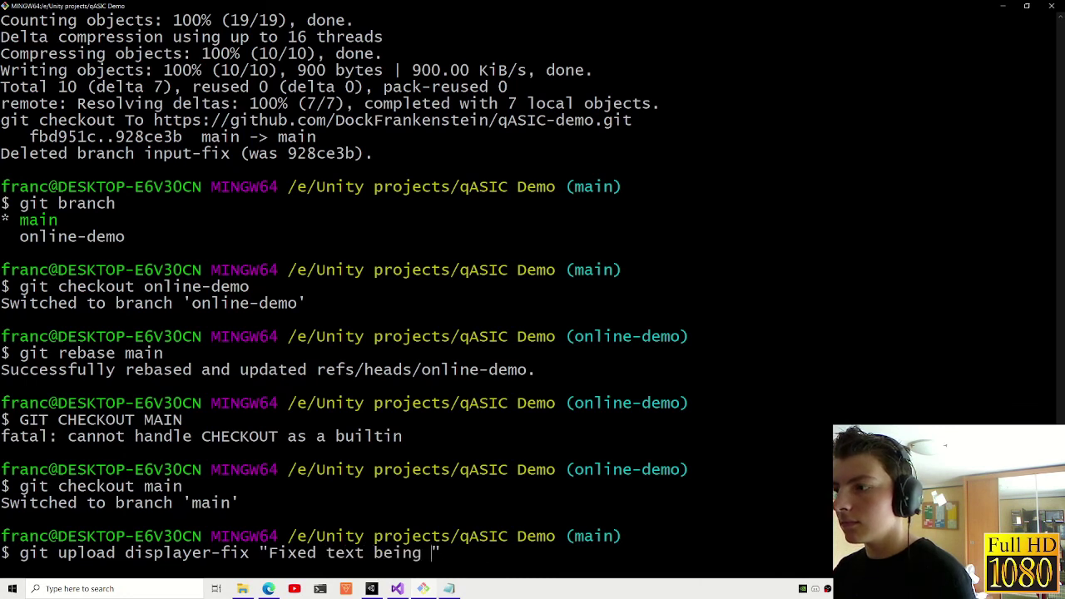
type("too big on i")
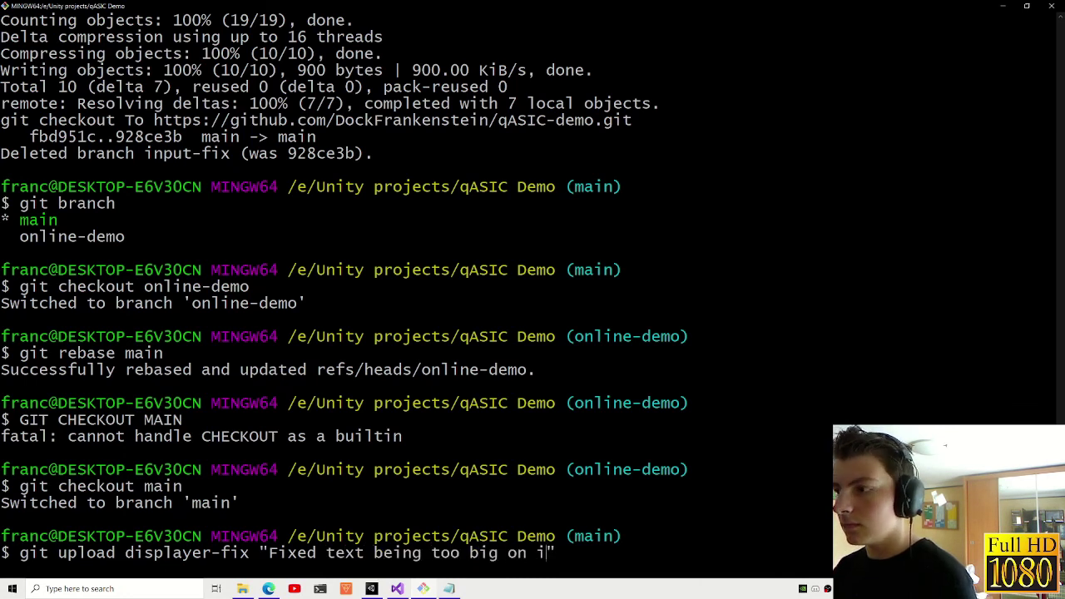
type("layer")
key("Return")
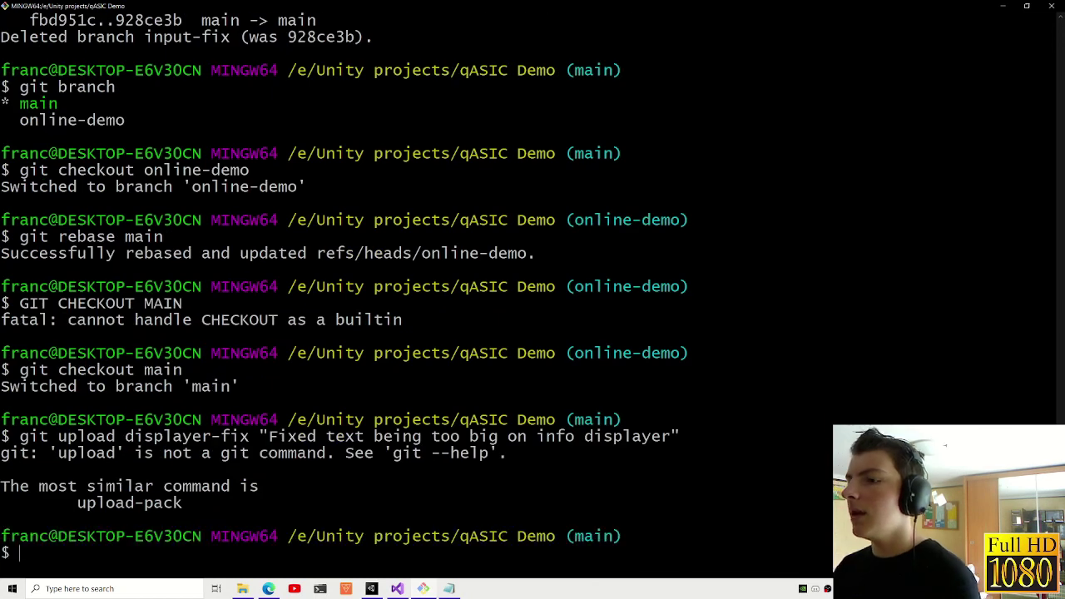
key("Up")
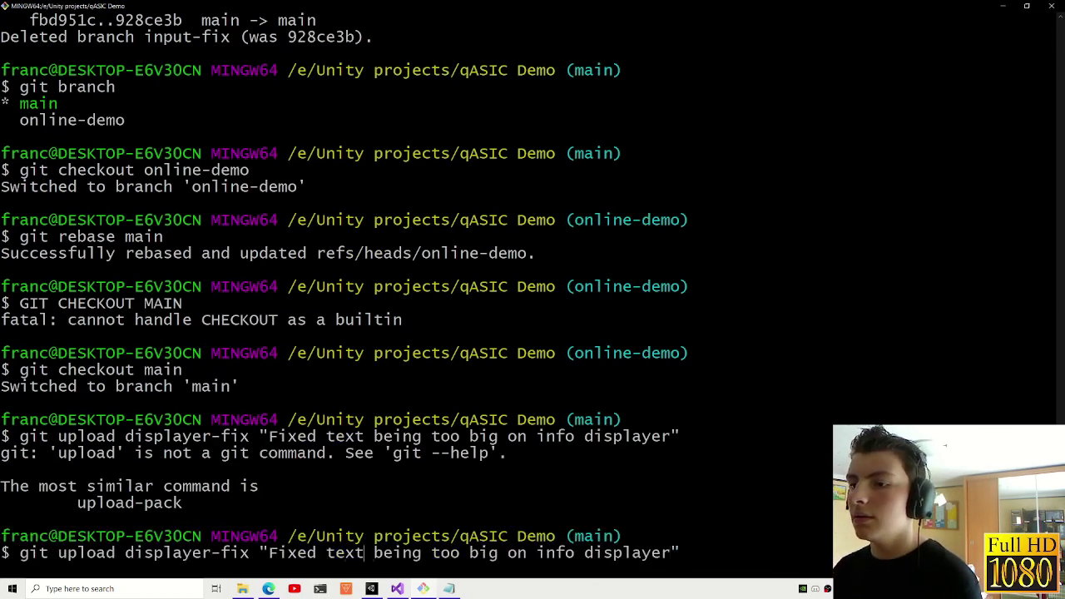
key("BackSpace")
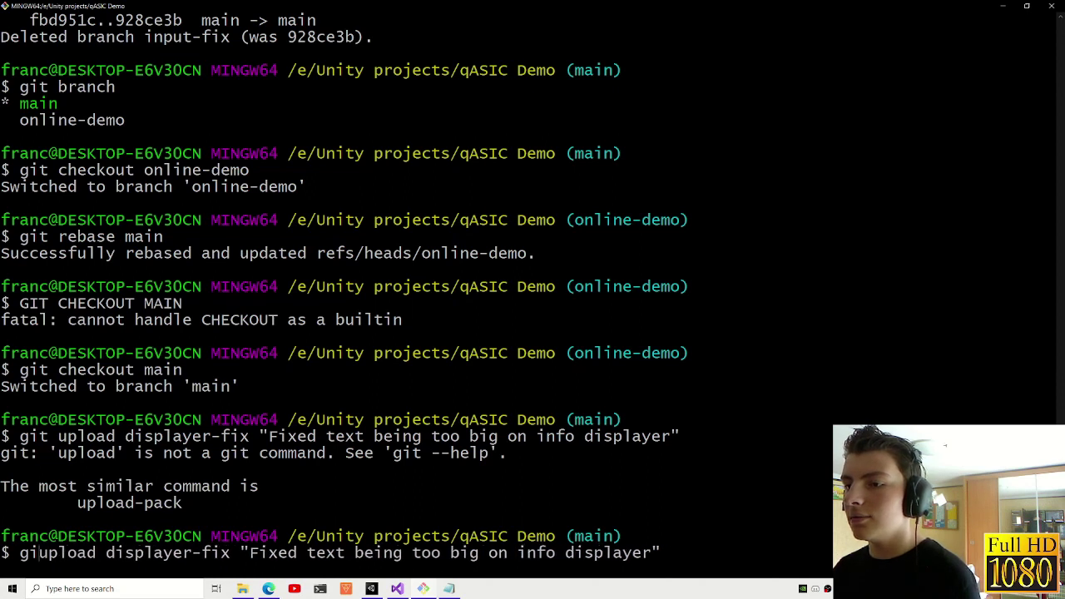
key("BackSpace")
key("BackSpace")
key("BackSpace")
key("Return")
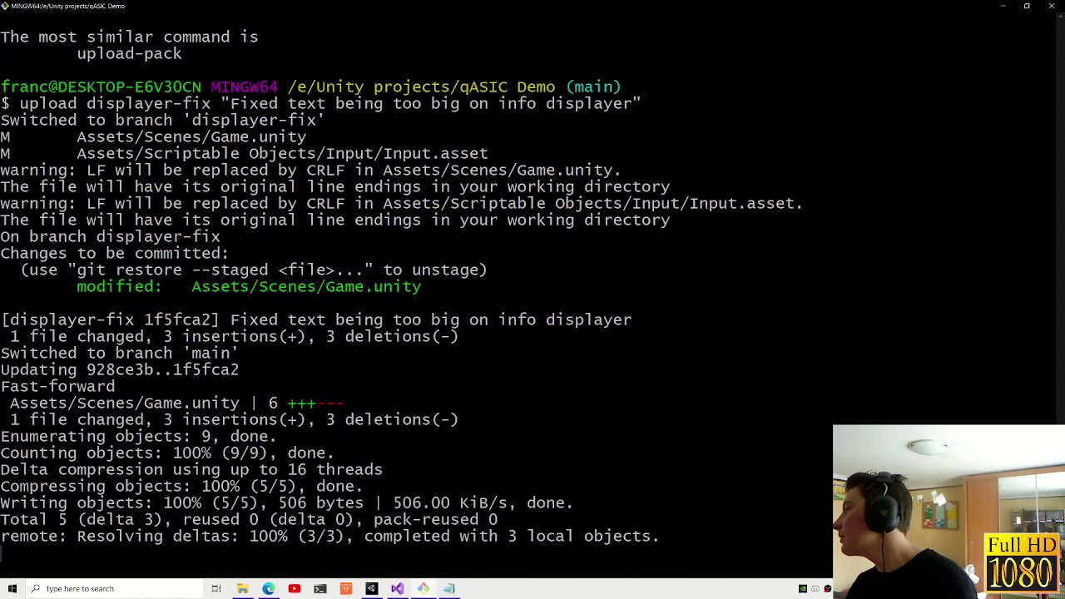
- Check out the online-demo branch and recall the upload command
type("git checkout online-demo")
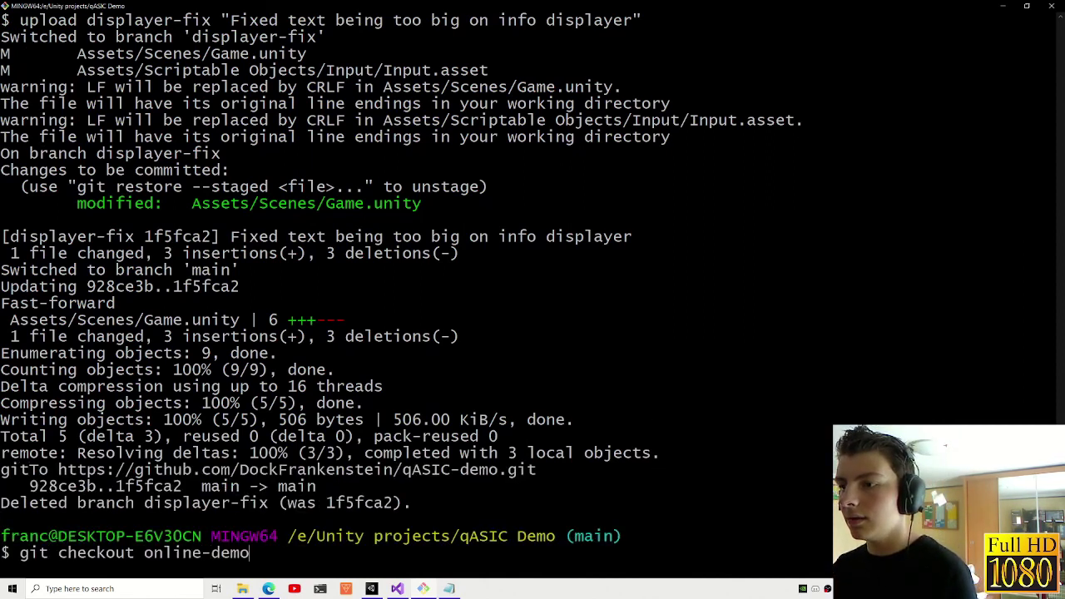
key("Return")
type("git uplo")
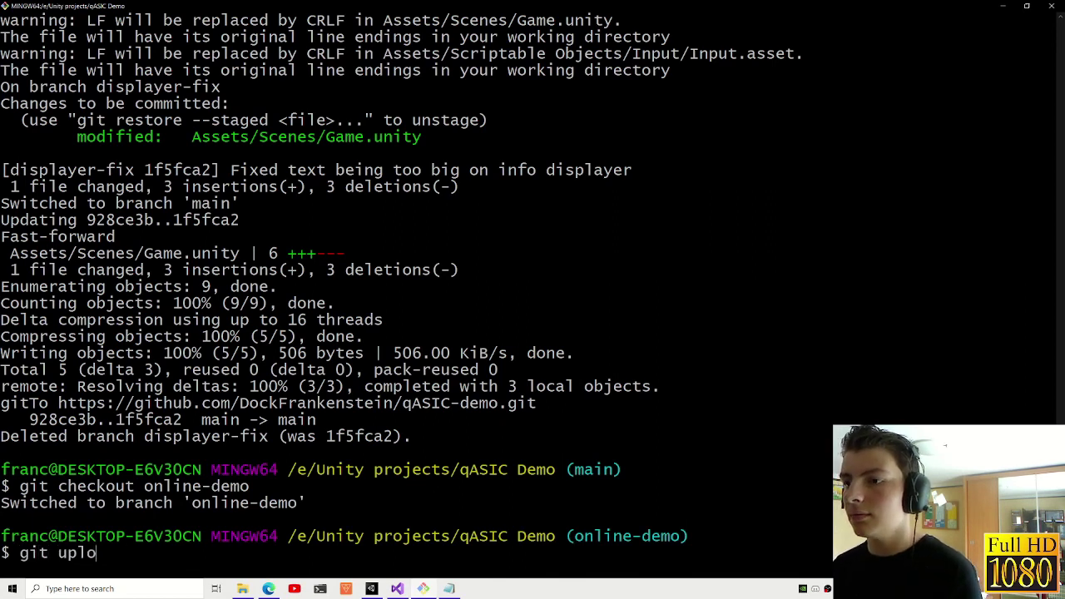
key("Up")
key("Up")
key("alt+Tab")
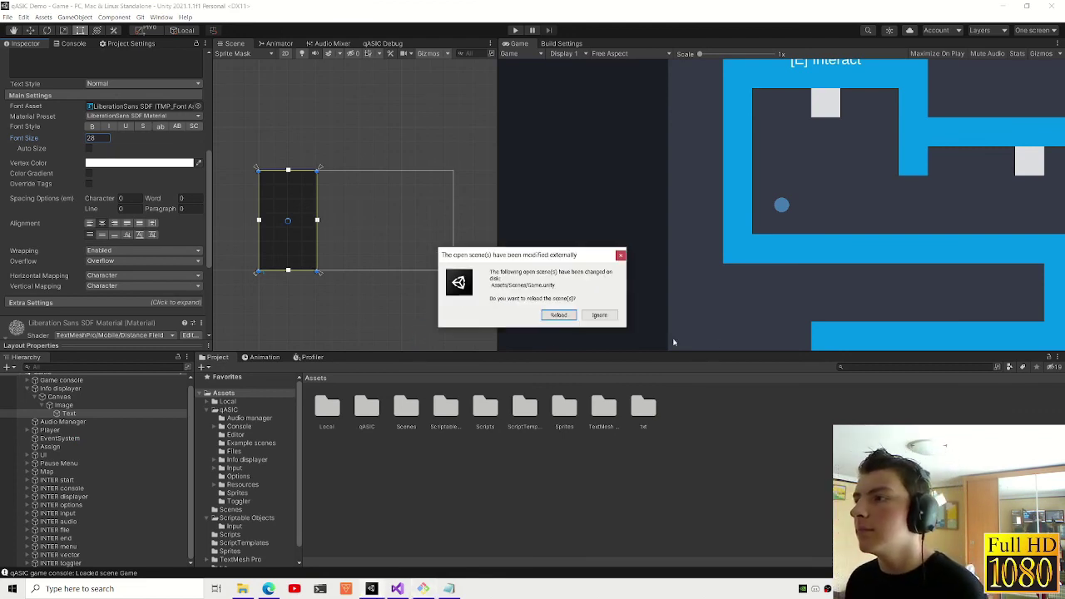
- Reload the Game scene and confirm the Info displayer Text's font size is 28
left_click(556, 314)
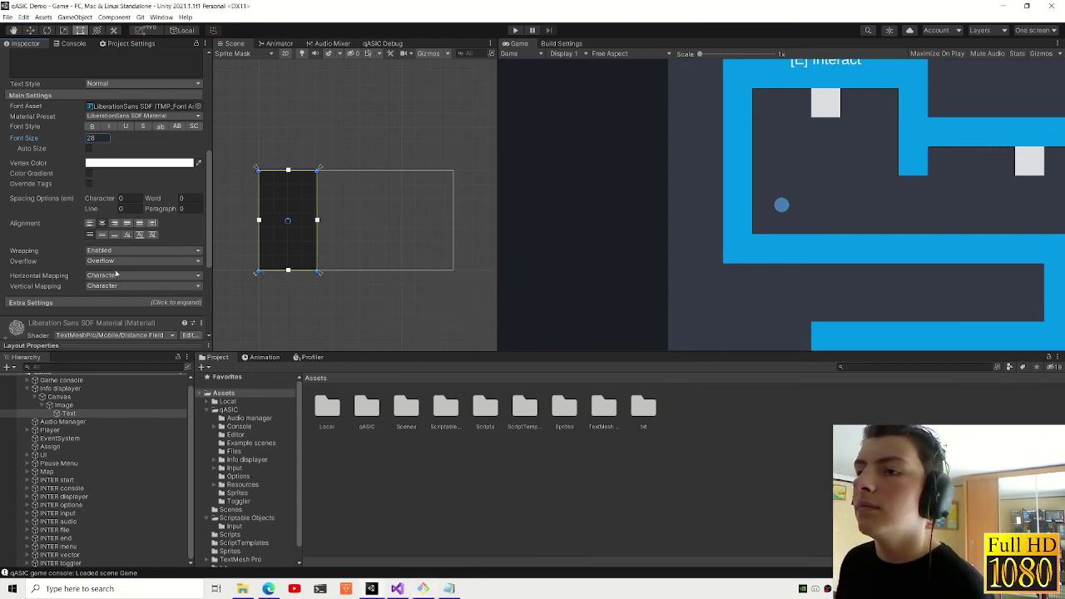
left_click(66, 424)
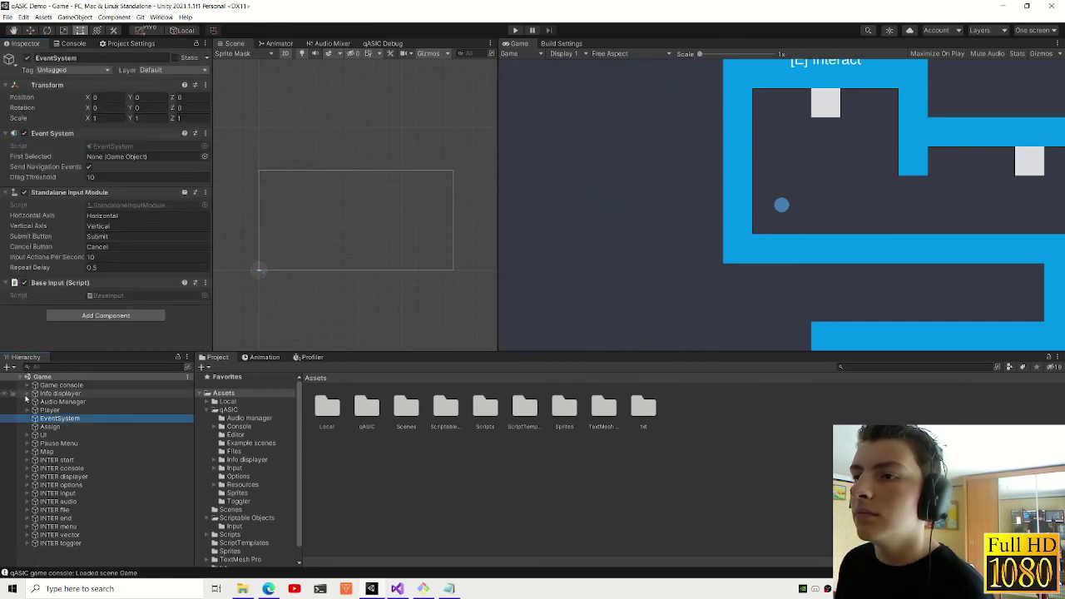
left_click(34, 402)
left_click(42, 410)
left_click(67, 418)
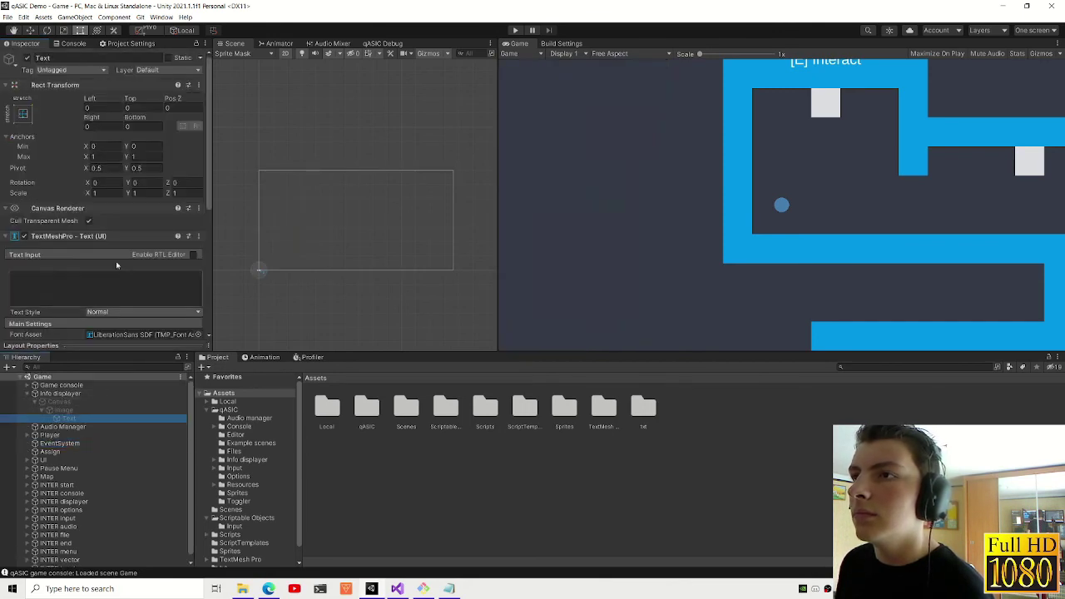
left_click(96, 137)
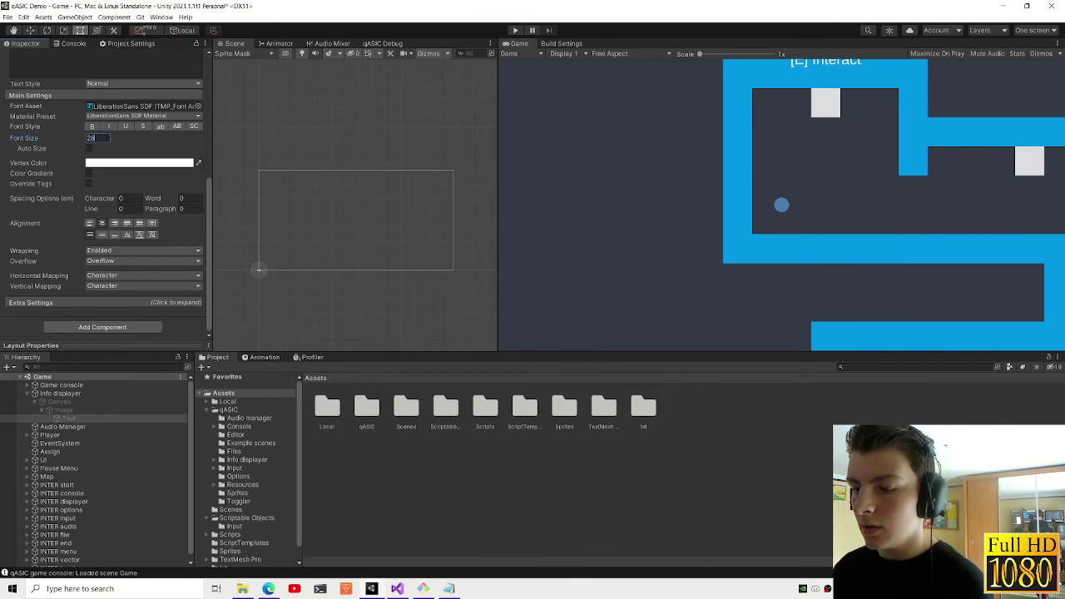
left_click(424, 582)
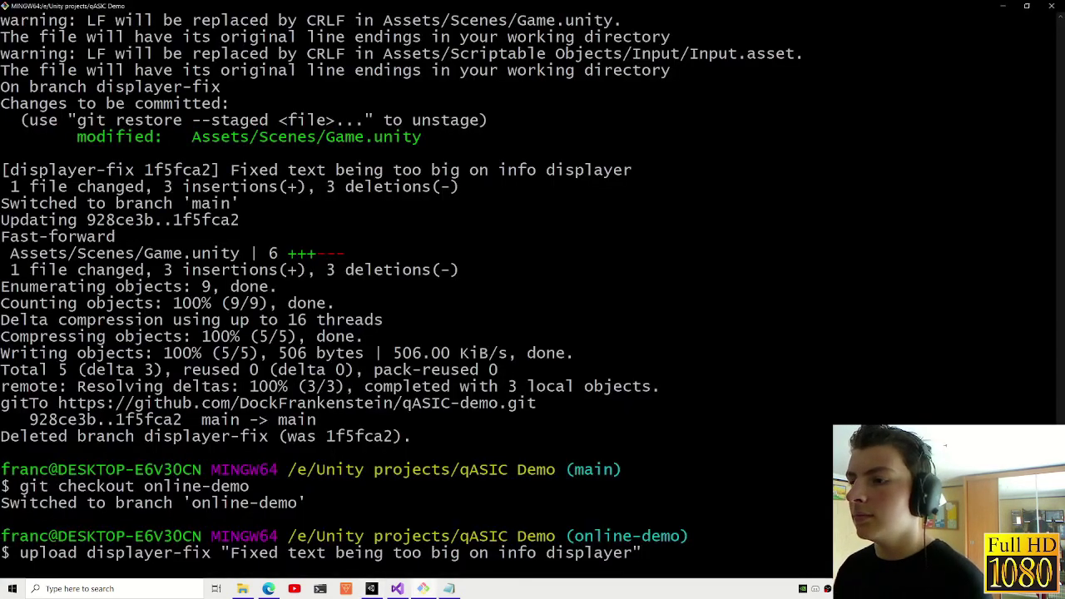
- Run the upload on online-demo to apply the text-size fix, then check out main
key("Return")
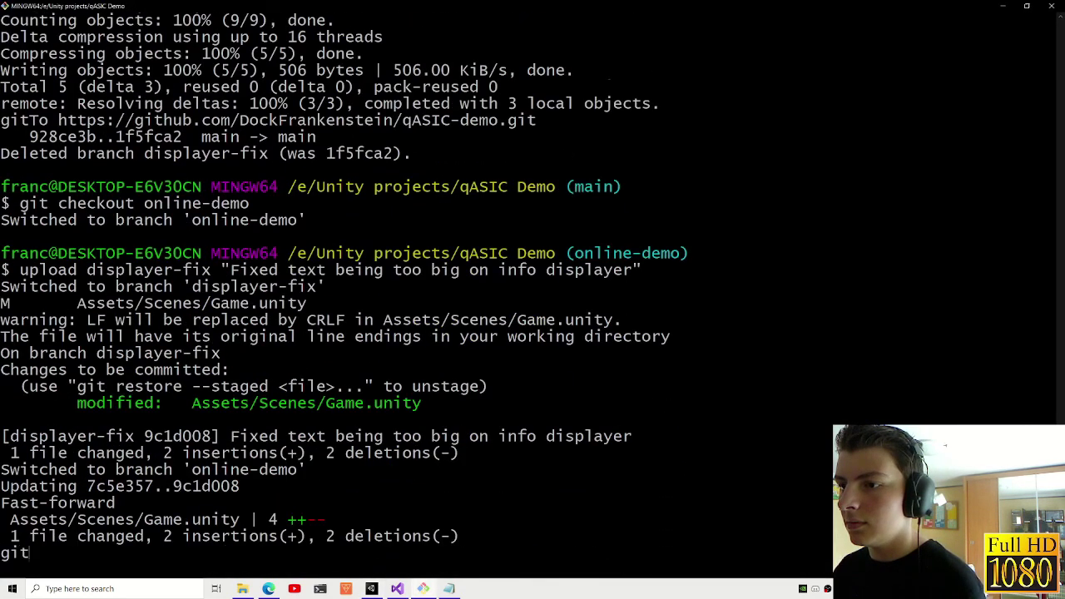
type("checkain")
key("Return")
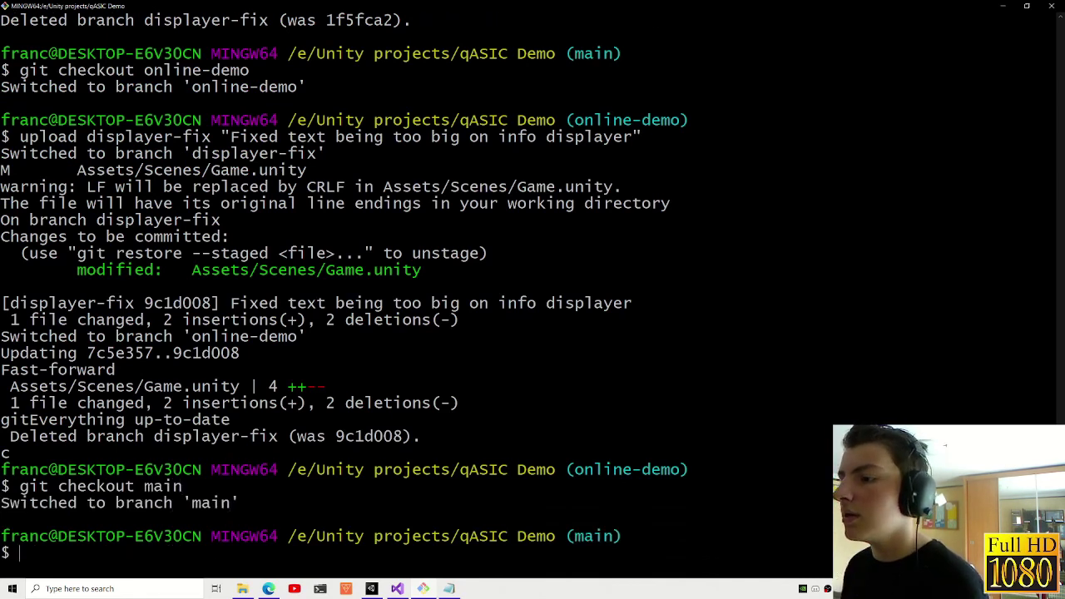
key("alt+Tab")
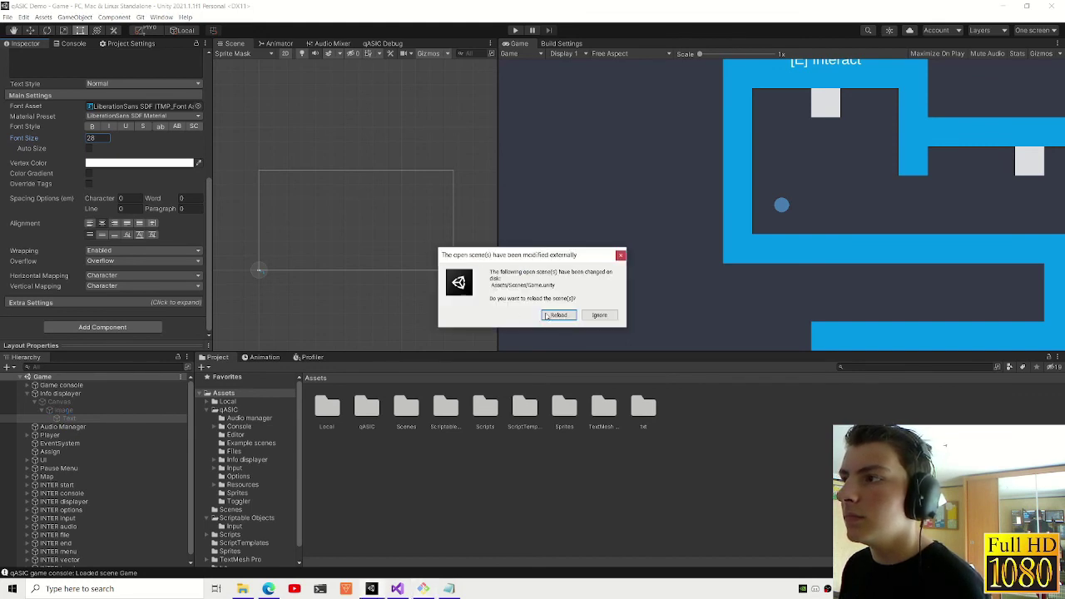
- Reload the scene and deactivate the Info displayer's Canvas so it starts hidden
left_click(546, 316)
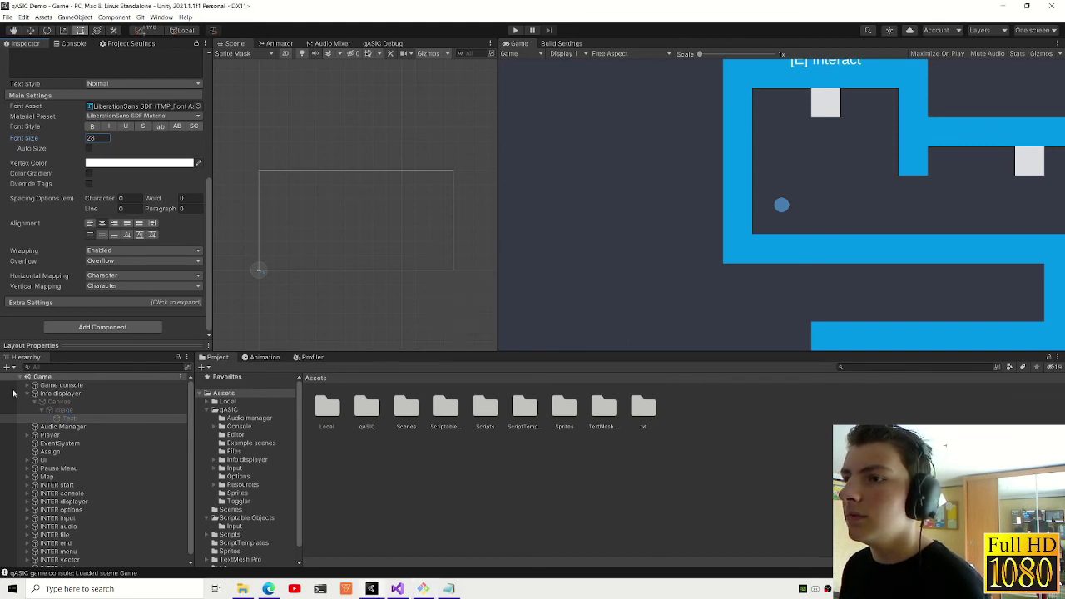
left_click(55, 402)
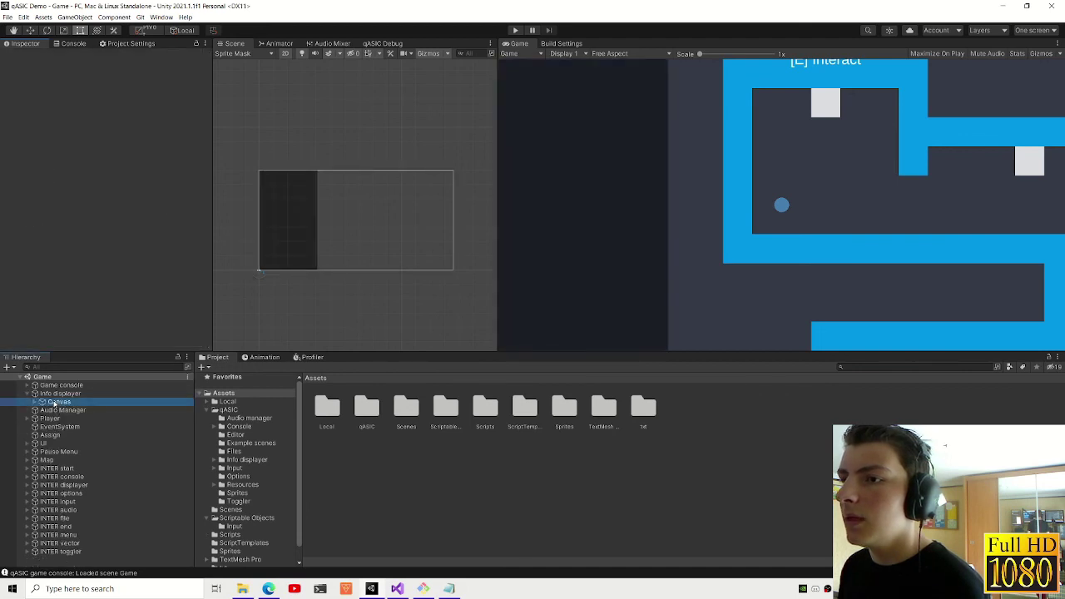
left_click(25, 62)
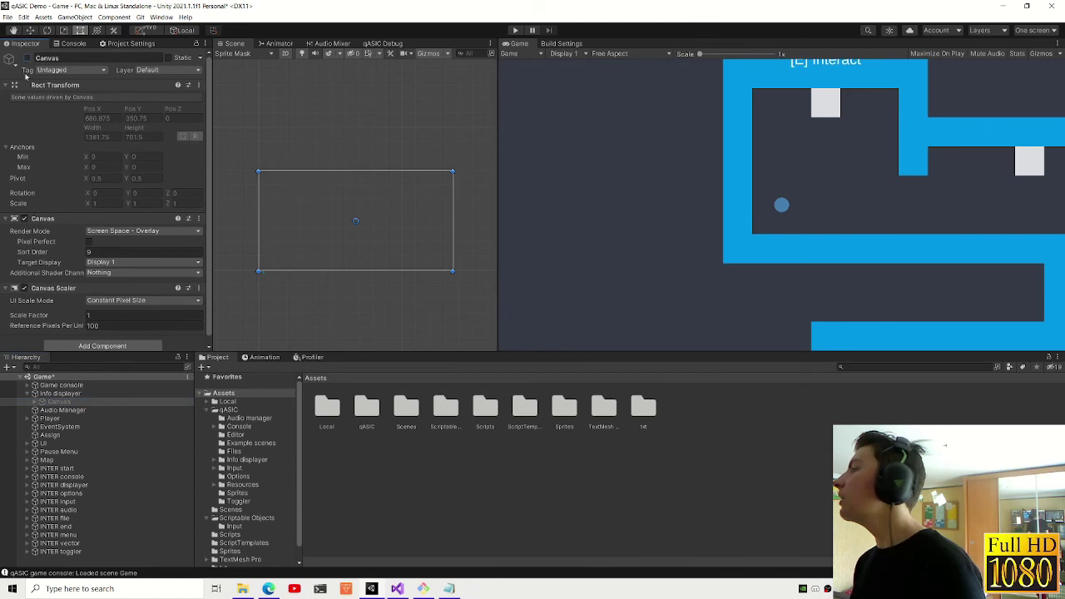
key("alt+Tab")
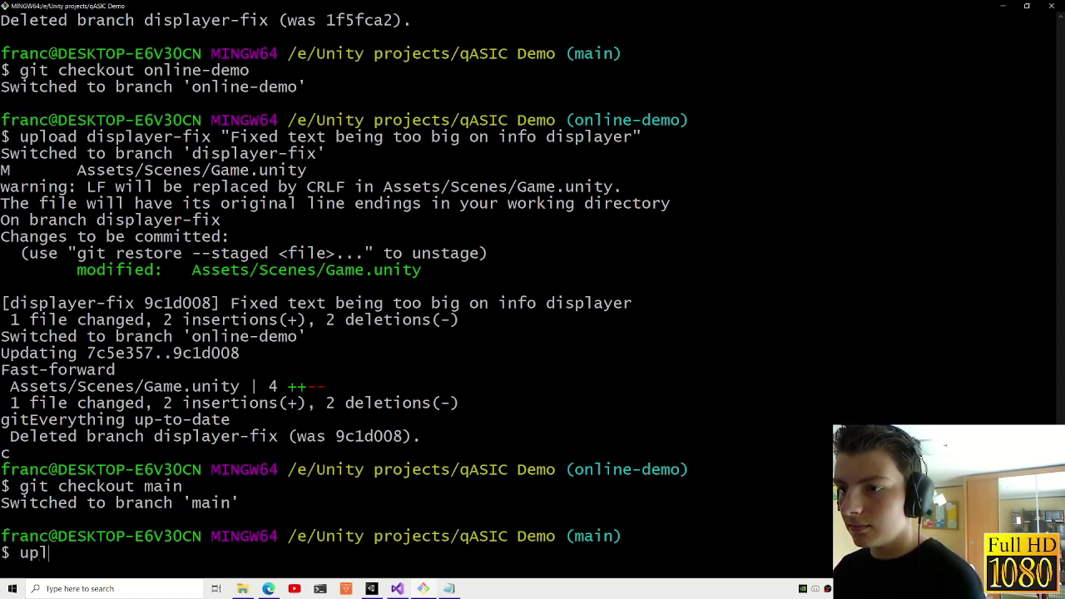
- Commit and push via upload with the message 'Fixed displayer being shown on…'
key("BackSpace")
key("BackSpace")
key("BackSpace")
type("oad displayer-fix \"")
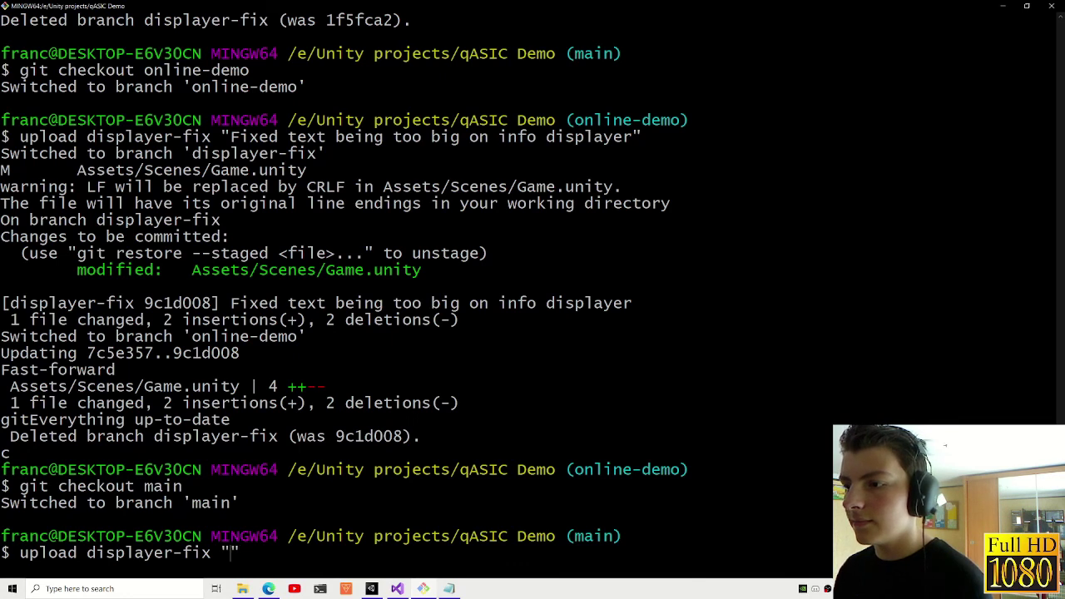
type("Fixed di")
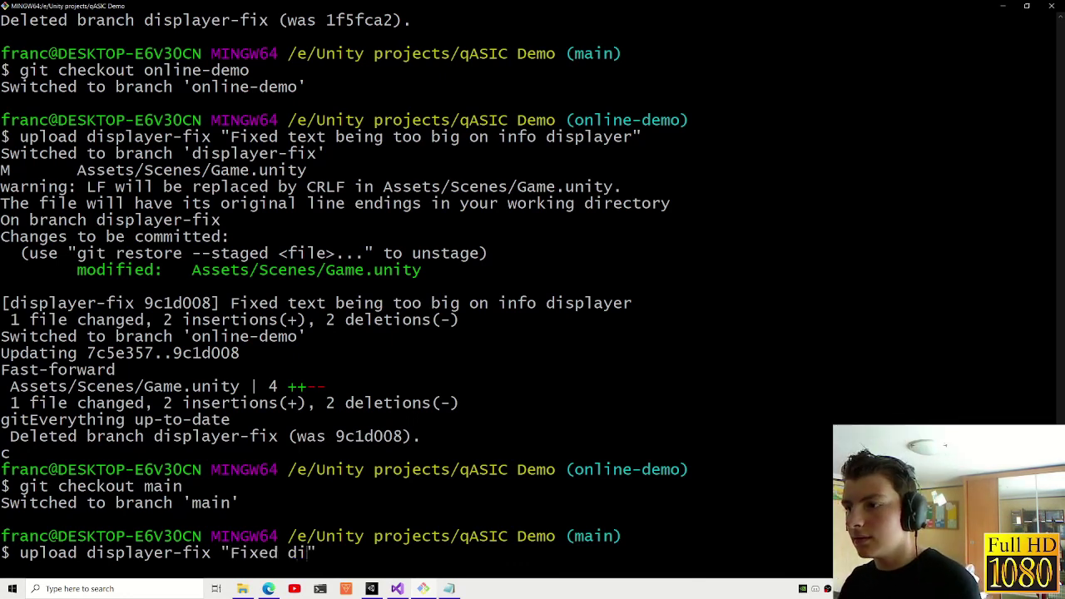
type("splayer be")
type("ing shown ")
type("on")
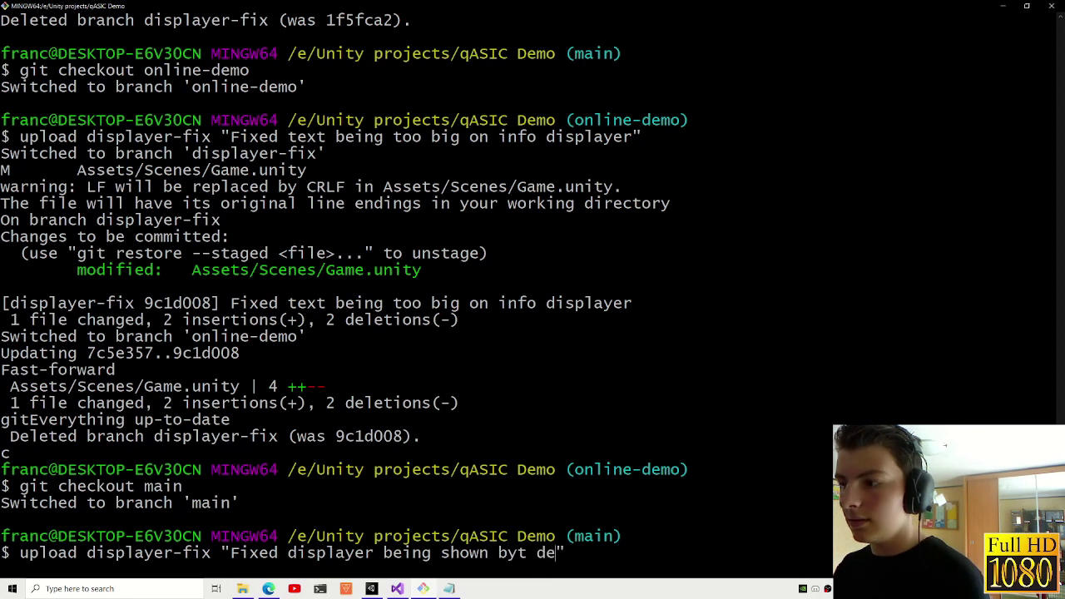
key("Return")
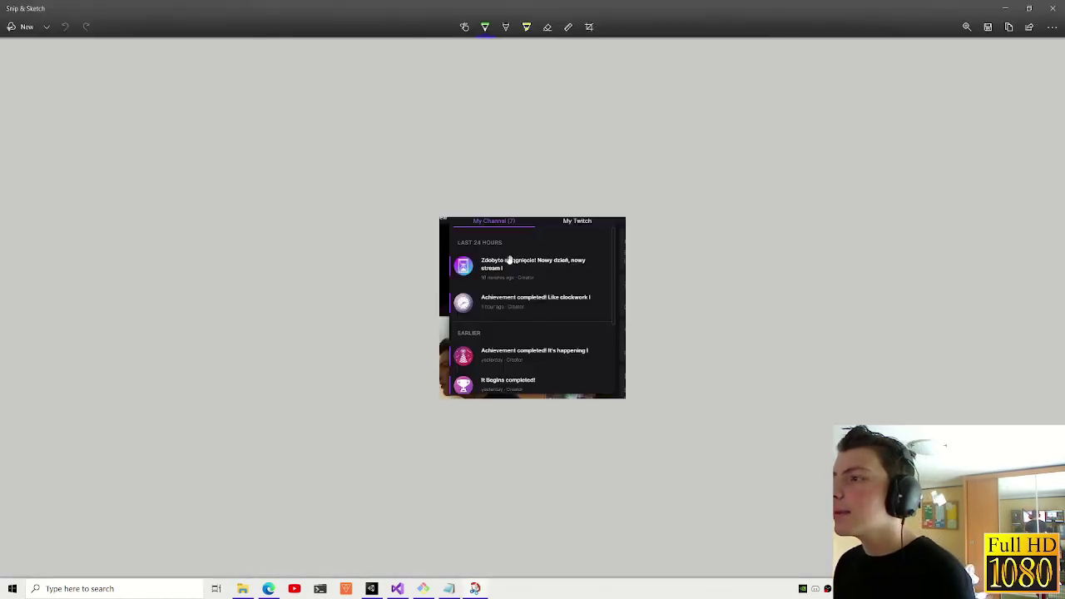
scroll(506, 254, "up", 5, "ctrl")
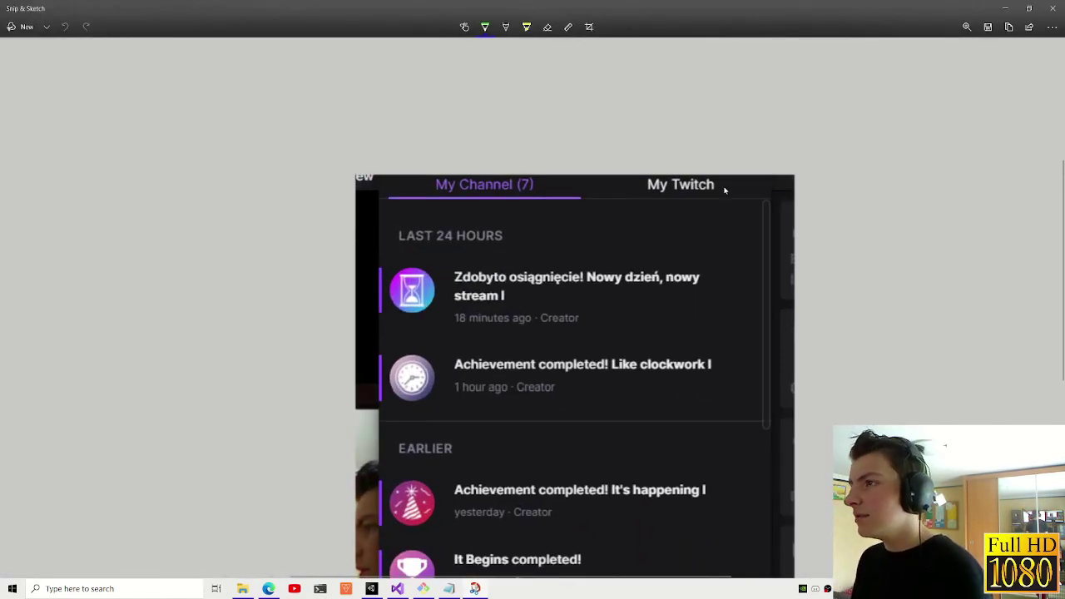
scroll(499, 417, "down", 2)
scroll(532, 449, "up", 2)
scroll(493, 494, "down", 1)
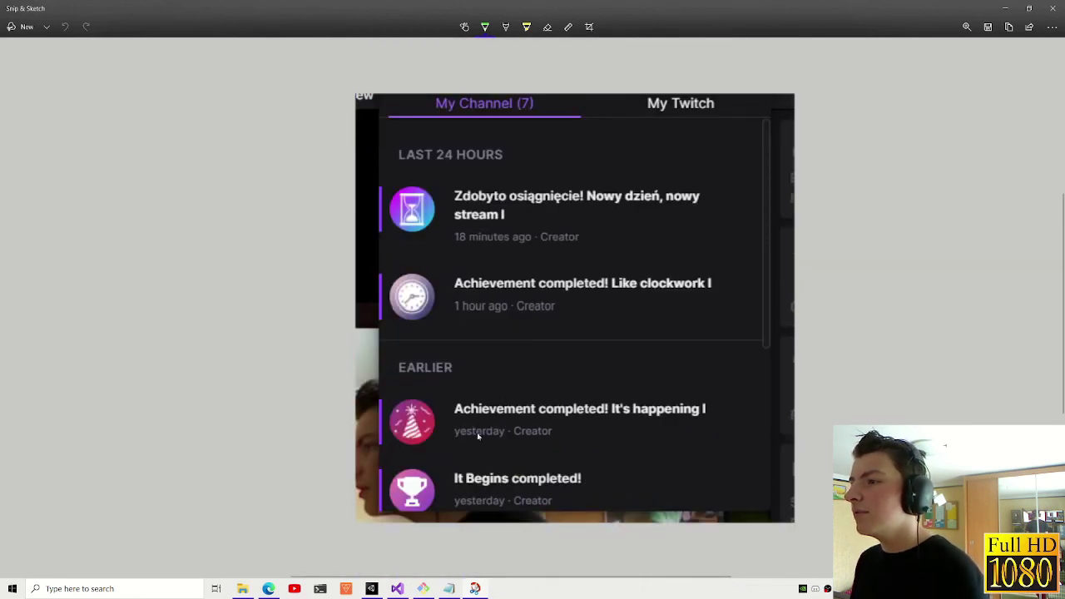
scroll(491, 407, "up", 1)
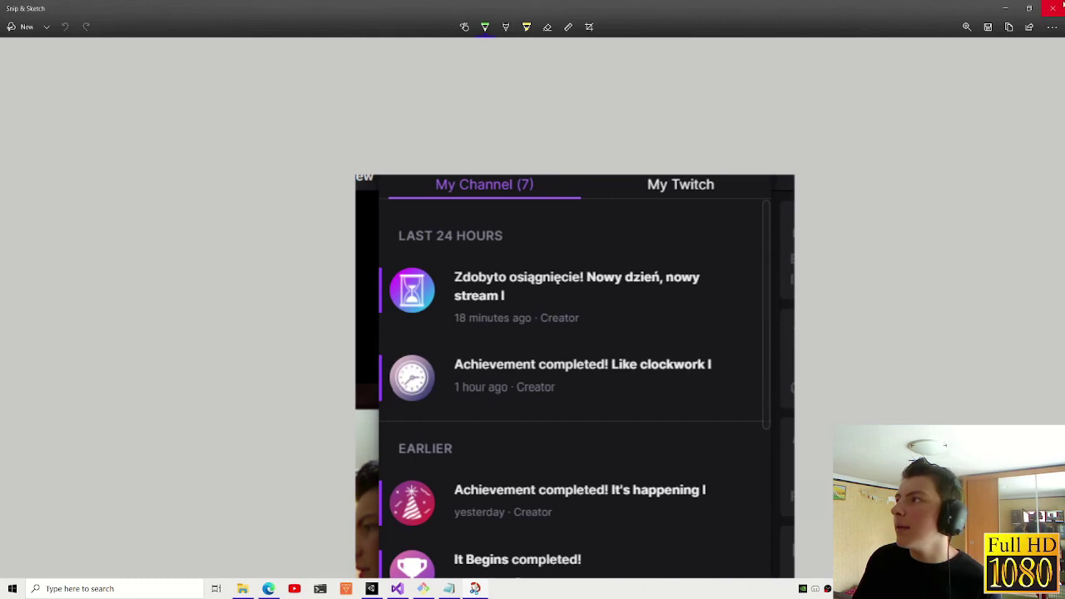
left_click(1053, 8)
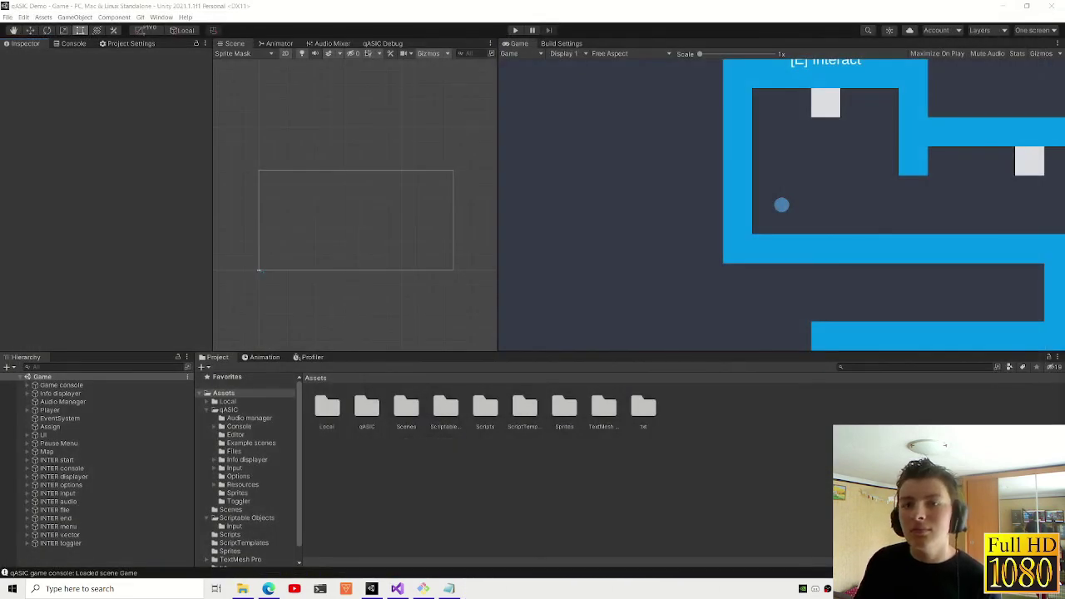